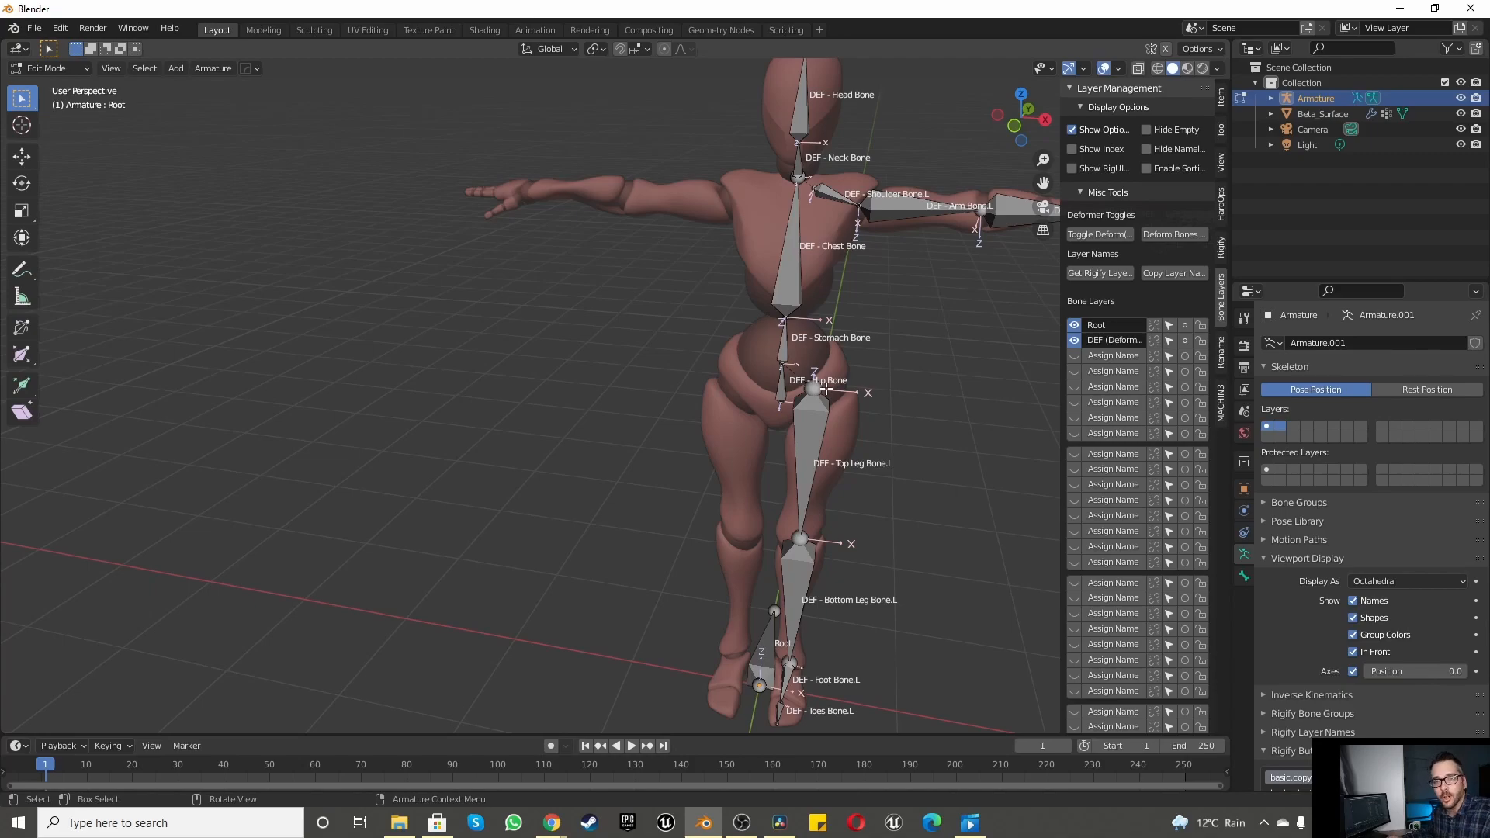
Step: Select the Root bone at the figure's feet, hide the DEF bone layer and turn off Deform for the Root bone
{"action": "scroll", "coordinate": [826, 390], "scroll_direction": "down", "scroll_amount": 4}
{"action": "scroll", "coordinate": [831, 352], "scroll_direction": "up", "scroll_amount": 3}
{"action": "key", "text": "KP_1"}
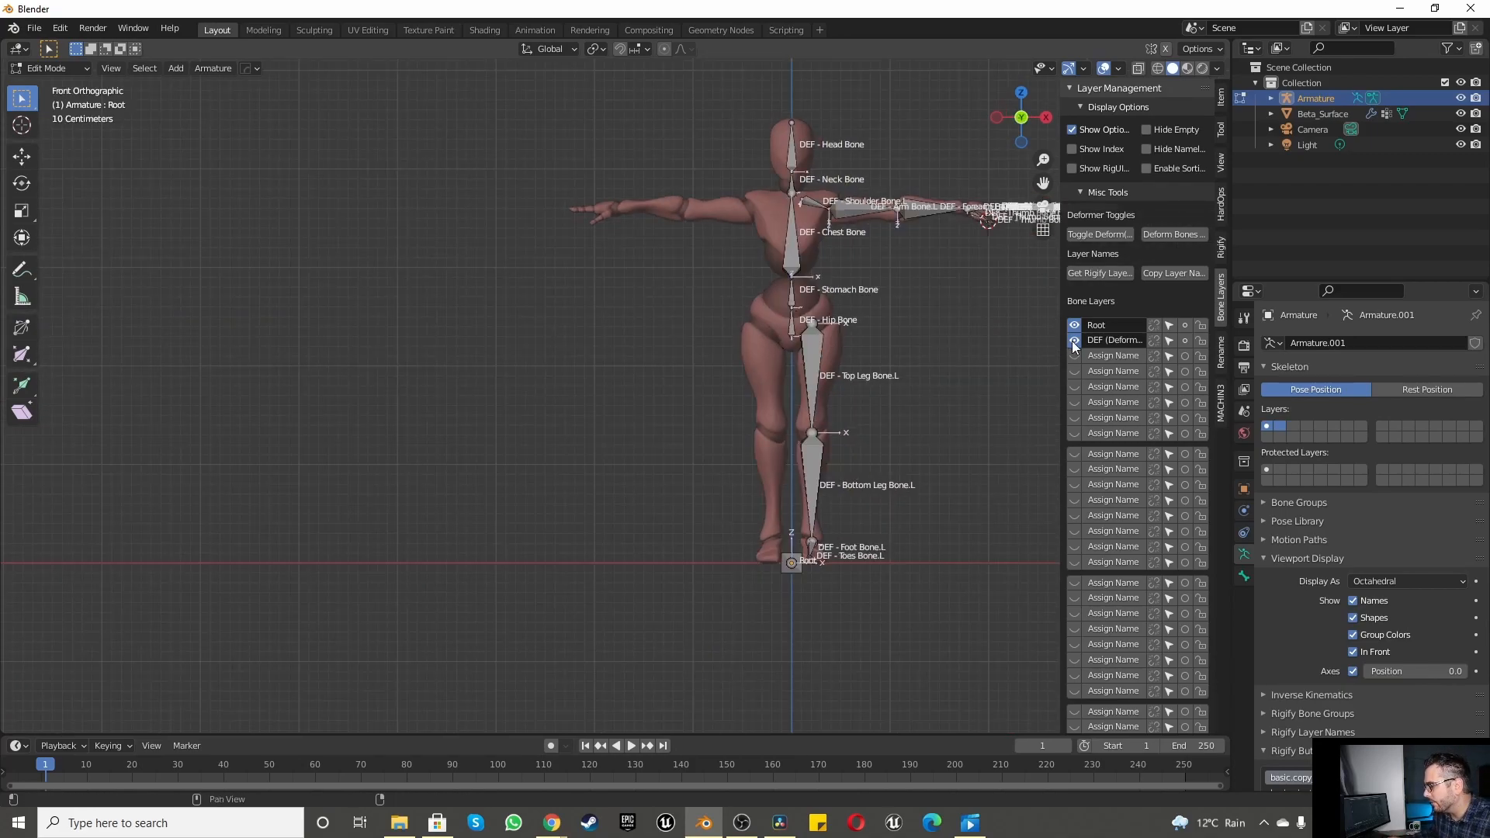
{"action": "scroll", "coordinate": [847, 545], "scroll_direction": "up", "scroll_amount": 4}
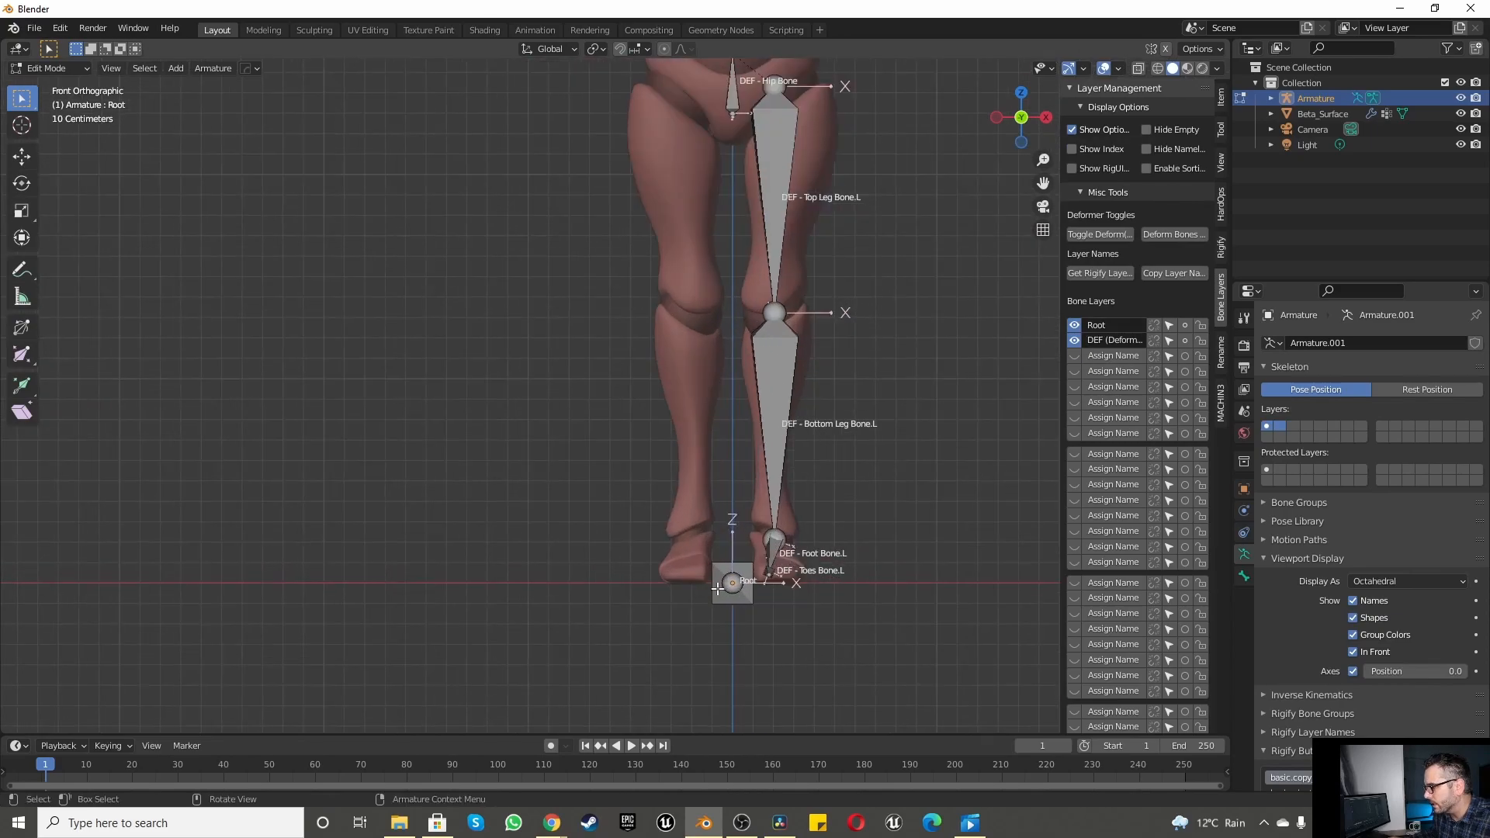
{"action": "left_click", "coordinate": [716, 589]}
{"action": "left_click", "coordinate": [1075, 339]}
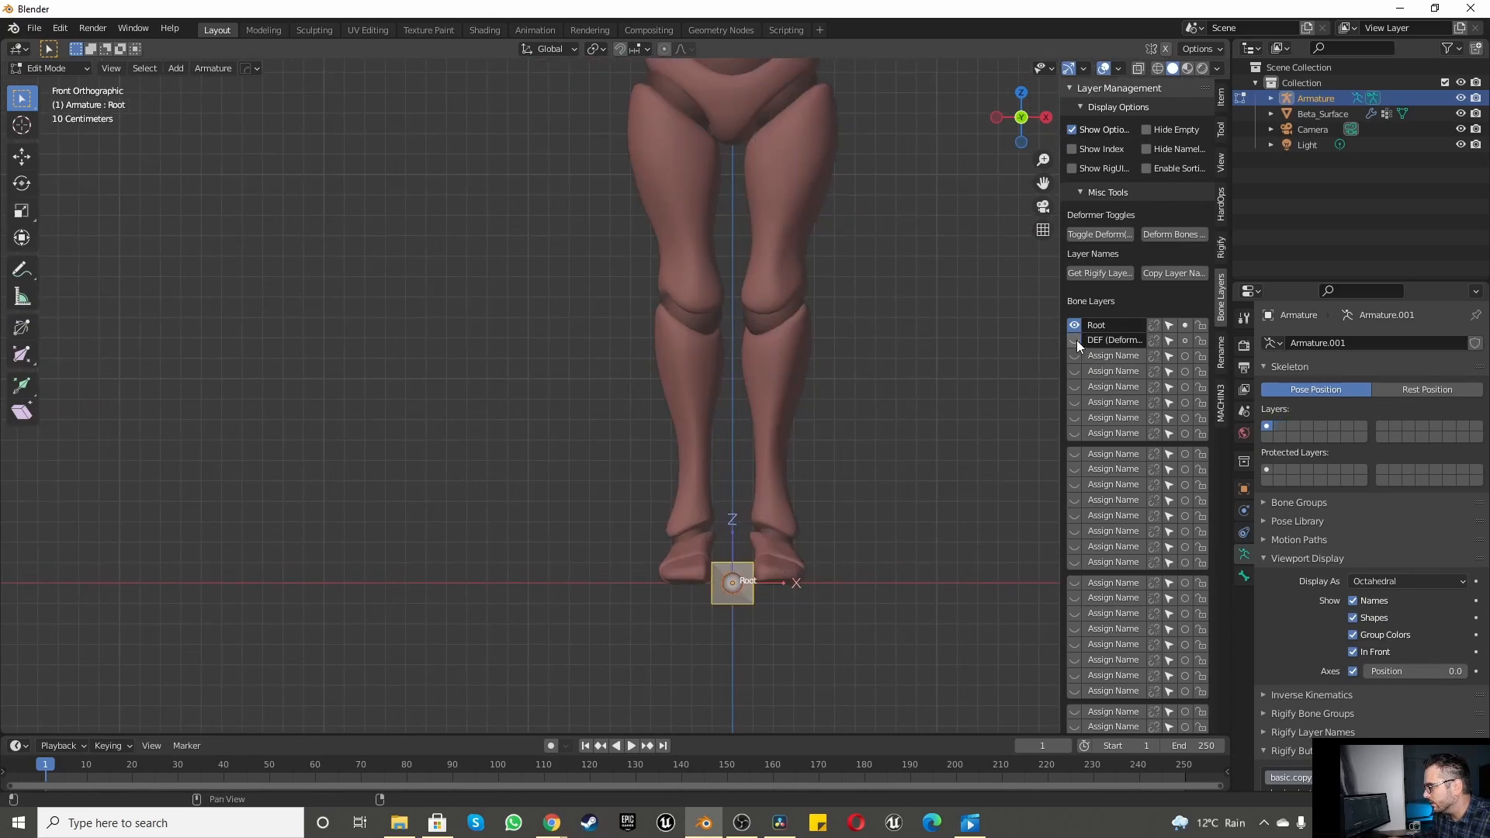
{"action": "left_click", "coordinate": [1240, 578]}
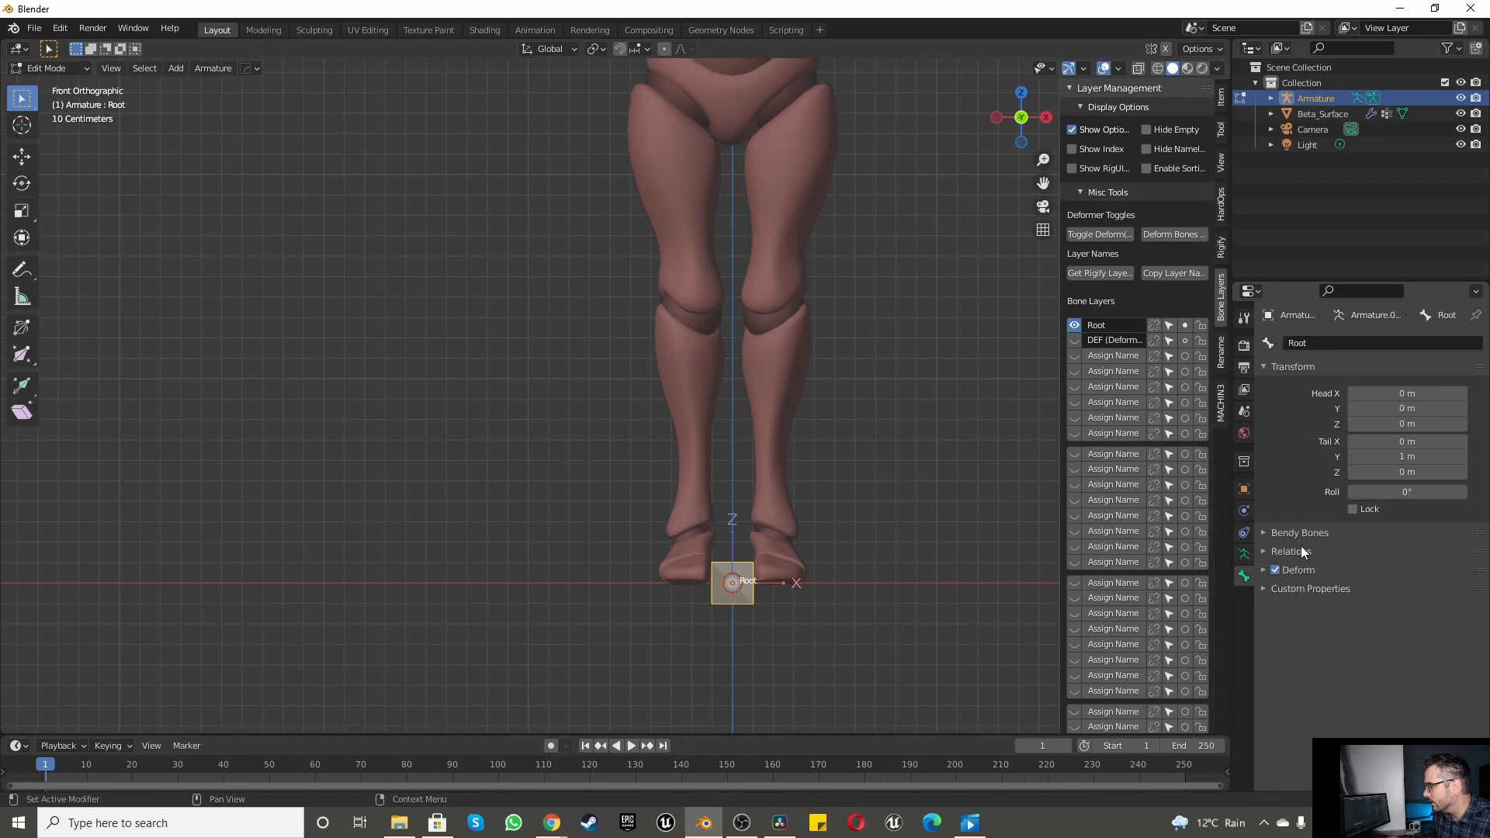
{"action": "left_click", "coordinate": [1275, 569]}
Step: Show the DEF bone layer, hide the Root layer and select all the deformation bones
{"action": "left_click", "coordinate": [1076, 341]}
{"action": "left_click", "coordinate": [1073, 325]}
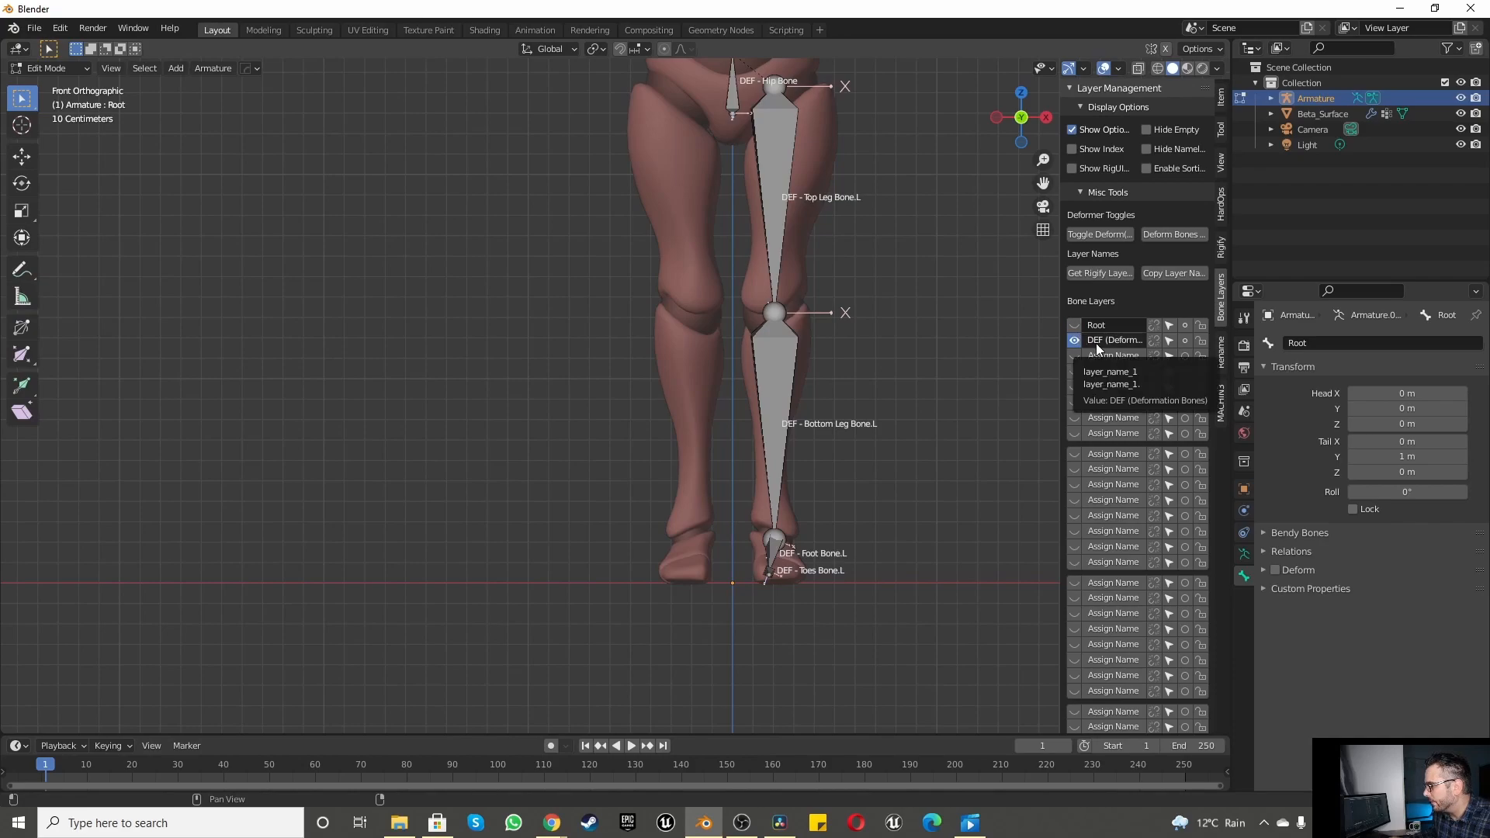
{"action": "scroll", "coordinate": [838, 514], "scroll_direction": "down", "scroll_amount": 6}
{"action": "scroll", "coordinate": [617, 359], "scroll_direction": "down", "scroll_amount": 2}
{"action": "left_click_drag", "start_coordinate": [636, 186], "coordinate": [954, 617]}
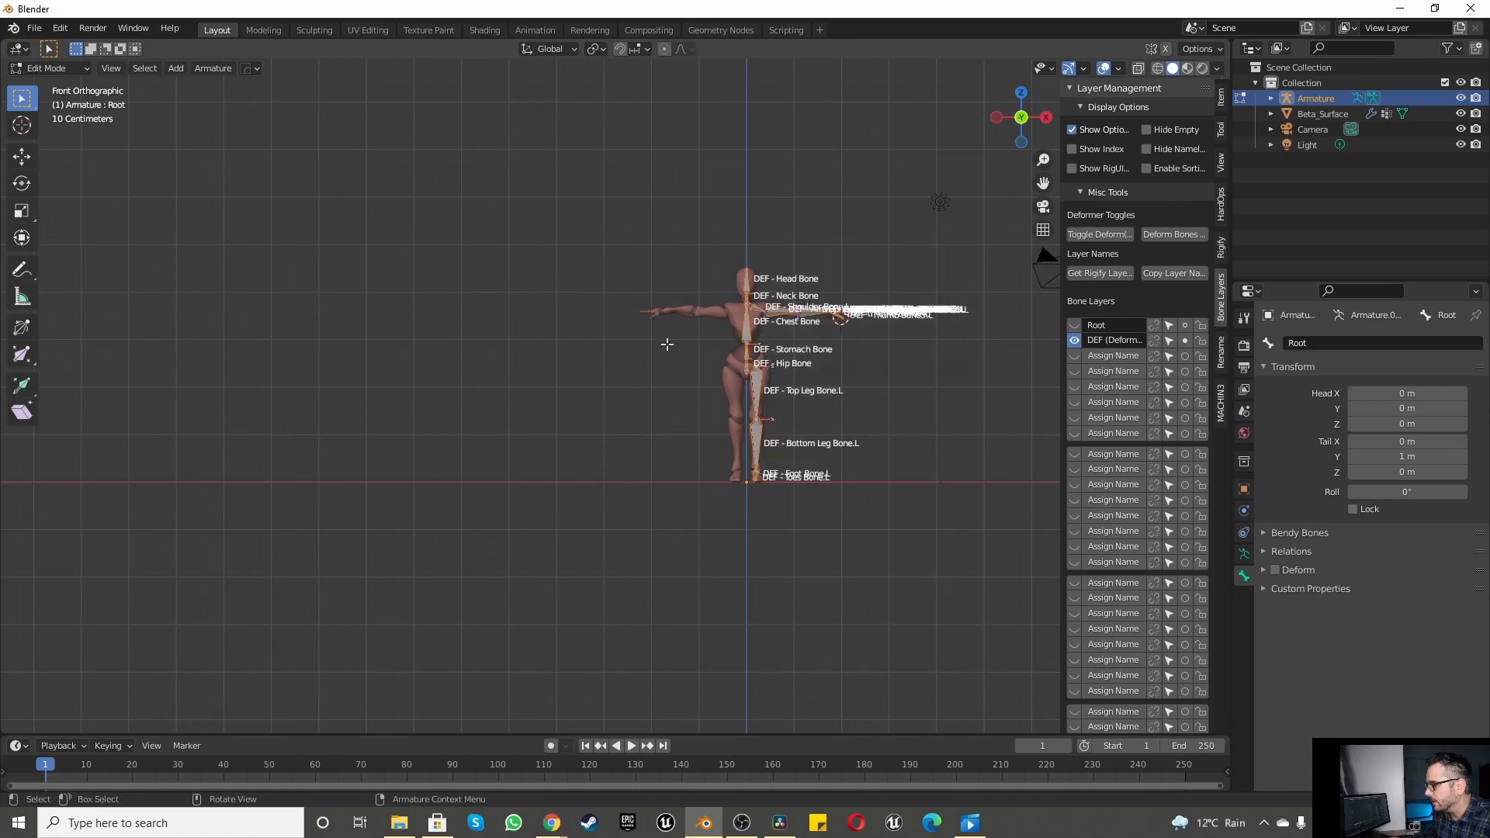
{"action": "scroll", "coordinate": [667, 346], "scroll_direction": "up", "scroll_amount": 3}
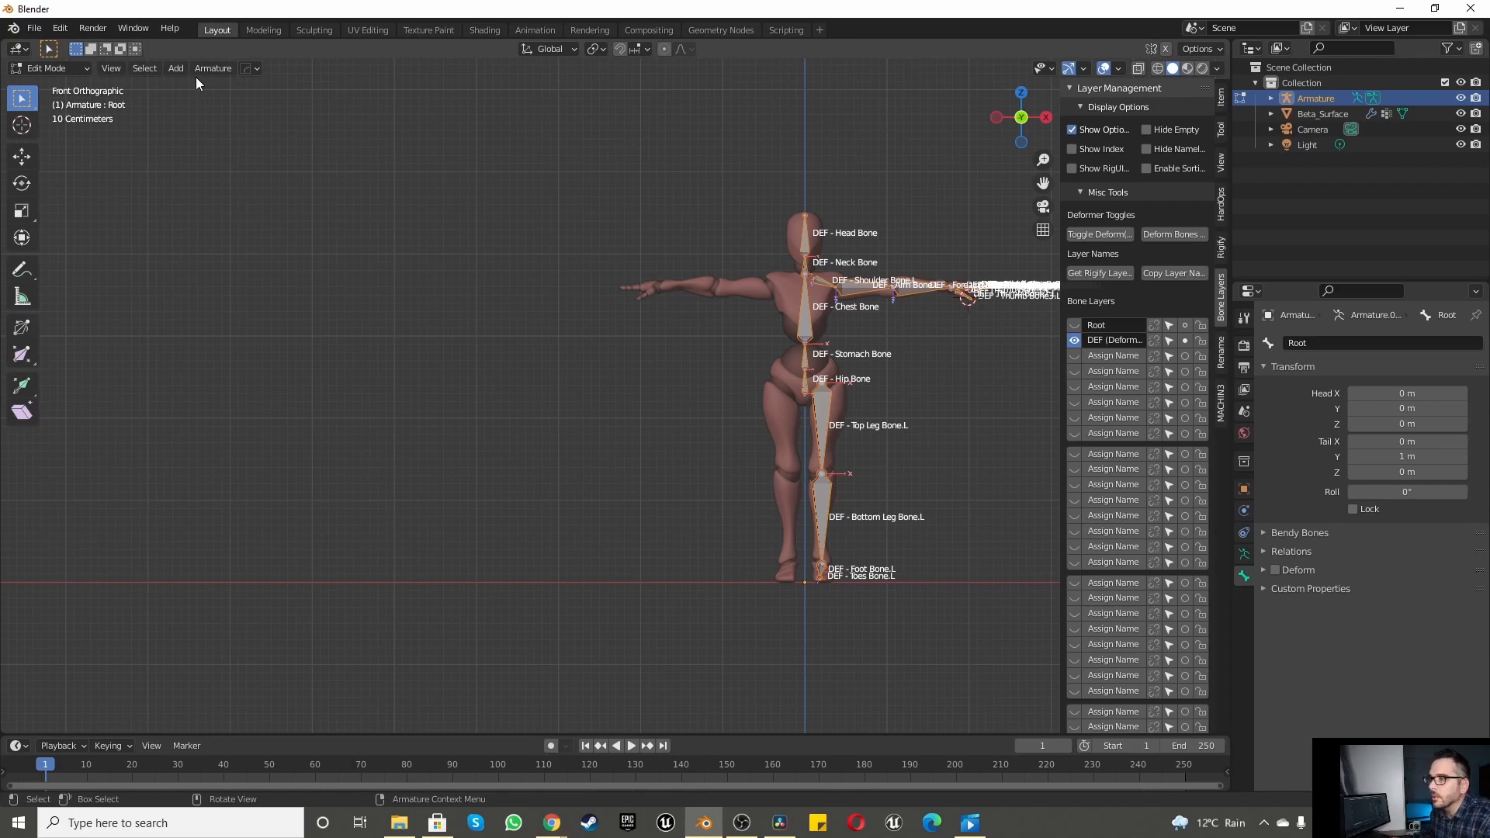
{"action": "left_click", "coordinate": [42, 70]}
{"action": "left_click", "coordinate": [52, 120]}
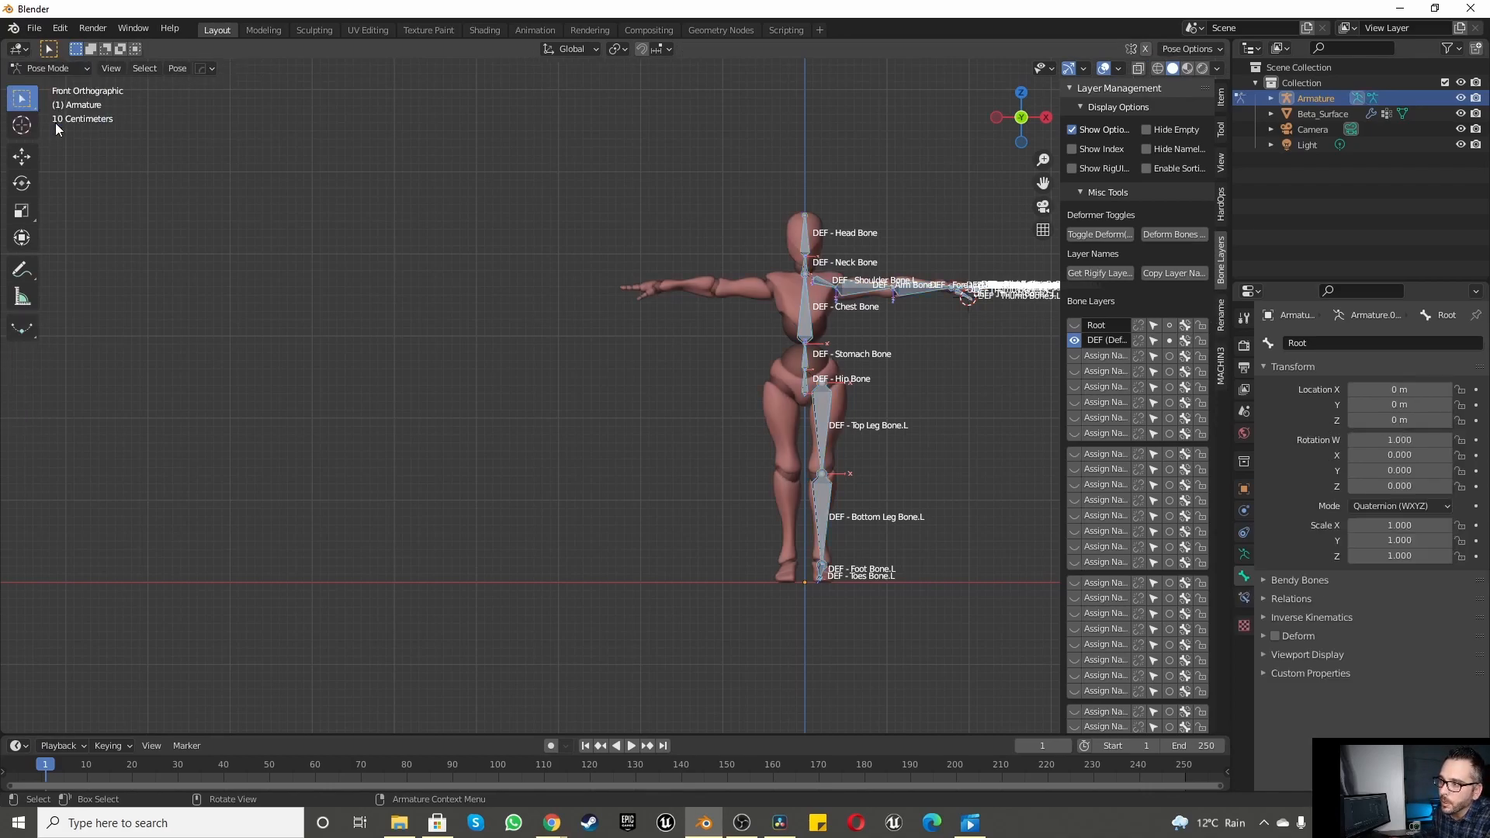
{"action": "scroll", "coordinate": [590, 359], "scroll_direction": "down", "scroll_amount": 3}
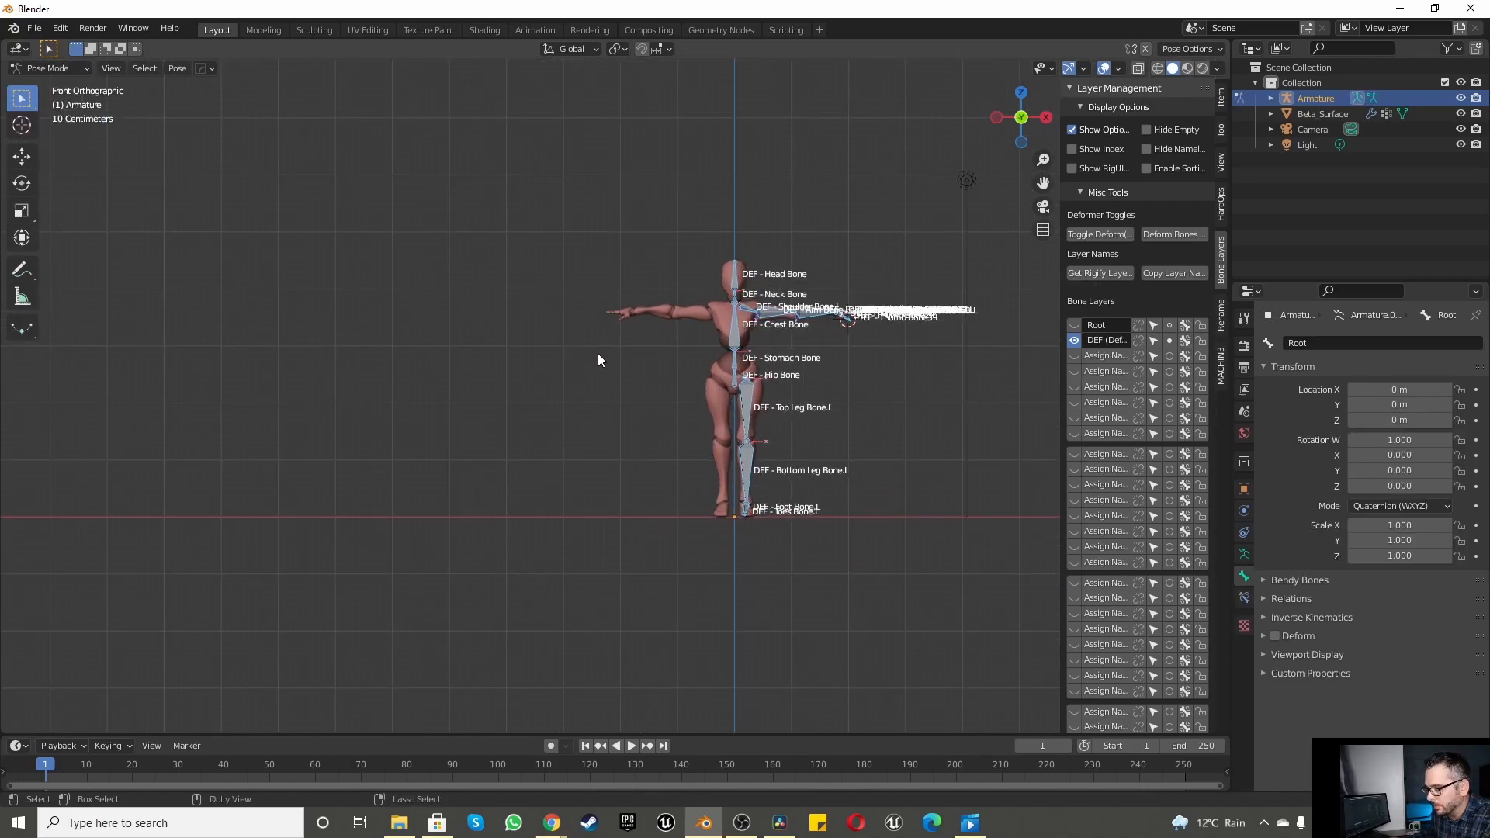
{"action": "key", "text": "ctrl+shift+c"}
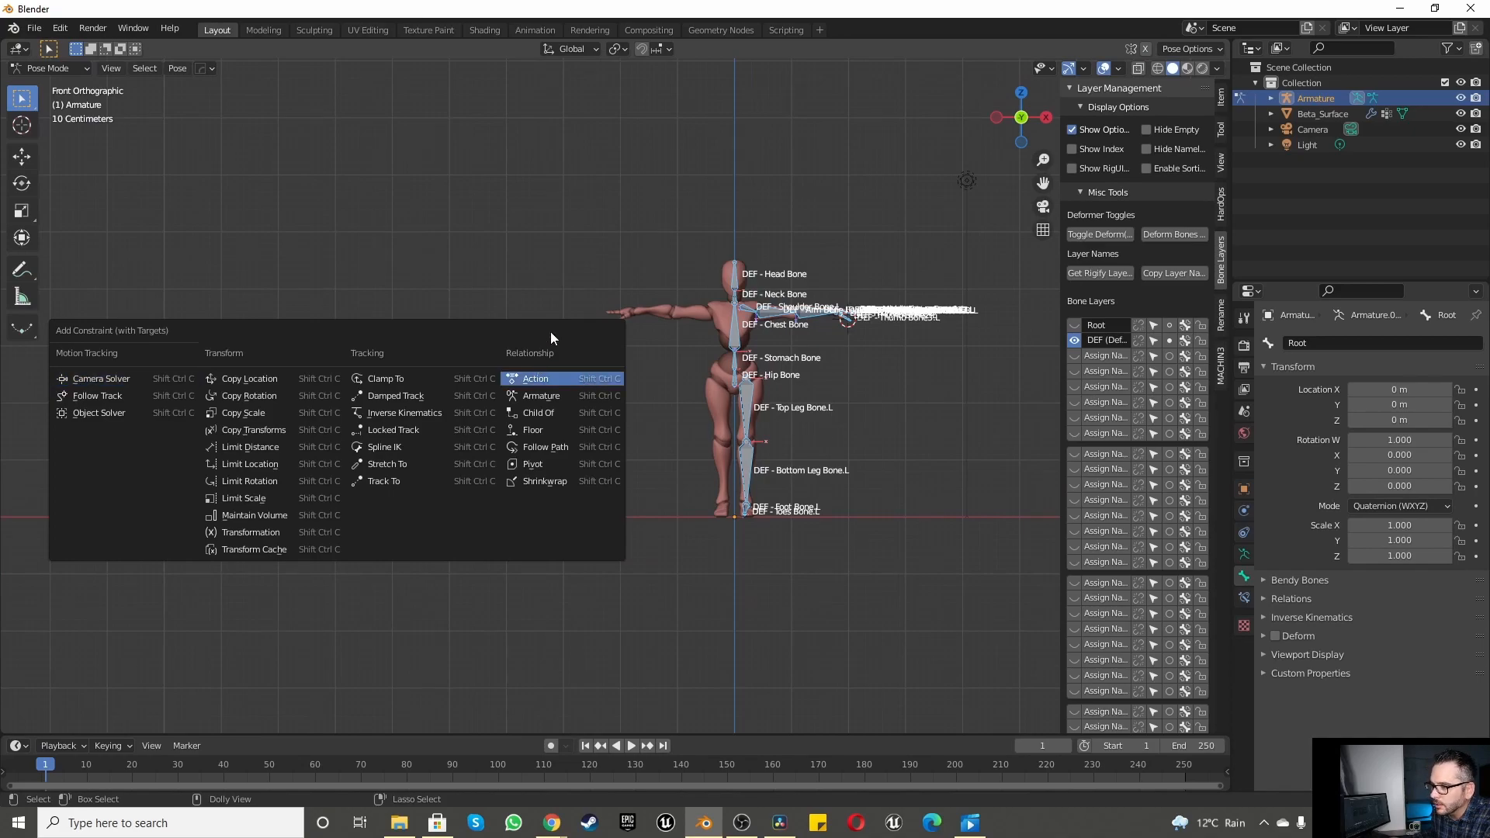
{"action": "left_click", "coordinate": [33, 68]}
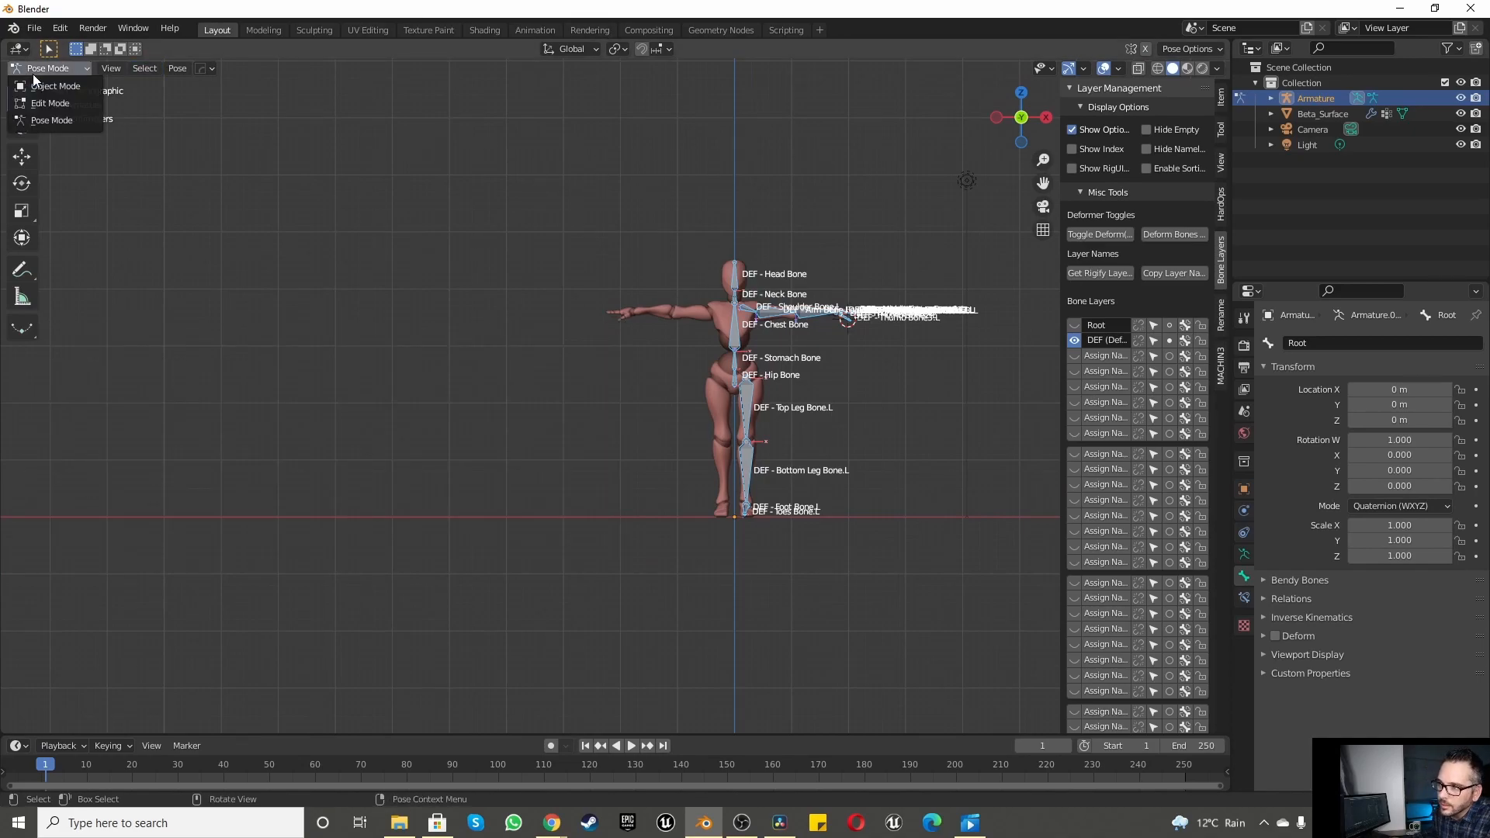
{"action": "left_click", "coordinate": [46, 103]}
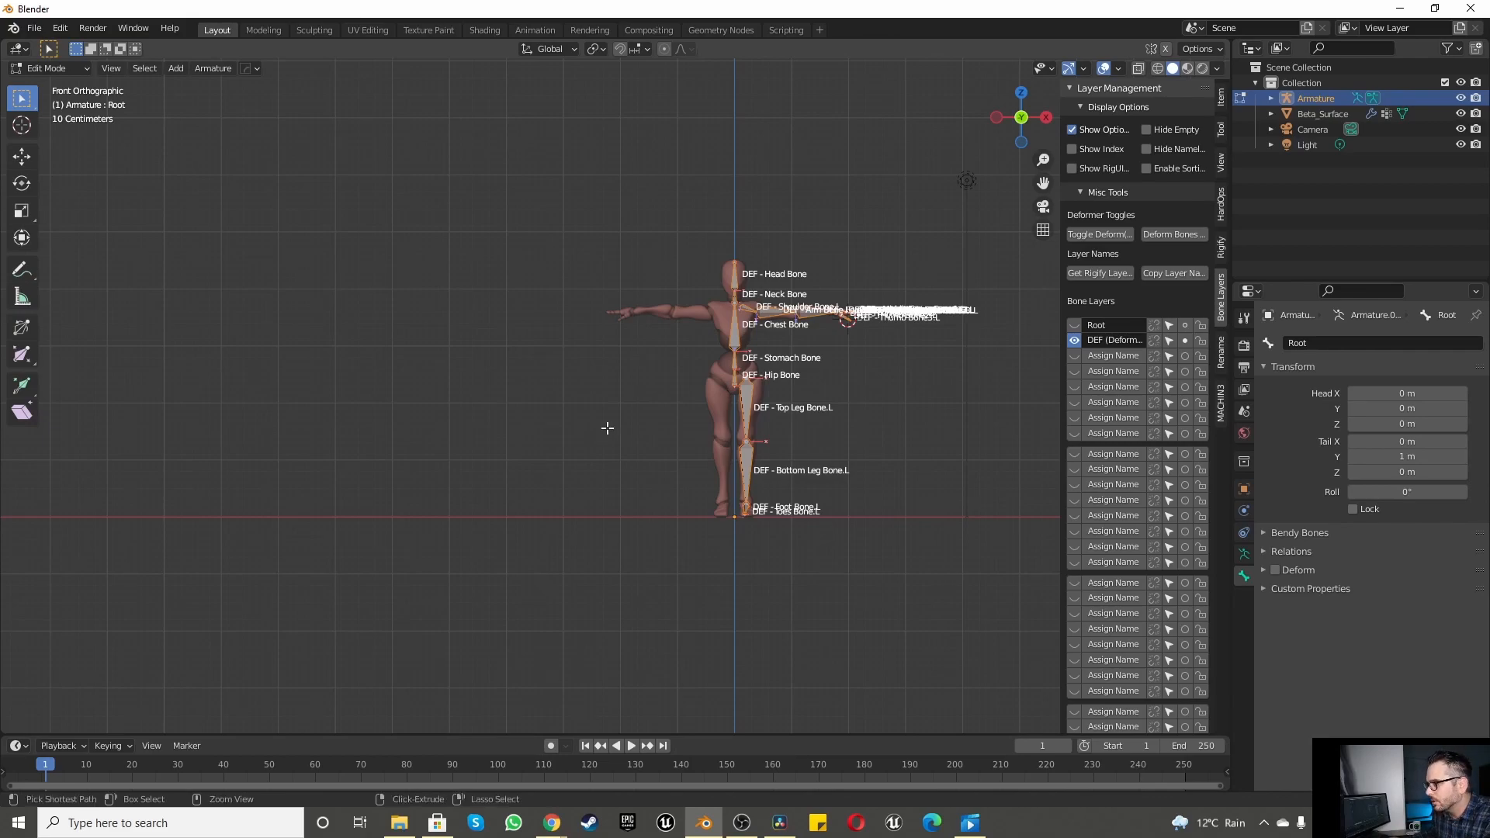
Step: Toggle the Deform bone option for all selected deformation bones and set the operation's type to Enable
{"action": "key", "text": "shift+w"}
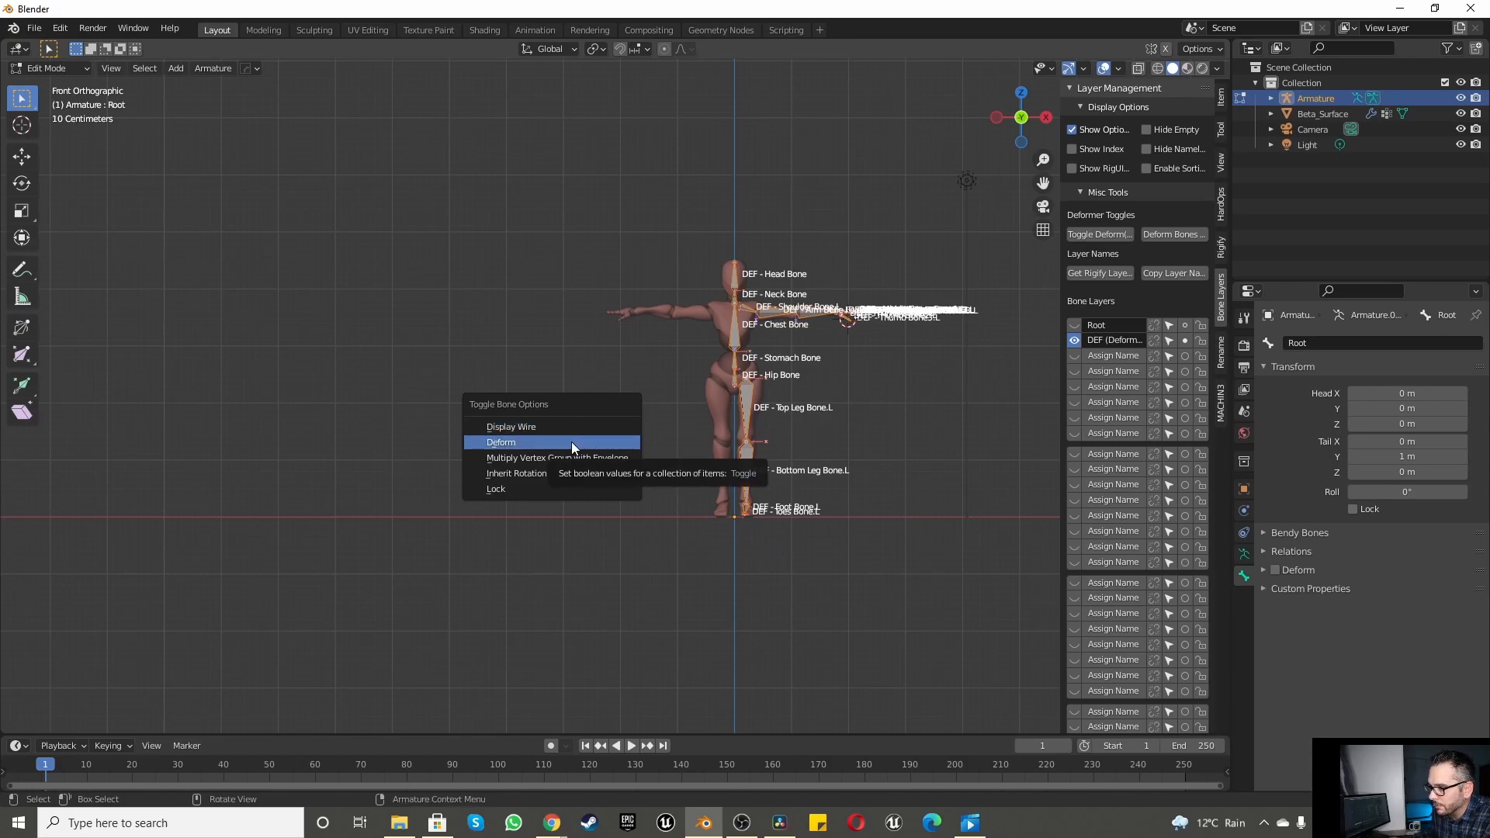
{"action": "left_click", "coordinate": [548, 445]}
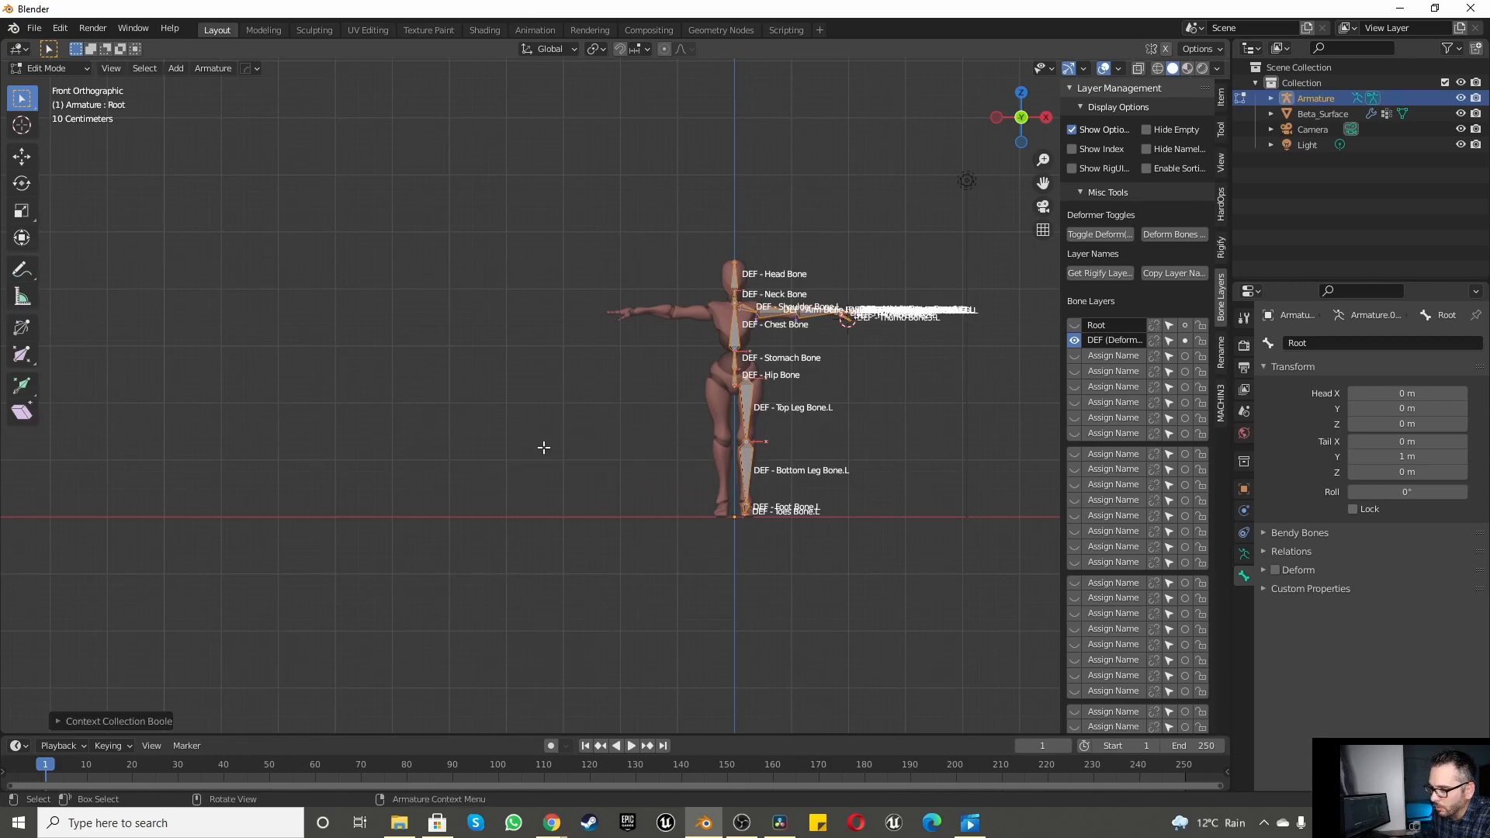
{"action": "left_click", "coordinate": [120, 721]}
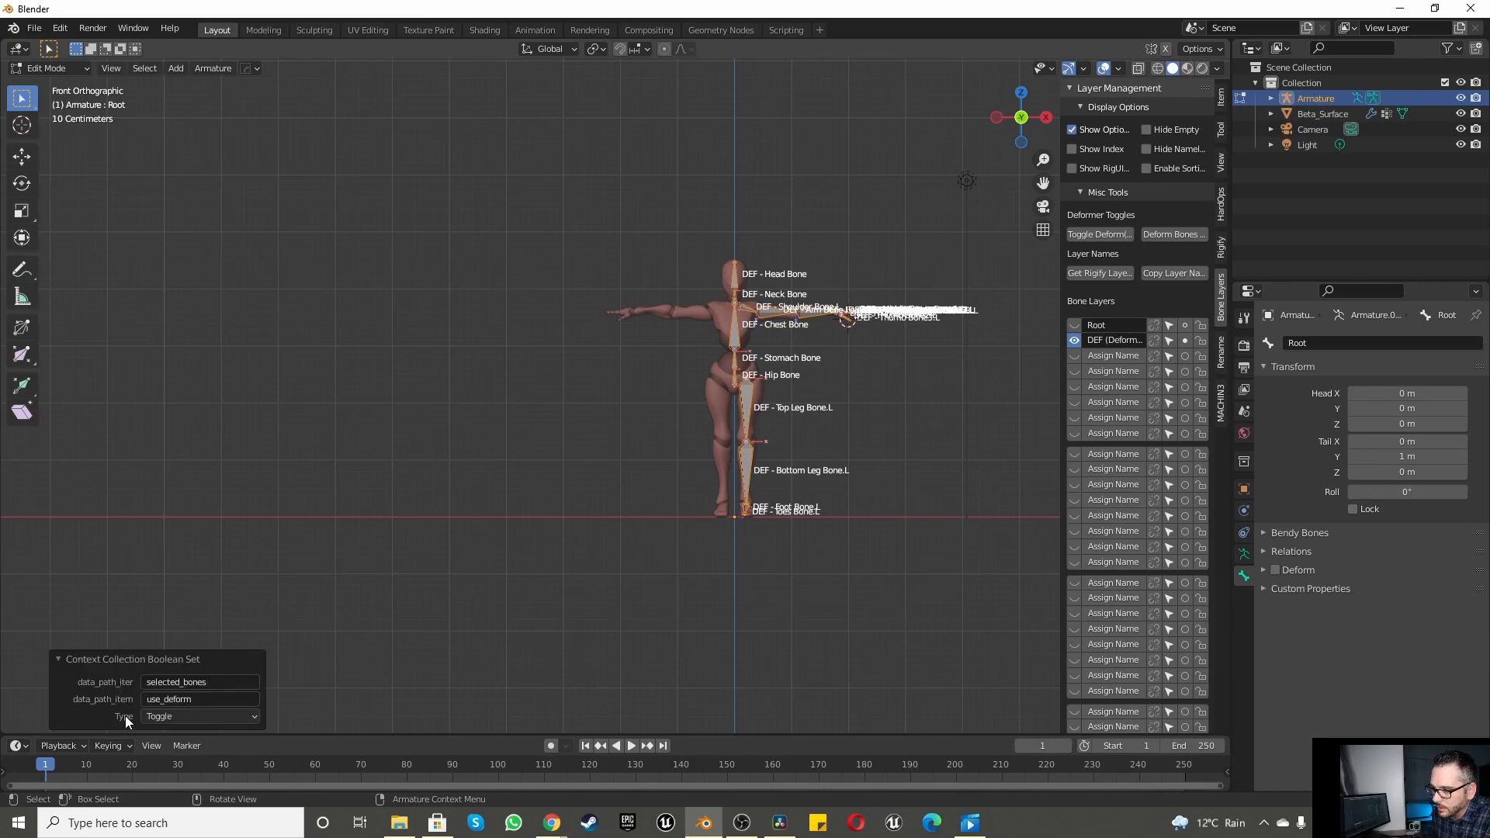
{"action": "left_click", "coordinate": [179, 714]}
{"action": "left_click", "coordinate": [174, 753]}
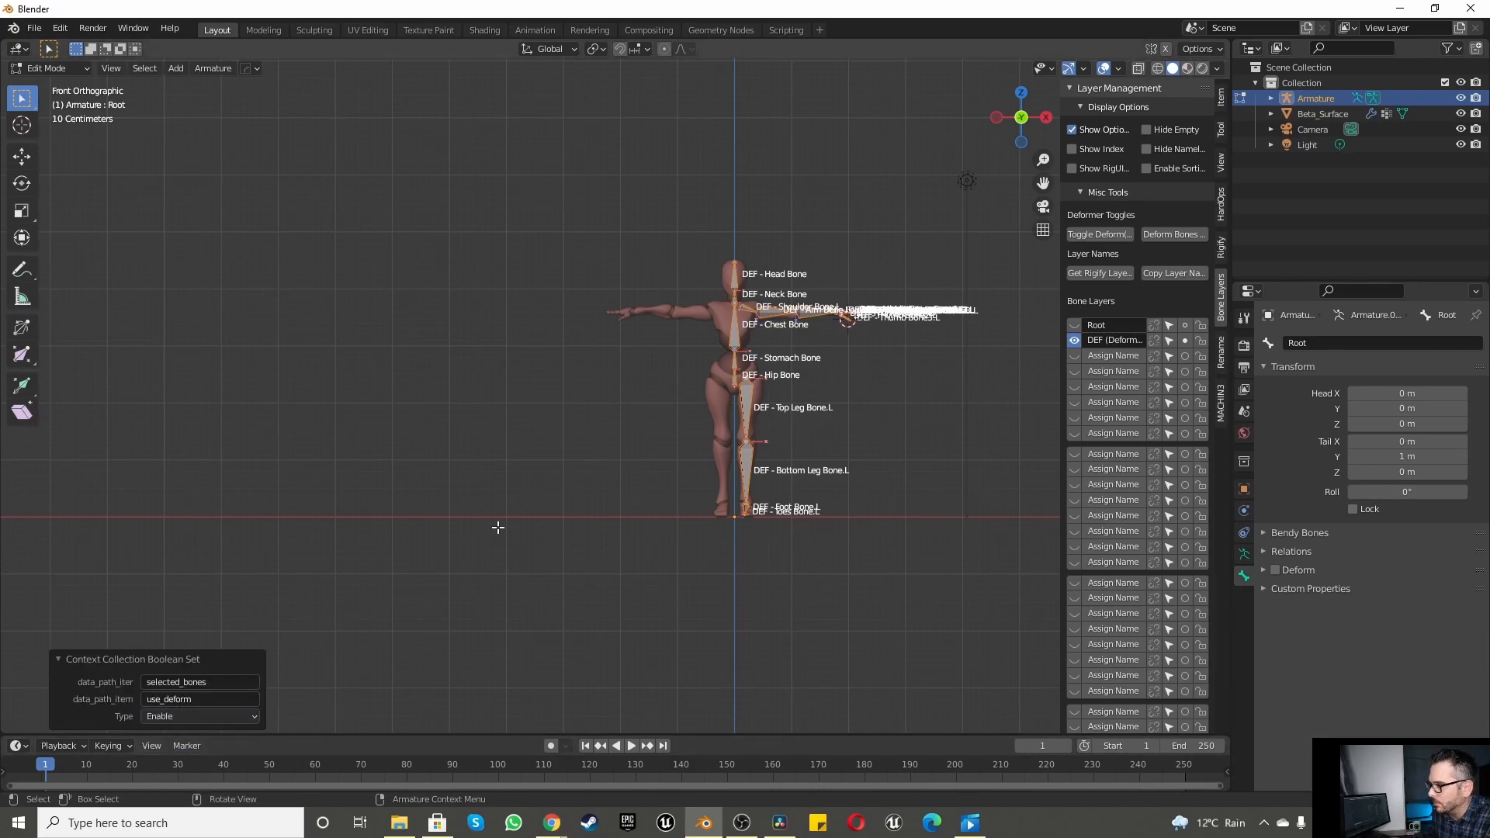
{"action": "scroll", "coordinate": [543, 512], "scroll_direction": "down", "scroll_amount": 2}
{"action": "scroll", "coordinate": [667, 473], "scroll_direction": "up", "scroll_amount": 3}
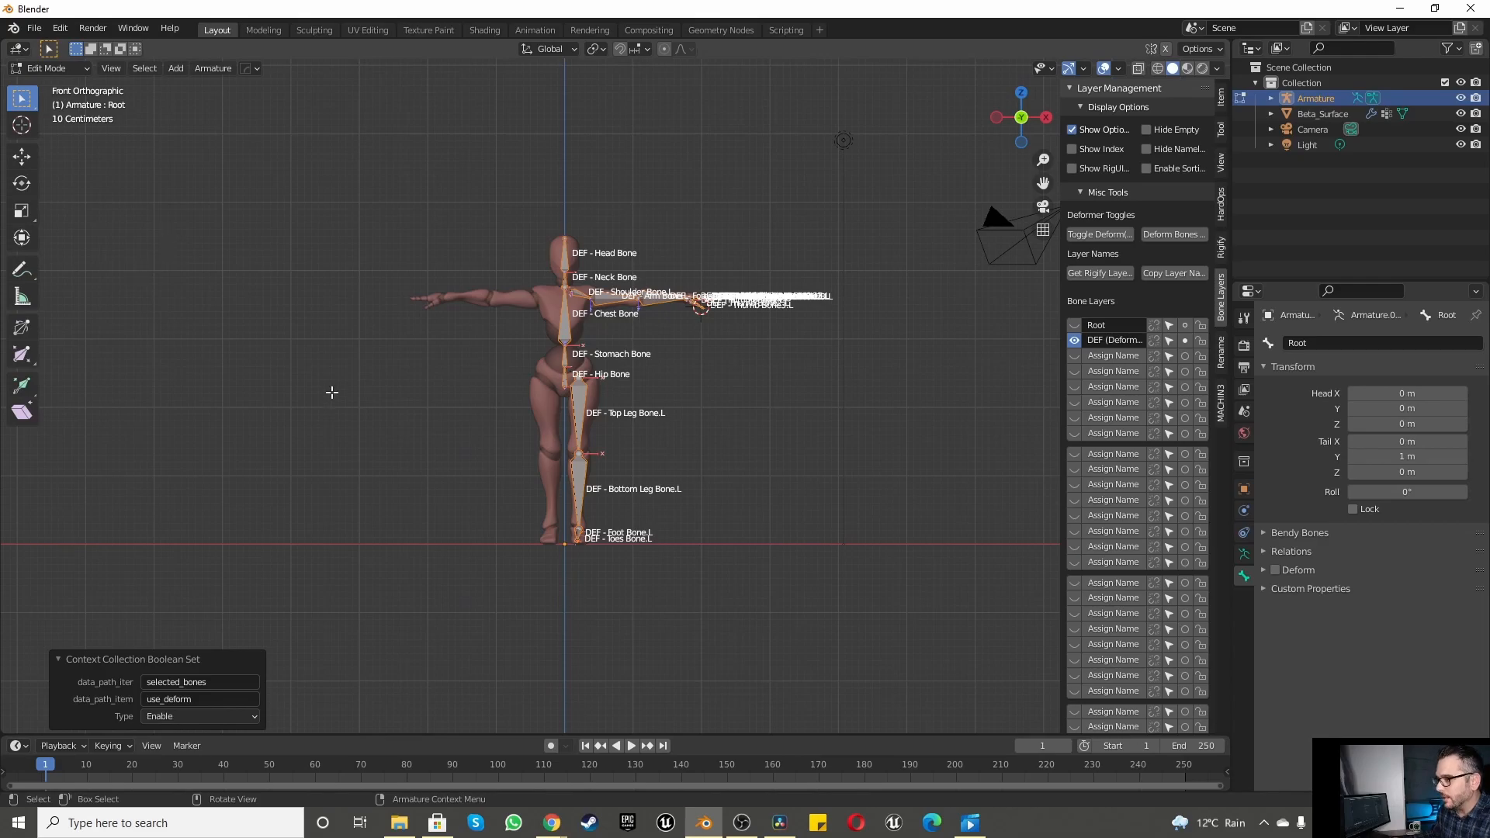
{"action": "key", "text": "Tab"}
{"action": "scroll", "coordinate": [465, 394], "scroll_direction": "down", "scroll_amount": 5}
{"action": "scroll", "coordinate": [464, 395], "scroll_direction": "up", "scroll_amount": 6}
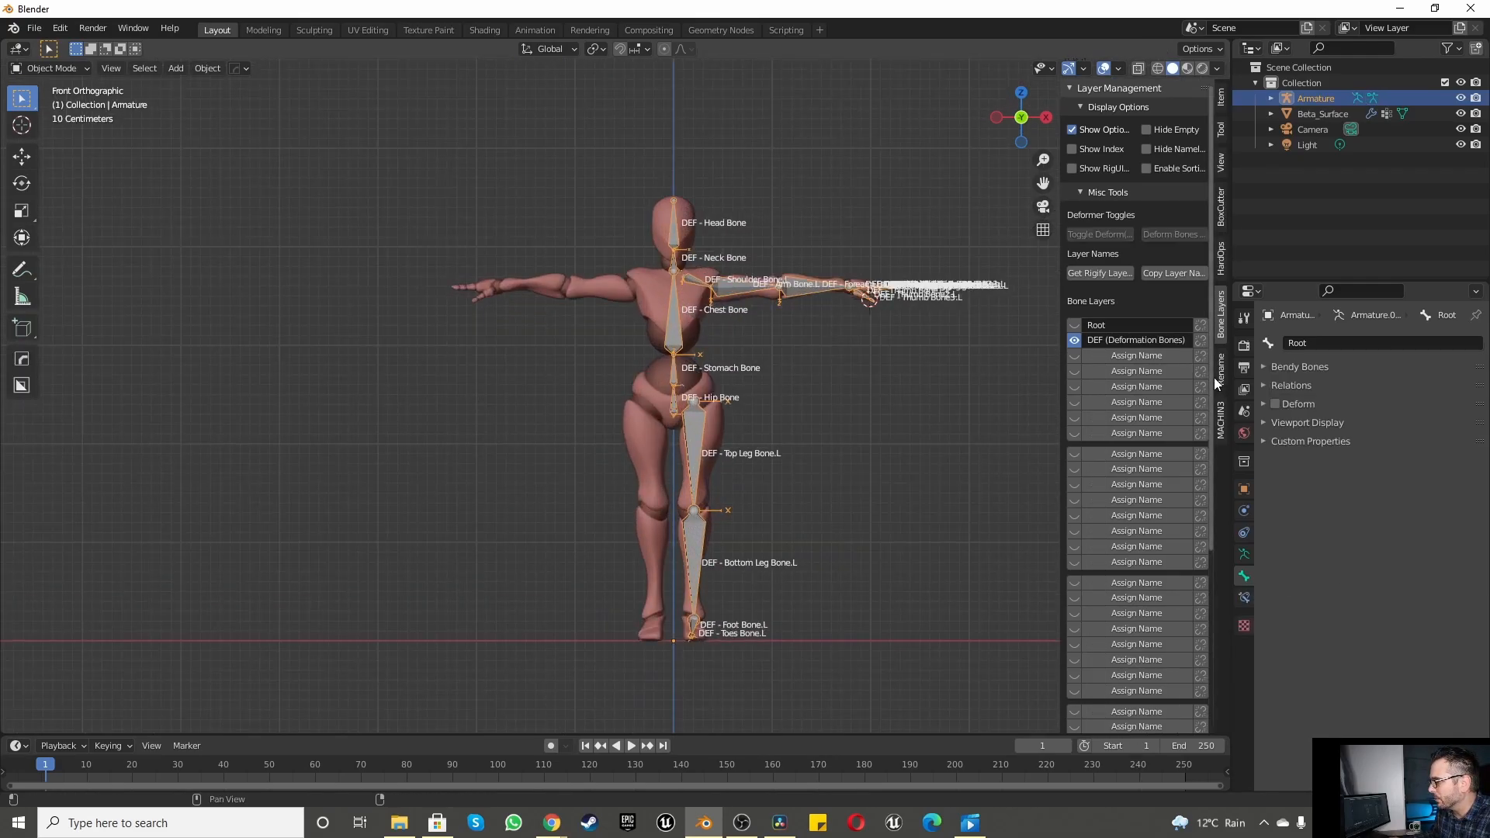
{"action": "middle_click_drag", "start_coordinate": [845, 420], "coordinate": [816, 420], "text": "shift"}
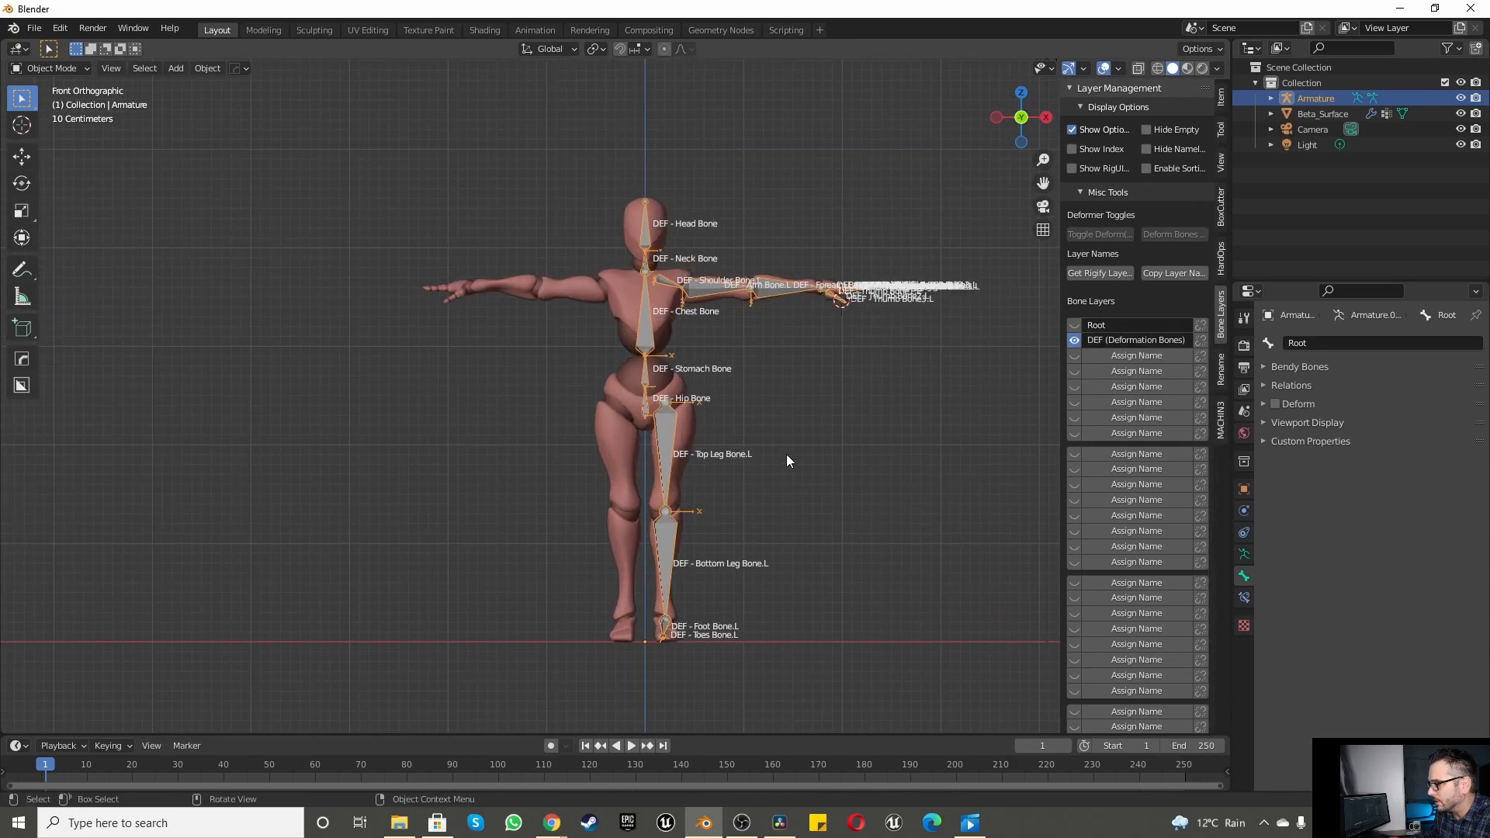
{"action": "left_click", "coordinate": [836, 523]}
{"action": "scroll", "coordinate": [836, 523], "scroll_direction": "down", "scroll_amount": 4}
{"action": "left_click_drag", "start_coordinate": [613, 284], "coordinate": [948, 737]}
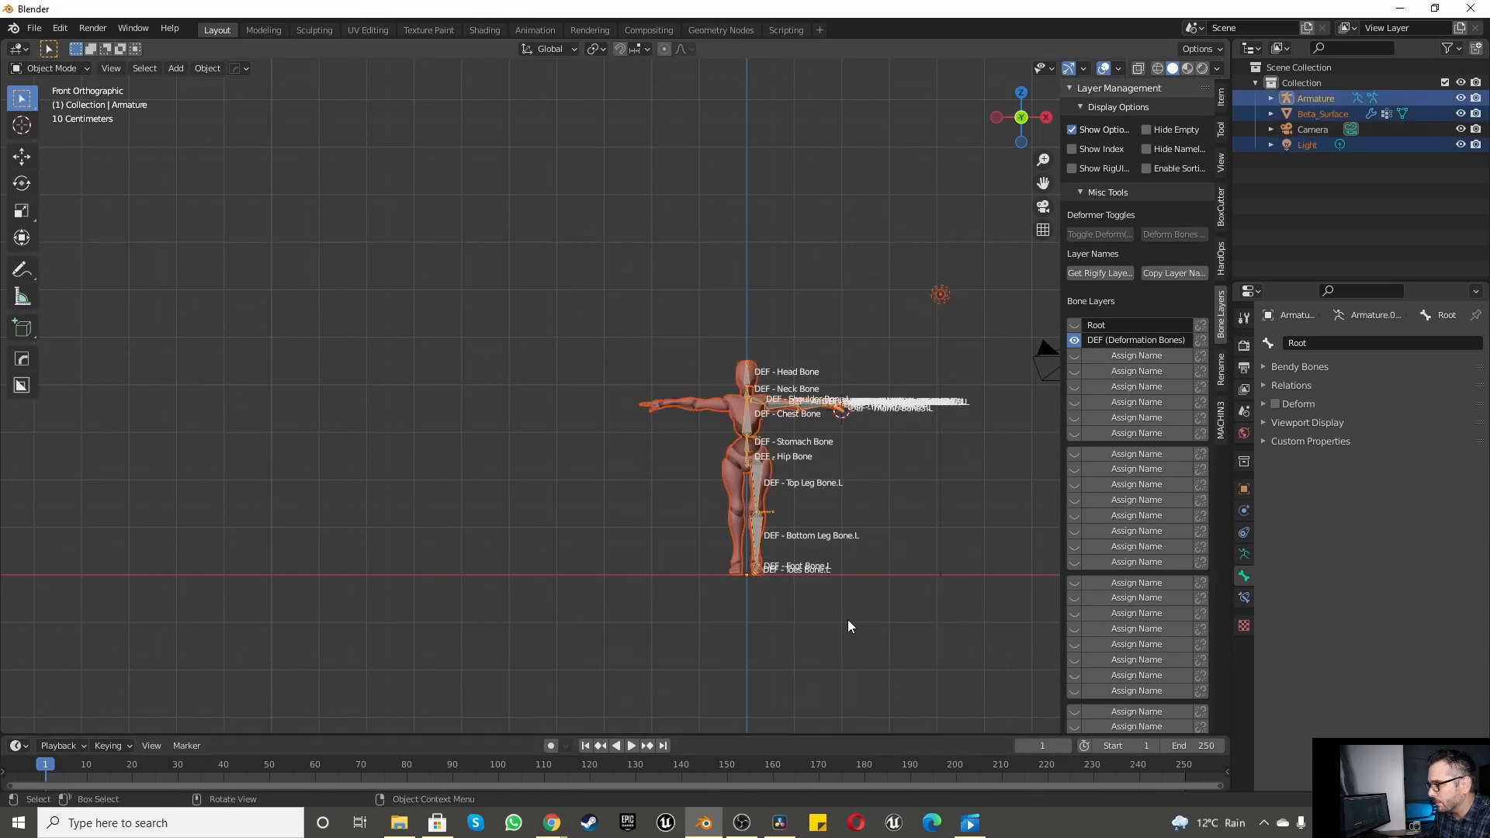
{"action": "scroll", "coordinate": [850, 631], "scroll_direction": "up", "scroll_amount": 2}
{"action": "left_click_drag", "start_coordinate": [579, 249], "coordinate": [881, 549]}
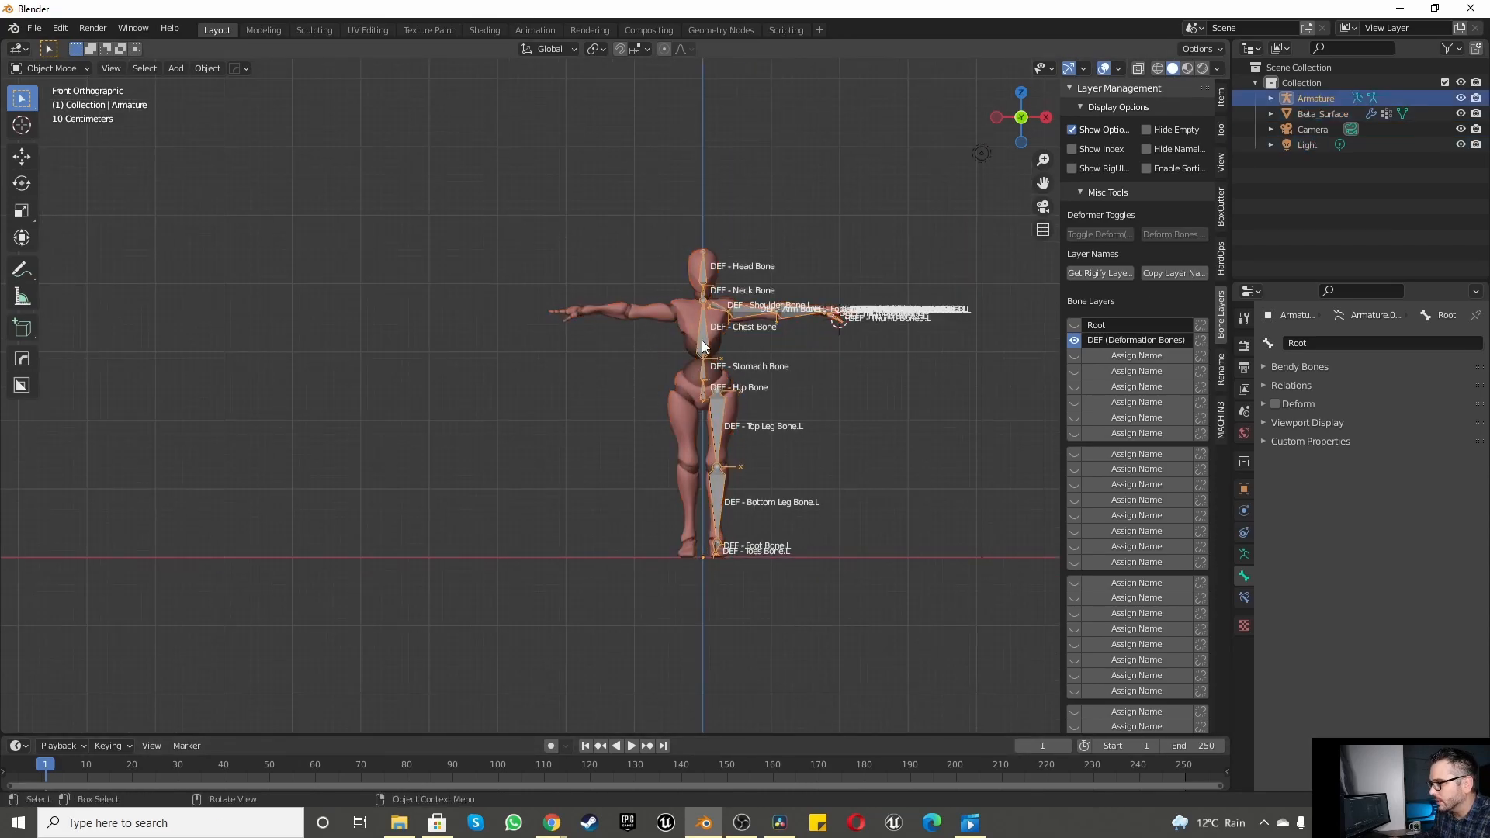
{"action": "key", "text": "Tab"}
Step: Select all the deformation bones and duplicate them in place, without any offset
{"action": "scroll", "coordinate": [652, 489], "scroll_direction": "down", "scroll_amount": 1}
{"action": "left_click_drag", "start_coordinate": [627, 371], "coordinate": [936, 764]}
{"action": "left_click_drag", "start_coordinate": [575, 270], "coordinate": [941, 746]}
{"action": "scroll", "coordinate": [856, 559], "scroll_direction": "up", "scroll_amount": 1}
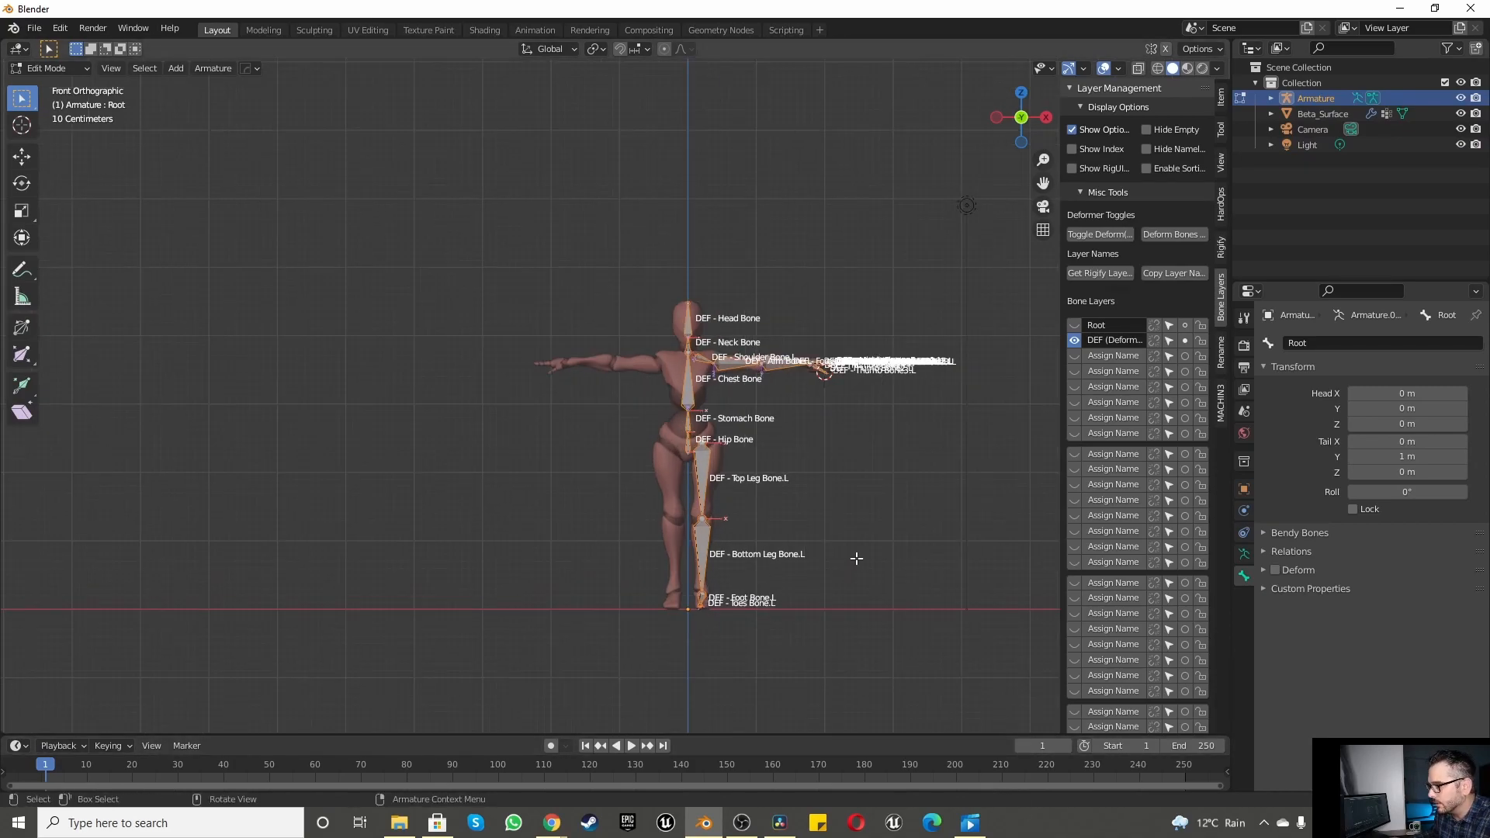
{"action": "key", "text": "shift+d"}
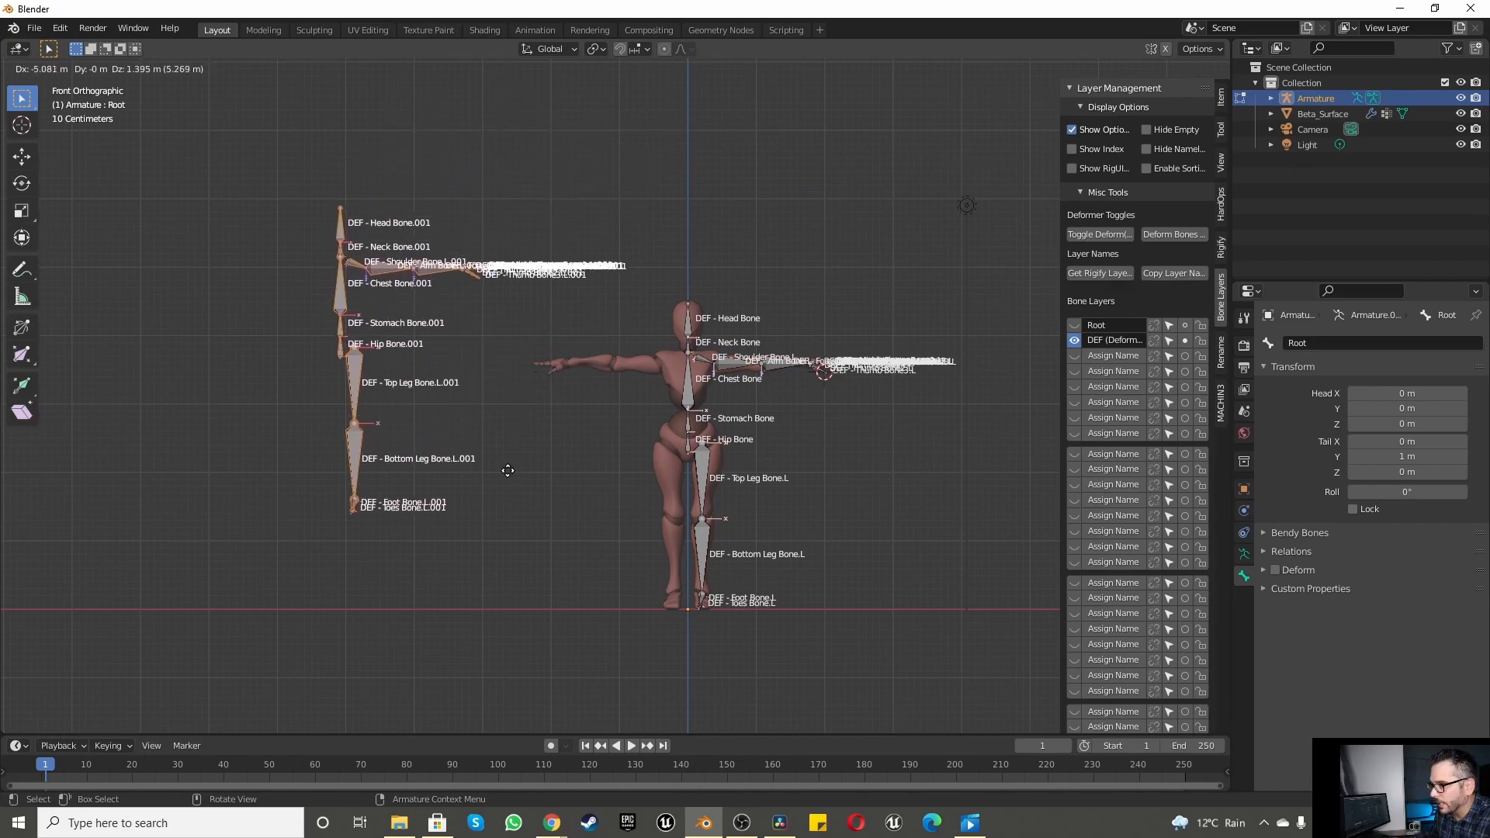
{"action": "key", "text": "Escape"}
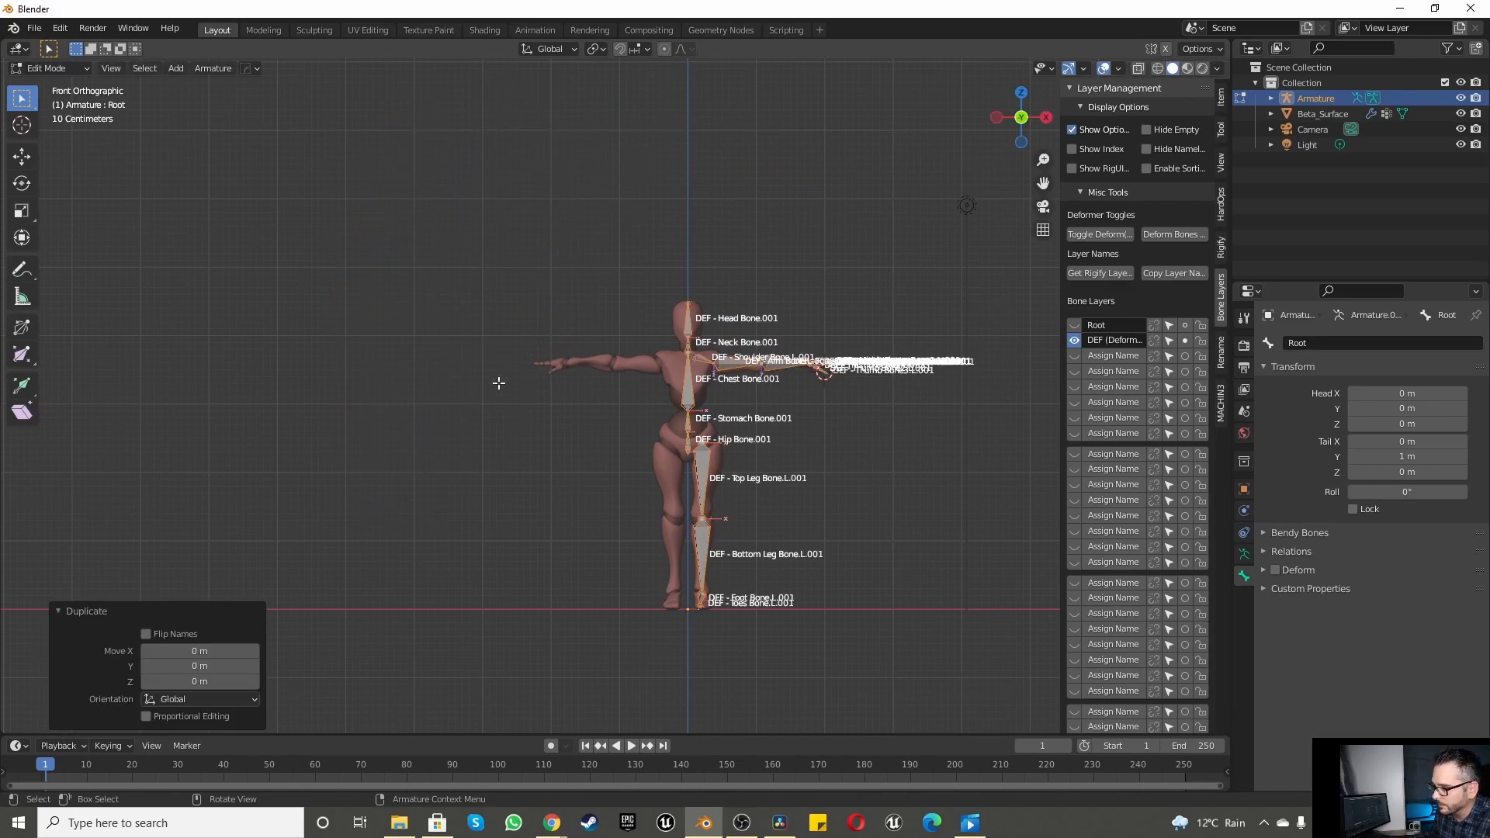
Step: Name the first unnamed bone layer below DEF "TRT (Target Bones)"
{"action": "left_click", "coordinate": [1113, 355]}
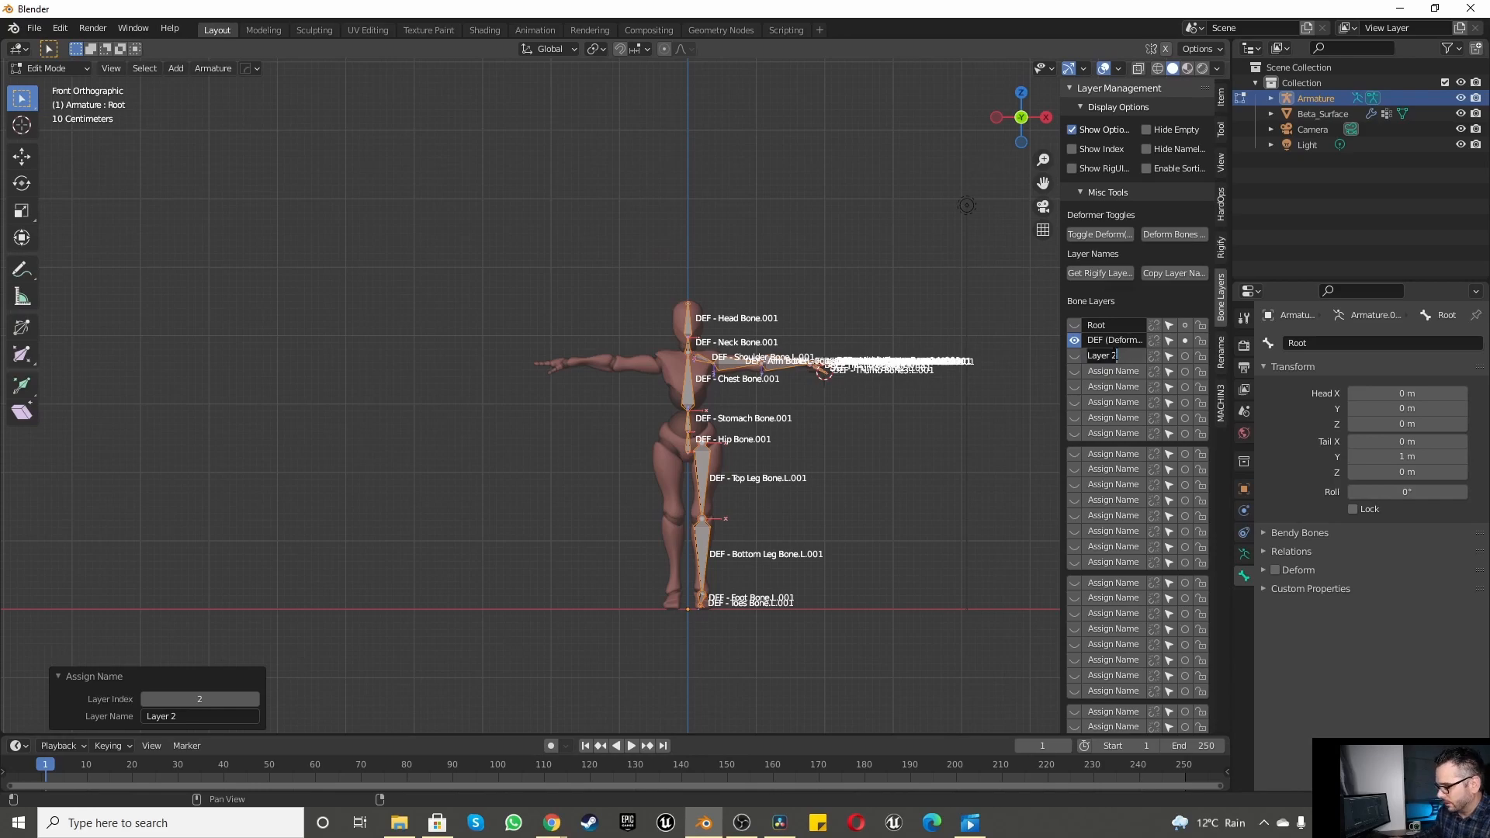
{"action": "double_click", "coordinate": [1115, 355]}
{"action": "type", "text": "TRT (Target B"}
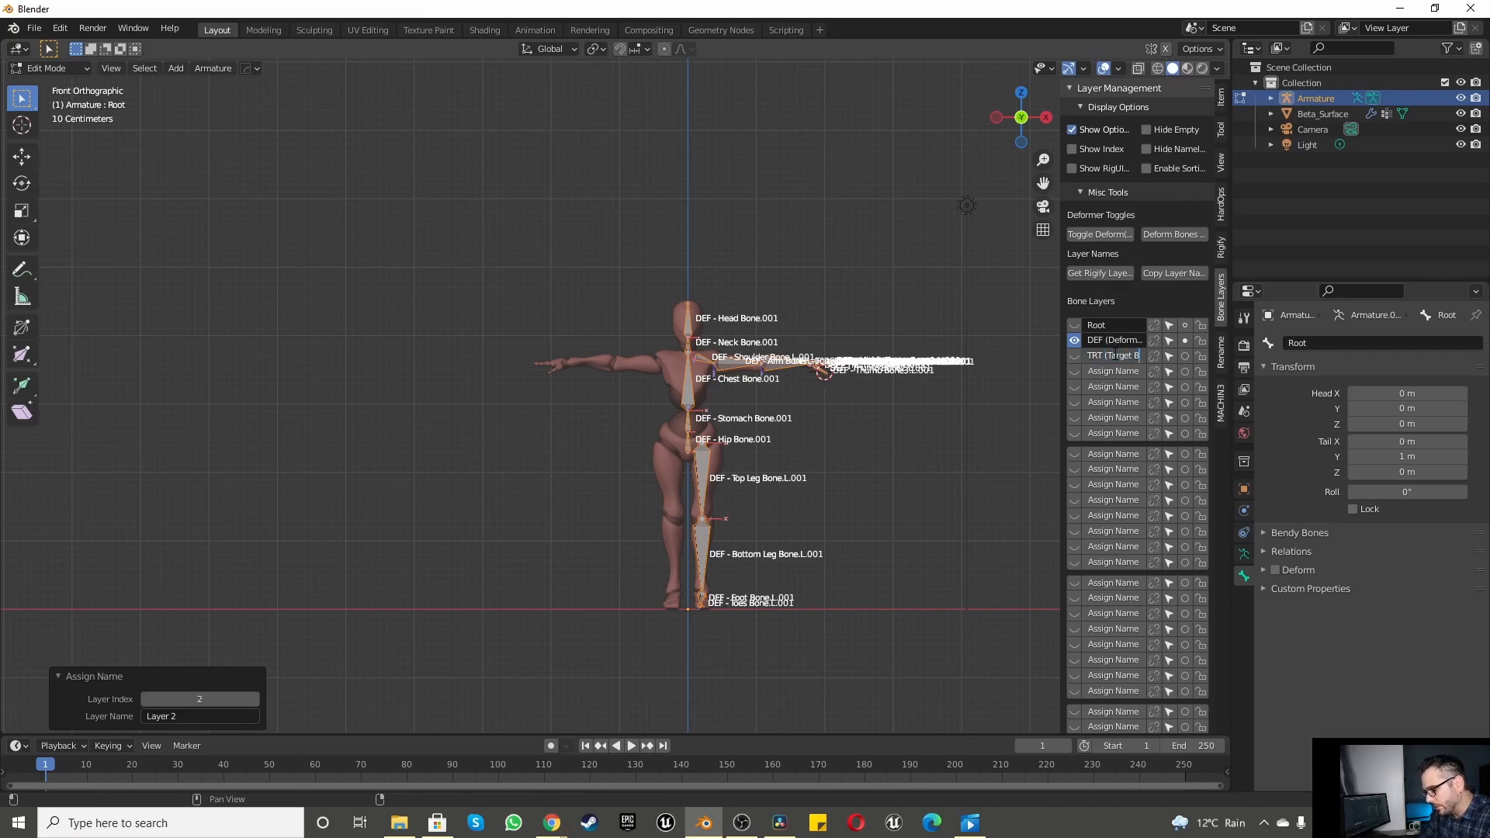
{"action": "type", "text": "ones)"}
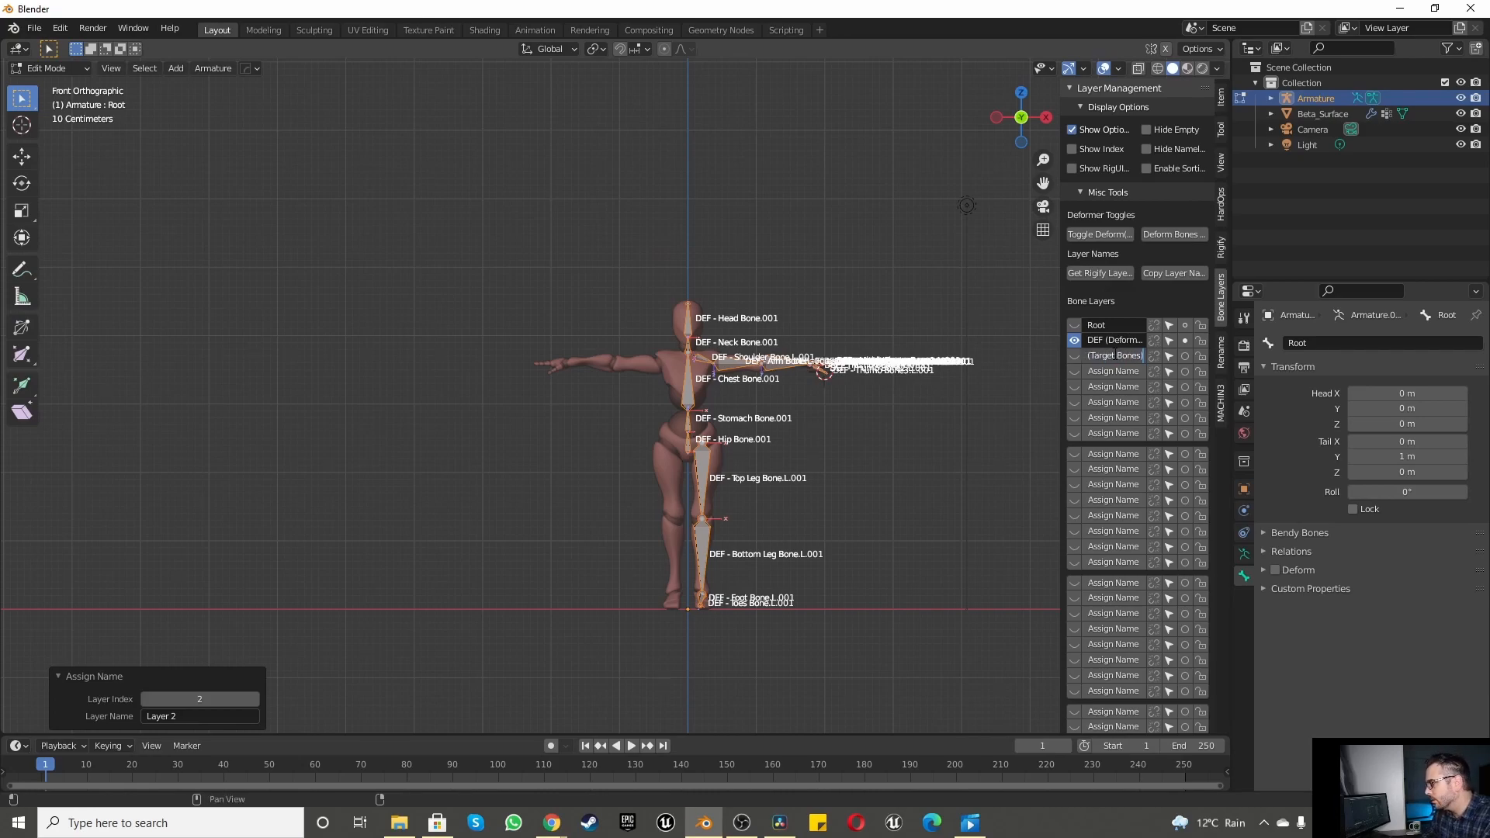
Step: Move the duplicated bones to the TRT layer and display that layer in place of the DEF layer
{"action": "left_click", "coordinate": [1182, 356]}
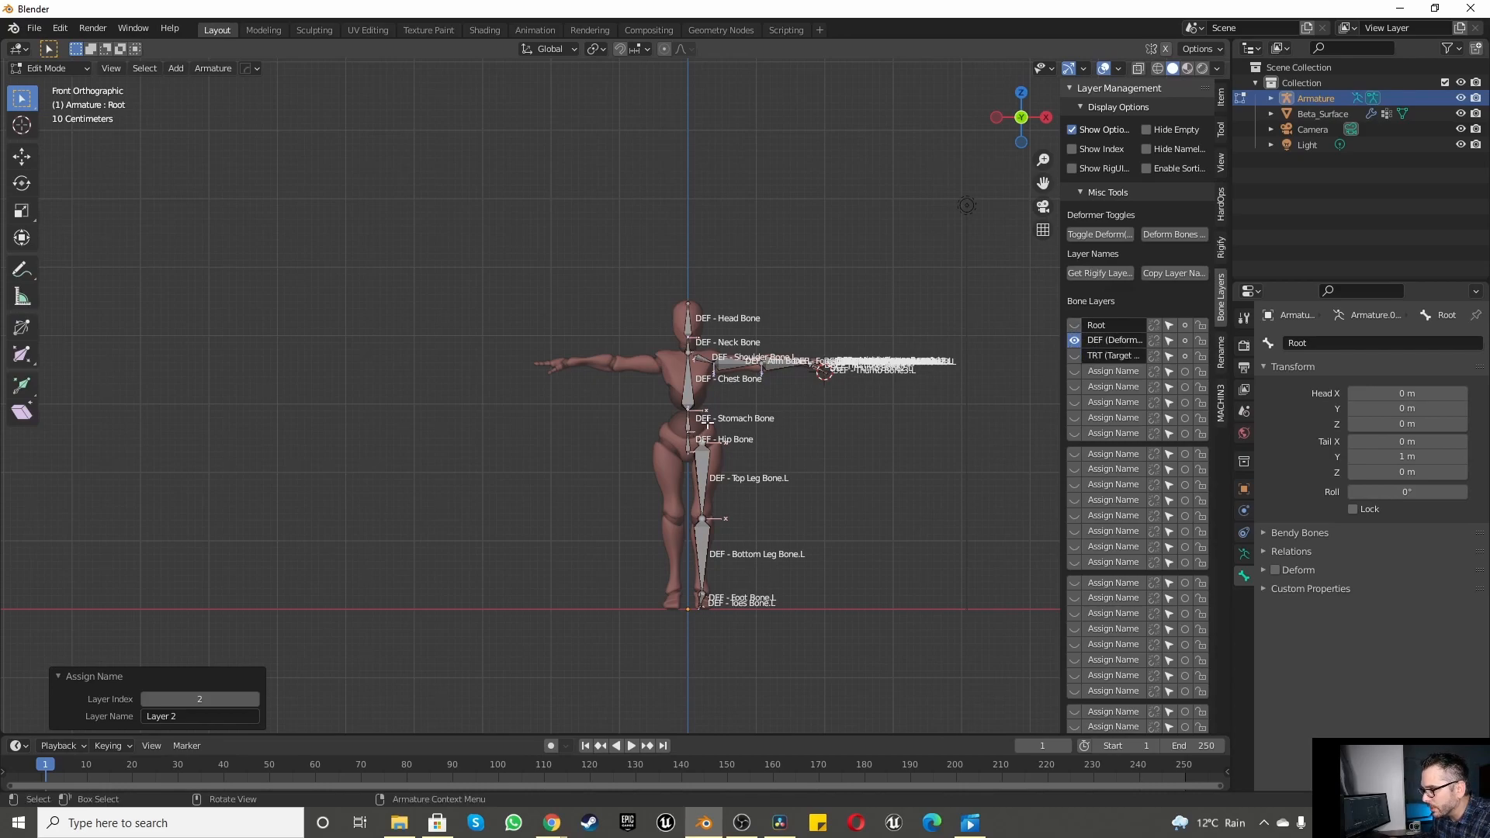
{"action": "scroll", "coordinate": [756, 431], "scroll_direction": "up", "scroll_amount": 6}
{"action": "scroll", "coordinate": [666, 438], "scroll_direction": "up", "scroll_amount": 1}
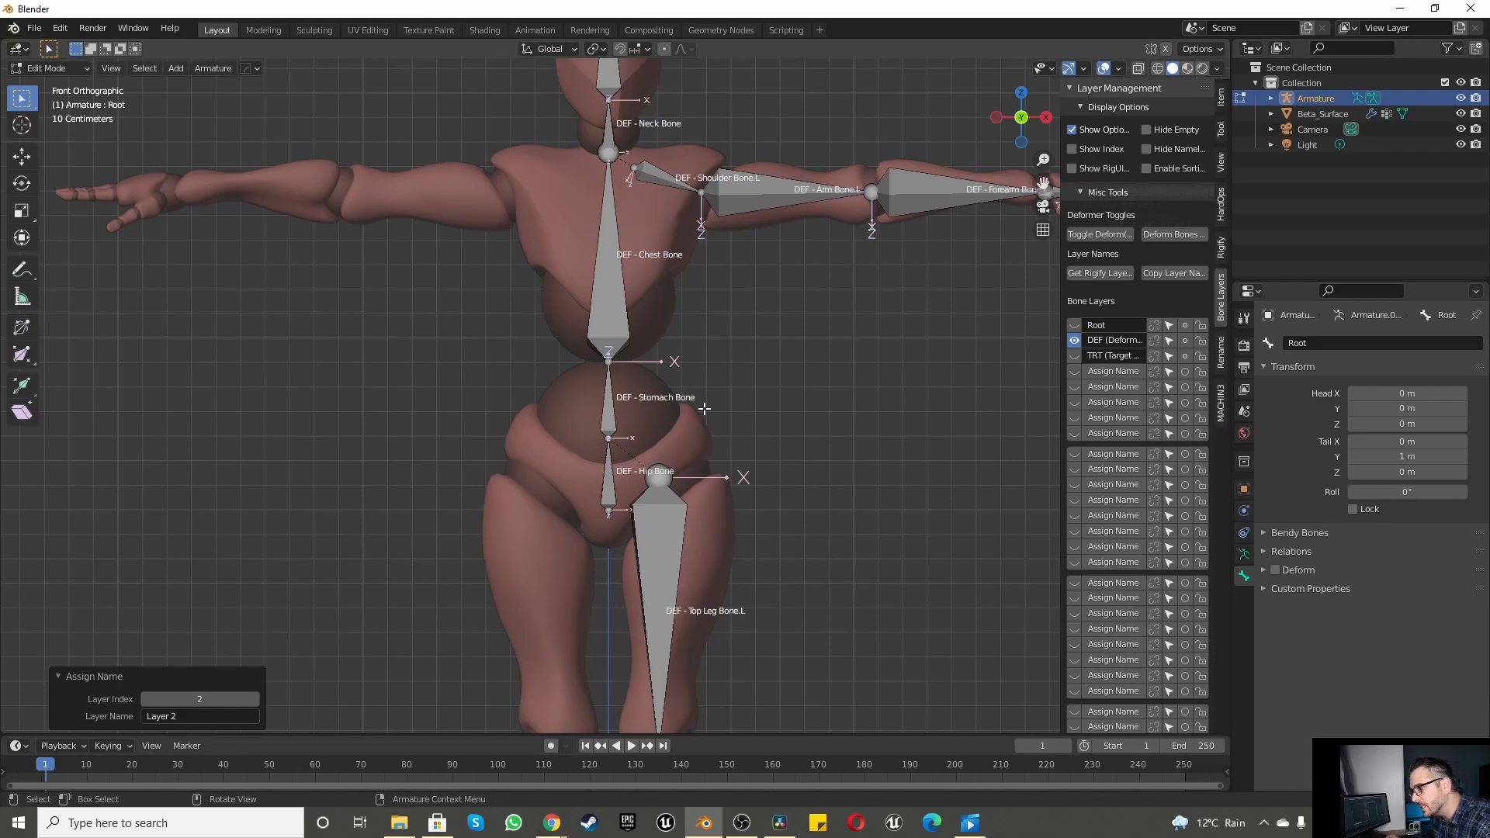
{"action": "left_click", "coordinate": [1076, 356]}
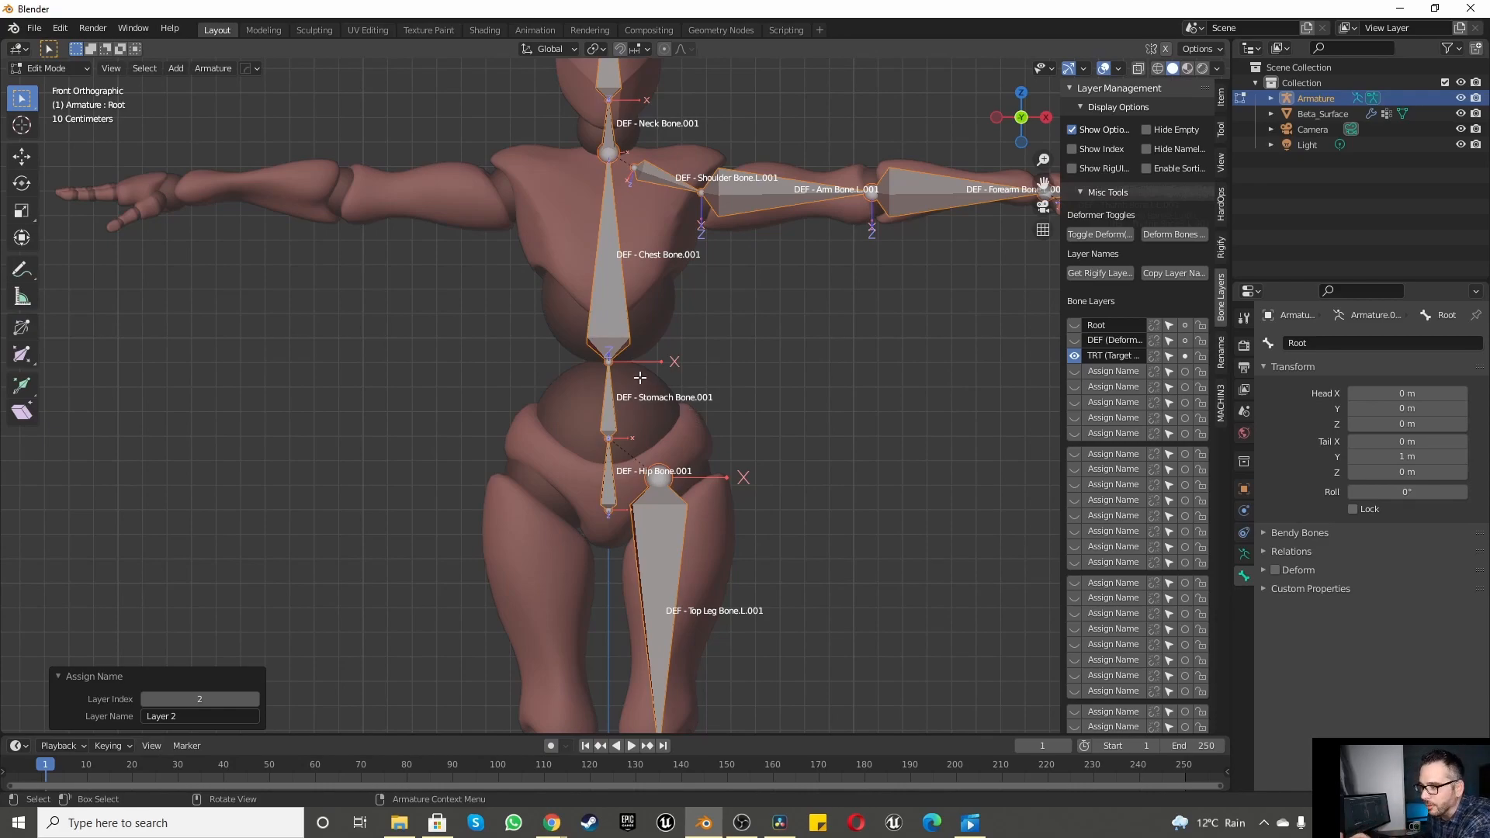
Step: Batch-rename the selected bones with the rename target set to Bone, replacing DEF with TRT in their names
{"action": "left_click", "coordinate": [1221, 355]}
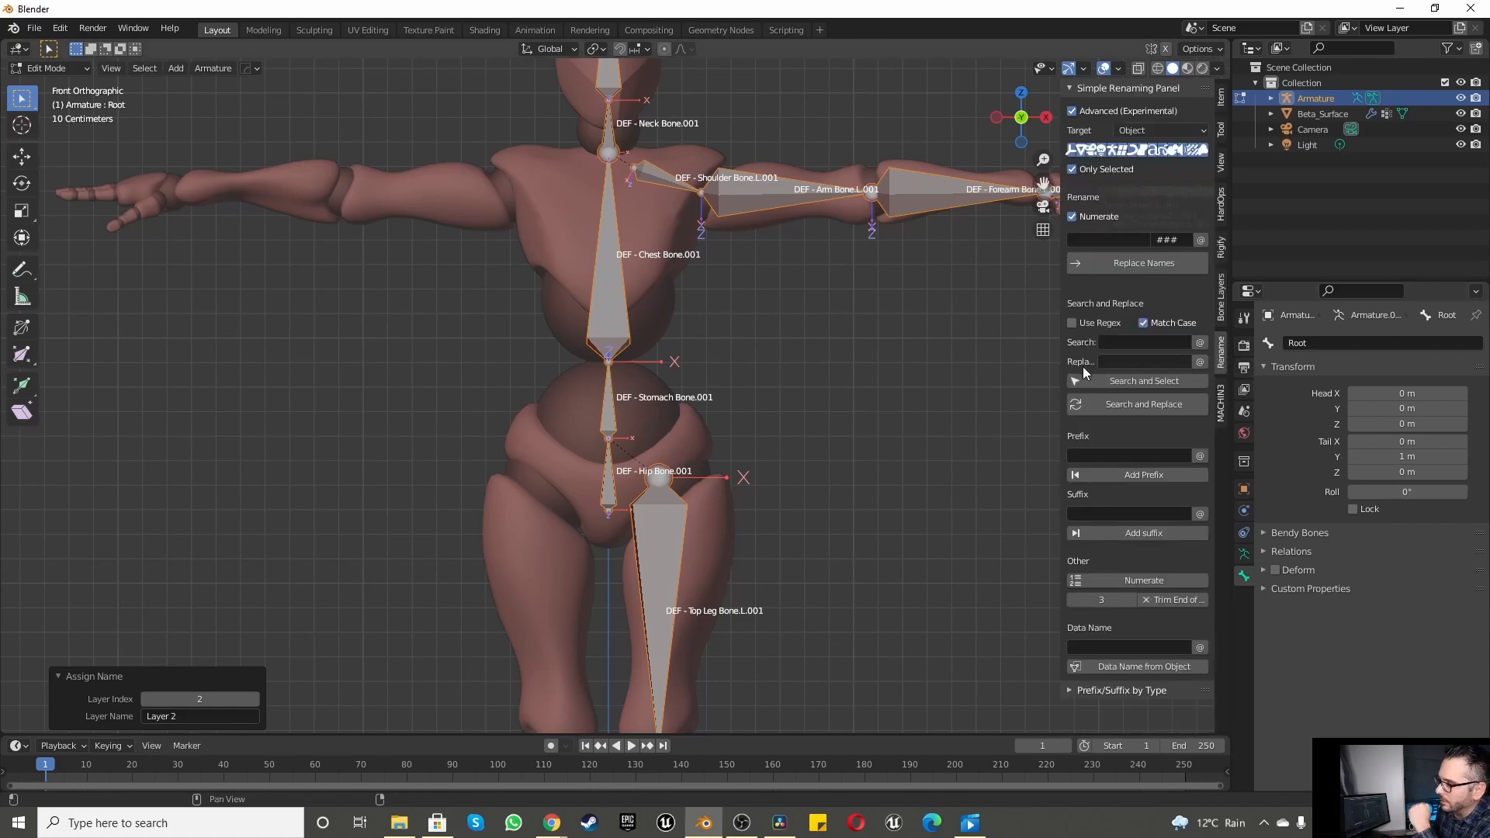
{"action": "left_click", "coordinate": [1147, 132]}
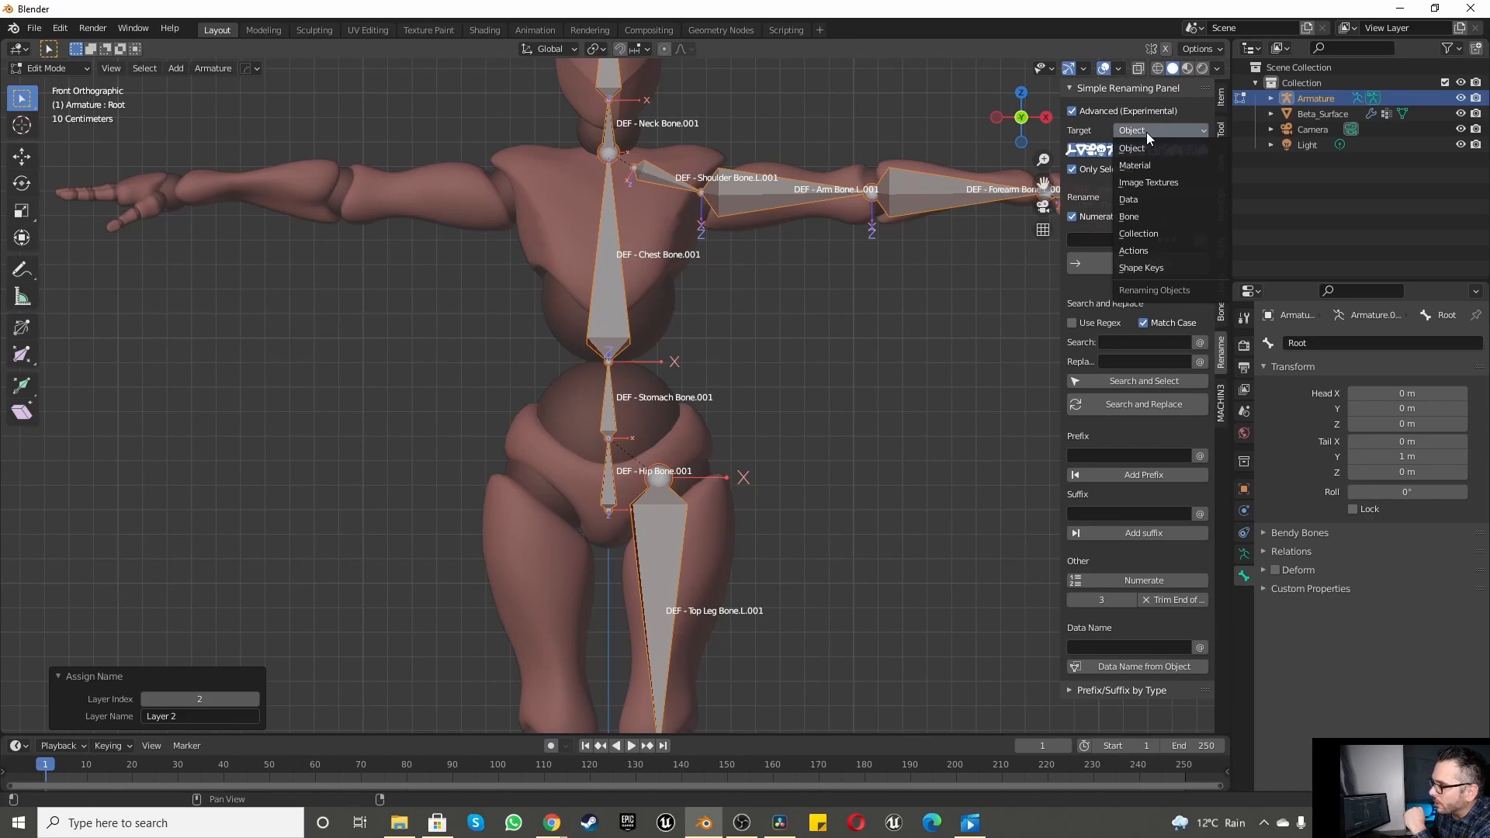
{"action": "left_click", "coordinate": [1141, 217]}
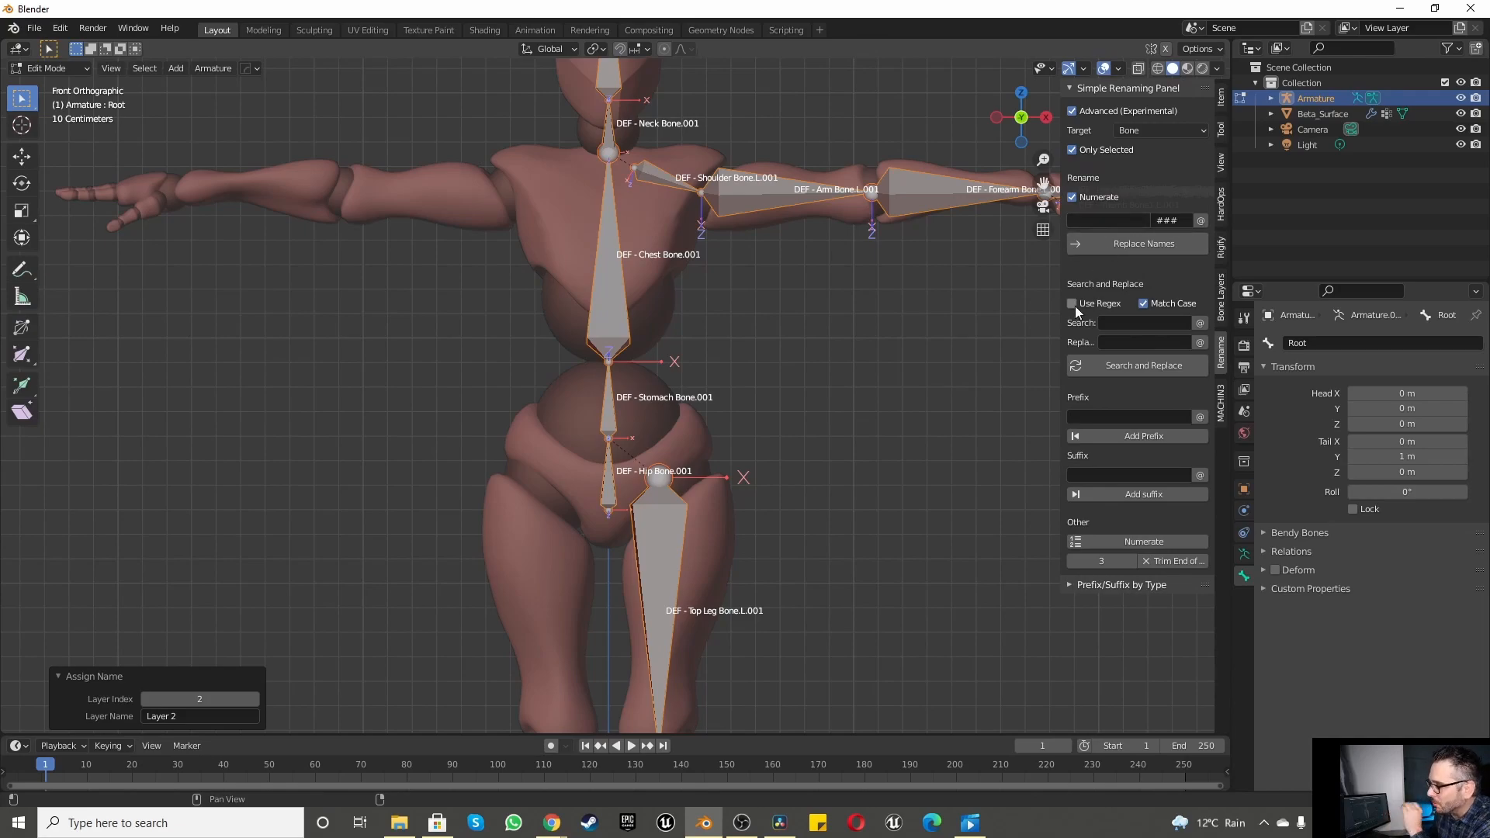
{"action": "left_click", "coordinate": [1137, 322]}
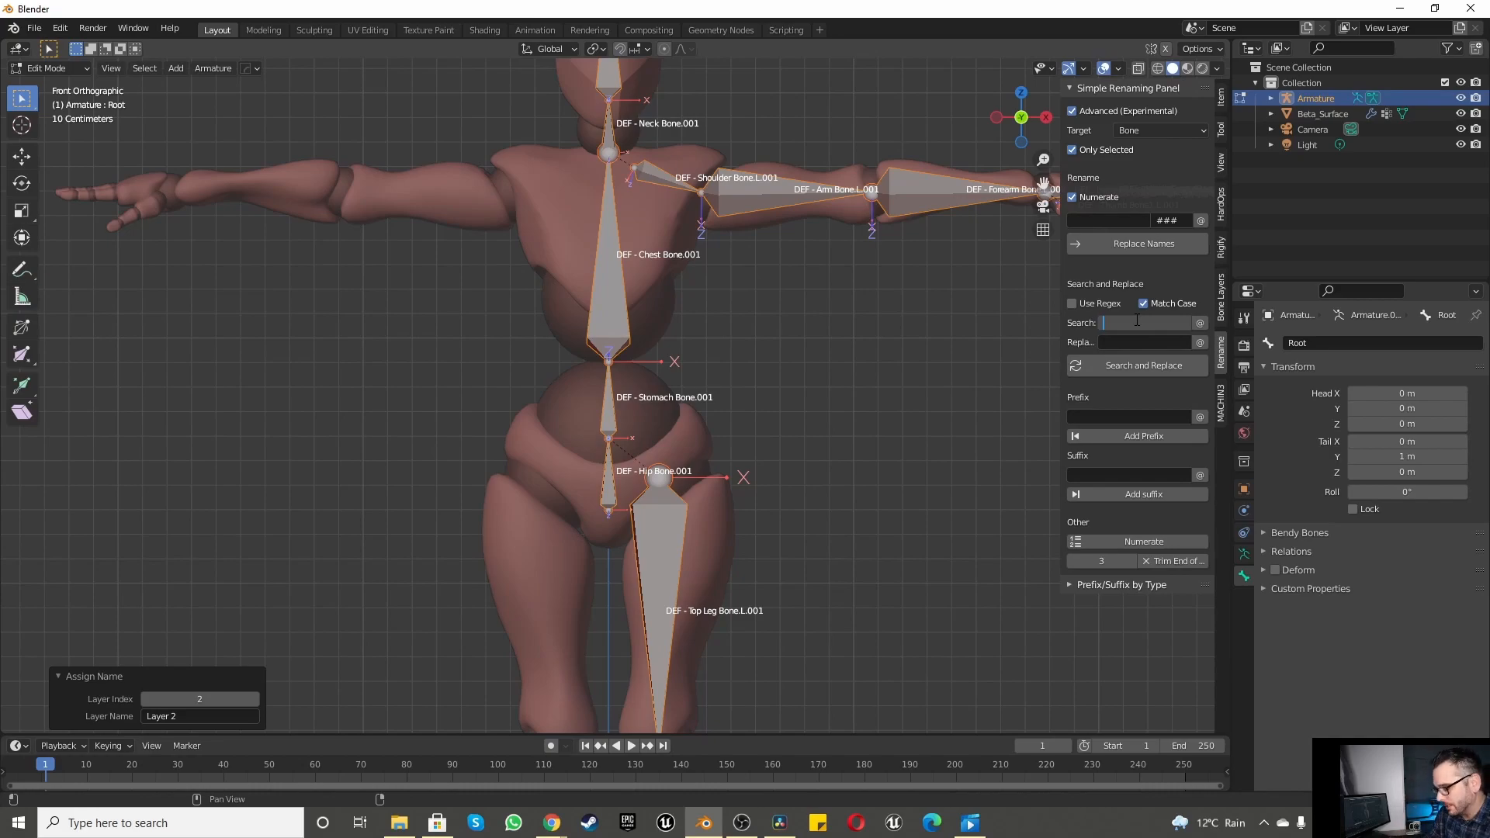
{"action": "type", "text": "DEF"}
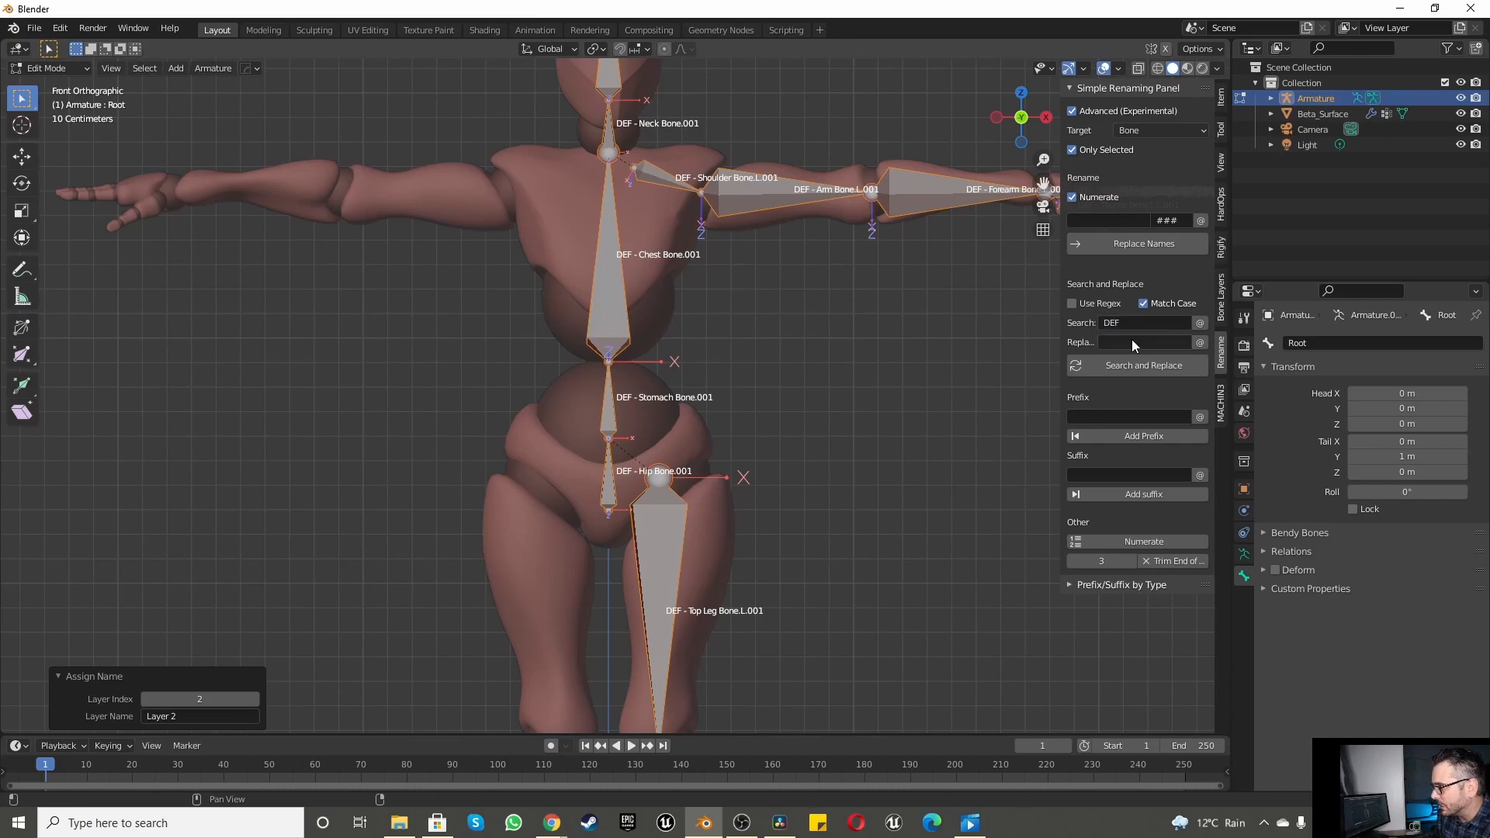
{"action": "left_click", "coordinate": [1132, 340]}
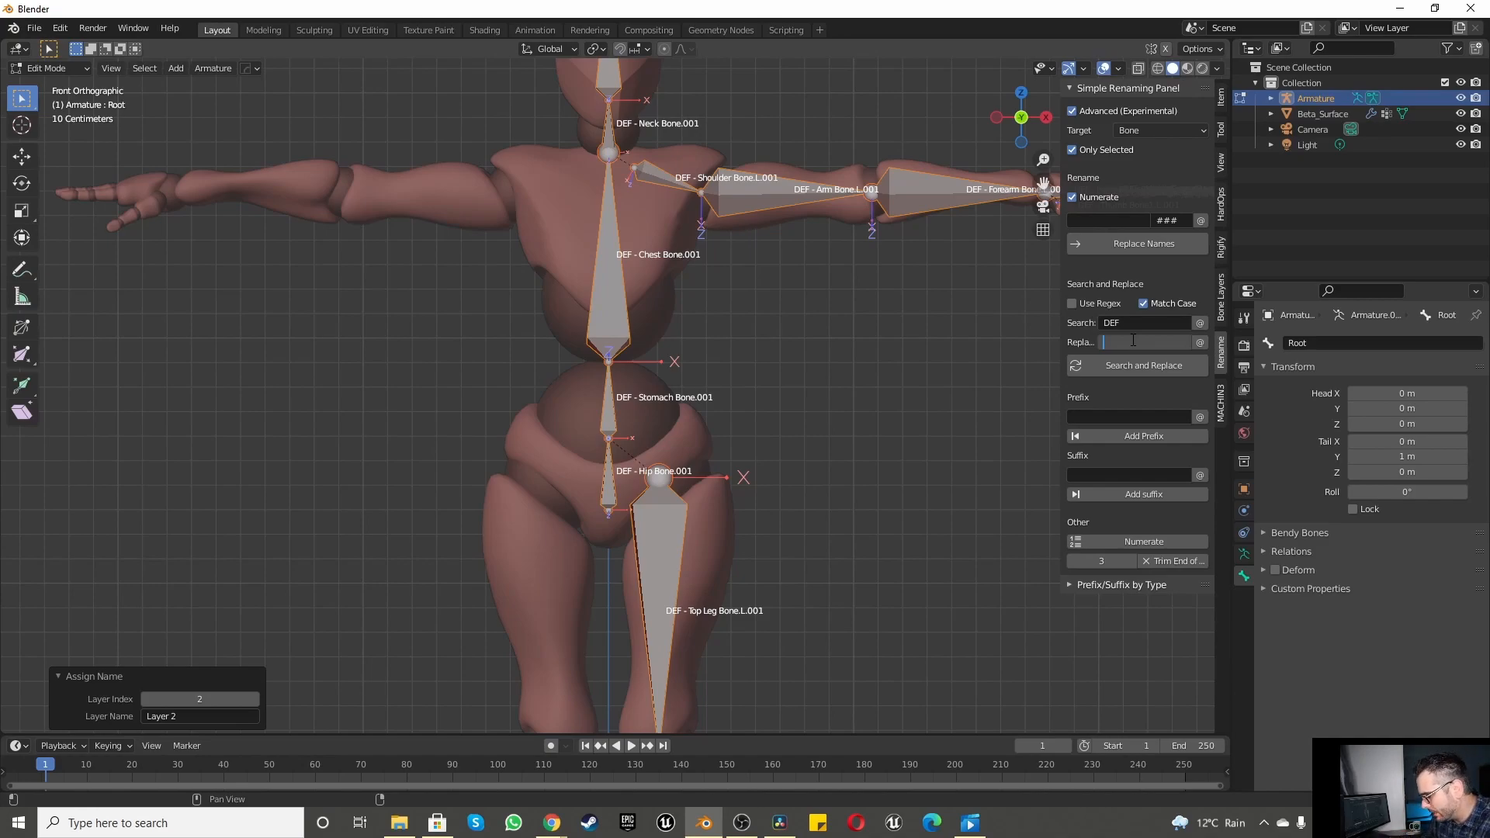
{"action": "type", "text": "TRT"}
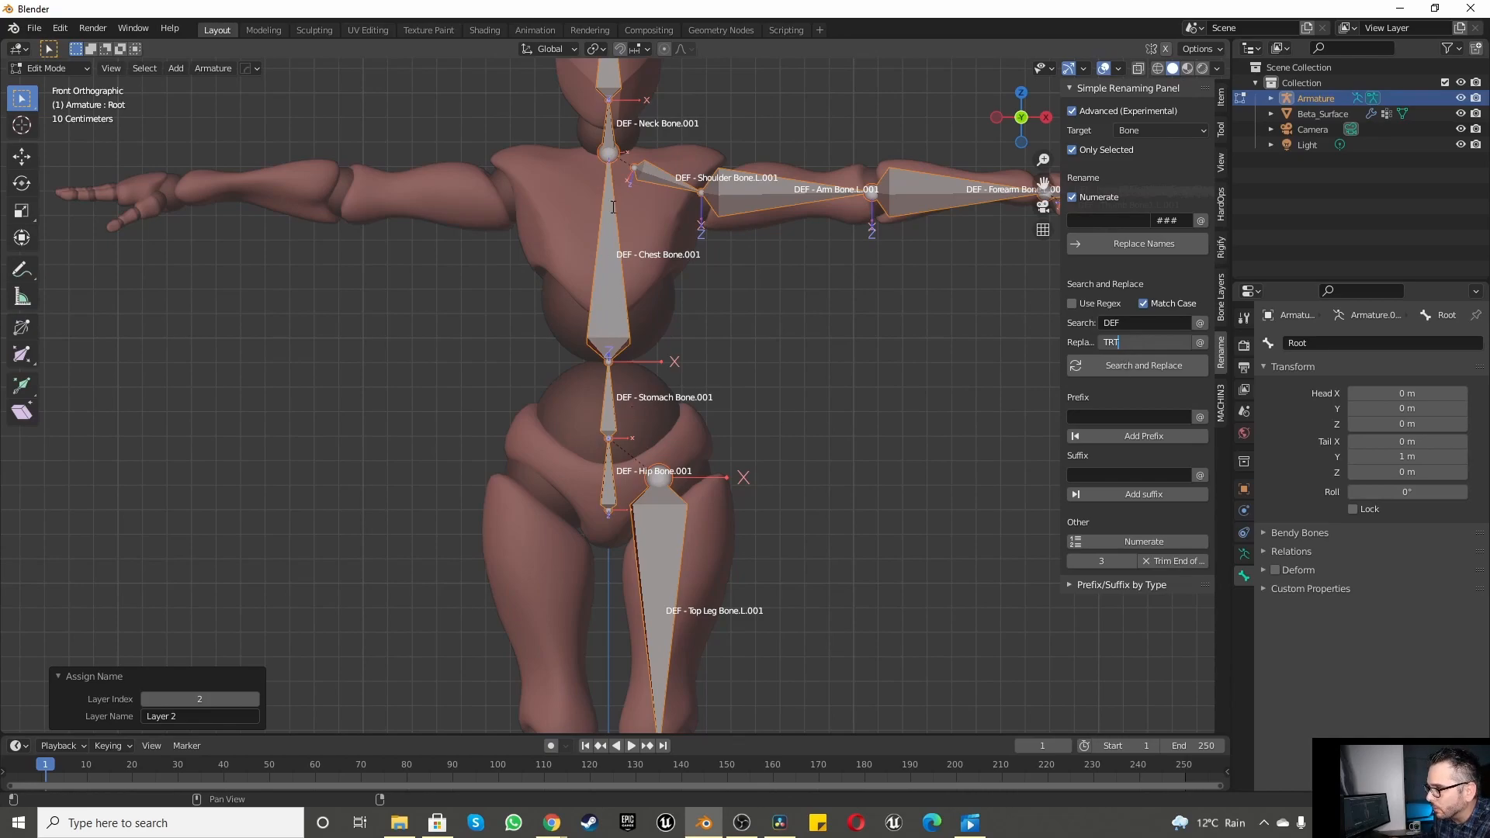
{"action": "key", "text": "Return"}
{"action": "left_click", "coordinate": [1140, 368]}
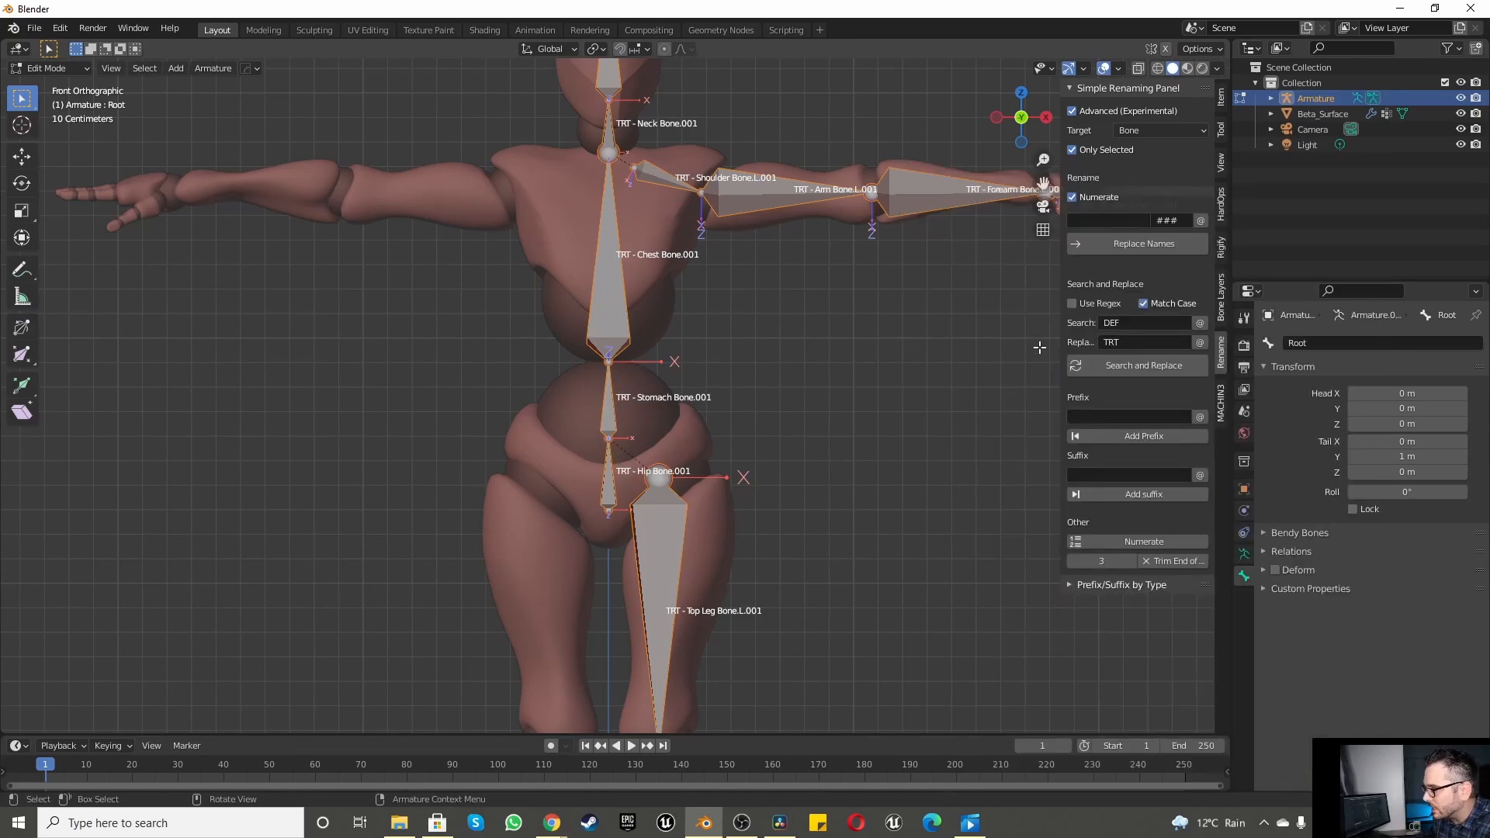
Step: Strip the .001 suffix from the selected TRT bone names by searching for .001 and replacing it with nothing
{"action": "left_click", "coordinate": [1127, 325]}
{"action": "type", "text": ".001"}
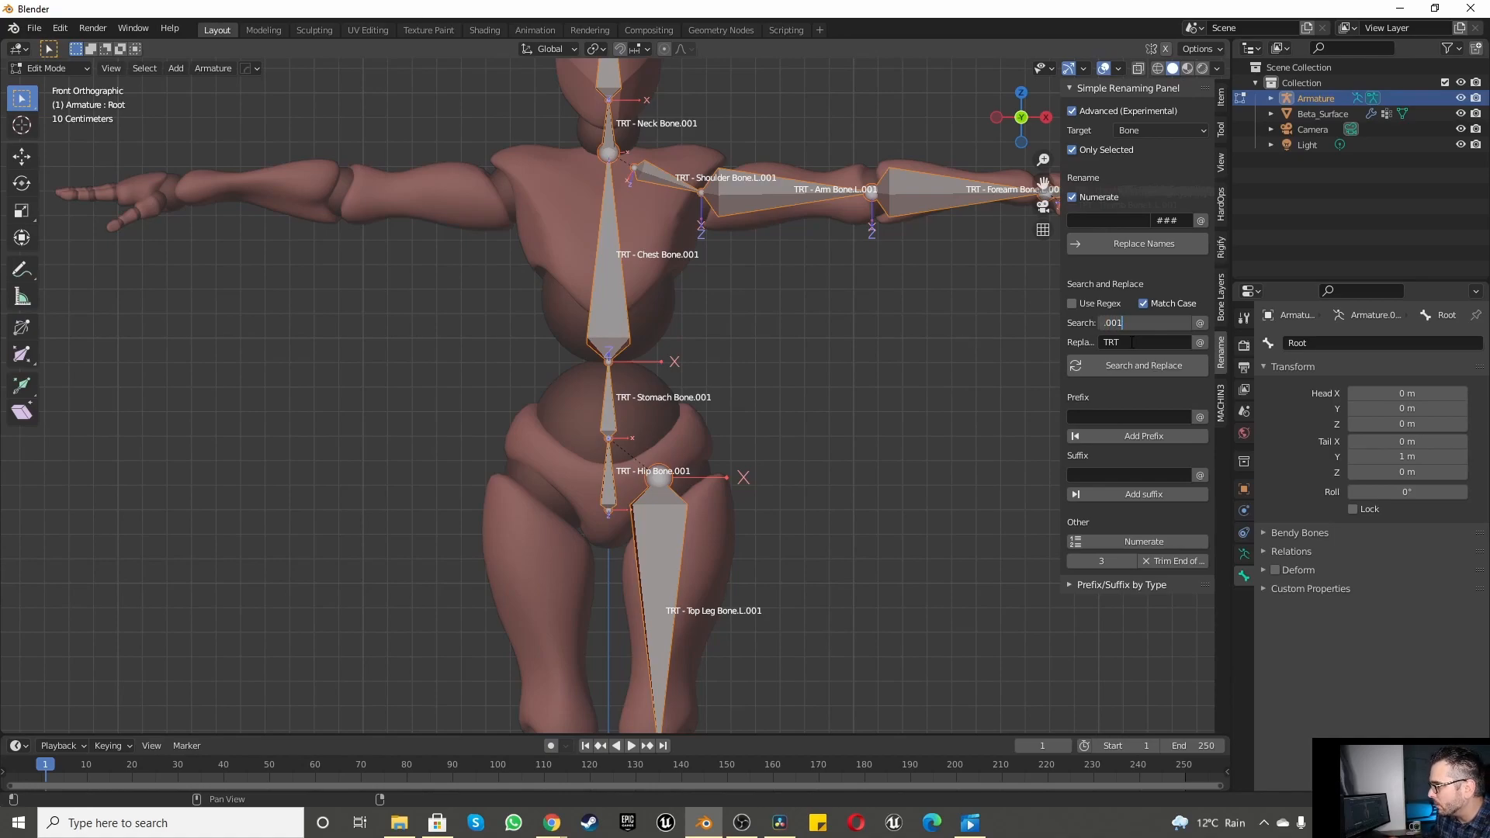
{"action": "left_click", "coordinate": [1130, 341]}
{"action": "left_click", "coordinate": [1130, 341]}
{"action": "key", "text": "BackSpace"}
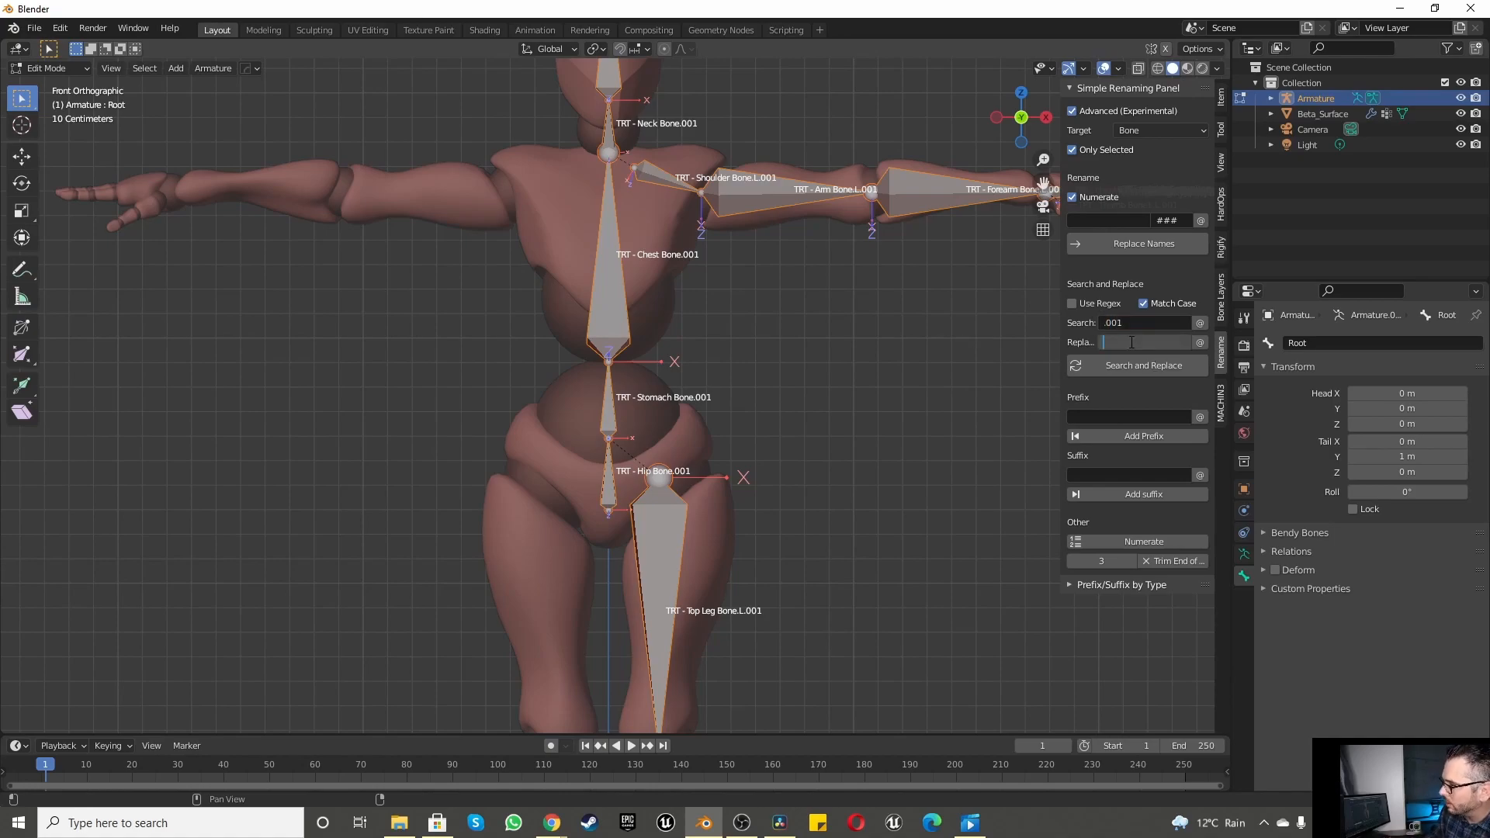
{"action": "key", "text": "Return"}
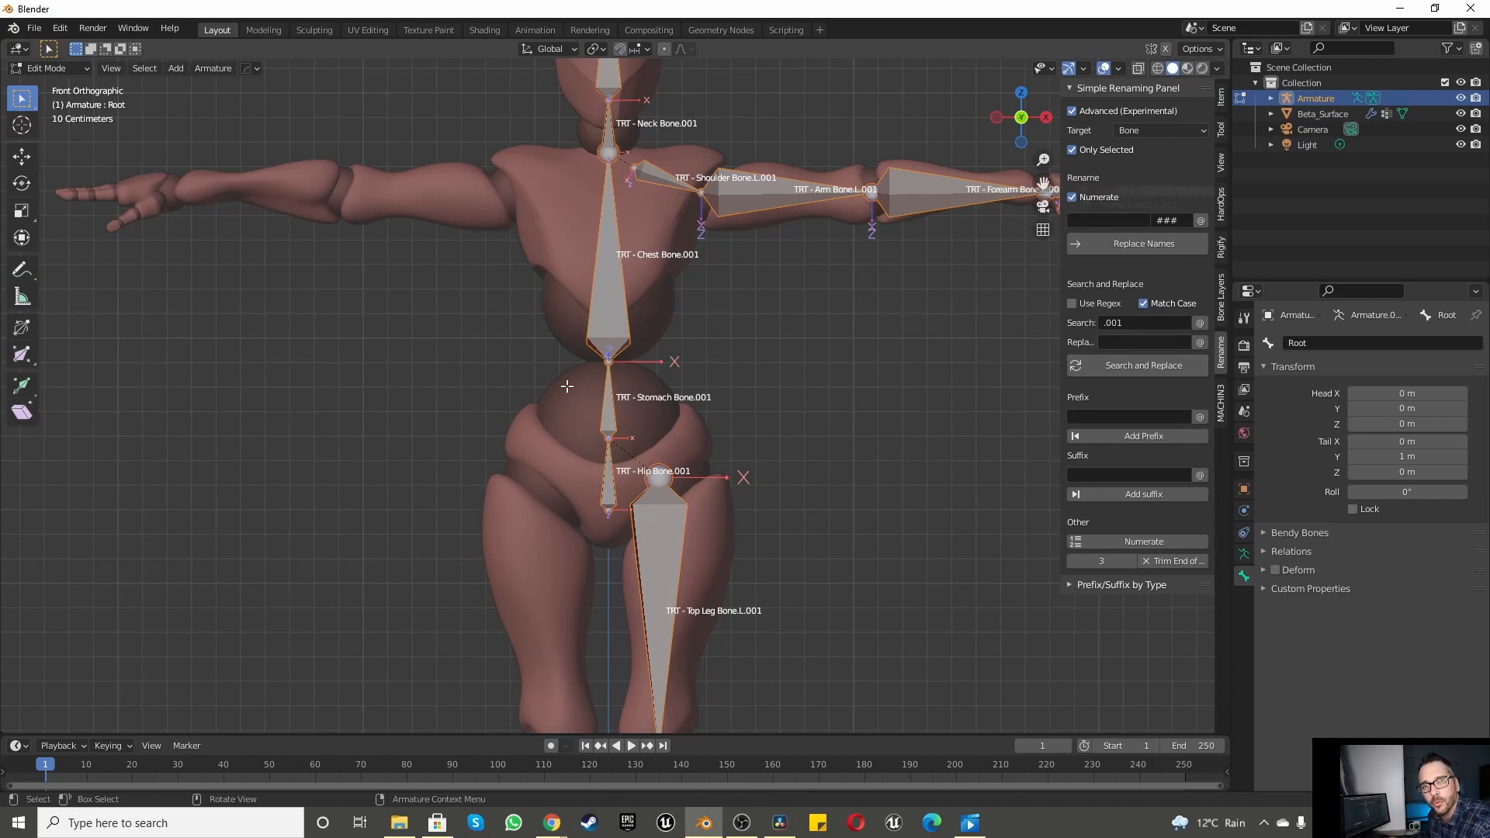
{"action": "left_click", "coordinate": [1128, 365]}
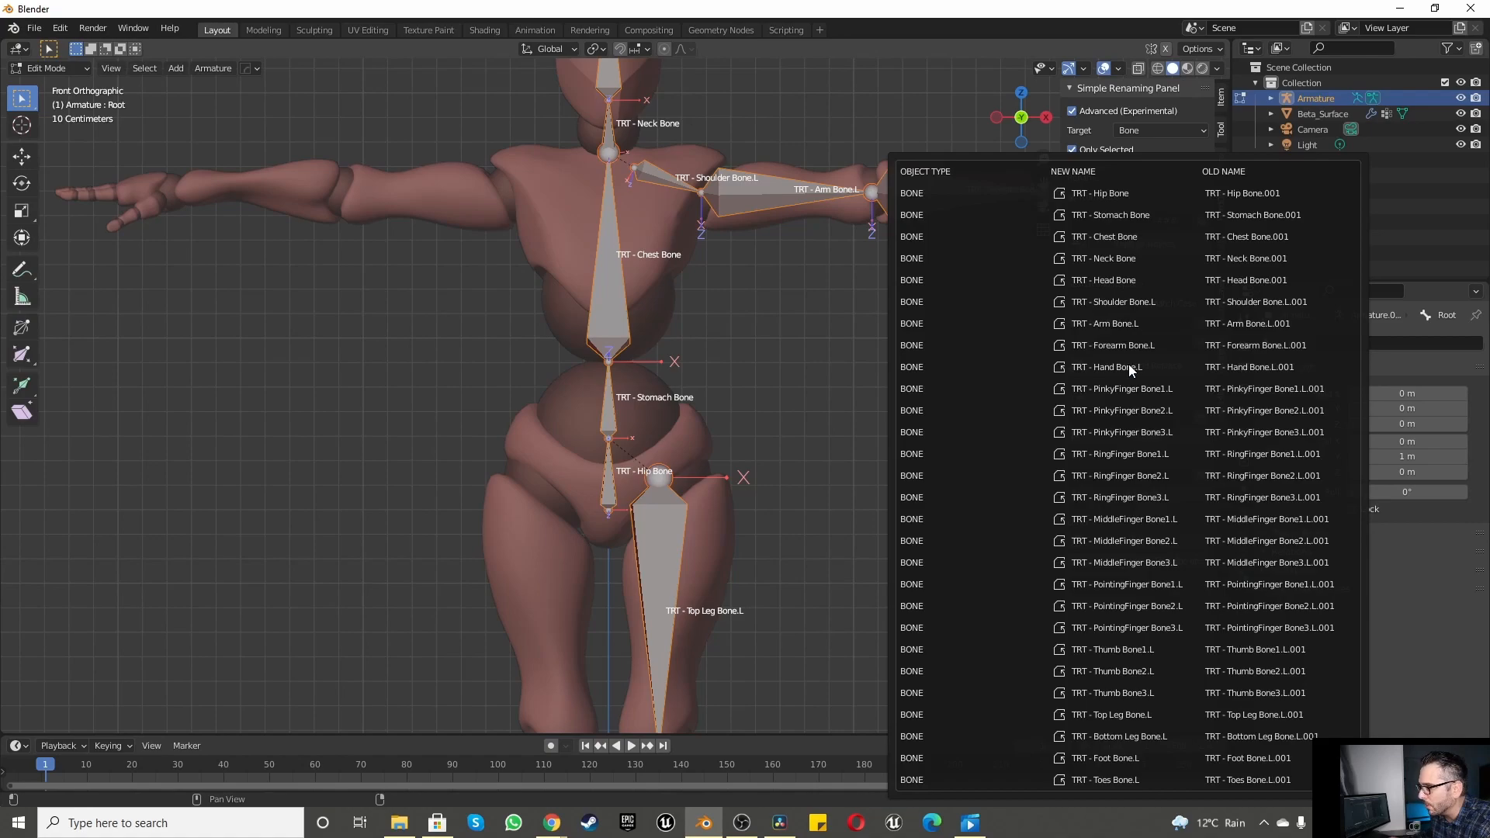
{"action": "scroll", "coordinate": [694, 335], "scroll_direction": "down", "scroll_amount": 3}
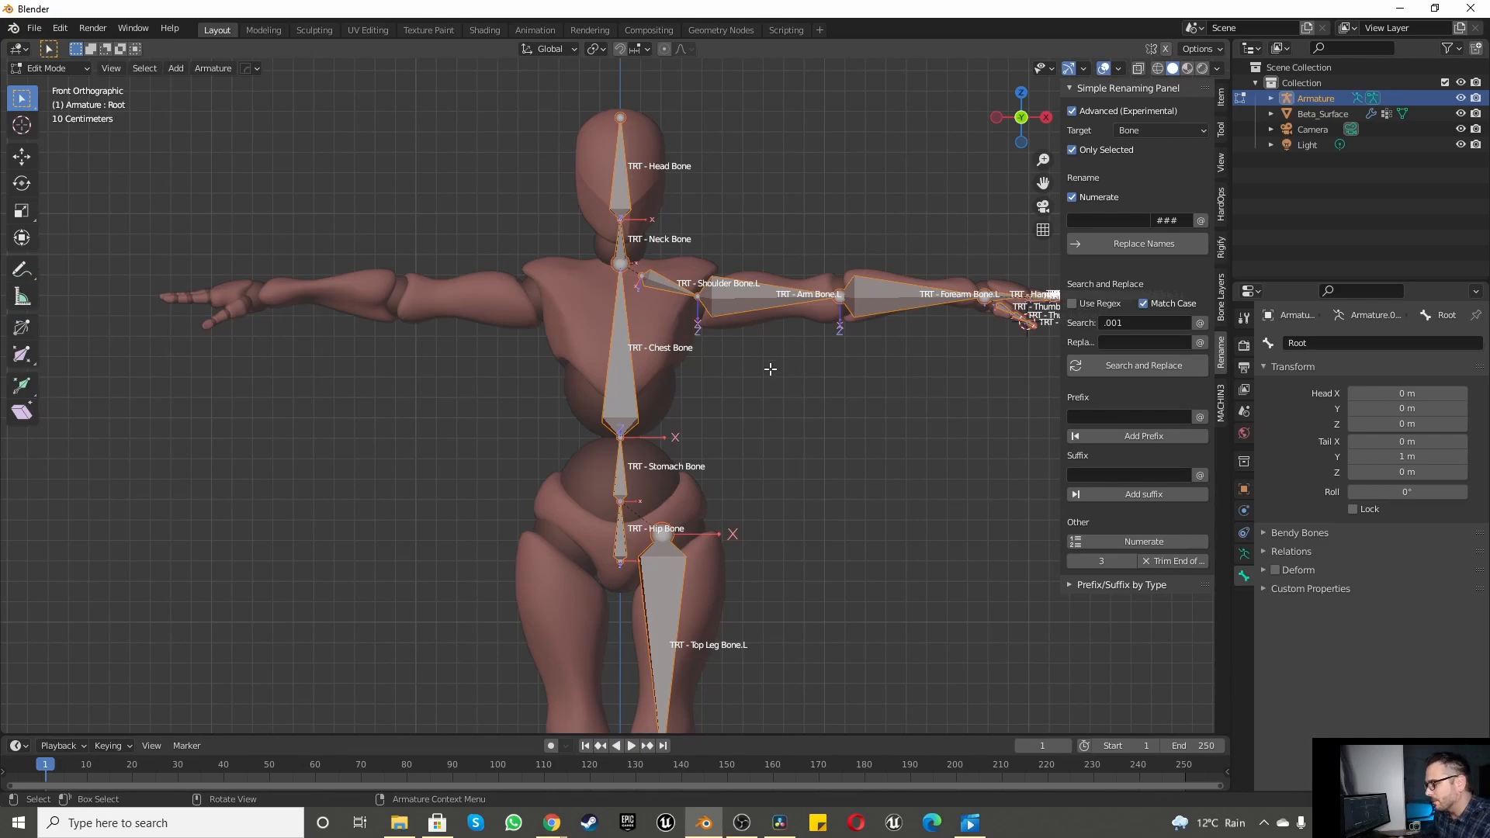
{"action": "scroll", "coordinate": [768, 368], "scroll_direction": "down", "scroll_amount": 2}
{"action": "scroll", "coordinate": [748, 414], "scroll_direction": "up", "scroll_amount": 2}
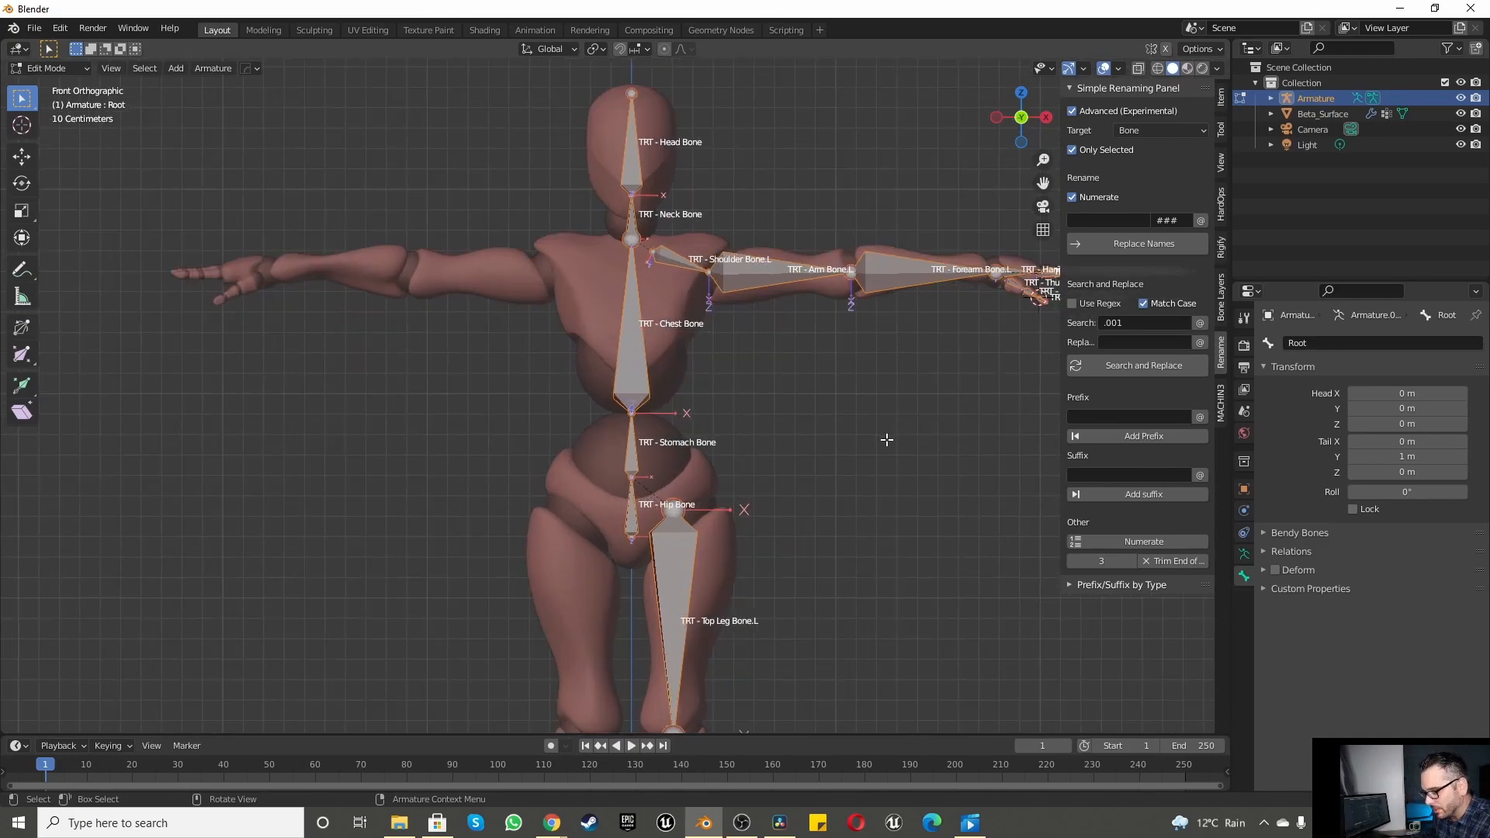
Step: Return to Object Mode, make the Root and DEF bone layers visible alongside TRT, and hide the empty layers in the list
{"action": "key", "text": "Tab"}
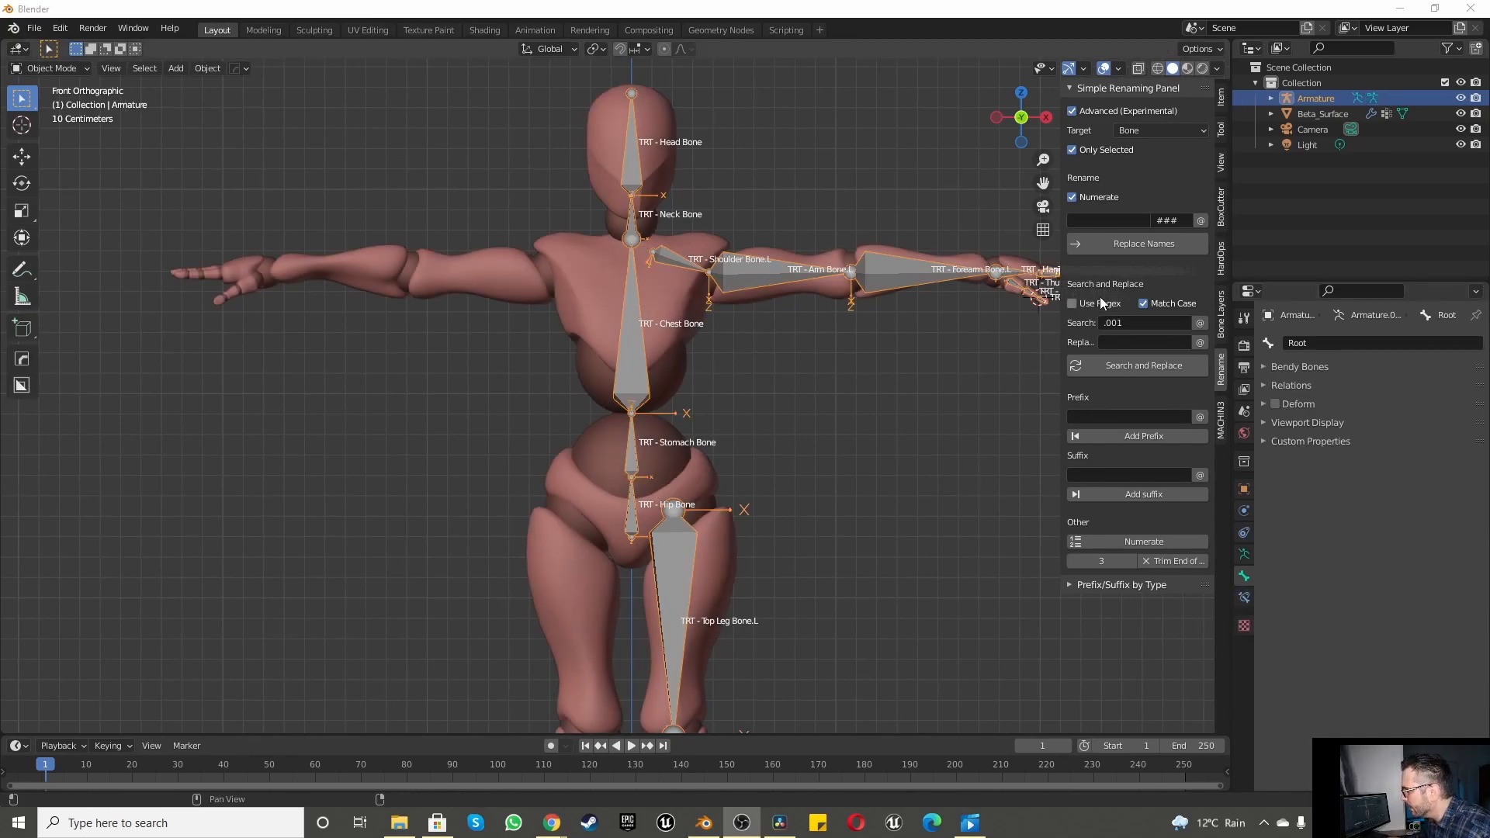
{"action": "left_click", "coordinate": [1219, 332]}
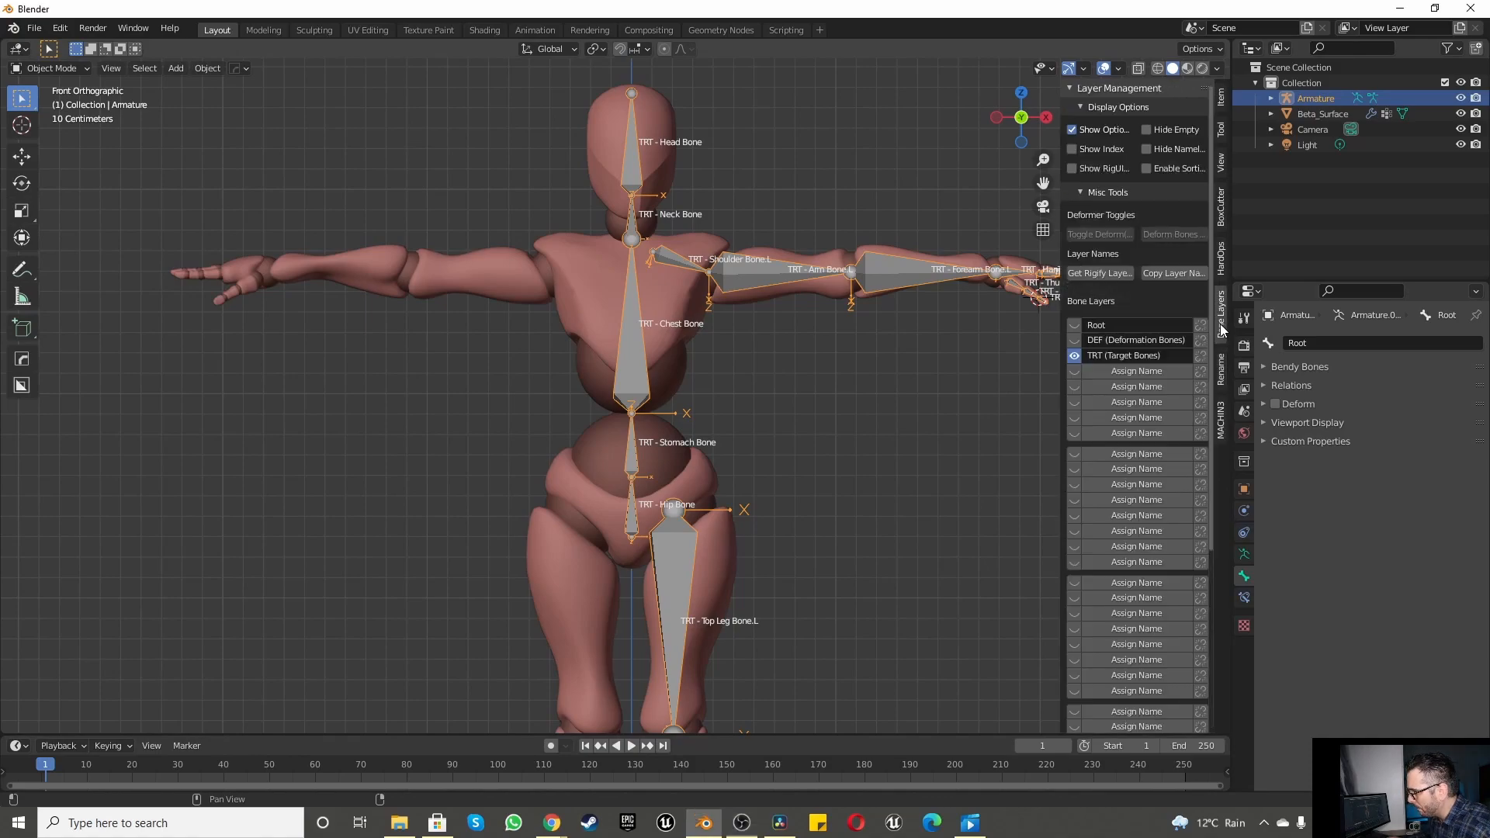
{"action": "left_click", "coordinate": [1075, 340]}
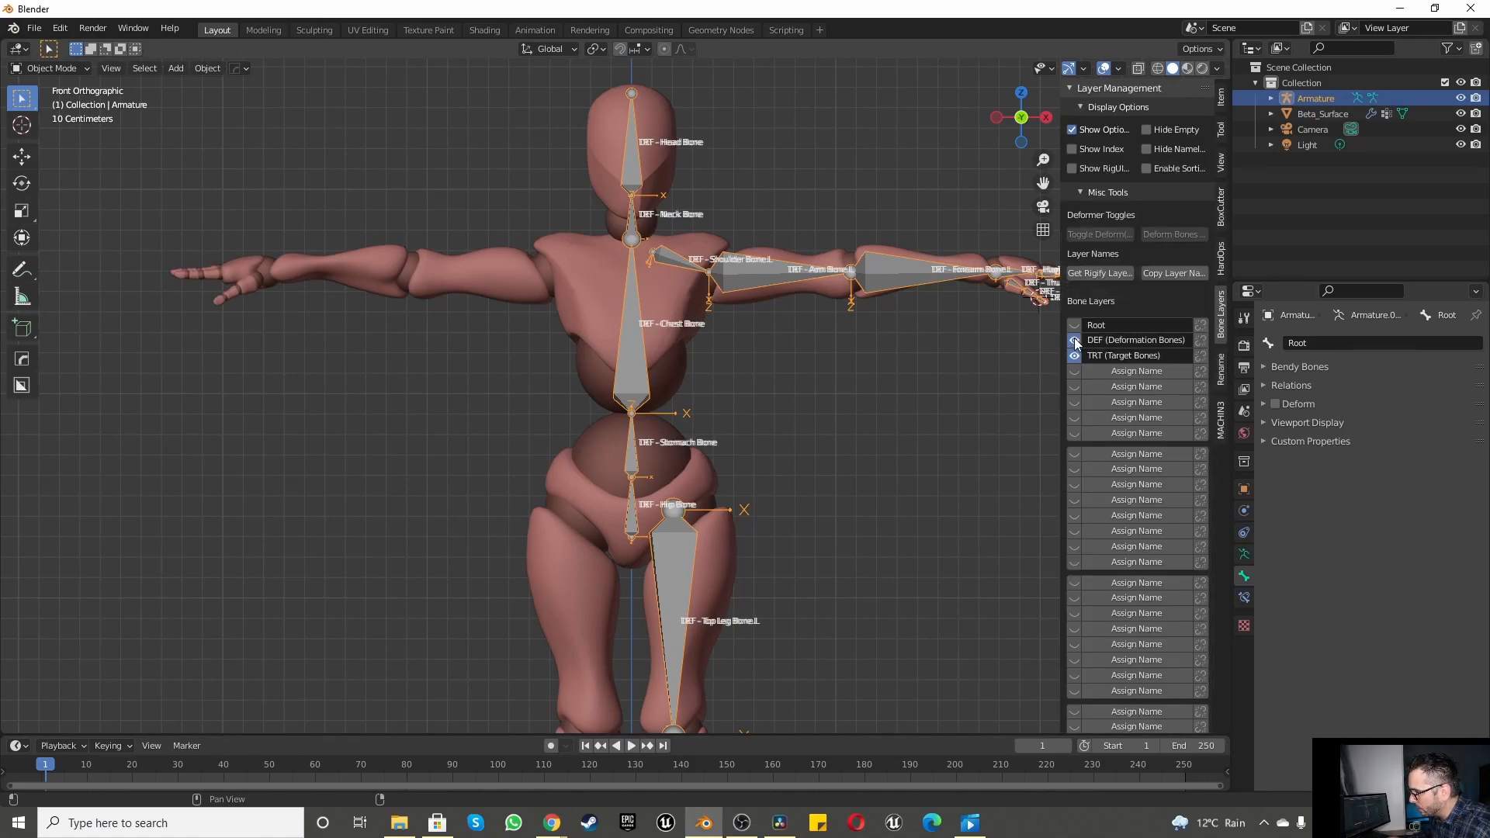
{"action": "left_click", "coordinate": [1146, 128]}
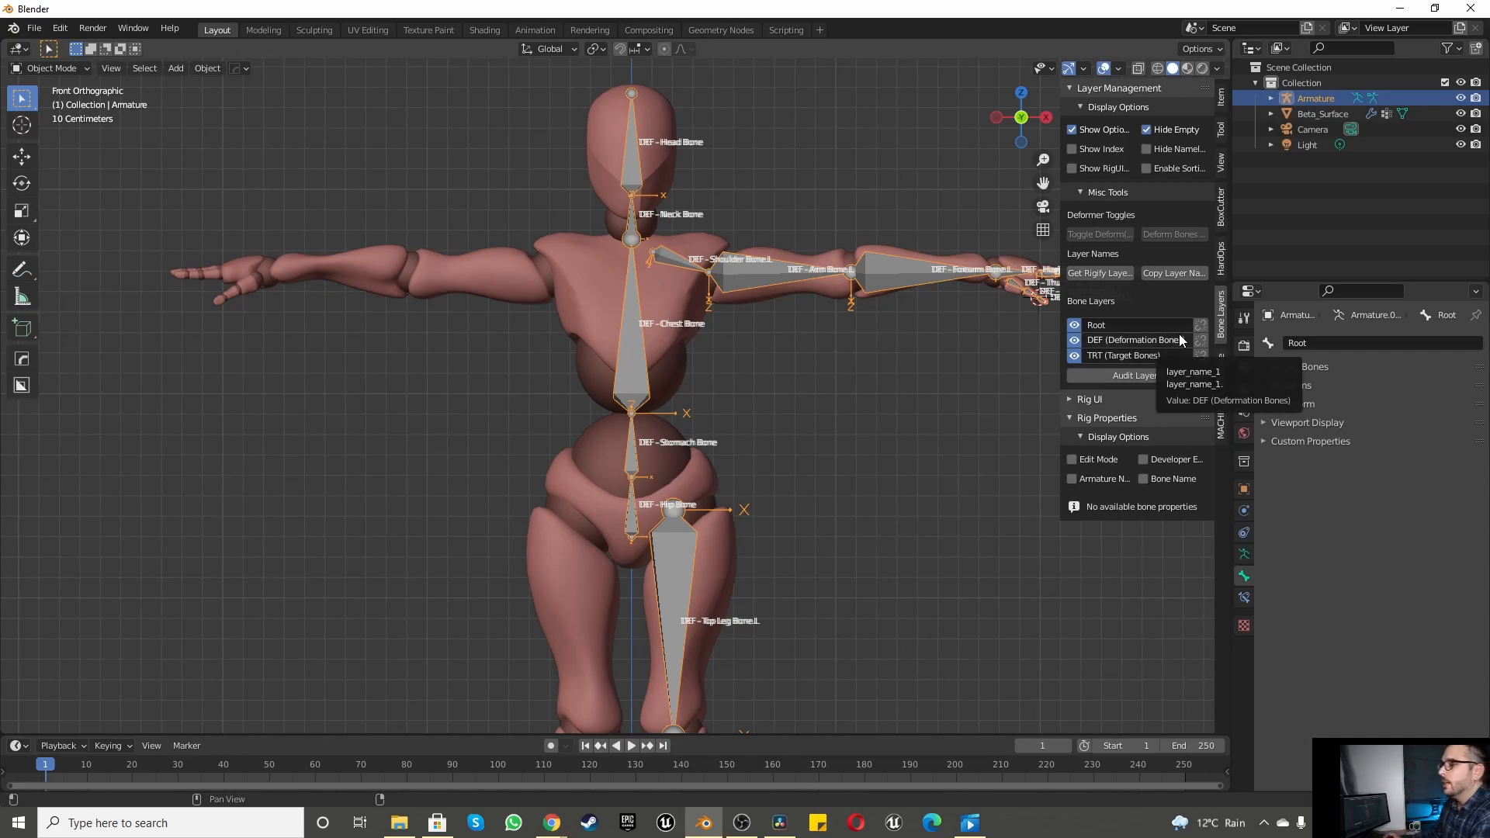
{"action": "scroll", "coordinate": [569, 543], "scroll_direction": "down", "scroll_amount": 2}
{"action": "scroll", "coordinate": [604, 478], "scroll_direction": "up", "scroll_amount": 1}
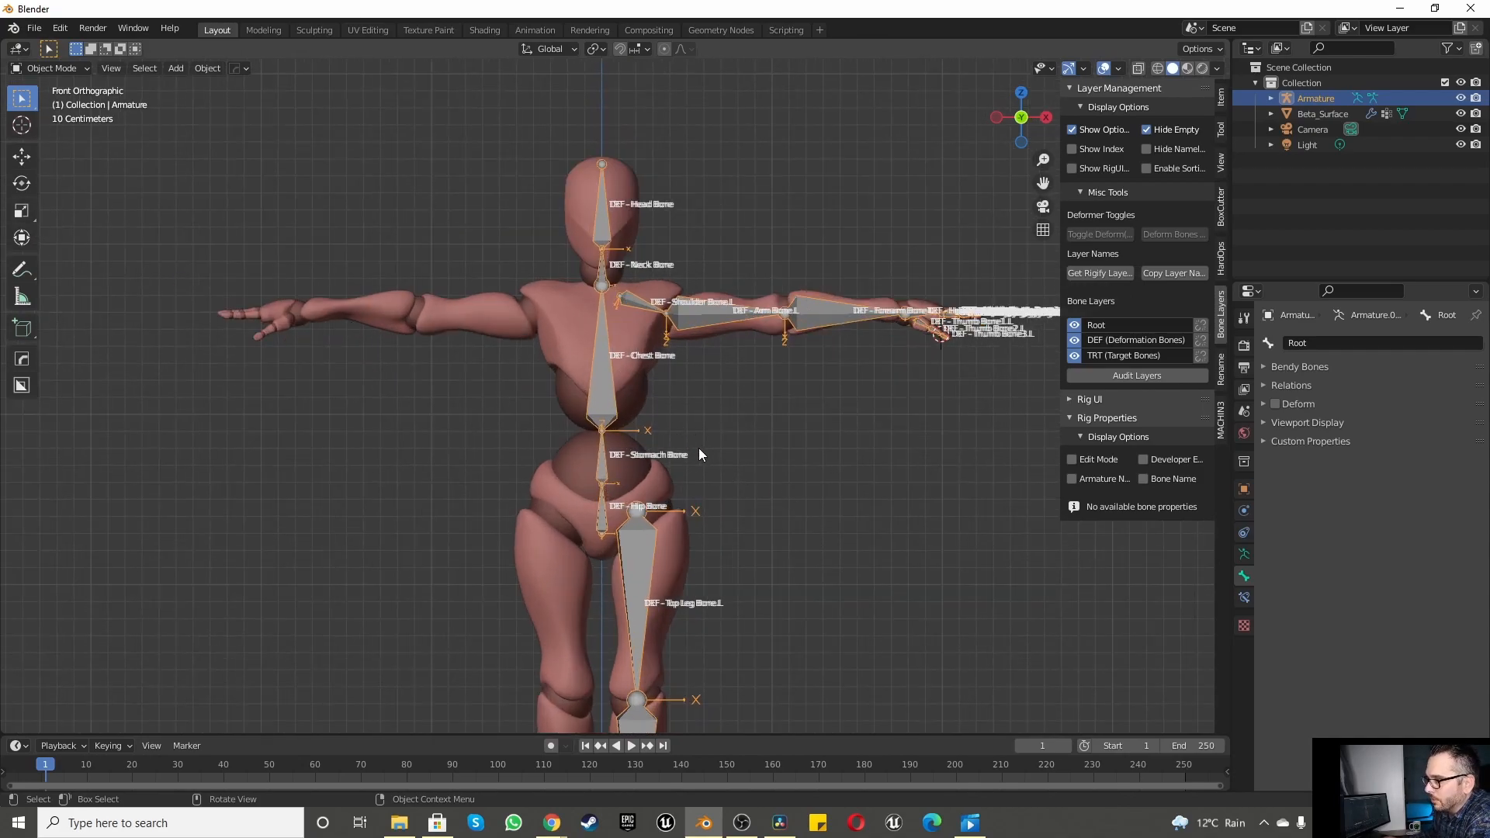
Step: Symmetrize the selected target bones to the character's other side in Edit Mode
{"action": "left_click", "coordinate": [36, 68]}
{"action": "left_click", "coordinate": [43, 95]}
{"action": "middle_click_drag", "start_coordinate": [544, 373], "coordinate": [549, 360], "text": "shift"}
{"action": "right_click", "coordinate": [604, 380]}
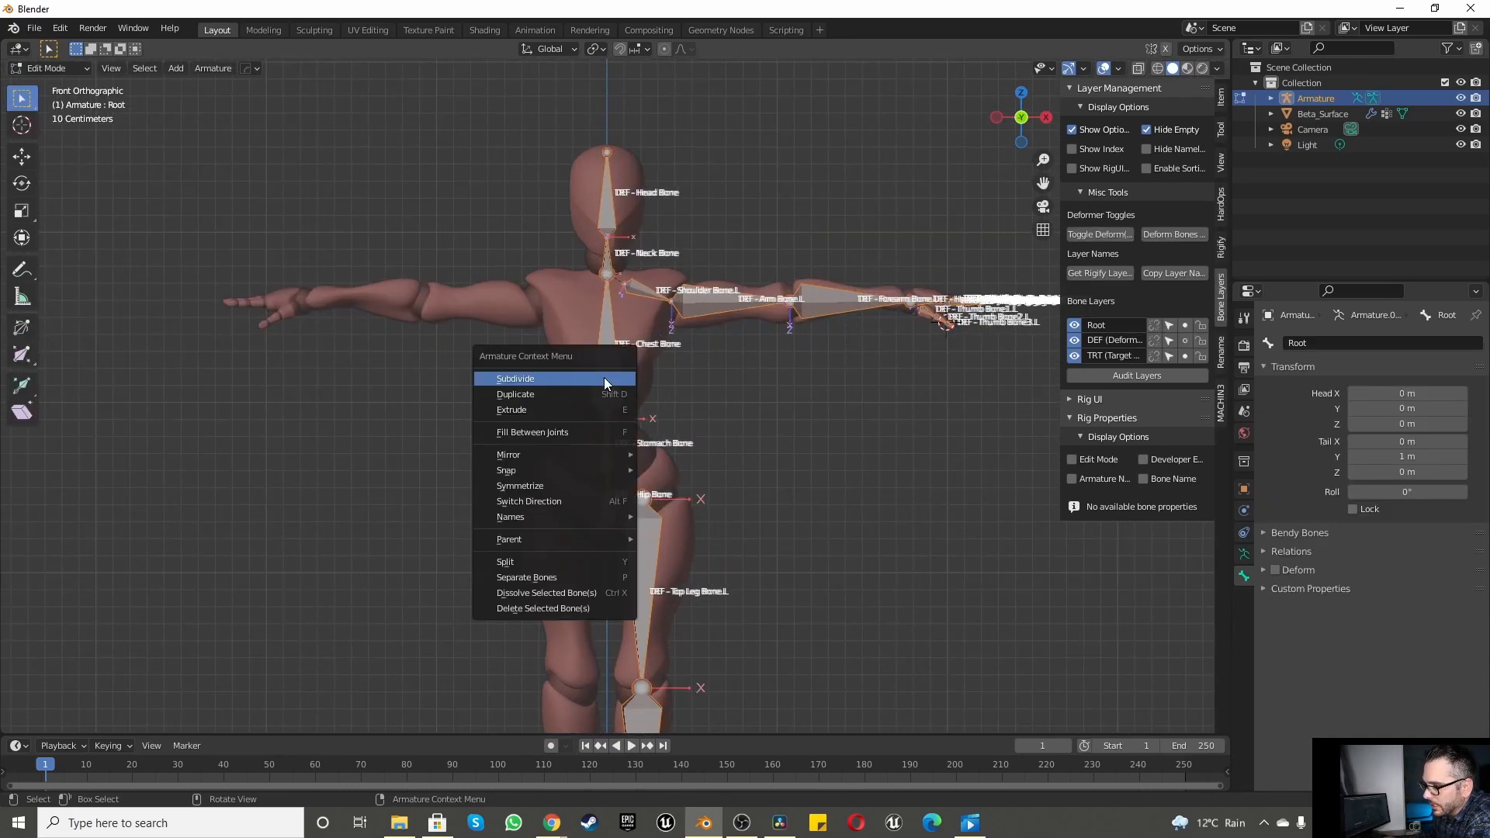
{"action": "left_click", "coordinate": [573, 486]}
Step: Examine the mirrored arm, hand and leg bones from perspective and front views, at both full-body and close range
{"action": "scroll", "coordinate": [573, 486], "scroll_direction": "down", "scroll_amount": 3}
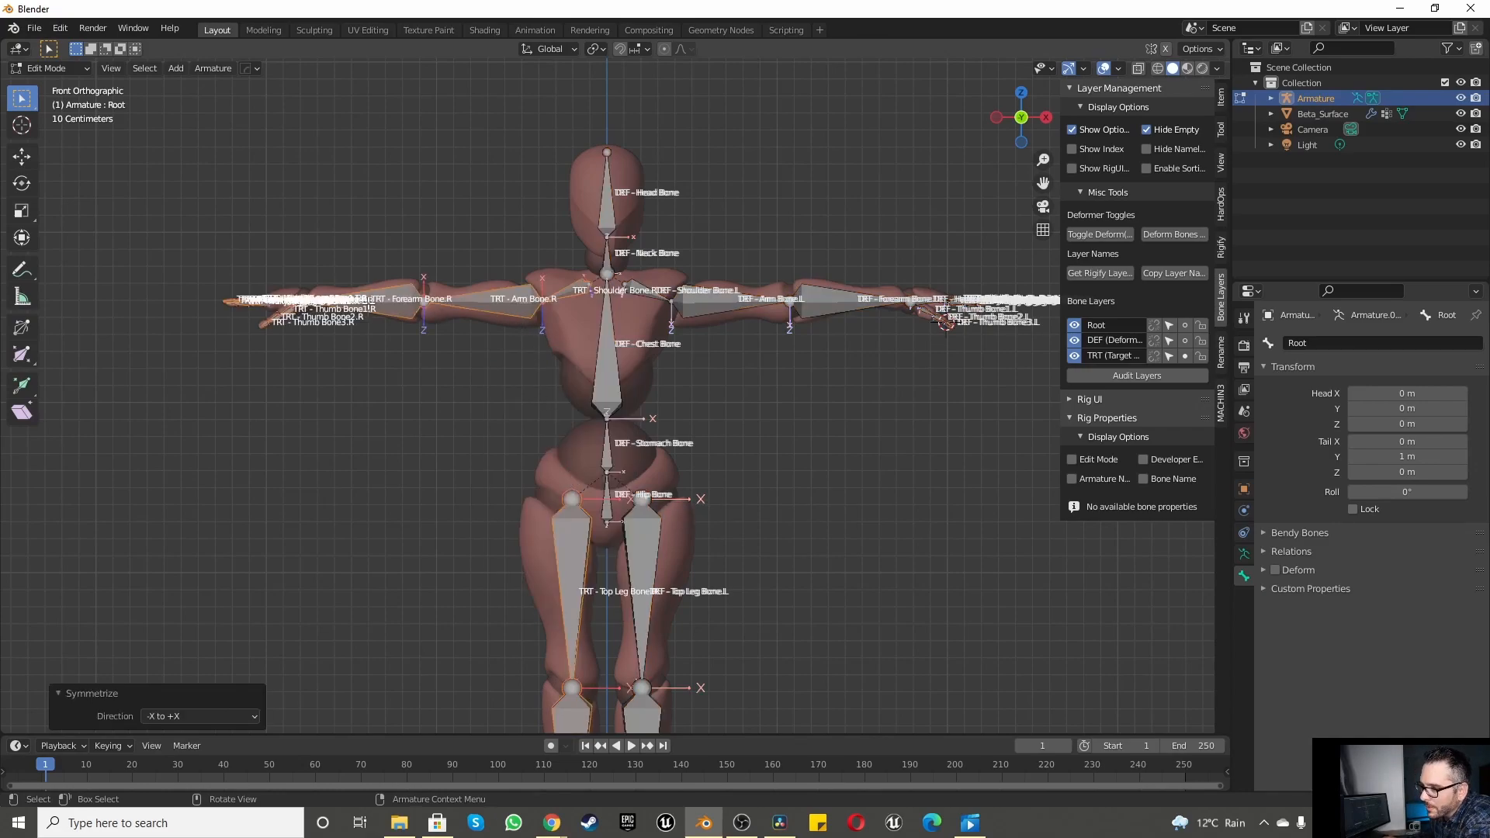
{"action": "scroll", "coordinate": [465, 314], "scroll_direction": "up", "scroll_amount": 3}
{"action": "middle_click_drag", "start_coordinate": [456, 306], "coordinate": [442, 396]}
{"action": "scroll", "coordinate": [831, 385], "scroll_direction": "up", "scroll_amount": 5}
{"action": "scroll", "coordinate": [830, 386], "scroll_direction": "up", "scroll_amount": 4}
{"action": "scroll", "coordinate": [838, 516], "scroll_direction": "down", "scroll_amount": 3}
{"action": "scroll", "coordinate": [807, 496], "scroll_direction": "up", "scroll_amount": 2}
{"action": "scroll", "coordinate": [807, 497], "scroll_direction": "up", "scroll_amount": 2}
{"action": "scroll", "coordinate": [432, 373], "scroll_direction": "down", "scroll_amount": 10}
{"action": "scroll", "coordinate": [446, 411], "scroll_direction": "up", "scroll_amount": 6}
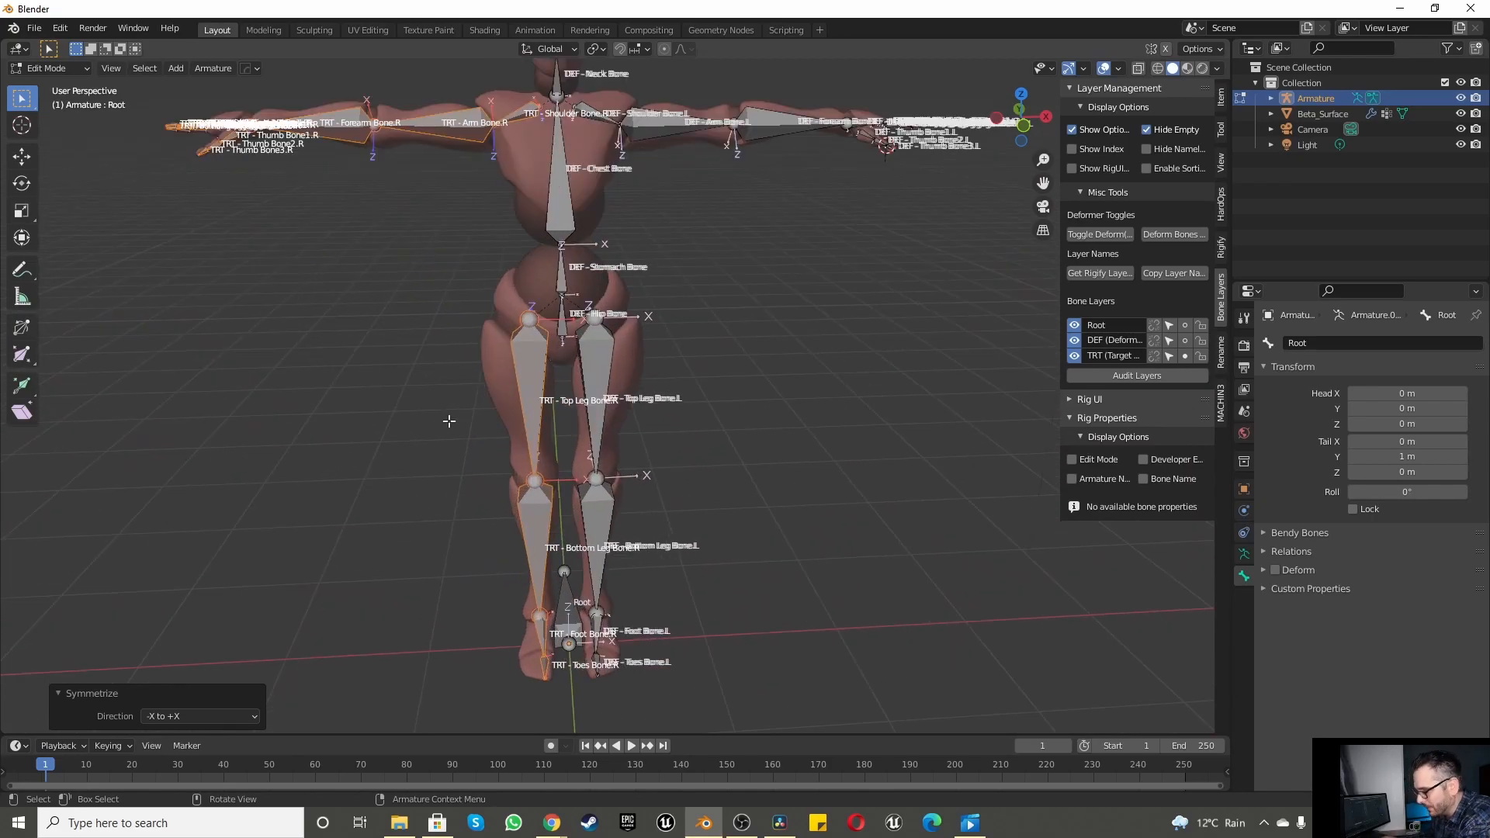
{"action": "key", "text": "KP_1"}
{"action": "scroll", "coordinate": [477, 389], "scroll_direction": "down", "scroll_amount": 4}
{"action": "scroll", "coordinate": [528, 298], "scroll_direction": "up", "scroll_amount": 5}
{"action": "scroll", "coordinate": [531, 291], "scroll_direction": "up", "scroll_amount": 3}
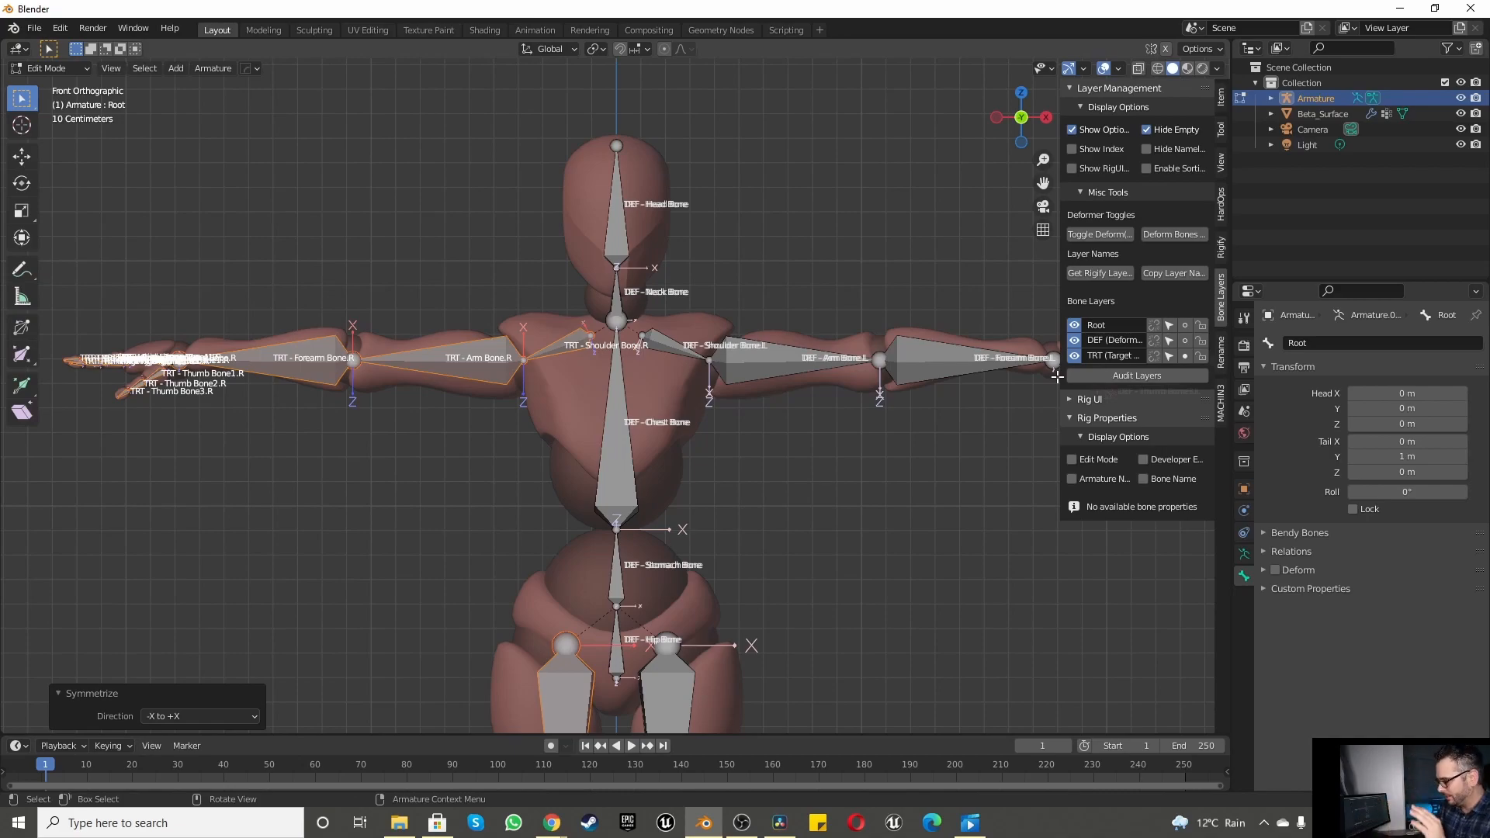
{"action": "scroll", "coordinate": [839, 435], "scroll_direction": "down", "scroll_amount": 5}
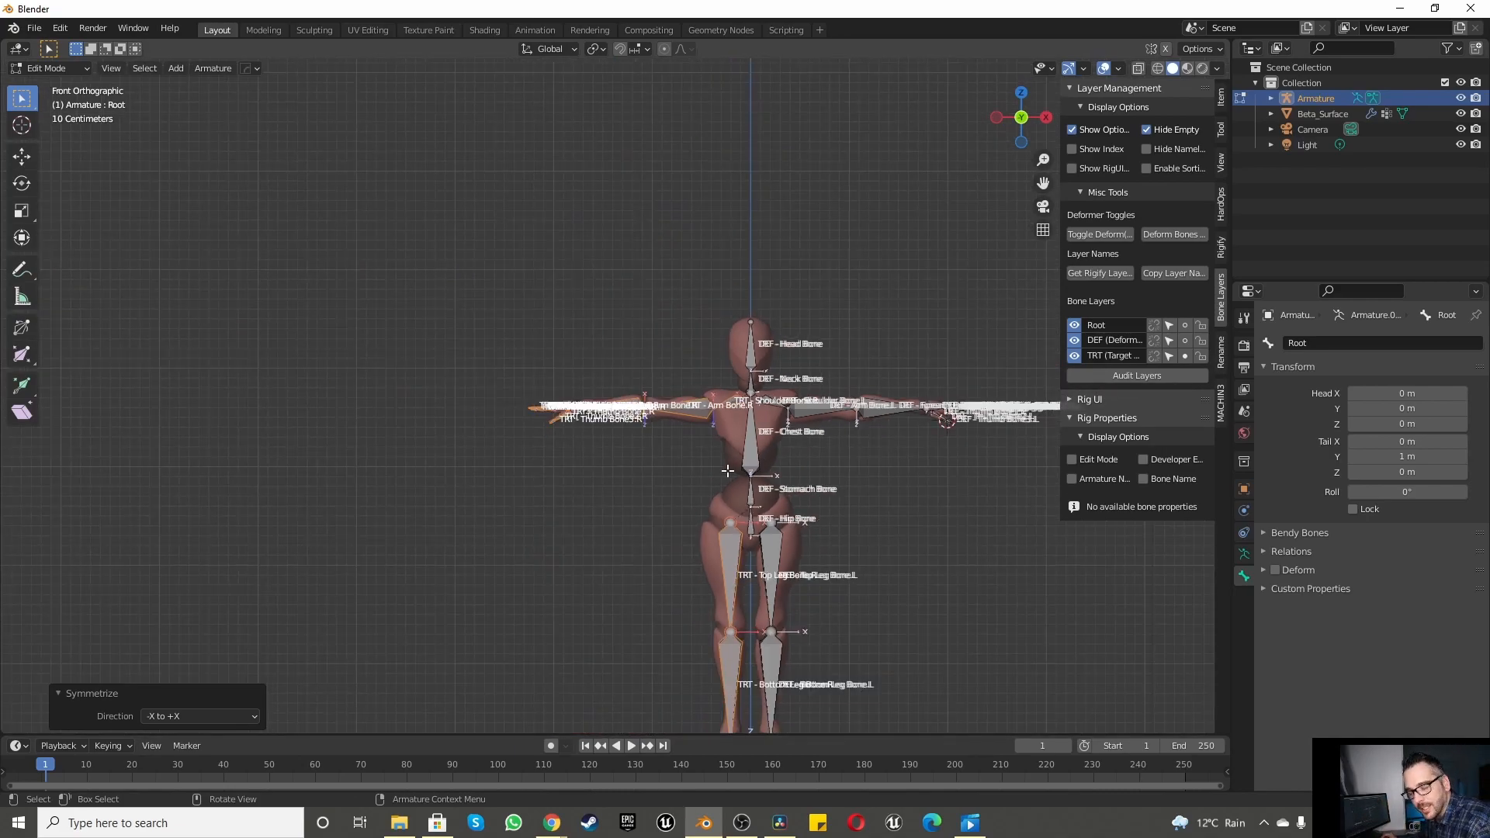
{"action": "scroll", "coordinate": [726, 470], "scroll_direction": "up", "scroll_amount": 10}
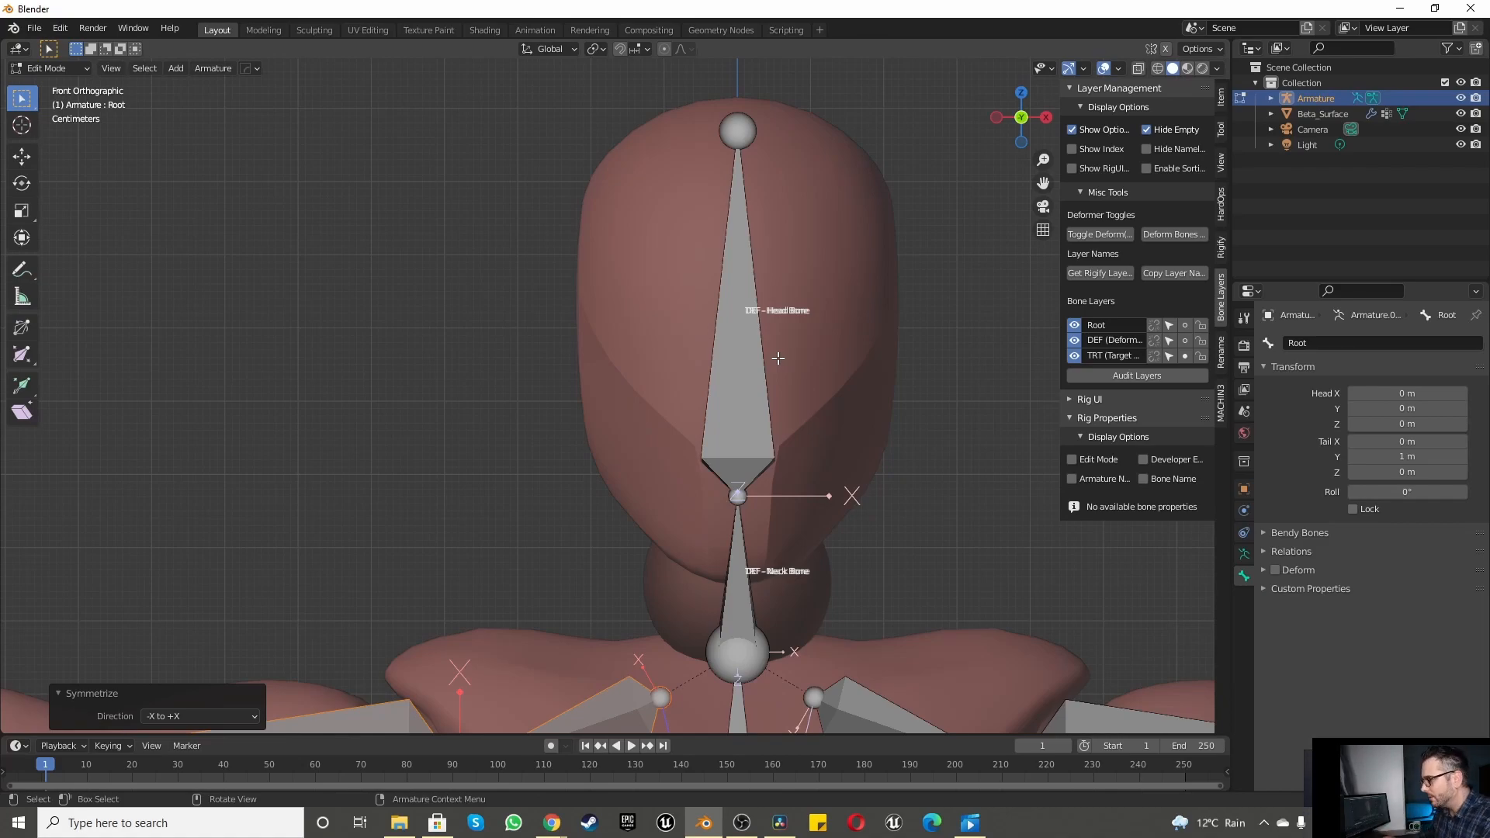
Step: Clear the bone selection, pick the DEF head bone and switch the armature to Pose Mode
{"action": "left_click", "coordinate": [942, 437]}
{"action": "scroll", "coordinate": [945, 435], "scroll_direction": "down", "scroll_amount": 6}
{"action": "scroll", "coordinate": [925, 436], "scroll_direction": "up", "scroll_amount": 4}
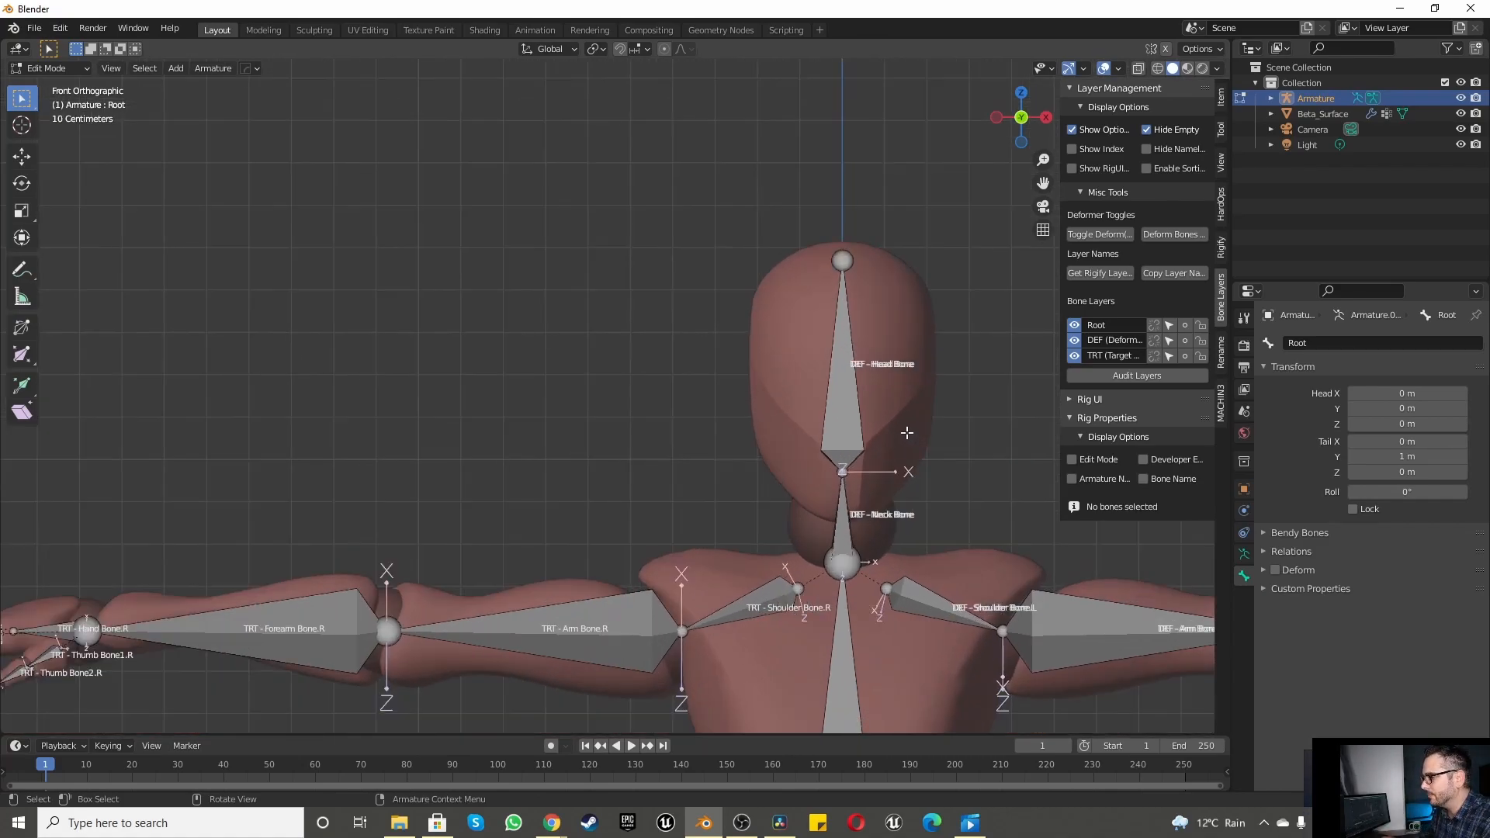
{"action": "left_click", "coordinate": [831, 414]}
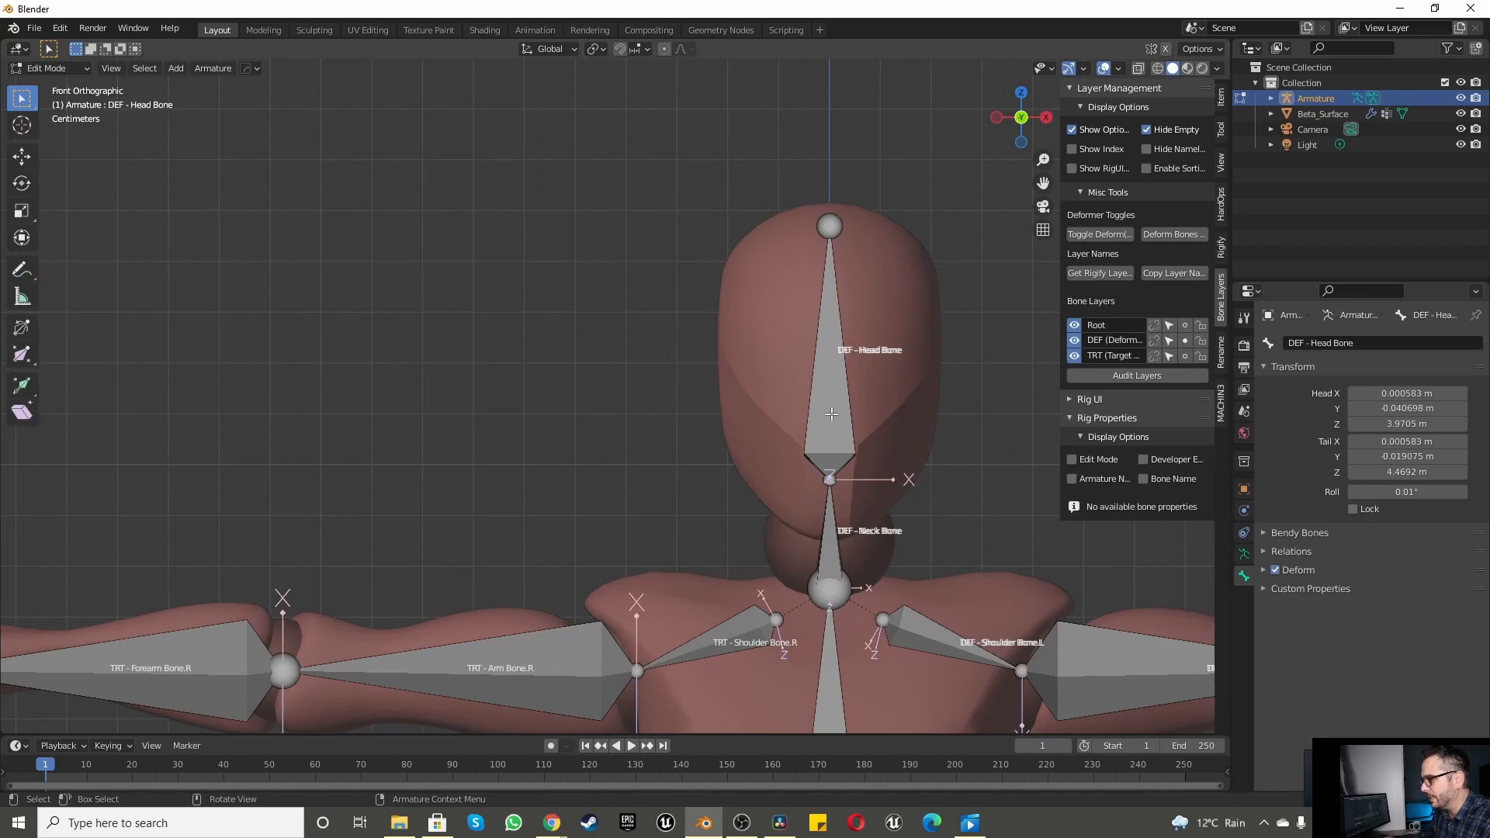
{"action": "left_click", "coordinate": [67, 71]}
{"action": "left_click", "coordinate": [62, 120]}
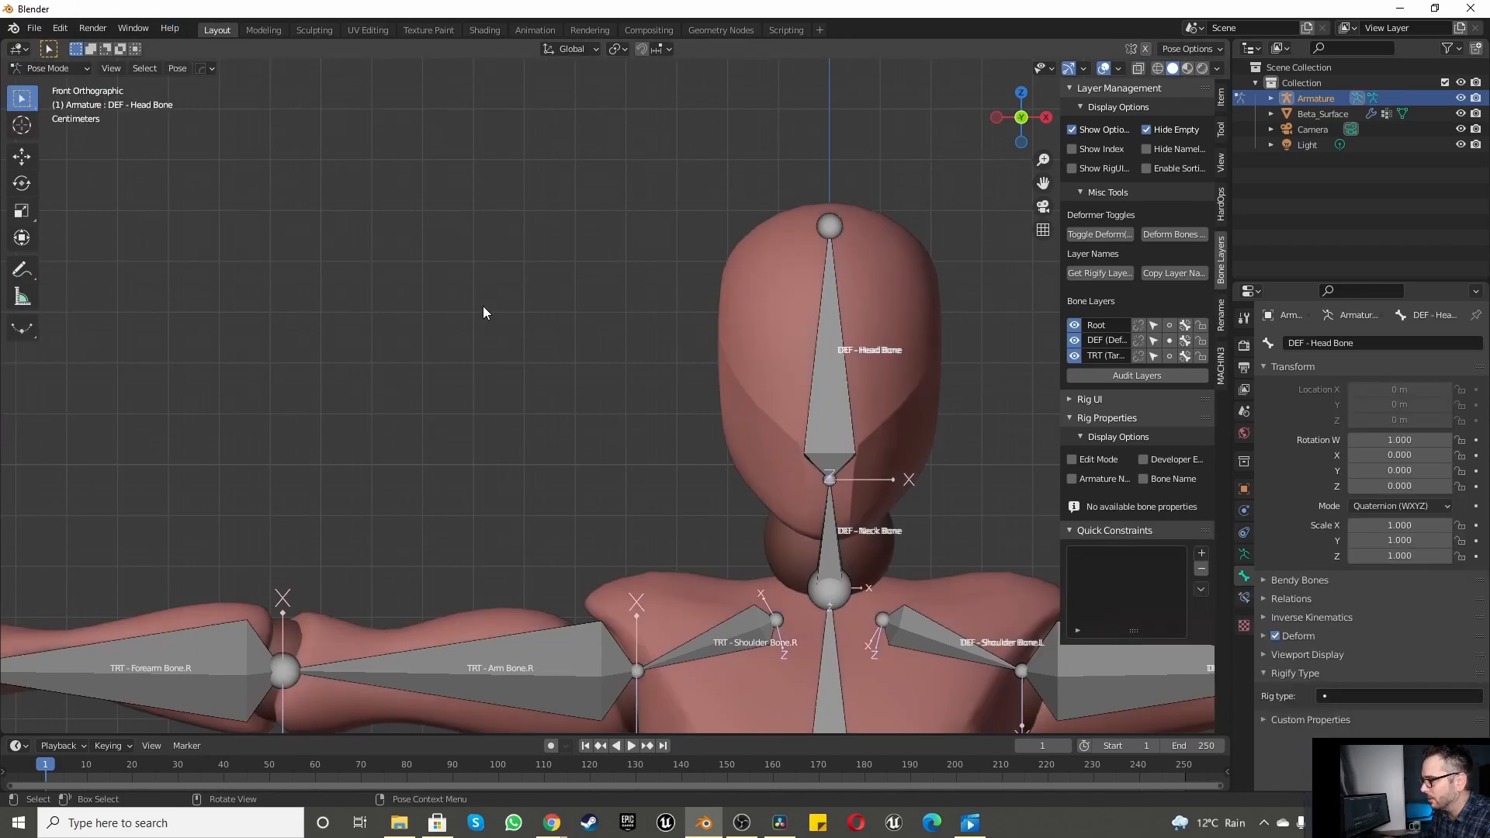
Step: Select the TRT head bone and check its bone constraints and bone properties
{"action": "scroll", "coordinate": [910, 413], "scroll_direction": "up", "scroll_amount": 3}
{"action": "scroll", "coordinate": [909, 412], "scroll_direction": "up", "scroll_amount": 1}
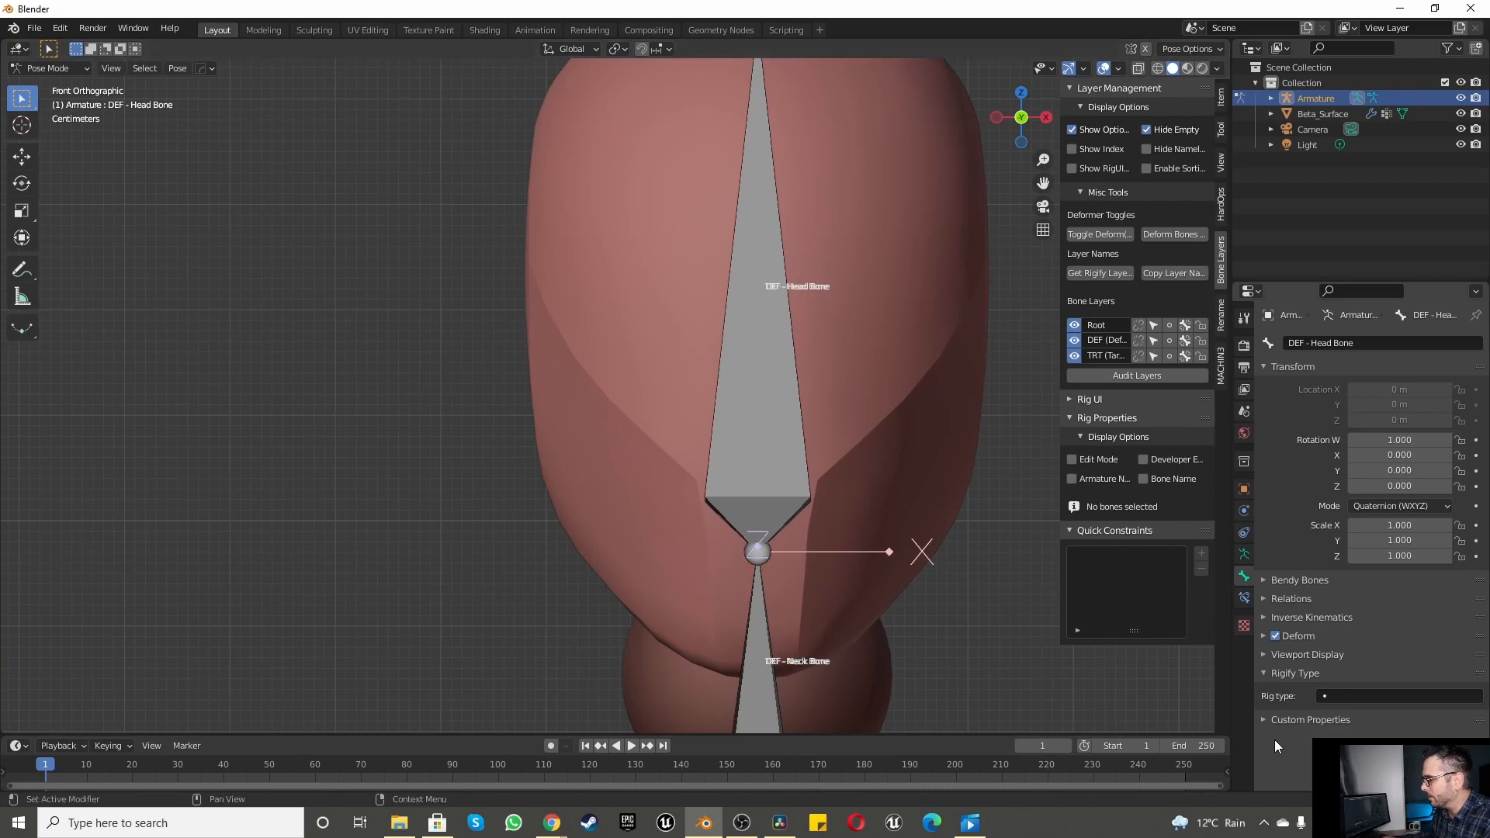
{"action": "left_click", "coordinate": [773, 363]}
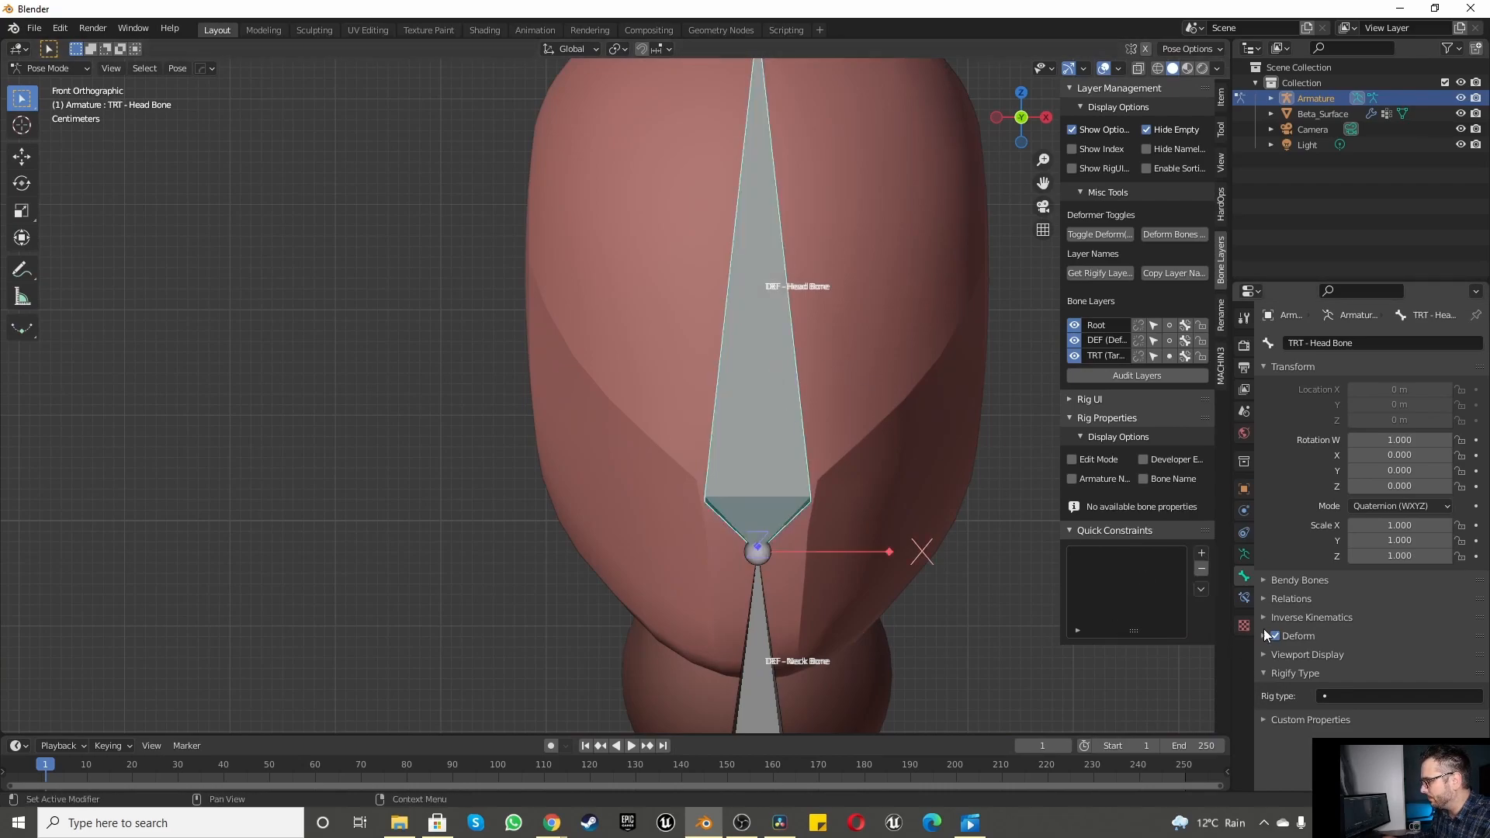
{"action": "left_click", "coordinate": [1244, 597]}
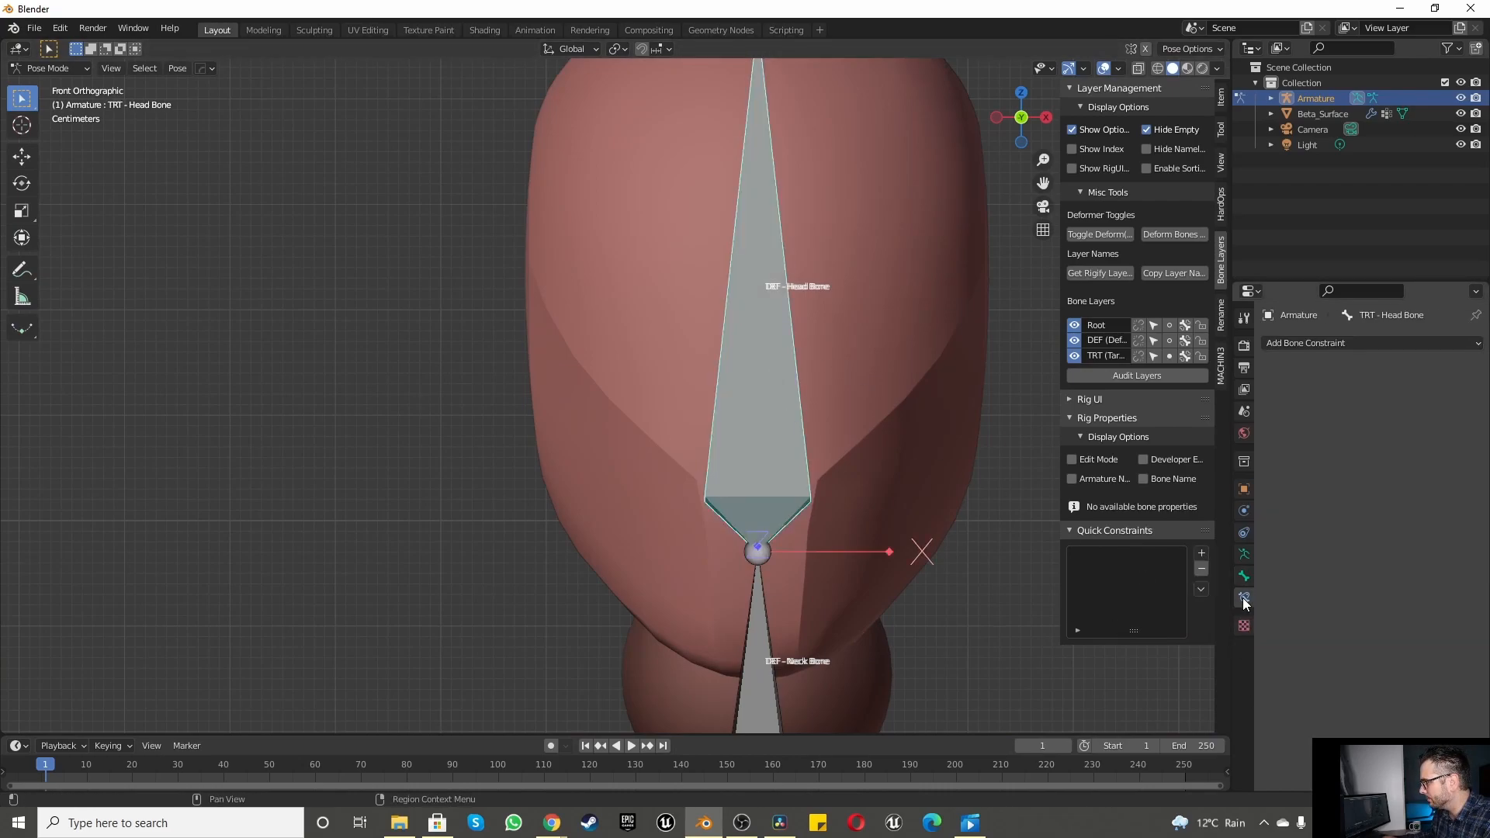
{"action": "left_click", "coordinate": [1244, 576]}
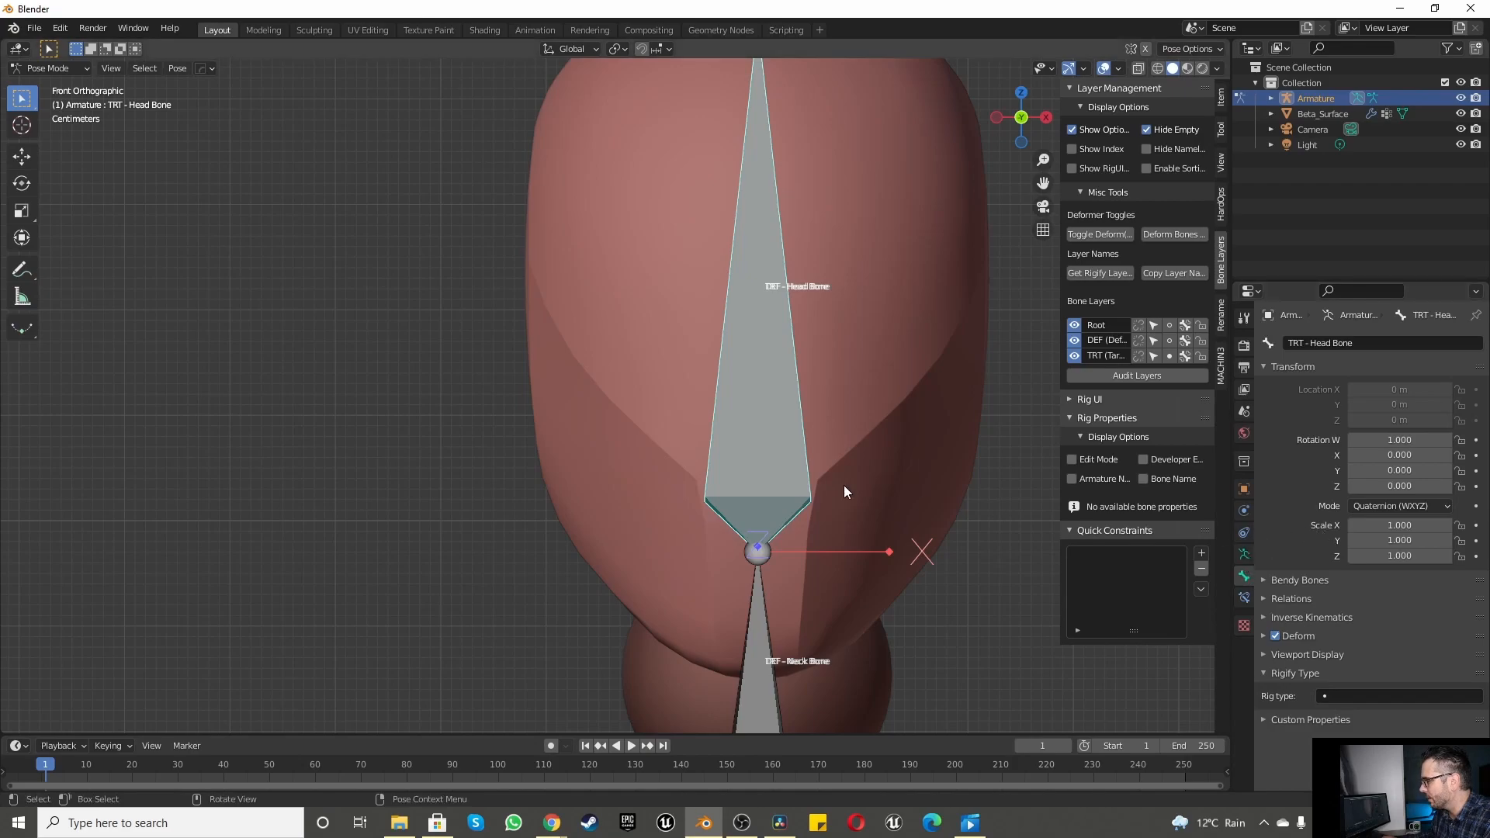
Step: Reselect TRT - Head Bone, followed by the overlapping DEF - Head Bone as the active bone
{"action": "left_click", "coordinate": [516, 420]}
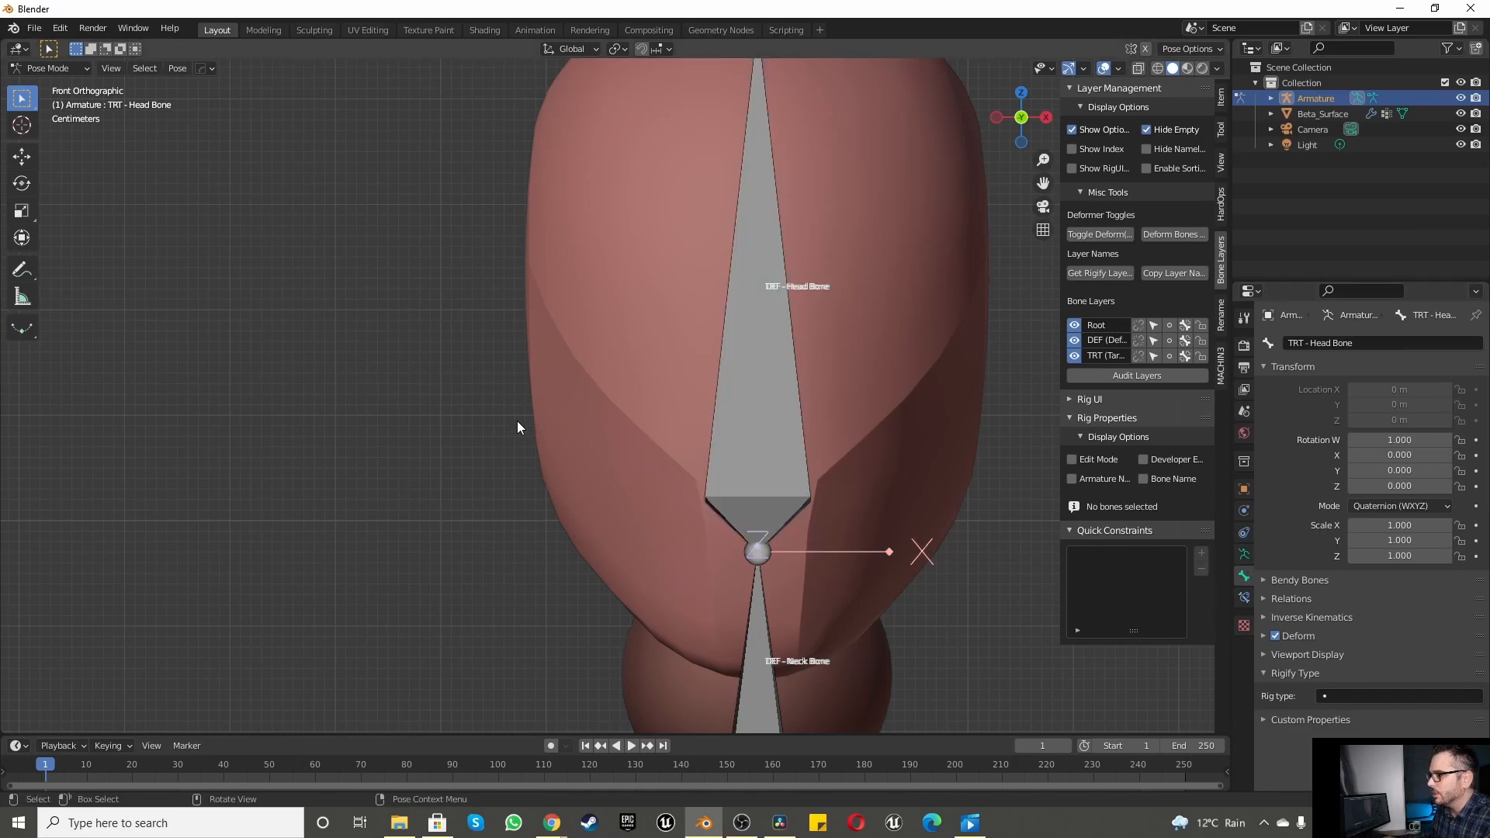
{"action": "left_click", "coordinate": [775, 391]}
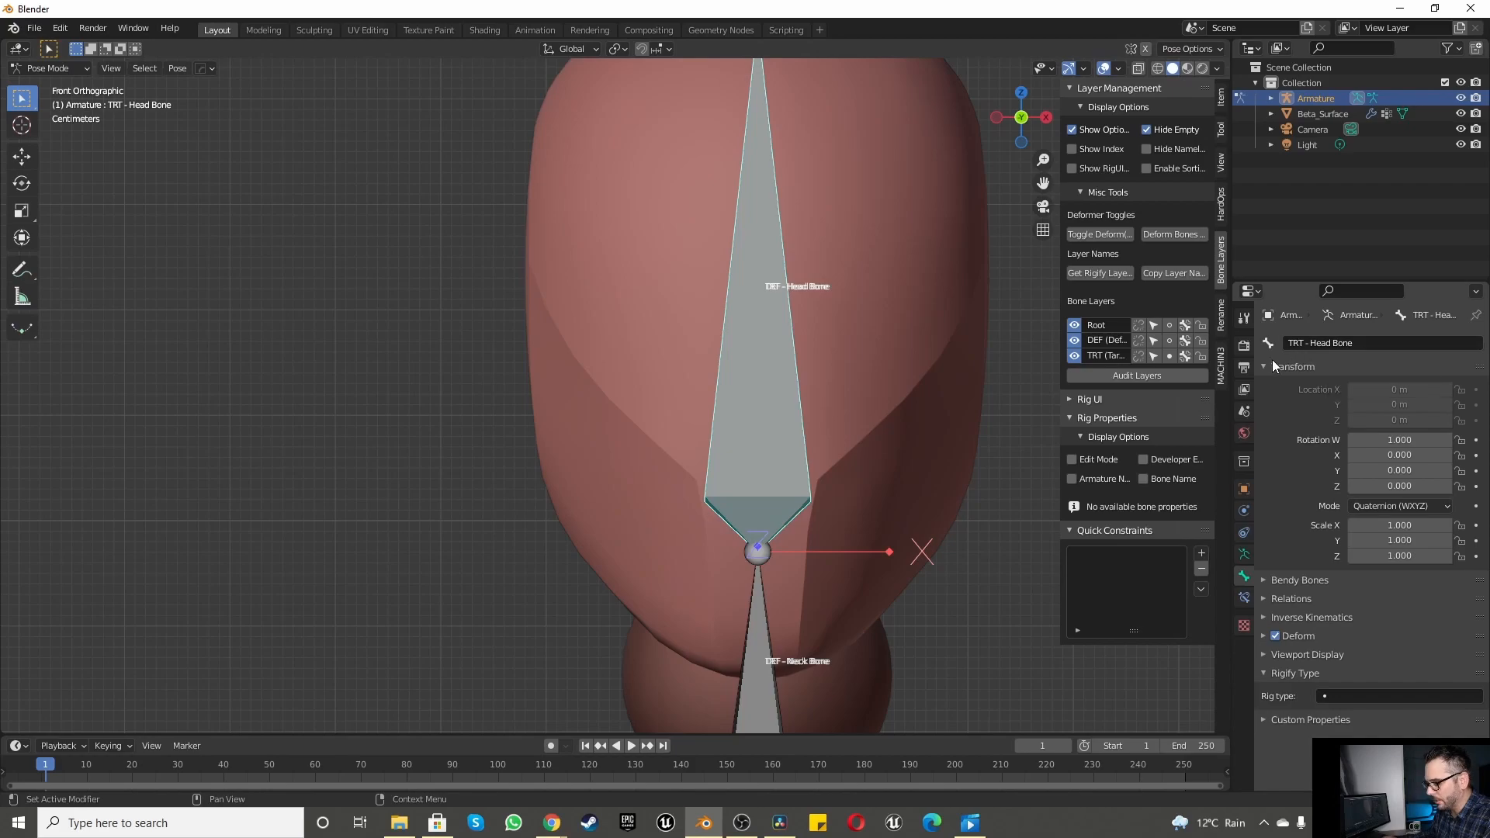
{"action": "left_click", "coordinate": [751, 390]}
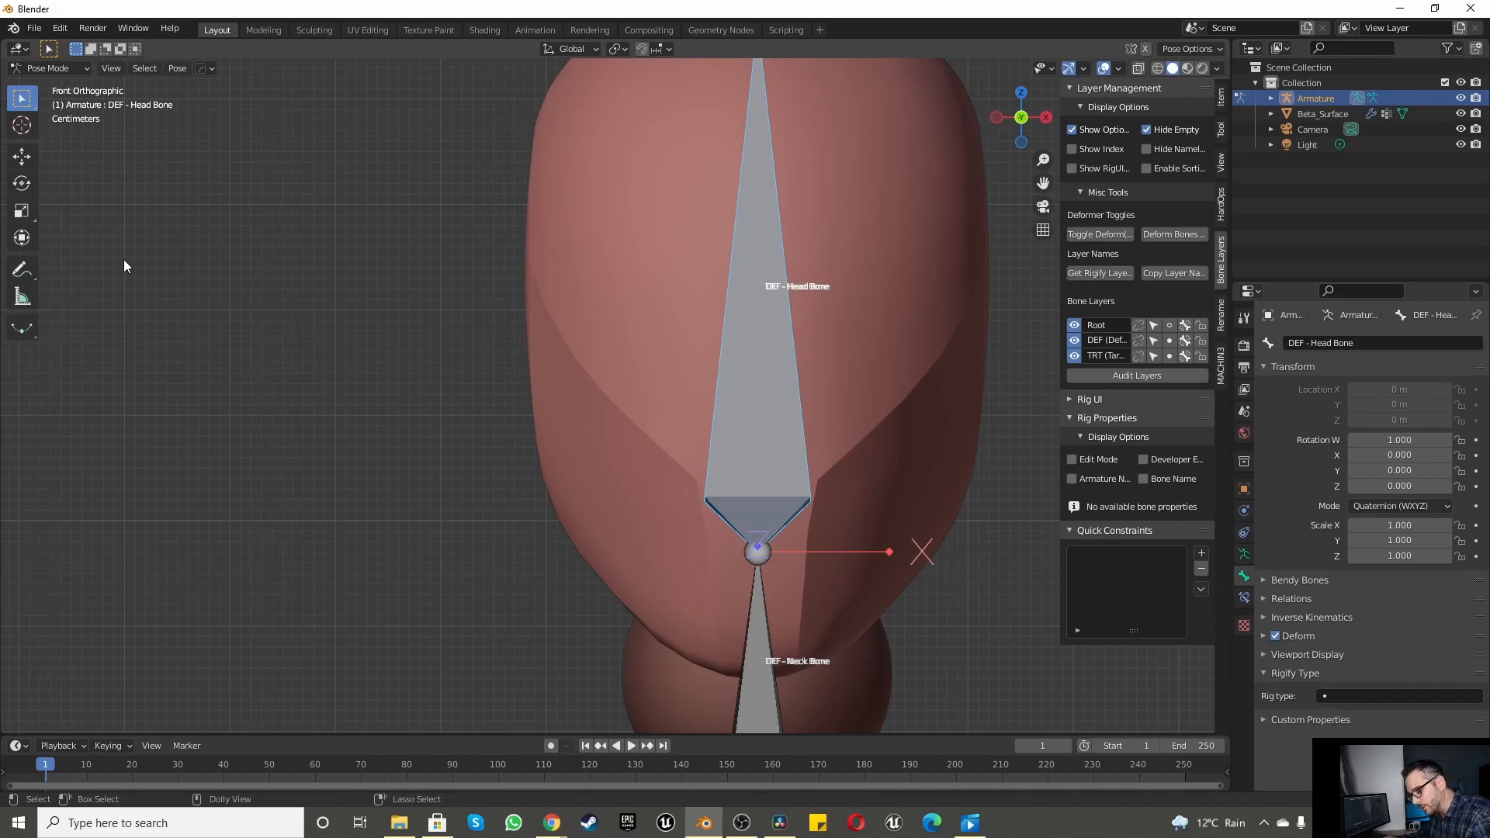
Step: Add Copy Transforms constraints to the DEF head and neck bones, each targeting its matching TRT bone
{"action": "key", "text": "ctrl+shift+c"}
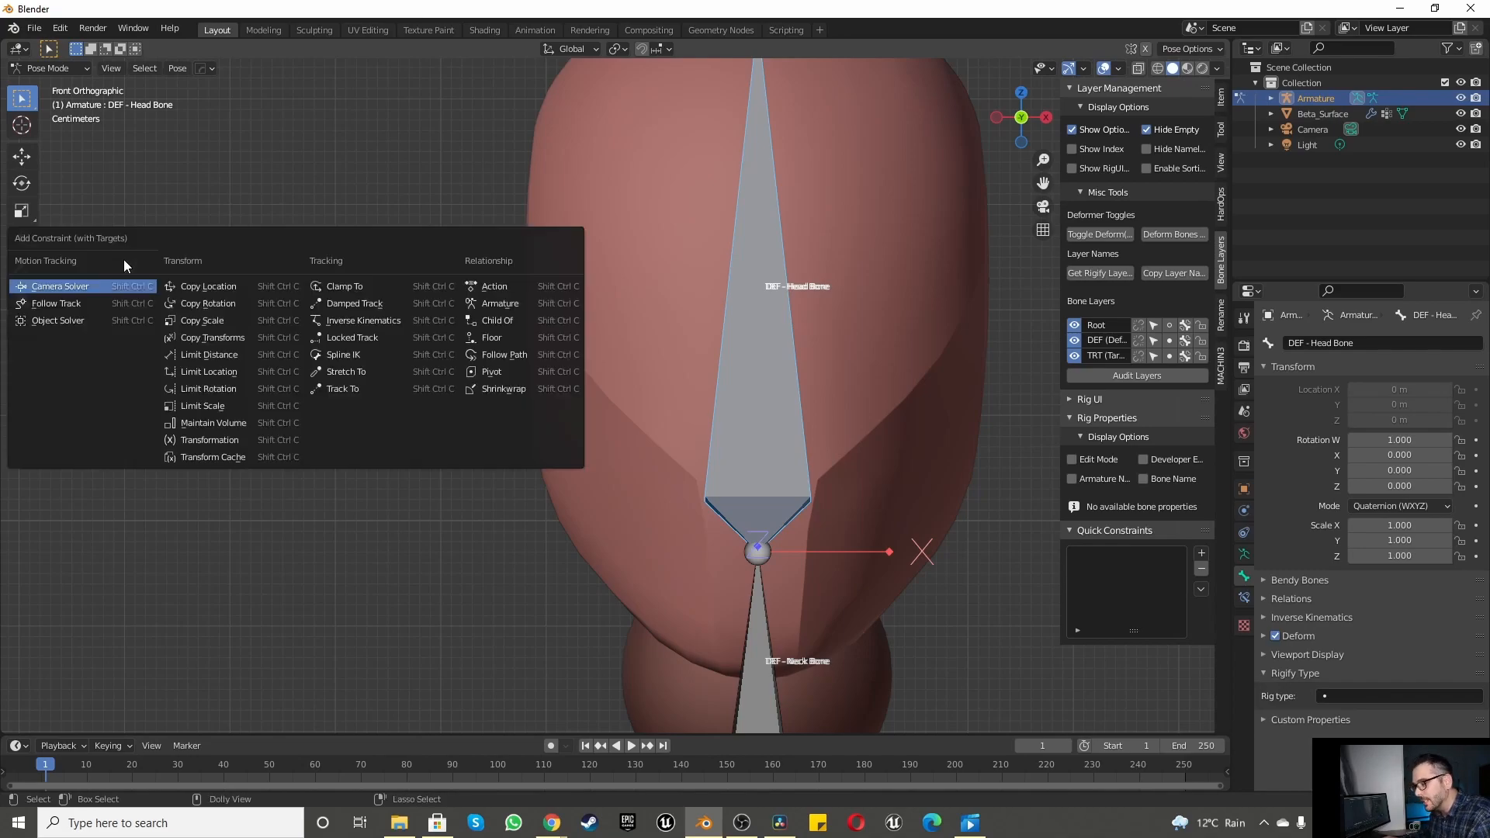
{"action": "left_click", "coordinate": [210, 339]}
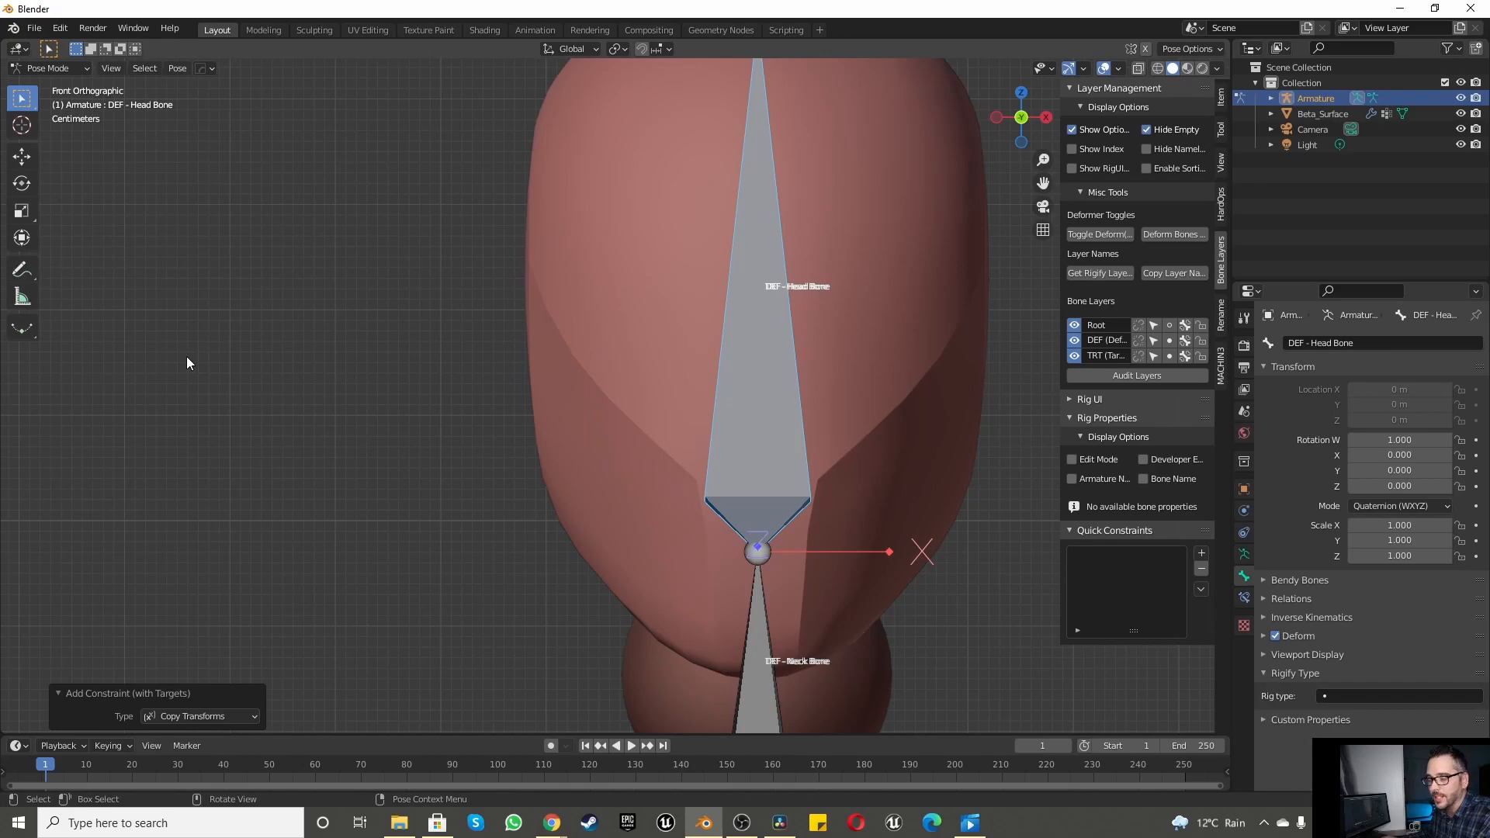
{"action": "scroll", "coordinate": [782, 384], "scroll_direction": "down", "scroll_amount": 4}
{"action": "scroll", "coordinate": [854, 321], "scroll_direction": "up", "scroll_amount": 2}
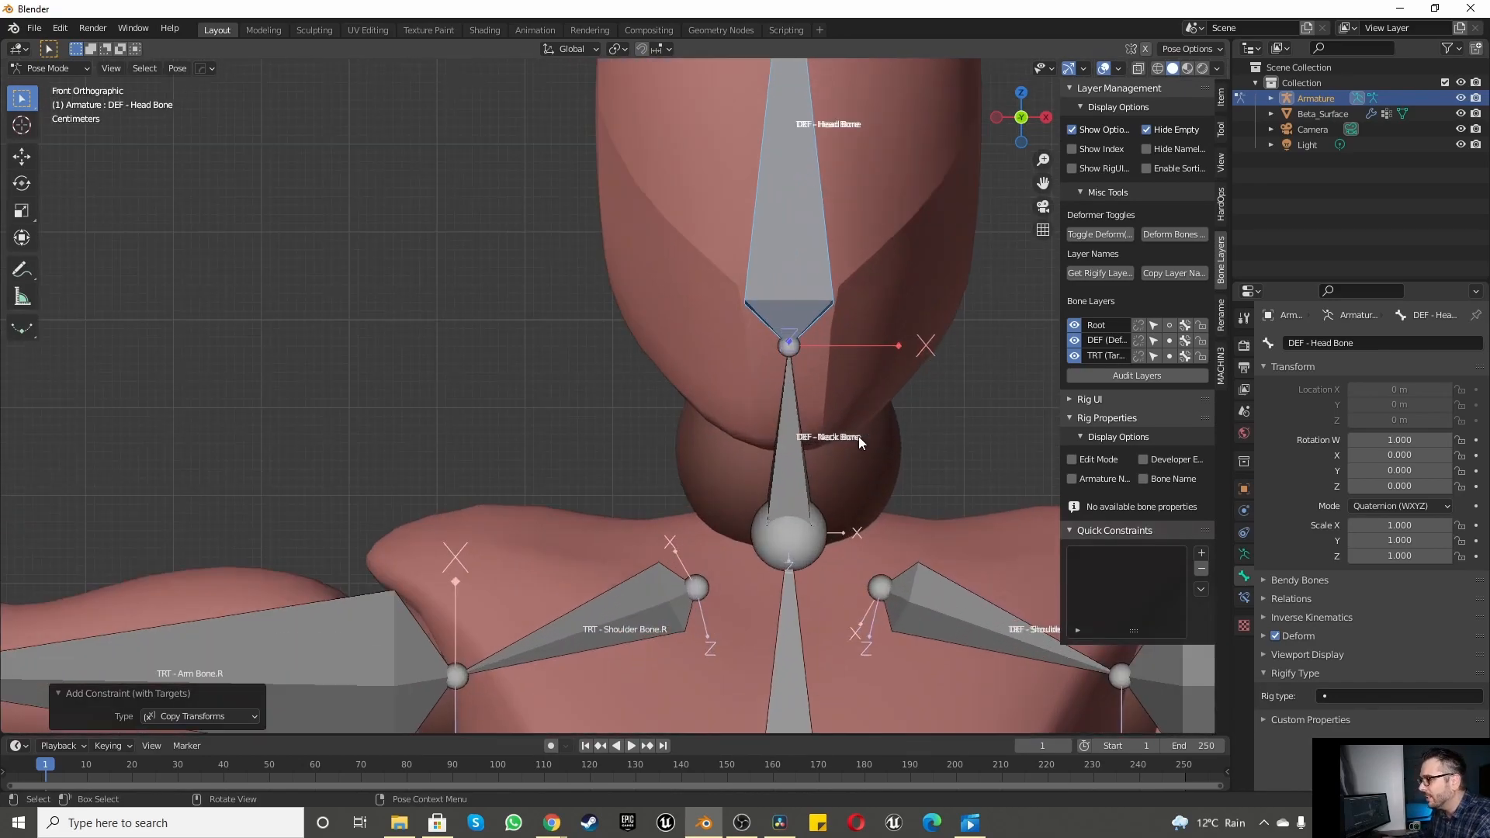
{"action": "left_click", "coordinate": [786, 435]}
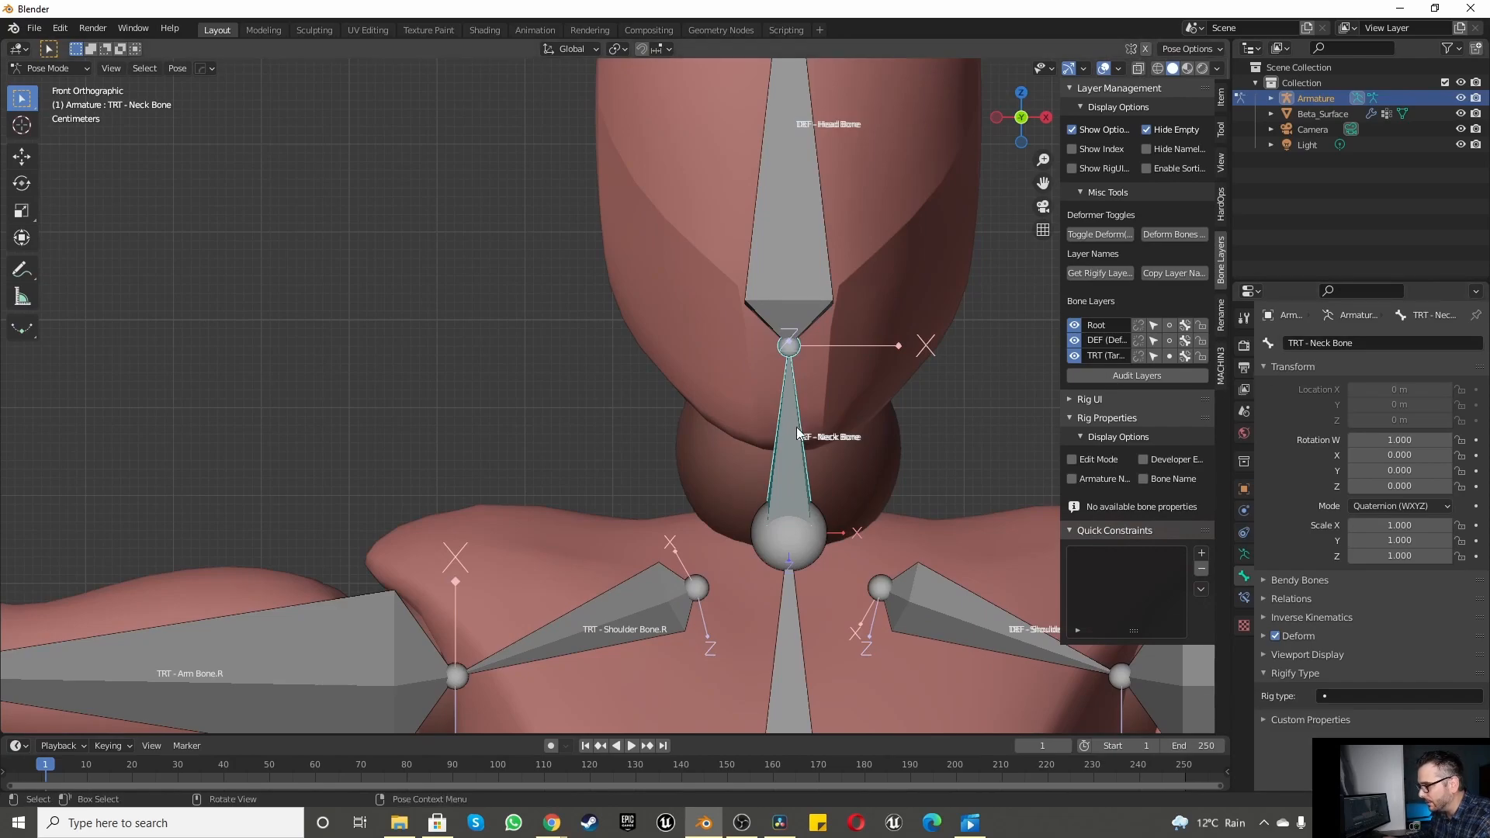
{"action": "left_click", "coordinate": [794, 472], "text": "shift"}
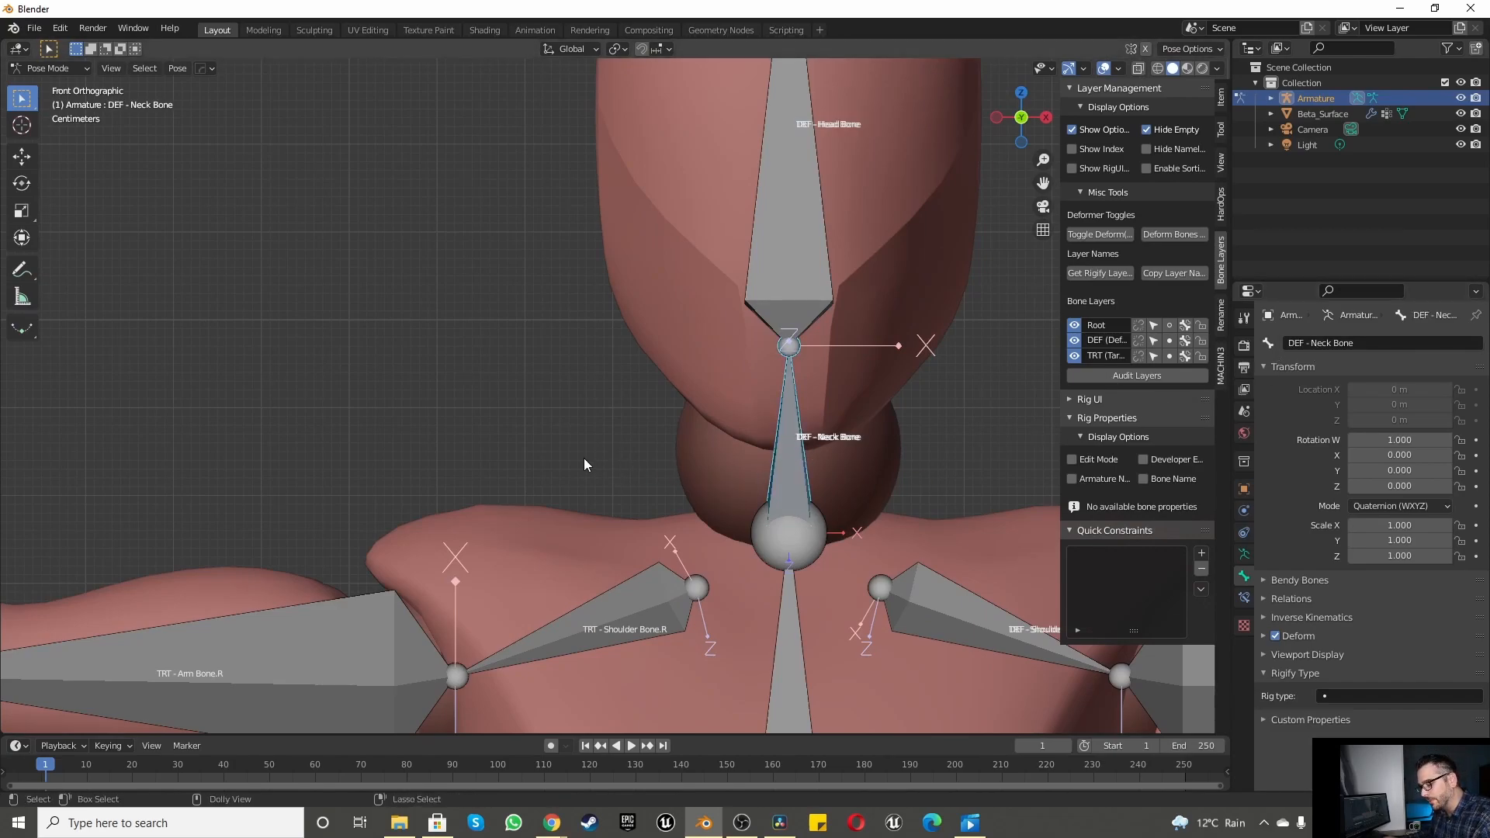
{"action": "key", "text": "shift+ctrl+c"}
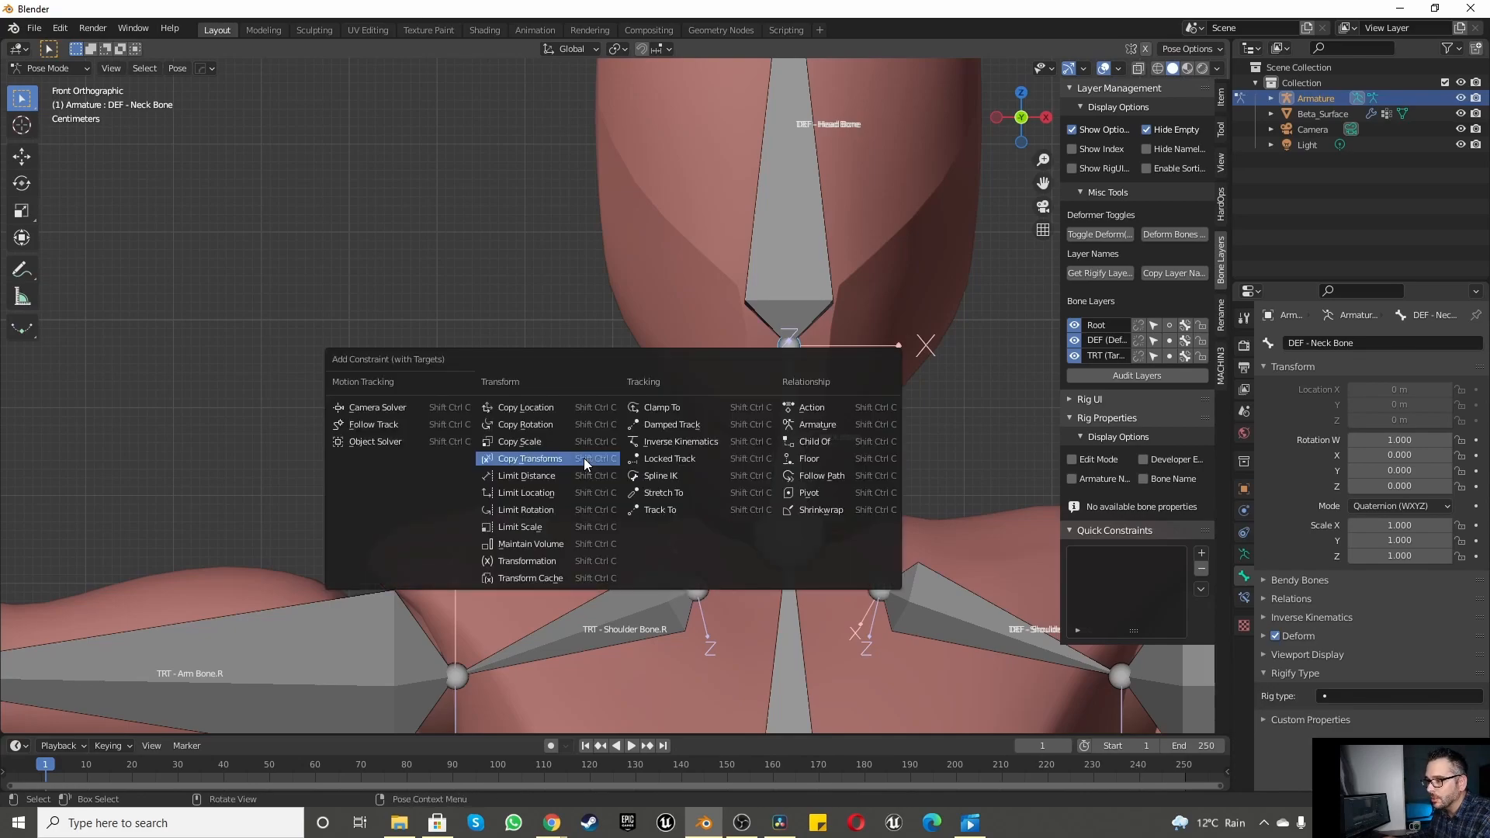
{"action": "left_click", "coordinate": [584, 458]}
Step: Constrain the DEF chest bone to the overlapping TRT chest bone with Copy Transforms
{"action": "scroll", "coordinate": [686, 323], "scroll_direction": "down", "scroll_amount": 3}
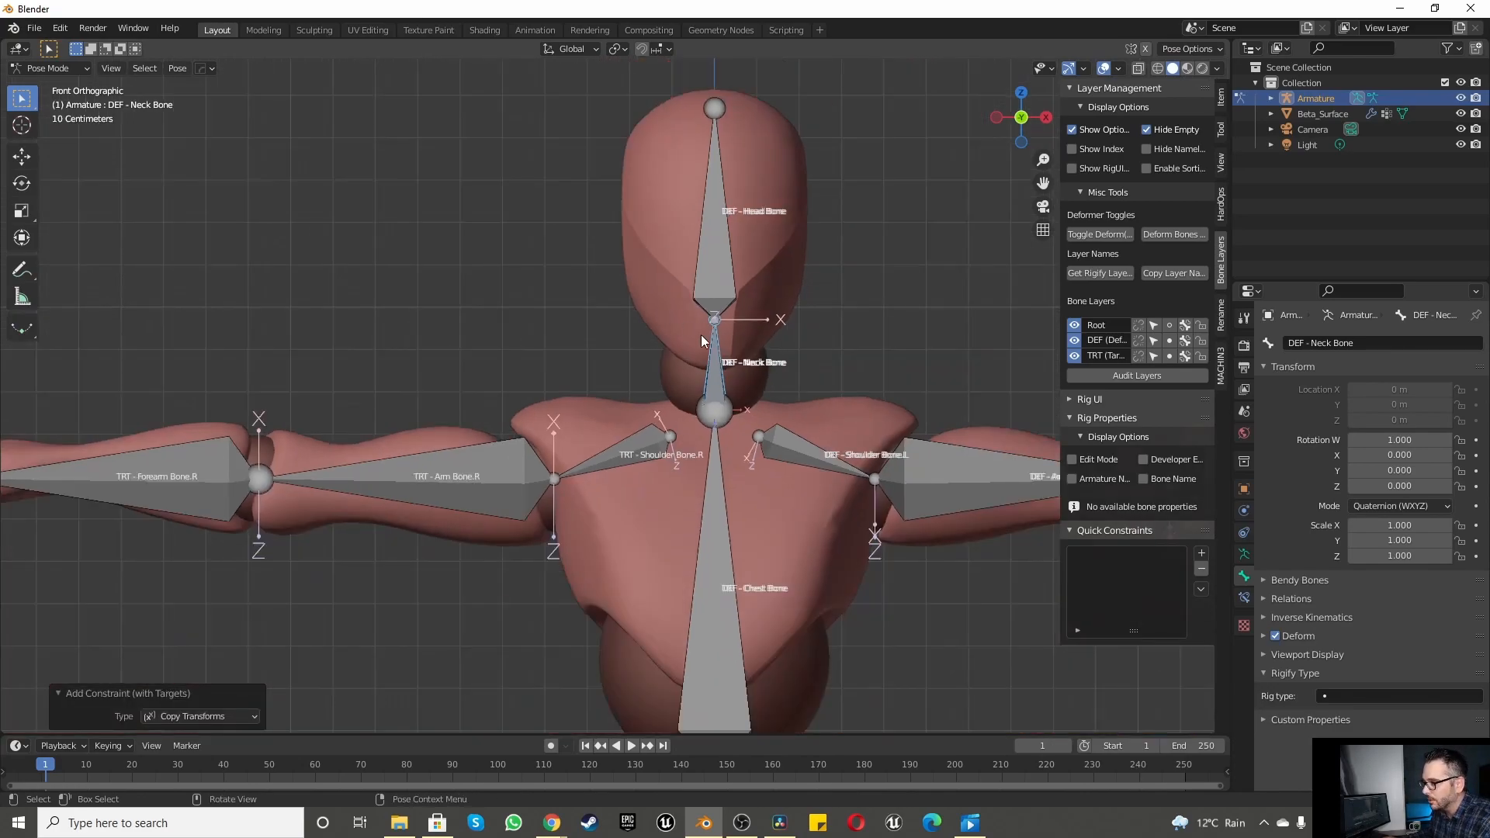
{"action": "scroll", "coordinate": [711, 466], "scroll_direction": "up", "scroll_amount": 4}
{"action": "scroll", "coordinate": [756, 432], "scroll_direction": "down", "scroll_amount": 4}
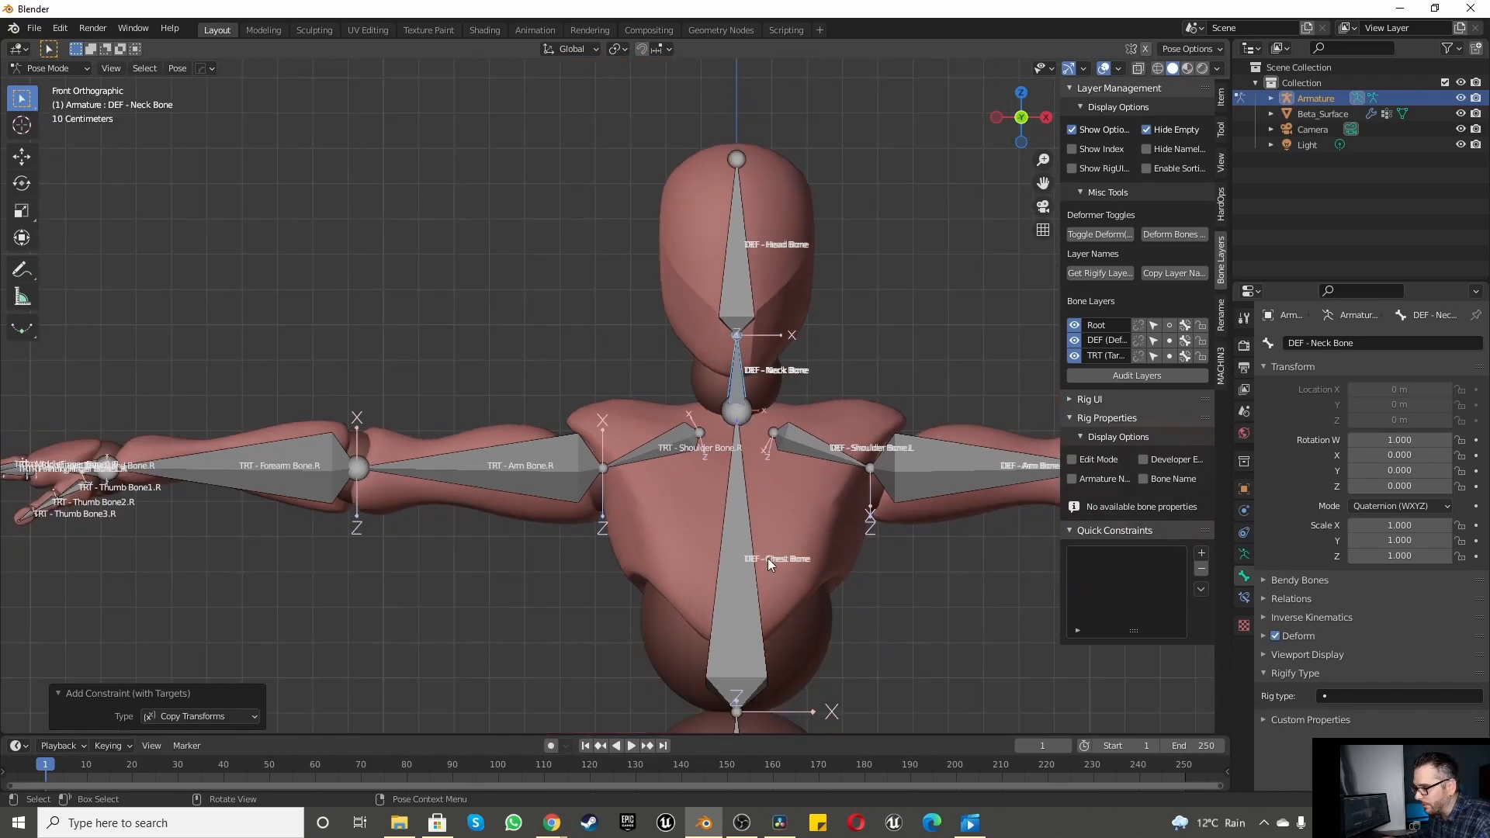
{"action": "scroll", "coordinate": [708, 573], "scroll_direction": "up", "scroll_amount": 4}
{"action": "scroll", "coordinate": [658, 502], "scroll_direction": "down", "scroll_amount": 2}
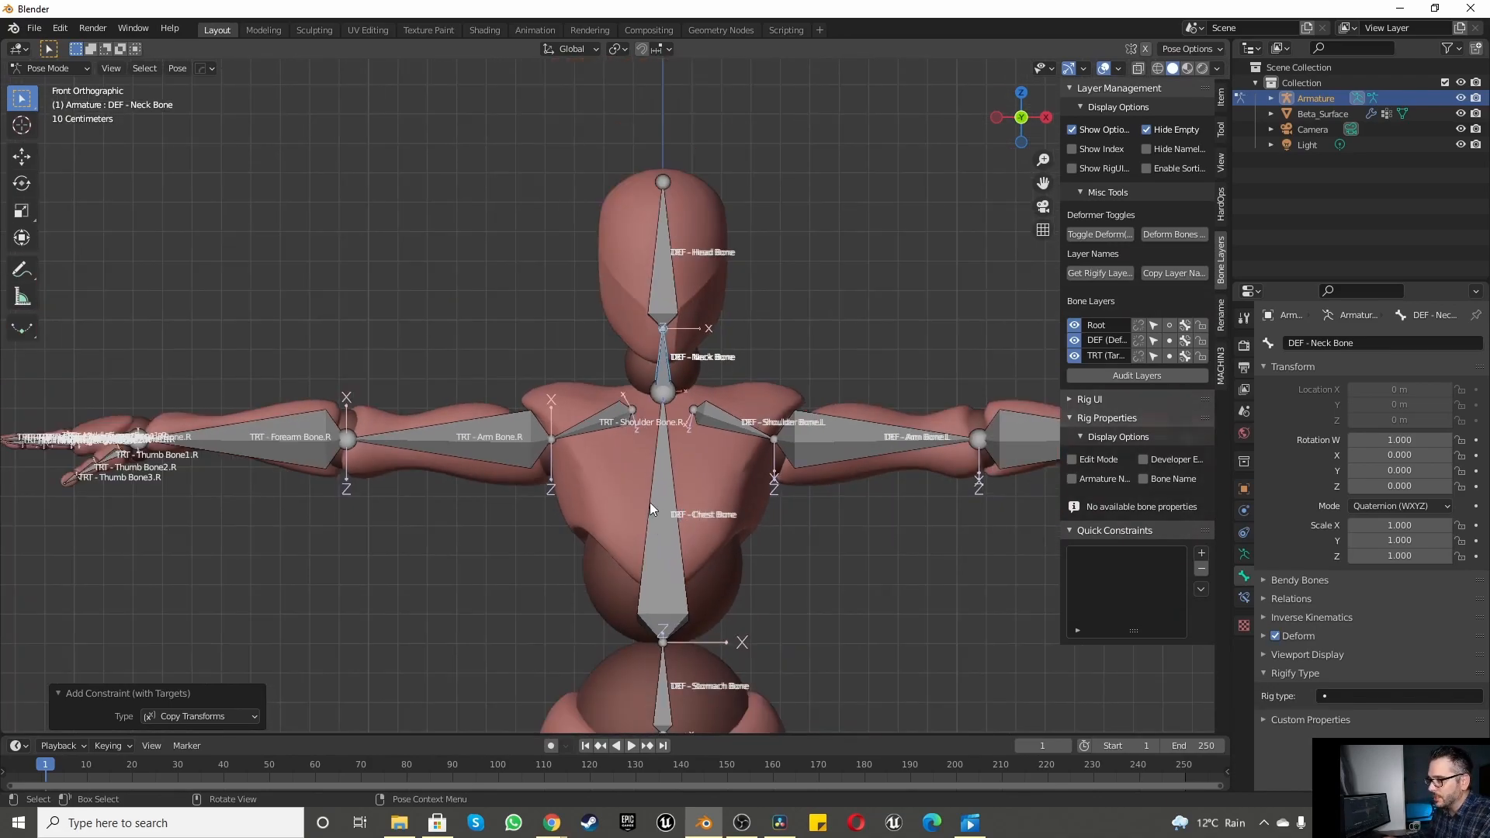
{"action": "left_click", "coordinate": [666, 541]}
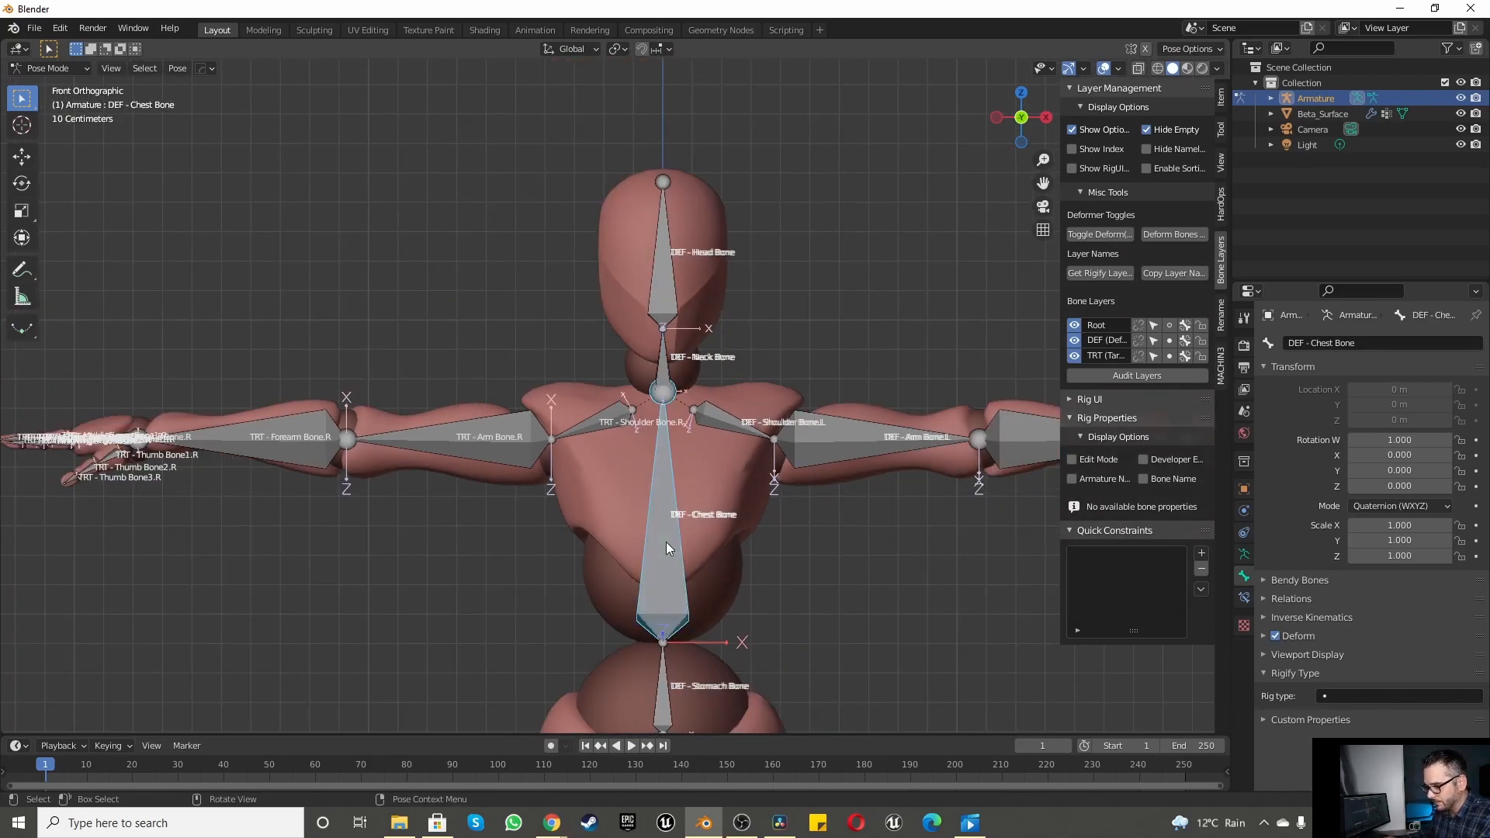
{"action": "key", "text": "ctrl+c"}
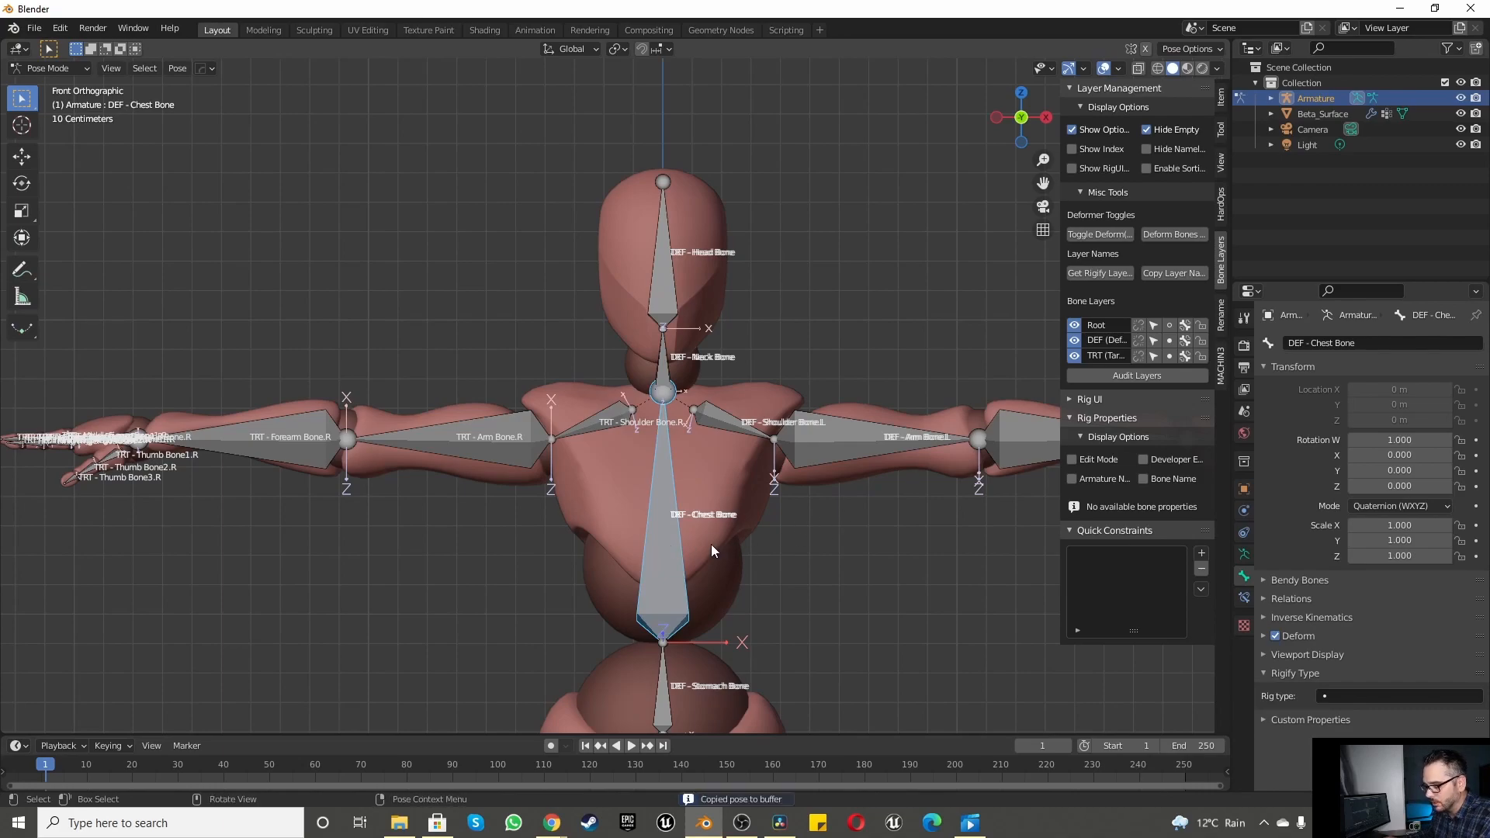
{"action": "key", "text": "ctrl+shift+c"}
{"action": "left_click", "coordinate": [705, 546]}
Step: Add a Copy Transforms constraint to the DEF stomach bone with the TRT stomach bone as target
{"action": "scroll", "coordinate": [669, 590], "scroll_direction": "down", "scroll_amount": 5}
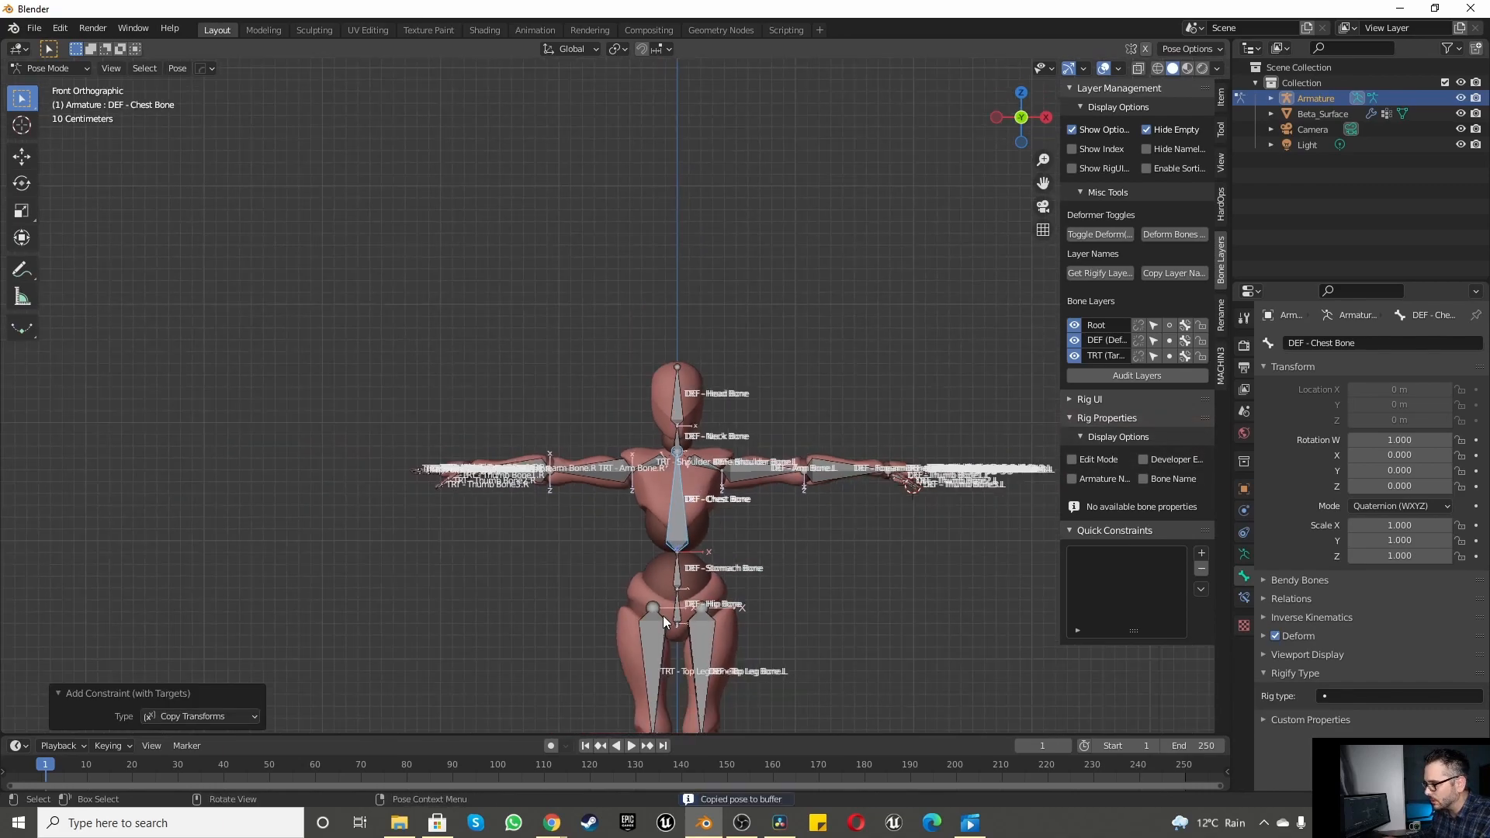
{"action": "scroll", "coordinate": [668, 590], "scroll_direction": "up", "scroll_amount": 5}
{"action": "left_click", "coordinate": [712, 365]}
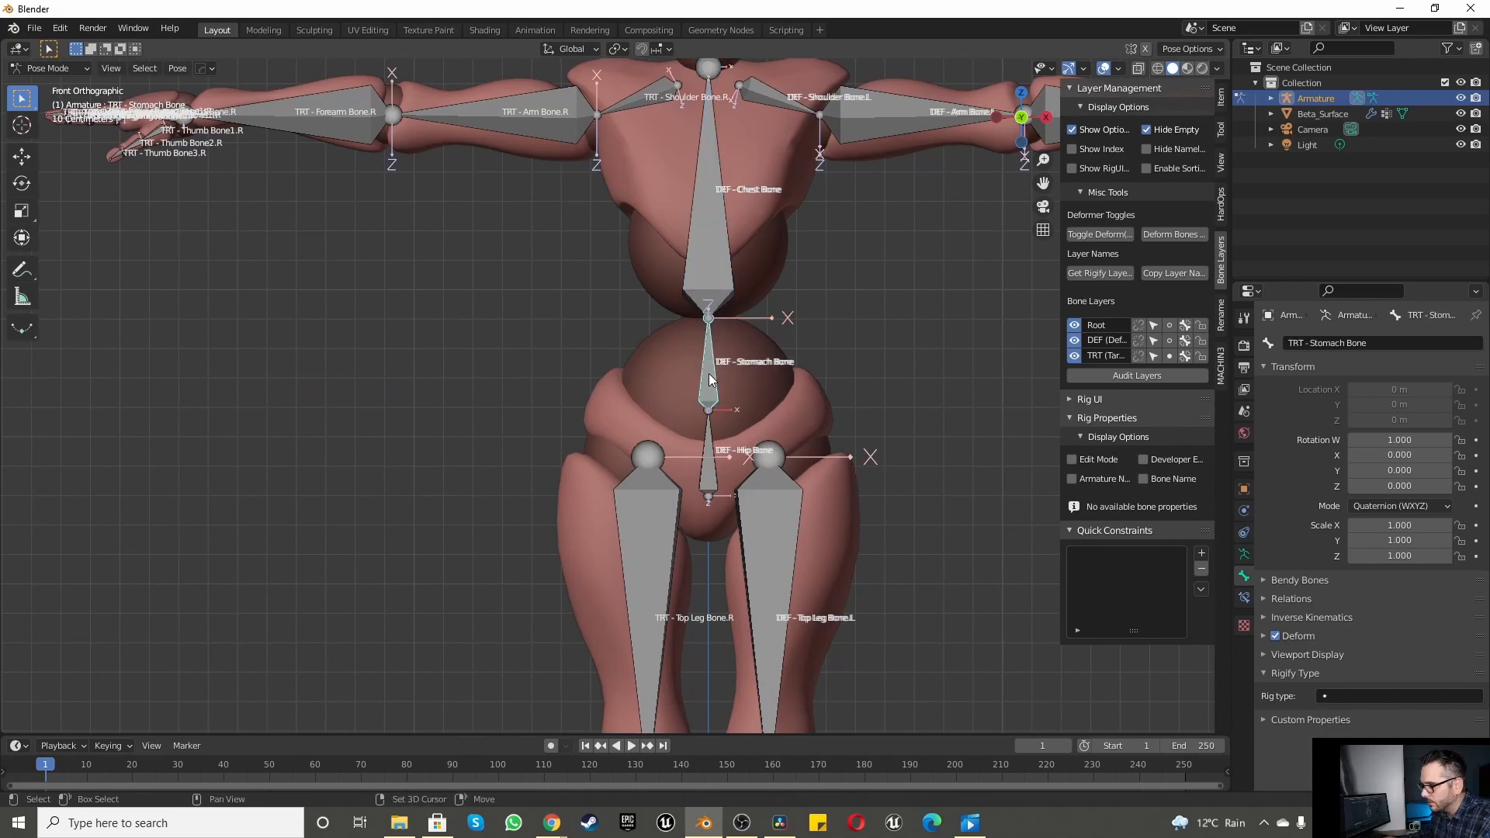
{"action": "key", "text": "ctrl+shift+c"}
{"action": "left_click", "coordinate": [709, 374]}
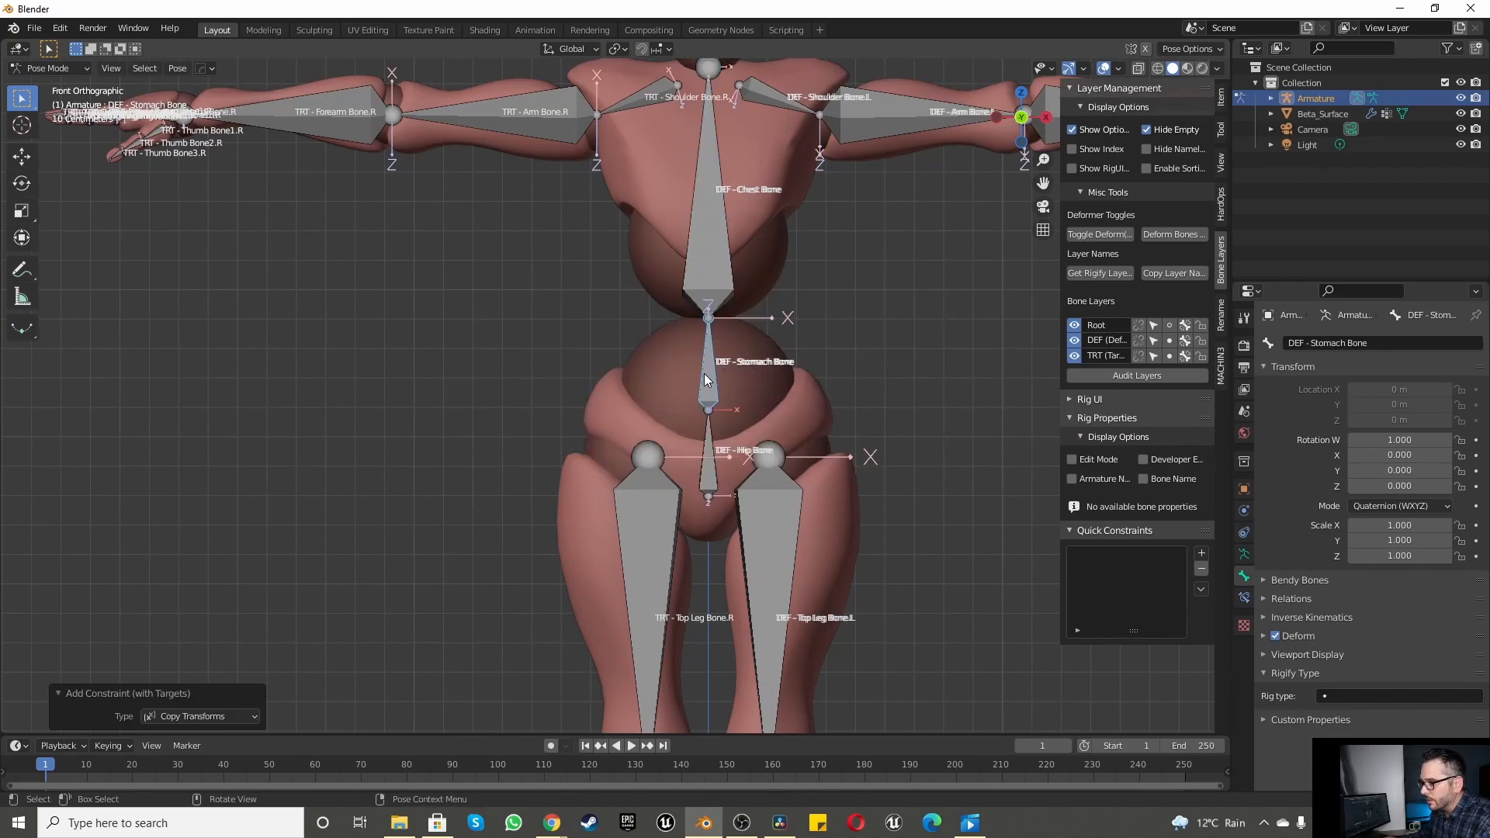
Step: Pair the DEF hip bone with the TRT hip bone through a Copy Transforms constraint
{"action": "scroll", "coordinate": [705, 374], "scroll_direction": "down", "scroll_amount": 4}
{"action": "scroll", "coordinate": [706, 402], "scroll_direction": "up", "scroll_amount": 7}
{"action": "left_click", "coordinate": [706, 396]}
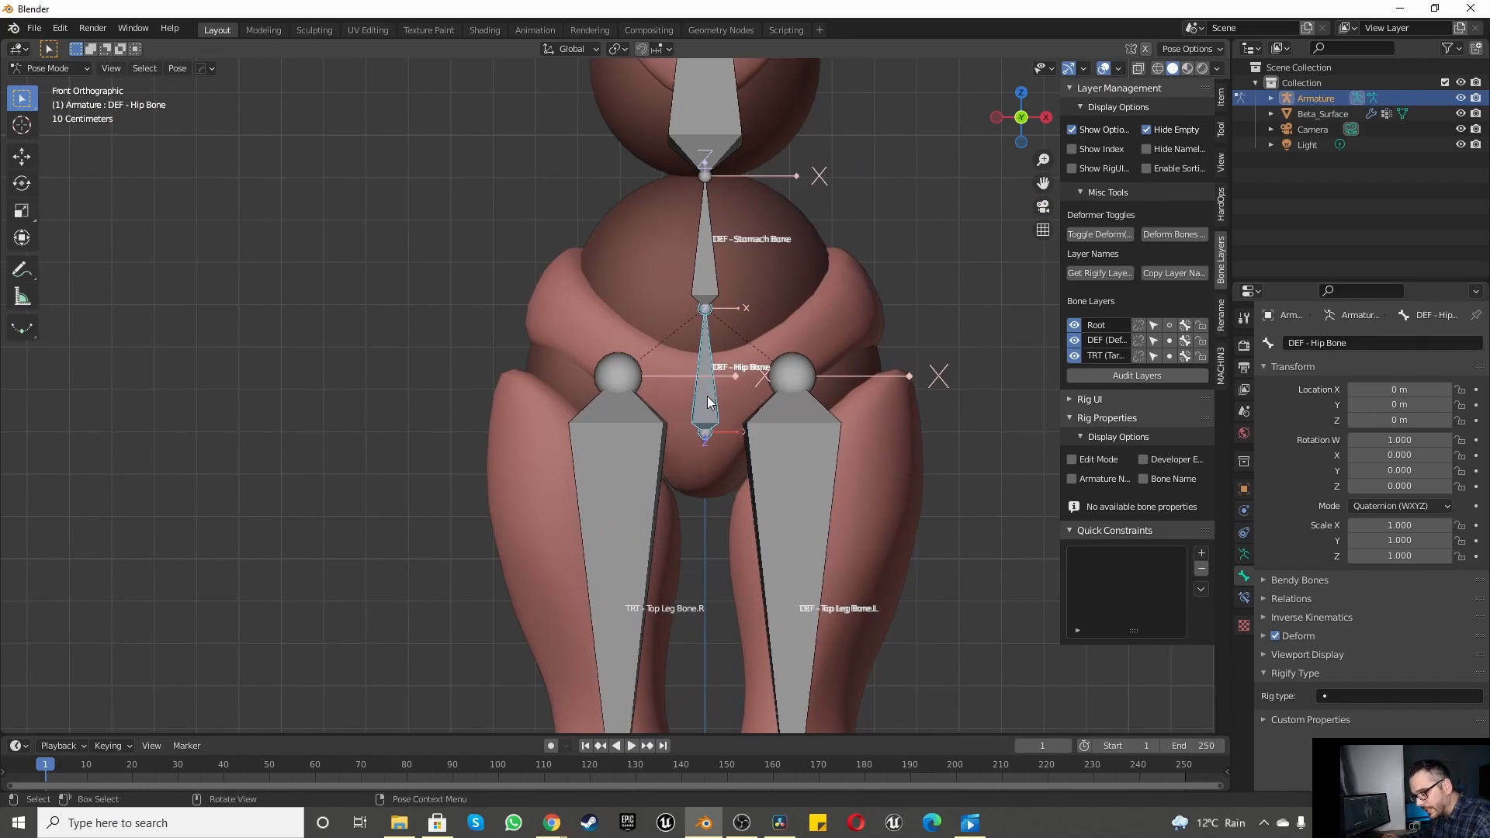
{"action": "key", "text": "ctrl+shift+c"}
{"action": "left_click", "coordinate": [706, 396]}
Step: Give DEF - Top Leg Bone.L a Copy Transforms constraint targeting TRT - Top Leg Bone.L
{"action": "scroll", "coordinate": [707, 396], "scroll_direction": "down", "scroll_amount": 5}
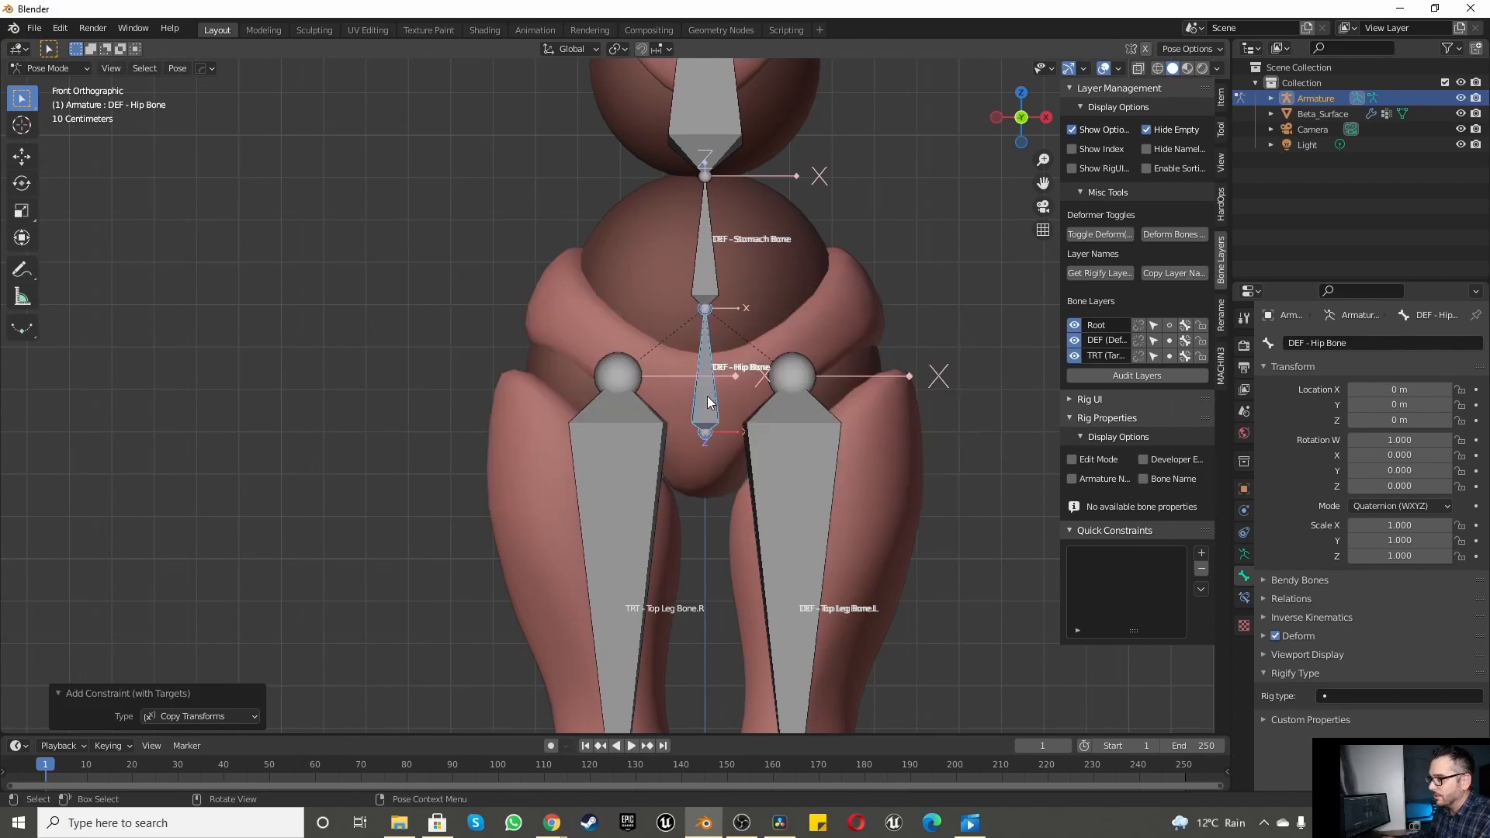
{"action": "scroll", "coordinate": [743, 492], "scroll_direction": "up", "scroll_amount": 7}
{"action": "left_click", "coordinate": [743, 236]}
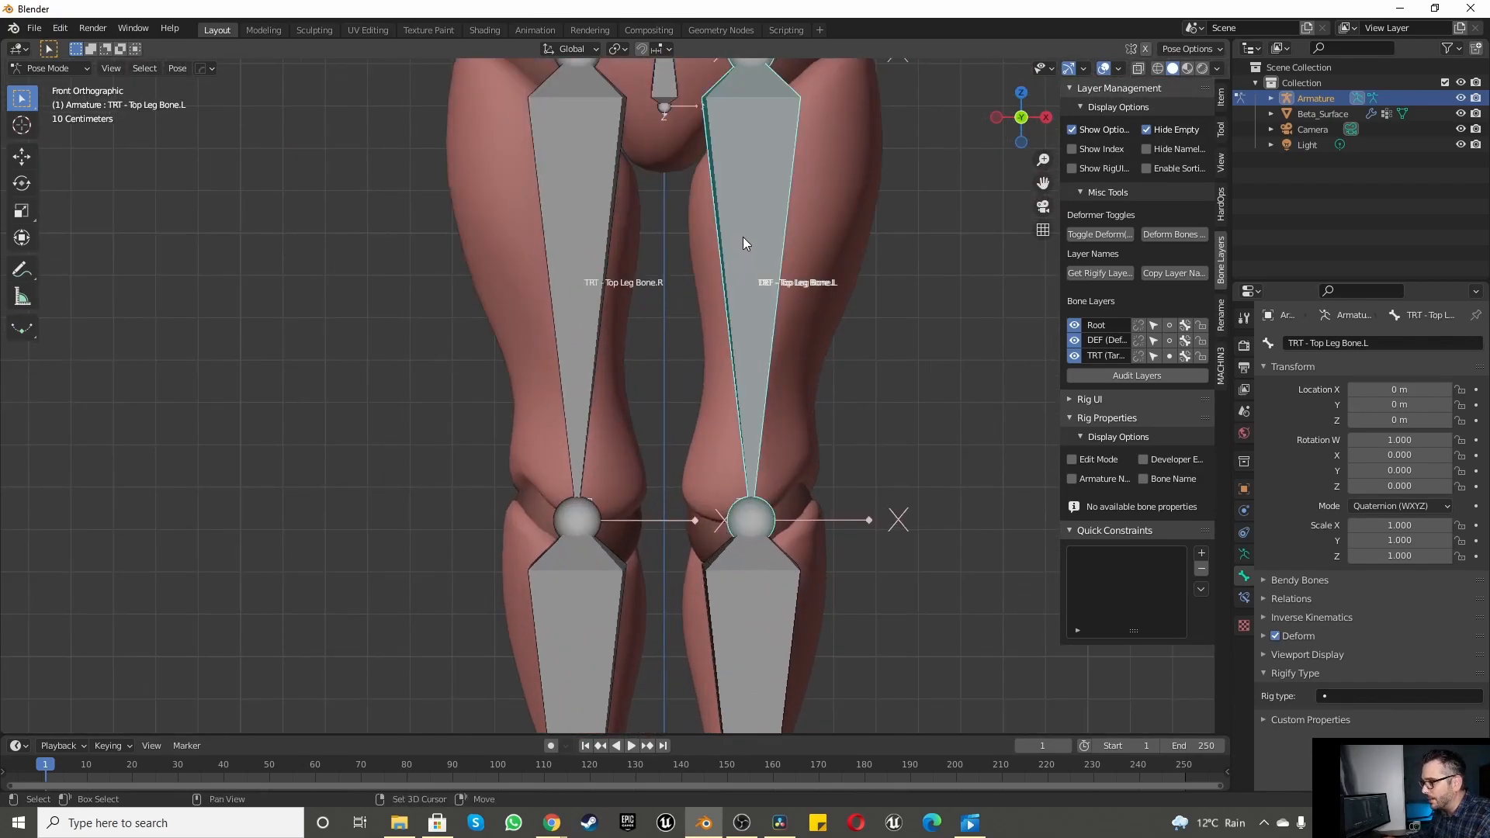
{"action": "key", "text": "ctrl+shift+c"}
{"action": "left_click", "coordinate": [743, 237]}
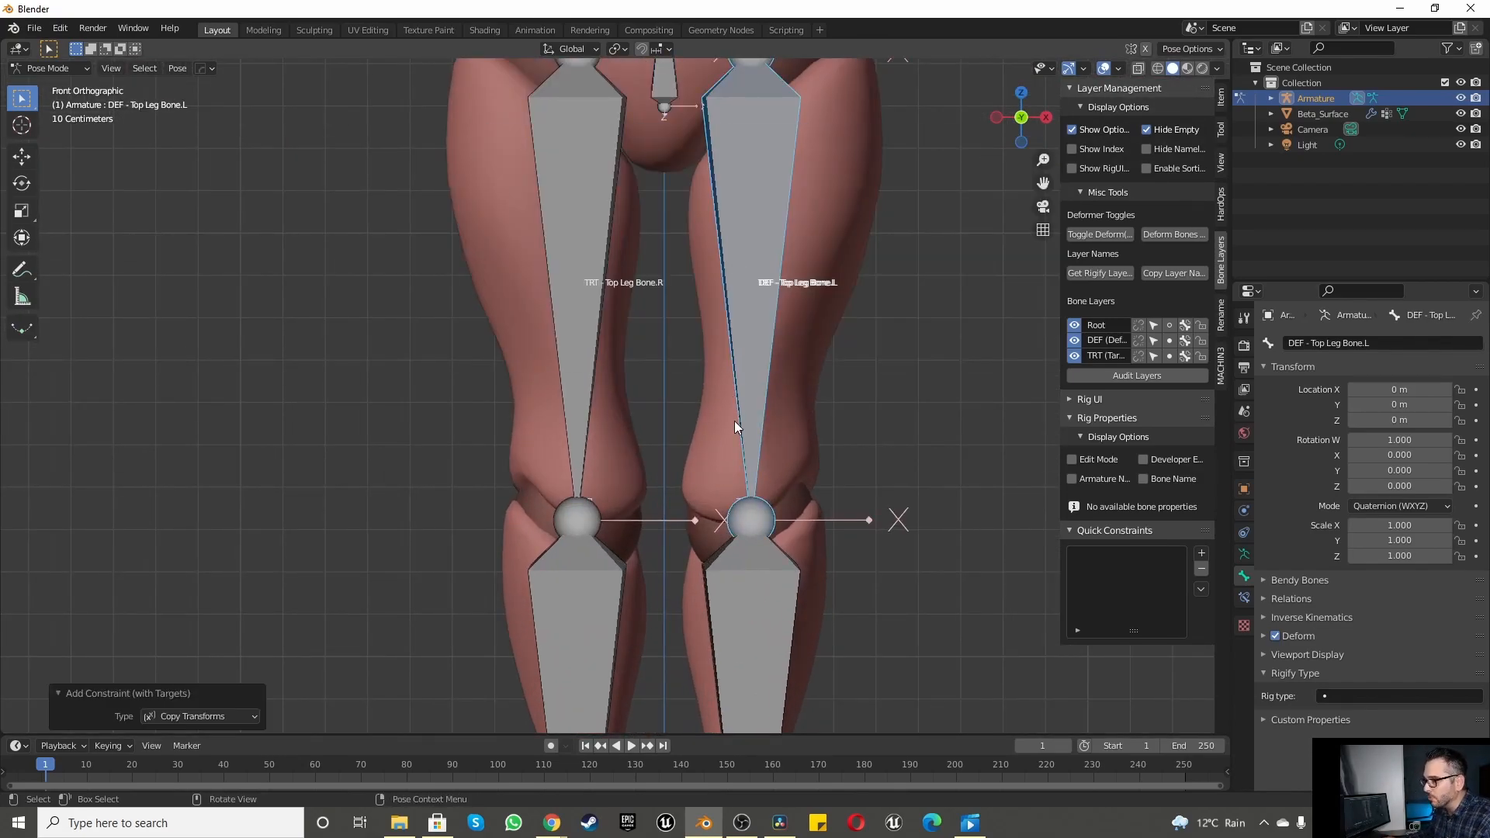
Step: Add a Copy Transforms constraint to DEF - Bottom Leg Bone.L, targeting TRT - Bottom Leg Bone.L
{"action": "scroll", "coordinate": [734, 421], "scroll_direction": "down", "scroll_amount": 5}
{"action": "scroll", "coordinate": [714, 463], "scroll_direction": "up", "scroll_amount": 6}
{"action": "left_click", "coordinate": [758, 338]}
{"action": "left_click", "coordinate": [758, 338], "text": "shift"}
{"action": "key", "text": "ctrl+shift+c"}
{"action": "left_click", "coordinate": [758, 340]}
Step: Constrain DEF - Foot Bone.L to the overlapping TRT - Foot Bone.L with Copy Transforms
{"action": "scroll", "coordinate": [723, 268], "scroll_direction": "down", "scroll_amount": 4}
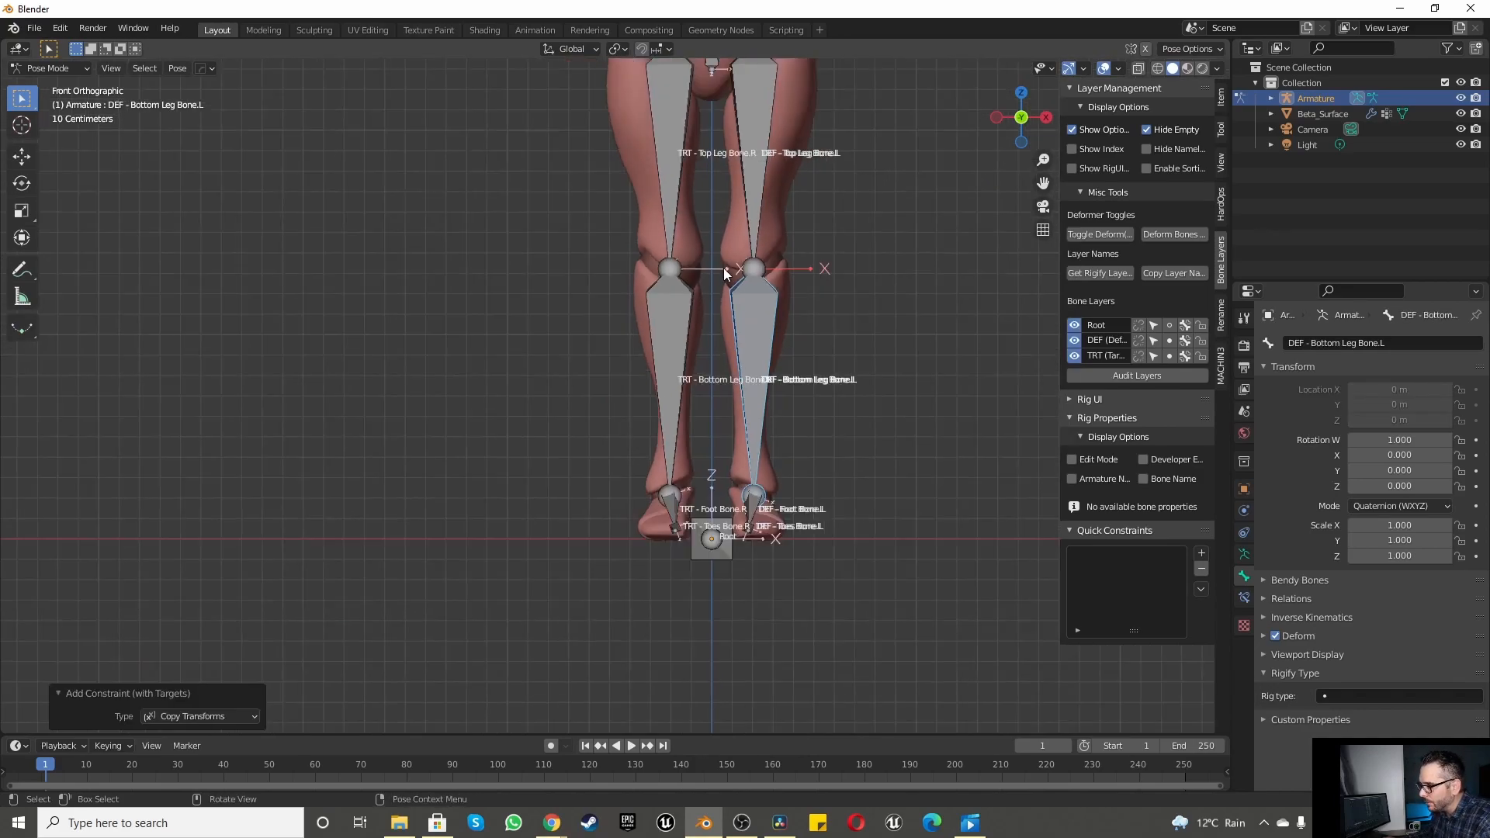
{"action": "scroll", "coordinate": [764, 416], "scroll_direction": "up", "scroll_amount": 5}
{"action": "middle_click_drag", "start_coordinate": [764, 416], "coordinate": [672, 444]}
{"action": "scroll", "coordinate": [808, 440], "scroll_direction": "up", "scroll_amount": 3}
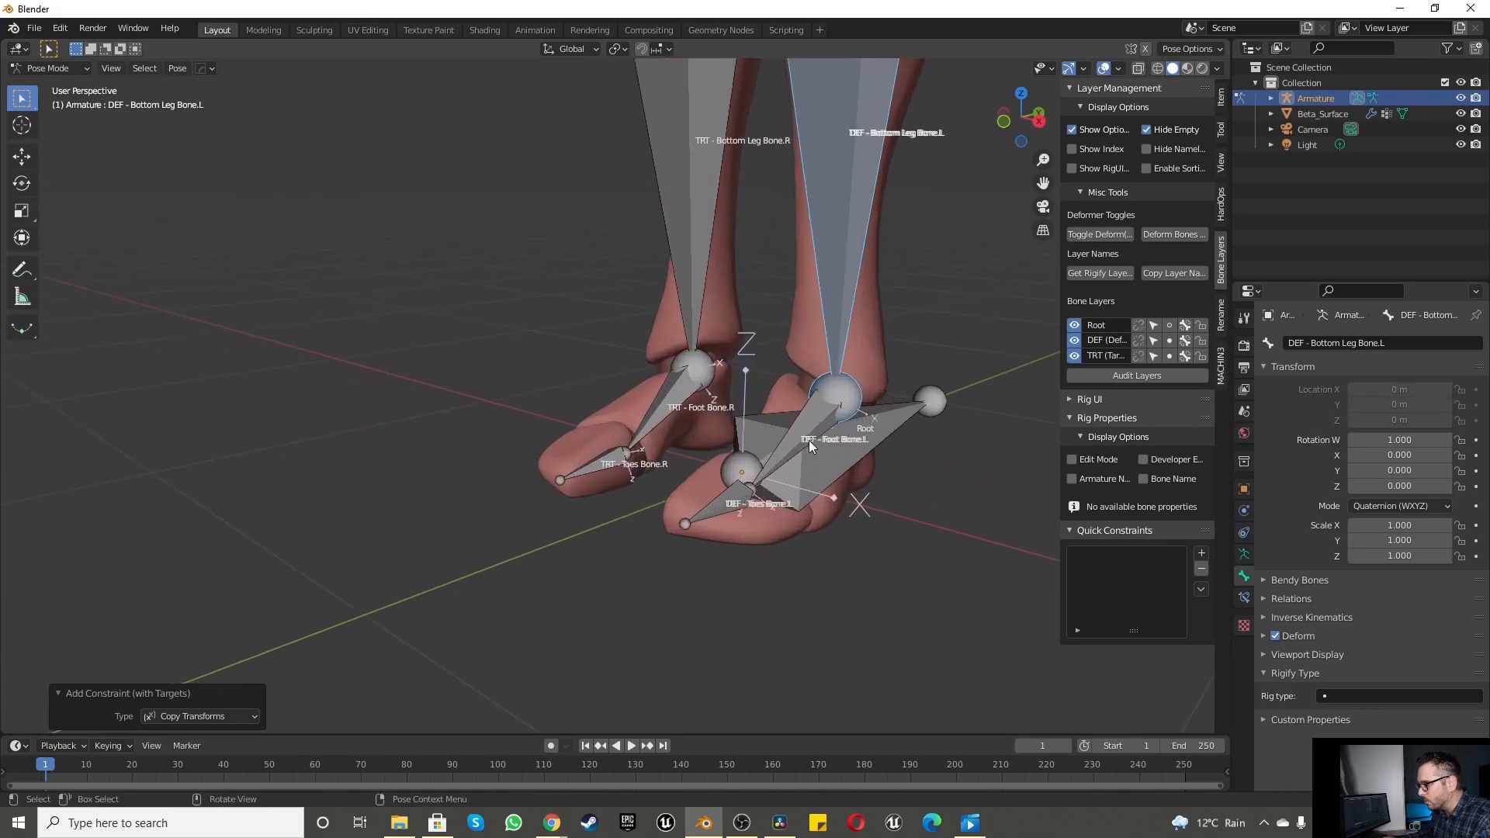
{"action": "left_click", "coordinate": [804, 416]}
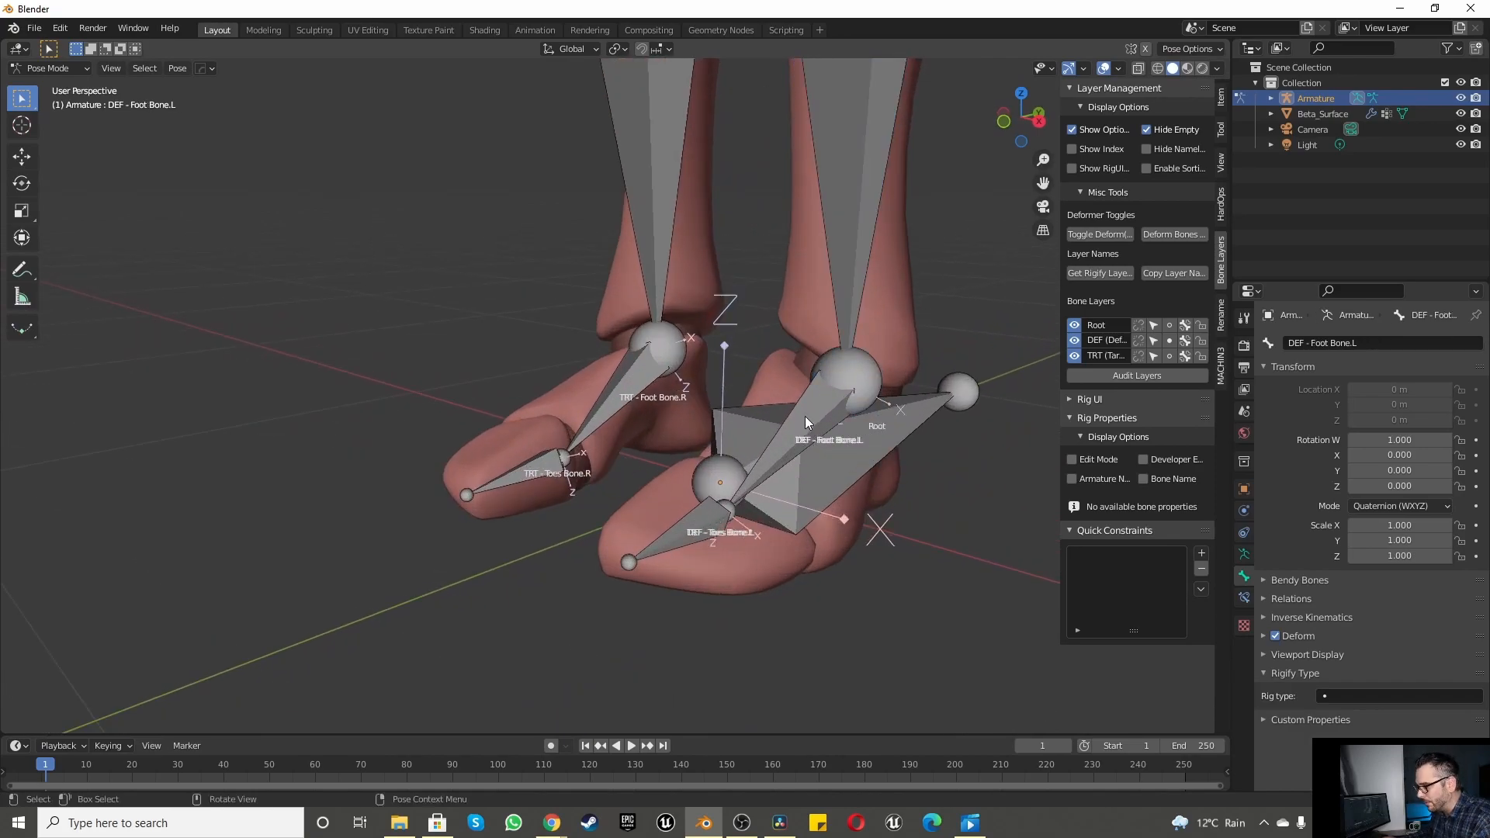
{"action": "left_click", "coordinate": [806, 420]}
{"action": "left_click", "coordinate": [808, 411], "text": "shift"}
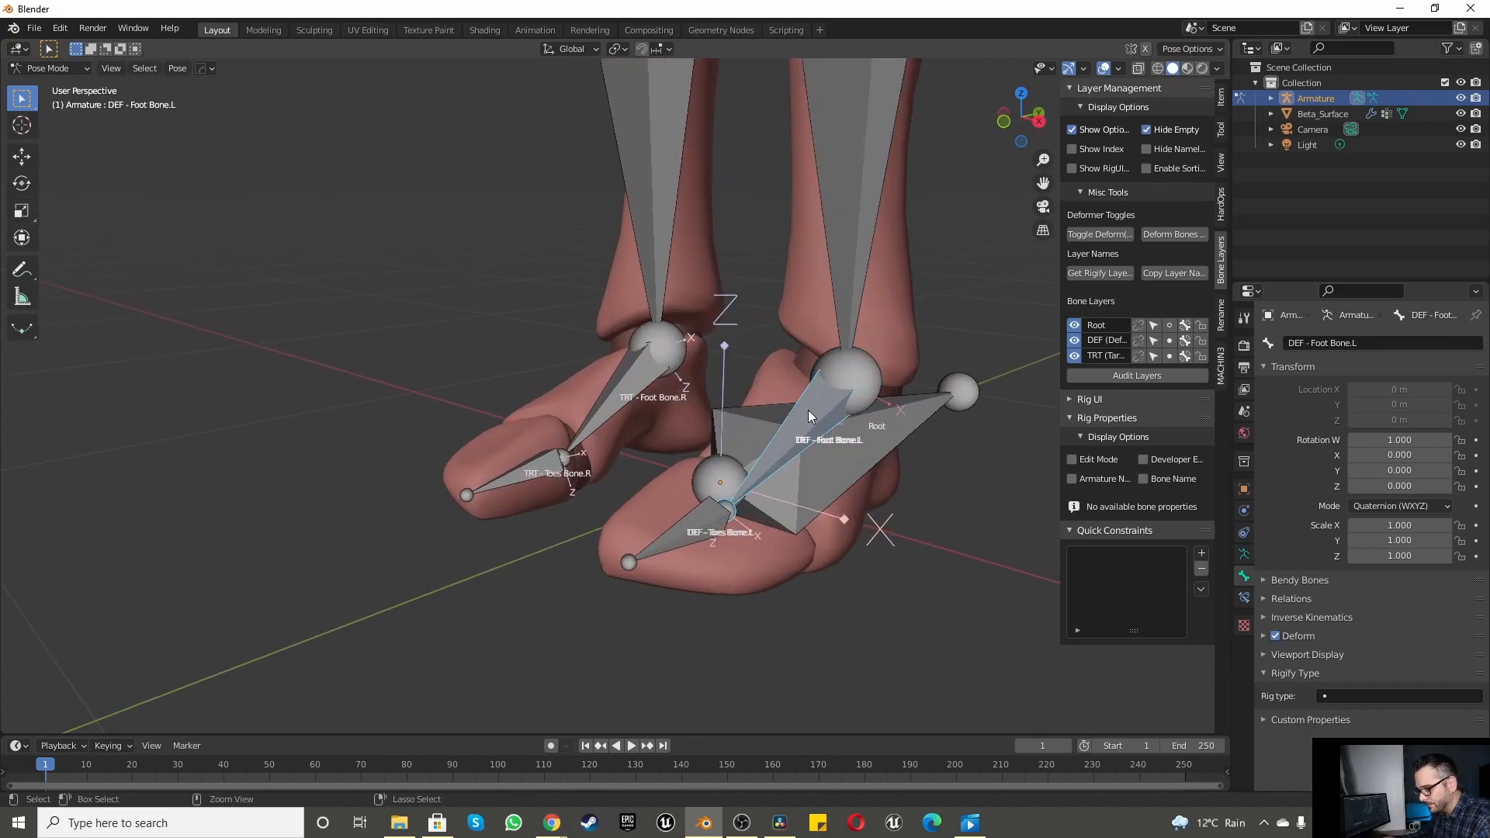
{"action": "key", "text": "shift+ctrl+c"}
{"action": "left_click", "coordinate": [808, 409]}
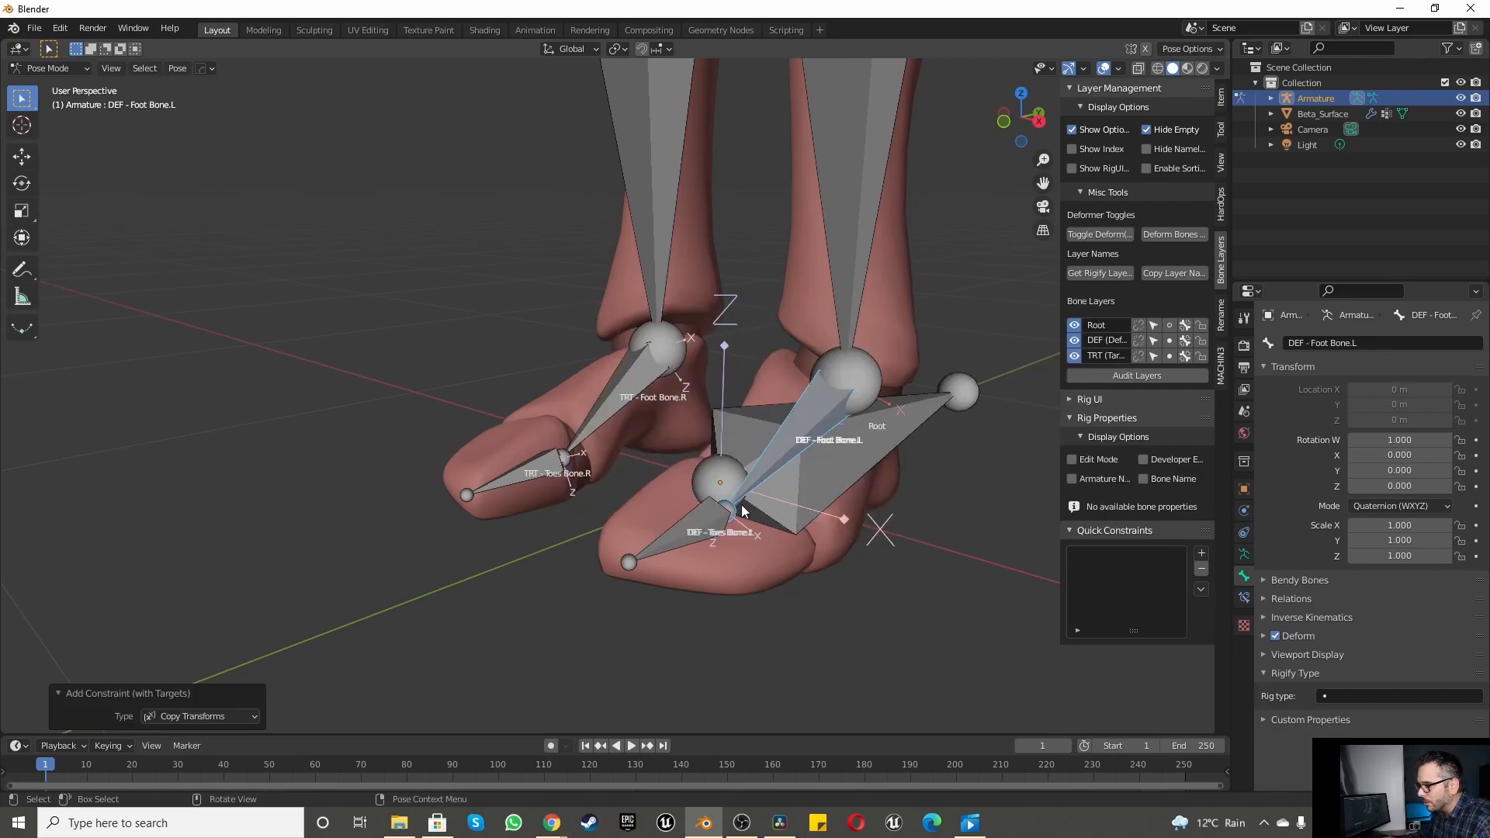
Step: Add a Copy Transforms constraint to DEF - Toes Bone.L, targeting TRT - Toes Bone.L
{"action": "left_click", "coordinate": [687, 520]}
{"action": "left_click", "coordinate": [683, 523], "text": "shift"}
{"action": "key", "text": "shift+ctrl+c"}
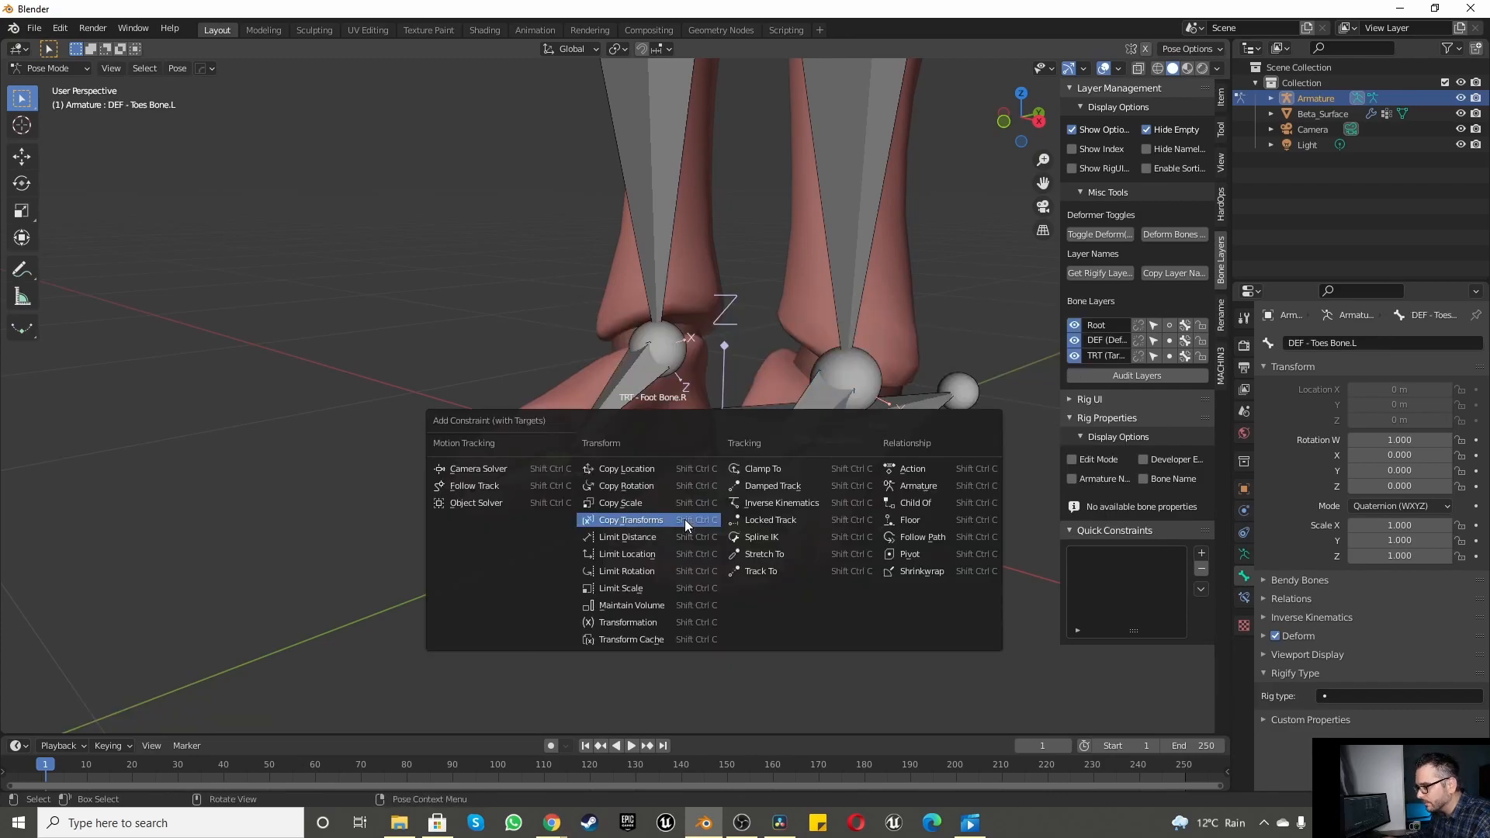
{"action": "left_click", "coordinate": [685, 519]}
Step: Inspect the upper leg bones on the character's .R side by repeatedly selecting and deselecting them, finishing in front view
{"action": "scroll", "coordinate": [686, 512], "scroll_direction": "down", "scroll_amount": 3}
{"action": "scroll", "coordinate": [693, 500], "scroll_direction": "down", "scroll_amount": 3}
{"action": "middle_click_drag", "start_coordinate": [679, 380], "coordinate": [798, 495]}
{"action": "scroll", "coordinate": [798, 497], "scroll_direction": "down", "scroll_amount": 5}
{"action": "scroll", "coordinate": [756, 381], "scroll_direction": "up", "scroll_amount": 3}
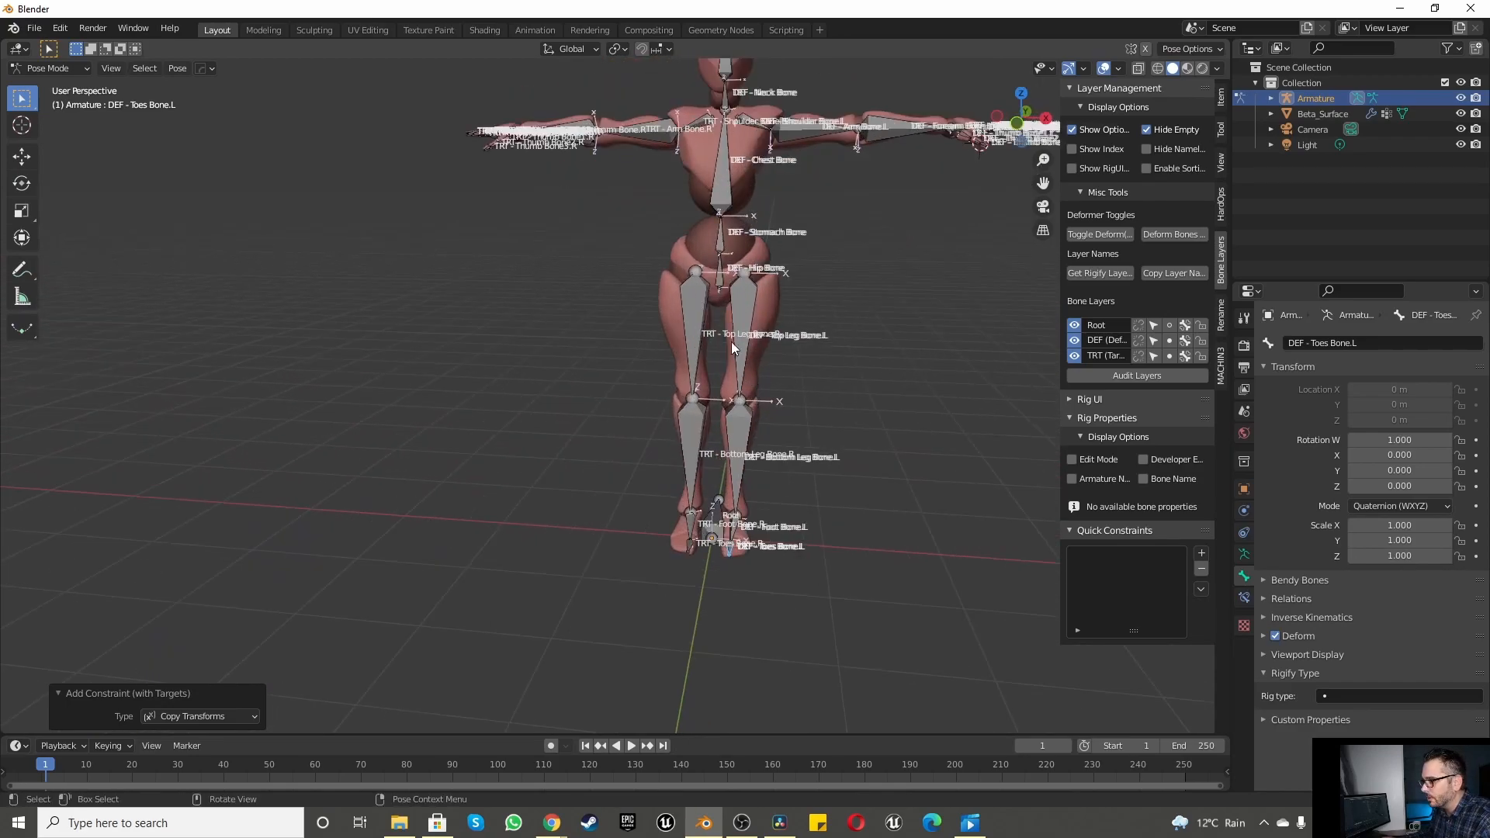
{"action": "left_click", "coordinate": [687, 319]}
{"action": "key", "text": "alt+a"}
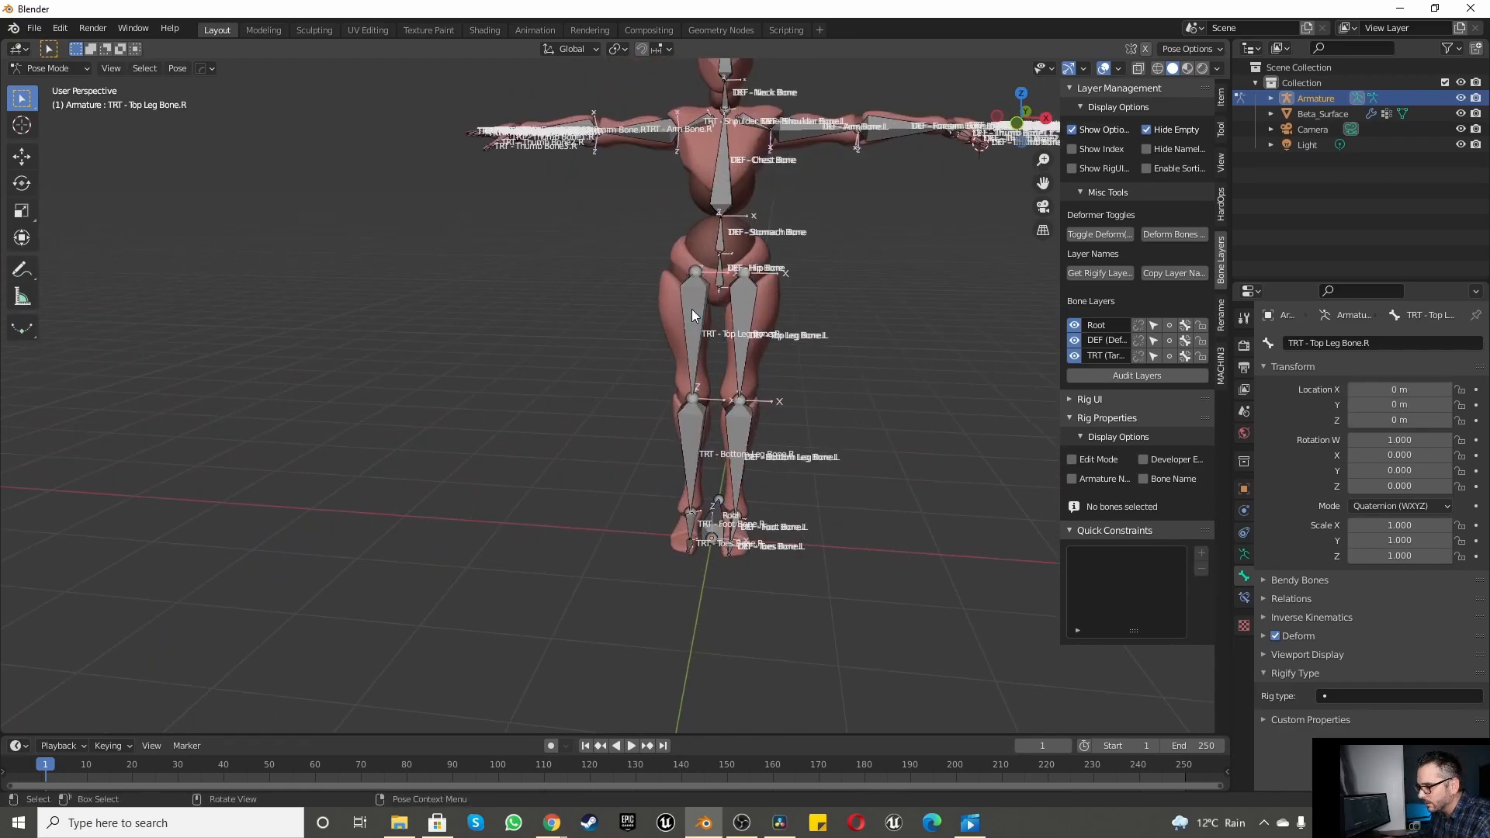
{"action": "left_click", "coordinate": [679, 322]}
{"action": "key", "text": "alt+a"}
{"action": "left_click", "coordinate": [702, 303]}
{"action": "scroll", "coordinate": [697, 300], "scroll_direction": "up", "scroll_amount": 5}
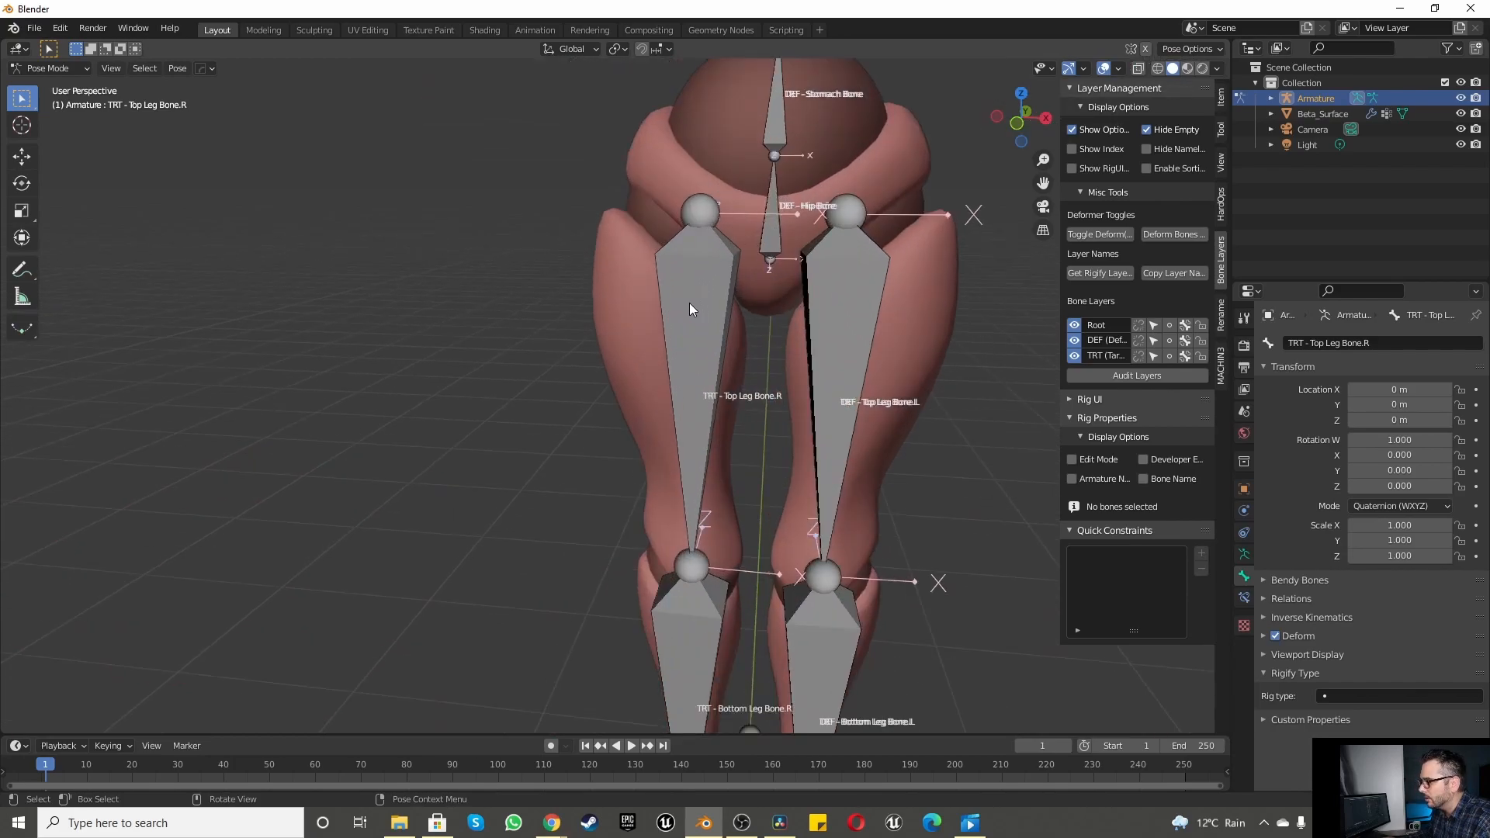
{"action": "key", "text": "KP_1"}
{"action": "left_click", "coordinate": [692, 314]}
{"action": "key", "text": "alt+a"}
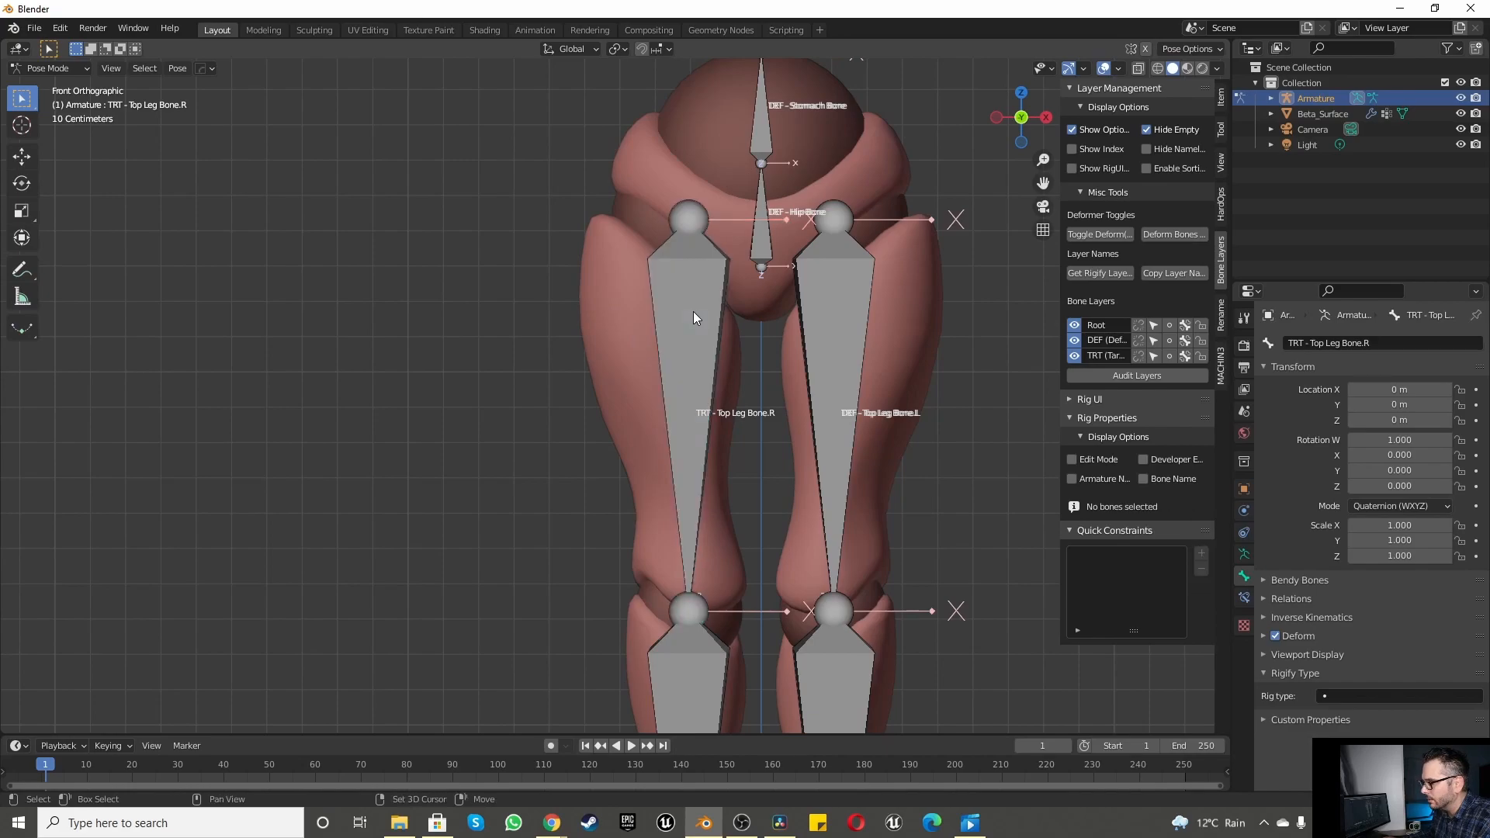
{"action": "left_click", "coordinate": [693, 316]}
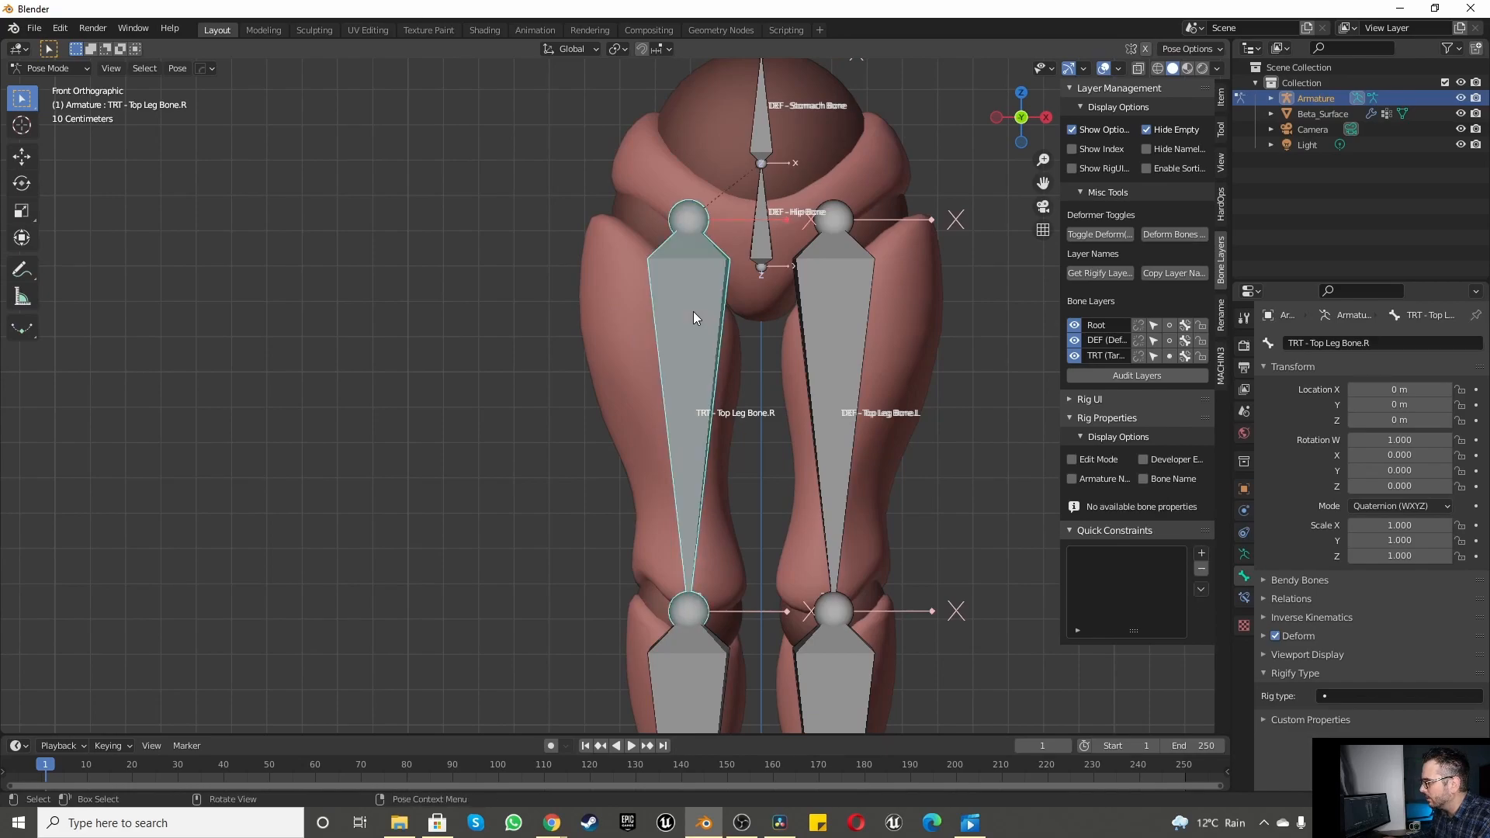
Step: Compare the bones of both legs, checking the constraint on DEF - Top Leg Bone.L, and reselect TRT - Top Leg Bone.R
{"action": "scroll", "coordinate": [691, 314], "scroll_direction": "down", "scroll_amount": 4}
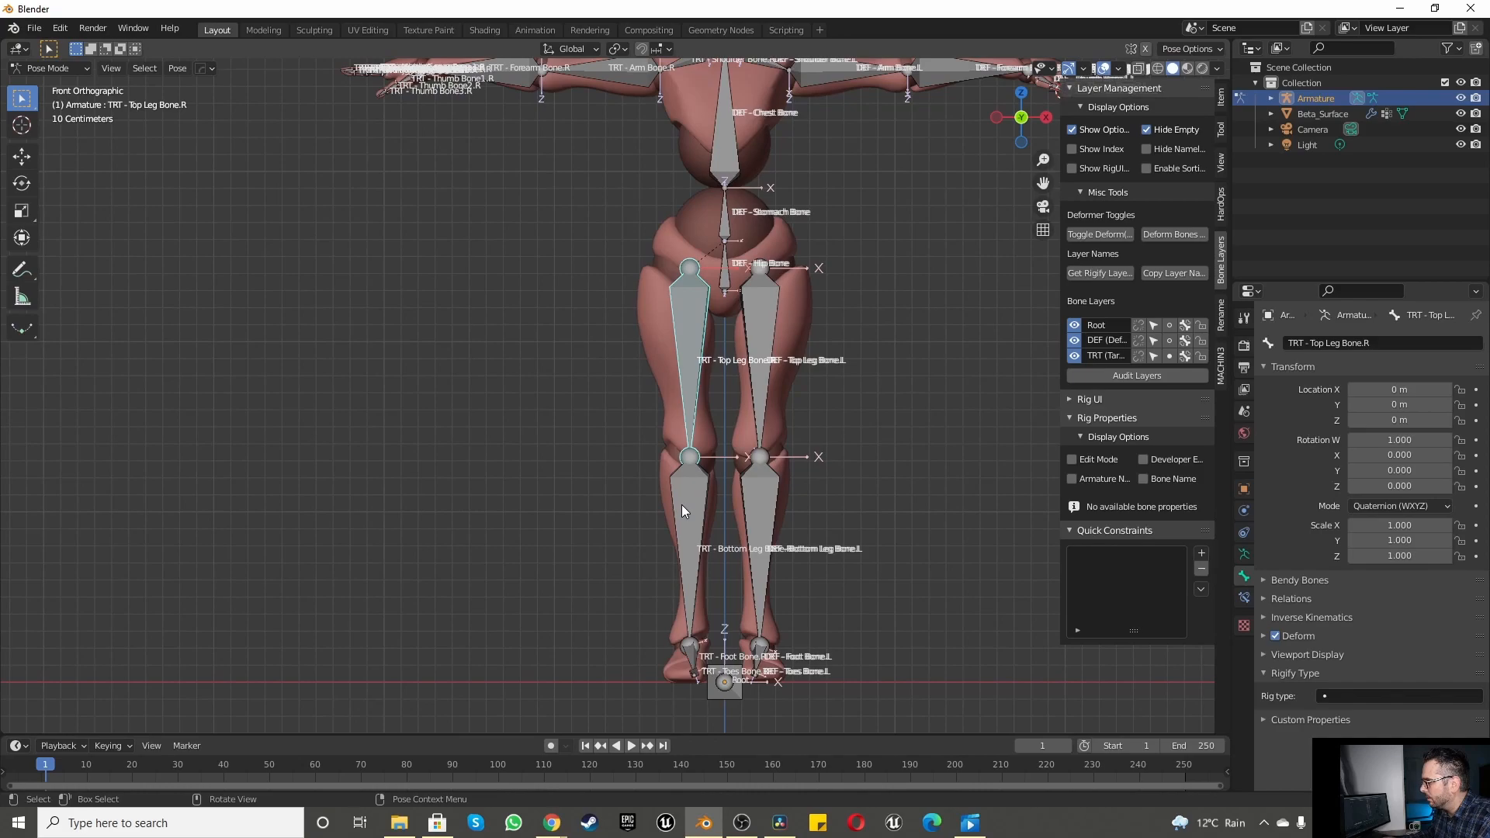
{"action": "left_click", "coordinate": [682, 504]}
{"action": "left_click", "coordinate": [705, 397]}
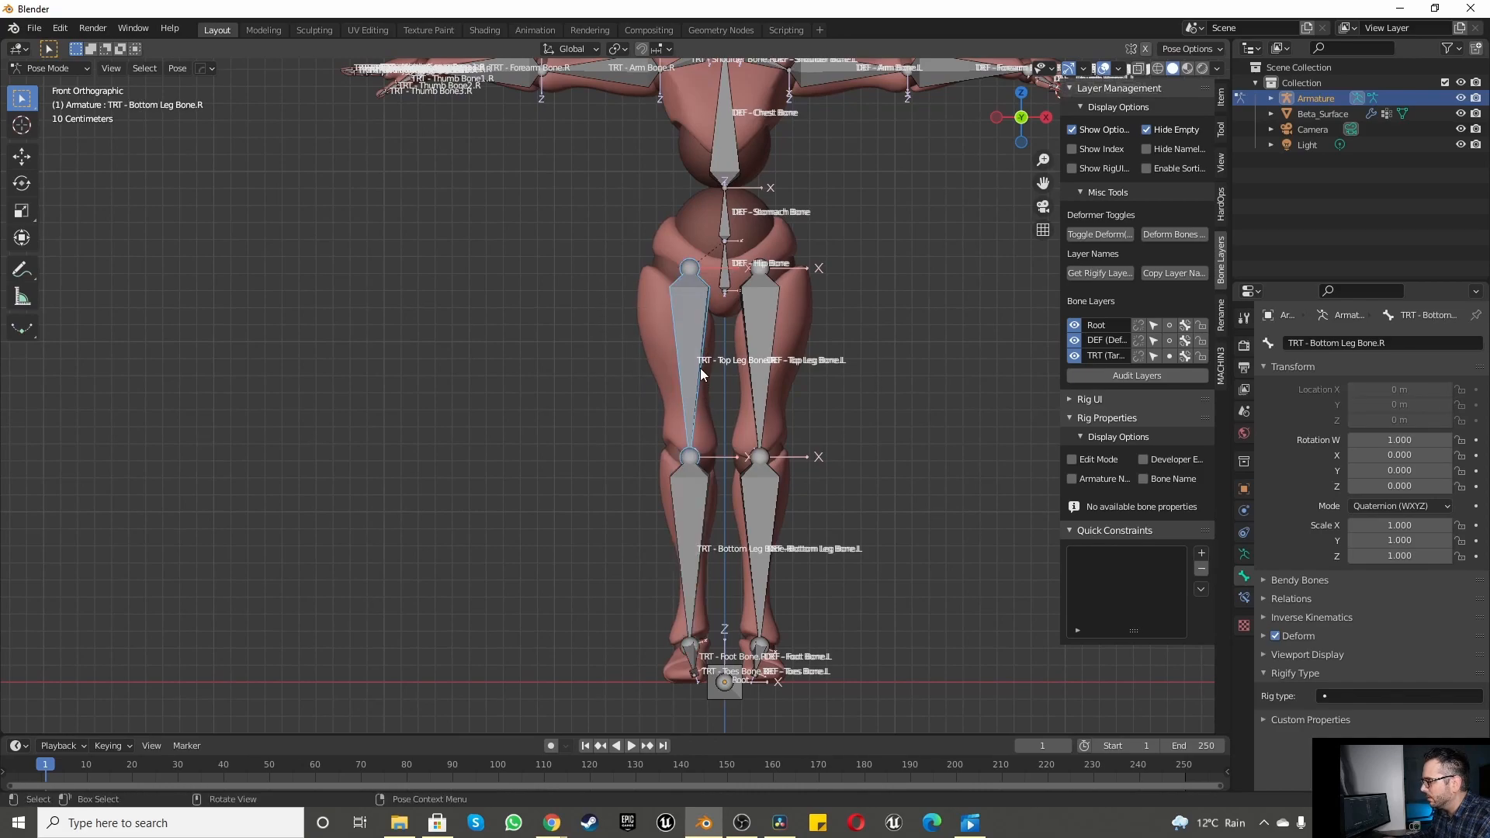
{"action": "scroll", "coordinate": [691, 384], "scroll_direction": "up", "scroll_amount": 3}
{"action": "scroll", "coordinate": [650, 407], "scroll_direction": "down", "scroll_amount": 1}
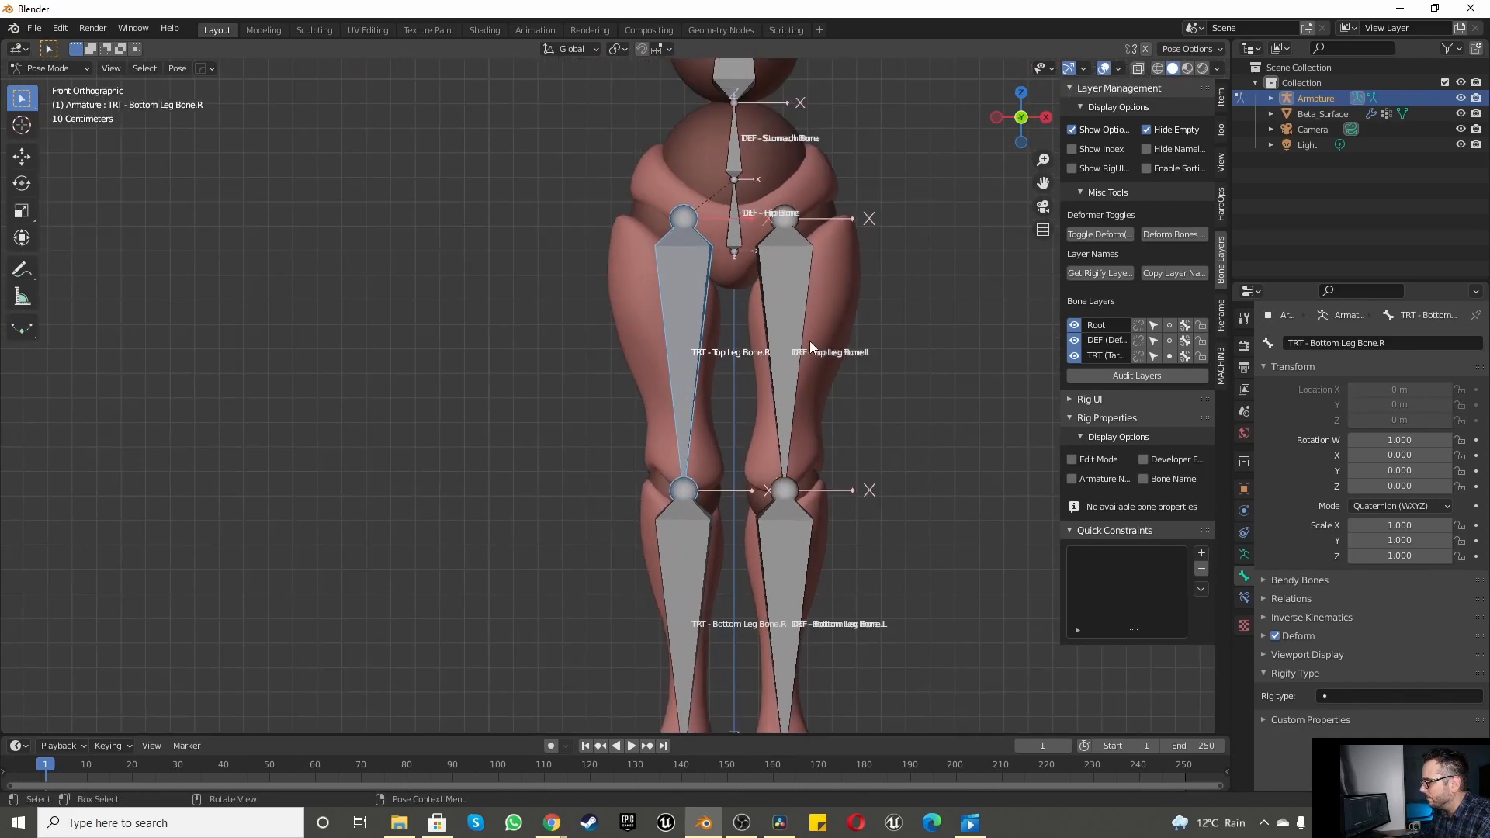
{"action": "left_click", "coordinate": [785, 273]}
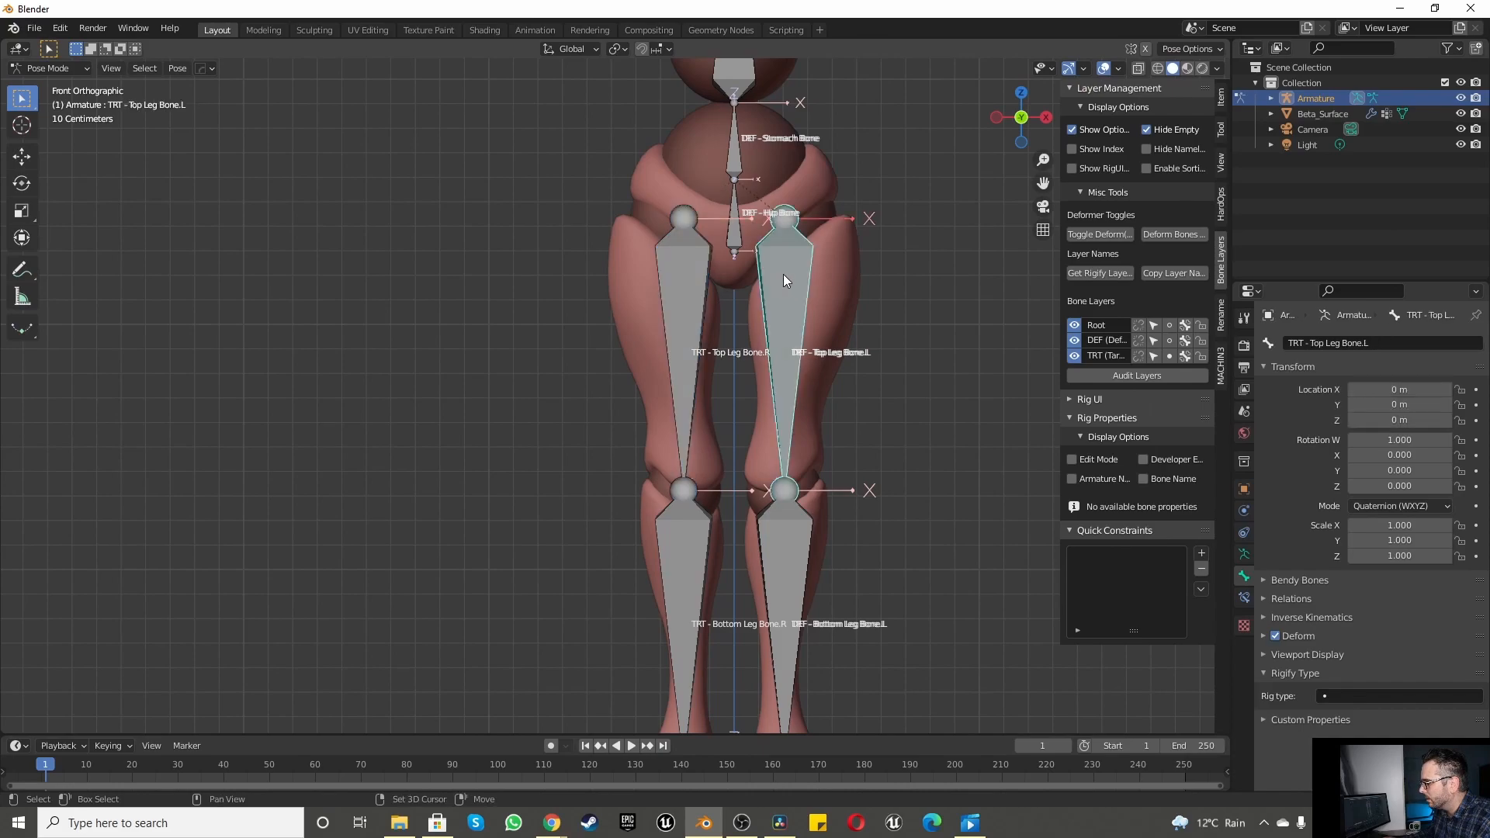
{"action": "left_click", "coordinate": [783, 273], "text": "shift"}
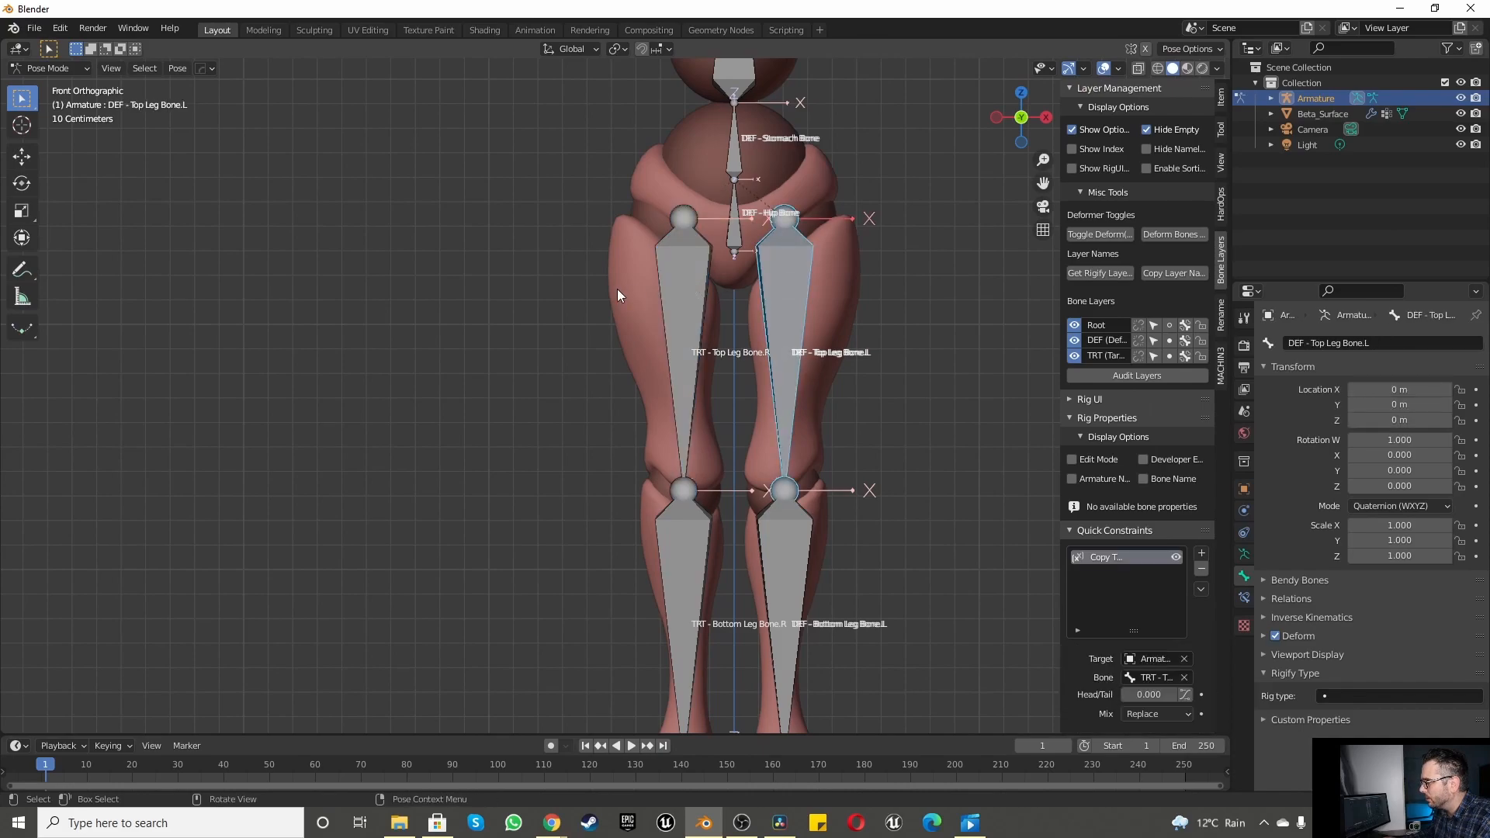
{"action": "left_click", "coordinate": [594, 295]}
{"action": "left_click", "coordinate": [665, 283]}
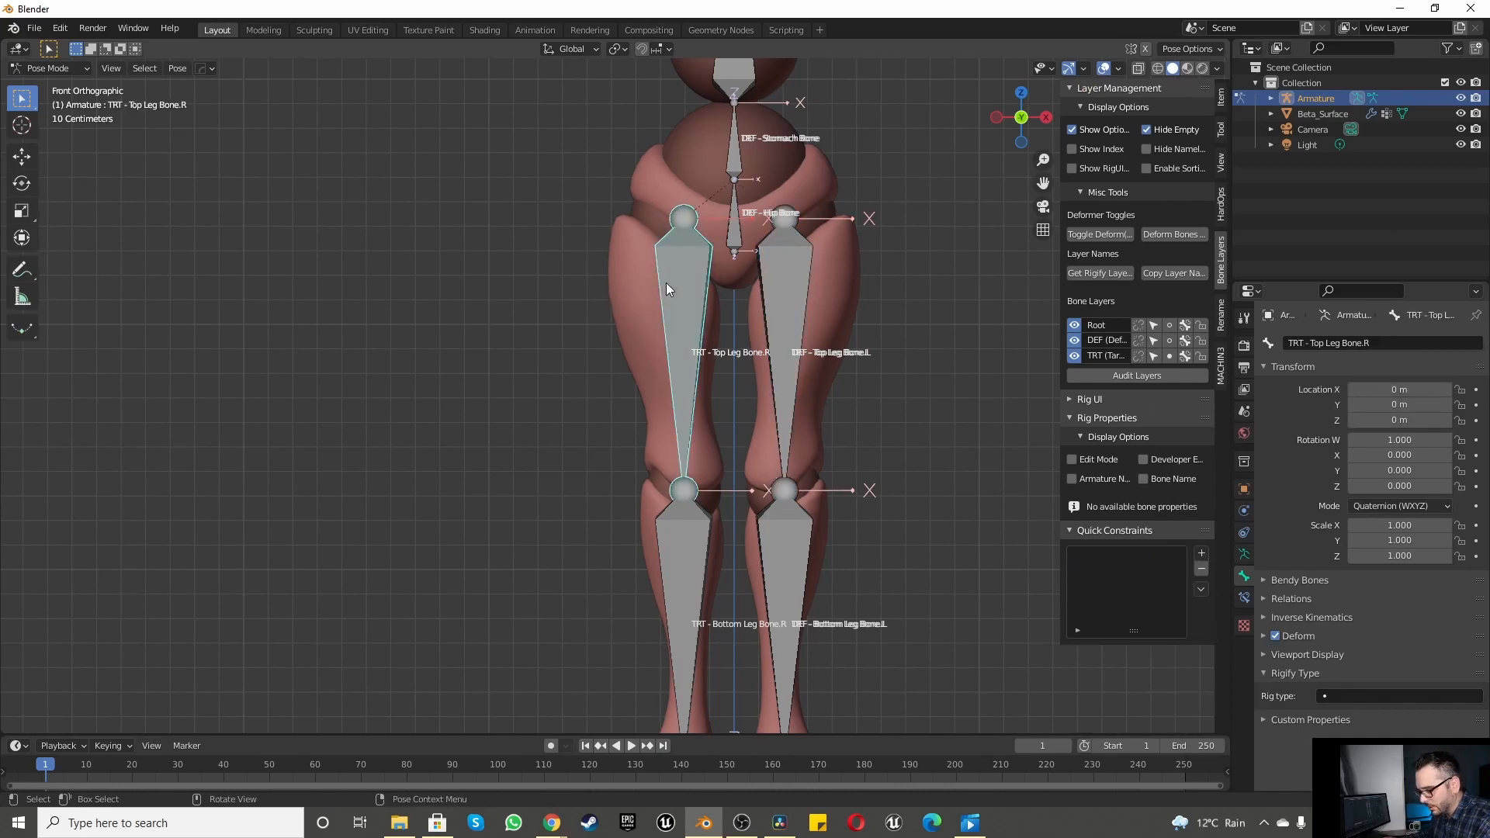
Step: Try moving TRT - Top Leg Bone.R, cancel the move and deselect the bone
{"action": "key", "text": "g"}
{"action": "key", "text": "Escape"}
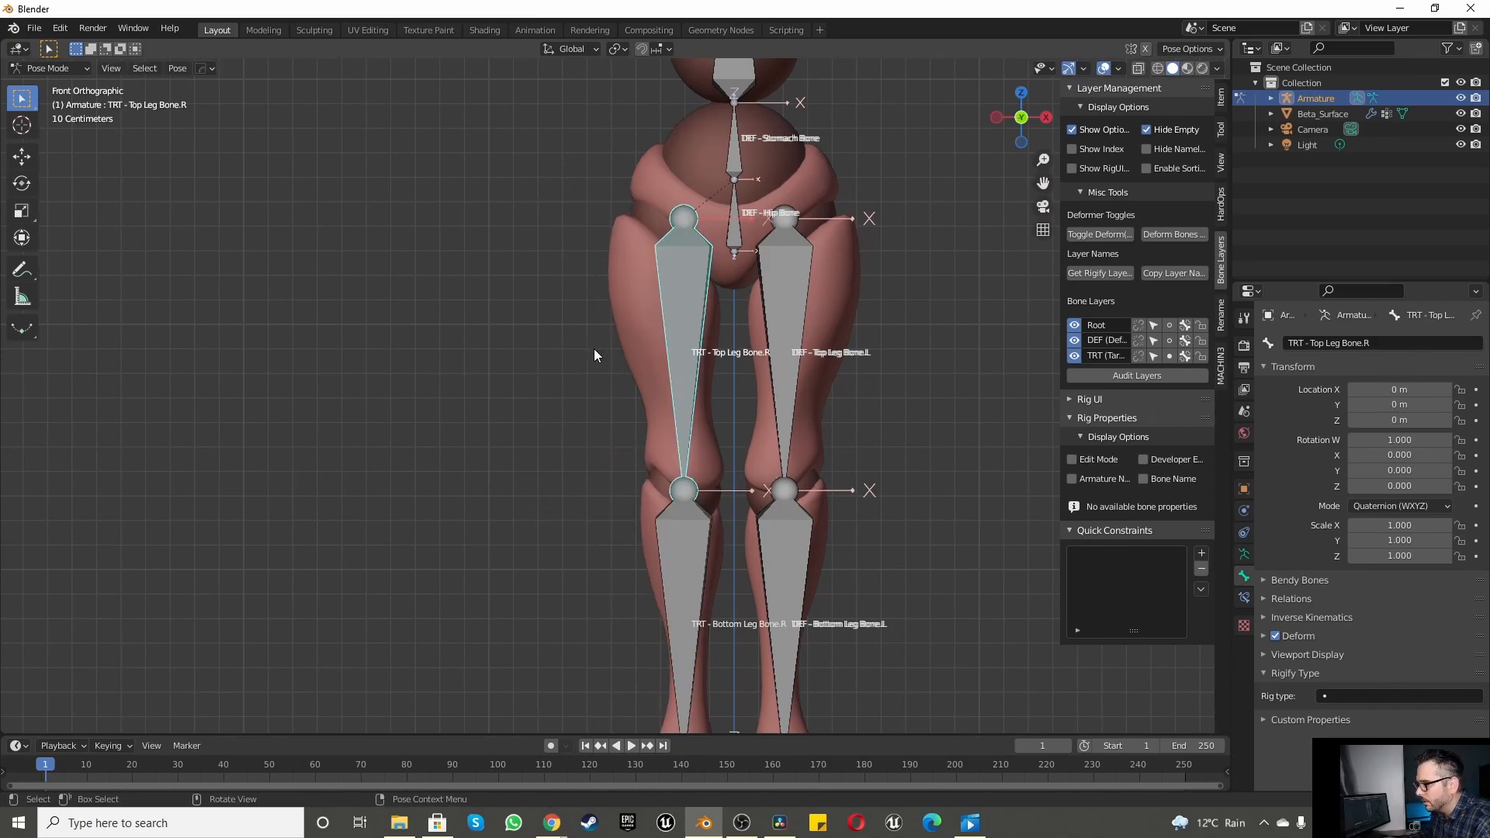
{"action": "left_click", "coordinate": [568, 359]}
Step: Test-rotate TRT - Arm Bone.R and TRT - Forearm Bone.R, cancelling each rotation
{"action": "middle_click_drag", "start_coordinate": [570, 338], "coordinate": [661, 339]}
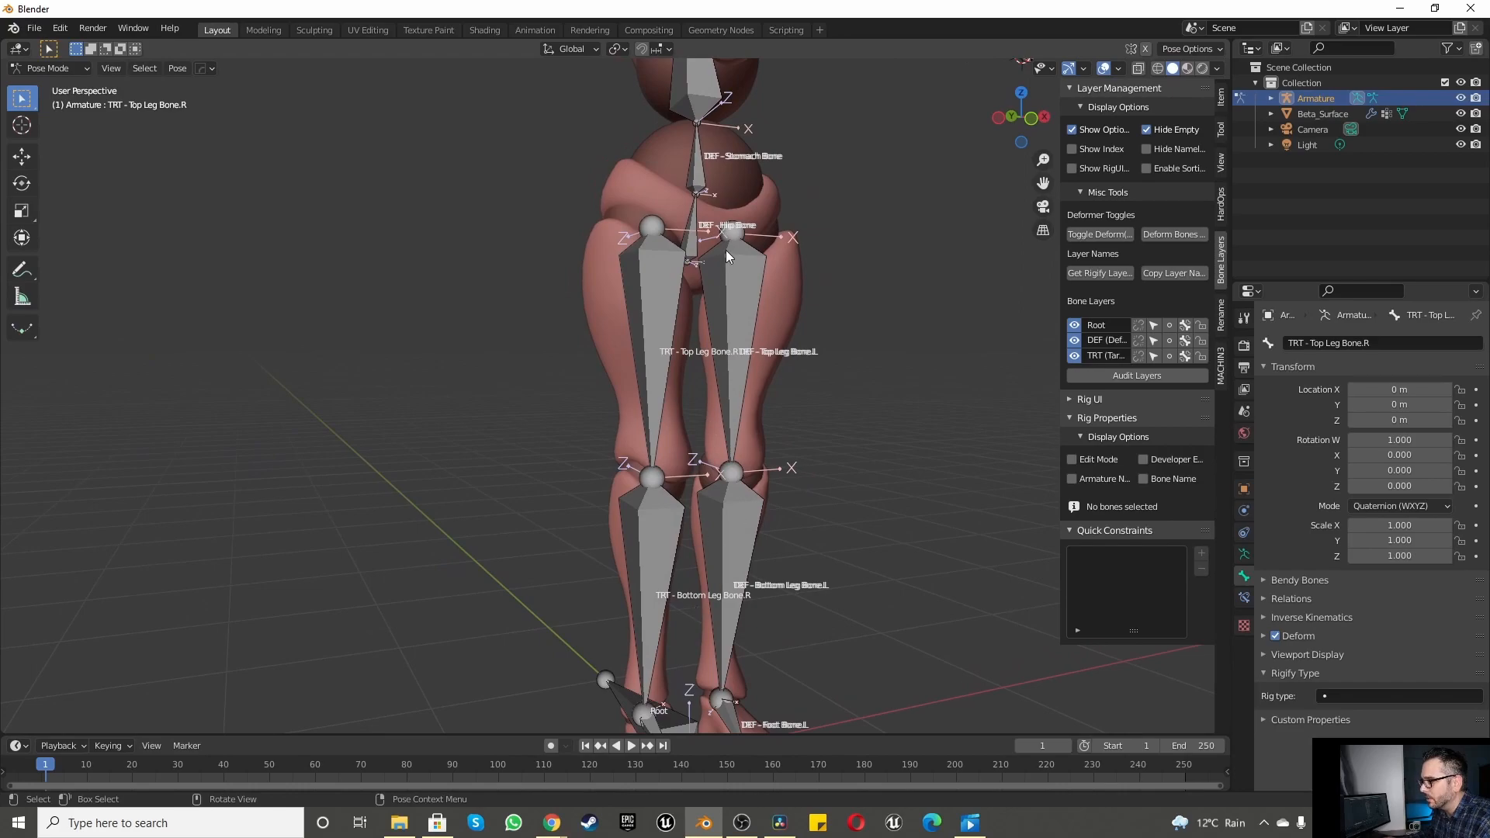
{"action": "scroll", "coordinate": [725, 250], "scroll_direction": "down", "scroll_amount": 5}
{"action": "scroll", "coordinate": [669, 226], "scroll_direction": "up", "scroll_amount": 6}
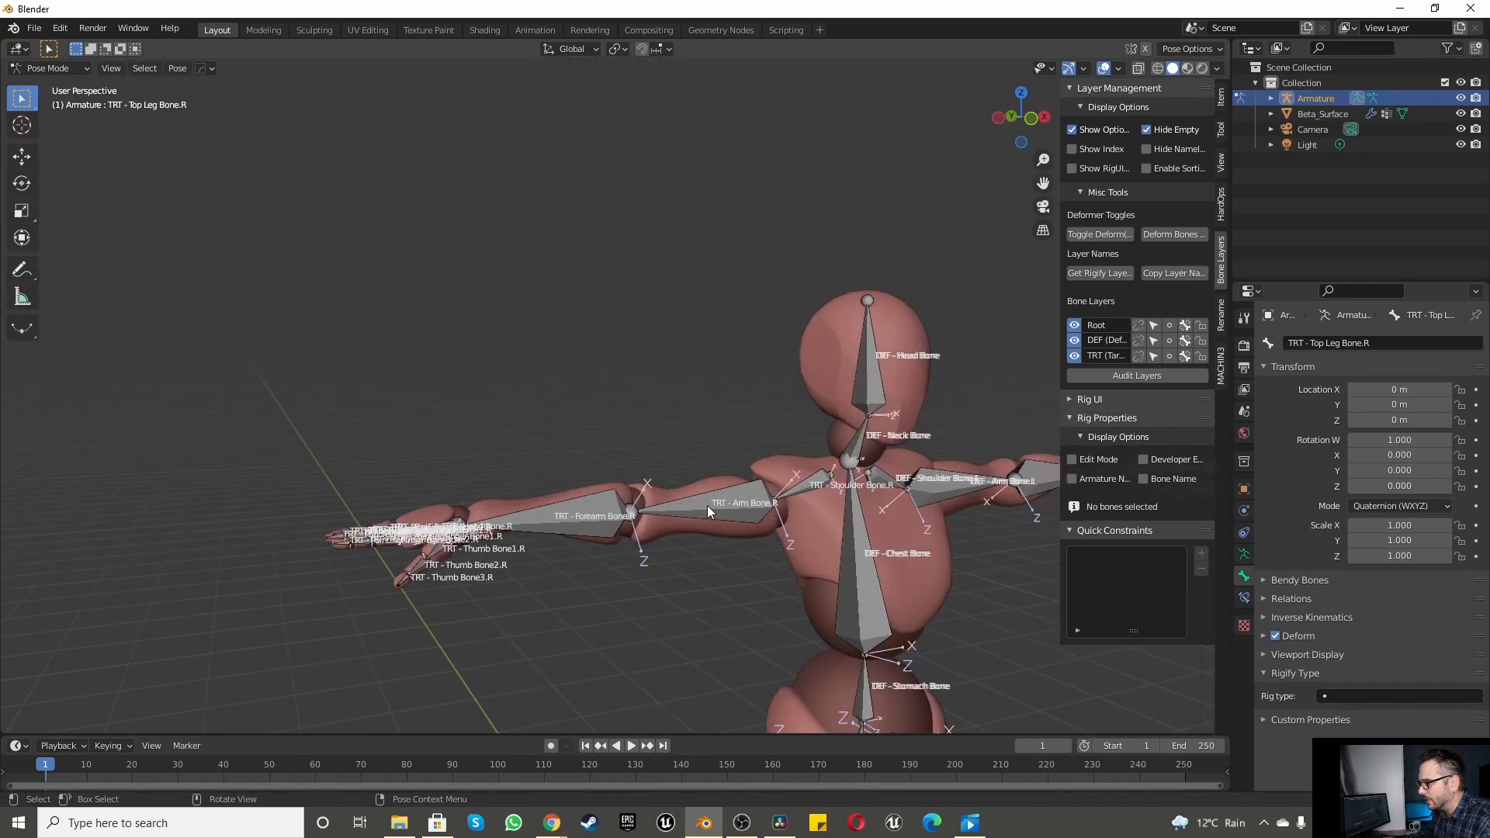
{"action": "left_click", "coordinate": [706, 506]}
{"action": "key", "text": "r"}
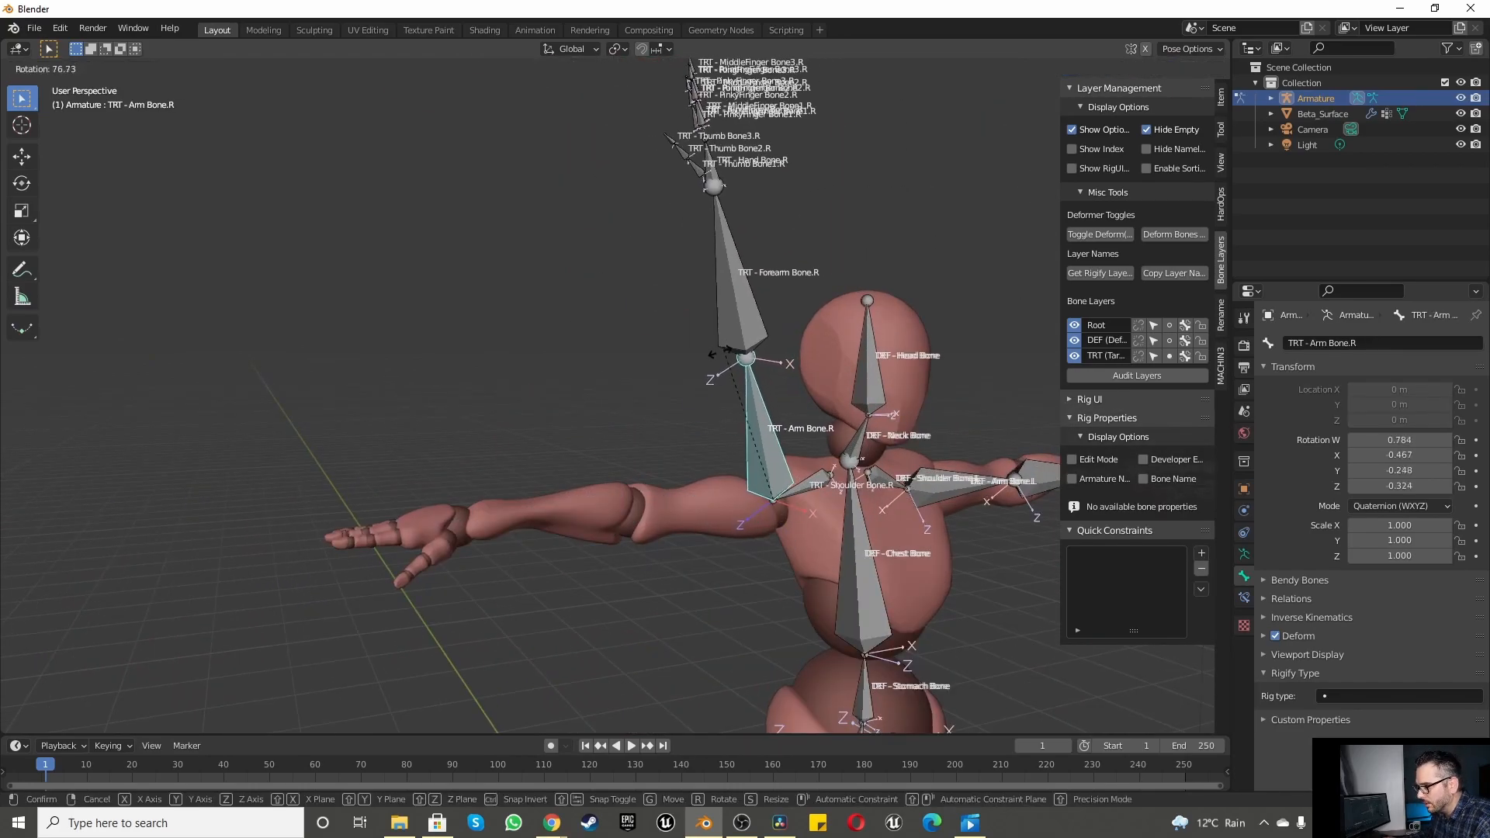
{"action": "key", "text": "Escape"}
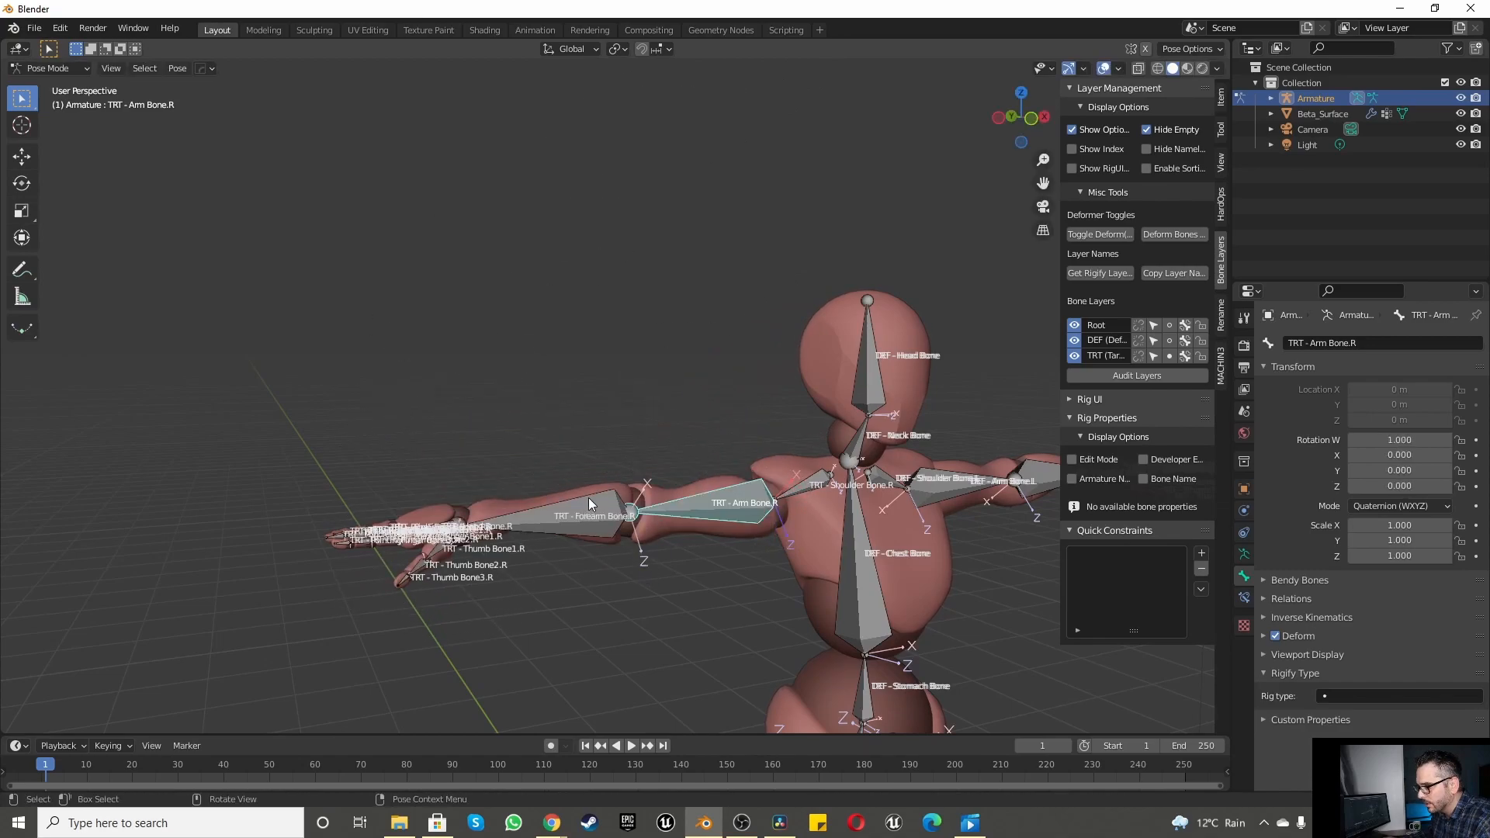
{"action": "scroll", "coordinate": [635, 538], "scroll_direction": "up", "scroll_amount": 3}
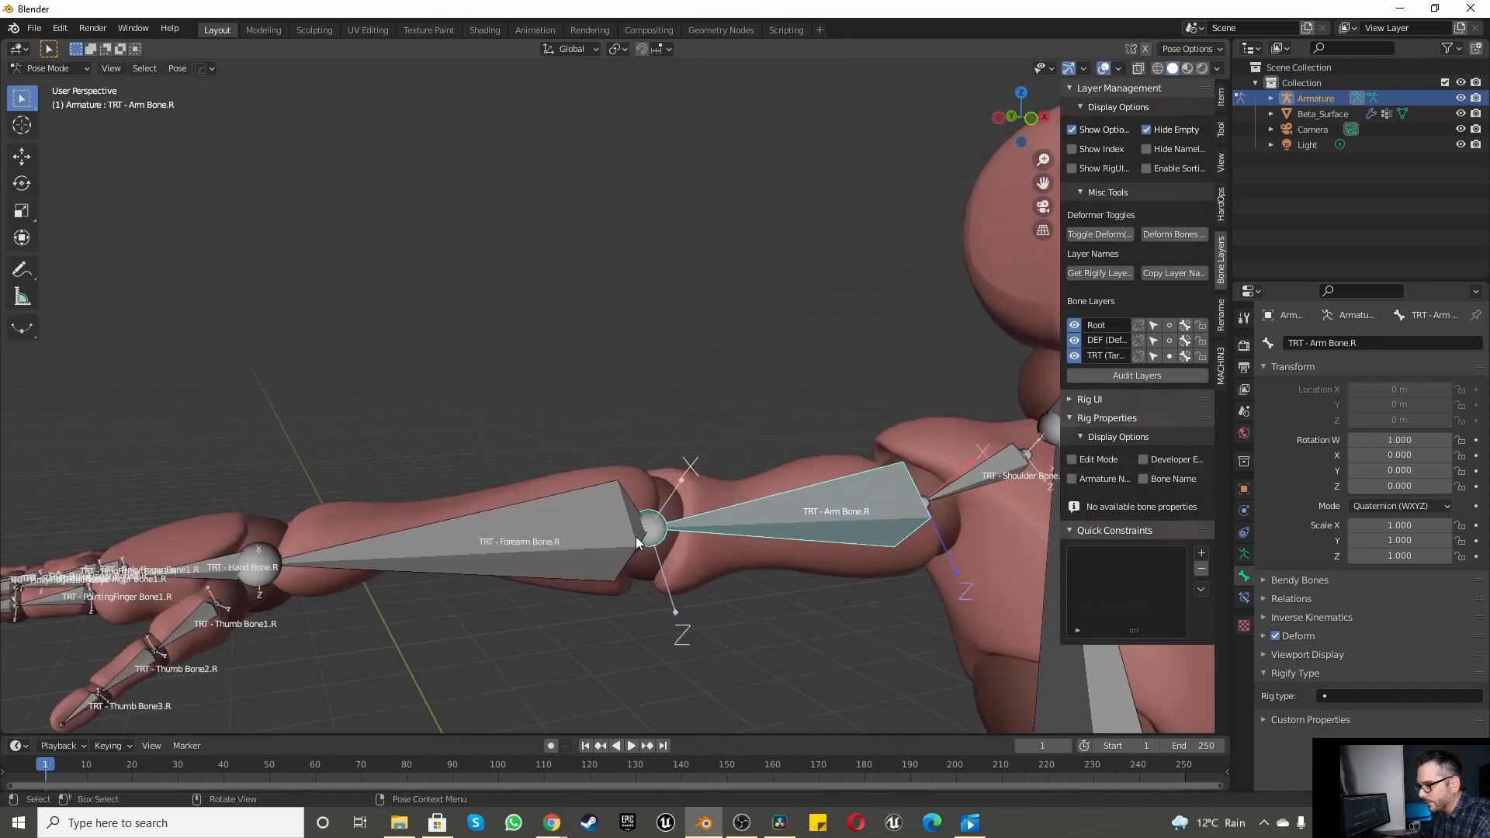
{"action": "left_click", "coordinate": [582, 537]}
{"action": "key", "text": "r"}
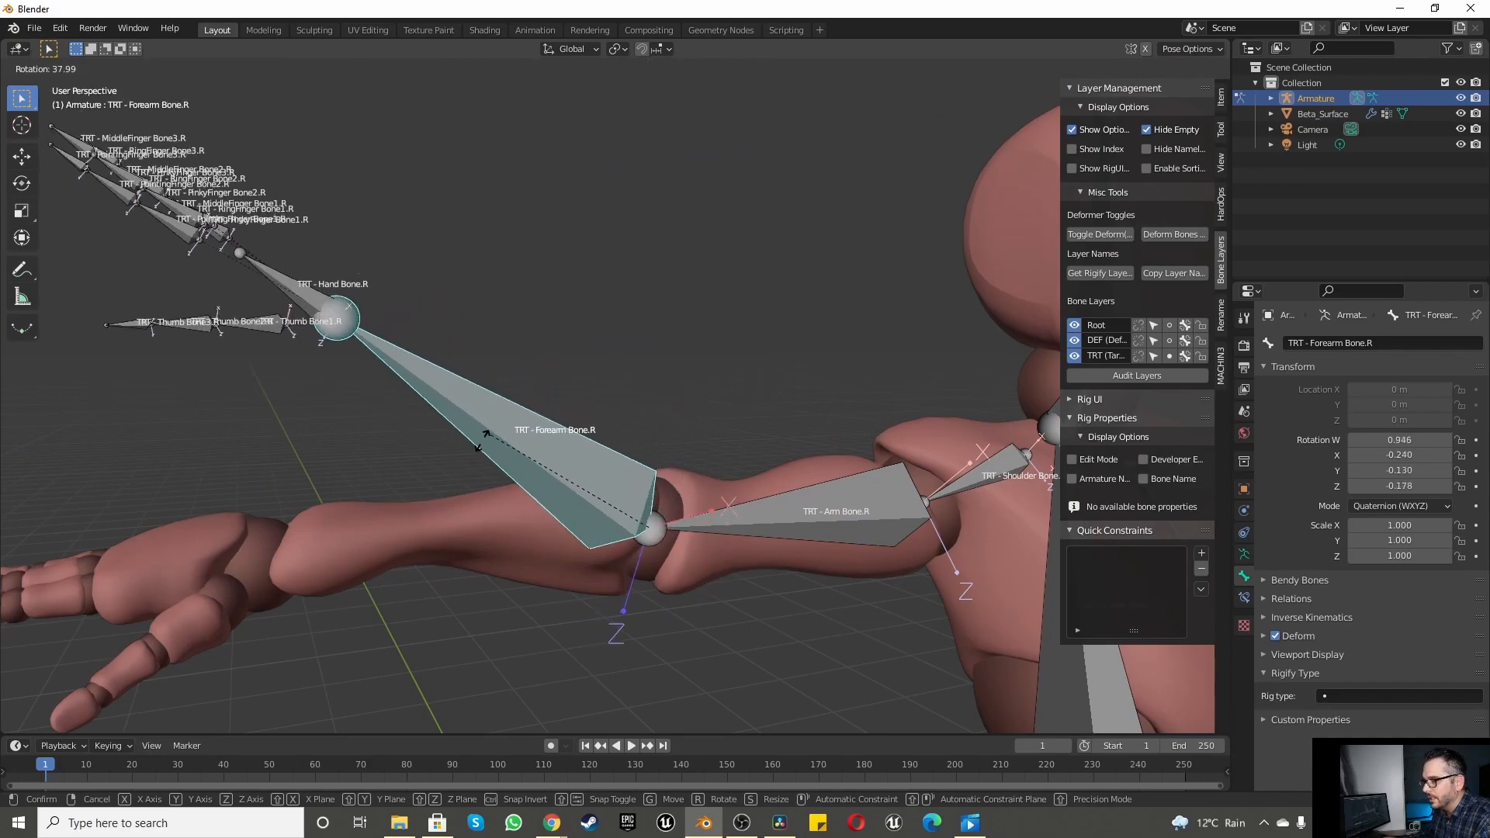
{"action": "key", "text": "Escape"}
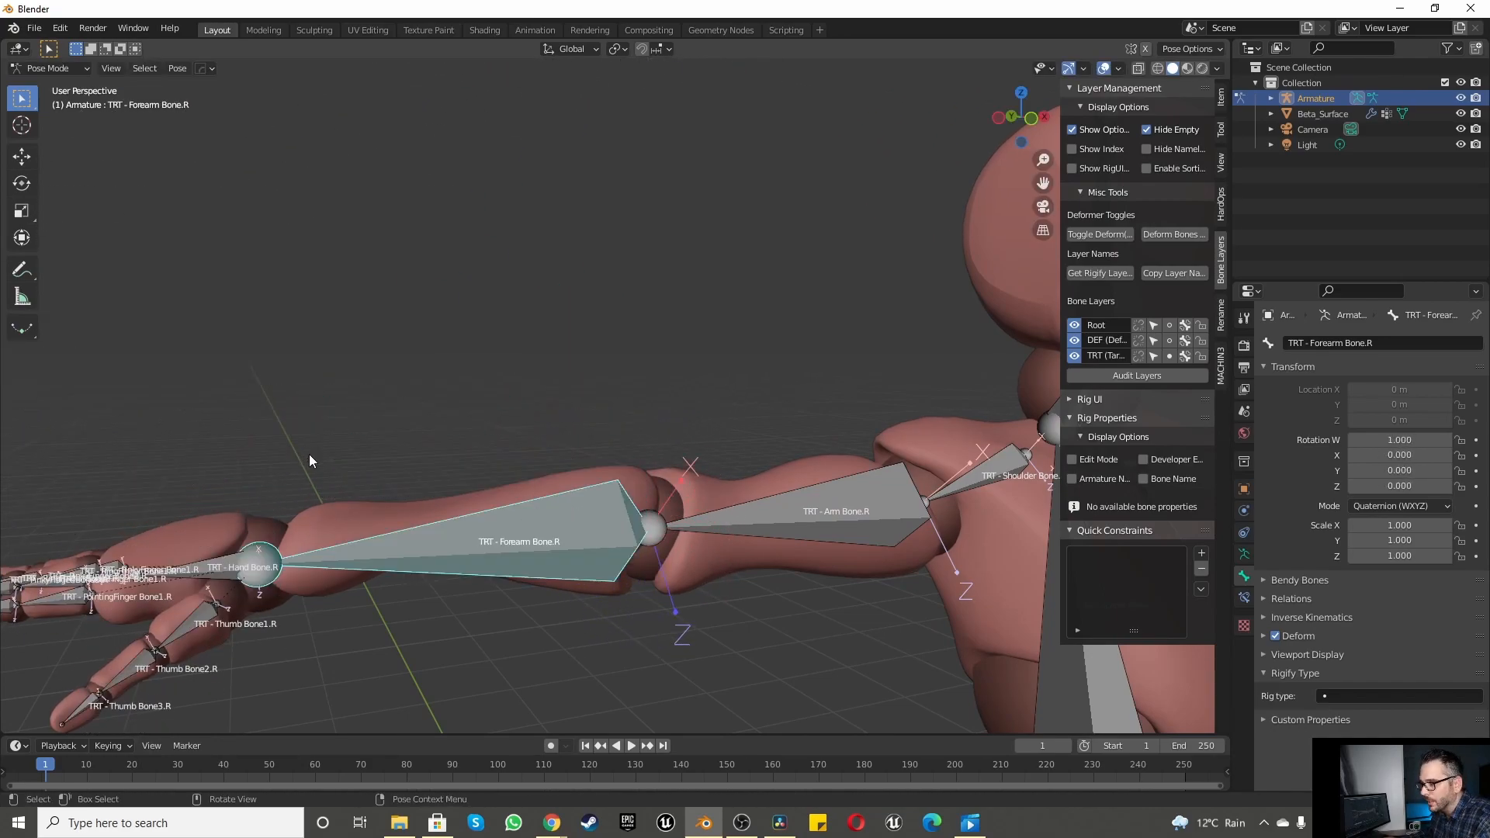
Step: Examine and compare the arm bones and their name labels on the .R and .L sides
{"action": "scroll", "coordinate": [398, 422], "scroll_direction": "down", "scroll_amount": 5}
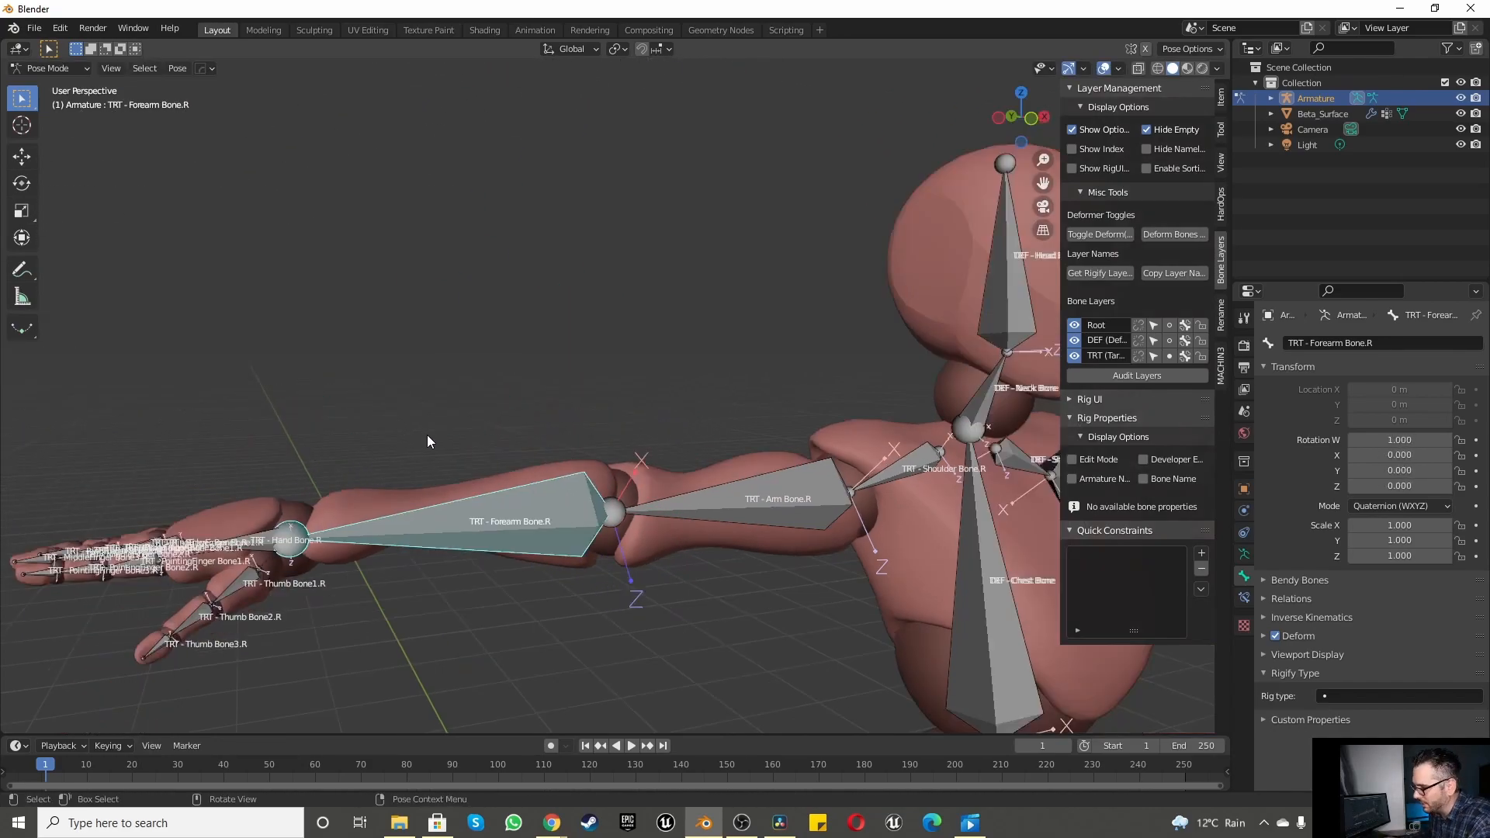
{"action": "scroll", "coordinate": [494, 451], "scroll_direction": "up", "scroll_amount": 5}
{"action": "scroll", "coordinate": [513, 493], "scroll_direction": "down", "scroll_amount": 5}
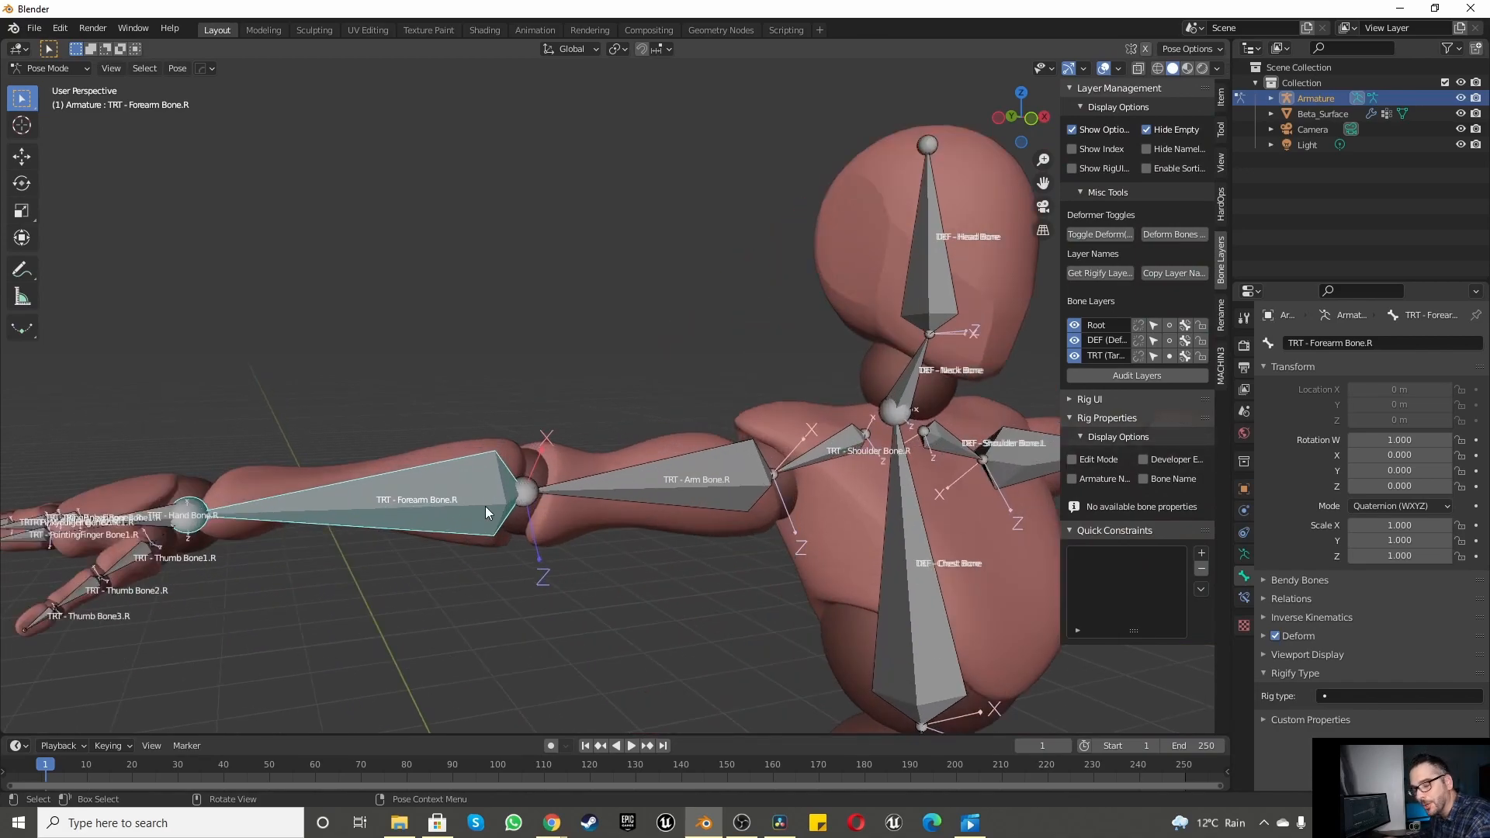
{"action": "scroll", "coordinate": [345, 439], "scroll_direction": "up", "scroll_amount": 5}
{"action": "scroll", "coordinate": [345, 439], "scroll_direction": "down", "scroll_amount": 5}
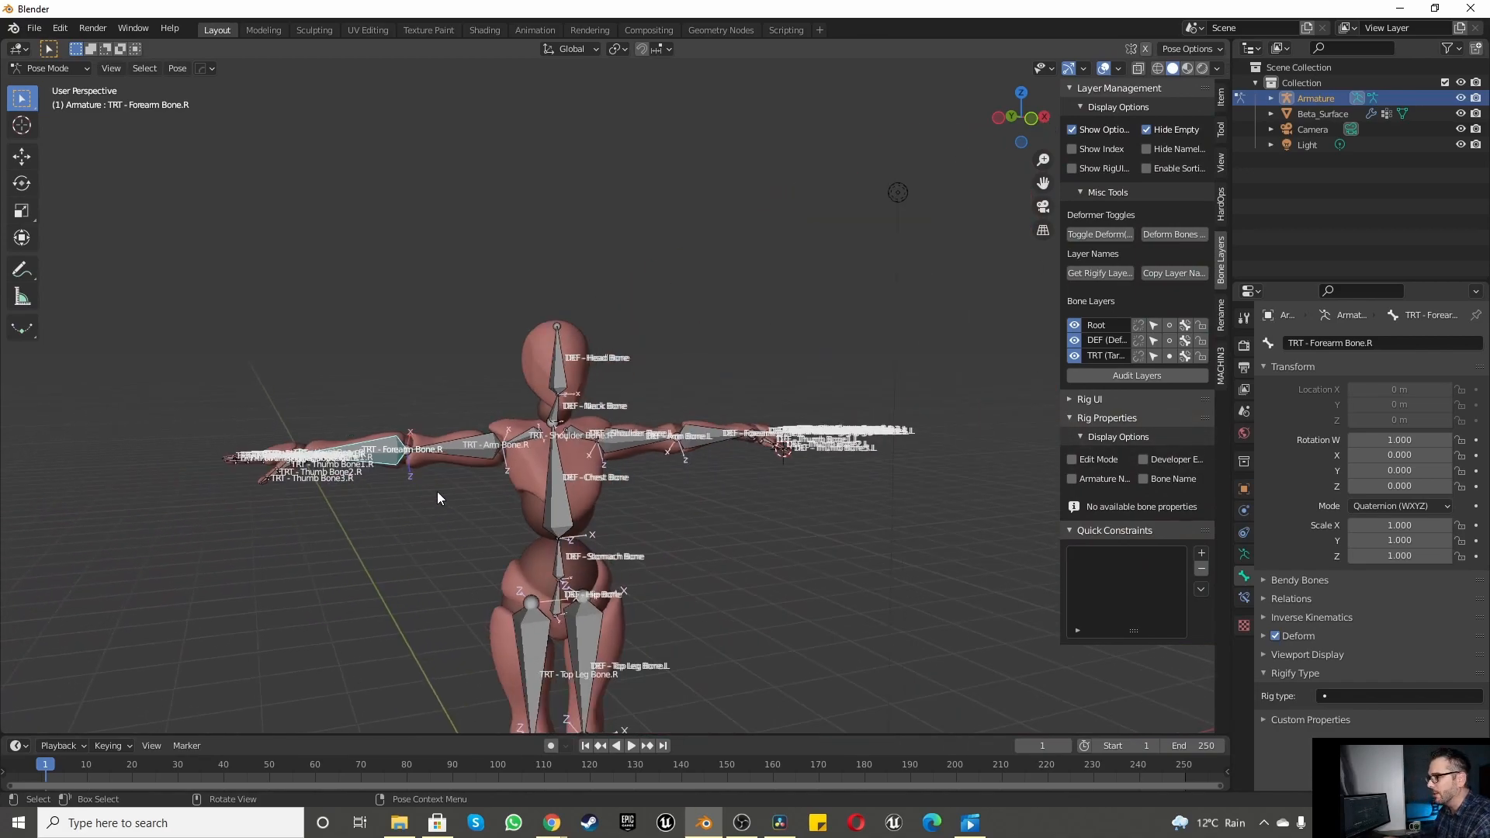
{"action": "scroll", "coordinate": [783, 483], "scroll_direction": "up", "scroll_amount": 5}
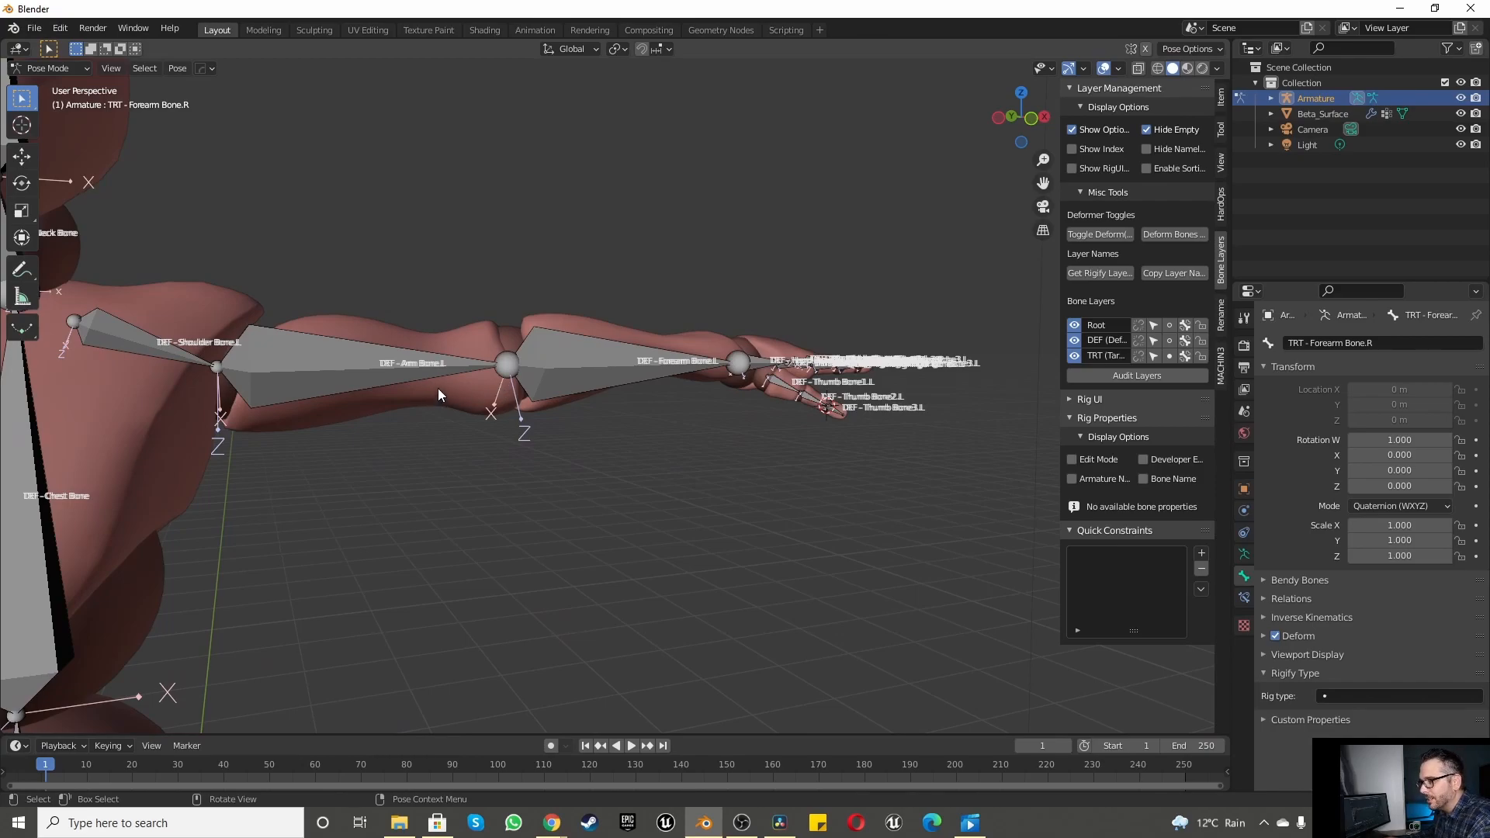
{"action": "scroll", "coordinate": [328, 385], "scroll_direction": "down", "scroll_amount": 5}
{"action": "scroll", "coordinate": [121, 369], "scroll_direction": "up", "scroll_amount": 5}
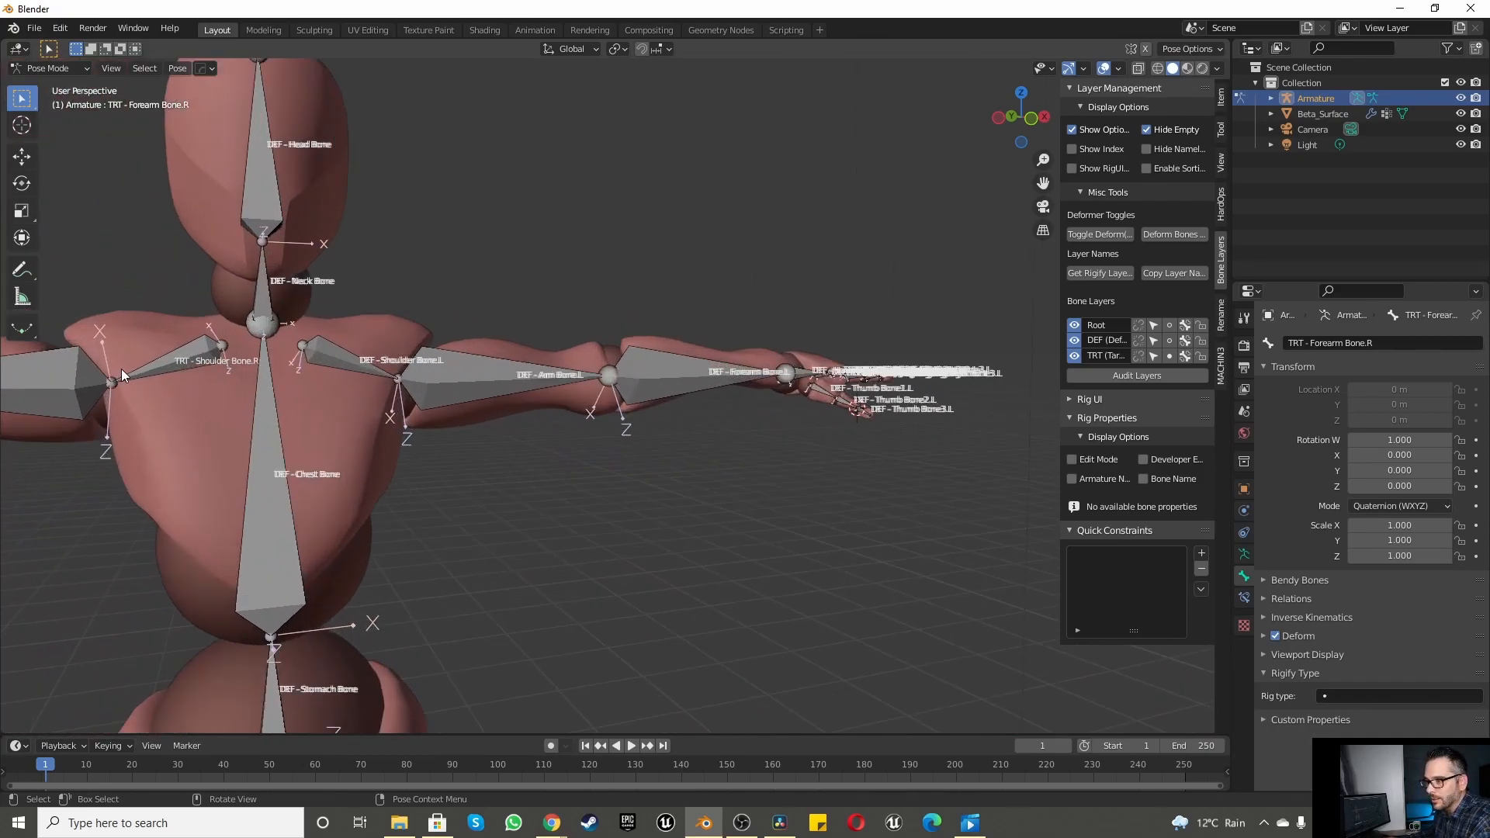
Step: Add a Copy Transforms constraint to DEF - Shoulder Bone.L, targeting TRT - Shoulder Bone.L
{"action": "scroll", "coordinate": [413, 371], "scroll_direction": "down", "scroll_amount": 5}
{"action": "scroll", "coordinate": [458, 366], "scroll_direction": "up", "scroll_amount": 6}
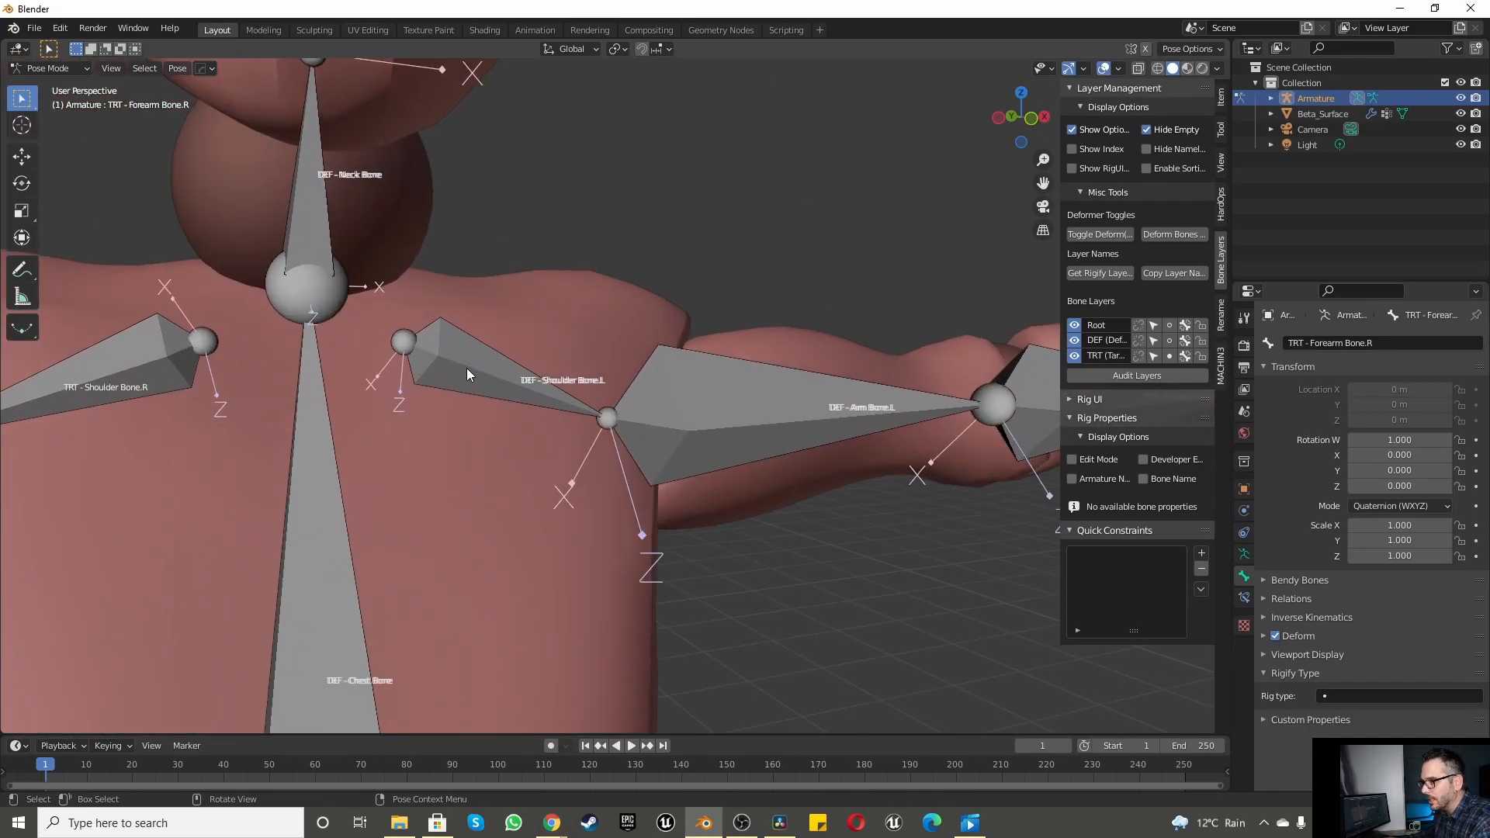
{"action": "left_click", "coordinate": [468, 367]}
{"action": "left_click", "coordinate": [467, 368]}
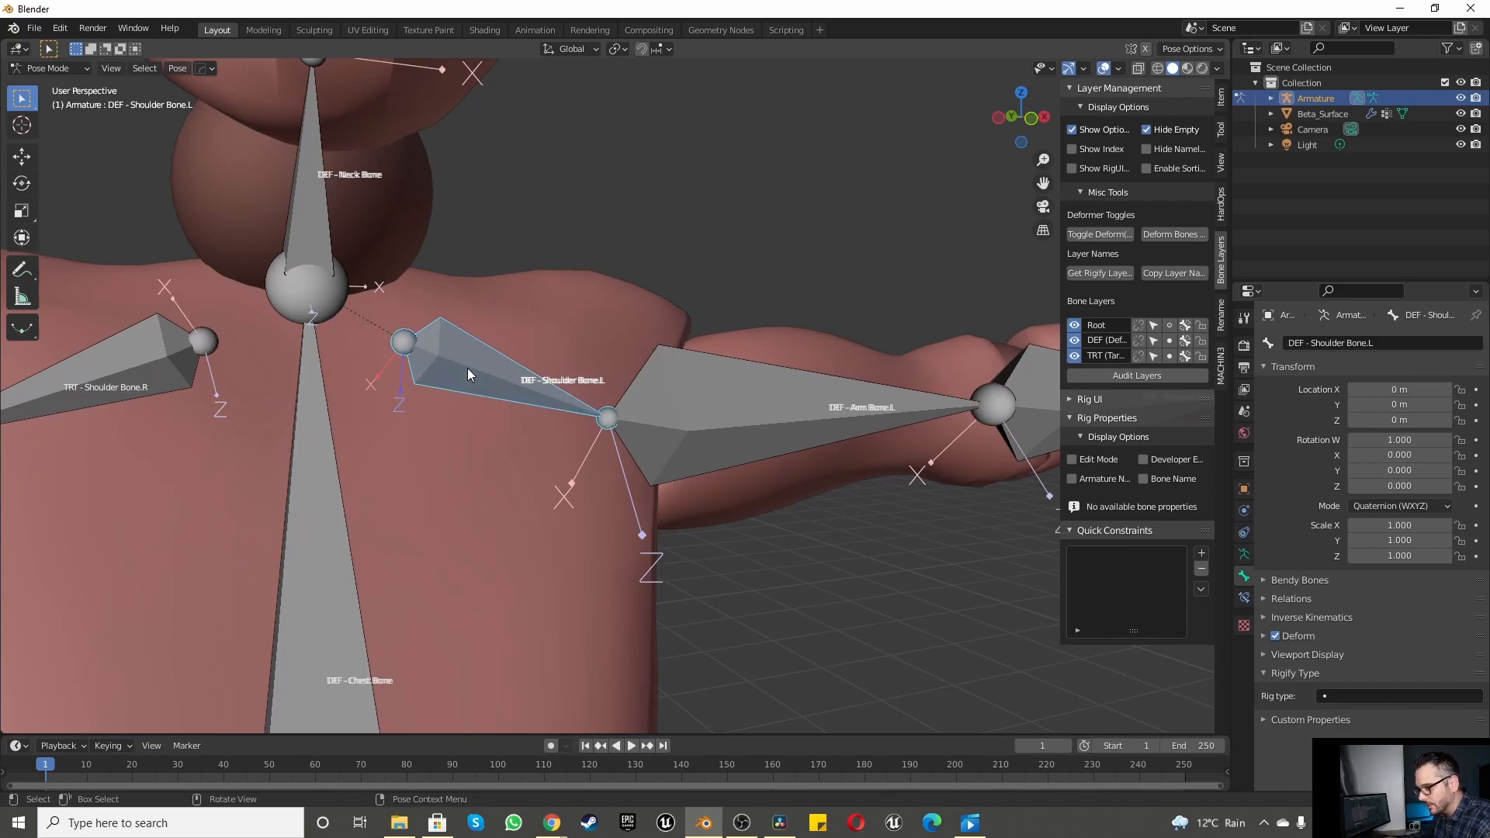
{"action": "key", "text": "ctrl+shift+c"}
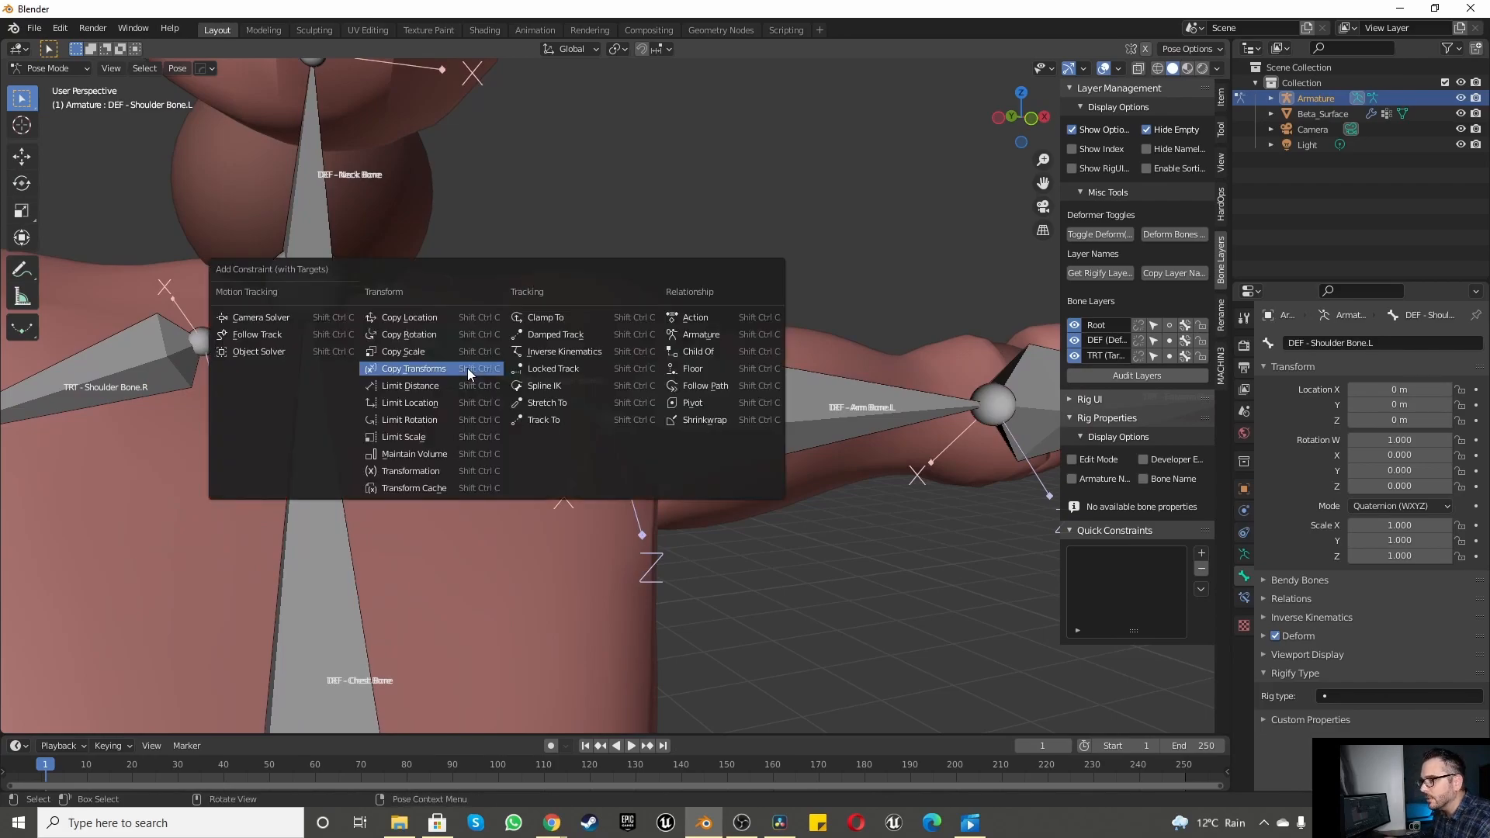
{"action": "left_click", "coordinate": [467, 368]}
Step: Constrain DEF - Arm Bone.L to the overlapping TRT - Arm Bone.L with Copy Transforms
{"action": "left_click", "coordinate": [790, 403]}
{"action": "key", "text": "ctrl+shift+c"}
{"action": "left_click", "coordinate": [790, 404]}
Step: Add a Copy Transforms constraint to DEF - Forearm Bone.L, targeting TRT - Forearm Bone.L
{"action": "scroll", "coordinate": [769, 407], "scroll_direction": "down", "scroll_amount": 3}
{"action": "scroll", "coordinate": [846, 396], "scroll_direction": "up", "scroll_amount": 6}
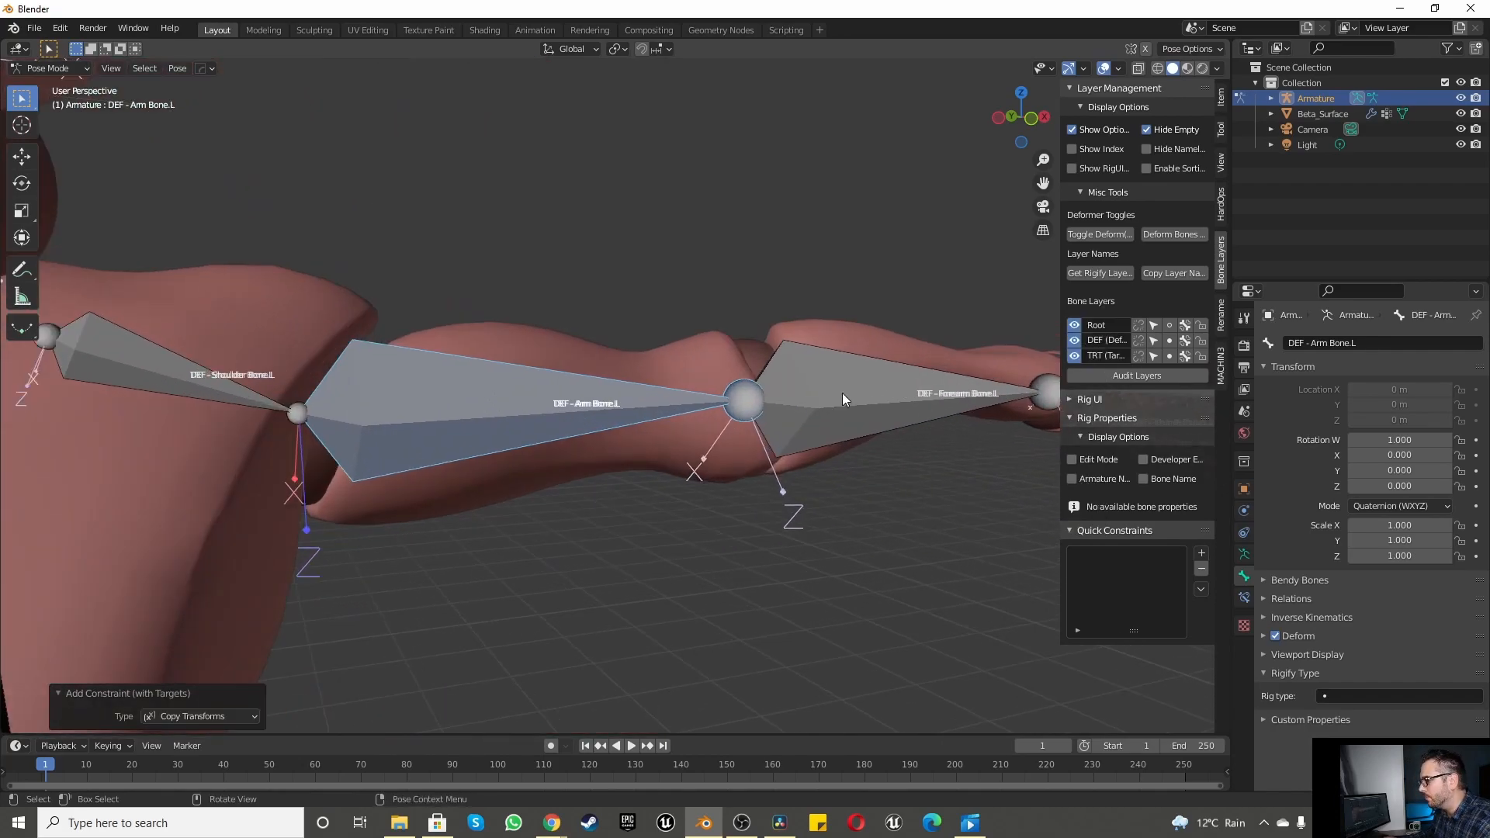
{"action": "left_click", "coordinate": [841, 389]}
{"action": "left_click", "coordinate": [841, 389], "text": "shift"}
{"action": "key", "text": "ctrl+shift+c"}
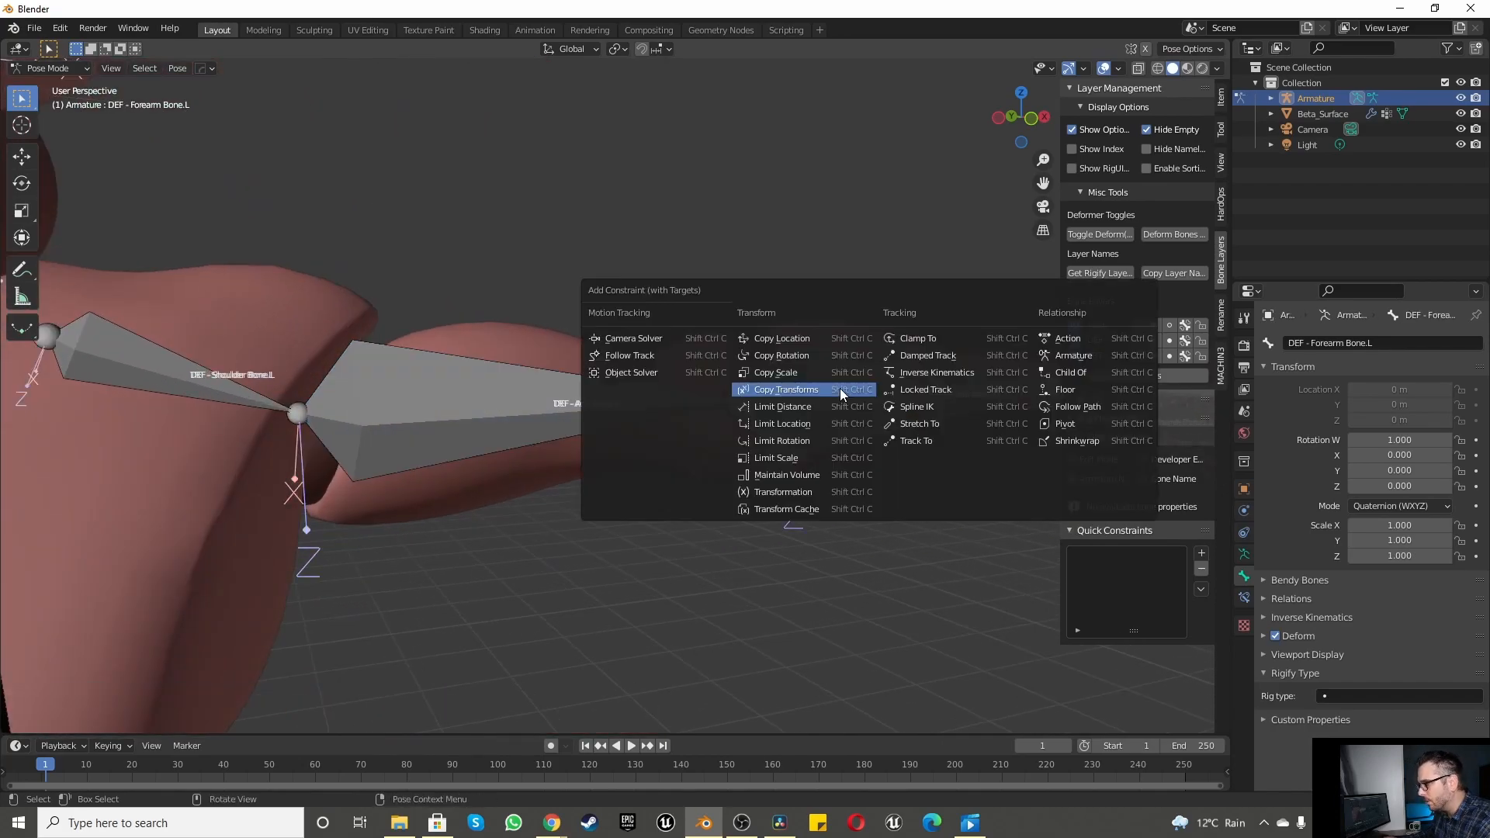
{"action": "left_click", "coordinate": [795, 390]}
Step: Constrain DEF - Hand Bone.L to the overlapping TRT - Hand Bone.L with Copy Transforms
{"action": "scroll", "coordinate": [565, 435], "scroll_direction": "down", "scroll_amount": 3}
{"action": "scroll", "coordinate": [823, 410], "scroll_direction": "up", "scroll_amount": 6}
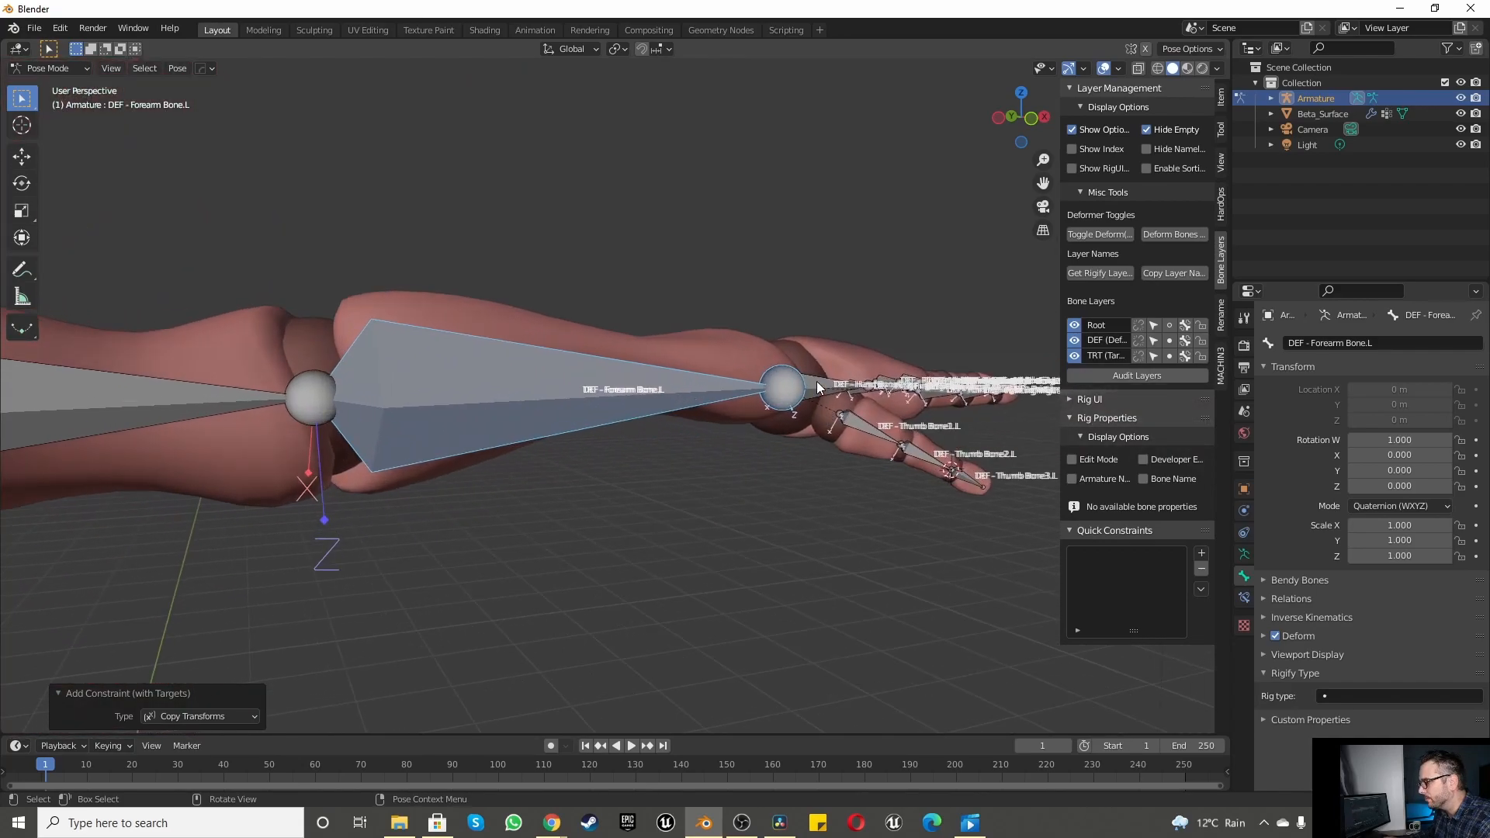
{"action": "left_click", "coordinate": [816, 380]}
{"action": "key", "text": "ctrl+shift+c"}
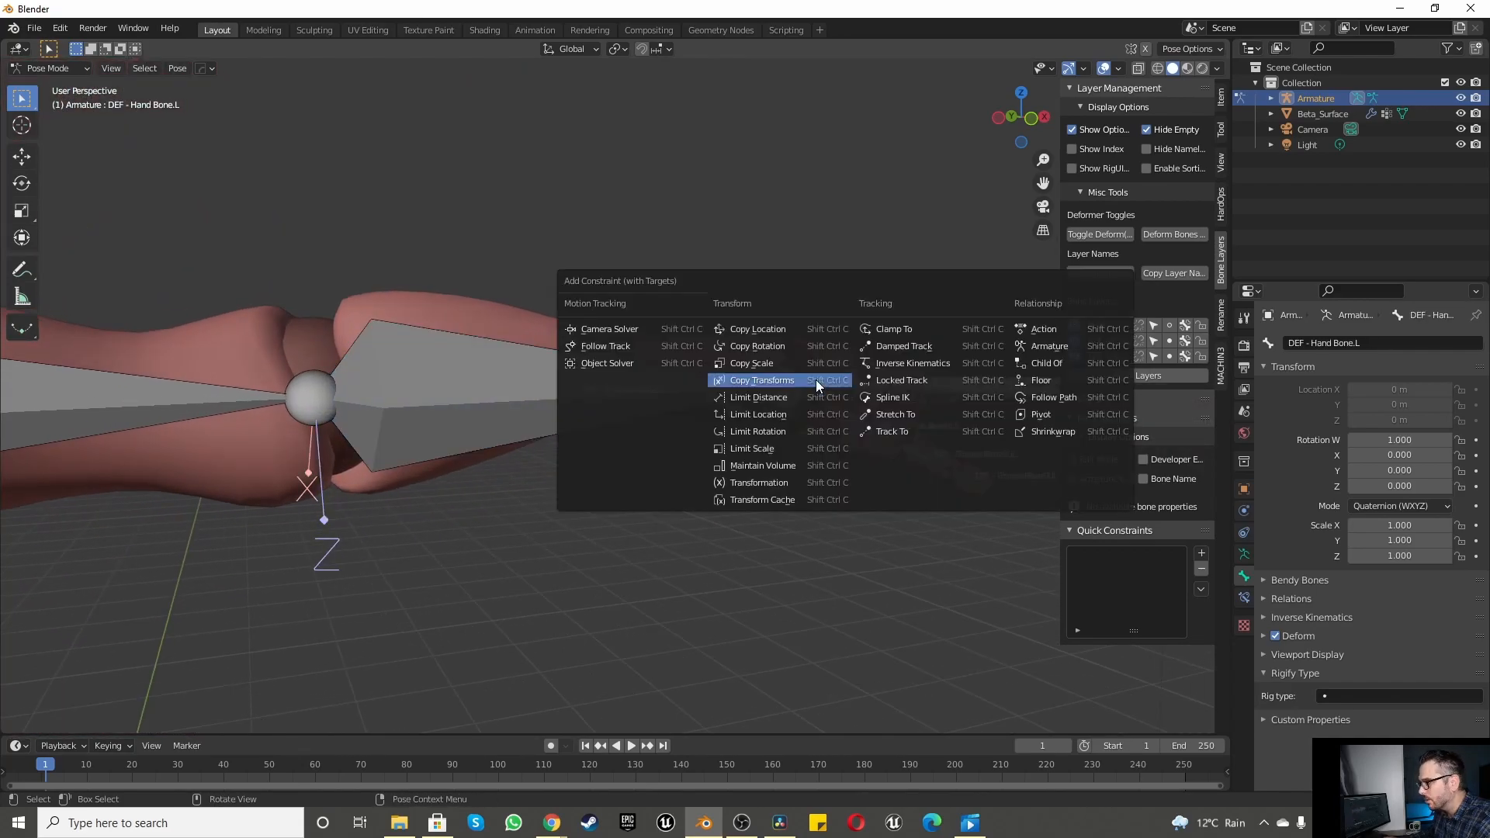
{"action": "left_click", "coordinate": [817, 380]}
Step: In top view, add a Copy Transforms constraint to DEF - Thumb Bone1.L, targeting TRT - Thumb Bone1.L
{"action": "scroll", "coordinate": [736, 397], "scroll_direction": "down", "scroll_amount": 2}
{"action": "scroll", "coordinate": [798, 396], "scroll_direction": "up", "scroll_amount": 2}
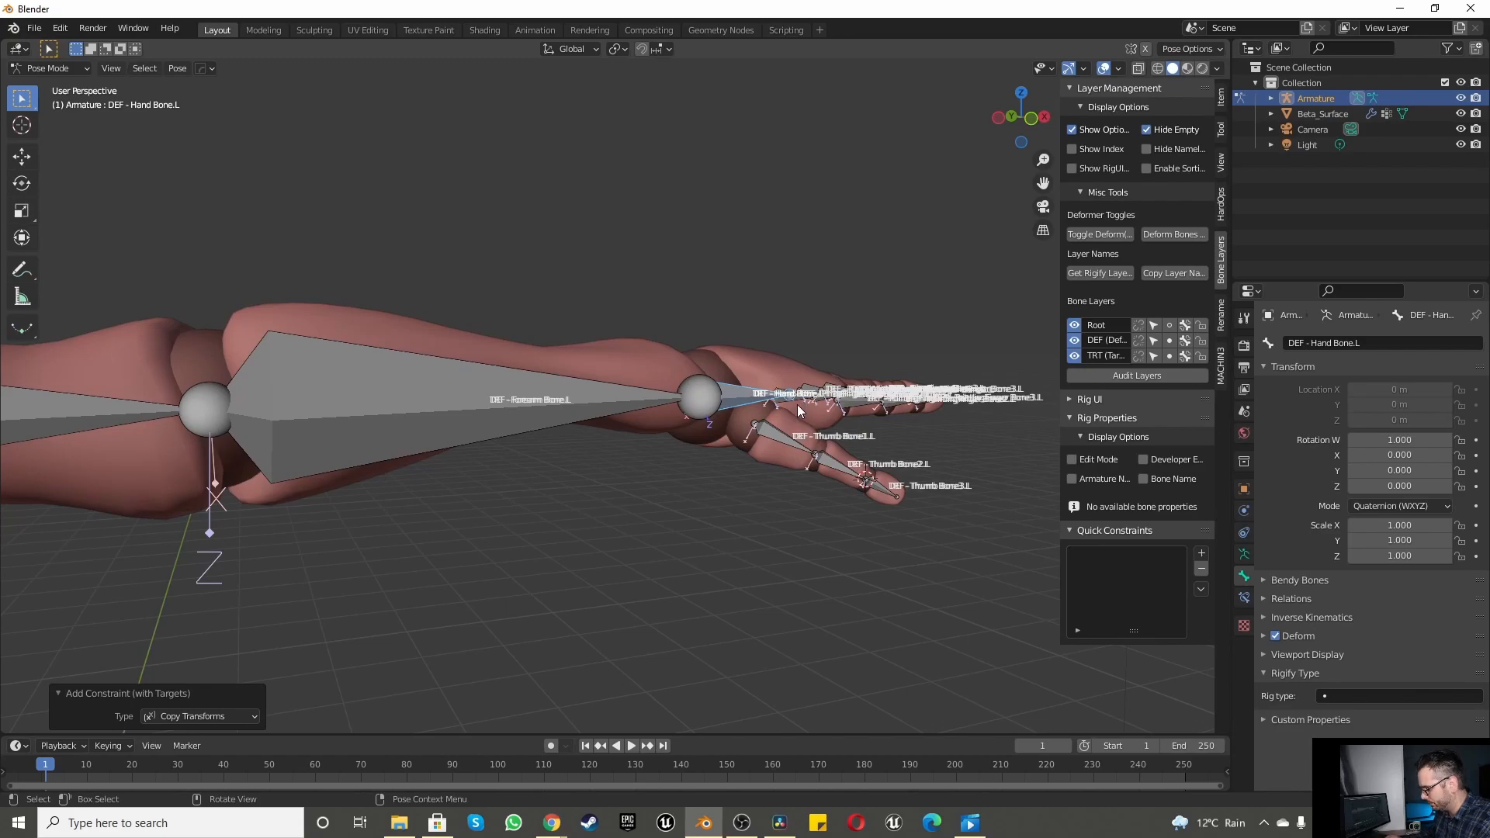
{"action": "key", "text": "KP_7"}
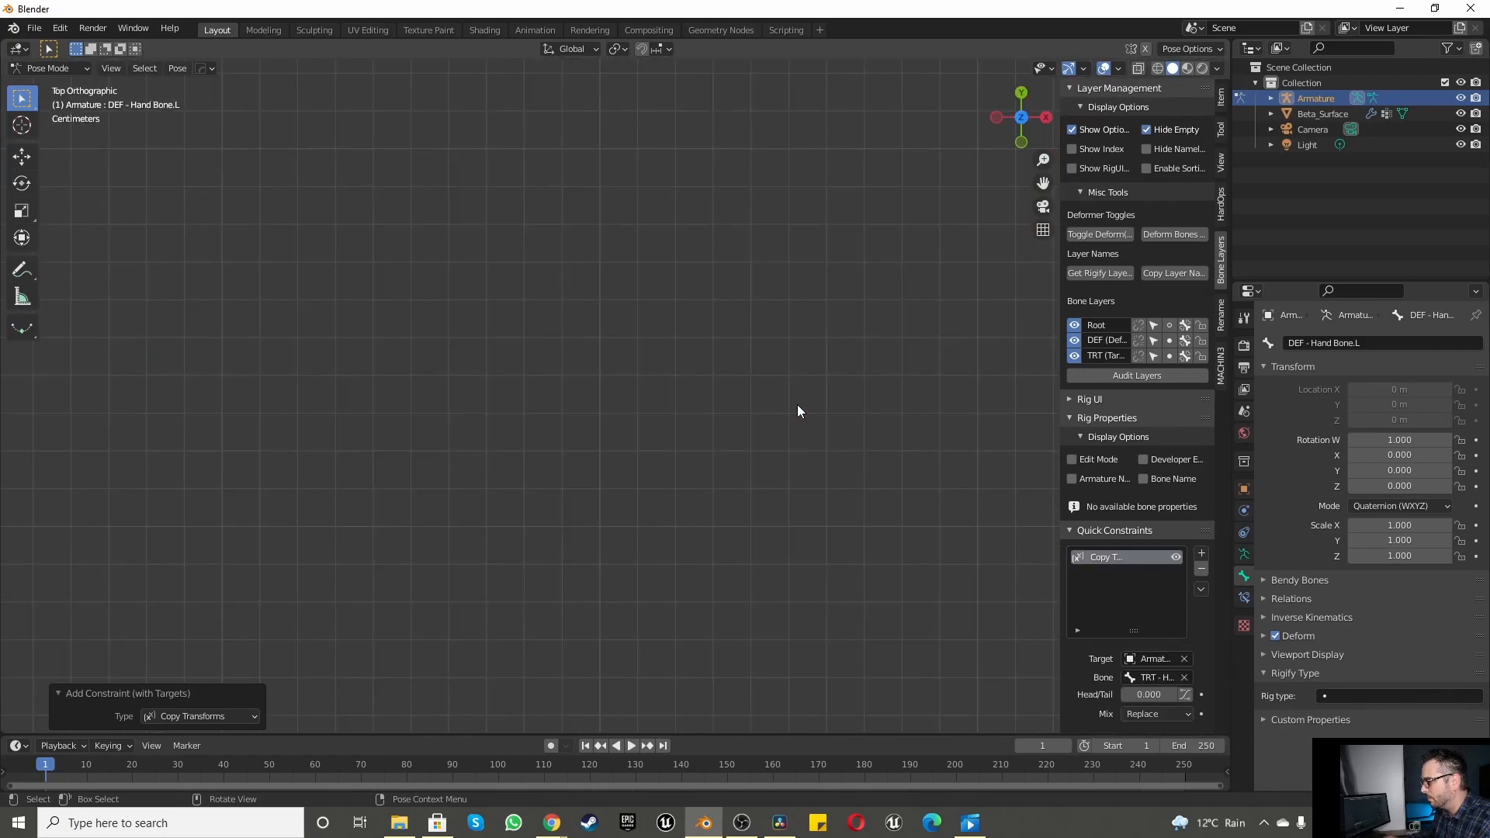
{"action": "scroll", "coordinate": [719, 420], "scroll_direction": "down", "scroll_amount": 5}
{"action": "scroll", "coordinate": [661, 413], "scroll_direction": "up", "scroll_amount": 5}
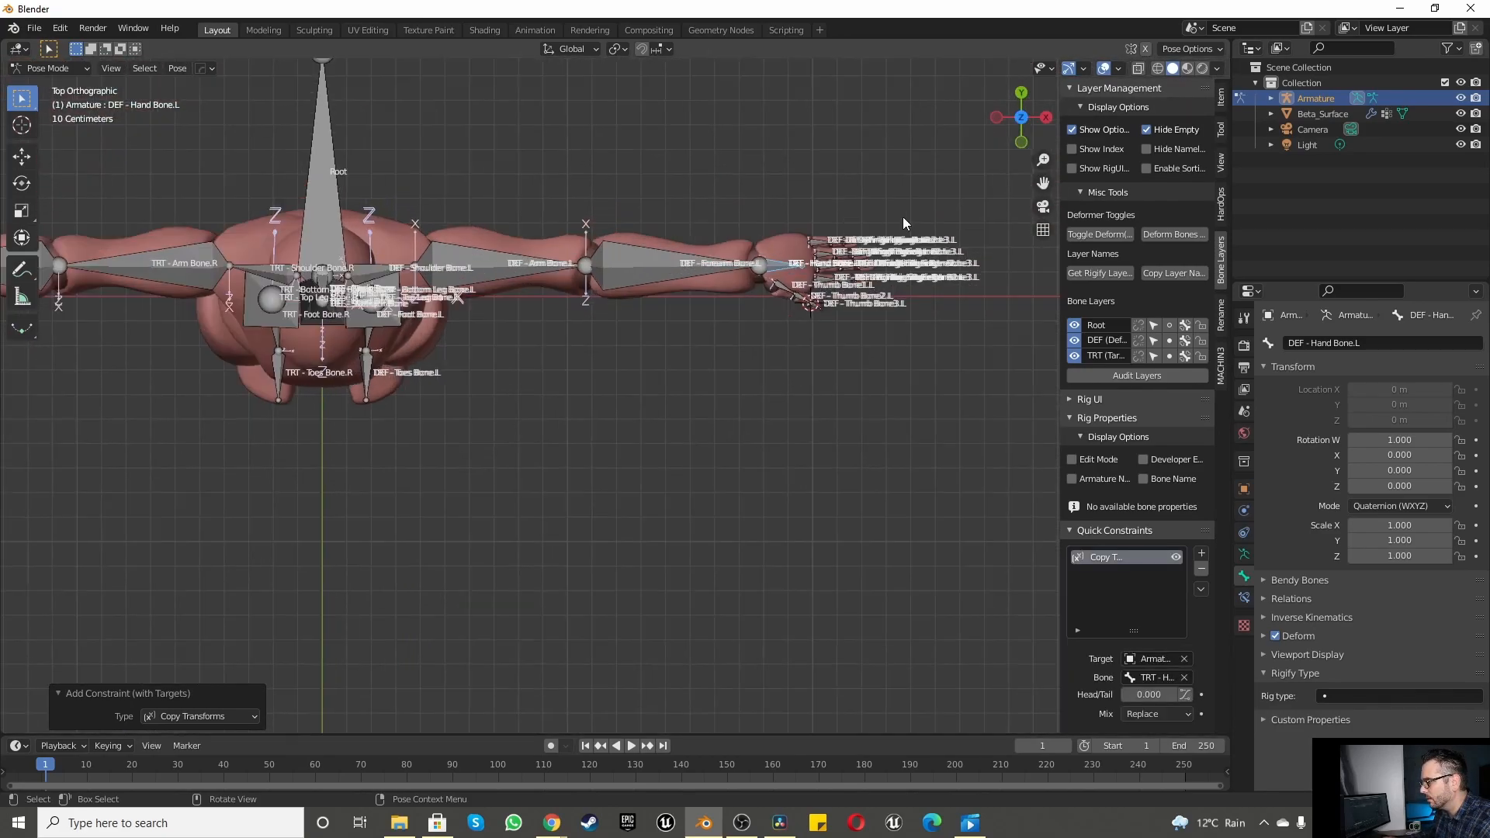
{"action": "scroll", "coordinate": [466, 457], "scroll_direction": "up", "scroll_amount": 5}
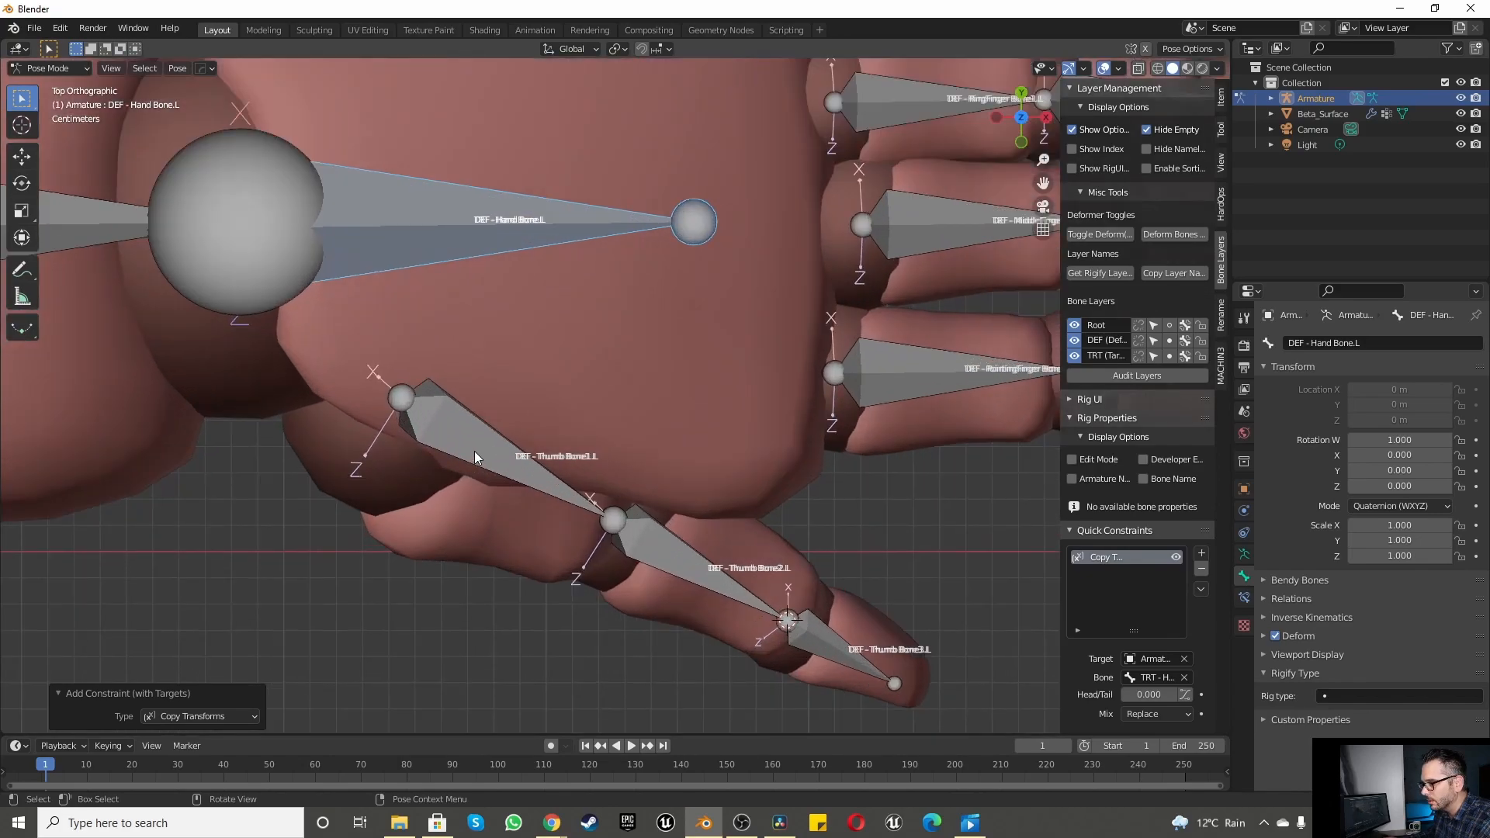
{"action": "left_click", "coordinate": [475, 454]}
{"action": "key", "text": "shift+ctrl+c"}
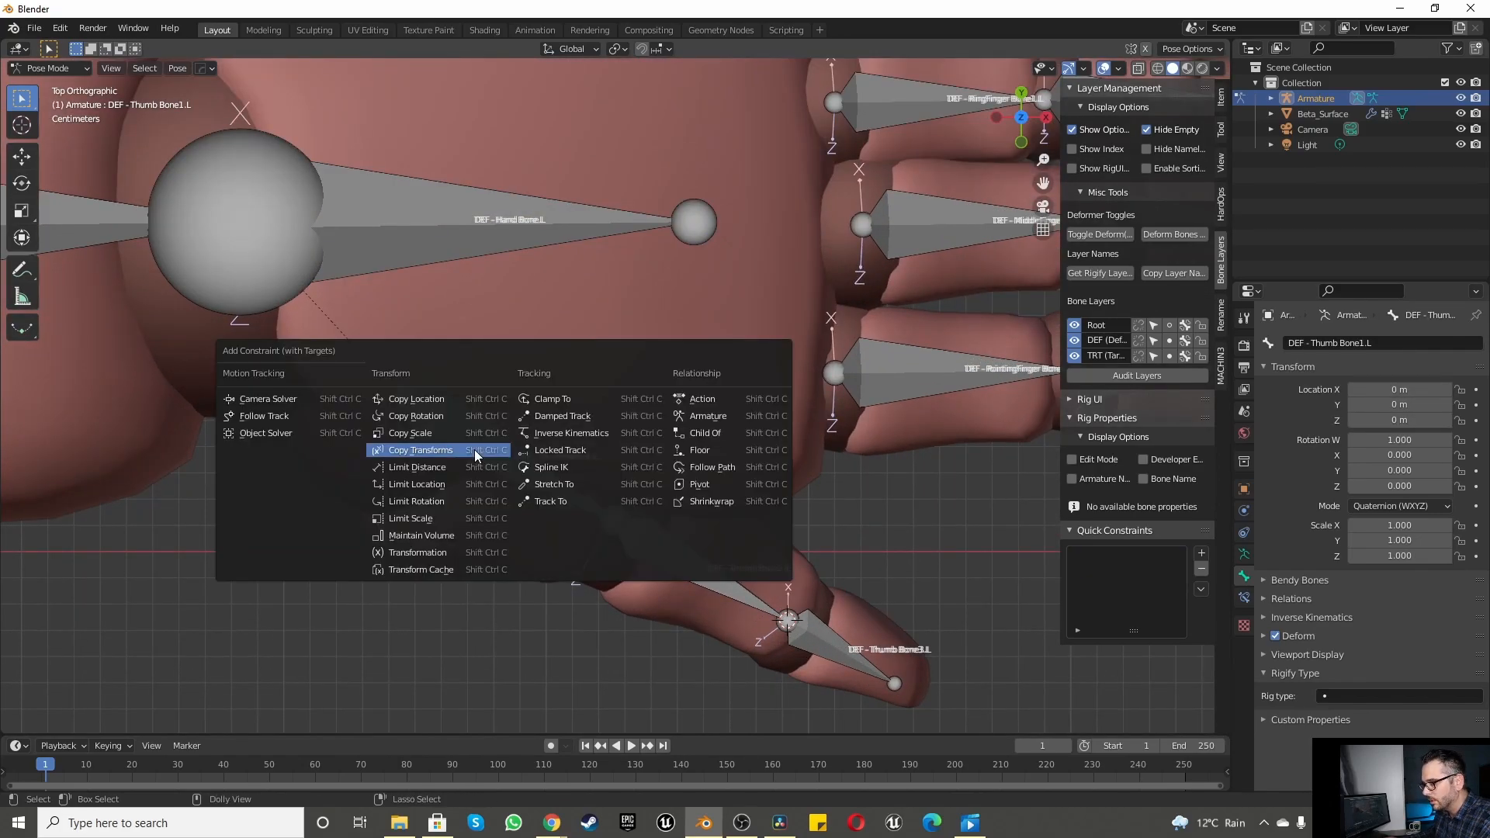
{"action": "left_click", "coordinate": [473, 449]}
Step: Constrain DEF - Thumb Bone2.L and DEF - Thumb Bone3.L to their matching TRT bones with Copy Transforms
{"action": "left_click", "coordinate": [650, 548]}
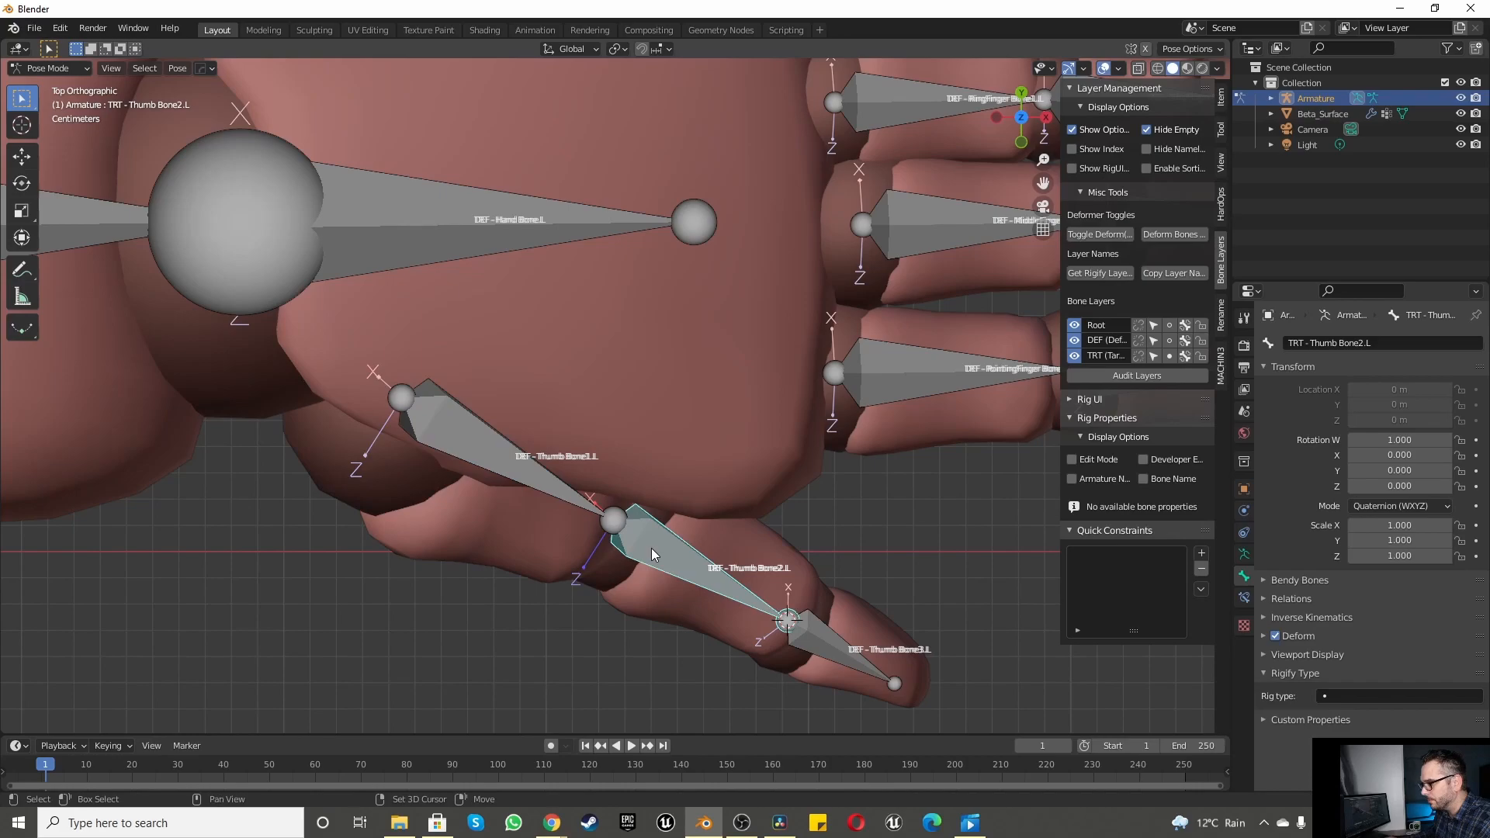
{"action": "key", "text": "shift+ctrl+c"}
{"action": "left_click", "coordinate": [650, 548]}
{"action": "scroll", "coordinate": [650, 548], "scroll_direction": "down", "scroll_amount": 4}
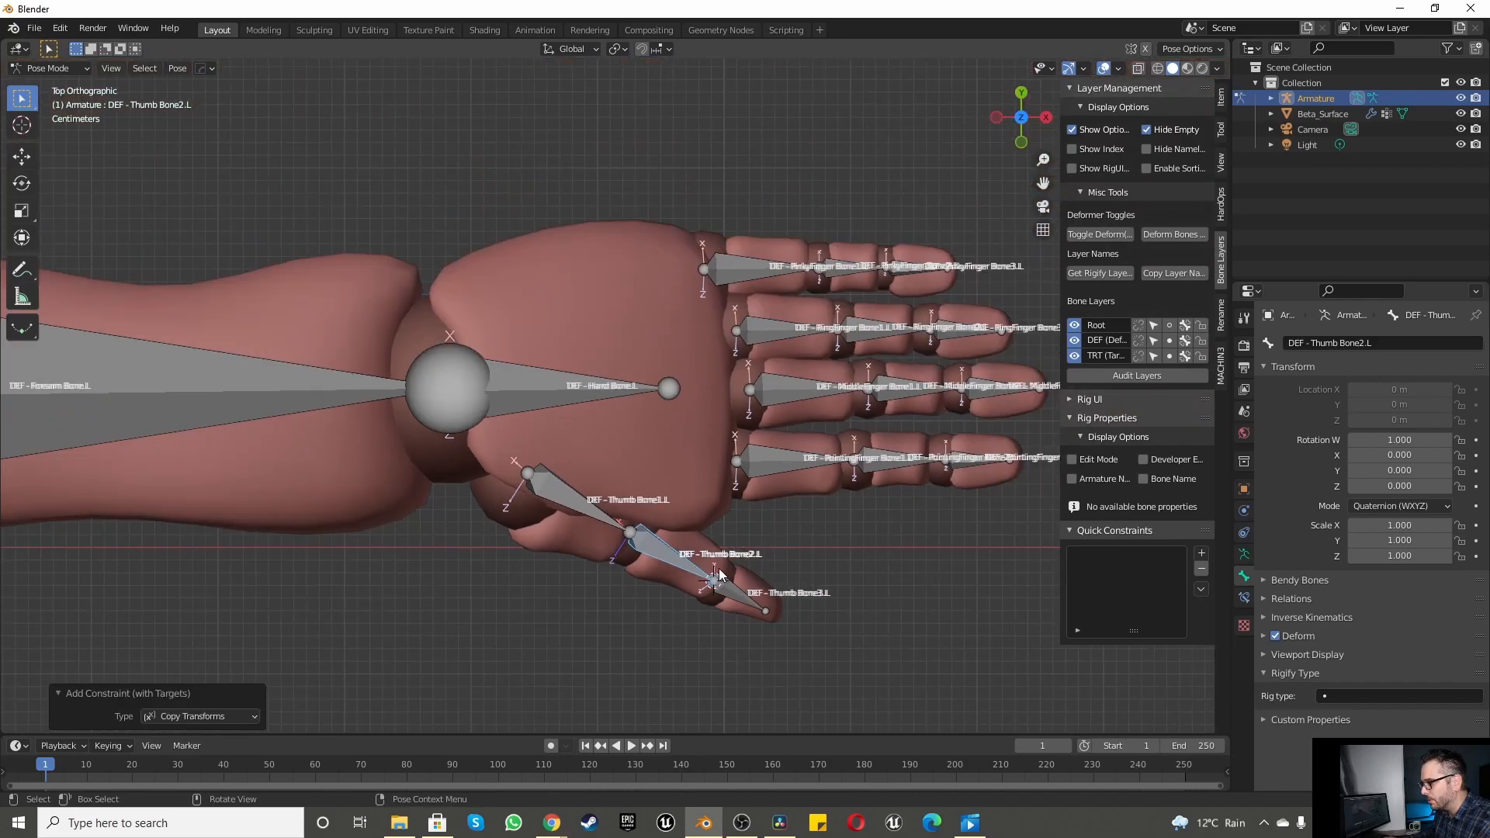
{"action": "scroll", "coordinate": [726, 603], "scroll_direction": "up", "scroll_amount": 5}
{"action": "left_click", "coordinate": [727, 603]}
{"action": "key", "text": "shift+ctrl+c"}
{"action": "left_click", "coordinate": [706, 515]}
Step: Add Copy Transforms constraints to DEF - PointingFinger Bone1.L and DEF - MiddleFinger Bone1.L, each targeting its overlapping TRT bone
{"action": "scroll", "coordinate": [839, 435], "scroll_direction": "down", "scroll_amount": 5}
{"action": "scroll", "coordinate": [677, 536], "scroll_direction": "up", "scroll_amount": 4}
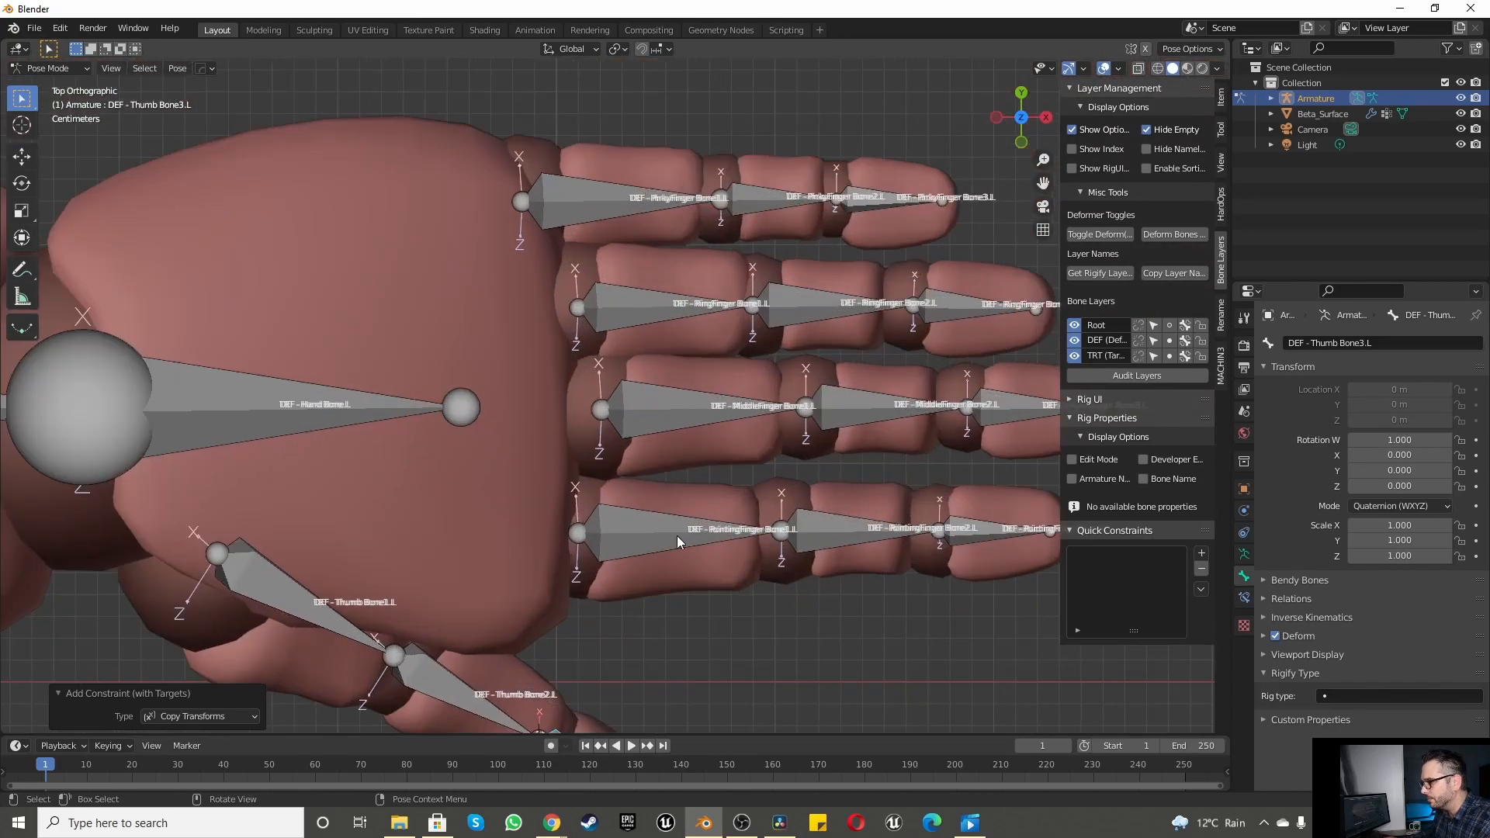
{"action": "left_click", "coordinate": [676, 535]}
{"action": "key", "text": "shift+ctrl+c"}
{"action": "left_click", "coordinate": [677, 536]}
{"action": "left_click", "coordinate": [681, 411]}
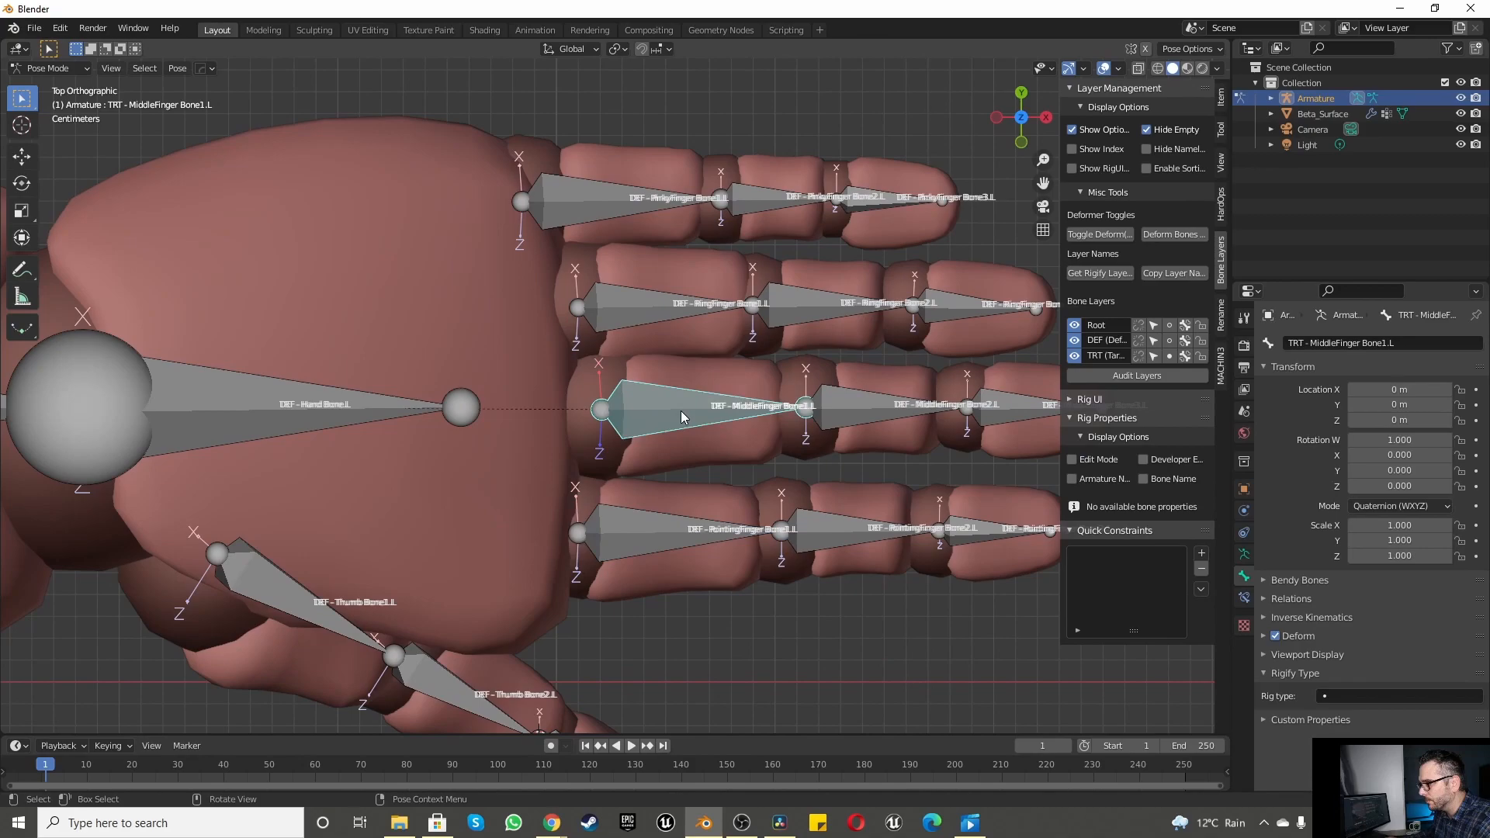
{"action": "key", "text": "shift+ctrl+c"}
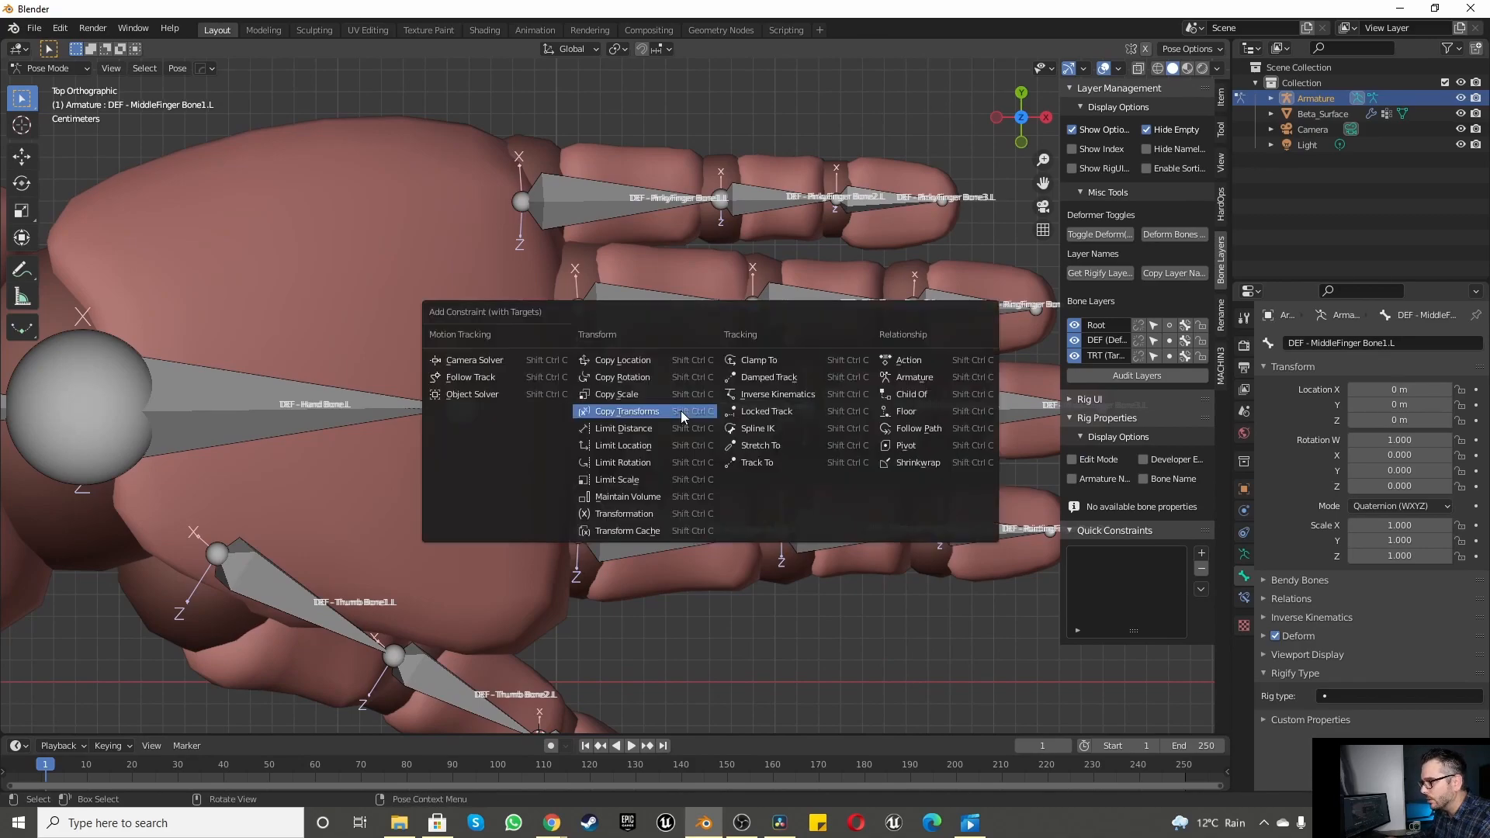
{"action": "left_click", "coordinate": [681, 411]}
Step: Constrain DEF - RingFinger Bone1.L and DEF - PinkyFinger Bone1.L to their matching TRT bones with Copy Transforms
{"action": "left_click", "coordinate": [664, 307]}
{"action": "key", "text": "shift+ctrl+c"}
{"action": "left_click", "coordinate": [664, 307]}
{"action": "left_click", "coordinate": [600, 199]}
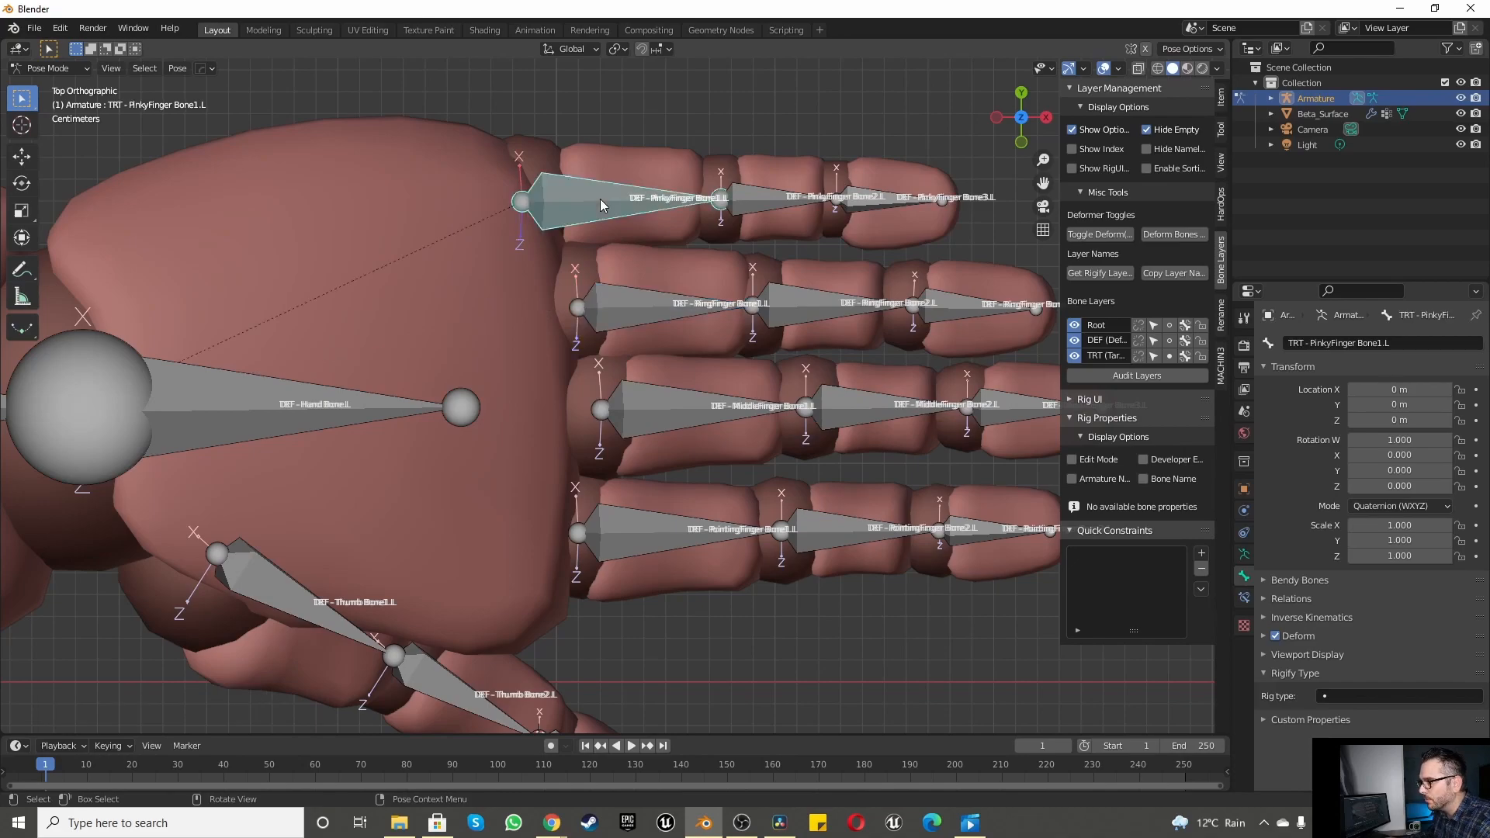
{"action": "key", "text": "shift+ctrl+c"}
{"action": "left_click", "coordinate": [599, 198]}
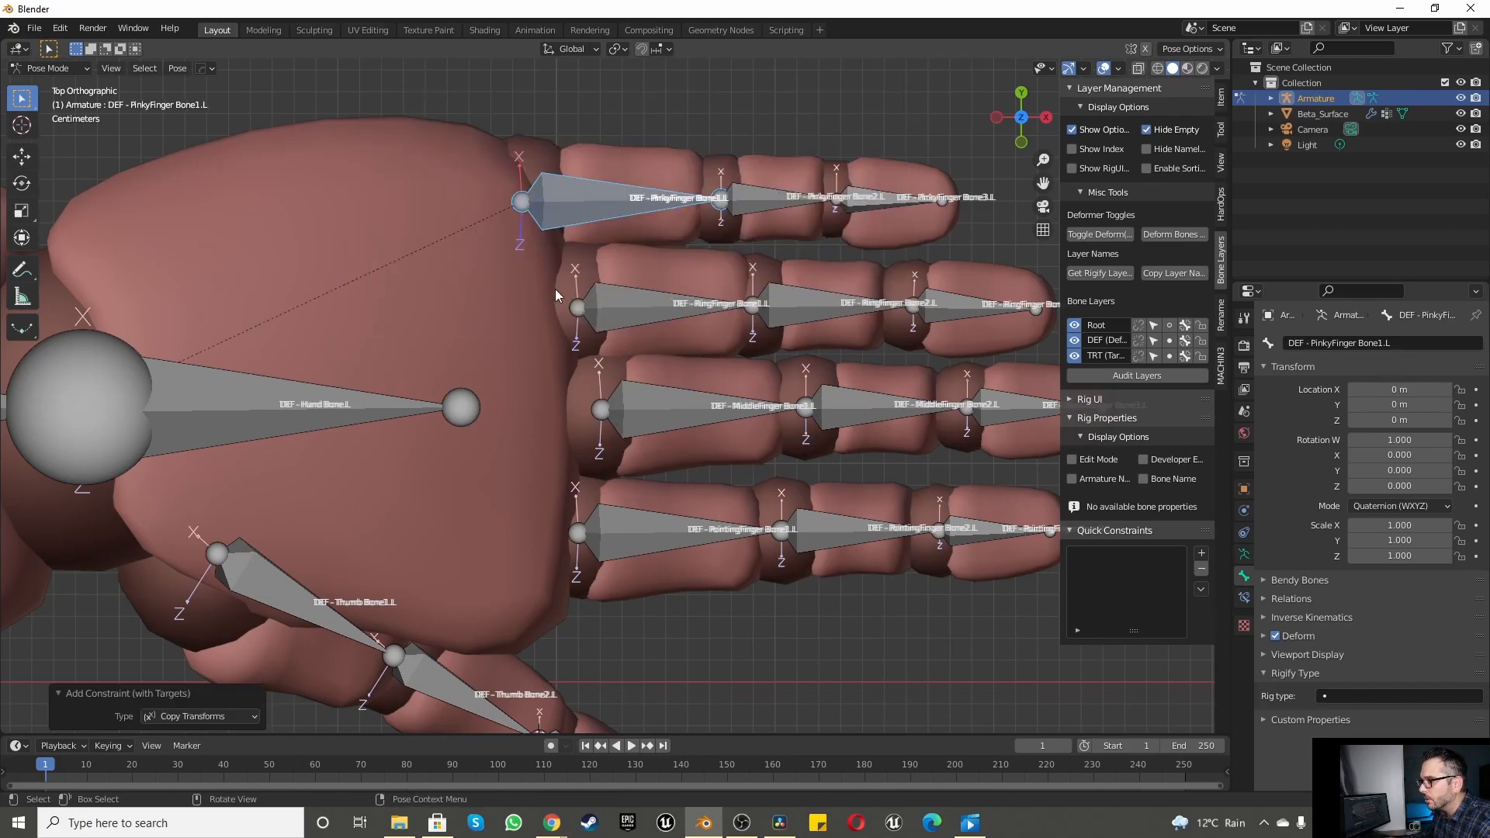
Step: Look over the armature's Viewport Display settings and the available Display As bone shapes
{"action": "scroll", "coordinate": [640, 341], "scroll_direction": "down", "scroll_amount": 3}
{"action": "scroll", "coordinate": [698, 267], "scroll_direction": "up", "scroll_amount": 3}
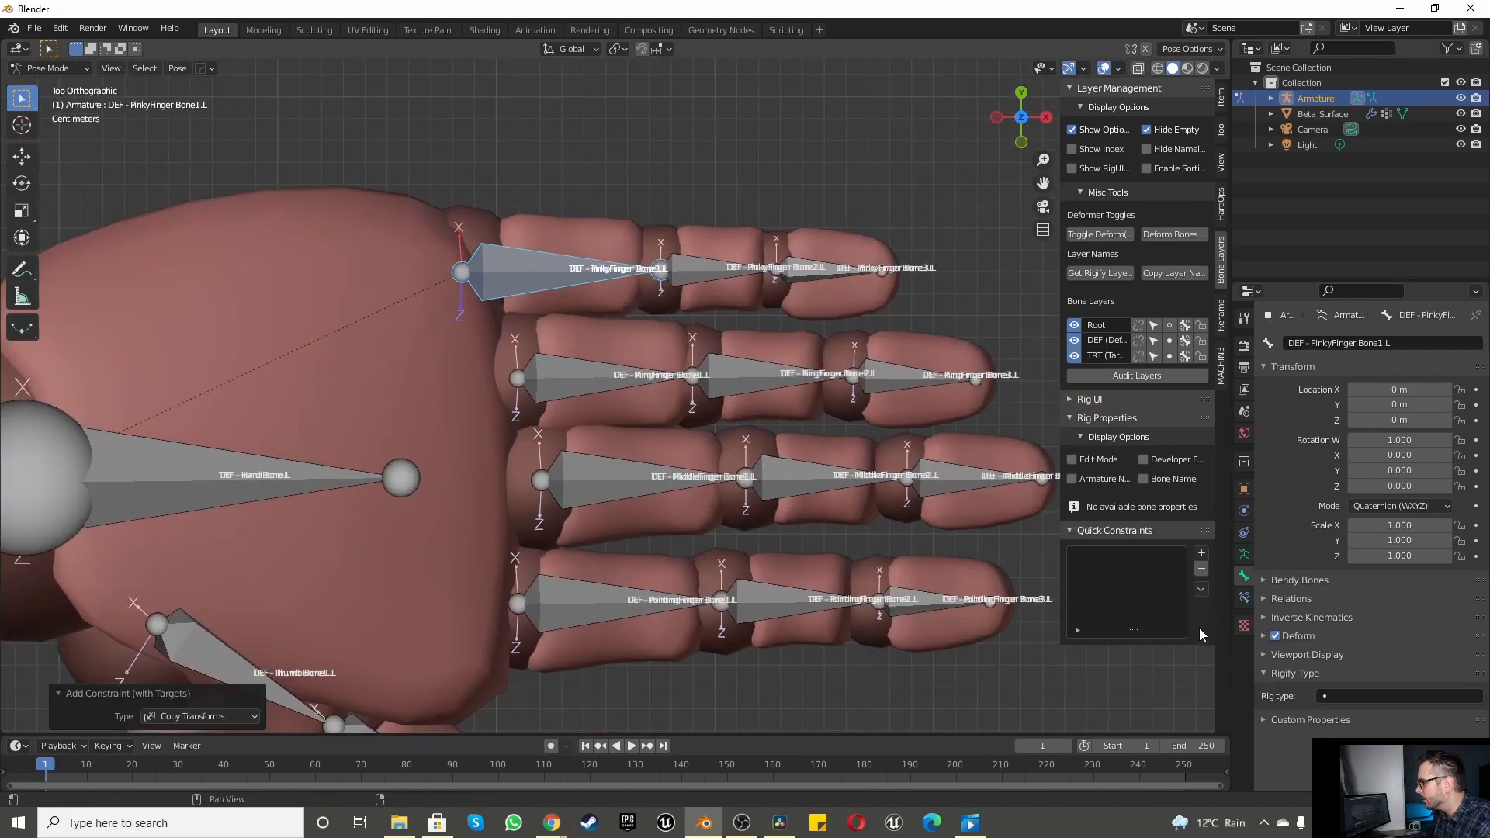
{"action": "left_click", "coordinate": [1245, 555]}
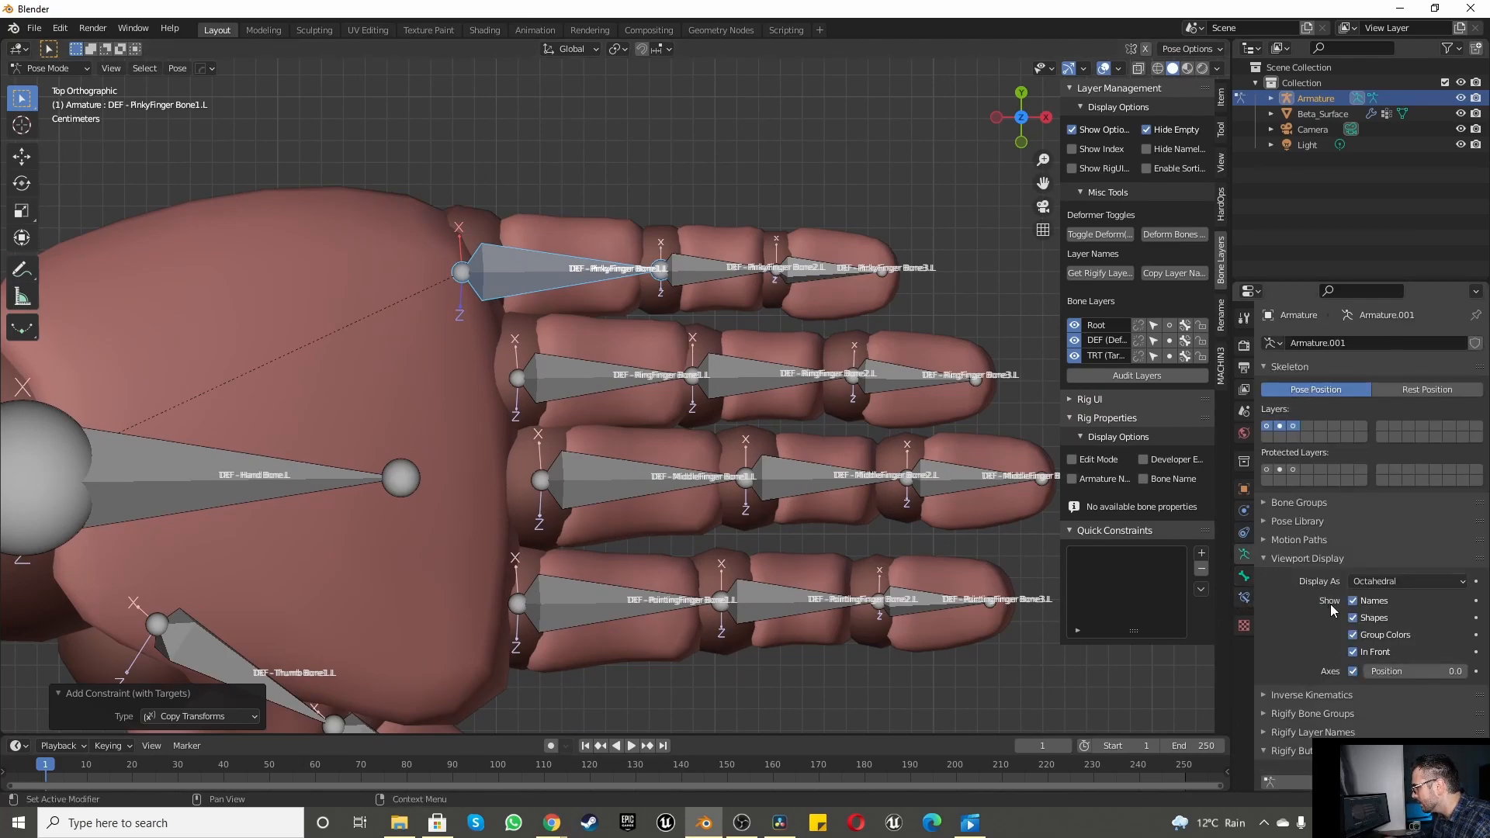
{"action": "left_click", "coordinate": [1406, 581]}
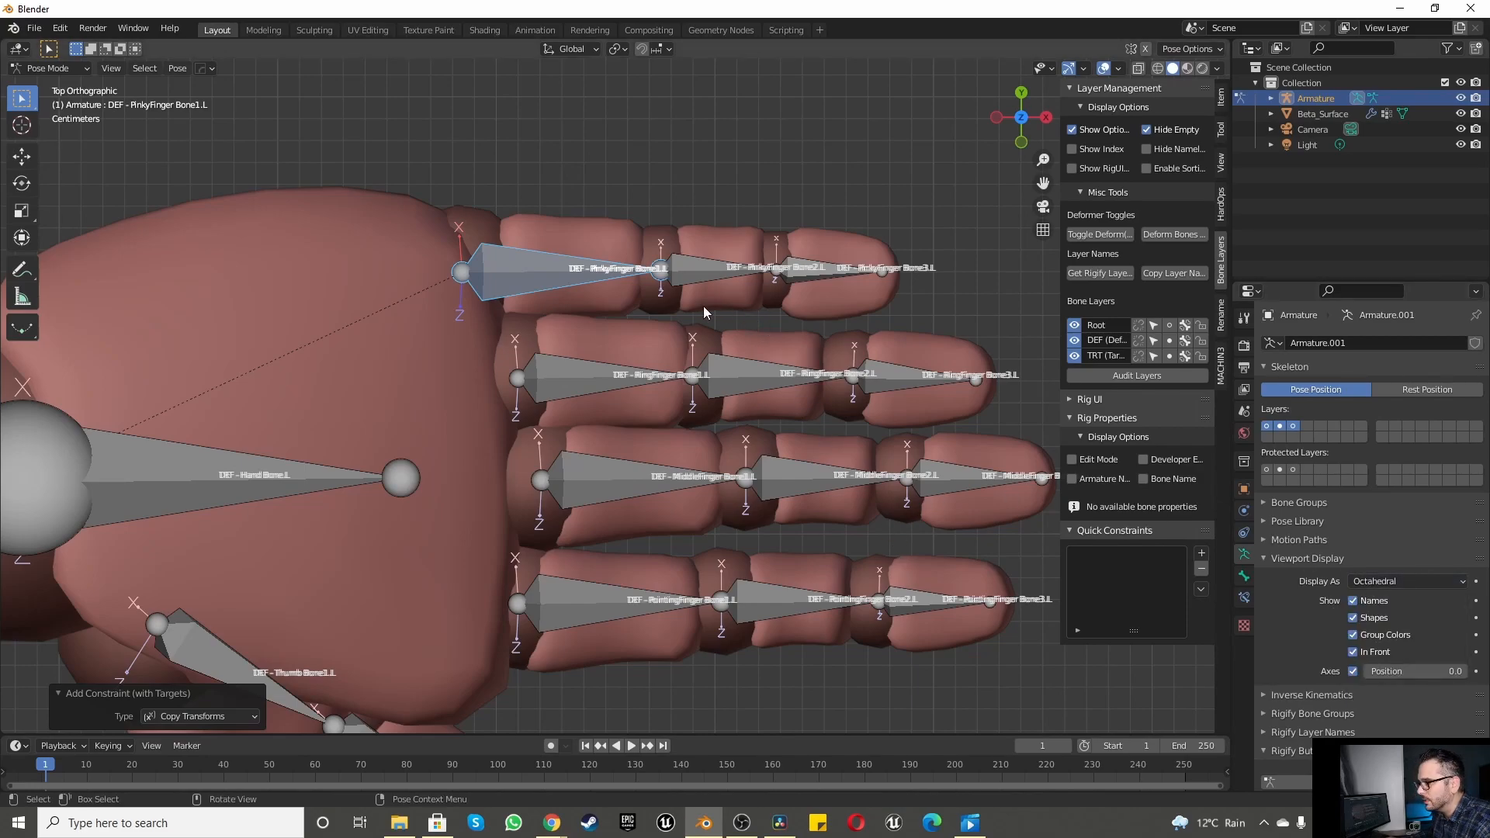
Step: Constrain DEF - PinkyFinger Bone1.L and DEF - PinkyFinger Bone2.L to their matching TRT bones with Copy Transforms
{"action": "left_click", "coordinate": [691, 267]}
{"action": "left_click", "coordinate": [523, 268]}
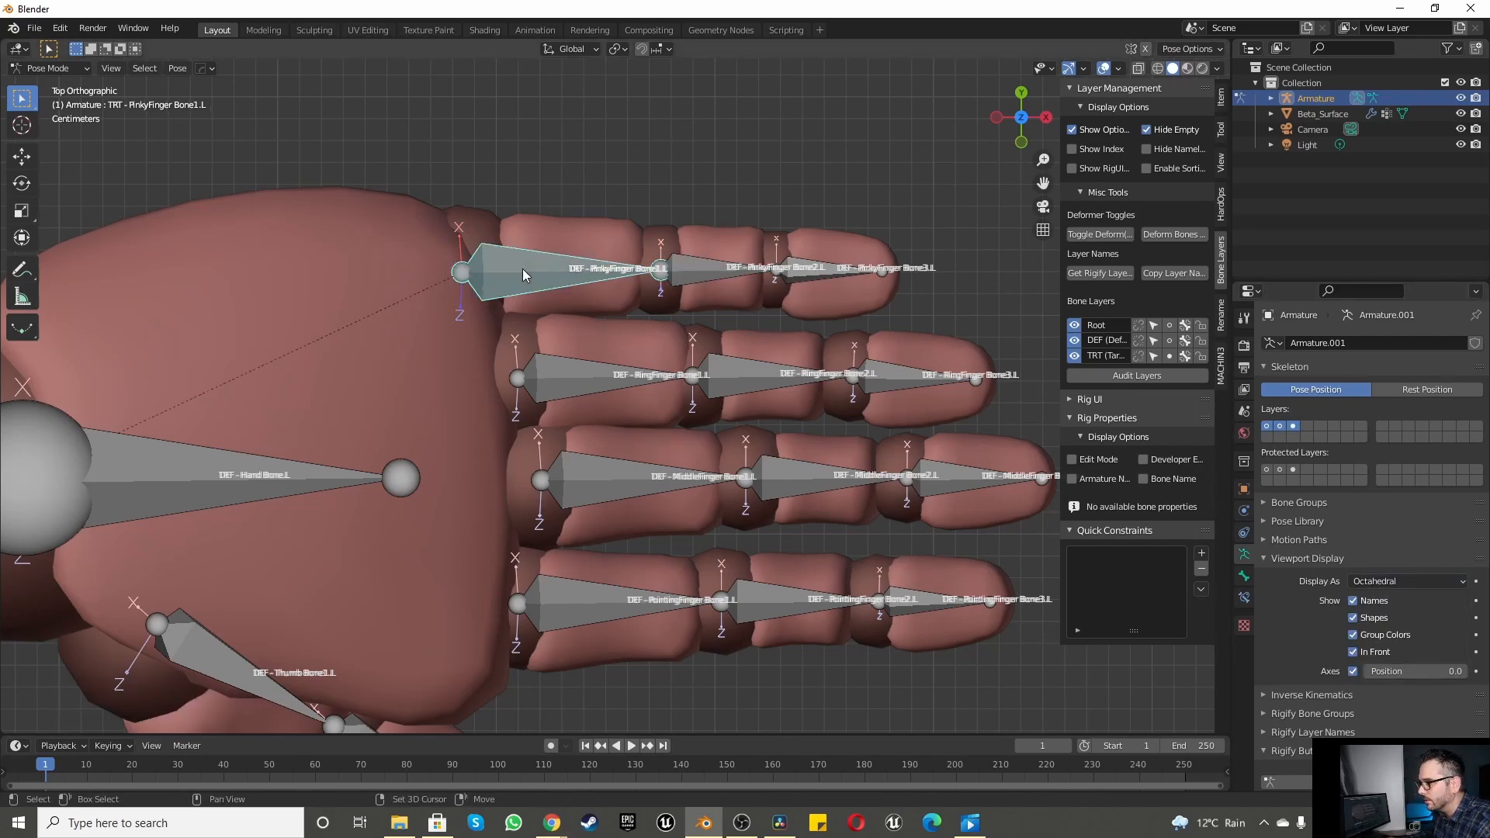
{"action": "key", "text": "shift+ctrl+c"}
{"action": "left_click", "coordinate": [524, 269]}
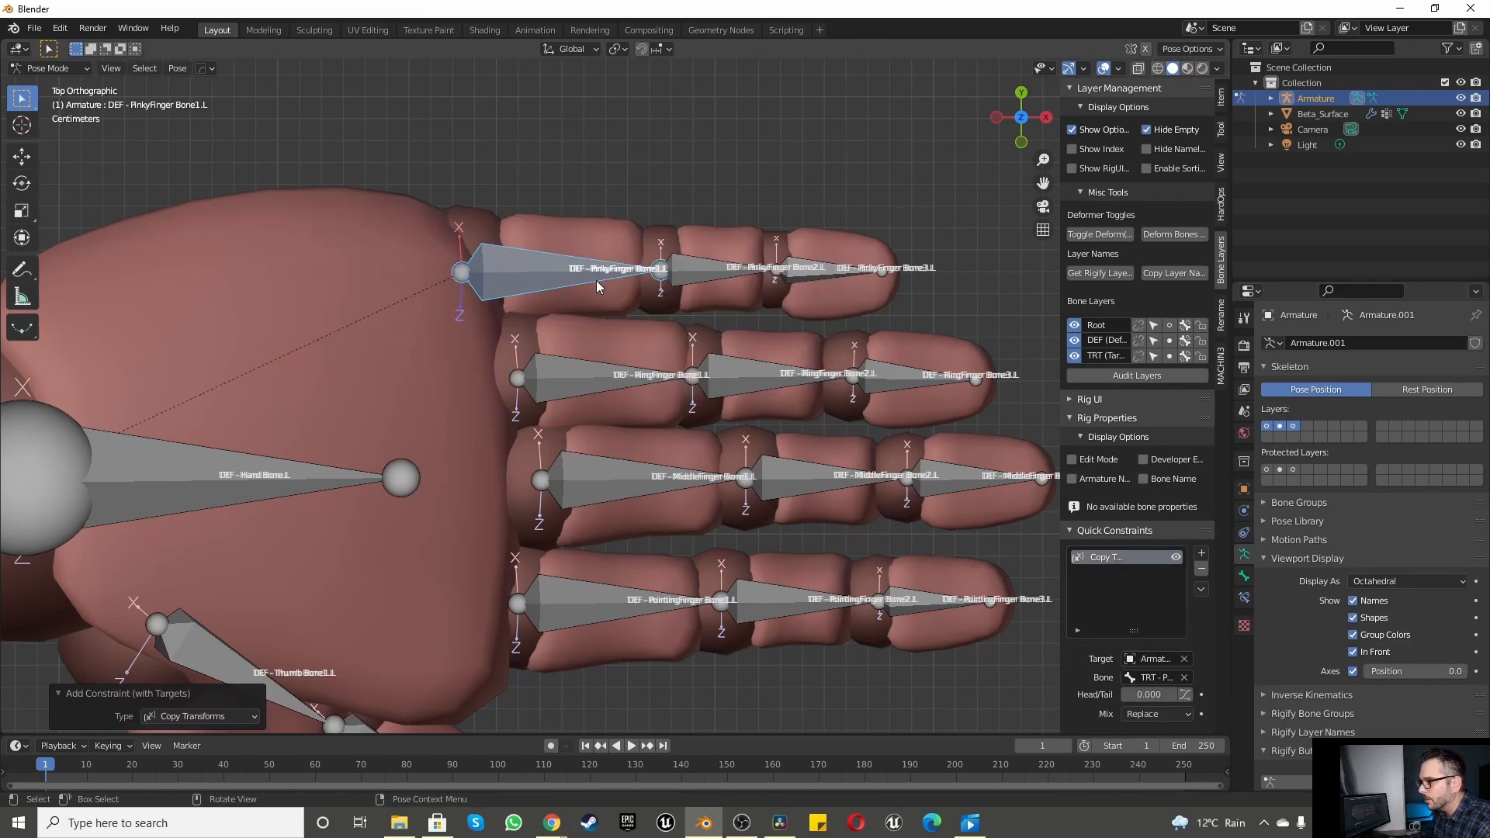
{"action": "left_click", "coordinate": [710, 267]}
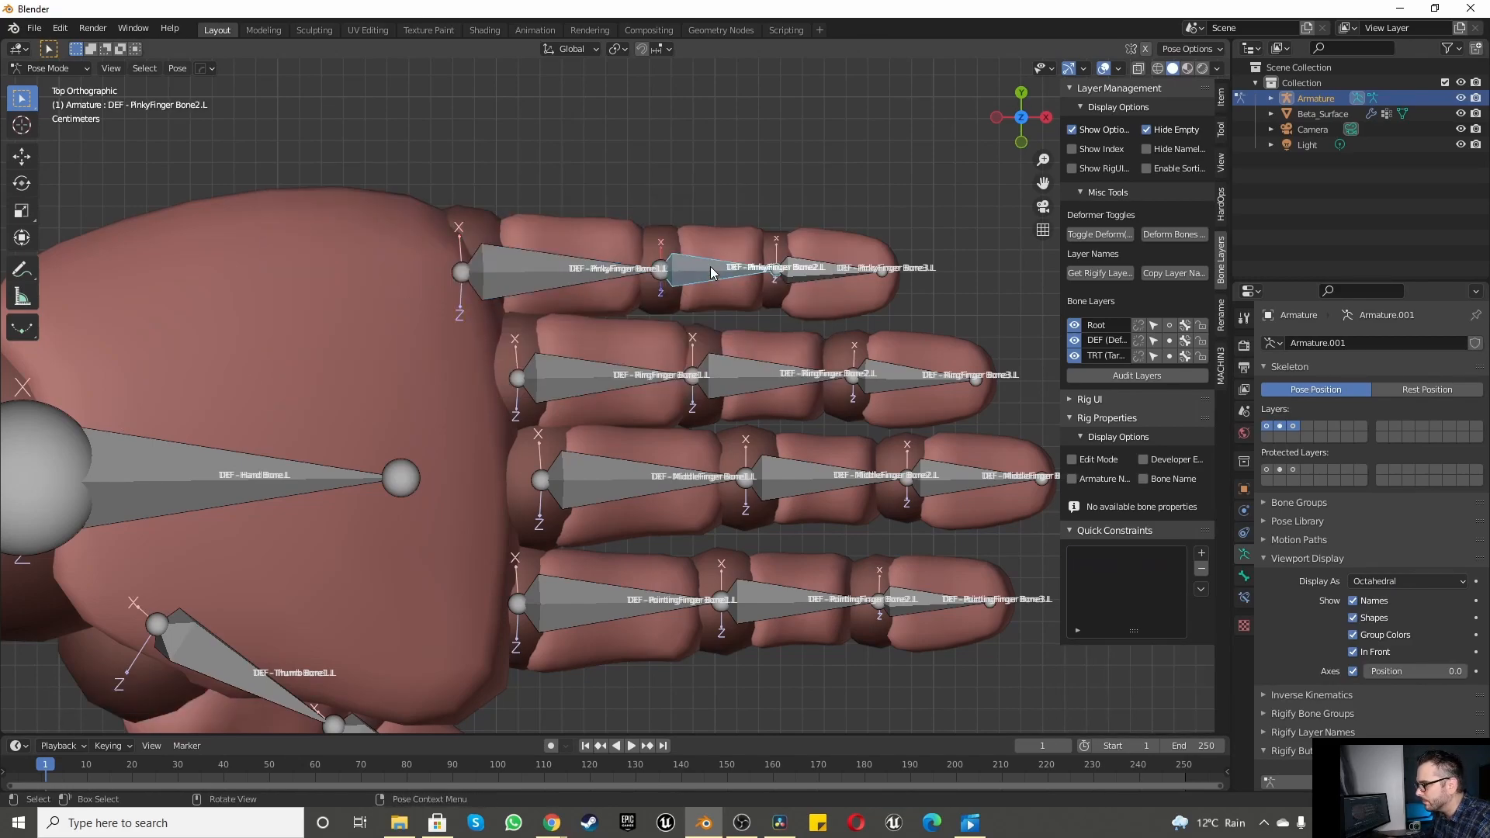
{"action": "key", "text": "shift+ctrl+c"}
{"action": "left_click", "coordinate": [710, 267]}
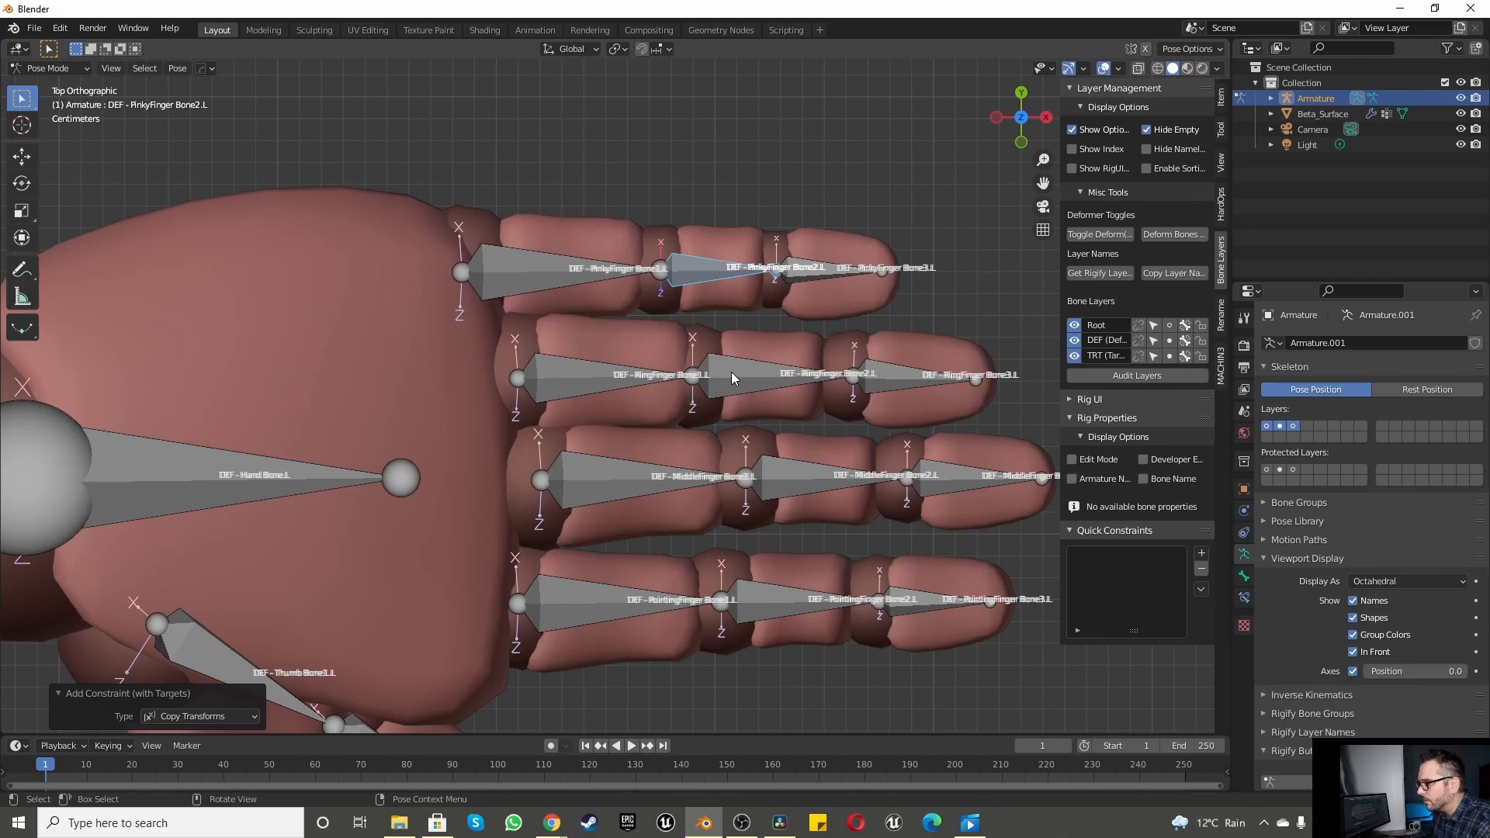
Step: Add Copy Transforms constraints to DEF - RingFinger Bone2.L and DEF - MiddleFinger Bone2.L, each targeting its overlapping TRT bone
{"action": "left_click", "coordinate": [731, 371]}
{"action": "left_click", "coordinate": [731, 371]}
{"action": "key", "text": "shift+ctrl+c"}
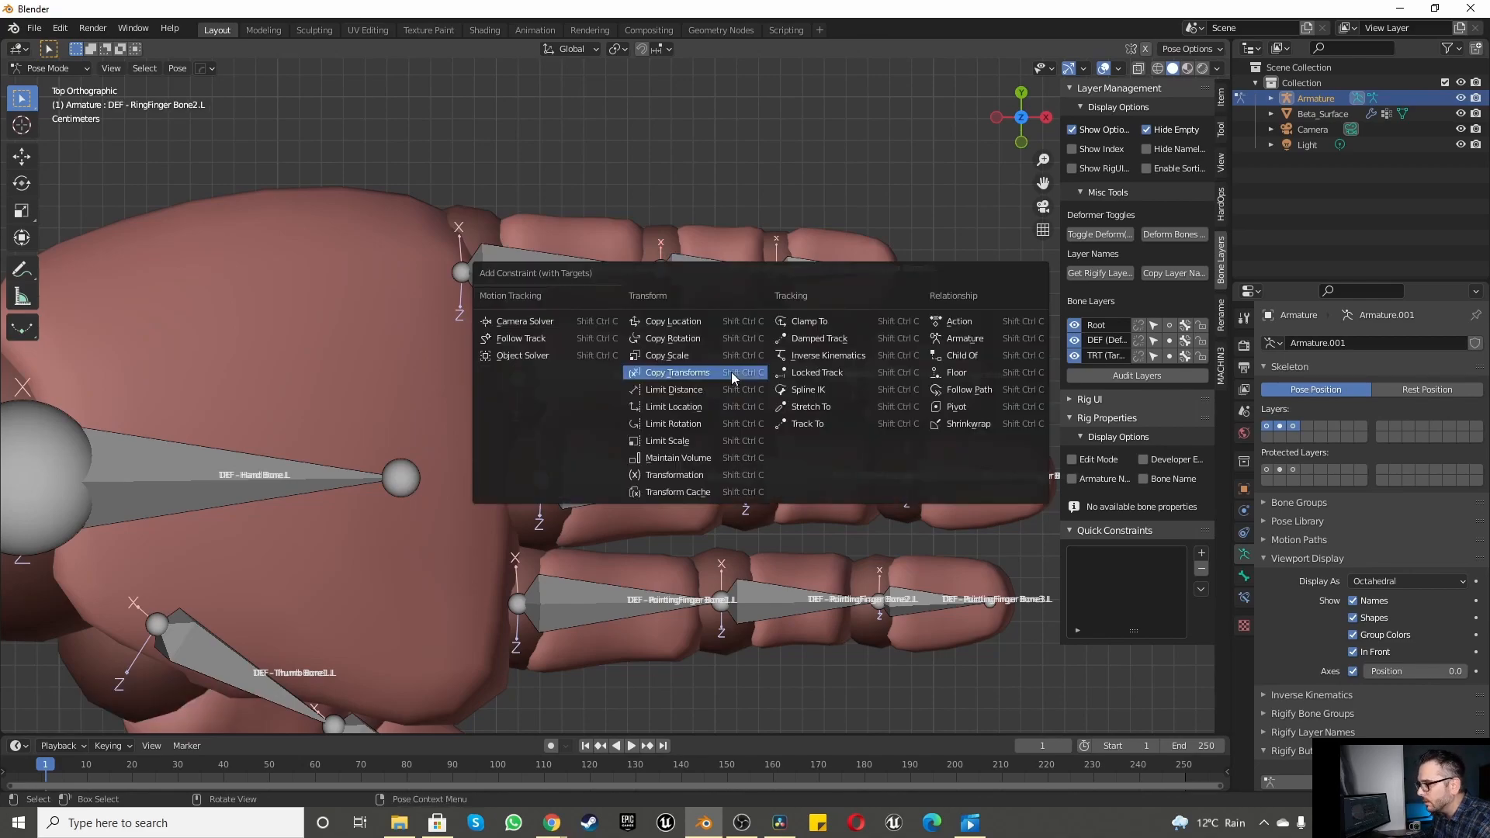
{"action": "left_click", "coordinate": [731, 371]}
{"action": "left_click", "coordinate": [787, 471]}
{"action": "left_click", "coordinate": [787, 471]}
{"action": "key", "text": "shift+ctrl+c"}
{"action": "left_click", "coordinate": [787, 467]}
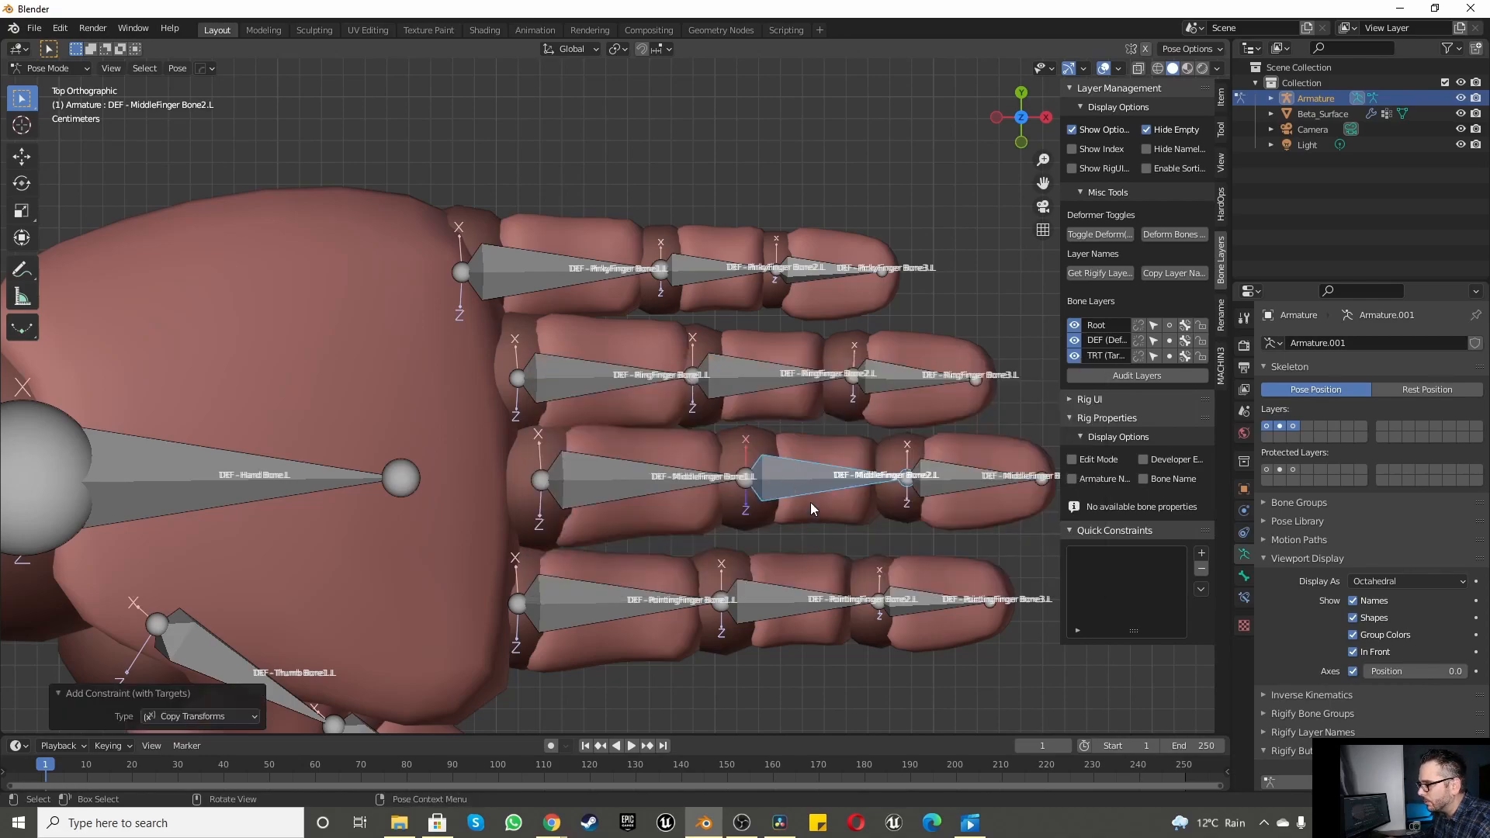
Step: Reapply Copy Transforms to DEF - MiddleFinger Bone2.L and add it to DEF - PointingFinger Bone2.L, each targeting its TRT counterpart
{"action": "left_click", "coordinate": [801, 481]}
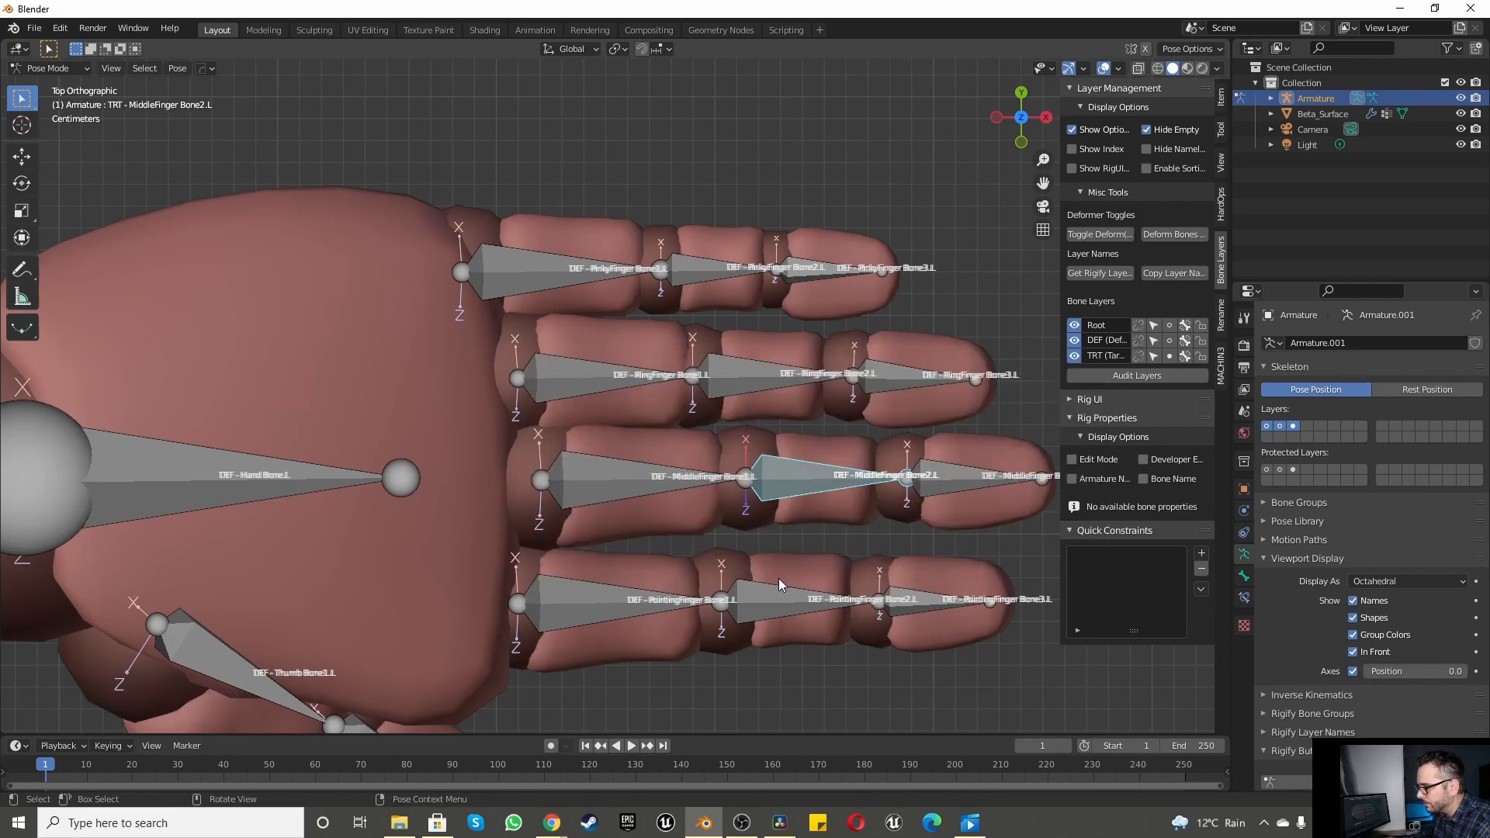
{"action": "left_click", "coordinate": [794, 472]}
{"action": "key", "text": "shift+ctrl+c"}
{"action": "left_click", "coordinate": [794, 472]}
{"action": "left_click", "coordinate": [776, 596]}
{"action": "key", "text": "shift+ctrl+c"}
{"action": "left_click", "coordinate": [764, 594]}
Step: Constrain DEF - PointingFinger Bone3.L and DEF - MiddleFinger Bone3.L to their matching TRT bones with Copy Transforms
{"action": "scroll", "coordinate": [894, 593], "scroll_direction": "down", "scroll_amount": 3}
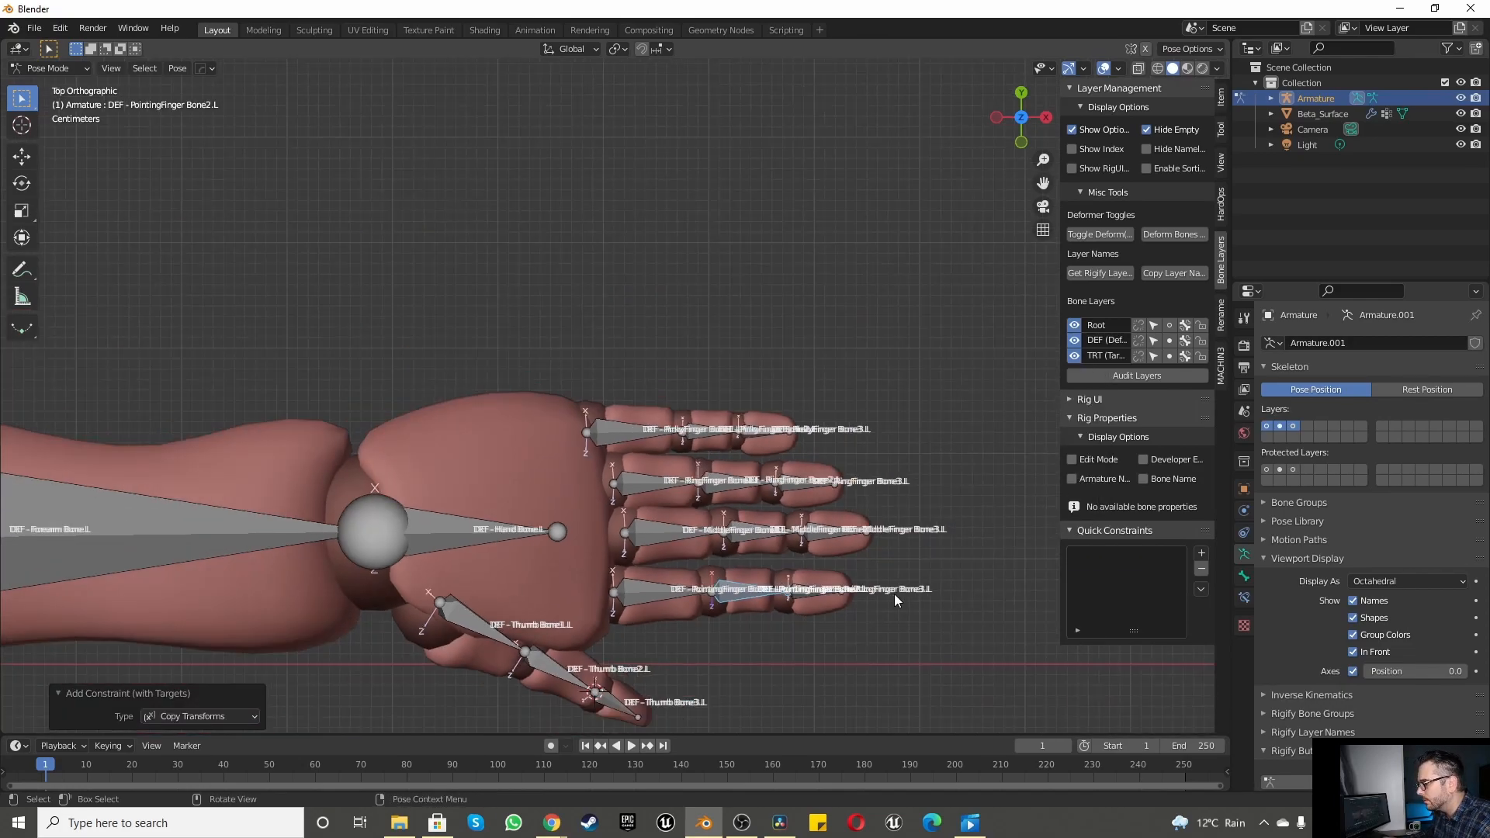
{"action": "scroll", "coordinate": [687, 562], "scroll_direction": "up", "scroll_amount": 4}
{"action": "left_click", "coordinate": [672, 587], "text": "shift"}
{"action": "key", "text": "shift+ctrl+c"}
{"action": "left_click", "coordinate": [673, 585]}
{"action": "left_click", "coordinate": [725, 428]}
{"action": "left_click", "coordinate": [725, 425], "text": "shift"}
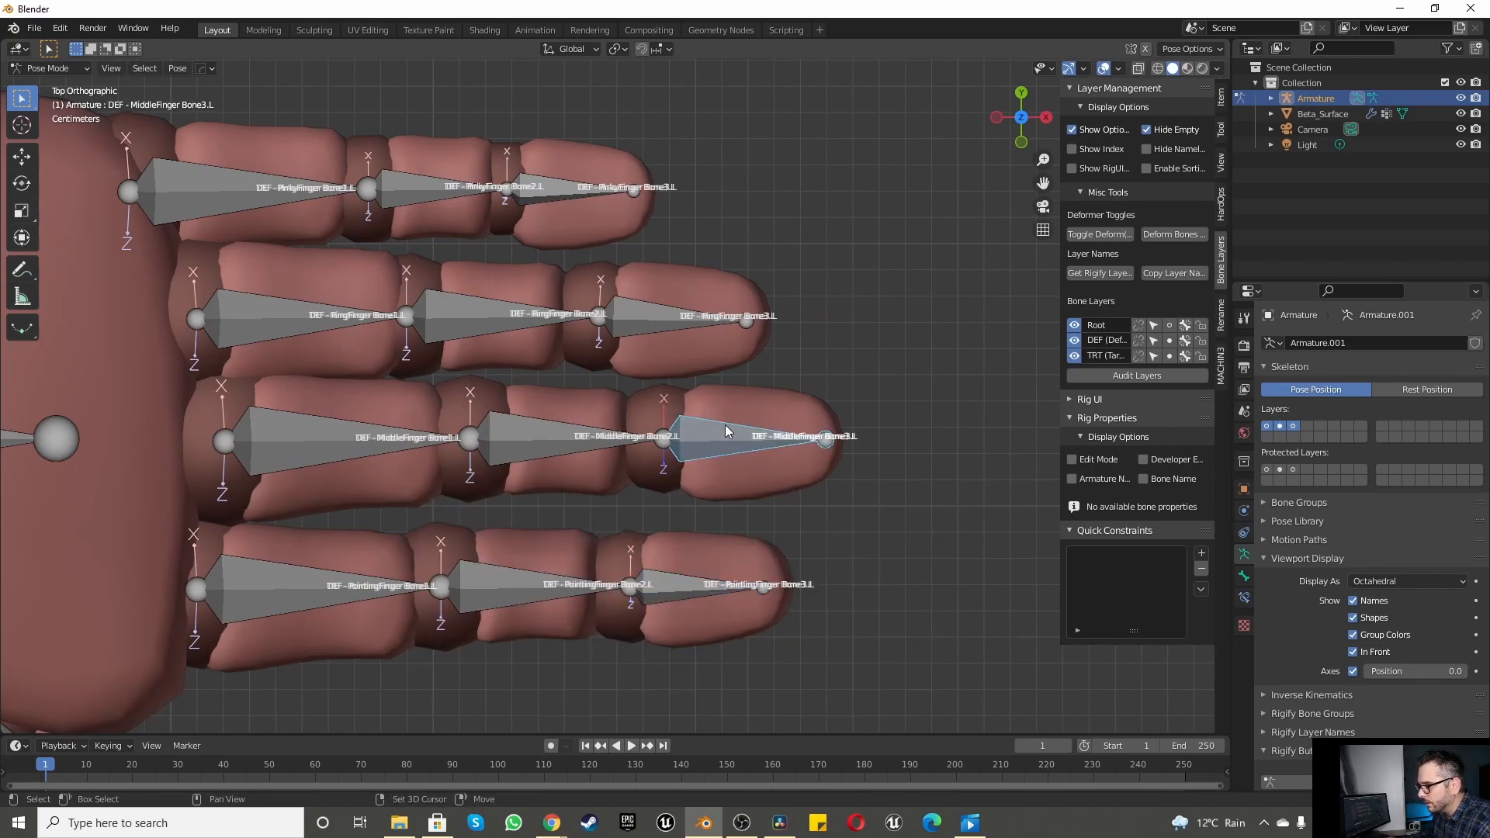
{"action": "key", "text": "shift+ctrl+c"}
{"action": "left_click", "coordinate": [725, 426]}
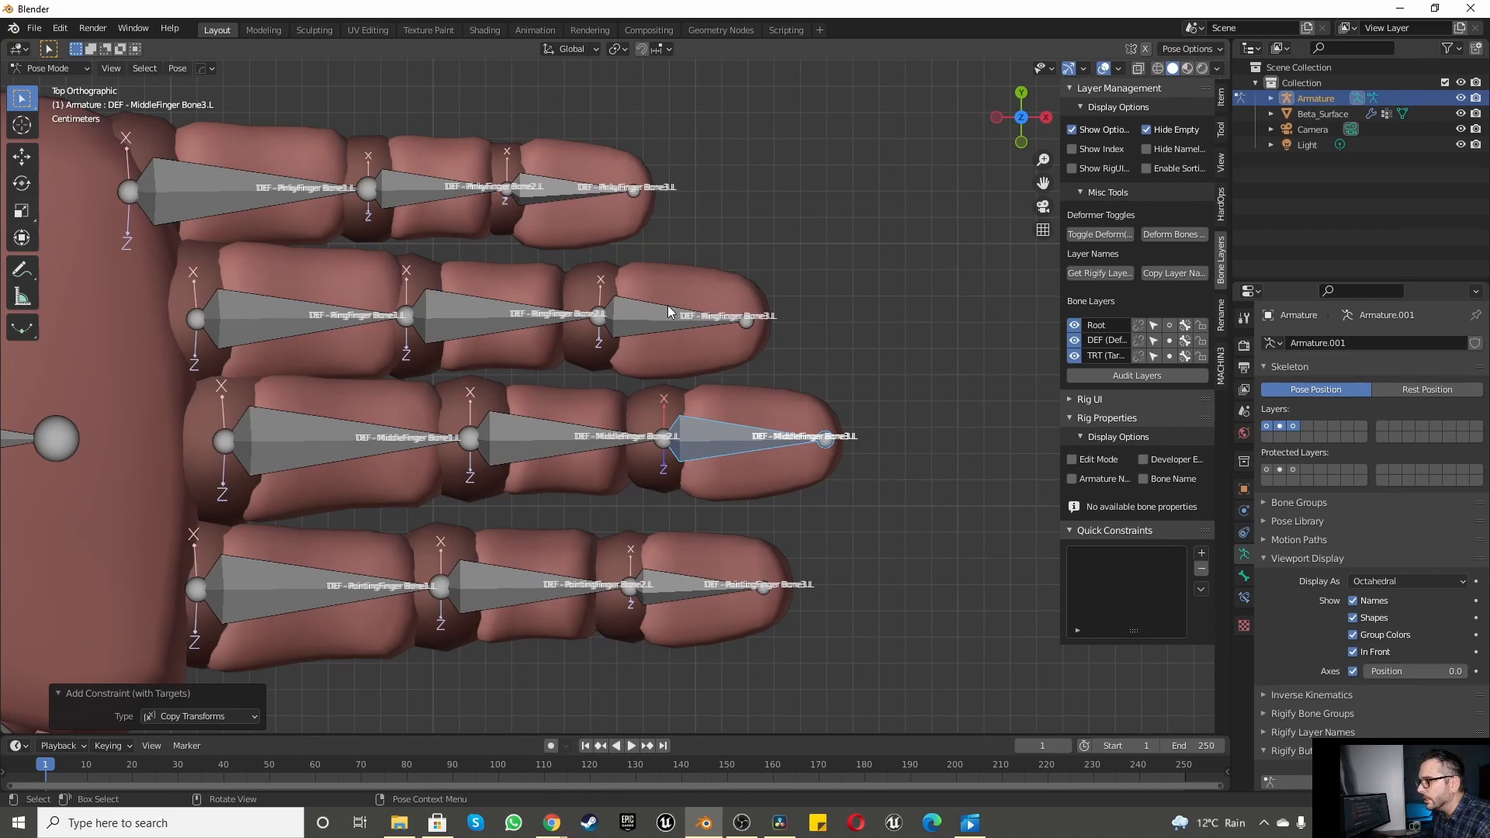
Step: Add Copy Transforms constraints to DEF - RingFinger Bone3.L and DEF - PinkyFinger Bone3.L, each targeting its overlapping TRT bone
{"action": "left_click", "coordinate": [667, 305]}
{"action": "left_click", "coordinate": [667, 305], "text": "shift"}
{"action": "key", "text": "shift+ctrl+c"}
{"action": "left_click", "coordinate": [667, 305]}
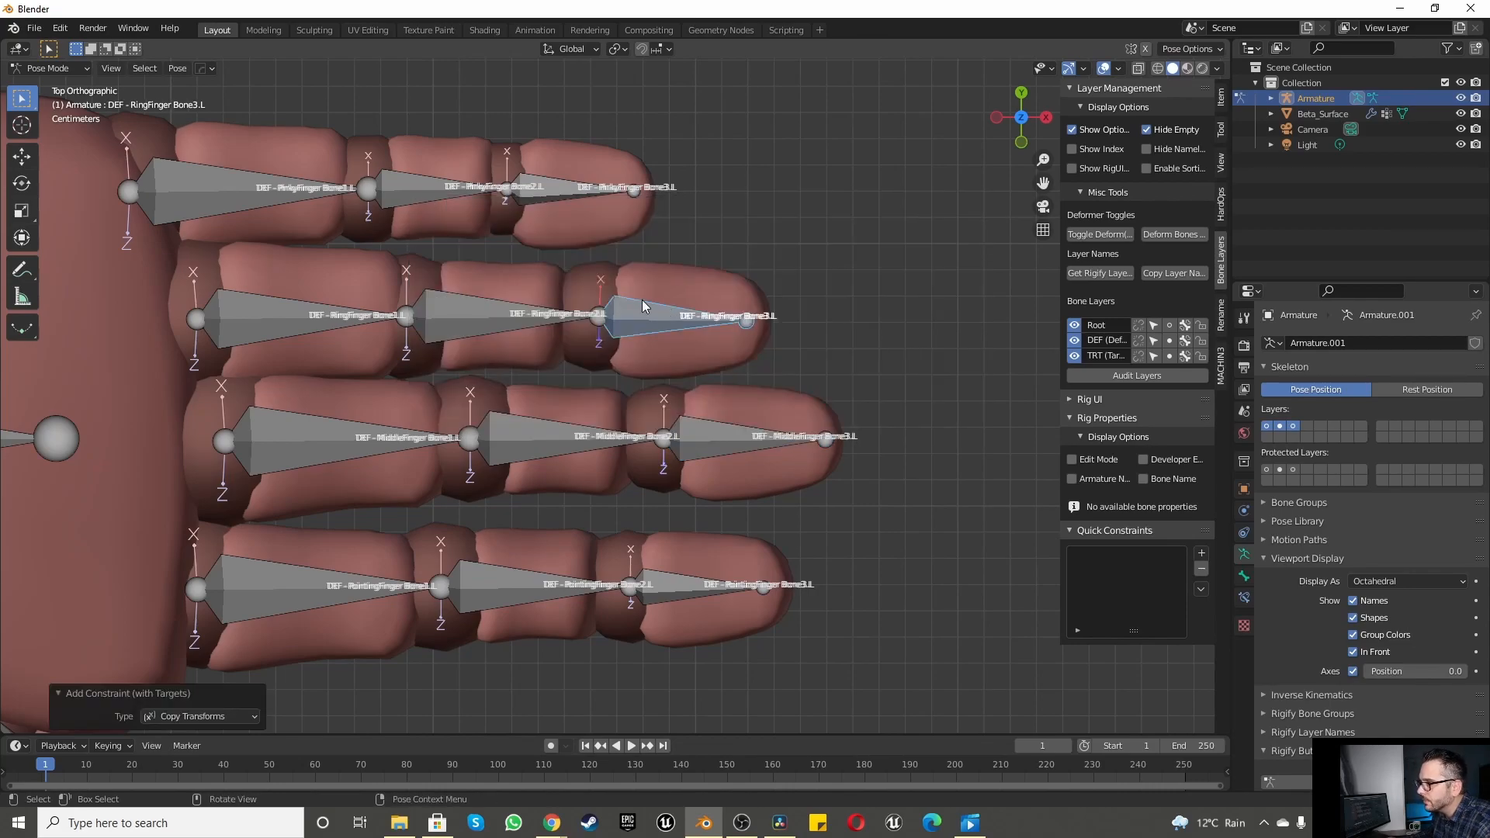
{"action": "left_click", "coordinate": [559, 189]}
{"action": "left_click", "coordinate": [557, 188], "text": "shift"}
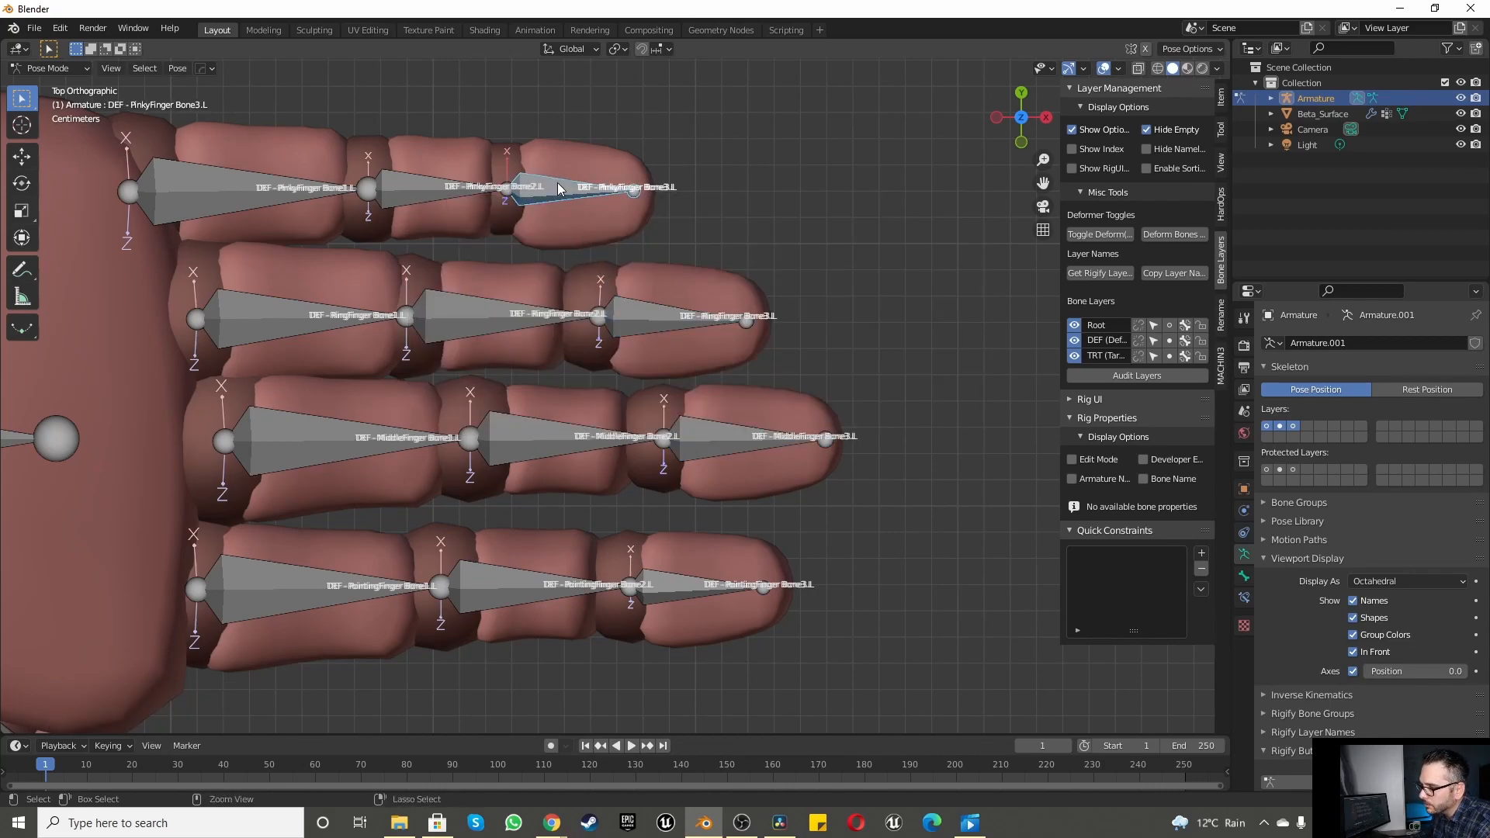
{"action": "key", "text": "shift+ctrl+c"}
{"action": "left_click", "coordinate": [557, 184]}
Step: Inspect the bones of the whole rig, comparing both legs and the right arm with the left side
{"action": "scroll", "coordinate": [624, 423], "scroll_direction": "down", "scroll_amount": 10}
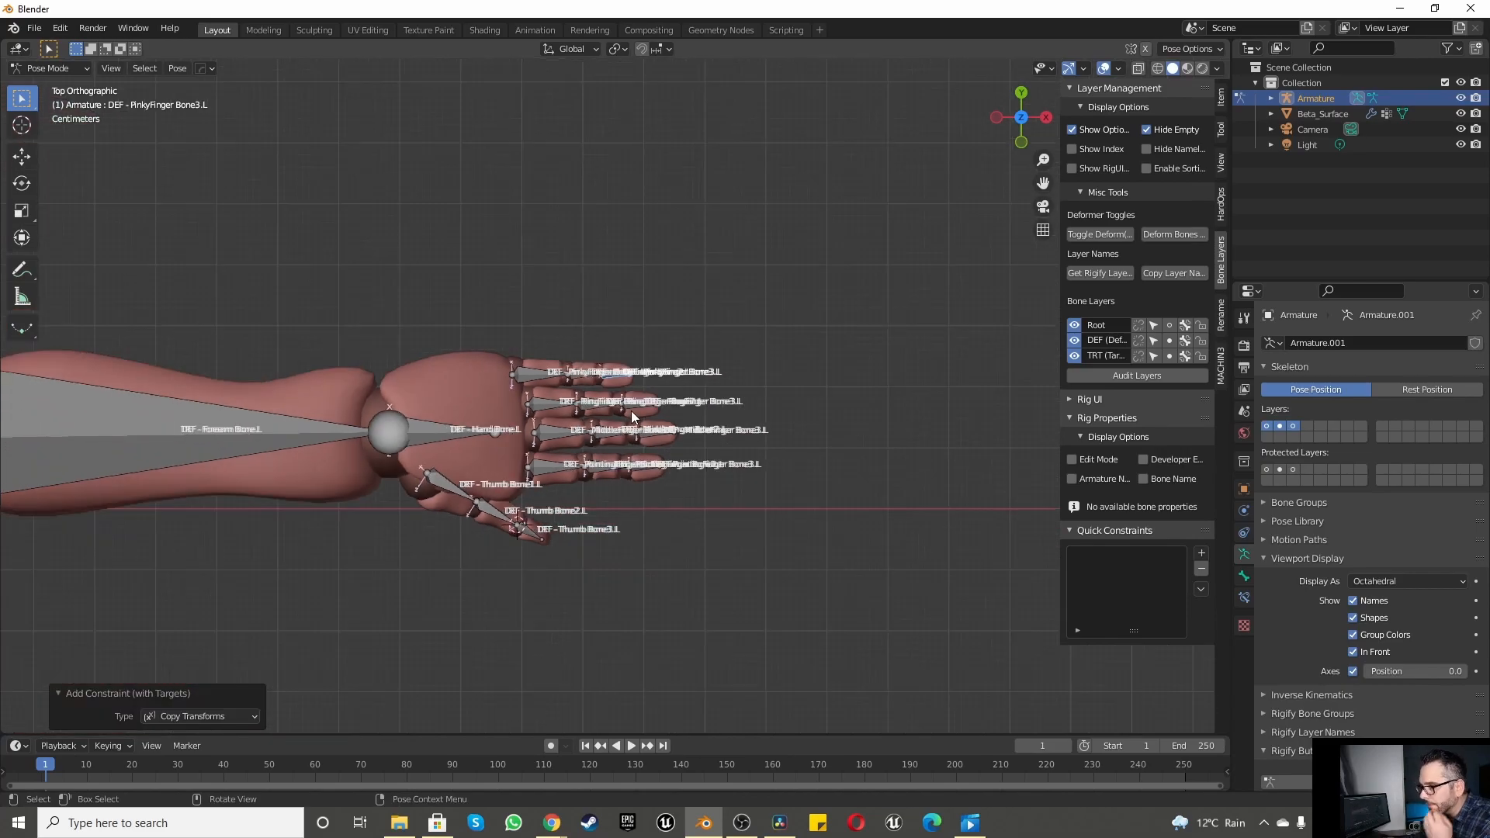
{"action": "scroll", "coordinate": [393, 441], "scroll_direction": "up", "scroll_amount": 6}
{"action": "middle_click_drag", "start_coordinate": [393, 441], "coordinate": [431, 356]}
{"action": "scroll", "coordinate": [430, 355], "scroll_direction": "down", "scroll_amount": 5}
{"action": "scroll", "coordinate": [423, 546], "scroll_direction": "up", "scroll_amount": 3}
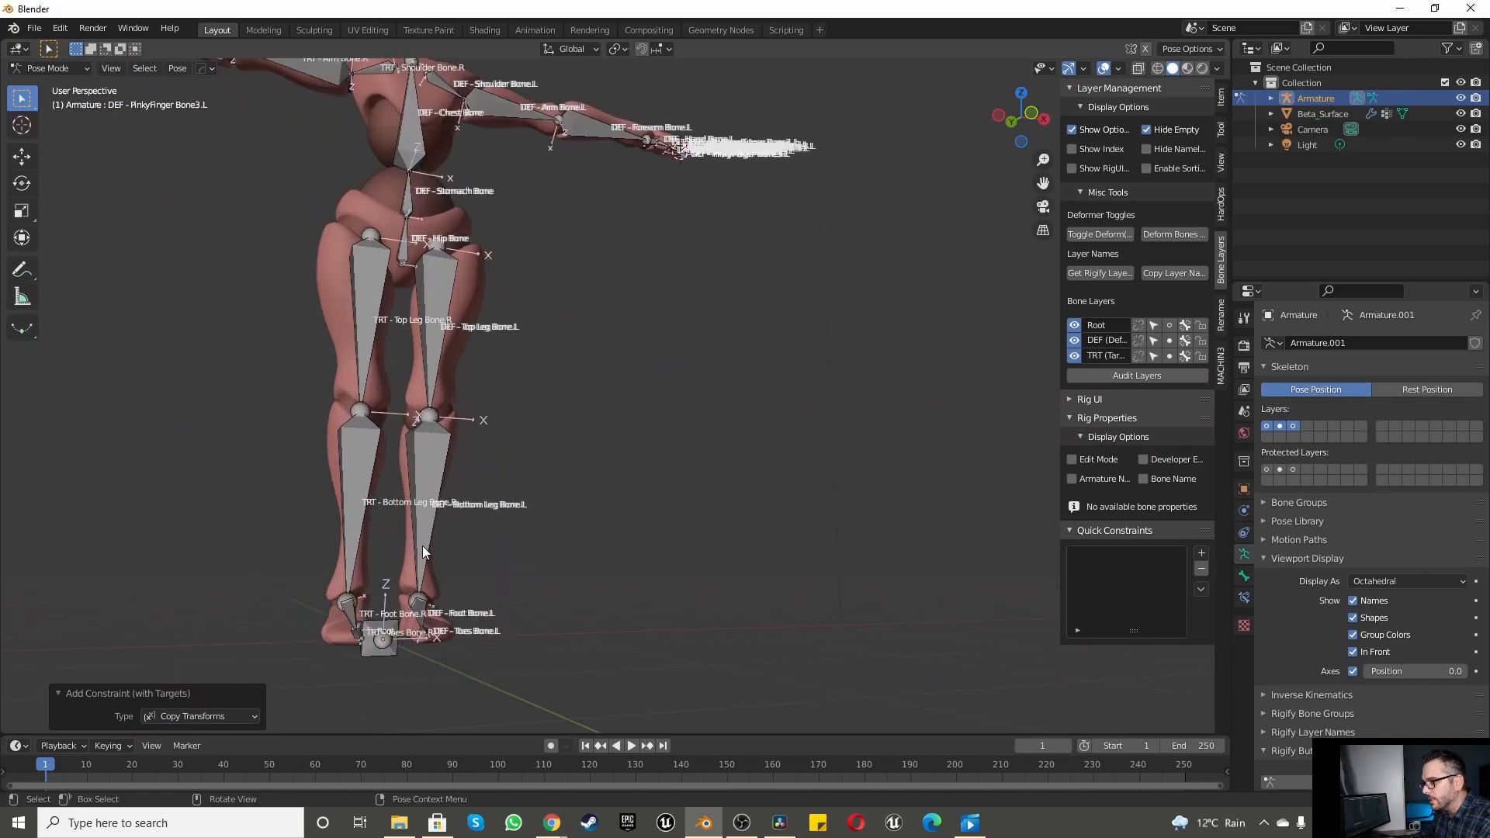
{"action": "middle_click_drag", "start_coordinate": [360, 462], "coordinate": [263, 357]}
{"action": "scroll", "coordinate": [263, 357], "scroll_direction": "down", "scroll_amount": 4}
{"action": "scroll", "coordinate": [263, 357], "scroll_direction": "up", "scroll_amount": 6}
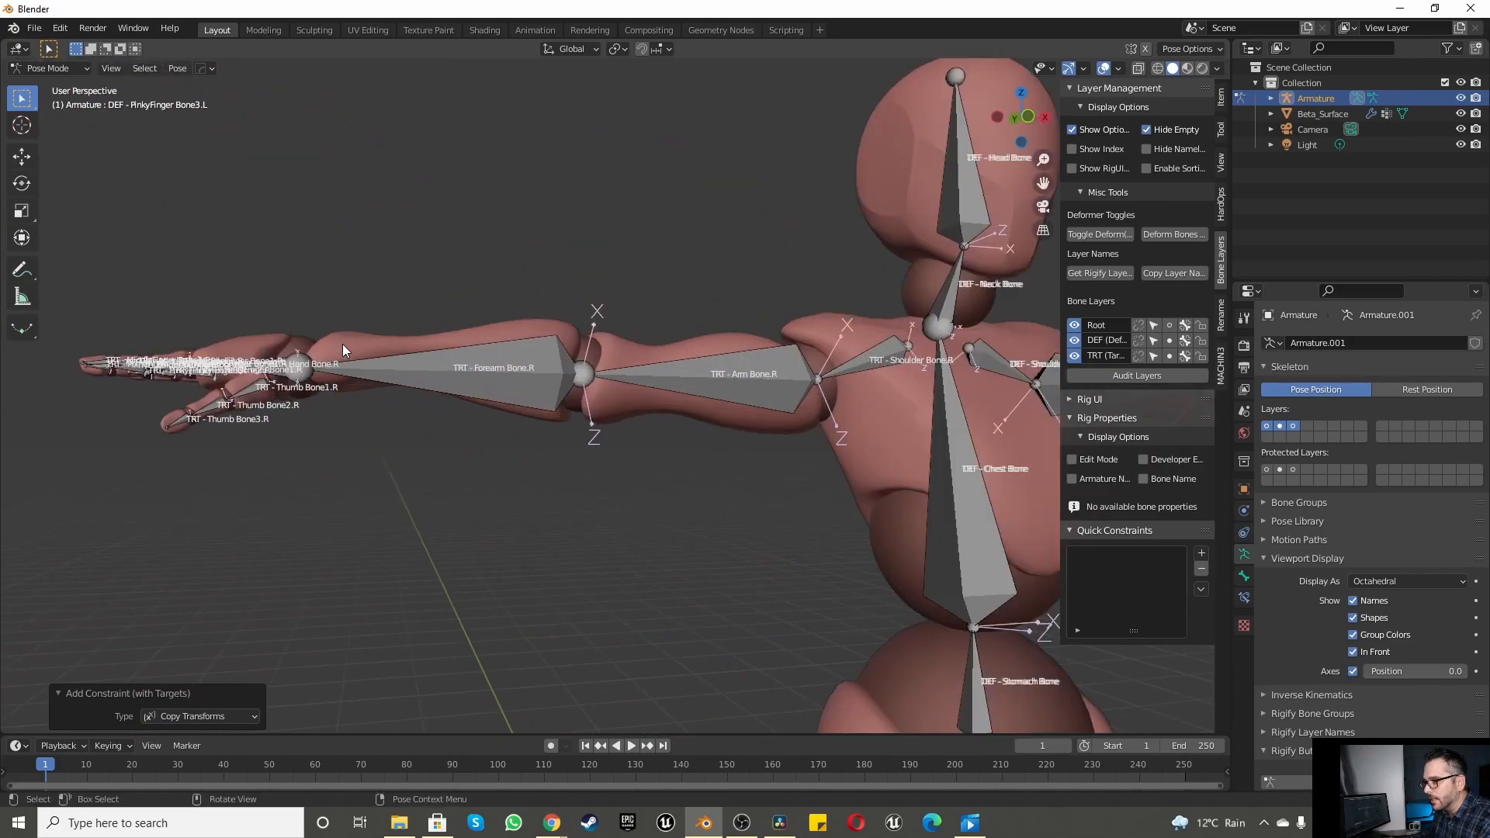
{"action": "scroll", "coordinate": [342, 343], "scroll_direction": "up", "scroll_amount": 3}
{"action": "scroll", "coordinate": [360, 375], "scroll_direction": "down", "scroll_amount": 10}
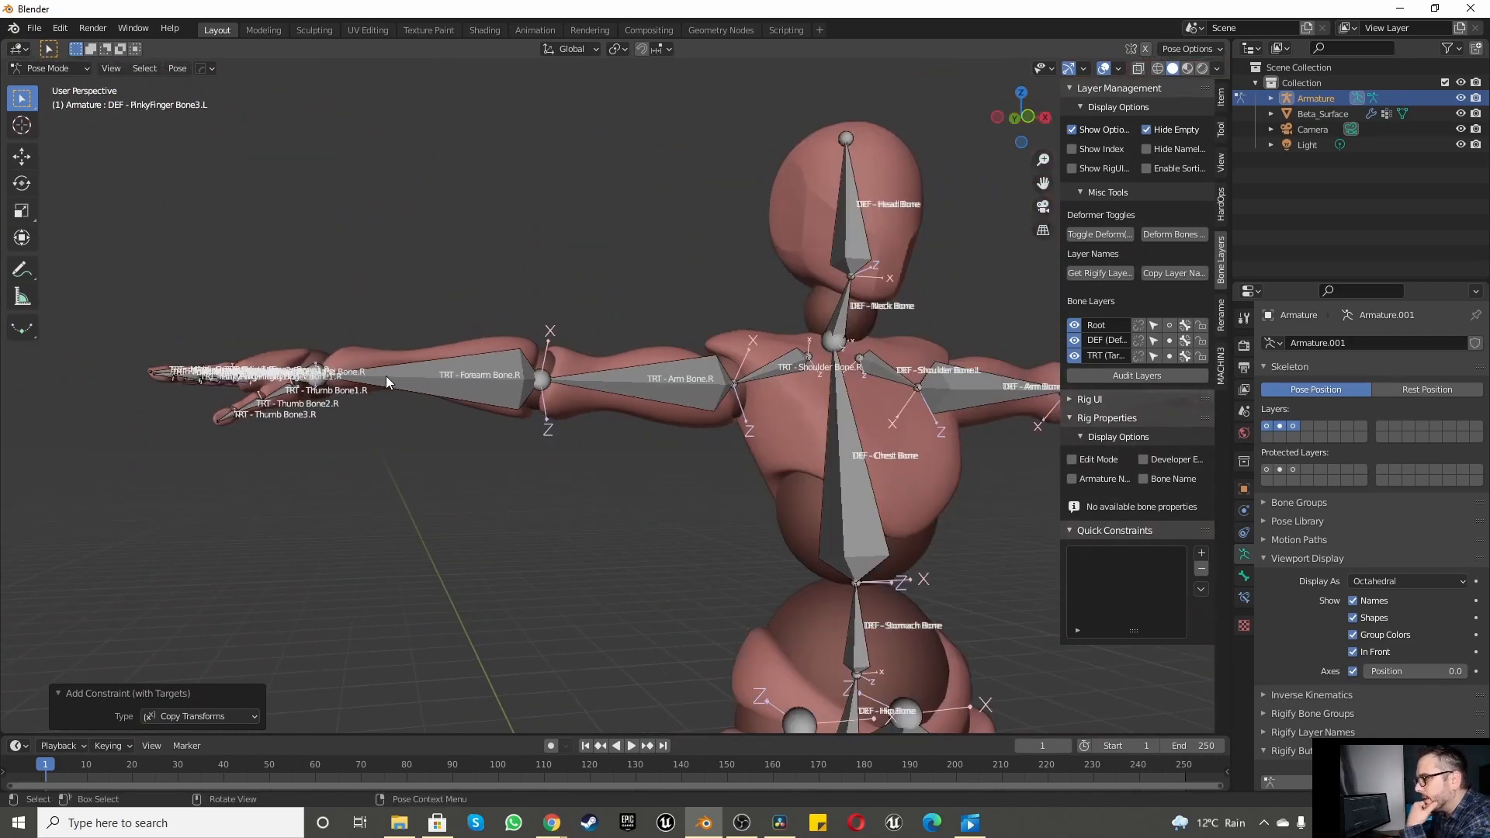
{"action": "scroll", "coordinate": [589, 594], "scroll_direction": "up", "scroll_amount": 5}
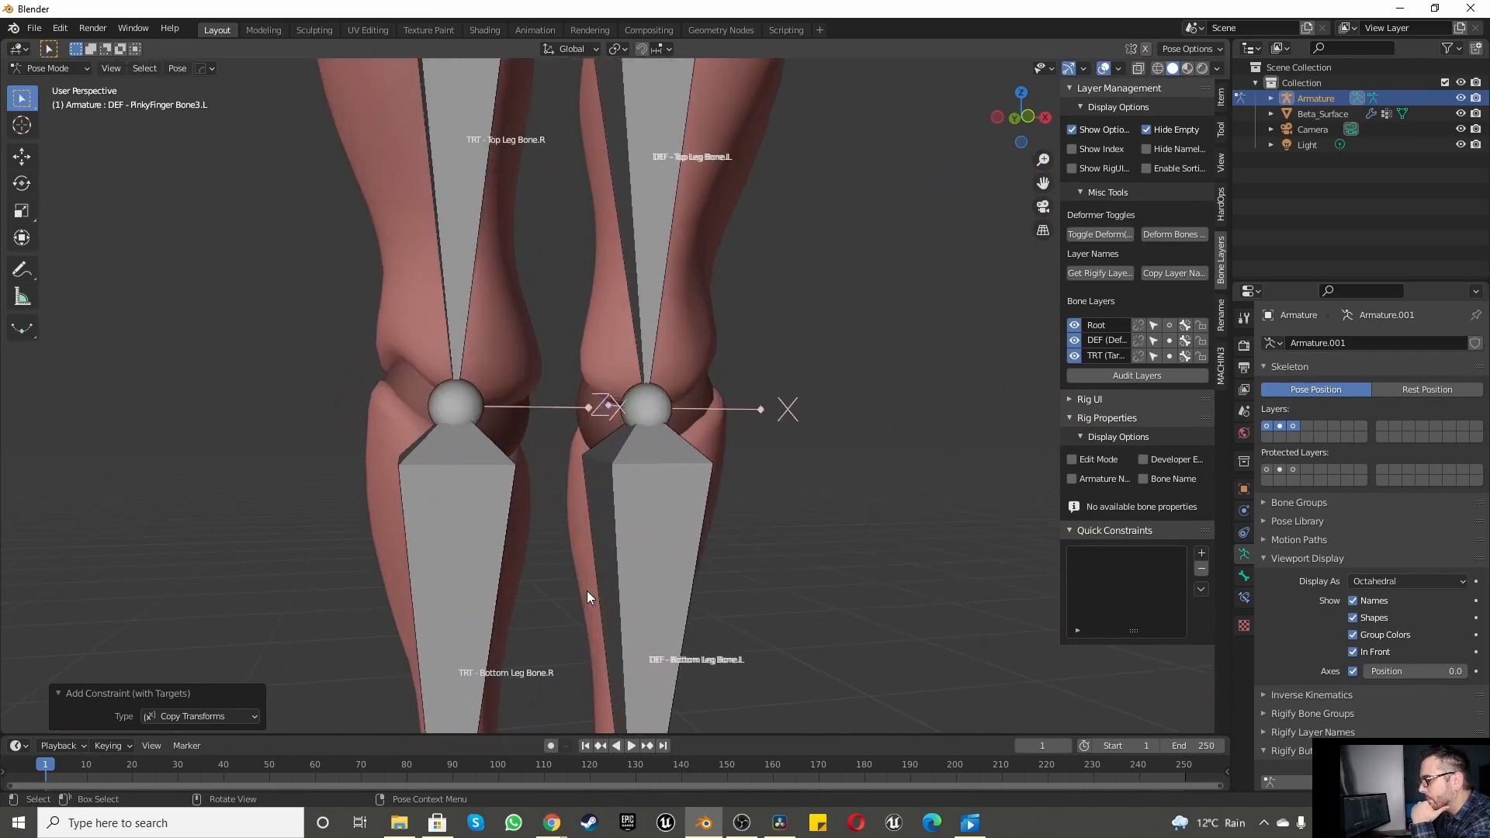
{"action": "scroll", "coordinate": [587, 590], "scroll_direction": "down", "scroll_amount": 4}
Step: Hide the Root and TRT bone layers to leave only the DEF layer shown, and check DEF - Top Leg Bone.L's constraint
{"action": "left_click", "coordinate": [1075, 325]}
{"action": "left_click", "coordinate": [1074, 355]}
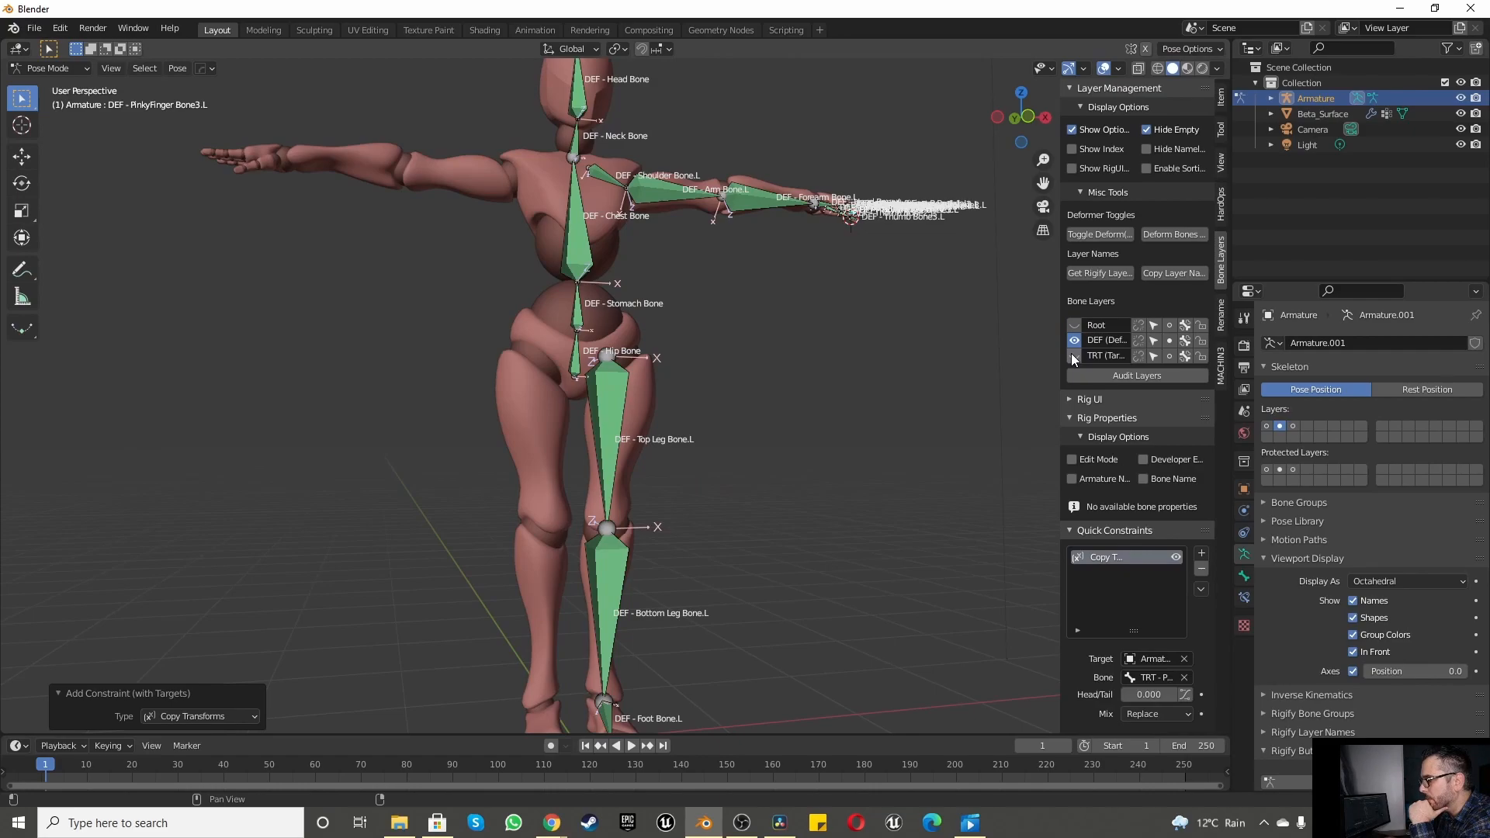
{"action": "left_click", "coordinate": [616, 389]}
{"action": "scroll", "coordinate": [599, 457], "scroll_direction": "down", "scroll_amount": 2}
{"action": "scroll", "coordinate": [599, 457], "scroll_direction": "up", "scroll_amount": 1}
{"action": "middle_click_drag", "start_coordinate": [599, 456], "coordinate": [551, 436]}
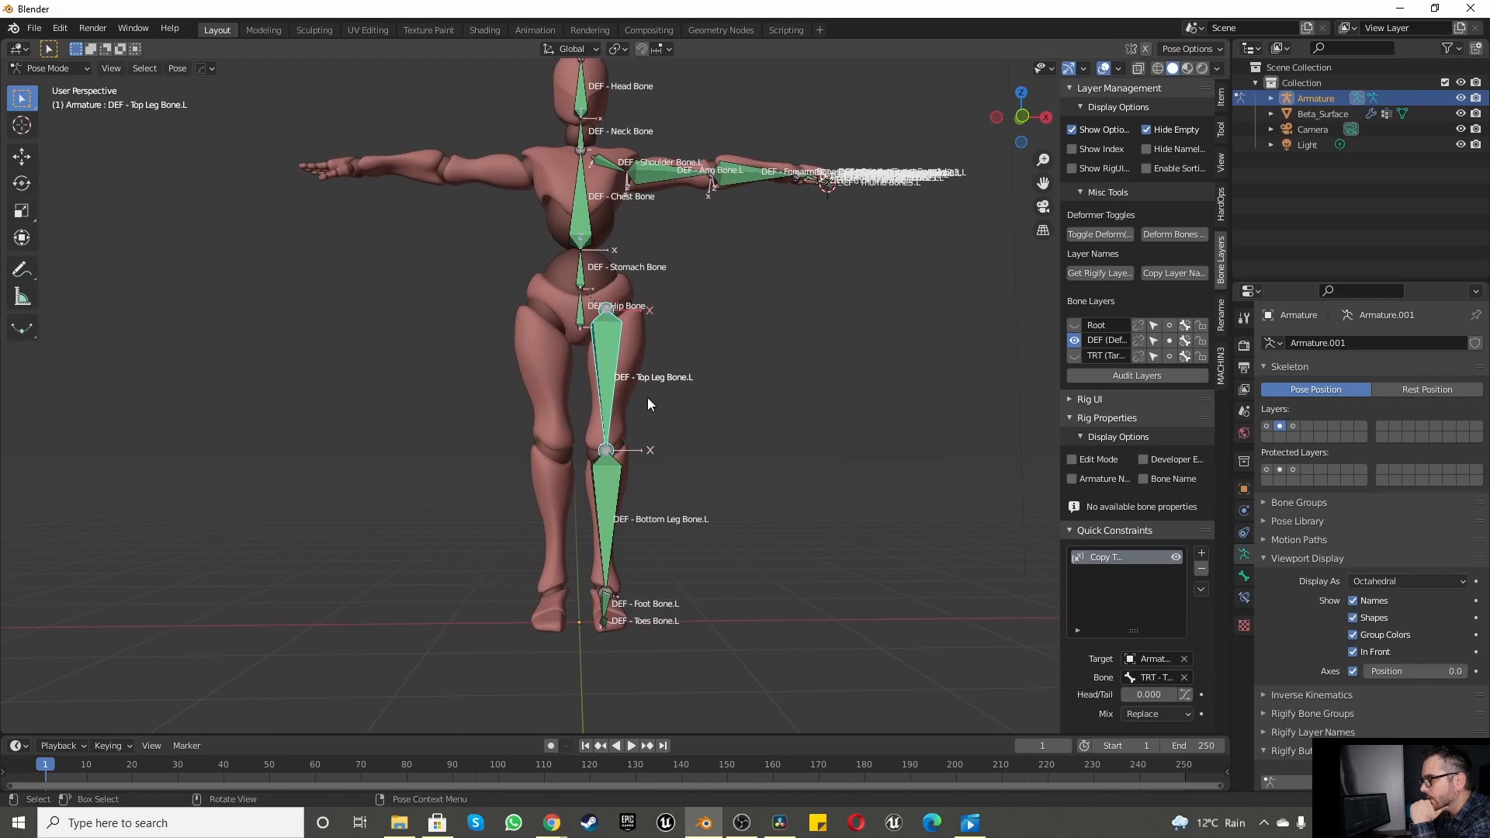
{"action": "left_click", "coordinate": [676, 316]}
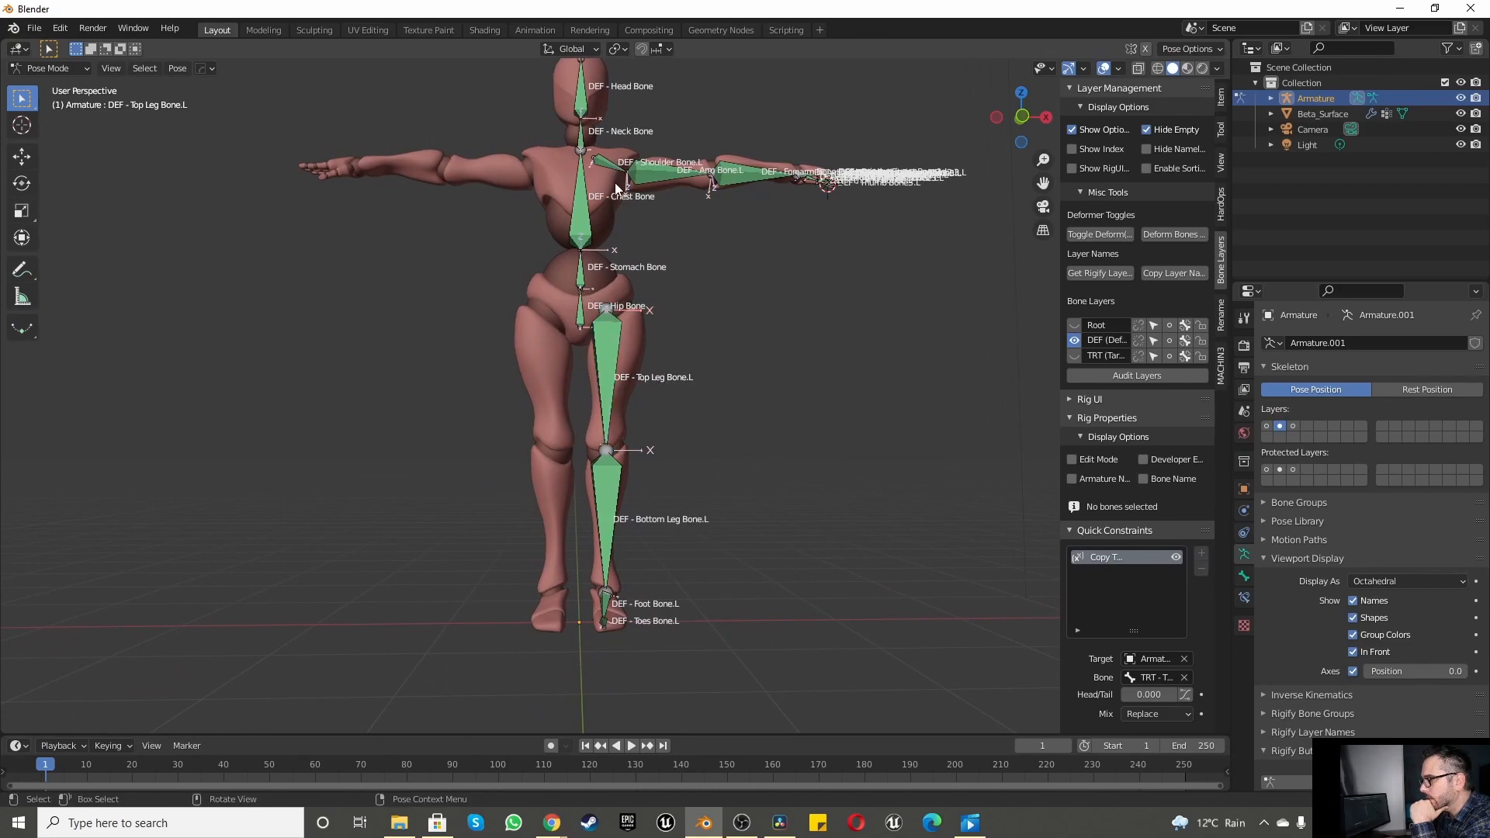
Step: Select all DEF bones in Edit Mode and symmetrize them to create the right-side (.R) bones
{"action": "scroll", "coordinate": [558, 197], "scroll_direction": "down", "scroll_amount": 4}
{"action": "left_click_drag", "start_coordinate": [552, 154], "coordinate": [905, 576]}
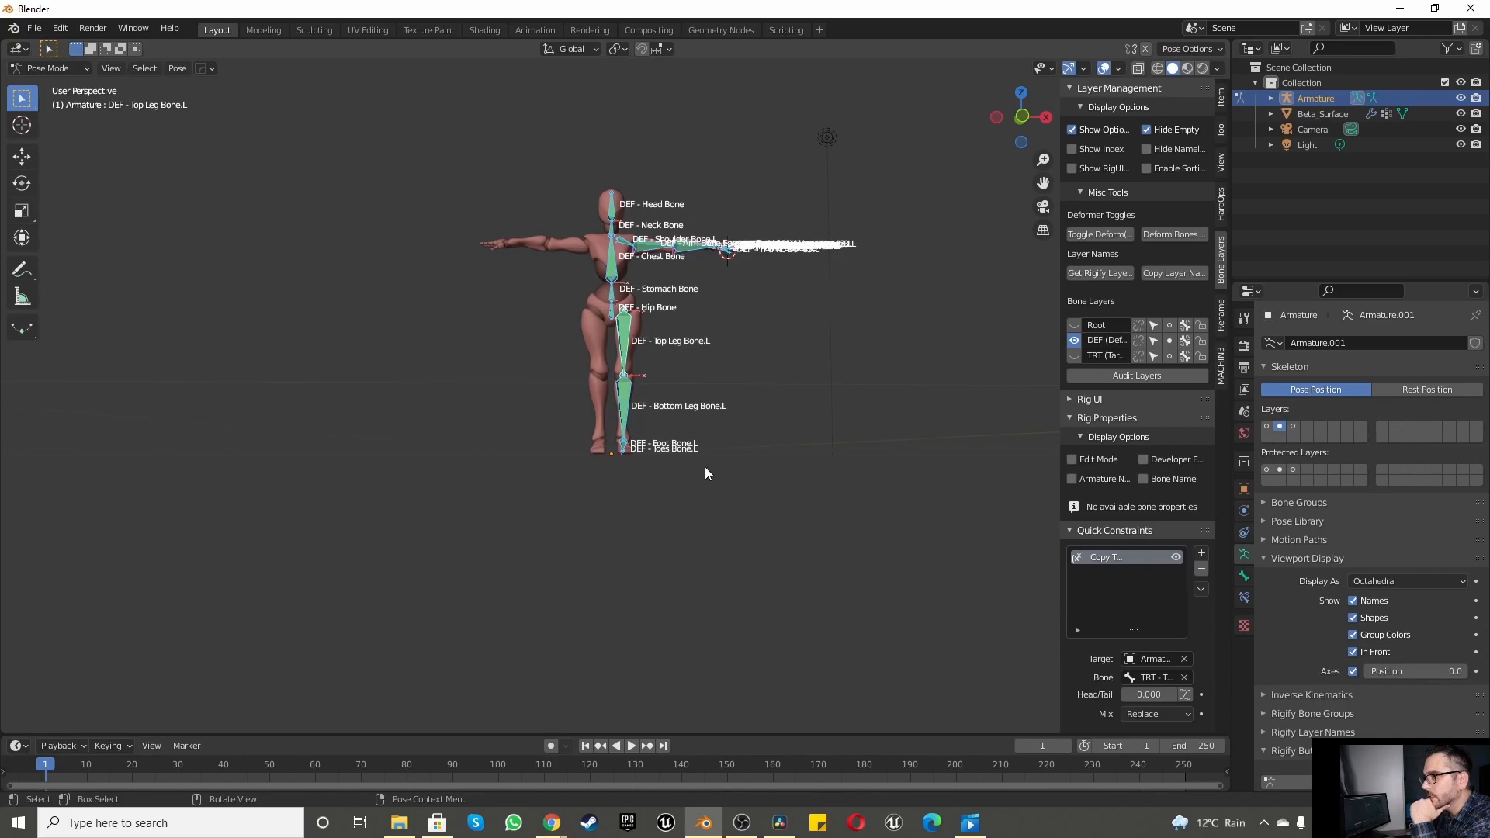
{"action": "left_click", "coordinate": [29, 68]}
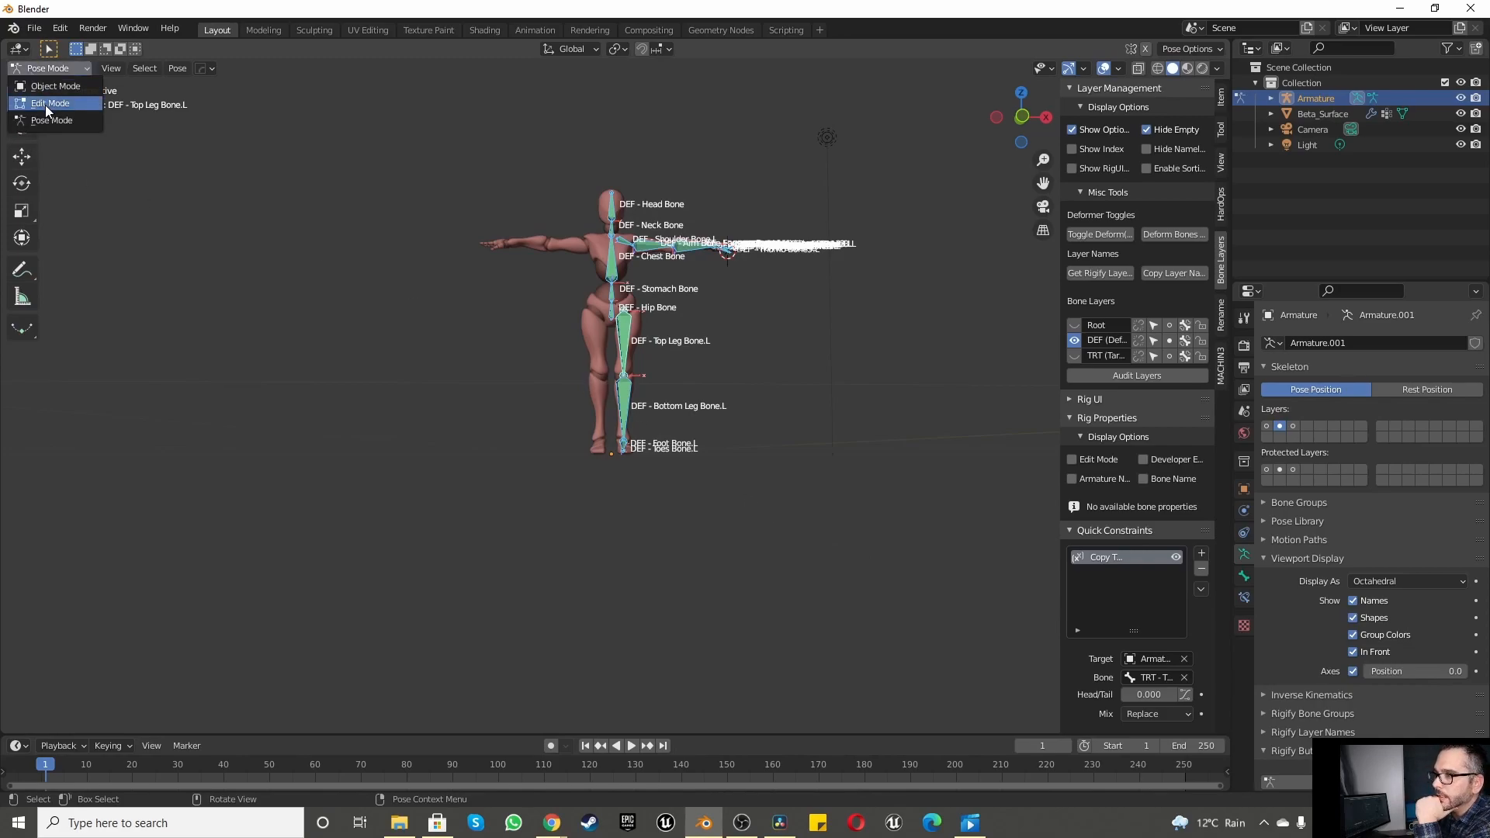
{"action": "left_click", "coordinate": [45, 103]}
{"action": "scroll", "coordinate": [515, 207], "scroll_direction": "up", "scroll_amount": 3}
{"action": "left_click_drag", "start_coordinate": [548, 121], "coordinate": [1013, 703]}
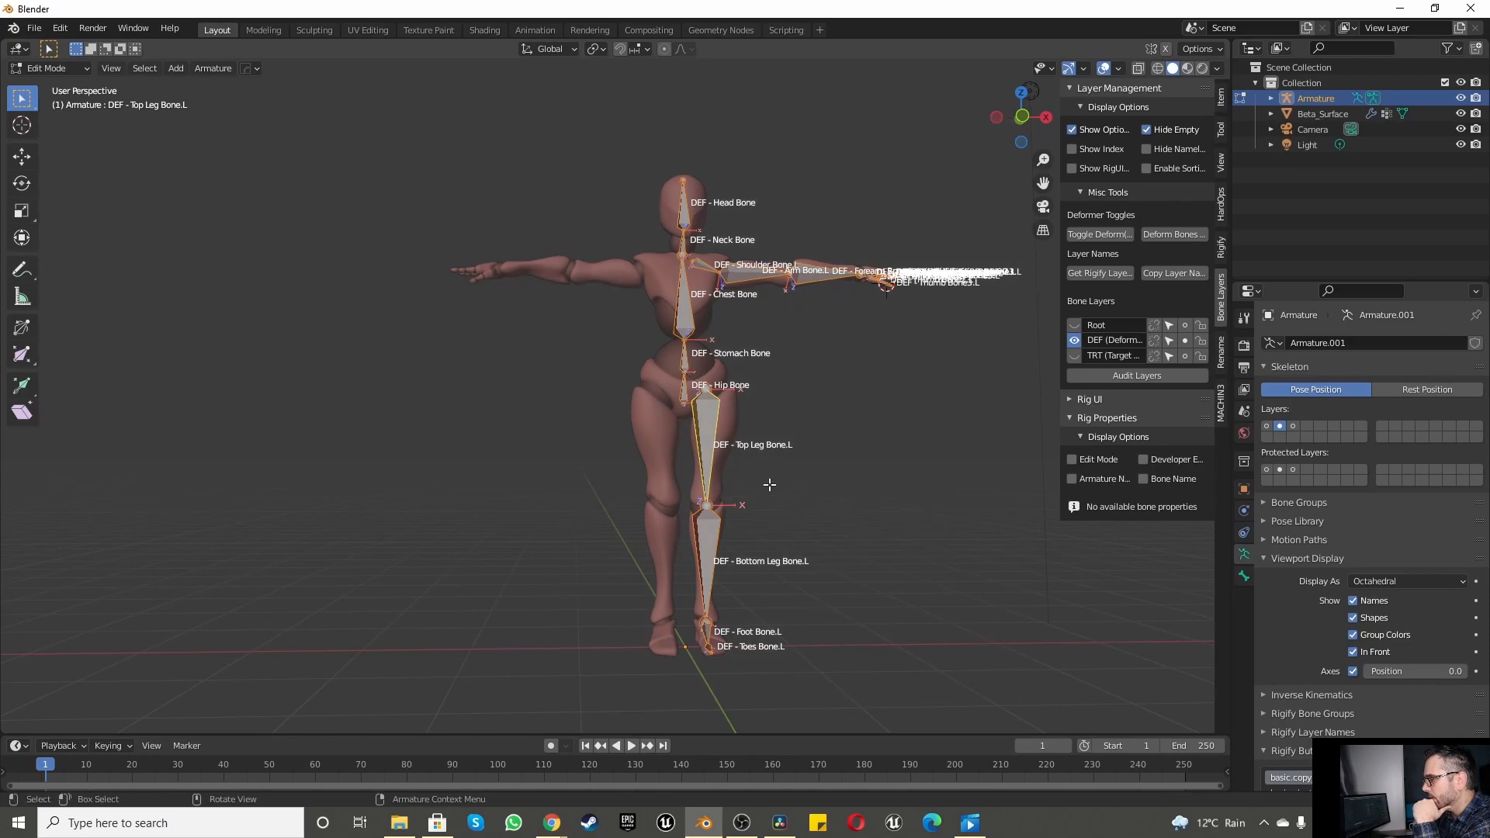
{"action": "right_click", "coordinate": [705, 432]}
{"action": "left_click", "coordinate": [695, 430]}
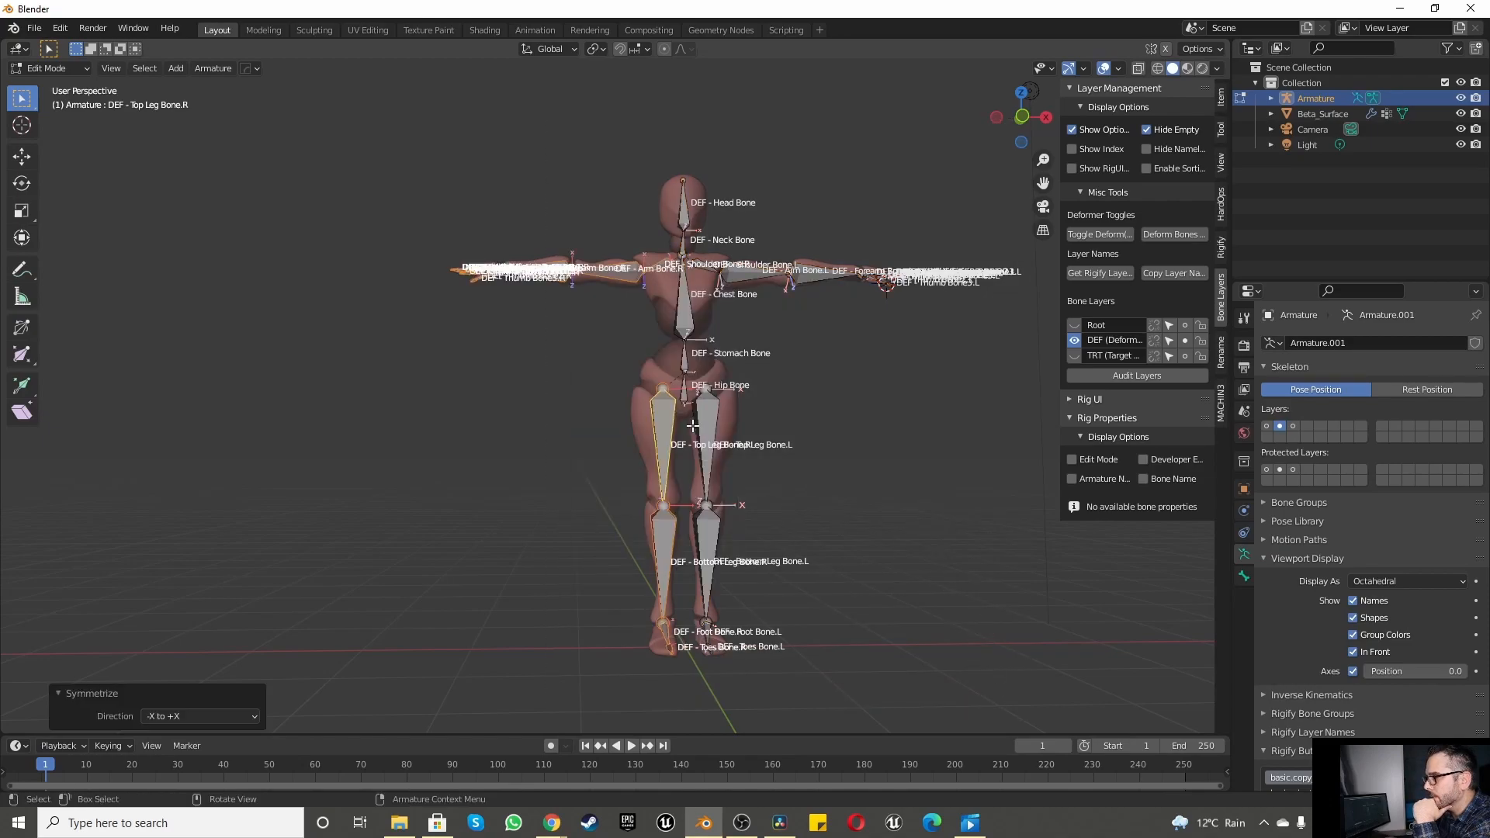
Step: Leave Edit Mode, show the TRT (Target Bones) layer again and switch the armature to Pose Mode
{"action": "middle_click_drag", "start_coordinate": [613, 307], "coordinate": [623, 270]}
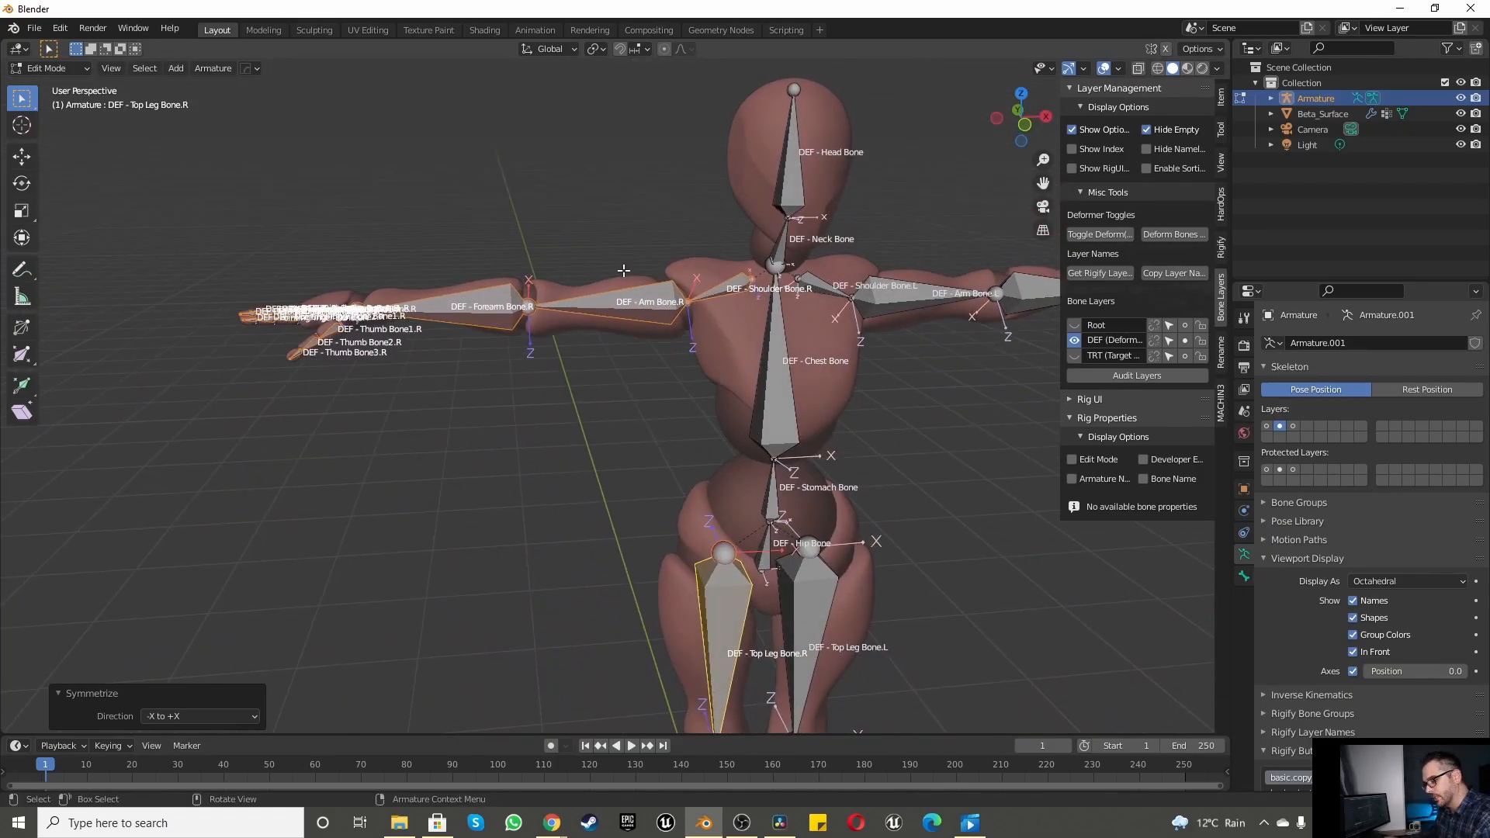
{"action": "key", "text": "Tab"}
{"action": "scroll", "coordinate": [608, 277], "scroll_direction": "down", "scroll_amount": 3}
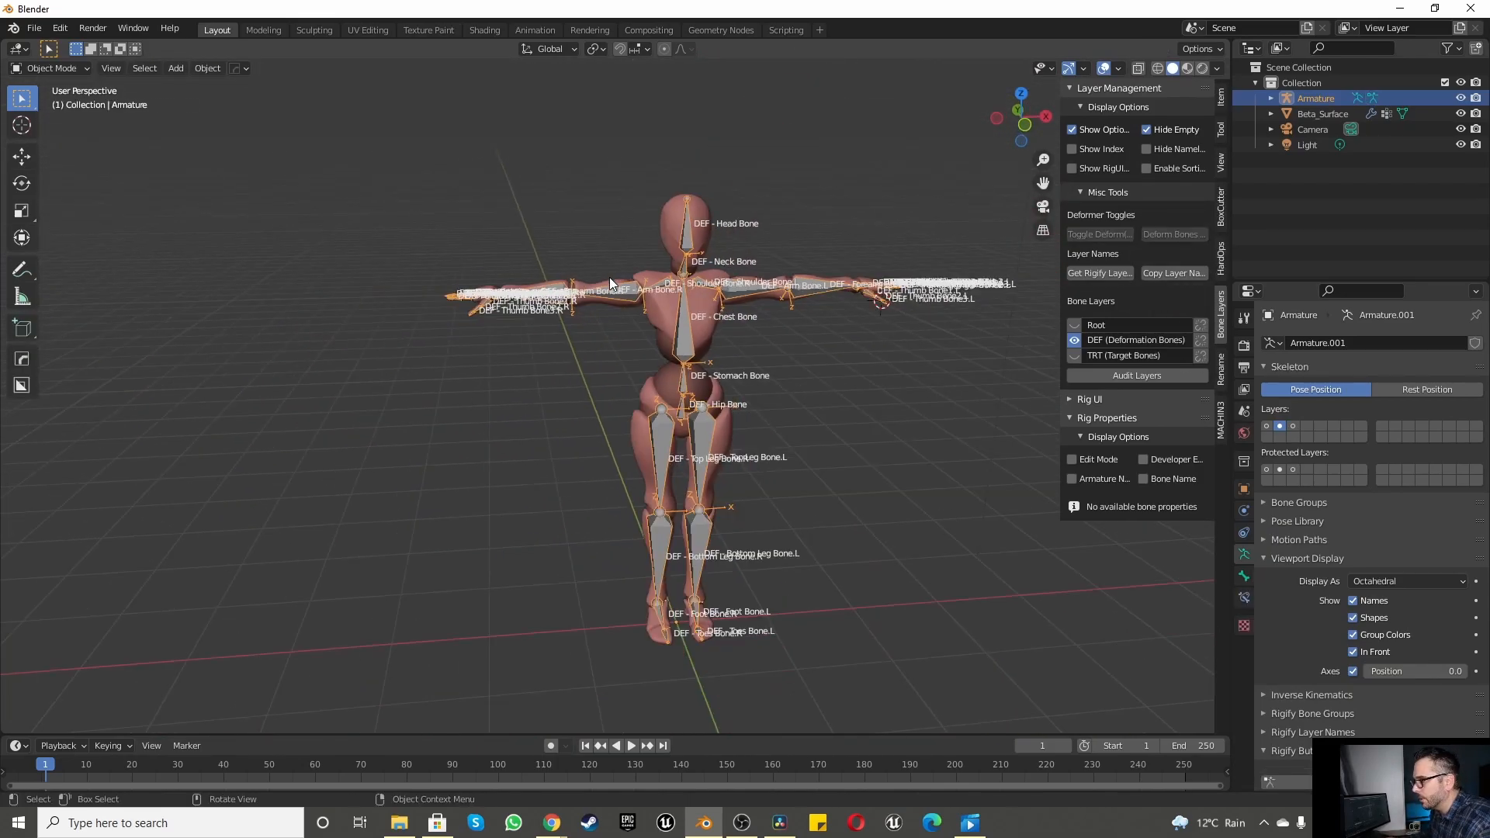
{"action": "left_click", "coordinate": [1074, 355]}
{"action": "scroll", "coordinate": [433, 309], "scroll_direction": "up", "scroll_amount": 4}
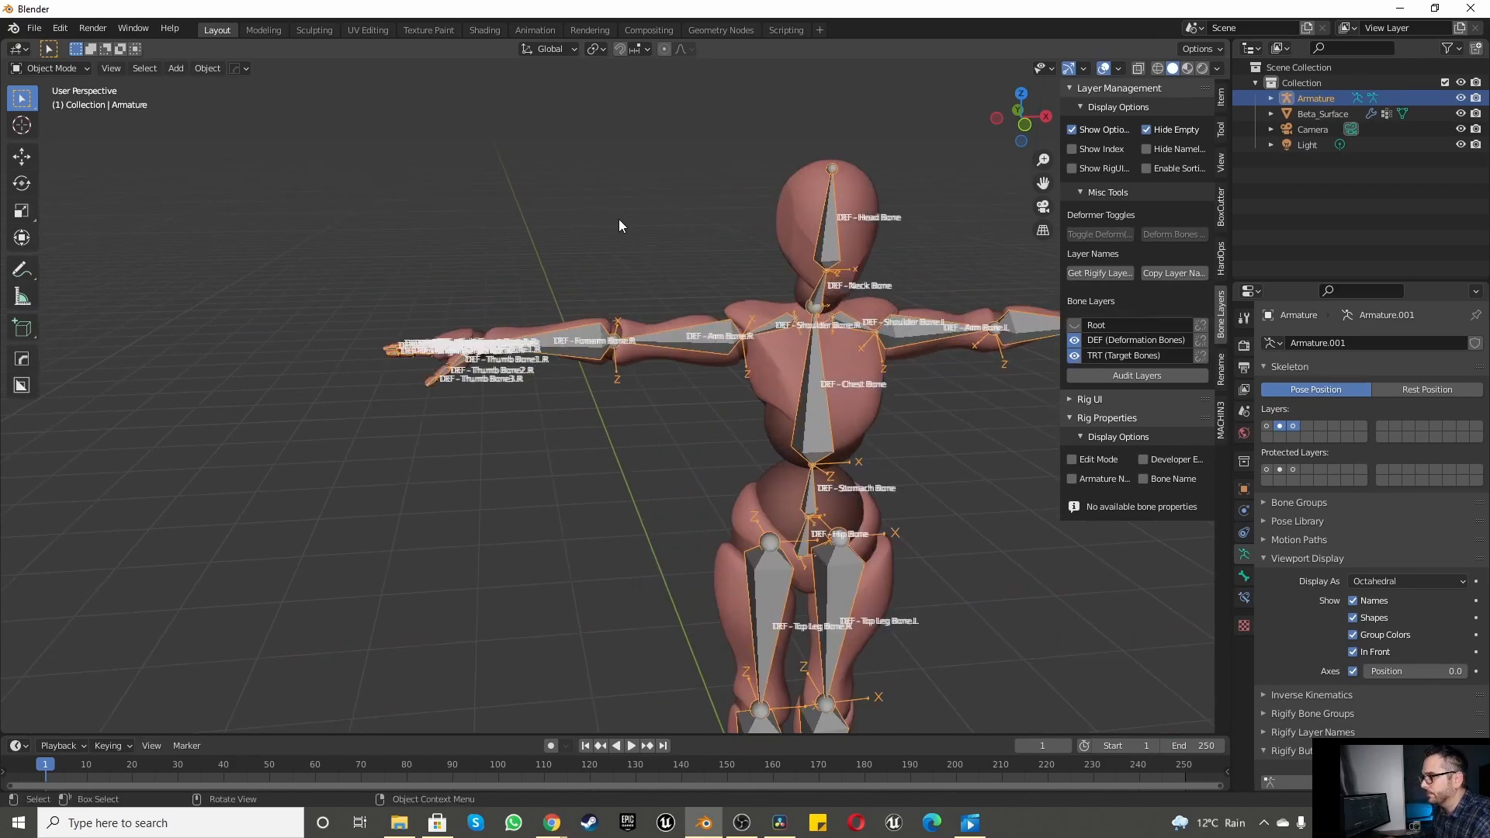
{"action": "left_click", "coordinate": [34, 69]}
{"action": "left_click", "coordinate": [55, 117]}
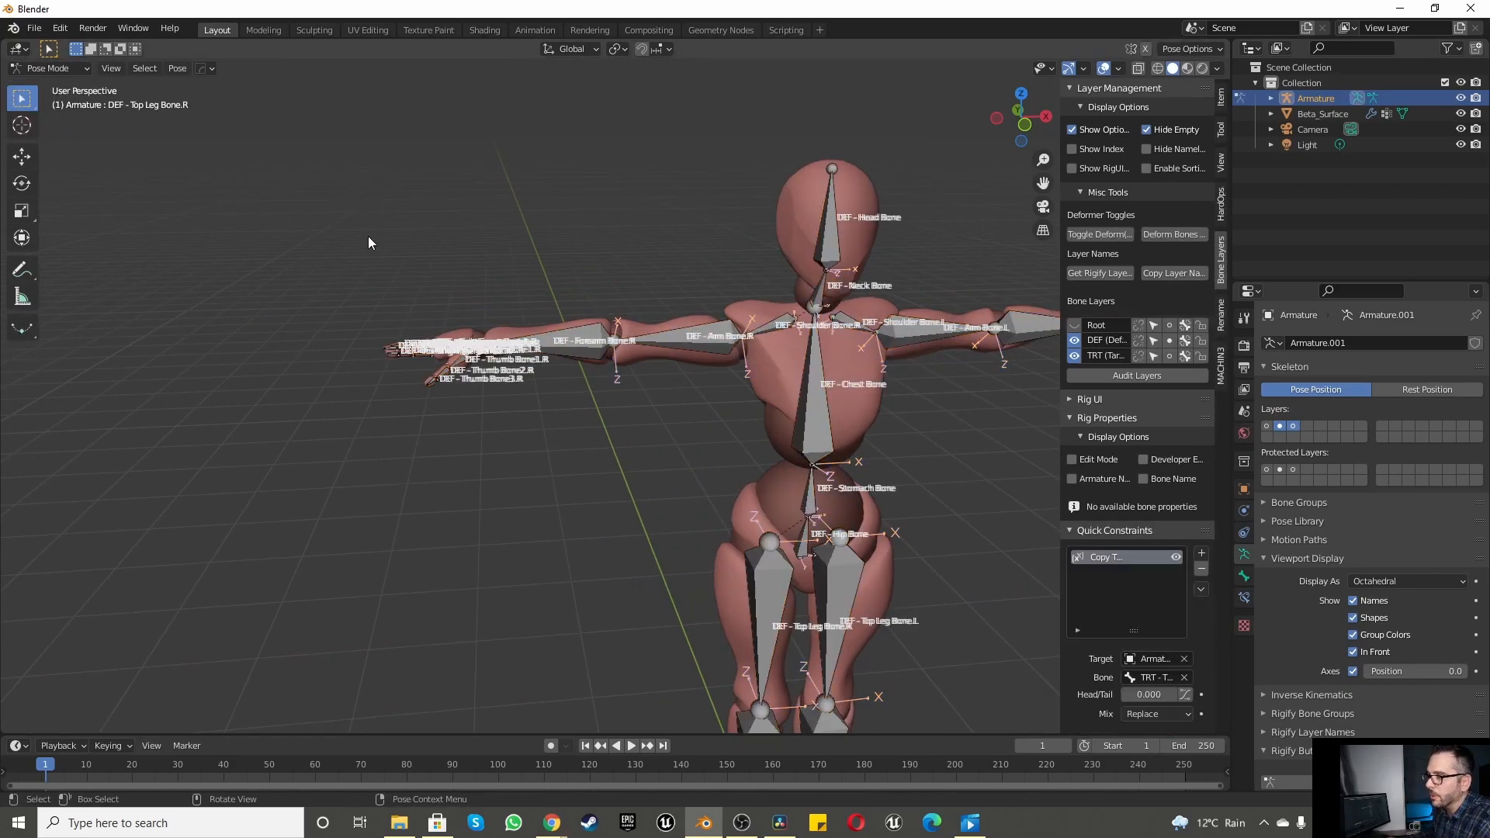
Step: Add a Copy Transforms constraint to DEF - Shoulder Bone.L, targeting TRT - Shoulder Bone.L
{"action": "scroll", "coordinate": [754, 303], "scroll_direction": "up", "scroll_amount": 4}
{"action": "scroll", "coordinate": [793, 357], "scroll_direction": "down", "scroll_amount": 5}
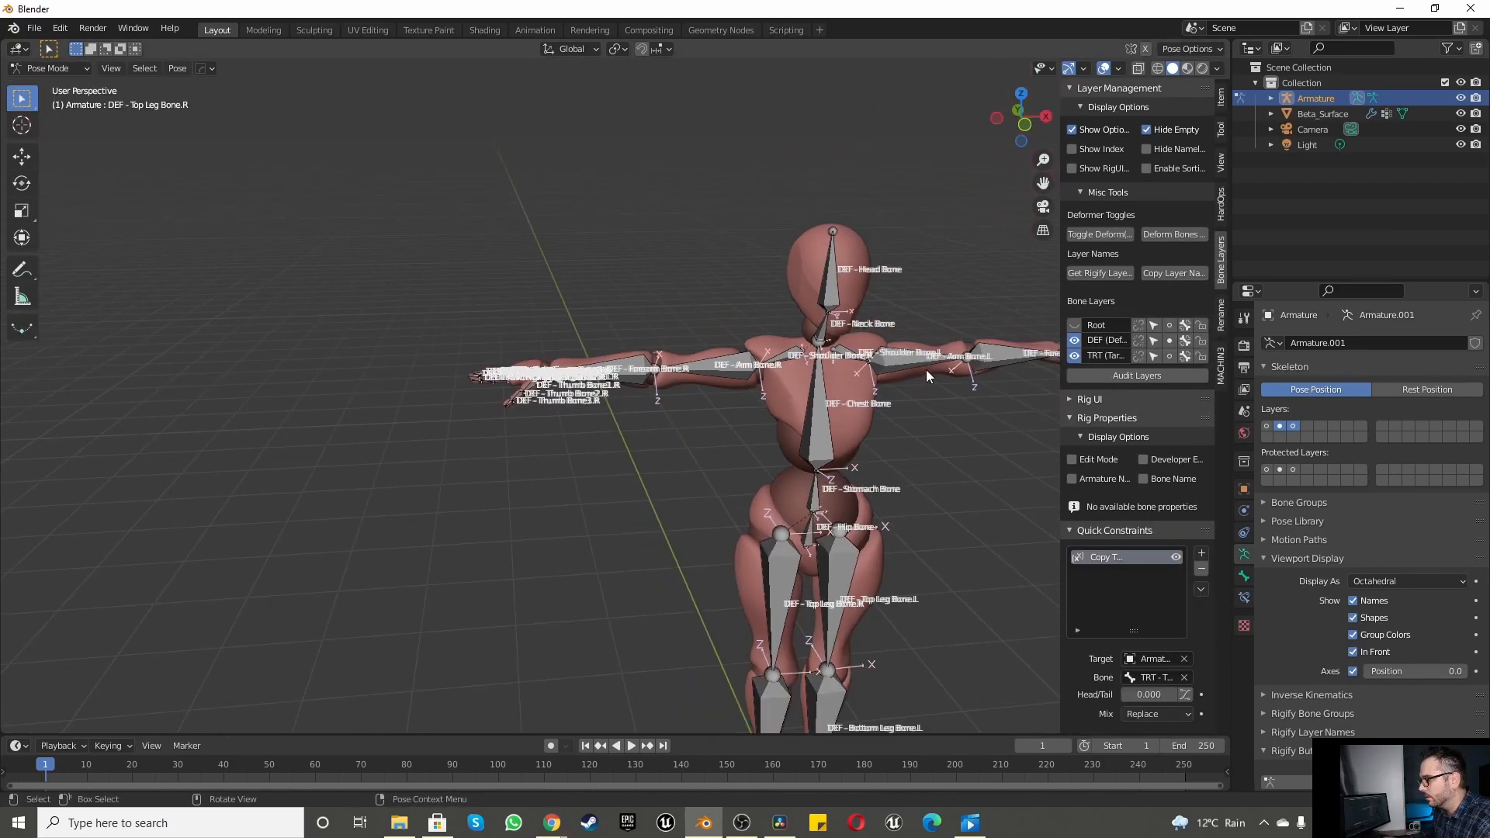
{"action": "scroll", "coordinate": [925, 369], "scroll_direction": "up", "scroll_amount": 4}
{"action": "left_click", "coordinate": [745, 331]}
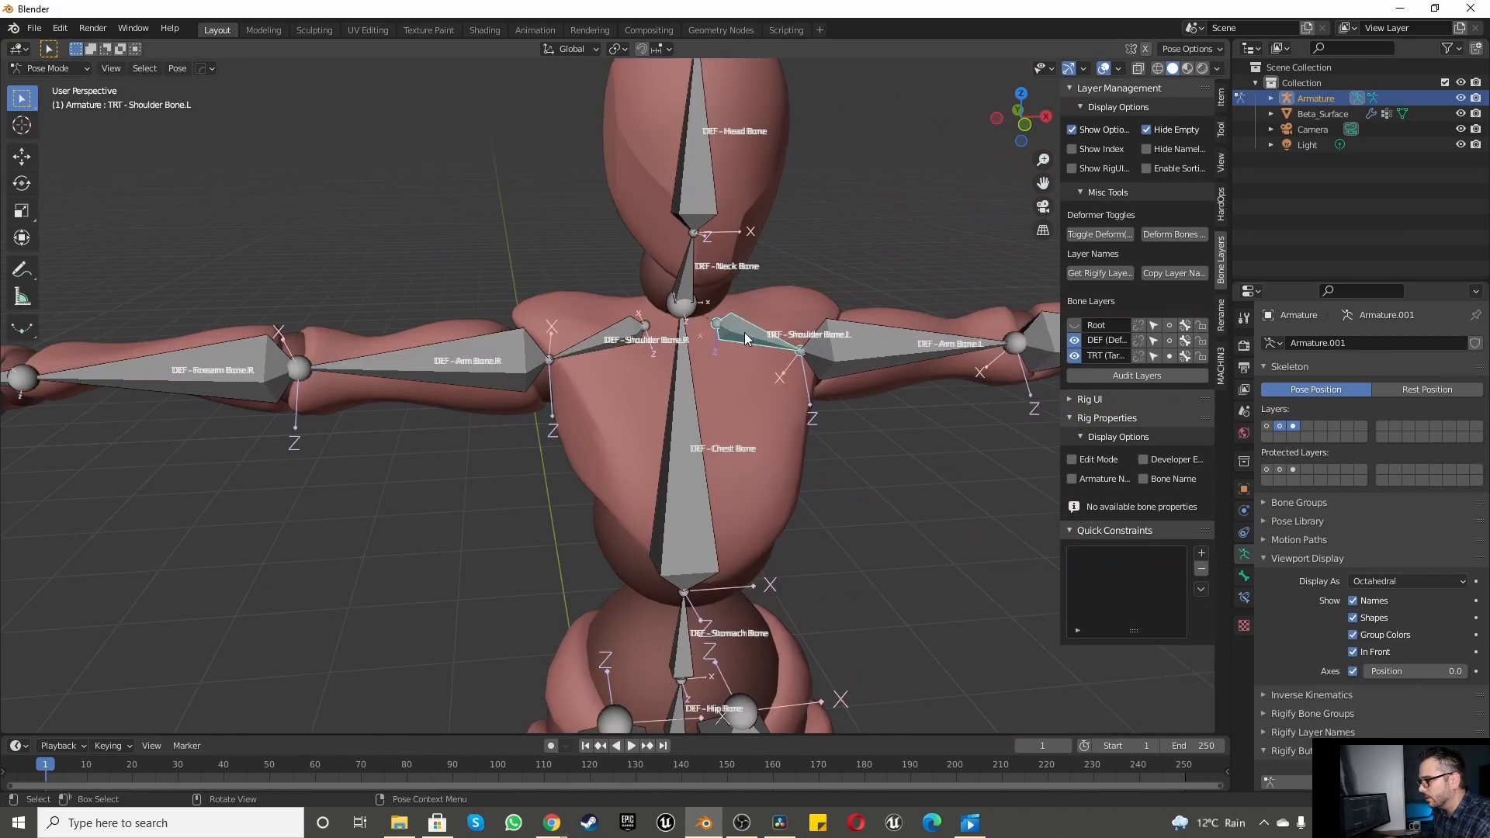
{"action": "left_click", "coordinate": [744, 333]}
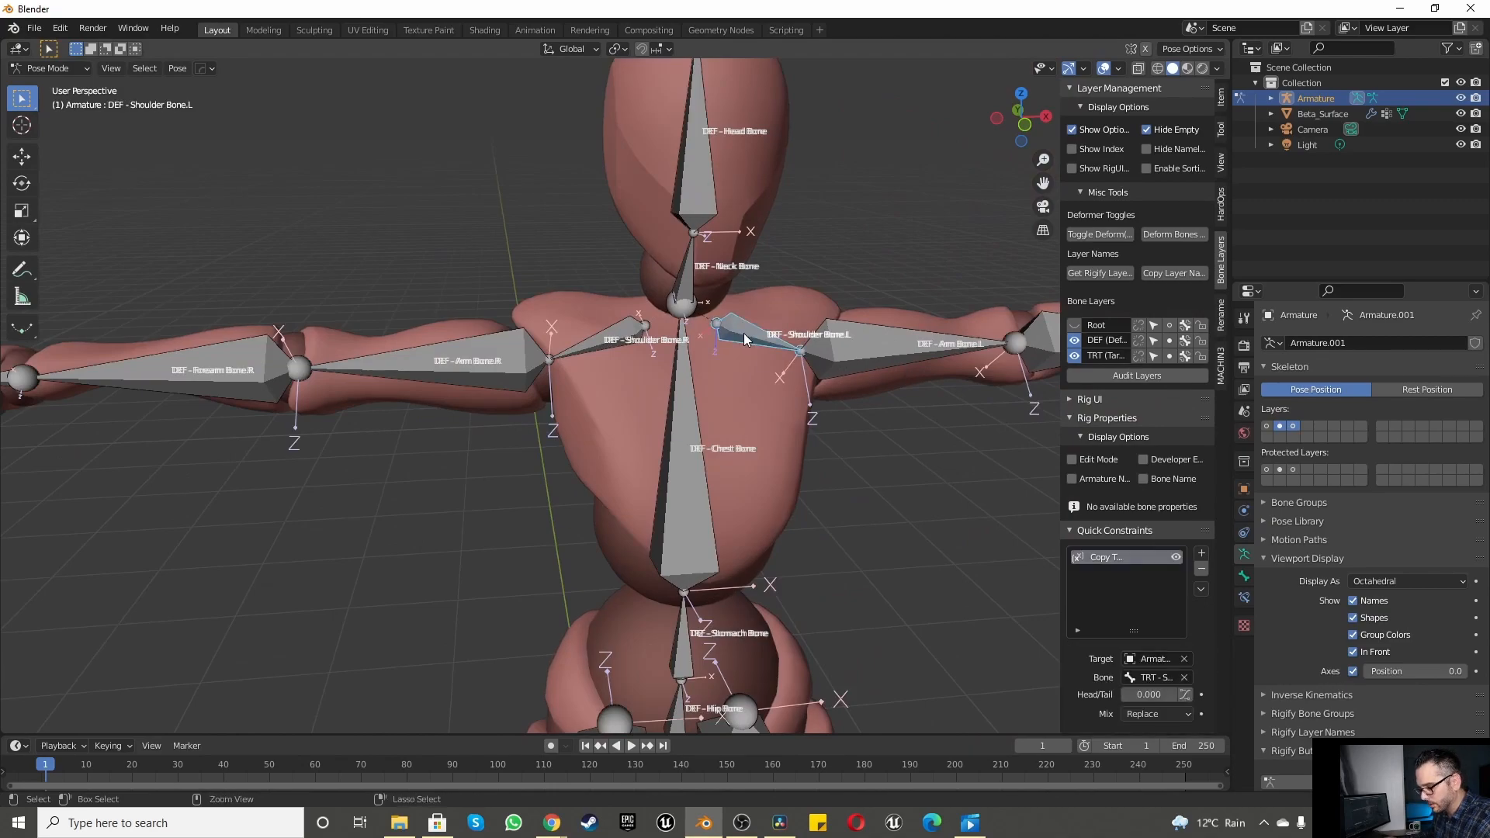
{"action": "key", "text": "ctrl+shift+c"}
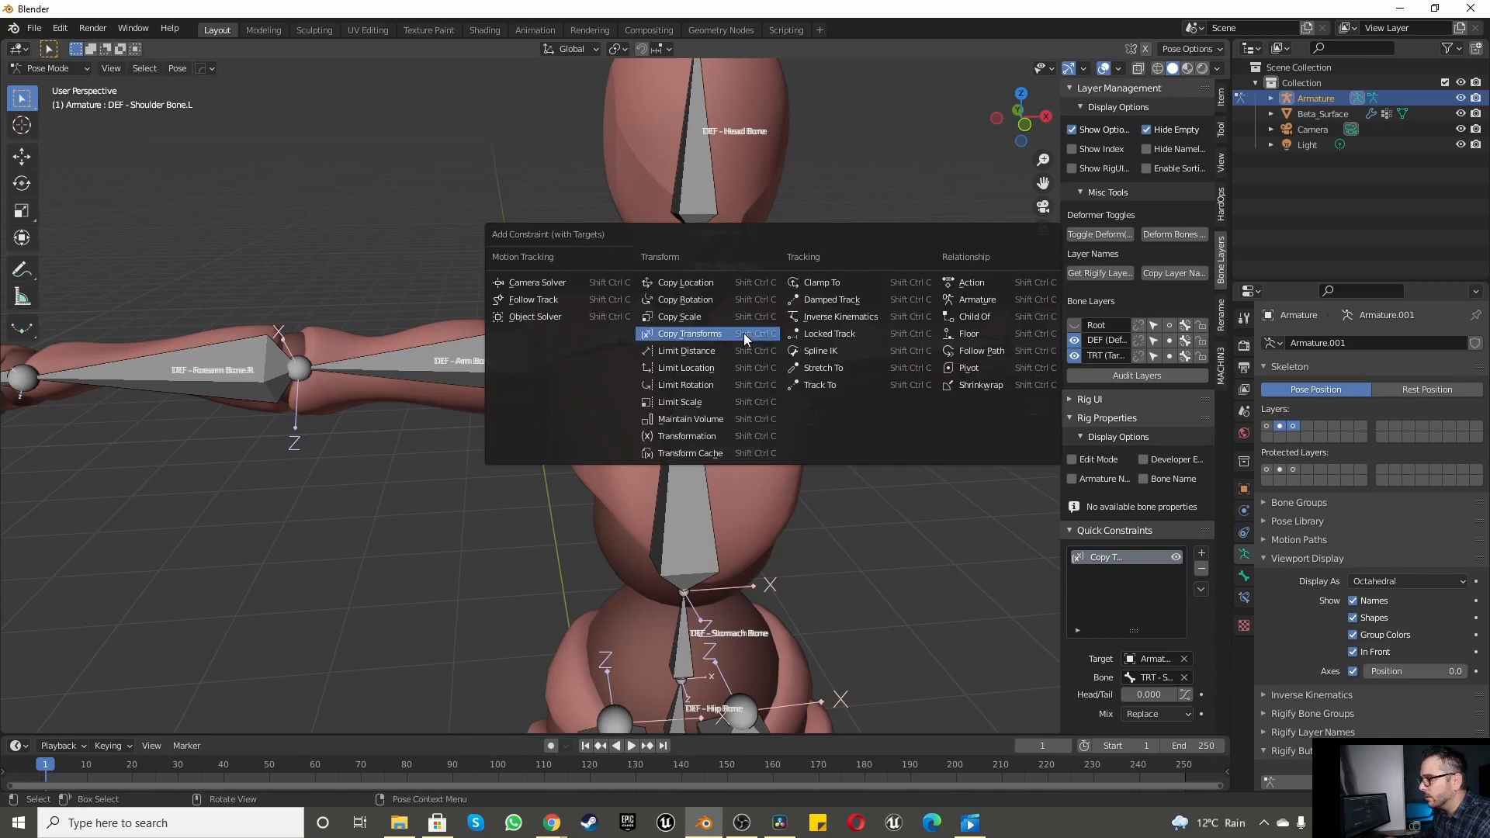
{"action": "left_click", "coordinate": [743, 333]}
Step: Constrain DEF - Shoulder Bone.R to its overlapping TRT shoulder bone with Copy Transforms
{"action": "left_click", "coordinate": [603, 333]}
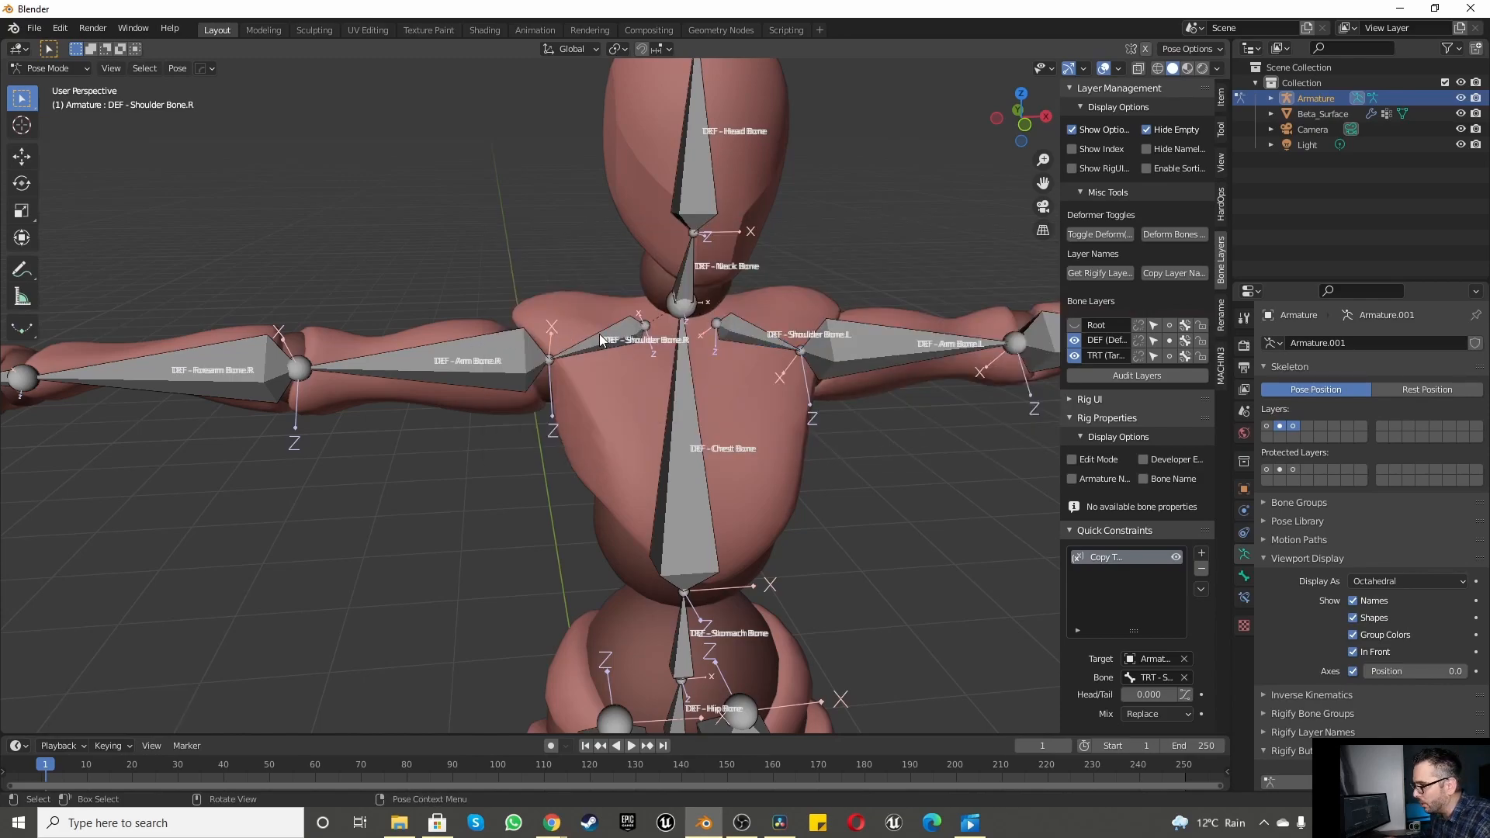
{"action": "left_click", "coordinate": [599, 343]}
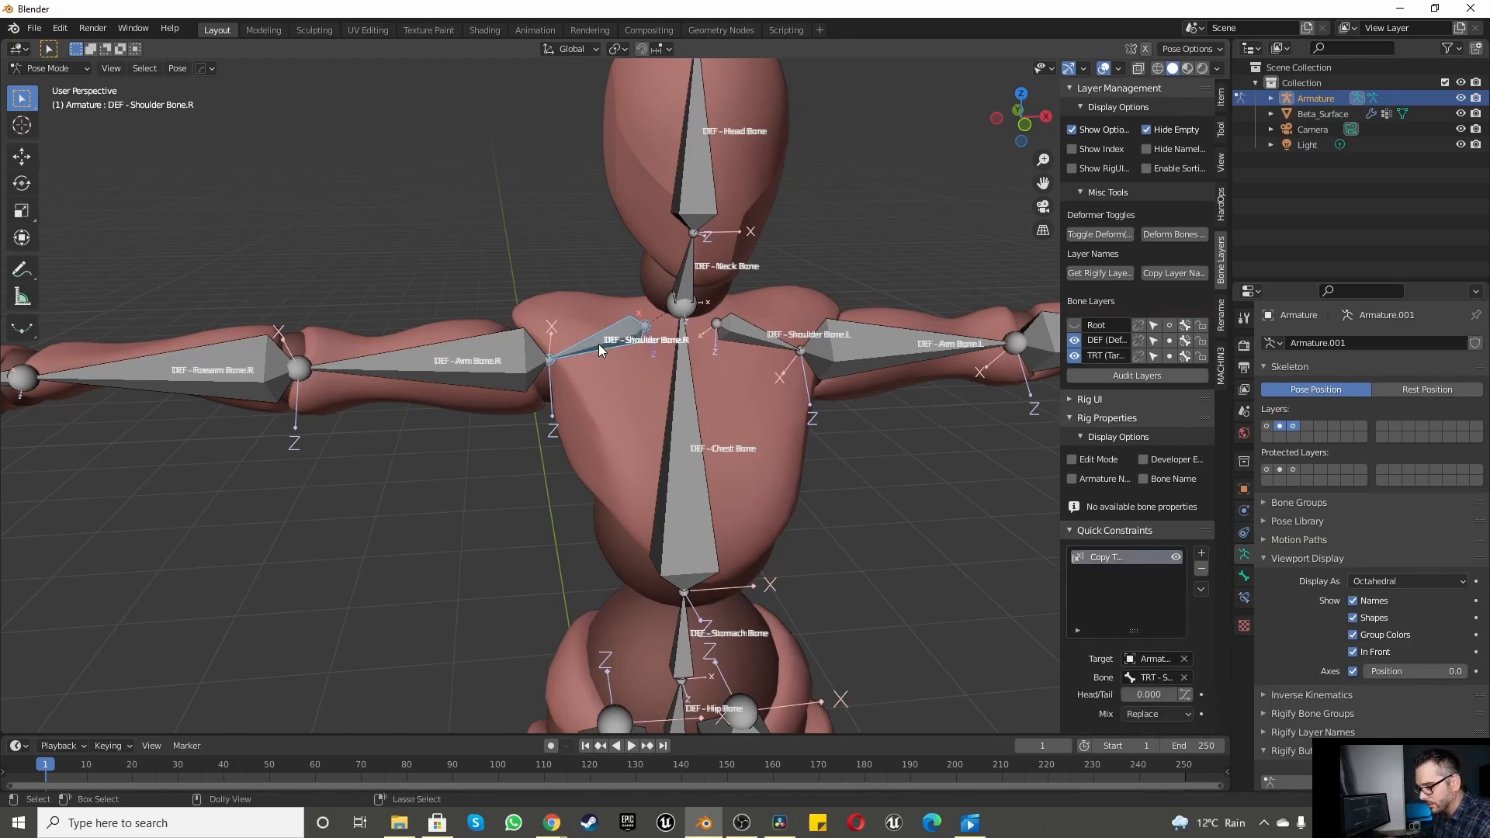
{"action": "key", "text": "ctrl+shift+c"}
{"action": "left_click", "coordinate": [599, 343]}
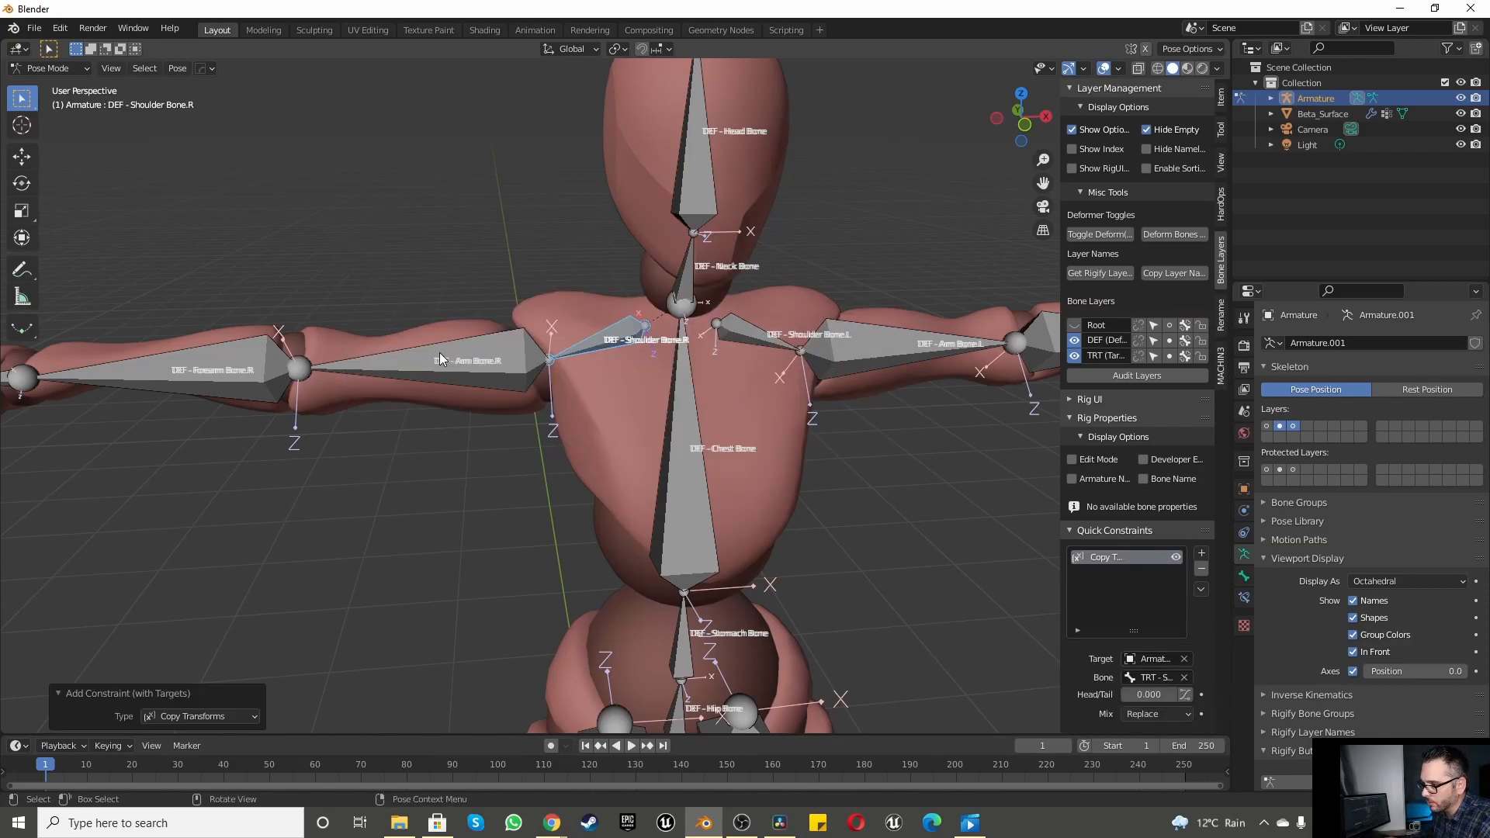
{"action": "left_click", "coordinate": [440, 358]}
{"action": "key", "text": "ctrl+shift+c"}
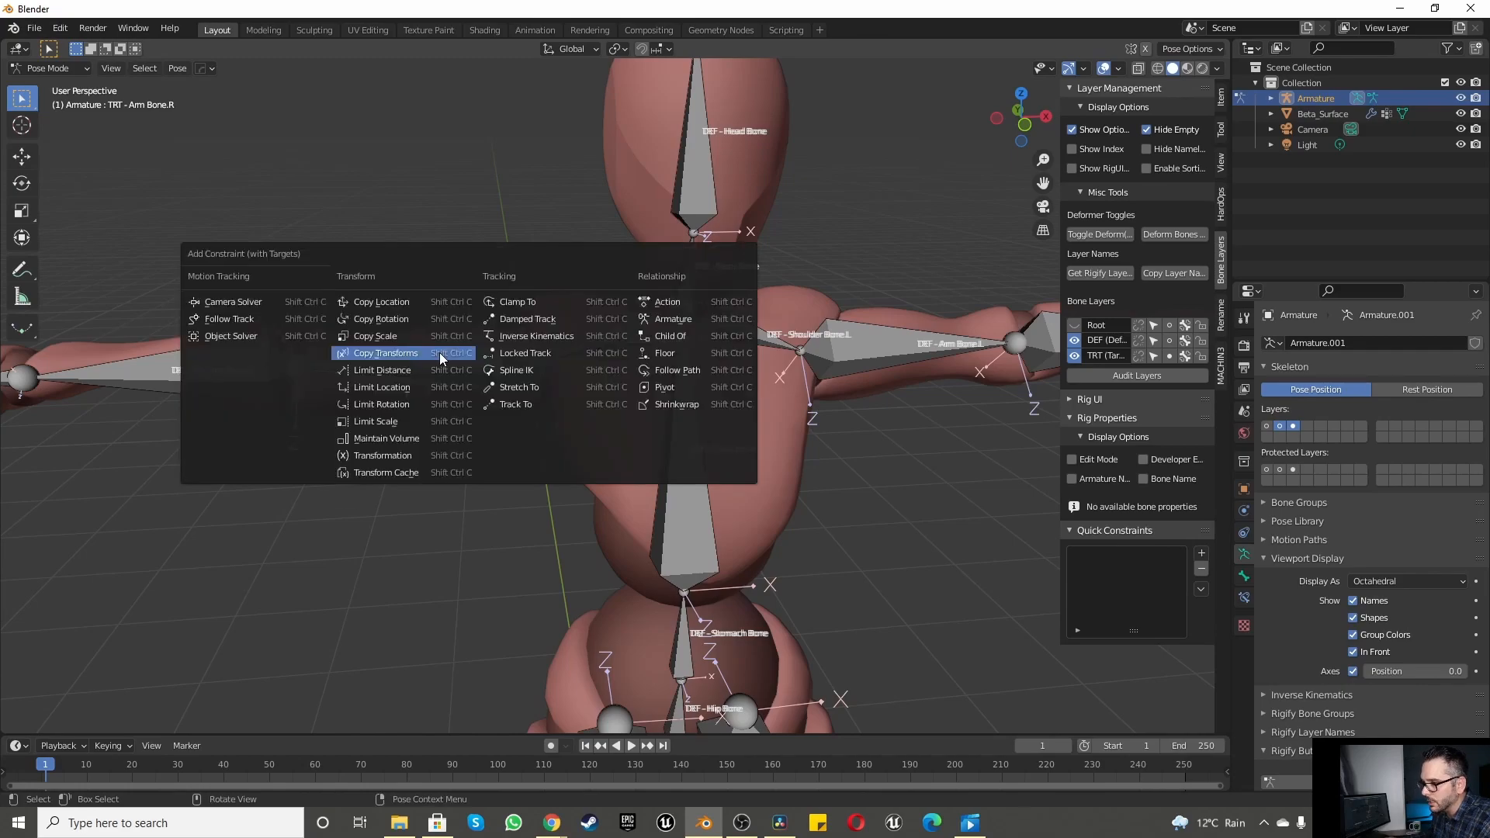
{"action": "left_click", "coordinate": [440, 359]}
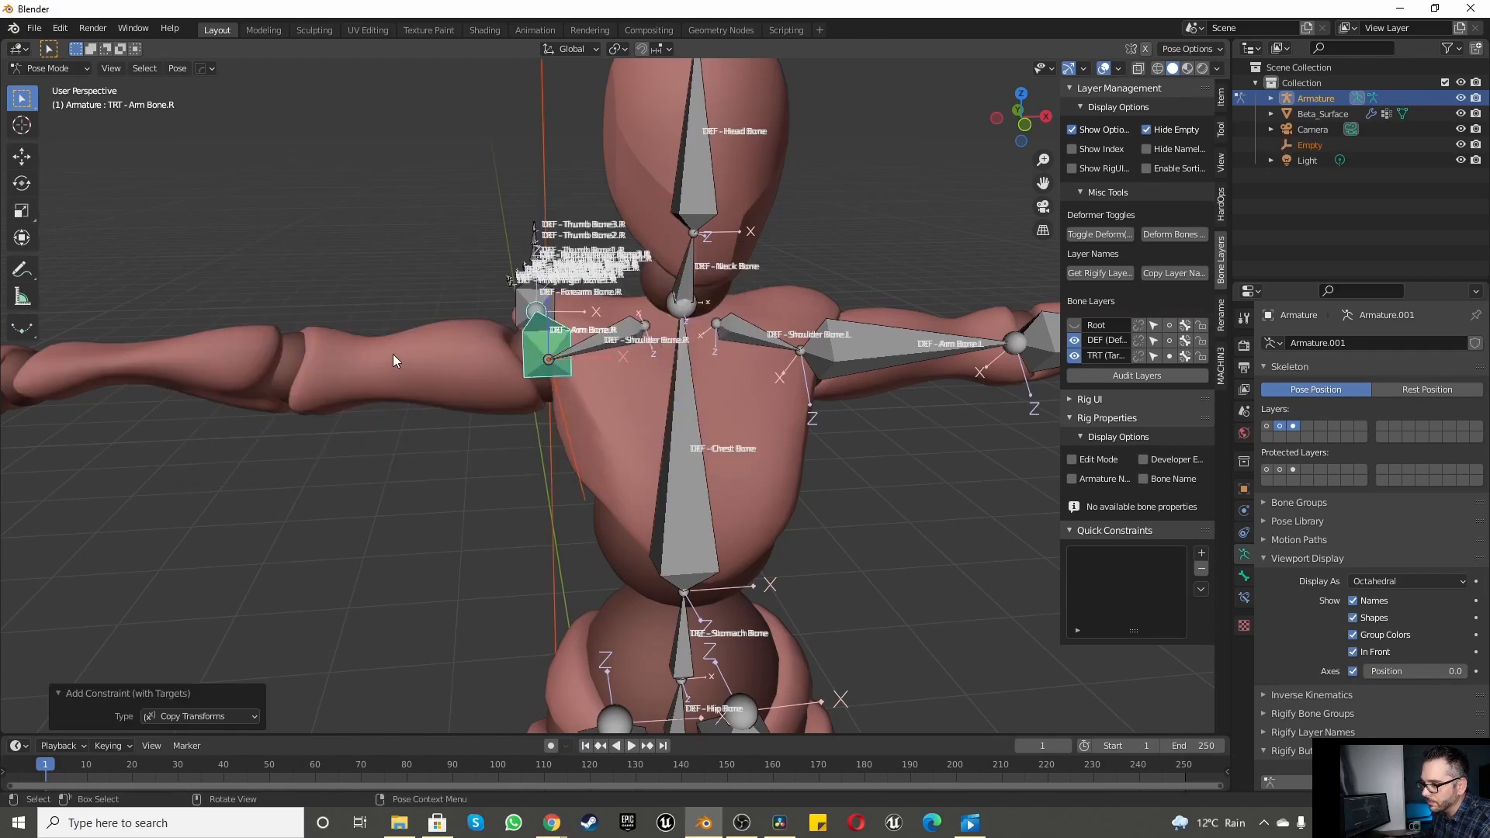
{"action": "scroll", "coordinate": [477, 324], "scroll_direction": "down", "scroll_amount": 5}
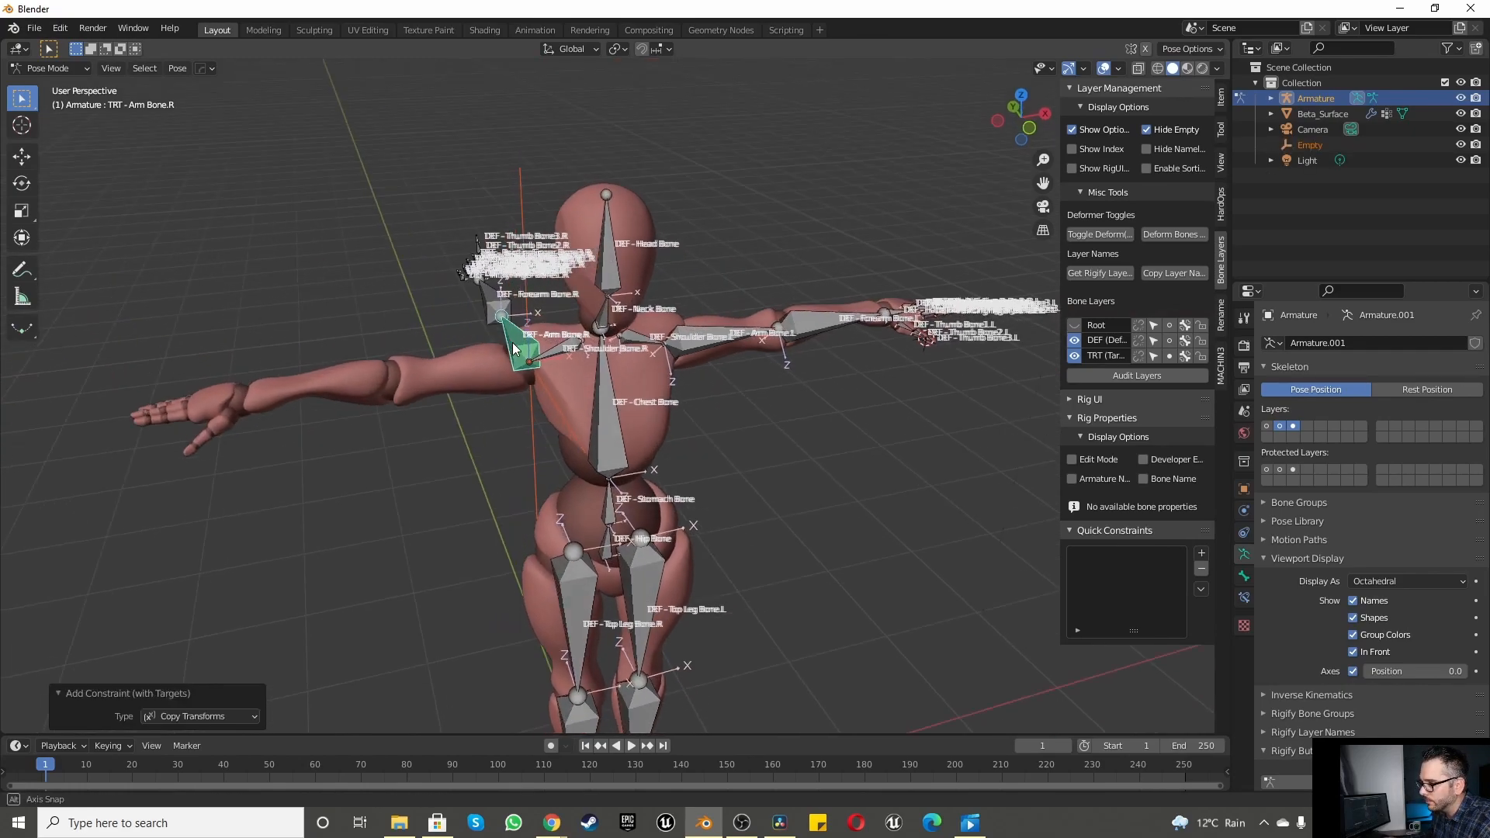
{"action": "middle_click_drag", "start_coordinate": [476, 324], "coordinate": [574, 358]}
{"action": "key", "text": "ctrl+z"}
Step: Add a Copy Transforms constraint to DEF - Arm Bone.R, targeting the overlapping TRT - Arm Bone.R
{"action": "left_click", "coordinate": [451, 337]}
{"action": "middle_click_drag", "start_coordinate": [451, 337], "coordinate": [609, 407]}
{"action": "scroll", "coordinate": [519, 398], "scroll_direction": "up", "scroll_amount": 4}
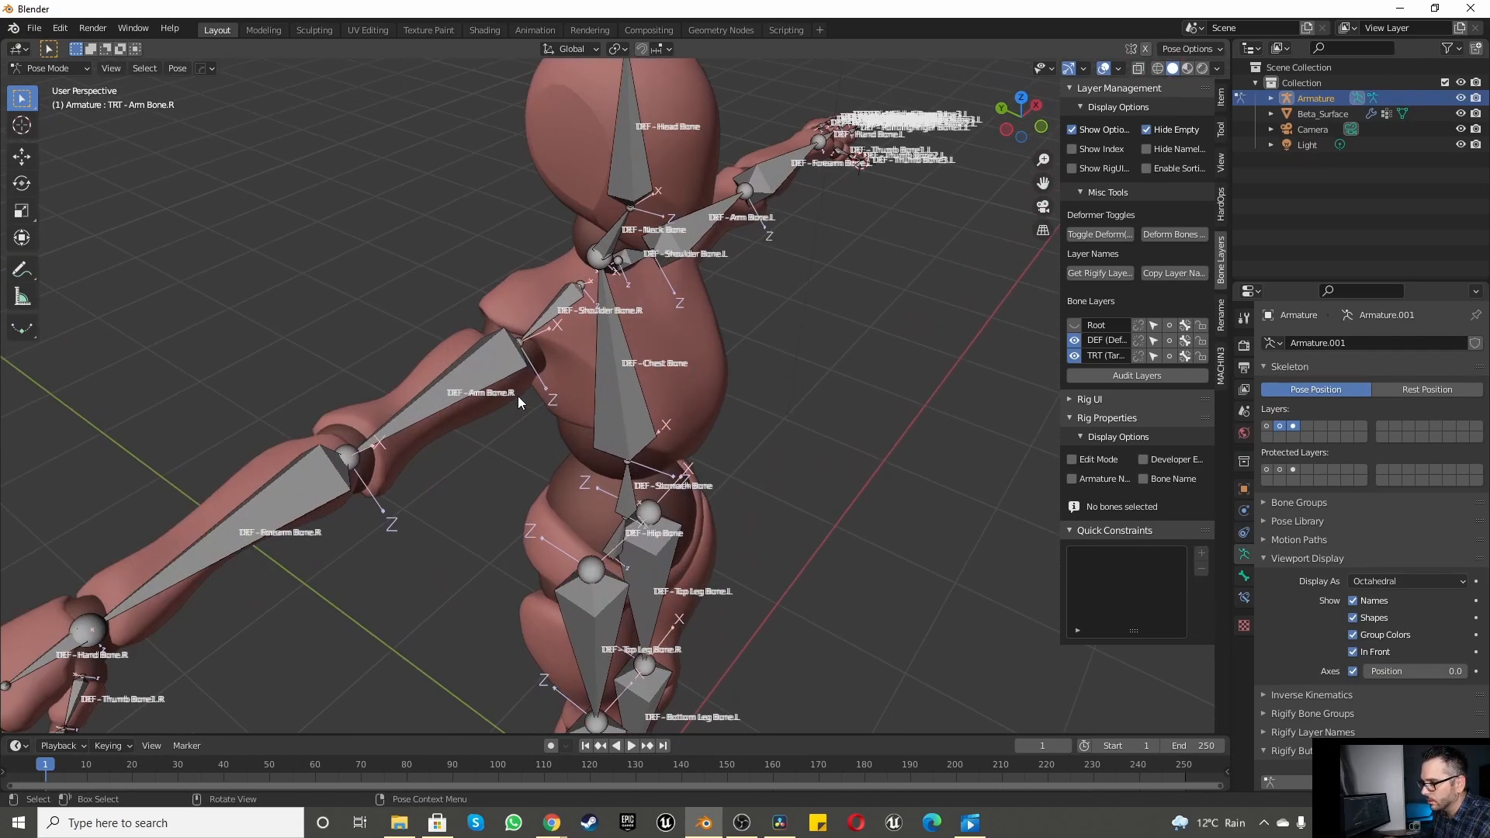
{"action": "left_click", "coordinate": [487, 360]}
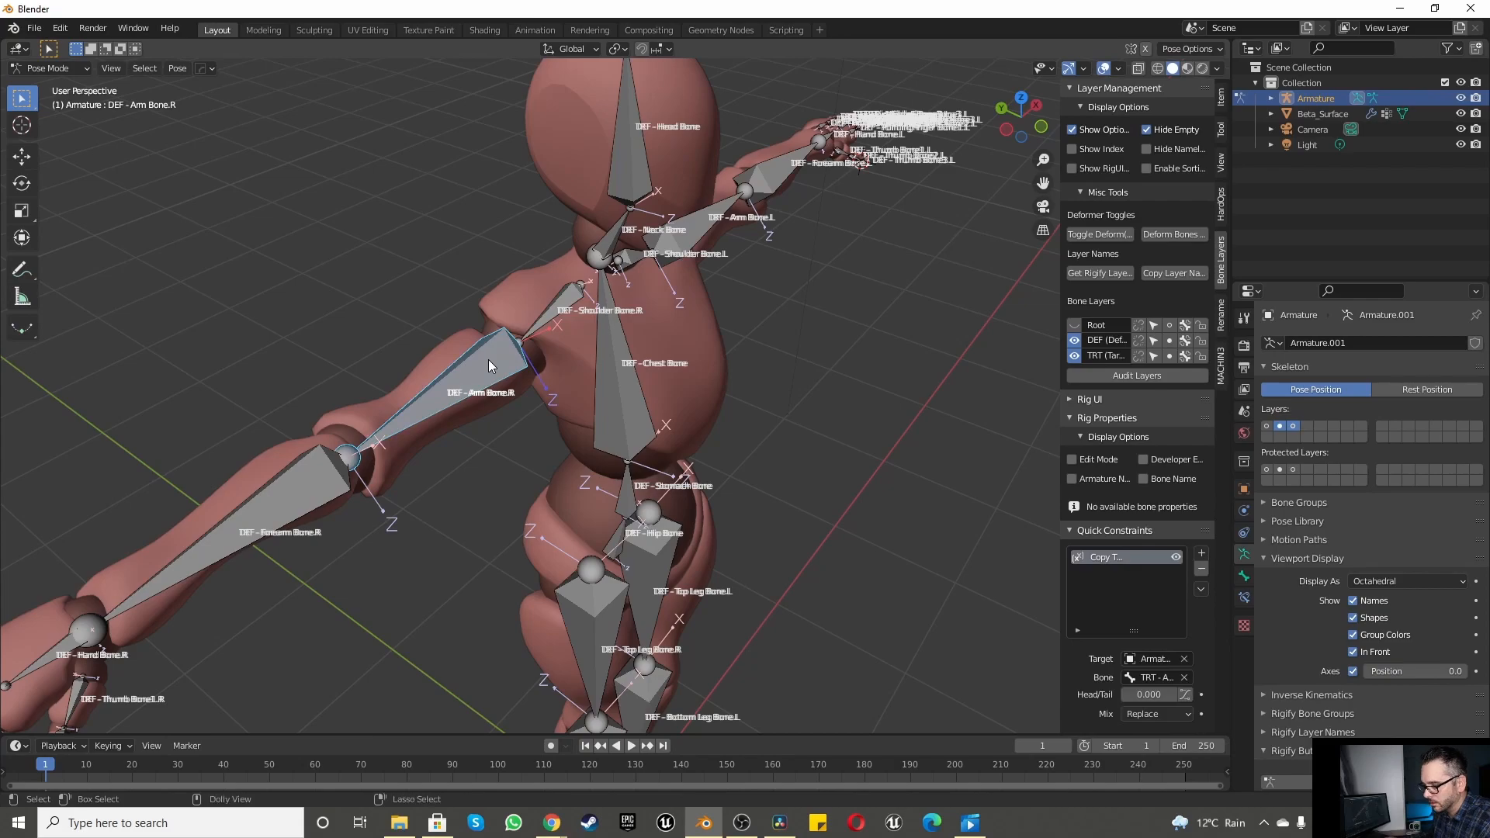
{"action": "key", "text": "ctrl+shift+c"}
{"action": "left_click", "coordinate": [488, 360]}
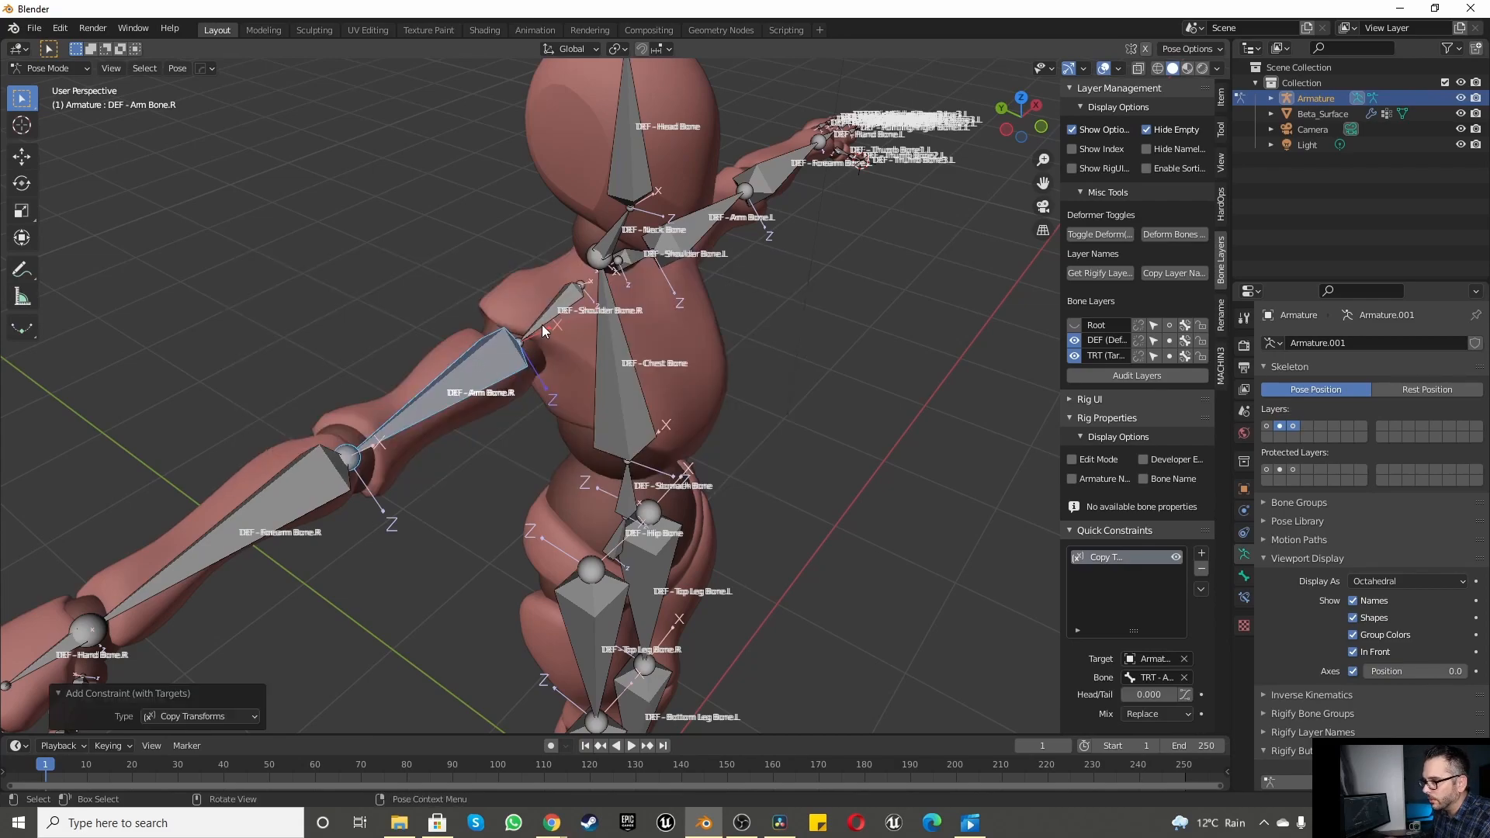
Step: Add a Copy Transforms constraint to DEF - Shoulder Bone.R again, targeting its overlapping TRT shoulder bone
{"action": "left_click", "coordinate": [548, 305]}
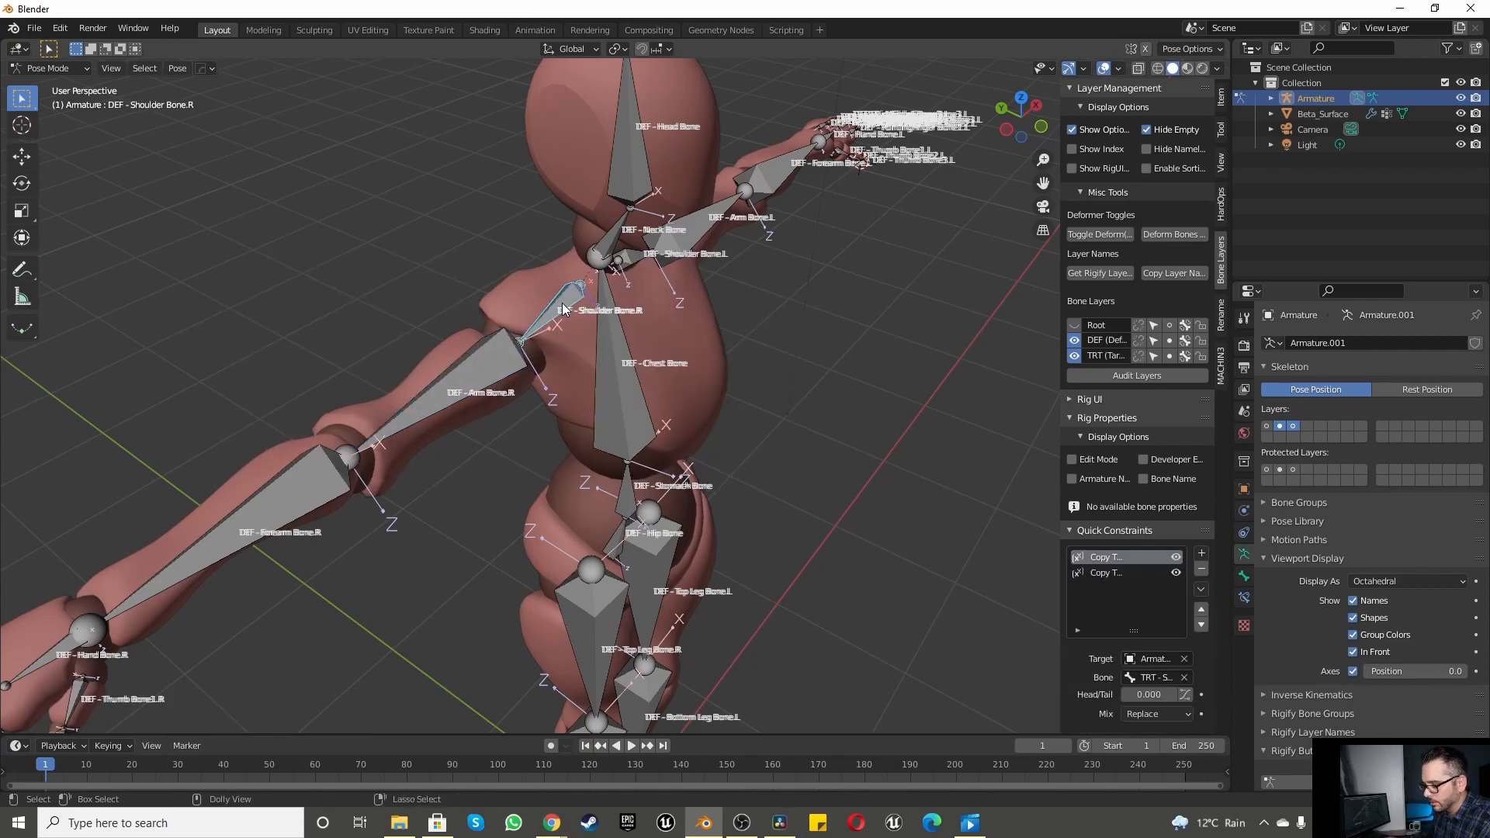
{"action": "key", "text": "ctrl+shift+c"}
{"action": "left_click", "coordinate": [562, 306]}
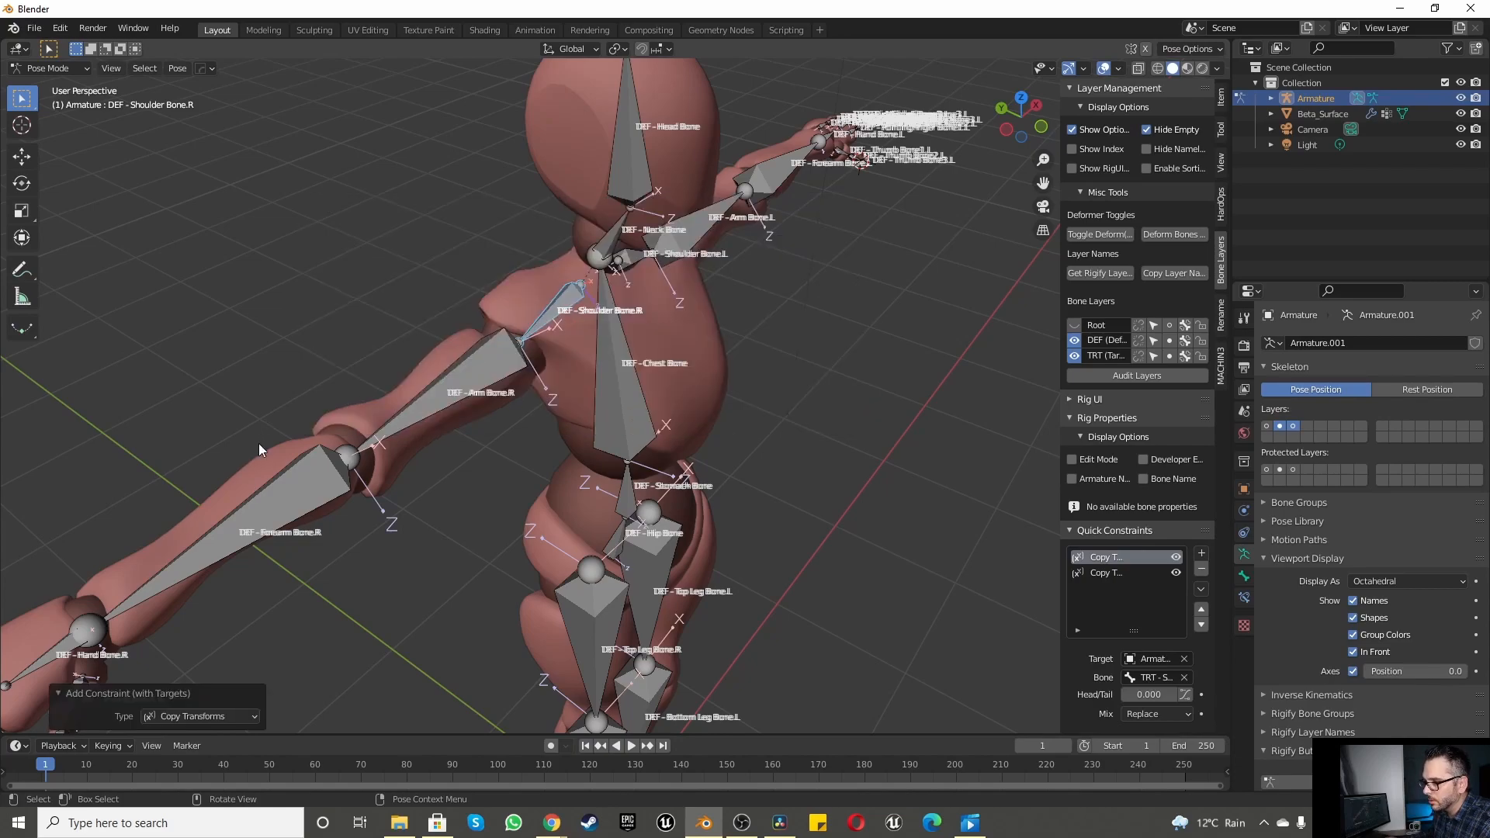
Step: Constrain DEF - Forearm Bone.R to its overlapping TRT forearm bone with Copy Transforms
{"action": "left_click", "coordinate": [291, 472]}
{"action": "left_click", "coordinate": [291, 473], "text": "shift"}
{"action": "key", "text": "ctrl+shift+c"}
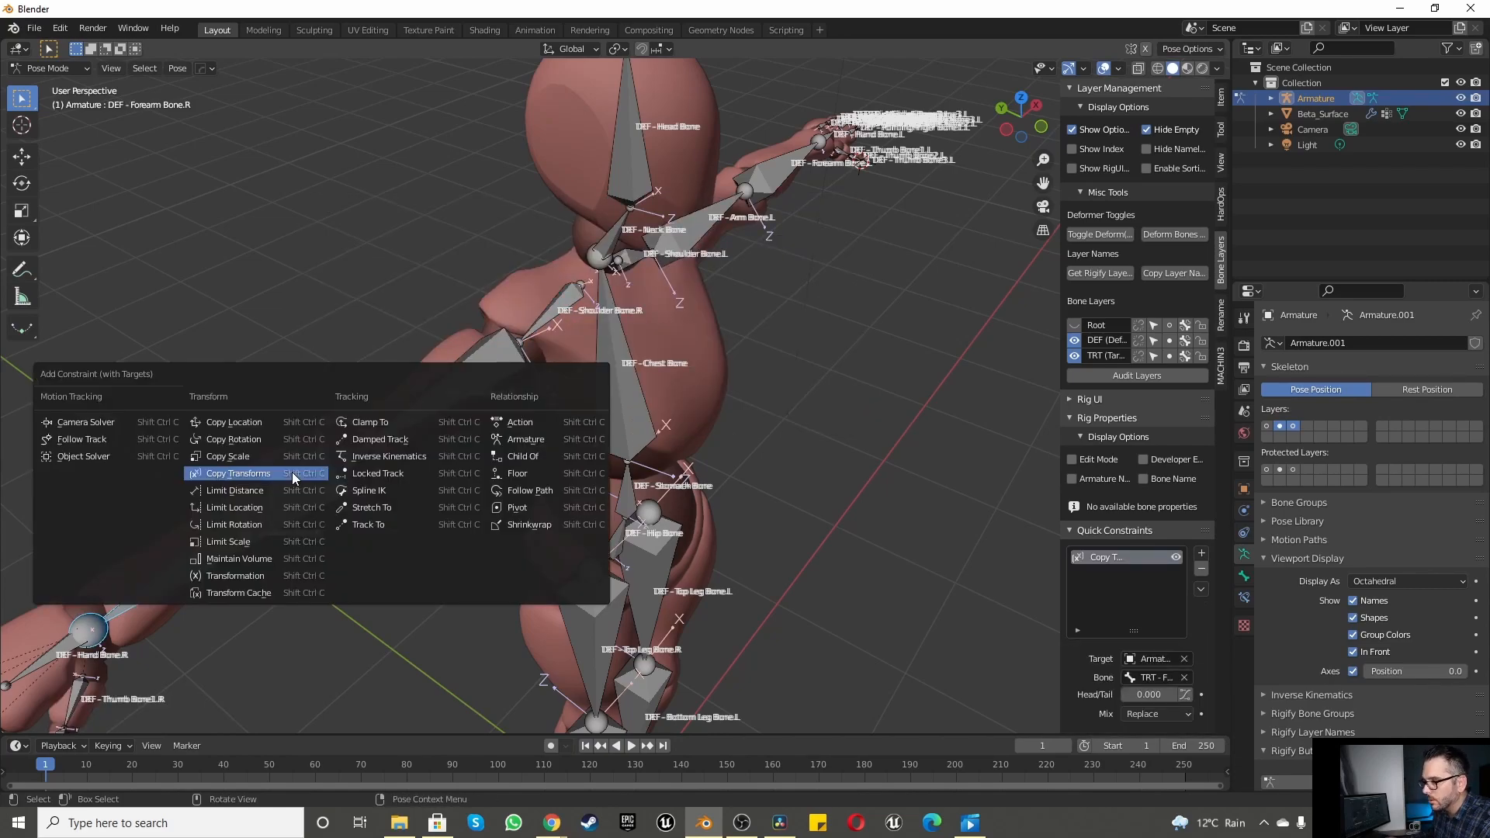
{"action": "left_click", "coordinate": [292, 472]}
Step: Constrain DEF - Hand Bone.R to its overlapping TRT hand bone with Copy Transforms
{"action": "scroll", "coordinate": [450, 357], "scroll_direction": "down", "scroll_amount": 5}
{"action": "middle_click_drag", "start_coordinate": [450, 357], "coordinate": [337, 432]}
{"action": "scroll", "coordinate": [342, 399], "scroll_direction": "up", "scroll_amount": 10}
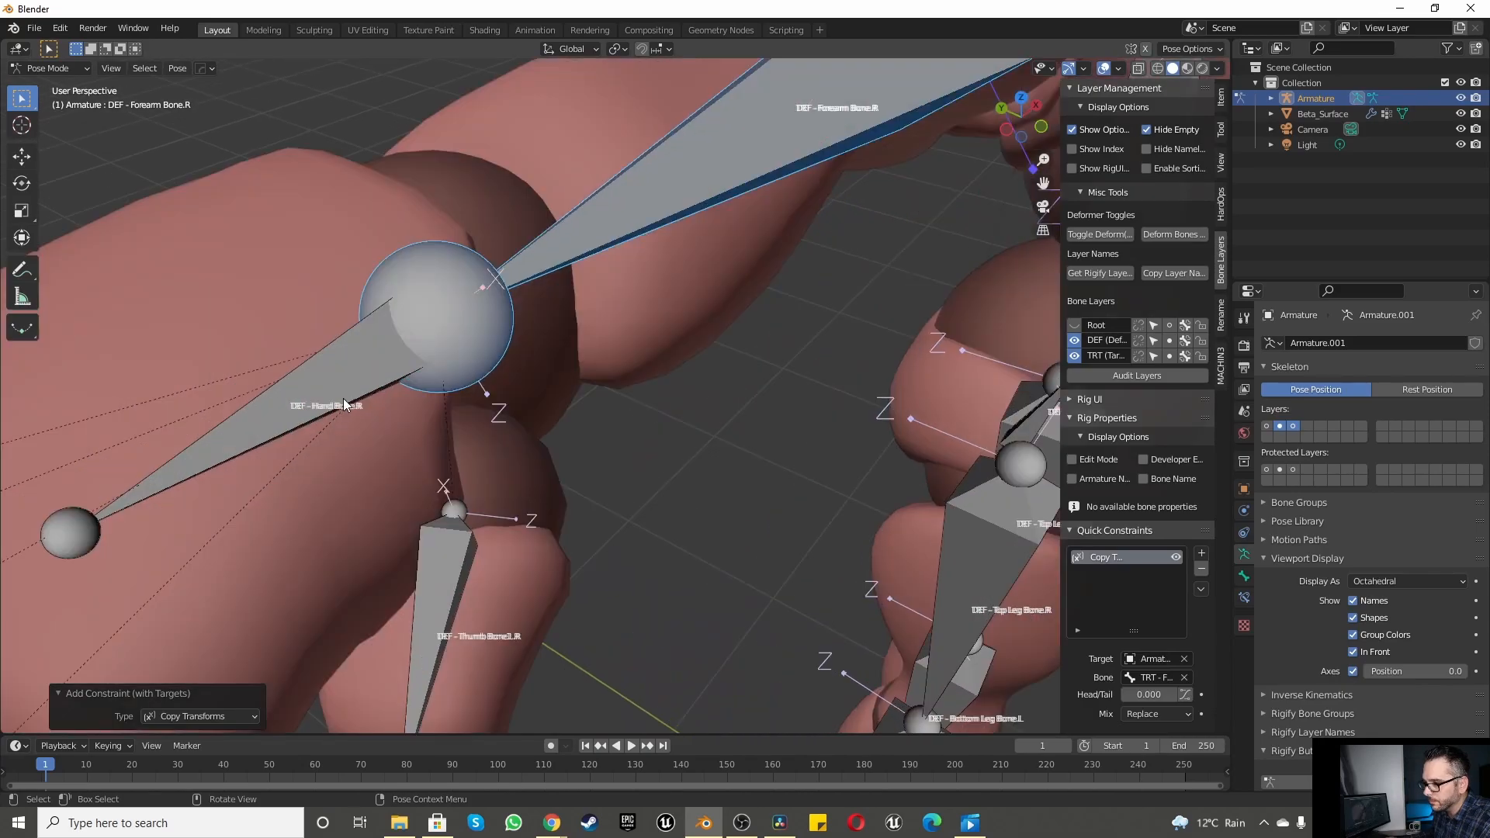
{"action": "left_click", "coordinate": [346, 380]}
{"action": "left_click", "coordinate": [346, 380], "text": "shift"}
{"action": "key", "text": "ctrl+shift+c"}
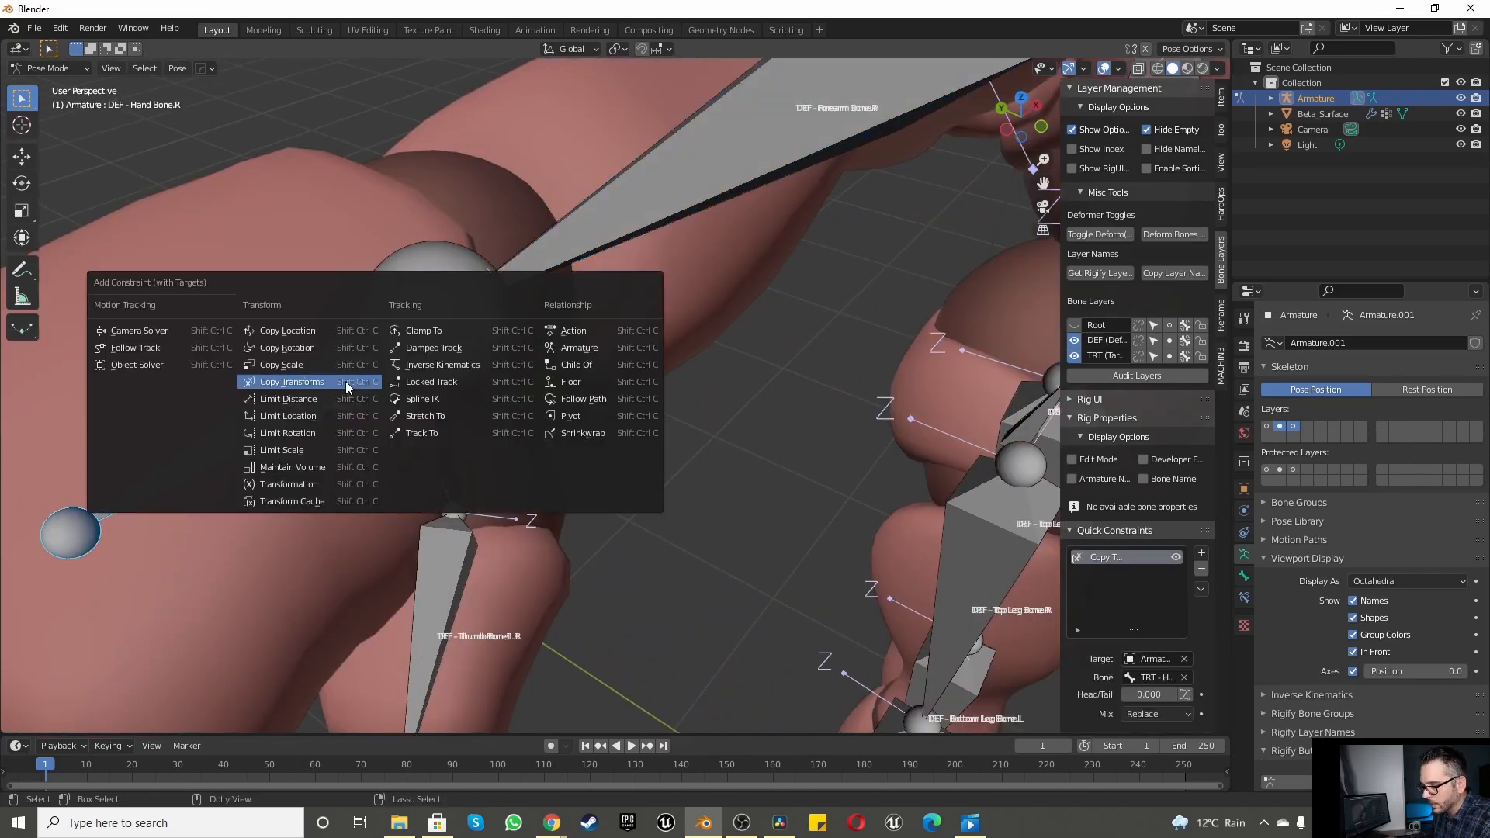
{"action": "left_click", "coordinate": [346, 381]}
Step: Add a Copy Transforms constraint to DEF - Thumb Bone1.R, targeting the matching TRT thumb bone
{"action": "scroll", "coordinate": [338, 388], "scroll_direction": "down", "scroll_amount": 5}
{"action": "scroll", "coordinate": [328, 394], "scroll_direction": "up", "scroll_amount": 5}
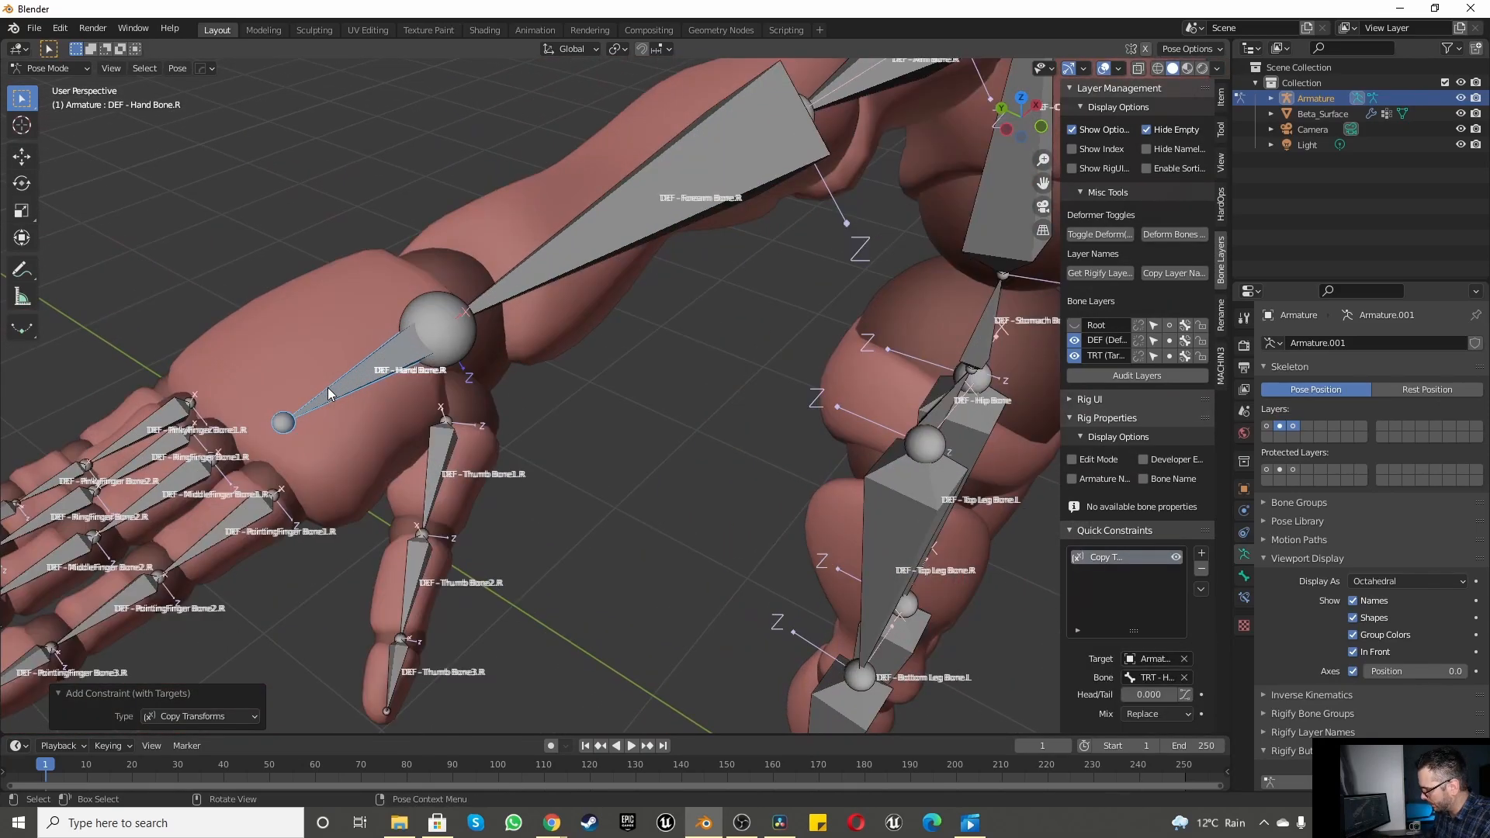
{"action": "key", "text": "KP_7"}
{"action": "scroll", "coordinate": [190, 584], "scroll_direction": "up", "scroll_amount": 8}
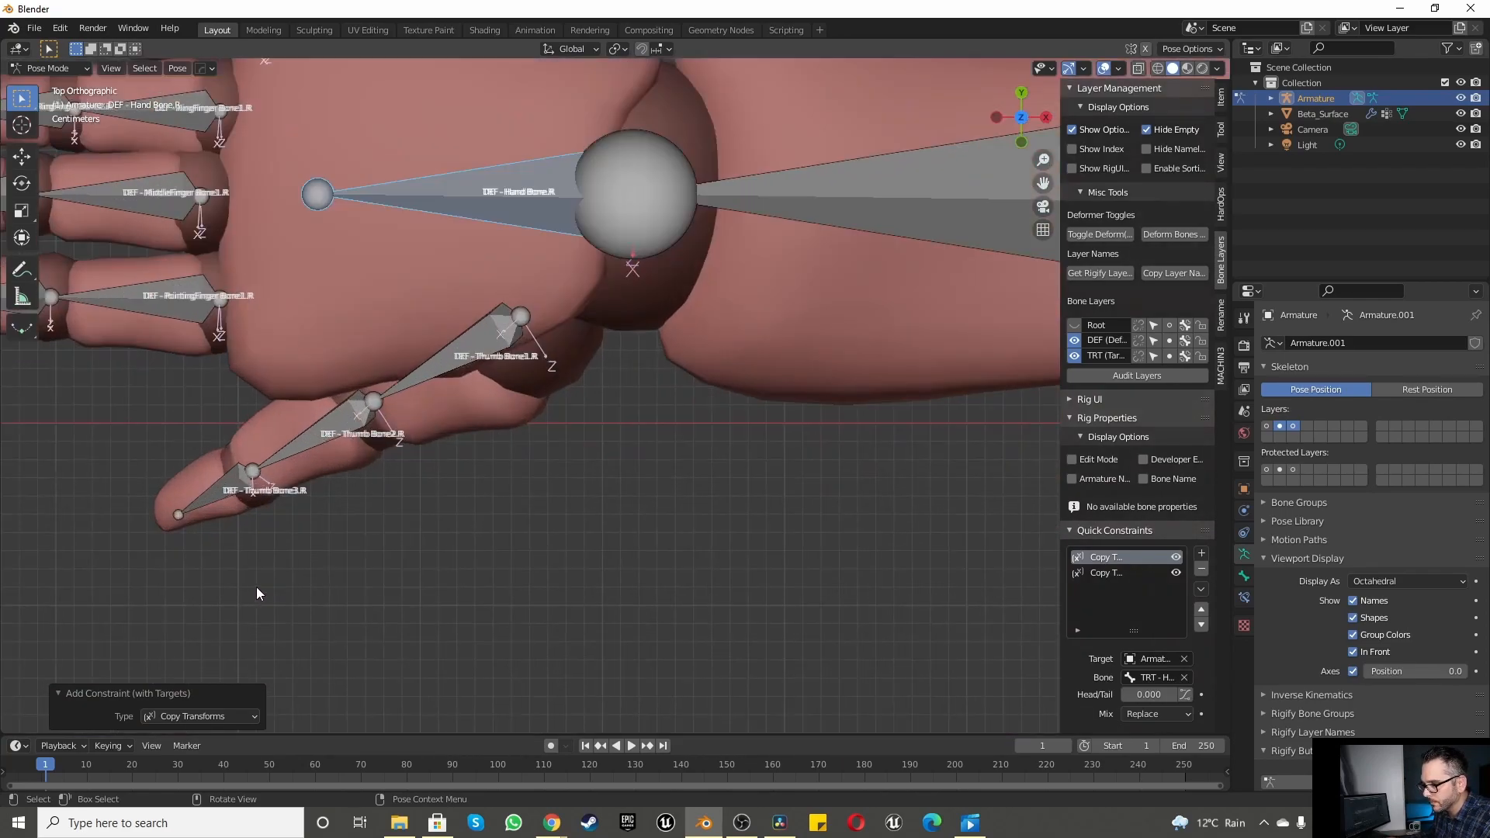
{"action": "left_click", "coordinate": [433, 359]}
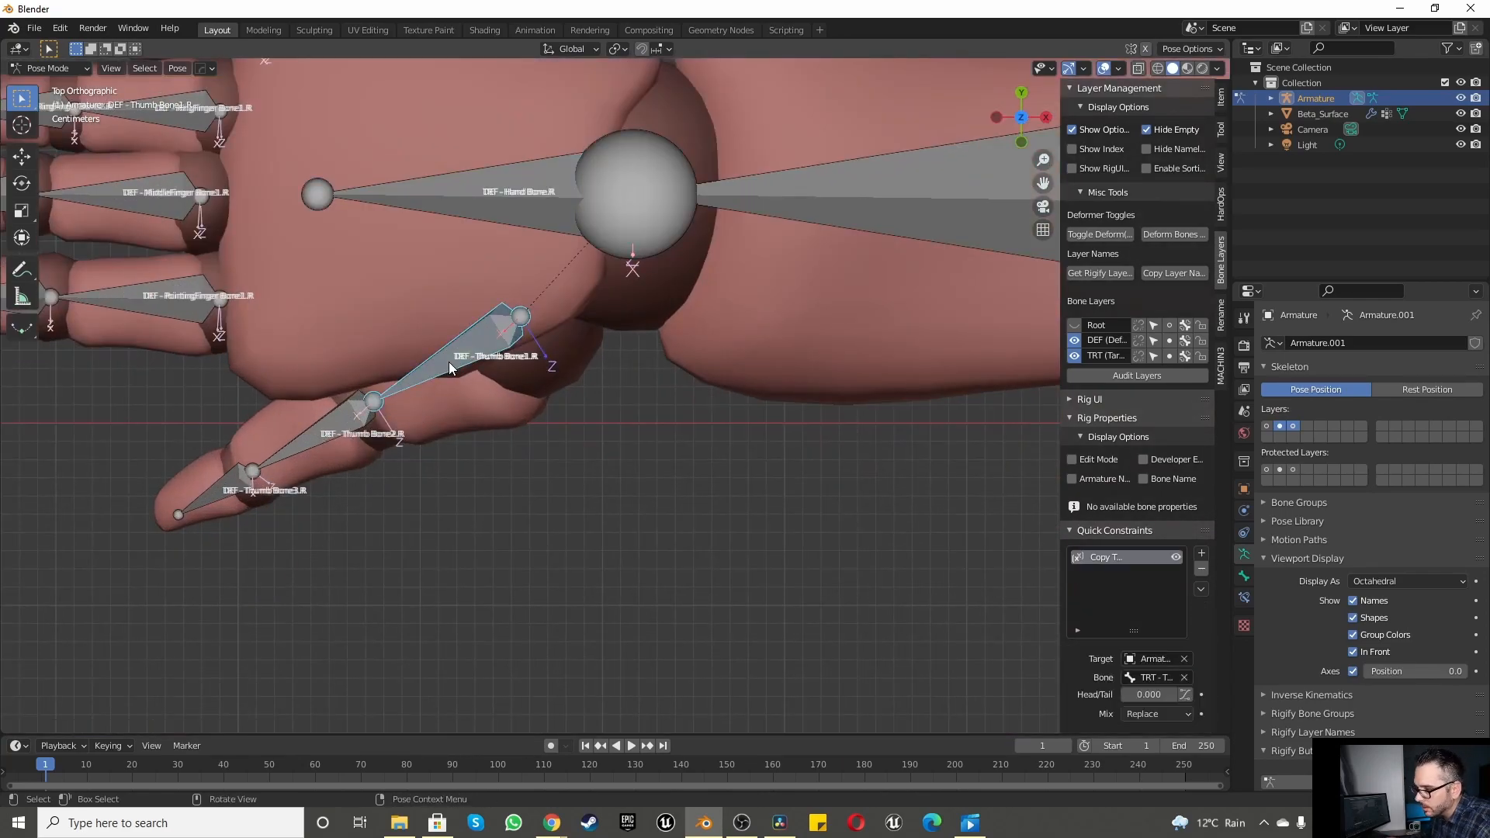
{"action": "key", "text": "ctrl+shift+c"}
{"action": "left_click", "coordinate": [449, 361]}
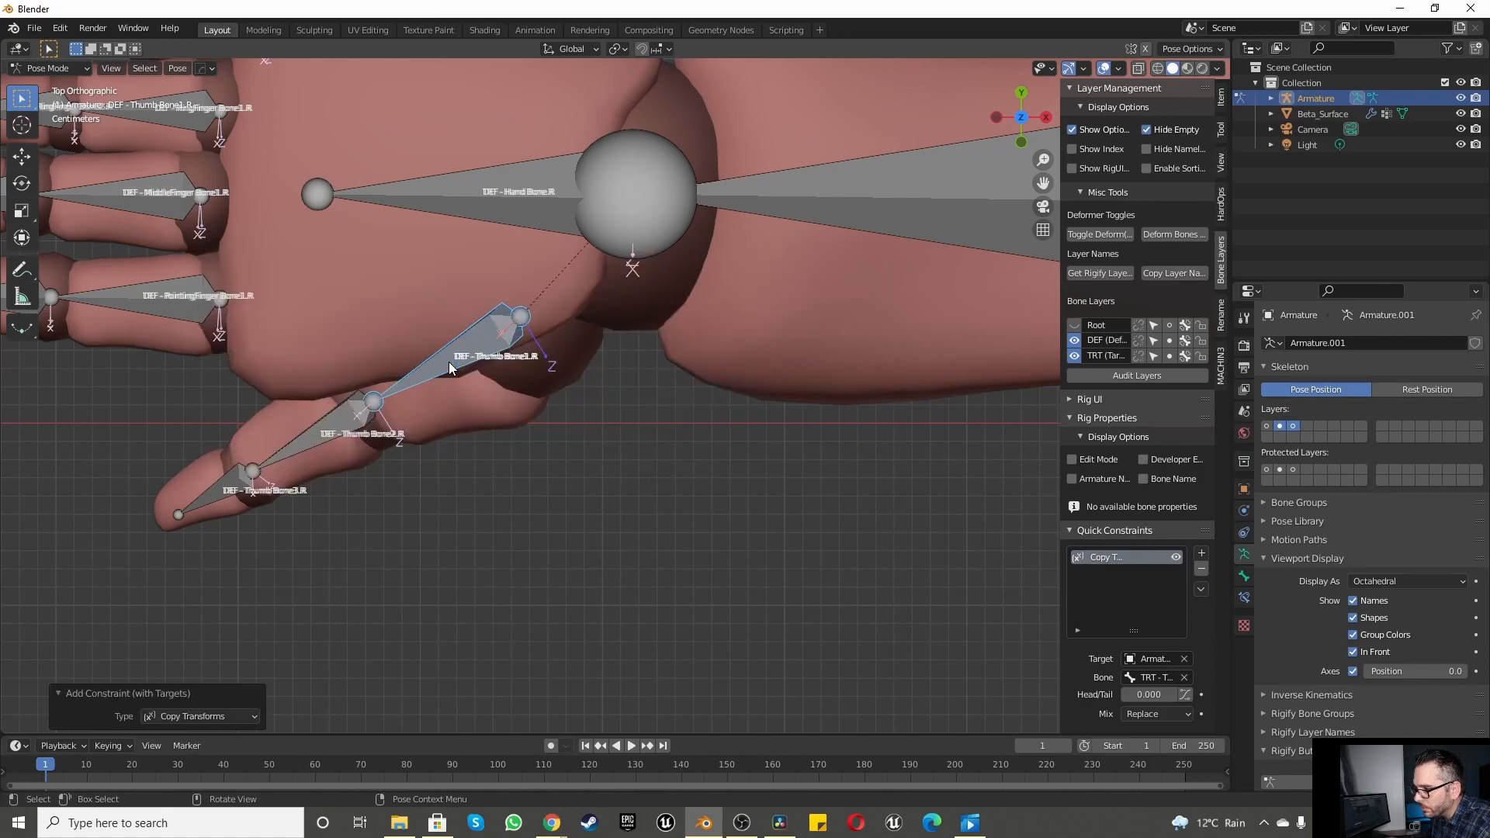
Step: Add a Copy Transforms constraint to DEF - Thumb Bone2.R, targeting TRT - Thumb Bone2.R
{"action": "scroll", "coordinate": [296, 430], "scroll_direction": "up", "scroll_amount": 1}
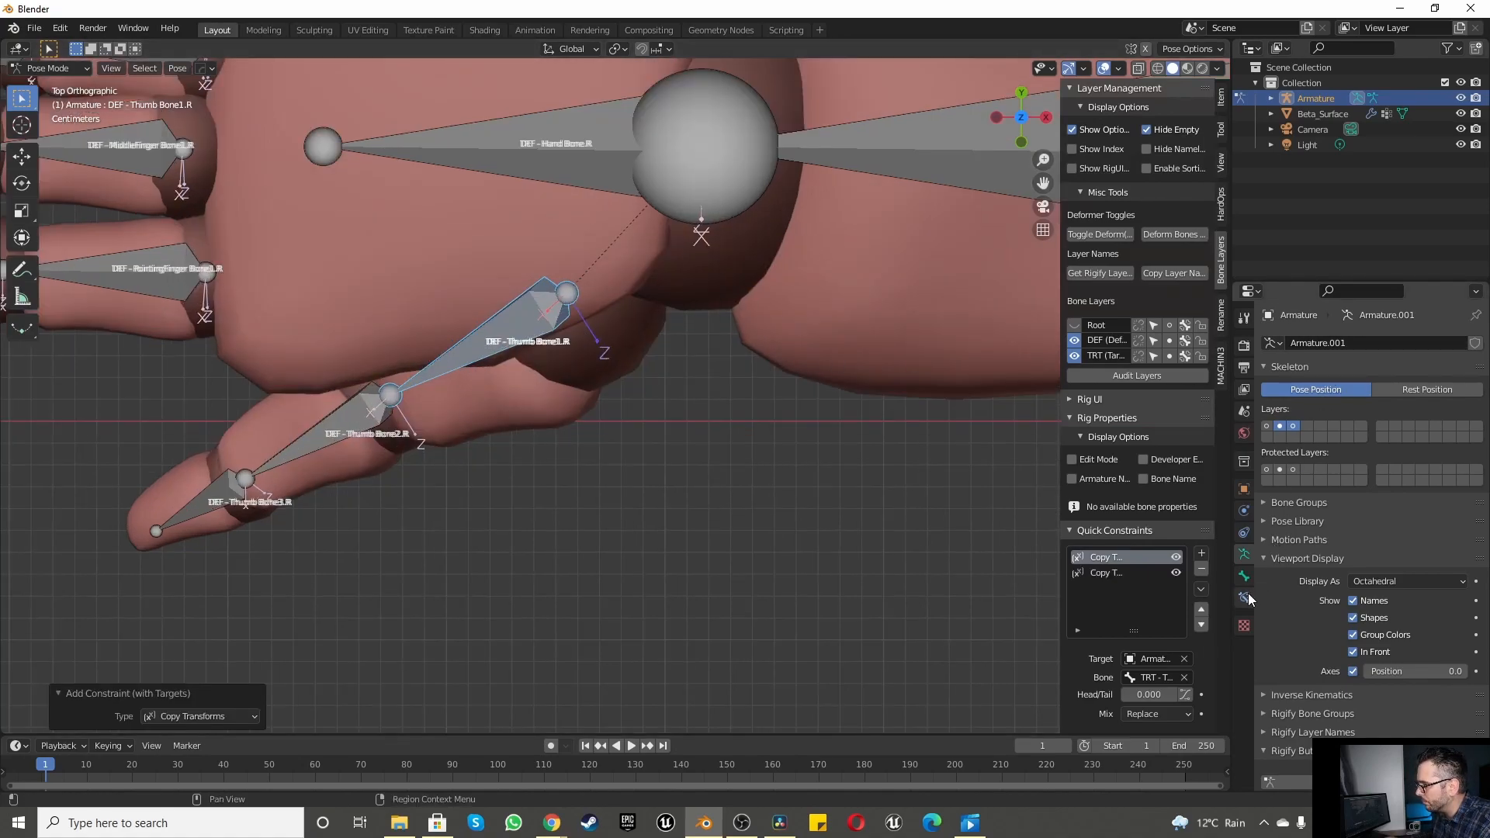
{"action": "left_click", "coordinate": [317, 427]}
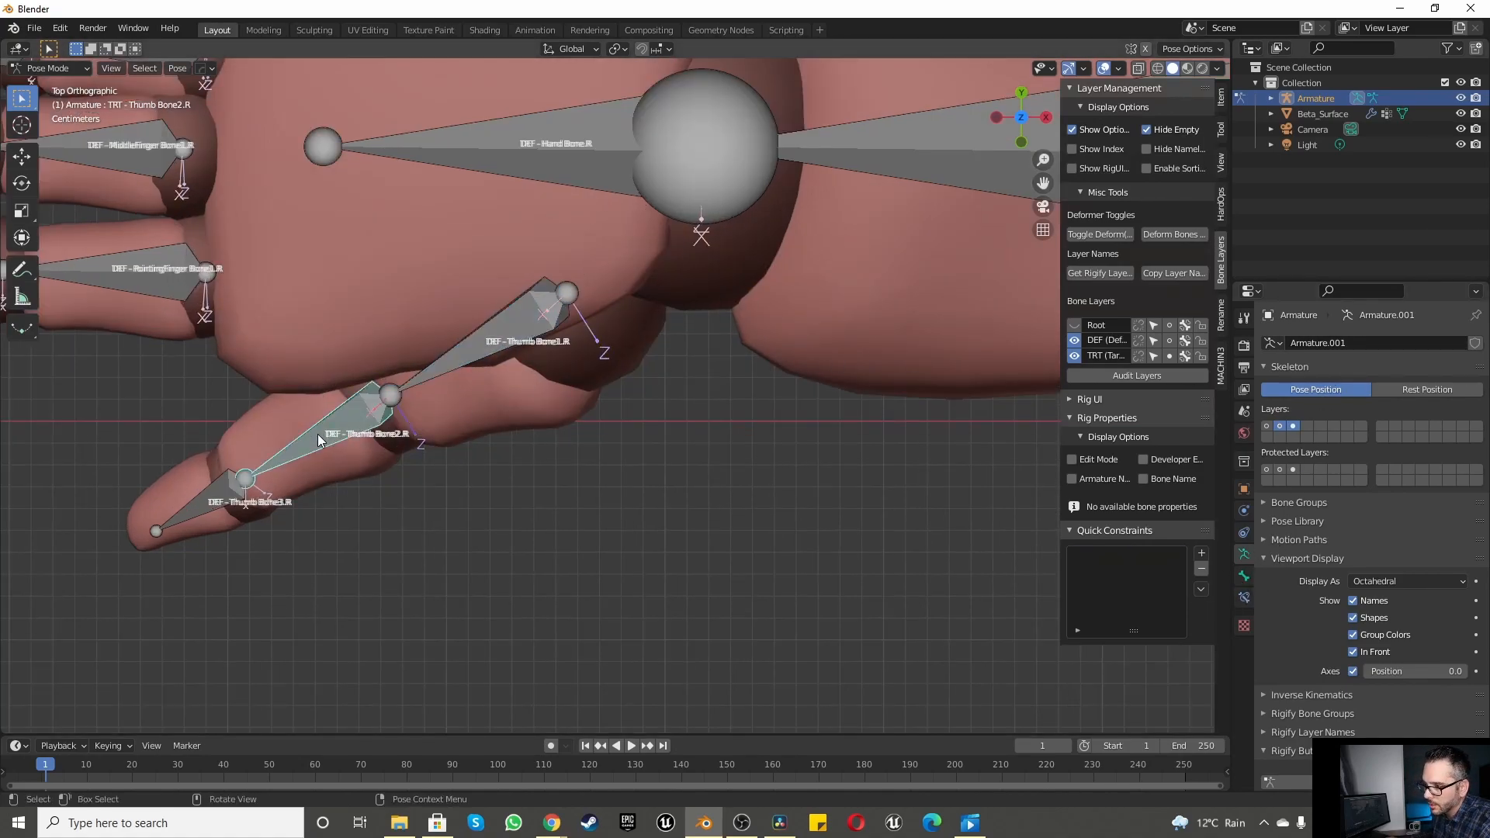
{"action": "left_click", "coordinate": [318, 434], "text": "shift"}
{"action": "key", "text": "ctrl+shift+c"}
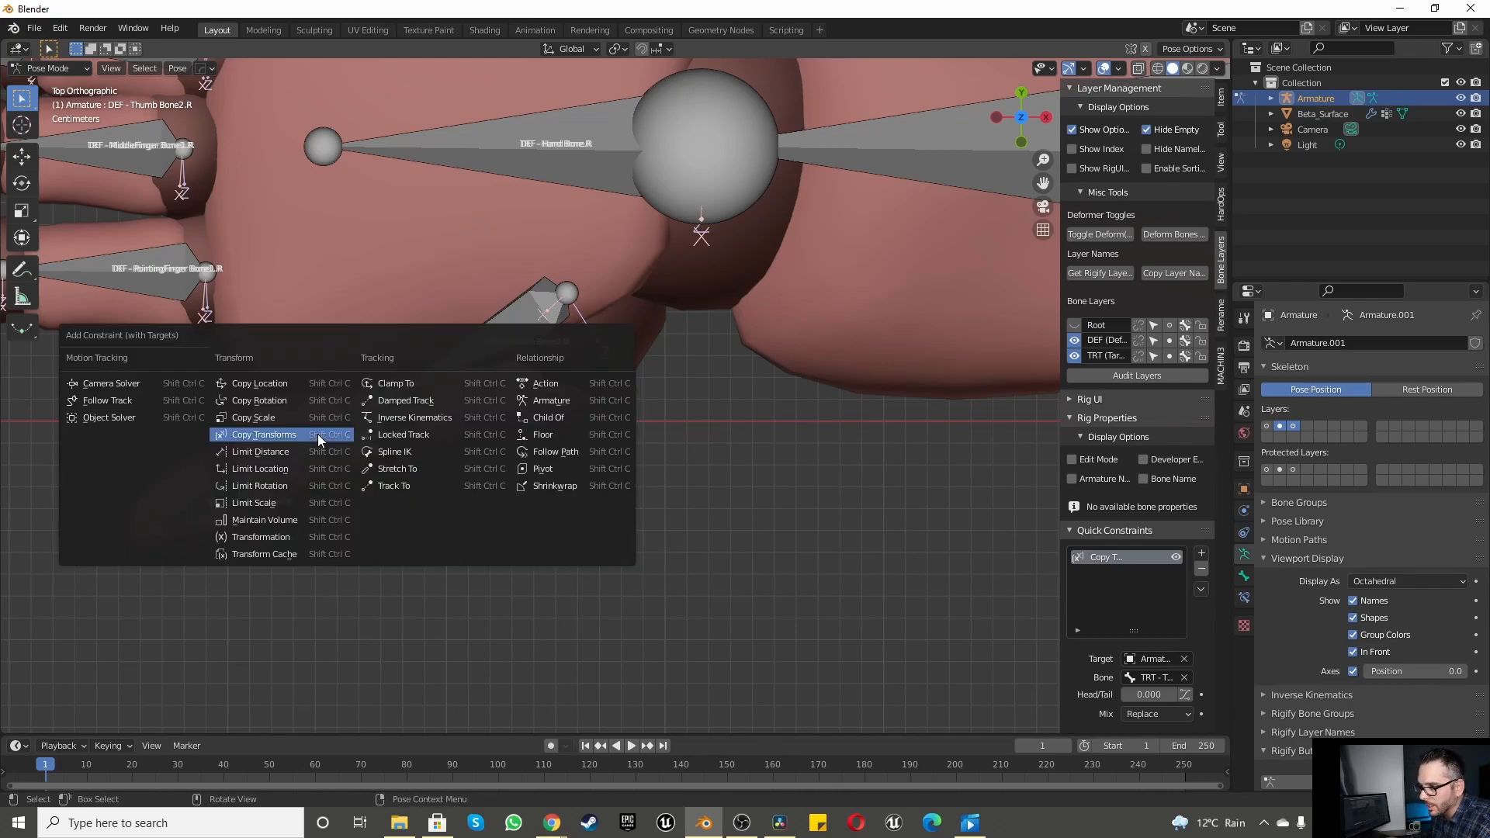
{"action": "left_click", "coordinate": [318, 435]}
Step: Add a Copy Transforms constraint to the thumb tip bone, DEF - Thumb Bone3.R, targeting its TRT counterpart
{"action": "scroll", "coordinate": [306, 392], "scroll_direction": "up", "scroll_amount": 3}
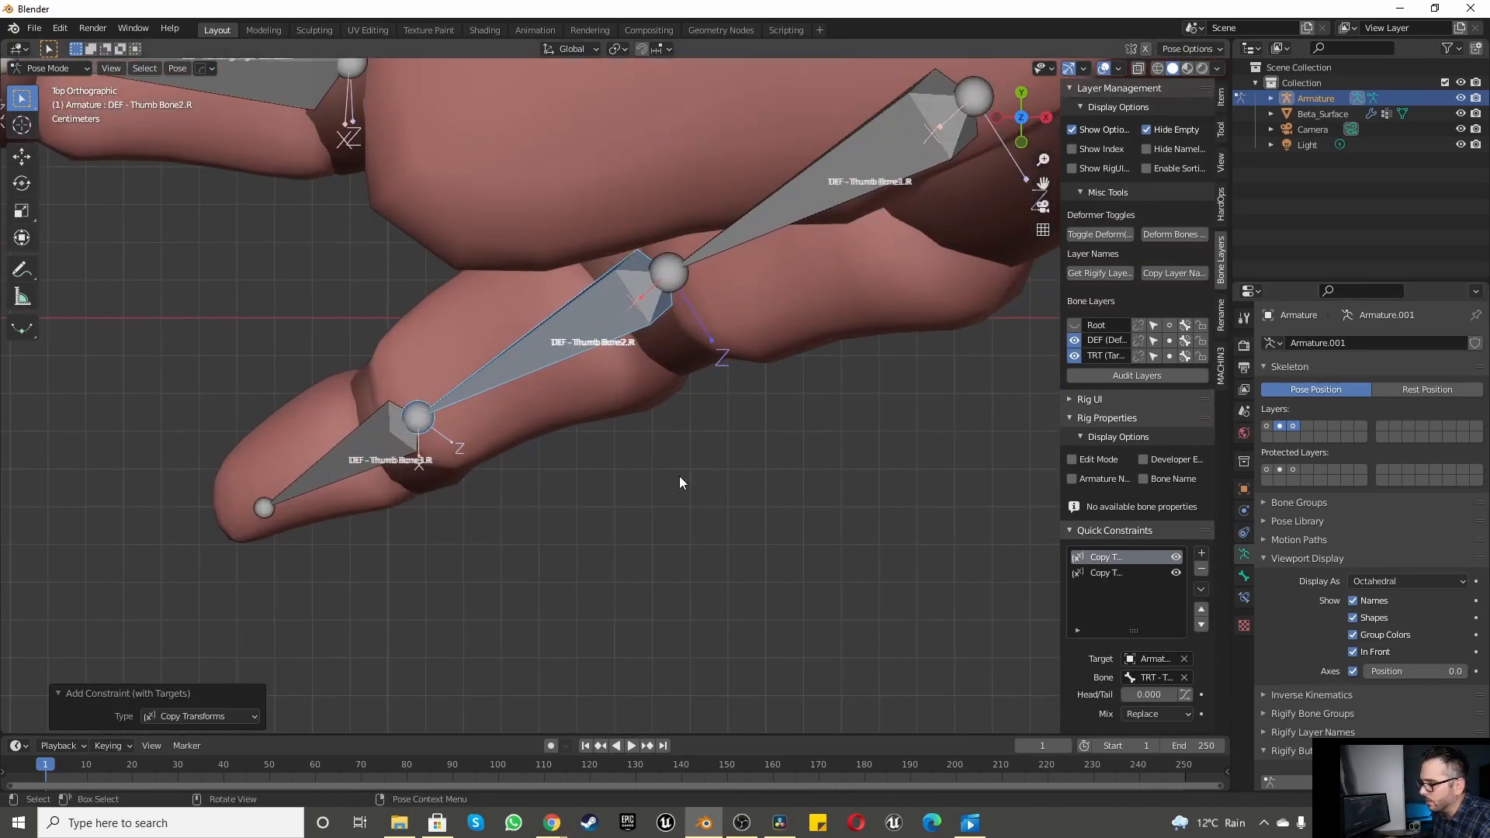
{"action": "left_click", "coordinate": [343, 449]}
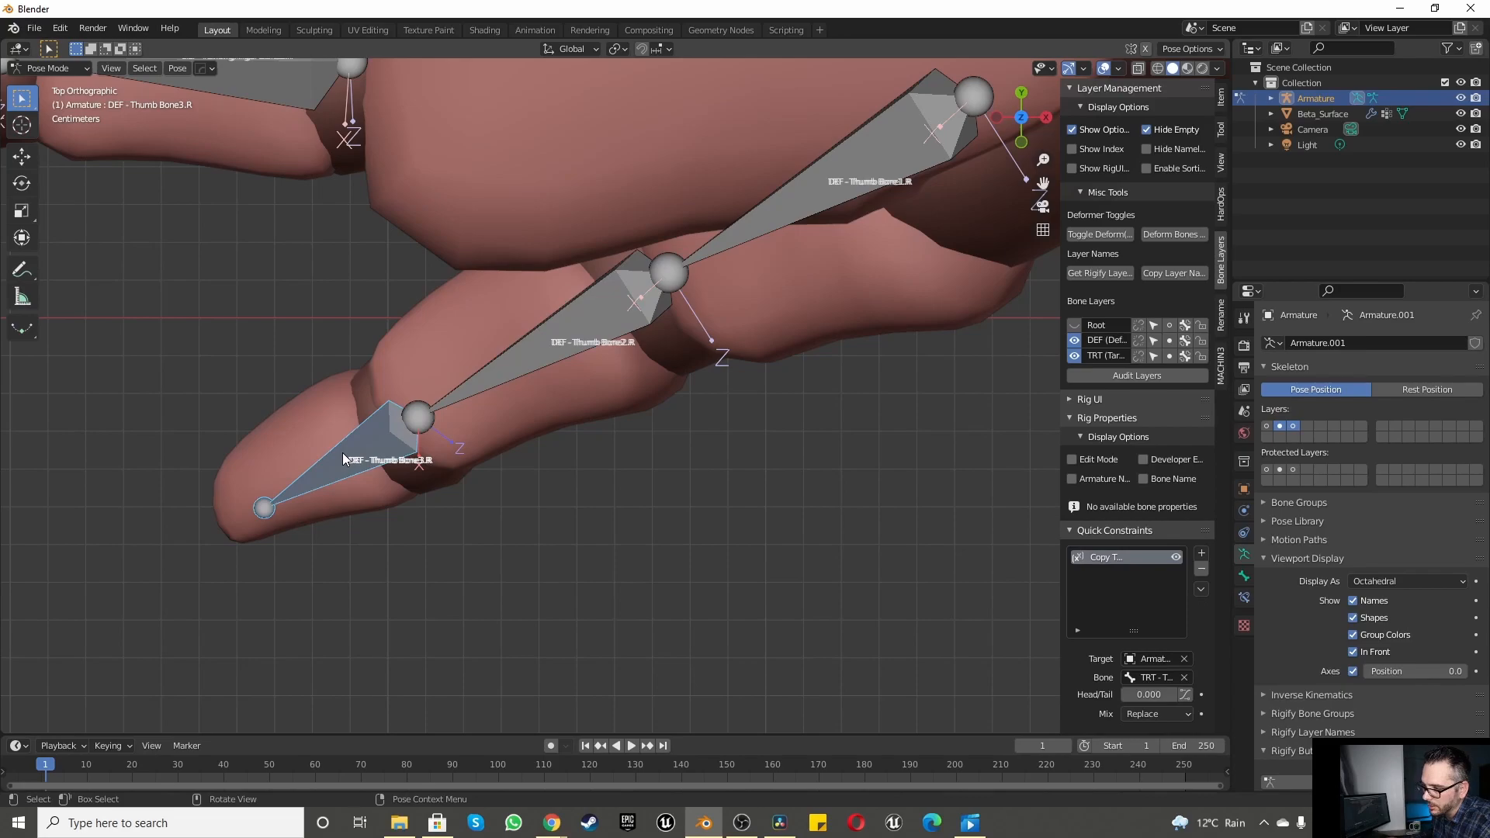
{"action": "key", "text": "ctrl+shift+c"}
{"action": "left_click", "coordinate": [342, 453]}
Step: Constrain DEF - PointingFinger Bone1.R to its matching TRT pointing finger bone with Copy Transforms
{"action": "scroll", "coordinate": [346, 454], "scroll_direction": "down", "scroll_amount": 4}
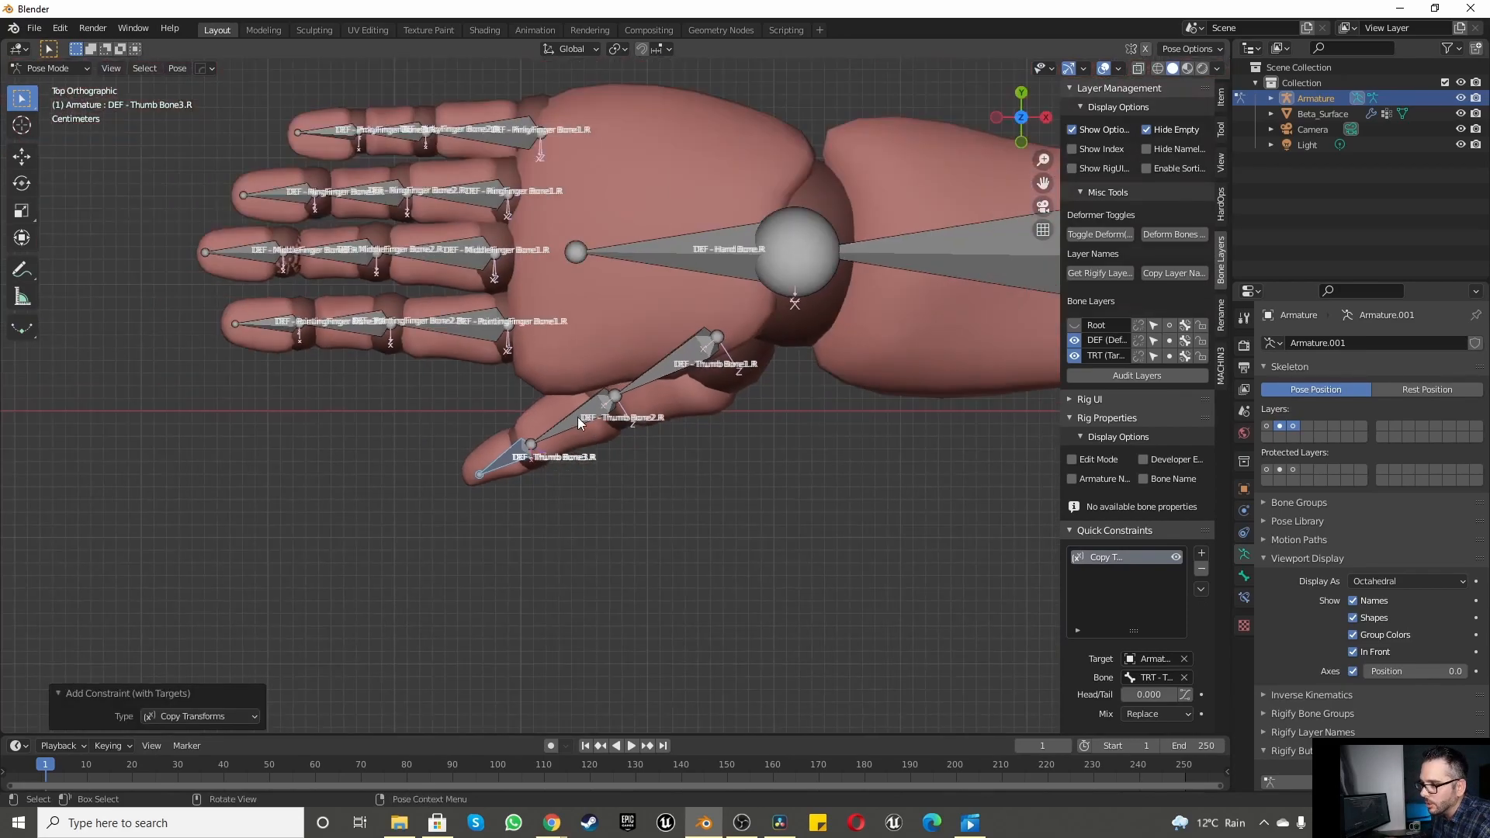
{"action": "scroll", "coordinate": [483, 320], "scroll_direction": "up", "scroll_amount": 3}
{"action": "left_click", "coordinate": [511, 333]}
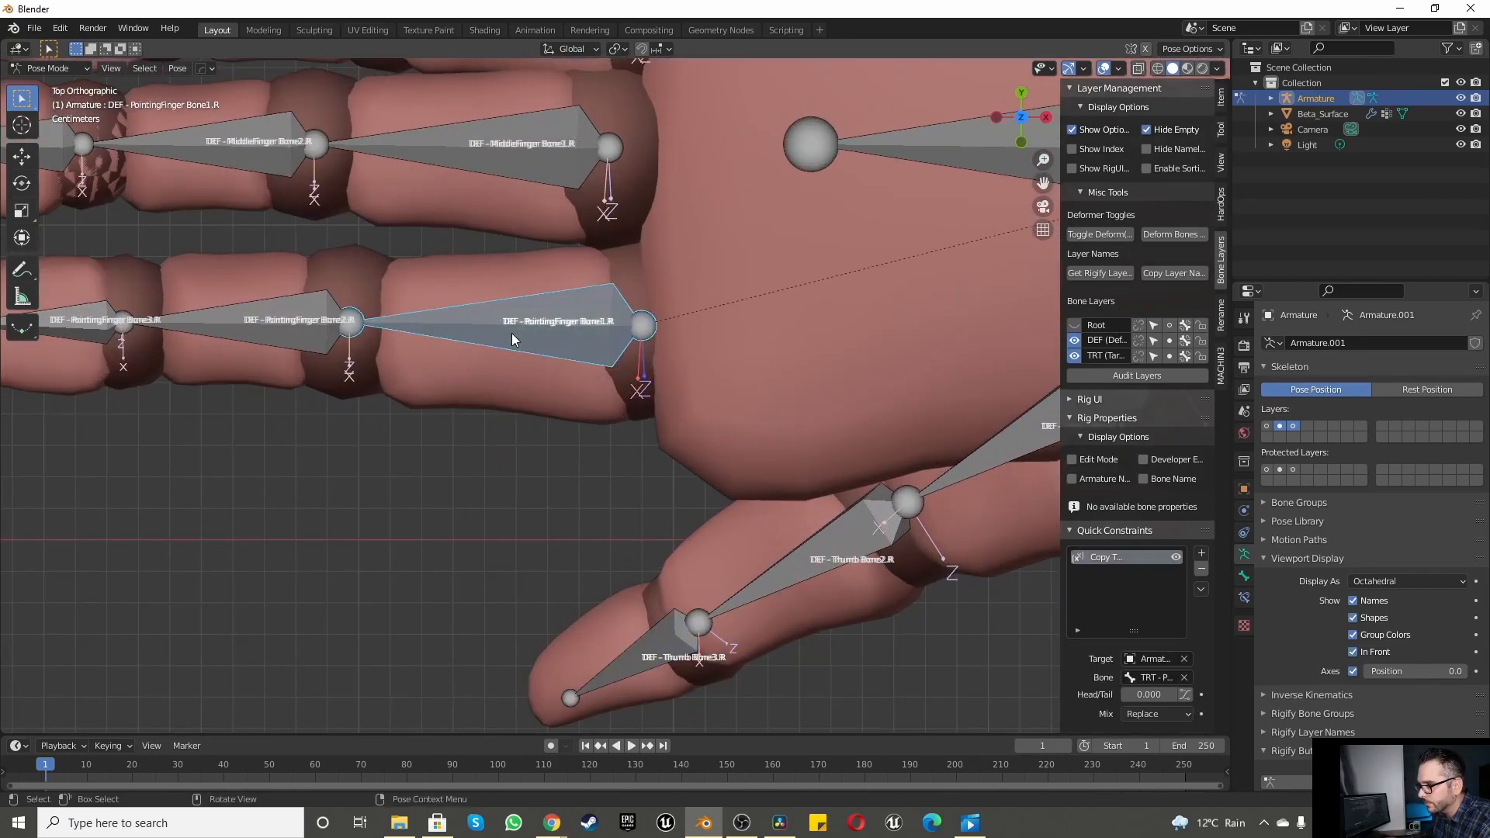
{"action": "key", "text": "ctrl+shift+c"}
{"action": "left_click", "coordinate": [511, 333]}
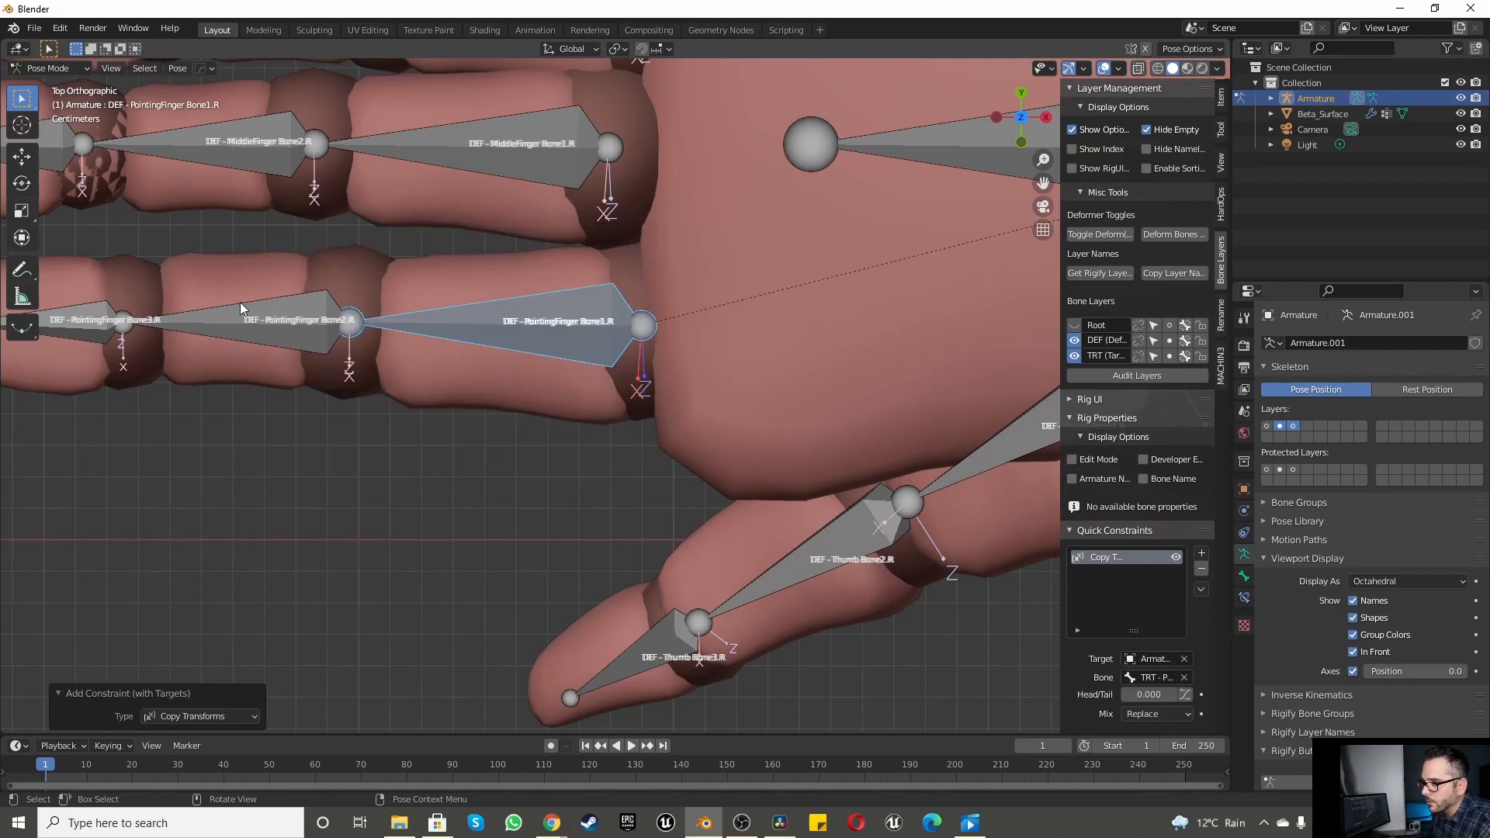
Step: Constrain DEF - PointingFinger Bone2.R to its matching TRT pointing finger bone with Copy Transforms
{"action": "left_click", "coordinate": [240, 314]}
{"action": "left_click", "coordinate": [241, 312], "text": "shift"}
{"action": "key", "text": "ctrl+shift+c"}
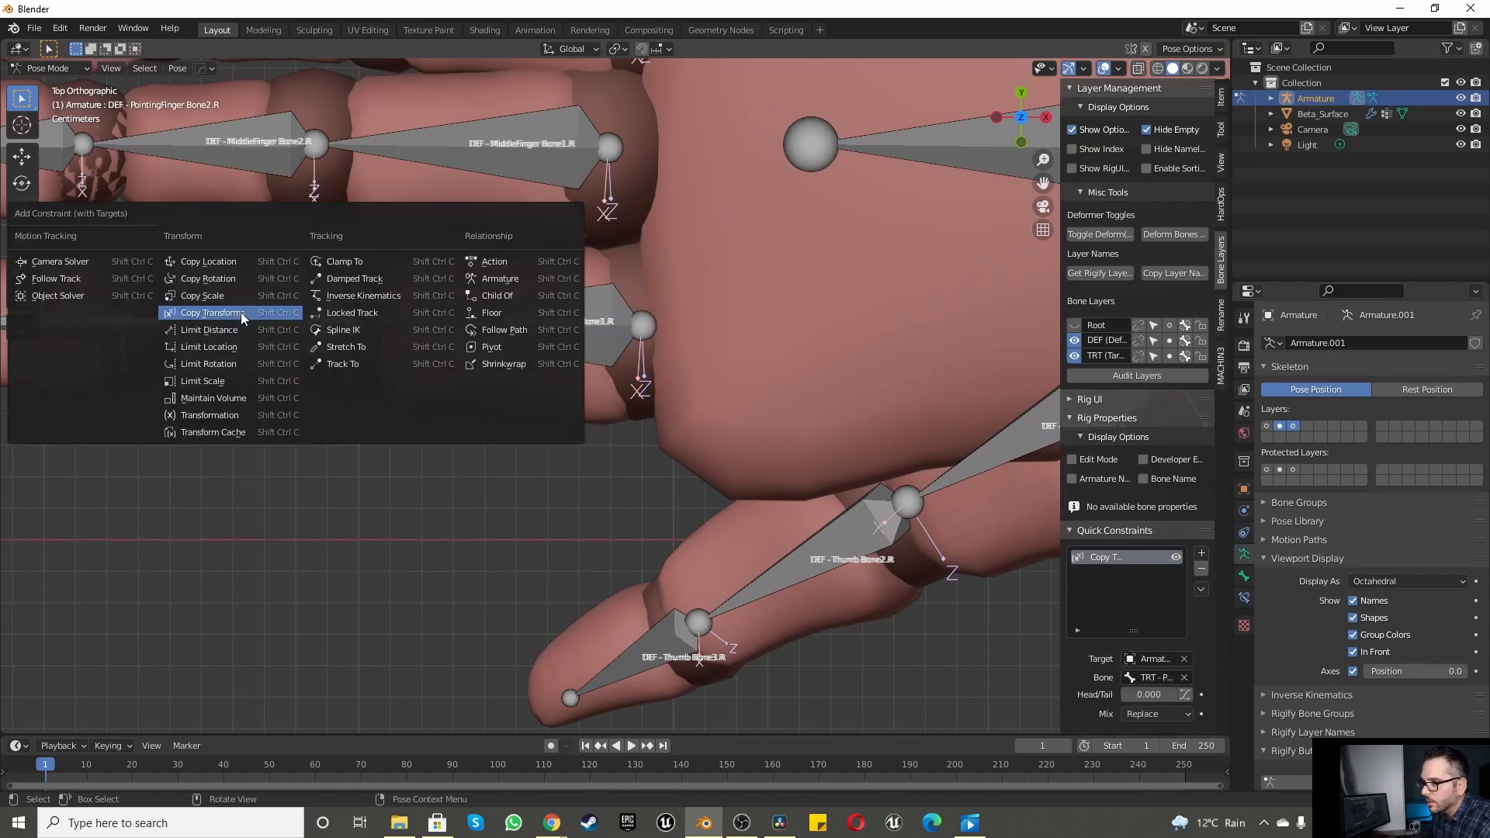
{"action": "left_click", "coordinate": [240, 312]}
Step: Constrain the fingertip bone DEF - PointingFinger Bone3.R to its matching TRT bone with Copy Transforms
{"action": "scroll", "coordinate": [534, 328], "scroll_direction": "down", "scroll_amount": 3}
{"action": "scroll", "coordinate": [342, 324], "scroll_direction": "up", "scroll_amount": 5}
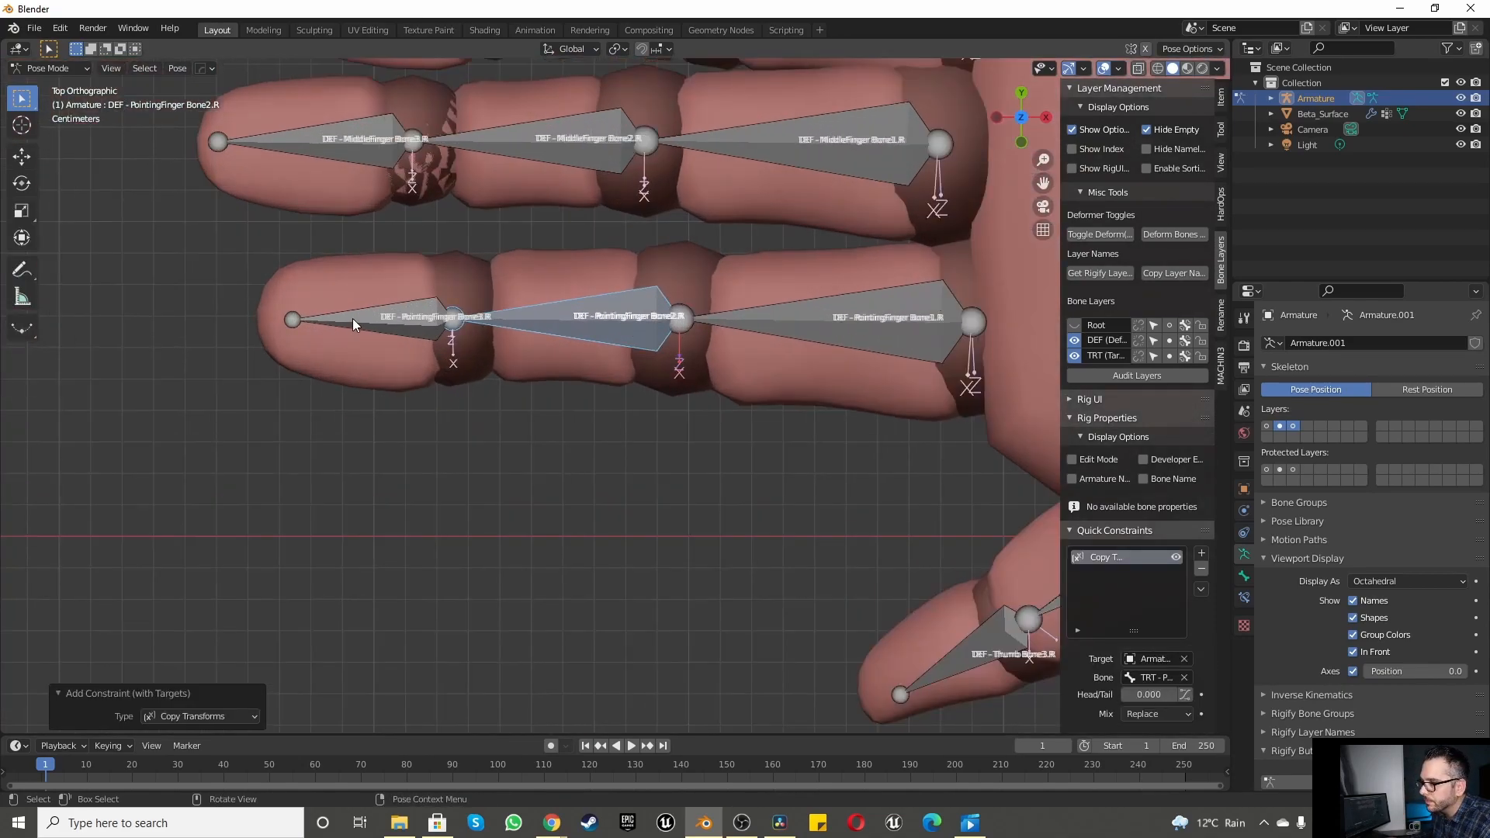
{"action": "left_click", "coordinate": [352, 318]}
{"action": "left_click", "coordinate": [353, 319], "text": "shift"}
{"action": "key", "text": "ctrl+shift+c"}
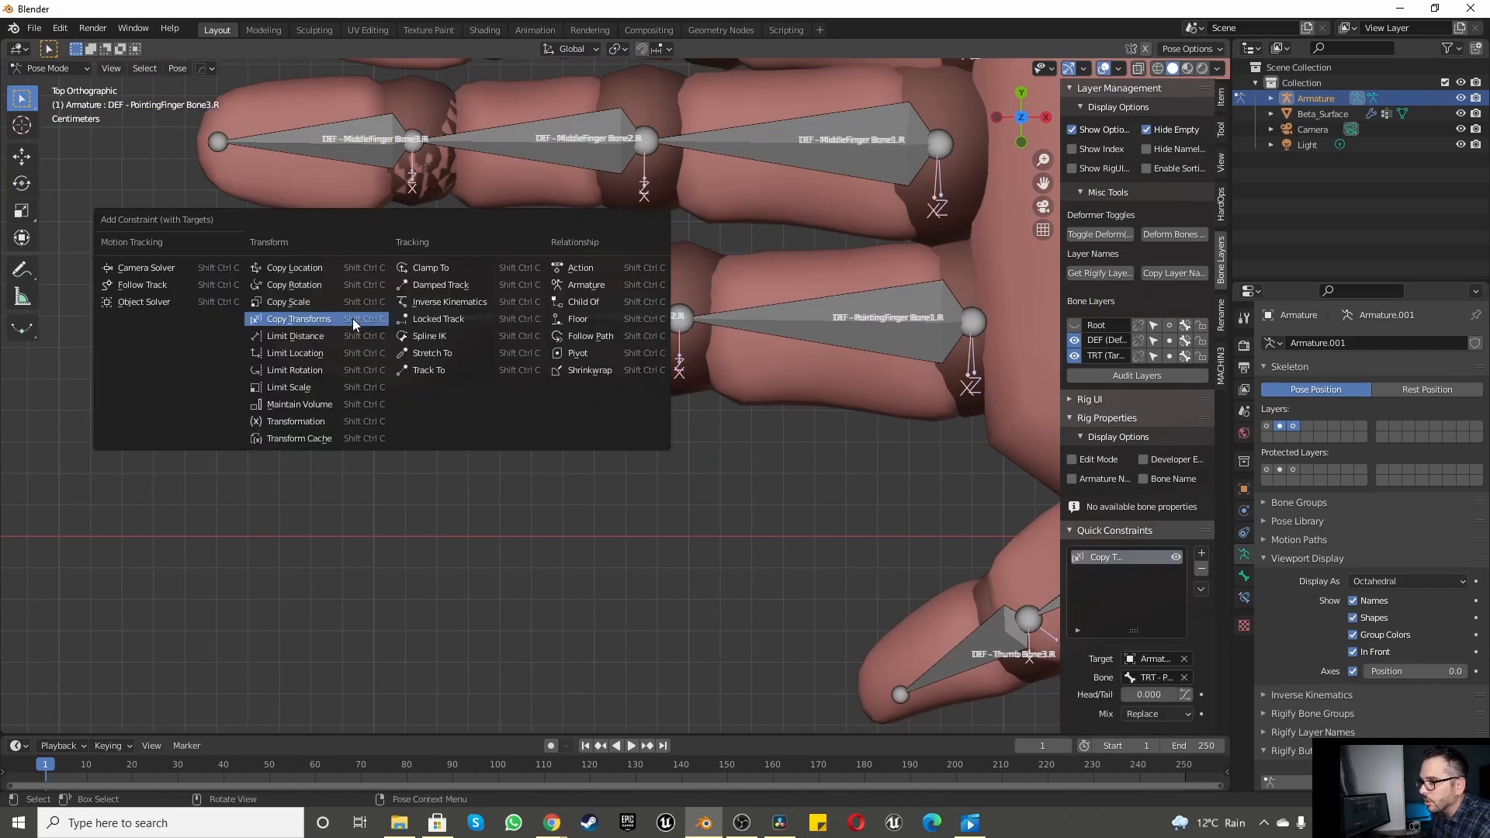
{"action": "left_click", "coordinate": [352, 318]}
Step: Add a Copy Transforms constraint to DEF - MiddleFinger Bone1.R, targeting TRT - MiddleFinger Bone1.R
{"action": "scroll", "coordinate": [417, 340], "scroll_direction": "down", "scroll_amount": 3}
{"action": "scroll", "coordinate": [556, 277], "scroll_direction": "up", "scroll_amount": 4}
{"action": "left_click", "coordinate": [556, 290]}
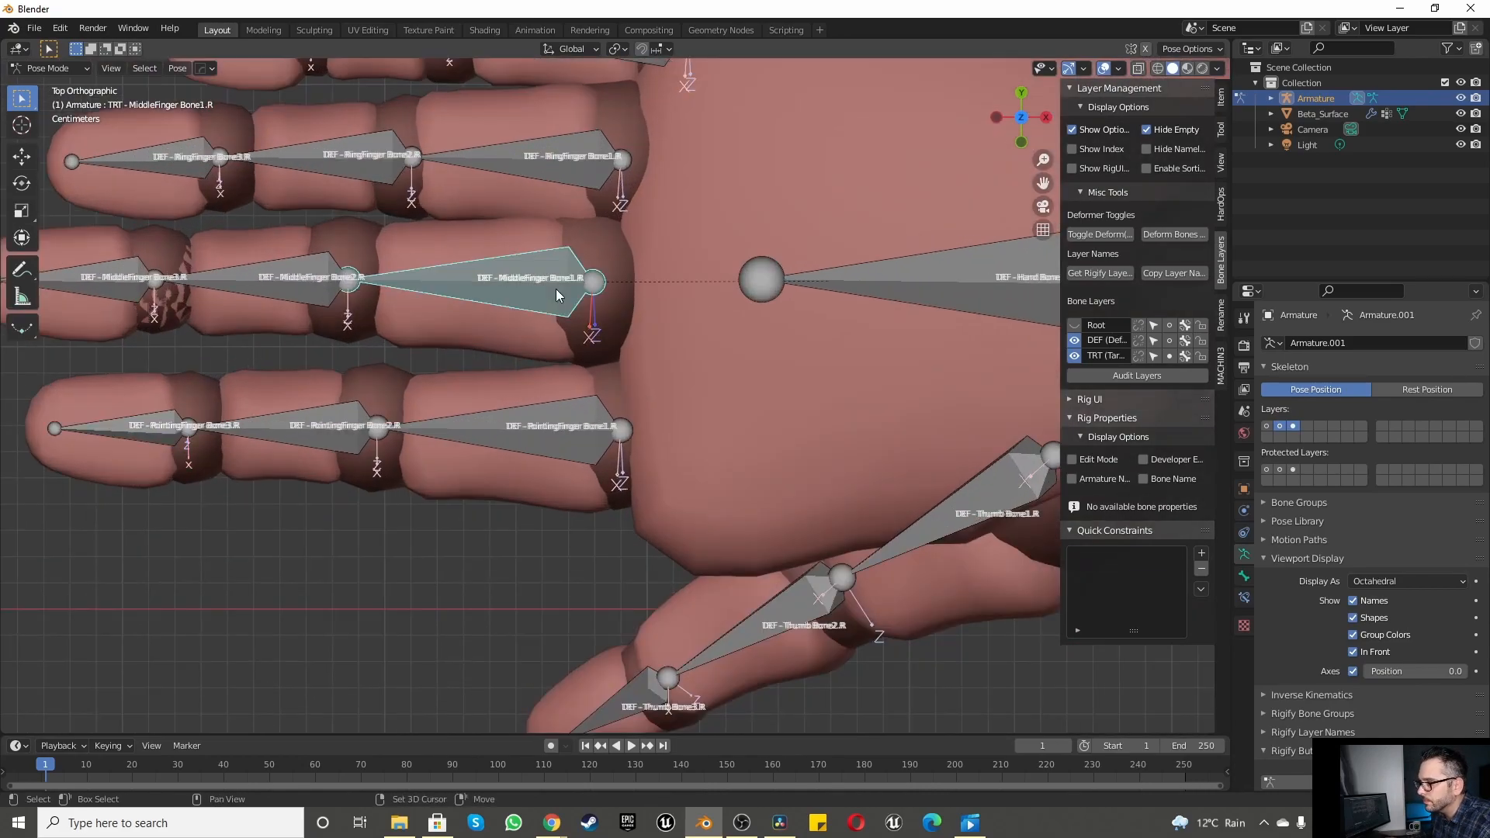
{"action": "key", "text": "ctrl+shift+c"}
{"action": "left_click", "coordinate": [556, 289]}
Step: Add a Copy Transforms constraint to DEF - MiddleFinger Bone2.R, targeting TRT - MiddleFinger Bone2.R
{"action": "scroll", "coordinate": [556, 288], "scroll_direction": "down", "scroll_amount": 3}
{"action": "scroll", "coordinate": [475, 272], "scroll_direction": "up", "scroll_amount": 3}
{"action": "left_click", "coordinate": [459, 293]}
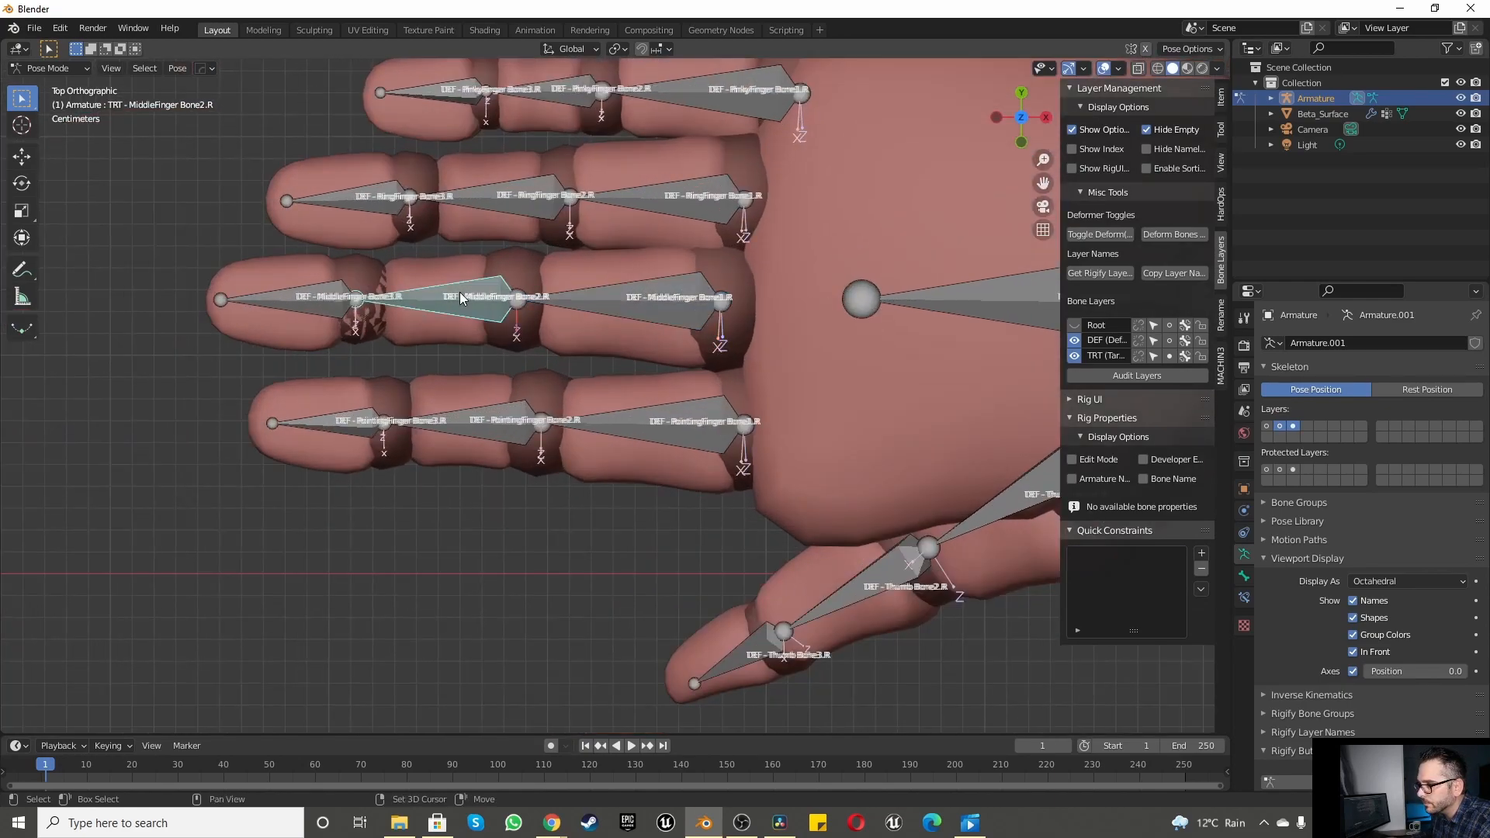
{"action": "key", "text": "ctrl+shift+c"}
{"action": "left_click", "coordinate": [460, 292]}
Step: Add a Copy Transforms constraint to the fingertip bone DEF - MiddleFinger Bone3.R, targeting its overlapping TRT bone
{"action": "scroll", "coordinate": [461, 299], "scroll_direction": "down", "scroll_amount": 3}
{"action": "scroll", "coordinate": [347, 305], "scroll_direction": "up", "scroll_amount": 3}
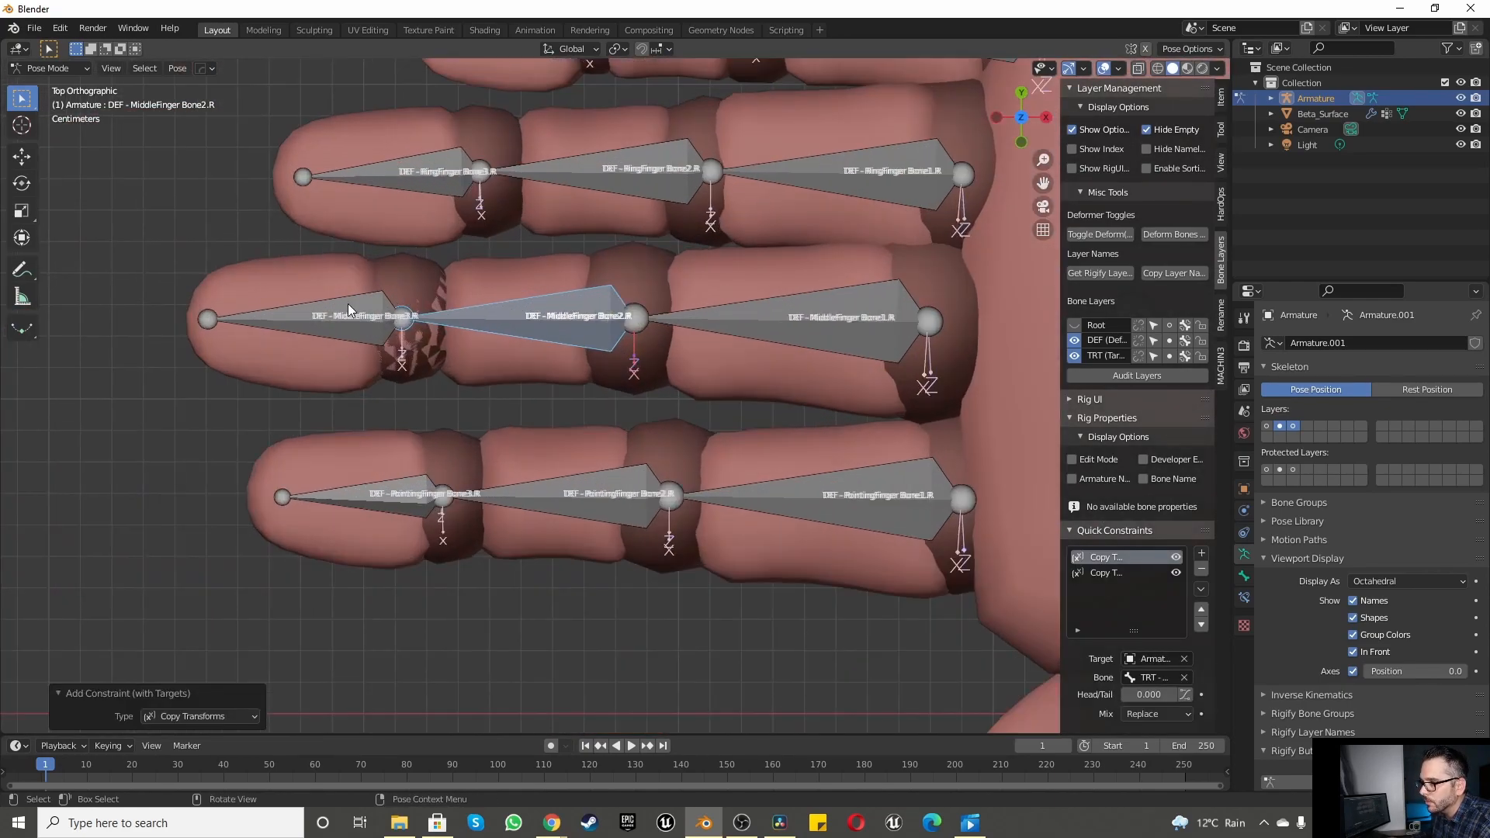
{"action": "left_click", "coordinate": [348, 306]}
{"action": "left_click", "coordinate": [348, 304], "text": "shift"}
{"action": "key", "text": "ctrl+shift+c"}
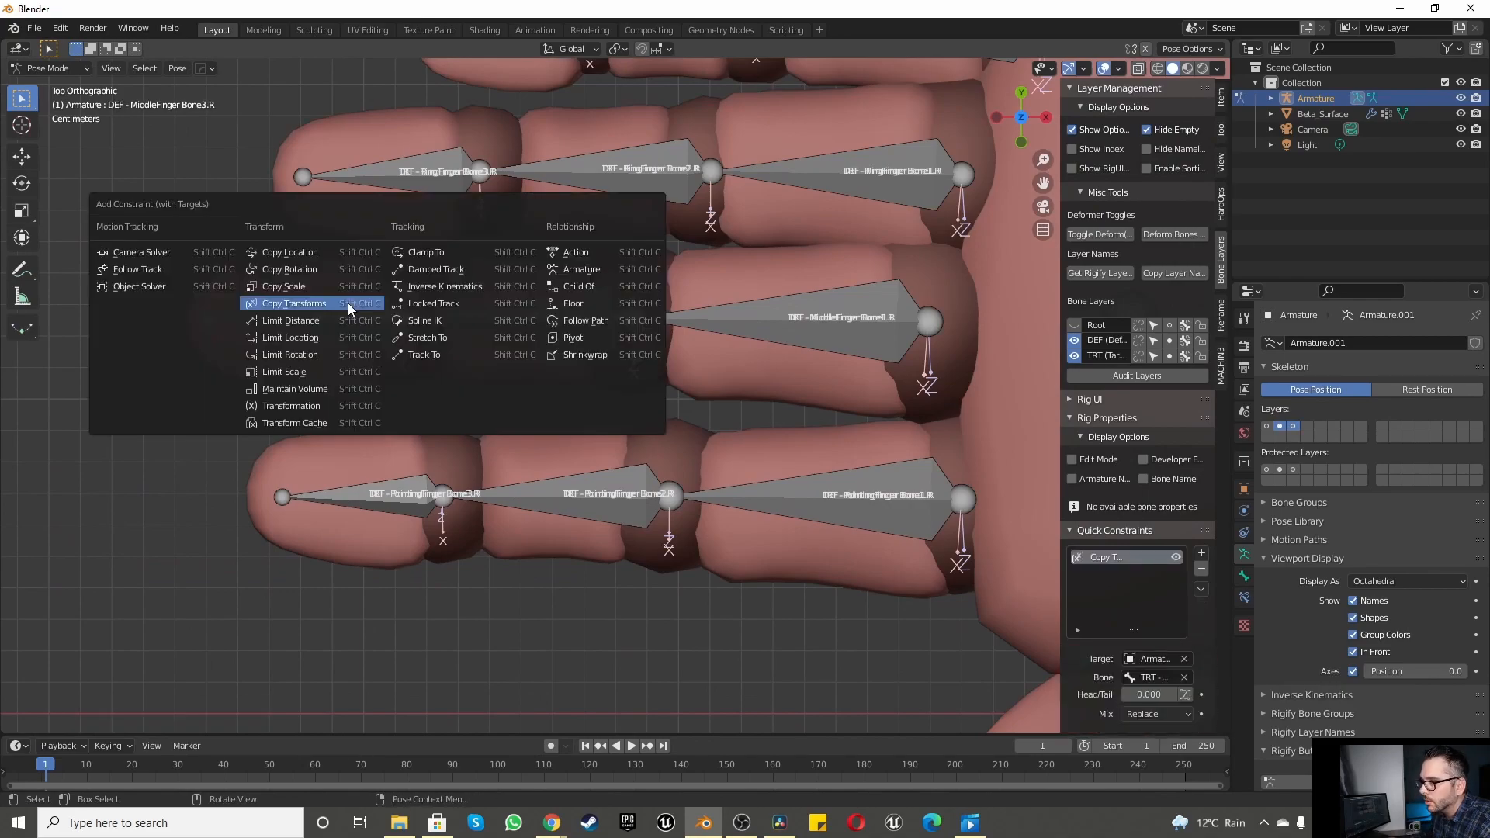
{"action": "left_click", "coordinate": [347, 302]}
Step: Constrain DEF - RingFinger Bone1.R to TRT - RingFinger Bone1.R with Copy Transforms
{"action": "scroll", "coordinate": [505, 281], "scroll_direction": "down", "scroll_amount": 4}
{"action": "scroll", "coordinate": [582, 247], "scroll_direction": "up", "scroll_amount": 4}
{"action": "left_click", "coordinate": [637, 249]}
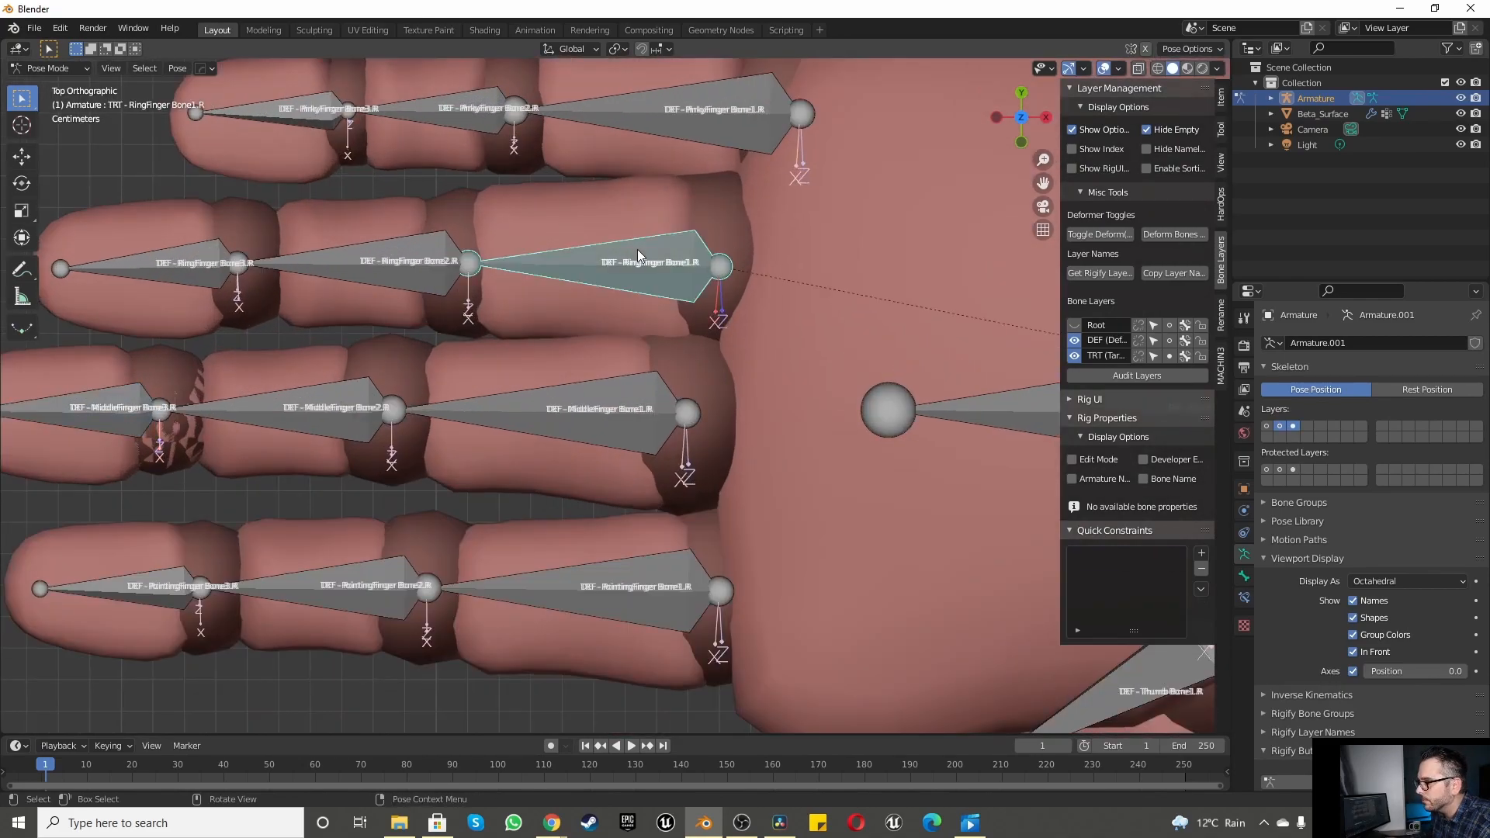
{"action": "key", "text": "ctrl+shift+c"}
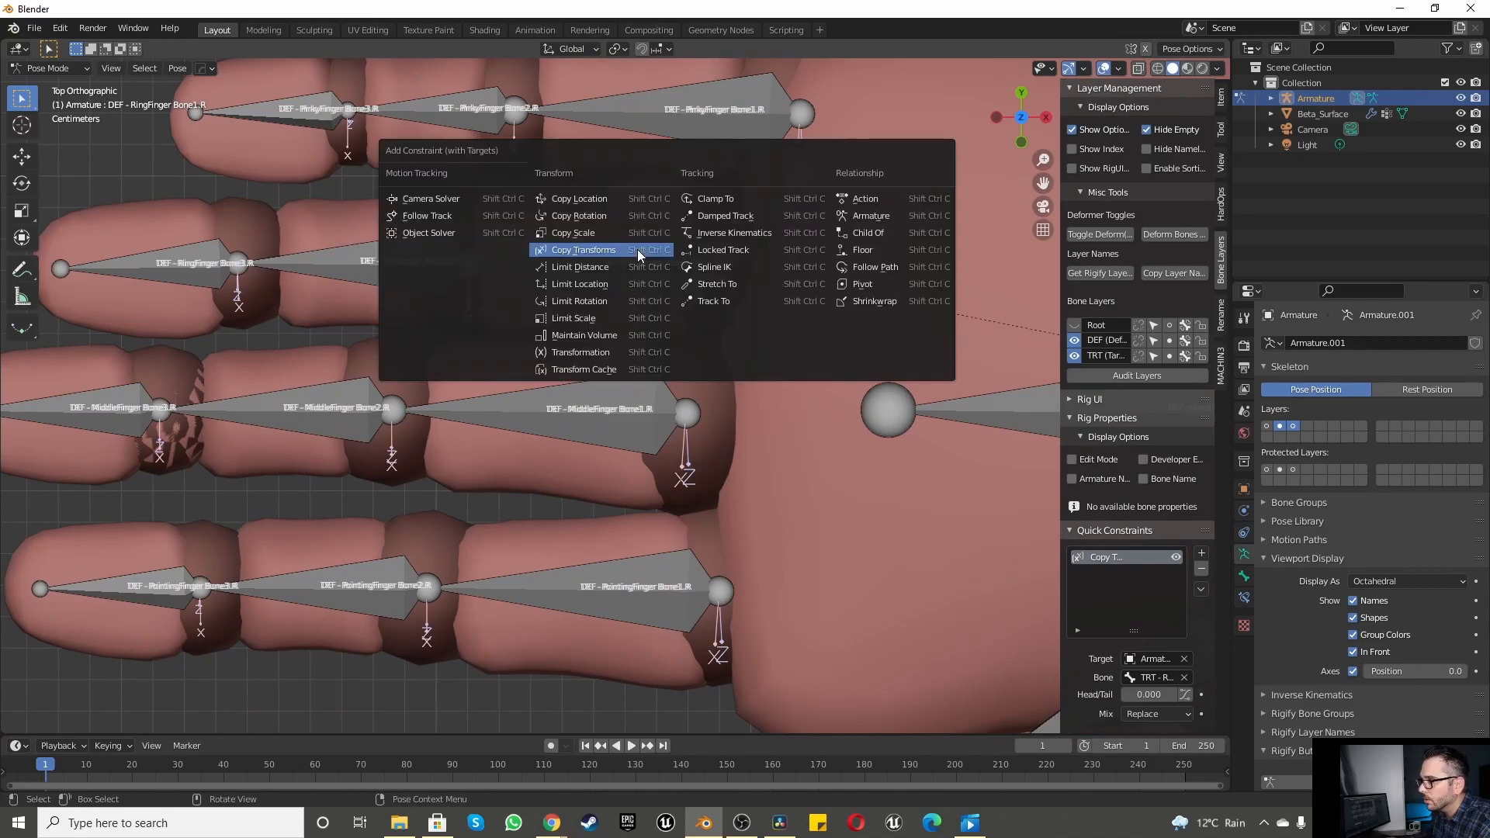
{"action": "left_click", "coordinate": [637, 250]}
Step: Constrain DEF - RingFinger Bone2.R to its overlapping TRT ring finger bone with Copy Transforms
{"action": "scroll", "coordinate": [636, 250], "scroll_direction": "down", "scroll_amount": 4}
{"action": "scroll", "coordinate": [499, 236], "scroll_direction": "up", "scroll_amount": 5}
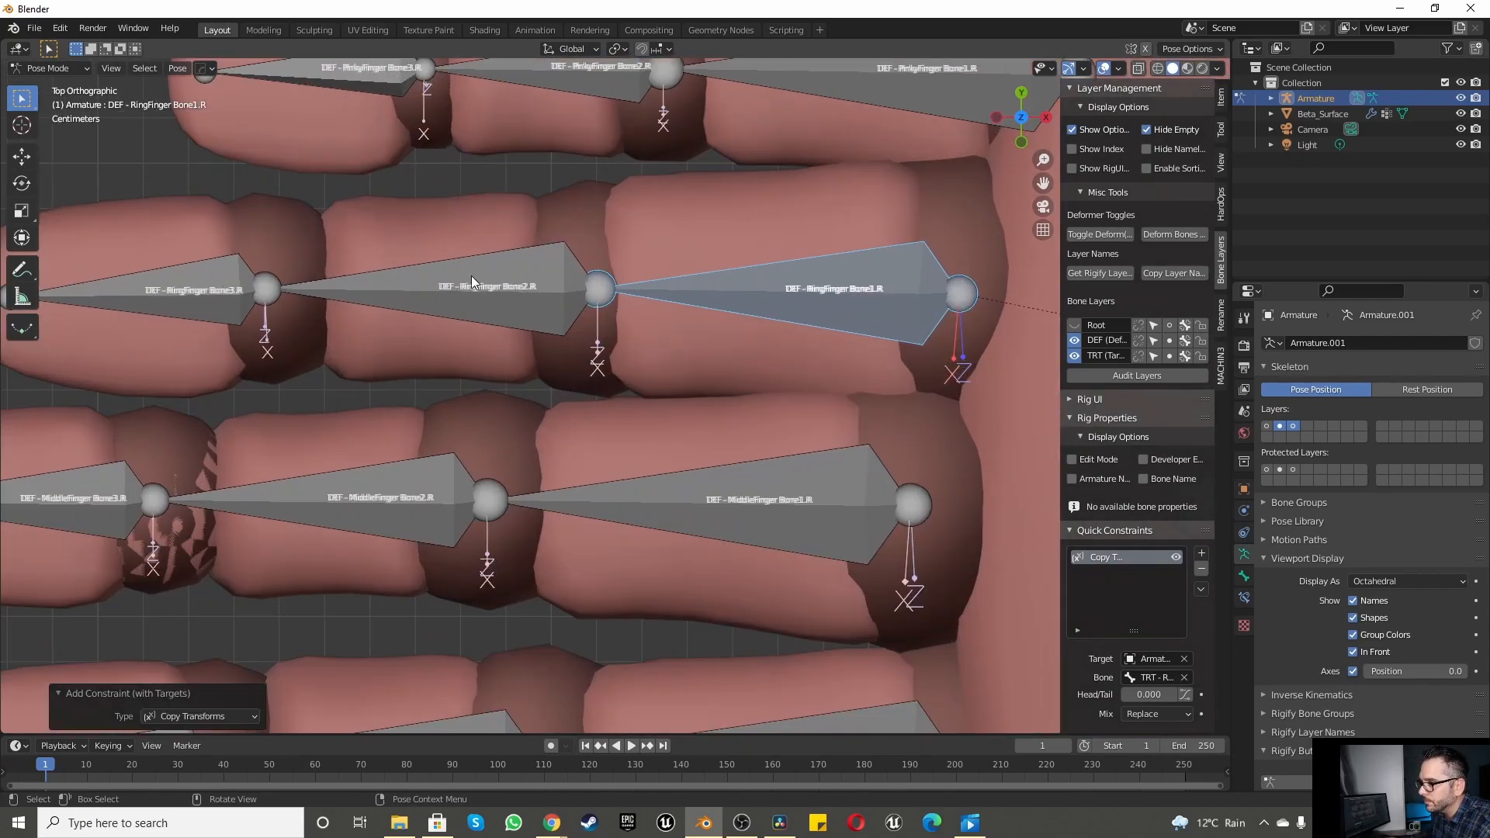
{"action": "left_click", "coordinate": [472, 276]}
{"action": "left_click", "coordinate": [472, 276], "text": "shift"}
{"action": "key", "text": "ctrl+shift+c"}
{"action": "left_click", "coordinate": [472, 277]}
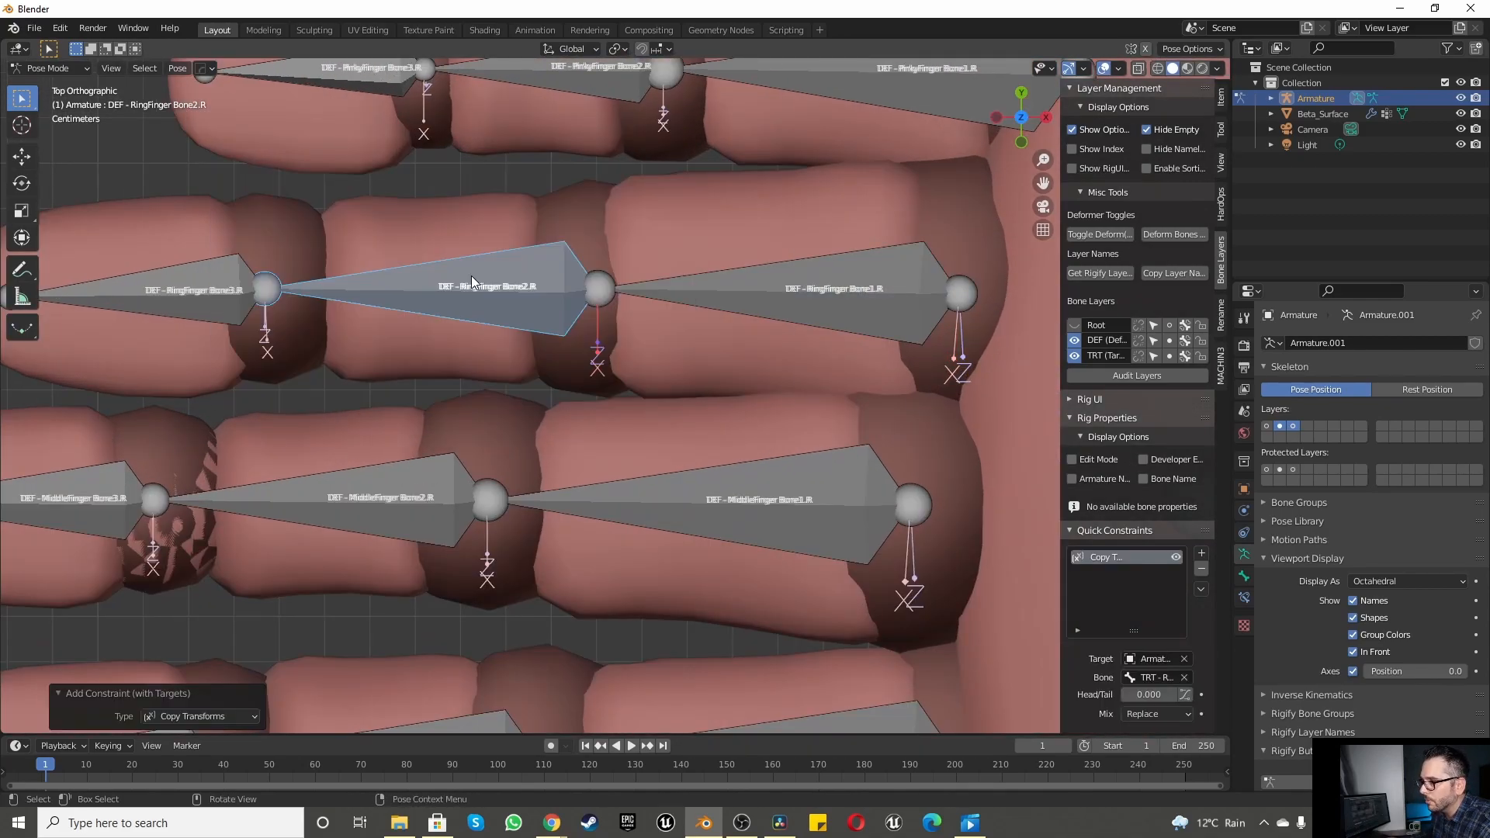
Step: Add a Copy Transforms constraint to DEF - RingFinger Bone3.R, targeting the overlapping TRT bone at the ring fingertip
{"action": "scroll", "coordinate": [421, 279], "scroll_direction": "down", "scroll_amount": 4}
{"action": "scroll", "coordinate": [319, 271], "scroll_direction": "up", "scroll_amount": 4}
{"action": "left_click", "coordinate": [318, 271]}
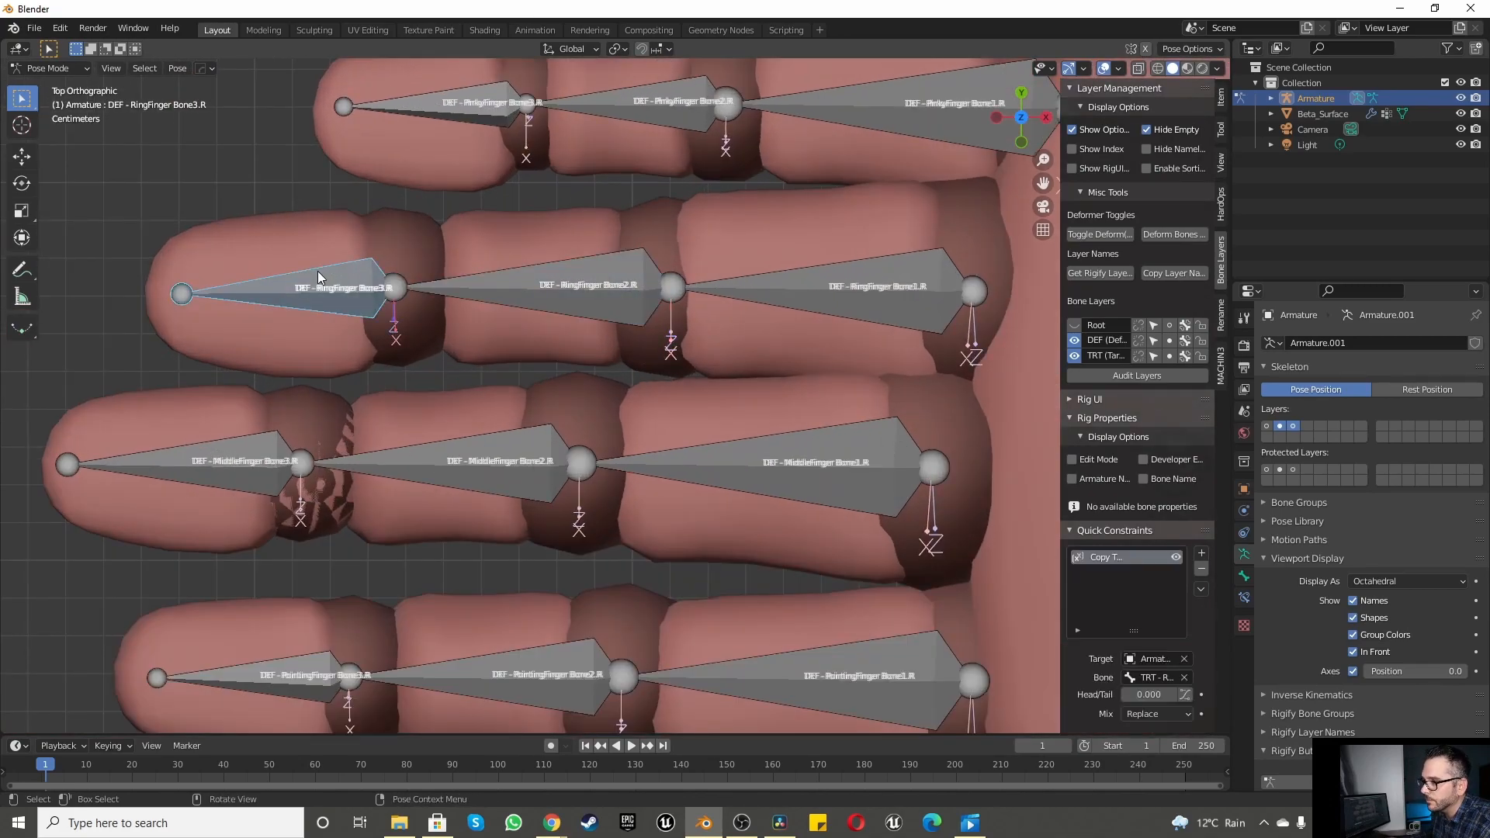
{"action": "key", "text": "ctrl+shift+c"}
{"action": "left_click", "coordinate": [319, 276]}
Step: Constrain DEF - PinkyFinger Bone1.R to its overlapping TRT pinky bone with Copy Transforms
{"action": "scroll", "coordinate": [598, 213], "scroll_direction": "down", "scroll_amount": 4}
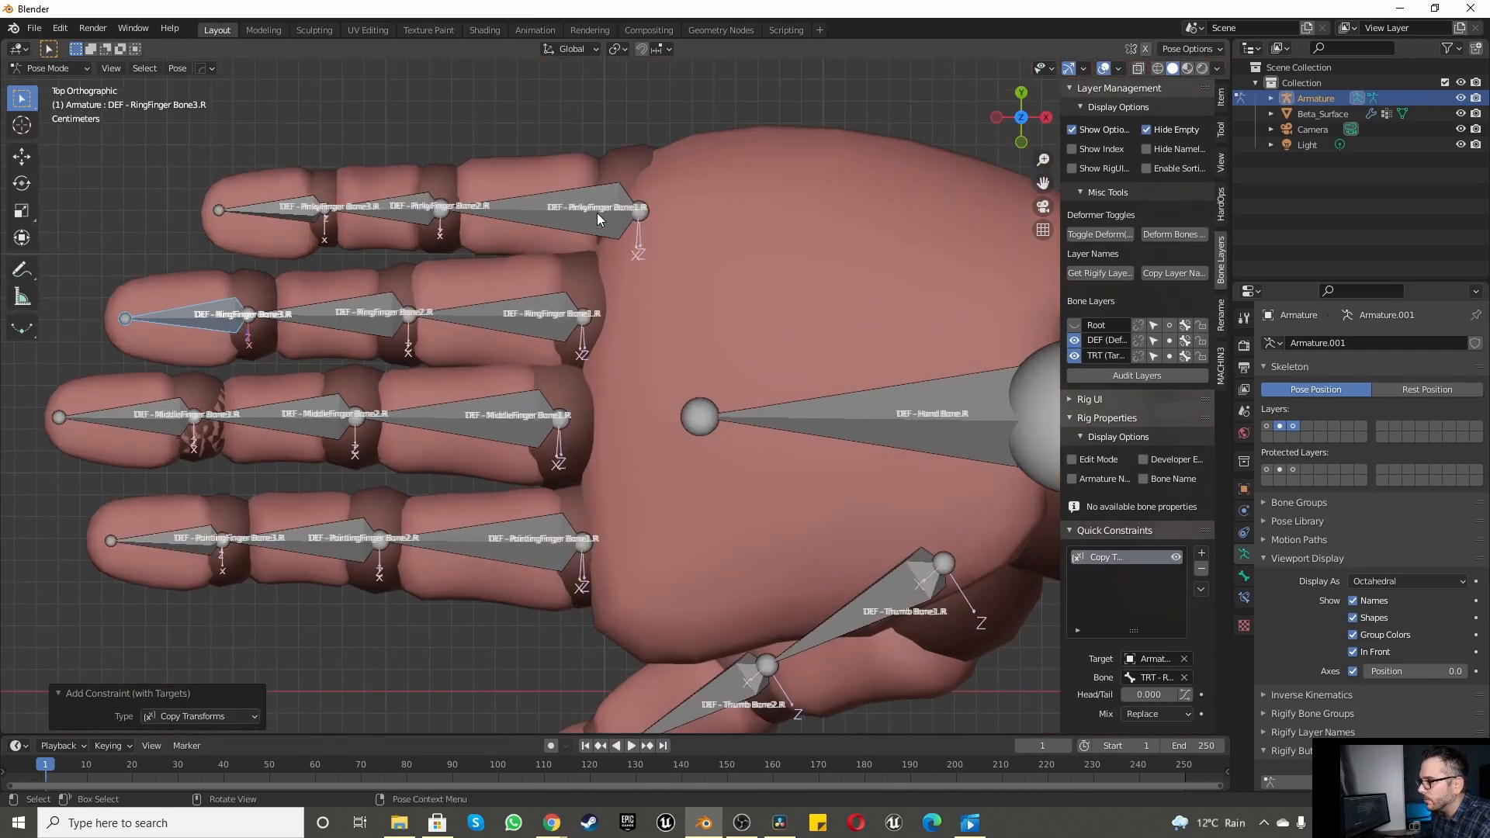
{"action": "scroll", "coordinate": [562, 197], "scroll_direction": "up", "scroll_amount": 3}
{"action": "left_click", "coordinate": [561, 197]}
{"action": "key", "text": "ctrl+shift+c"}
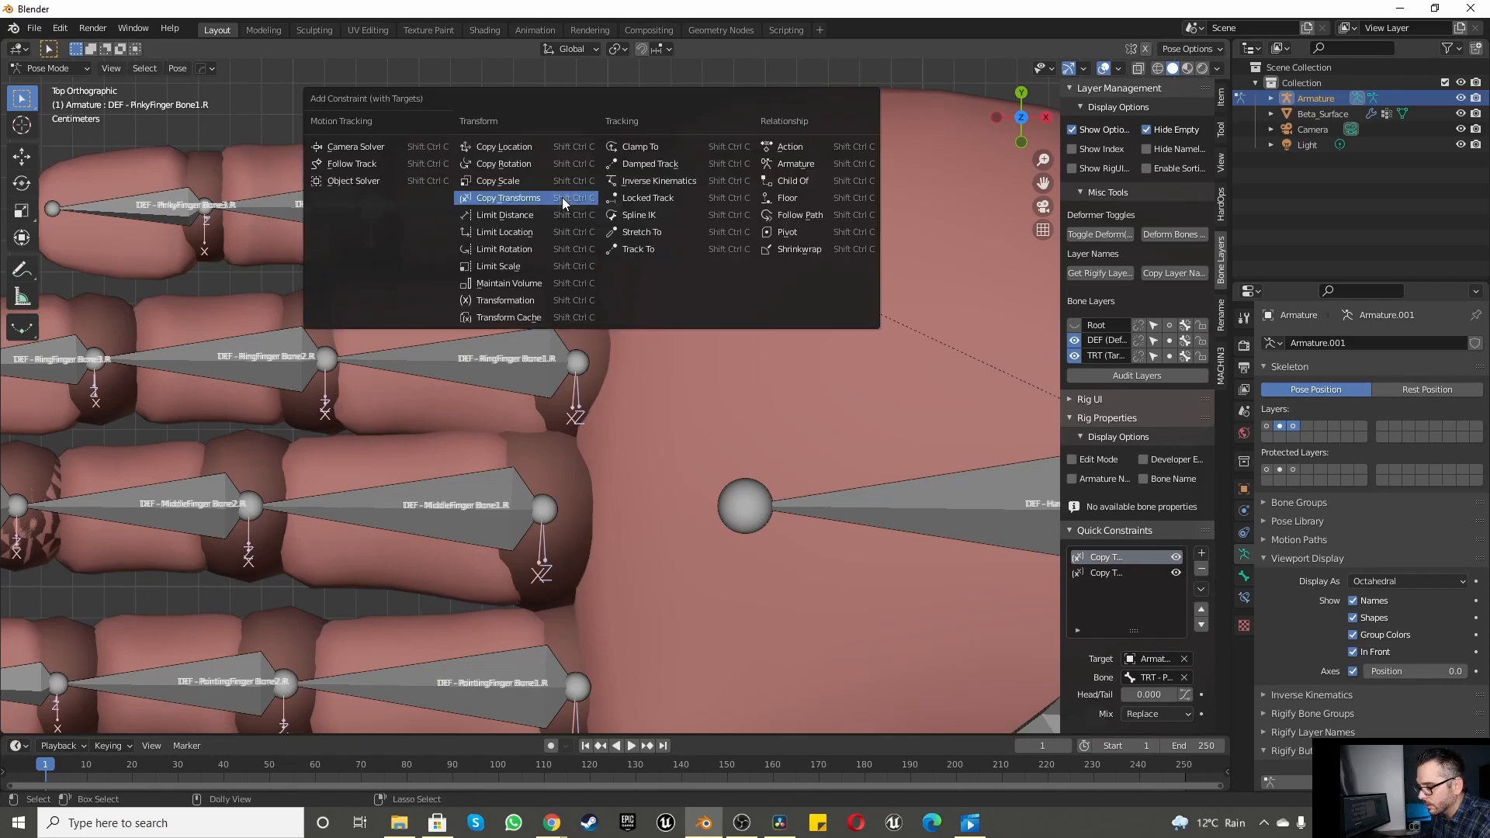
{"action": "left_click", "coordinate": [562, 198]}
Step: Add a Copy Transforms constraint to DEF - PinkyFinger Bone2.R, targeting TRT - PinkyFinger Bone2.R
{"action": "scroll", "coordinate": [351, 208], "scroll_direction": "down", "scroll_amount": 4}
{"action": "scroll", "coordinate": [441, 209], "scroll_direction": "up", "scroll_amount": 4}
{"action": "left_click", "coordinate": [449, 203]}
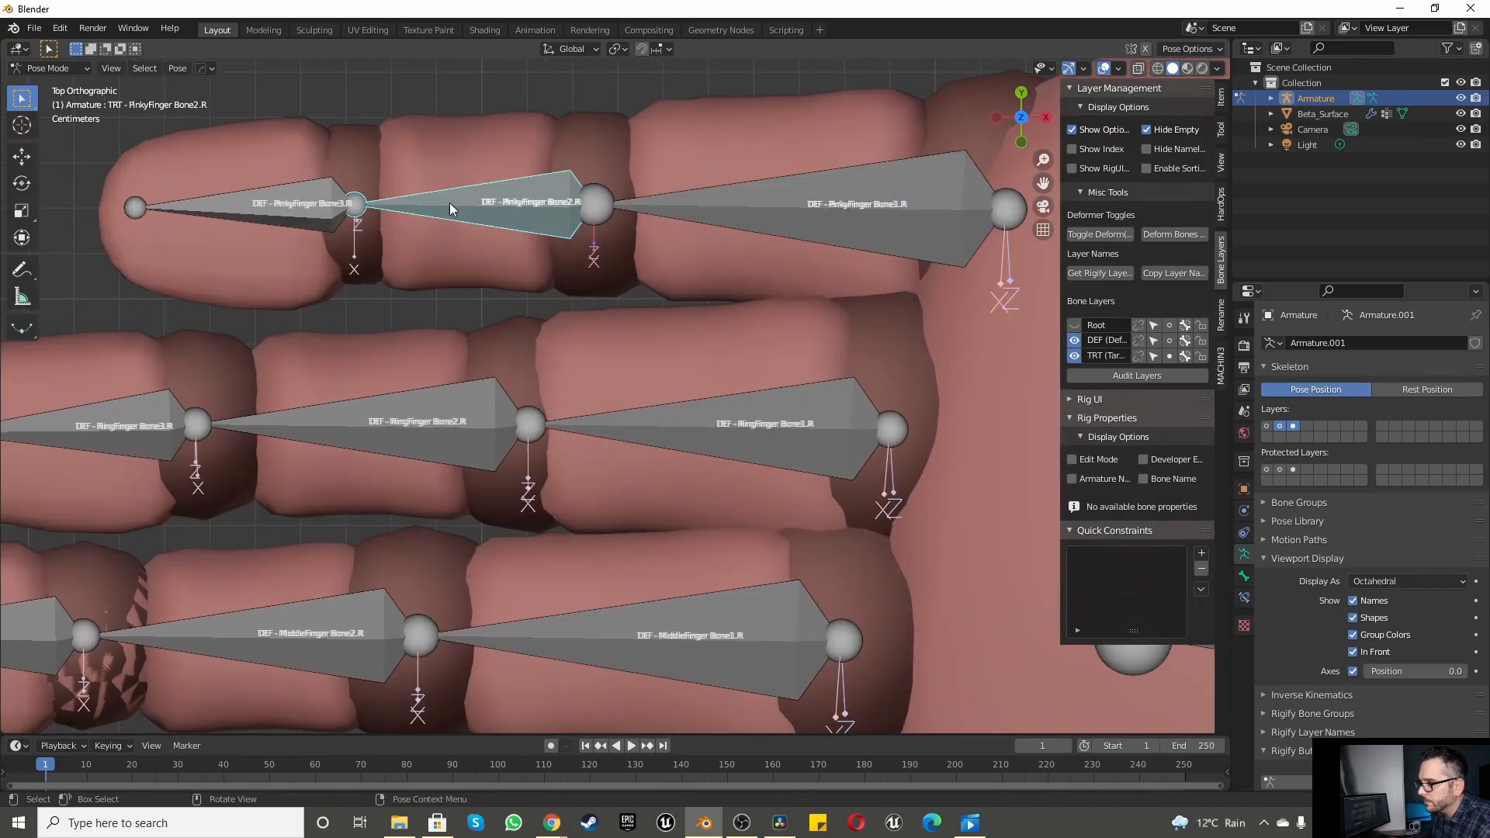
{"action": "left_click", "coordinate": [449, 202], "text": "shift"}
{"action": "key", "text": "ctrl+shift+c"}
{"action": "left_click", "coordinate": [450, 203]}
Step: Constrain the pinky fingertip bone DEF - PinkyFinger Bone3.R to its matching TRT bone with Copy Transforms
{"action": "scroll", "coordinate": [516, 203], "scroll_direction": "down", "scroll_amount": 3}
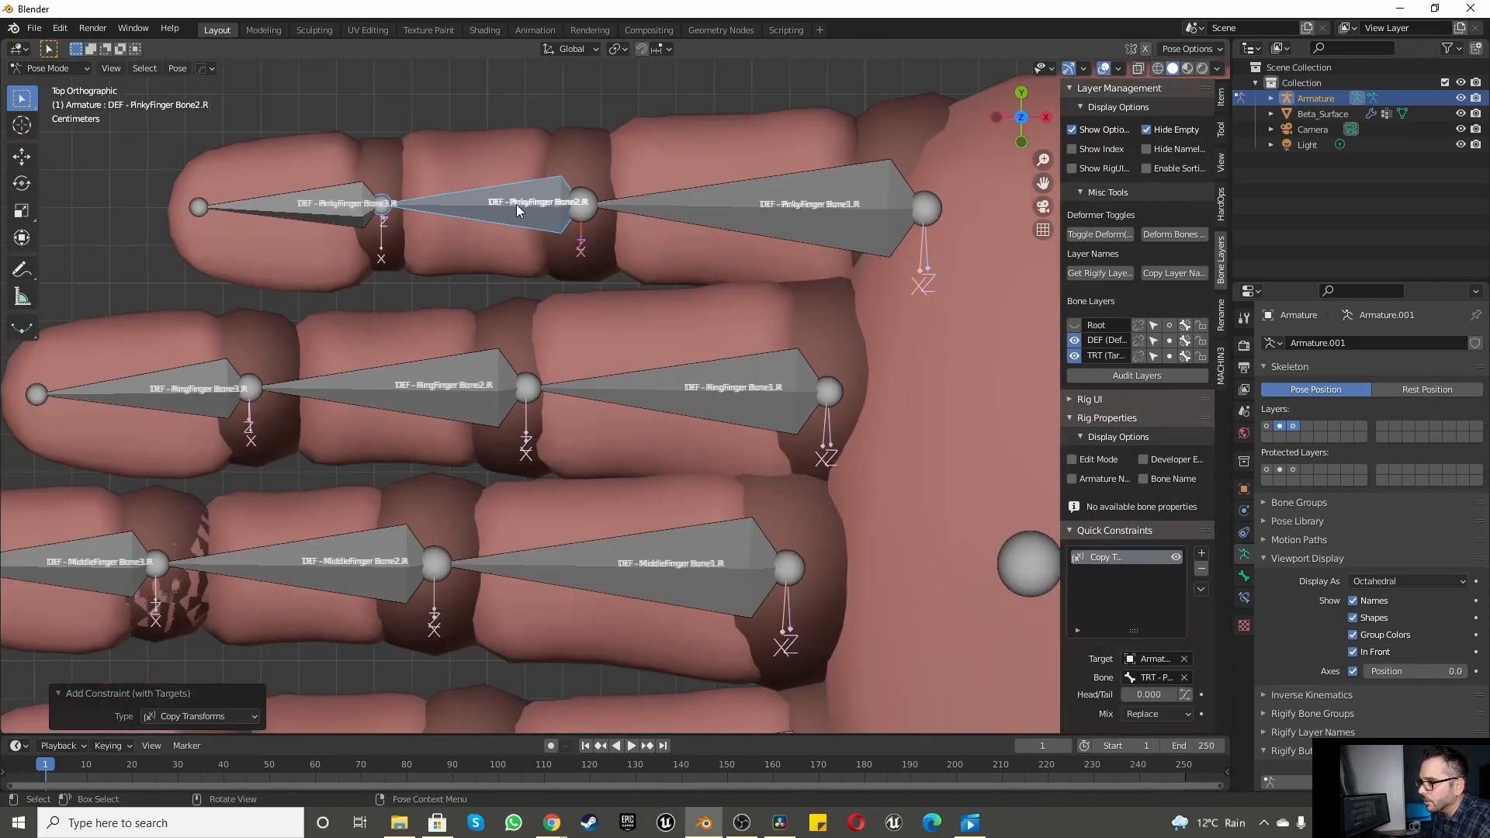
{"action": "scroll", "coordinate": [380, 203], "scroll_direction": "up", "scroll_amount": 4}
{"action": "left_click", "coordinate": [380, 203]}
{"action": "left_click", "coordinate": [380, 203], "text": "shift"}
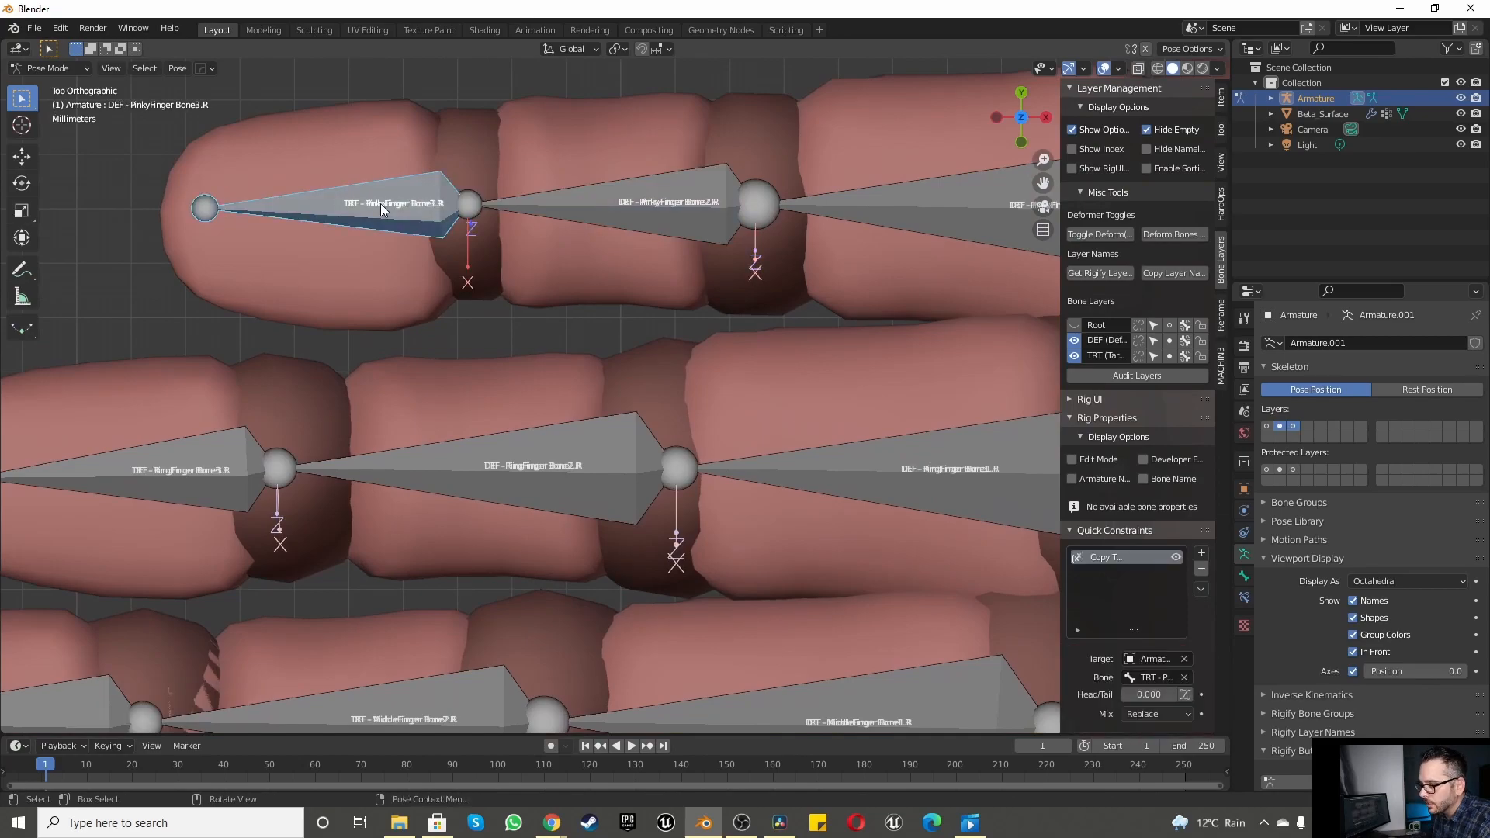
{"action": "key", "text": "ctrl+shift+c"}
{"action": "left_click", "coordinate": [380, 203]}
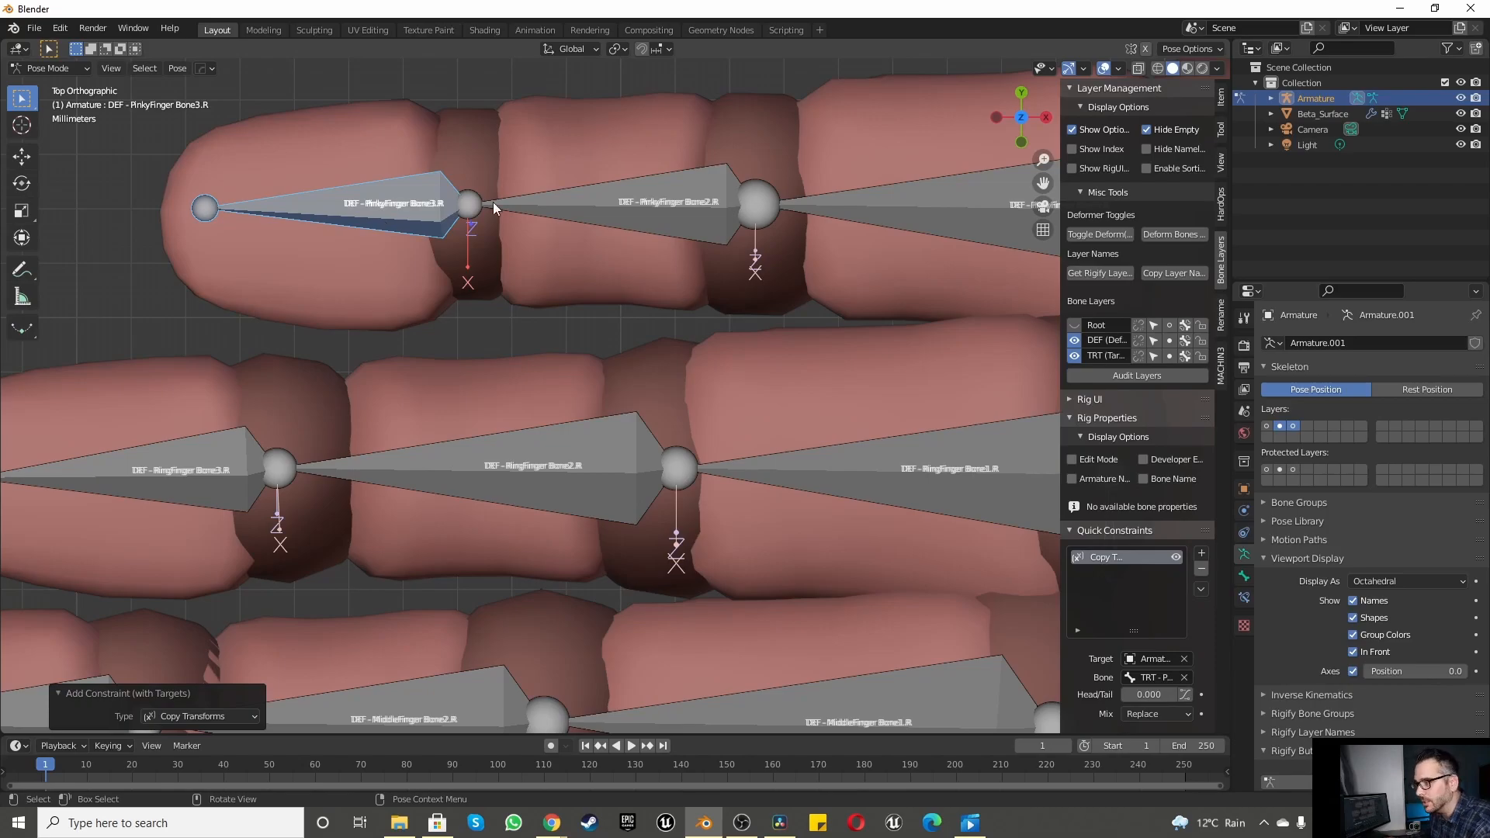
Step: Add a Copy Transforms constraint to DEF - Top Leg Bone.R, targeting TRT - Top Leg Bone.R
{"action": "scroll", "coordinate": [504, 200], "scroll_direction": "down", "scroll_amount": 5}
{"action": "scroll", "coordinate": [619, 182], "scroll_direction": "down", "scroll_amount": 8}
{"action": "scroll", "coordinate": [622, 256], "scroll_direction": "up", "scroll_amount": 8}
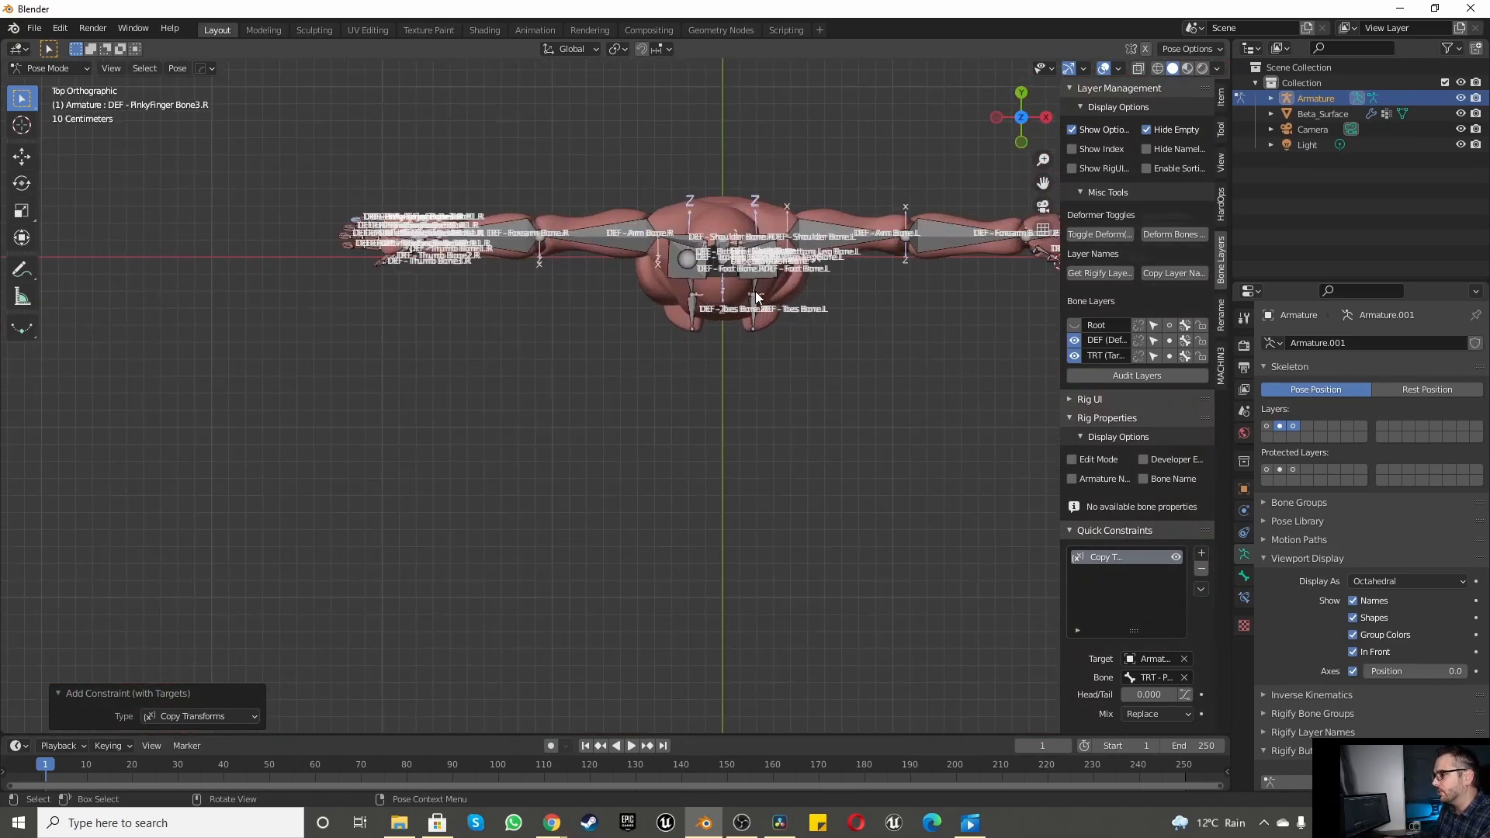
{"action": "key", "text": "KP_1"}
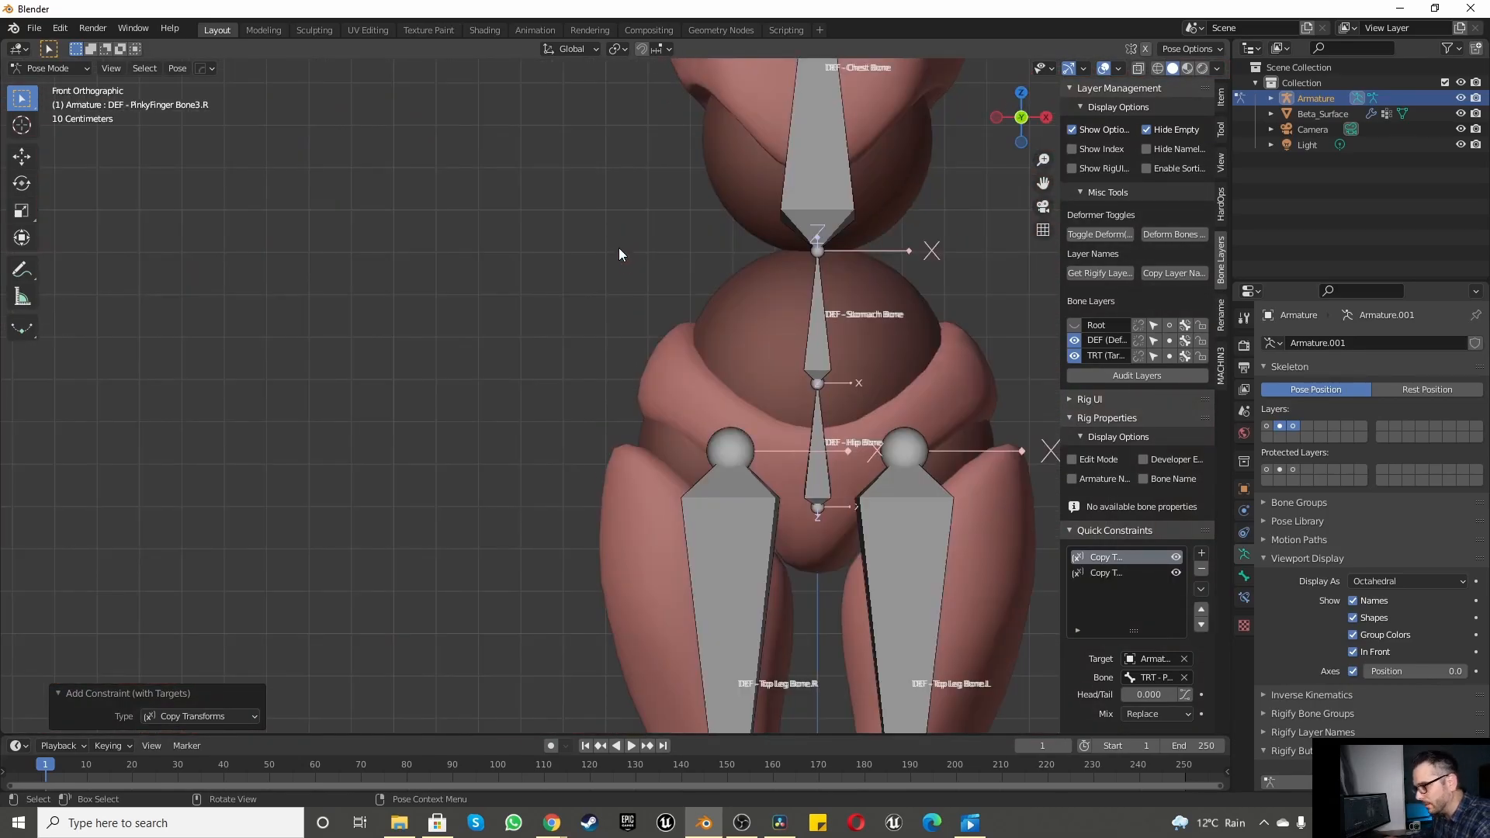
{"action": "scroll", "coordinate": [618, 249], "scroll_direction": "down", "scroll_amount": 2}
{"action": "scroll", "coordinate": [714, 301], "scroll_direction": "down", "scroll_amount": 4}
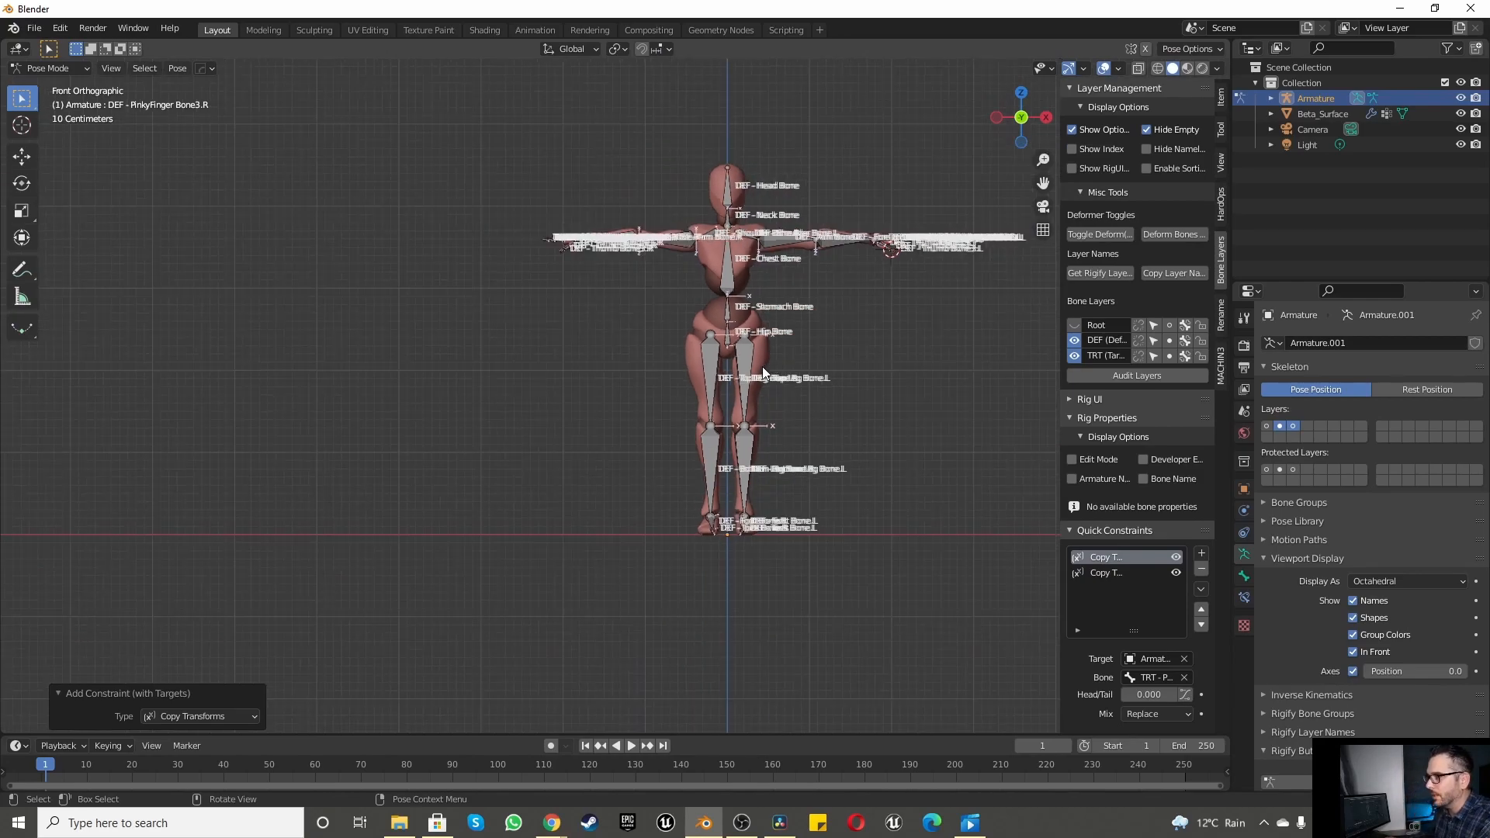
{"action": "scroll", "coordinate": [765, 363], "scroll_direction": "up", "scroll_amount": 5}
{"action": "left_click", "coordinate": [738, 279]}
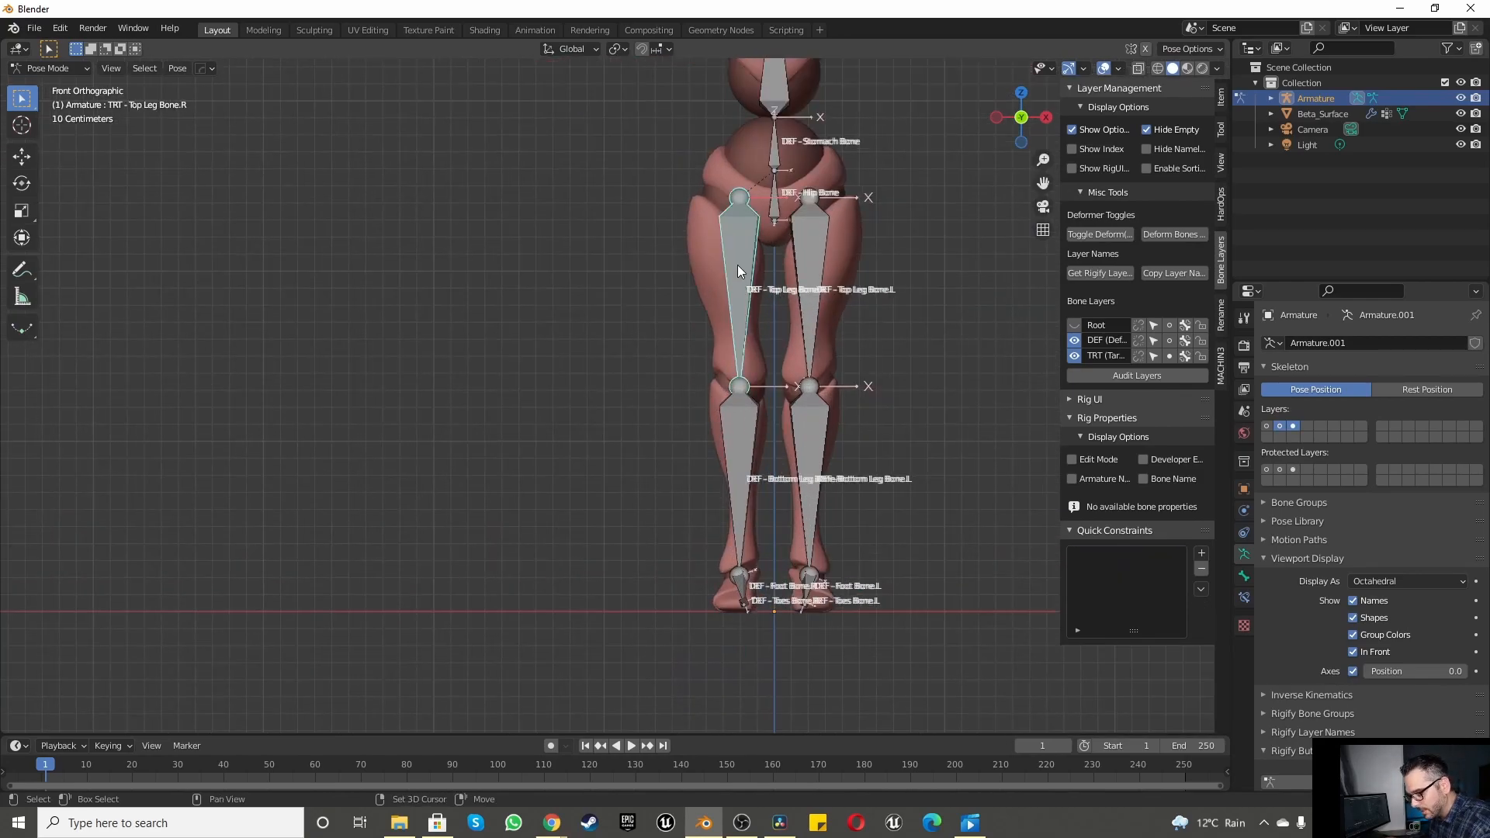
{"action": "key", "text": "shift+ctrl+c"}
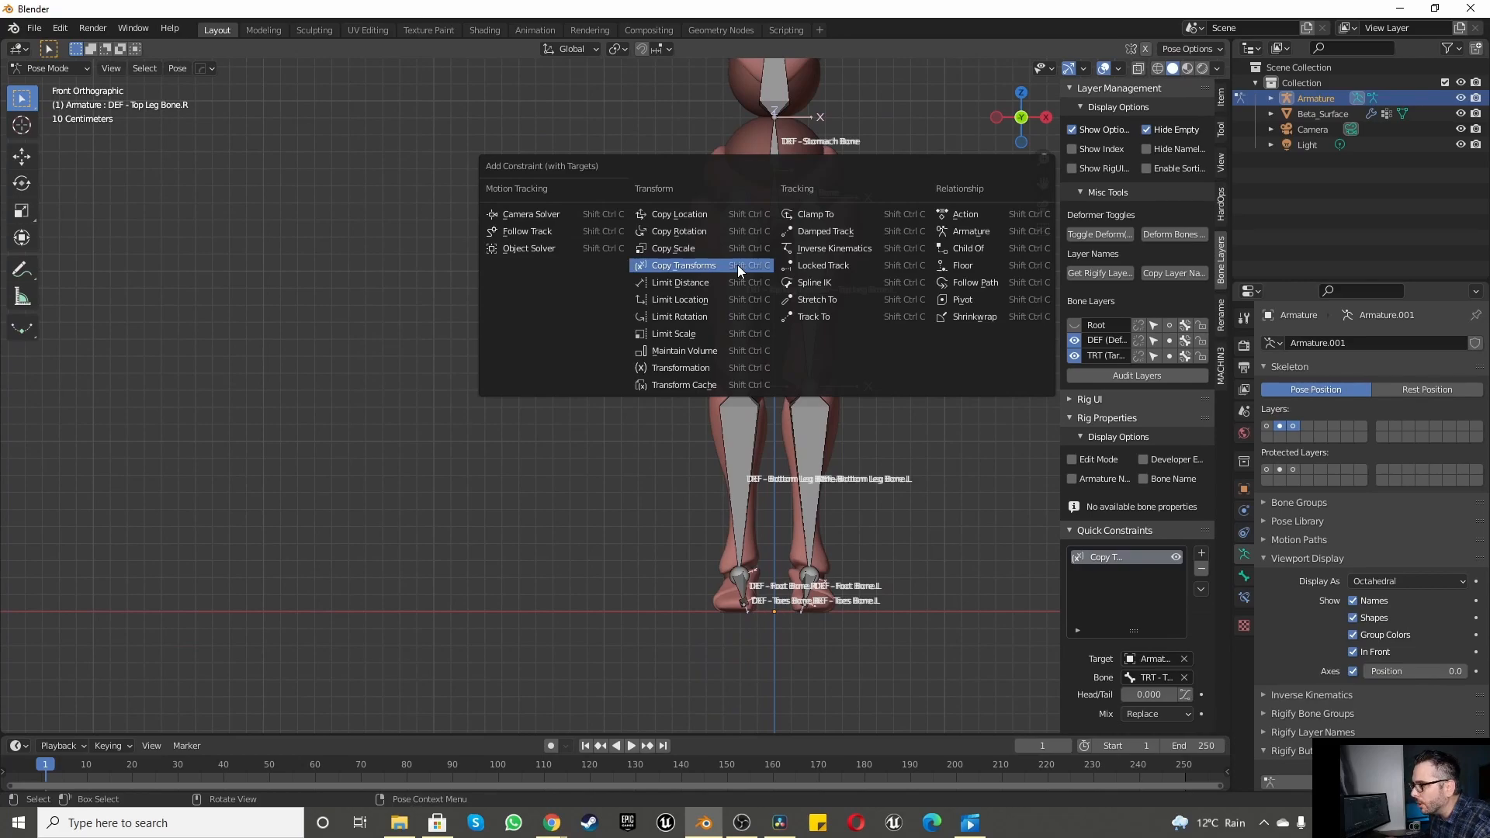
{"action": "left_click", "coordinate": [738, 264]}
Step: Constrain DEF - Bottom Leg Bone.R to TRT - Bottom Leg Bone.R with Copy Transforms
{"action": "scroll", "coordinate": [726, 424], "scroll_direction": "up", "scroll_amount": 3}
{"action": "left_click", "coordinate": [804, 283]}
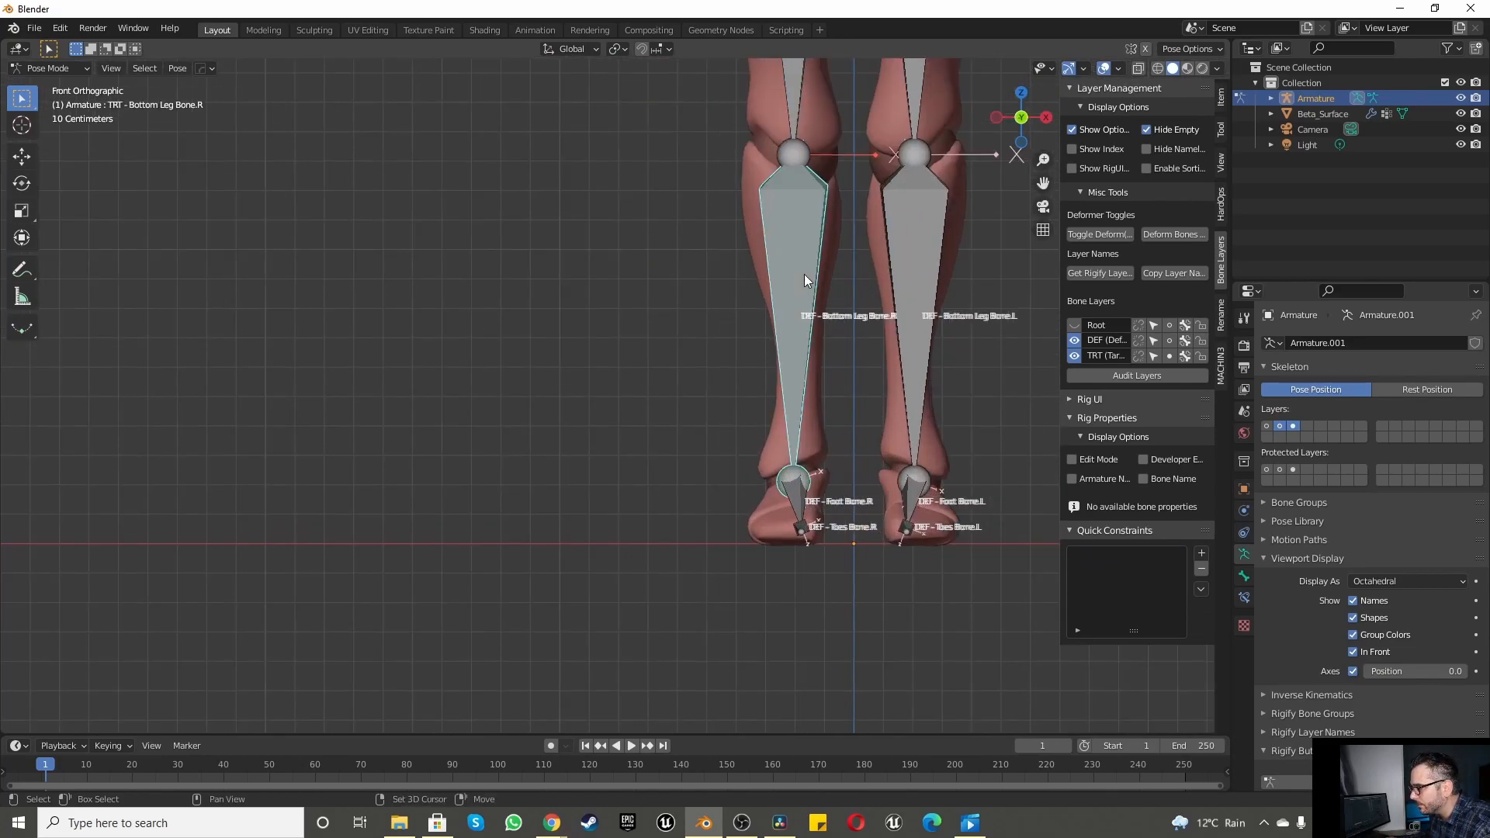
{"action": "key", "text": "shift+ctrl+c"}
{"action": "left_click", "coordinate": [803, 273]}
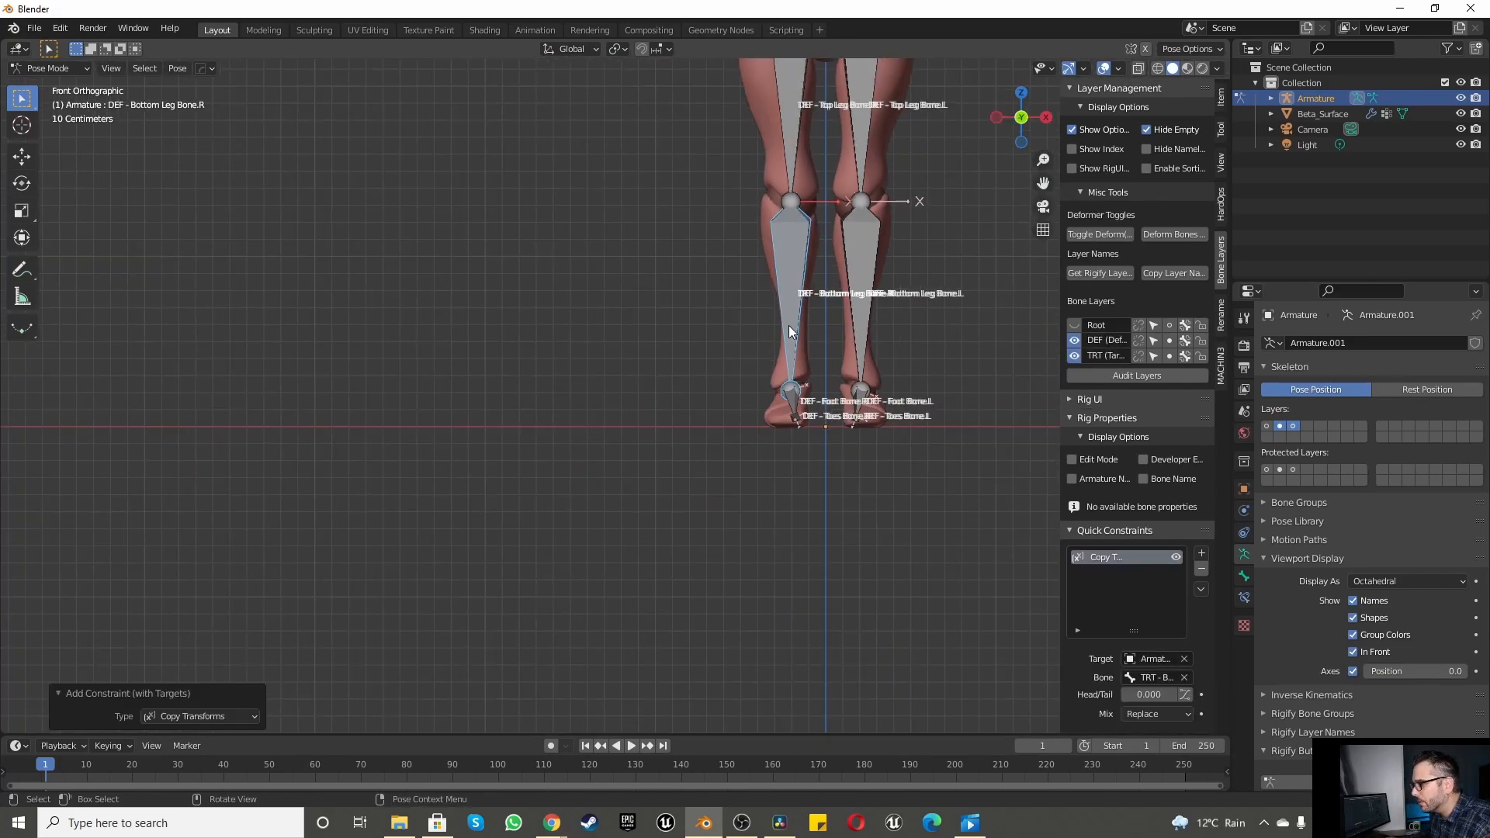
Step: Add a Copy Transforms constraint to DEF - Foot Bone.R, targeting TRT - Foot Bone.R
{"action": "scroll", "coordinate": [790, 399], "scroll_direction": "up", "scroll_amount": 5}
{"action": "left_click", "coordinate": [821, 484]}
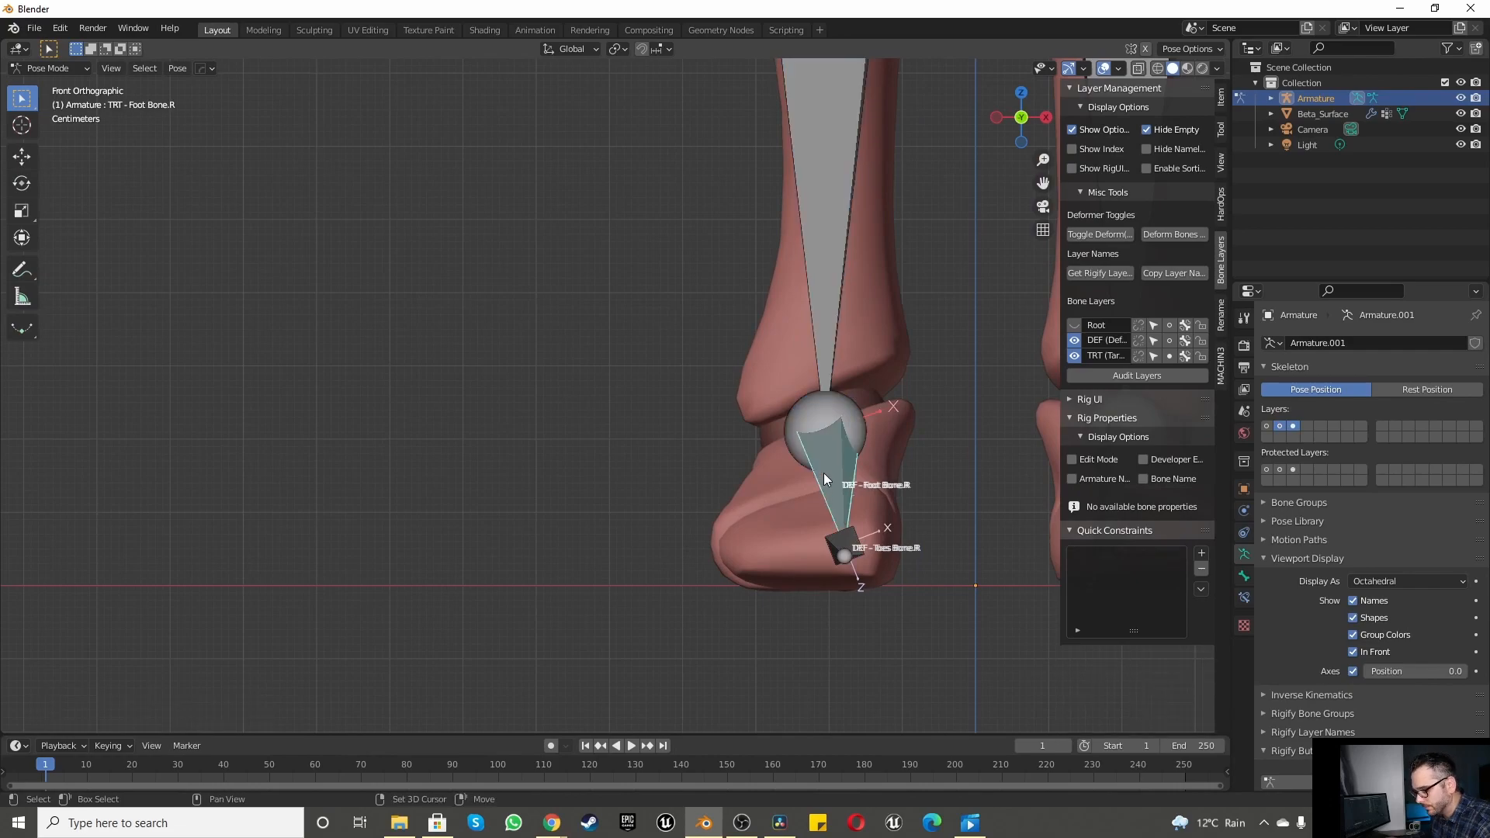
{"action": "left_click", "coordinate": [823, 471], "text": "shift"}
{"action": "key", "text": "shift+ctrl+c"}
{"action": "left_click", "coordinate": [822, 468]}
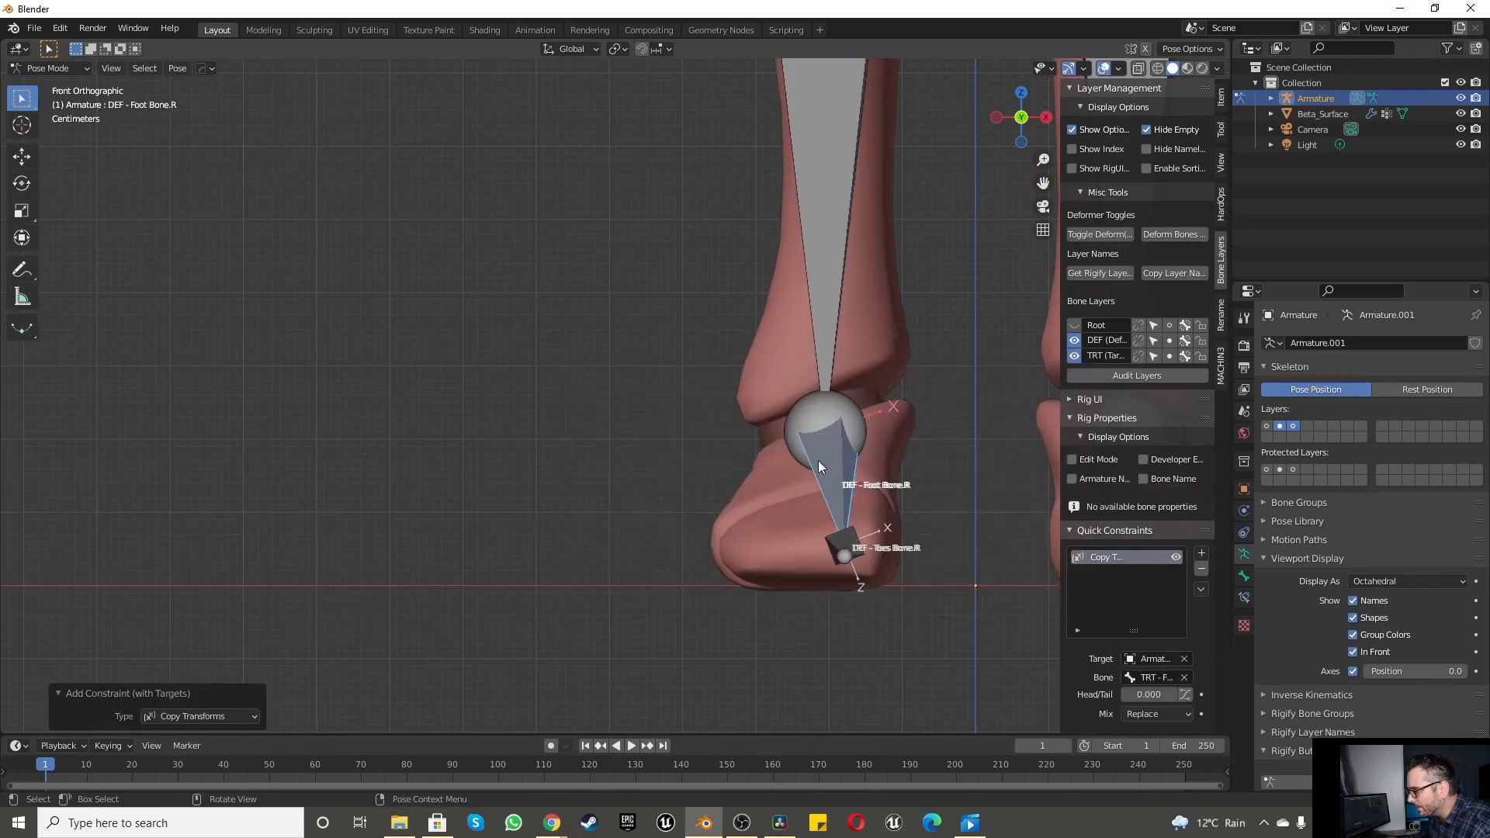
Step: Constrain DEF - Toes Bone.R to its overlapping TRT toes bone with Copy Transforms
{"action": "scroll", "coordinate": [818, 461], "scroll_direction": "down", "scroll_amount": 3}
{"action": "middle_click_drag", "start_coordinate": [826, 445], "coordinate": [802, 470]}
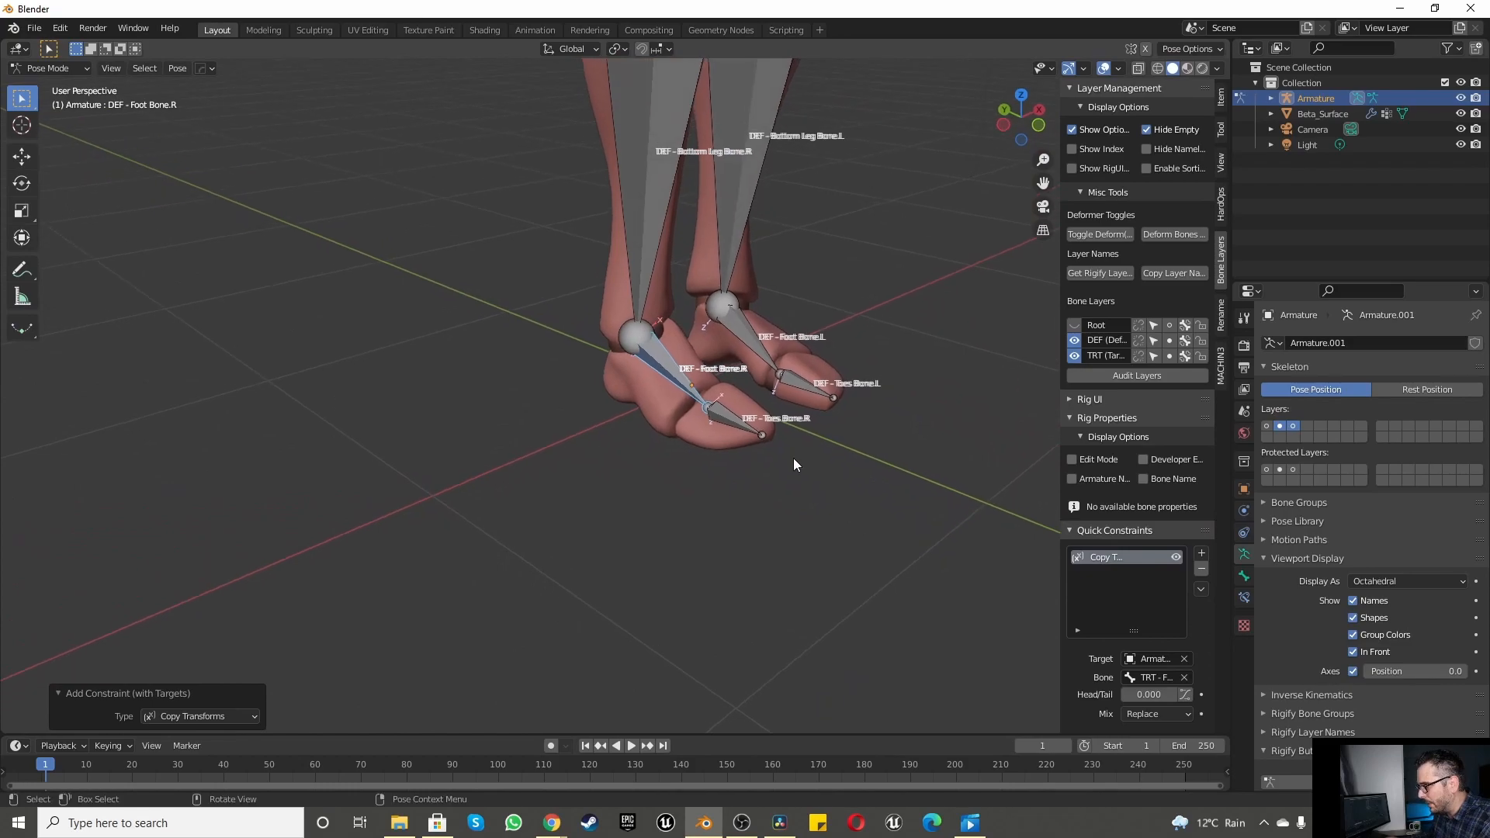
{"action": "scroll", "coordinate": [731, 409], "scroll_direction": "up", "scroll_amount": 3}
{"action": "key", "text": "alt+a"}
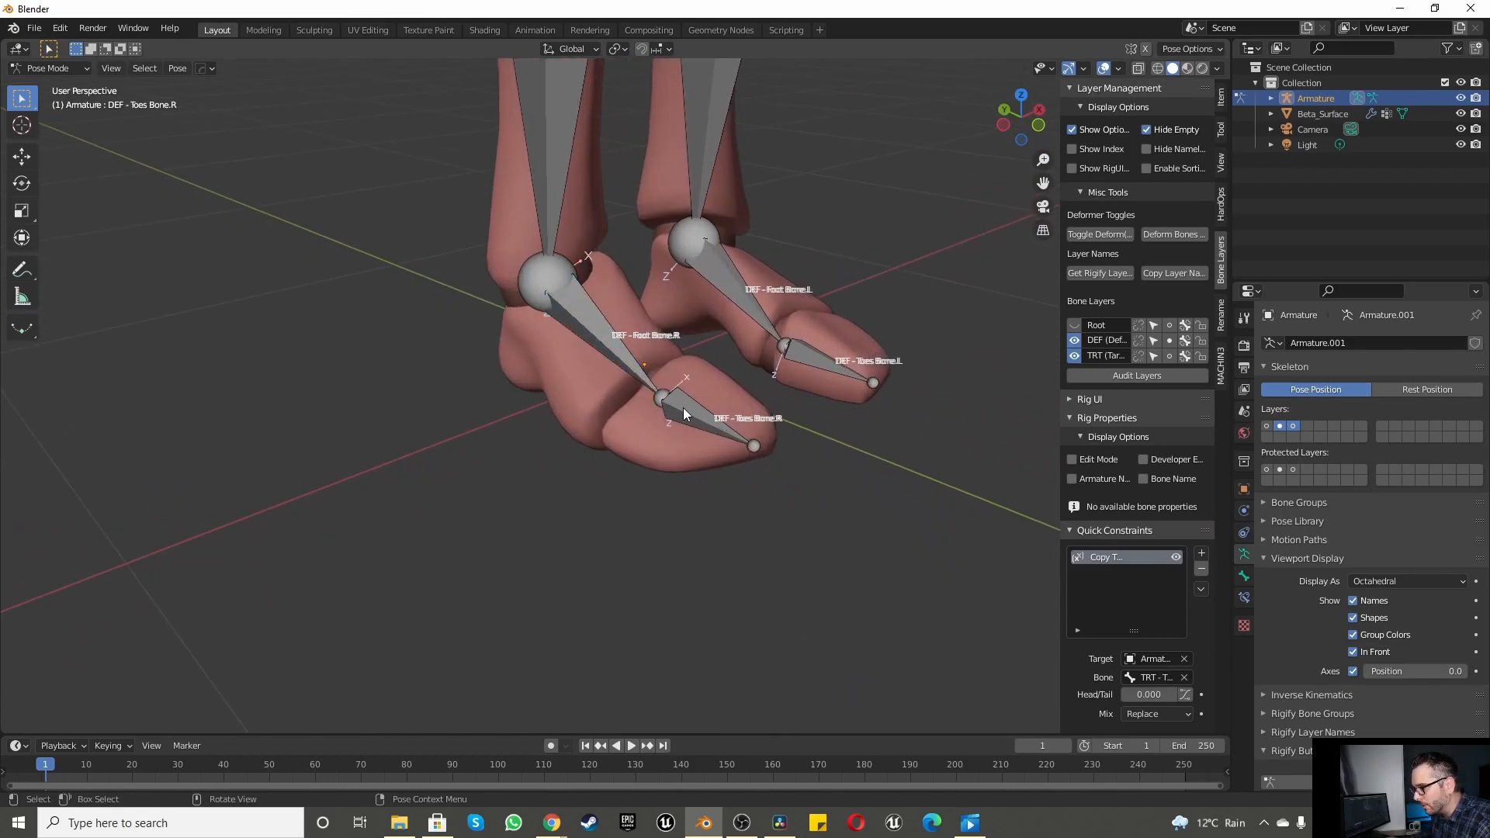
{"action": "left_click", "coordinate": [684, 415]}
{"action": "left_click", "coordinate": [683, 416], "text": "shift"}
{"action": "key", "text": "ctrl+shift+c"}
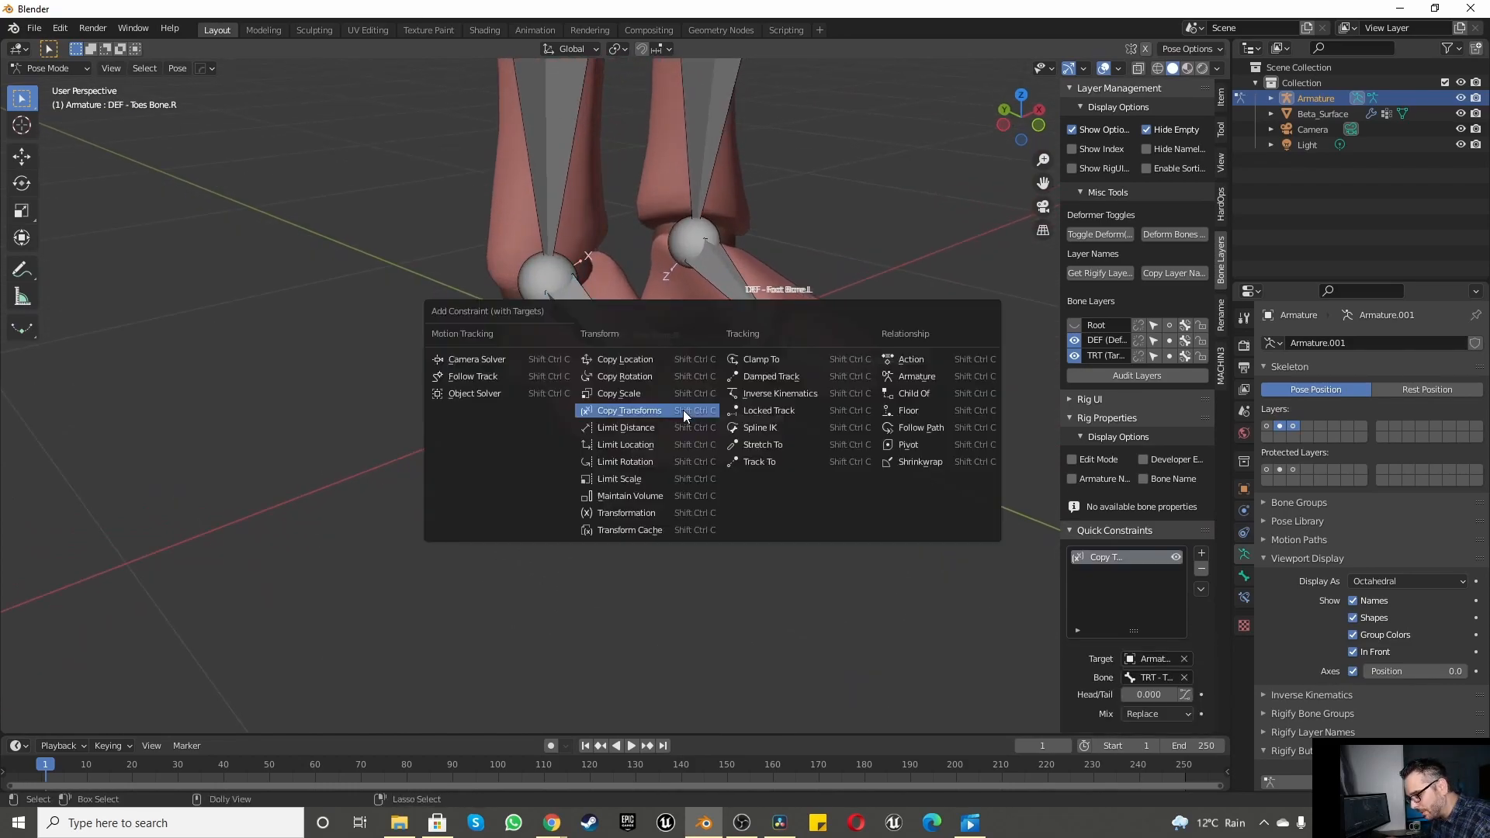
{"action": "left_click", "coordinate": [683, 410]}
Step: Examine the whole rig from several angles, checking the bones of the legs, torso and arms
{"action": "scroll", "coordinate": [685, 405], "scroll_direction": "down", "scroll_amount": 3}
{"action": "middle_click_drag", "start_coordinate": [685, 405], "coordinate": [552, 384]}
{"action": "scroll", "coordinate": [553, 383], "scroll_direction": "down", "scroll_amount": 6}
{"action": "scroll", "coordinate": [638, 168], "scroll_direction": "up", "scroll_amount": 7}
{"action": "middle_click_drag", "start_coordinate": [637, 168], "coordinate": [686, 346]}
{"action": "scroll", "coordinate": [686, 346], "scroll_direction": "down", "scroll_amount": 5}
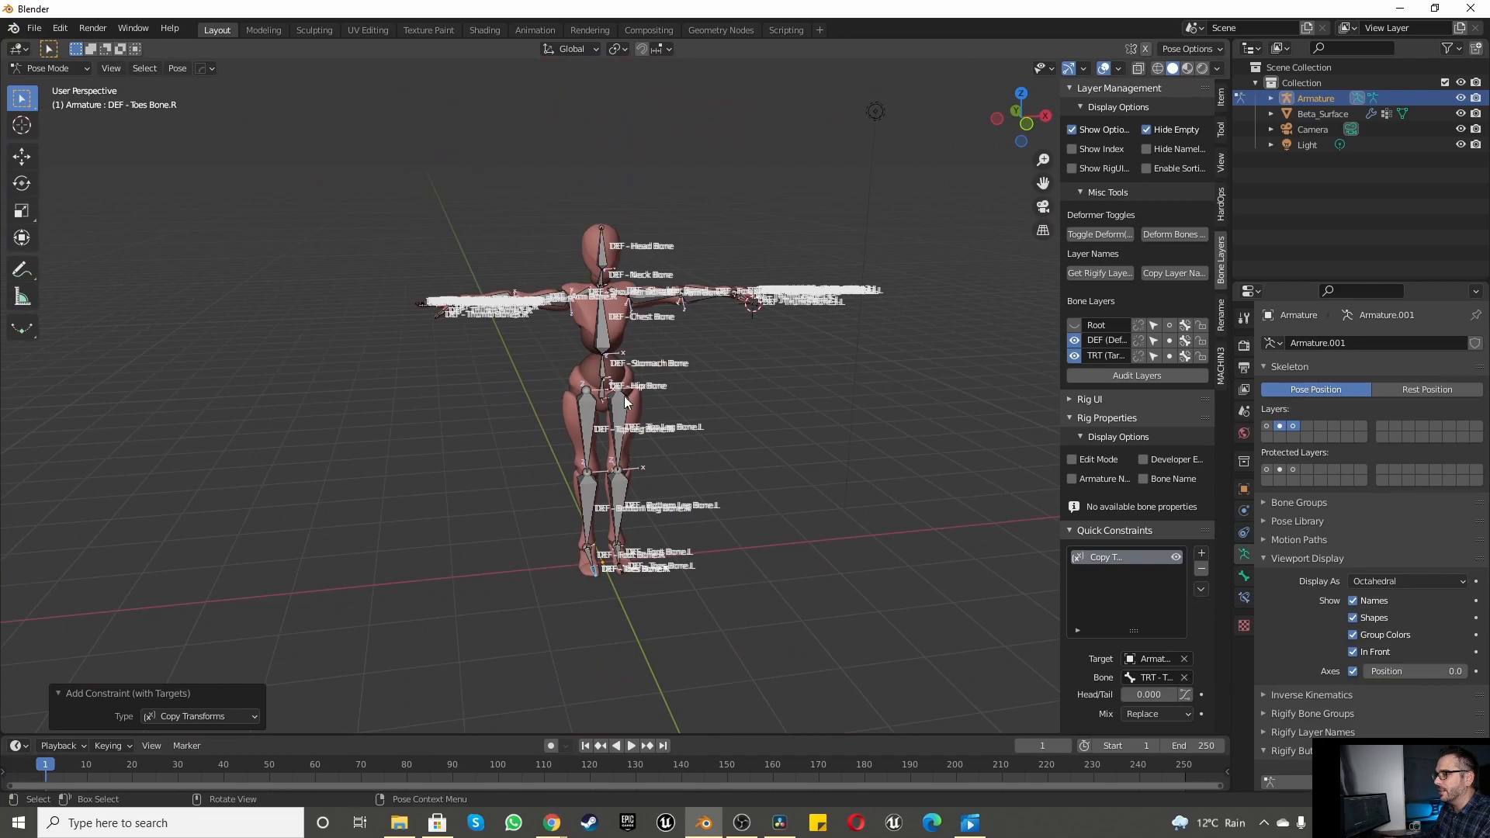
{"action": "scroll", "coordinate": [616, 300], "scroll_direction": "up", "scroll_amount": 7}
{"action": "middle_click_drag", "start_coordinate": [584, 304], "coordinate": [441, 262]}
{"action": "scroll", "coordinate": [542, 324], "scroll_direction": "down", "scroll_amount": 6}
{"action": "scroll", "coordinate": [514, 290], "scroll_direction": "up", "scroll_amount": 4}
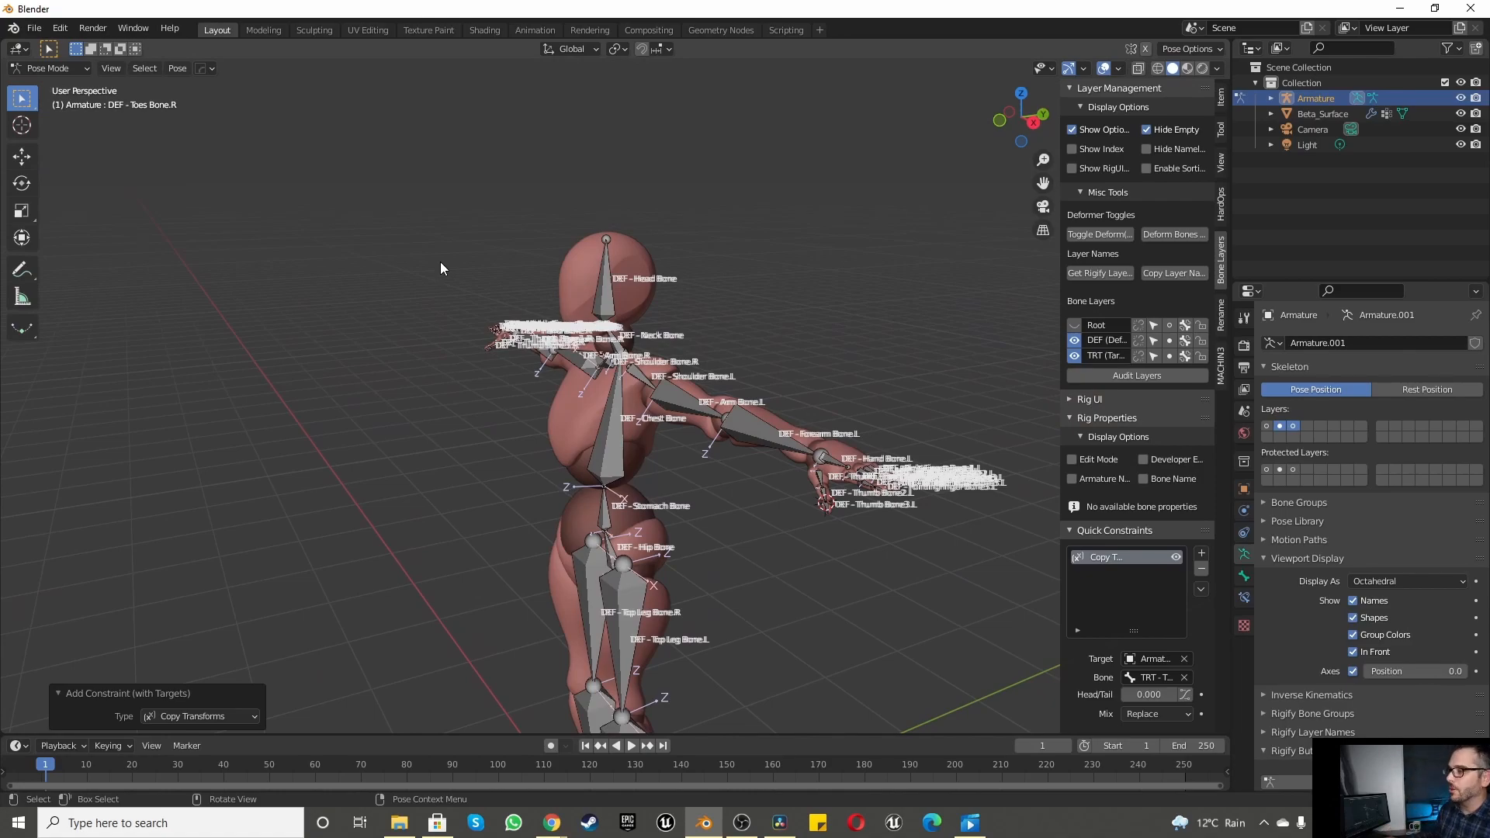
{"action": "scroll", "coordinate": [482, 222], "scroll_direction": "down", "scroll_amount": 5}
{"action": "scroll", "coordinate": [493, 283], "scroll_direction": "up", "scroll_amount": 7}
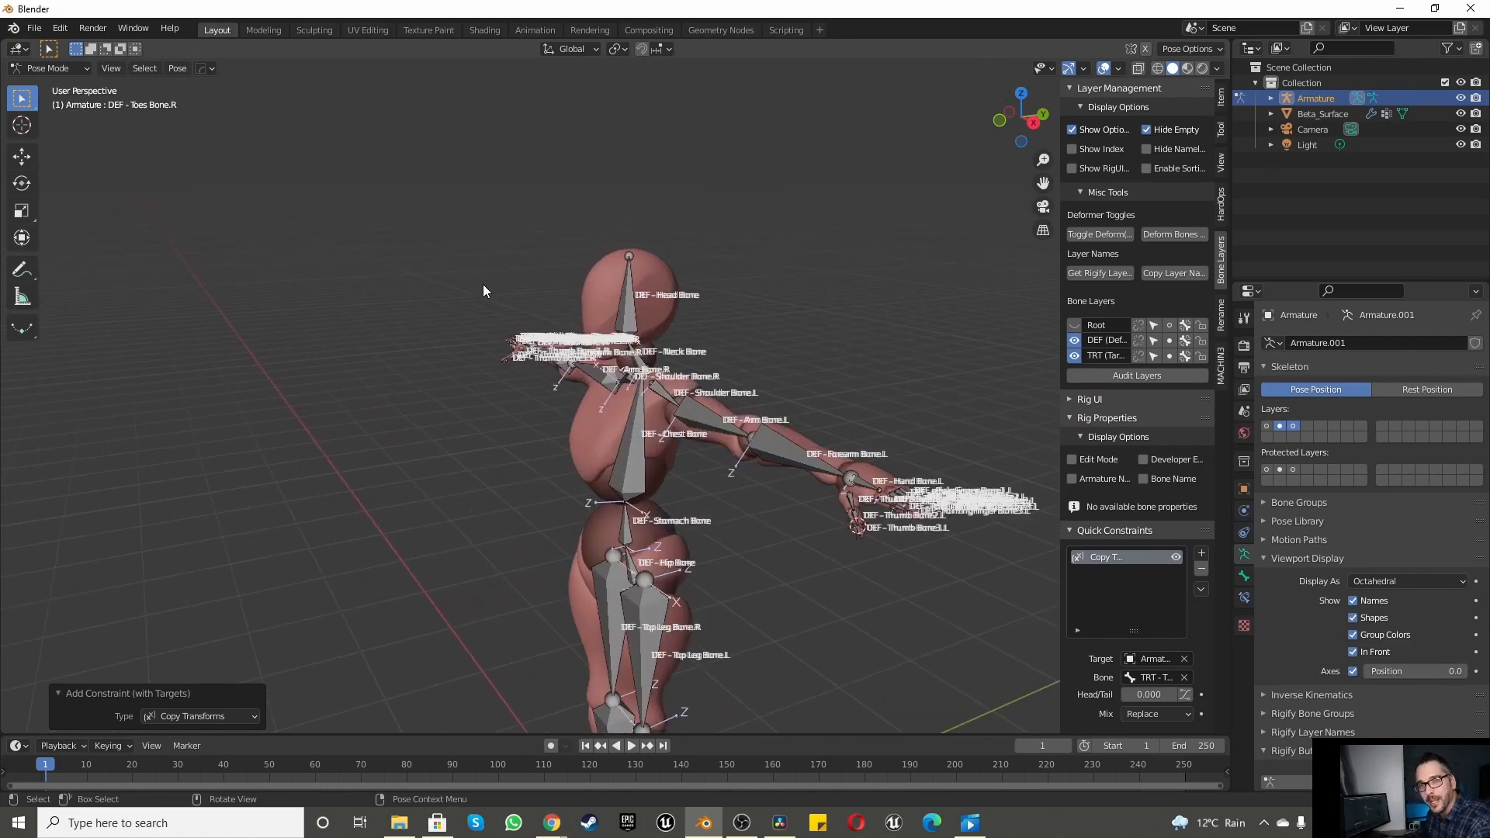
{"action": "scroll", "coordinate": [606, 333], "scroll_direction": "down", "scroll_amount": 4}
{"action": "middle_click_drag", "start_coordinate": [609, 403], "coordinate": [748, 431]}
{"action": "key", "text": "KP_1"}
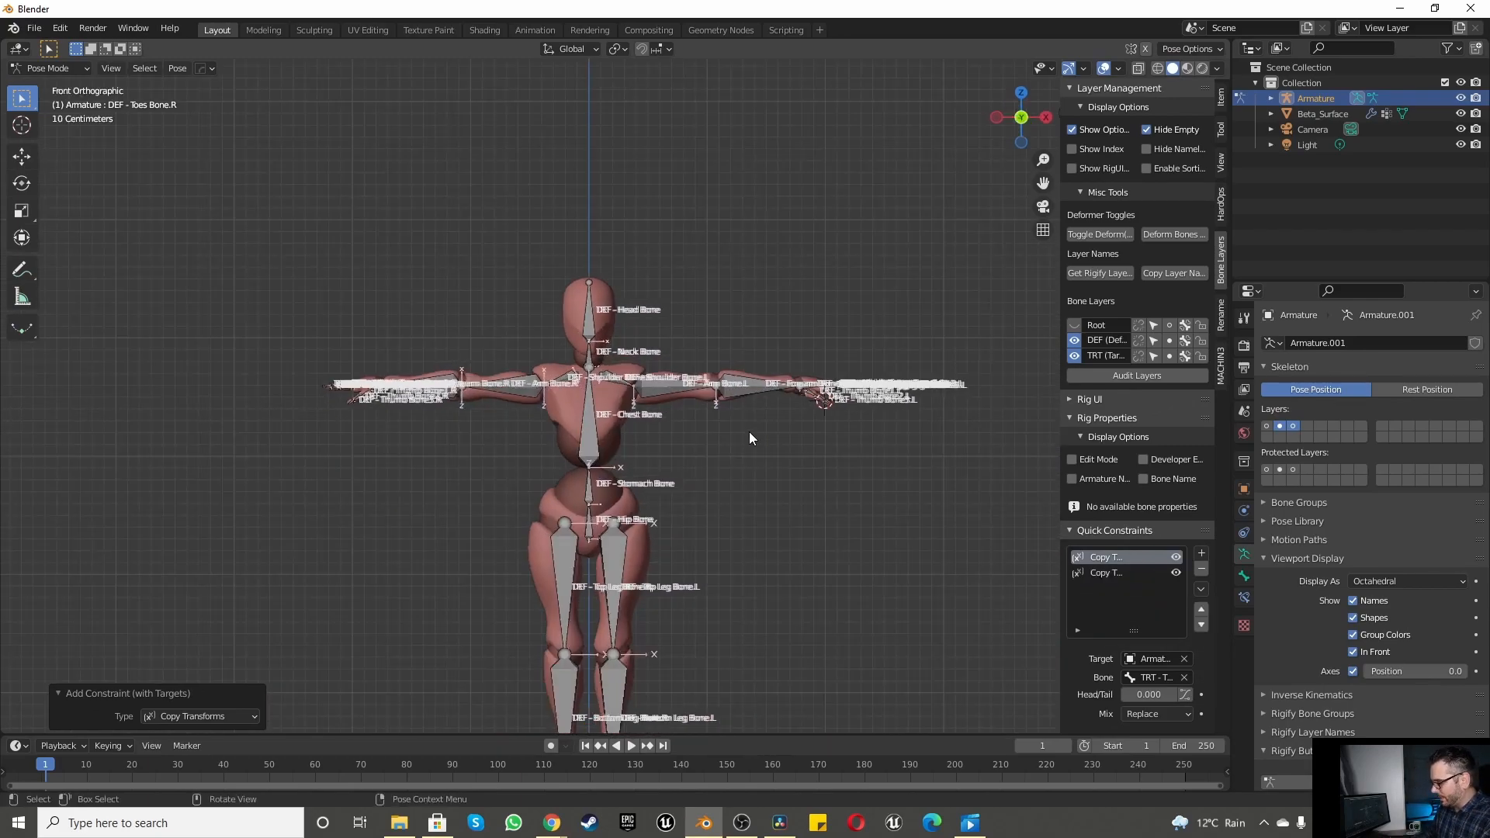
{"action": "scroll", "coordinate": [575, 465], "scroll_direction": "down", "scroll_amount": 3}
{"action": "scroll", "coordinate": [590, 497], "scroll_direction": "up", "scroll_amount": 4}
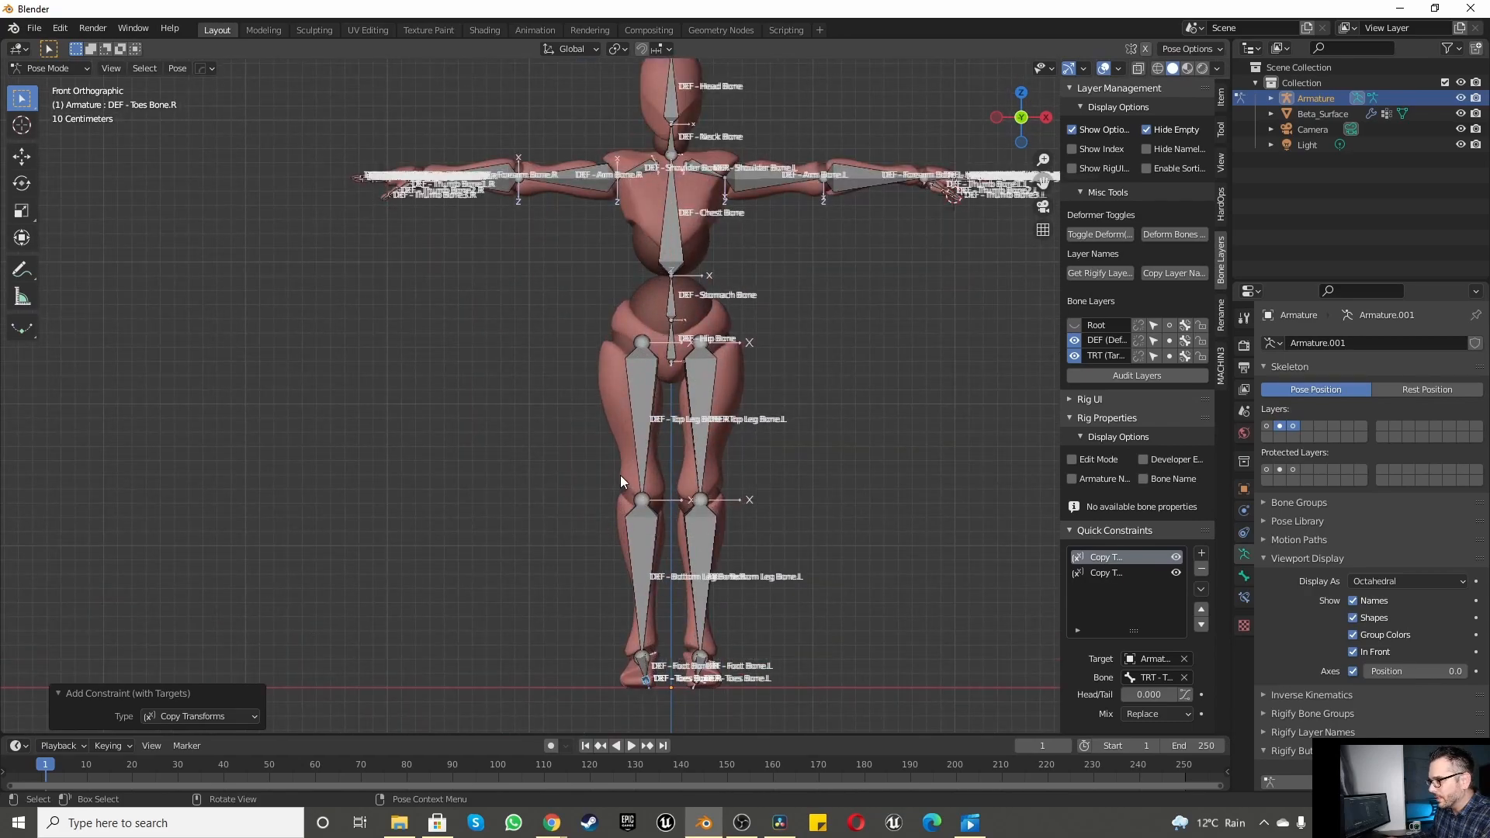
Step: Hide the TRT bone layer in Edit Mode so only the DEF layer is shown, and return the armature to Pose Mode
{"action": "left_click", "coordinate": [33, 67]}
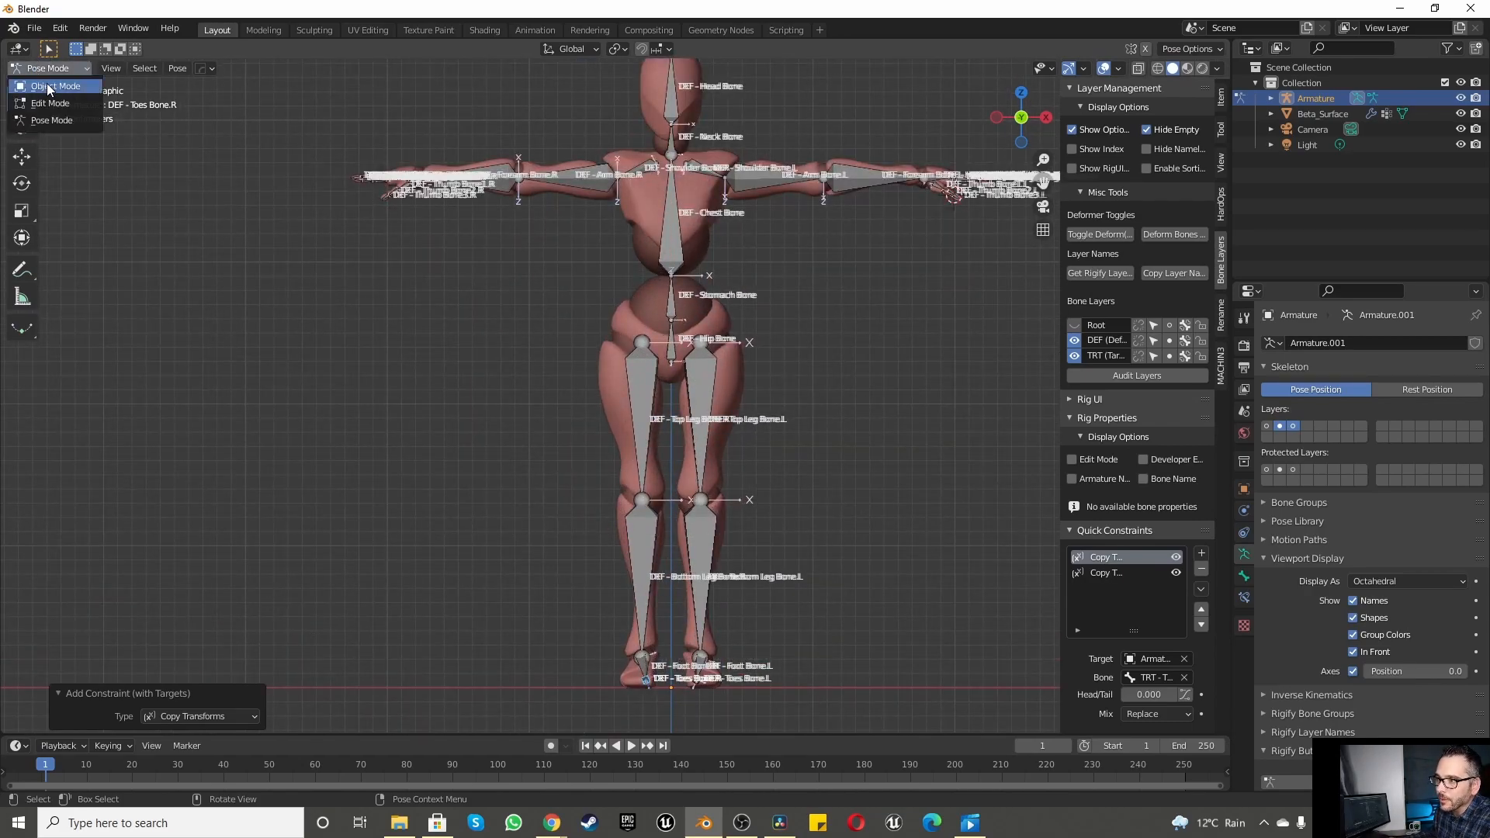
{"action": "left_click", "coordinate": [47, 100]}
{"action": "left_click", "coordinate": [654, 397]}
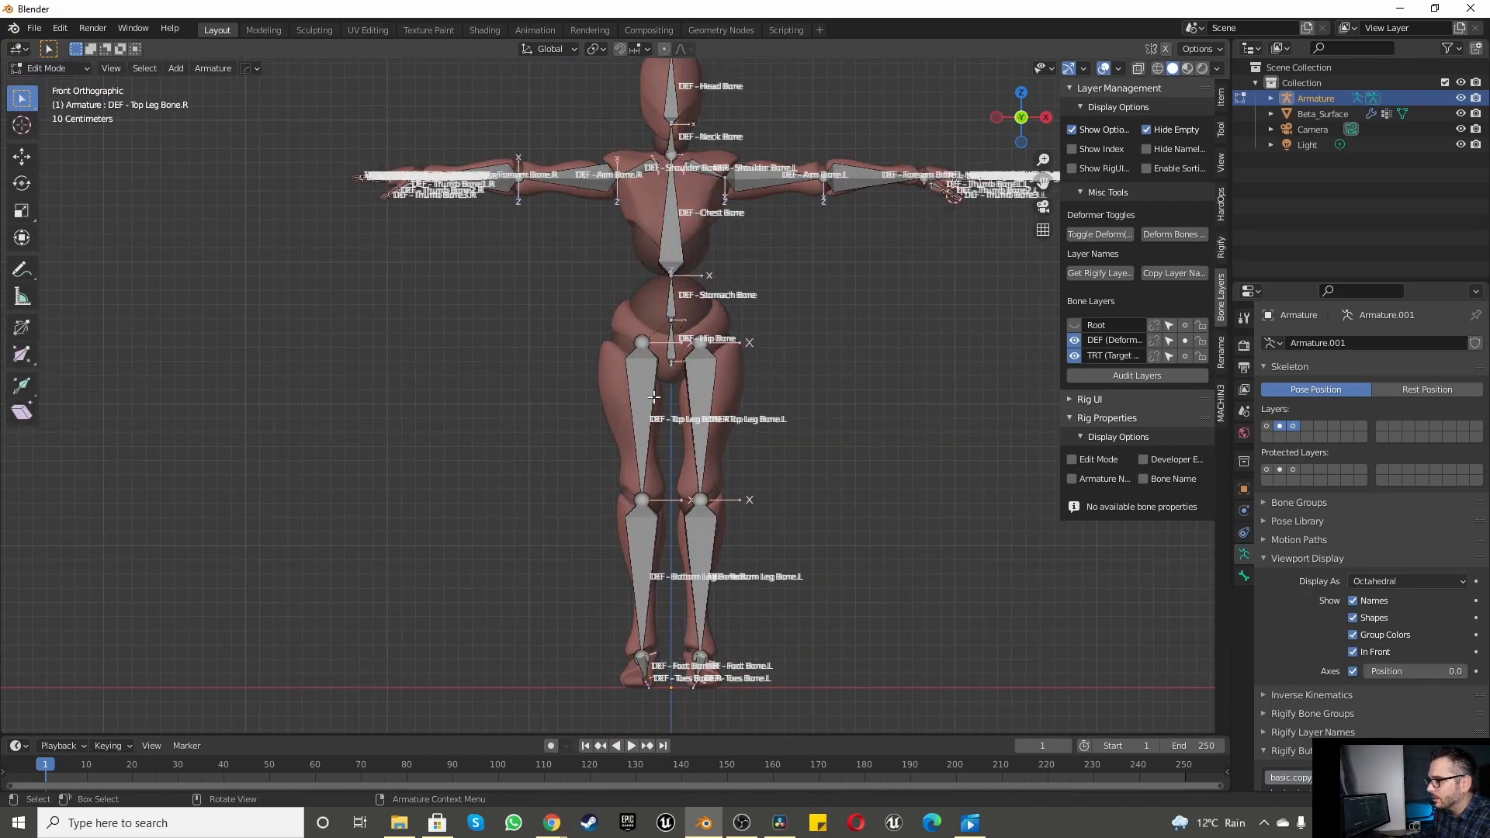
{"action": "left_click", "coordinate": [1074, 356]}
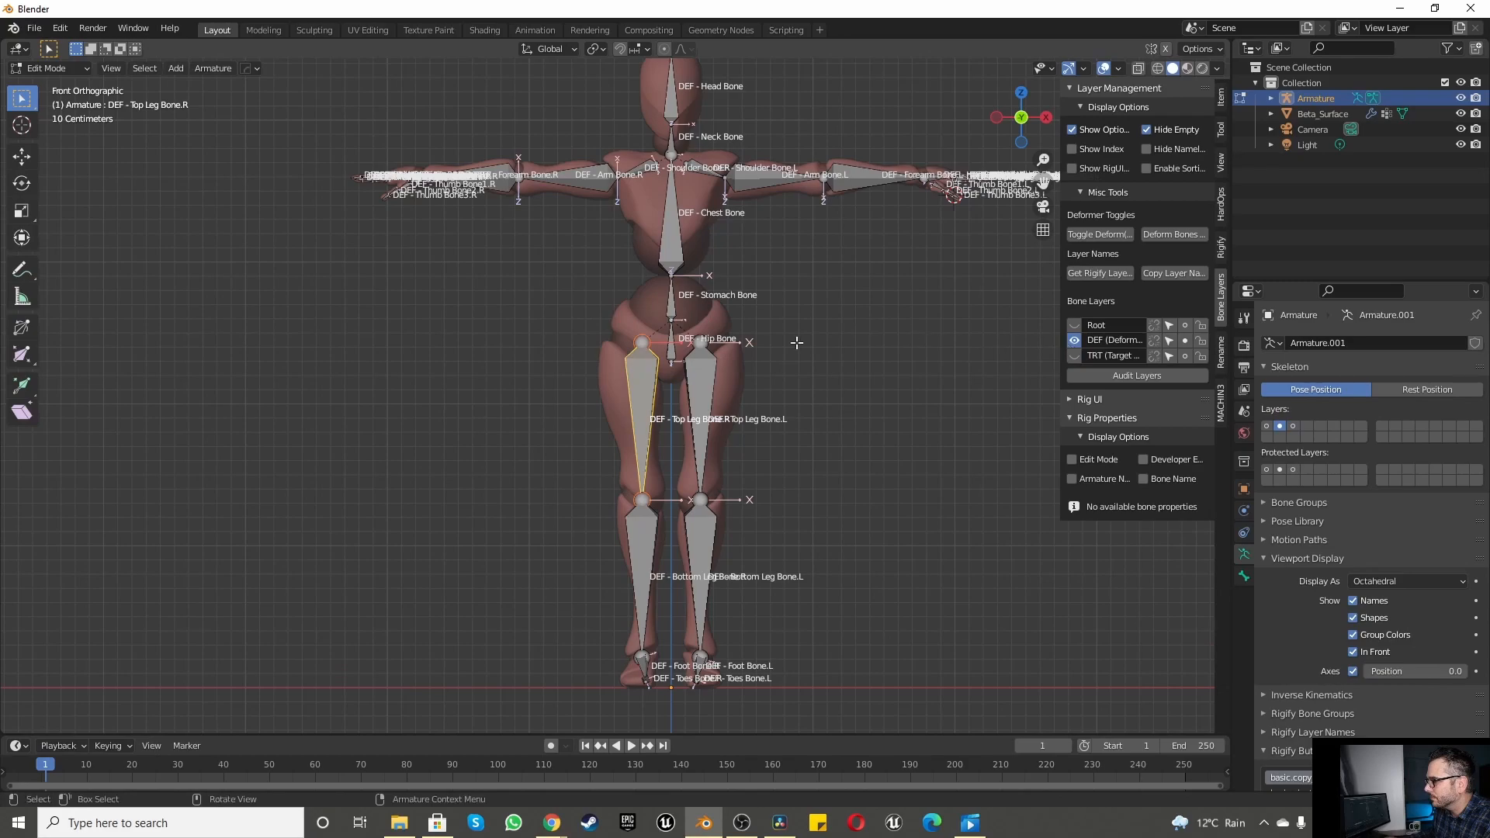
{"action": "left_click", "coordinate": [33, 69]}
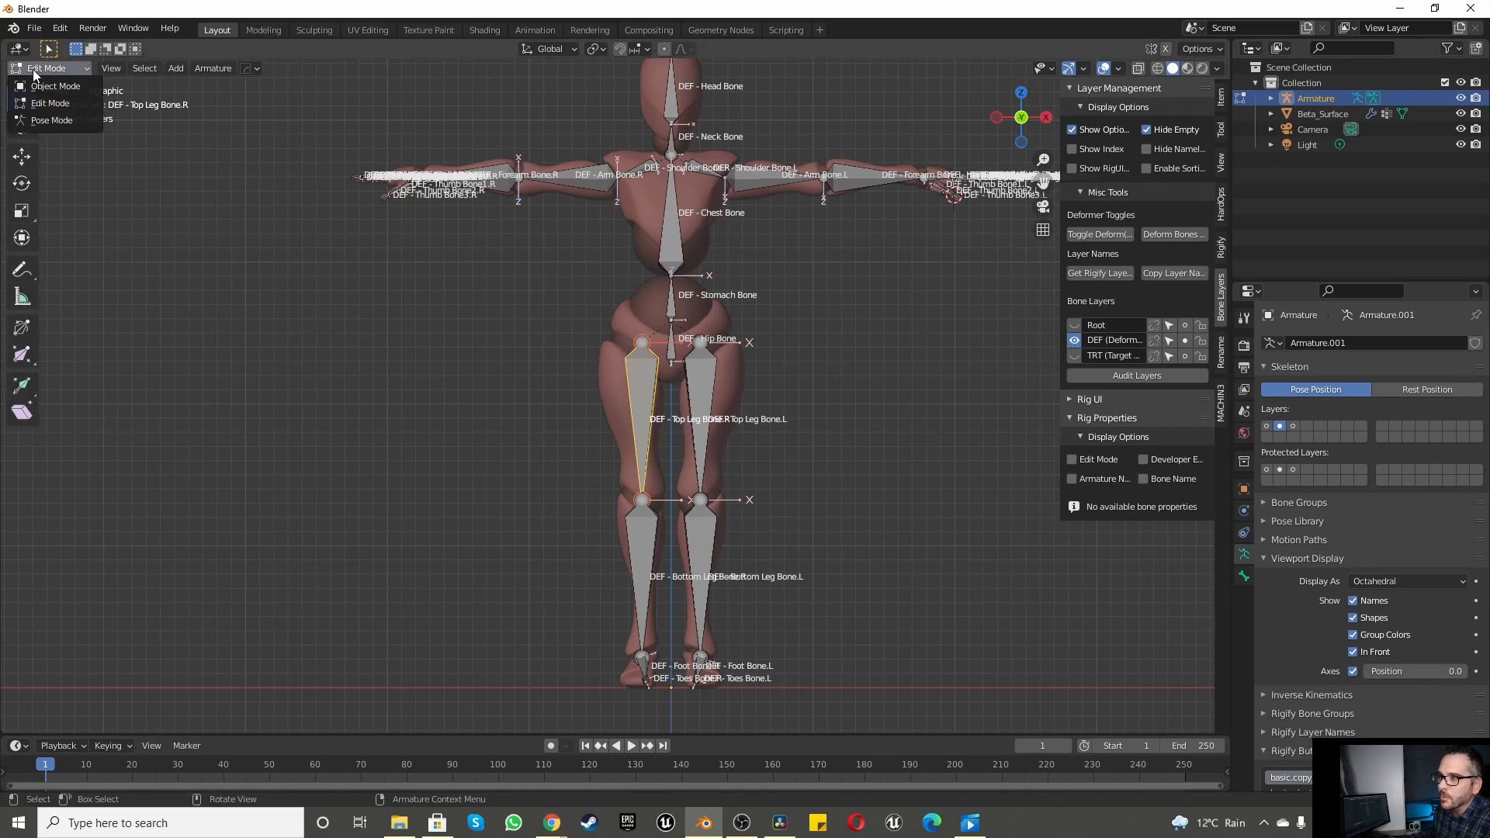
{"action": "left_click", "coordinate": [51, 120]}
Step: Examine the DEF bones of the feet, legs, torso, arms and fingers for any bone without the constraint colour
{"action": "scroll", "coordinate": [579, 356], "scroll_direction": "down", "scroll_amount": 4}
{"action": "scroll", "coordinate": [602, 585], "scroll_direction": "up", "scroll_amount": 8}
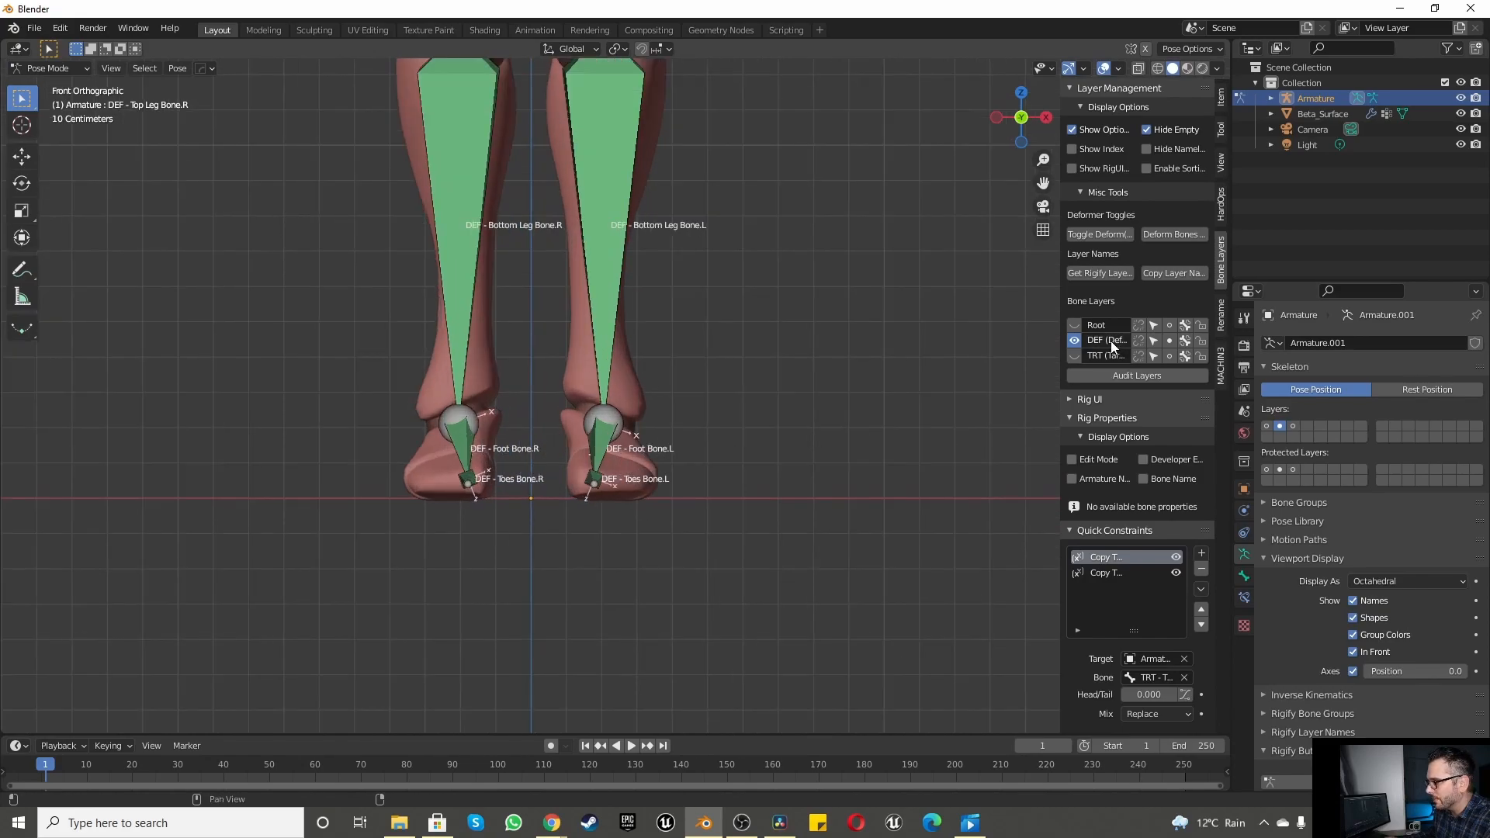
{"action": "middle_click_drag", "start_coordinate": [565, 356], "coordinate": [621, 446]}
{"action": "scroll", "coordinate": [557, 481], "scroll_direction": "down", "scroll_amount": 6}
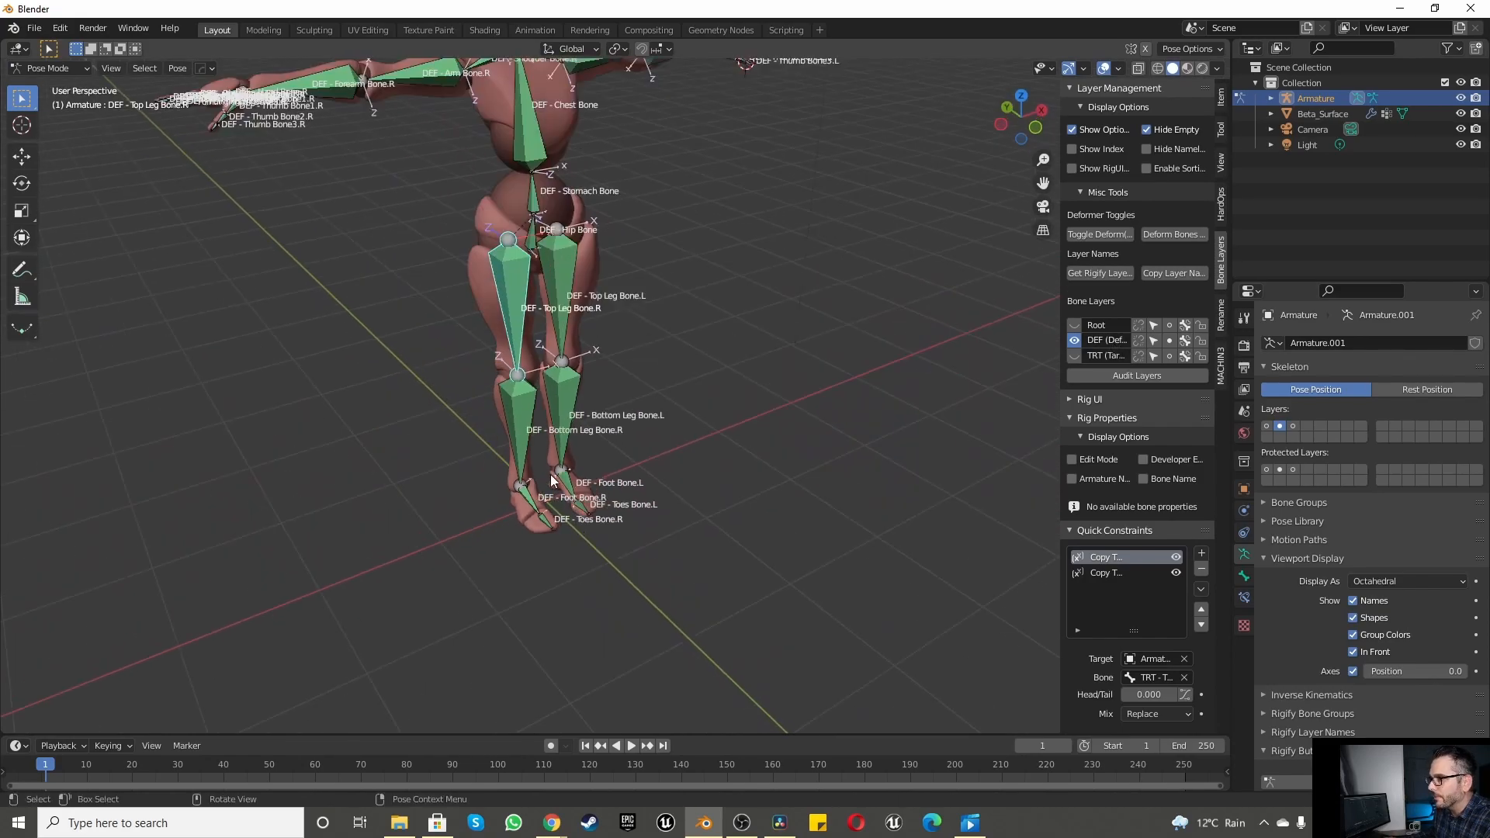
{"action": "scroll", "coordinate": [510, 415], "scroll_direction": "down", "scroll_amount": 5}
{"action": "scroll", "coordinate": [469, 295], "scroll_direction": "up", "scroll_amount": 3}
{"action": "middle_click_drag", "start_coordinate": [436, 222], "coordinate": [454, 379]}
{"action": "scroll", "coordinate": [547, 655], "scroll_direction": "up", "scroll_amount": 6}
{"action": "scroll", "coordinate": [537, 626], "scroll_direction": "down", "scroll_amount": 1}
{"action": "scroll", "coordinate": [506, 392], "scroll_direction": "down", "scroll_amount": 5}
{"action": "scroll", "coordinate": [506, 400], "scroll_direction": "up", "scroll_amount": 6}
{"action": "scroll", "coordinate": [454, 378], "scroll_direction": "down", "scroll_amount": 5}
{"action": "scroll", "coordinate": [557, 317], "scroll_direction": "up", "scroll_amount": 8}
{"action": "middle_click_drag", "start_coordinate": [557, 316], "coordinate": [518, 449]}
{"action": "scroll", "coordinate": [519, 450], "scroll_direction": "down", "scroll_amount": 5}
{"action": "scroll", "coordinate": [449, 425], "scroll_direction": "up", "scroll_amount": 6}
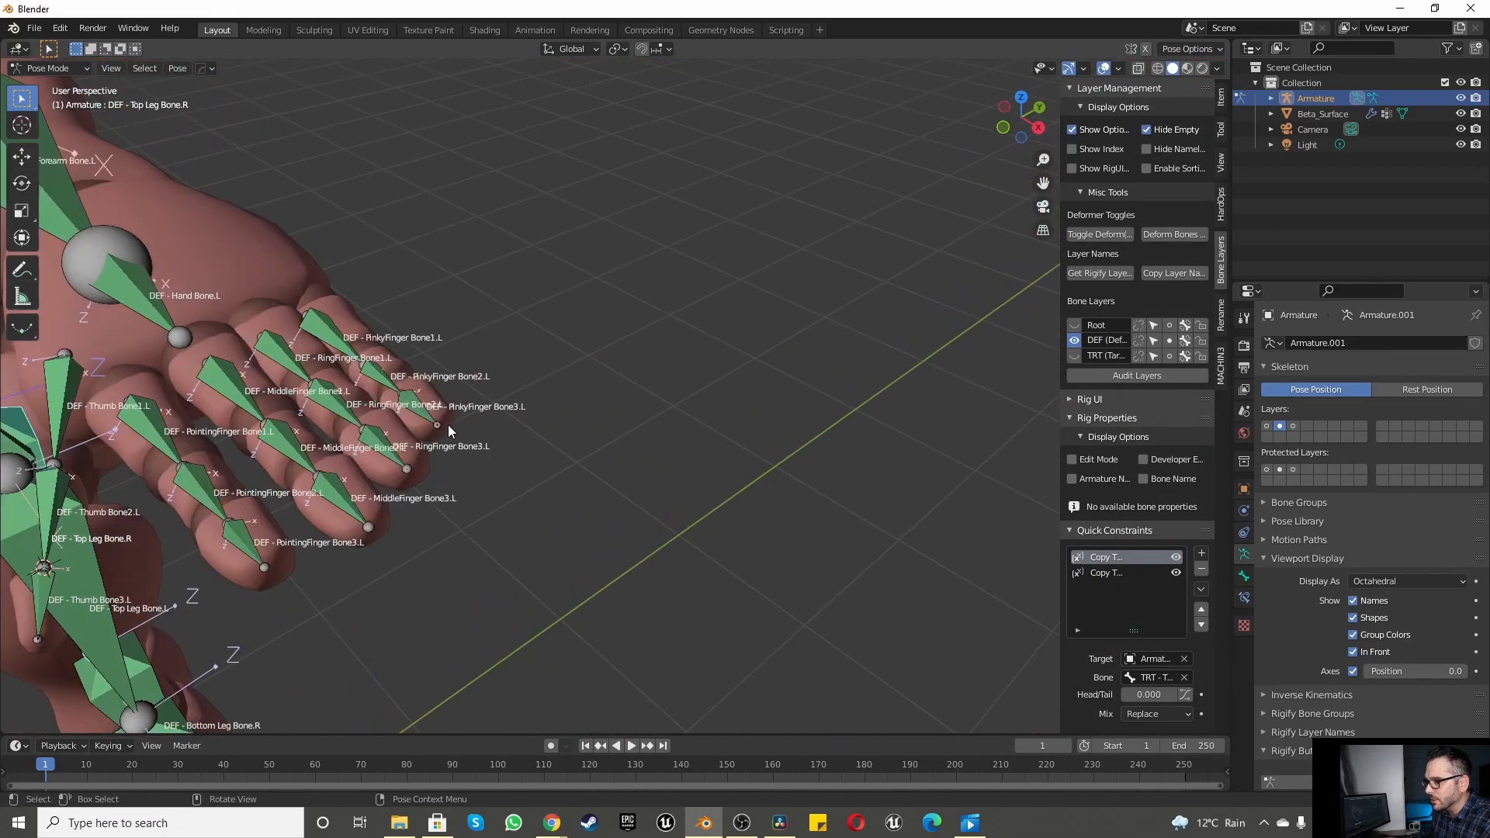
Step: Try to rotate DEF - RingFinger Bone3.L to test whether its constraint locks it to the target bone
{"action": "left_click", "coordinate": [395, 447]}
{"action": "key", "text": "r"}
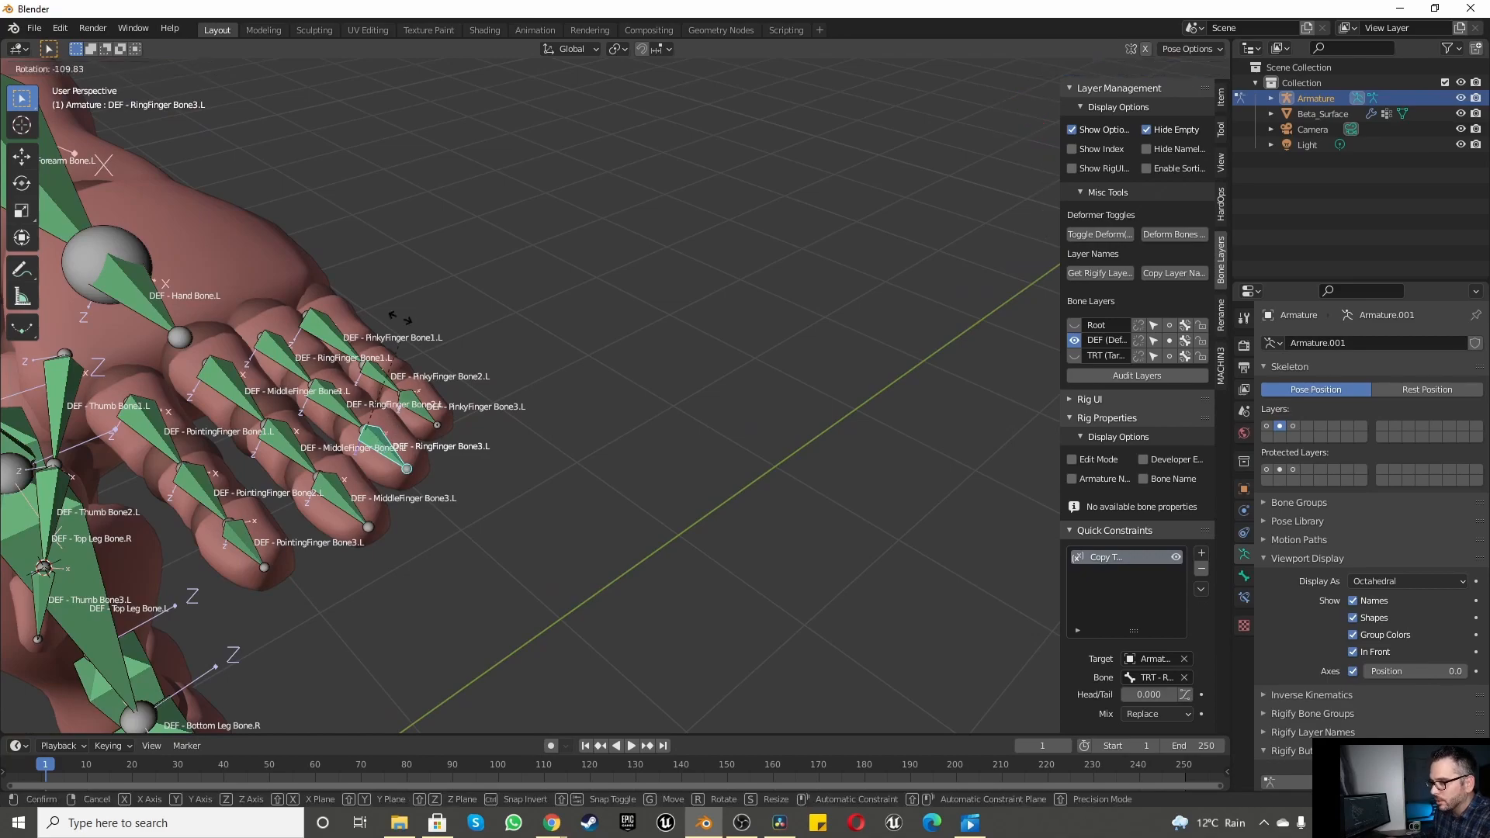
{"action": "right_click", "coordinate": [541, 424]}
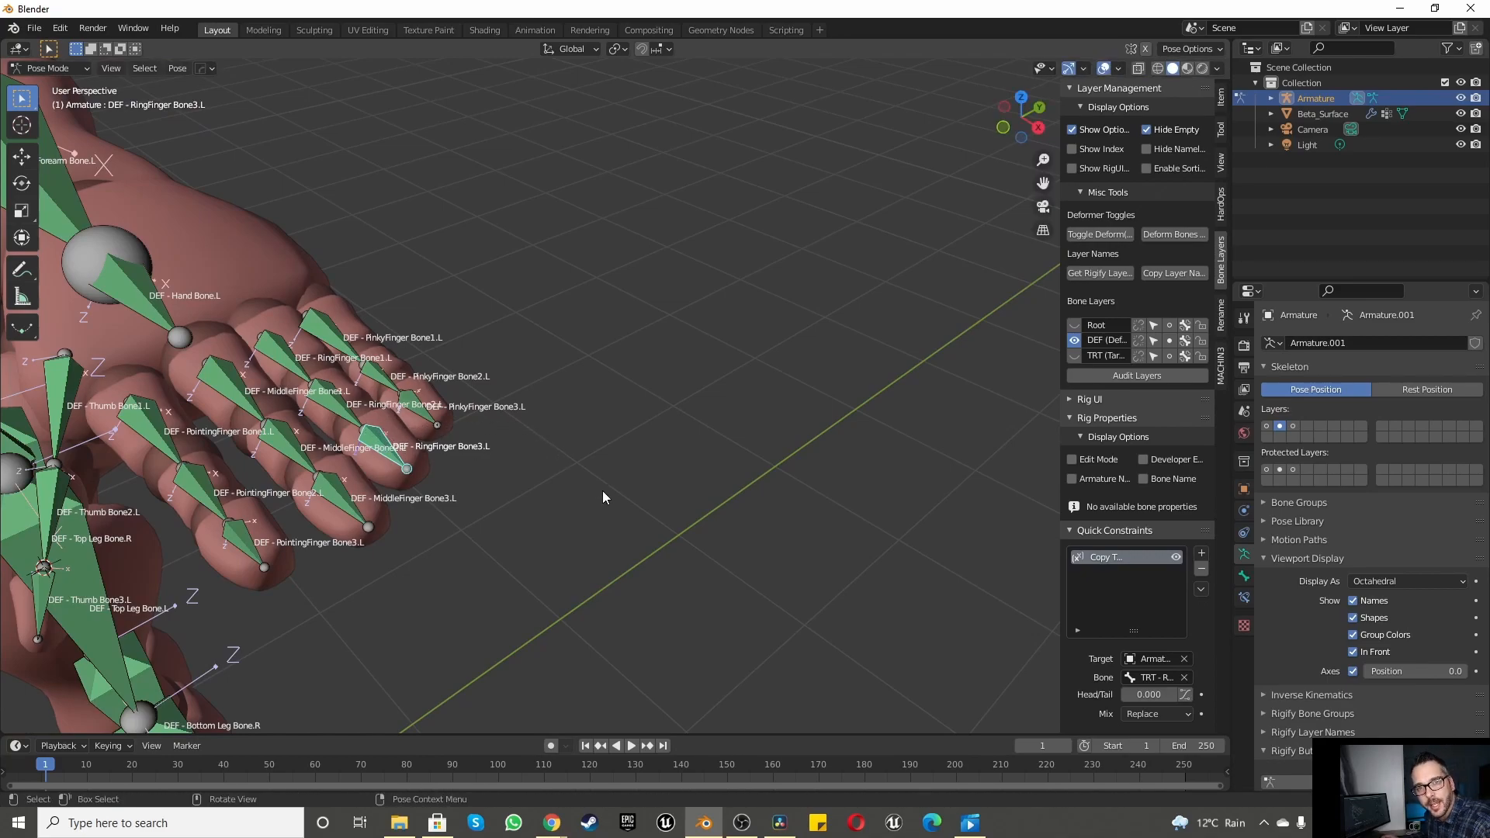
{"action": "key", "text": "Home"}
{"action": "key", "text": "KP_1"}
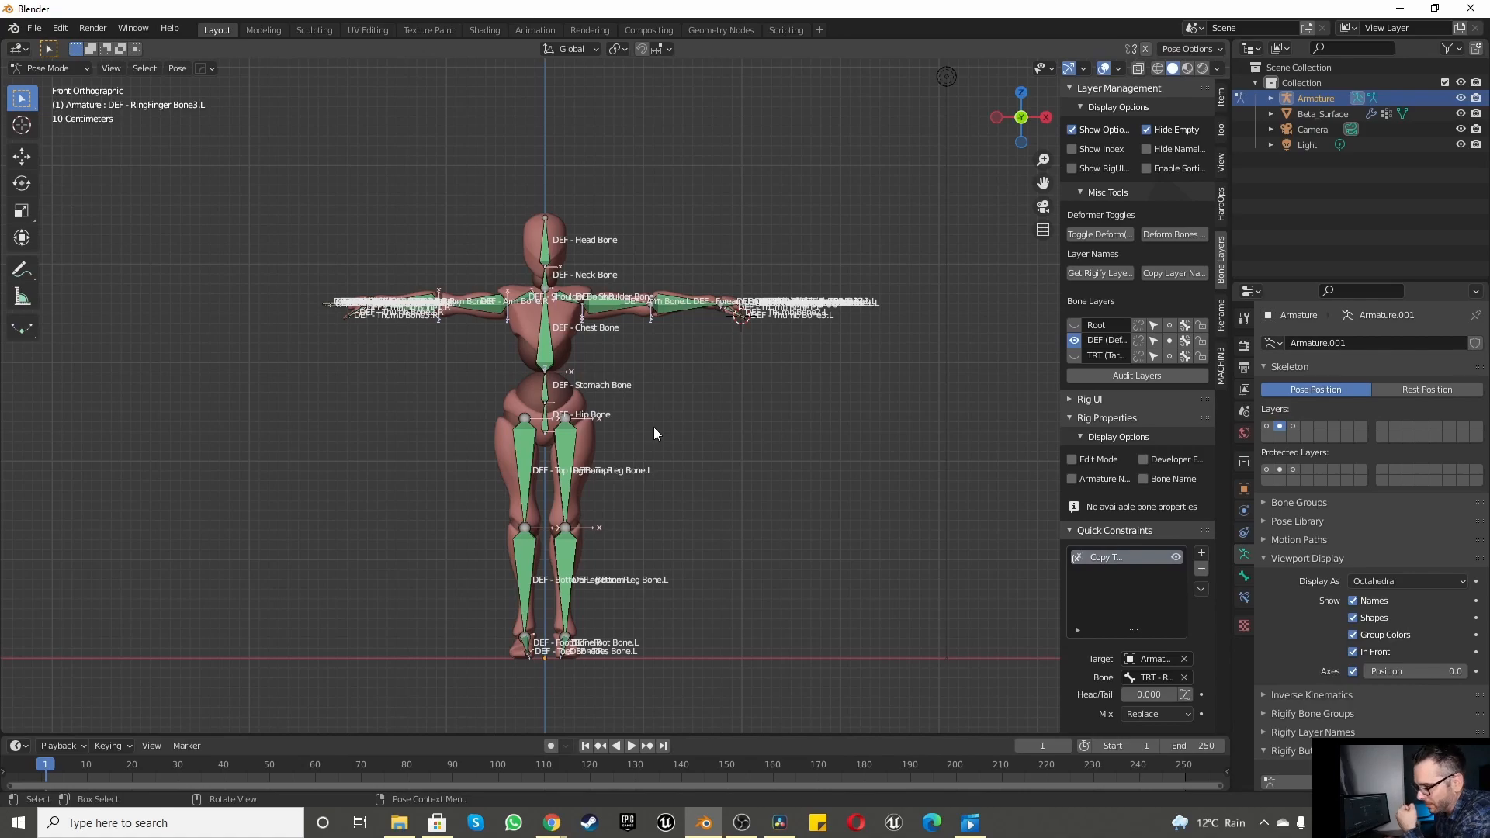
{"action": "scroll", "coordinate": [654, 427], "scroll_direction": "down", "scroll_amount": 3}
{"action": "scroll", "coordinate": [624, 424], "scroll_direction": "up", "scroll_amount": 3}
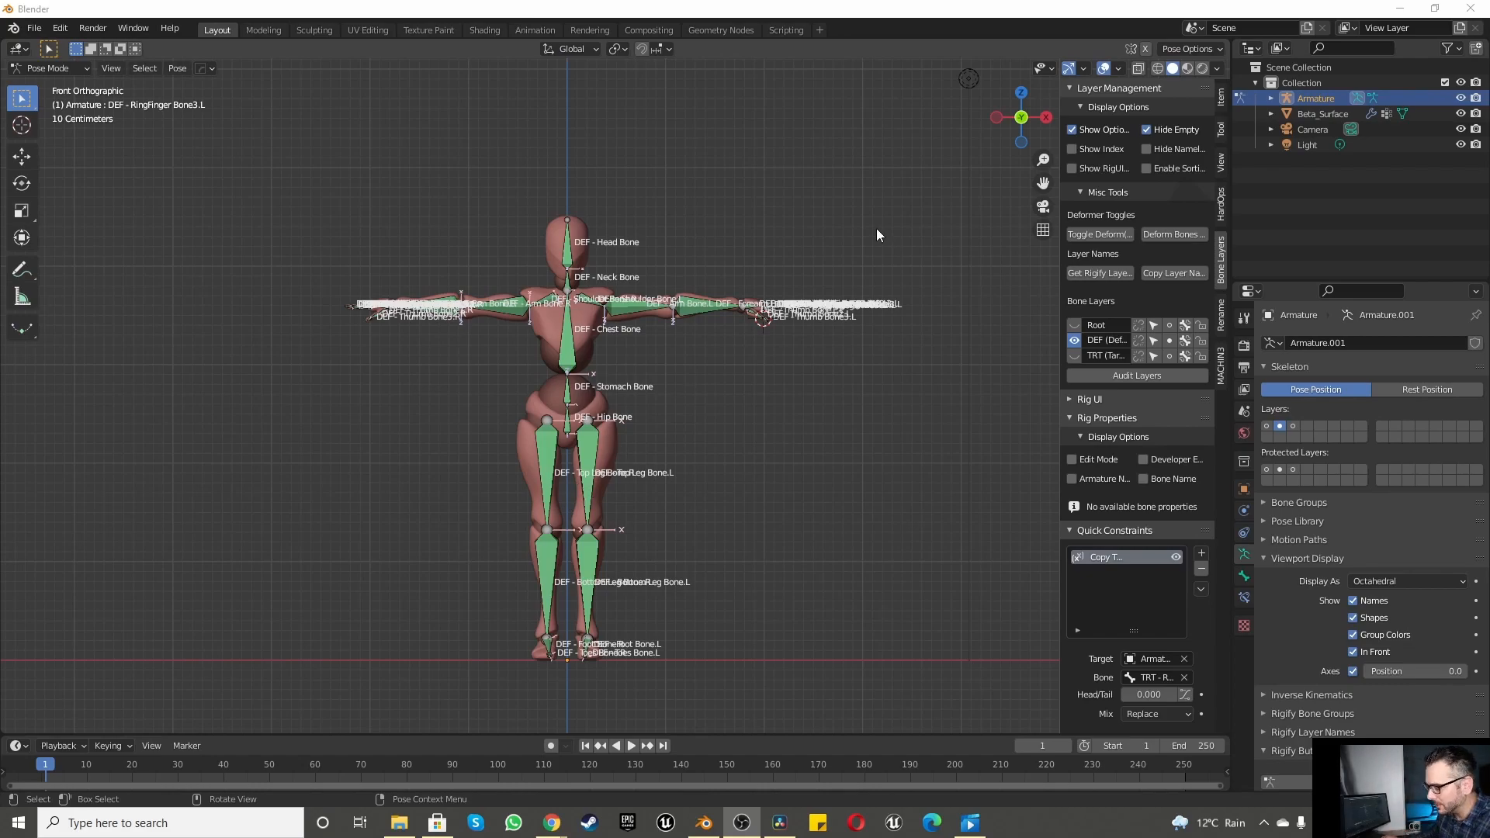
Step: Show only the TRT bone layer by hiding the DEF layer, and switch the armature to Edit Mode
{"action": "scroll", "coordinate": [573, 566], "scroll_direction": "down", "scroll_amount": 3}
{"action": "scroll", "coordinate": [554, 491], "scroll_direction": "up", "scroll_amount": 4}
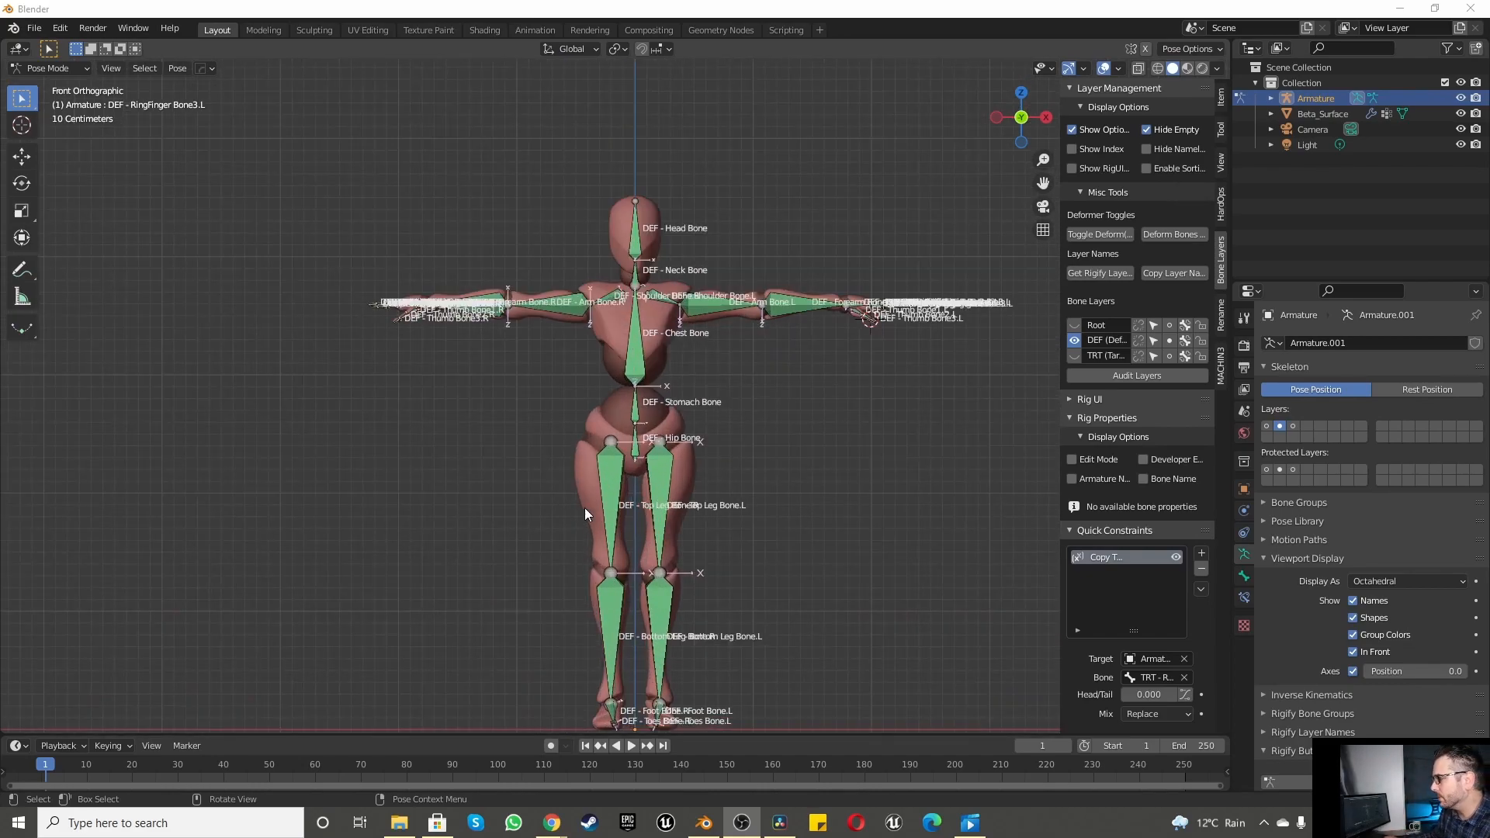
{"action": "left_click", "coordinate": [1076, 355]}
{"action": "left_click", "coordinate": [1074, 341]}
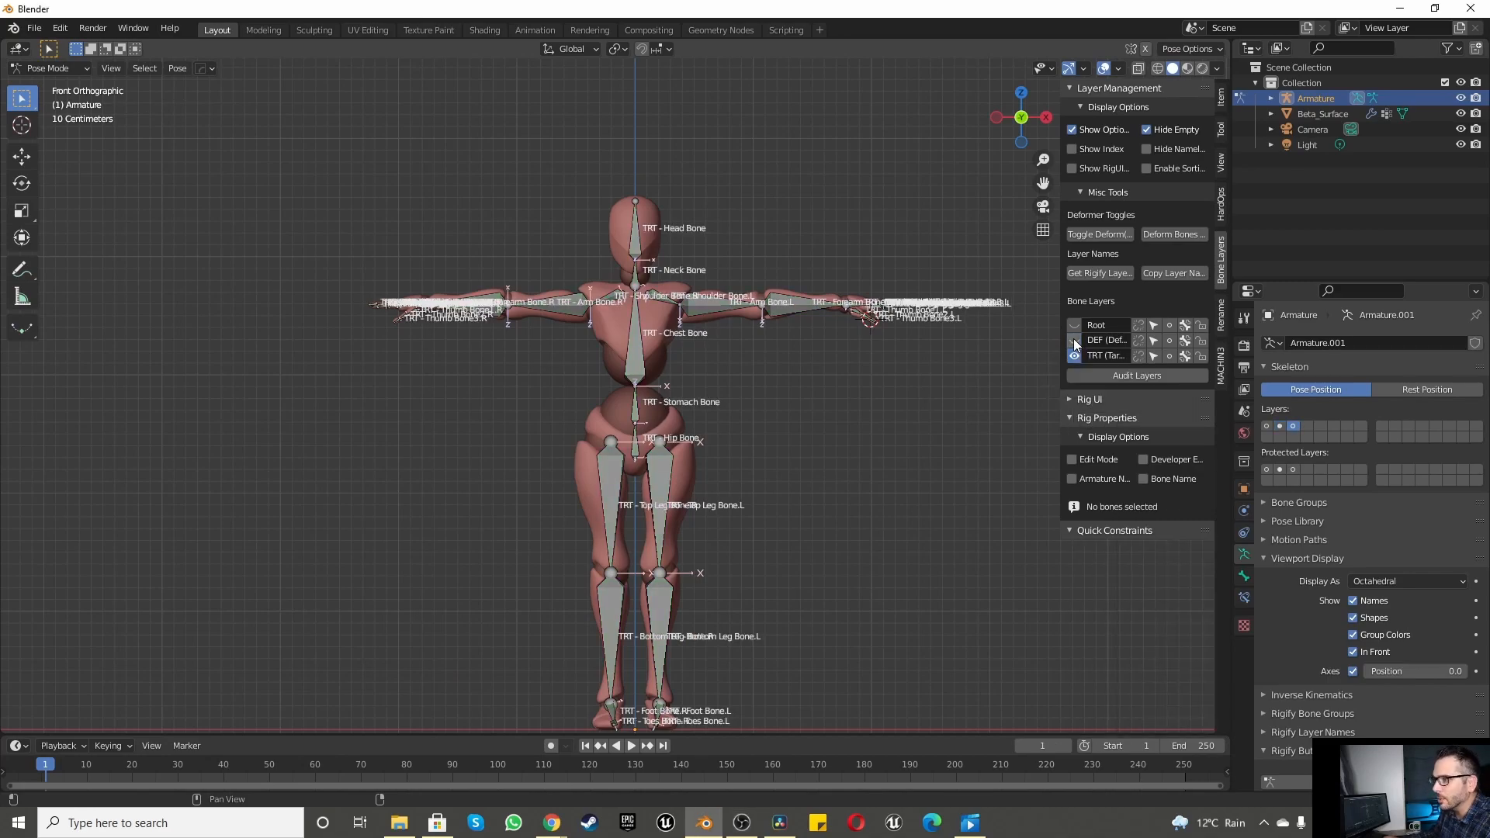
{"action": "left_click", "coordinate": [65, 68]}
{"action": "left_click", "coordinate": [62, 105]}
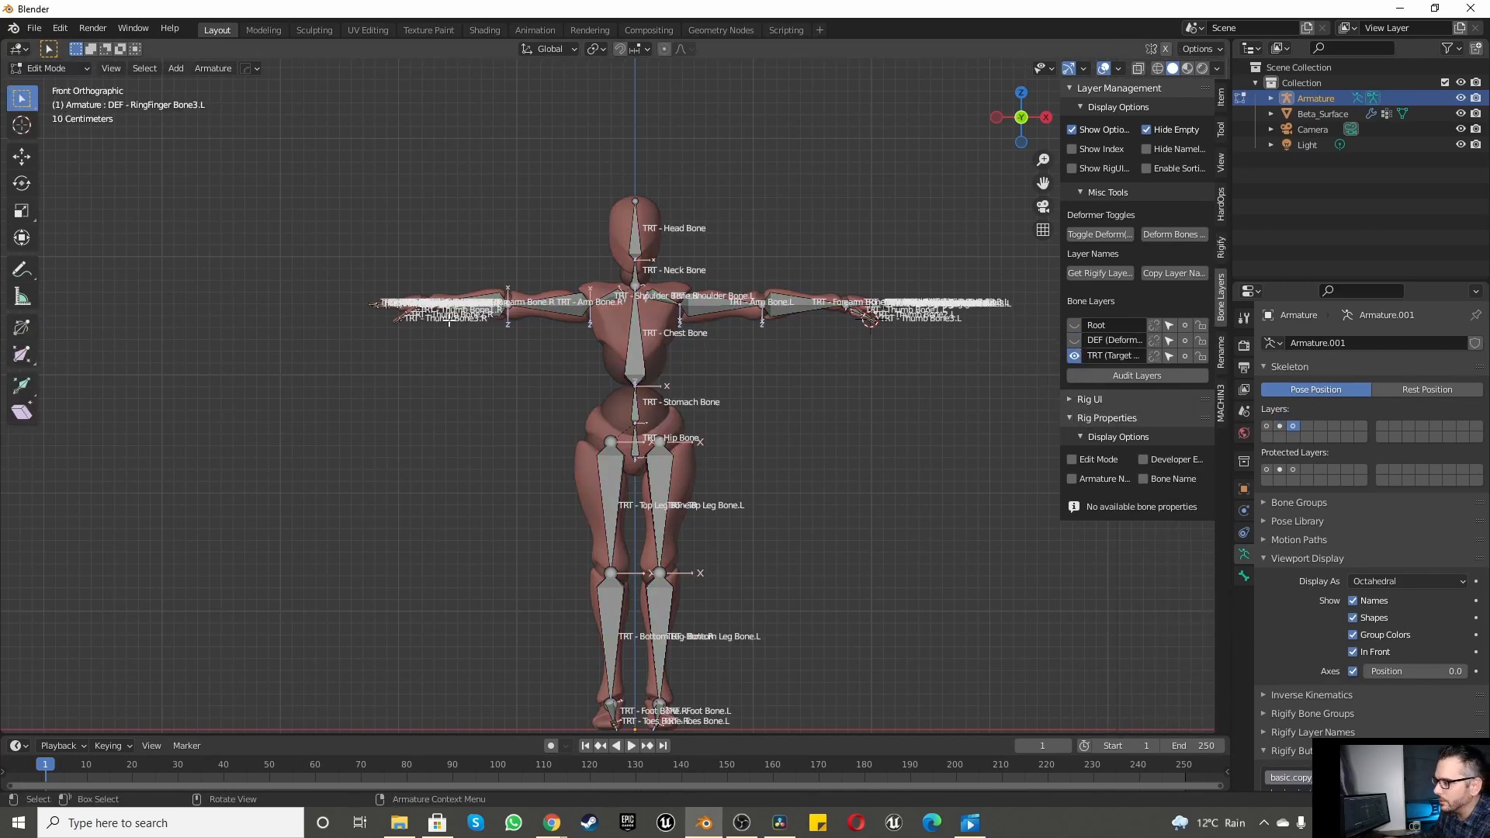
Step: Select all TRT bones, disable their Deform option, and check the setting in the bone properties
{"action": "scroll", "coordinate": [451, 319], "scroll_direction": "down", "scroll_amount": 4}
{"action": "left_click_drag", "start_coordinate": [310, 196], "coordinate": [848, 638]}
{"action": "scroll", "coordinate": [600, 406], "scroll_direction": "up", "scroll_amount": 3}
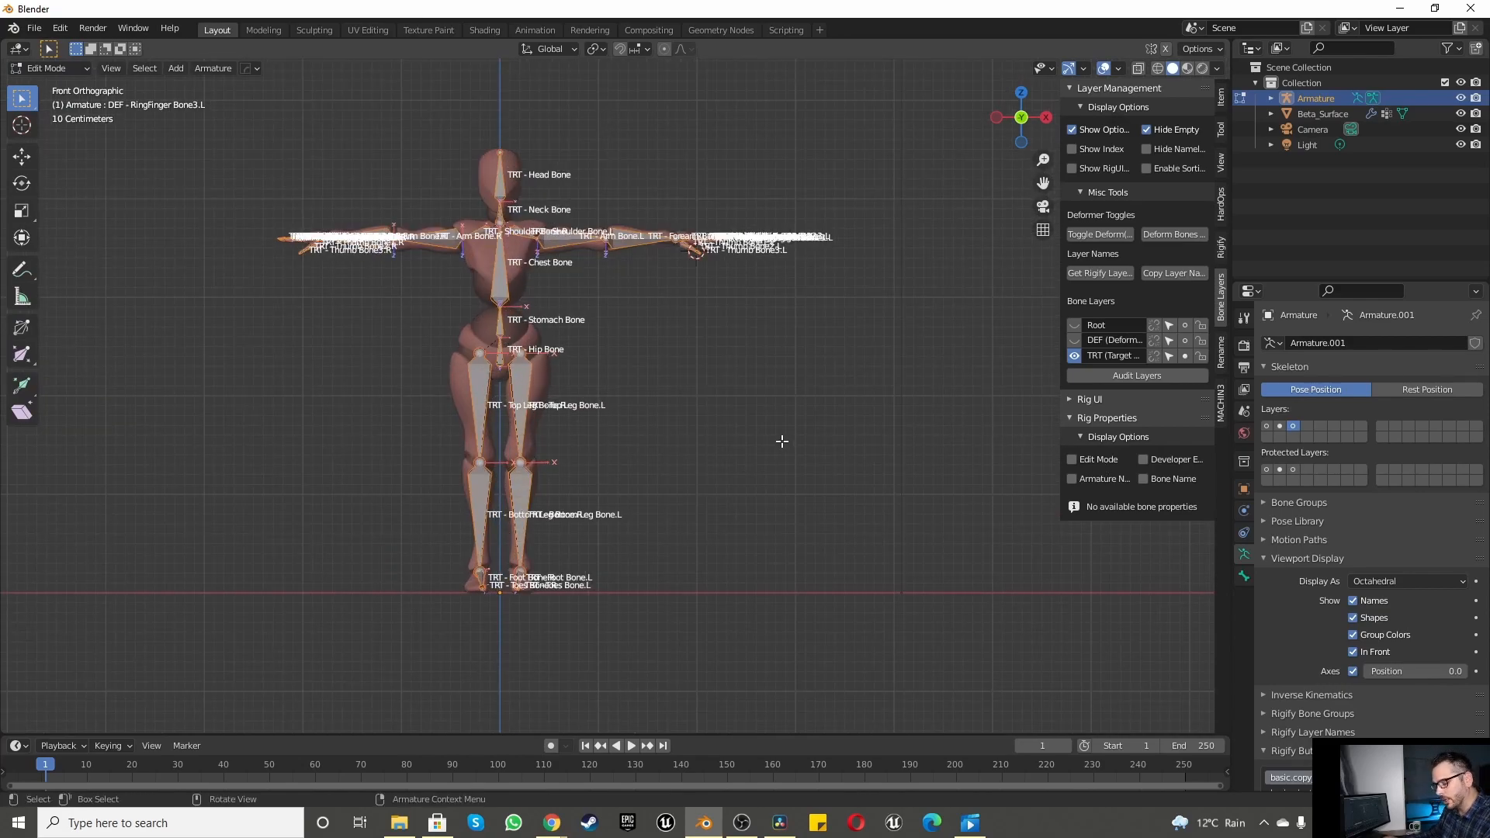
{"action": "key", "text": "ctrl"}
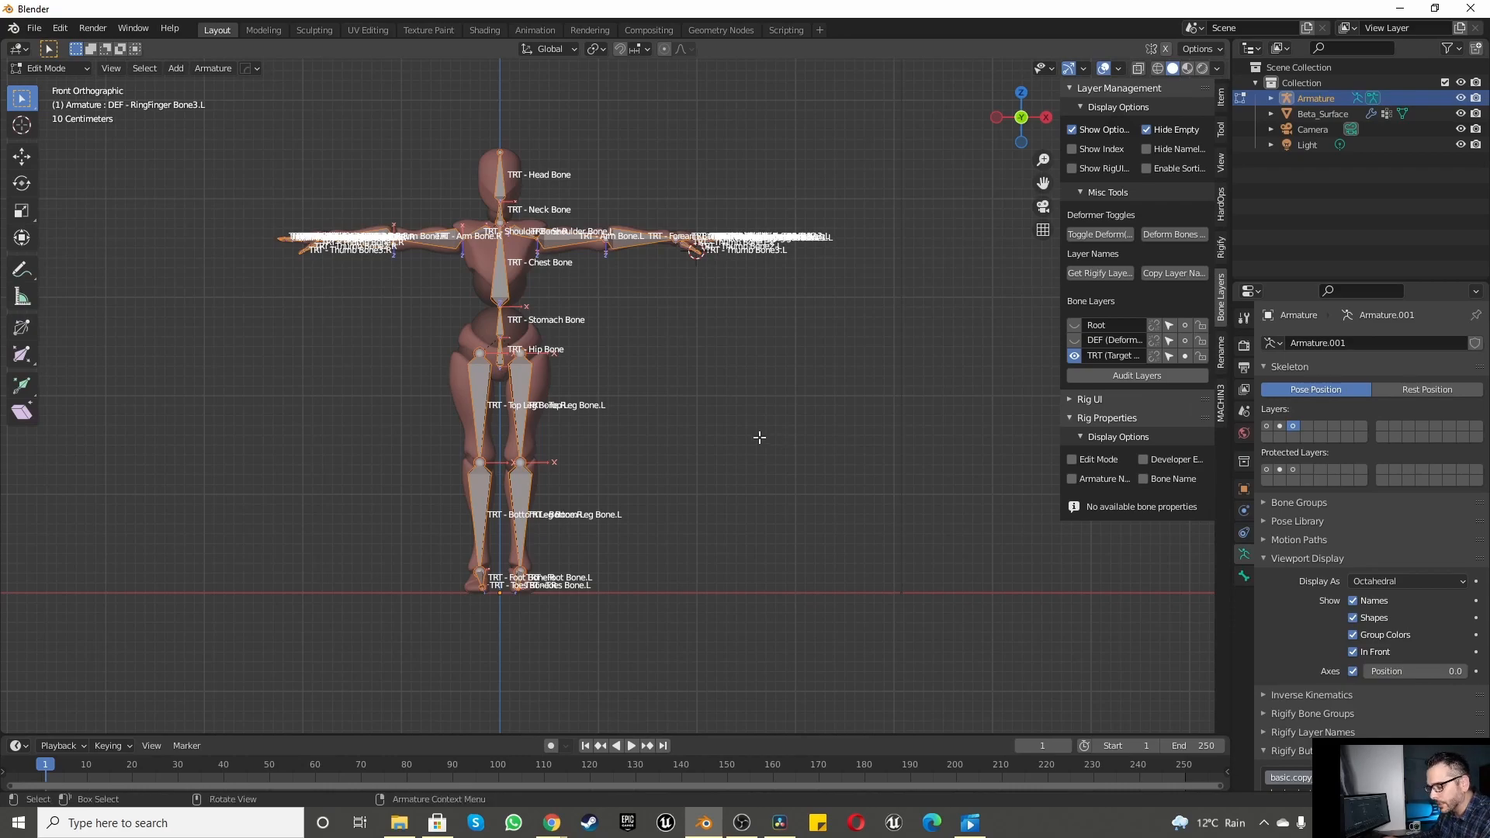
{"action": "key", "text": "shift+w"}
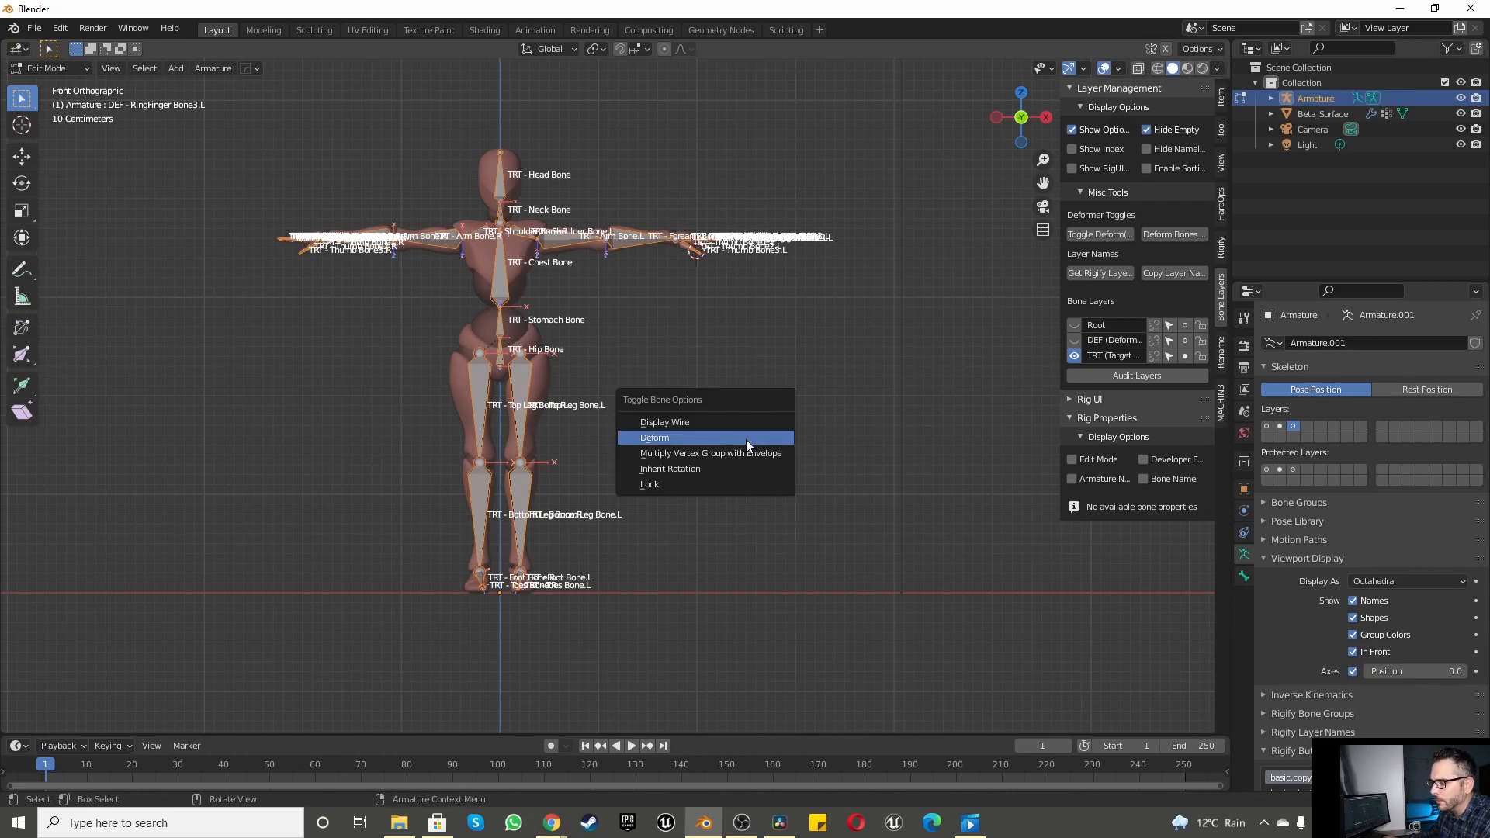
{"action": "left_click", "coordinate": [747, 439]}
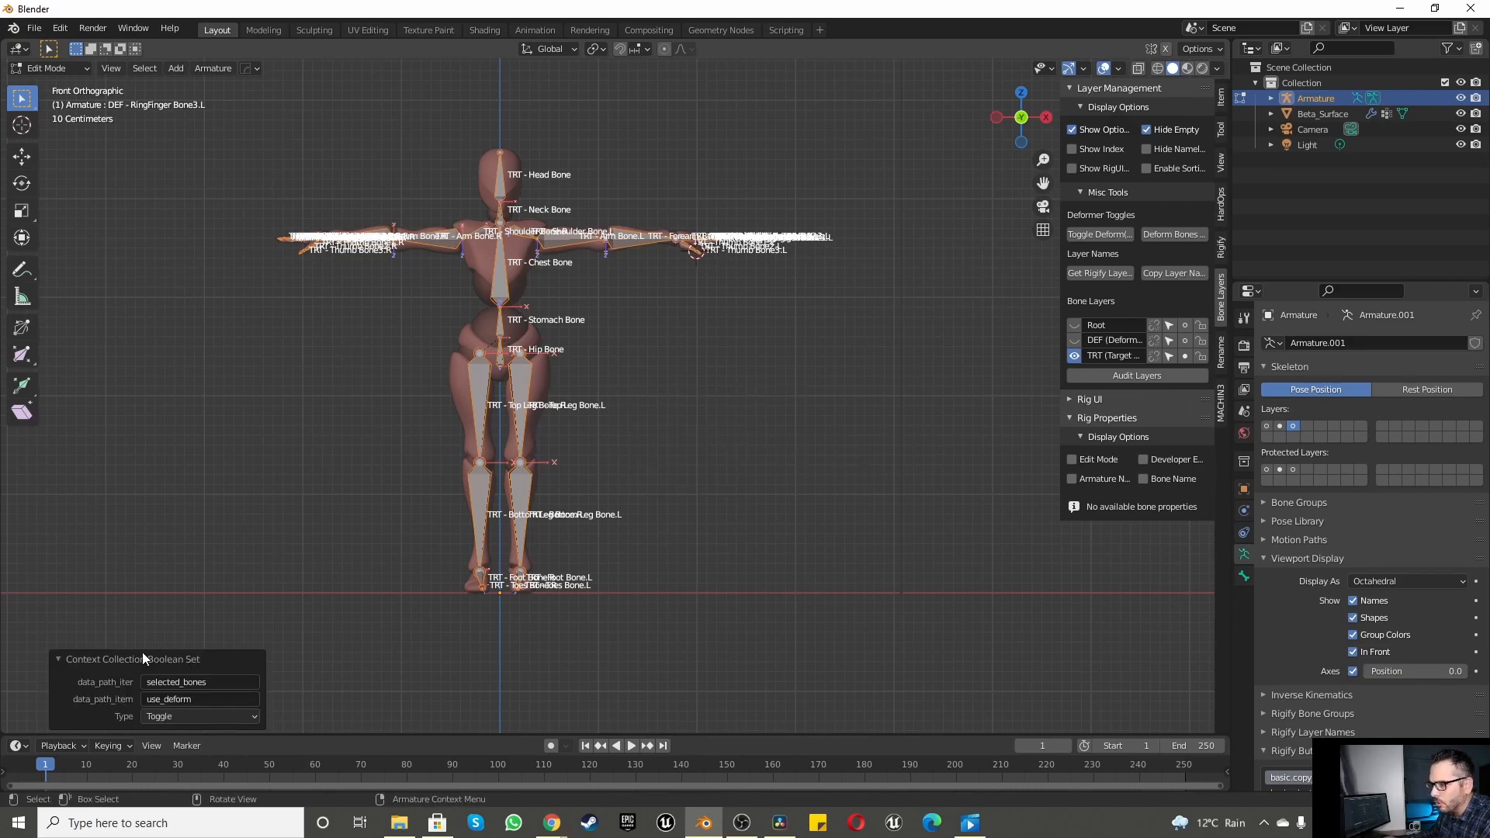
{"action": "left_click", "coordinate": [179, 720]}
{"action": "left_click", "coordinate": [179, 766]}
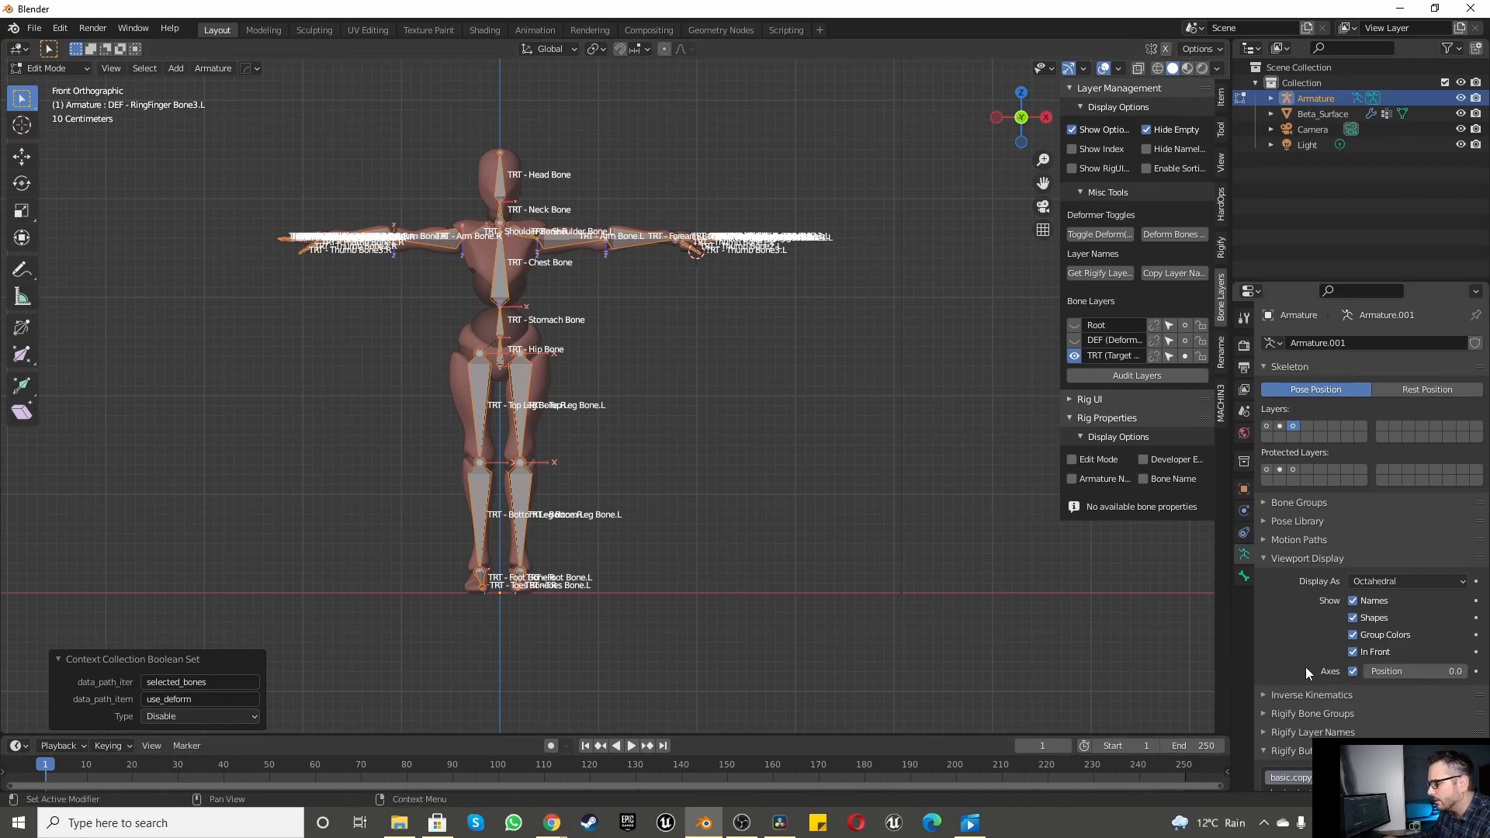
{"action": "left_click", "coordinate": [1243, 576]}
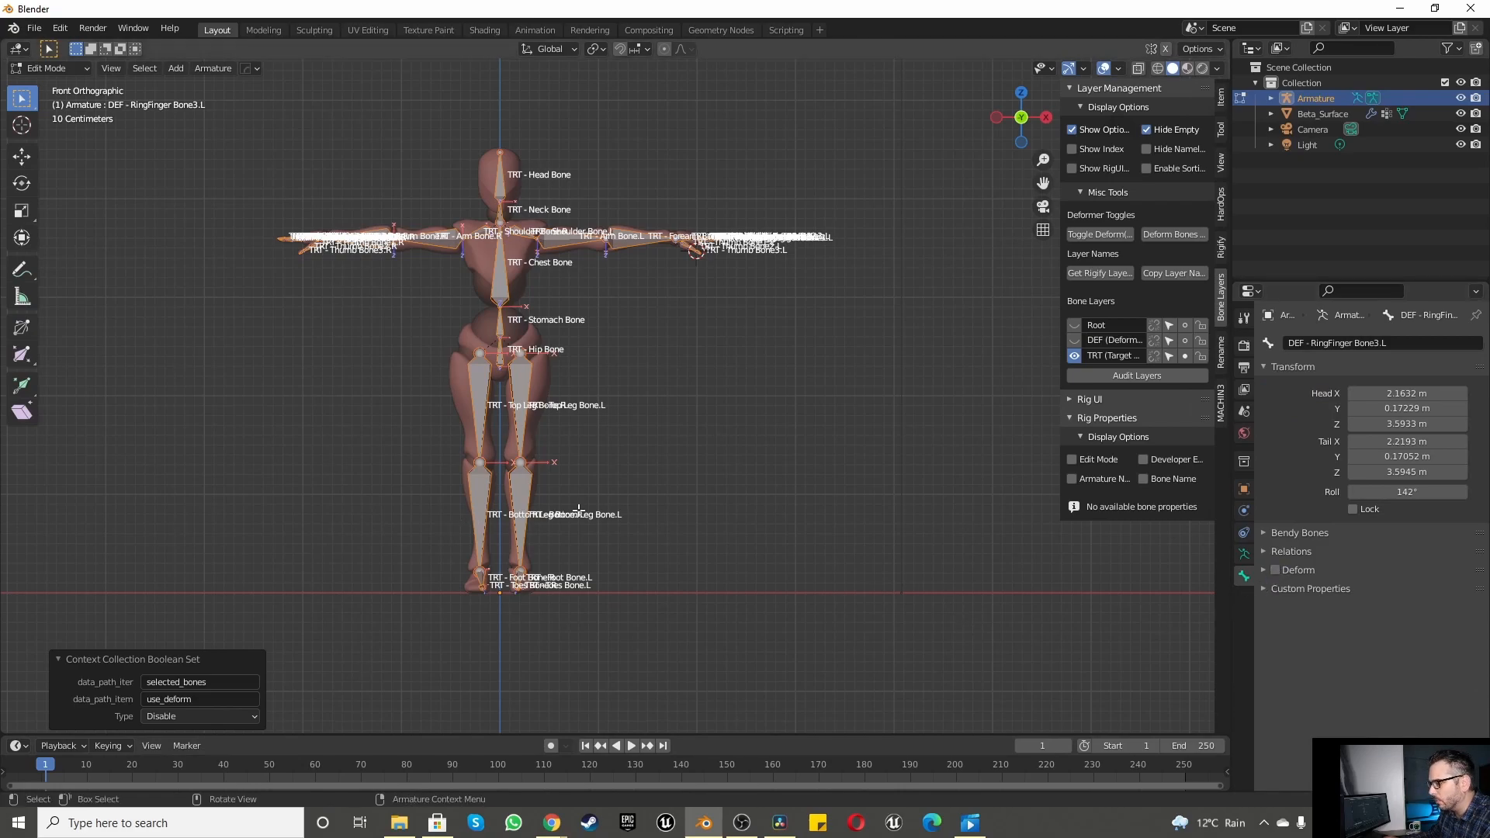
{"action": "scroll", "coordinate": [454, 402], "scroll_direction": "up", "scroll_amount": 2}
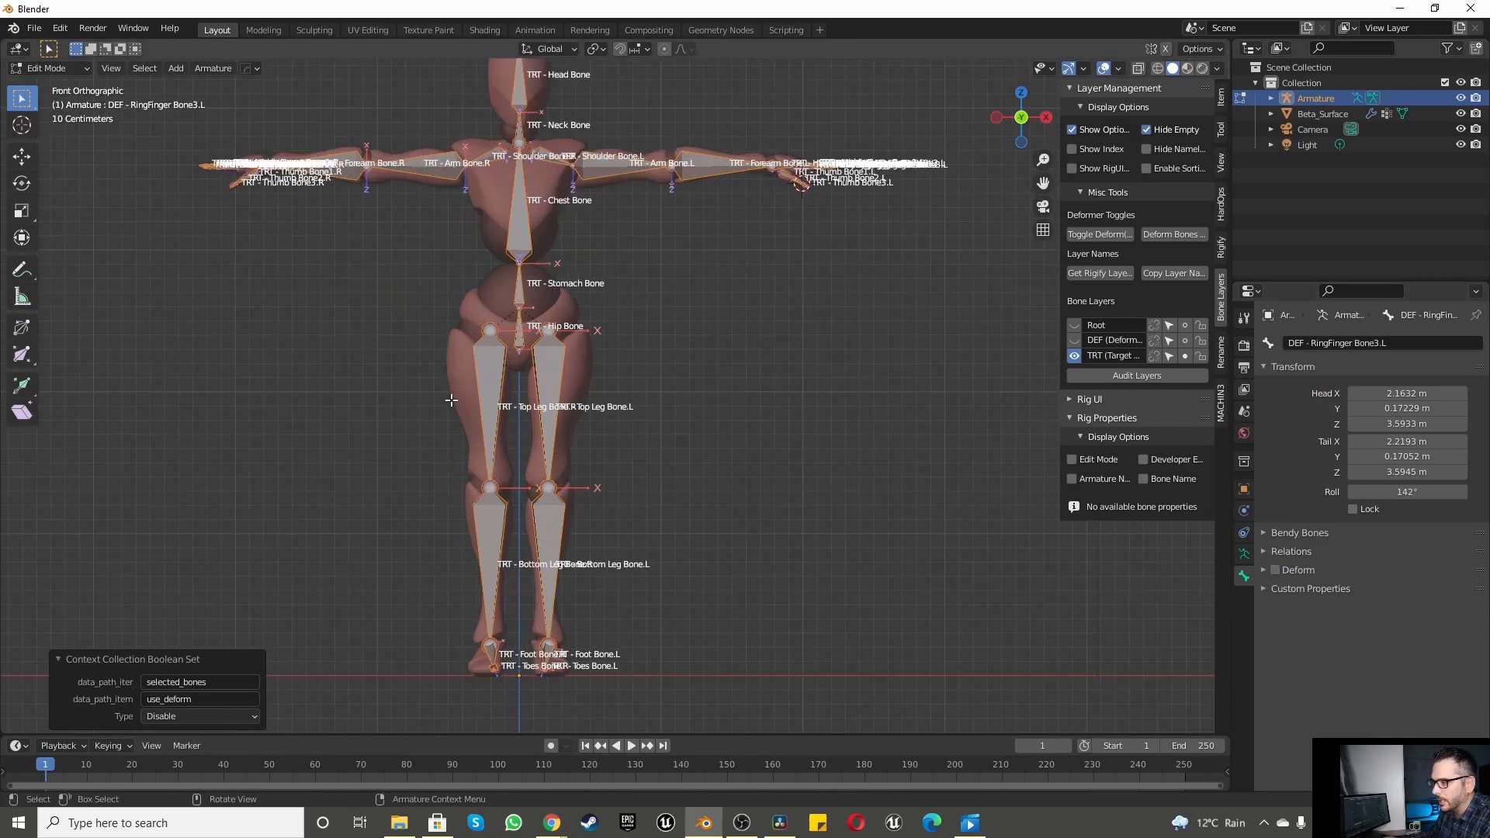
Step: Show the Root layer together with the TRT layer and set Deform to Disable for the selected bones
{"action": "left_click", "coordinate": [1076, 339]}
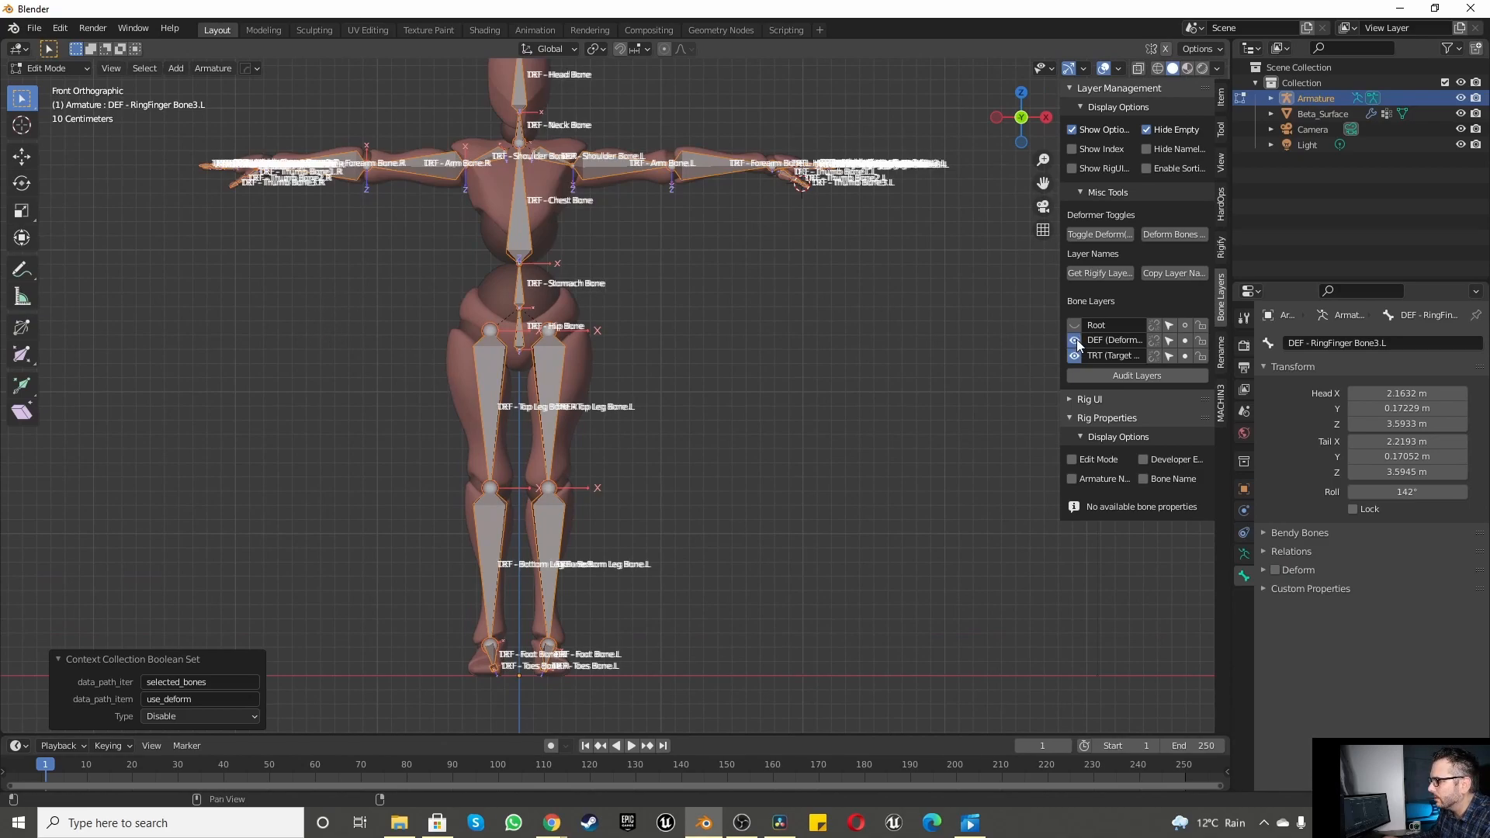
{"action": "left_click", "coordinate": [1076, 340]}
{"action": "left_click", "coordinate": [1074, 324]}
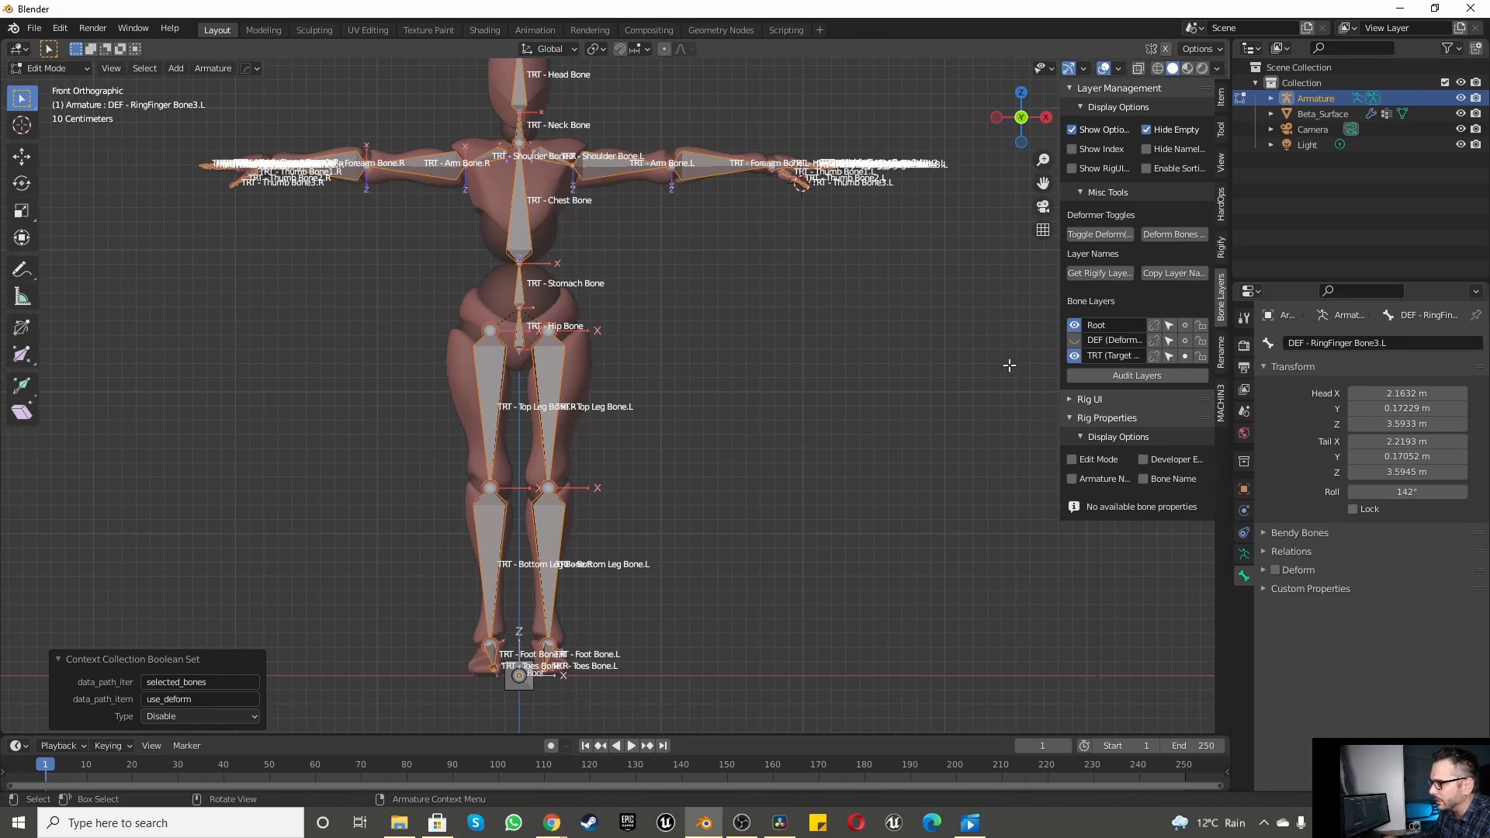
{"action": "key", "text": "shift+w"}
{"action": "left_click", "coordinate": [739, 376]}
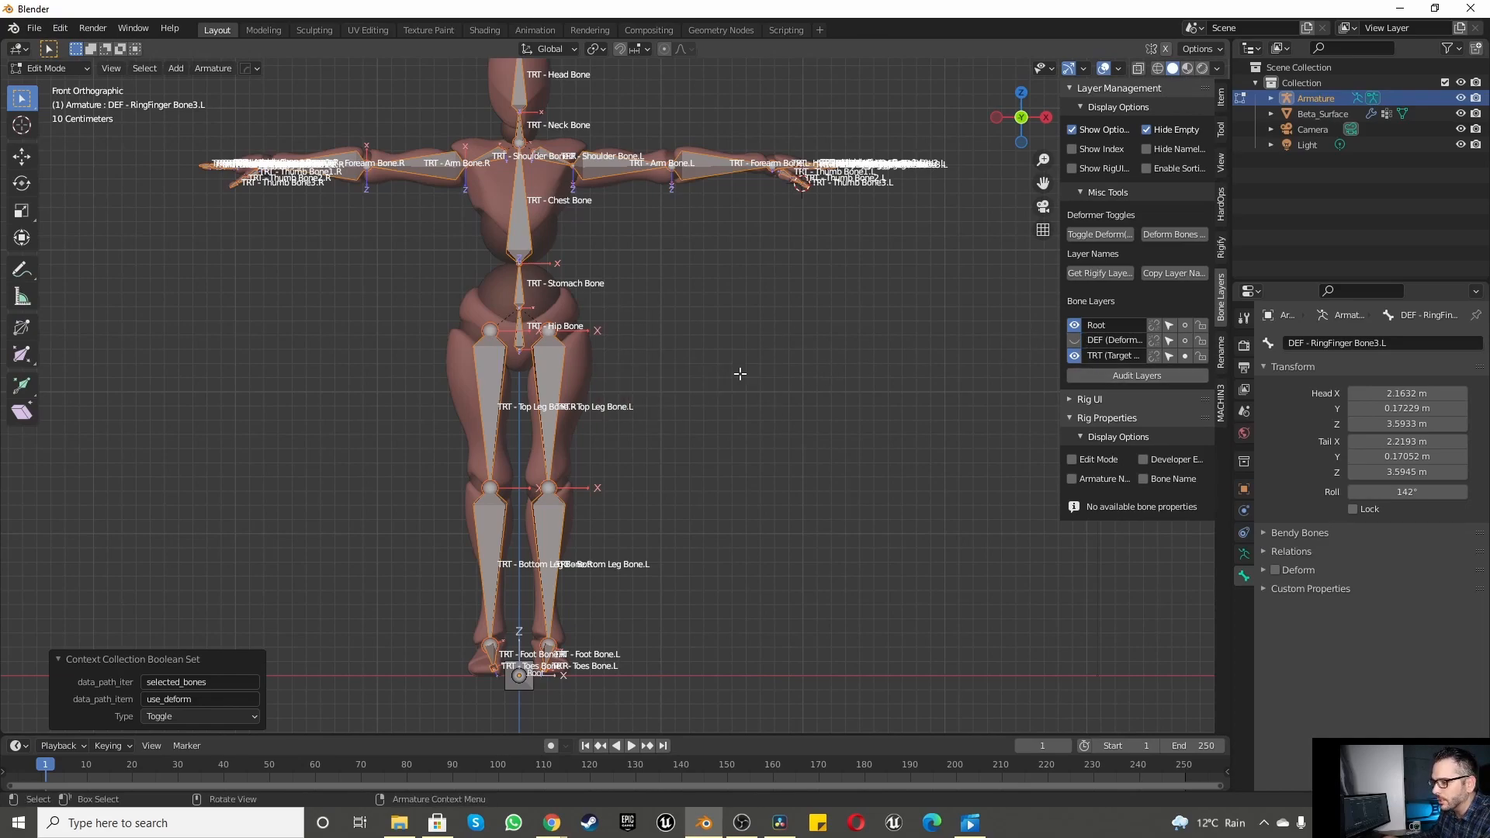
{"action": "left_click", "coordinate": [165, 714]}
{"action": "left_click", "coordinate": [177, 767]}
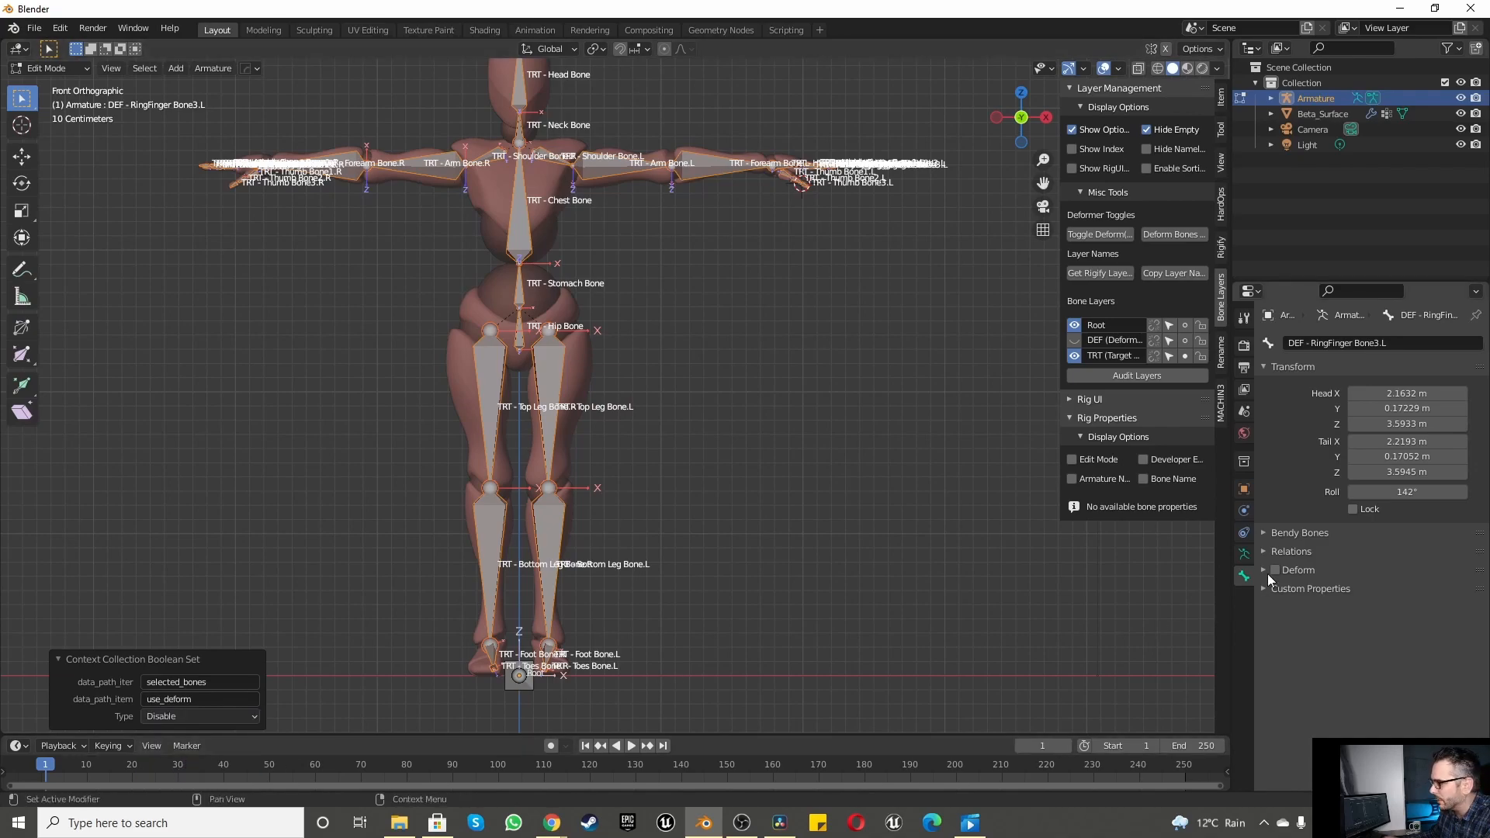
Step: Show only the DEF bone layer and set the Deform option to Enable for the deformation bones
{"action": "key", "text": "Home"}
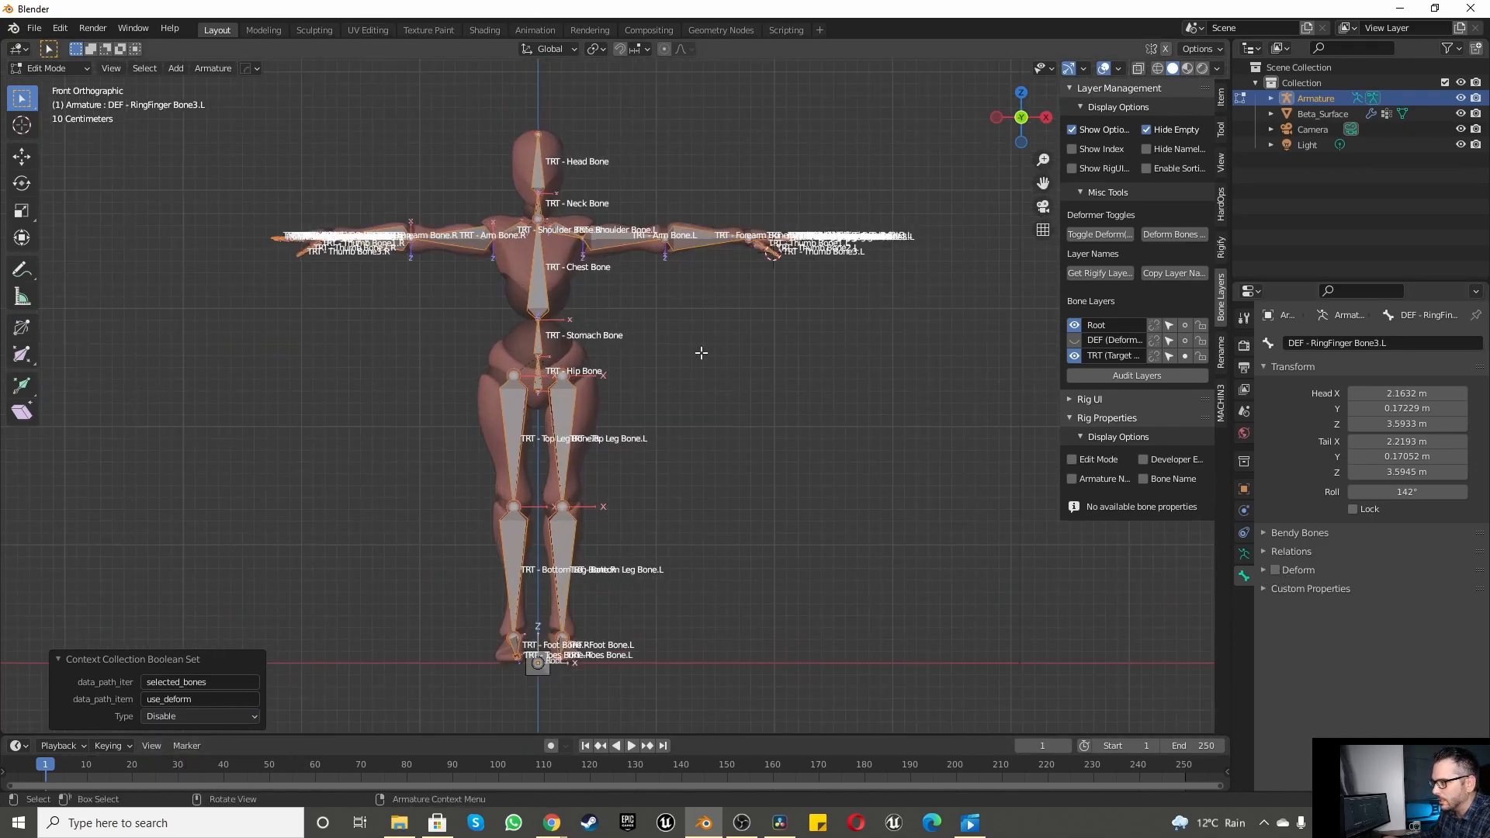
{"action": "left_click", "coordinate": [1074, 340]}
{"action": "left_click", "coordinate": [1075, 354]}
{"action": "left_click", "coordinate": [1075, 325]}
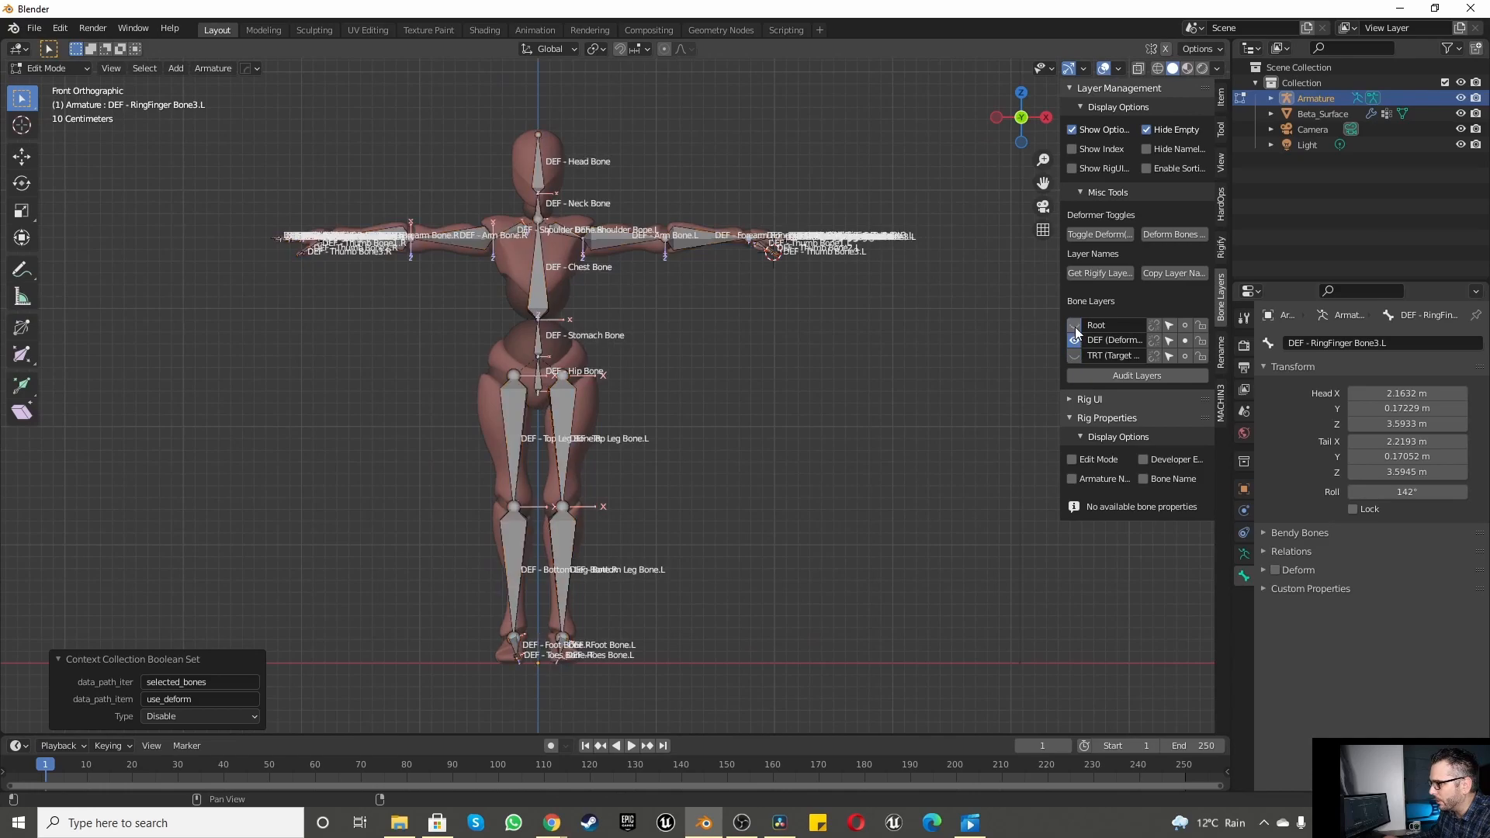
{"action": "key", "text": "shift+w"}
{"action": "left_click", "coordinate": [631, 453]}
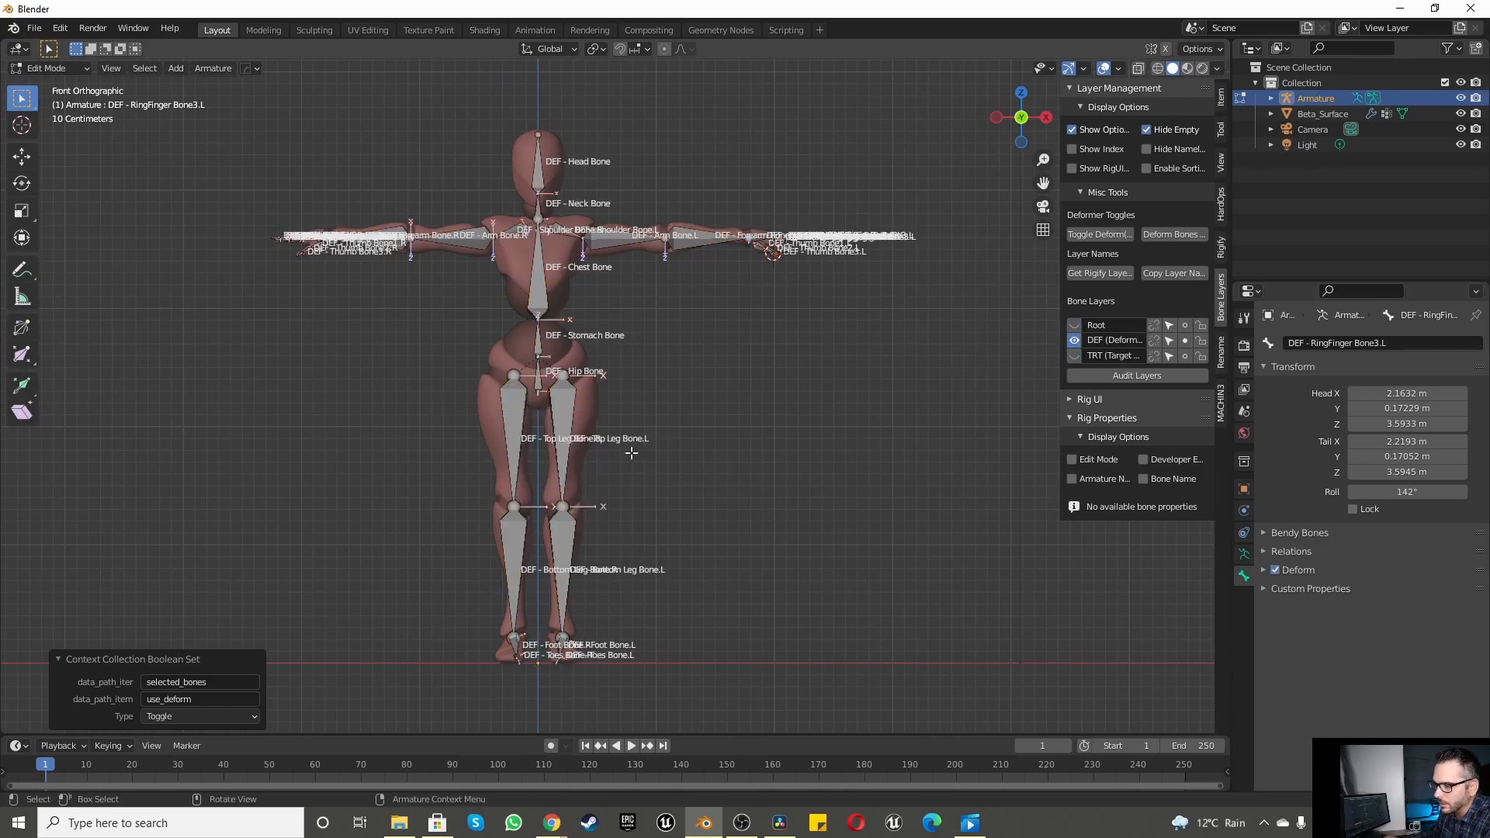
{"action": "left_click", "coordinate": [169, 718]}
{"action": "left_click", "coordinate": [171, 752]}
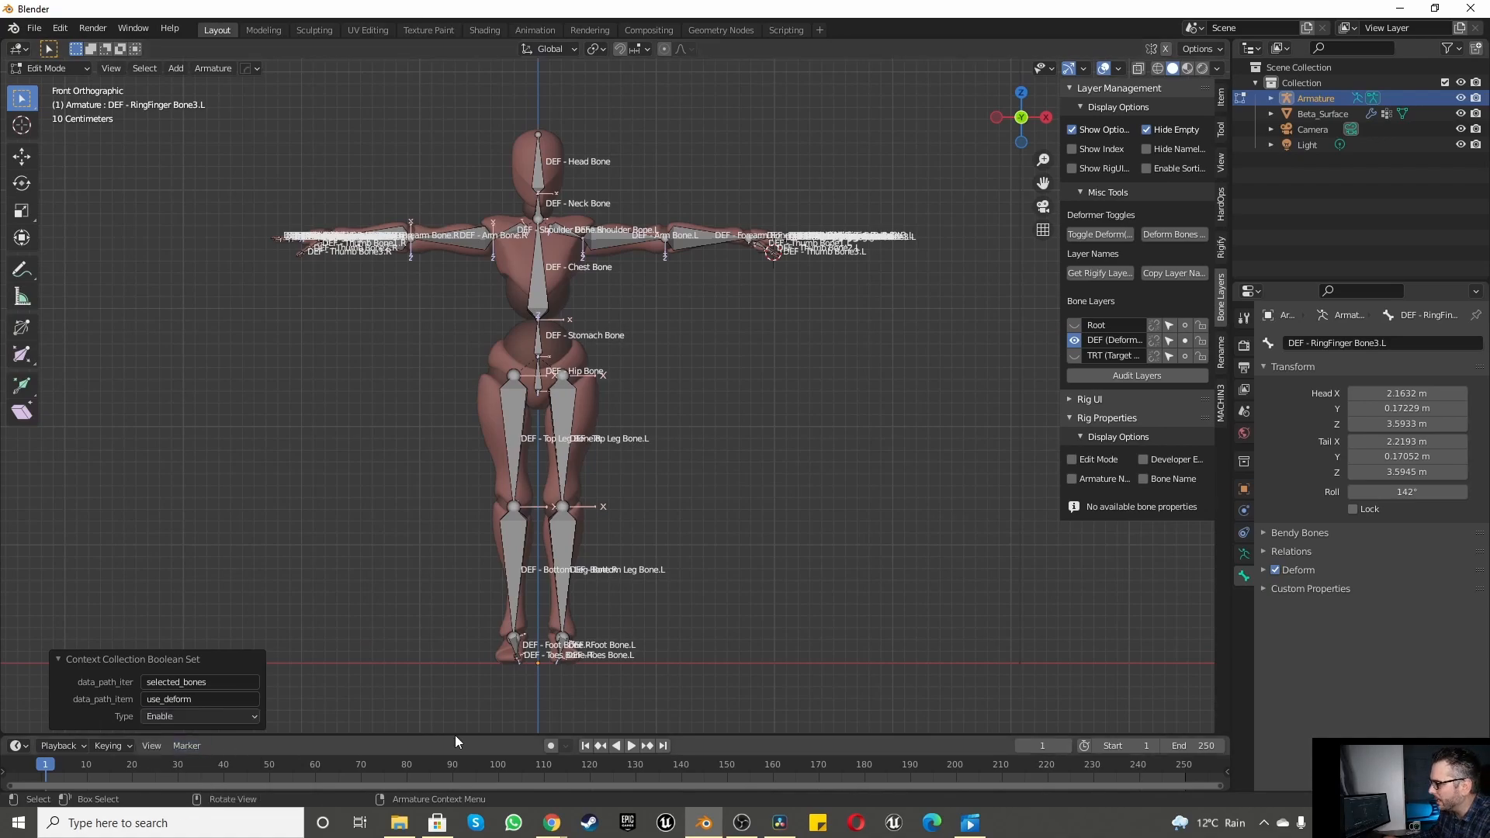
Step: Return the armature to Object Mode and clear the selection
{"action": "scroll", "coordinate": [535, 590], "scroll_direction": "down", "scroll_amount": 3}
{"action": "scroll", "coordinate": [518, 466], "scroll_direction": "up", "scroll_amount": 3}
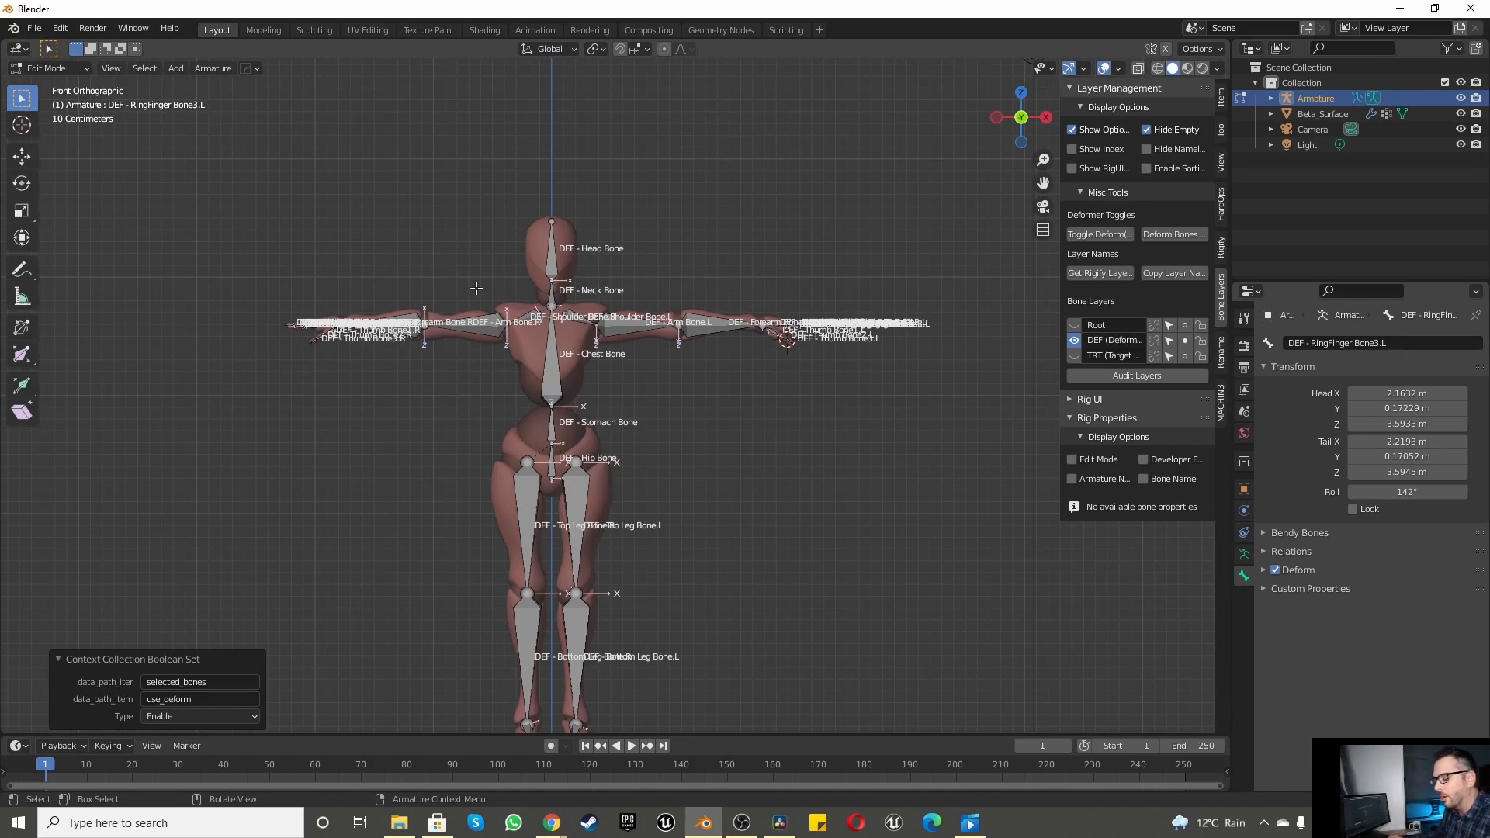
{"action": "scroll", "coordinate": [505, 264], "scroll_direction": "down", "scroll_amount": 3}
{"action": "scroll", "coordinate": [572, 317], "scroll_direction": "up", "scroll_amount": 2}
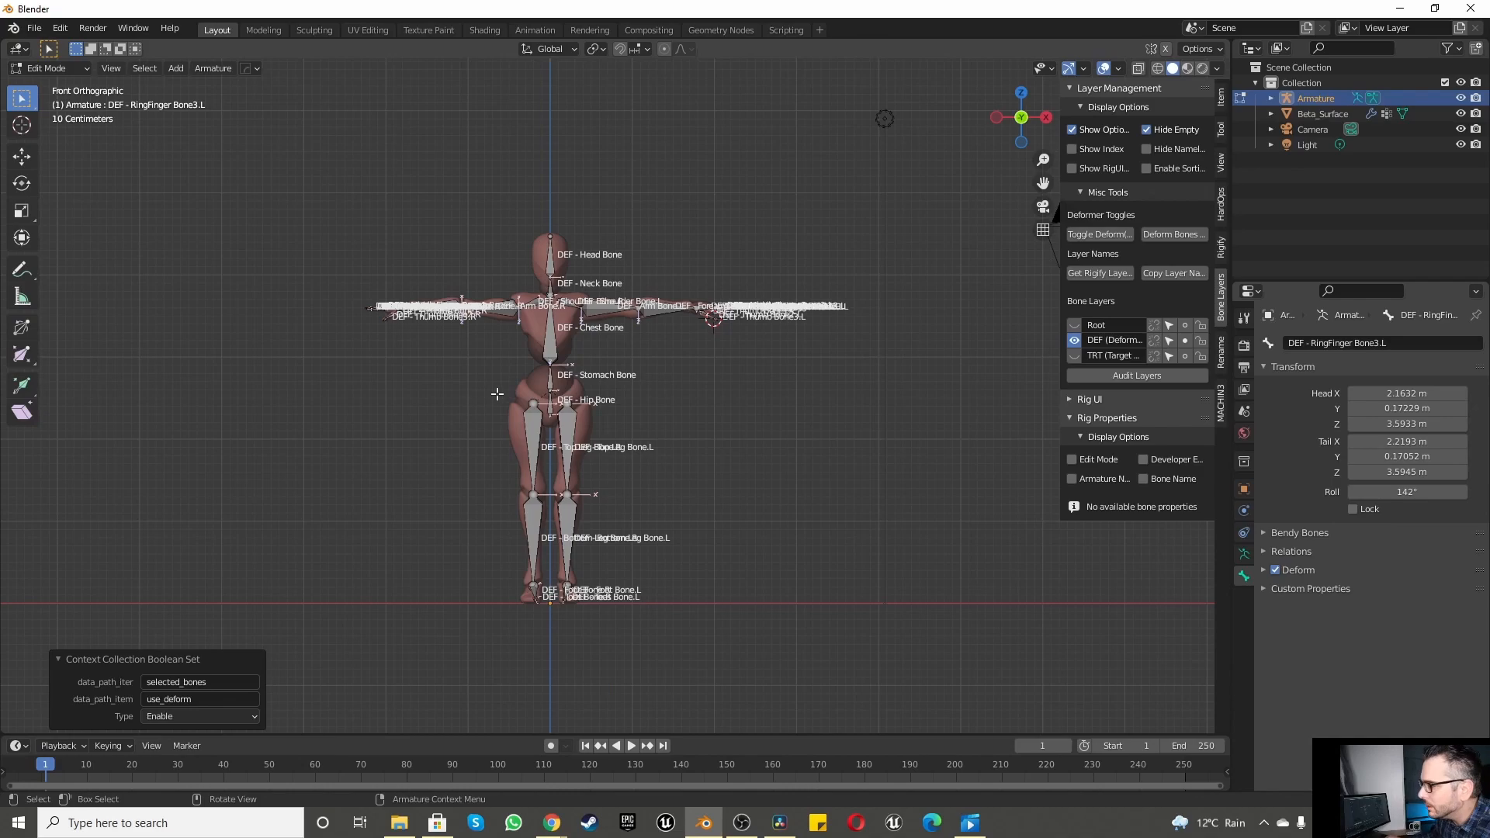
{"action": "key", "text": "Tab"}
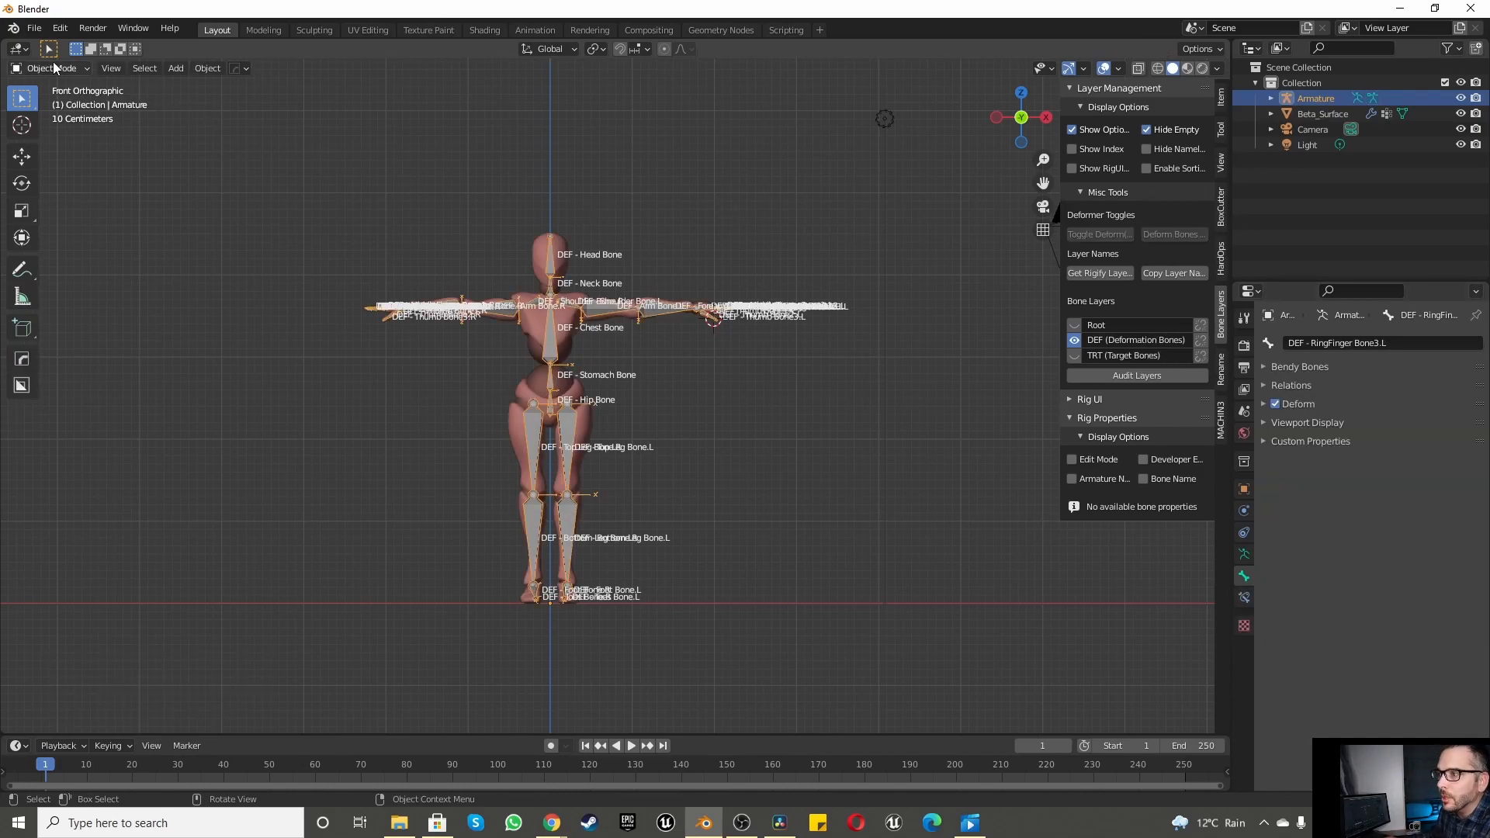
{"action": "left_click", "coordinate": [380, 464]}
{"action": "scroll", "coordinate": [450, 365], "scroll_direction": "up", "scroll_amount": 2}
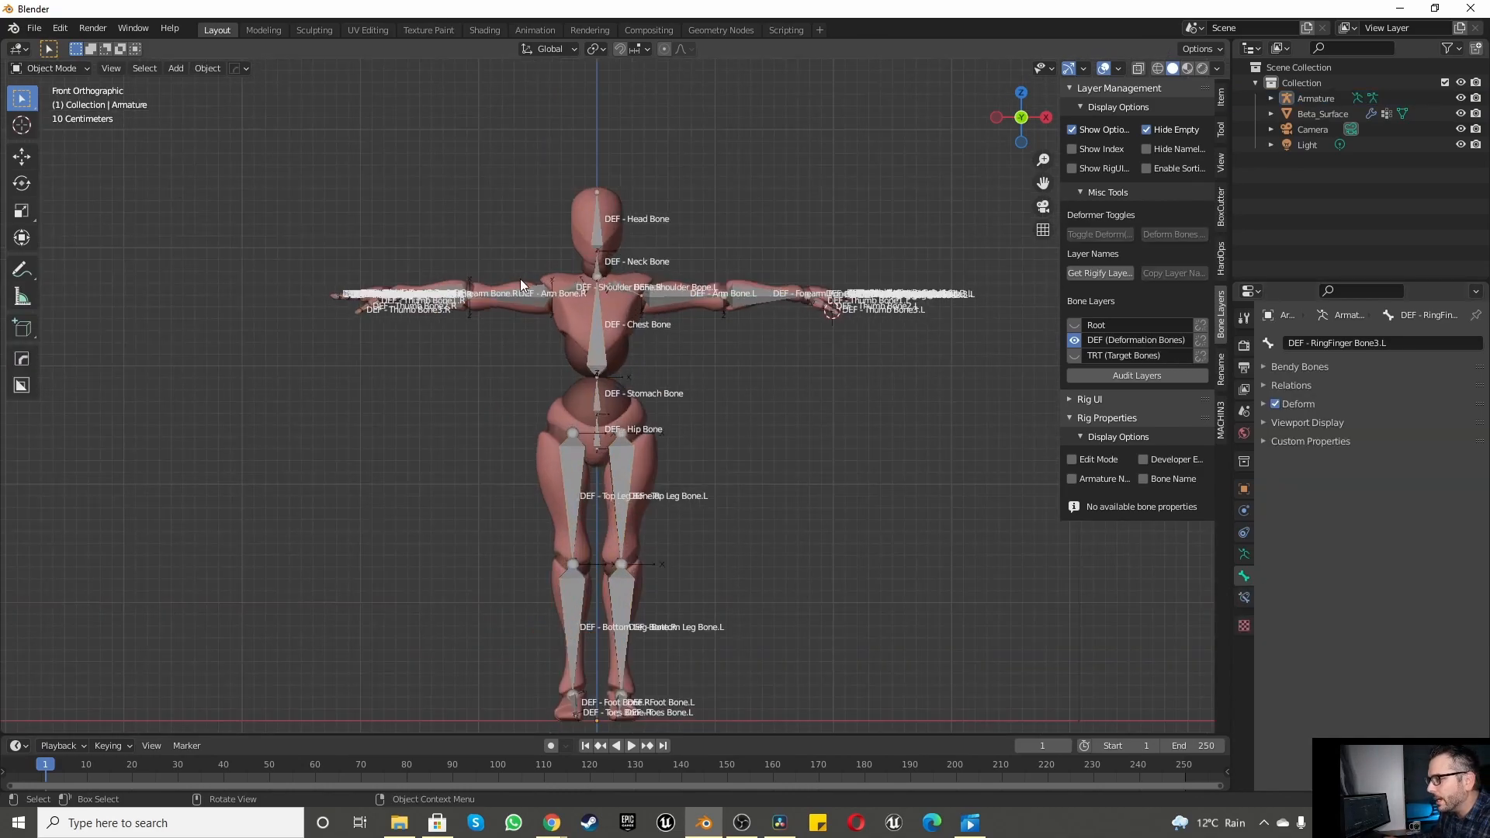
Step: Parent the Beta_Surface mesh to the armature using Armature Deform With Empty Groups
{"action": "left_click", "coordinate": [574, 327]}
{"action": "left_click", "coordinate": [601, 352], "text": "shift"}
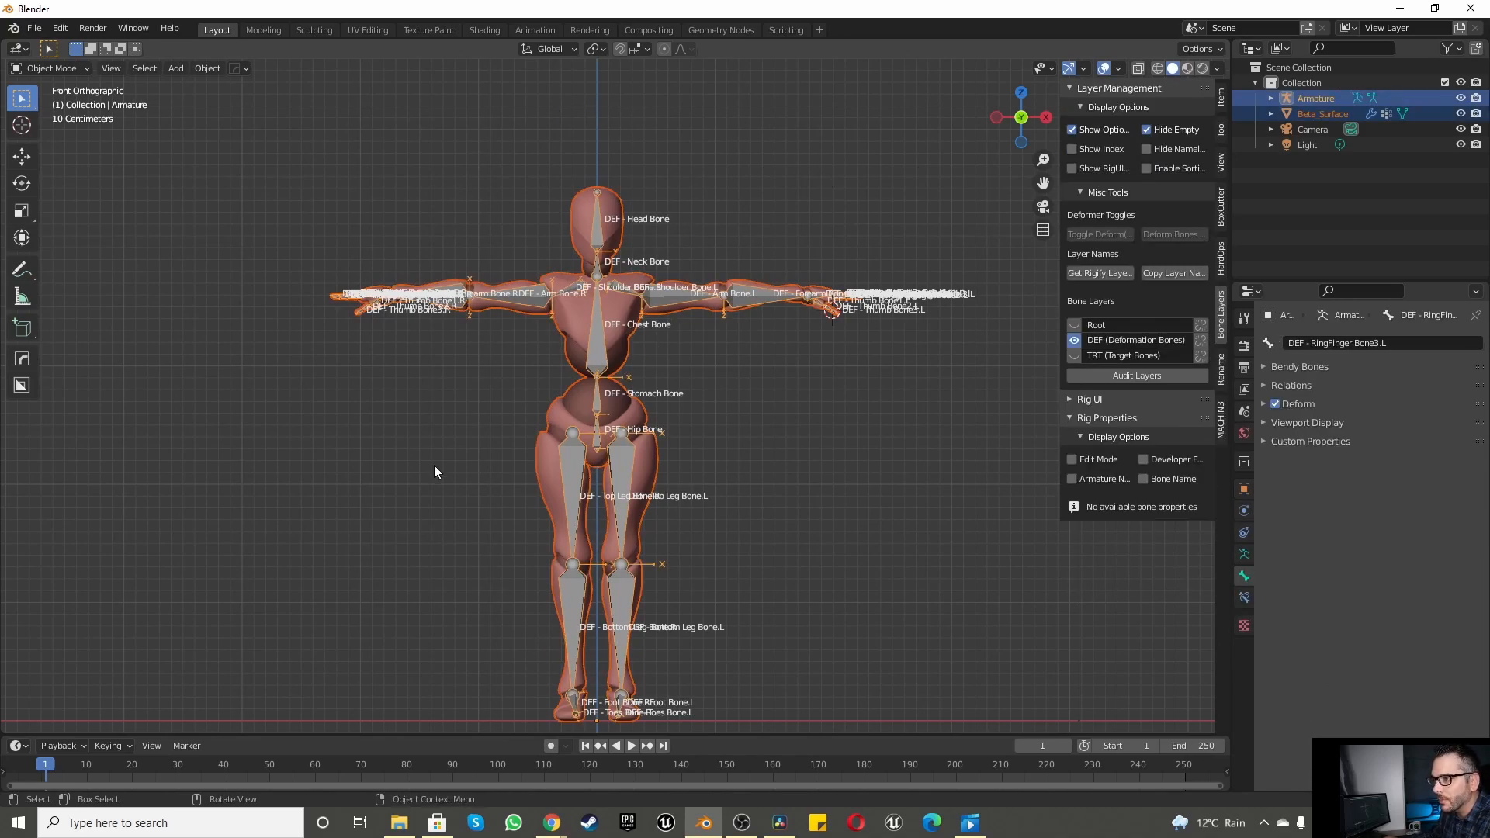
{"action": "scroll", "coordinate": [537, 315], "scroll_direction": "up", "scroll_amount": 4}
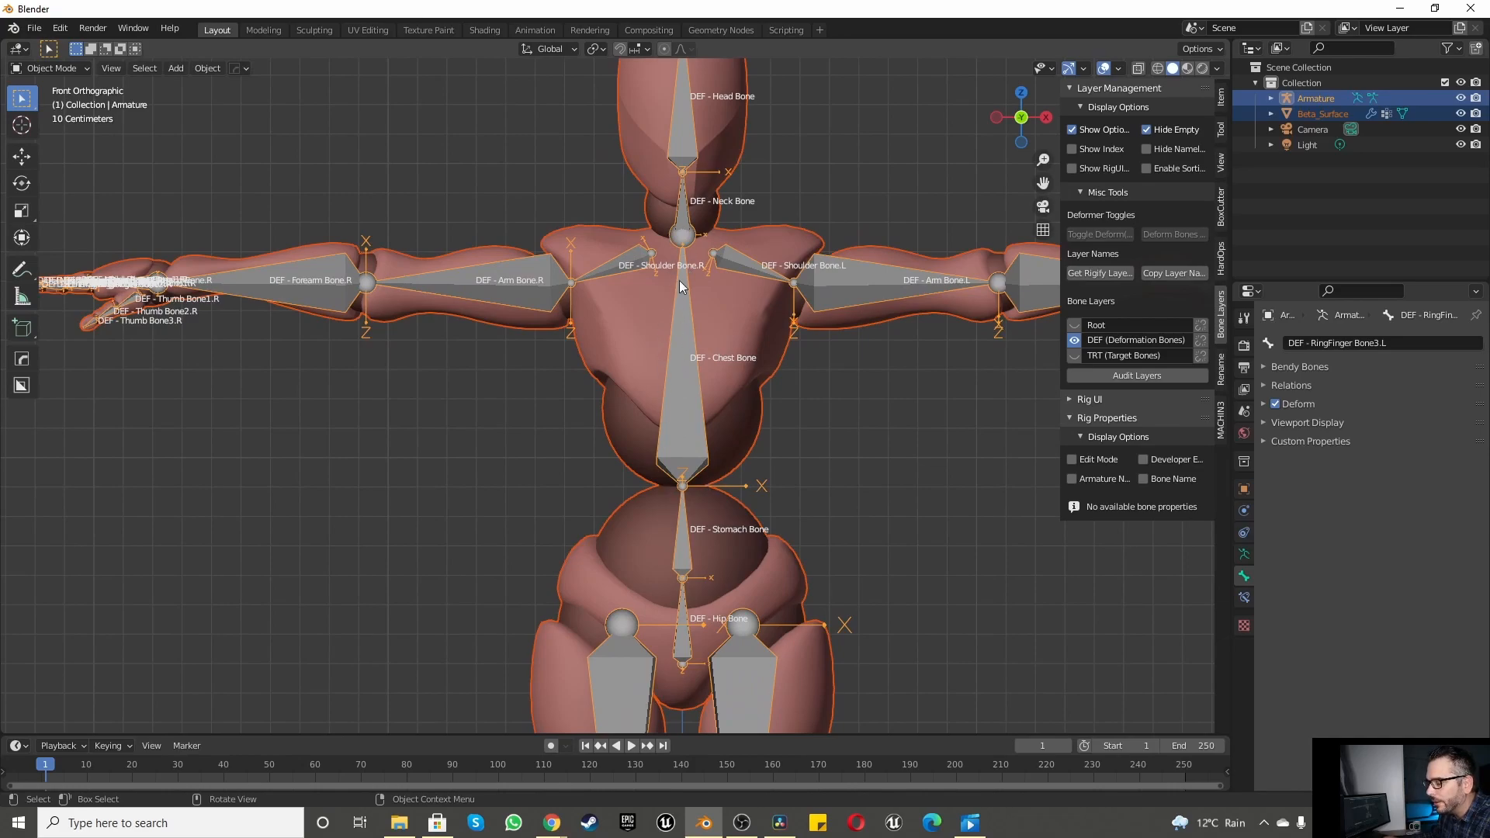
{"action": "scroll", "coordinate": [550, 269], "scroll_direction": "up", "scroll_amount": 2}
{"action": "scroll", "coordinate": [633, 411], "scroll_direction": "down", "scroll_amount": 7}
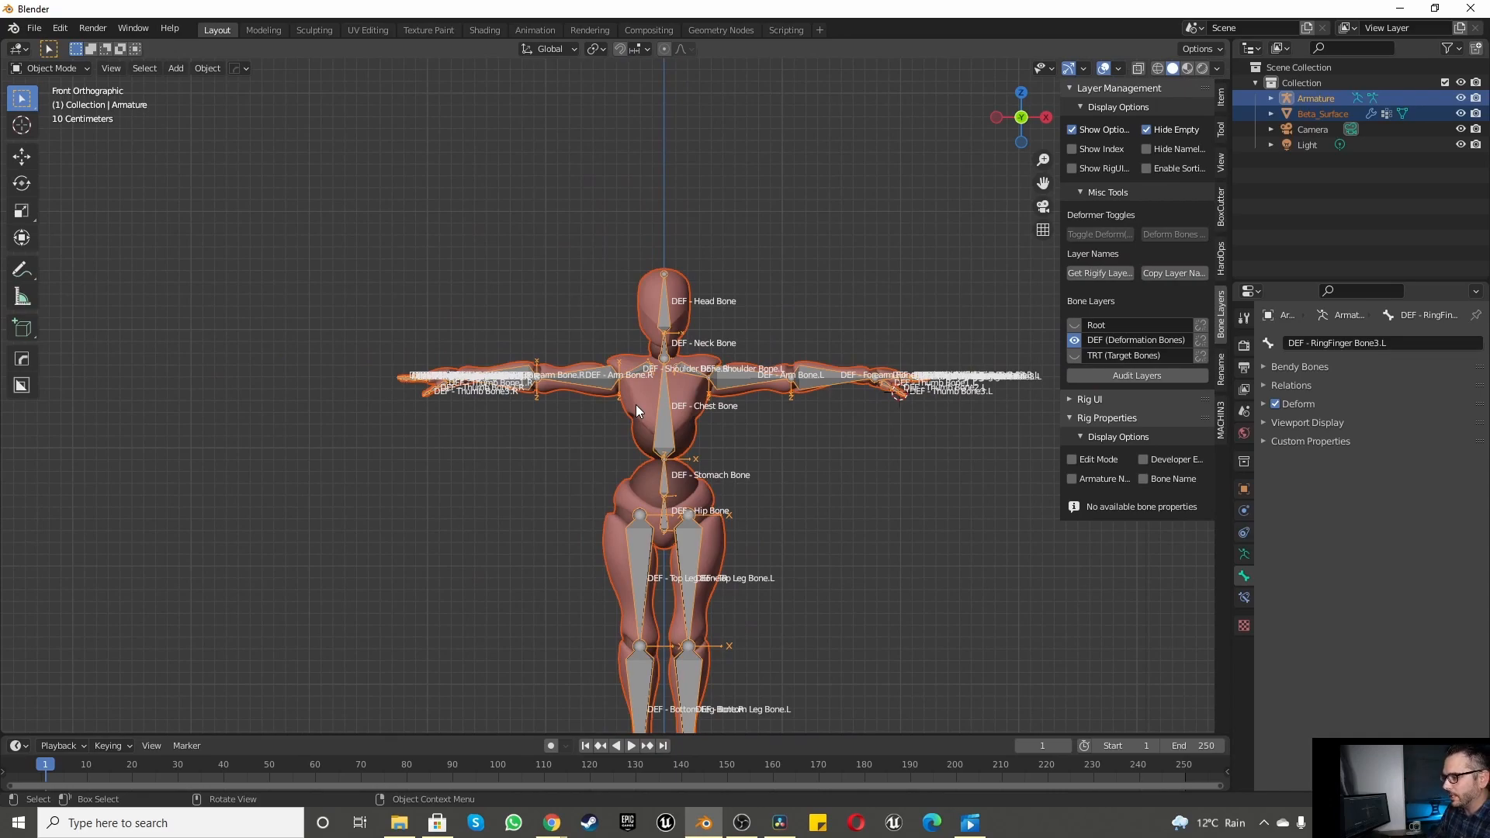
{"action": "key", "text": "ctrl"}
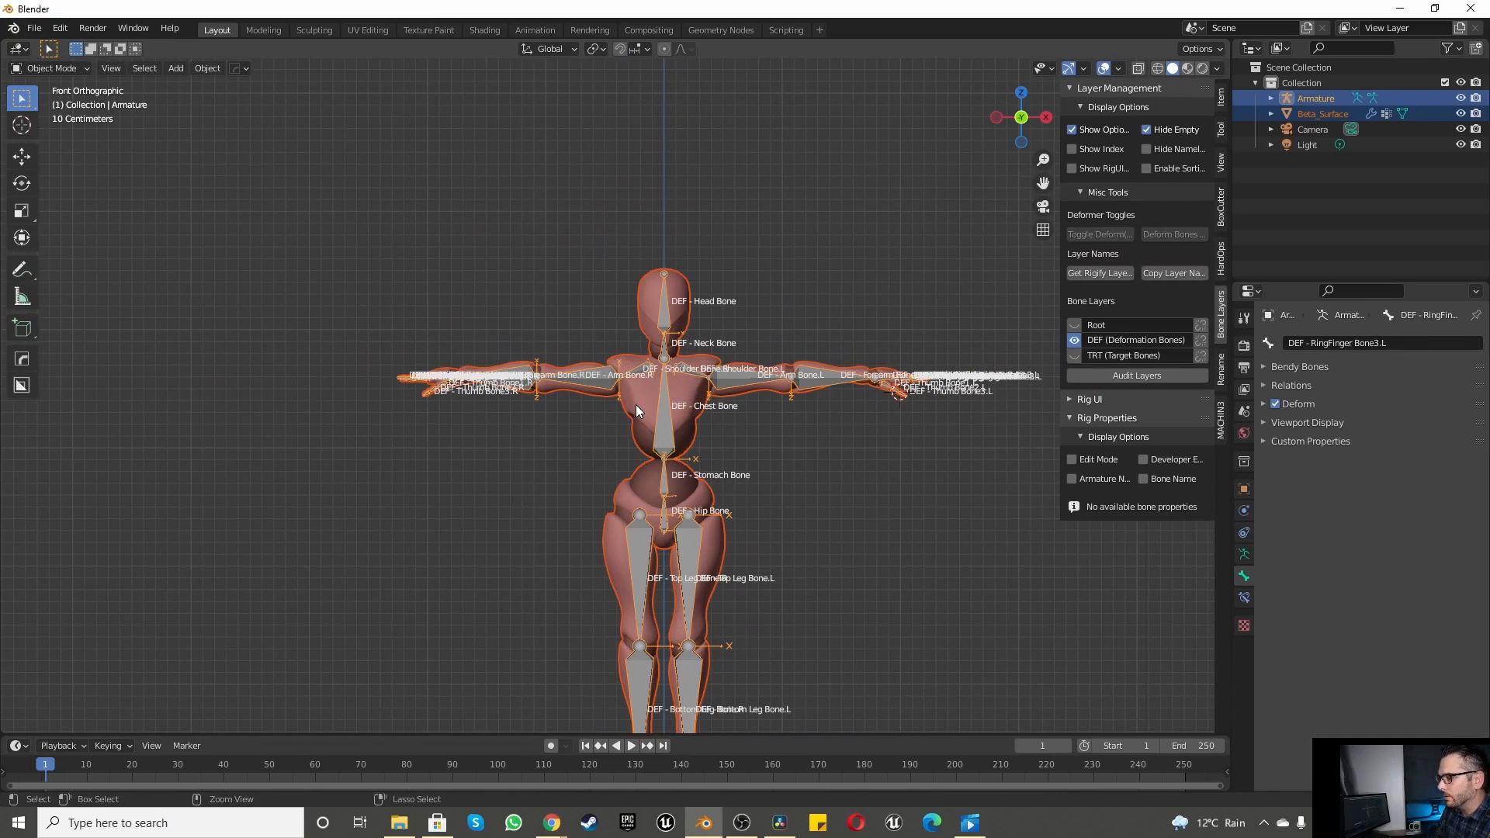
{"action": "key", "text": "ctrl+p"}
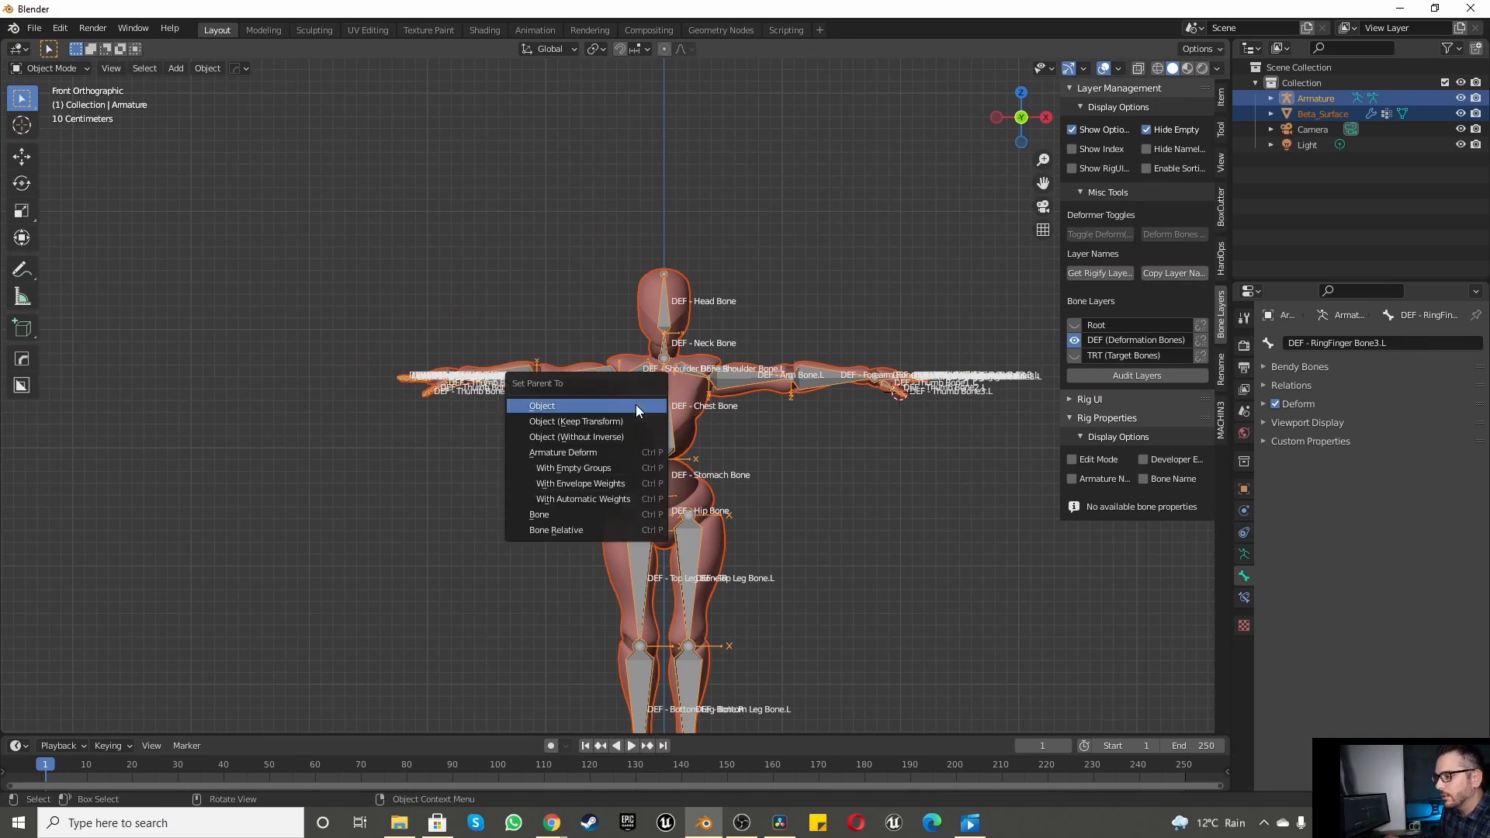
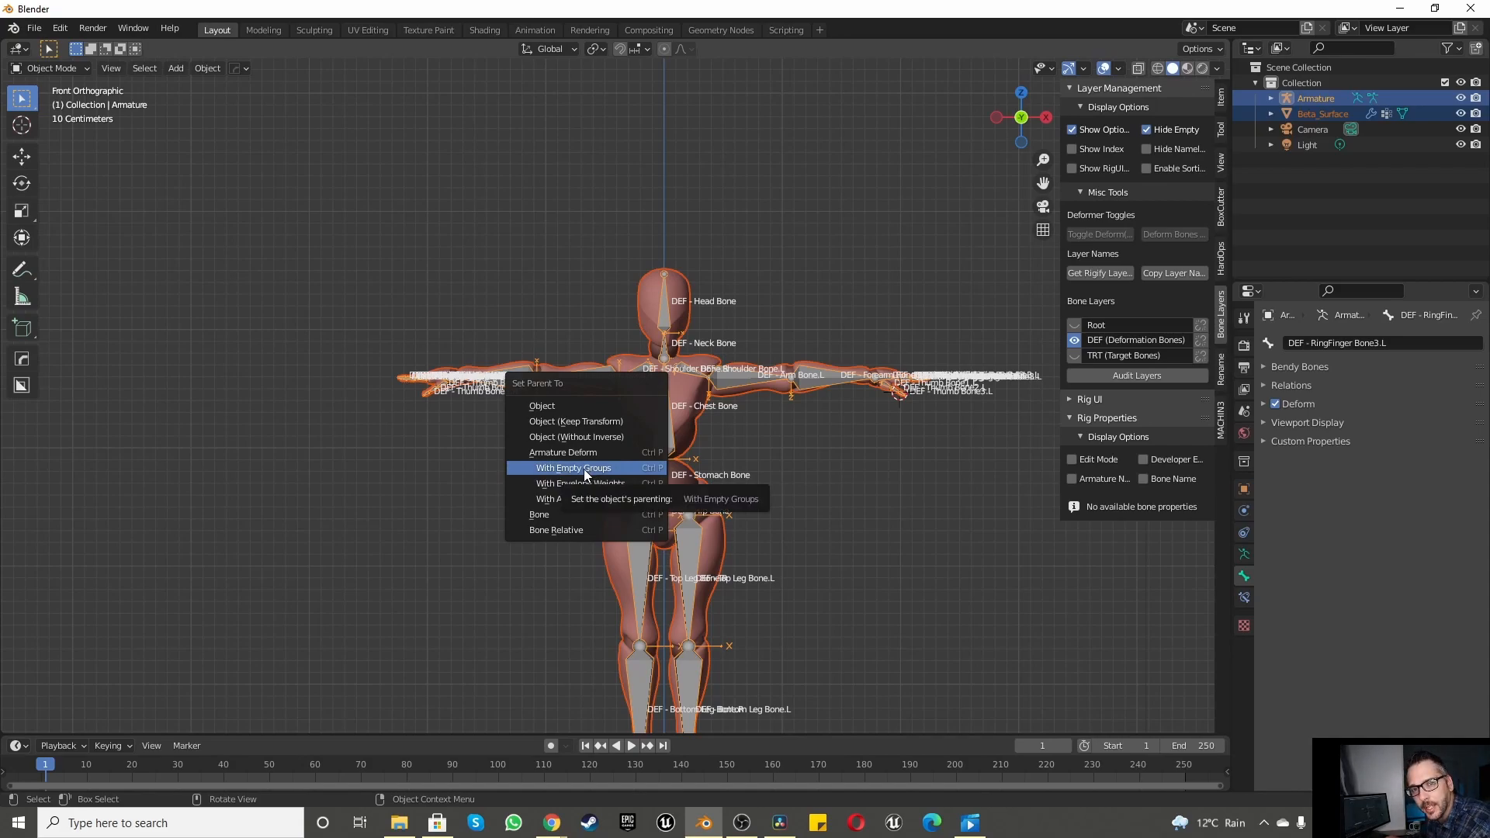
{"action": "left_click", "coordinate": [583, 469]}
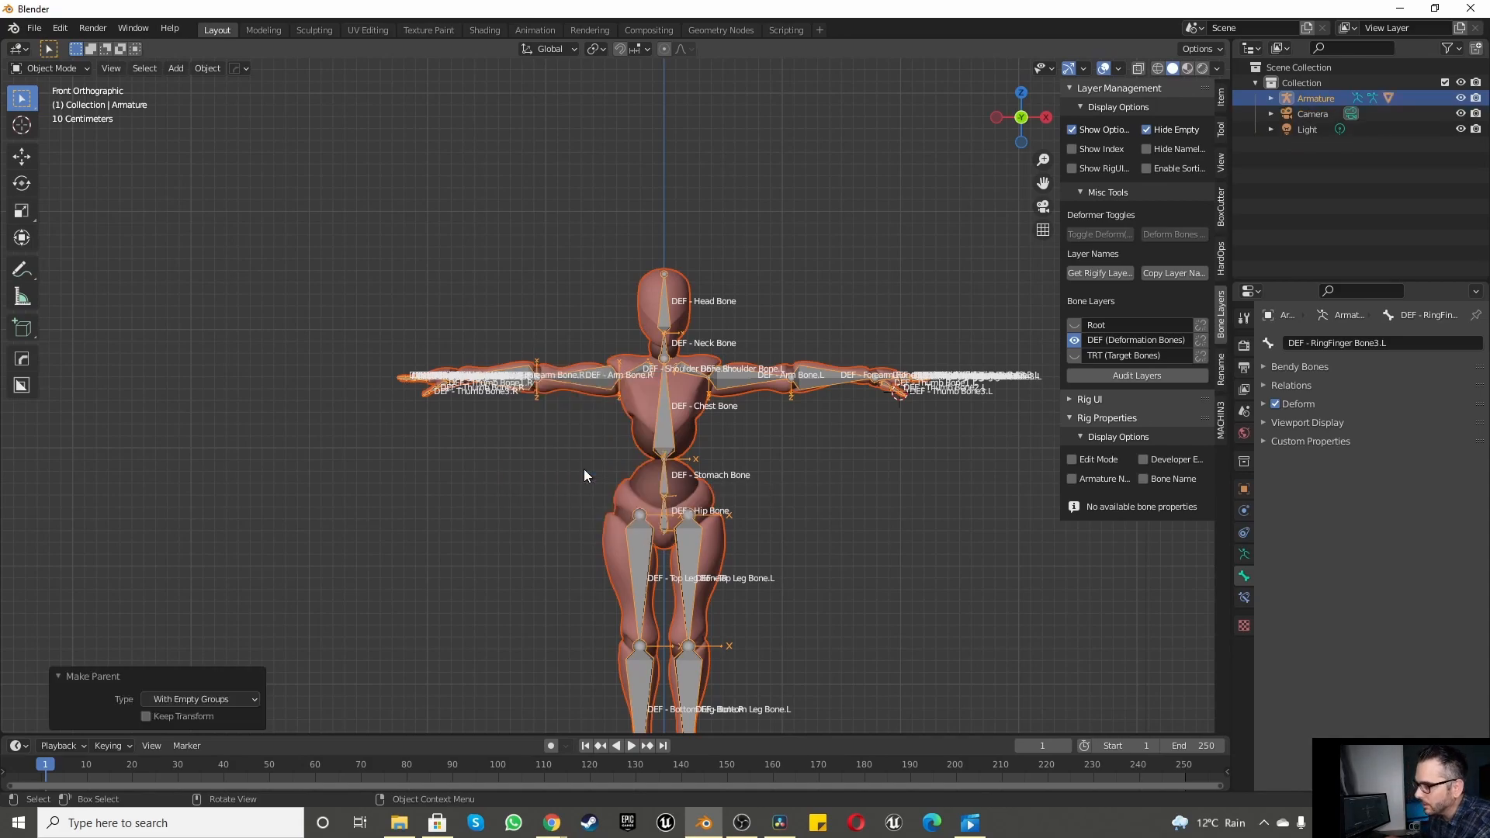
Step: Select the Beta_Surface mesh alone and examine the DEF entries among its vertex groups
{"action": "left_click", "coordinate": [776, 526]}
{"action": "left_click", "coordinate": [645, 295]}
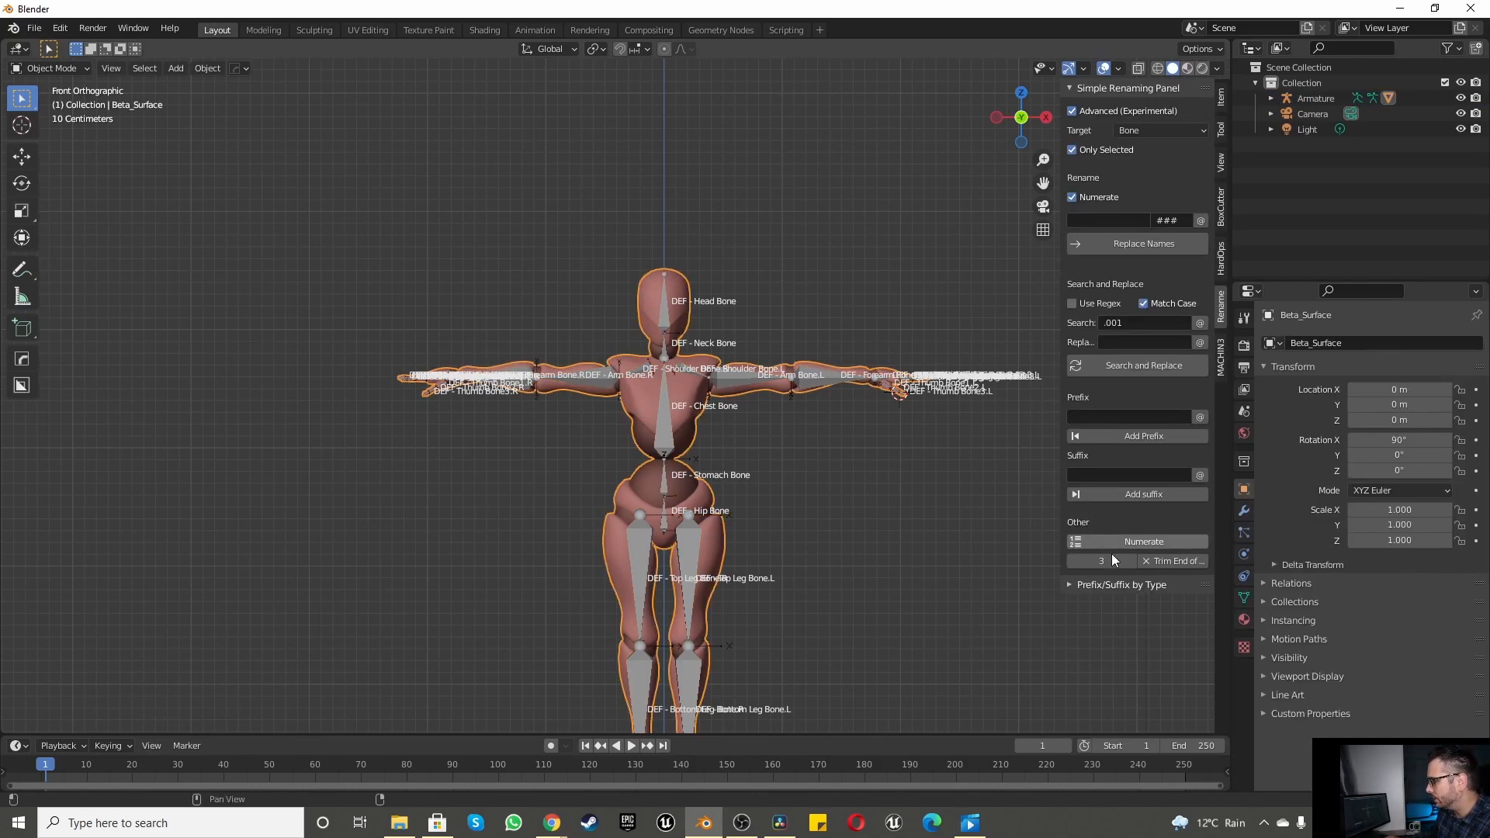
{"action": "left_click", "coordinate": [1244, 599]}
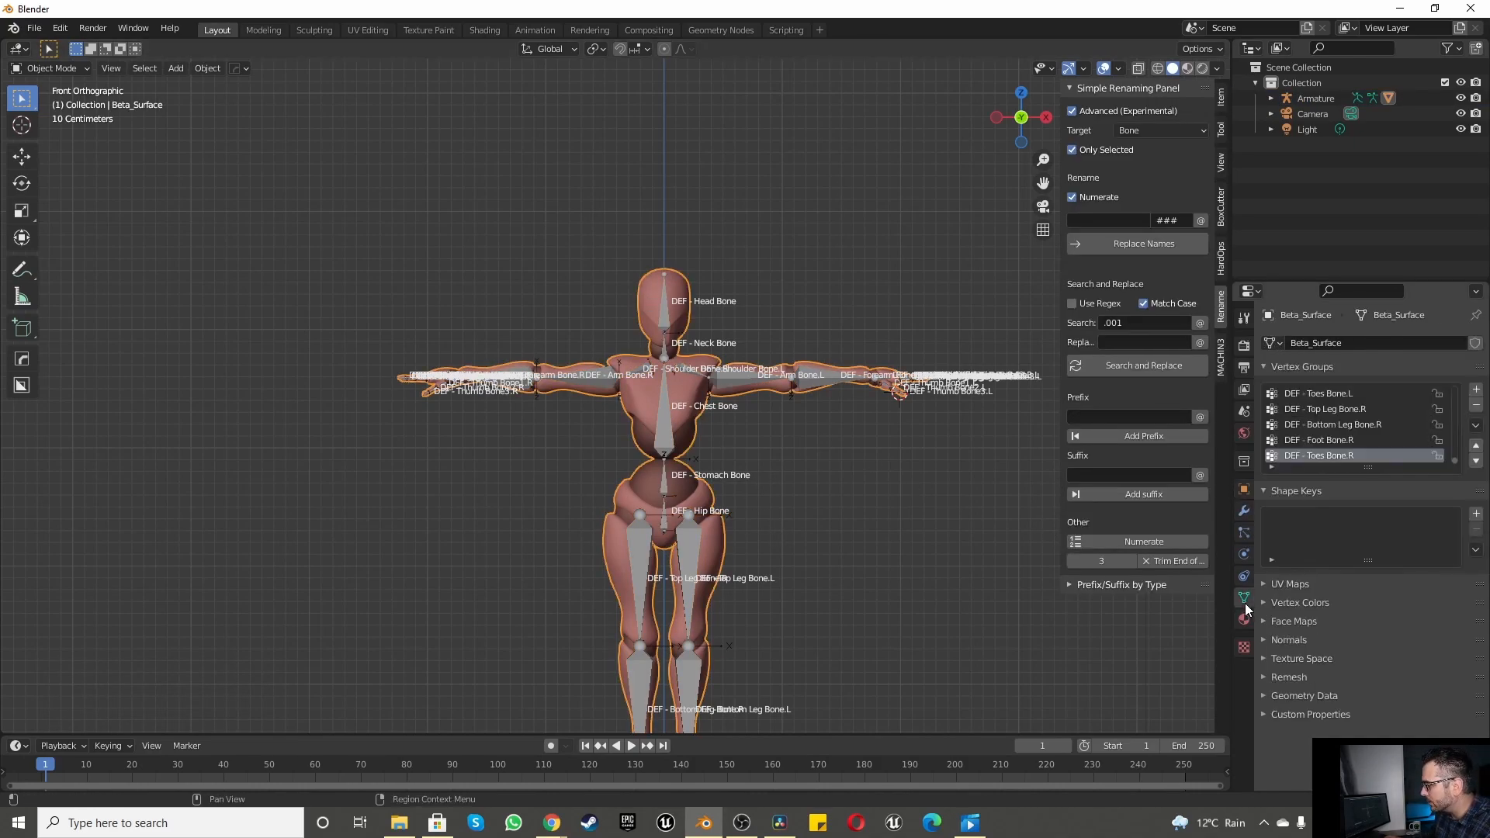
{"action": "left_click", "coordinate": [1359, 395]}
{"action": "left_click", "coordinate": [1352, 411]}
{"action": "left_click", "coordinate": [1352, 440]}
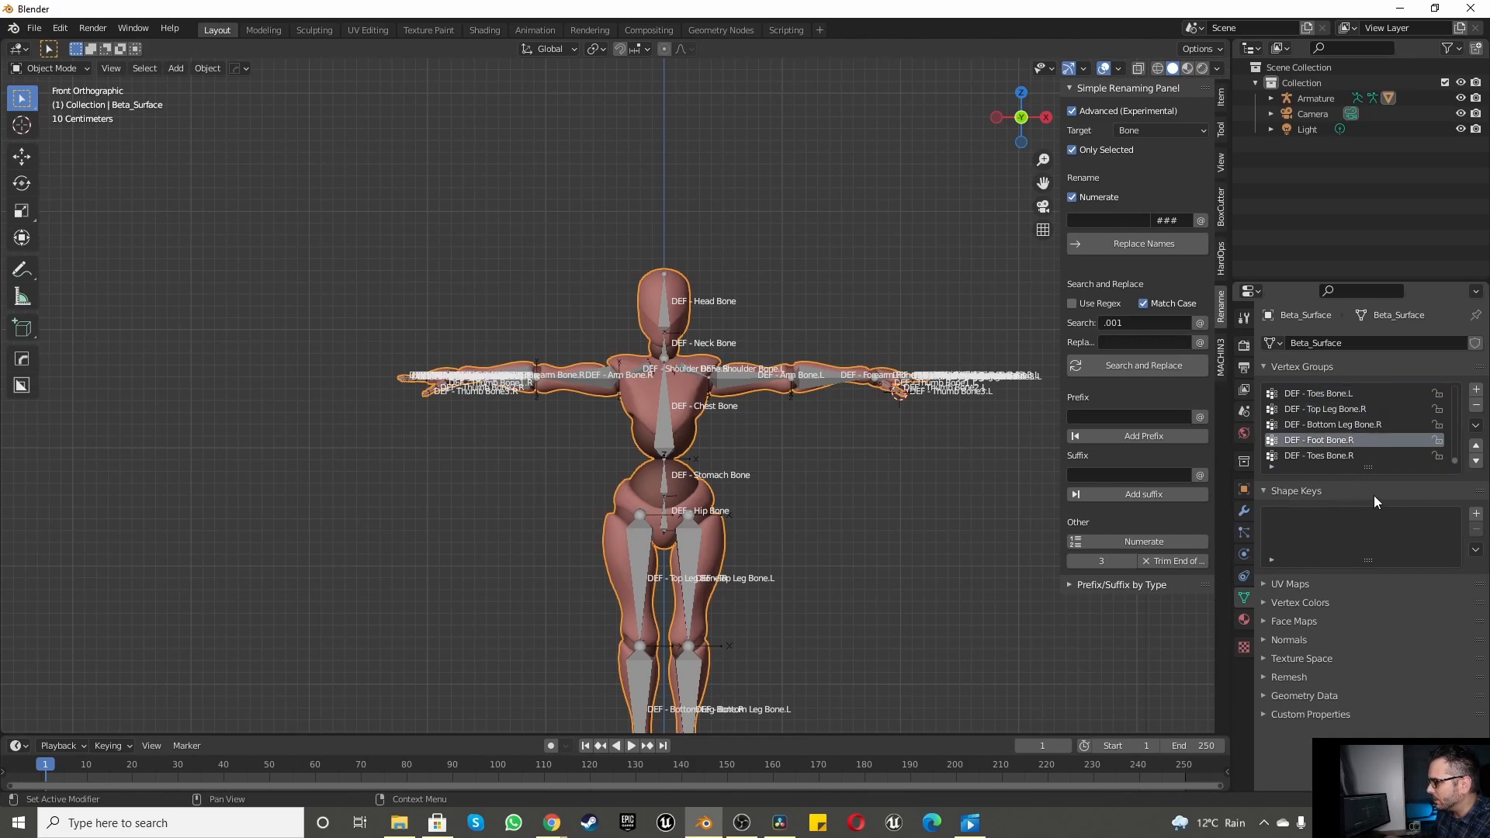
Step: Examine the original mixamorig vertex groups at the start of the list and make mixamorig:Hips active
{"action": "left_click", "coordinate": [1337, 394]}
{"action": "scroll", "coordinate": [1334, 412], "scroll_direction": "up", "scroll_amount": 8}
{"action": "scroll", "coordinate": [1332, 417], "scroll_direction": "up", "scroll_amount": 10}
{"action": "scroll", "coordinate": [1312, 412], "scroll_direction": "up", "scroll_amount": 10}
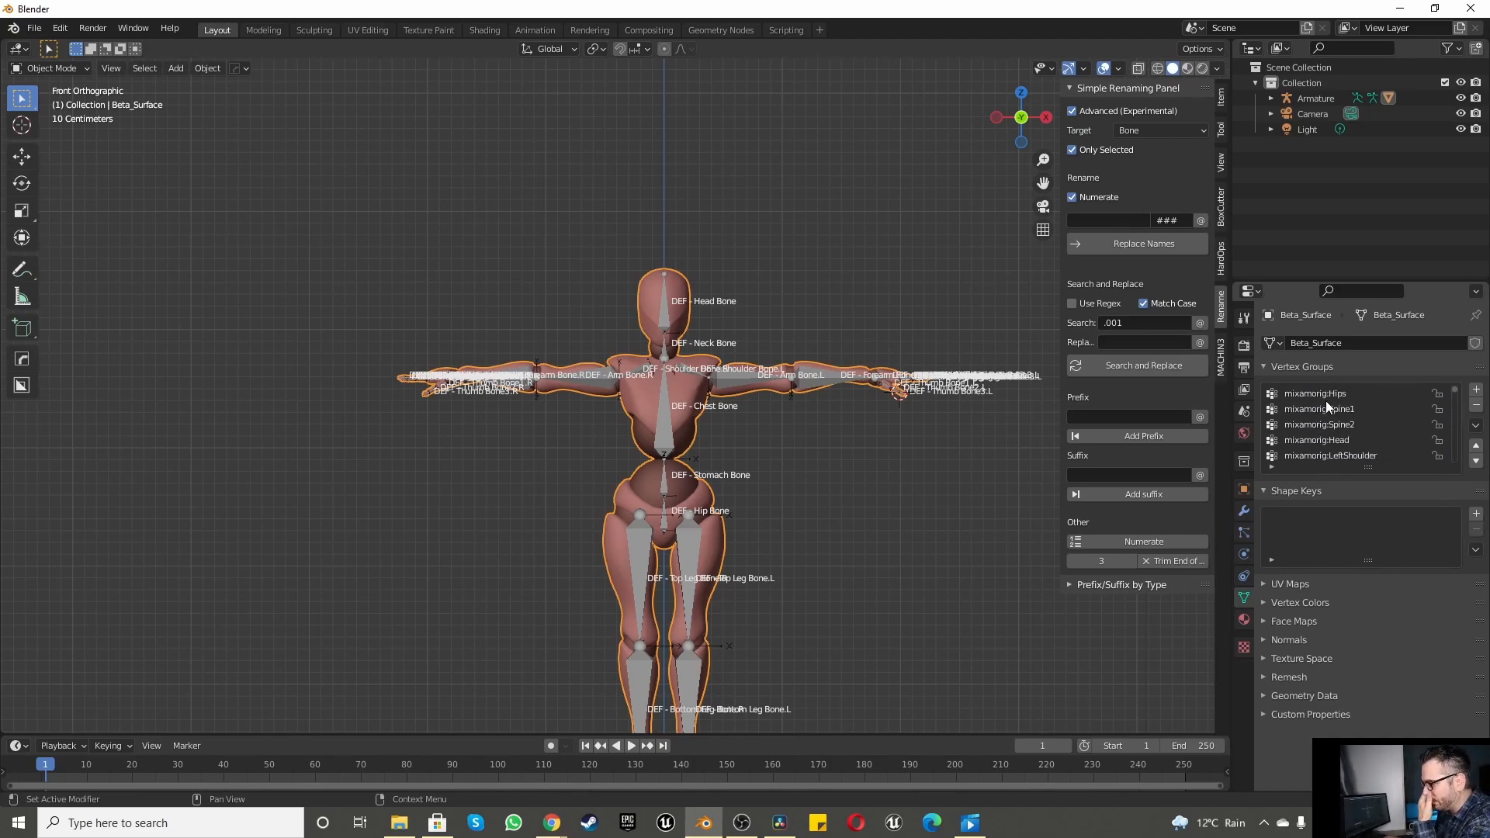
{"action": "left_click", "coordinate": [1325, 394]}
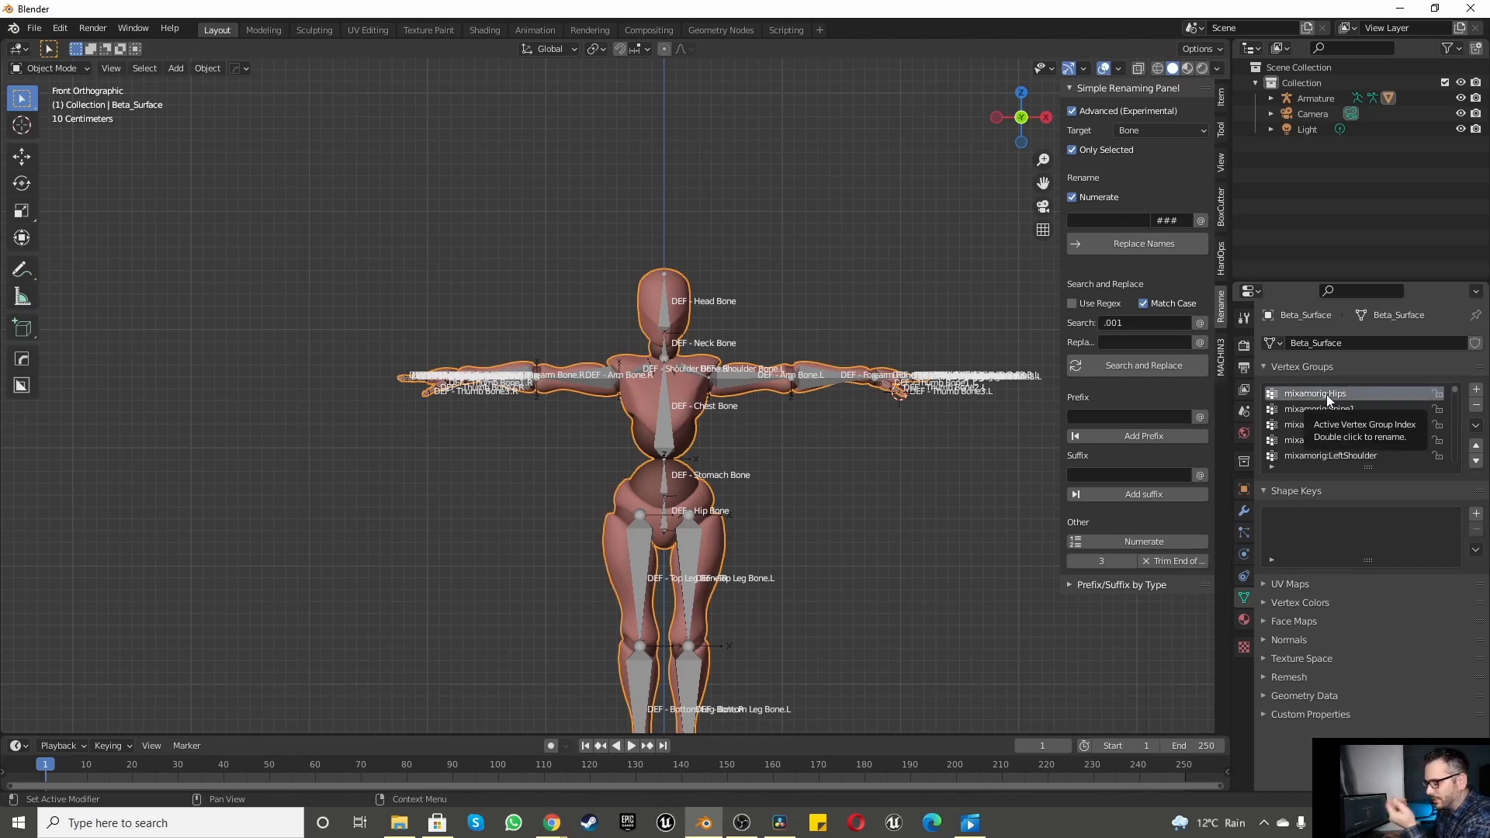
{"action": "scroll", "coordinate": [641, 481], "scroll_direction": "up", "scroll_amount": 4}
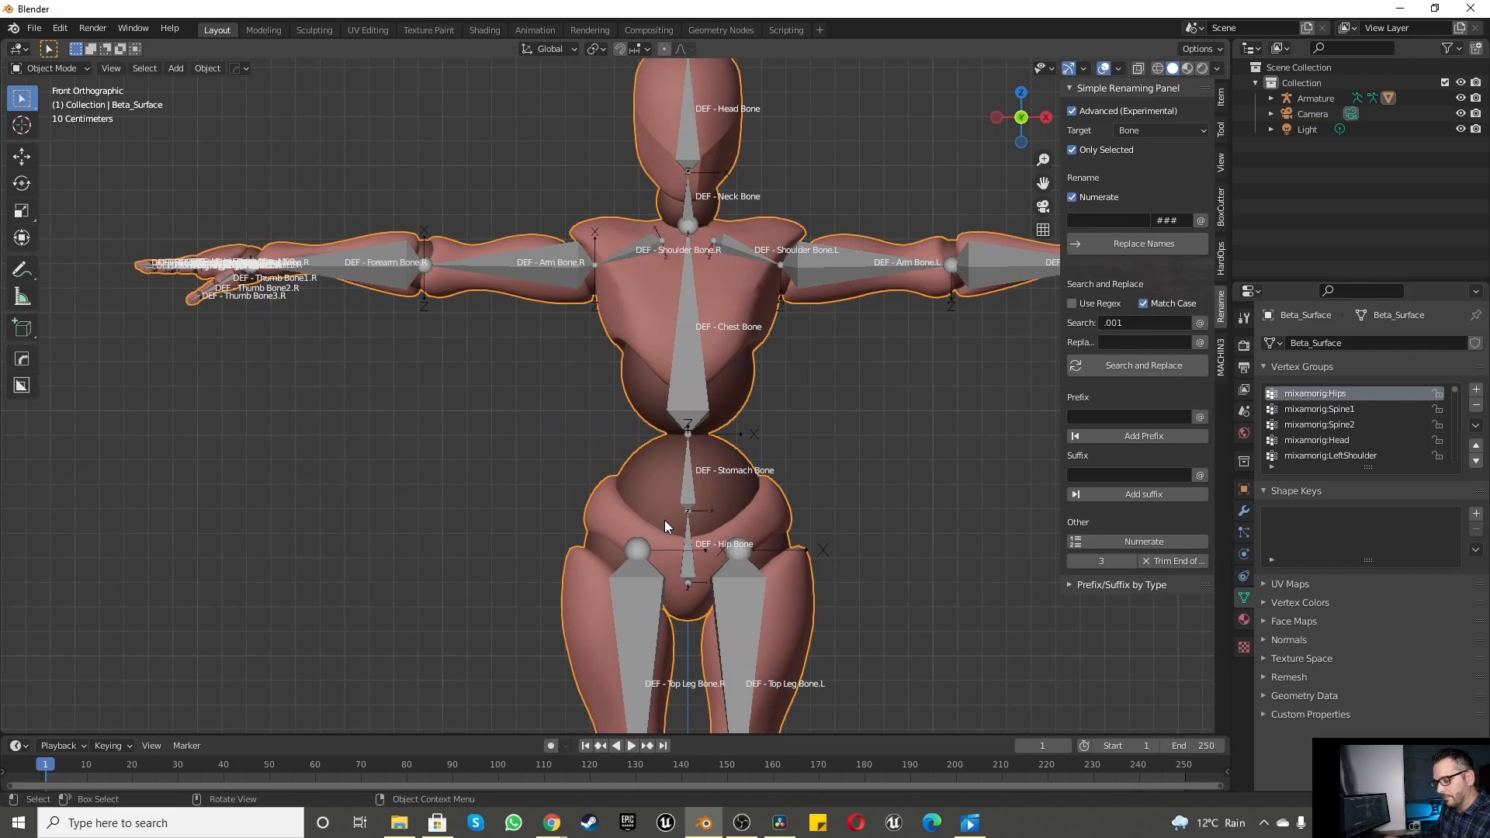
Step: Assign the linked pelvis and lower abdomen pieces to the mixamorig:Hips vertex group and test its selection
{"action": "key", "text": "Tab"}
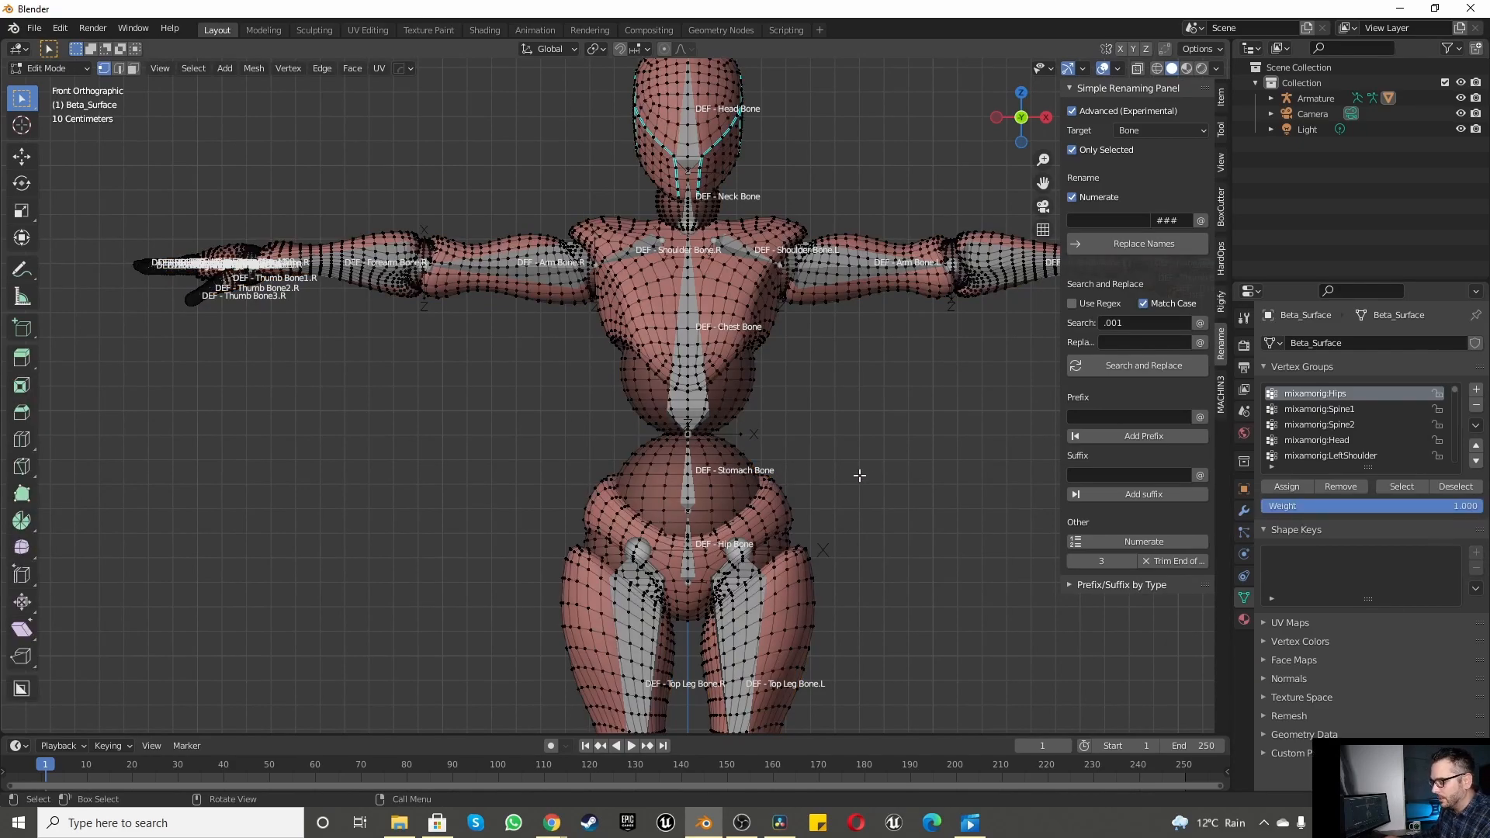
{"action": "key", "text": "l"}
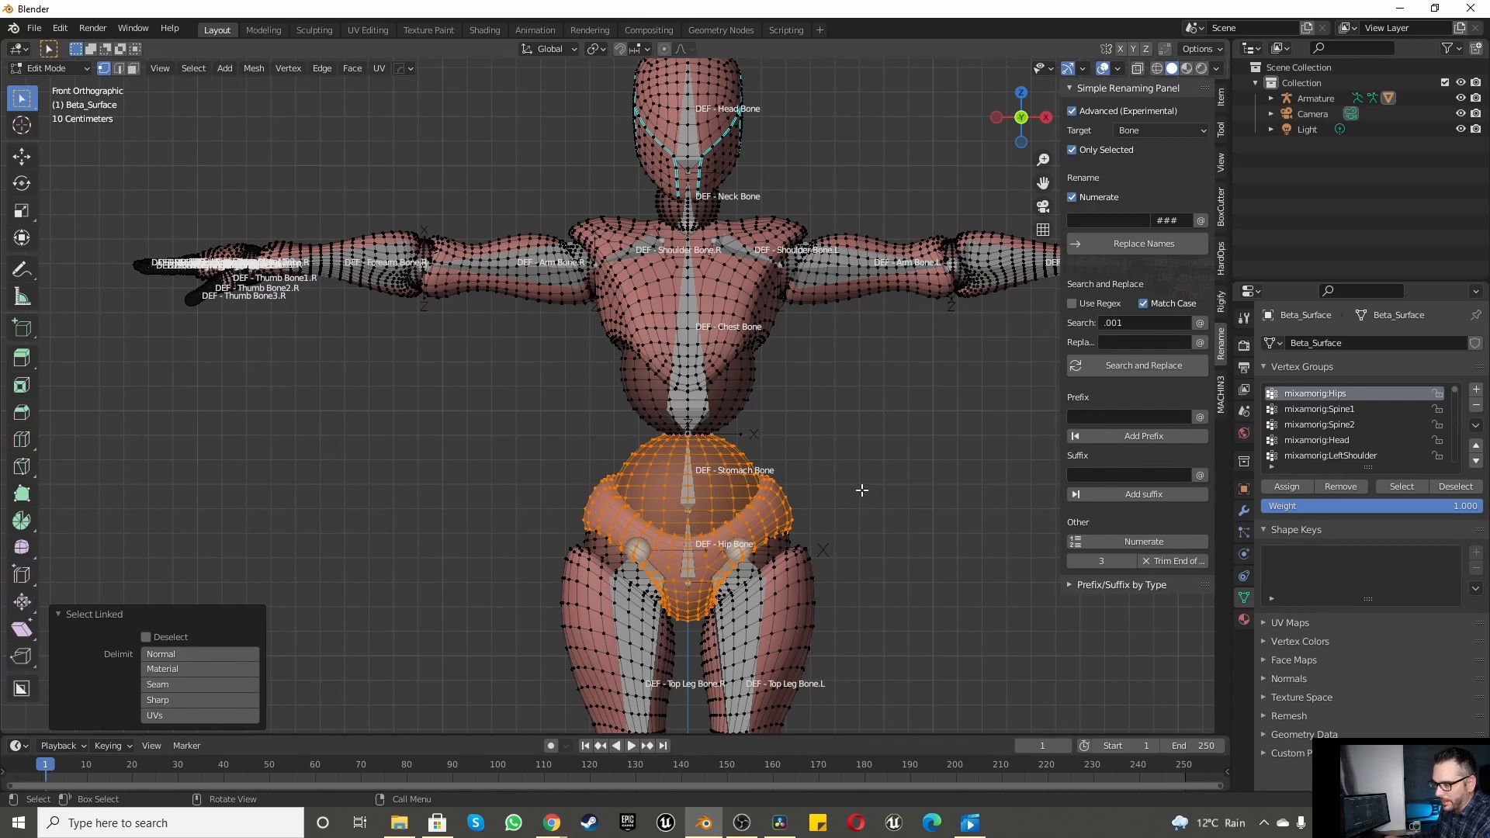
{"action": "left_click", "coordinate": [1285, 489]}
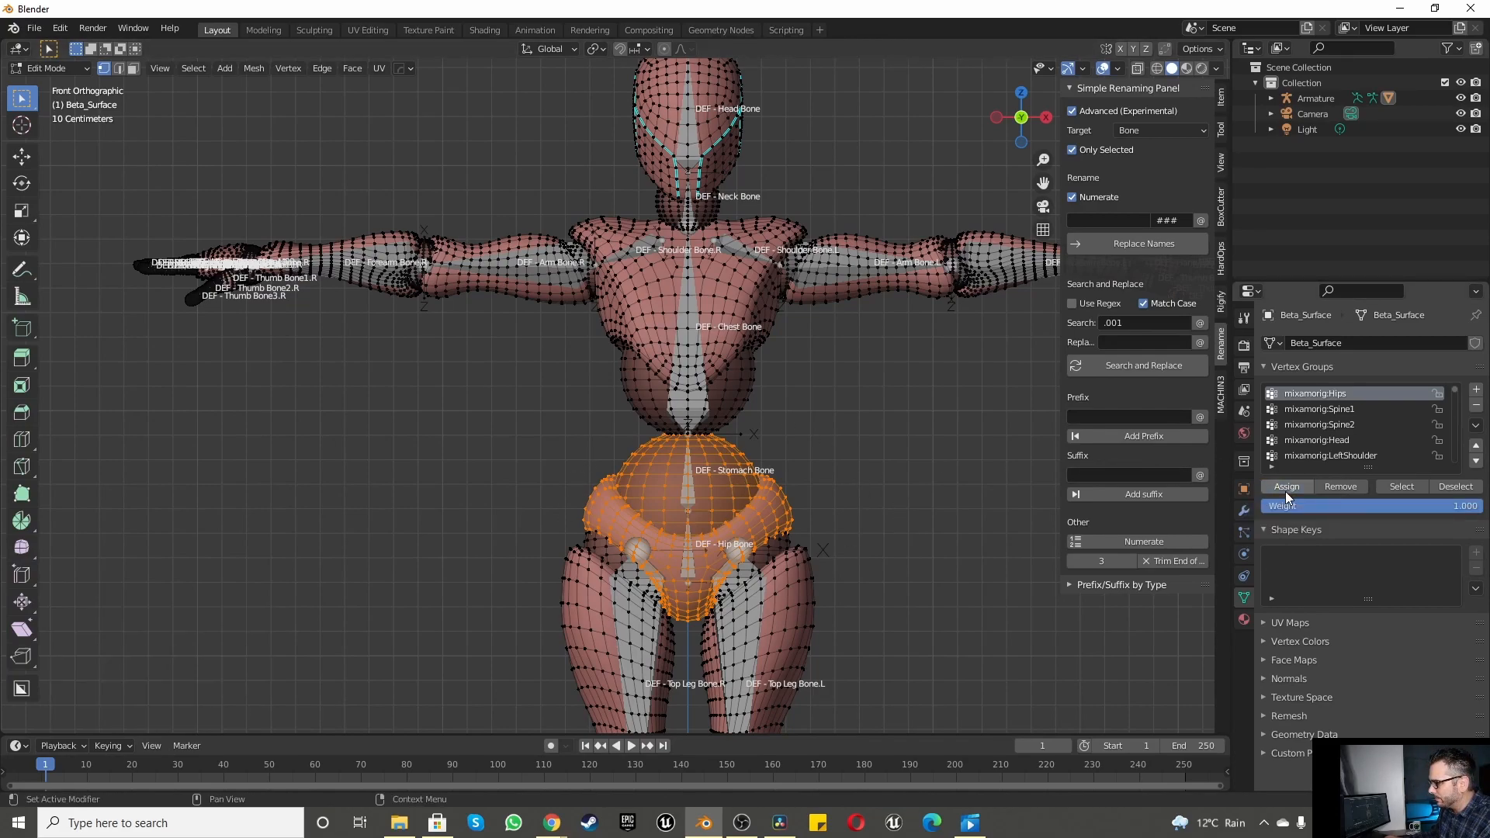
{"action": "left_click", "coordinate": [1456, 488]}
{"action": "left_click", "coordinate": [1403, 487]}
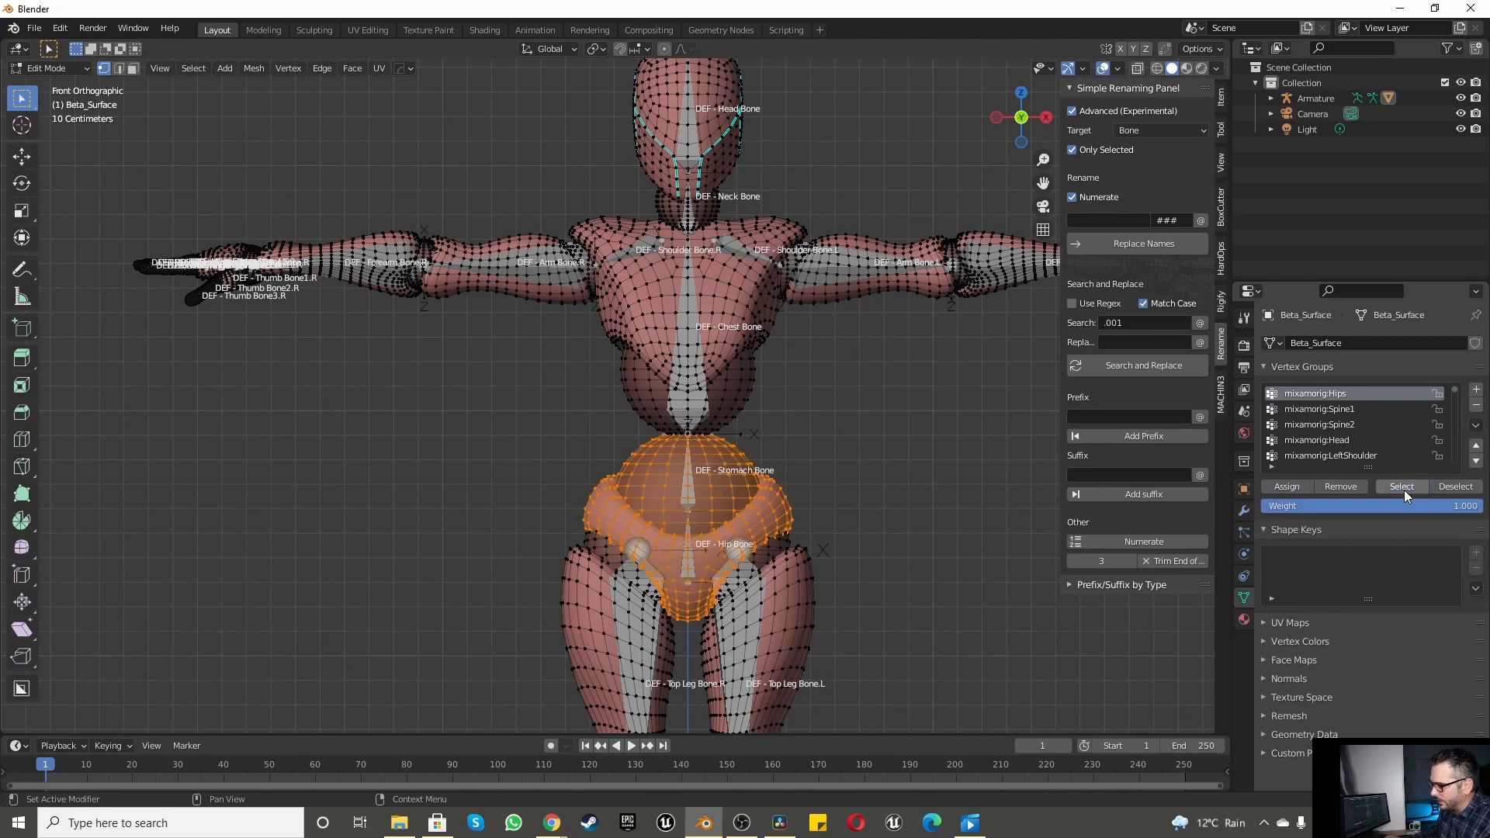
{"action": "left_click", "coordinate": [1456, 488]}
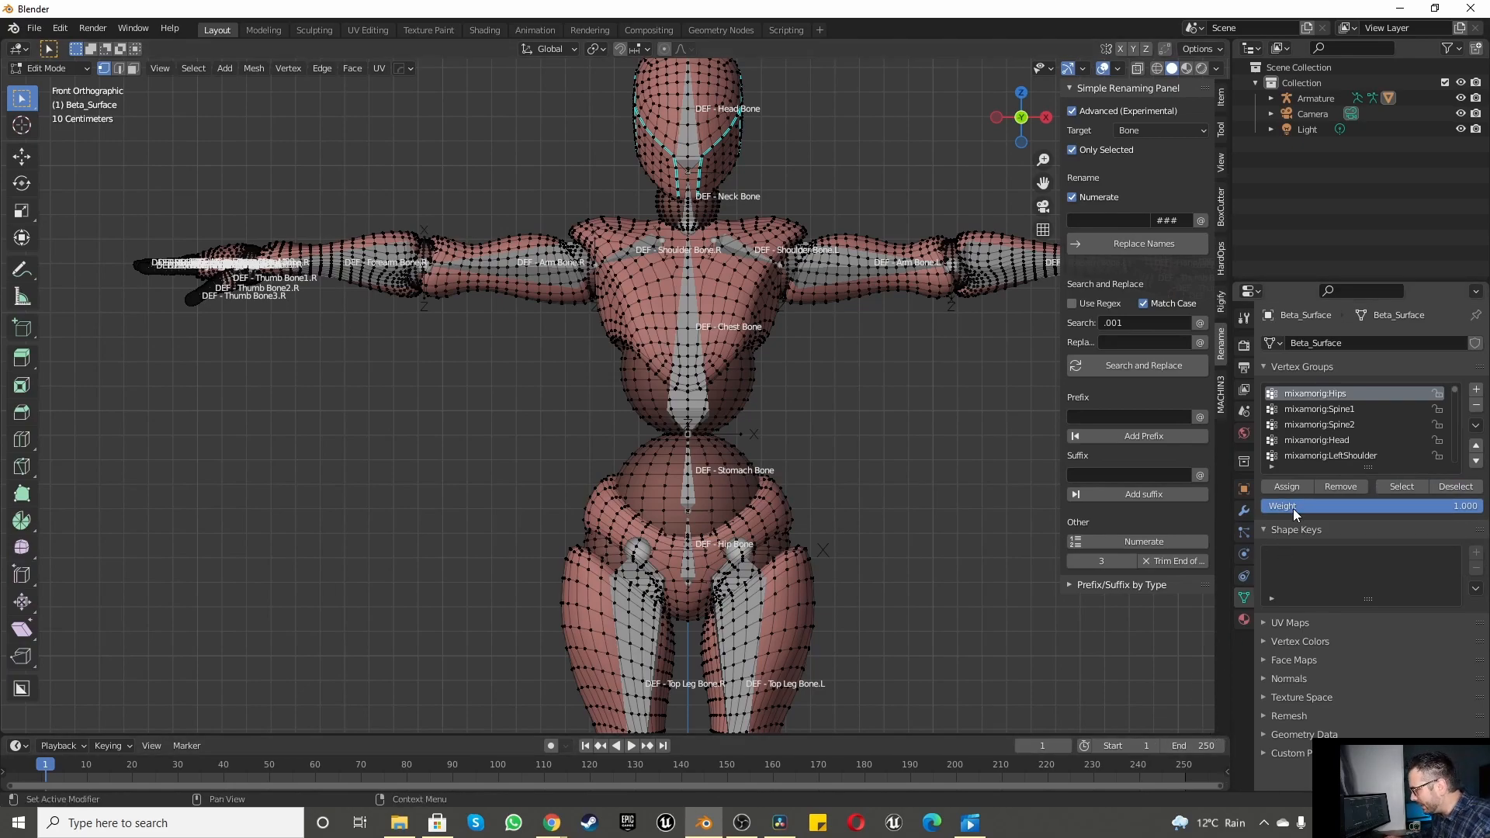
Step: Check which vertices belong to mixamorig:Spine1 by selecting and deselecting the group's members
{"action": "left_click", "coordinate": [1310, 409]}
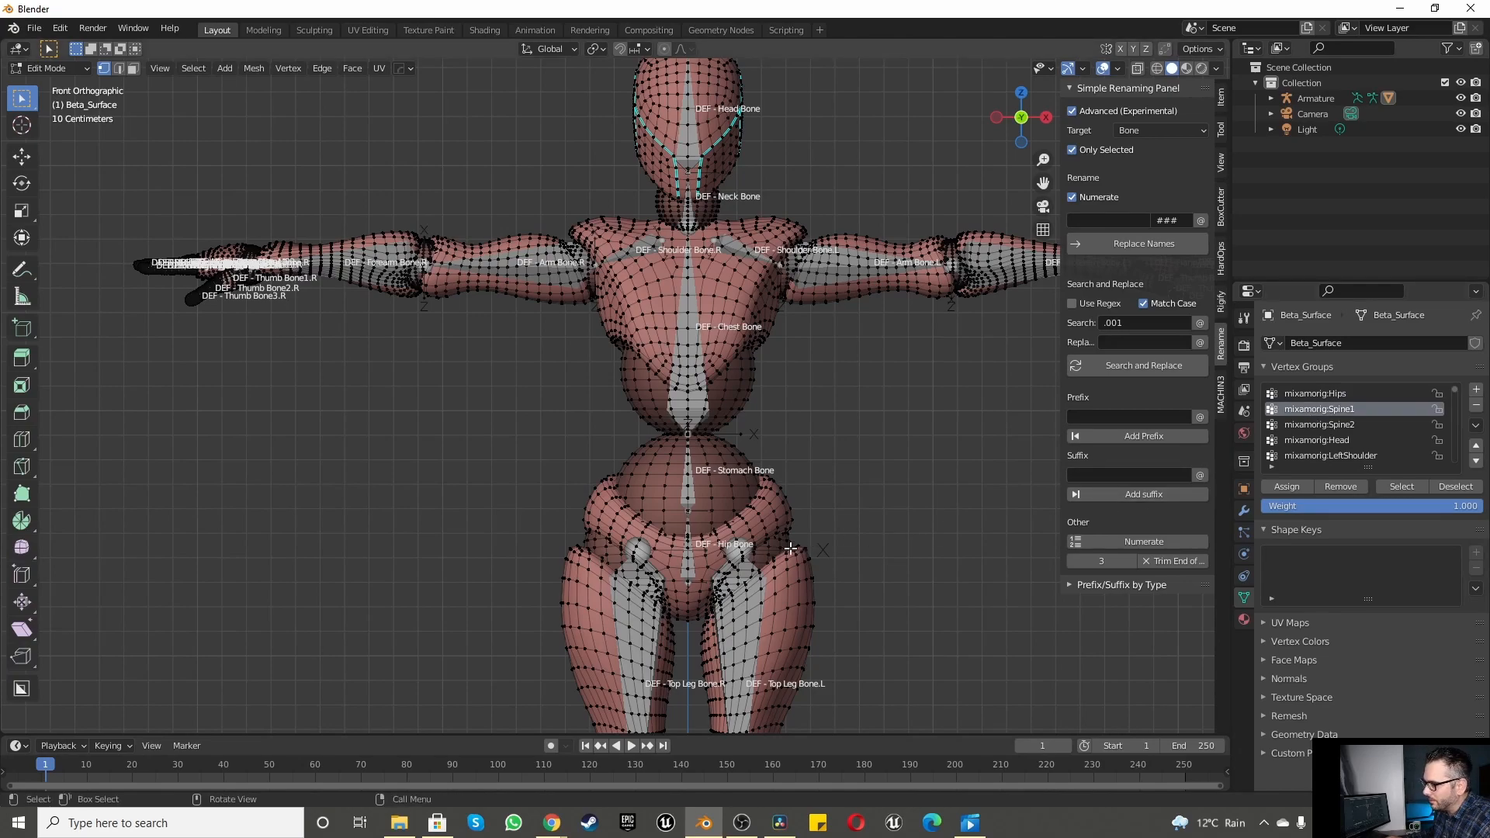
{"action": "left_click", "coordinate": [1400, 489]}
{"action": "left_click", "coordinate": [1448, 492]}
{"action": "left_click", "coordinate": [1407, 484]}
{"action": "left_click", "coordinate": [1453, 488]}
{"action": "left_click", "coordinate": [1414, 486]}
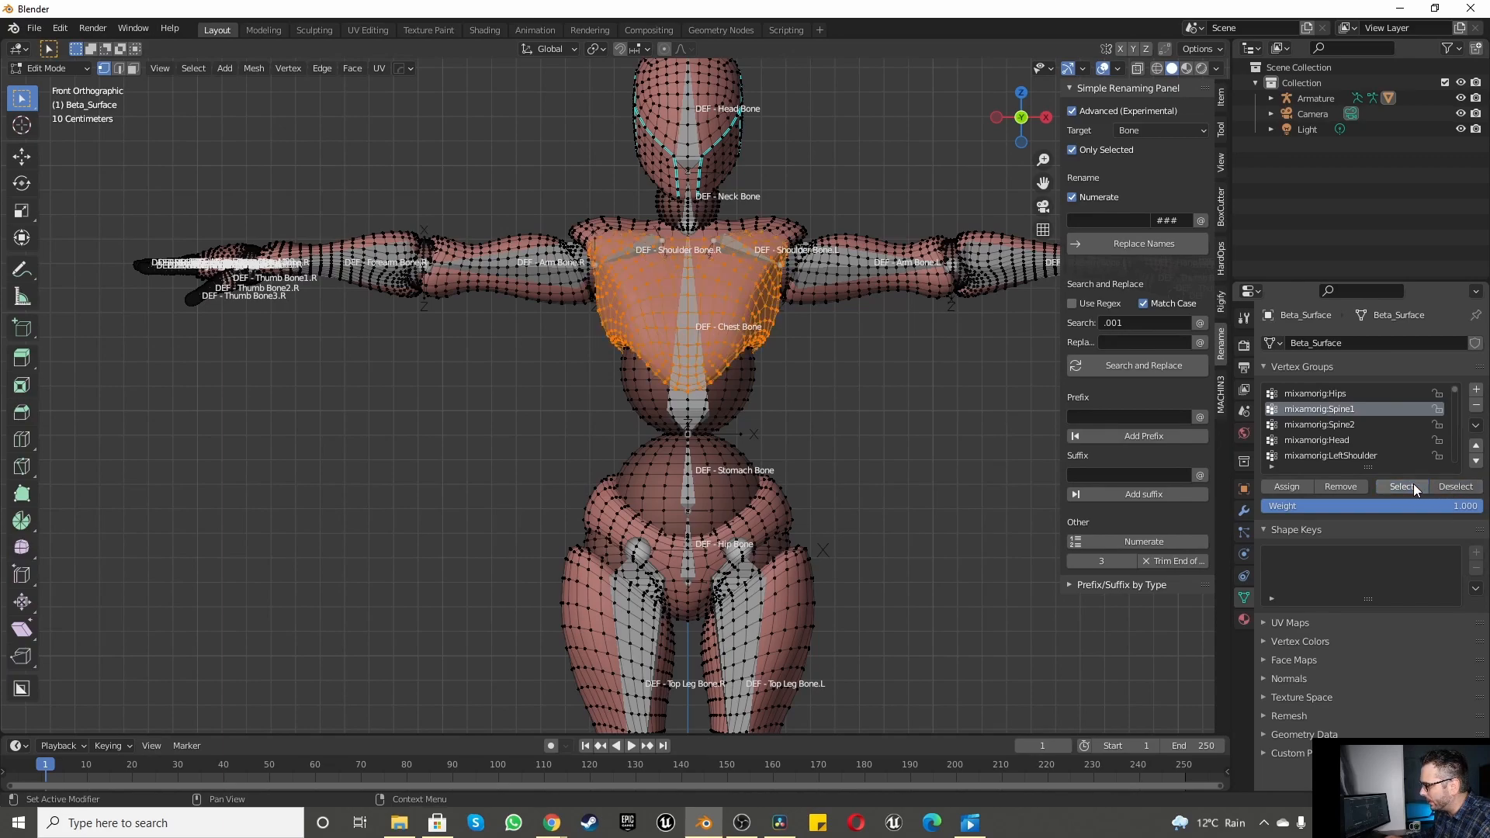
Step: Delete all vertex groups from the Beta_Surface mesh, clear the vertex selection and return to Object Mode
{"action": "left_click", "coordinate": [1476, 406]}
{"action": "key", "text": "ctrl+z"}
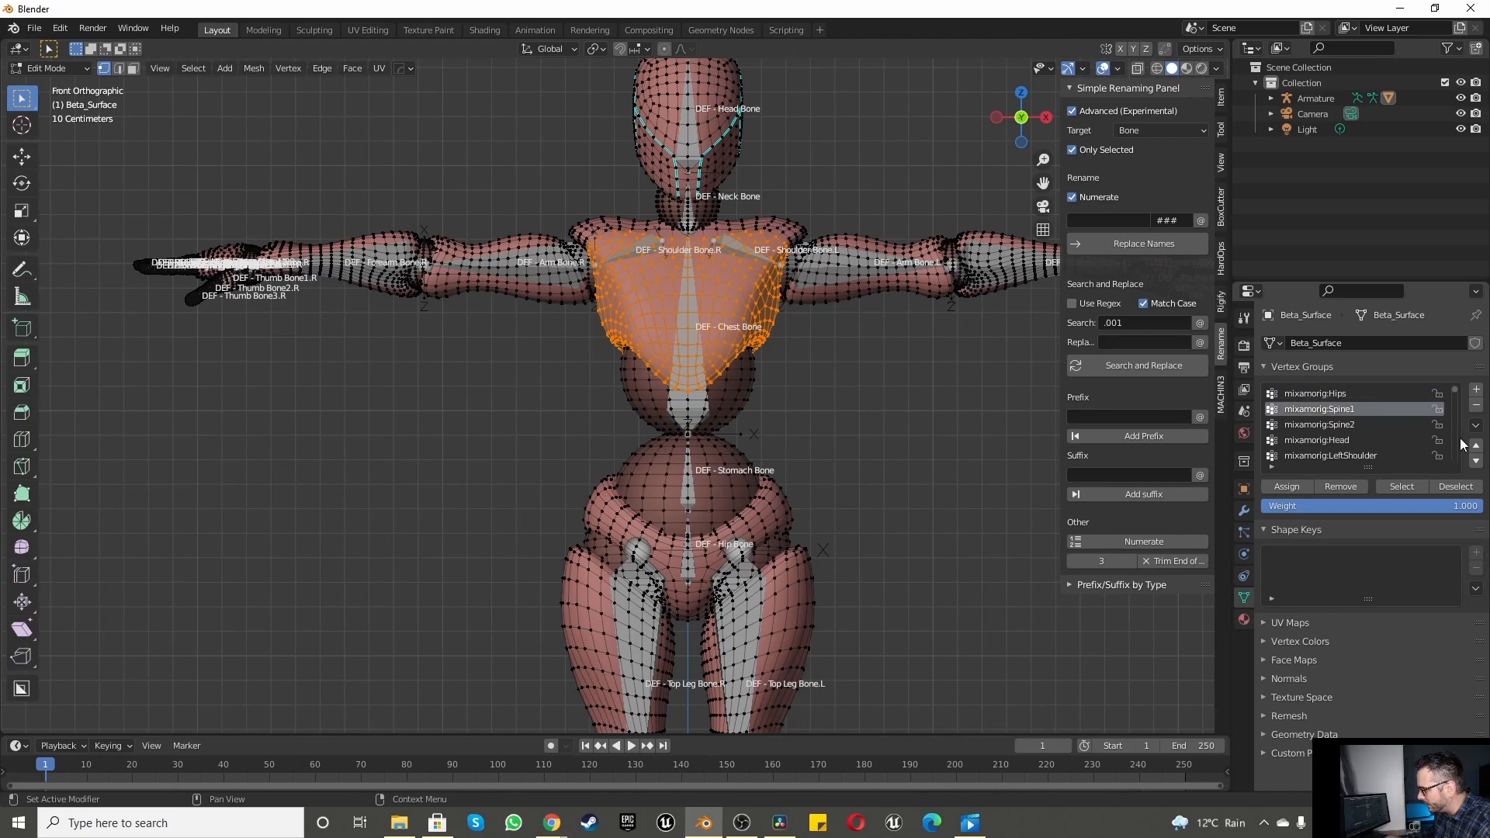
{"action": "left_click", "coordinate": [1476, 405]}
{"action": "left_click", "coordinate": [1476, 405]}
{"action": "left_click", "coordinate": [1476, 405]}
{"action": "left_click", "coordinate": [1476, 406]}
{"action": "left_click", "coordinate": [1477, 407]}
{"action": "left_click", "coordinate": [1476, 407]}
{"action": "left_click", "coordinate": [1476, 407]}
{"action": "left_click", "coordinate": [1476, 406]}
{"action": "left_click", "coordinate": [1477, 407]}
{"action": "left_click", "coordinate": [1476, 407]}
{"action": "left_click", "coordinate": [1476, 407]}
{"action": "left_click", "coordinate": [1476, 405]}
{"action": "left_click", "coordinate": [1476, 405]}
{"action": "left_click", "coordinate": [1476, 405]}
{"action": "left_click", "coordinate": [1476, 405]}
{"action": "left_click", "coordinate": [1477, 405]}
{"action": "left_click", "coordinate": [1476, 405]}
{"action": "left_click", "coordinate": [1476, 405]}
{"action": "left_click", "coordinate": [1476, 405]}
{"action": "left_click", "coordinate": [1476, 405]}
{"action": "left_click", "coordinate": [1477, 405]}
{"action": "left_click", "coordinate": [1476, 405]}
{"action": "left_click", "coordinate": [1476, 405]}
{"action": "left_click", "coordinate": [1476, 405]}
{"action": "left_click", "coordinate": [1476, 406]}
{"action": "left_click", "coordinate": [1476, 405]}
{"action": "left_click", "coordinate": [1476, 405]}
{"action": "left_click", "coordinate": [1476, 405]}
{"action": "left_click", "coordinate": [1476, 405]}
{"action": "left_click", "coordinate": [1476, 405]}
{"action": "left_click", "coordinate": [1476, 405]}
{"action": "left_click", "coordinate": [1476, 405]}
{"action": "left_click", "coordinate": [1476, 405]}
{"action": "left_click", "coordinate": [1476, 405]}
{"action": "left_click", "coordinate": [1476, 405]}
{"action": "left_click", "coordinate": [1476, 405]}
{"action": "left_click", "coordinate": [1476, 405]}
{"action": "left_click", "coordinate": [1476, 405]}
{"action": "left_click", "coordinate": [1476, 405]}
{"action": "left_click", "coordinate": [1477, 405]}
{"action": "left_click", "coordinate": [1476, 405]}
{"action": "left_click", "coordinate": [1476, 405]}
{"action": "left_click", "coordinate": [1476, 405]}
{"action": "left_click", "coordinate": [1476, 405]}
{"action": "left_click", "coordinate": [1476, 405]}
{"action": "left_click", "coordinate": [1476, 405]}
{"action": "left_click", "coordinate": [1476, 405]}
{"action": "left_click", "coordinate": [1476, 405]}
{"action": "left_click", "coordinate": [1476, 405]}
{"action": "left_click", "coordinate": [1476, 405]}
{"action": "left_click", "coordinate": [1476, 405]}
{"action": "left_click", "coordinate": [1476, 405]}
{"action": "left_click", "coordinate": [1477, 405]}
{"action": "left_click", "coordinate": [1477, 405]}
{"action": "left_click", "coordinate": [1476, 405]}
{"action": "left_click", "coordinate": [1476, 405]}
{"action": "left_click", "coordinate": [1477, 405]}
{"action": "left_click", "coordinate": [1477, 405]}
{"action": "left_click", "coordinate": [1476, 405]}
{"action": "left_click", "coordinate": [1476, 405]}
{"action": "left_click", "coordinate": [1476, 405]}
{"action": "left_click", "coordinate": [1477, 405]}
{"action": "left_click", "coordinate": [1476, 405]}
{"action": "left_click", "coordinate": [1476, 405]}
{"action": "left_click", "coordinate": [1476, 405]}
{"action": "left_click", "coordinate": [1476, 405]}
{"action": "left_click", "coordinate": [1476, 405]}
{"action": "left_click", "coordinate": [1476, 405]}
{"action": "left_click", "coordinate": [1477, 405]}
{"action": "left_click", "coordinate": [1476, 405]}
{"action": "left_click", "coordinate": [1476, 405]}
{"action": "left_click", "coordinate": [1477, 405]}
{"action": "left_click", "coordinate": [1477, 405]}
{"action": "left_click", "coordinate": [1476, 406]}
{"action": "left_click", "coordinate": [1476, 405]}
{"action": "left_click", "coordinate": [1476, 405]}
{"action": "left_click", "coordinate": [1476, 405]}
{"action": "left_click", "coordinate": [1476, 405]}
{"action": "left_click", "coordinate": [1476, 405]}
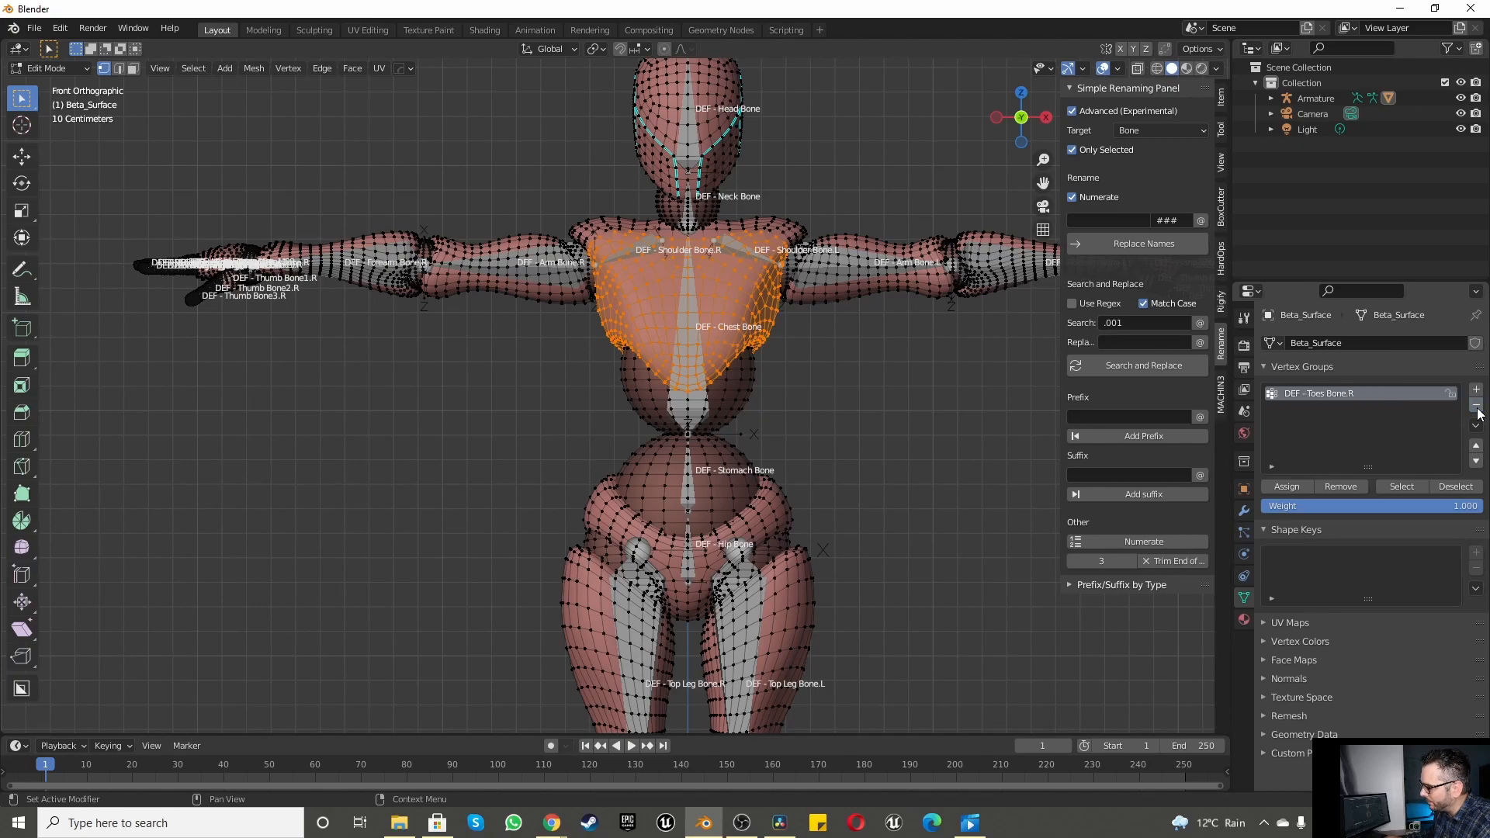
{"action": "left_click", "coordinate": [1476, 406]}
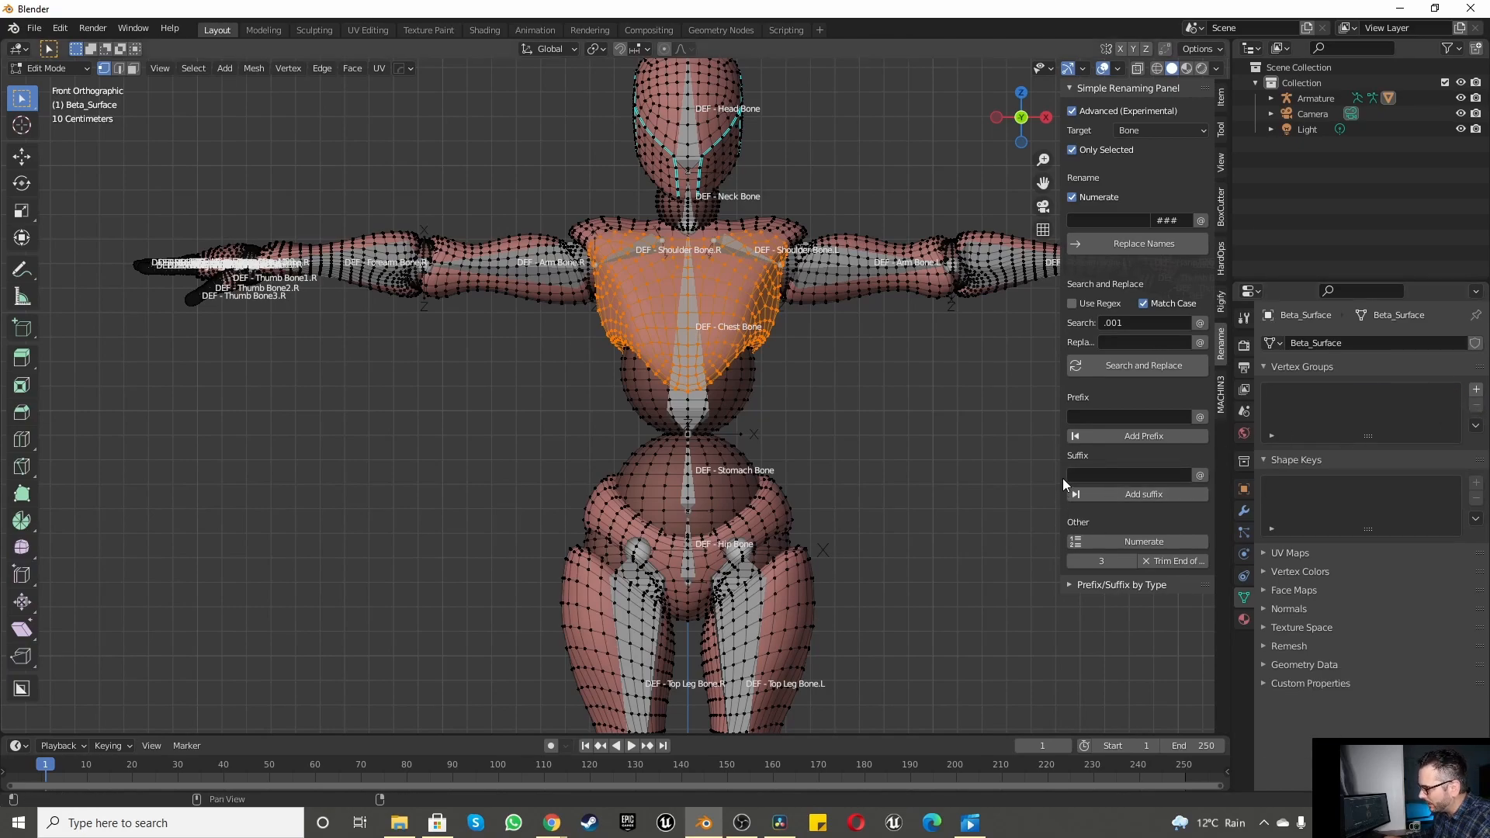
{"action": "left_click", "coordinate": [822, 458]}
{"action": "key", "text": "Tab"}
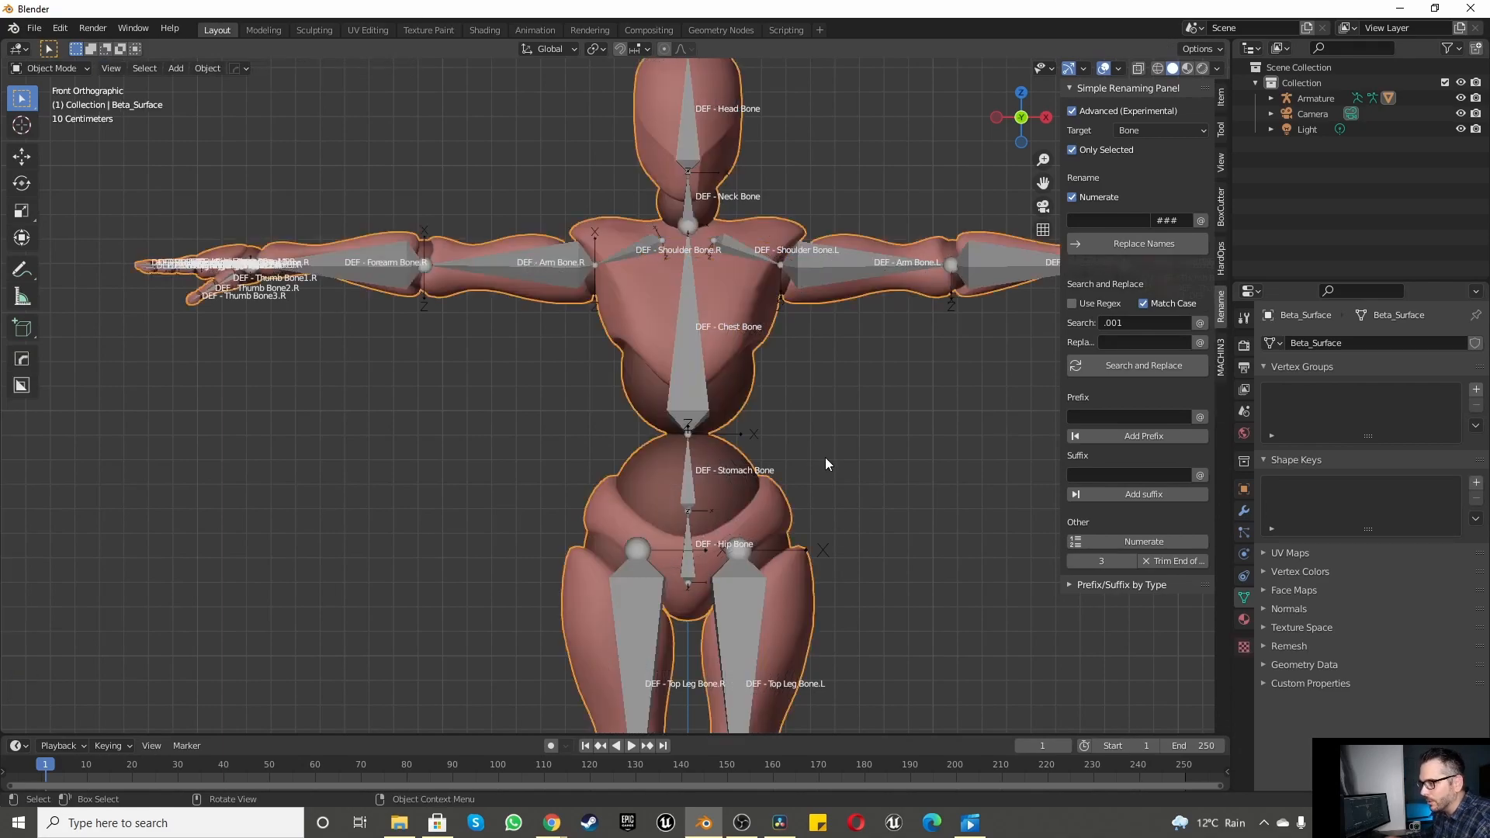
Step: Parent the Beta_Surface mesh to the armature again using Armature Deform With Empty Groups
{"action": "scroll", "coordinate": [825, 458], "scroll_direction": "down", "scroll_amount": 4}
{"action": "left_click", "coordinate": [737, 290]}
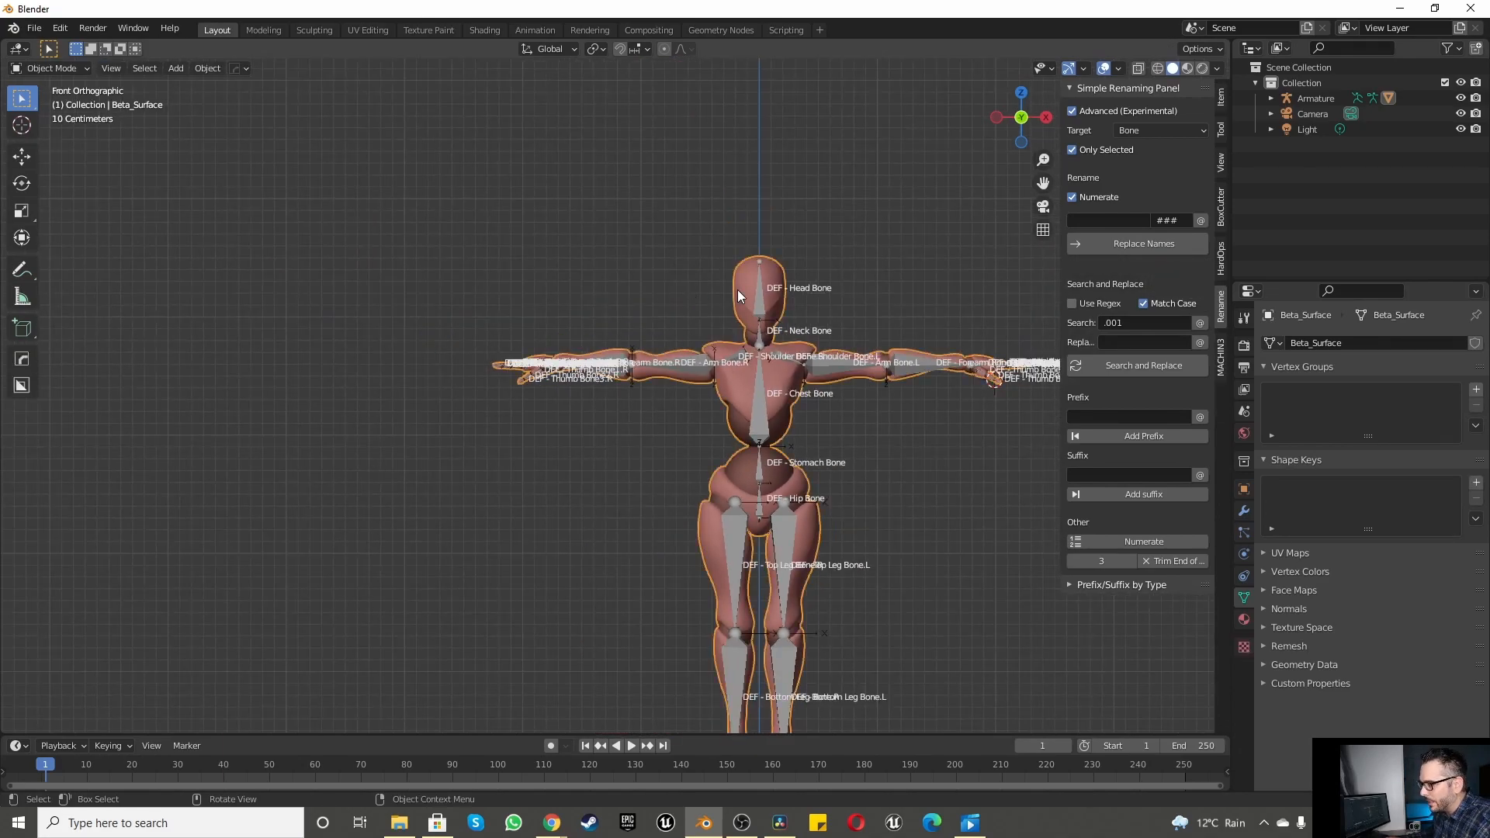
{"action": "scroll", "coordinate": [753, 408], "scroll_direction": "up", "scroll_amount": 3}
{"action": "left_click", "coordinate": [758, 409], "text": "shift"}
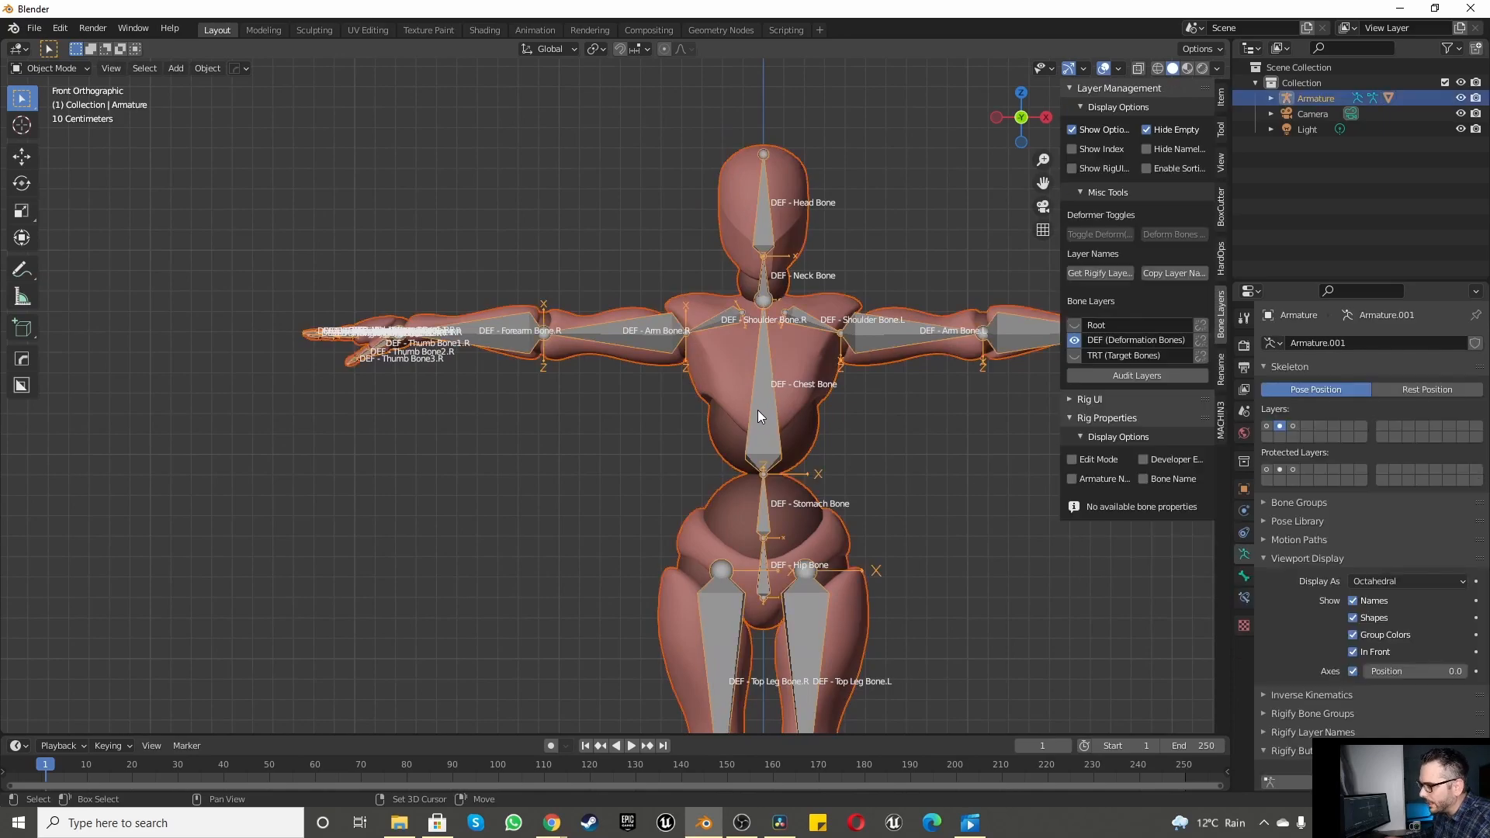
{"action": "key", "text": "ctrl+p"}
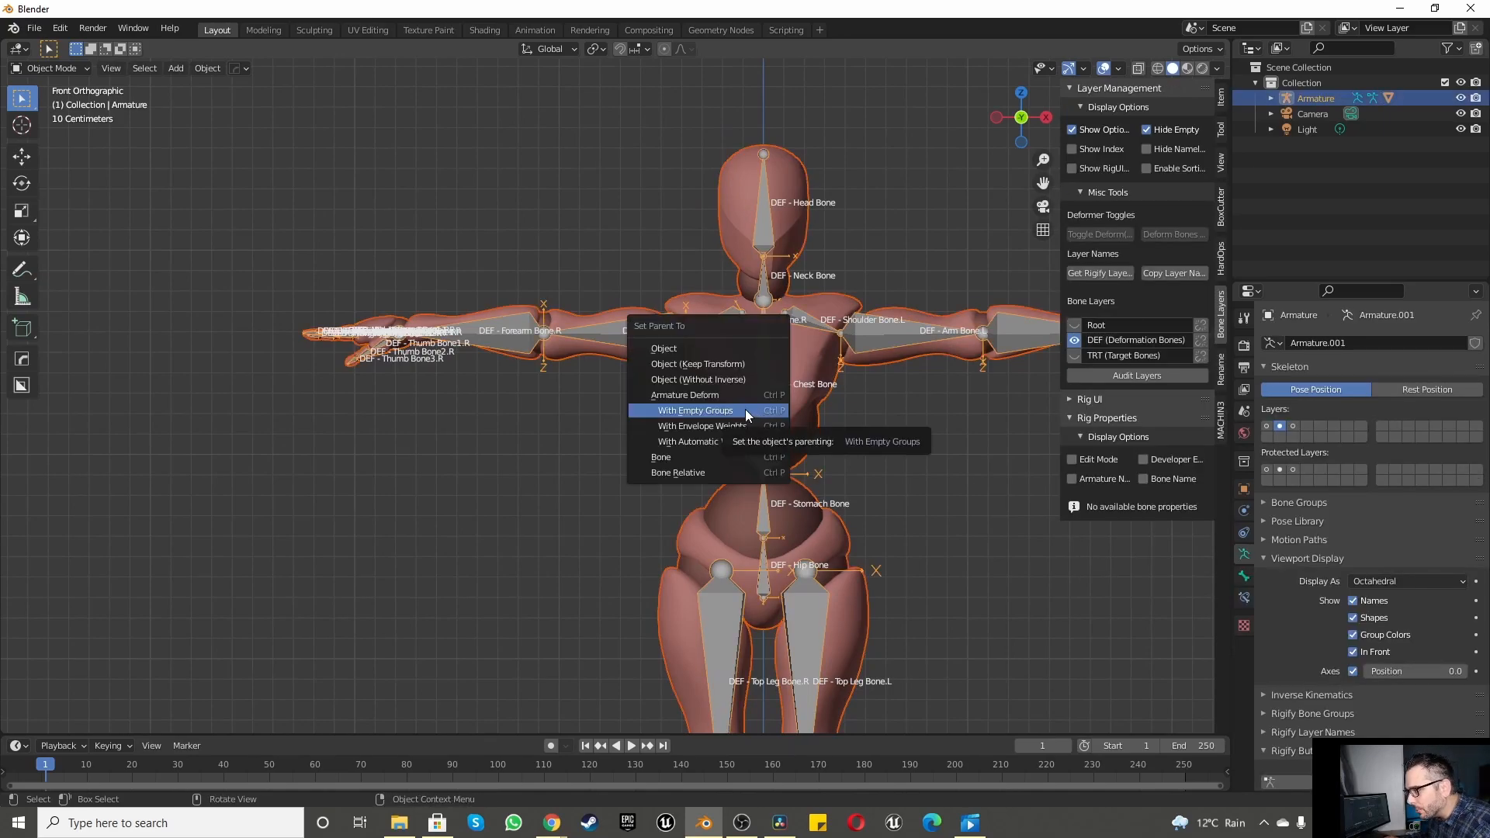
{"action": "left_click", "coordinate": [745, 408]}
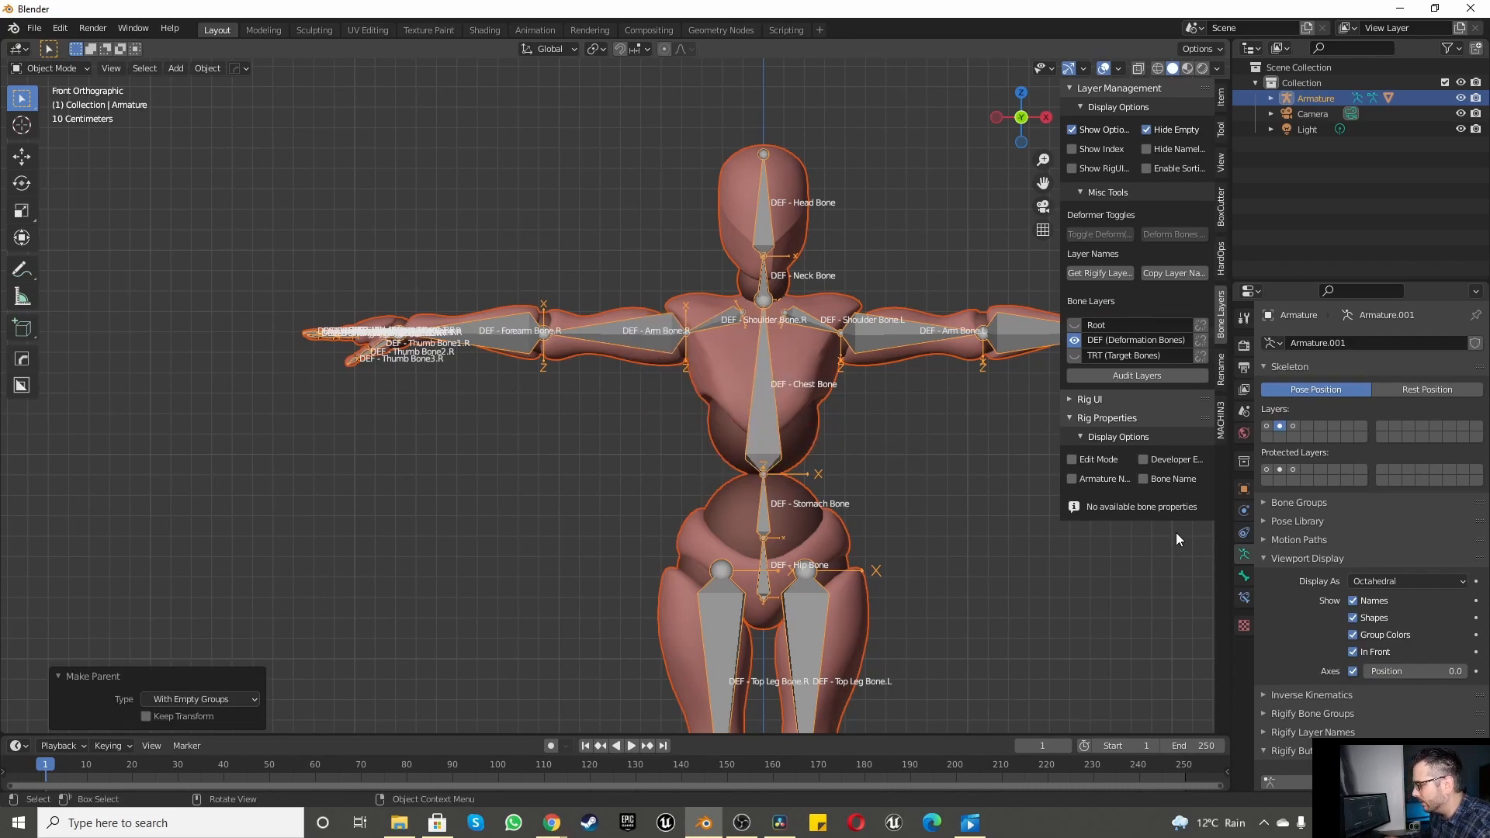
Step: Select Beta_Surface alone, check its vertex groups up to the start of the list and make DEF - Hip Bone active
{"action": "left_click", "coordinate": [928, 510]}
{"action": "left_click", "coordinate": [728, 165]}
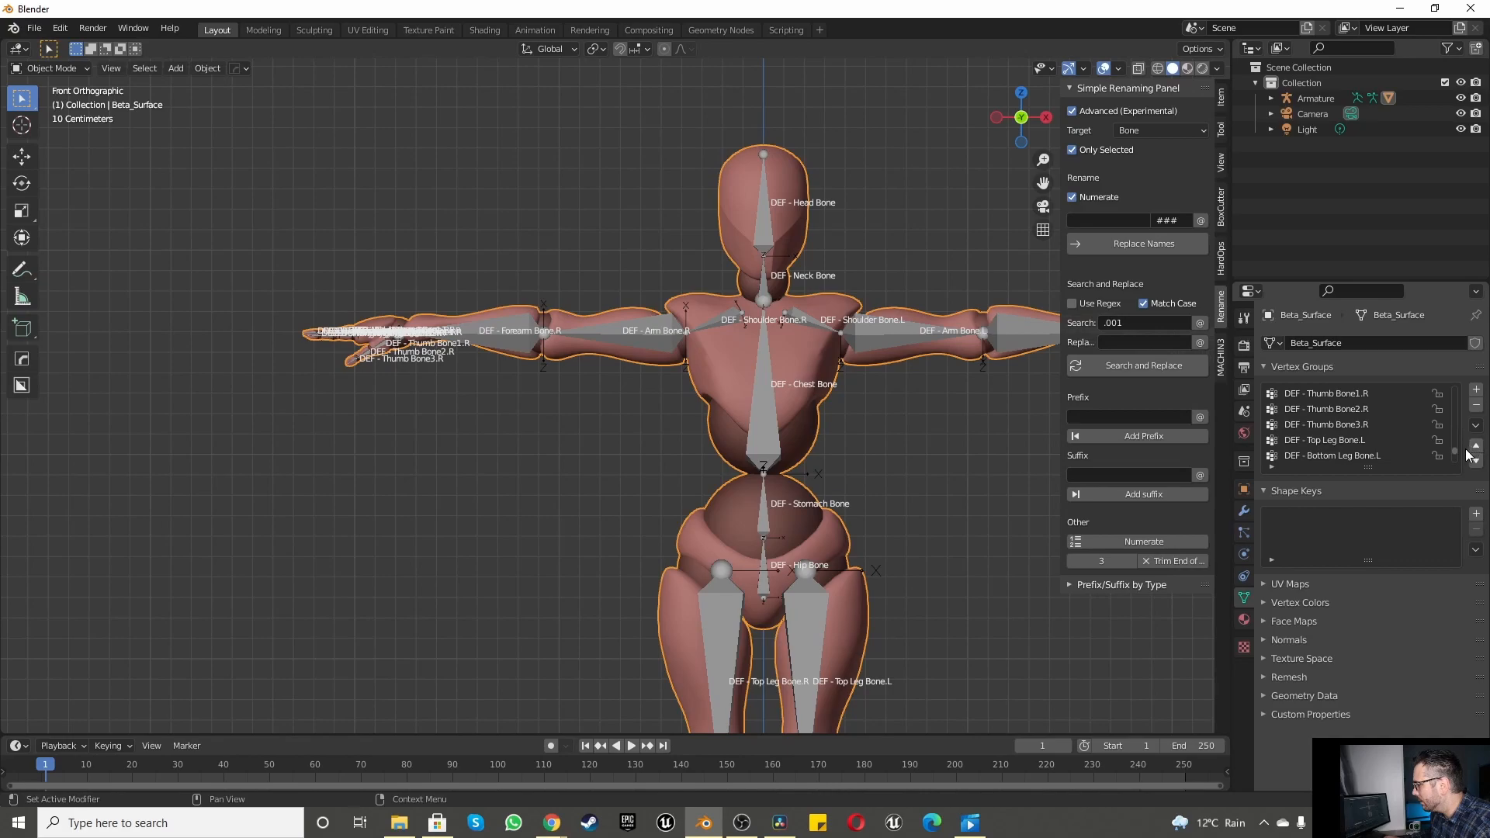
{"action": "left_click_drag", "start_coordinate": [1456, 456], "coordinate": [1450, 364]}
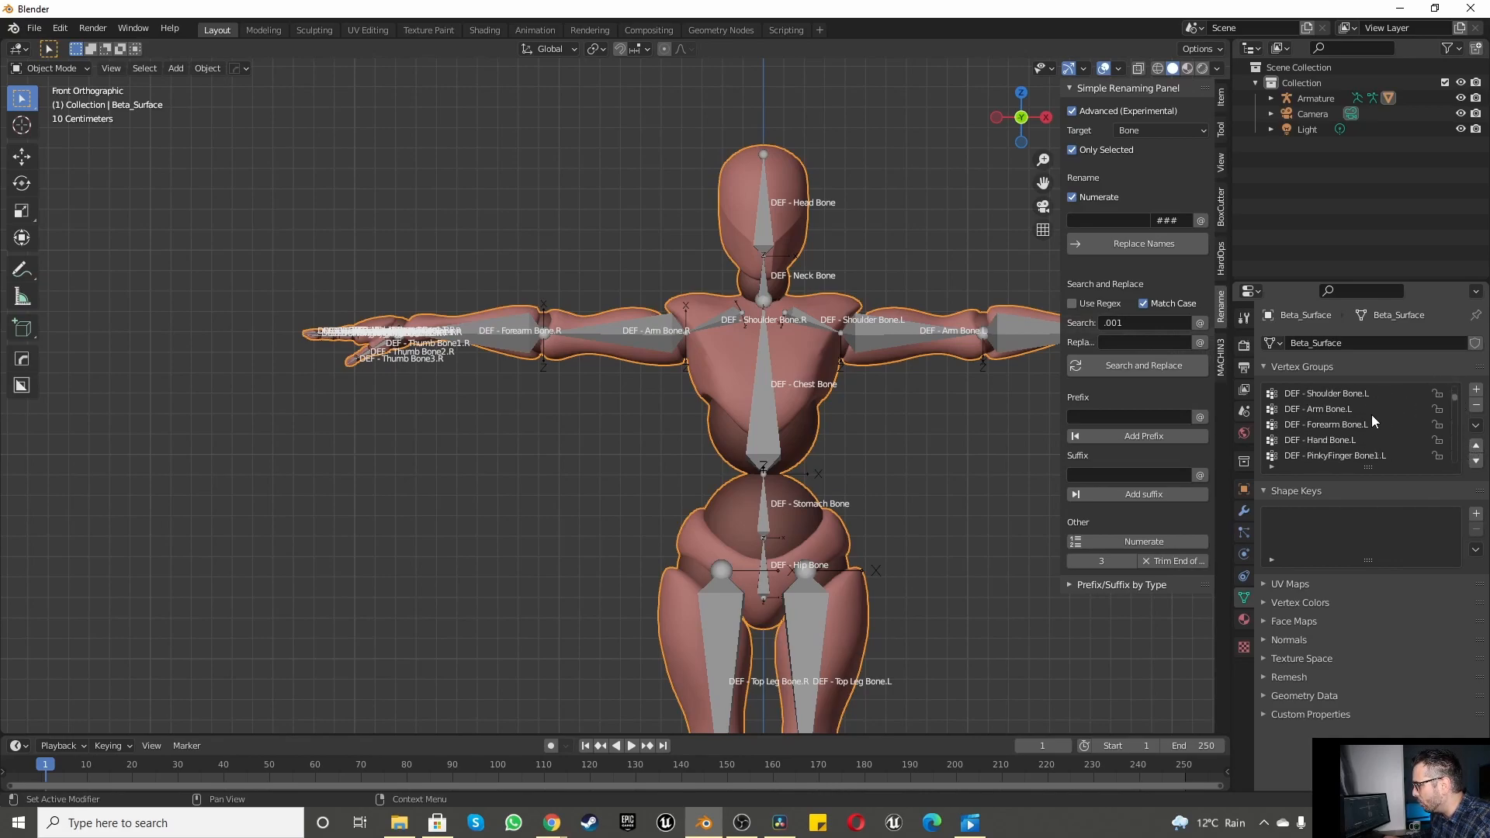
{"action": "left_click", "coordinate": [1323, 393]}
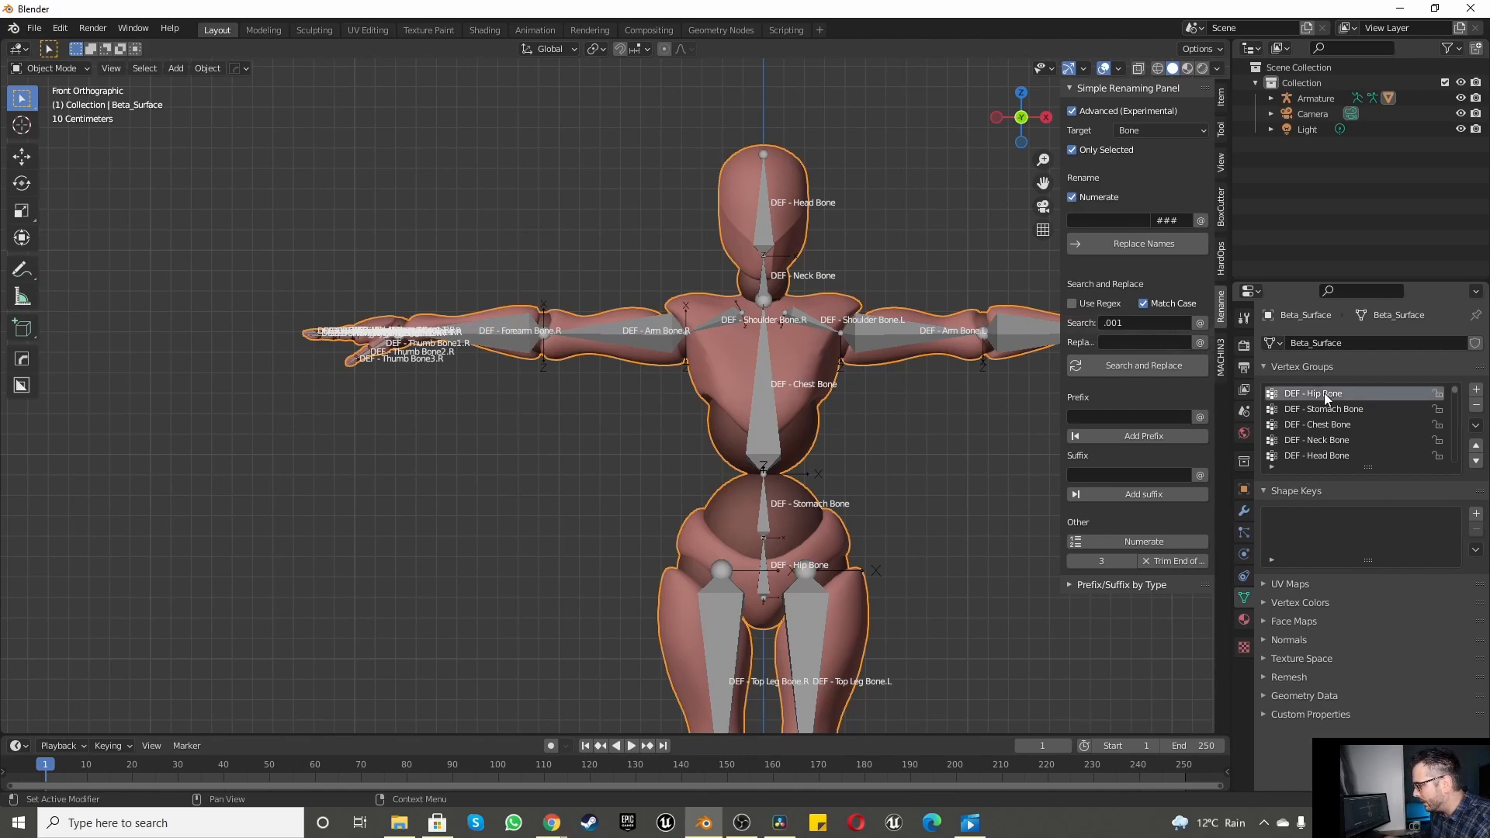
Step: In Edit Mode, assign the linked pelvis and lower abdomen pieces to DEF - Hip Bone, test the group and leave it deselected
{"action": "key", "text": "Tab"}
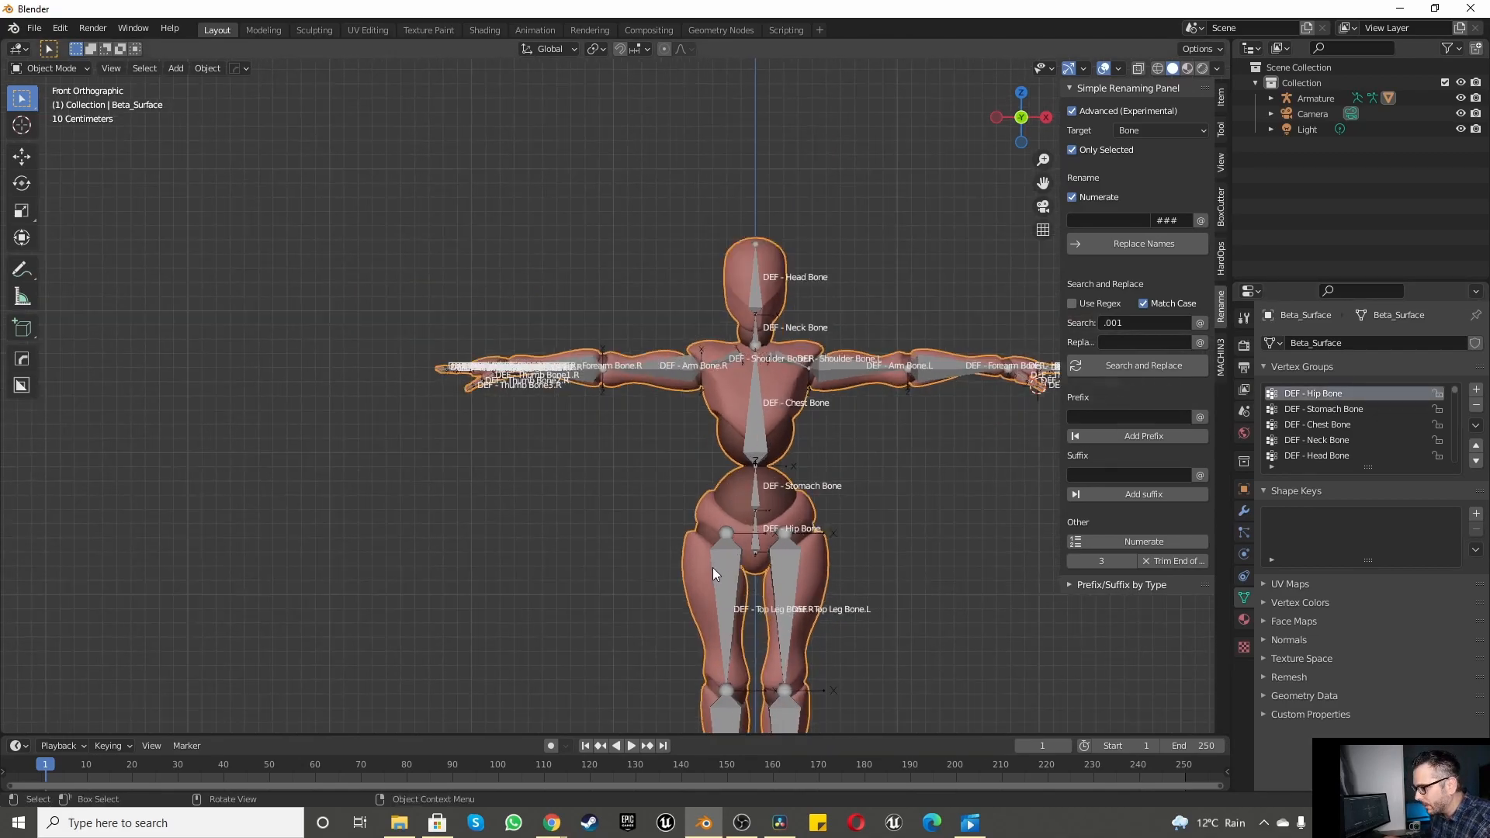
{"action": "scroll", "coordinate": [788, 493], "scroll_direction": "up", "scroll_amount": 2}
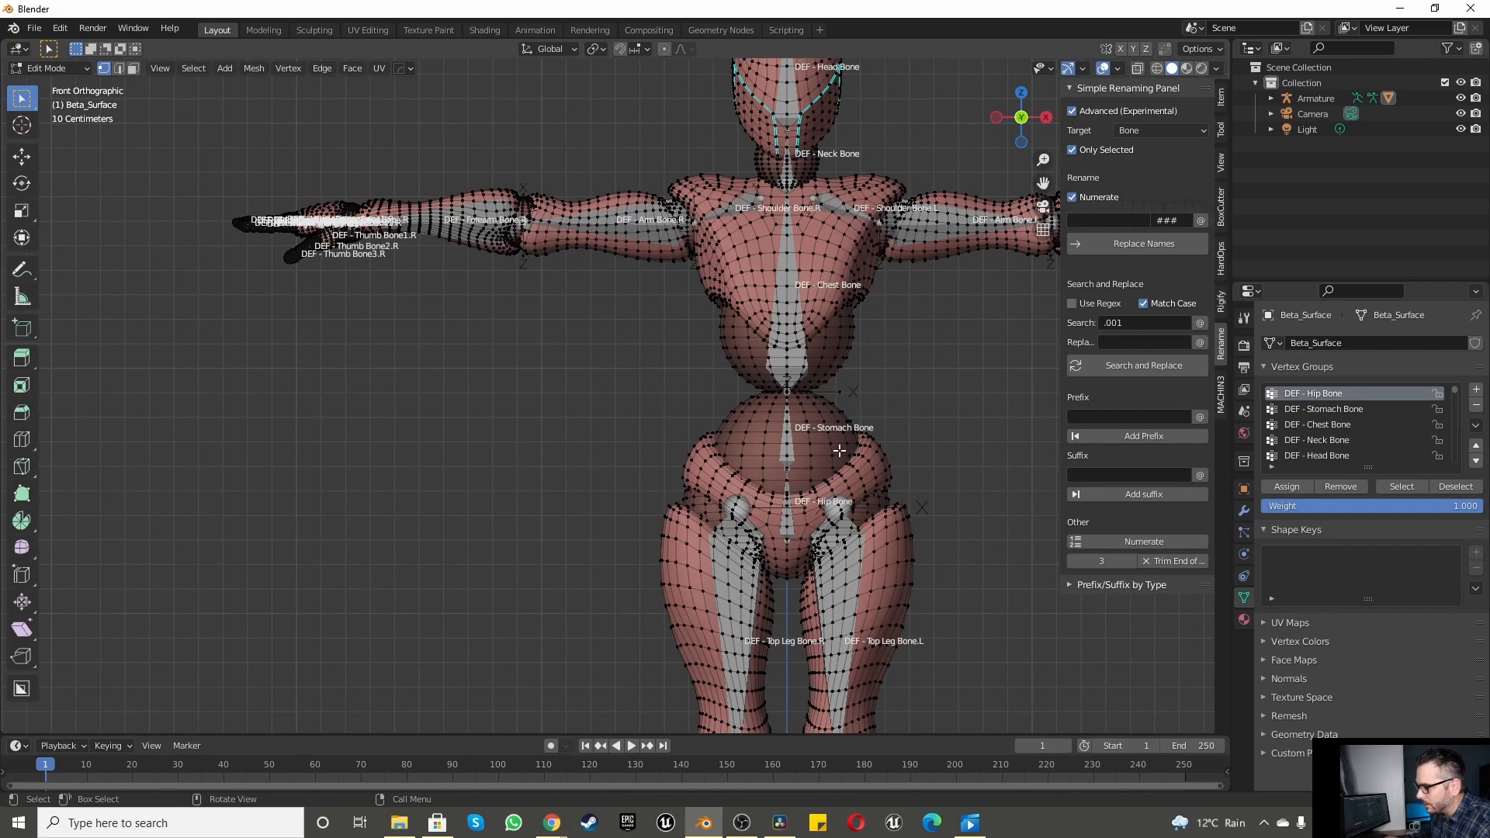
{"action": "key", "text": "l"}
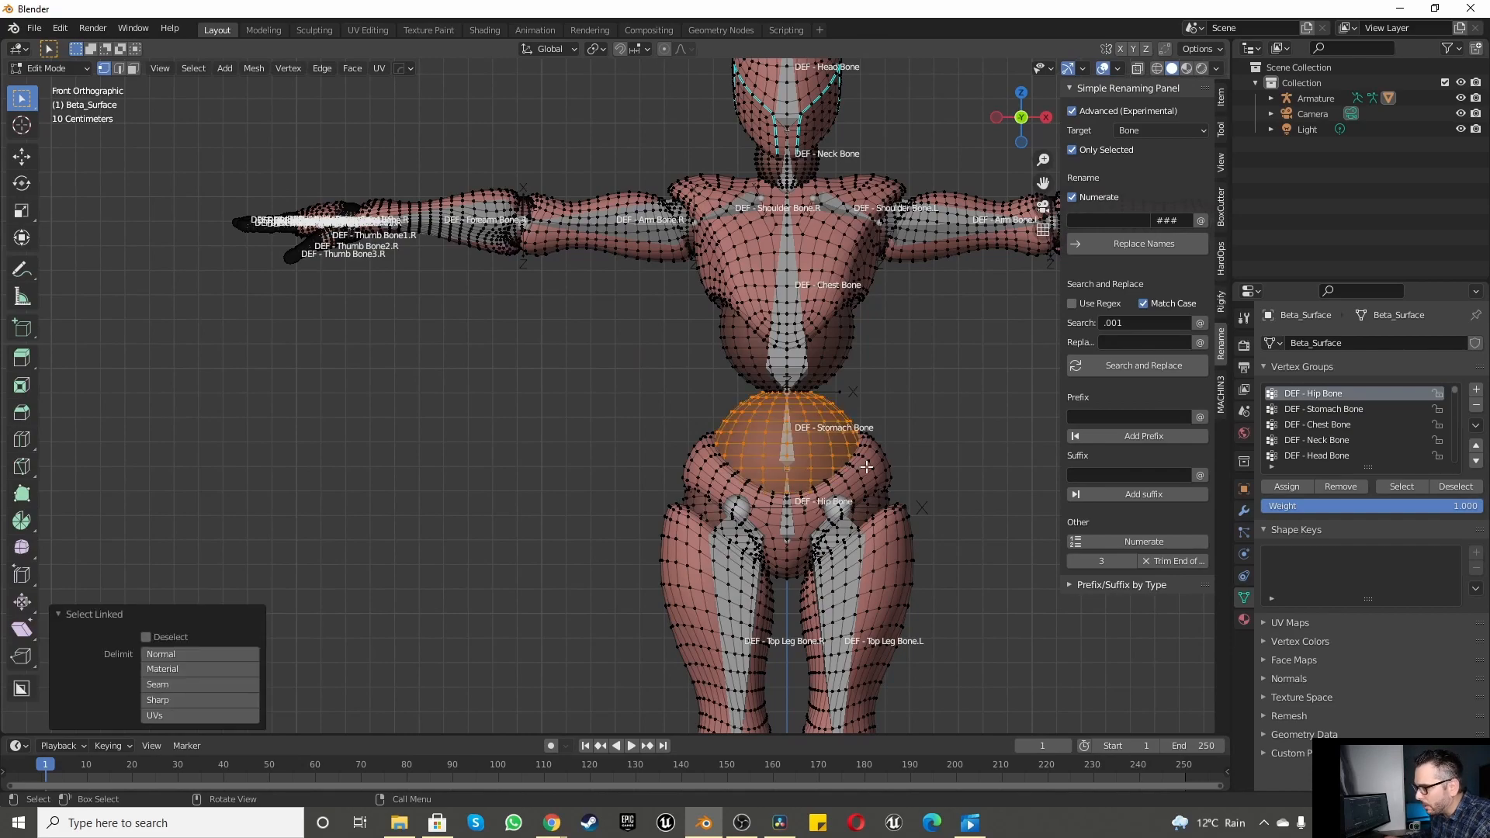
{"action": "key", "text": "l"}
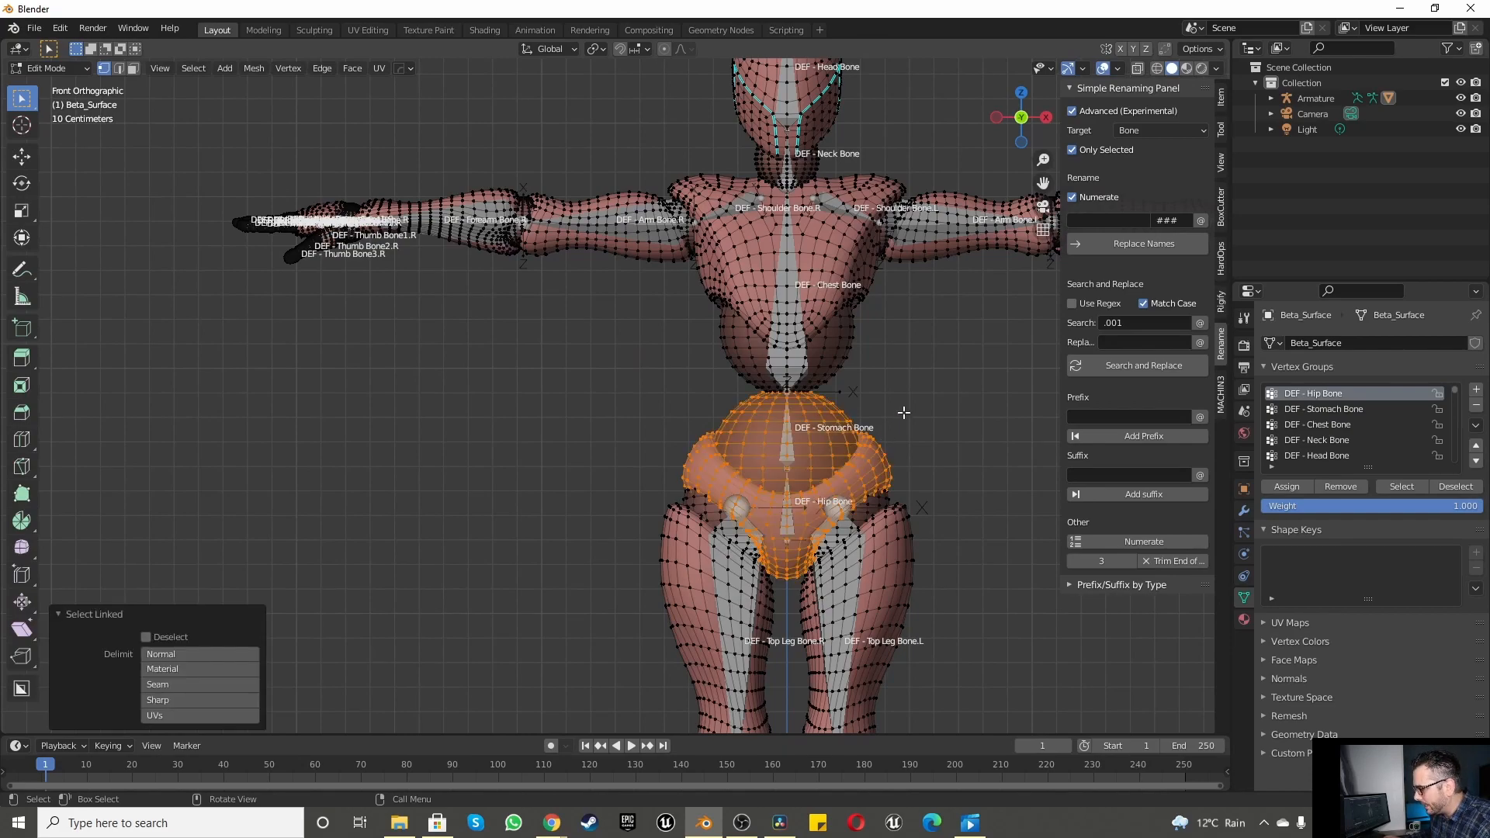
{"action": "left_click", "coordinate": [1285, 487]}
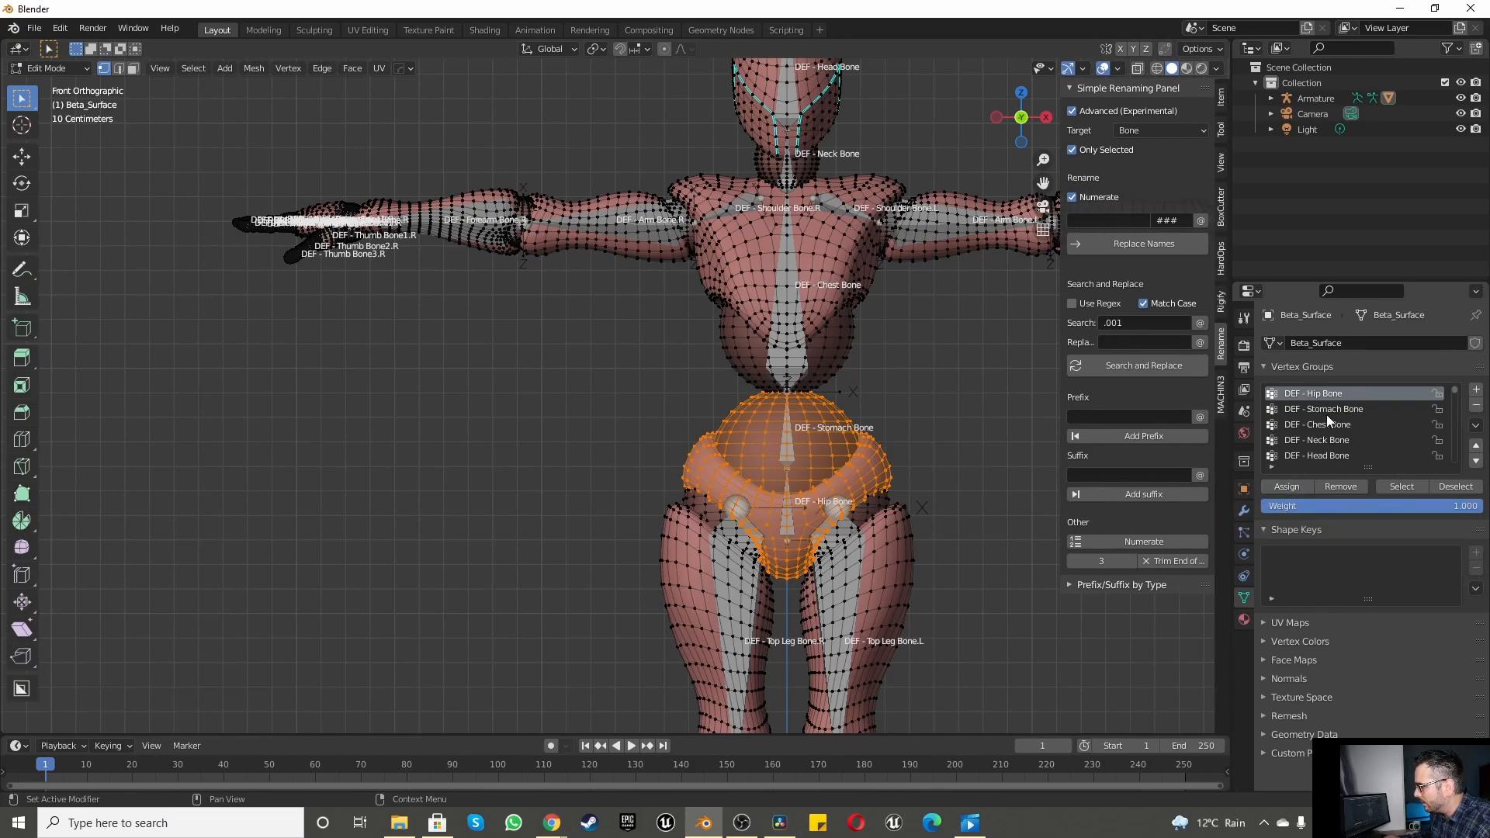
{"action": "left_click", "coordinate": [1455, 486]}
{"action": "left_click", "coordinate": [1410, 485]}
{"action": "left_click", "coordinate": [1451, 484]}
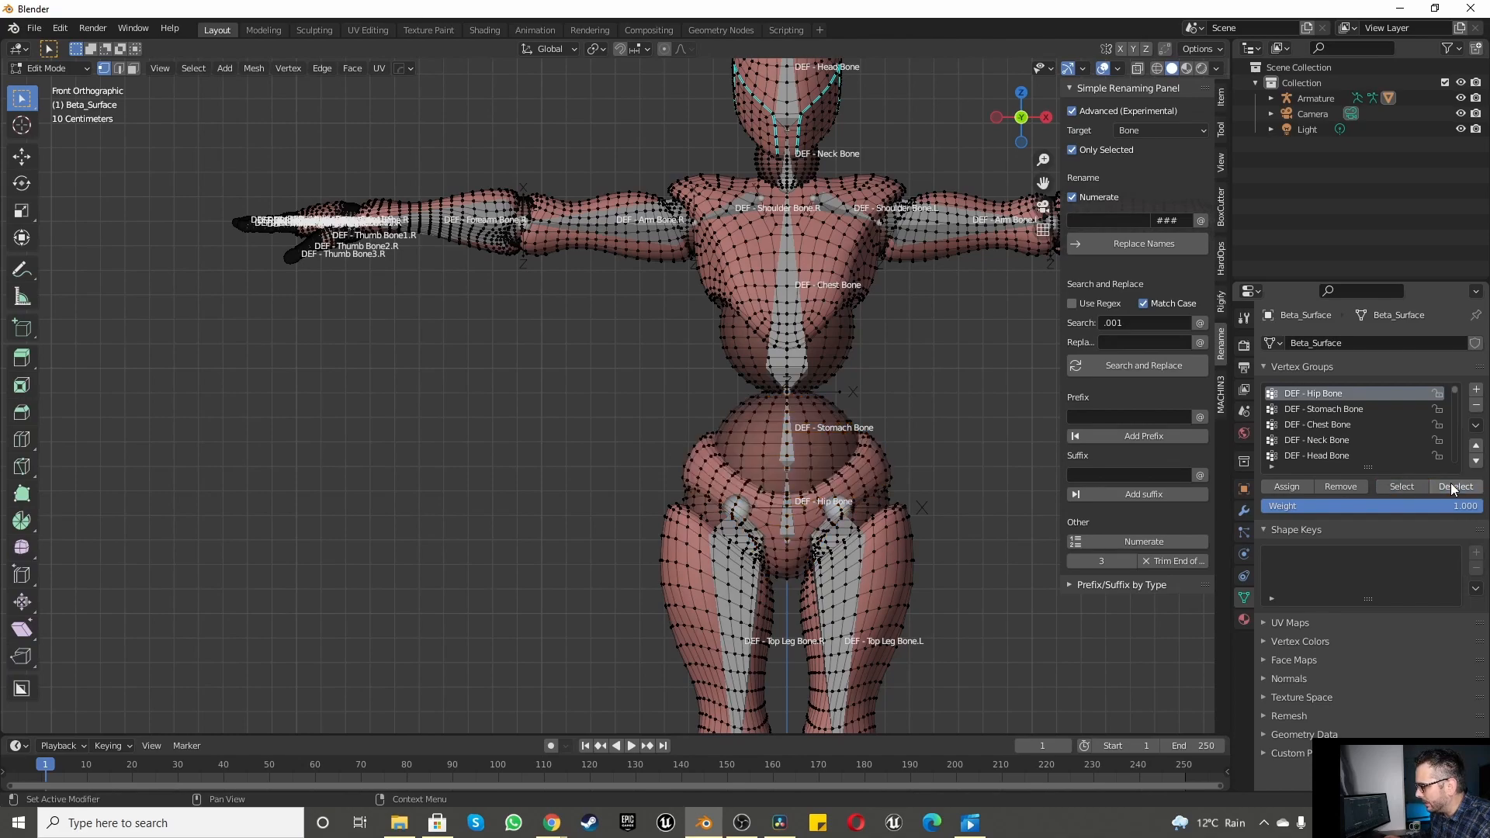
Step: Assign the linked rounded piece below the chest to DEF - Stomach Bone, test the group and leave it deselected
{"action": "left_click", "coordinate": [1315, 410]}
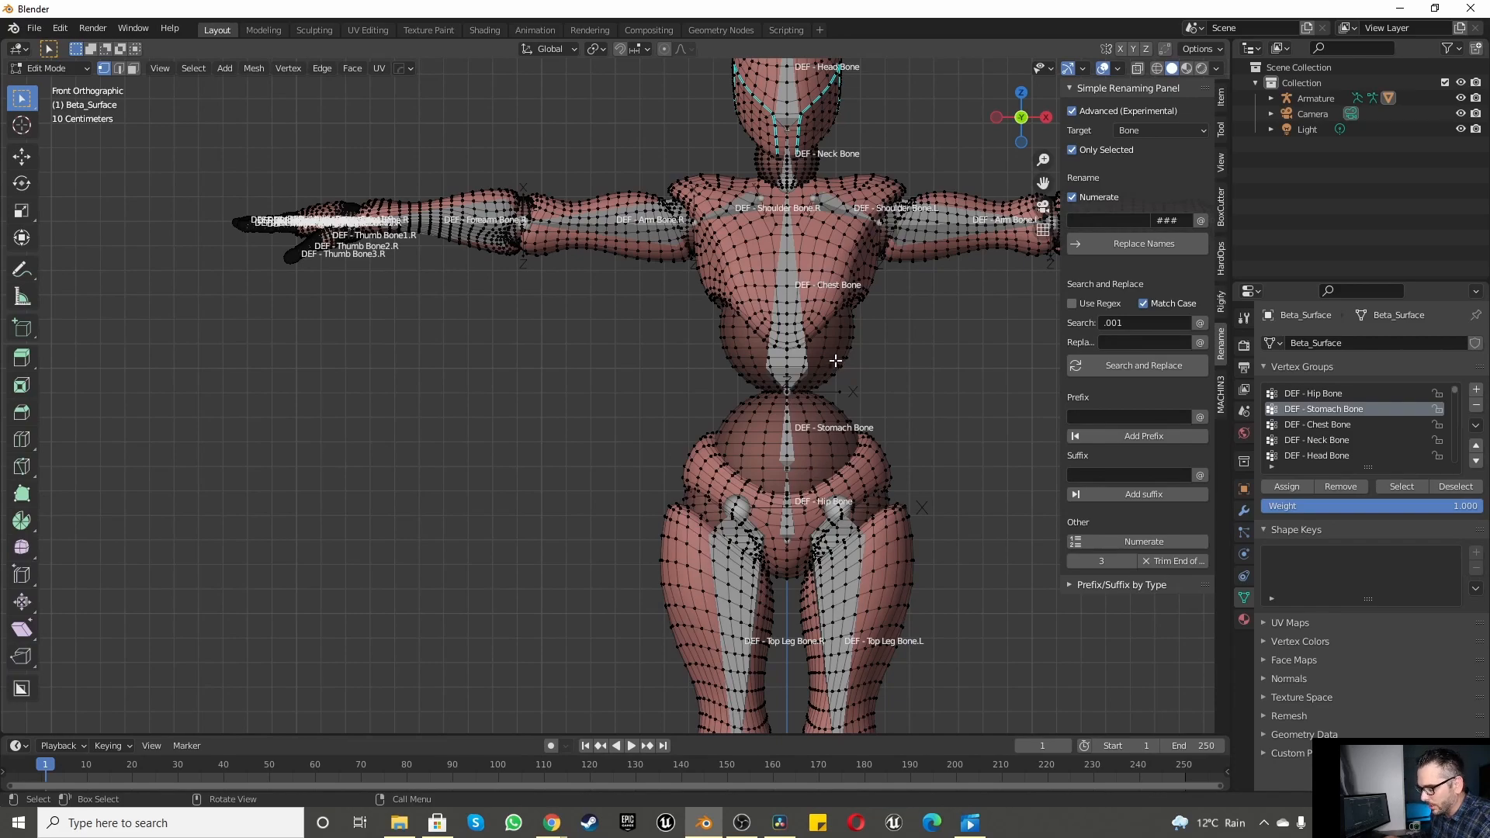
{"action": "key", "text": "l"}
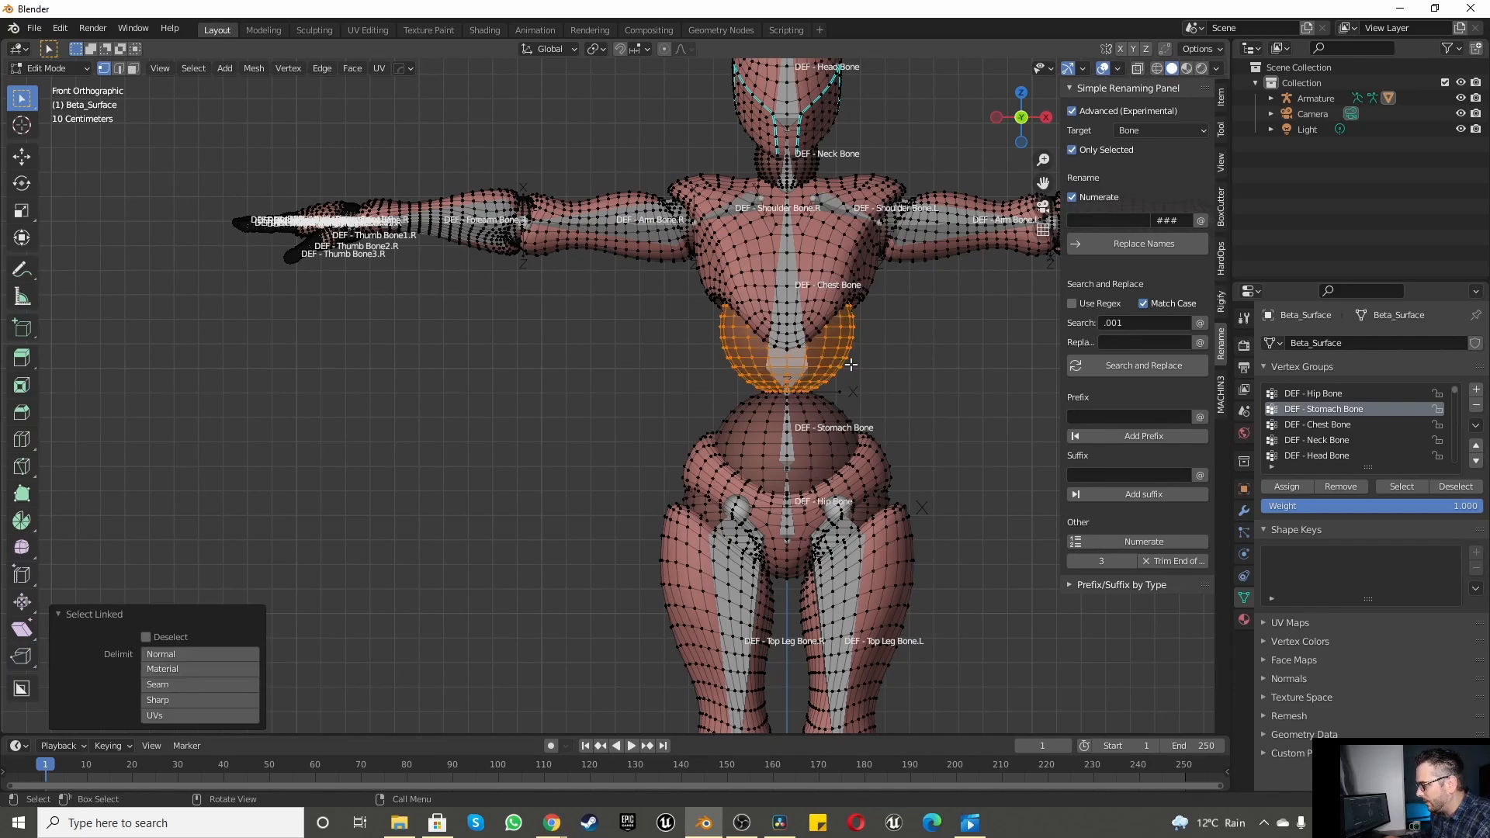
{"action": "left_click", "coordinate": [1274, 487]}
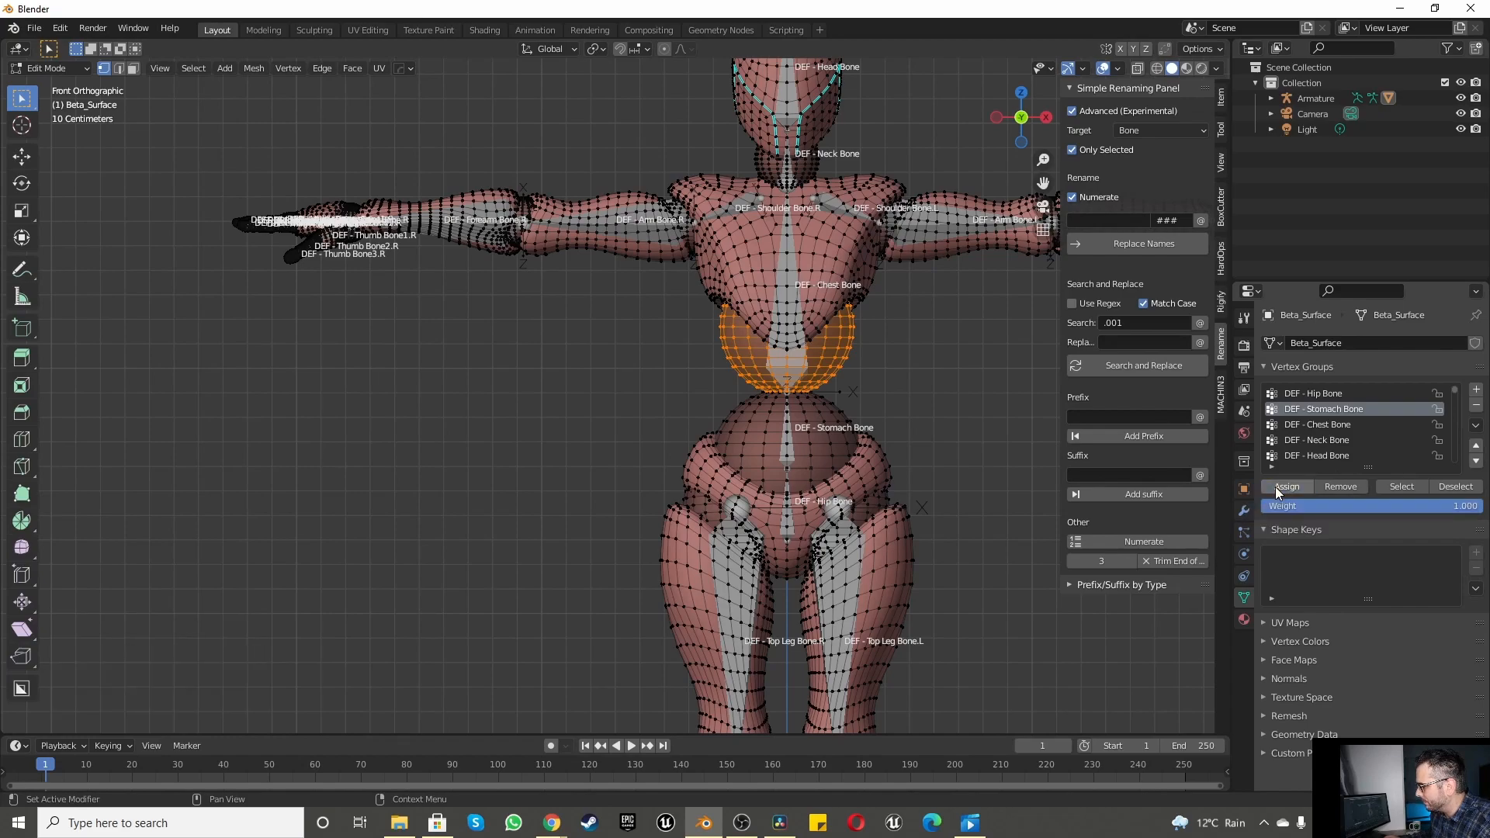
{"action": "left_click", "coordinate": [1453, 486]}
{"action": "left_click", "coordinate": [1420, 486]}
{"action": "left_click", "coordinate": [1456, 488]}
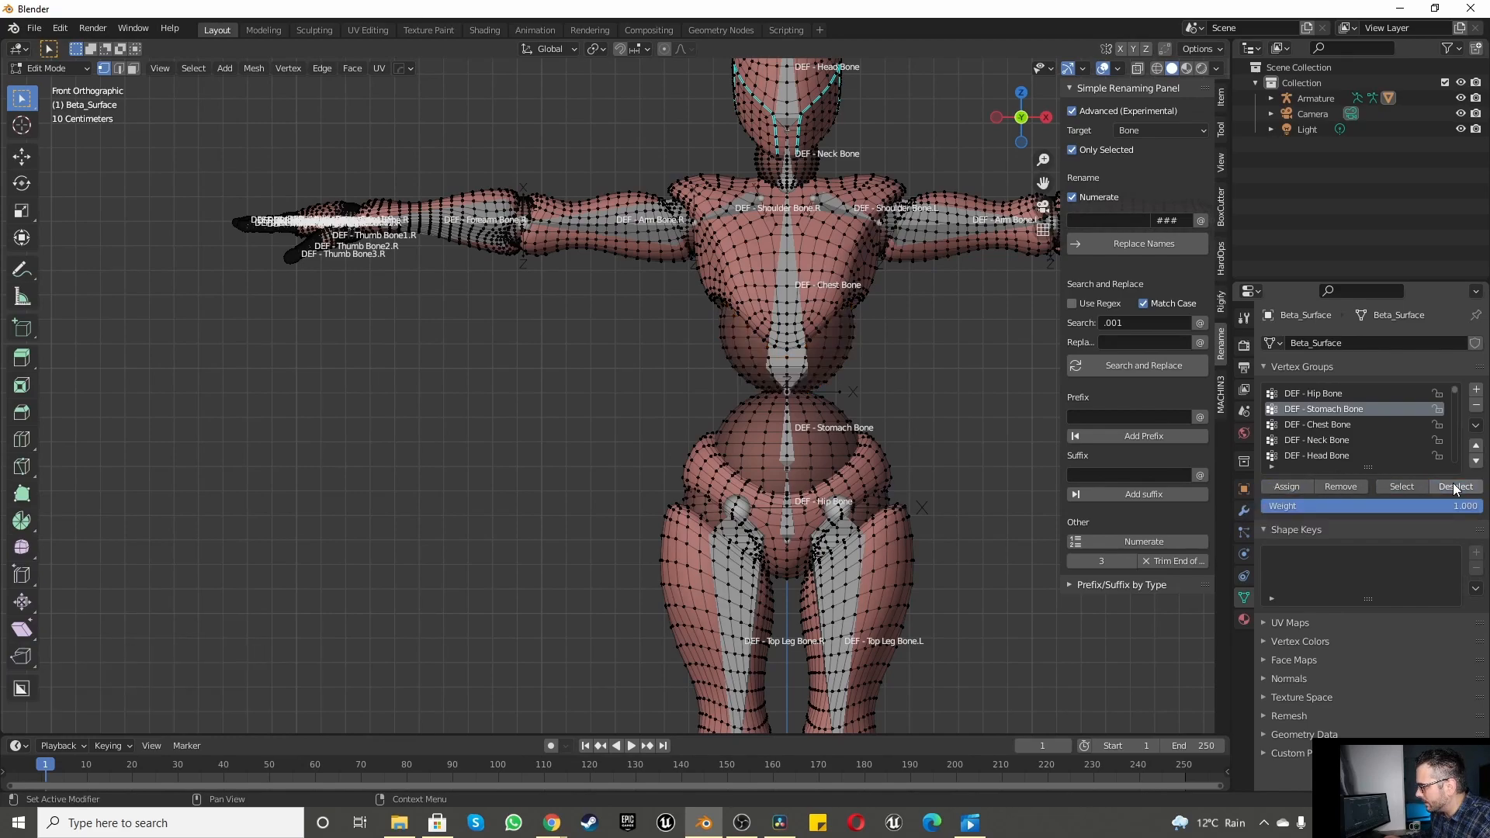
Step: Assign the linked chest and shoulder shell to DEF - Chest Bone, test the group and leave it deselected
{"action": "left_click", "coordinate": [1329, 427]}
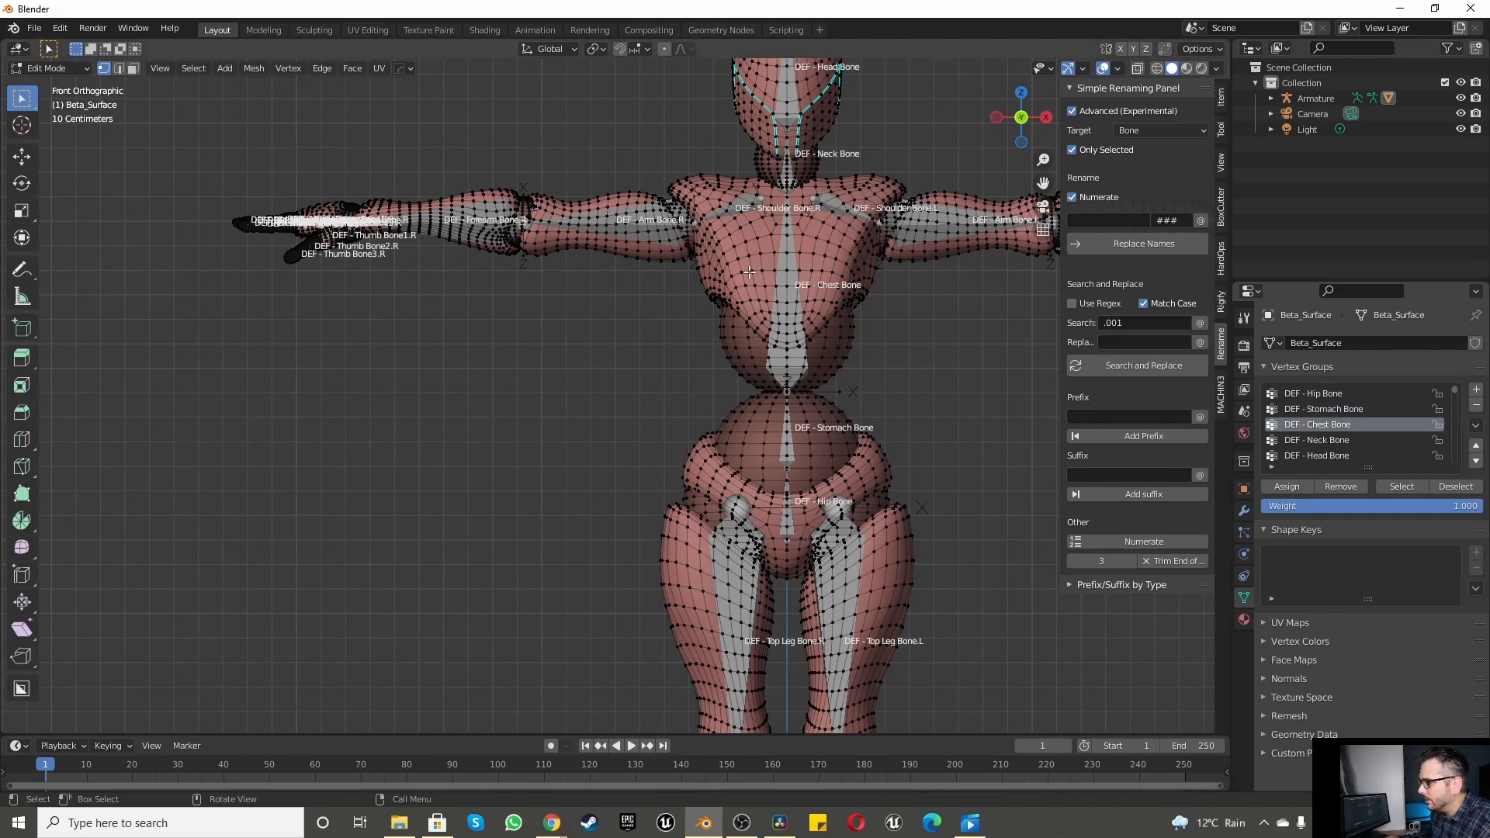
{"action": "key", "text": "l"}
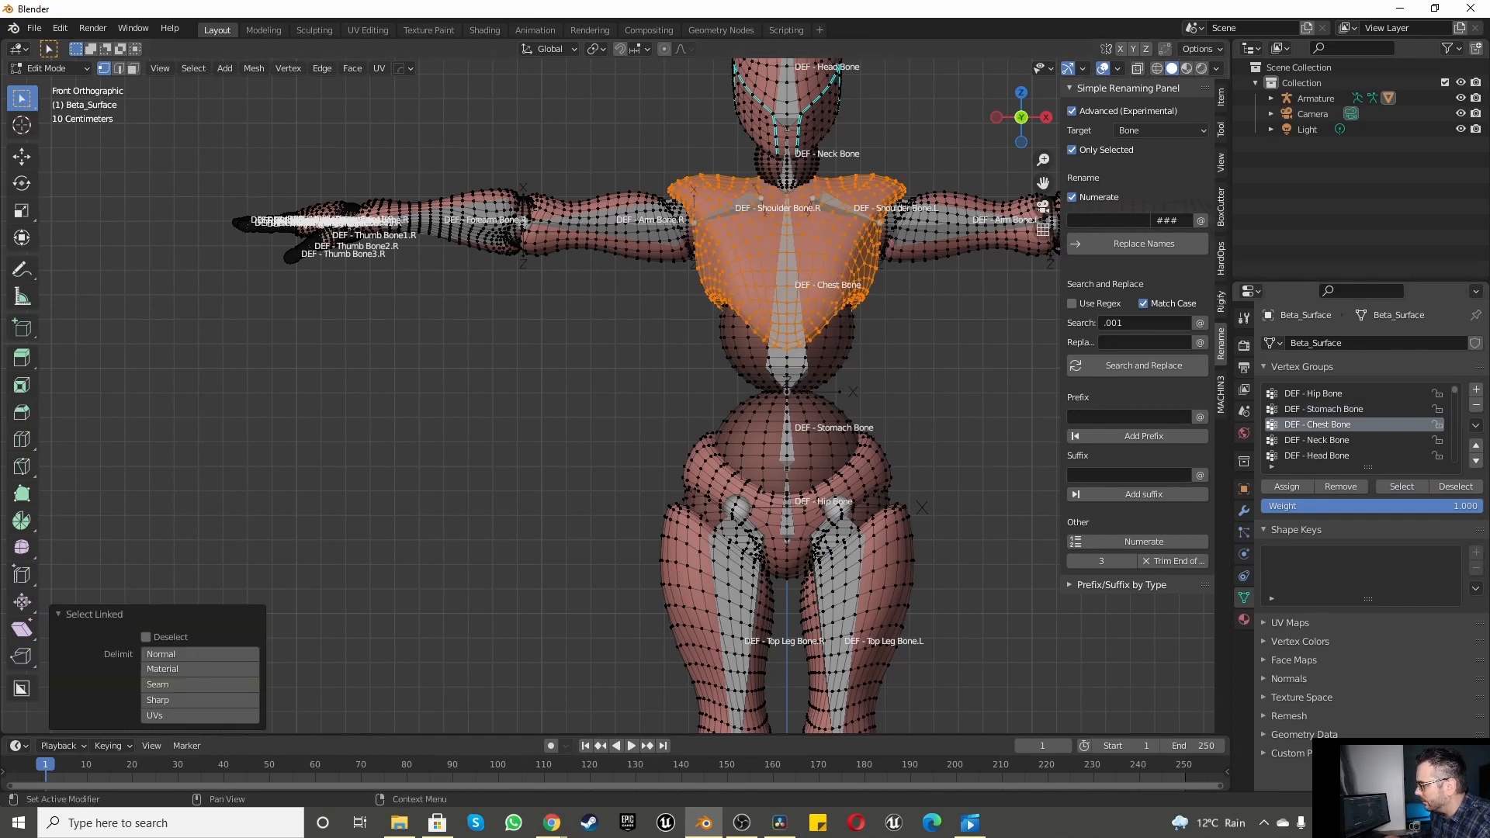
{"action": "left_click", "coordinate": [1289, 487]}
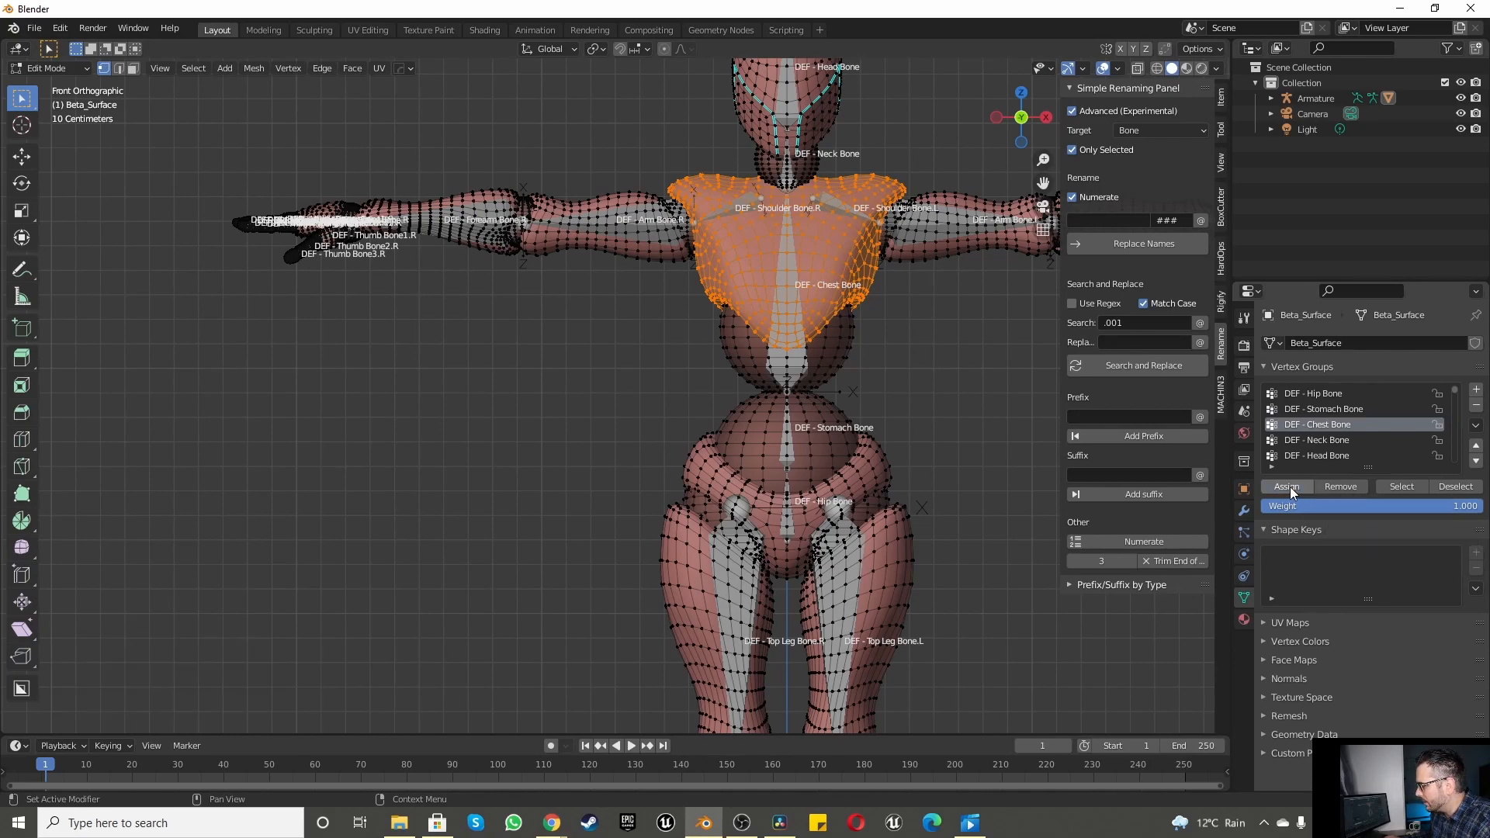
{"action": "left_click", "coordinate": [1463, 492]}
{"action": "left_click", "coordinate": [1405, 487]}
{"action": "left_click", "coordinate": [1451, 487]}
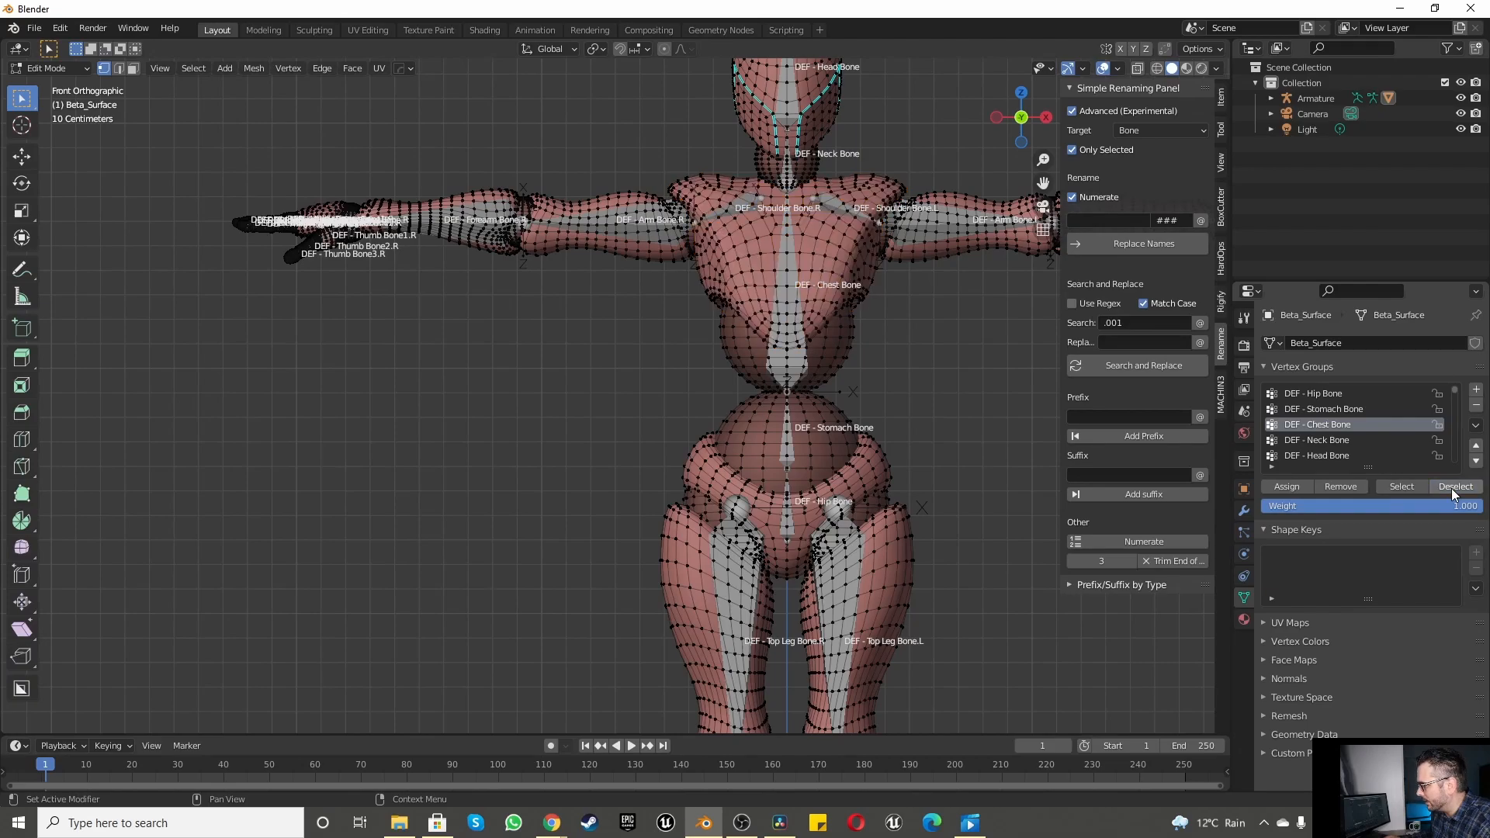
Step: Assign the linked neck piece to DEF - Neck Bone, test the group and leave it deselected
{"action": "left_click", "coordinate": [1317, 440]}
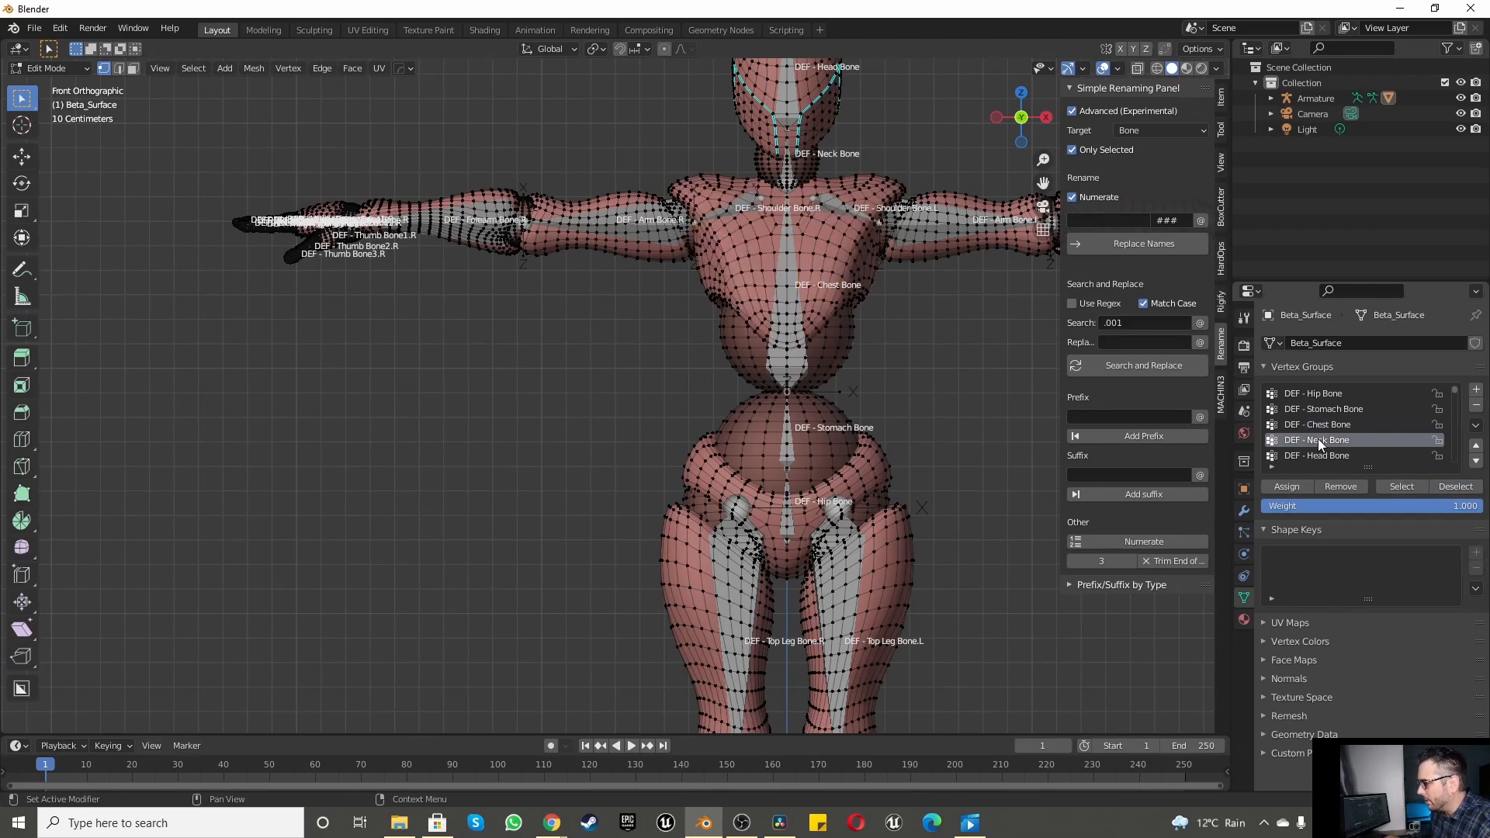
{"action": "scroll", "coordinate": [868, 366], "scroll_direction": "down", "scroll_amount": 2}
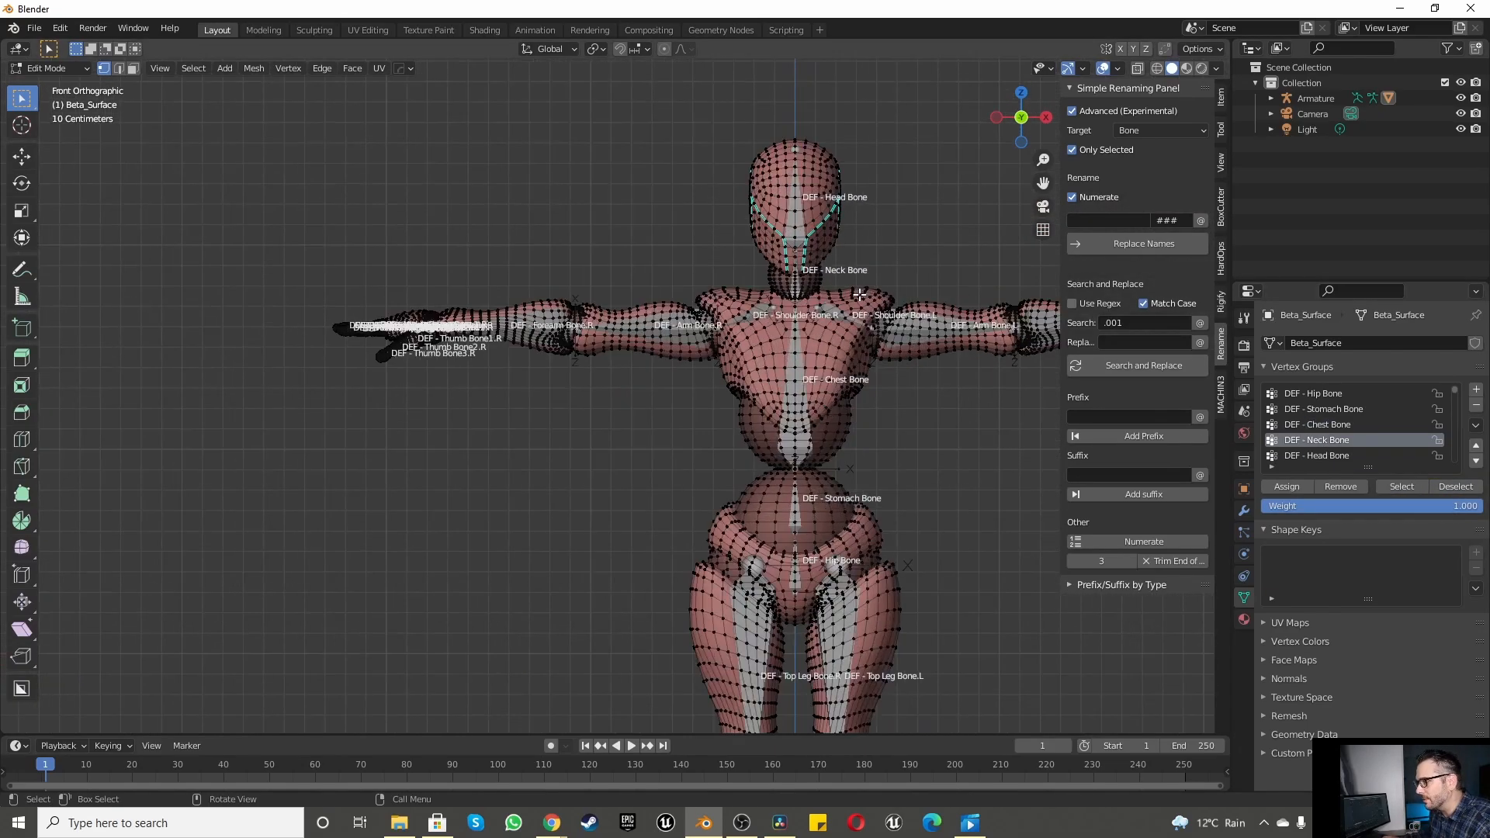
{"action": "scroll", "coordinate": [792, 286], "scroll_direction": "up", "scroll_amount": 6}
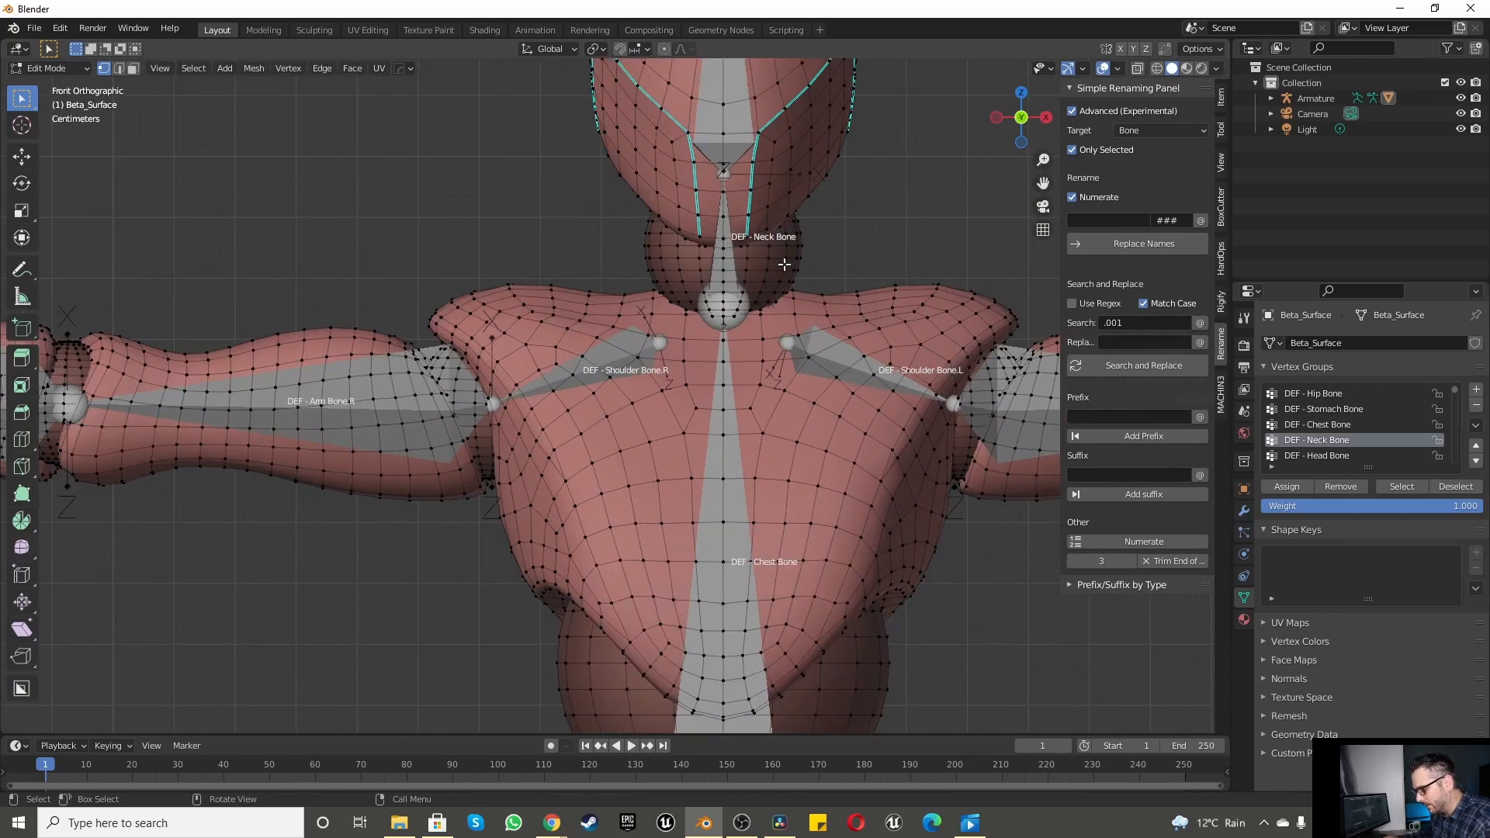
{"action": "key", "text": "l"}
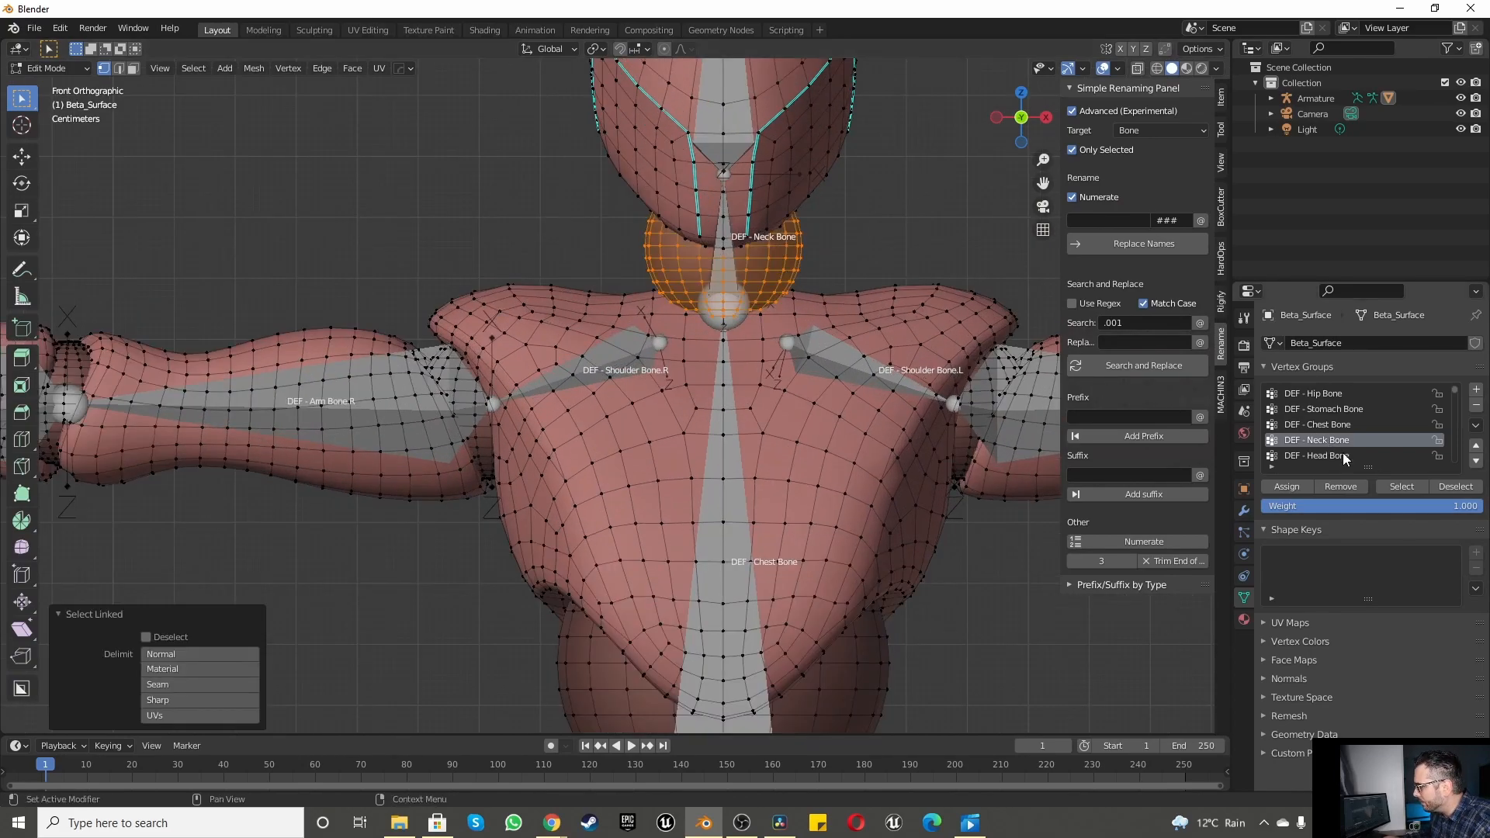
{"action": "left_click", "coordinate": [1286, 487]}
{"action": "left_click", "coordinate": [1455, 486]}
{"action": "left_click", "coordinate": [1402, 487]}
{"action": "left_click", "coordinate": [1455, 487]}
Step: Make DEF - Head Bone the active vertex group and select the linked head geometry
{"action": "left_click", "coordinate": [1312, 456]}
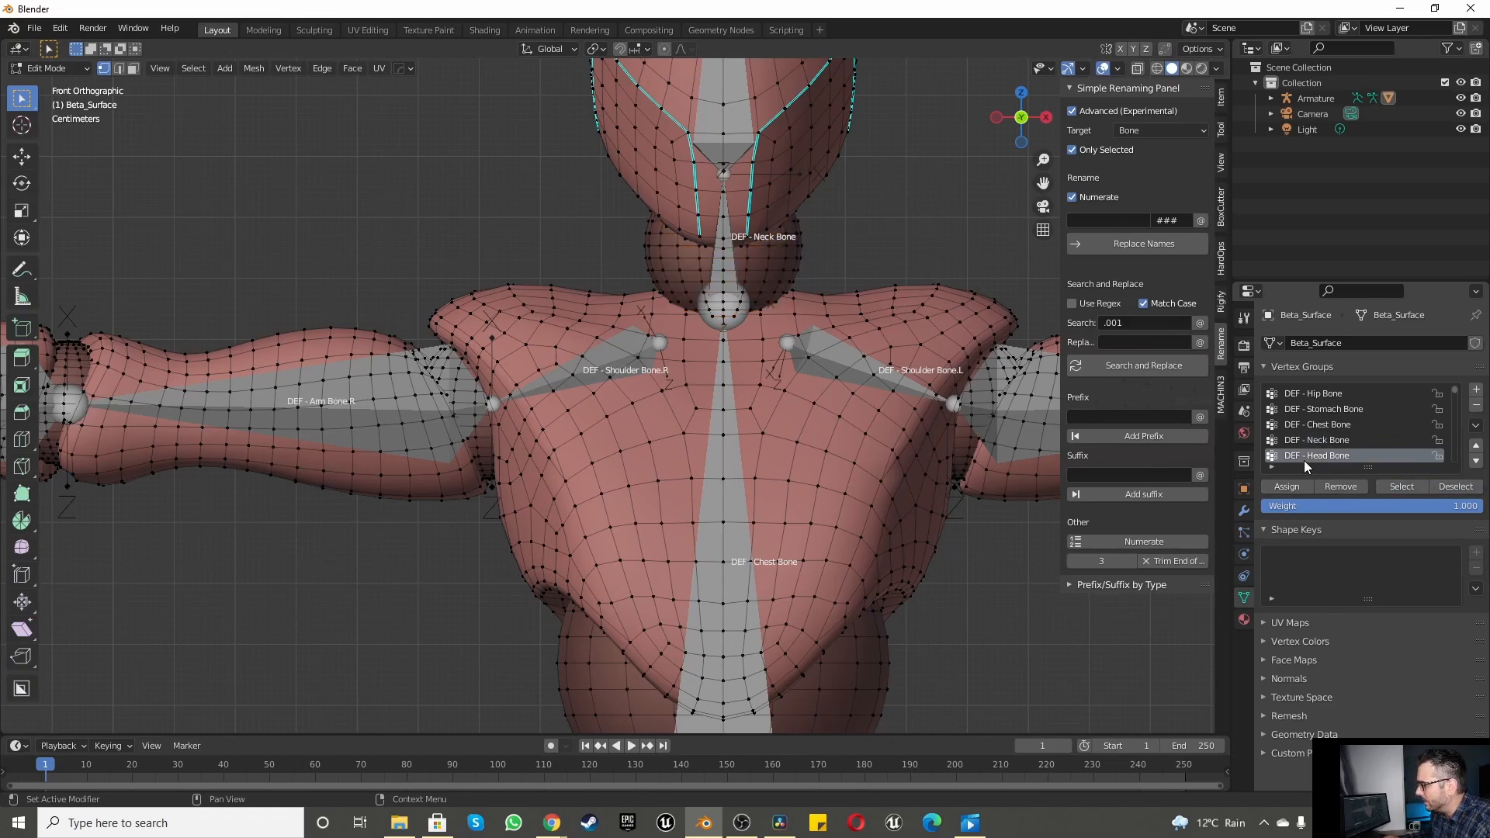
{"action": "scroll", "coordinate": [1039, 460], "scroll_direction": "down", "scroll_amount": 1}
{"action": "scroll", "coordinate": [1038, 461], "scroll_direction": "down", "scroll_amount": 3}
{"action": "key", "text": "l"}
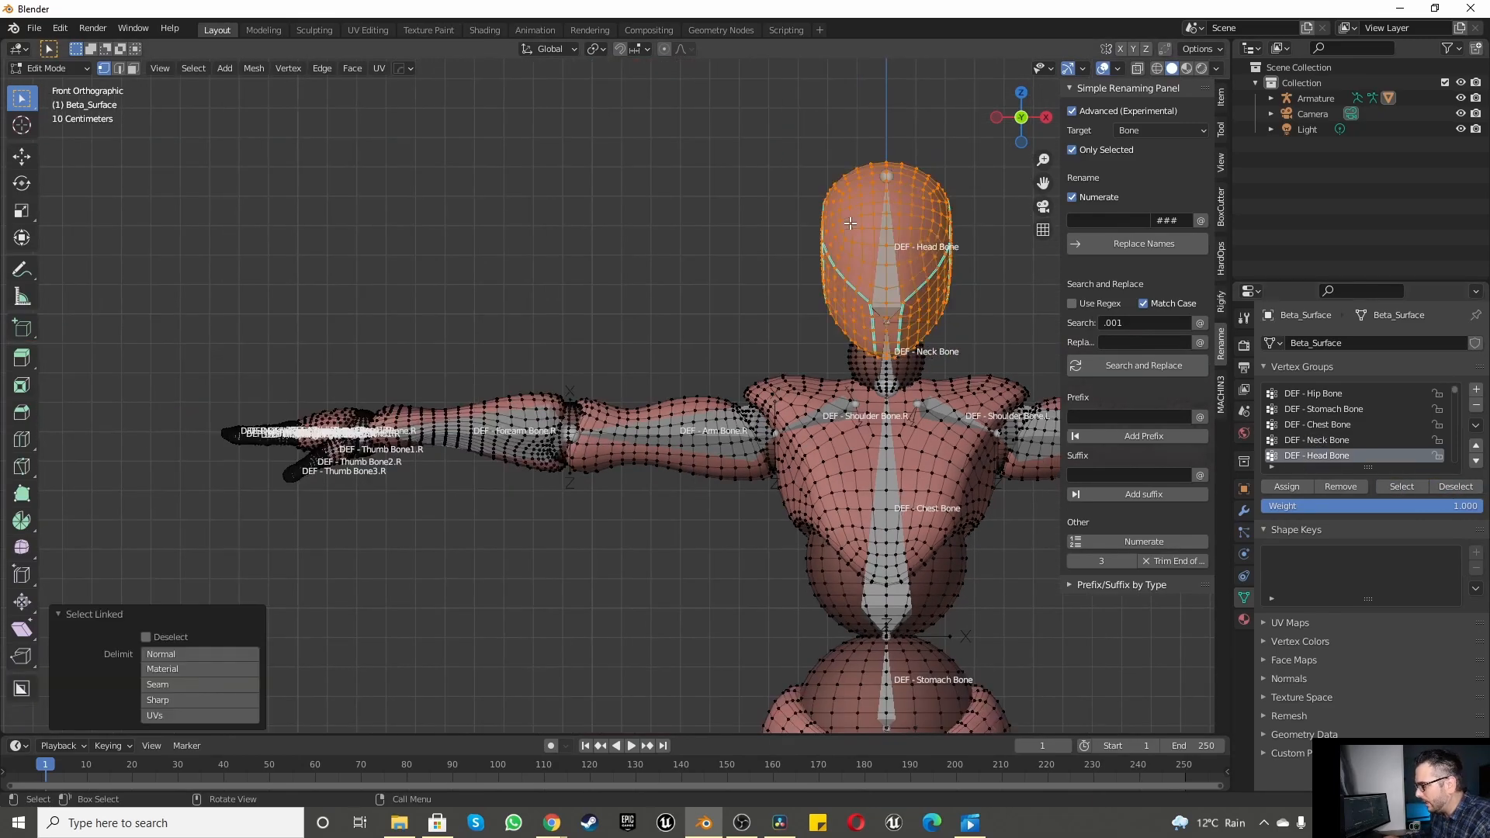
Step: Assign the selected head mesh to the DEF - Head Bone vertex group, check it by reselecting the group, and deselect it
{"action": "left_click", "coordinate": [1296, 486]}
{"action": "left_click", "coordinate": [1456, 486]}
{"action": "left_click", "coordinate": [1408, 488]}
{"action": "left_click", "coordinate": [1444, 491]}
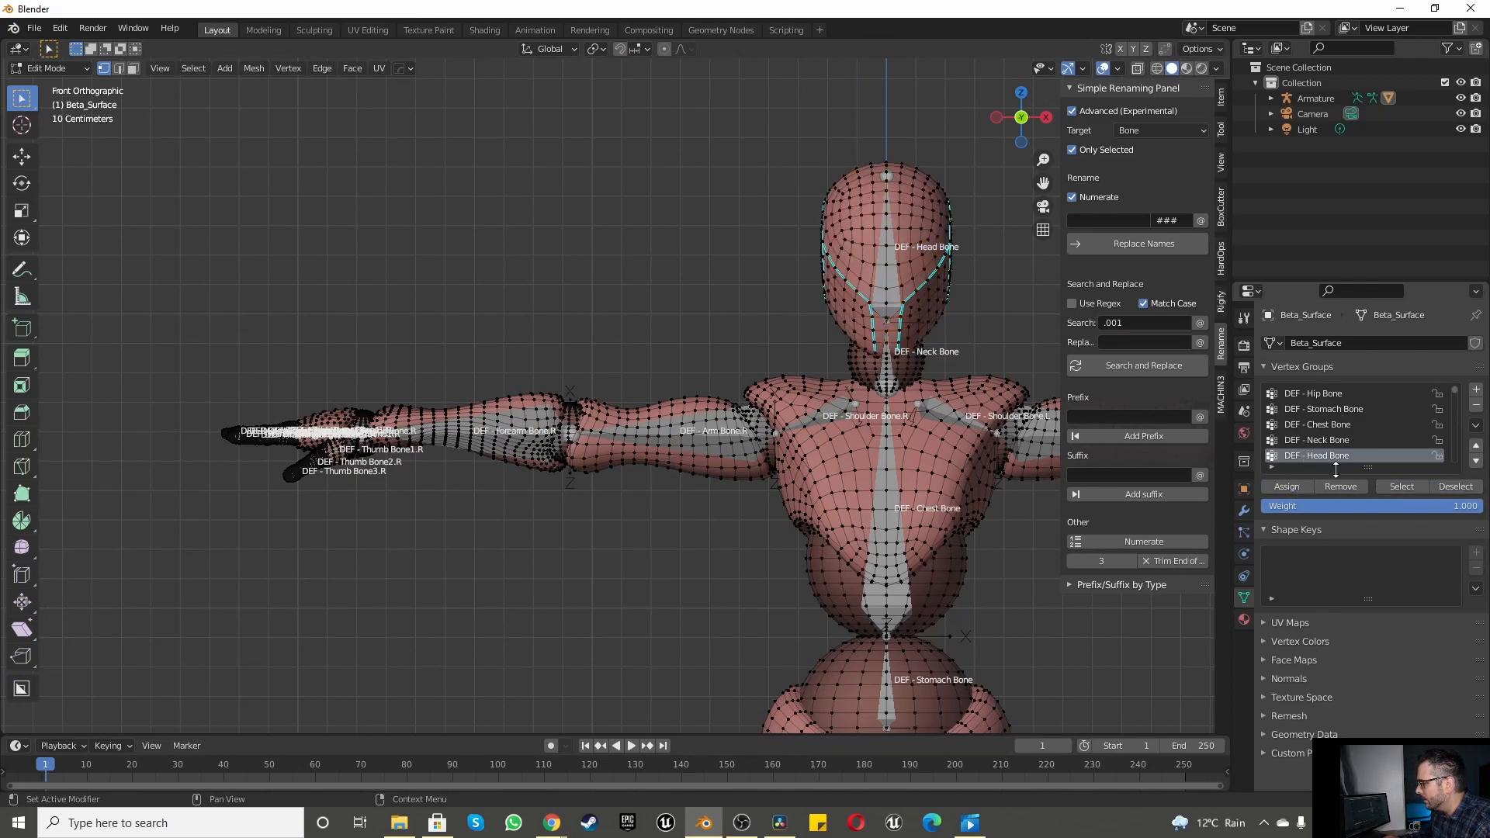
Step: Make DEF - Shoulder Bone.L the active vertex group and, in face select mode, box-select the faces along the top front of that shoulder
{"action": "scroll", "coordinate": [1343, 432], "scroll_direction": "down", "scroll_amount": 2}
{"action": "left_click", "coordinate": [1340, 439]}
{"action": "scroll", "coordinate": [852, 411], "scroll_direction": "down", "scroll_amount": 3}
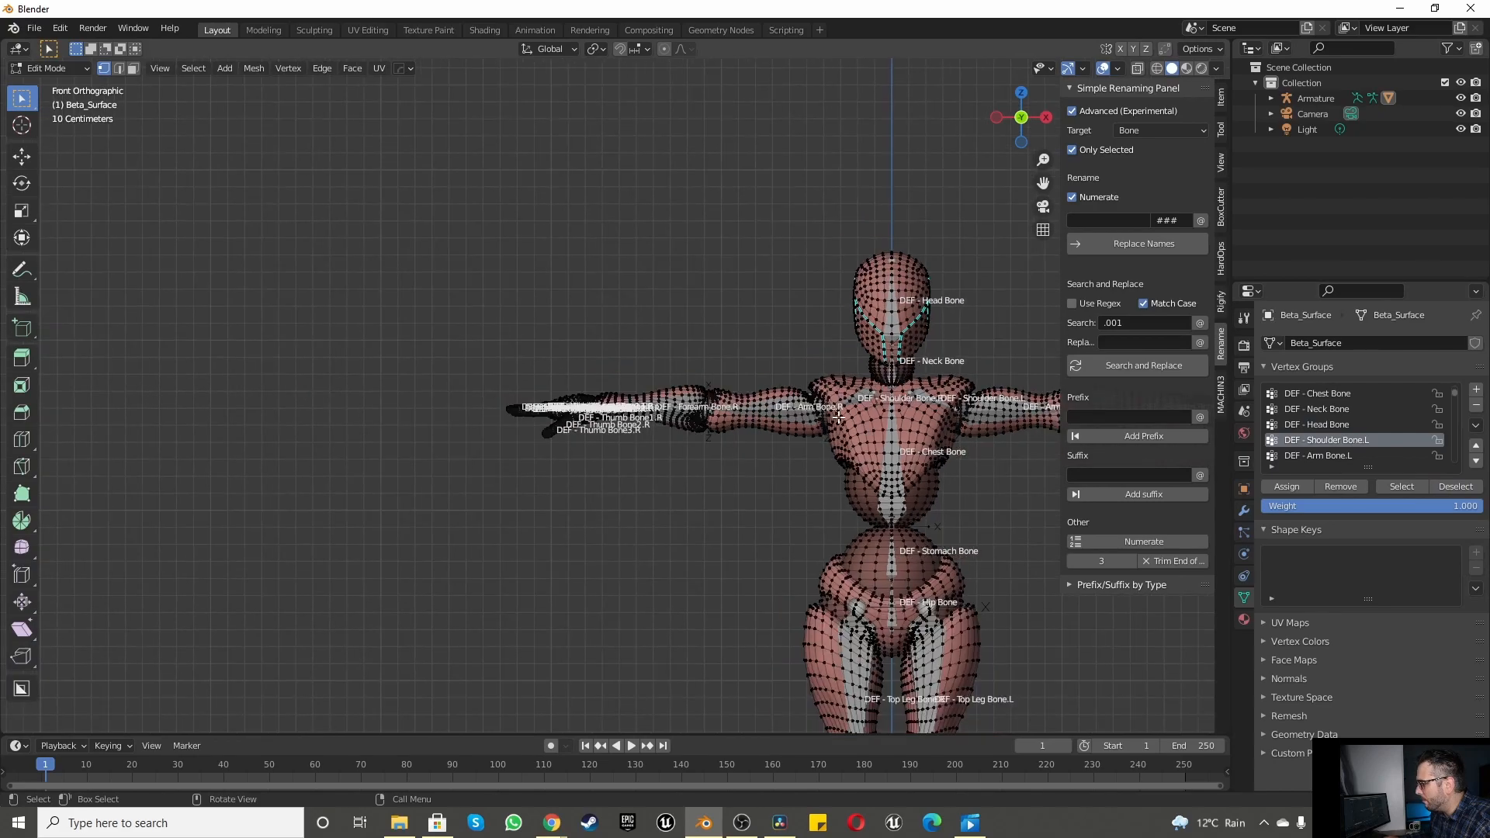
{"action": "scroll", "coordinate": [813, 461], "scroll_direction": "up", "scroll_amount": 3}
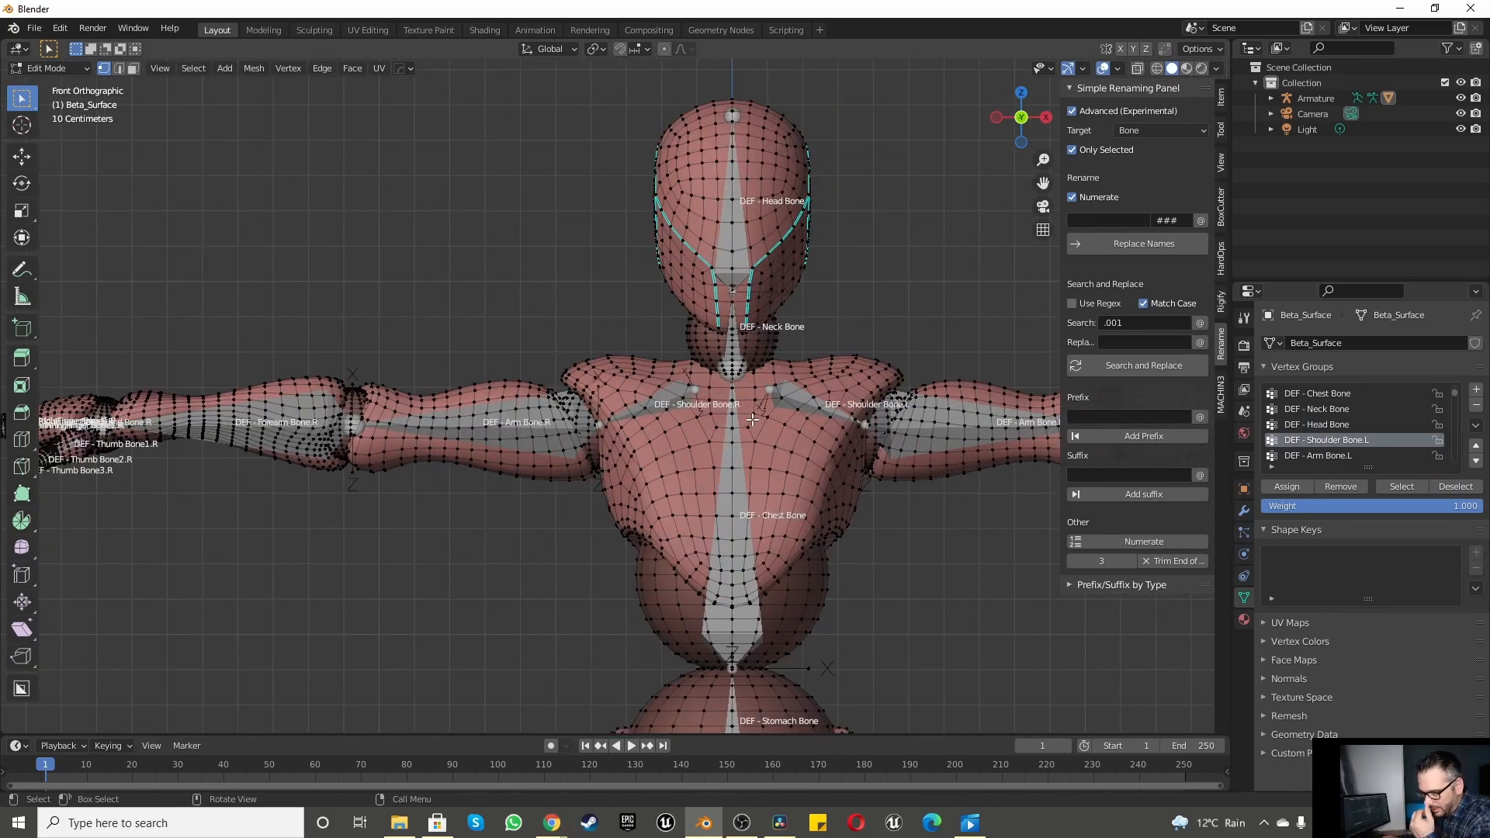
{"action": "scroll", "coordinate": [988, 386], "scroll_direction": "up", "scroll_amount": 3}
{"action": "scroll", "coordinate": [688, 390], "scroll_direction": "up", "scroll_amount": 3}
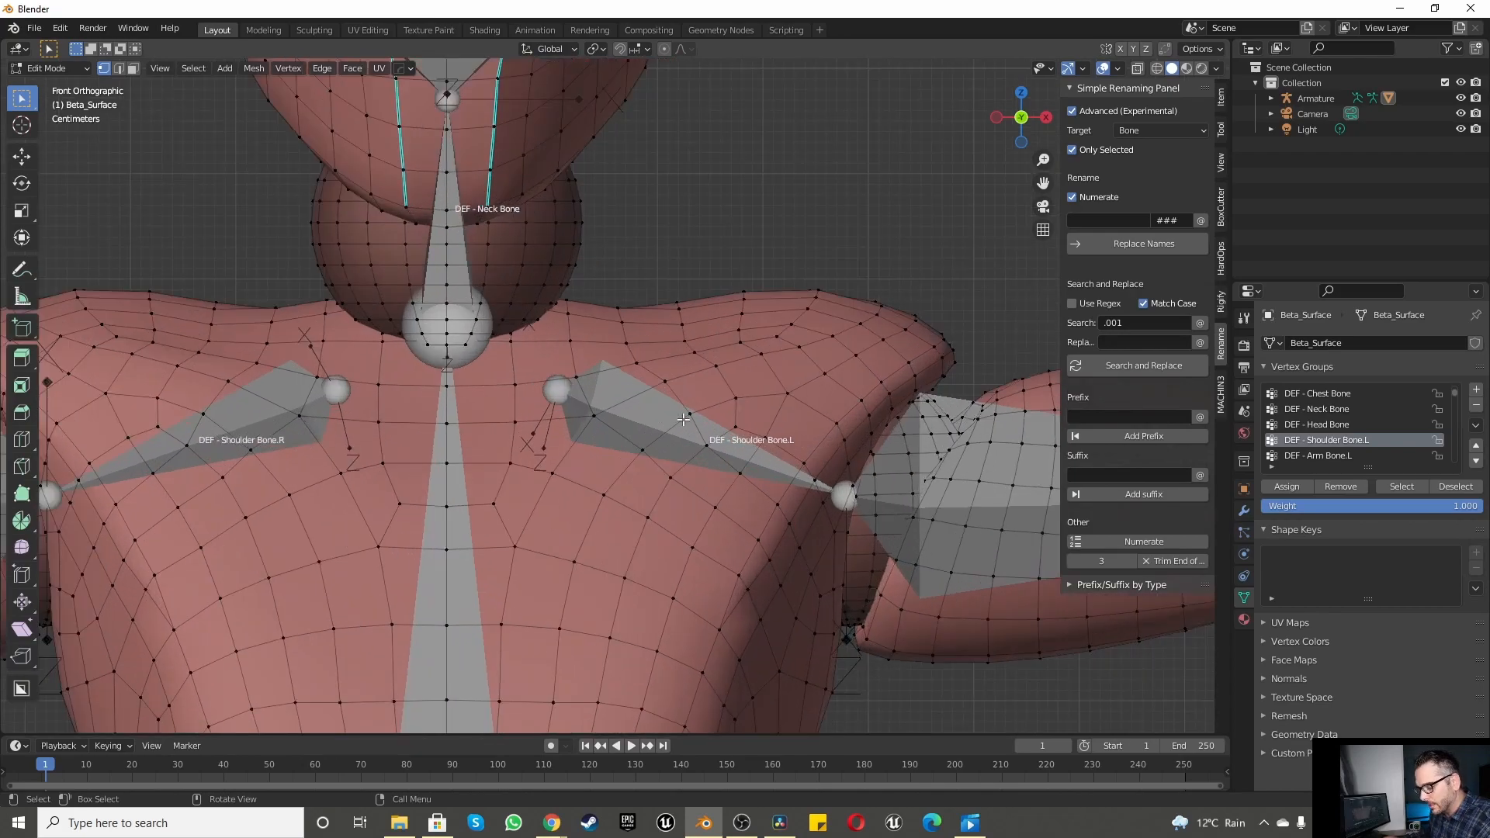
{"action": "scroll", "coordinate": [684, 416], "scroll_direction": "down", "scroll_amount": 2}
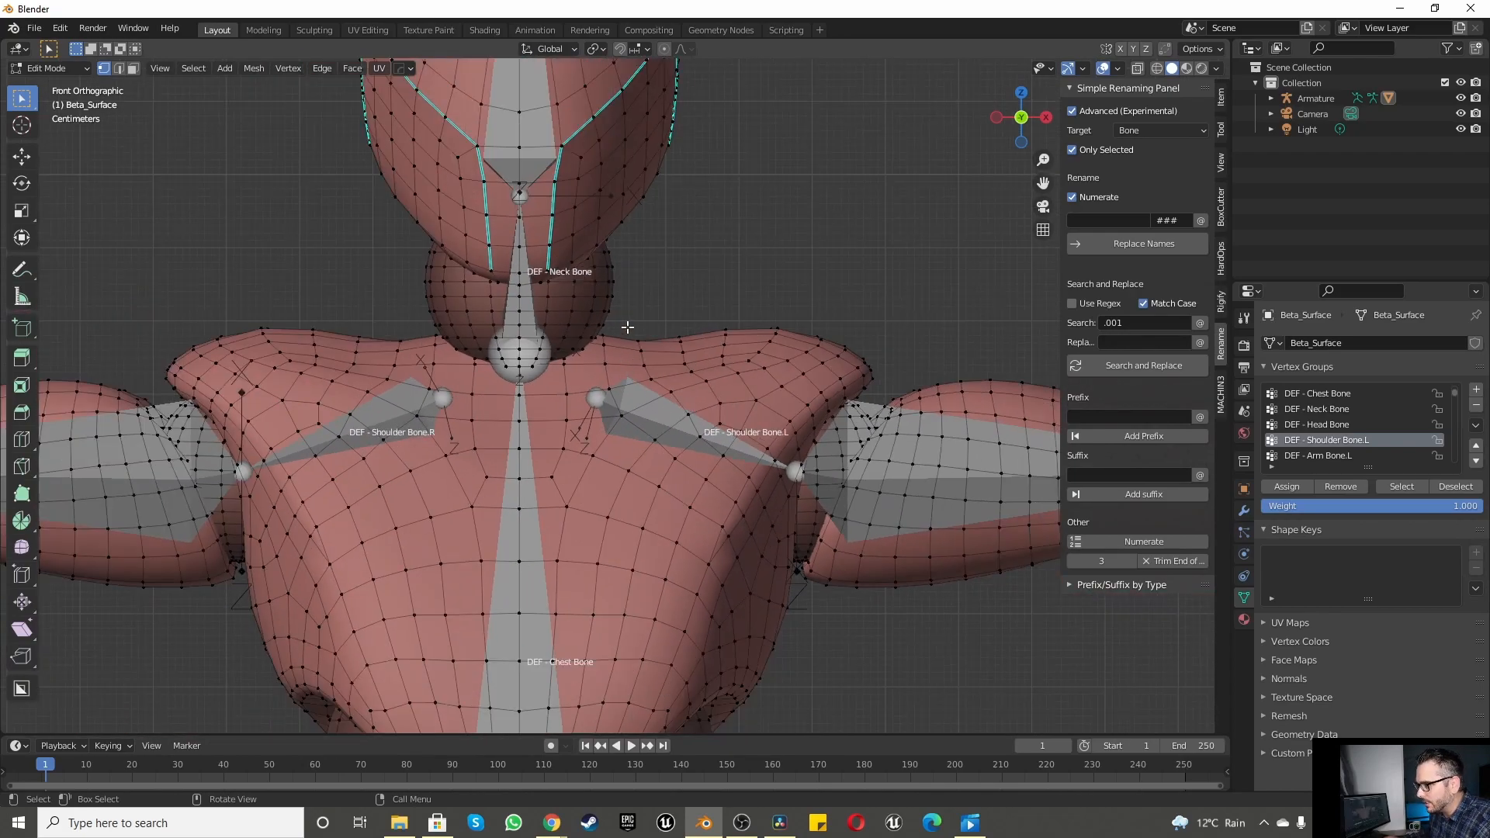
{"action": "left_click", "coordinate": [133, 69]}
{"action": "left_click_drag", "start_coordinate": [636, 321], "coordinate": [836, 367]}
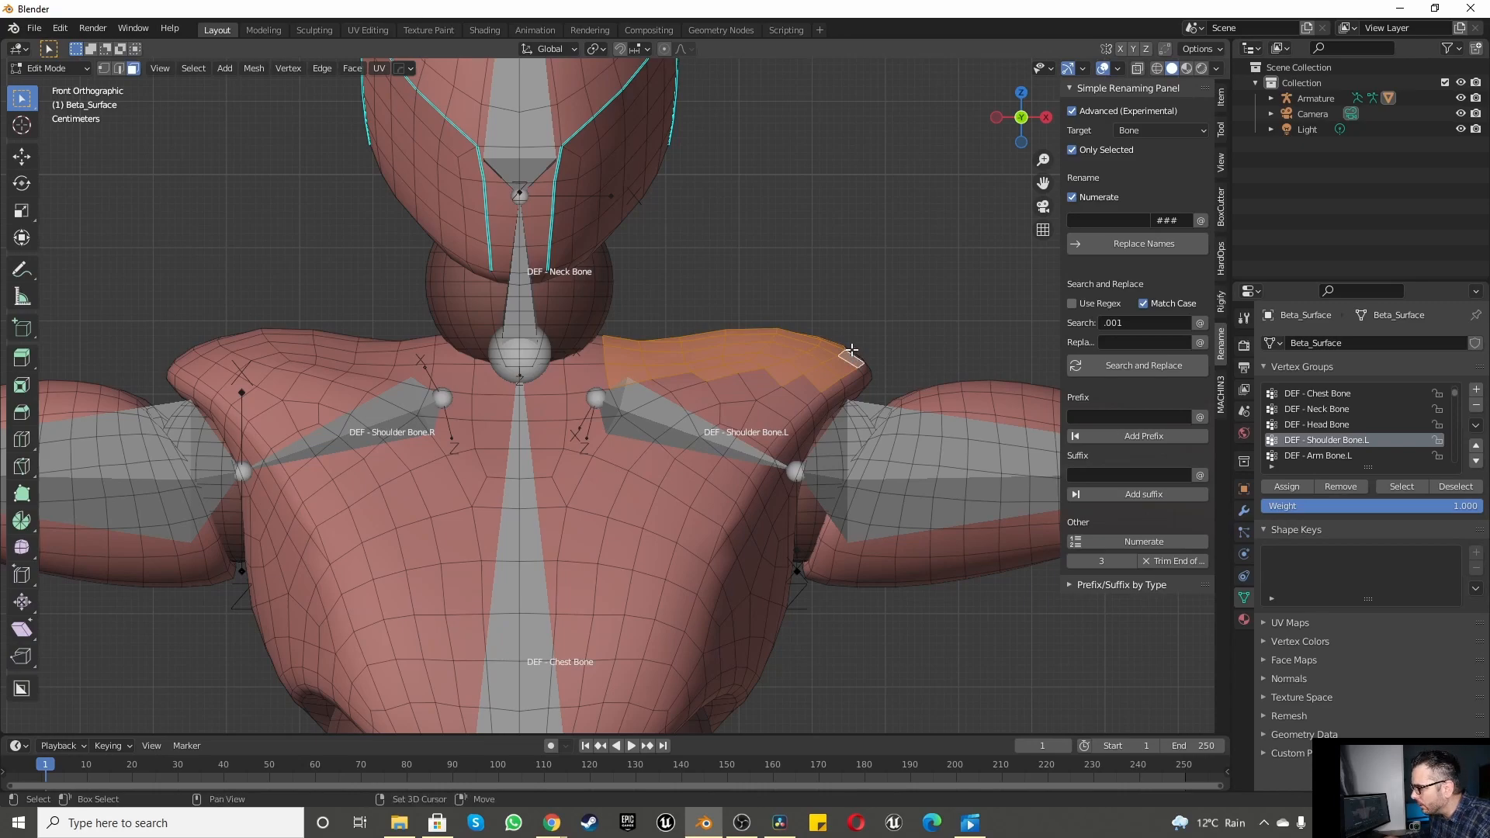
Step: Extend the selection over the chest-side faces covering the front of the left shoulder bone, from its inner end to the armpit
{"action": "left_click_drag", "start_coordinate": [733, 375], "coordinate": [762, 432], "text": "shift"}
{"action": "left_click_drag", "start_coordinate": [668, 421], "coordinate": [731, 481], "text": "shift"}
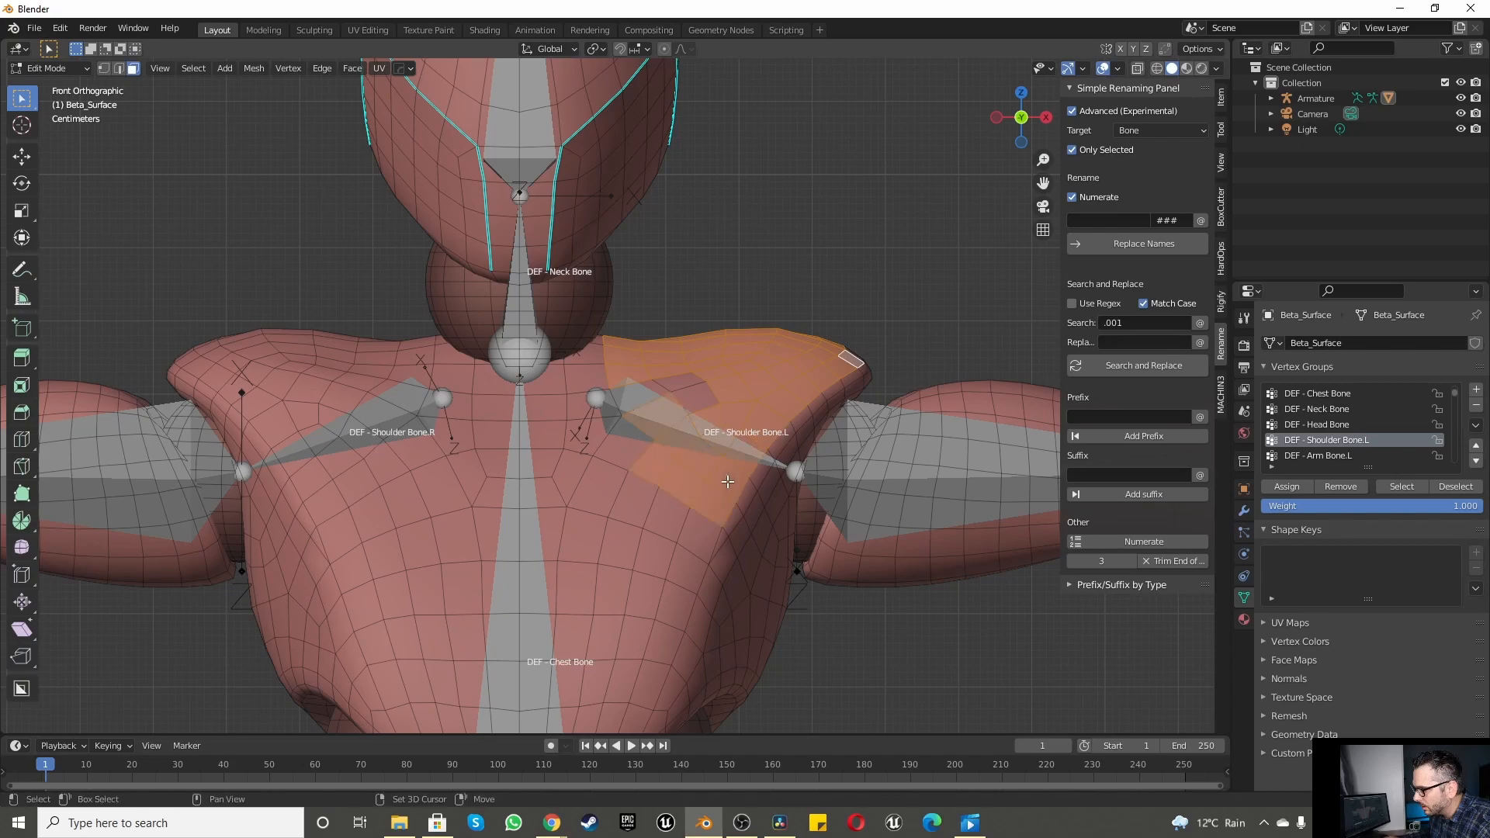
{"action": "left_click_drag", "start_coordinate": [610, 395], "coordinate": [651, 438], "text": "shift"}
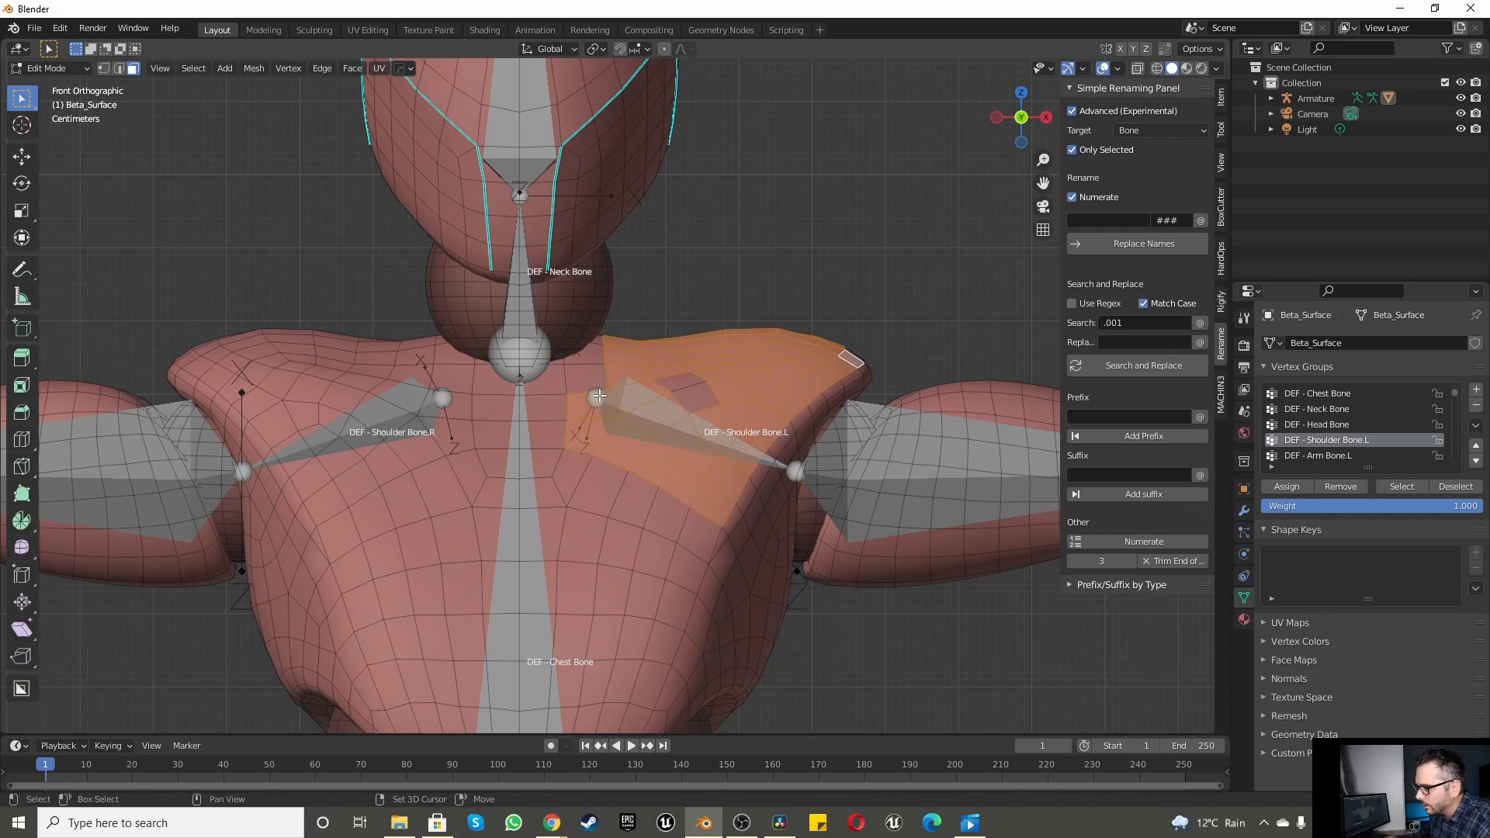
{"action": "left_click_drag", "start_coordinate": [686, 362], "coordinate": [716, 422], "text": "shift"}
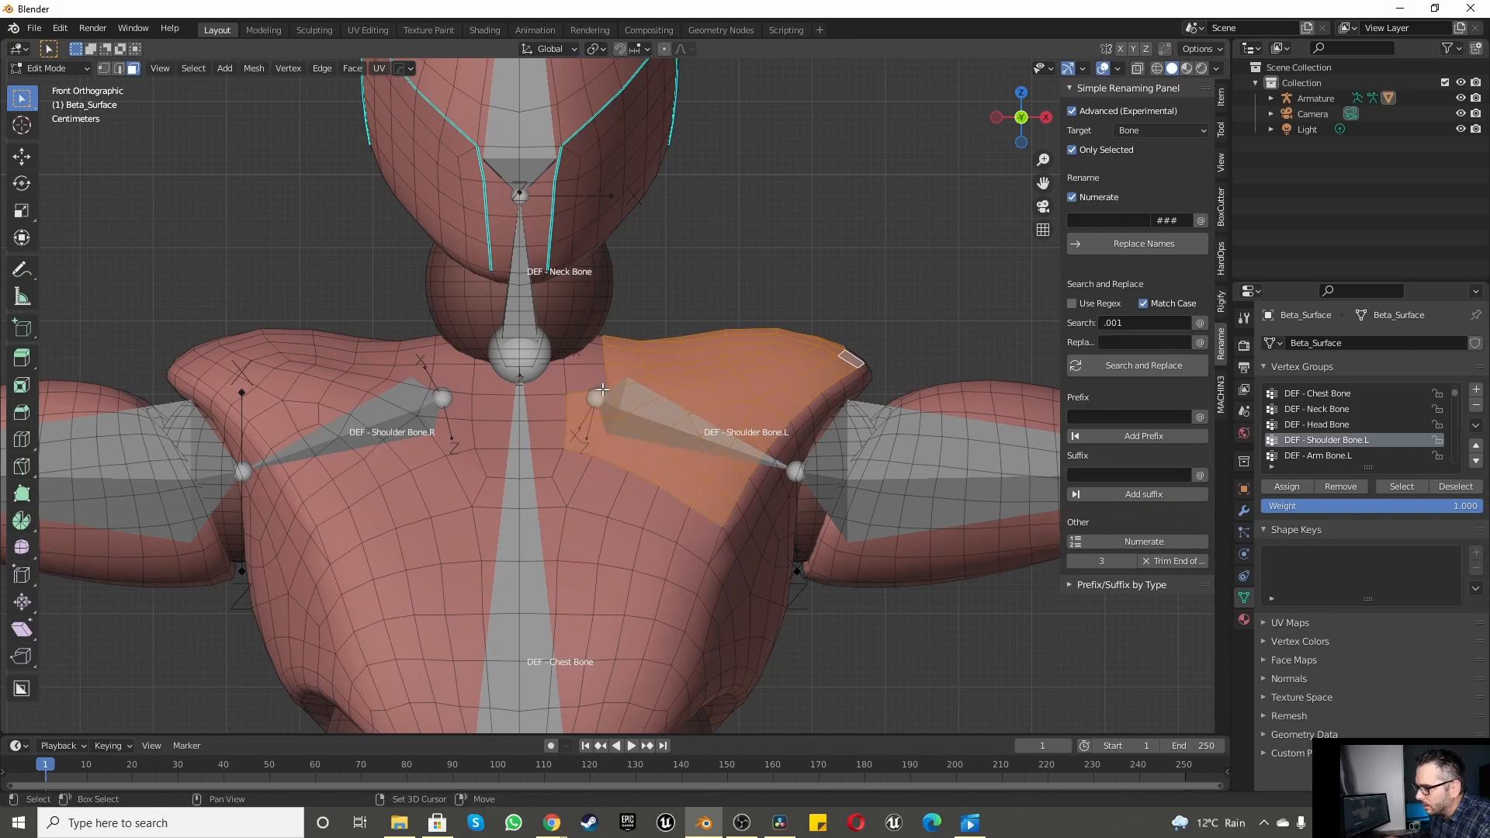
{"action": "left_click_drag", "start_coordinate": [577, 381], "coordinate": [598, 397], "text": "shift"}
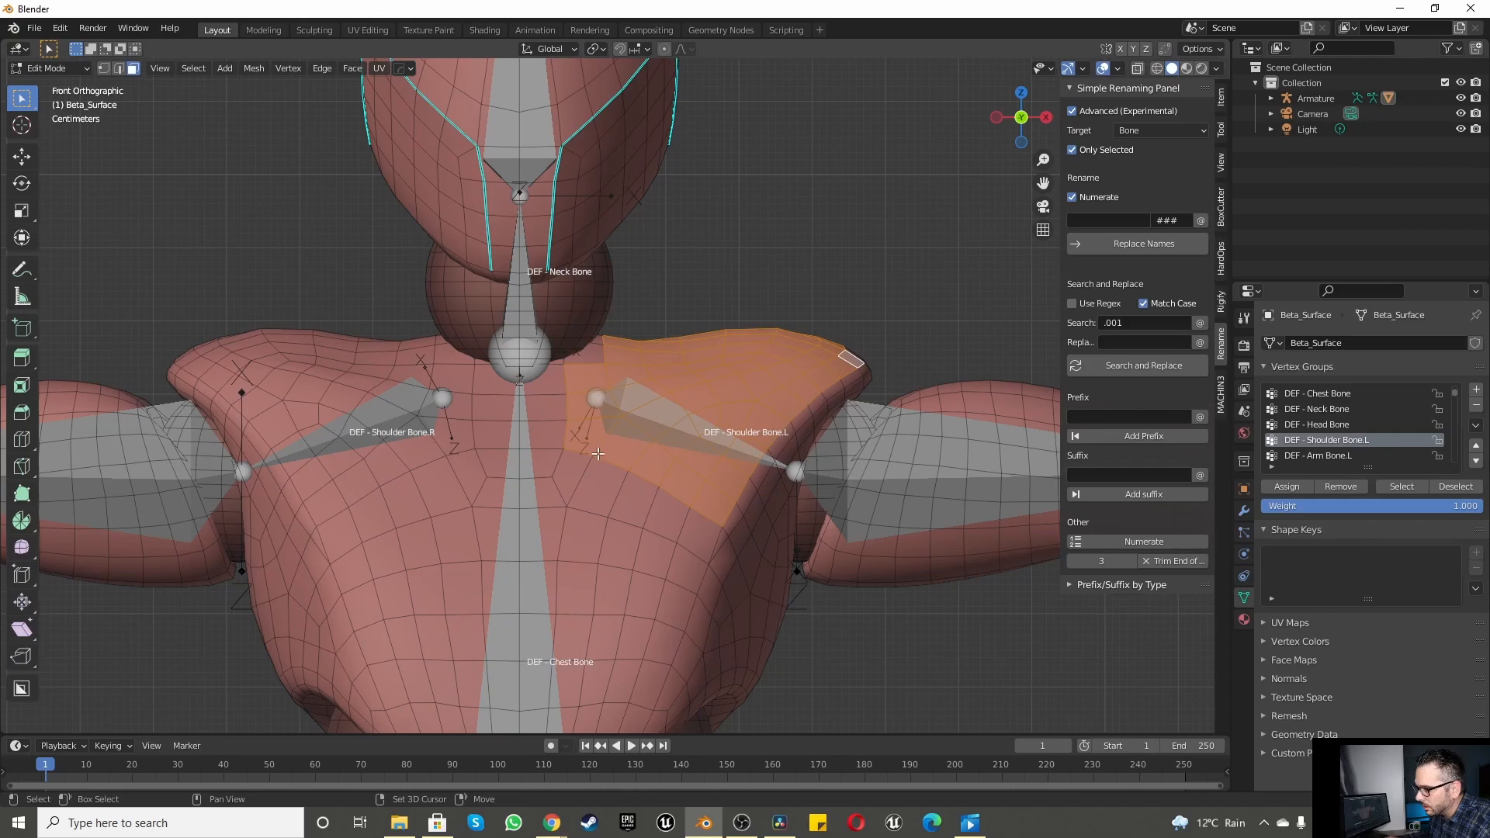
Step: From behind the character, add the upper rear faces of the left shoulder to the selection, out to its outer edge
{"action": "scroll", "coordinate": [597, 456], "scroll_direction": "down", "scroll_amount": 2}
{"action": "scroll", "coordinate": [621, 435], "scroll_direction": "up", "scroll_amount": 2}
{"action": "middle_click_drag", "start_coordinate": [621, 435], "coordinate": [589, 461]}
{"action": "scroll", "coordinate": [589, 461], "scroll_direction": "down", "scroll_amount": 6}
{"action": "scroll", "coordinate": [587, 464], "scroll_direction": "up", "scroll_amount": 6}
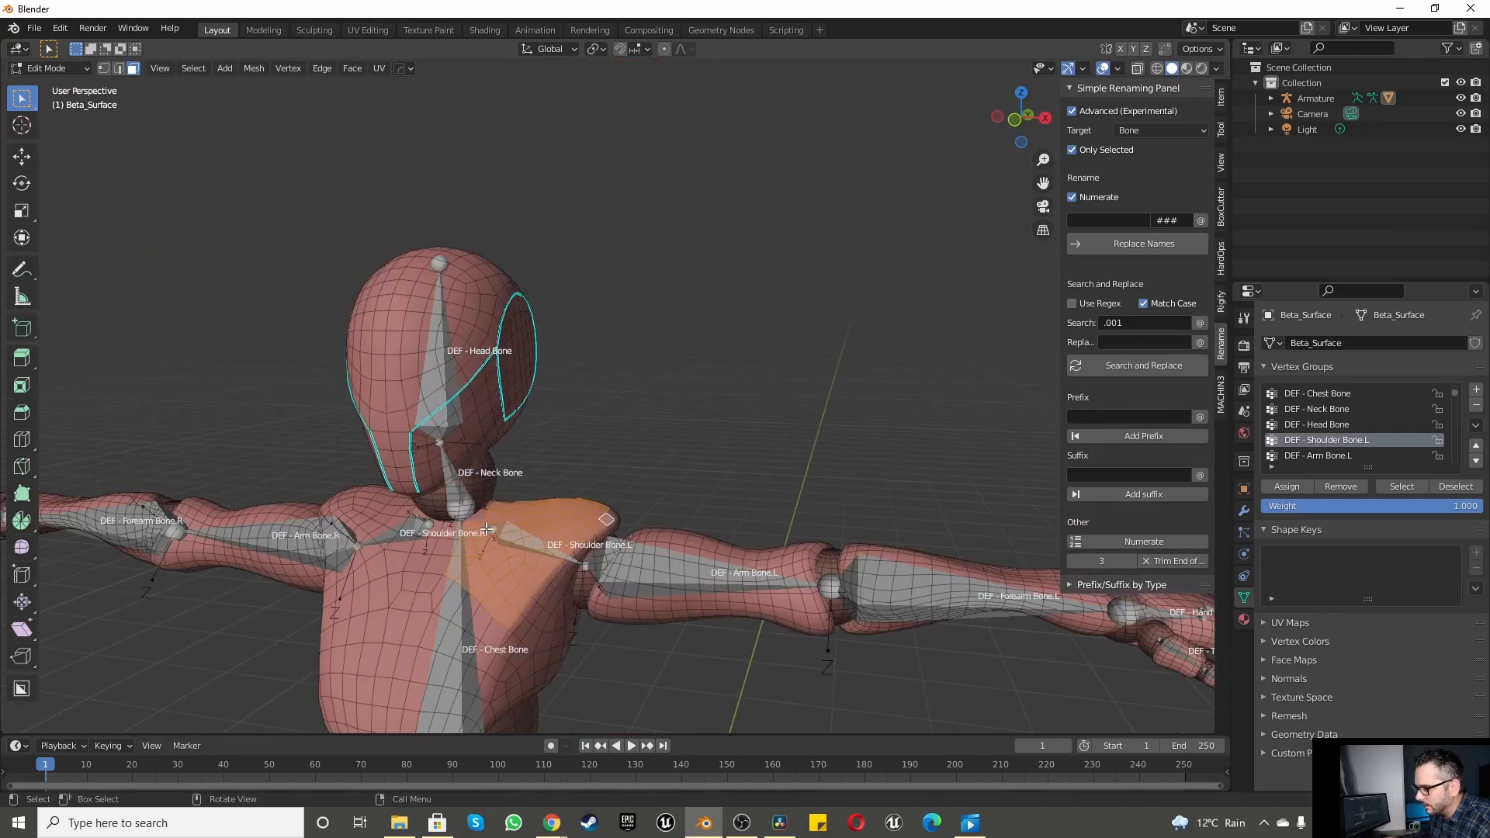
{"action": "middle_click_drag", "start_coordinate": [486, 530], "coordinate": [701, 473]}
{"action": "scroll", "coordinate": [702, 472], "scroll_direction": "up", "scroll_amount": 5}
{"action": "scroll", "coordinate": [602, 482], "scroll_direction": "down", "scroll_amount": 6}
{"action": "middle_click_drag", "start_coordinate": [579, 502], "coordinate": [242, 460]}
{"action": "scroll", "coordinate": [489, 488], "scroll_direction": "up", "scroll_amount": 8}
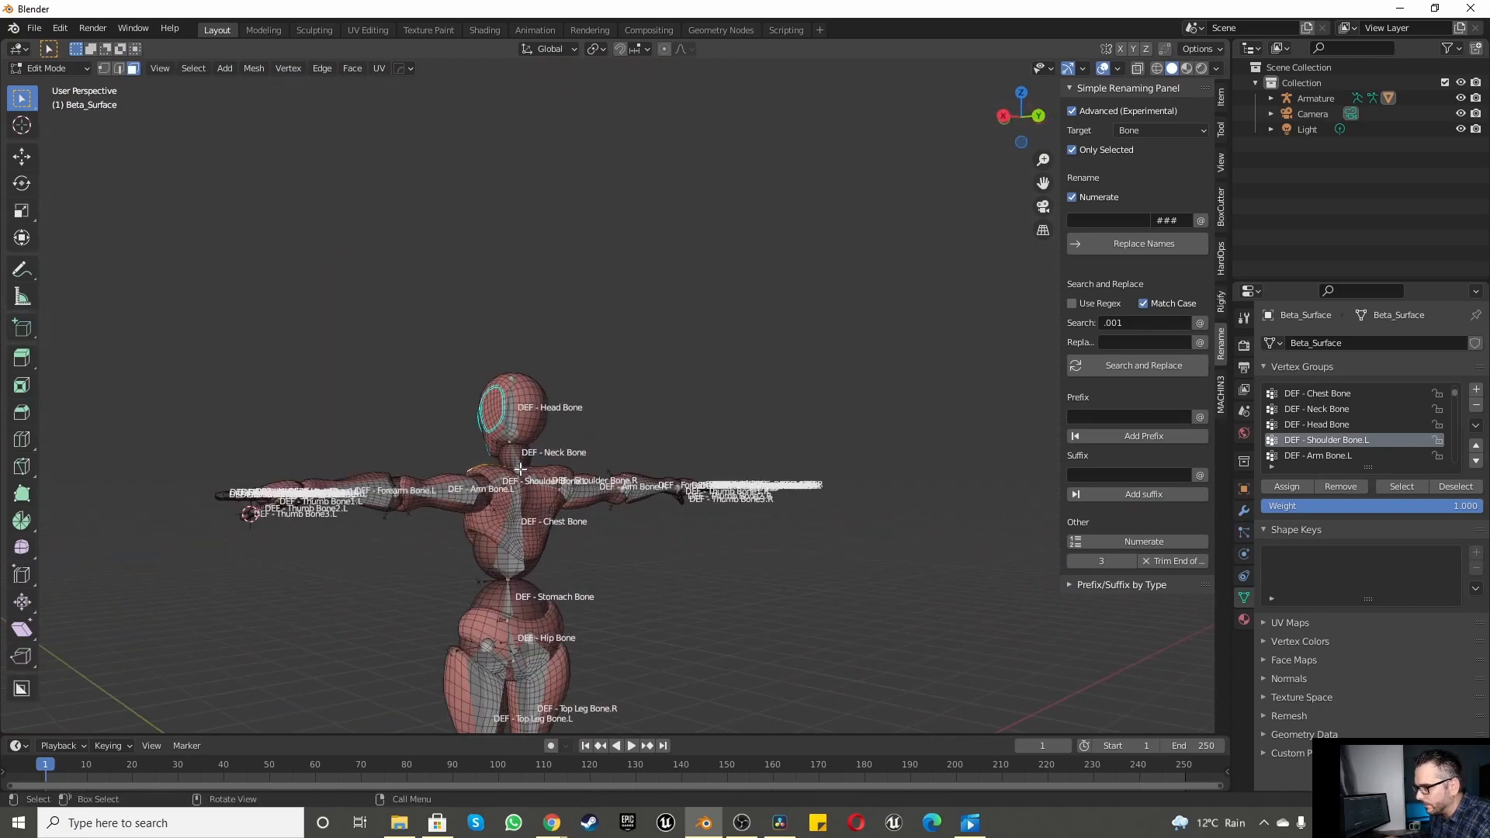
{"action": "middle_click_drag", "start_coordinate": [485, 487], "coordinate": [578, 420]}
{"action": "left_click_drag", "start_coordinate": [542, 414], "coordinate": [652, 447], "text": "shift"}
{"action": "scroll", "coordinate": [607, 405], "scroll_direction": "up", "scroll_amount": 1}
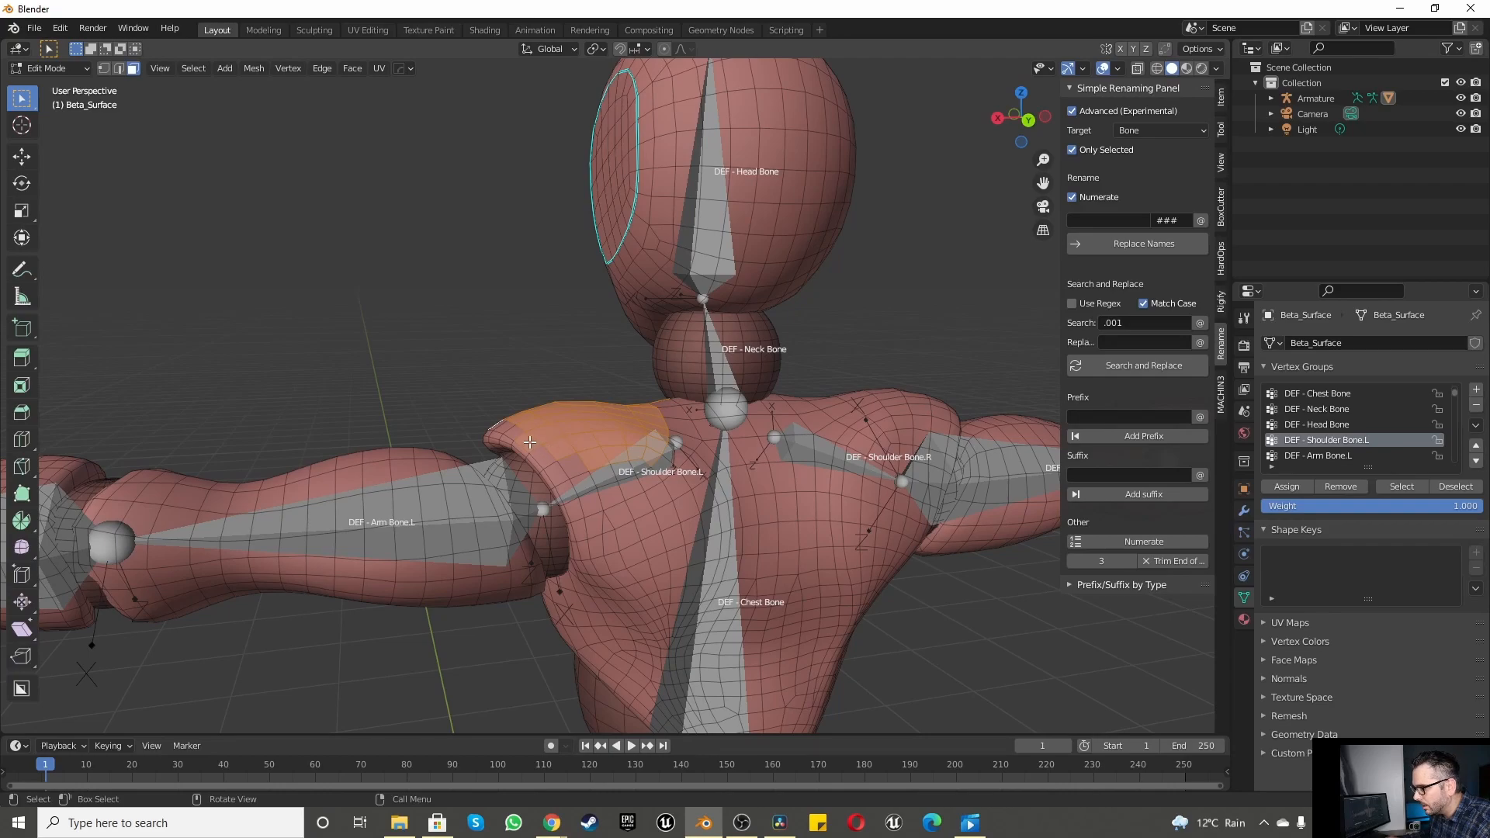
{"action": "left_click", "coordinate": [502, 423], "text": "shift"}
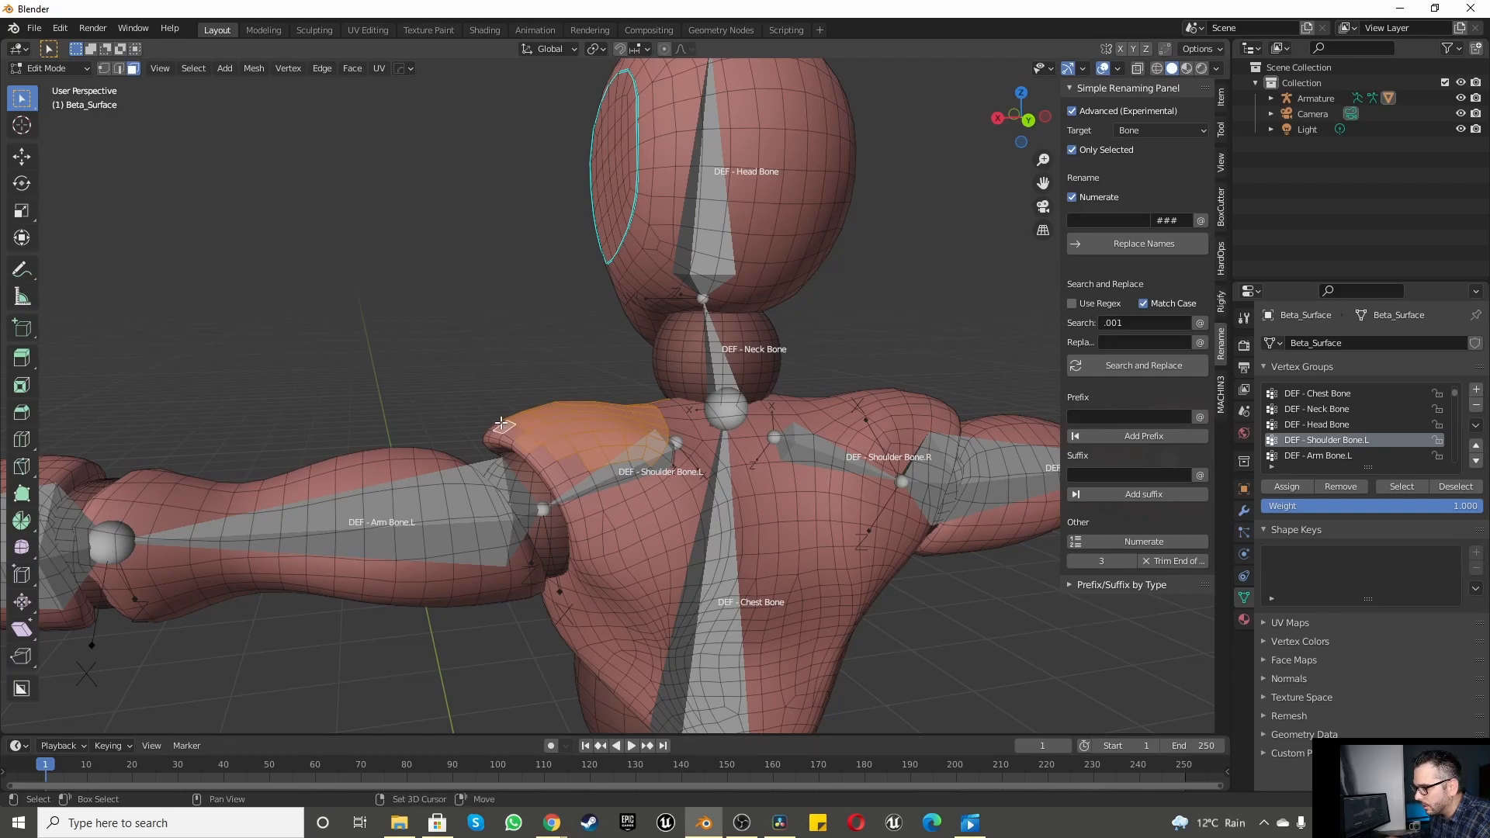
Step: Add the missing rear shoulder faces between the armhole edge and the left shoulder bone to the selection
{"action": "middle_click_drag", "start_coordinate": [512, 429], "coordinate": [607, 441], "text": "shift"}
{"action": "right_click", "coordinate": [608, 440]}
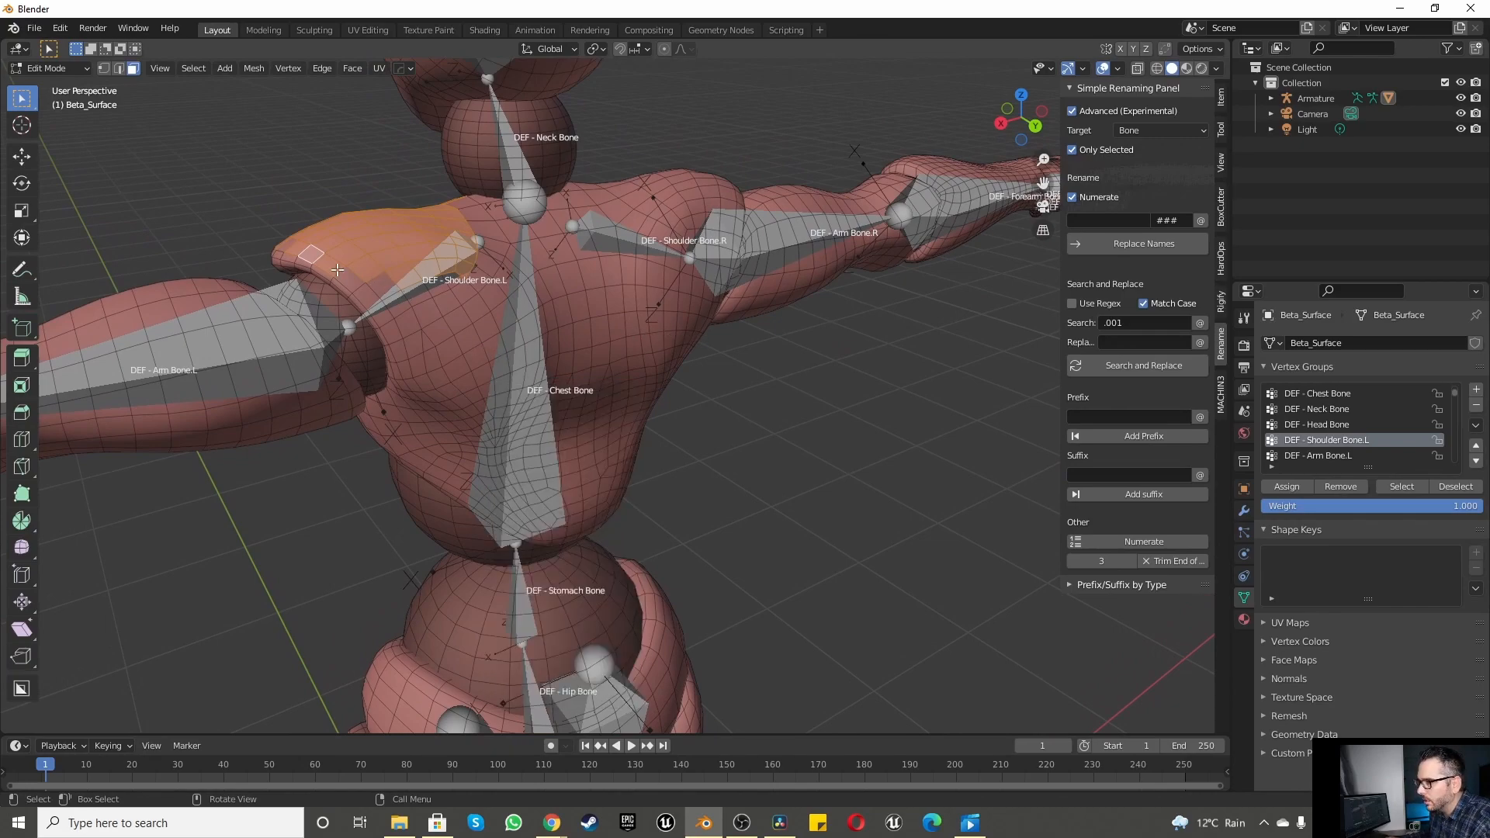
{"action": "scroll", "coordinate": [249, 235], "scroll_direction": "up", "scroll_amount": 2}
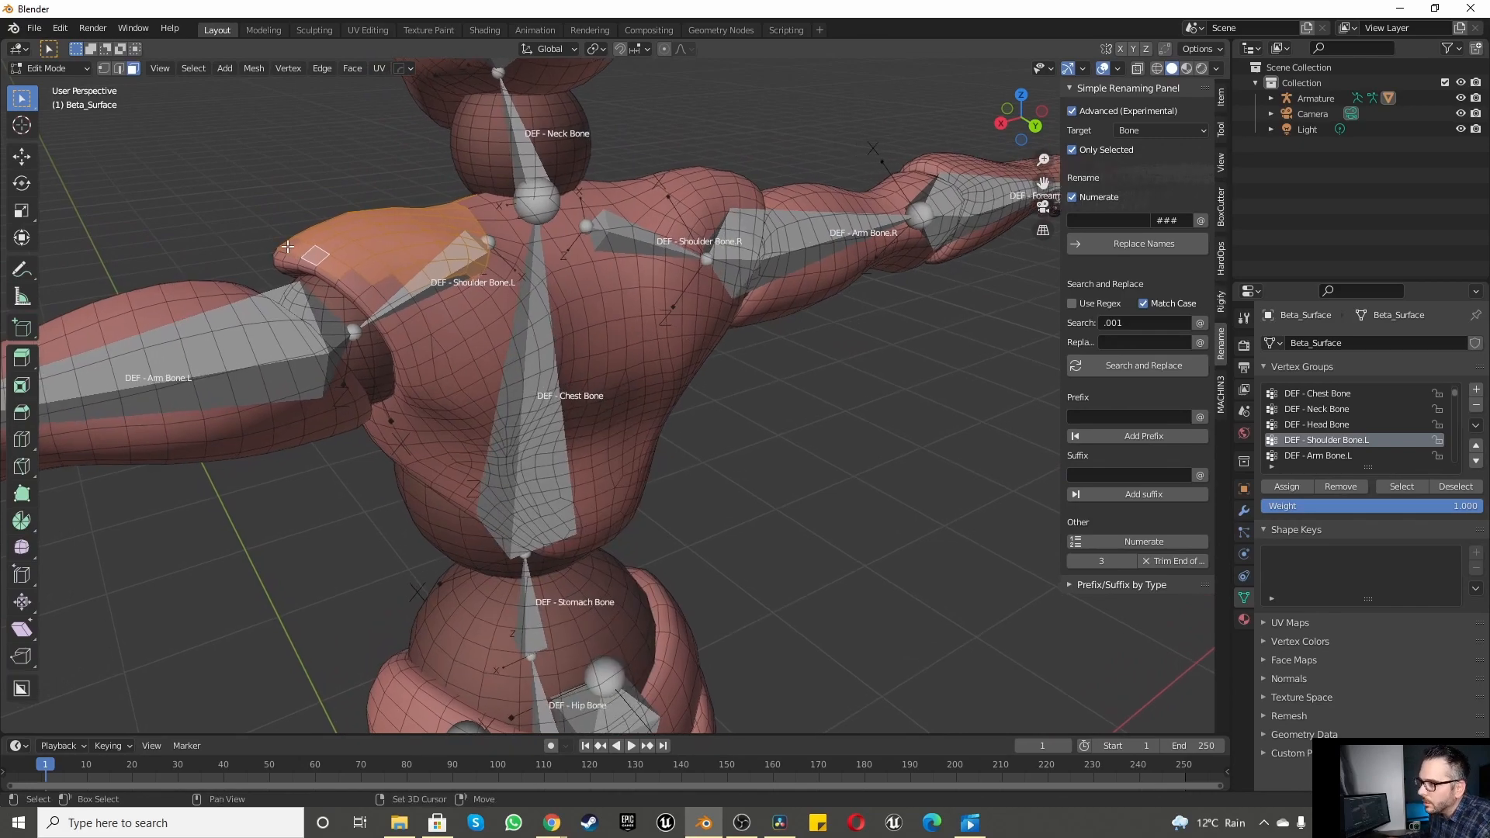
{"action": "left_click", "coordinate": [352, 280], "text": "shift"}
{"action": "left_click", "coordinate": [396, 287], "text": "shift"}
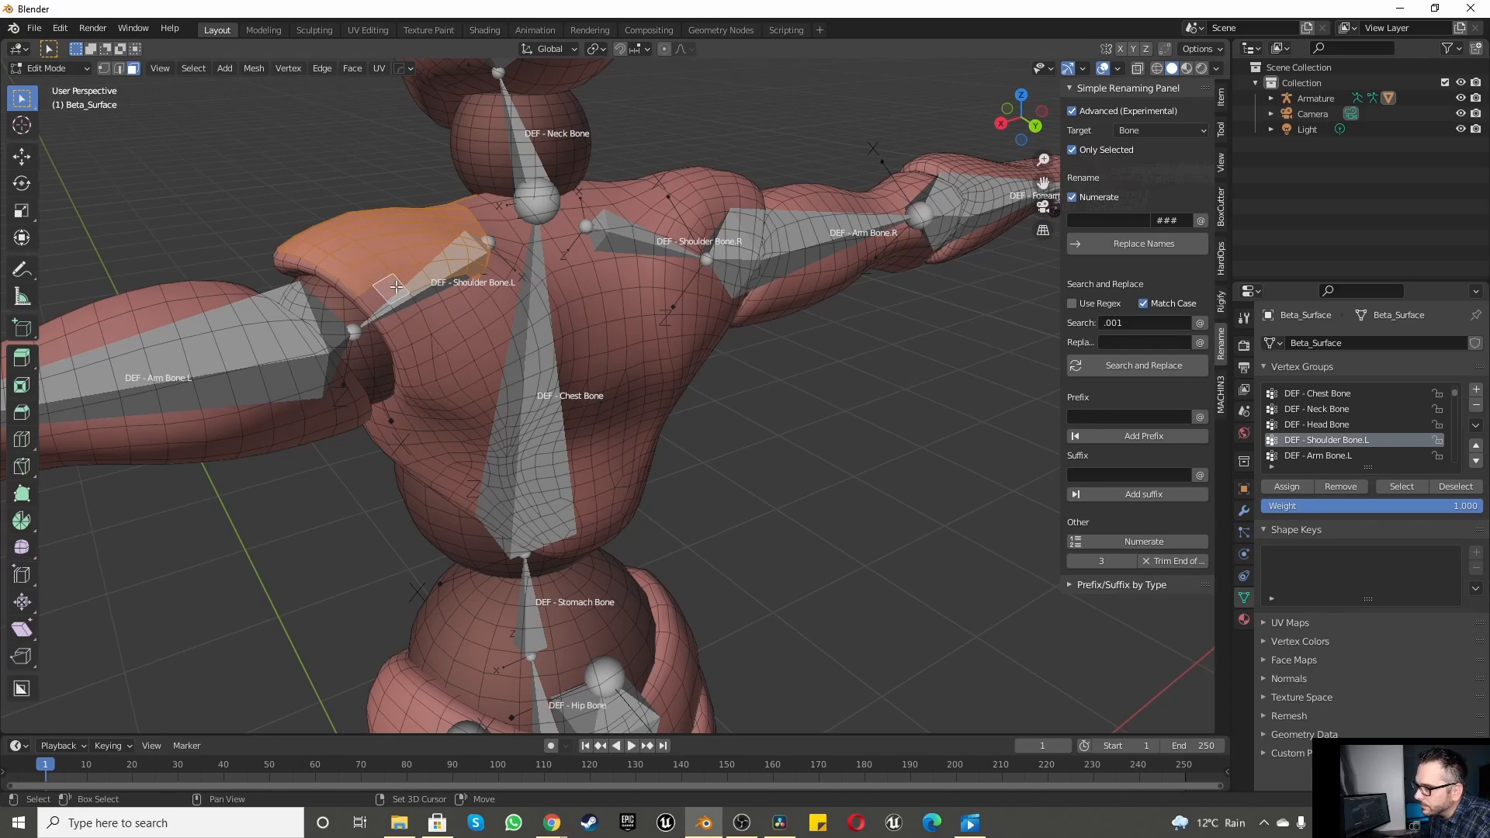
{"action": "left_click", "coordinate": [380, 299], "text": "shift"}
{"action": "left_click", "coordinate": [402, 312], "text": "shift"}
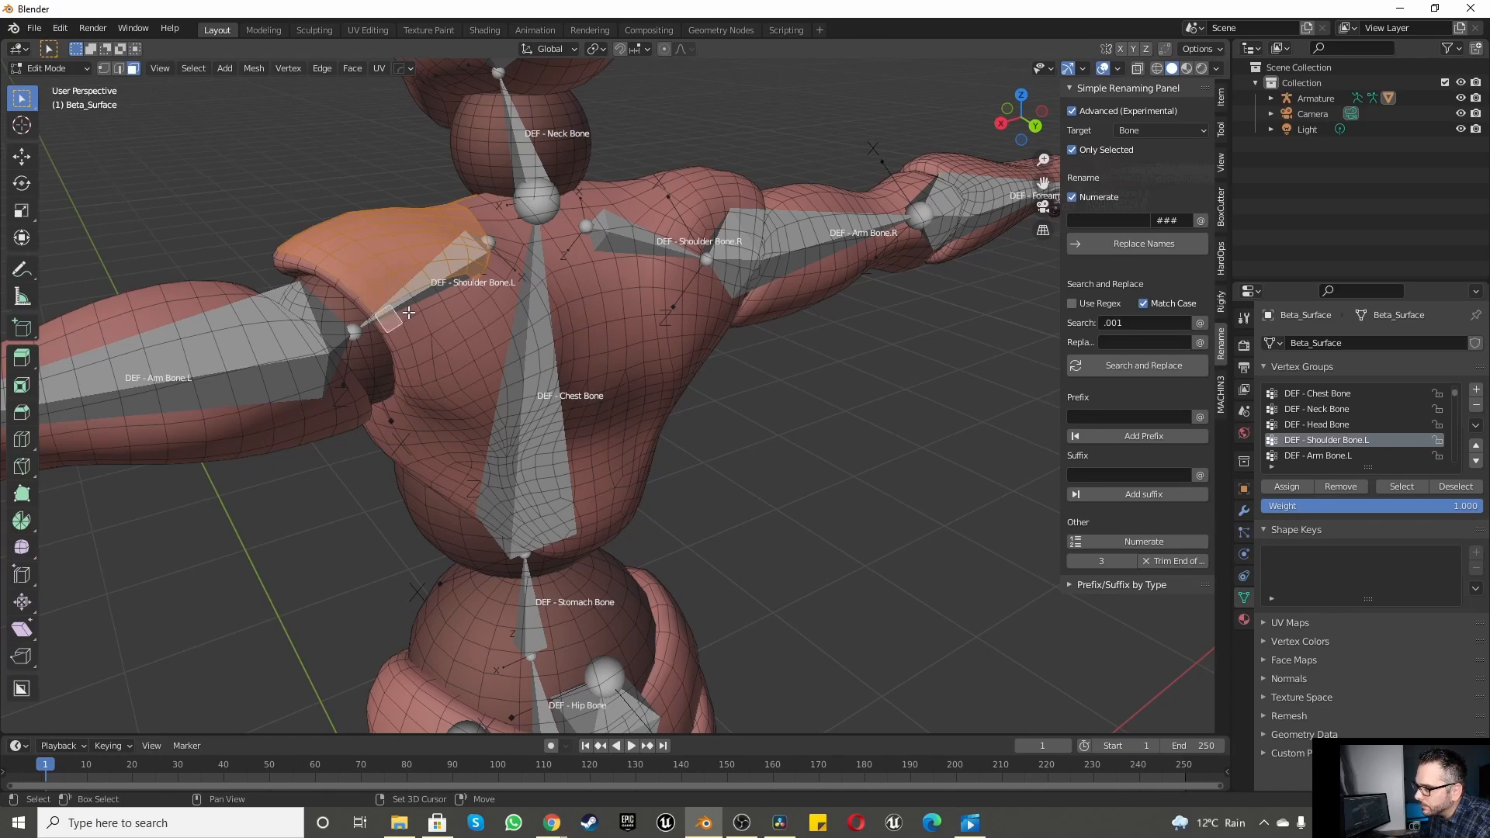
Step: In the back orthographic view, add the row of faces just above the left shoulder bone to the selection
{"action": "key", "text": "grave"}
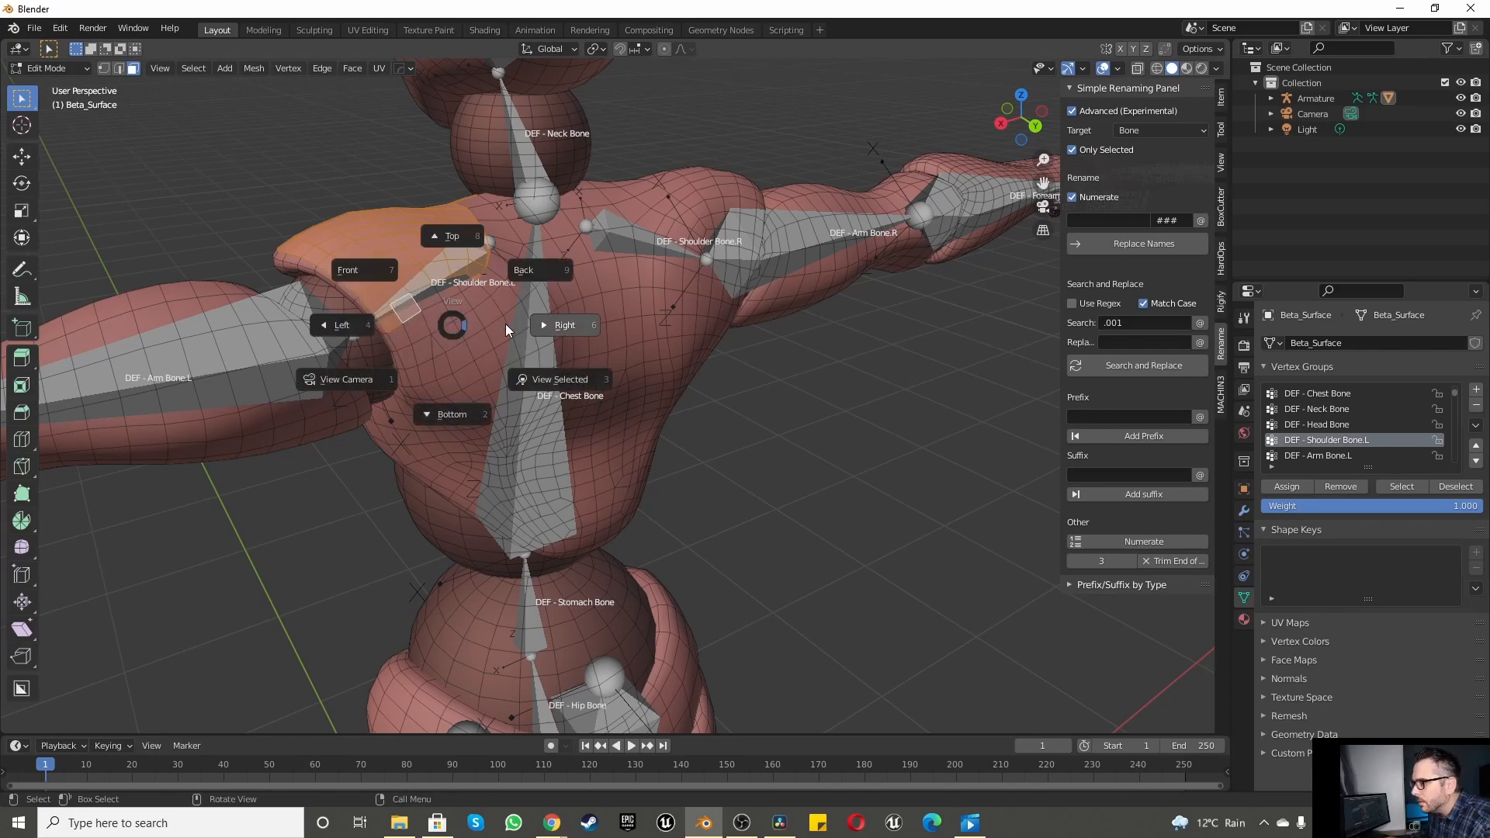
{"action": "left_click", "coordinate": [508, 281]}
{"action": "scroll", "coordinate": [508, 281], "scroll_direction": "down", "scroll_amount": 4}
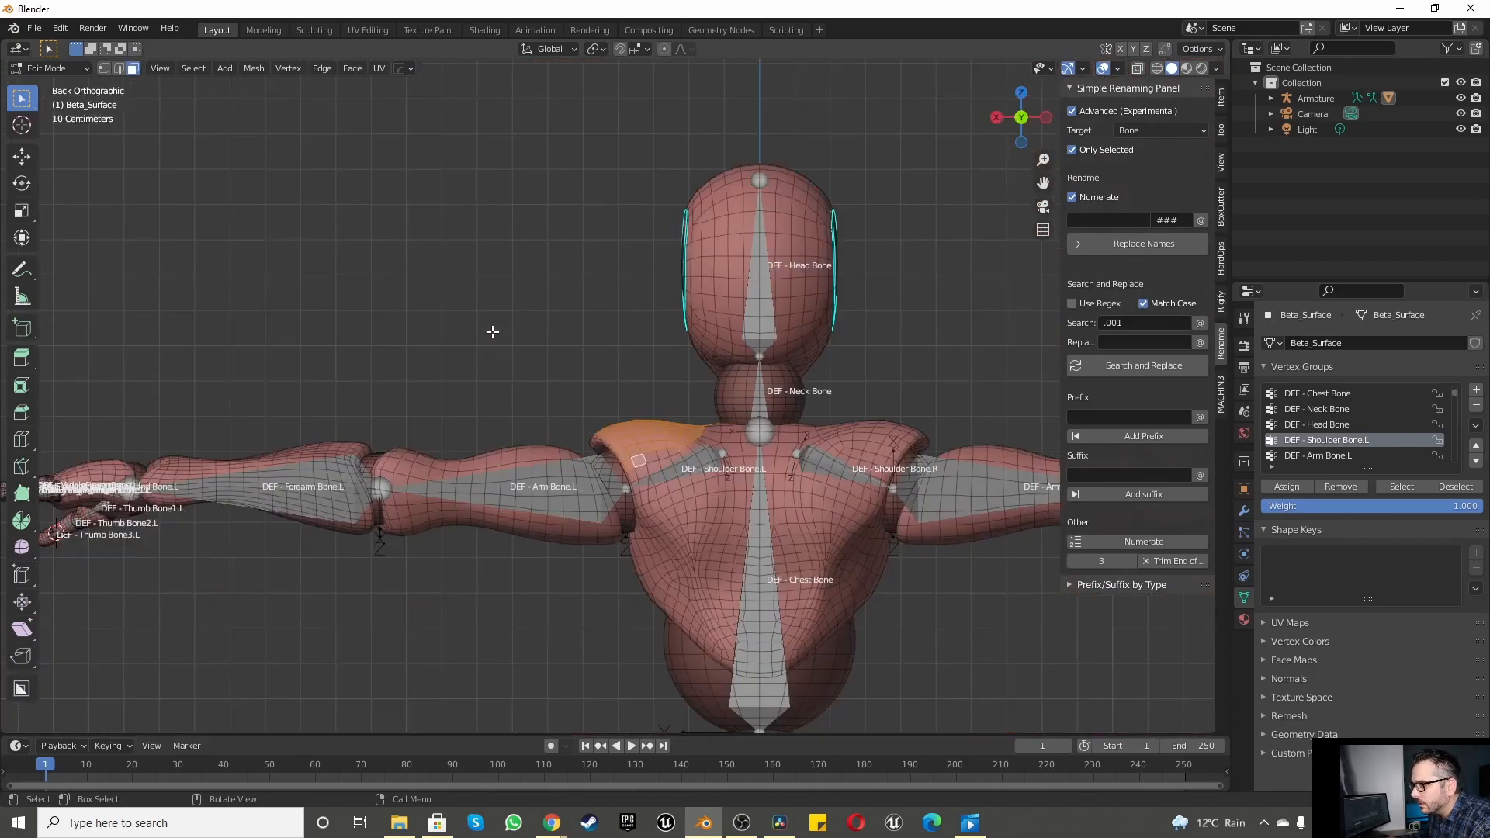
{"action": "scroll", "coordinate": [599, 427], "scroll_direction": "up", "scroll_amount": 8}
{"action": "scroll", "coordinate": [598, 426], "scroll_direction": "down", "scroll_amount": 4}
{"action": "scroll", "coordinate": [531, 458], "scroll_direction": "up", "scroll_amount": 3}
{"action": "key", "text": "grave"}
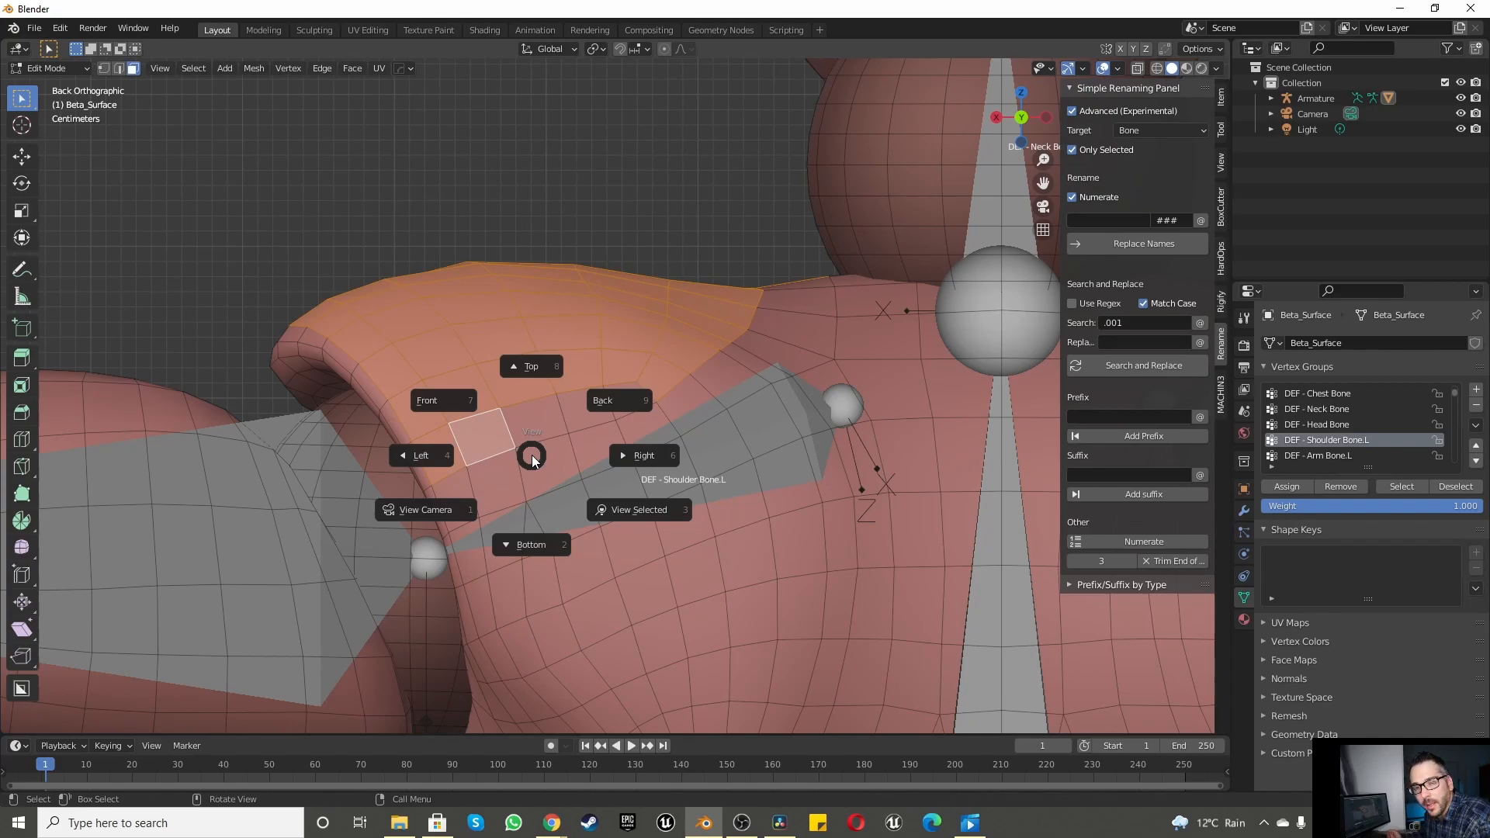
{"action": "key", "text": "Escape"}
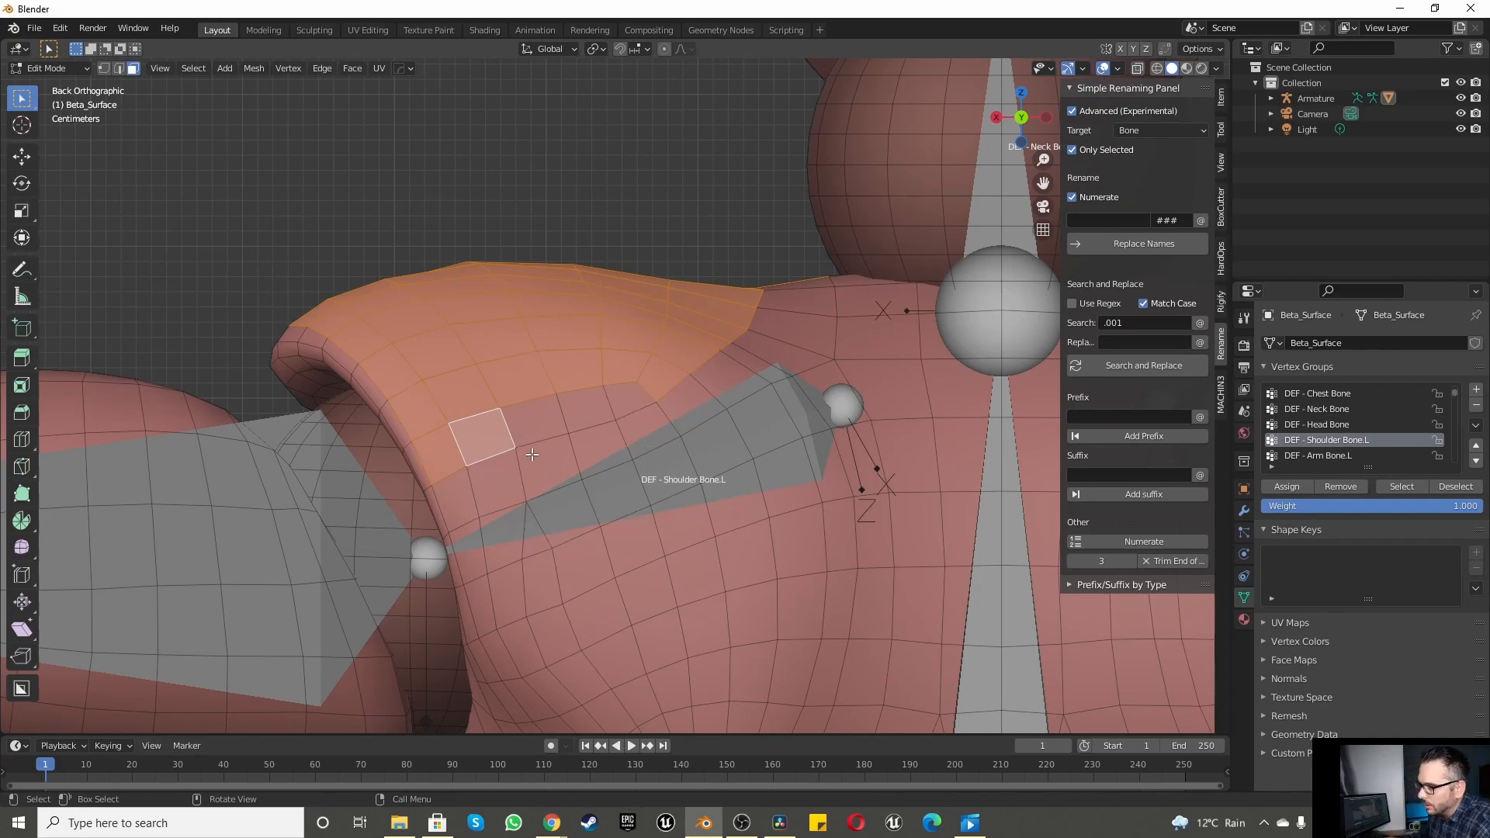
{"action": "left_click", "coordinate": [534, 420], "text": "shift"}
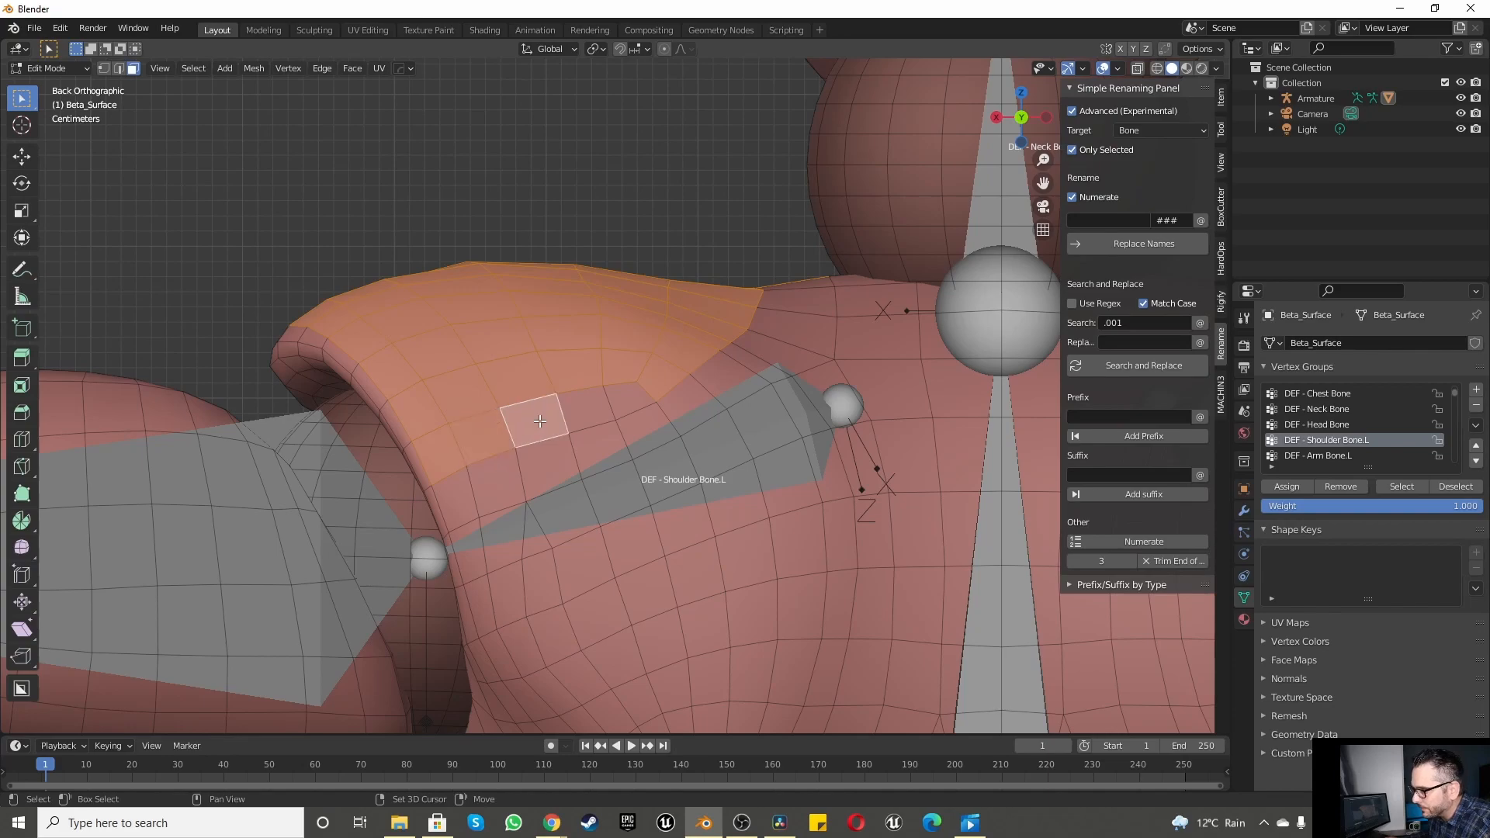
{"action": "left_click", "coordinate": [605, 396], "text": "shift"}
{"action": "left_click", "coordinate": [639, 397], "text": "shift"}
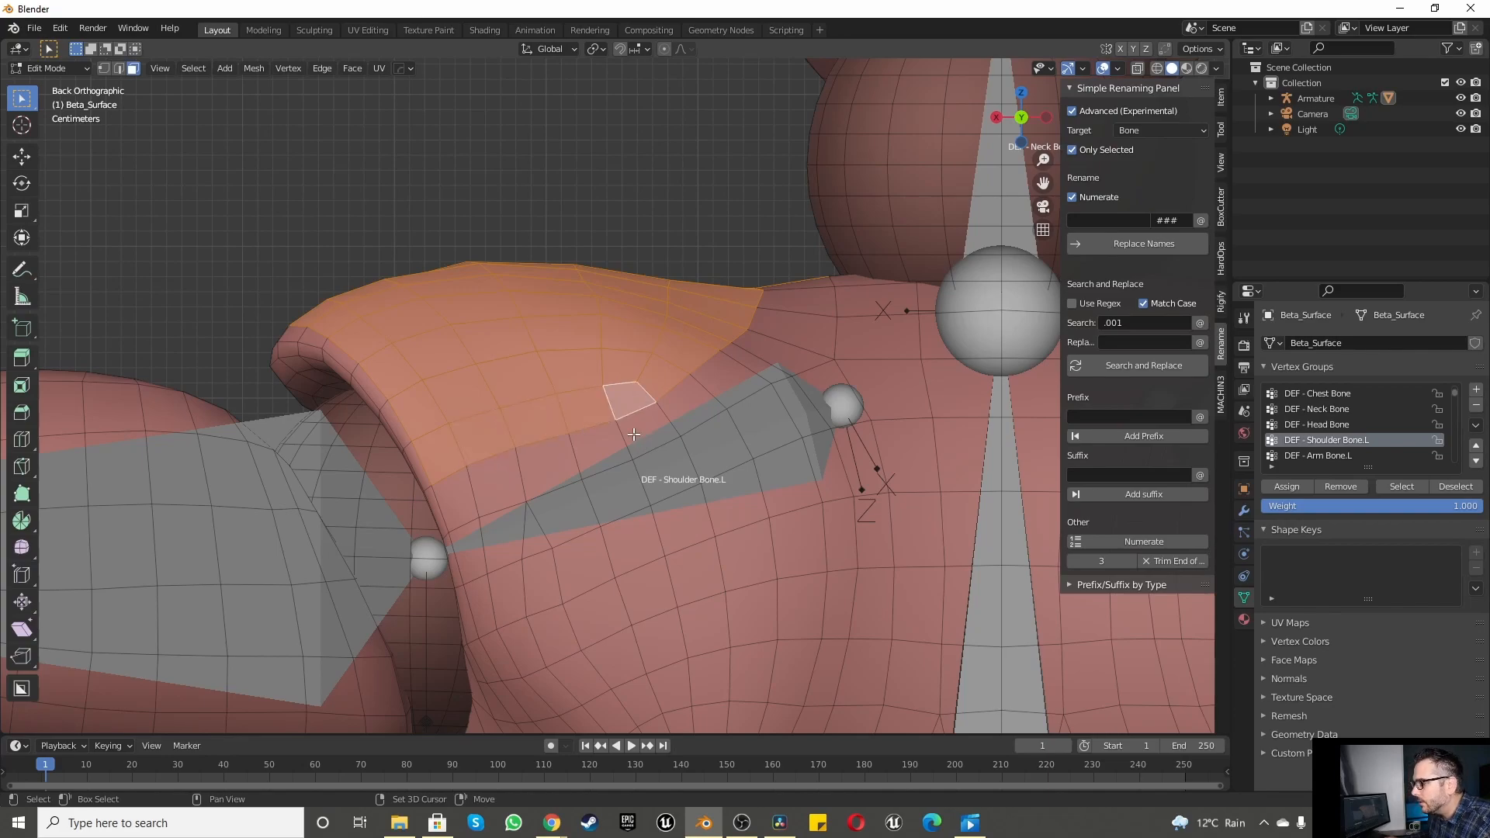
Step: Add the rear faces overlapping the left shoulder bone, from the armhole edge to the middle of the bone, to the selection
{"action": "left_click", "coordinate": [502, 480], "text": "shift"}
{"action": "left_click", "coordinate": [464, 493], "text": "shift"}
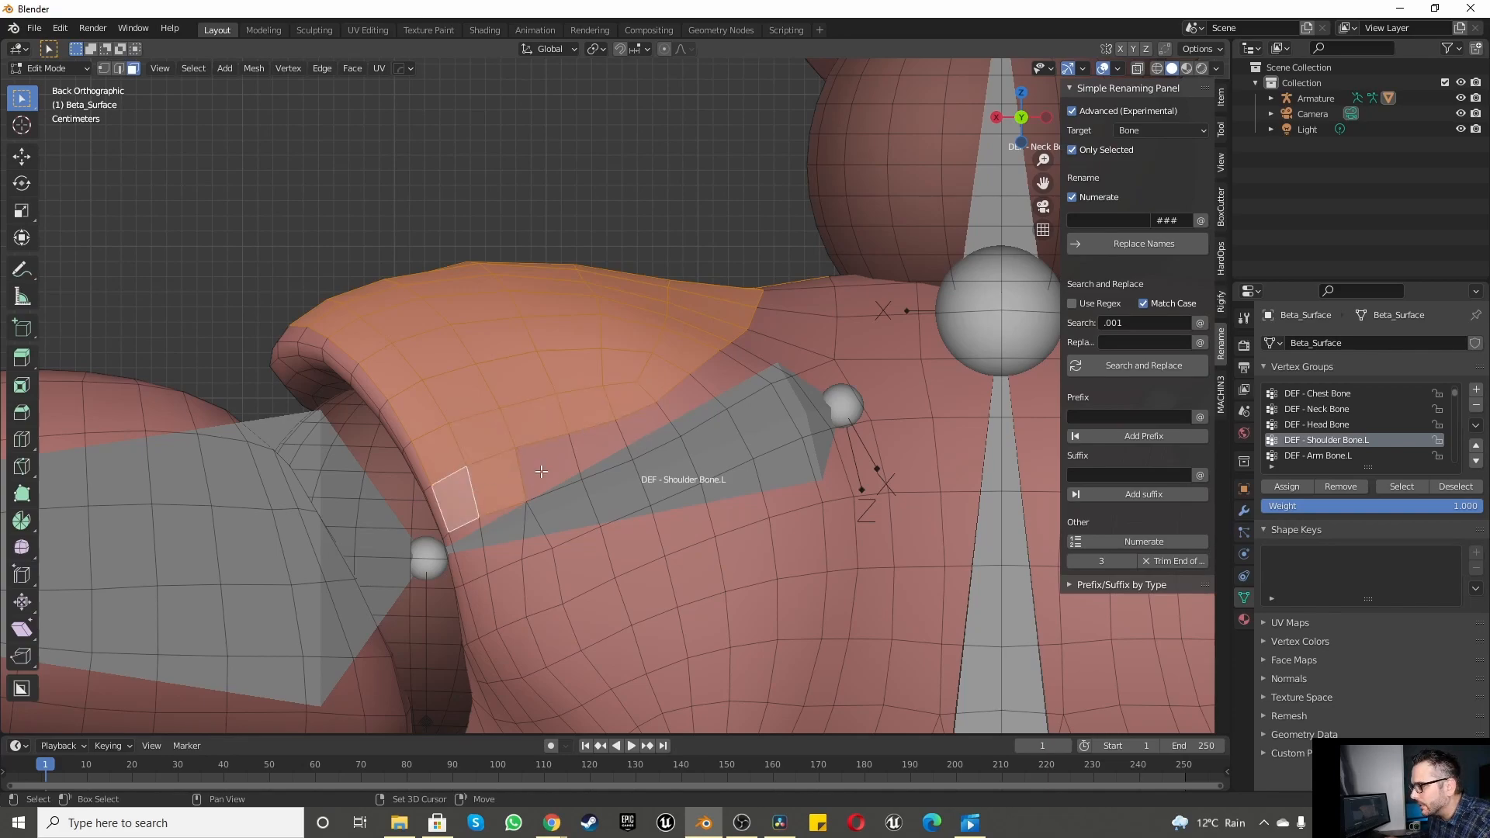
{"action": "left_click", "coordinate": [544, 471], "text": "shift"}
{"action": "left_click", "coordinate": [470, 542], "text": "shift"}
{"action": "left_click", "coordinate": [527, 534], "text": "shift"}
{"action": "left_click", "coordinate": [617, 489], "text": "shift"}
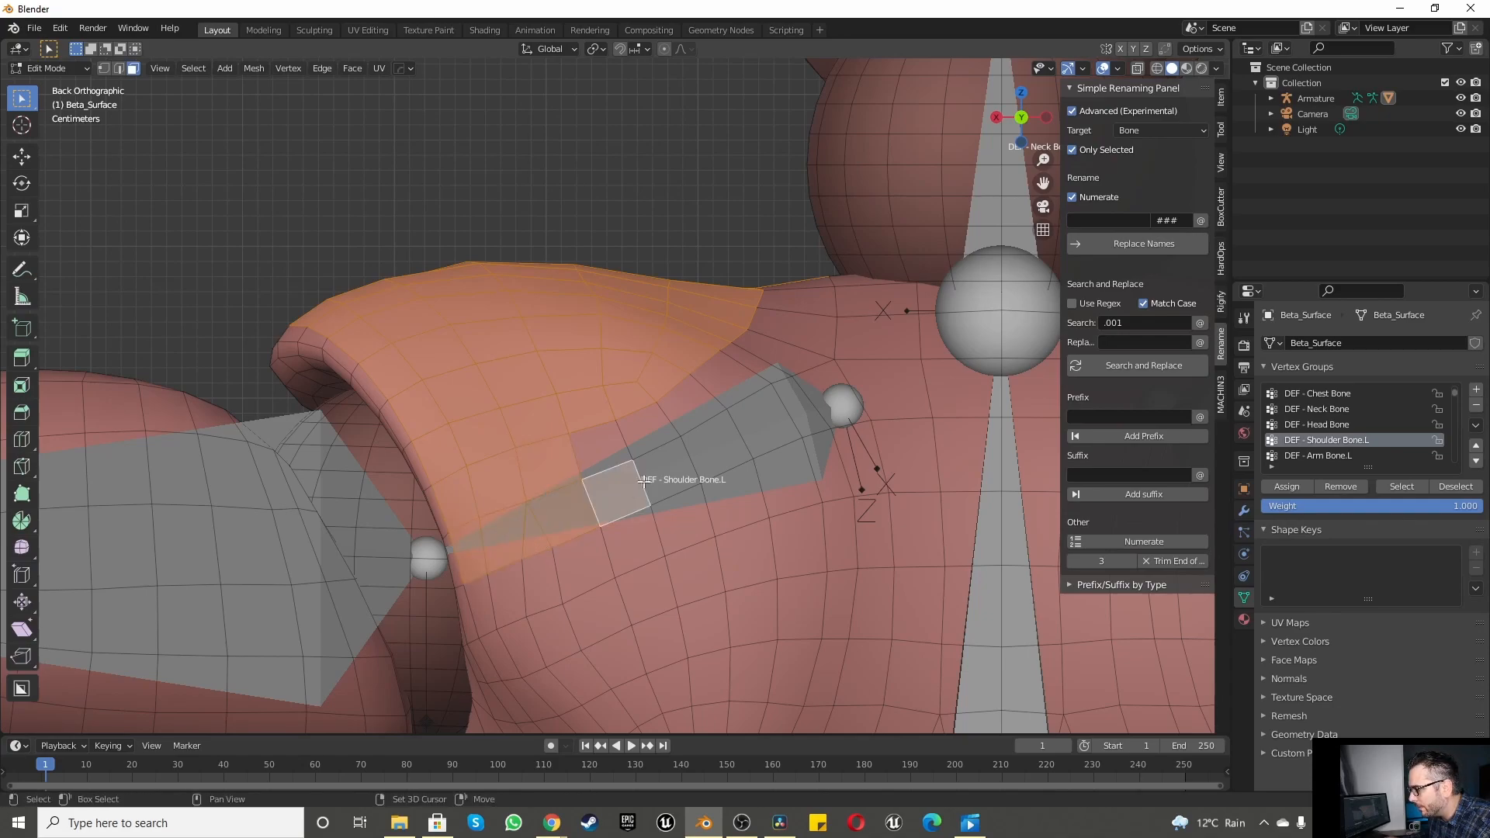
{"action": "left_click", "coordinate": [675, 467], "text": "shift"}
Step: Add the rear faces around the inner end of the left shoulder bone up to the neck side, filling the remaining gaps
{"action": "left_click", "coordinate": [776, 428], "text": "shift"}
{"action": "left_click", "coordinate": [804, 409], "text": "shift"}
{"action": "left_click", "coordinate": [829, 387], "text": "shift"}
{"action": "left_click", "coordinate": [763, 362], "text": "shift"}
{"action": "left_click", "coordinate": [752, 365], "text": "shift"}
{"action": "left_click_drag", "start_coordinate": [777, 276], "coordinate": [778, 357], "text": "shift"}
{"action": "left_click", "coordinate": [615, 453], "text": "shift"}
{"action": "left_click", "coordinate": [701, 394], "text": "shift"}
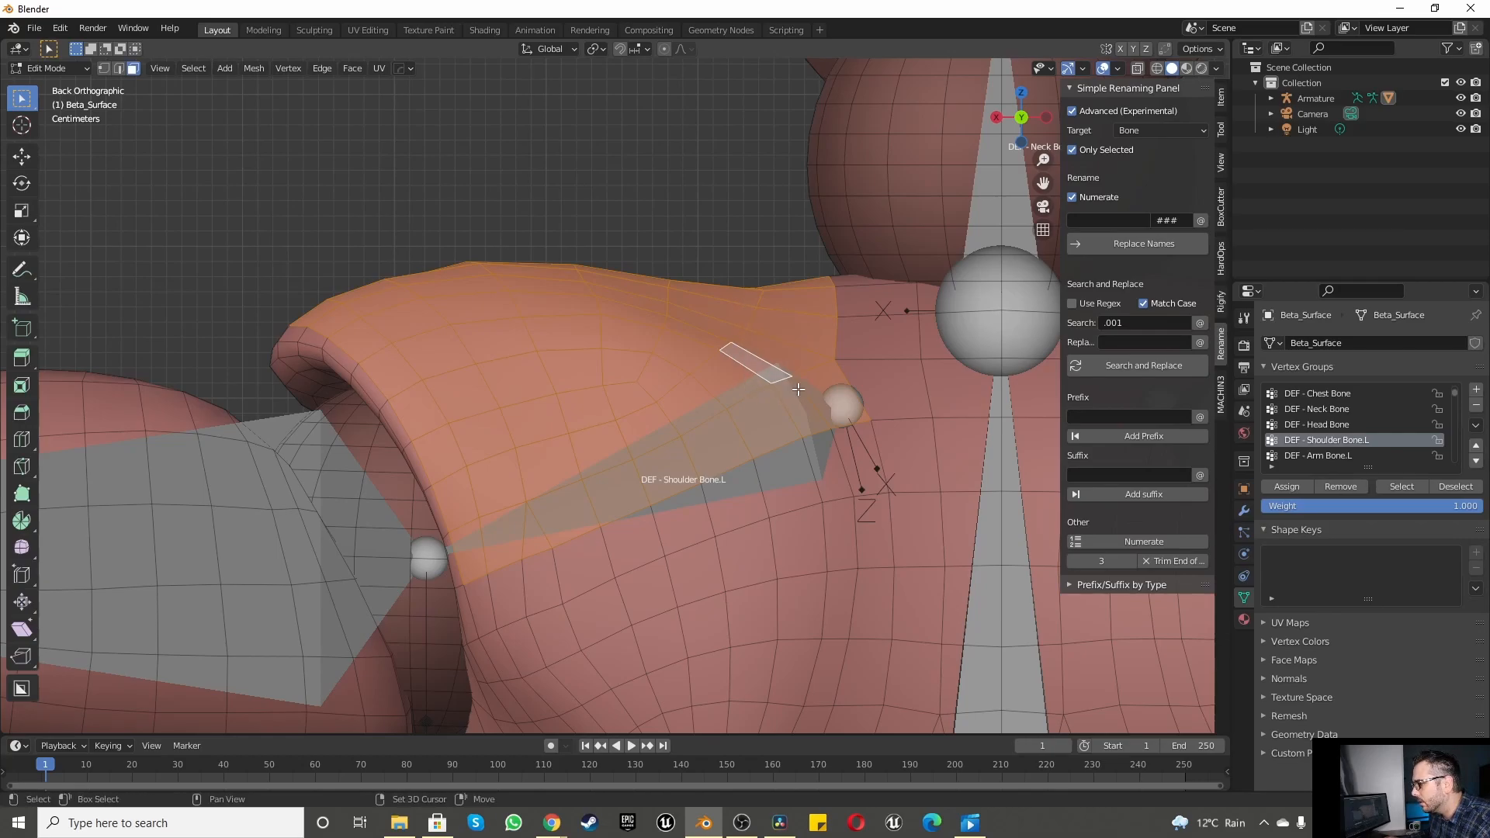
Step: From the front view, assign the selected faces to DEF - Shoulder Bone.L, check the group by reselecting it, and deselect it
{"action": "scroll", "coordinate": [709, 393], "scroll_direction": "down", "scroll_amount": 5}
{"action": "scroll", "coordinate": [708, 393], "scroll_direction": "down", "scroll_amount": 4}
{"action": "middle_click_drag", "start_coordinate": [771, 435], "coordinate": [789, 469]}
{"action": "scroll", "coordinate": [612, 413], "scroll_direction": "down", "scroll_amount": 5}
{"action": "scroll", "coordinate": [732, 437], "scroll_direction": "up", "scroll_amount": 4}
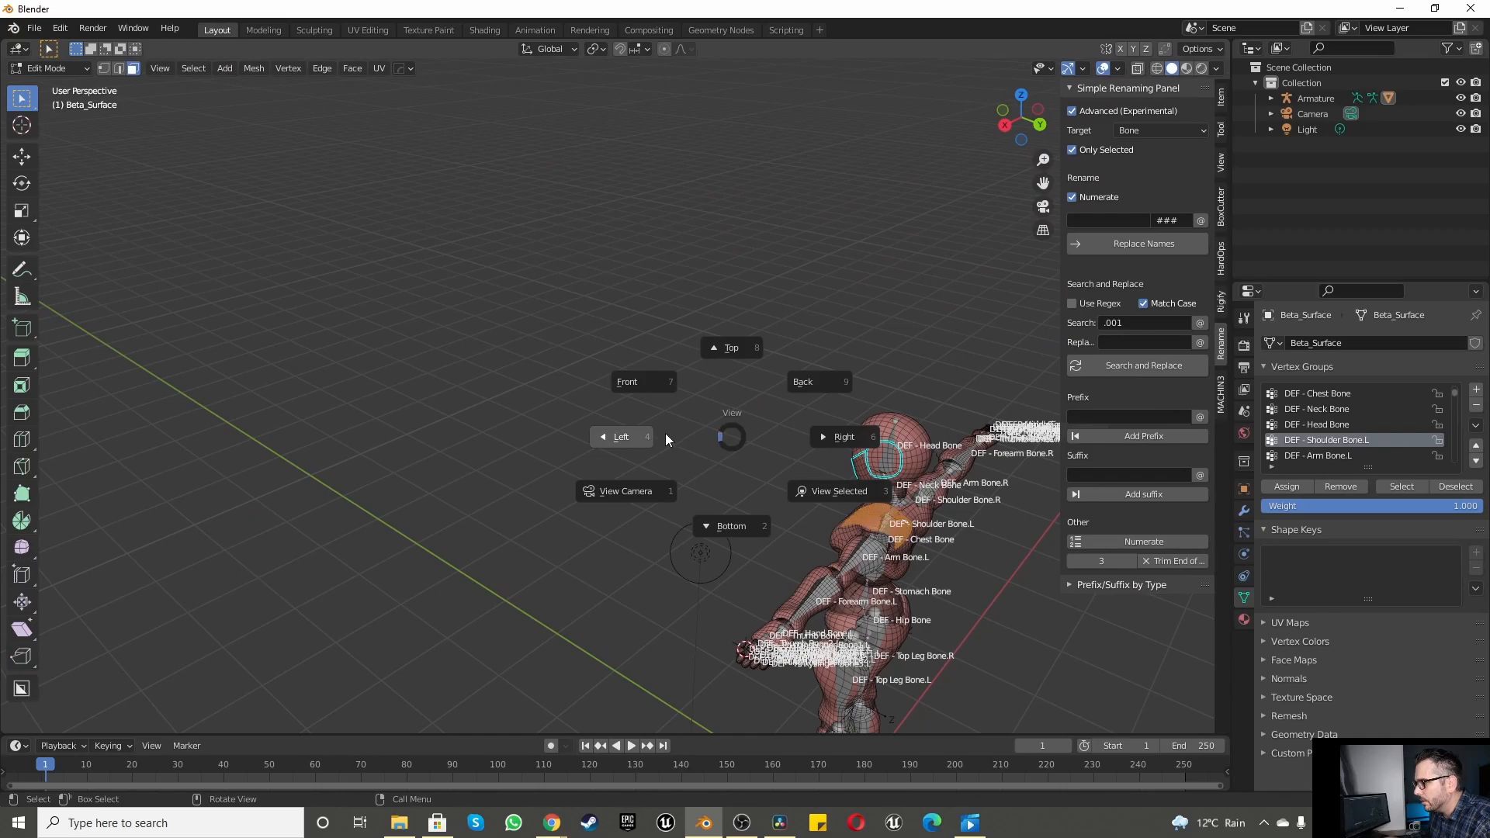
{"action": "left_click", "coordinate": [658, 379]}
{"action": "scroll", "coordinate": [416, 581], "scroll_direction": "up", "scroll_amount": 8}
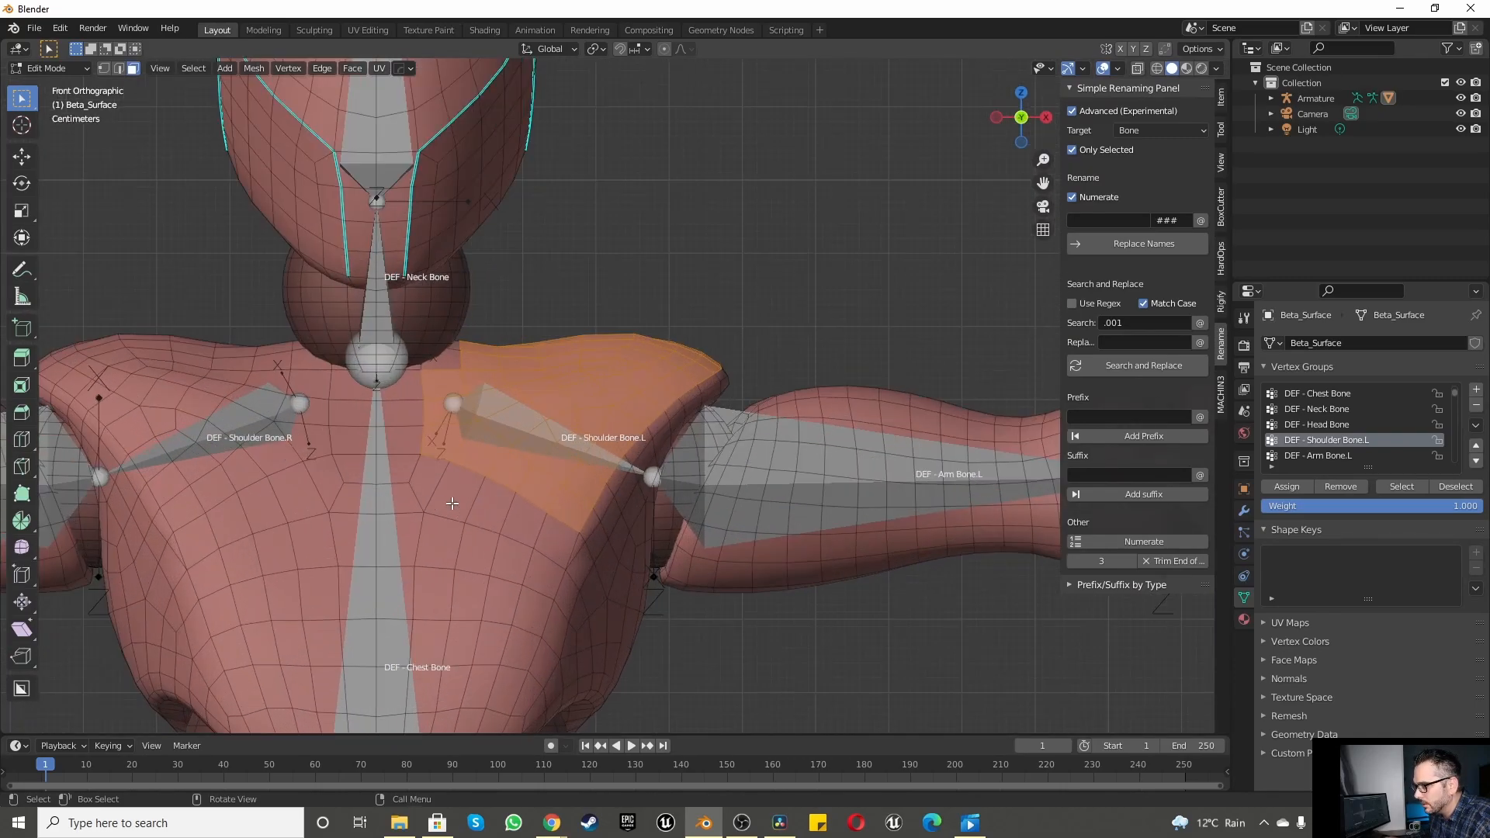
{"action": "scroll", "coordinate": [474, 423], "scroll_direction": "down", "scroll_amount": 4}
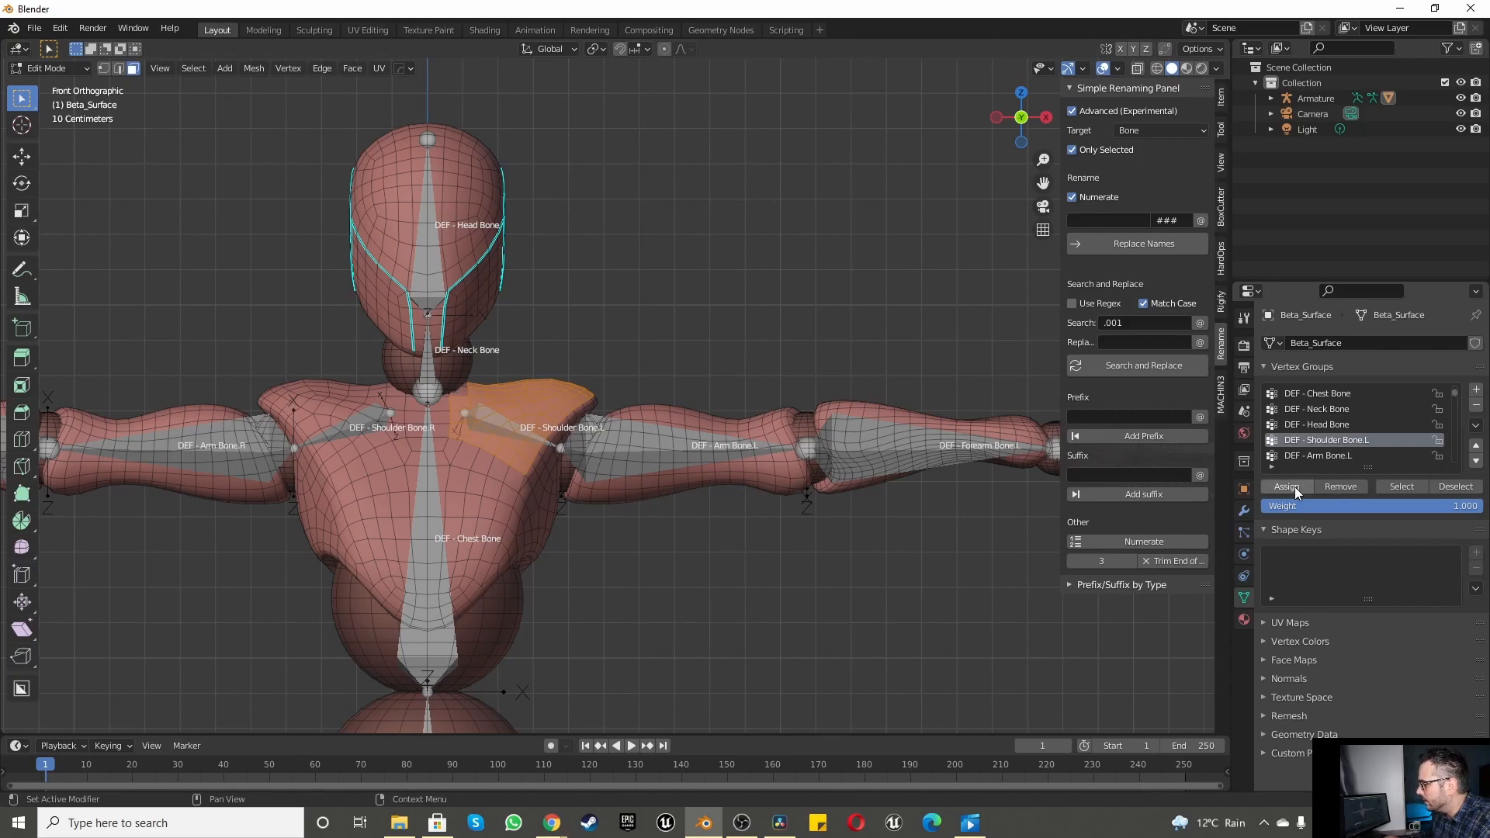
{"action": "left_click", "coordinate": [1455, 487]}
{"action": "left_click", "coordinate": [1400, 486]}
{"action": "left_click", "coordinate": [1455, 486]}
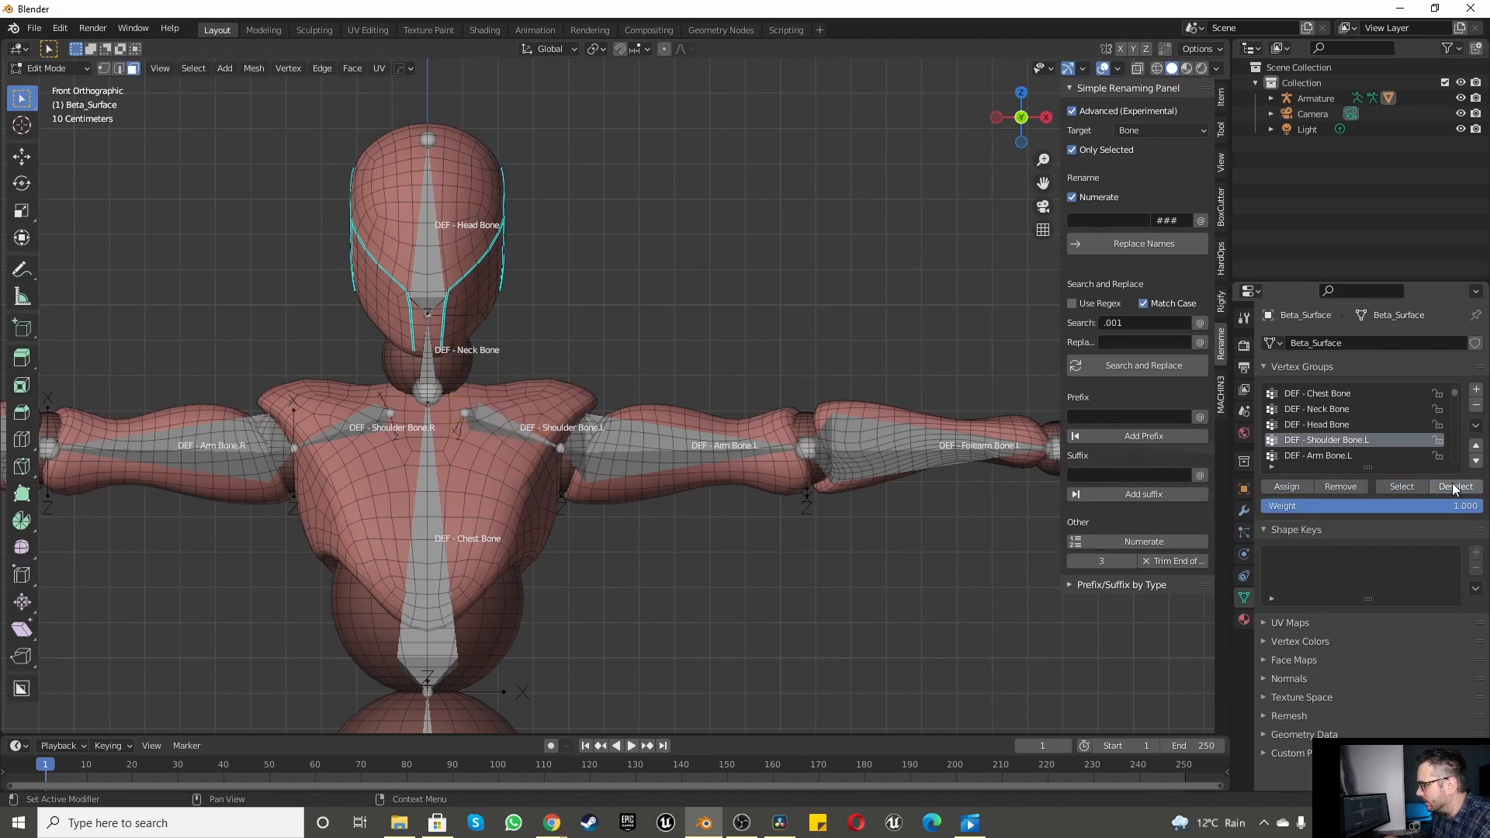
Step: Select the linked left shoulder joint and upper arm meshes, assign them to DEF - Arm Bone.L, check the group, and deselect it
{"action": "left_click", "coordinate": [1336, 457]}
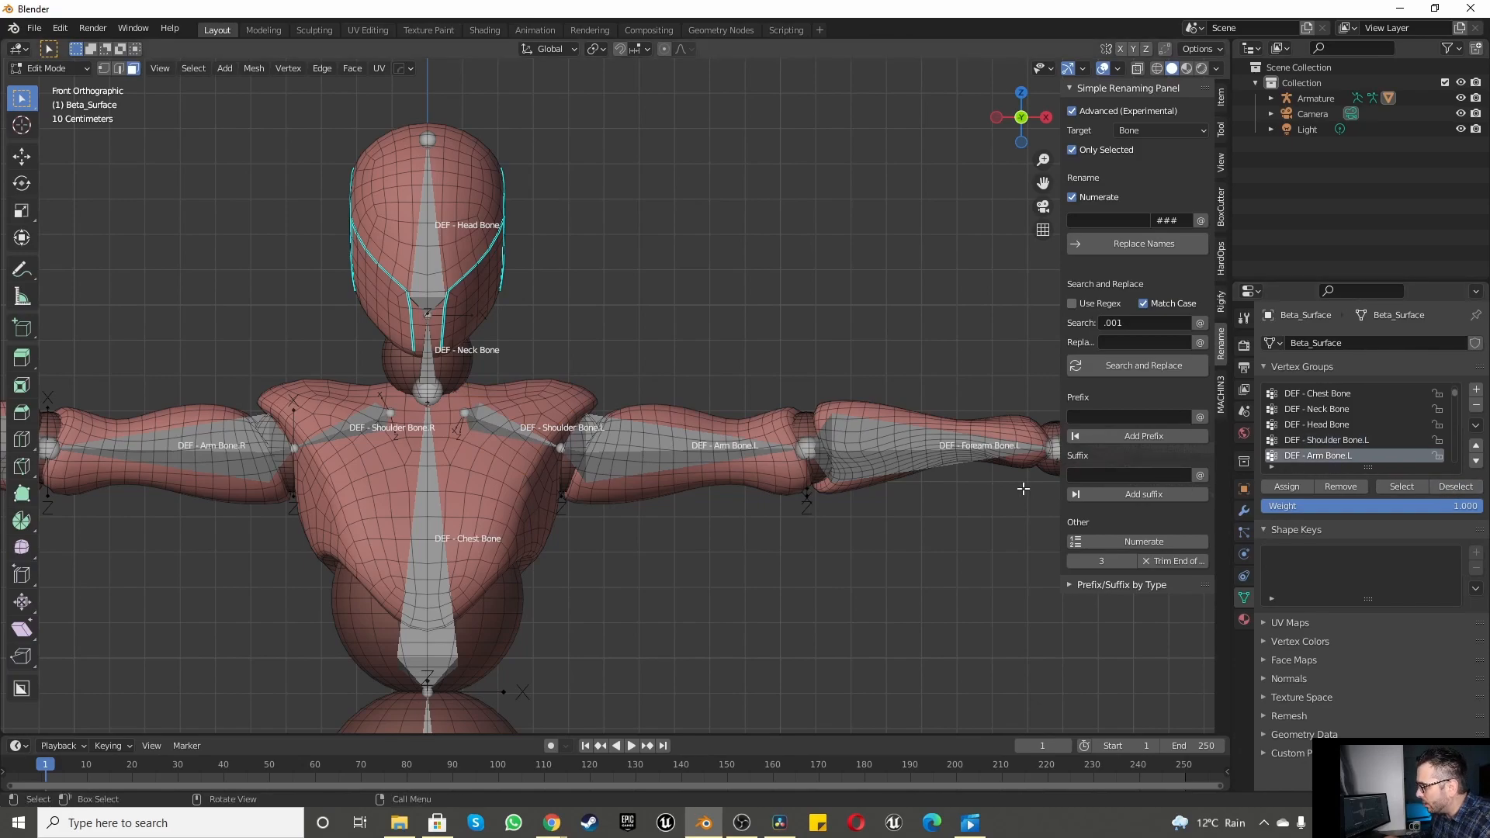
{"action": "left_click", "coordinate": [563, 470]}
{"action": "key", "text": "ctrl+l"}
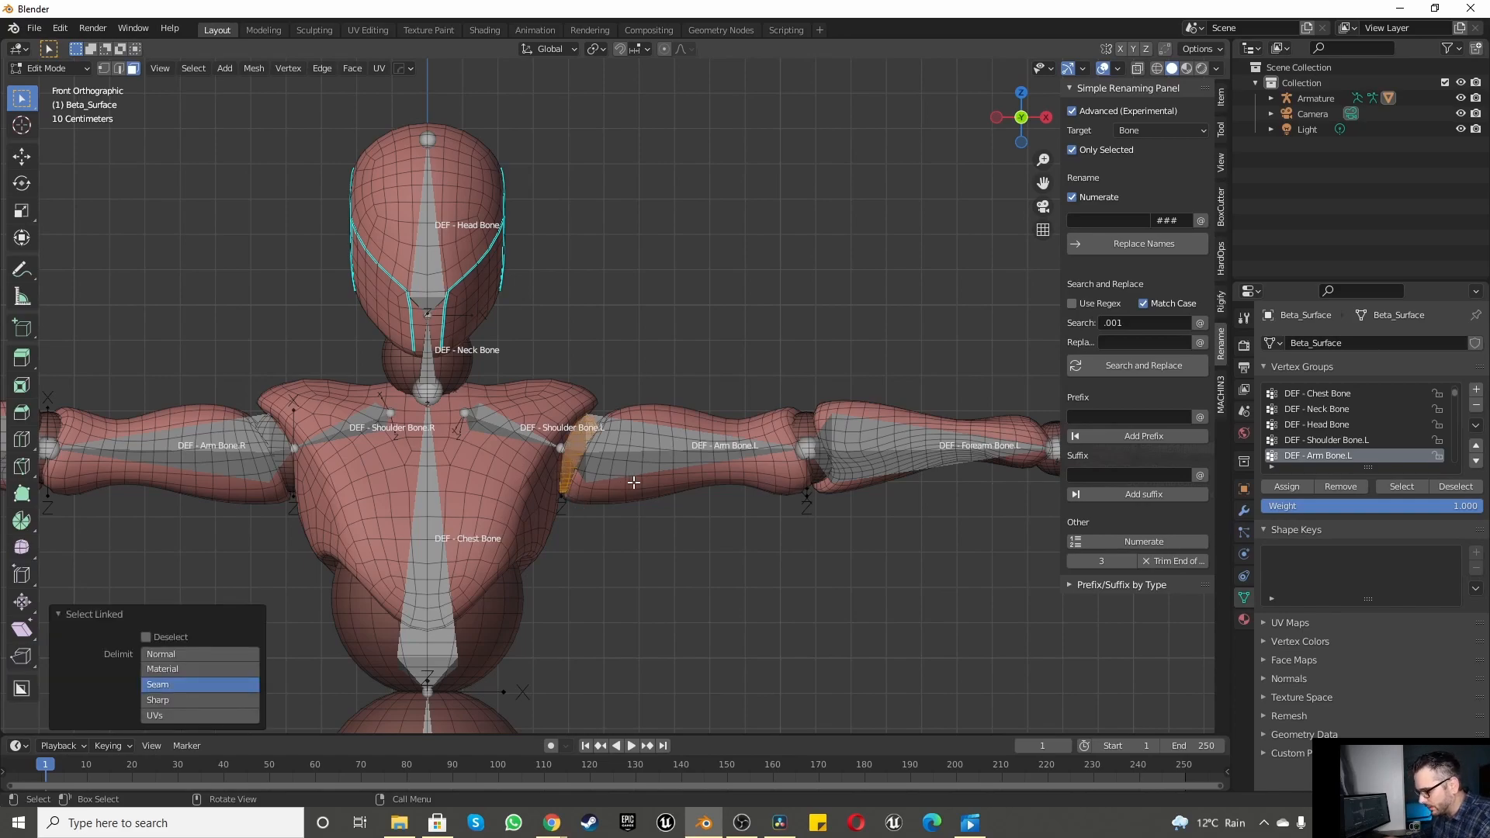
{"action": "key", "text": "l"}
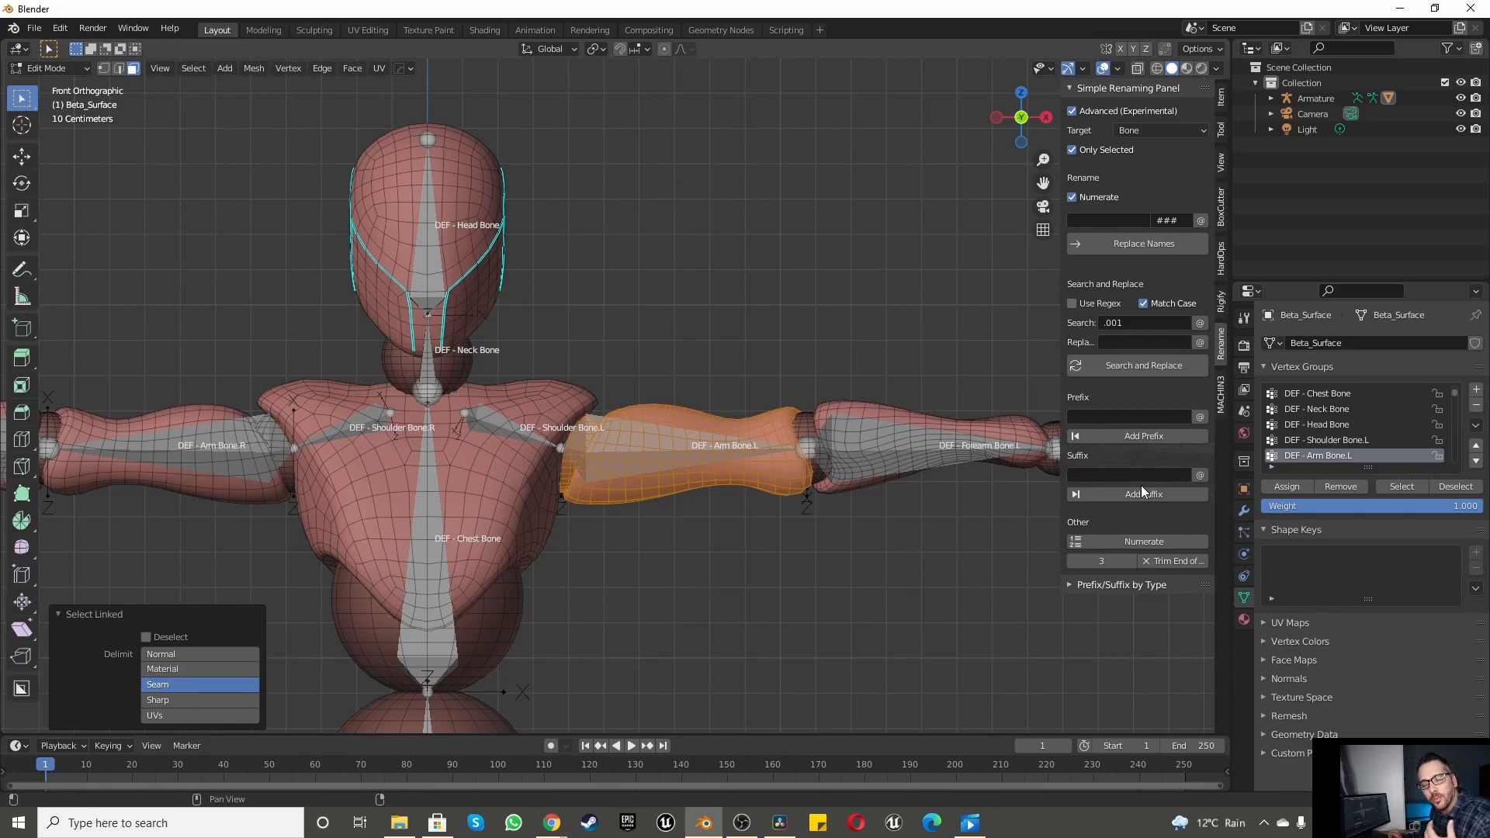
{"action": "left_click", "coordinate": [1290, 486]}
{"action": "left_click", "coordinate": [1443, 490]}
{"action": "left_click", "coordinate": [1406, 486]}
{"action": "left_click", "coordinate": [1440, 486]}
Step: Select the linked left elbow joint and forearm meshes, assign them to DEF - Forearm Bone.L, check the group, and deselect it
{"action": "scroll", "coordinate": [1329, 440], "scroll_direction": "down", "scroll_amount": 1}
{"action": "left_click", "coordinate": [1325, 456]}
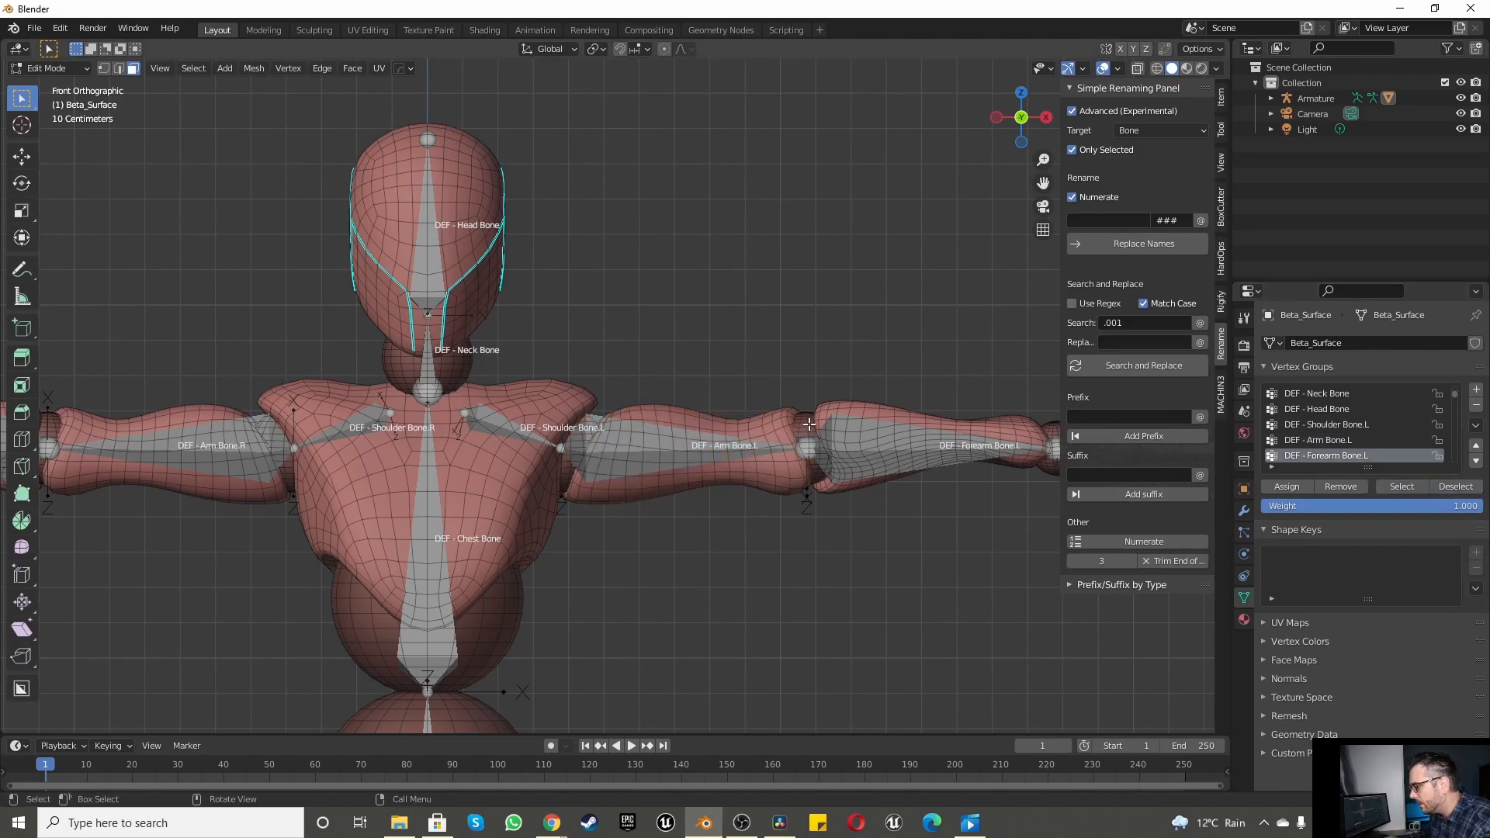
{"action": "key", "text": "l"}
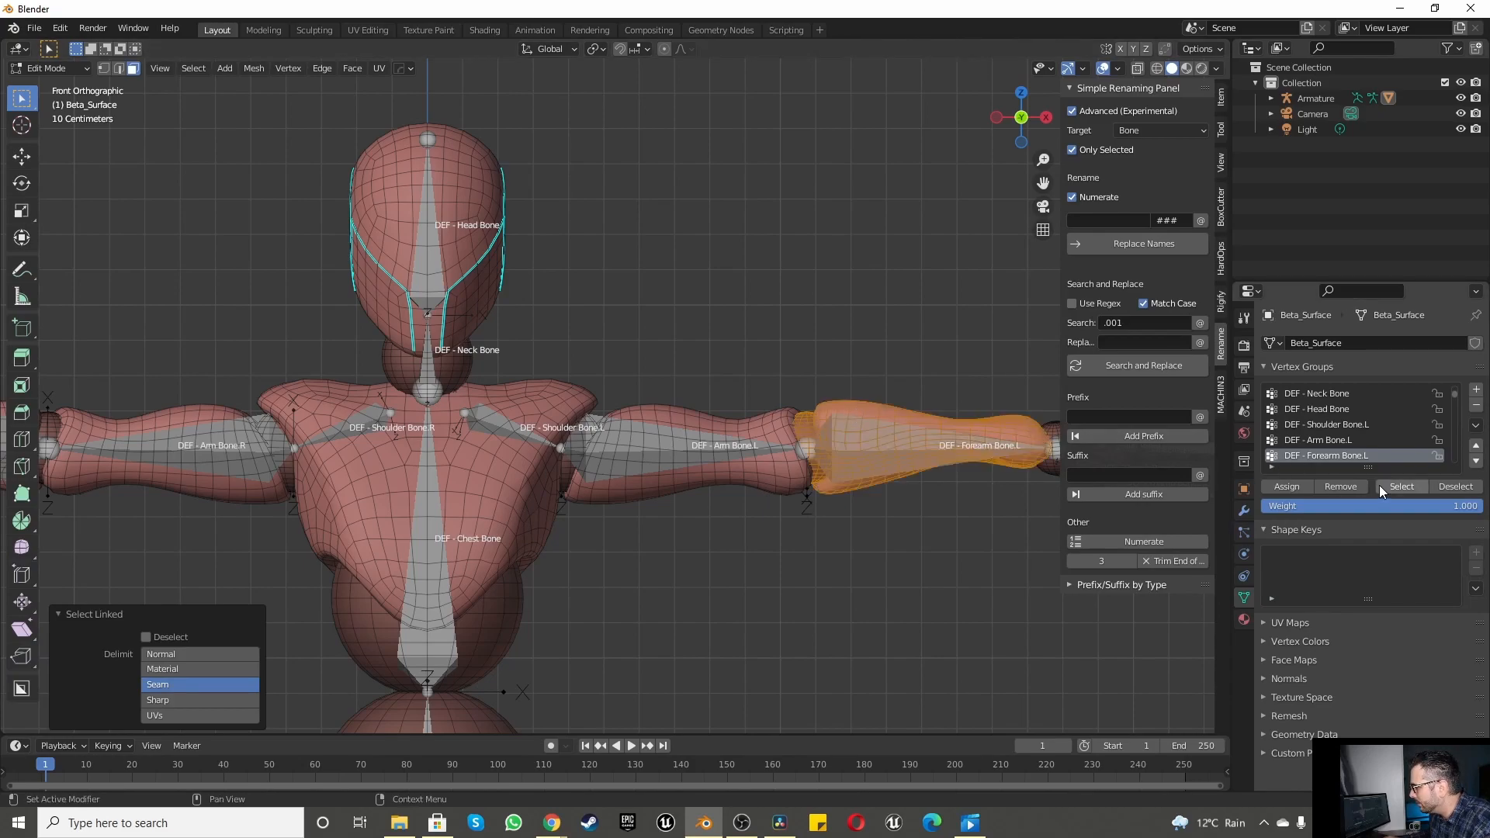
{"action": "left_click", "coordinate": [1290, 487]}
{"action": "left_click", "coordinate": [1445, 491]}
{"action": "left_click", "coordinate": [1409, 486]}
{"action": "left_click", "coordinate": [1437, 483]}
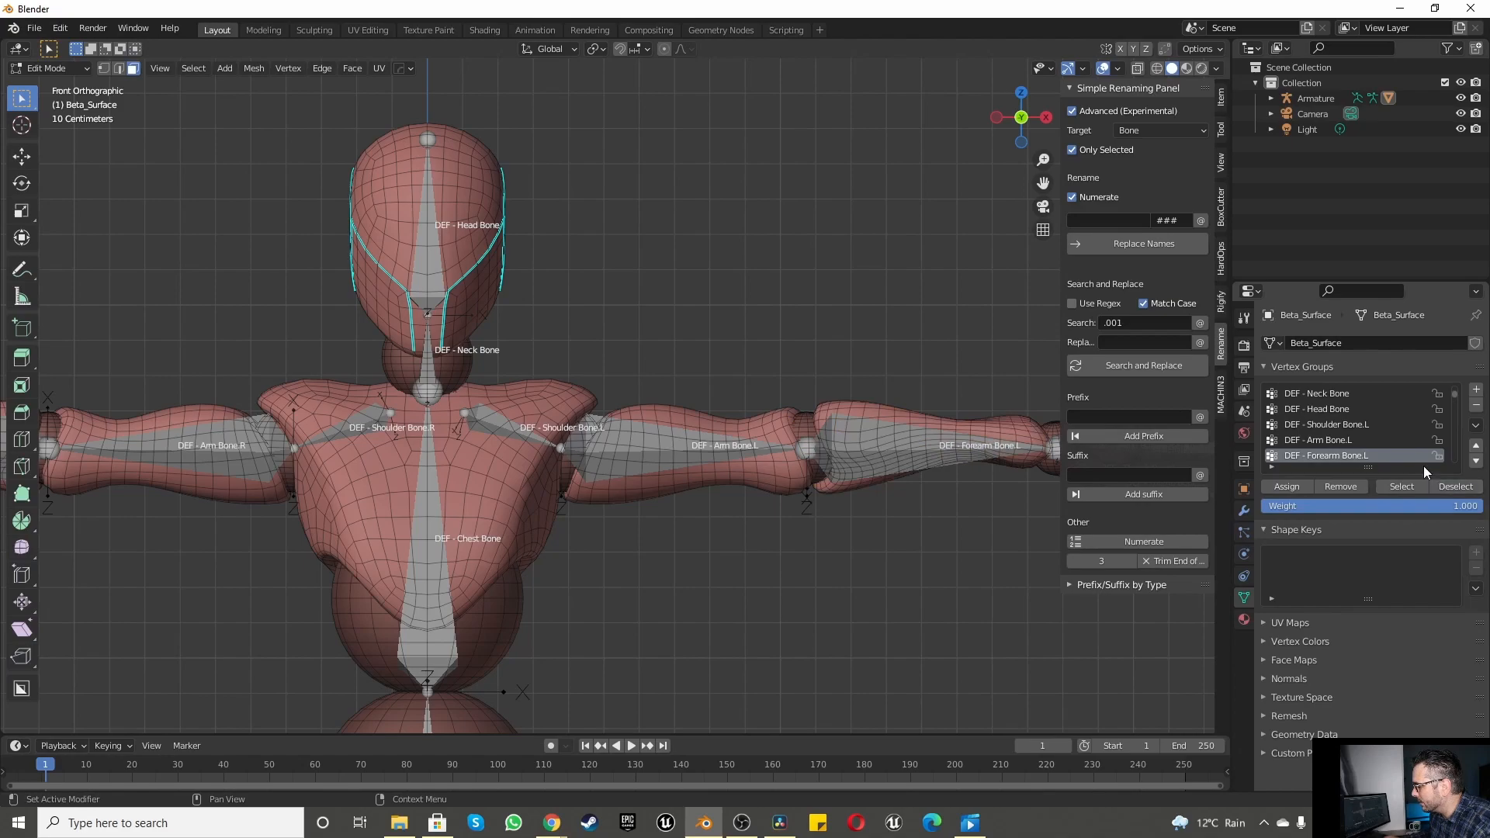
Step: Select the linked left wrist joint and palm meshes, assign them to DEF - Hand Bone.L, and deselect them
{"action": "scroll", "coordinate": [1394, 434], "scroll_direction": "down", "scroll_amount": 1}
{"action": "left_click", "coordinate": [1320, 456]}
{"action": "scroll", "coordinate": [688, 554], "scroll_direction": "down", "scroll_amount": 4}
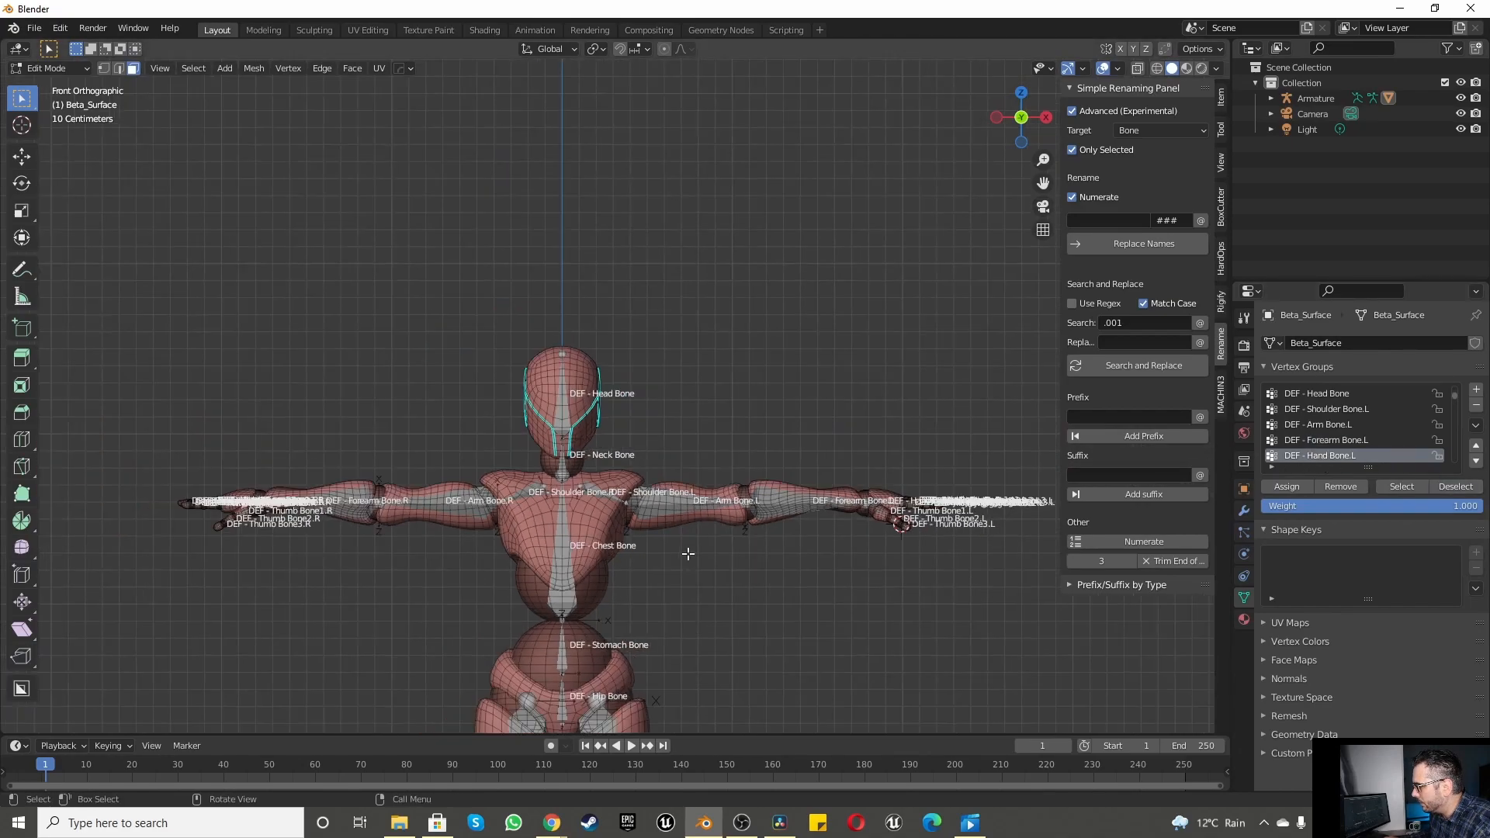
{"action": "scroll", "coordinate": [817, 461], "scroll_direction": "up", "scroll_amount": 6}
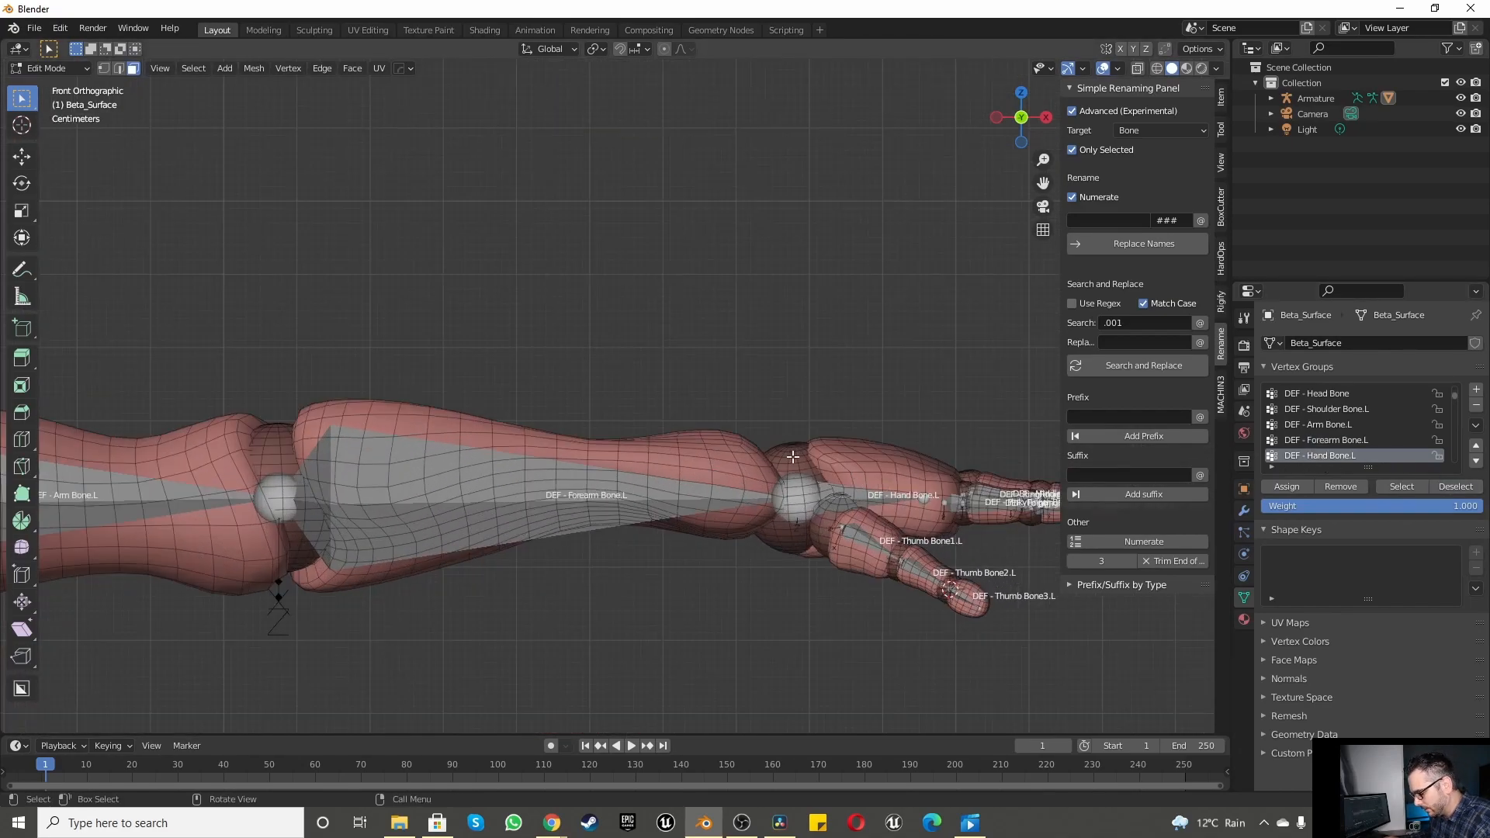
{"action": "key", "text": "l"}
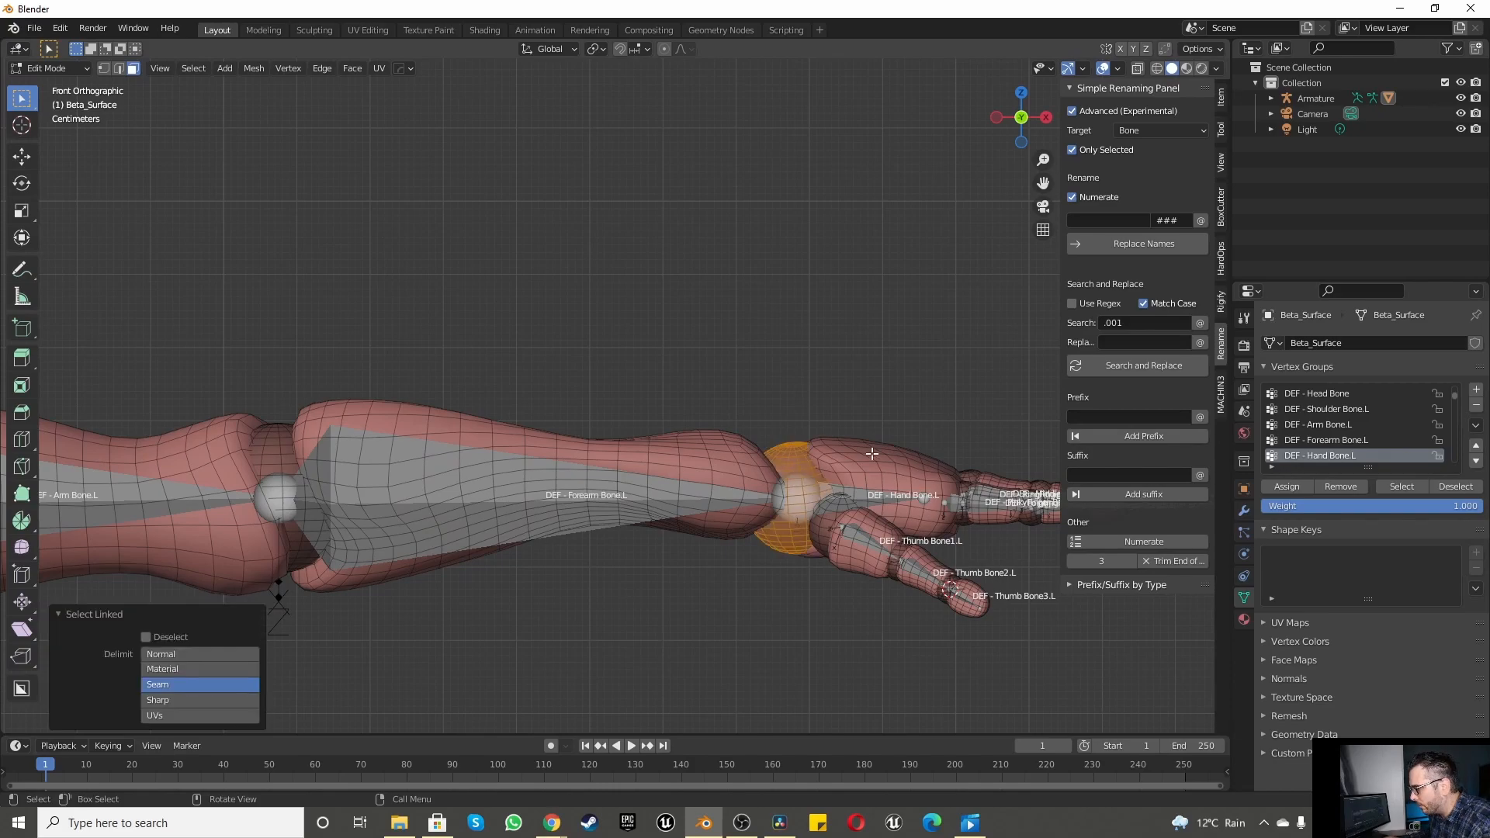
{"action": "key", "text": "l"}
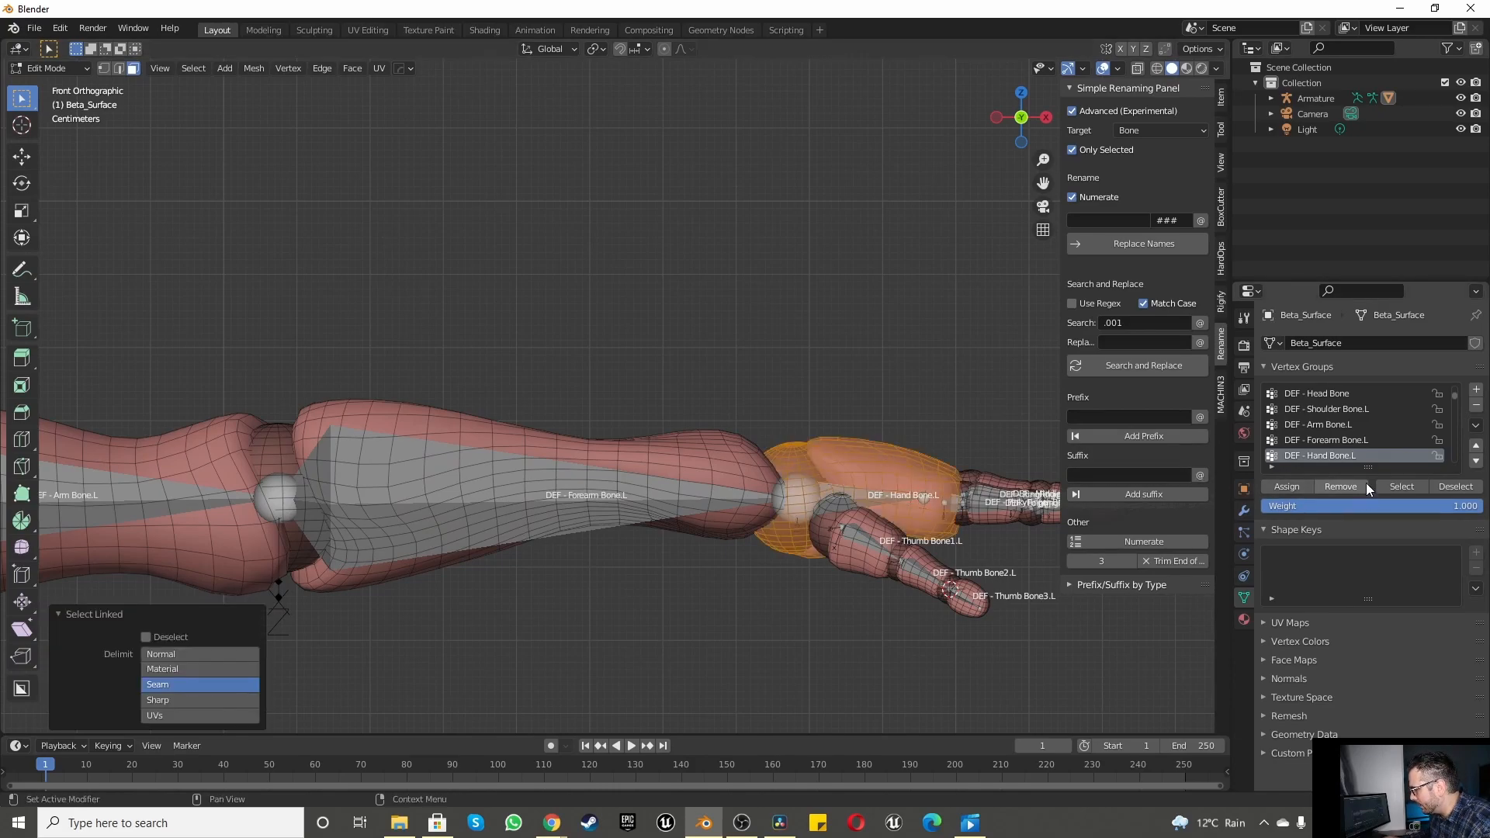
{"action": "left_click", "coordinate": [1287, 486]}
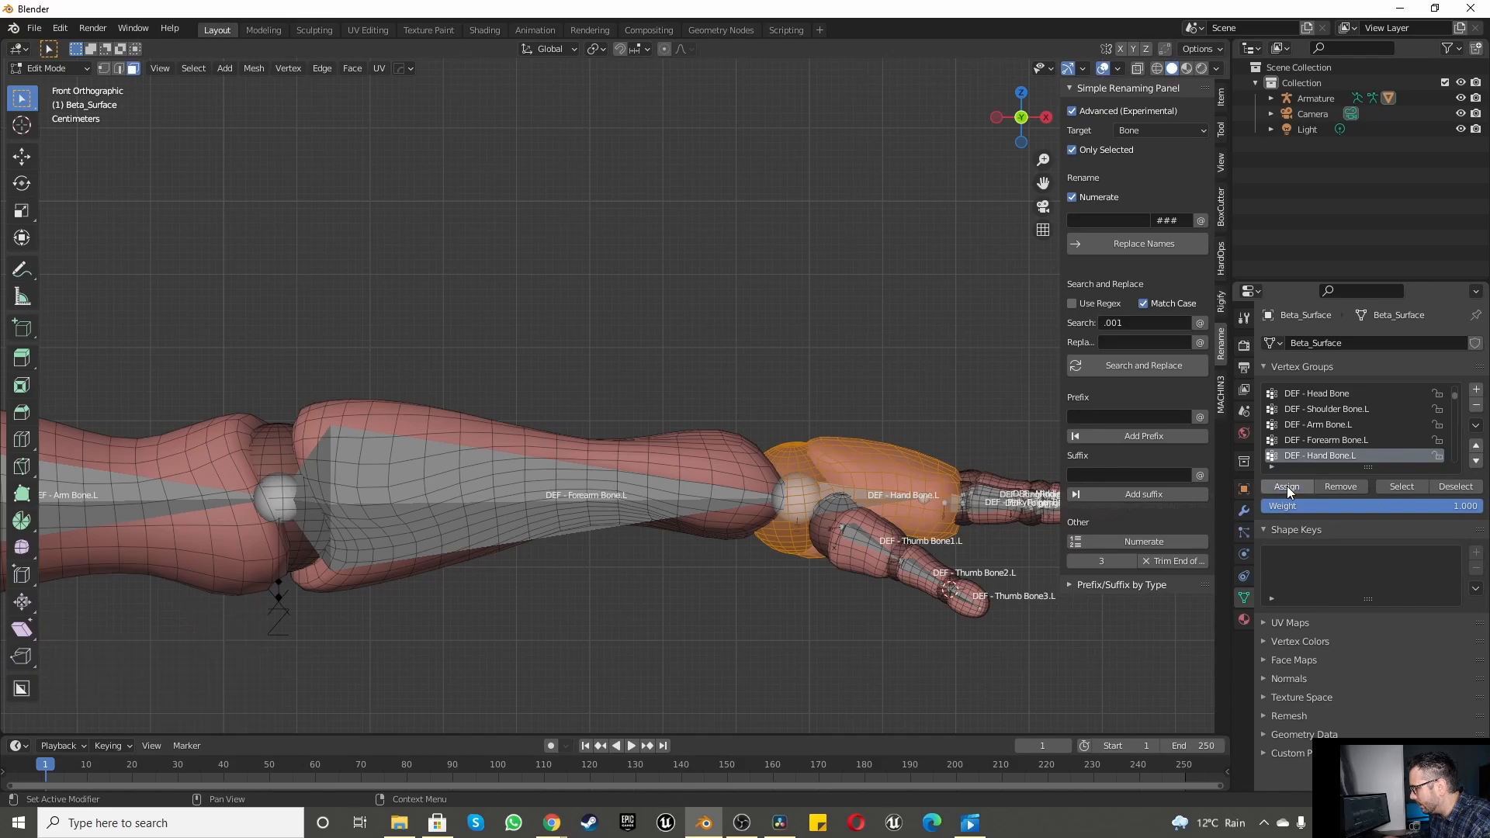
{"action": "left_click", "coordinate": [1456, 486]}
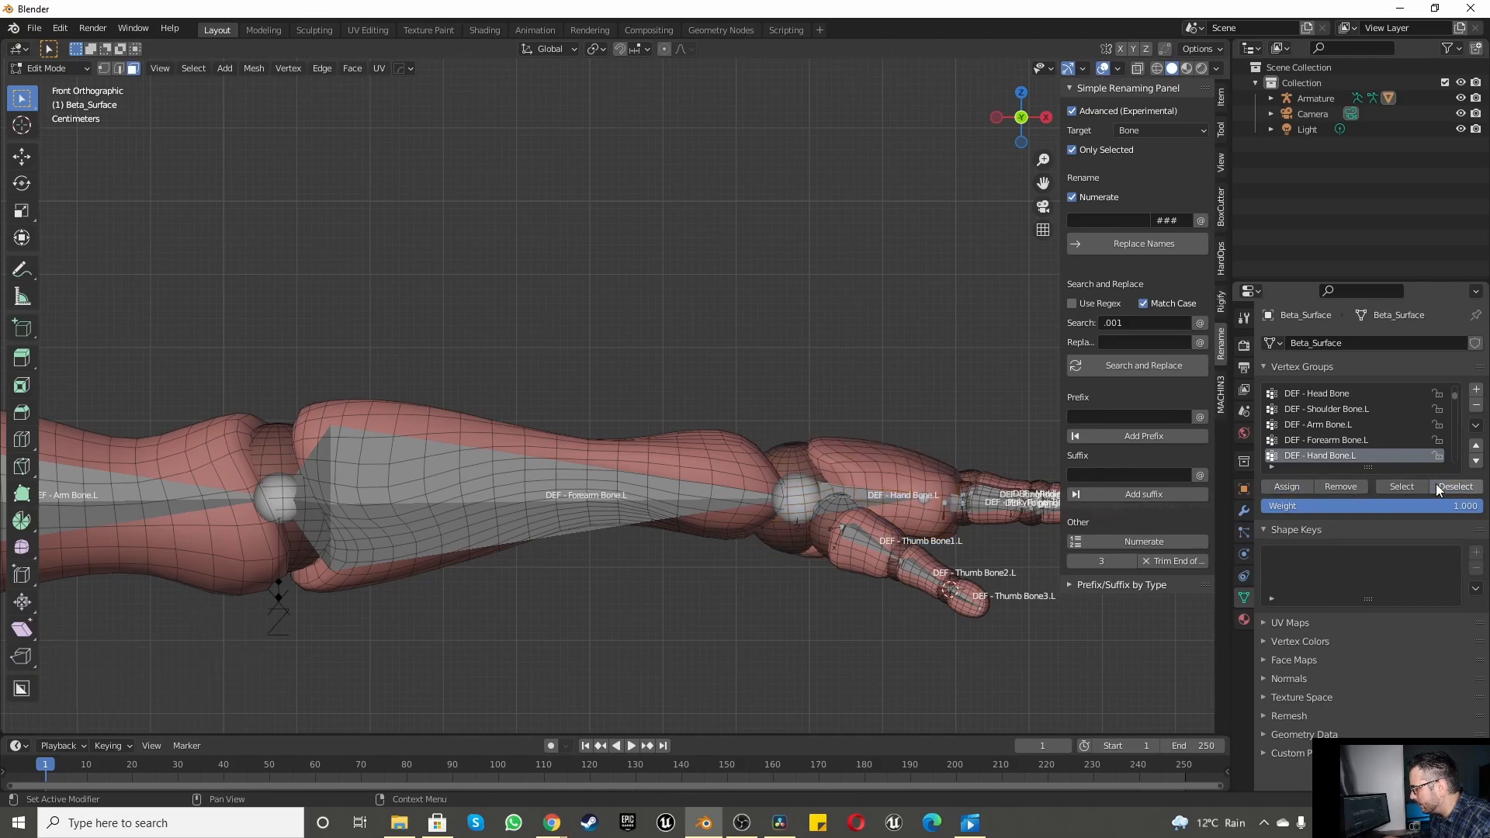
Step: From the top view, assign the linked left pinky knuckle and base segment to DEF - PinkyFinger Bone1.L, check the group, and deselect it
{"action": "scroll", "coordinate": [792, 576], "scroll_direction": "down", "scroll_amount": 4}
{"action": "scroll", "coordinate": [792, 576], "scroll_direction": "up", "scroll_amount": 4}
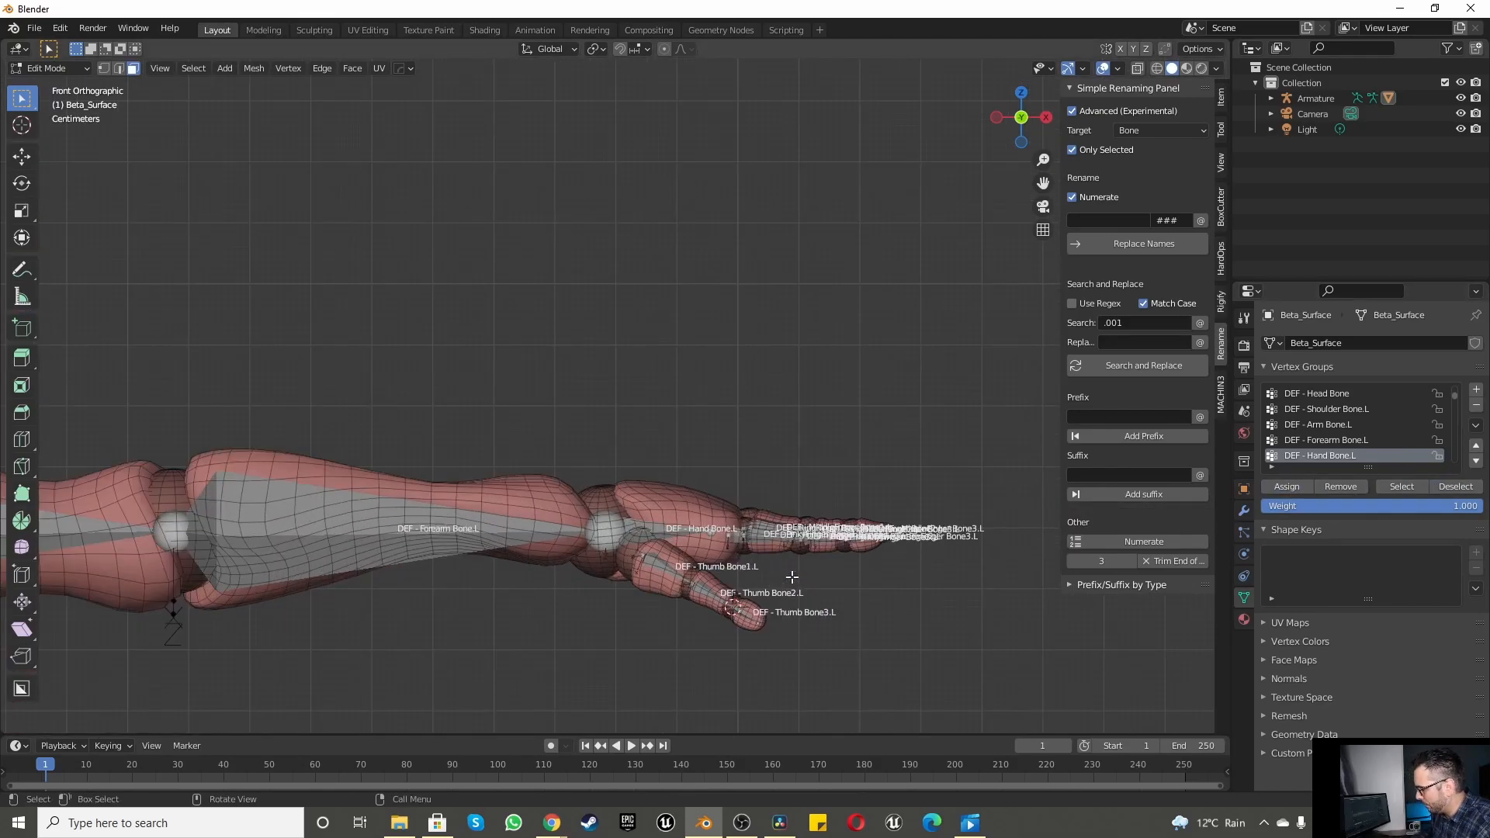
{"action": "key", "text": "KP_7"}
{"action": "scroll", "coordinate": [788, 575], "scroll_direction": "down", "scroll_amount": 4}
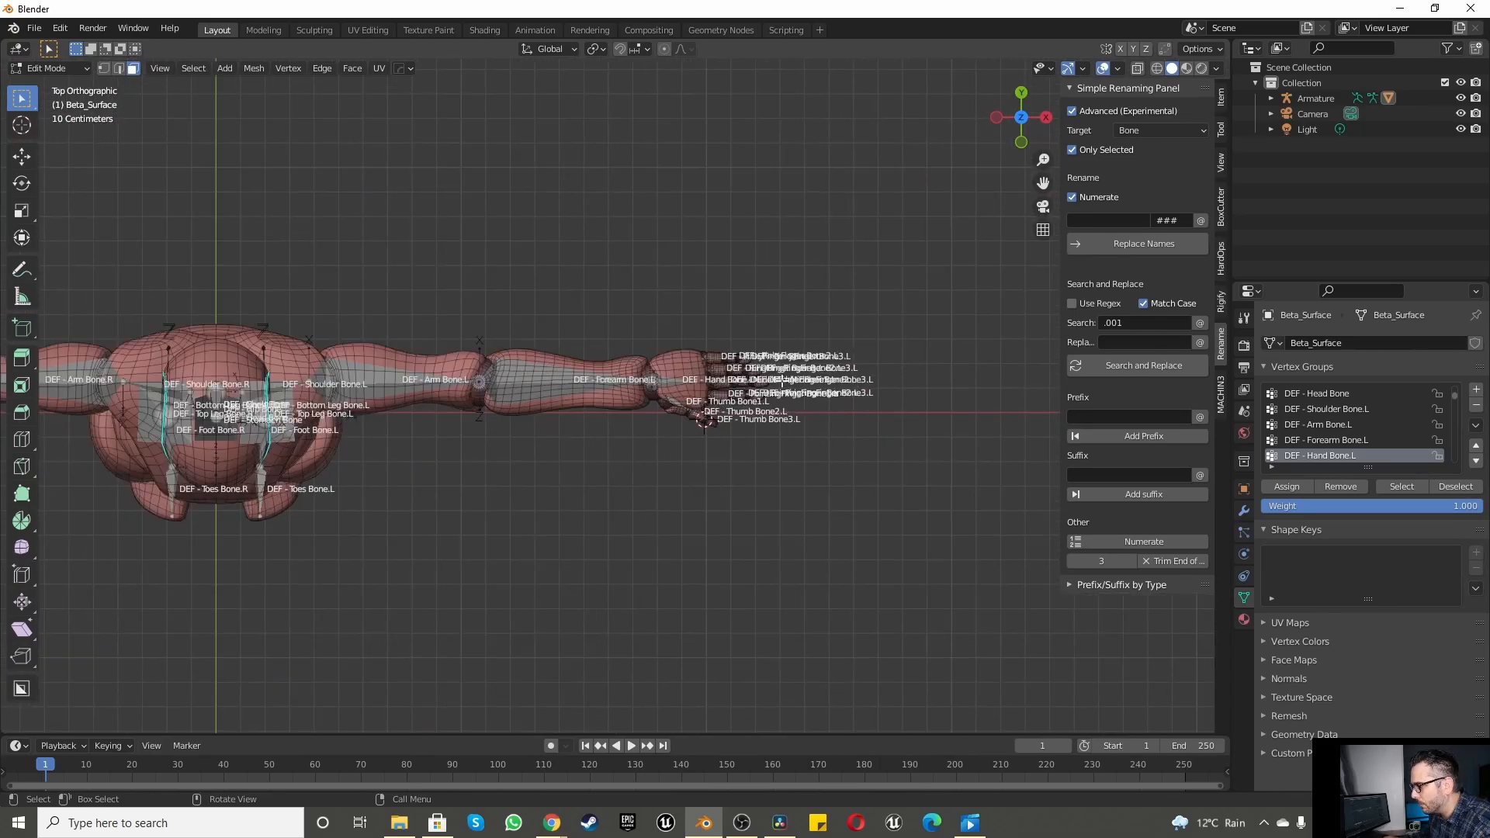
{"action": "scroll", "coordinate": [730, 368], "scroll_direction": "up", "scroll_amount": 5}
{"action": "scroll", "coordinate": [647, 359], "scroll_direction": "down", "scroll_amount": 1}
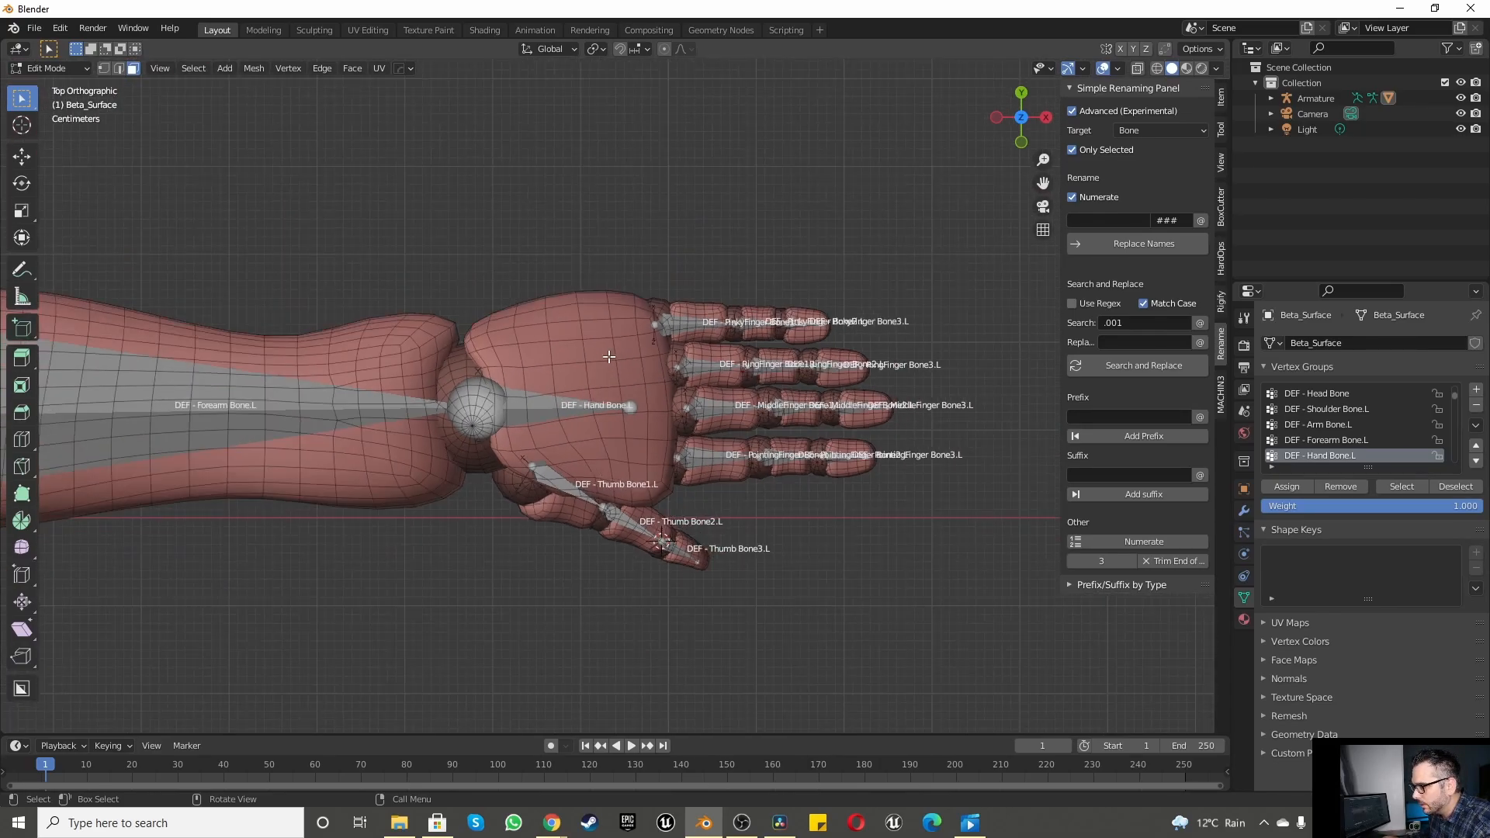
{"action": "scroll", "coordinate": [1338, 435], "scroll_direction": "down", "scroll_amount": 2}
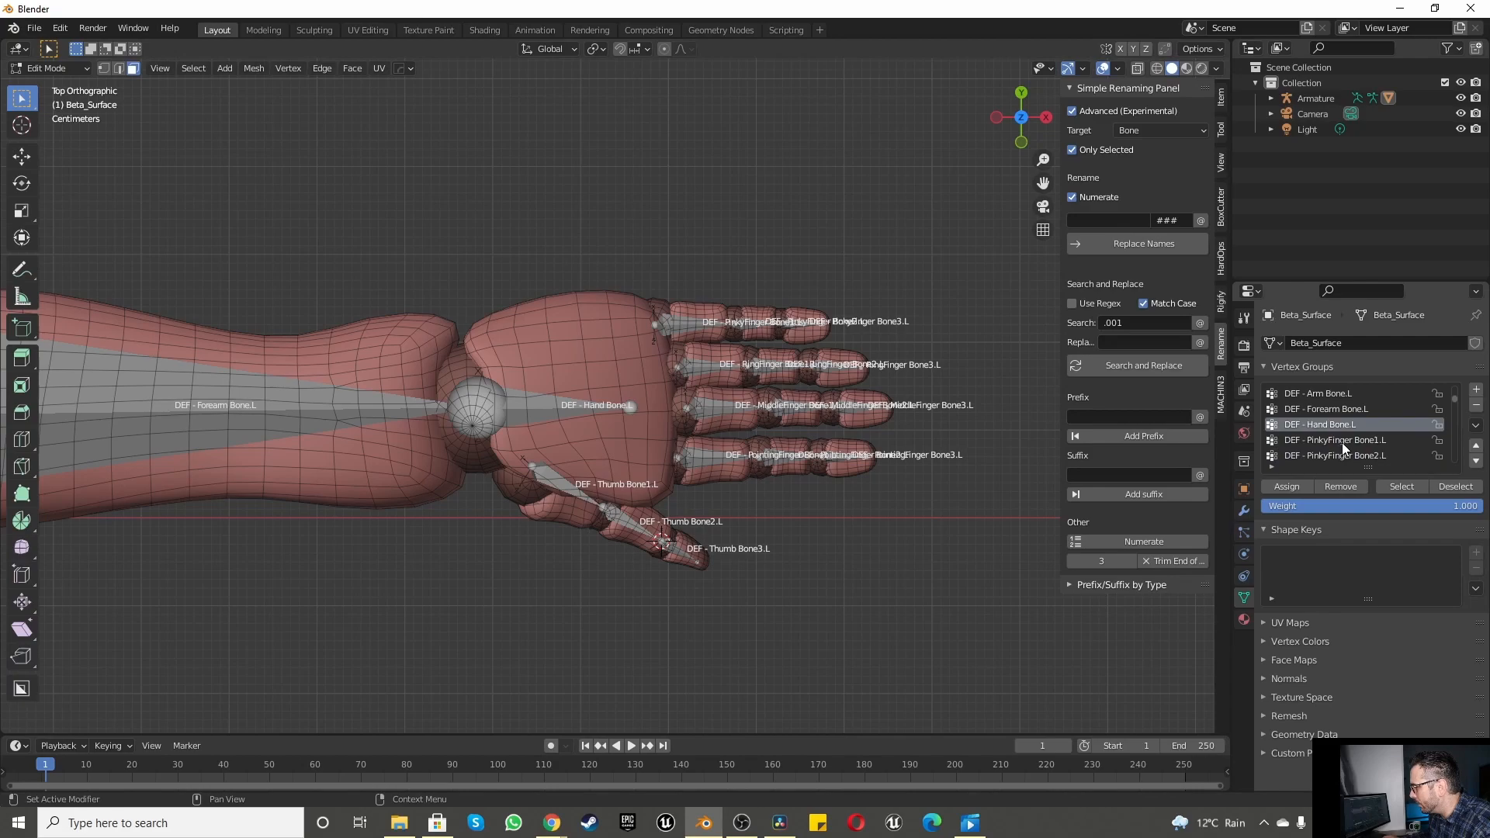
{"action": "left_click", "coordinate": [1343, 441]}
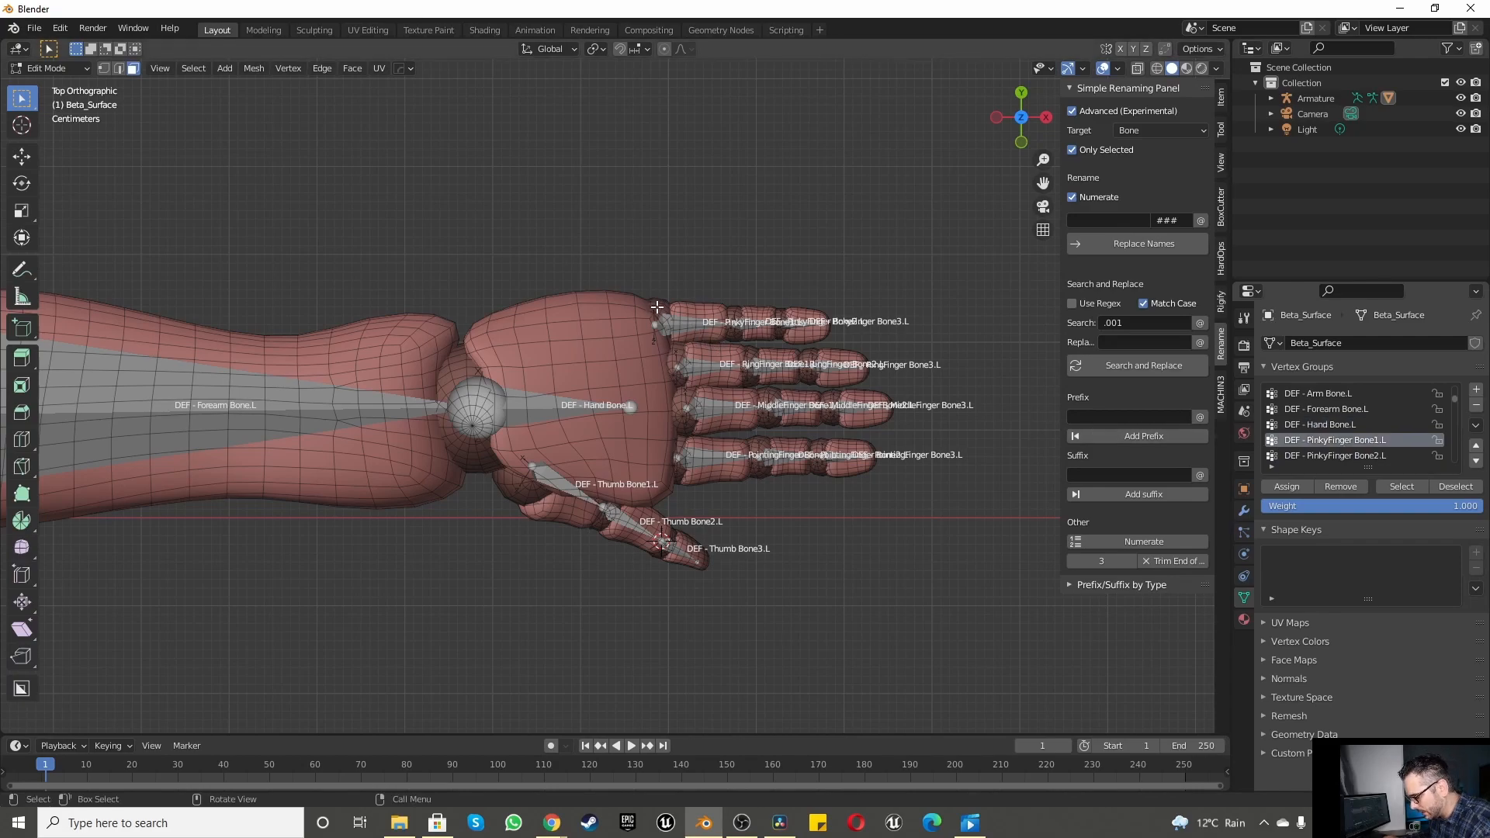
{"action": "key", "text": "l"}
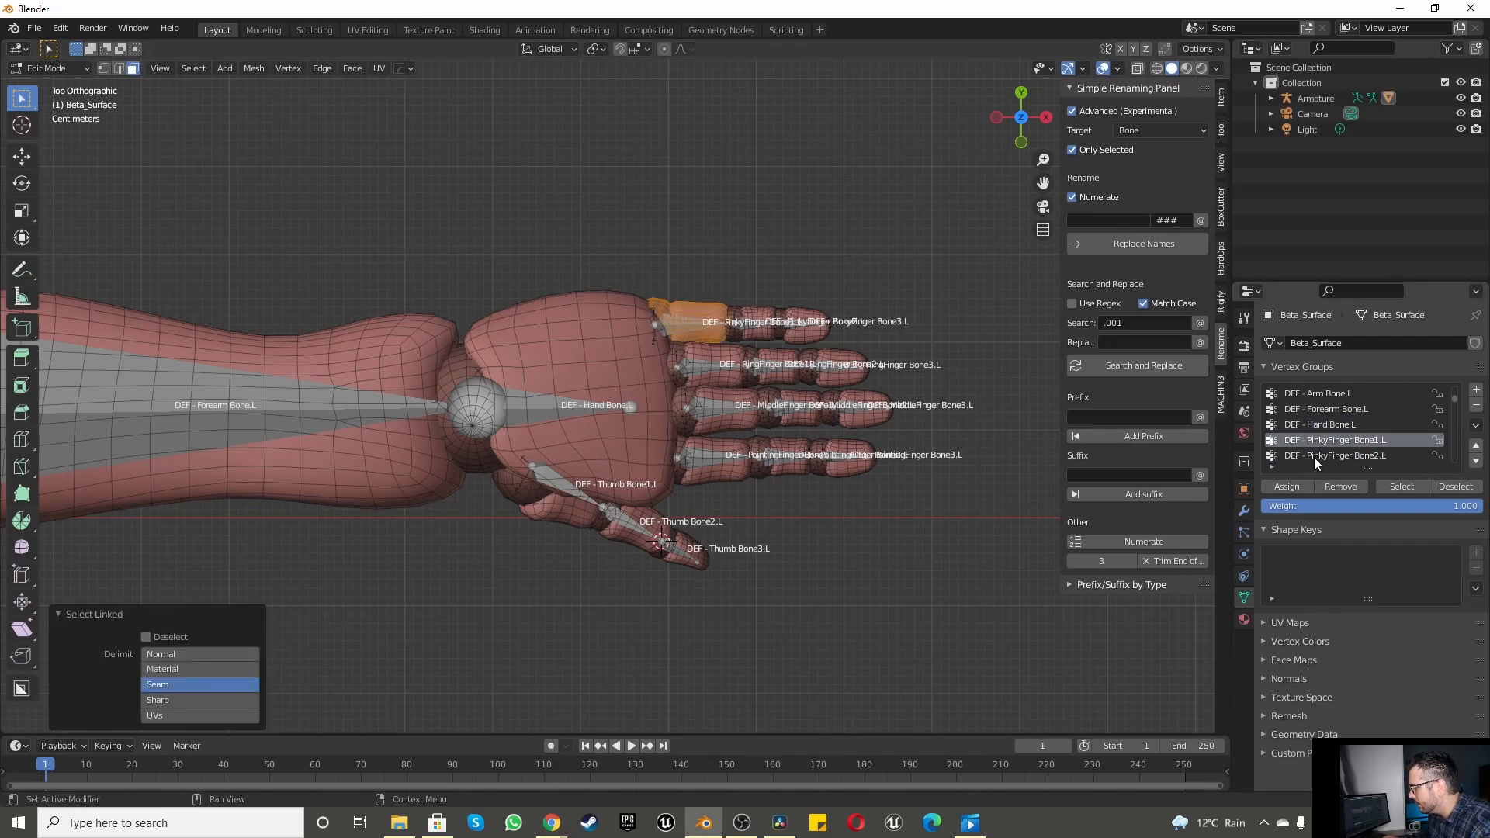
{"action": "left_click", "coordinate": [1290, 486]}
{"action": "left_click", "coordinate": [1455, 486]}
{"action": "left_click", "coordinate": [1416, 487]}
{"action": "left_click", "coordinate": [1456, 487]}
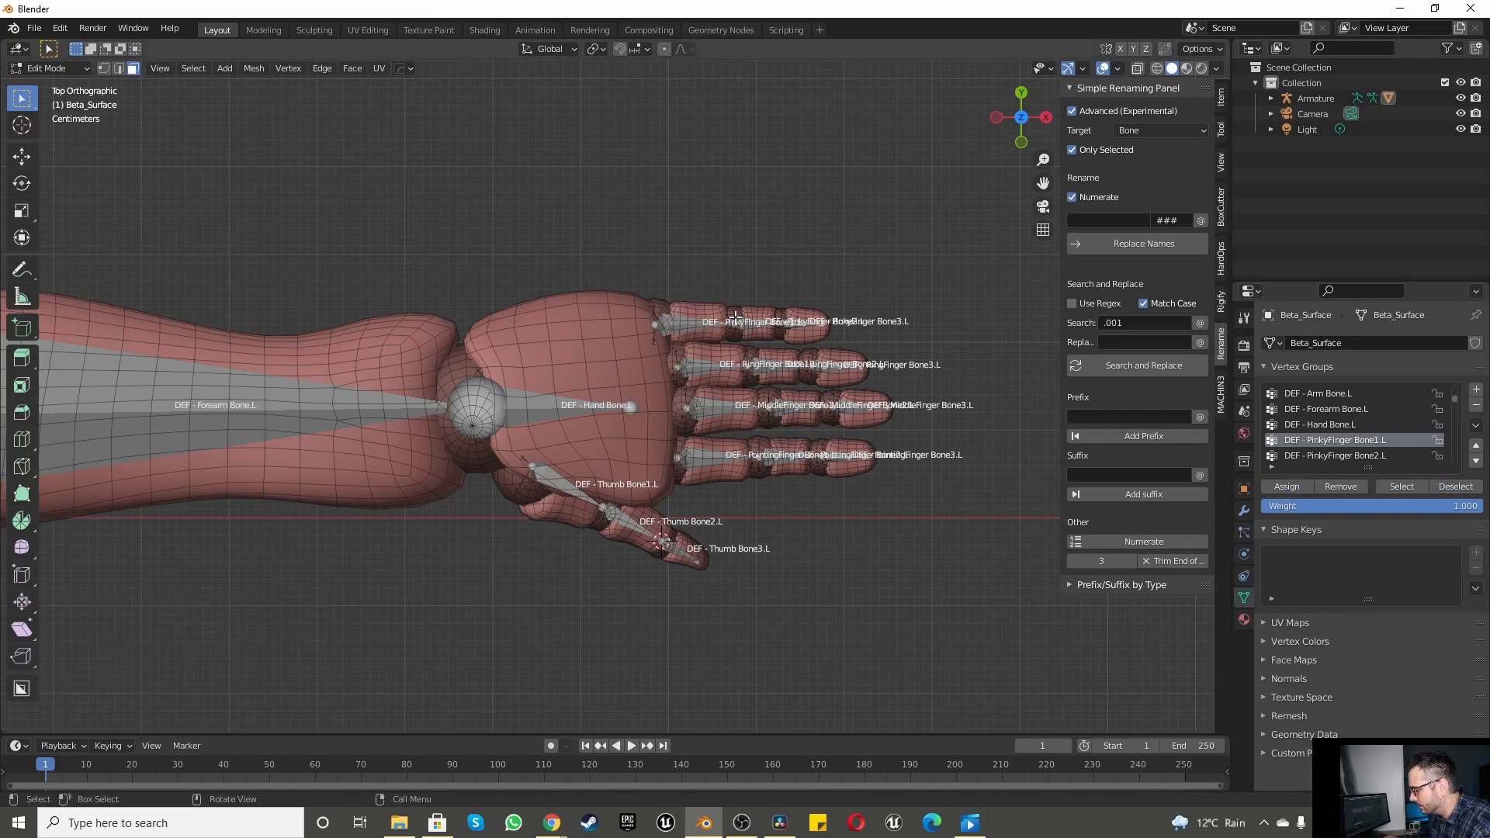
Step: Assign the linked middle joint and segment of the left pinky to DEF - PinkyFinger Bone2.L, check the group, and deselect it
{"action": "key", "text": "l"}
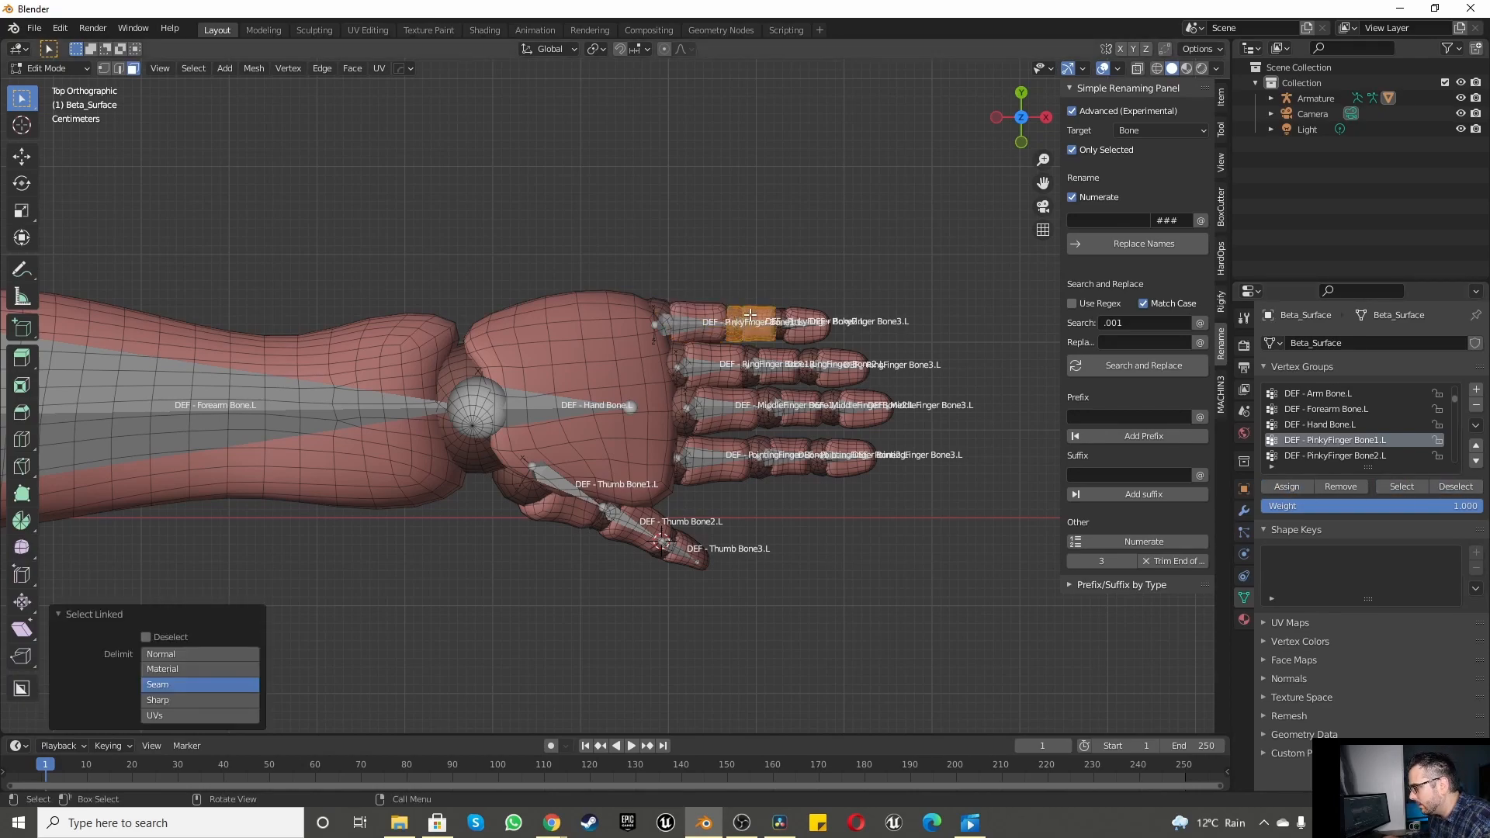
{"action": "left_click", "coordinate": [1329, 457]}
{"action": "left_click", "coordinate": [1289, 487]}
{"action": "left_click", "coordinate": [1443, 487]}
{"action": "left_click", "coordinate": [1404, 487]}
{"action": "left_click", "coordinate": [1444, 487]}
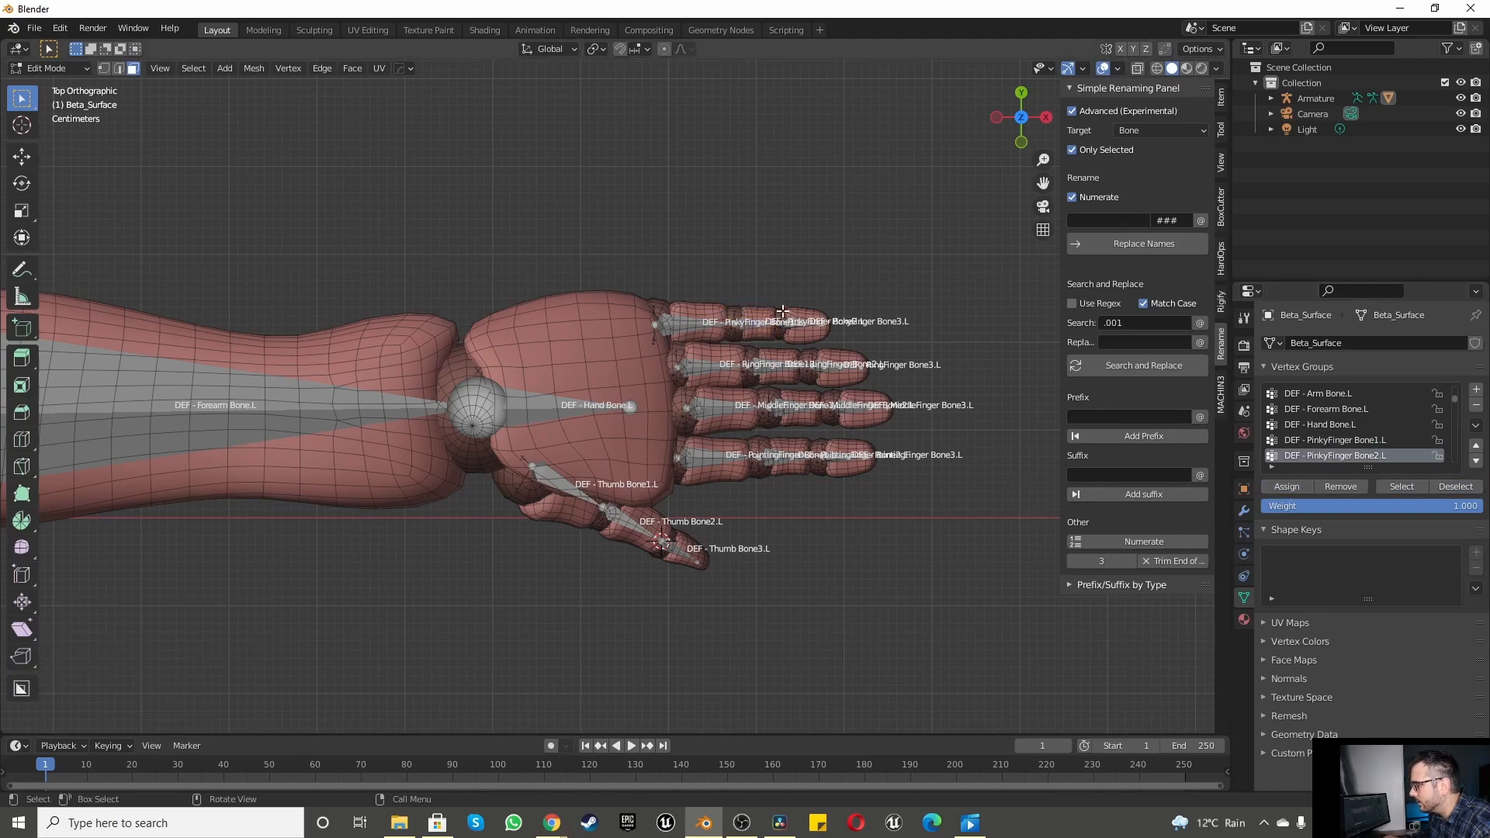
Step: Try to assign the linked left pinky fingertip and its joint to DEF - PinkyFinger Bone2.L, and deselect the group
{"action": "key", "text": "l"}
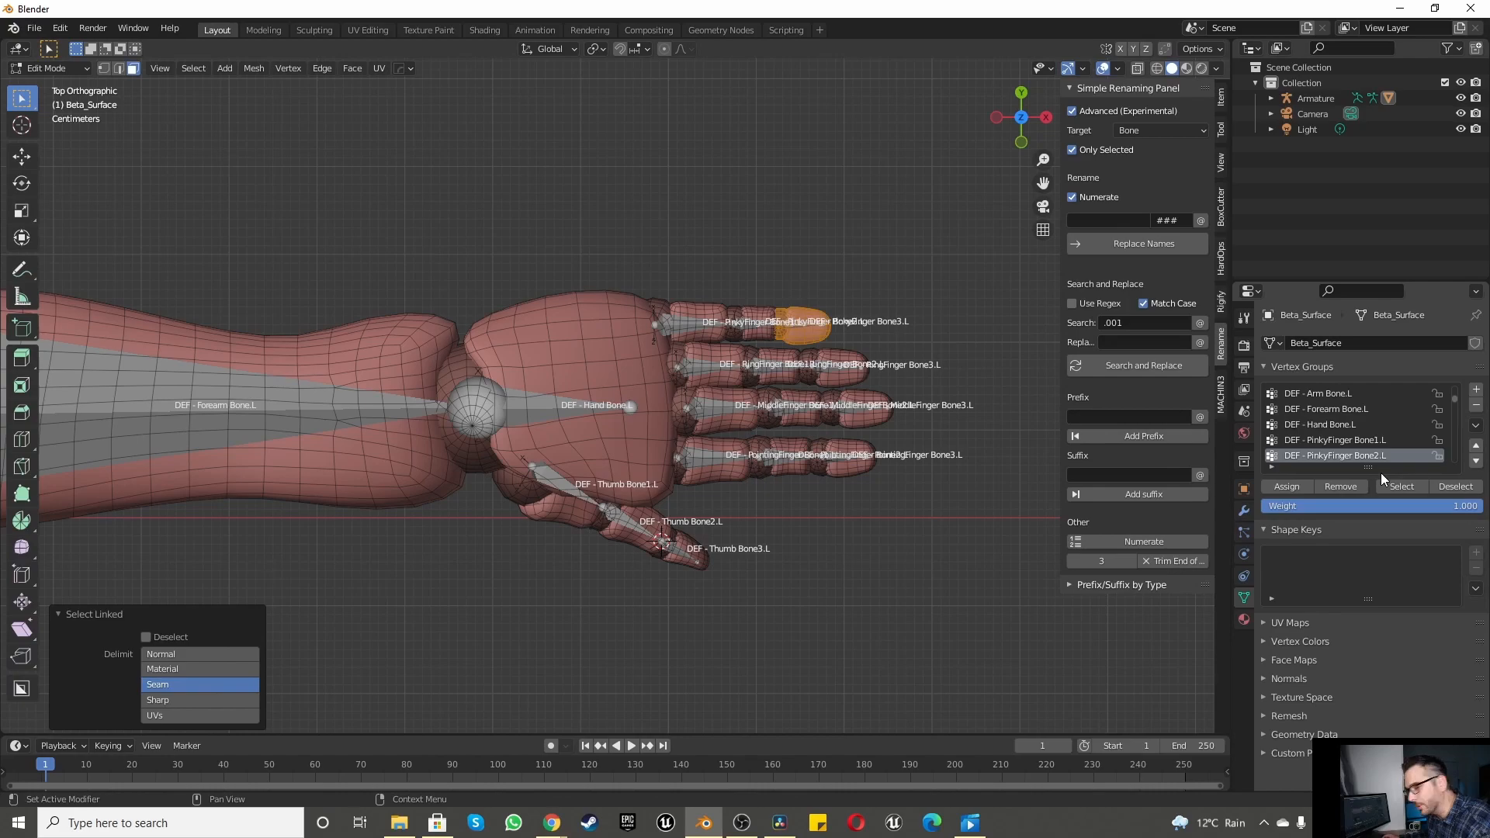
{"action": "left_click", "coordinate": [1297, 485]}
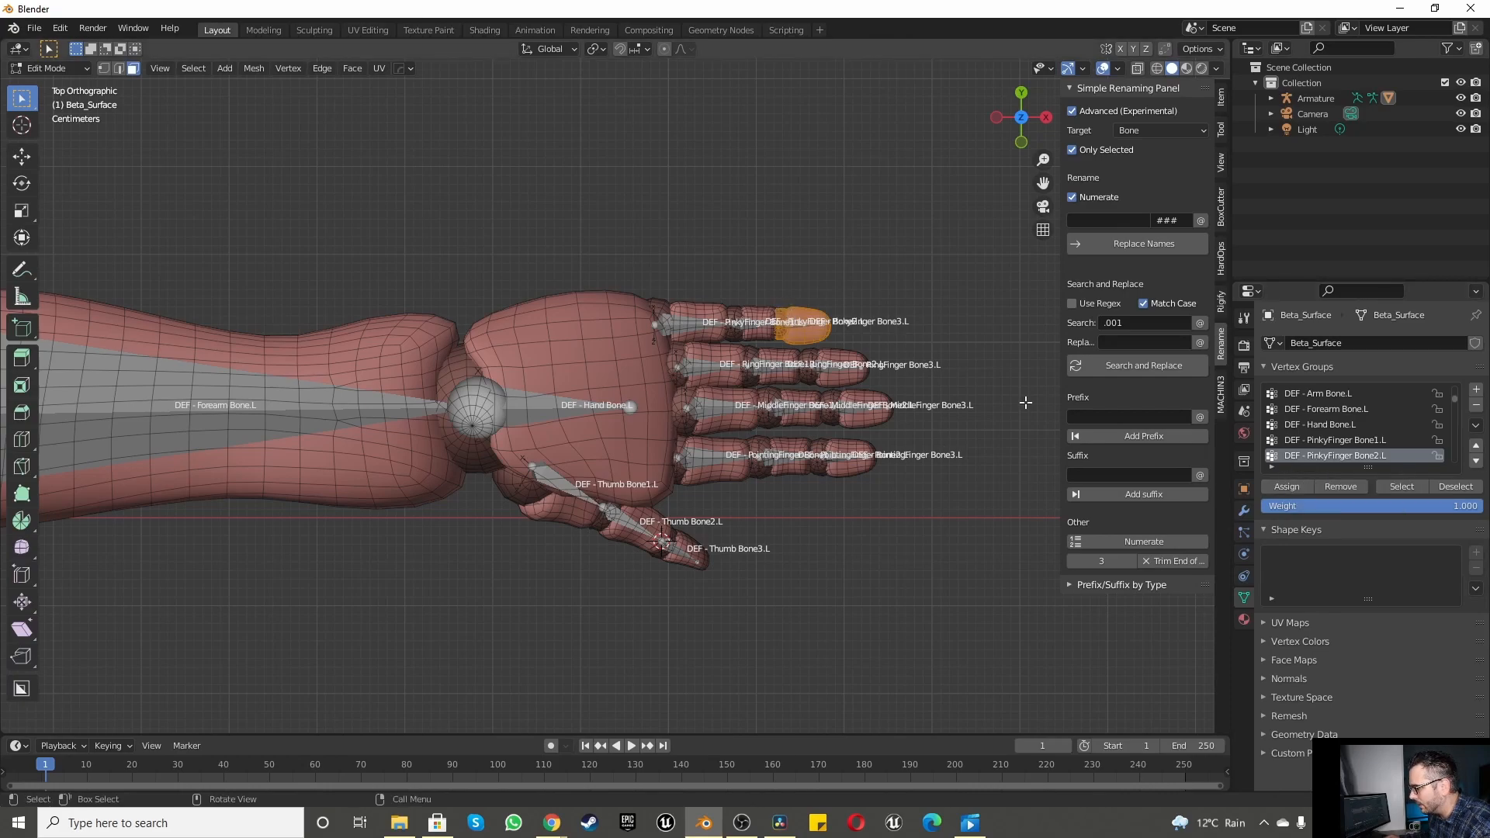
{"action": "left_click", "coordinate": [1455, 487]}
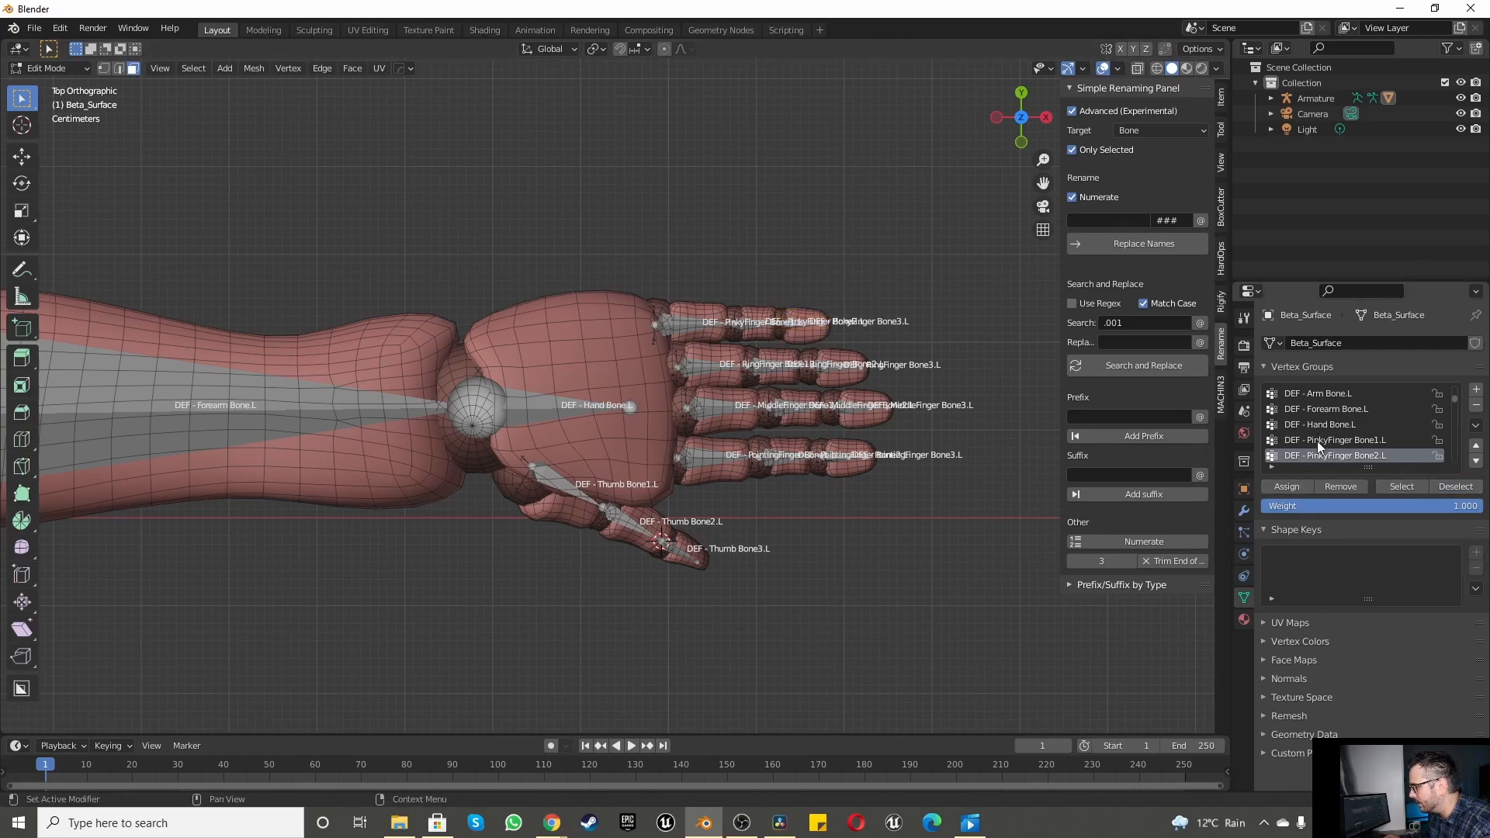
Step: Remove all faces from DEF - PinkyFinger Bone2.L, reassign only the left pinky's middle joint and segment, check the group, and deselect it
{"action": "left_click", "coordinate": [1413, 486]}
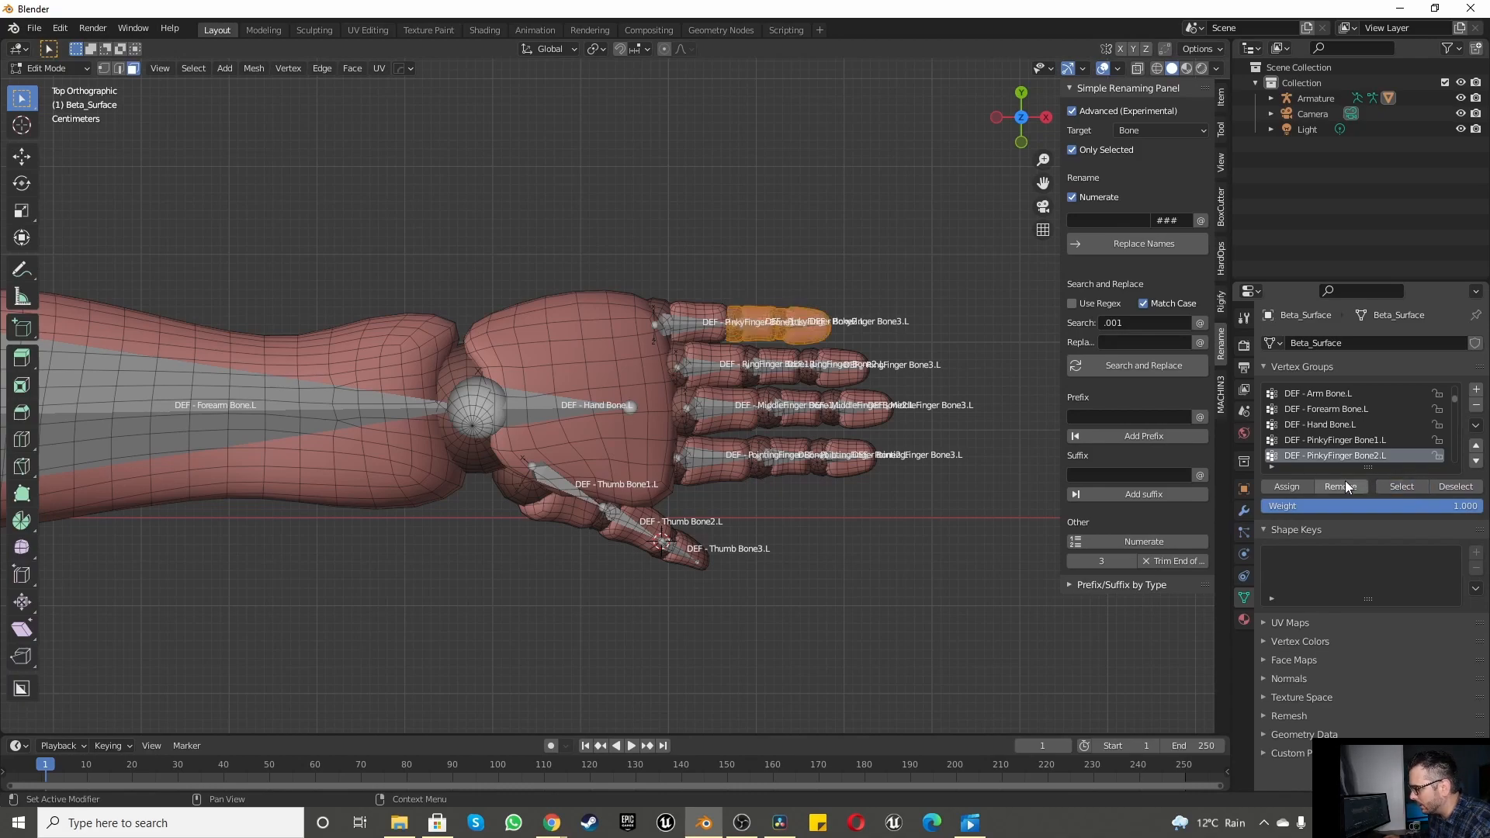
{"action": "left_click", "coordinate": [775, 258]}
{"action": "scroll", "coordinate": [726, 268], "scroll_direction": "up", "scroll_amount": 2}
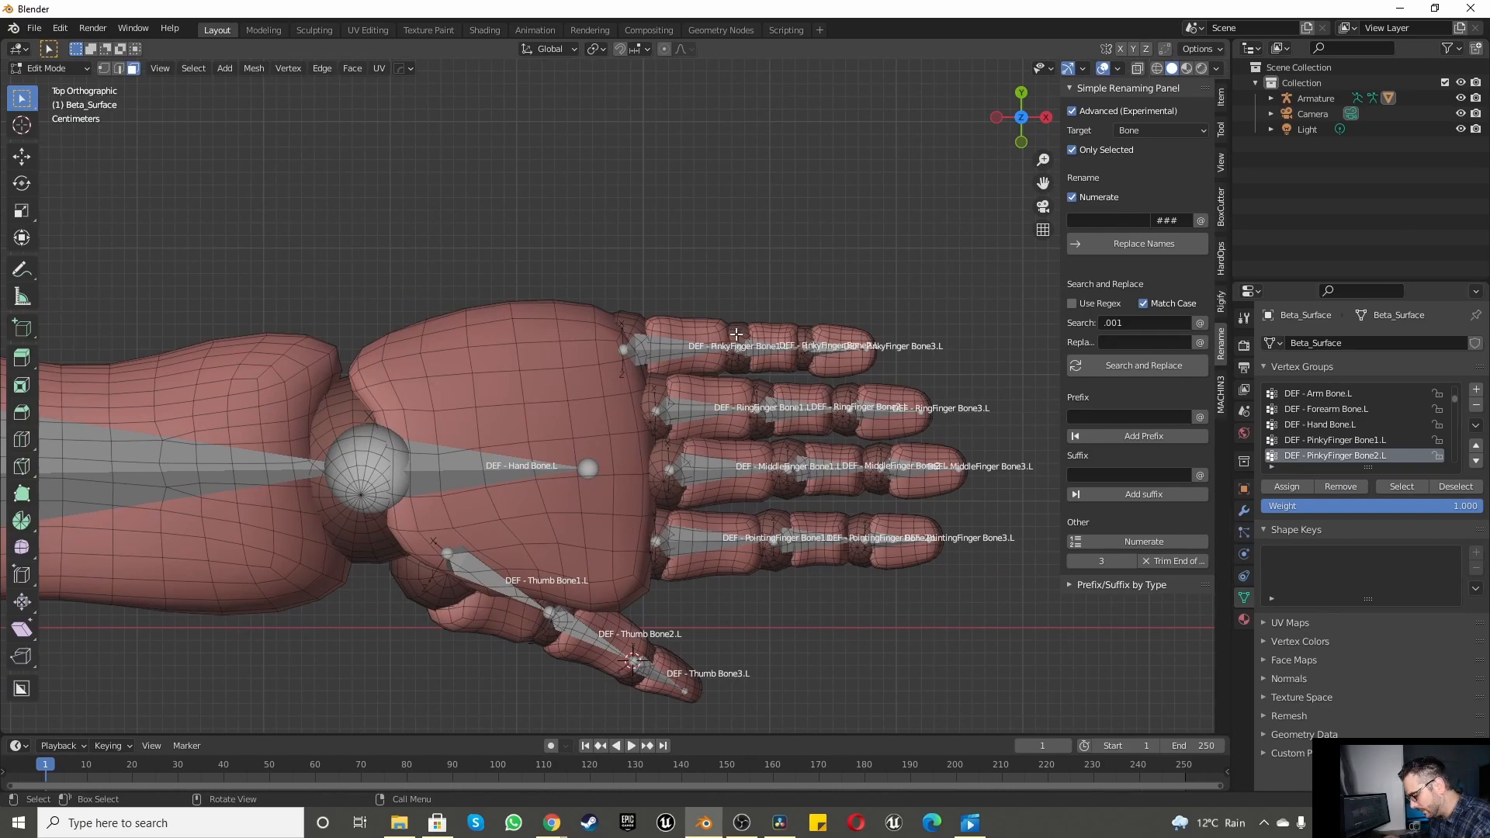
{"action": "key", "text": "l"}
{"action": "key", "text": "l"}
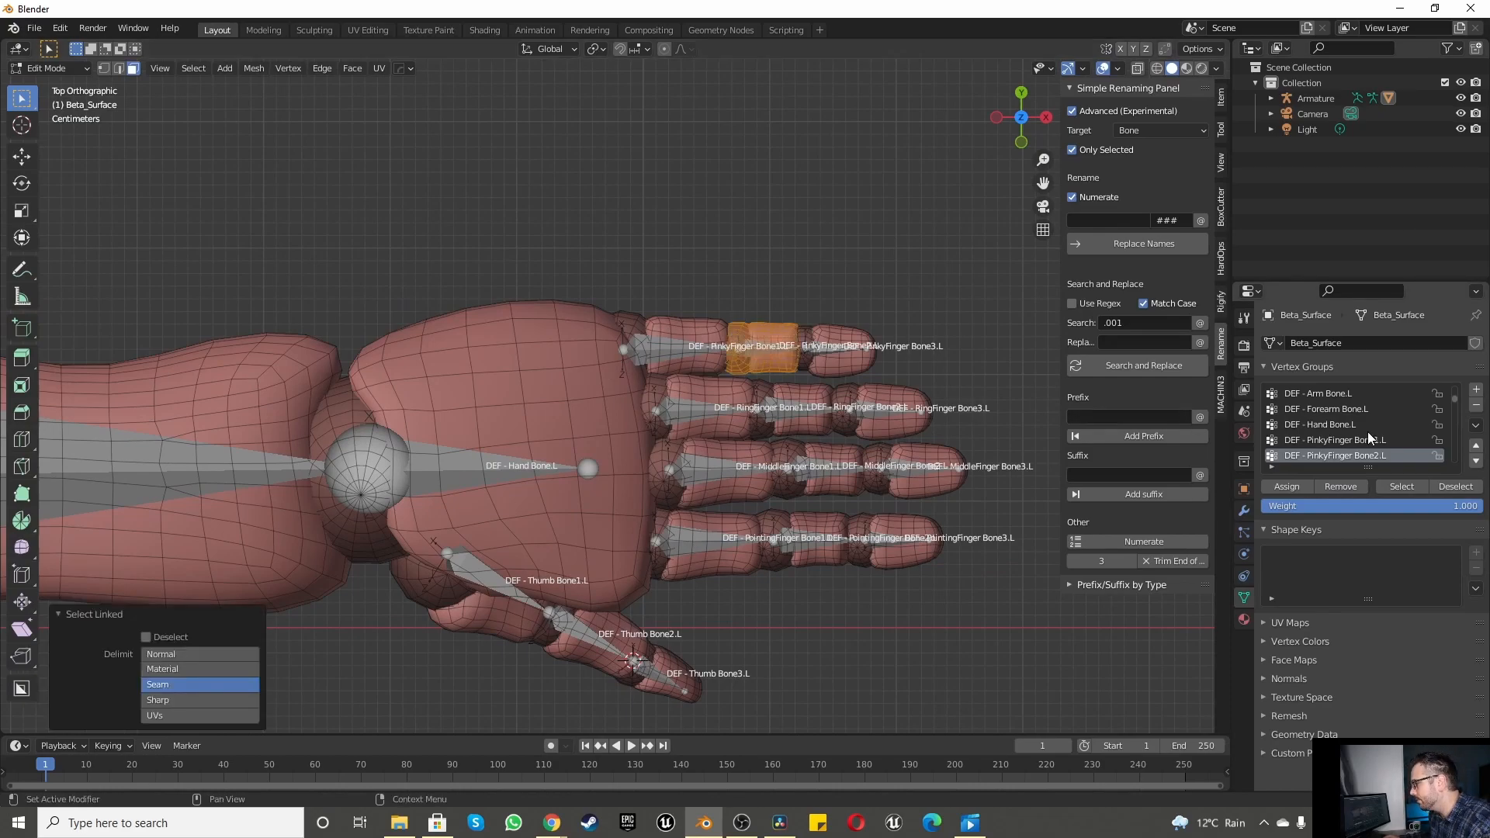
{"action": "left_click", "coordinate": [1277, 487]}
{"action": "left_click", "coordinate": [1458, 487]}
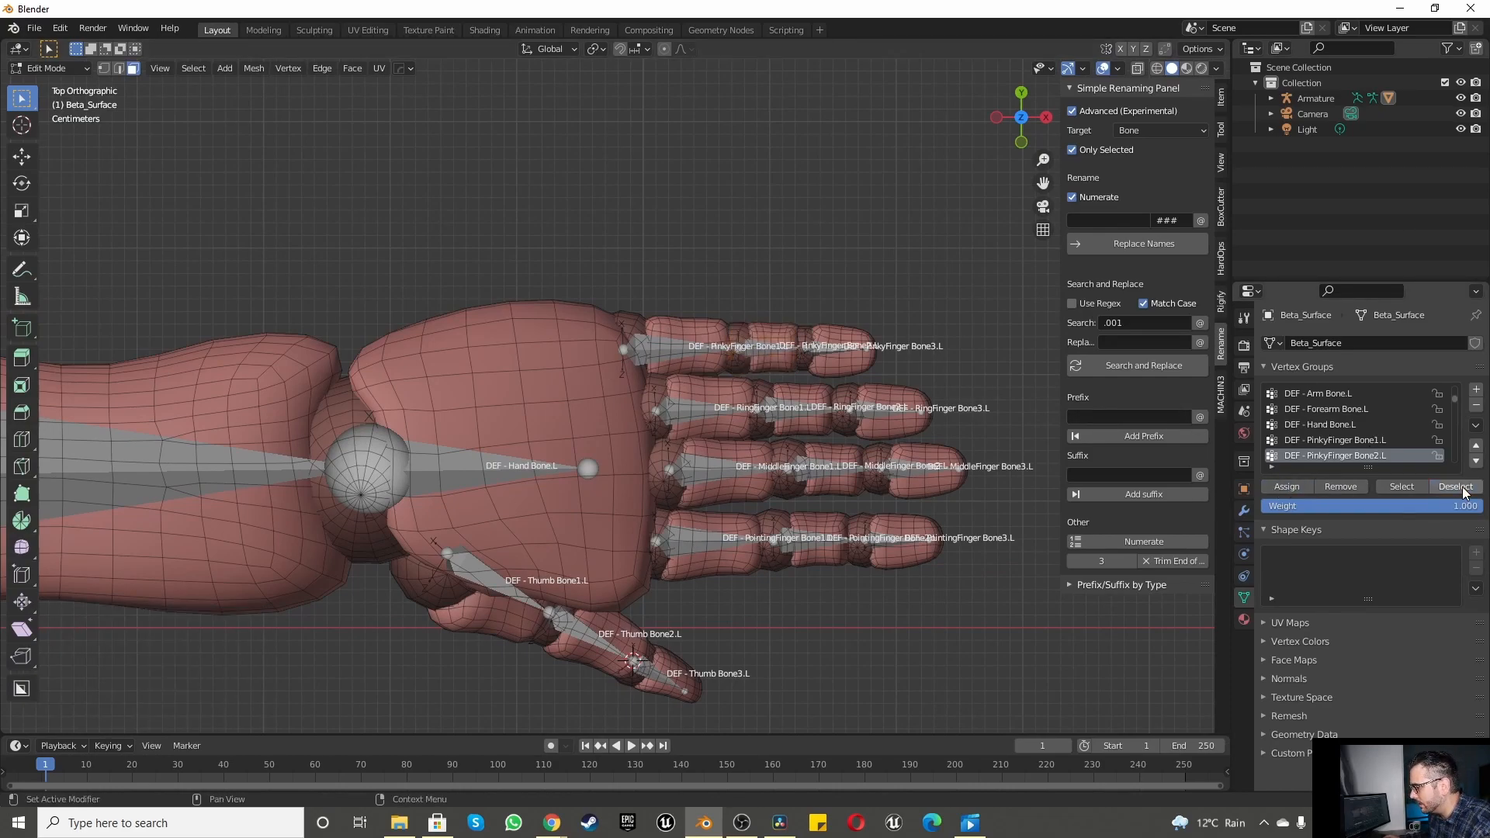
{"action": "left_click", "coordinate": [1414, 486]}
{"action": "left_click", "coordinate": [1457, 488]}
Step: Select the linked left pinky fingertip and its joint, assign them to DEF - PinkyFinger Bone3.L, and deselect them
{"action": "scroll", "coordinate": [1353, 454], "scroll_direction": "down", "scroll_amount": 1}
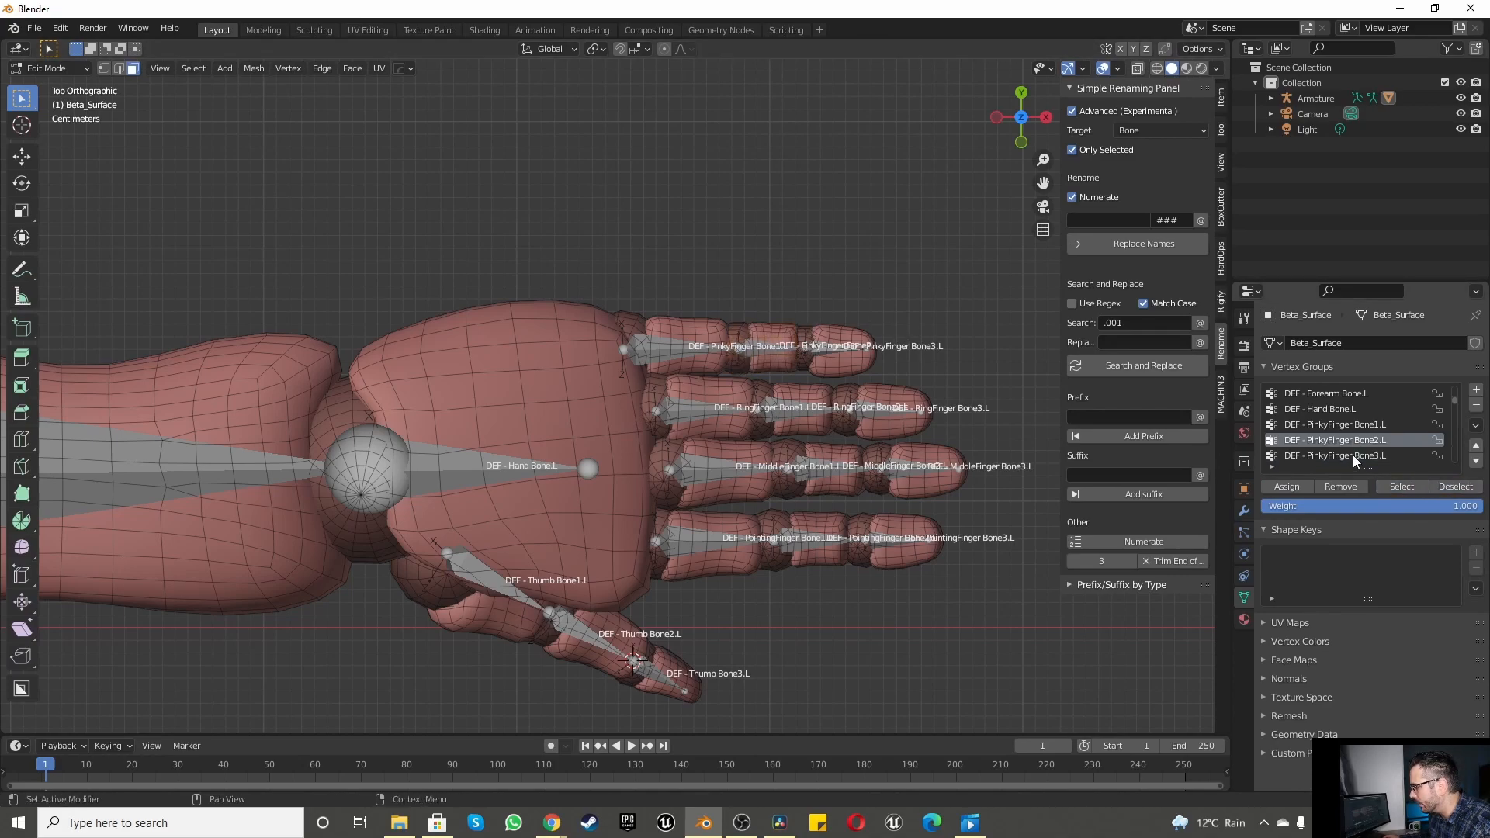
{"action": "left_click", "coordinate": [1329, 455]}
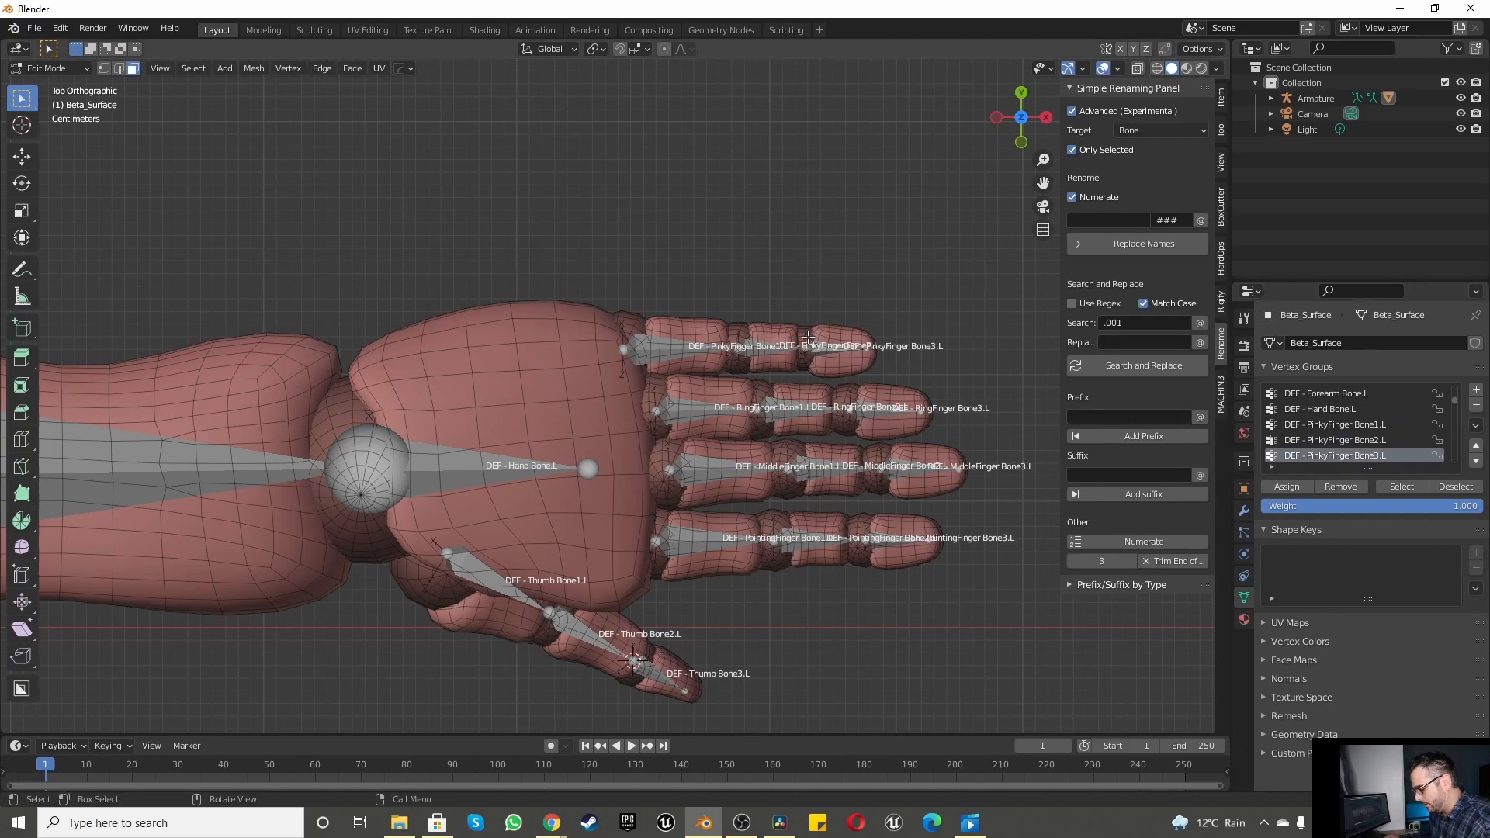
{"action": "key", "text": "l"}
{"action": "key", "text": "l"}
{"action": "left_click", "coordinate": [1283, 486]}
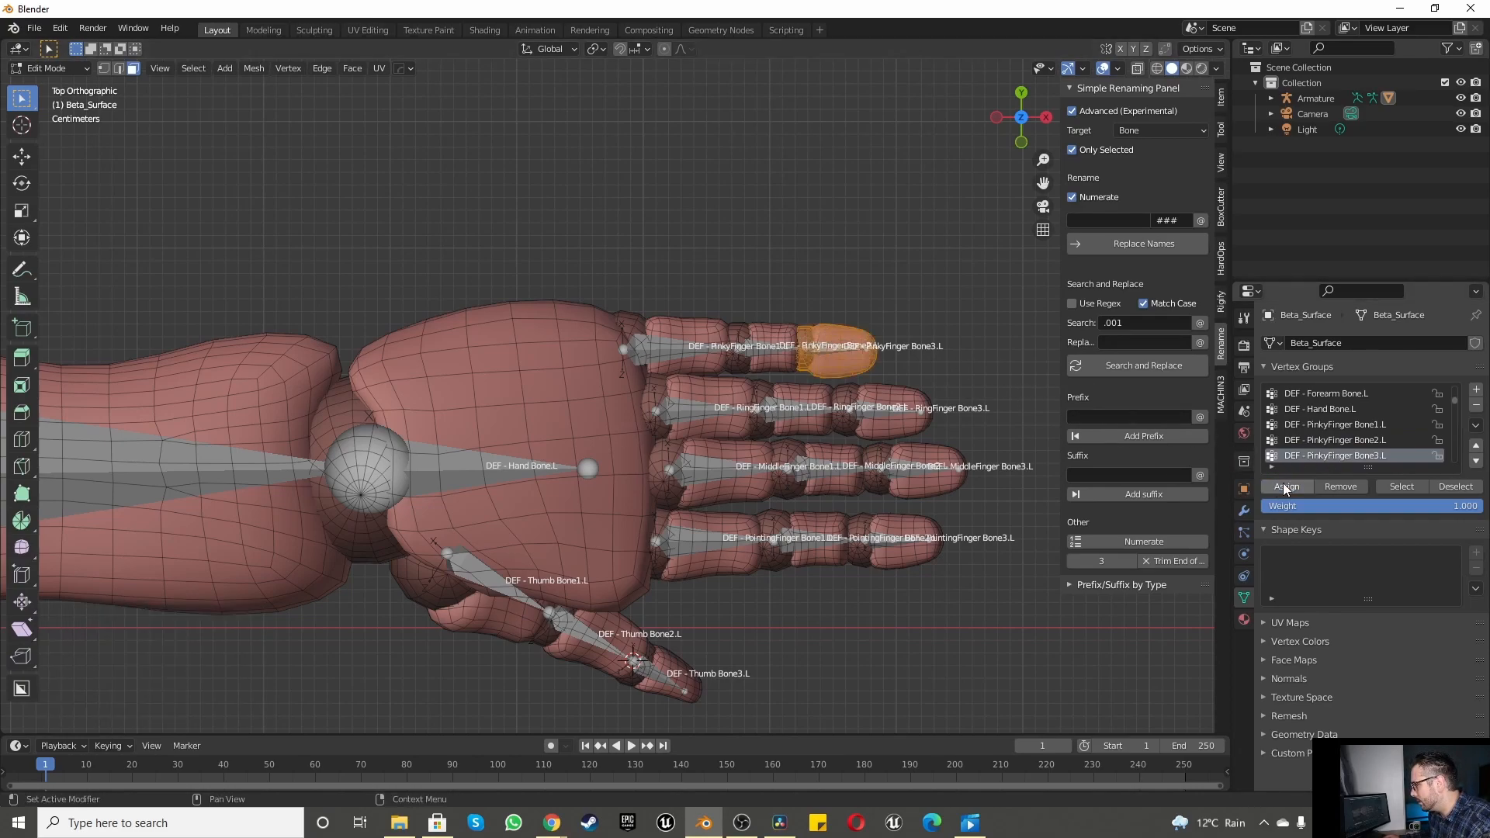
{"action": "left_click", "coordinate": [1448, 486]}
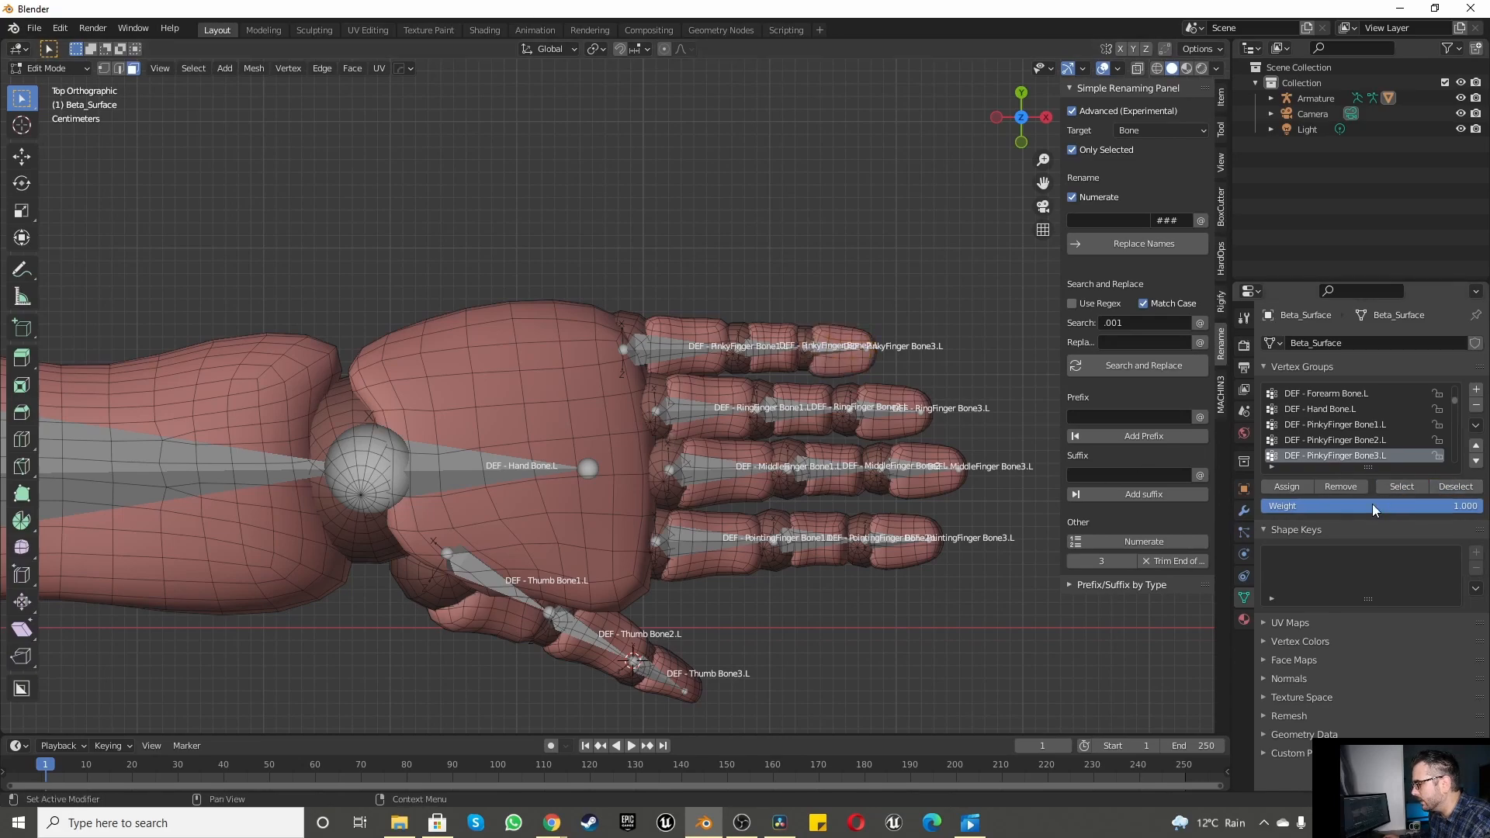
Step: Assign the linked left ring finger knuckle and base segment to DEF - RingFinger Bone1.L, check the group, and deselect it
{"action": "scroll", "coordinate": [1346, 431], "scroll_direction": "down", "scroll_amount": 1}
{"action": "left_click", "coordinate": [1330, 455]}
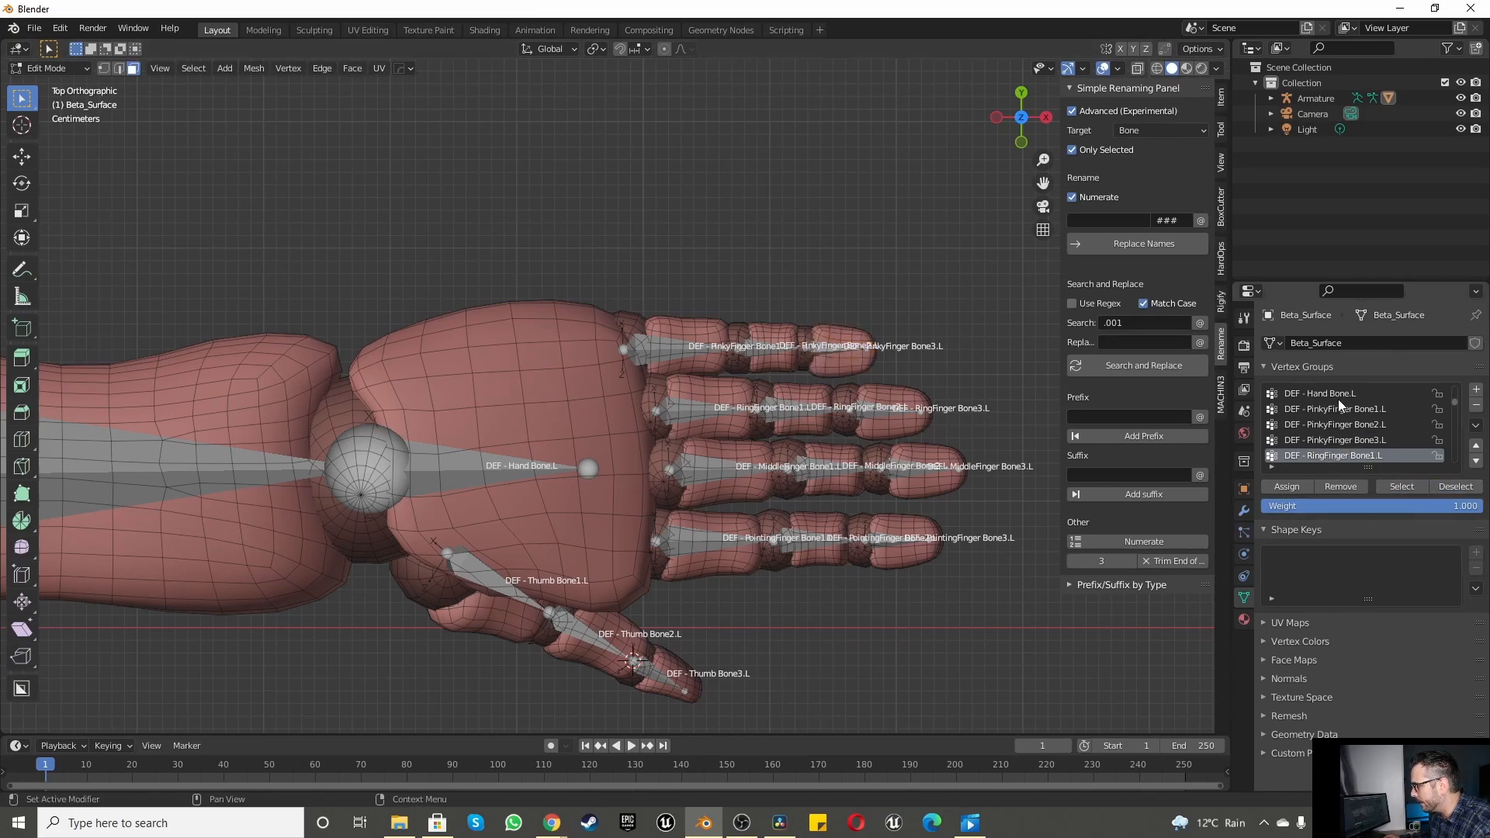
{"action": "scroll", "coordinate": [1338, 411], "scroll_direction": "down", "scroll_amount": 2}
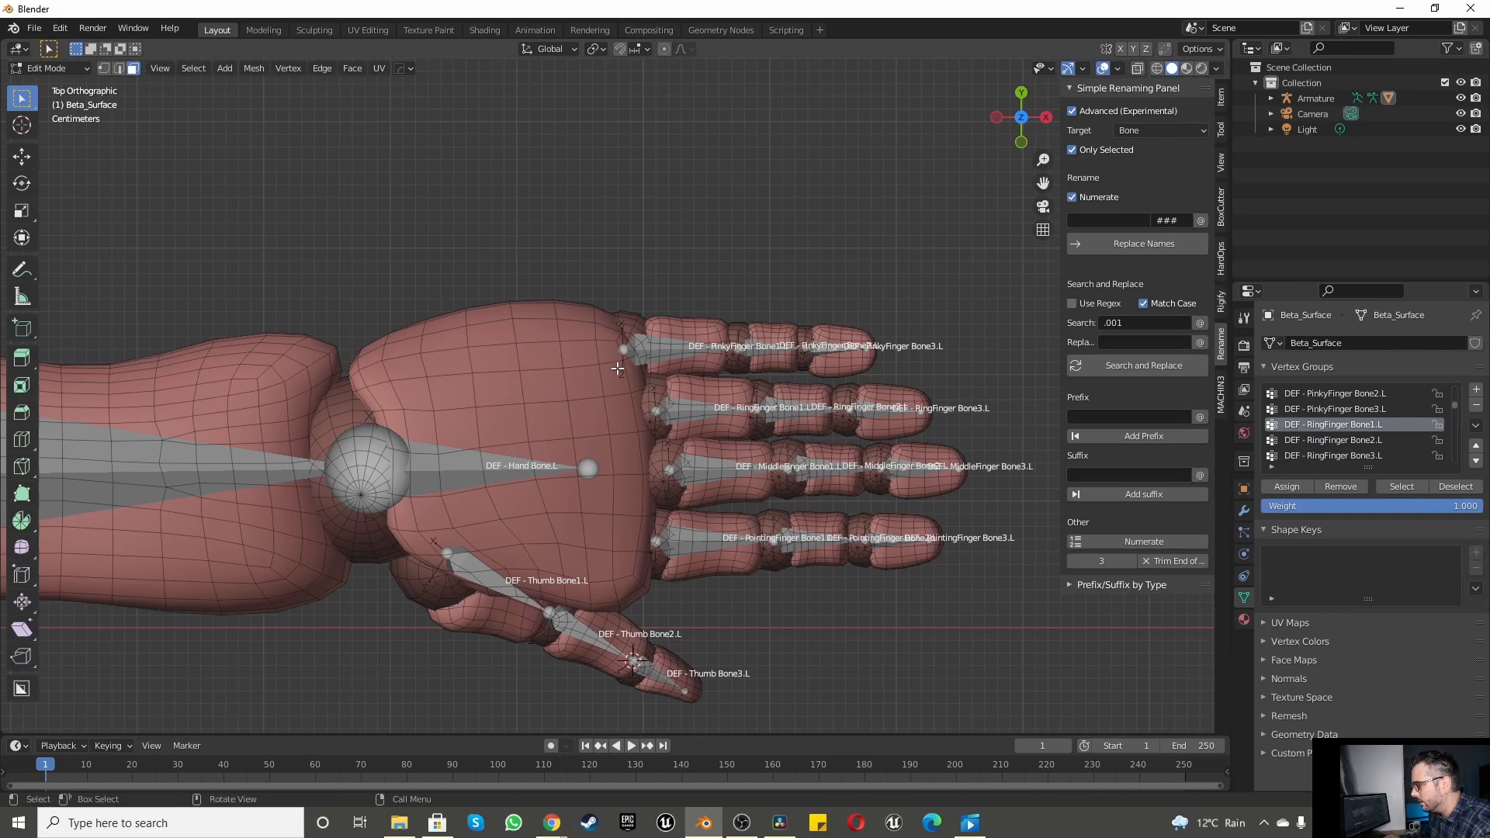
{"action": "key", "text": "l"}
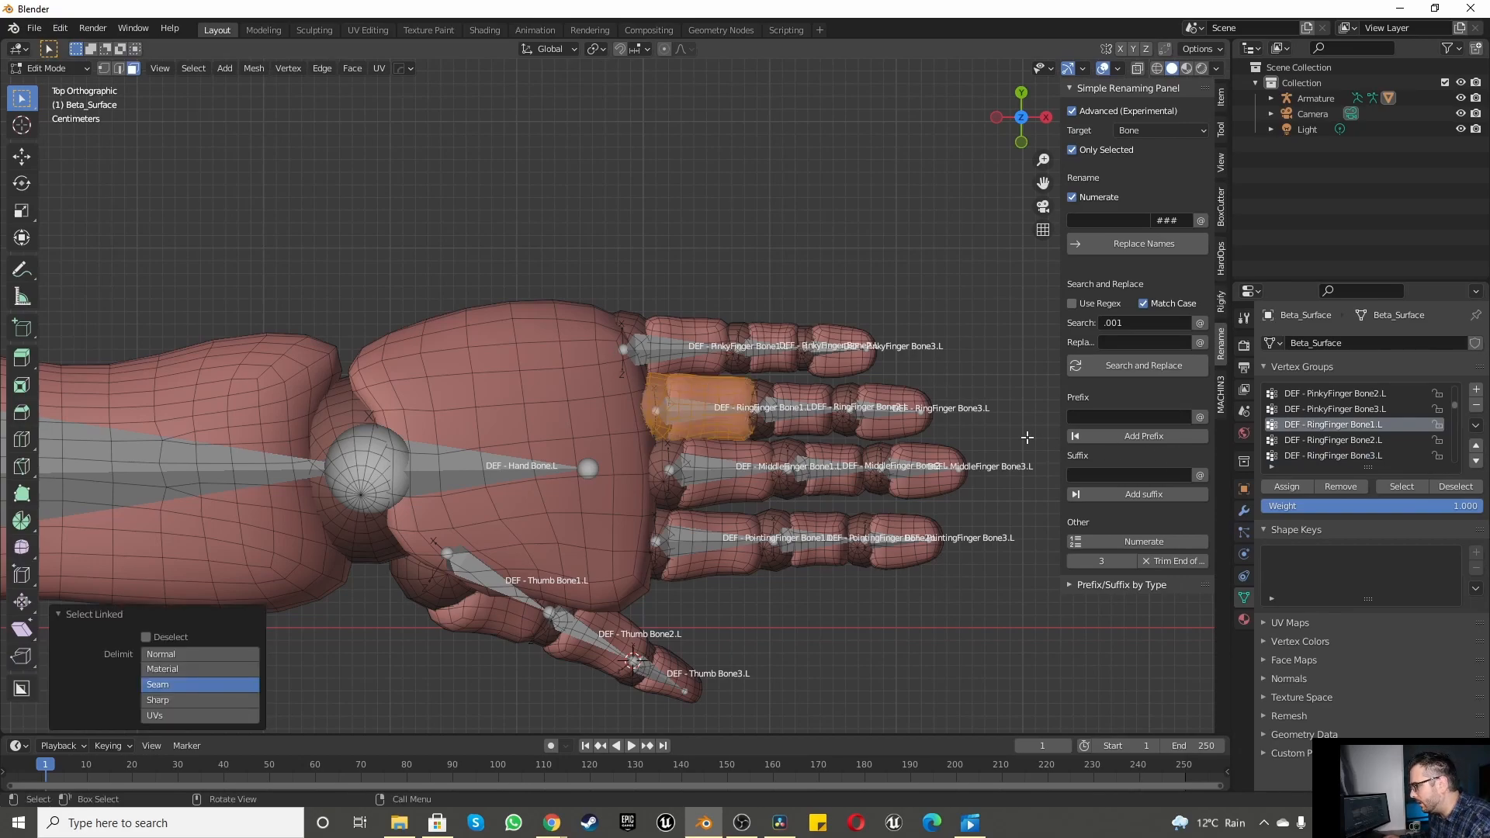
{"action": "left_click", "coordinate": [1294, 486]}
{"action": "left_click", "coordinate": [1451, 487]}
{"action": "left_click", "coordinate": [1425, 486]}
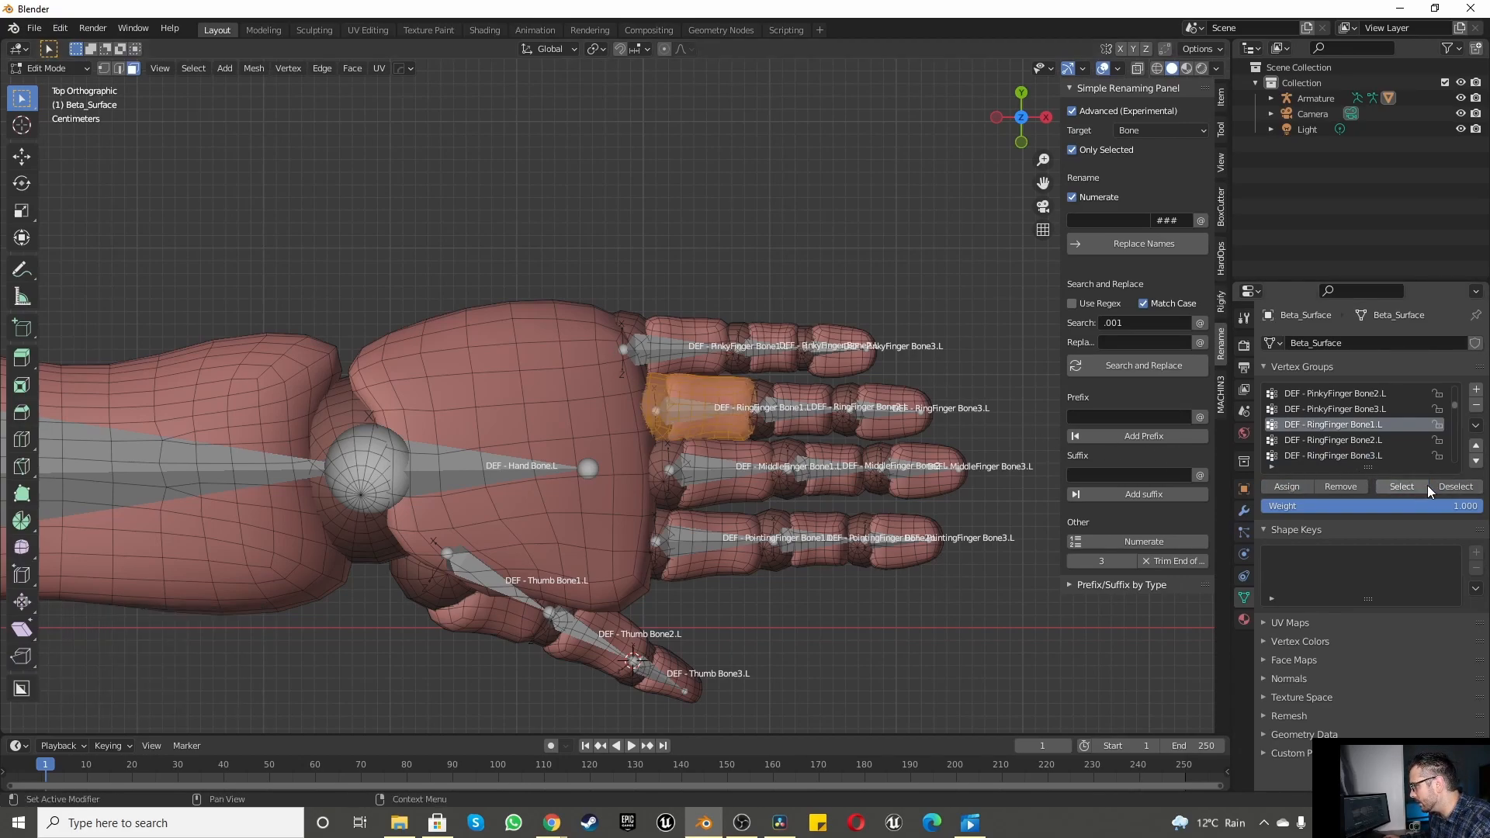
{"action": "left_click", "coordinate": [1440, 486]}
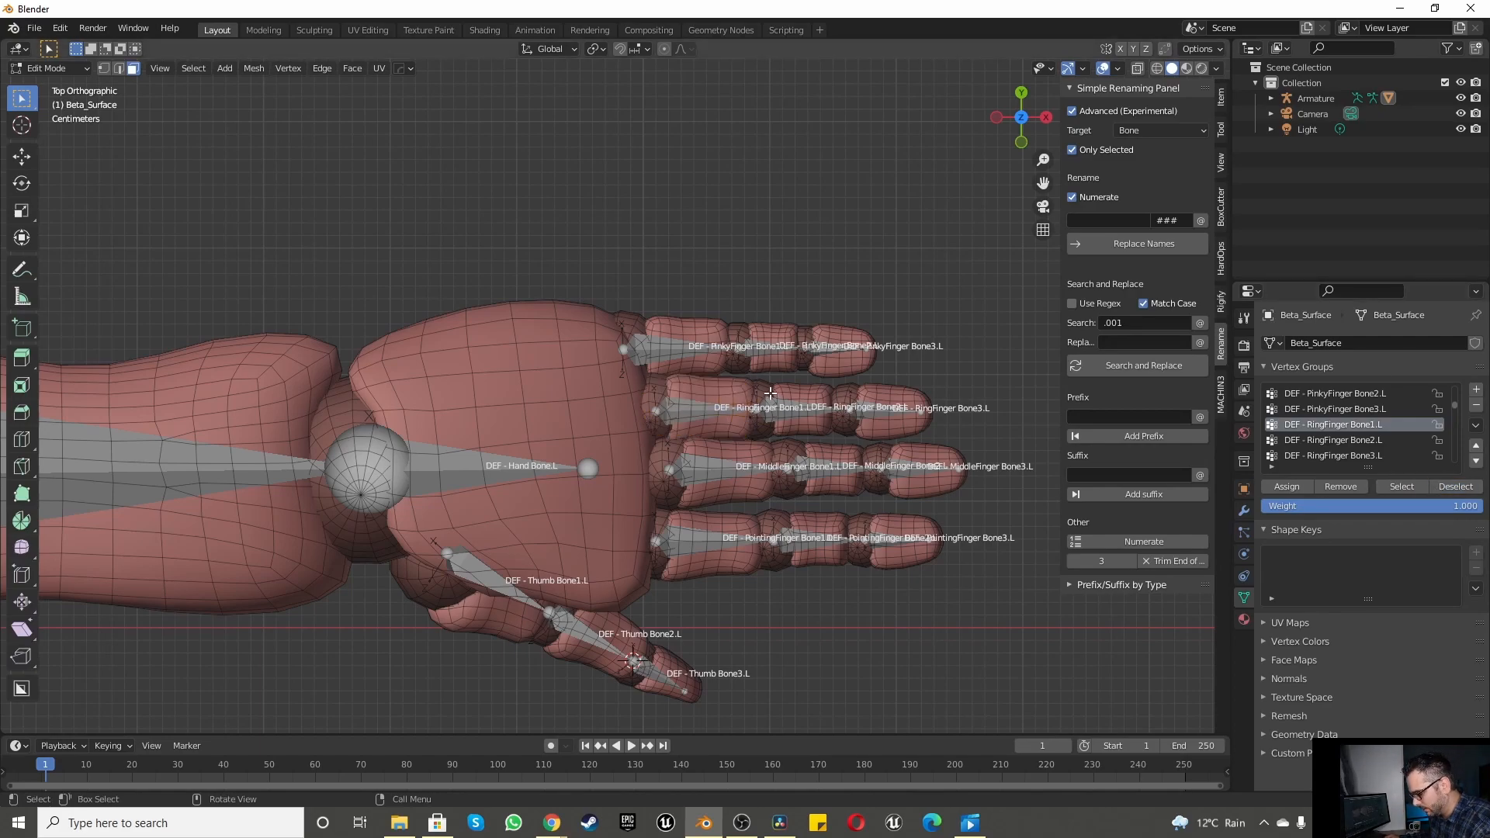
Step: Assign the linked left ring finger middle joint and segment to DEF - RingFinger Bone2.L, check the group, and deselect it
{"action": "key", "text": "l"}
{"action": "key", "text": "l"}
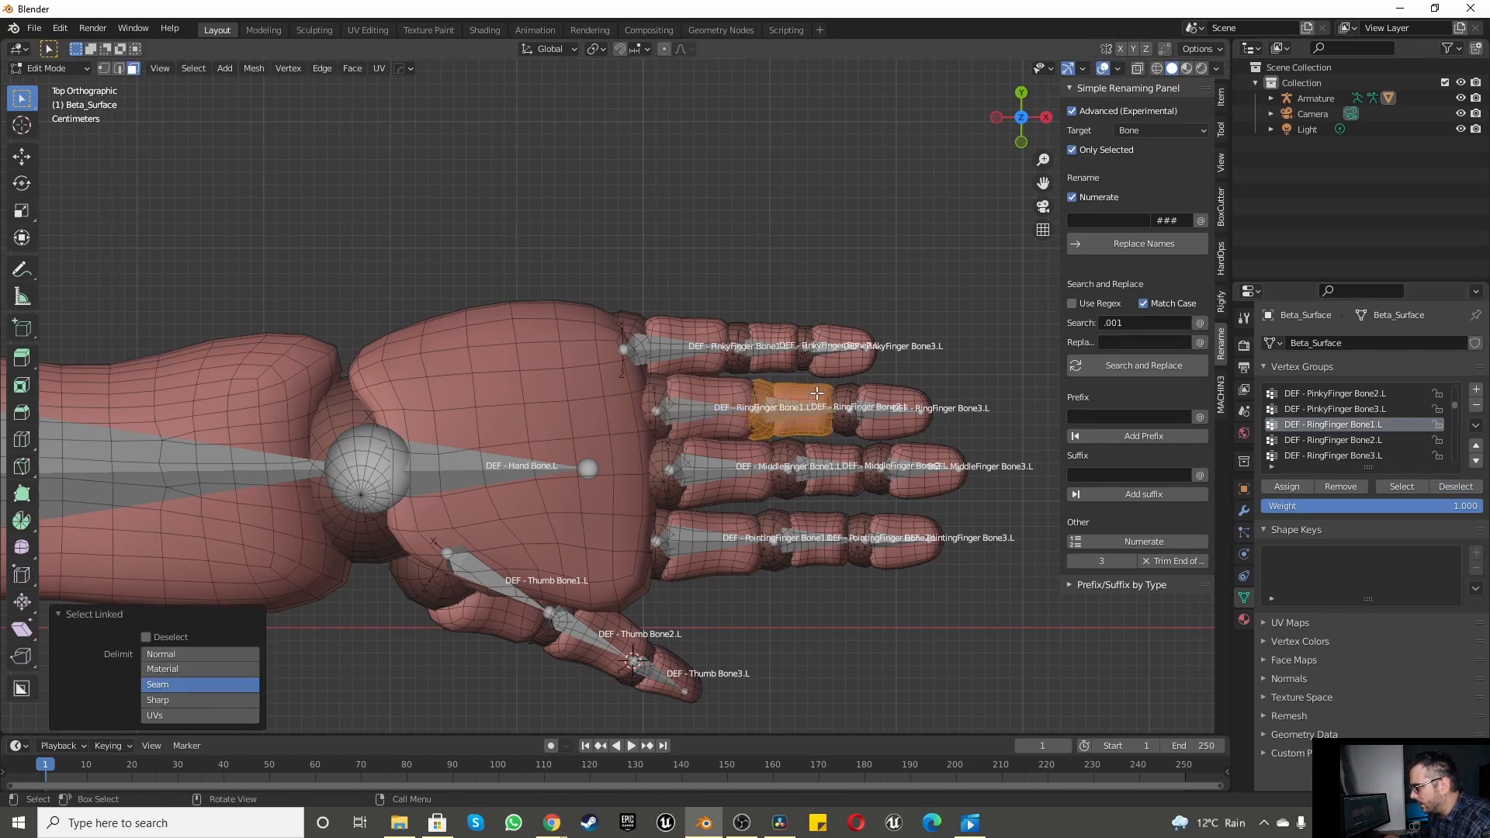
{"action": "left_click", "coordinate": [1343, 441]}
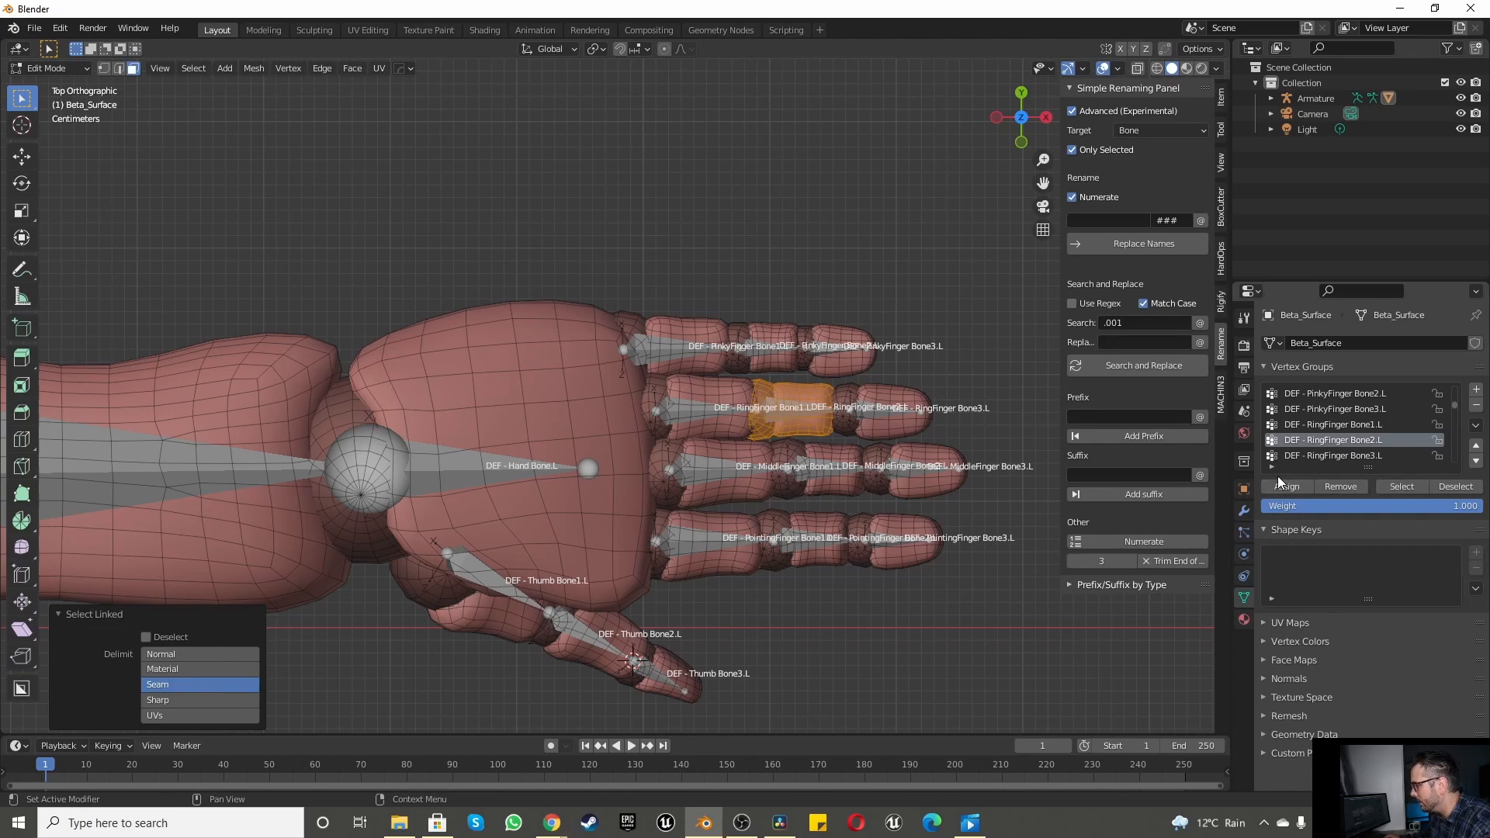
{"action": "left_click", "coordinate": [1282, 484]}
{"action": "left_click", "coordinate": [1450, 486]}
{"action": "left_click", "coordinate": [1403, 486]}
{"action": "left_click", "coordinate": [1452, 485]}
Step: Assign the linked left ring fingertip and its joint to DEF - RingFinger Bone3.L, check the group, and deselect it
{"action": "left_click", "coordinate": [1320, 454]}
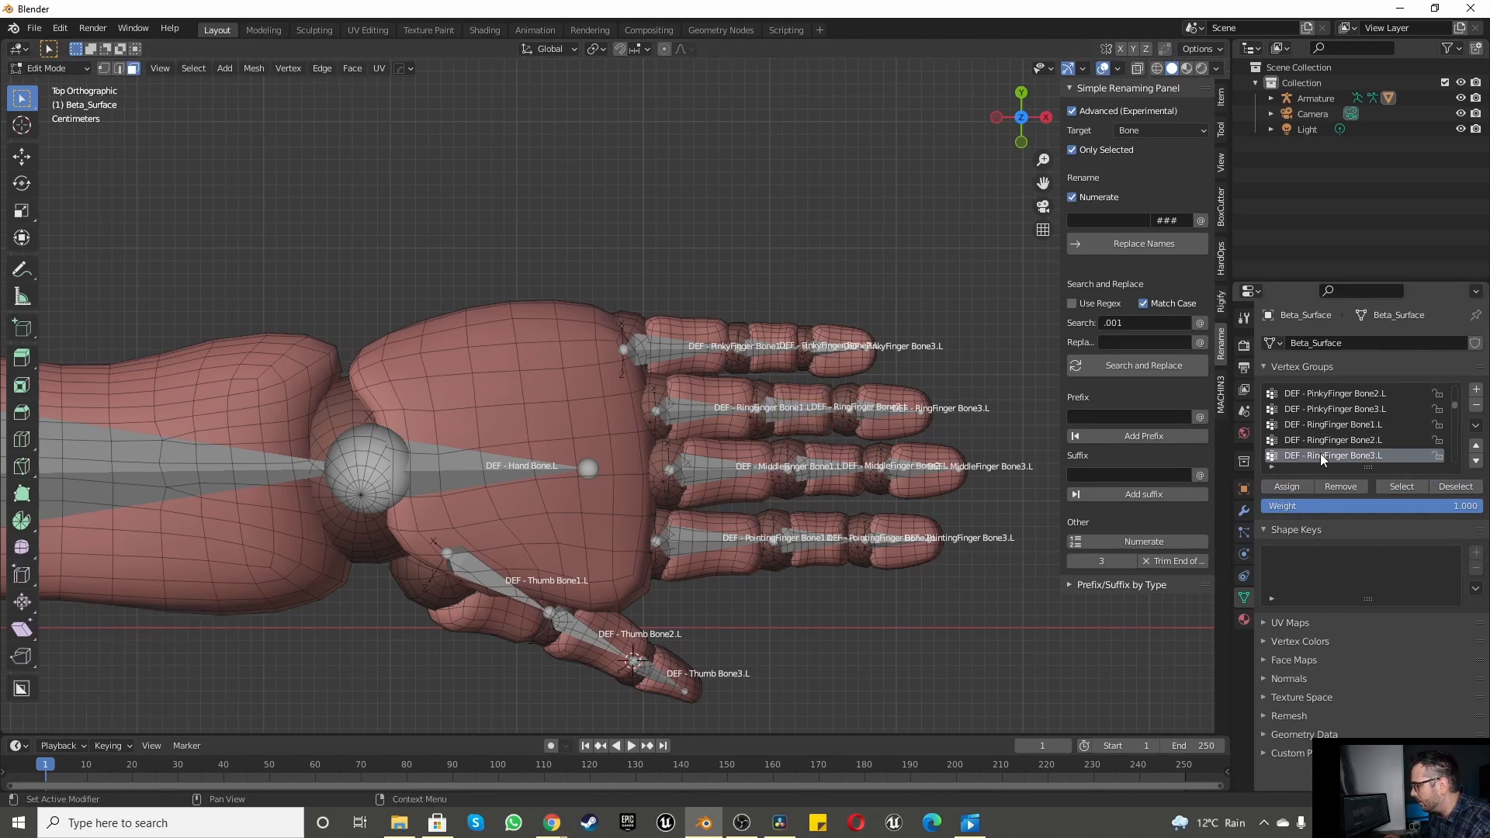
{"action": "key", "text": "l"}
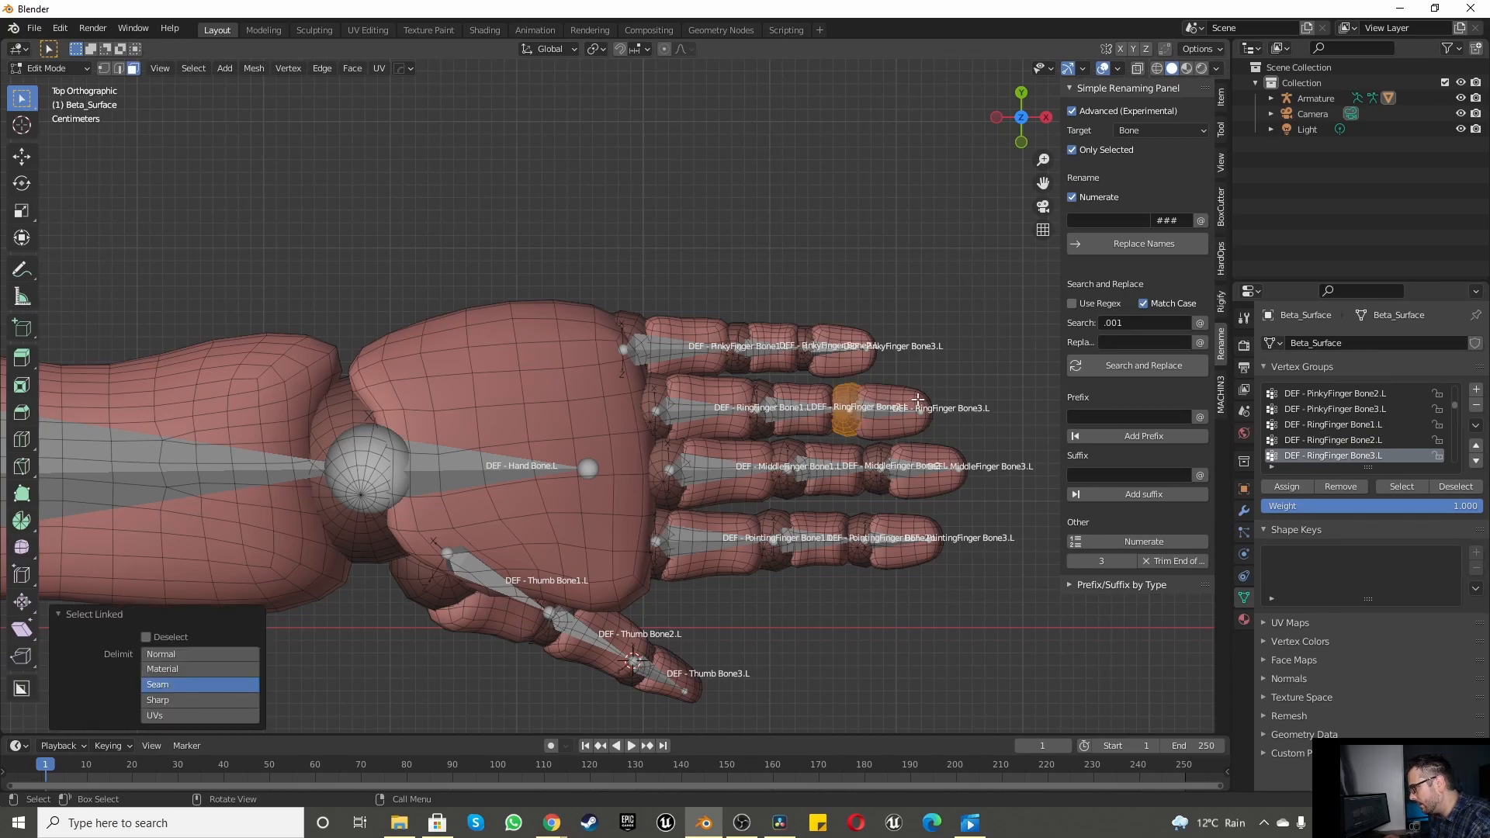
{"action": "left_click", "coordinate": [1282, 486]}
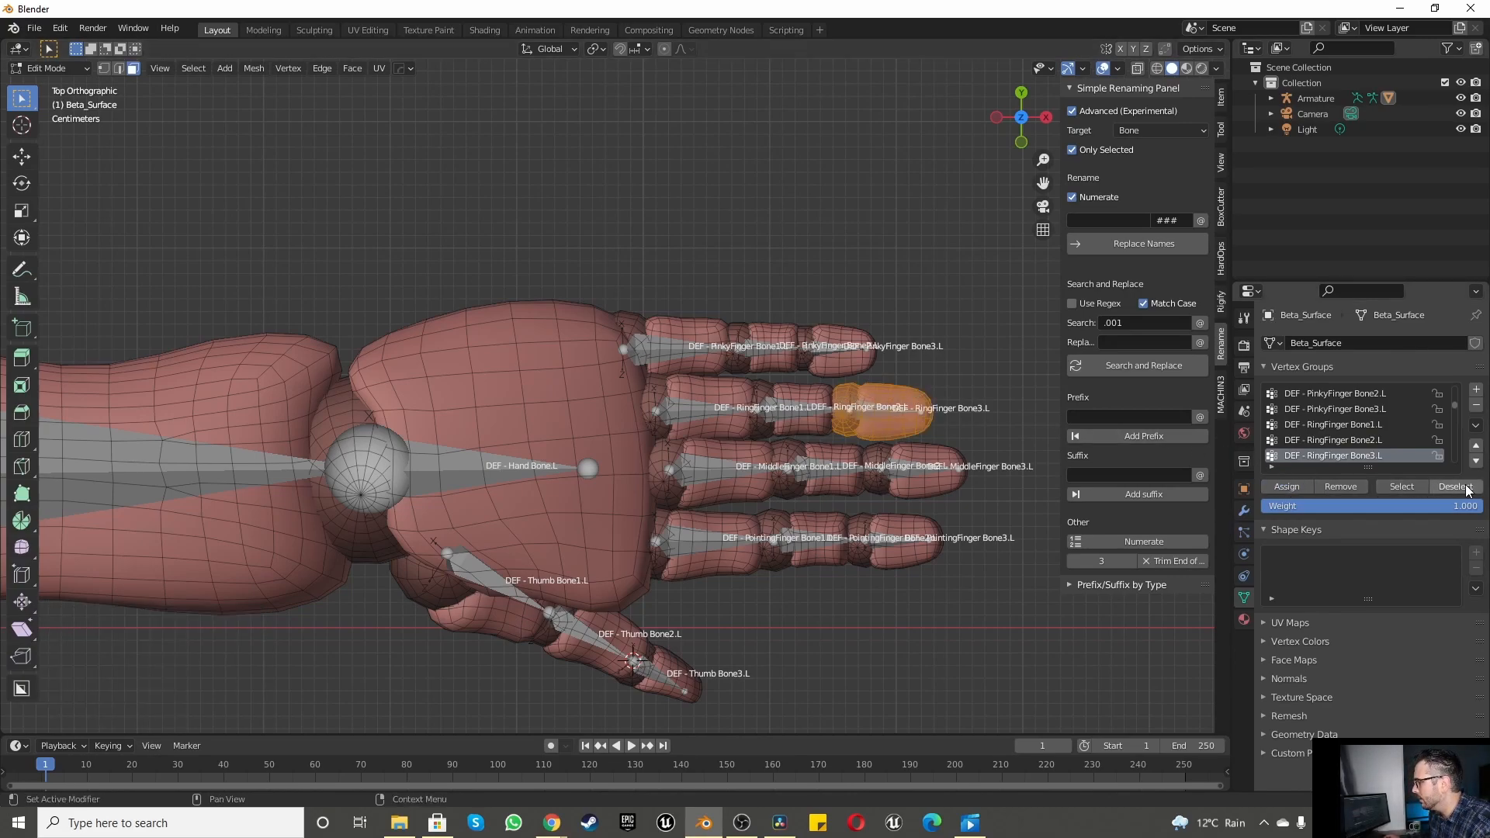
{"action": "left_click", "coordinate": [1436, 486]}
{"action": "left_click", "coordinate": [1425, 486]}
{"action": "left_click", "coordinate": [1444, 487]}
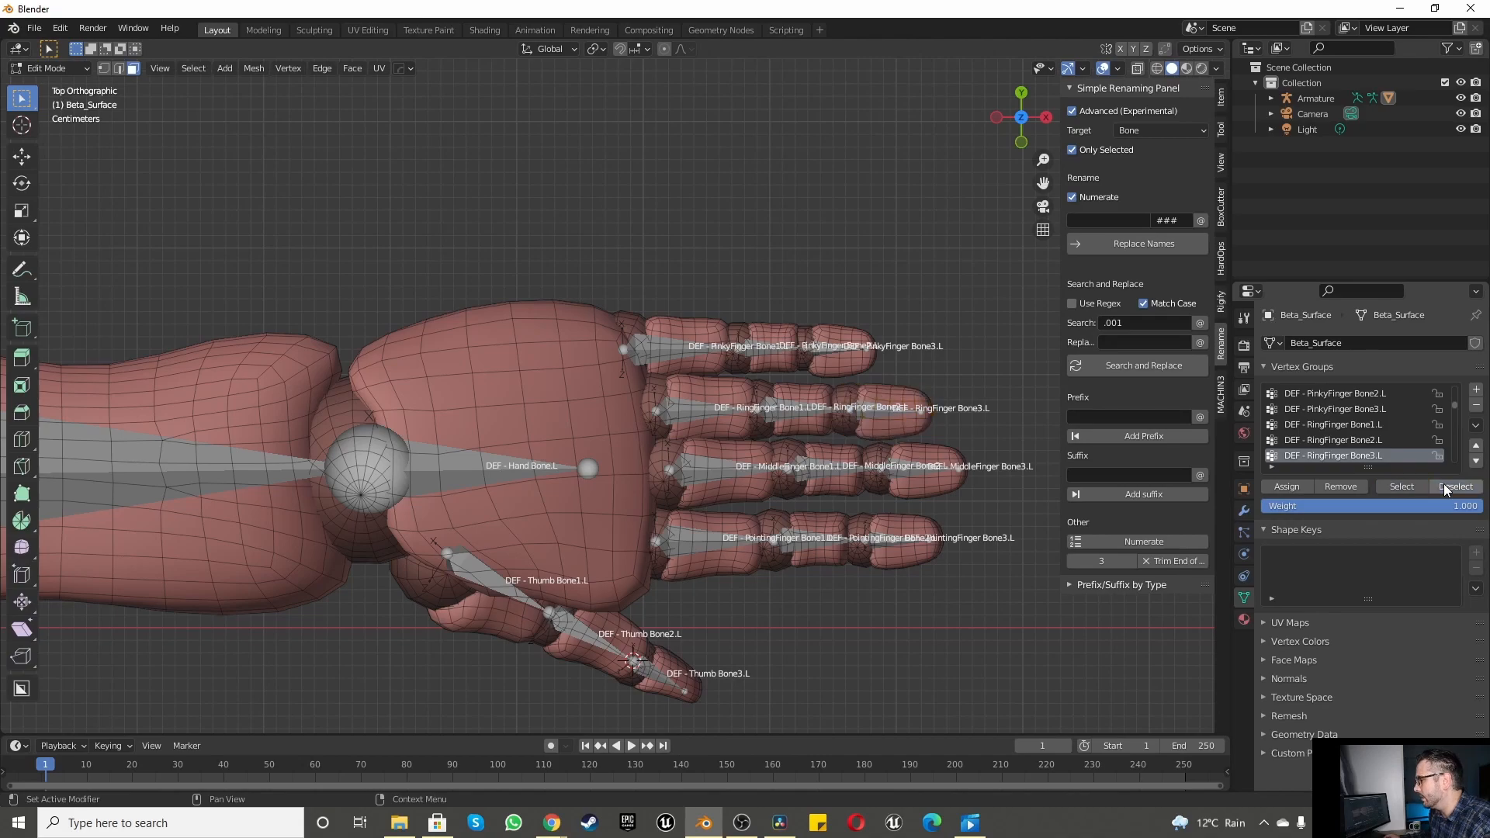
Step: Assign the linked left middle finger knuckle and base segment to DEF - MiddleFinger Bone1.L, check the group, and deselect it
{"action": "scroll", "coordinate": [1340, 458], "scroll_direction": "down", "scroll_amount": 1}
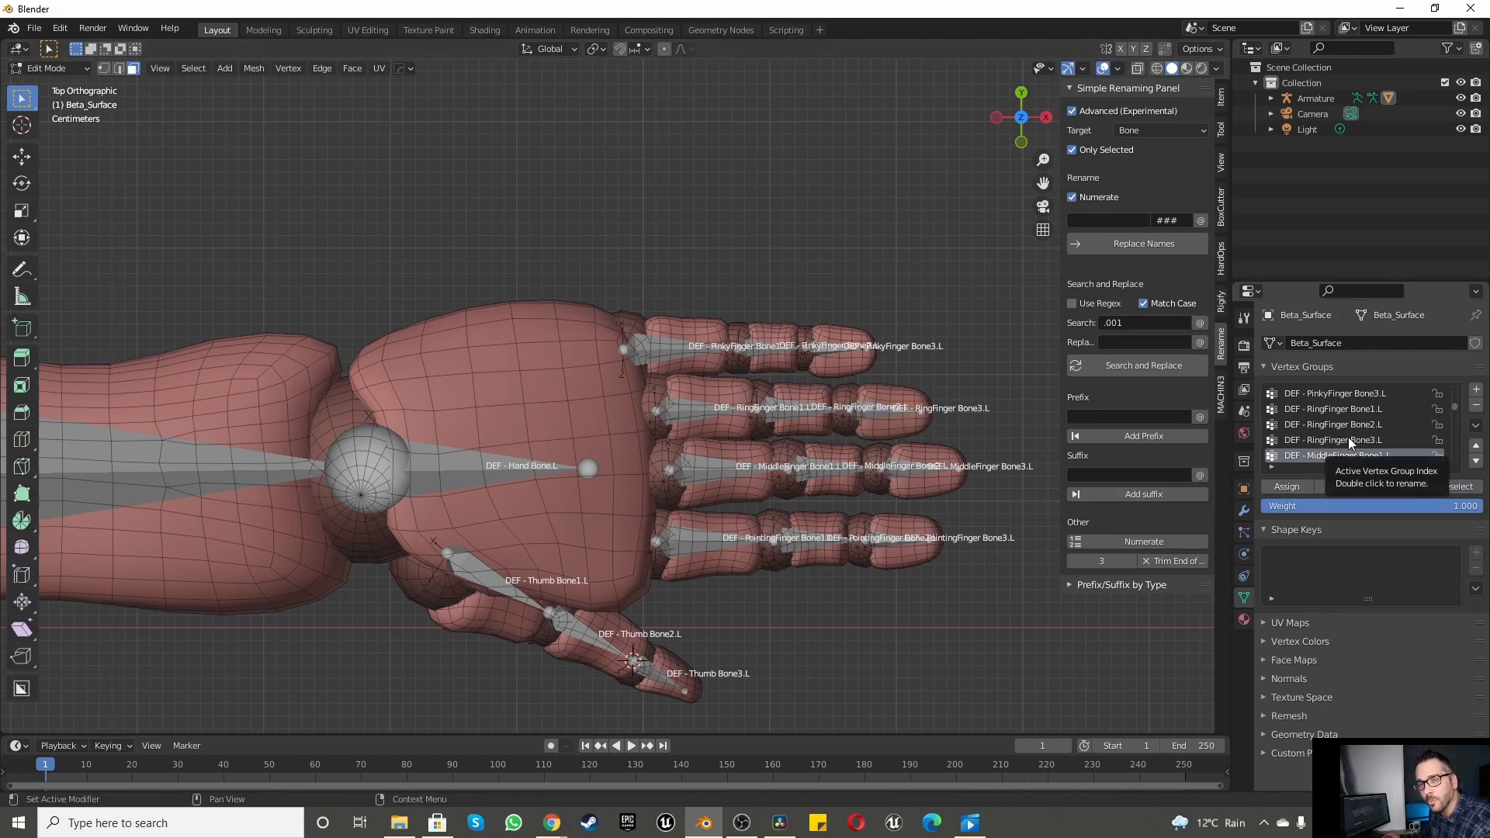
{"action": "scroll", "coordinate": [1342, 419], "scroll_direction": "down", "scroll_amount": 1, "text": "ctrl"}
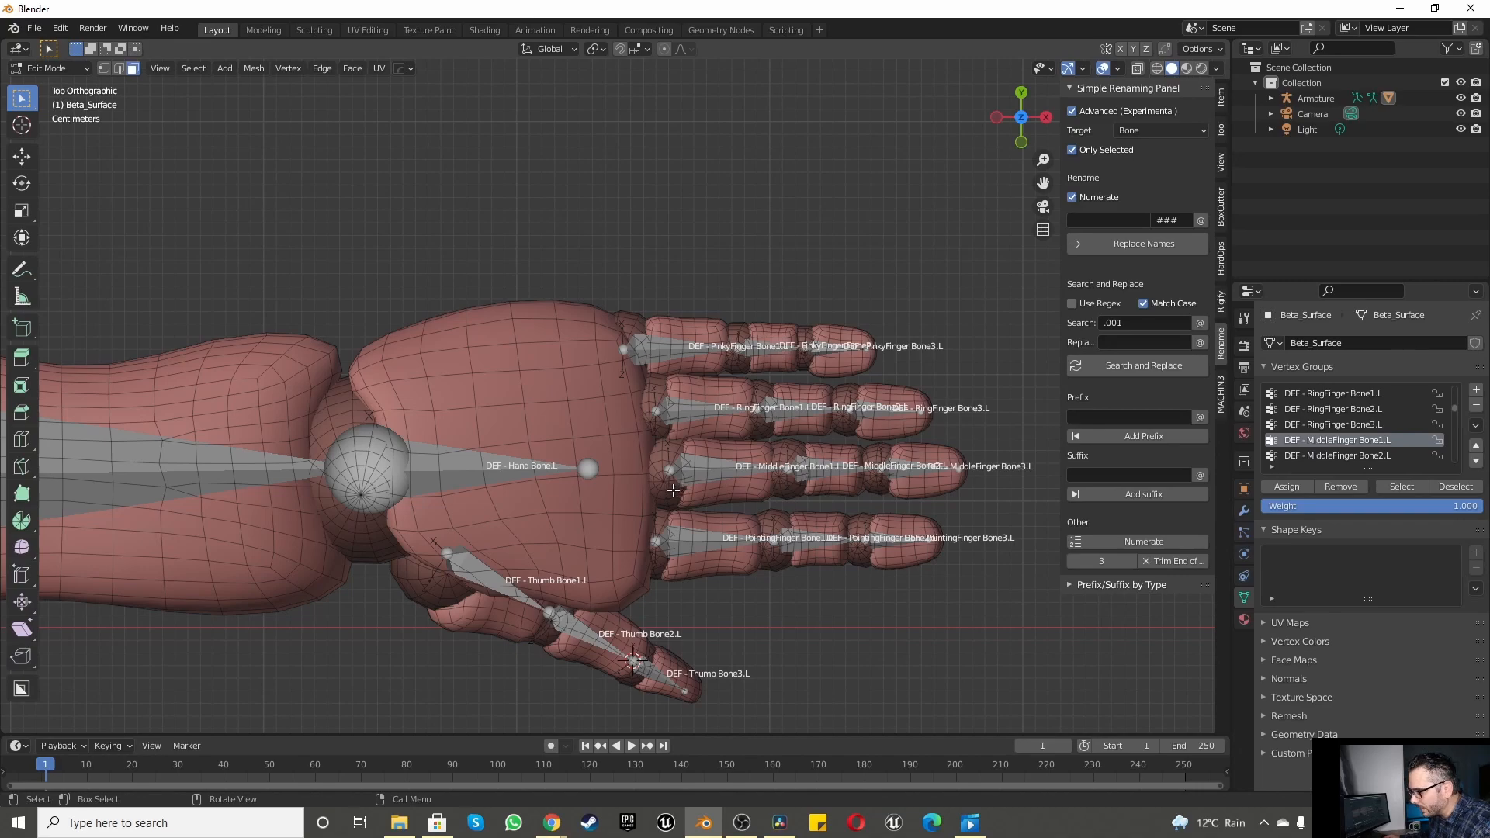
{"action": "key", "text": "l"}
{"action": "key", "text": "l"}
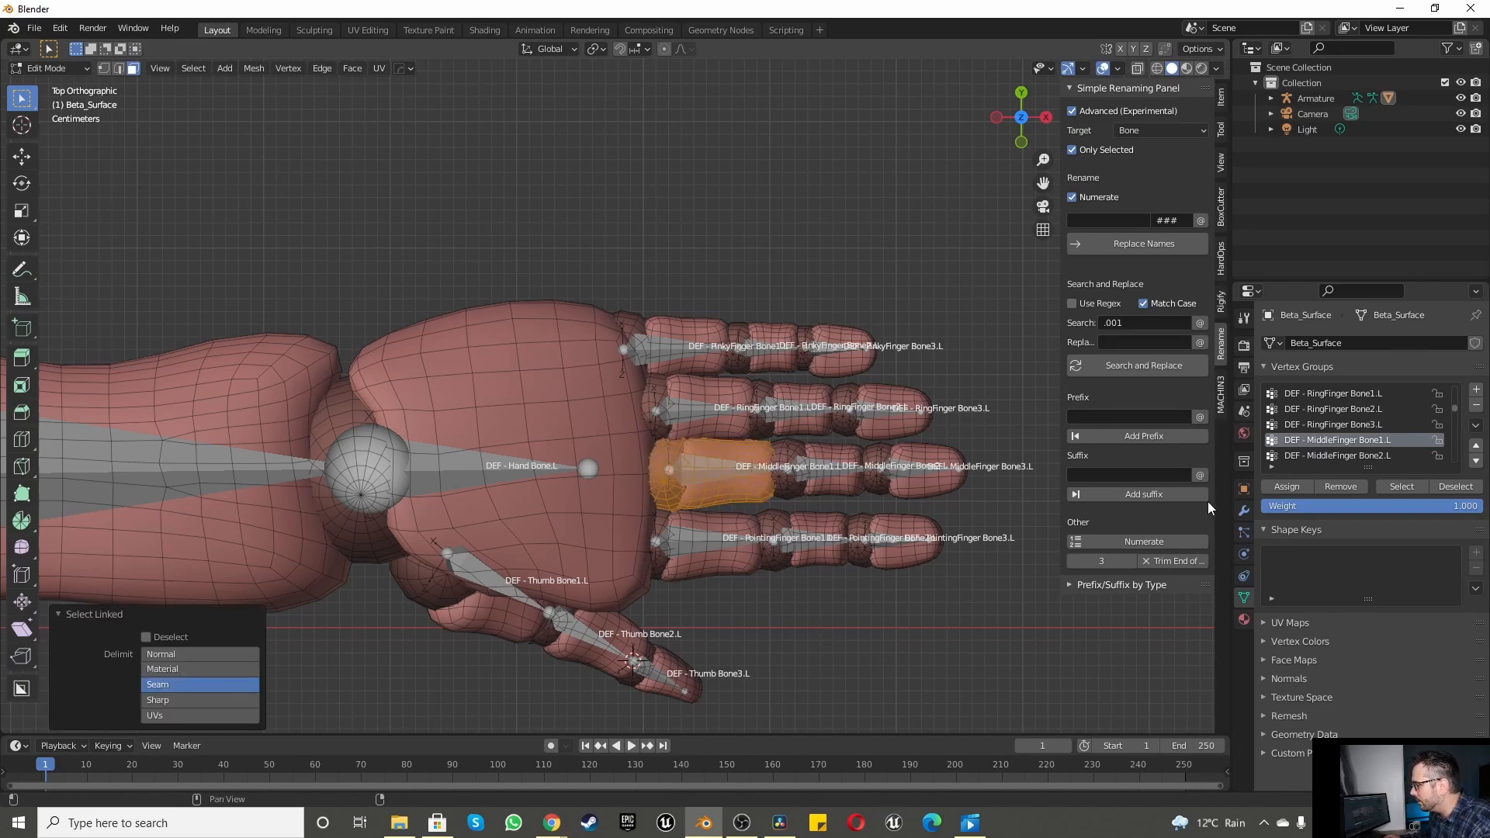
{"action": "left_click", "coordinate": [1287, 487]}
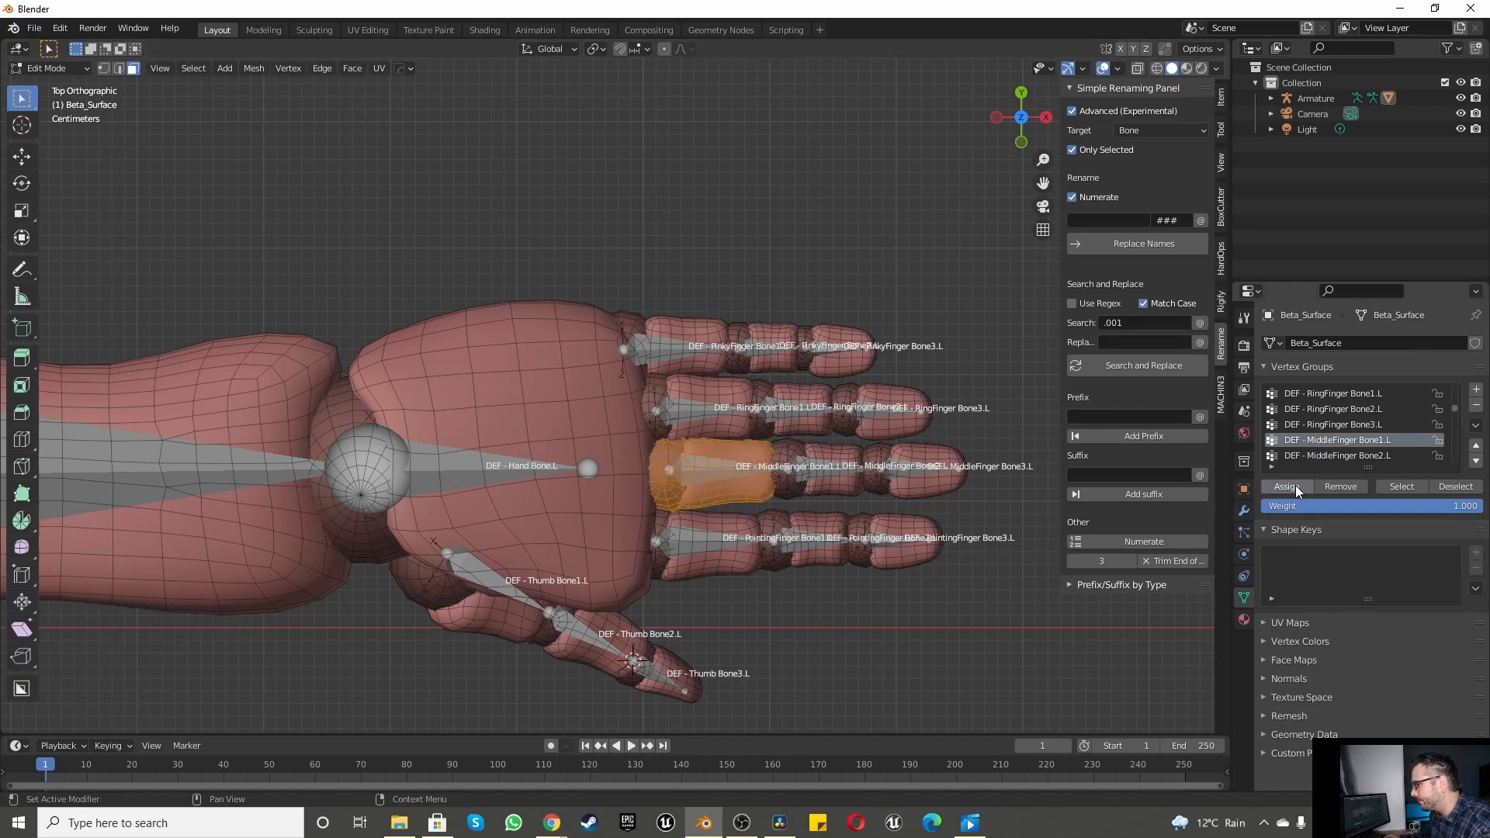
{"action": "left_click", "coordinate": [1448, 487]}
{"action": "left_click", "coordinate": [1414, 486]}
{"action": "left_click", "coordinate": [1446, 487]}
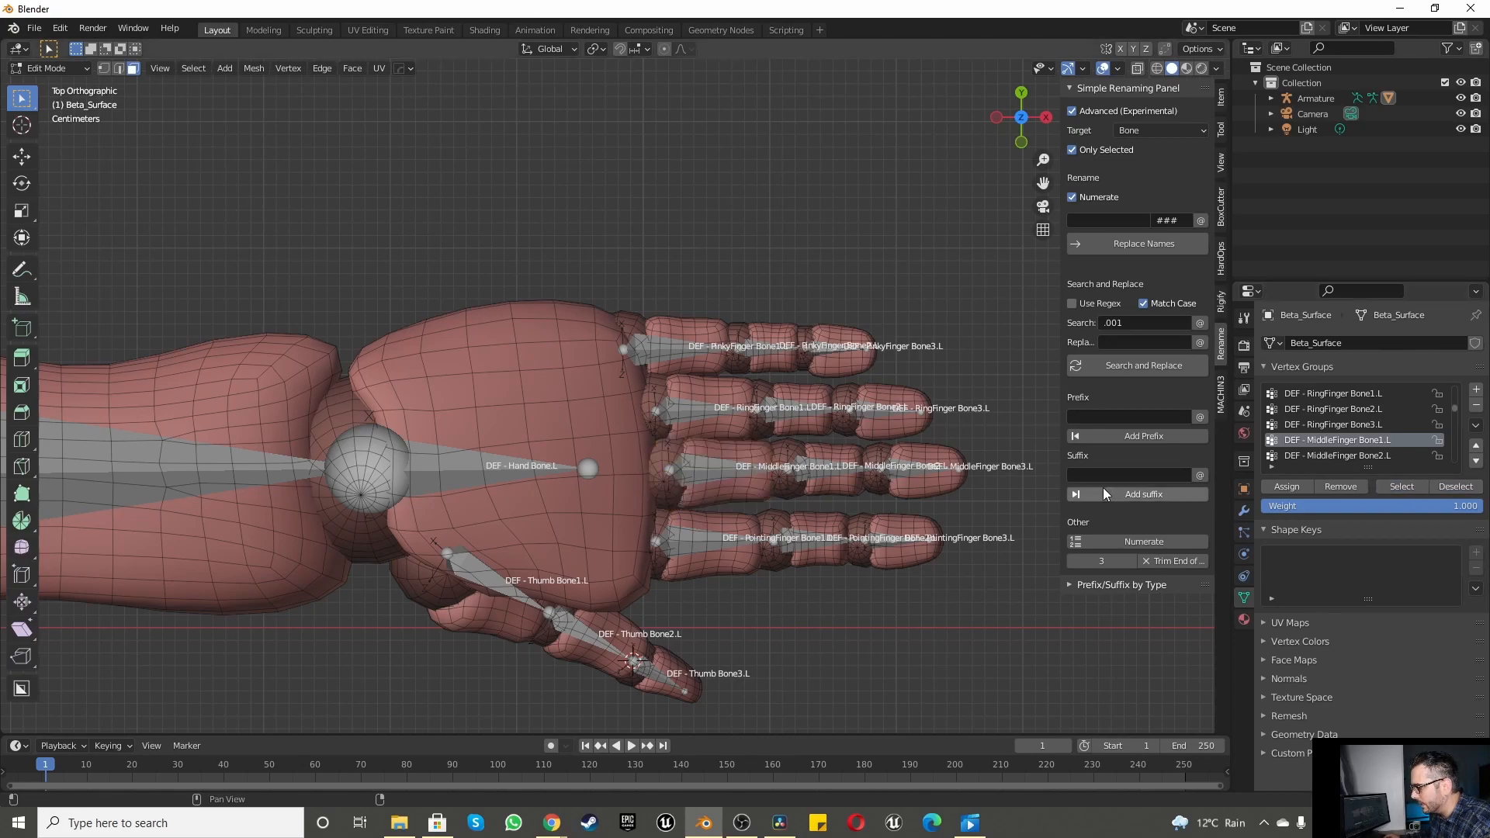
Step: Assign the left middle finger's linked middle joint and segment to DEF - MiddleFinger Bone2.L, check the group, and deselect it
{"action": "left_click", "coordinate": [1367, 455]}
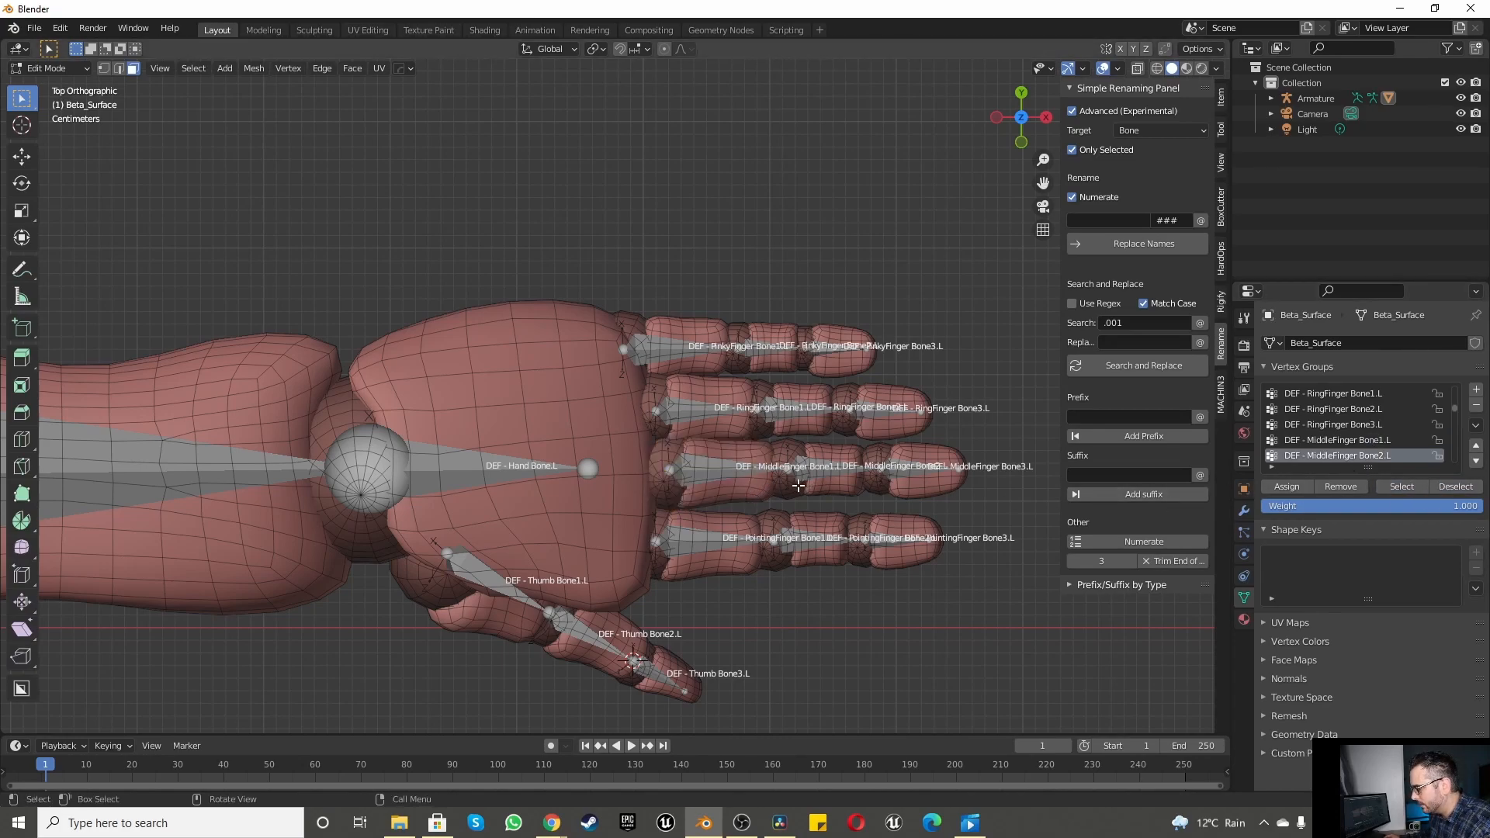
{"action": "key", "text": "l"}
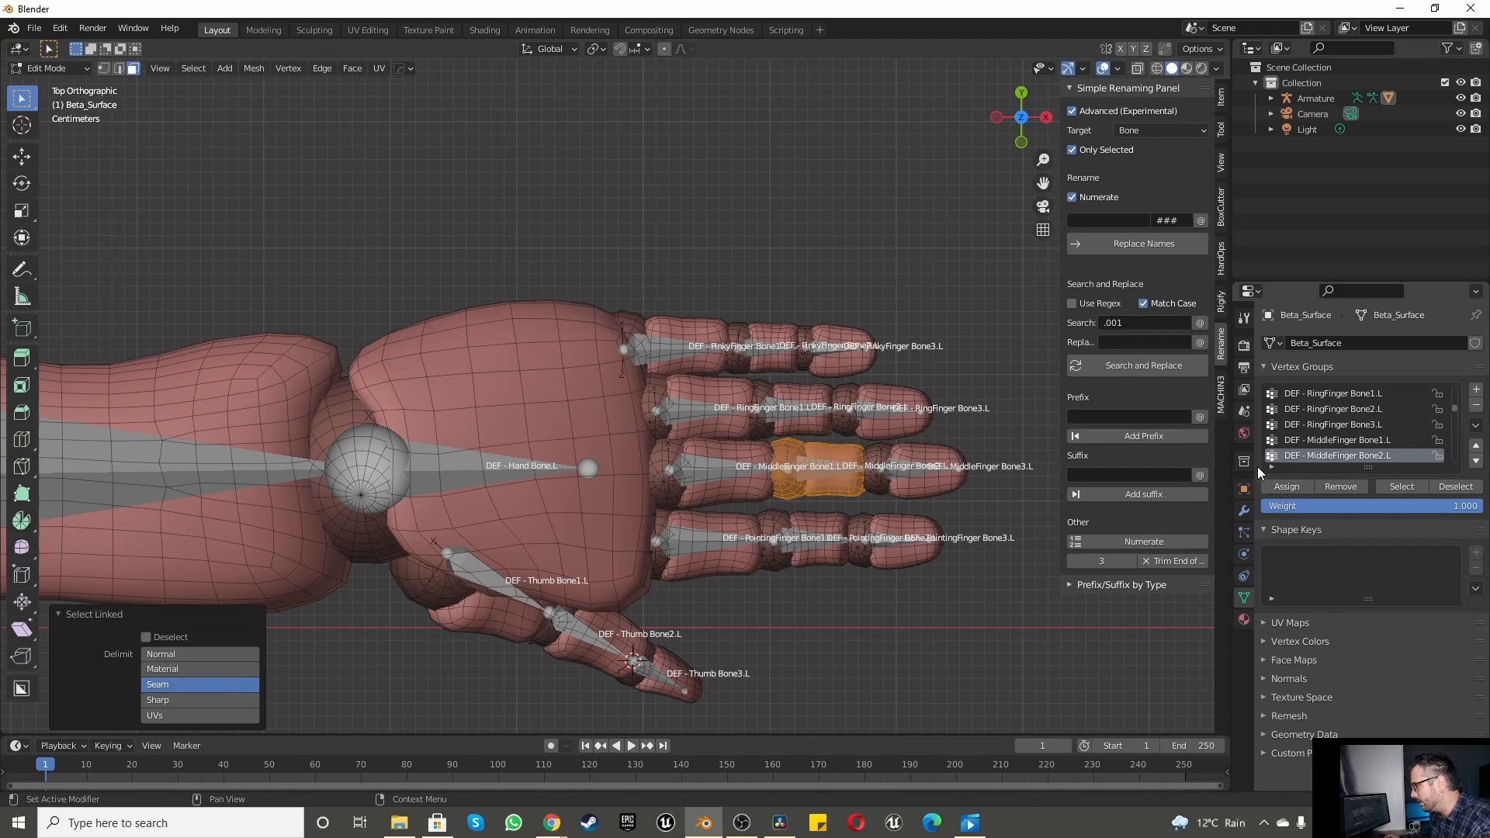
{"action": "left_click", "coordinate": [1287, 486]}
{"action": "left_click", "coordinate": [1437, 486]}
{"action": "left_click", "coordinate": [1420, 486]}
{"action": "left_click", "coordinate": [1441, 485]}
Step: Assign the linked left middle fingertip and its joint to DEF - MiddleFinger Bone3.L, check the group, and deselect it
{"action": "scroll", "coordinate": [1291, 458], "scroll_direction": "down", "scroll_amount": 1}
{"action": "left_click", "coordinate": [1335, 455]}
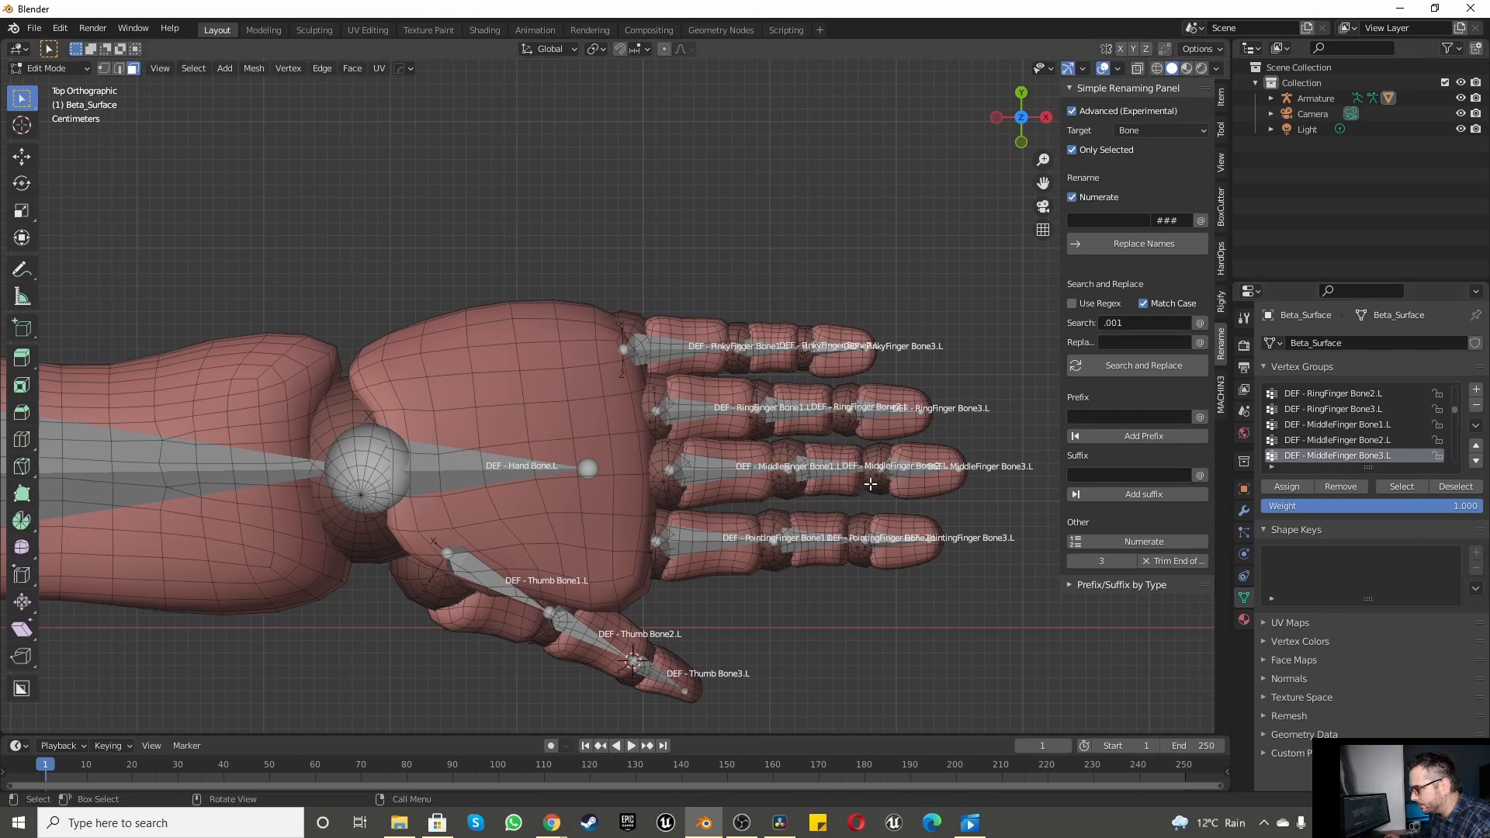
{"action": "key", "text": "l"}
{"action": "key", "text": "l"}
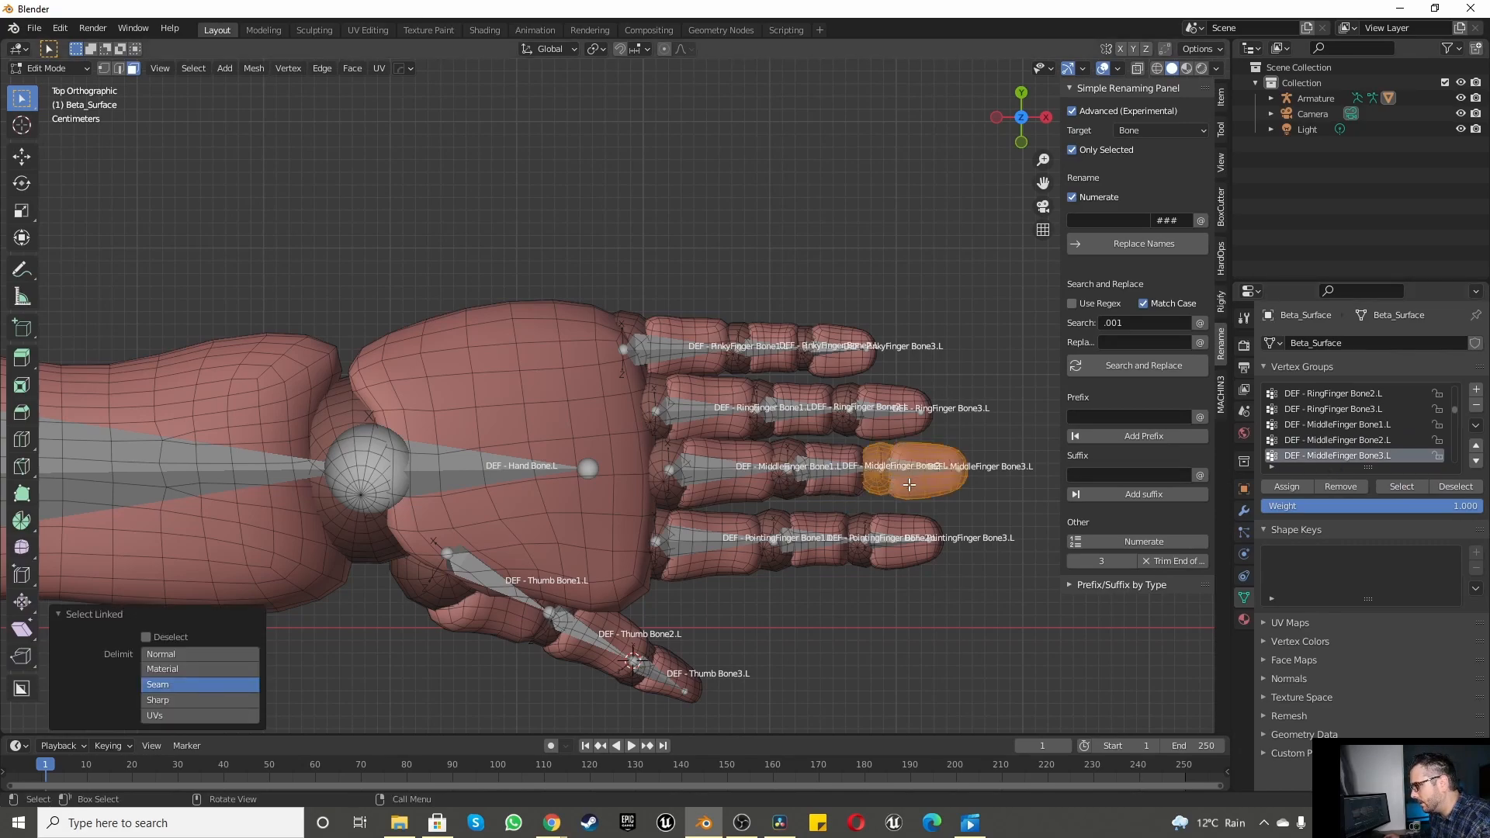
{"action": "left_click", "coordinate": [1296, 491]}
{"action": "left_click", "coordinate": [1448, 484]}
{"action": "left_click", "coordinate": [1413, 489]}
{"action": "left_click", "coordinate": [1453, 487]}
Step: Assign the linked left index finger knuckle and base segment to DEF - PointingFinger Bone1.L, check the group, and deselect it
{"action": "scroll", "coordinate": [1334, 458], "scroll_direction": "down", "scroll_amount": 1, "text": "ctrl"}
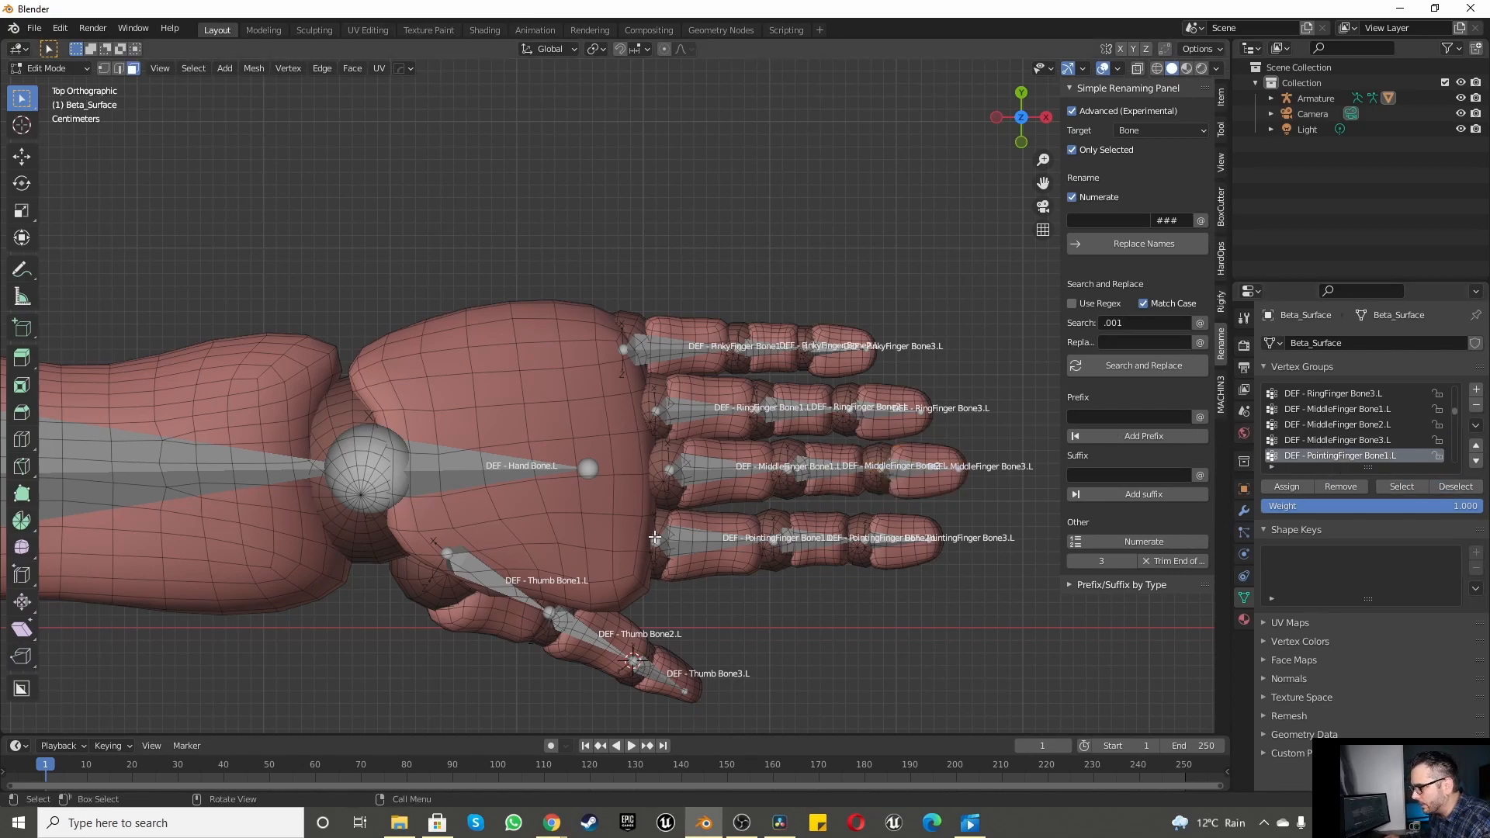
{"action": "key", "text": "l"}
{"action": "key", "text": "l"}
{"action": "left_click", "coordinate": [1275, 486]}
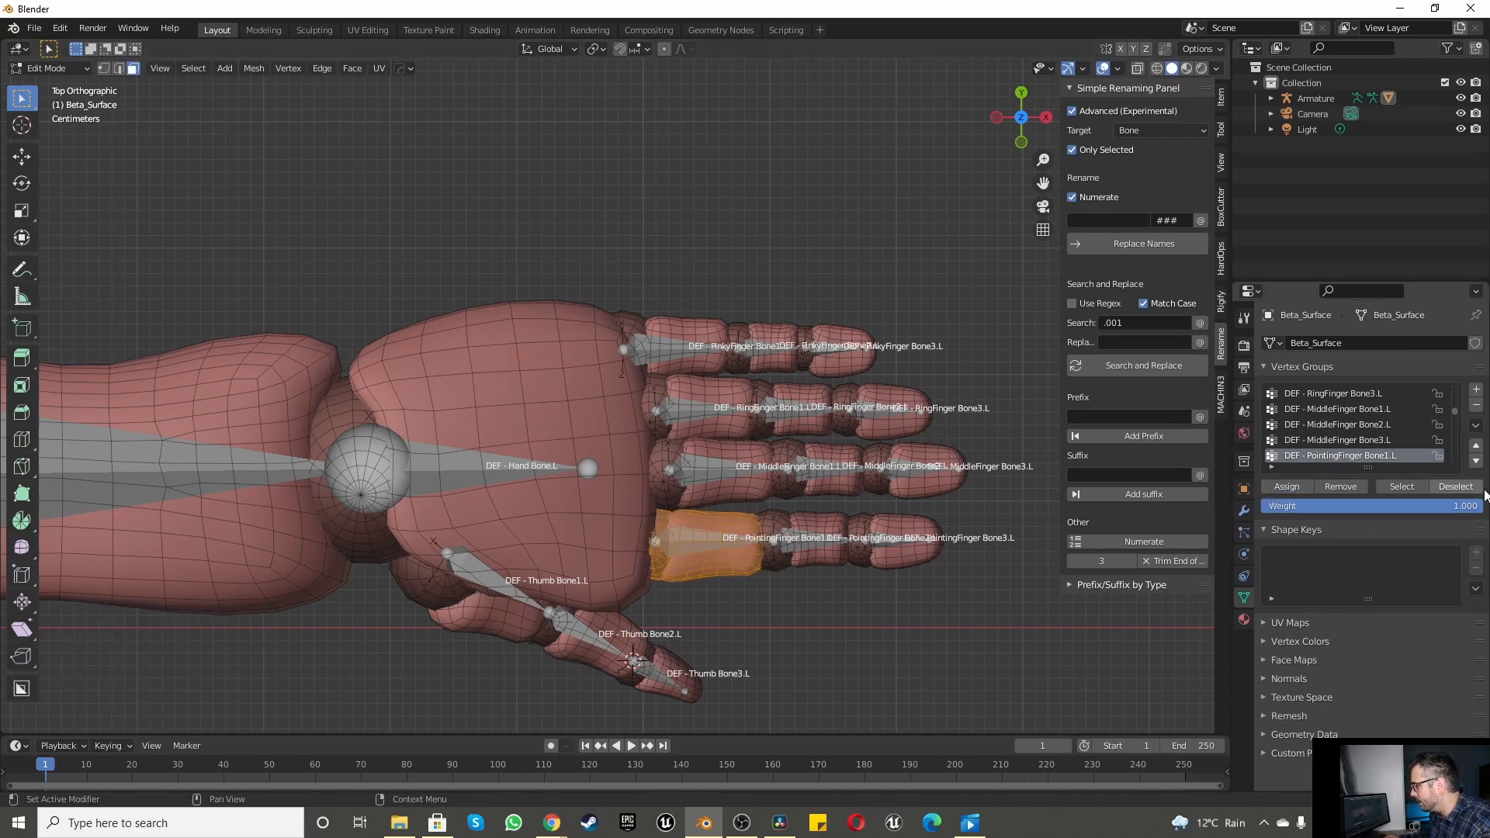
{"action": "left_click", "coordinate": [1454, 486]}
{"action": "left_click", "coordinate": [1401, 488]}
{"action": "left_click", "coordinate": [1450, 486]}
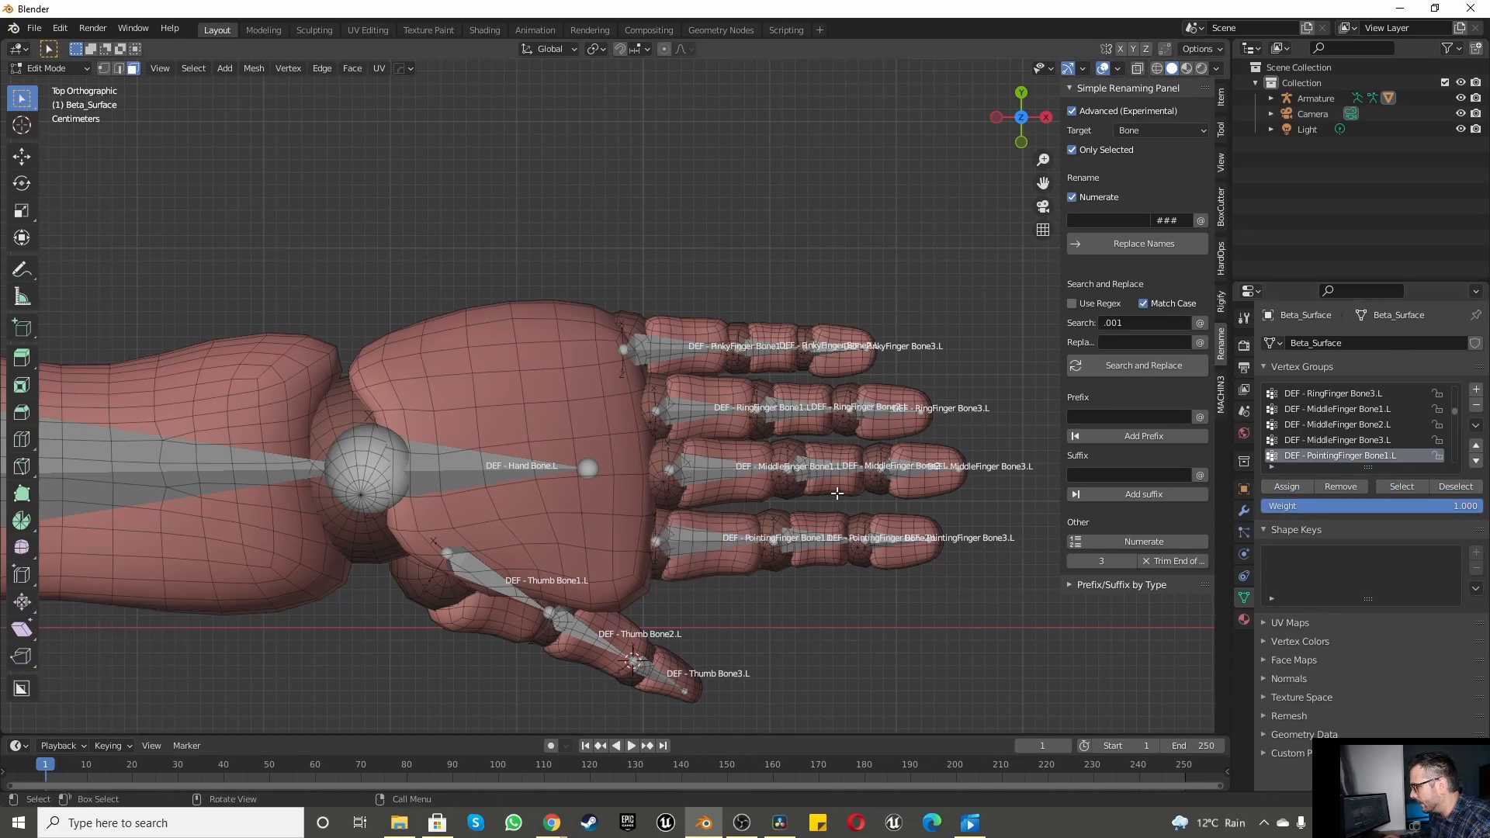
Step: Assign the left index finger's linked middle joint and segment to DEF - PointingFinger Bone2.L, check the group, and deselect it
{"action": "key", "text": "l"}
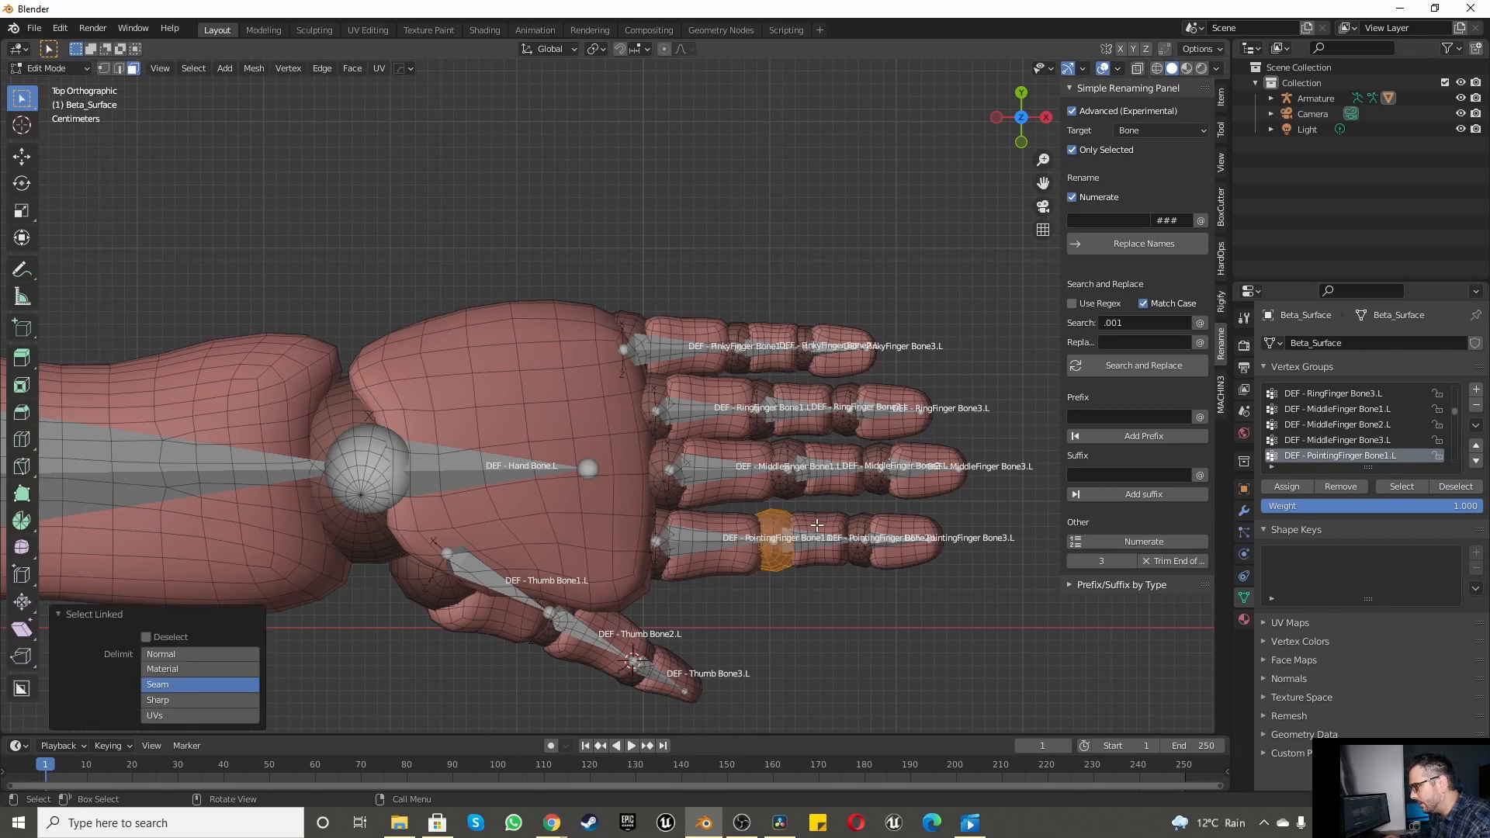
{"action": "key", "text": "l"}
{"action": "scroll", "coordinate": [1373, 458], "scroll_direction": "down", "scroll_amount": 1}
{"action": "left_click", "coordinate": [1372, 456]}
{"action": "left_click", "coordinate": [1285, 488]}
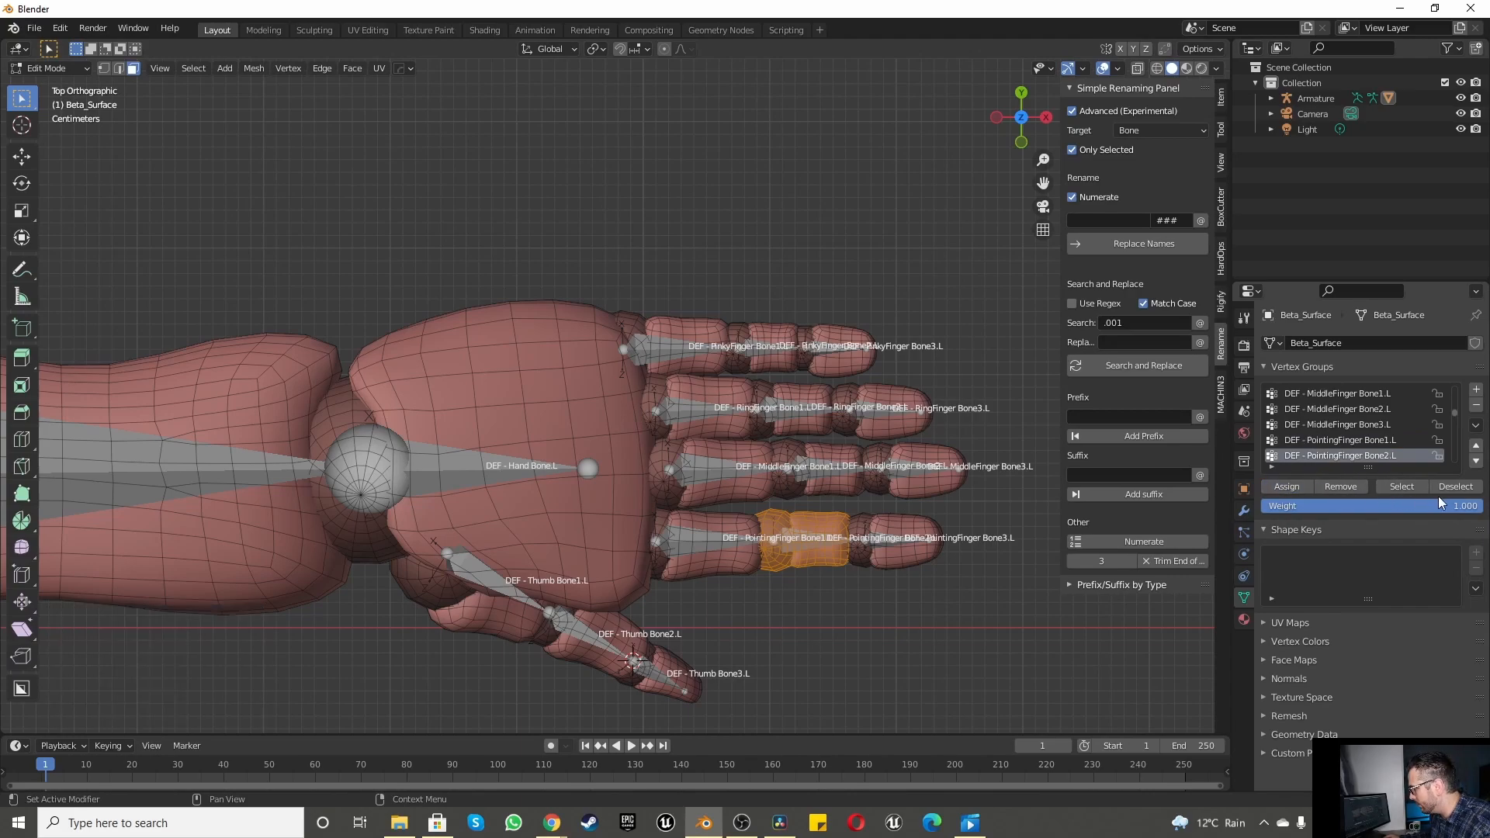
{"action": "left_click", "coordinate": [1456, 487]}
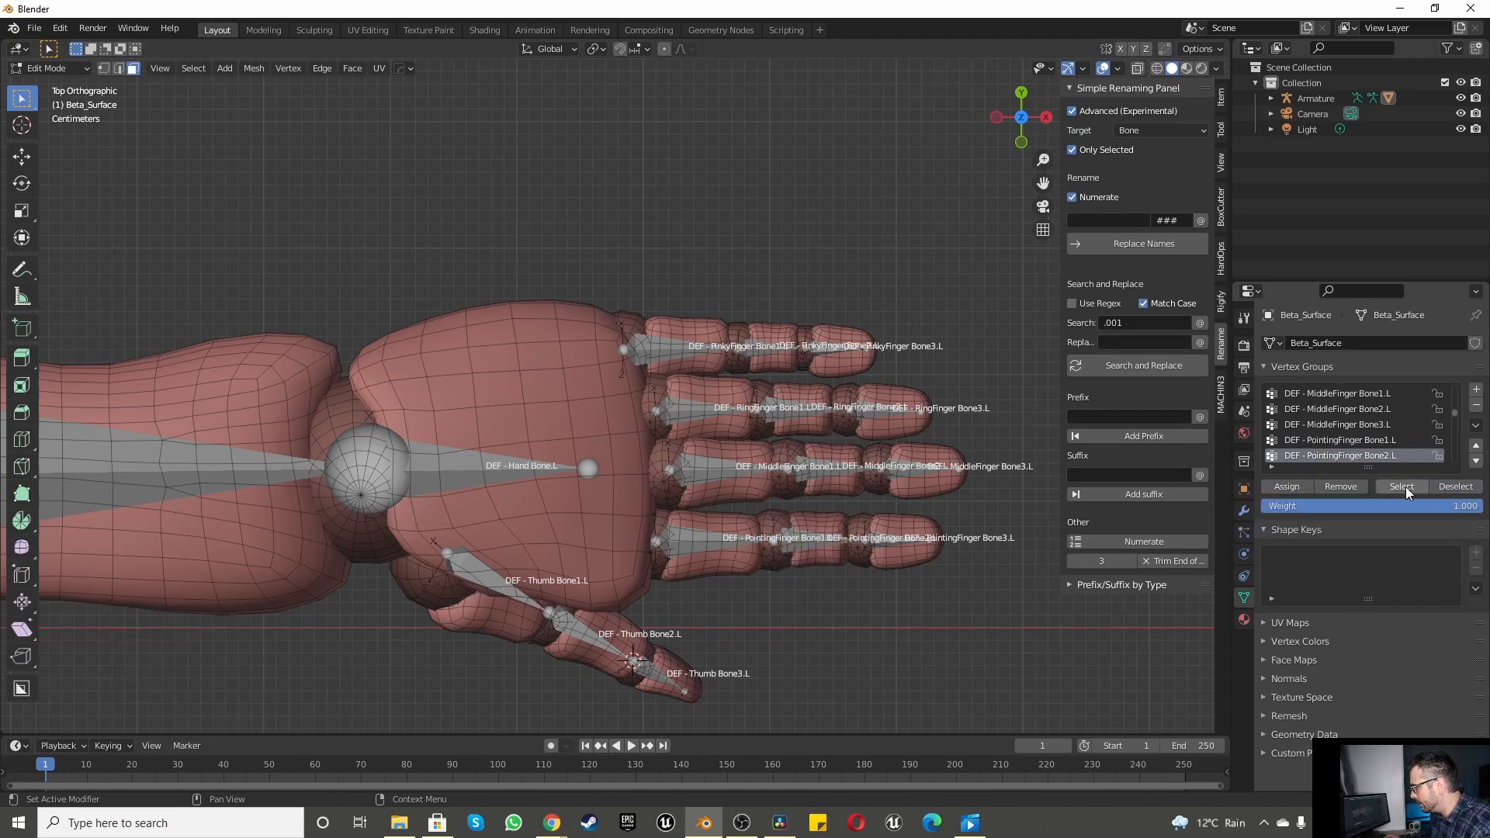
{"action": "left_click", "coordinate": [1405, 487]}
{"action": "left_click", "coordinate": [1446, 487]}
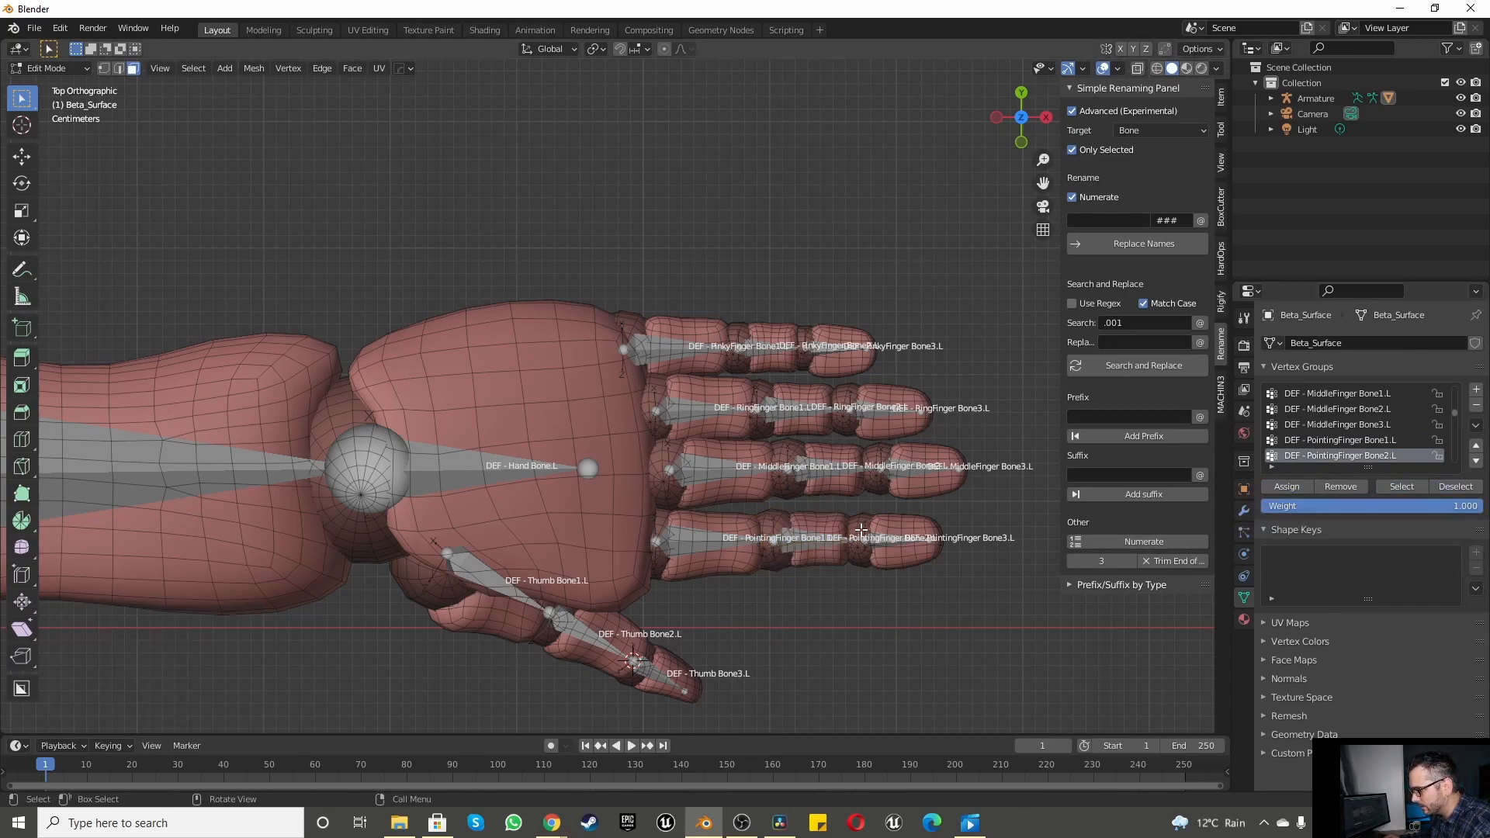
Step: Assign the linked left index fingertip and its joint to DEF - PointingFinger Bone3.L, check the group, and deselect it
{"action": "key", "text": "l"}
{"action": "key", "text": "l"}
{"action": "scroll", "coordinate": [1382, 456], "scroll_direction": "down", "scroll_amount": 1}
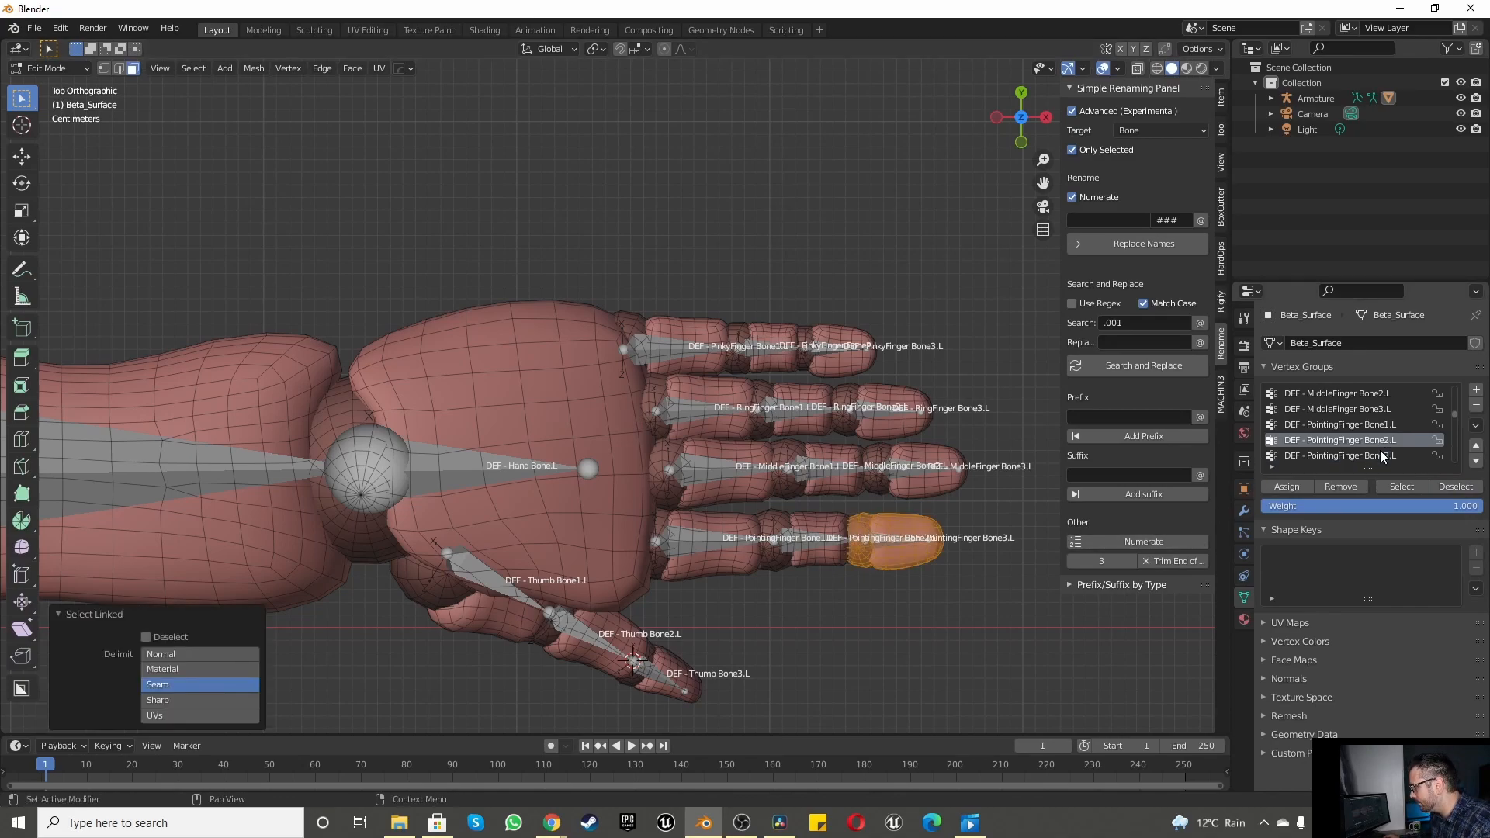
{"action": "left_click", "coordinate": [1383, 457]}
{"action": "left_click", "coordinate": [1285, 487]}
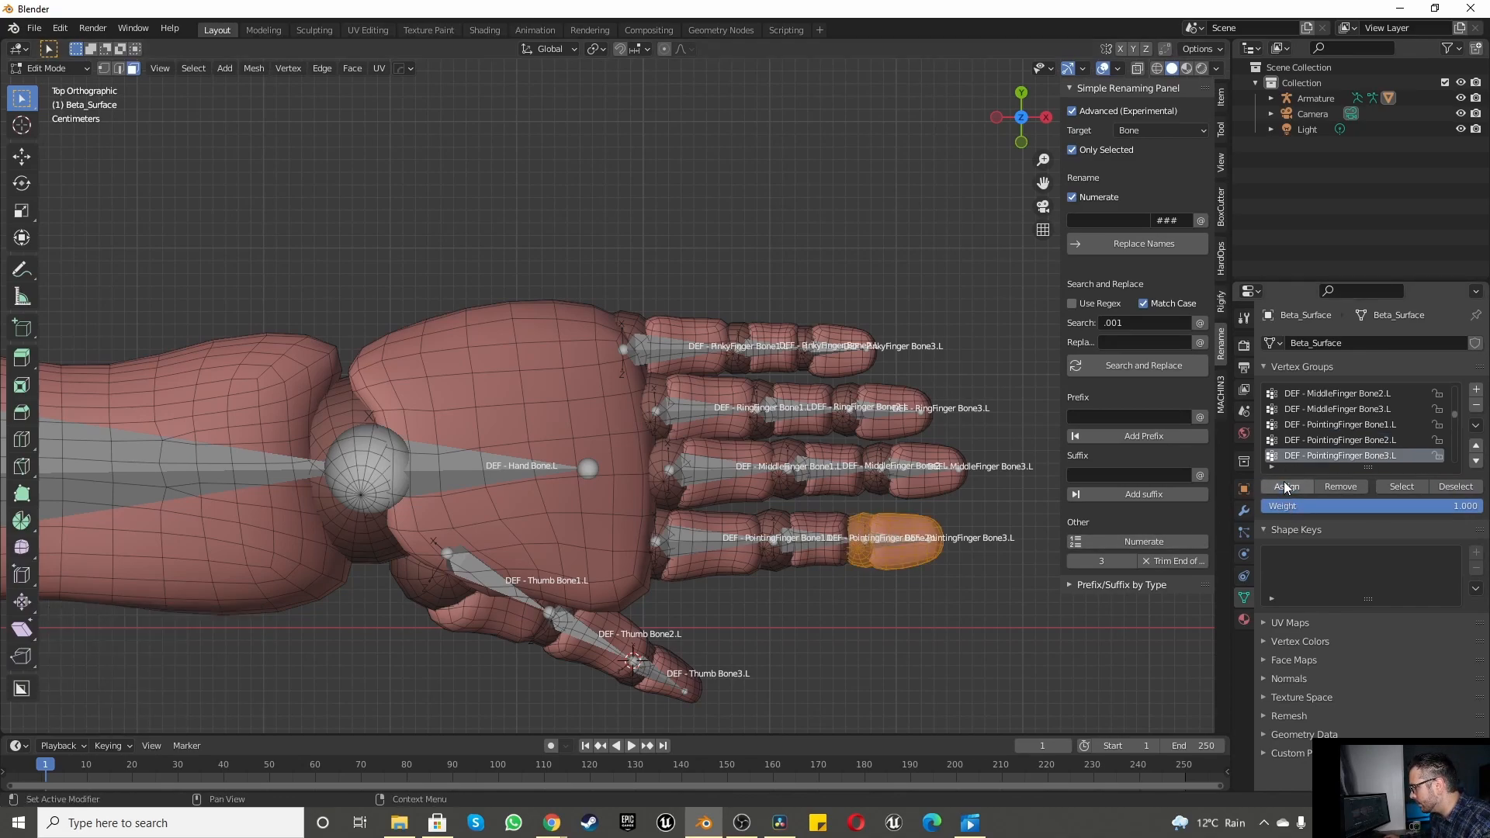
{"action": "left_click", "coordinate": [1451, 486]}
{"action": "left_click", "coordinate": [1401, 486]}
{"action": "left_click", "coordinate": [1447, 486]}
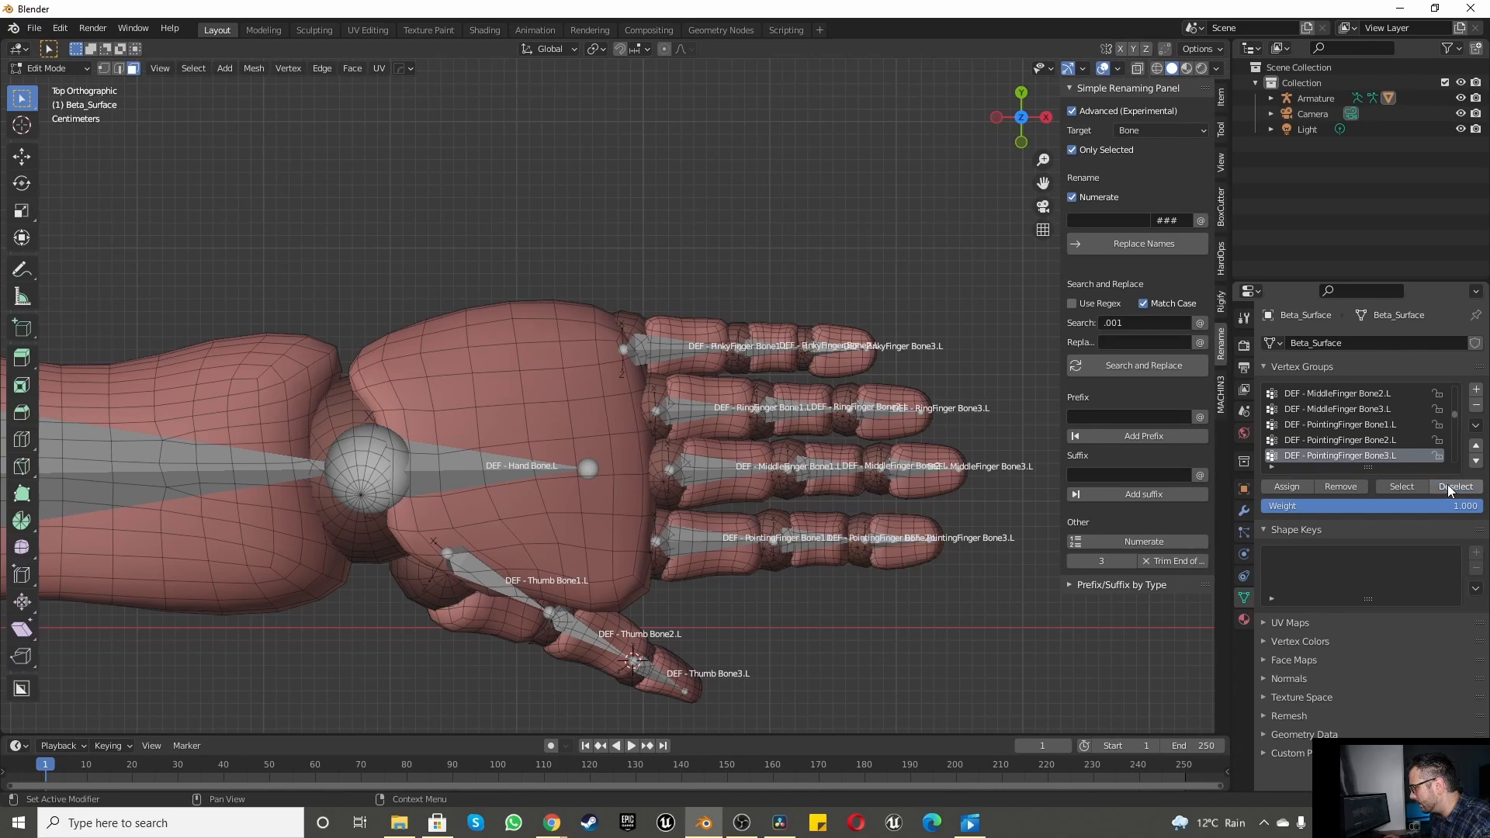
Step: Assign the linked left thumb base joint and base segment to DEF - Thumb Bone1.L, check the group, and deselect it
{"action": "scroll", "coordinate": [1339, 435], "scroll_direction": "down", "scroll_amount": 1}
{"action": "left_click", "coordinate": [1339, 457]}
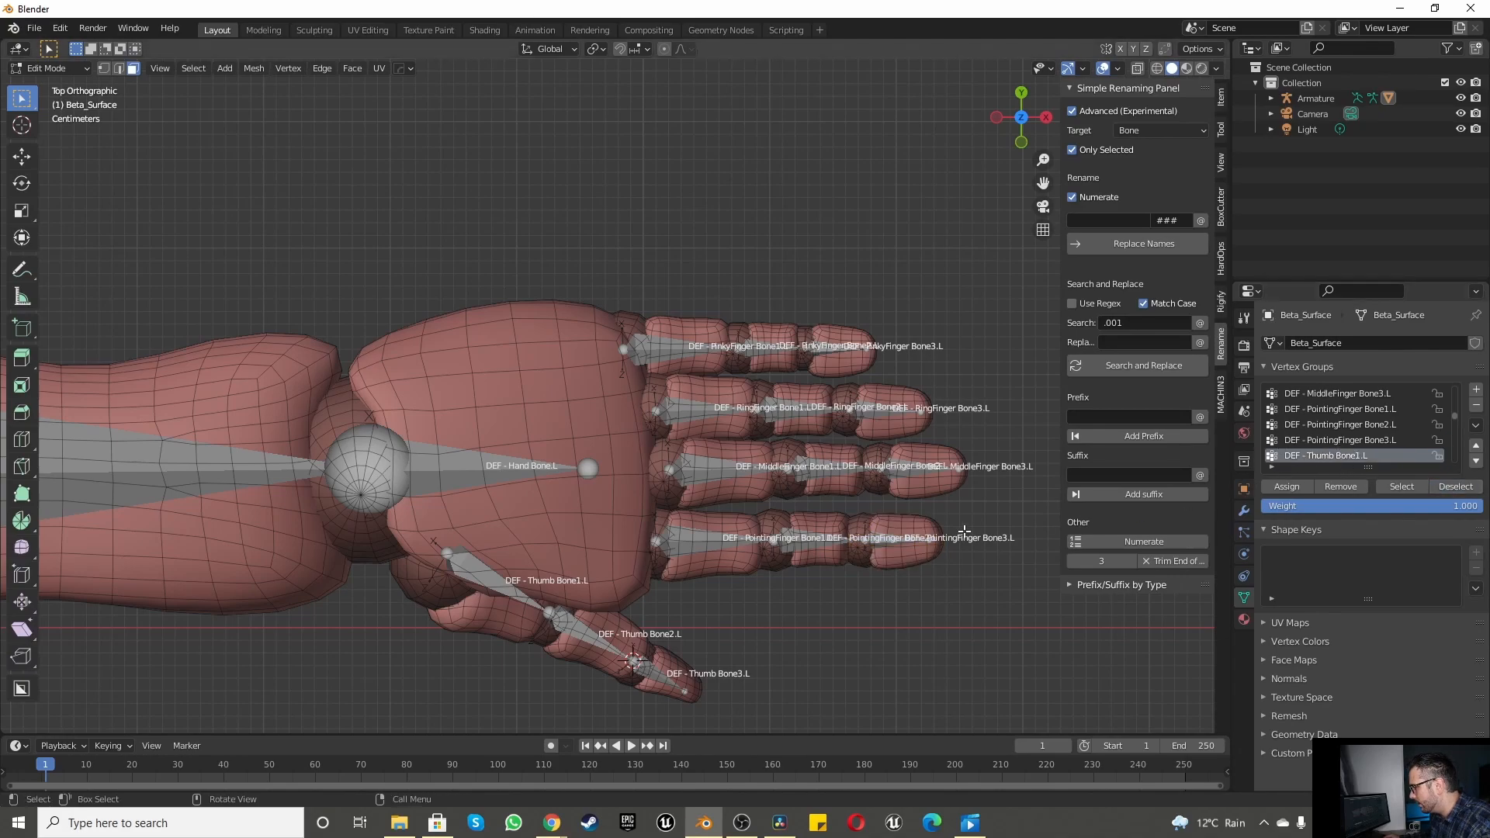
{"action": "scroll", "coordinate": [947, 536], "scroll_direction": "down", "scroll_amount": 2}
{"action": "scroll", "coordinate": [582, 590], "scroll_direction": "up", "scroll_amount": 3}
{"action": "key", "text": "l"}
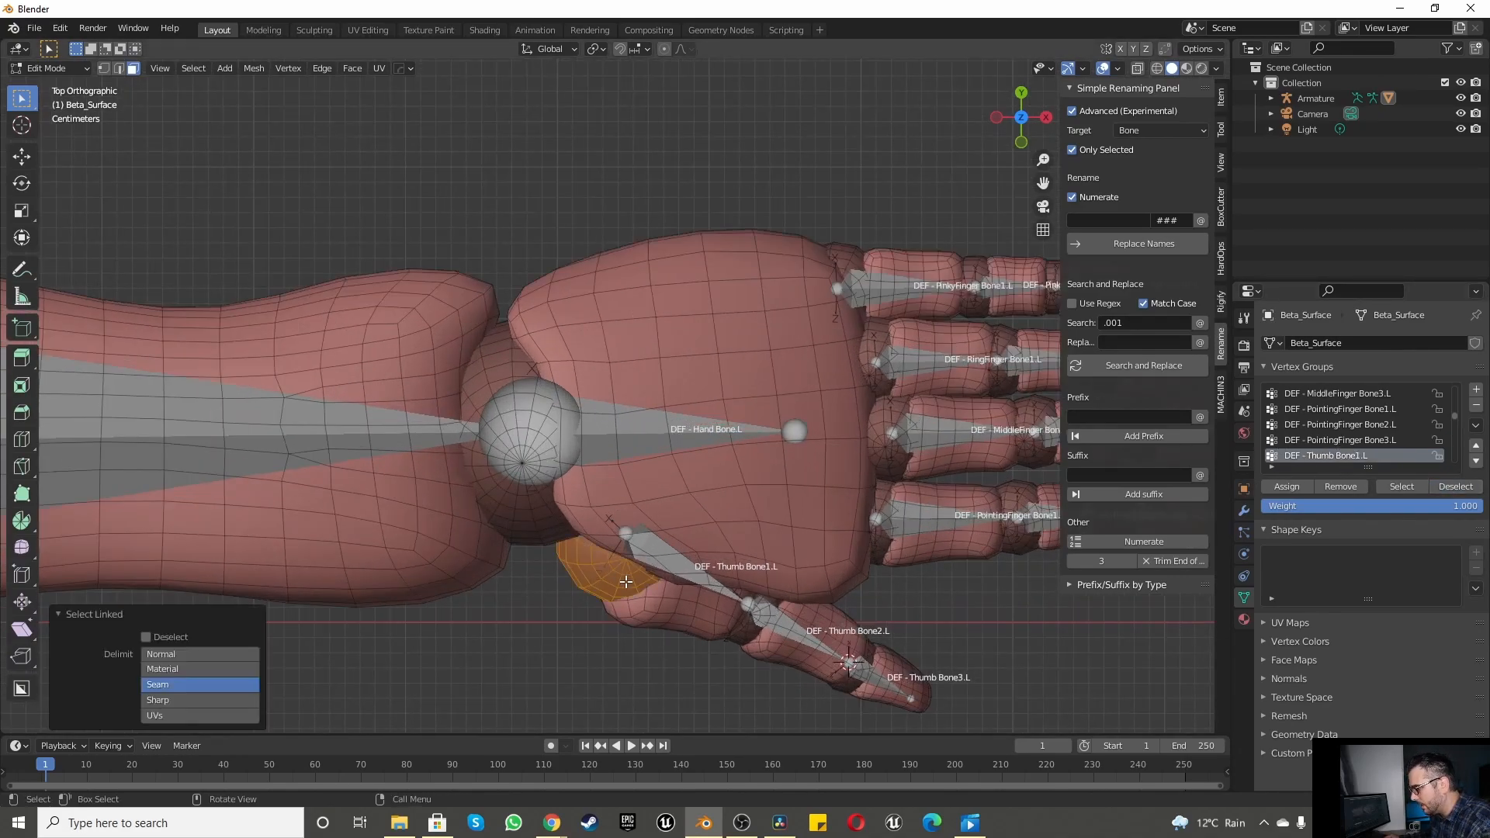
{"action": "key", "text": "l"}
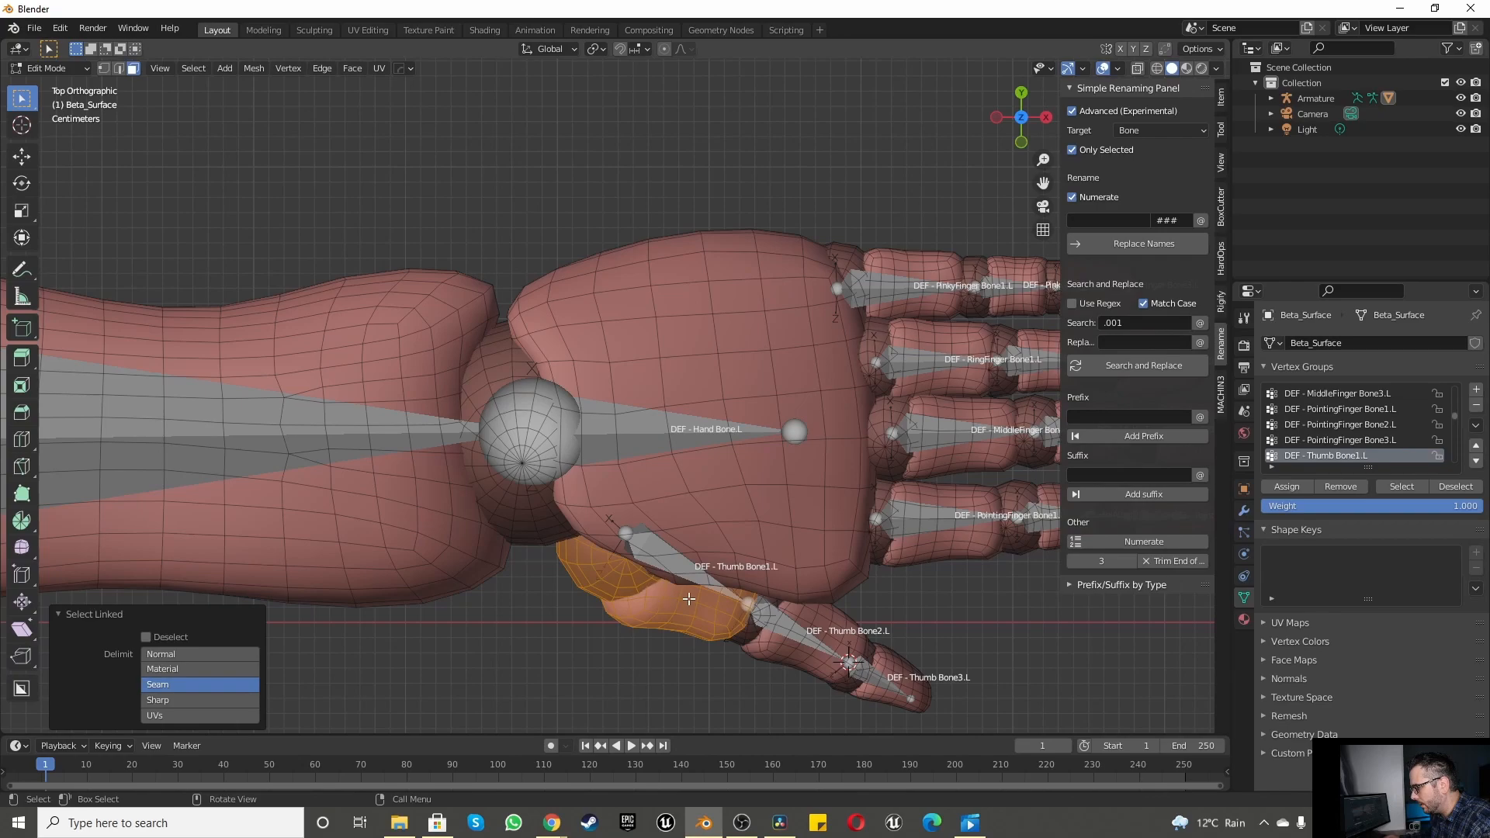
{"action": "left_click", "coordinate": [1285, 490]}
{"action": "left_click", "coordinate": [1455, 488]}
{"action": "left_click", "coordinate": [1401, 487]}
{"action": "left_click", "coordinate": [1461, 486]}
Step: Assign only the left thumb's middle joint and segment to DEF - Thumb Bone2.L, check the group, and deselect it
{"action": "key", "text": "l"}
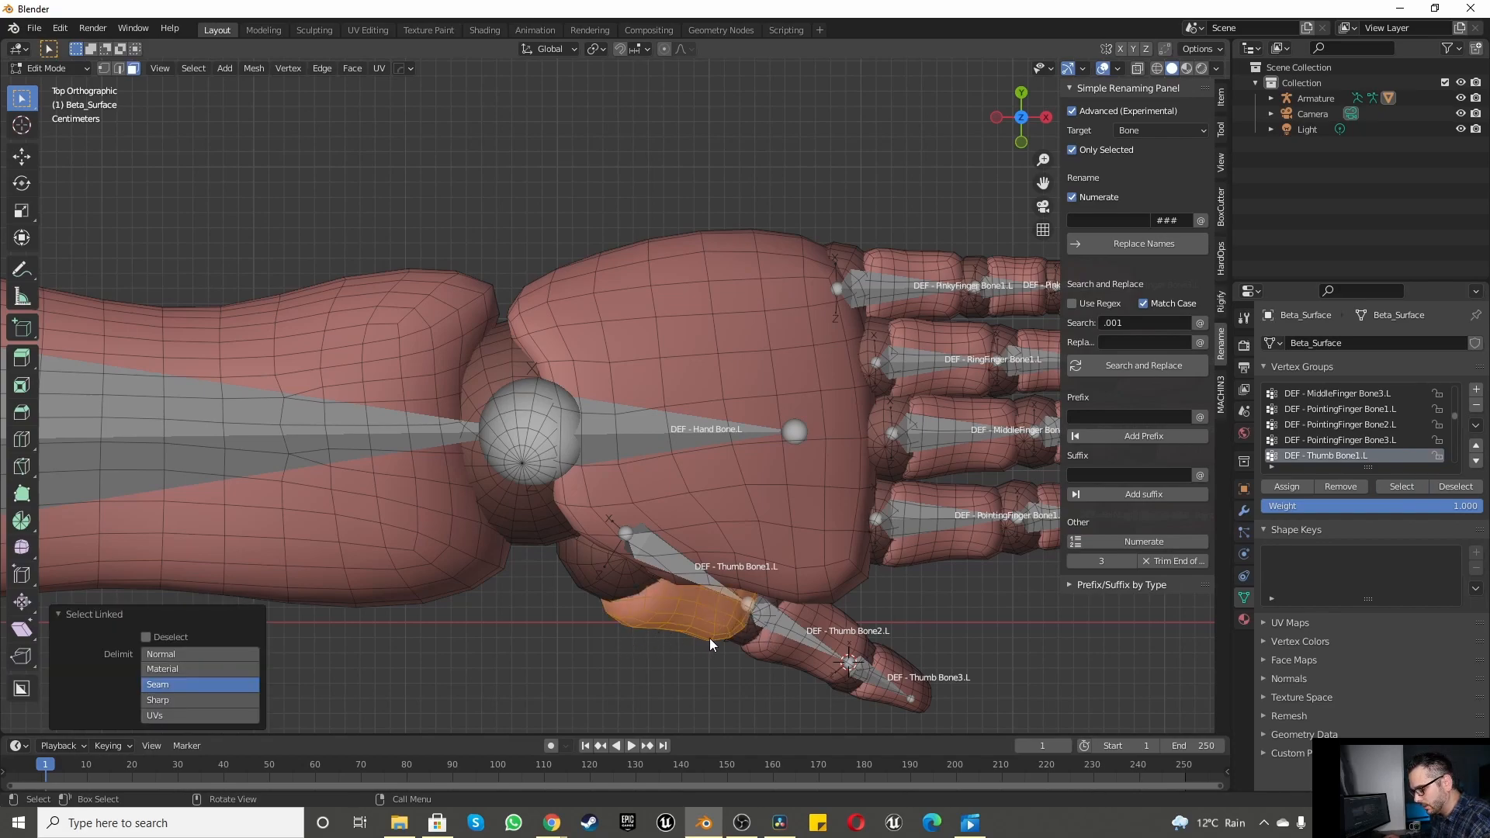
{"action": "key", "text": "l"}
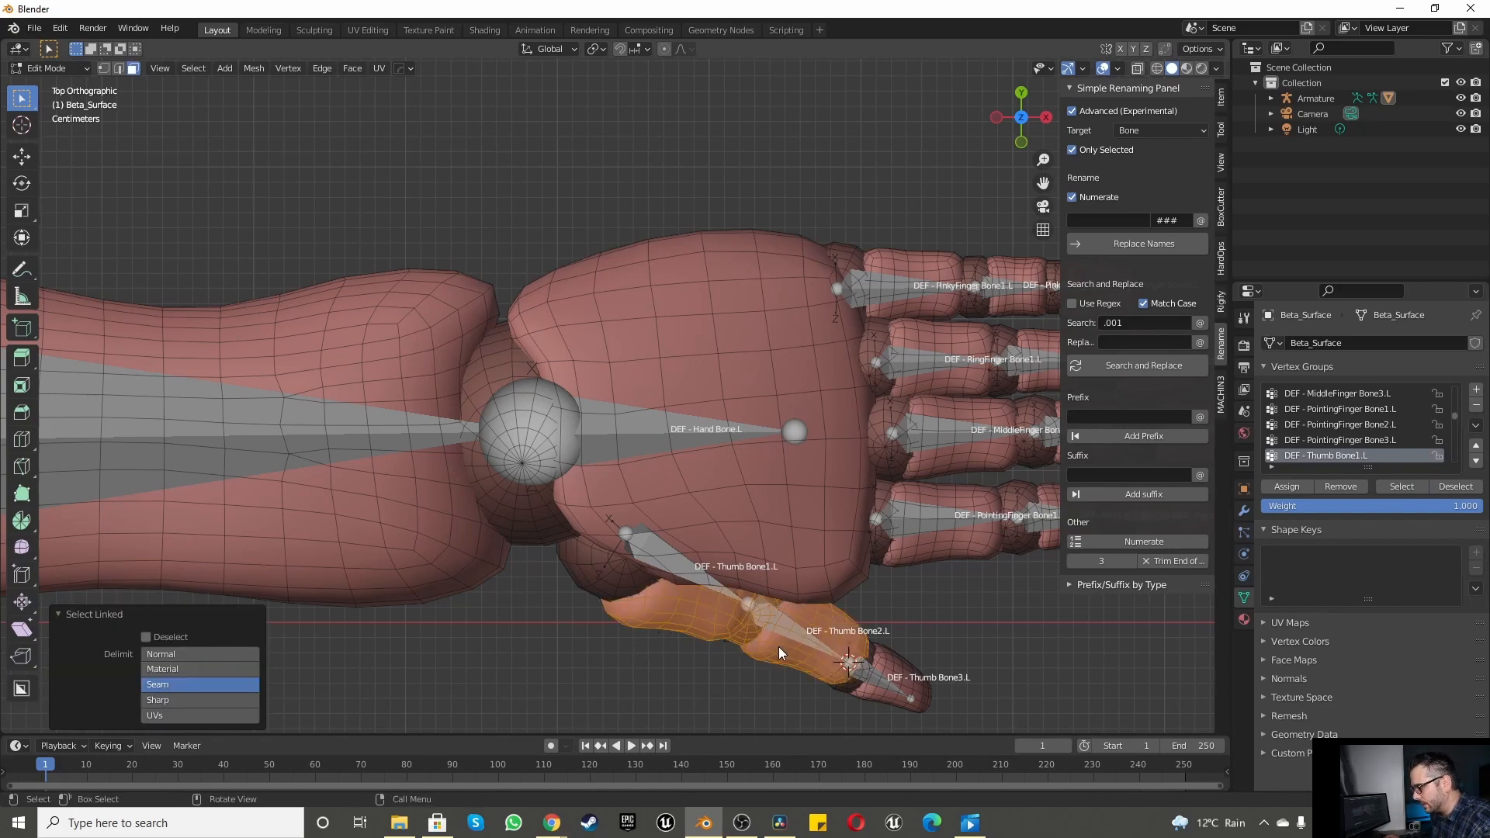
{"action": "key", "text": "shift+l"}
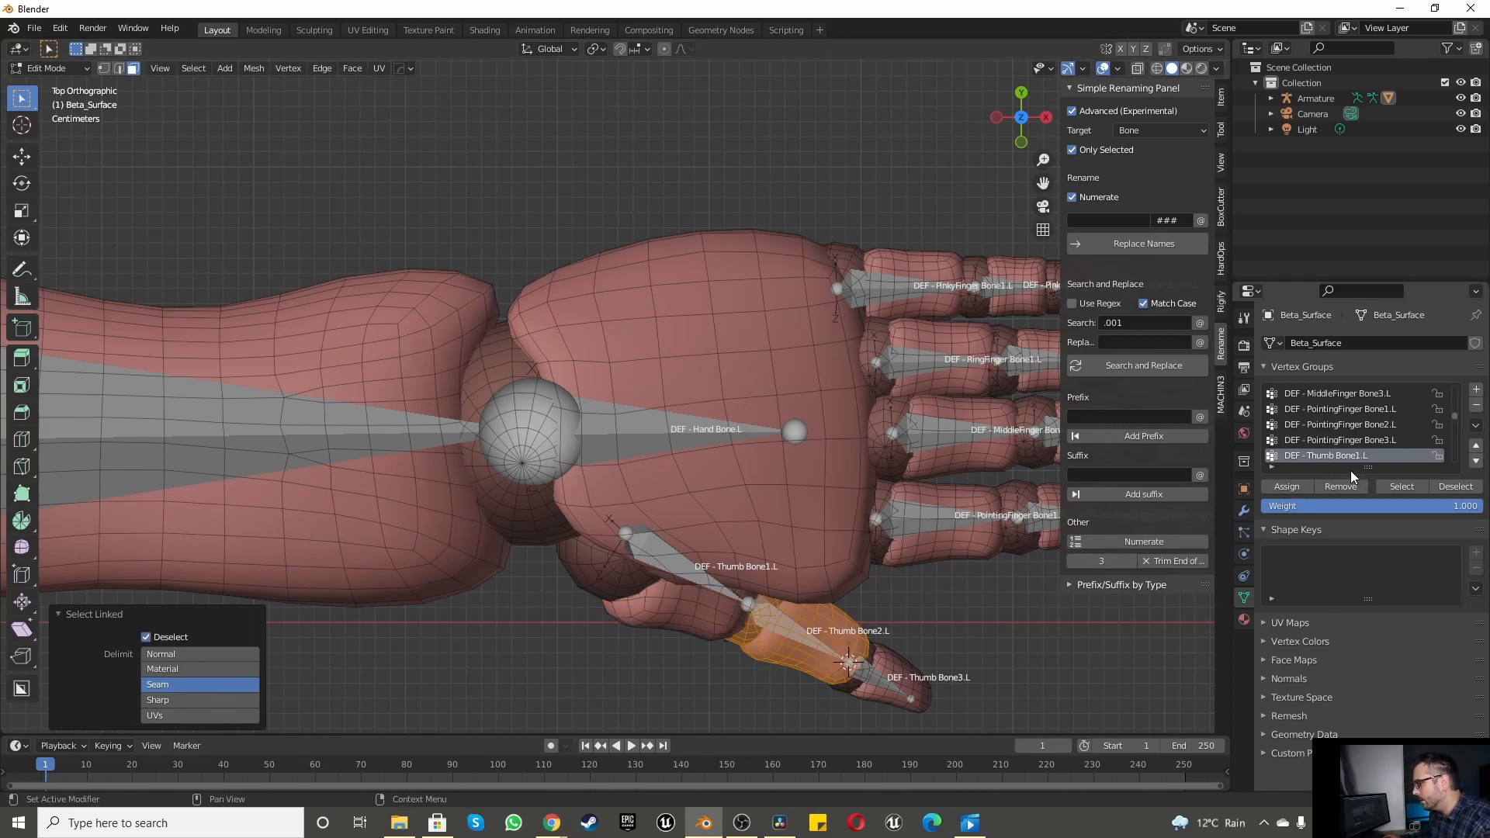
{"action": "scroll", "coordinate": [1356, 455], "scroll_direction": "down", "scroll_amount": 1, "text": "ctrl"}
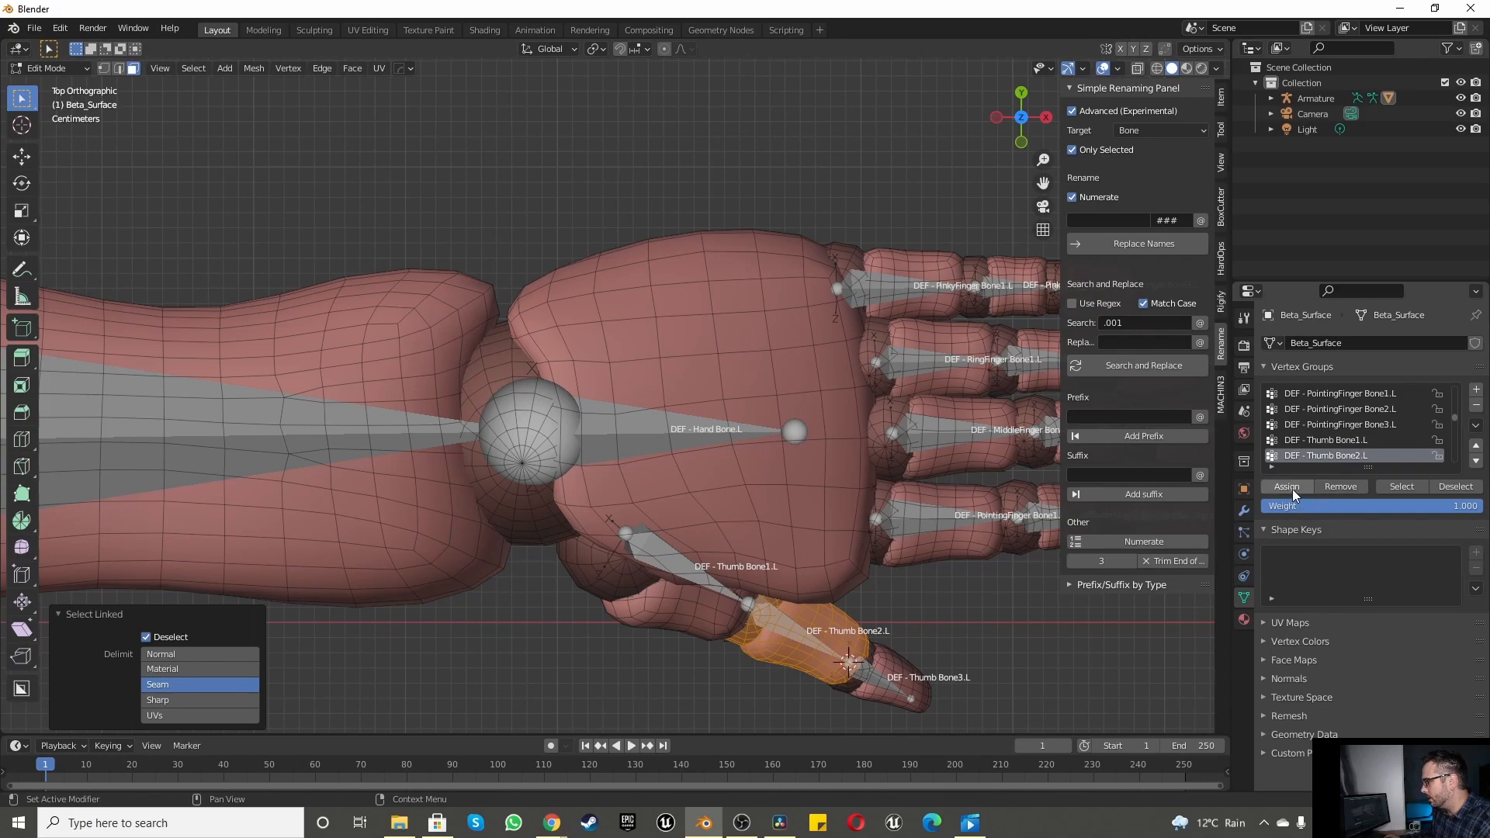
{"action": "left_click", "coordinate": [1287, 486]}
{"action": "left_click", "coordinate": [1451, 489]}
{"action": "left_click", "coordinate": [1397, 484]}
{"action": "left_click", "coordinate": [1445, 482]}
Step: Check which faces belong to DEF - Thumb Bone1.L by selecting the group, and deselect it
{"action": "left_click", "coordinate": [1347, 439]}
{"action": "left_click", "coordinate": [1397, 486]}
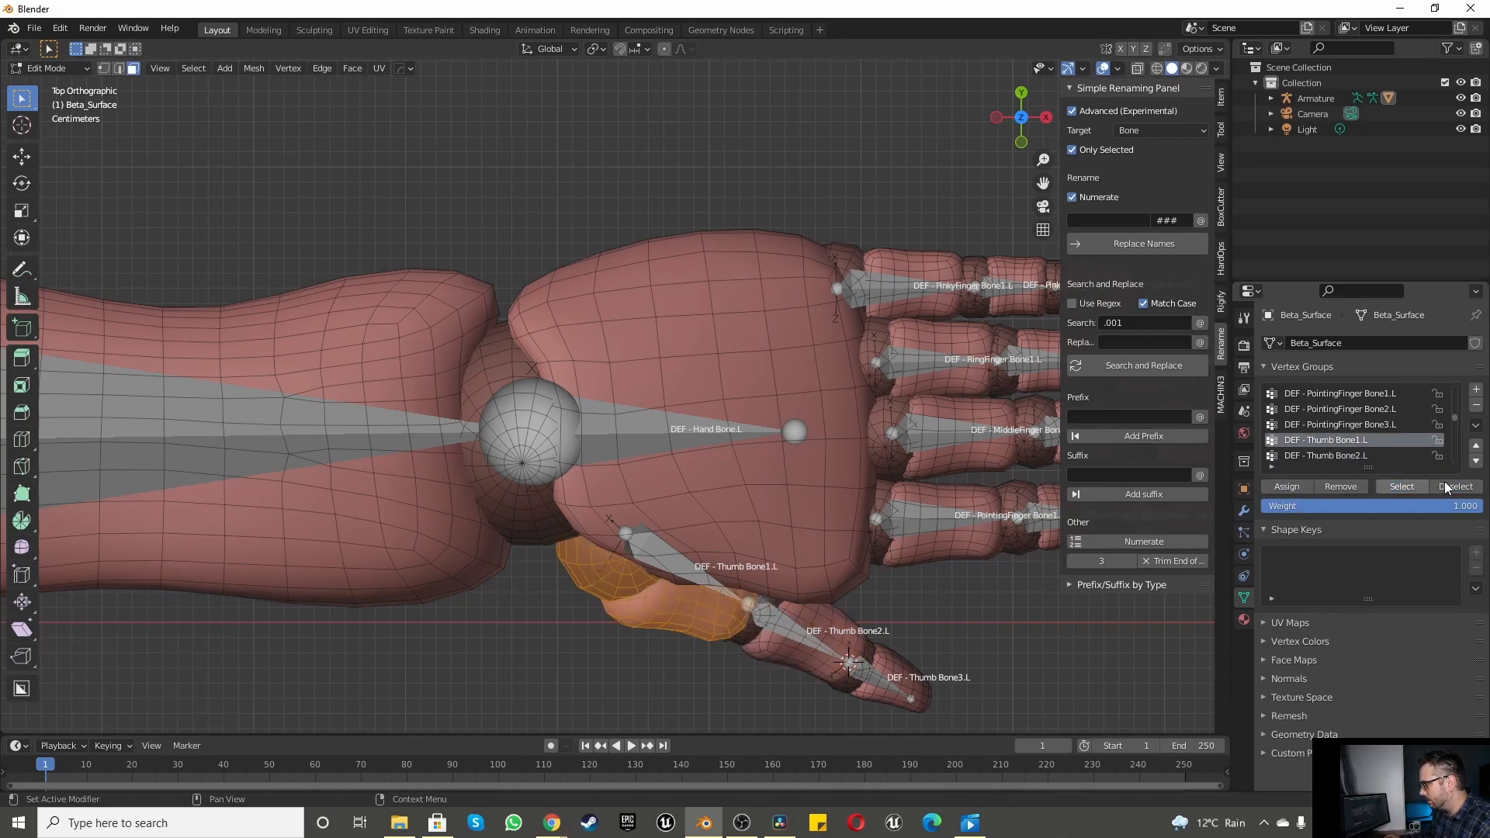
{"action": "left_click", "coordinate": [1445, 483]}
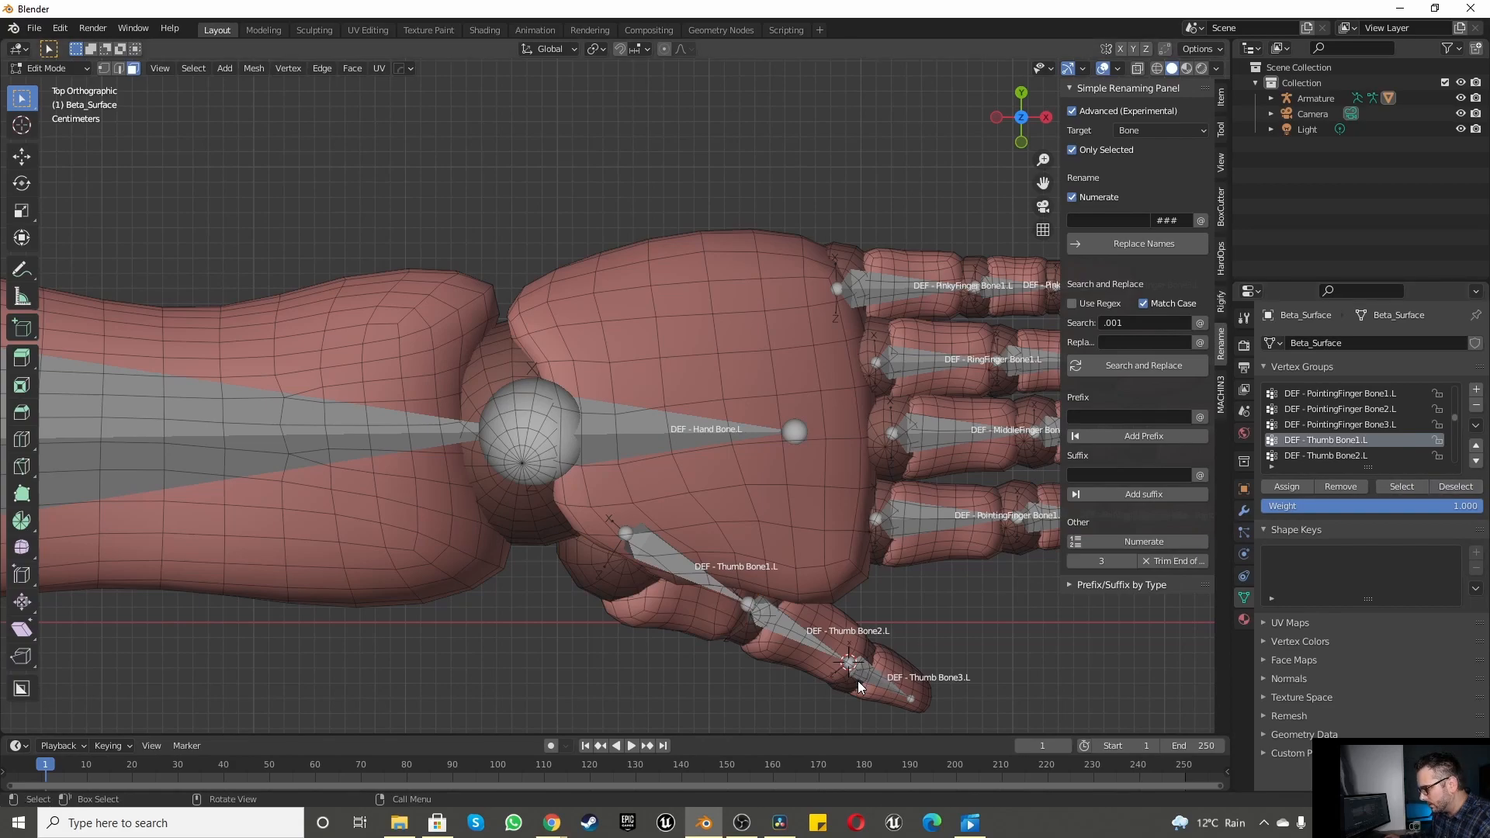
Step: Assign the linked left thumb tip to DEF - Thumb Bone3.L, check the group, and deselect it
{"action": "key", "text": "l"}
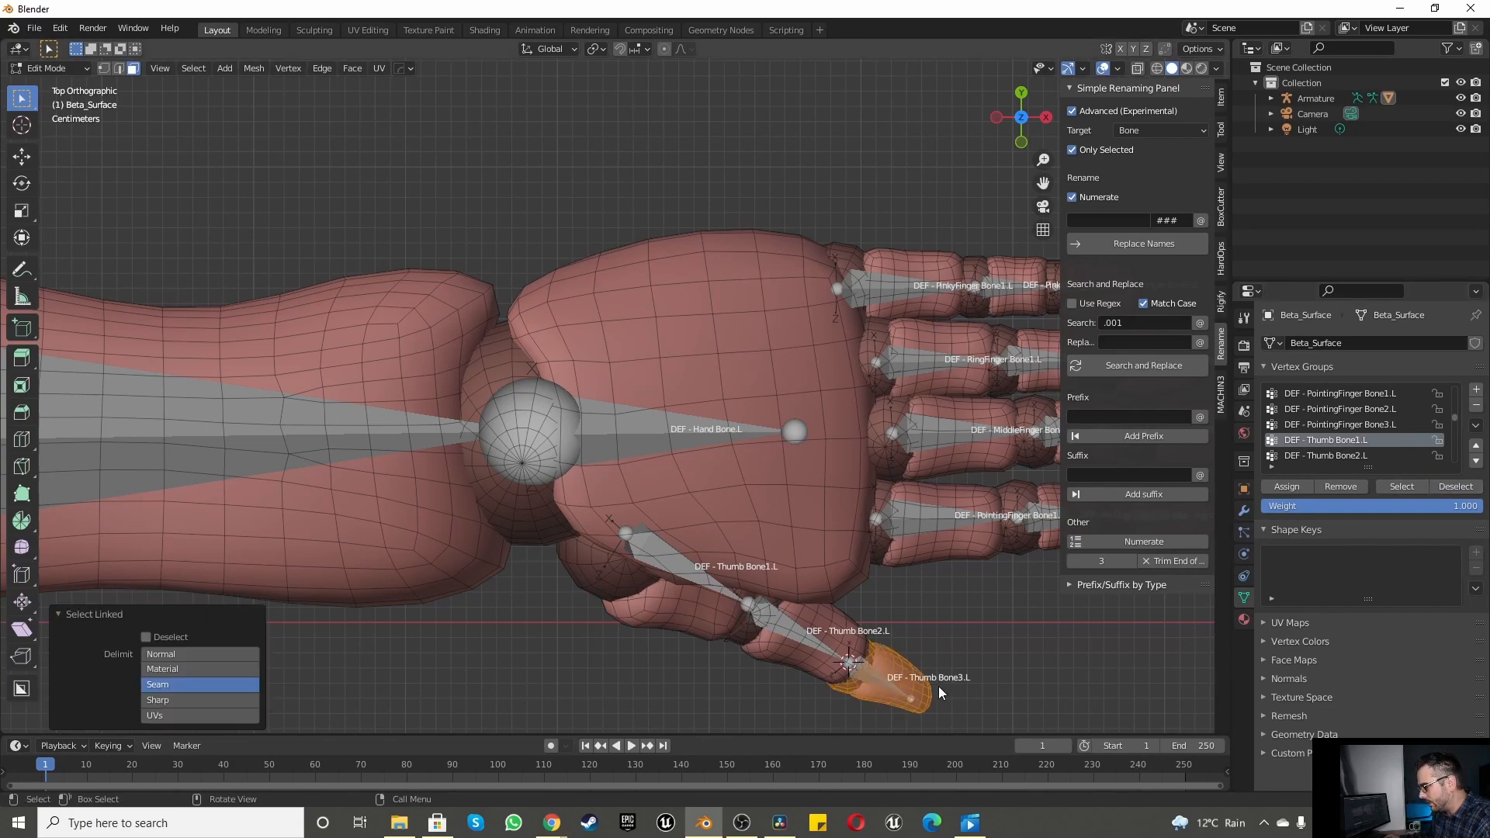
{"action": "scroll", "coordinate": [1339, 453], "scroll_direction": "down", "scroll_amount": 1}
{"action": "left_click", "coordinate": [1339, 455]}
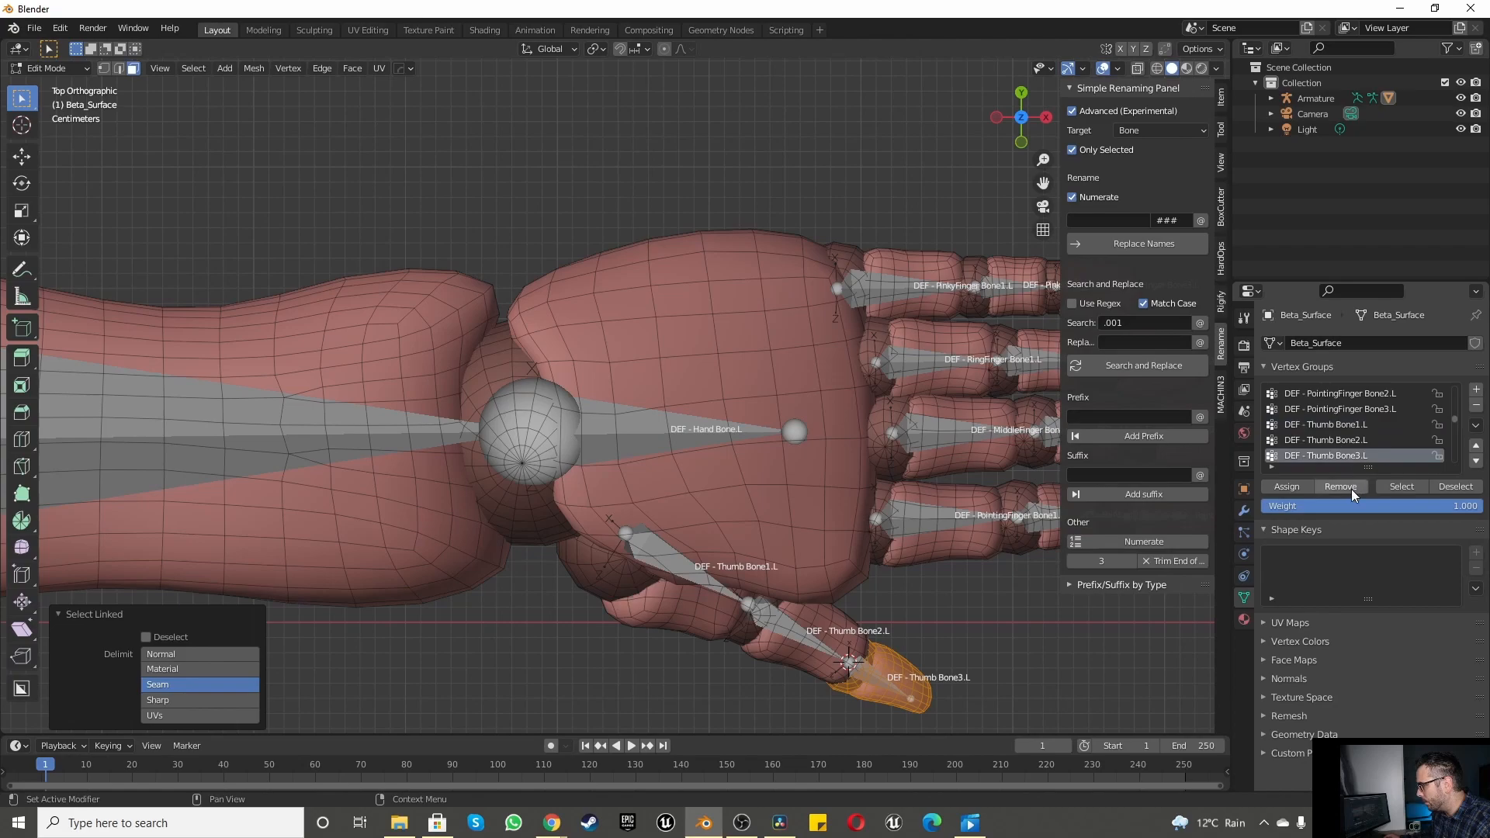
{"action": "left_click", "coordinate": [1289, 488]}
{"action": "left_click", "coordinate": [1438, 488]}
{"action": "left_click", "coordinate": [1409, 487]}
{"action": "left_click", "coordinate": [1450, 488]}
Step: Box-select the upper faces of the right shoulder around DEF - Shoulder Bone.R in the front view
{"action": "scroll", "coordinate": [1399, 441], "scroll_direction": "down", "scroll_amount": 1}
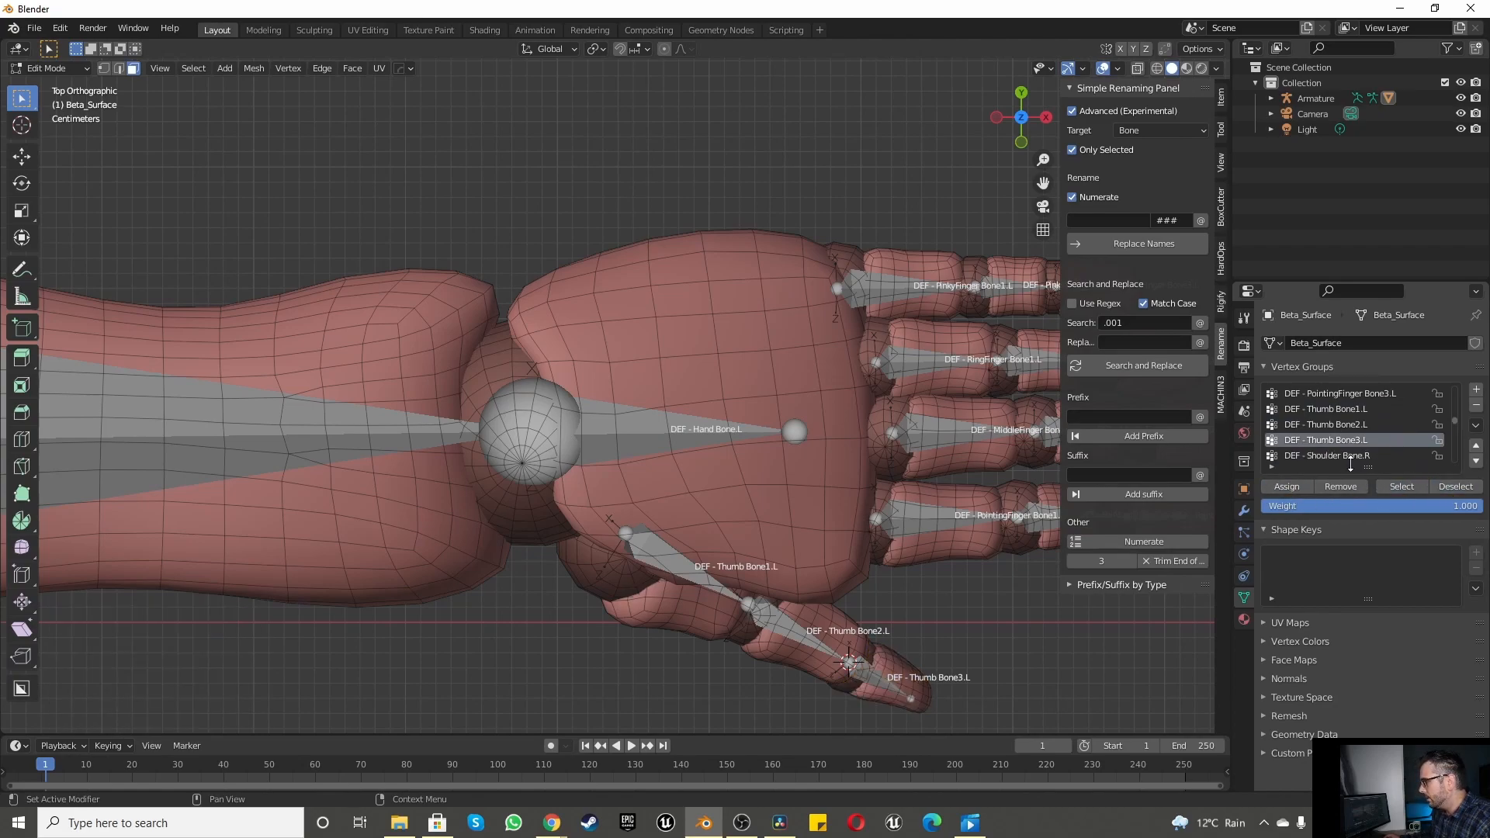
{"action": "scroll", "coordinate": [870, 502], "scroll_direction": "down", "scroll_amount": 10}
{"action": "scroll", "coordinate": [870, 502], "scroll_direction": "up", "scroll_amount": 8}
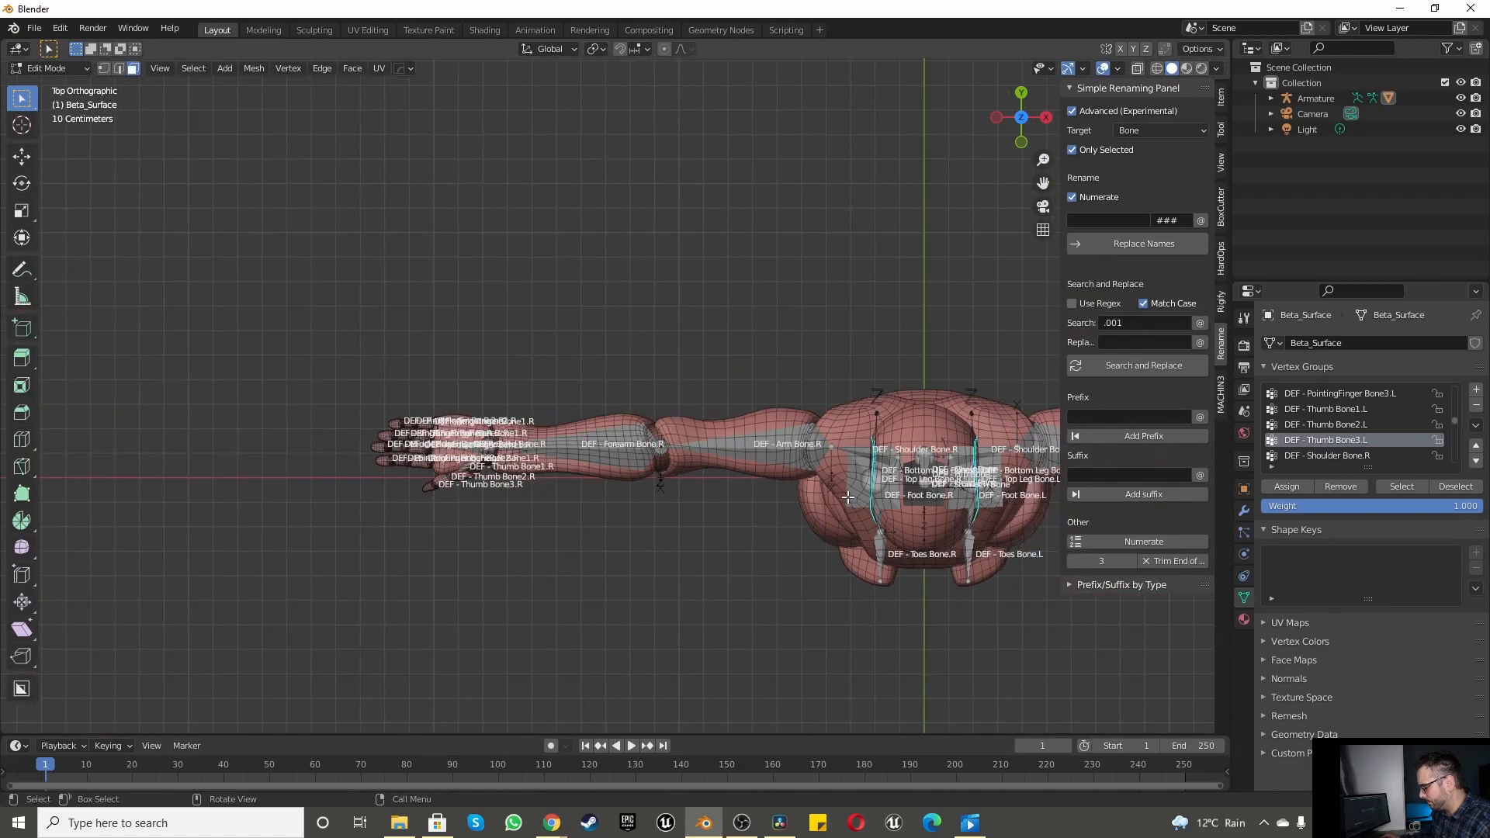
{"action": "key", "text": "KP_1"}
{"action": "scroll", "coordinate": [907, 378], "scroll_direction": "up", "scroll_amount": 5}
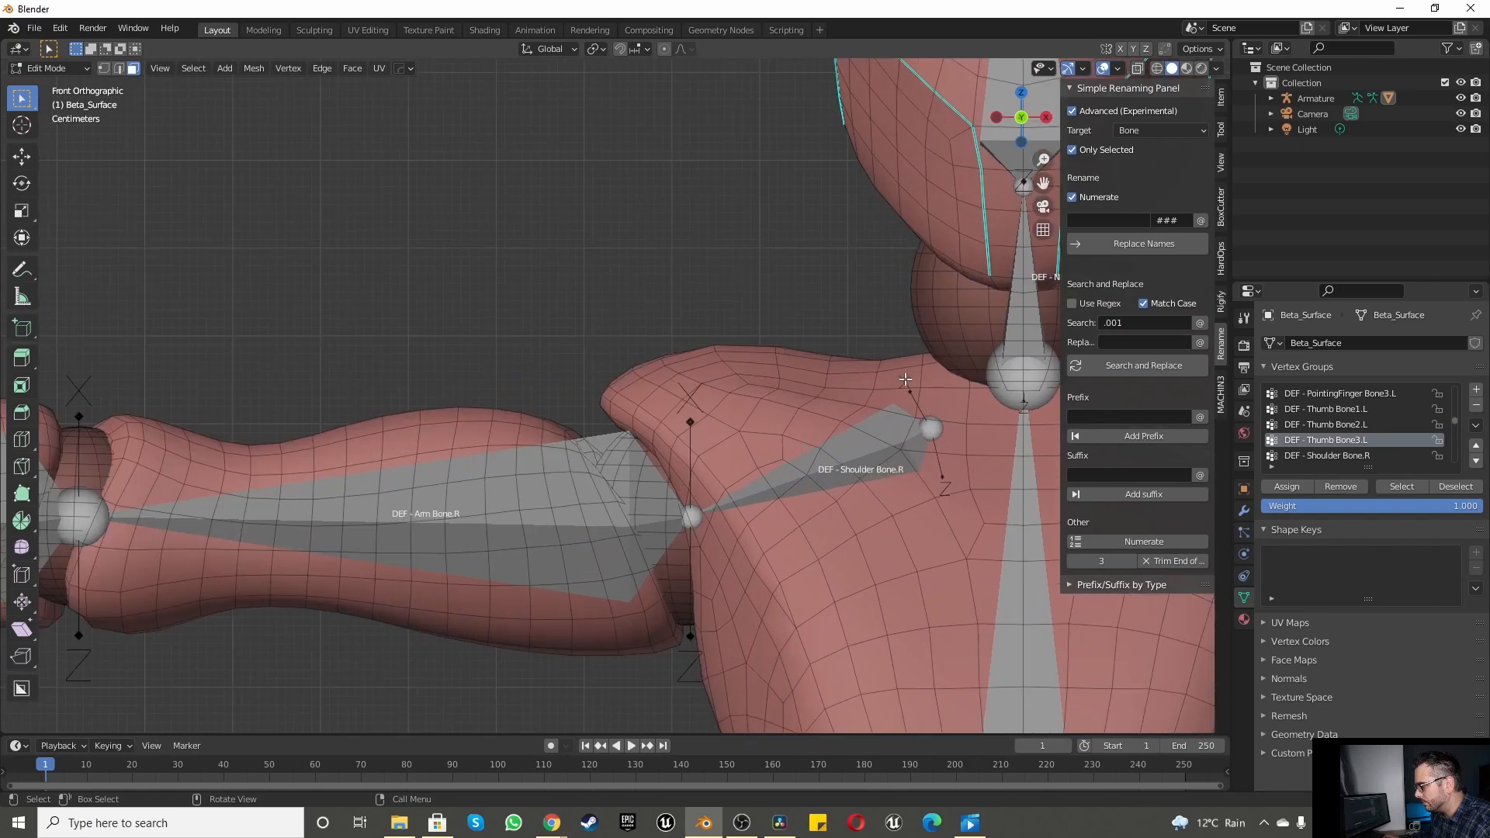
{"action": "left_click_drag", "start_coordinate": [713, 293], "coordinate": [905, 403]}
{"action": "left_click_drag", "start_coordinate": [913, 423], "coordinate": [929, 413]}
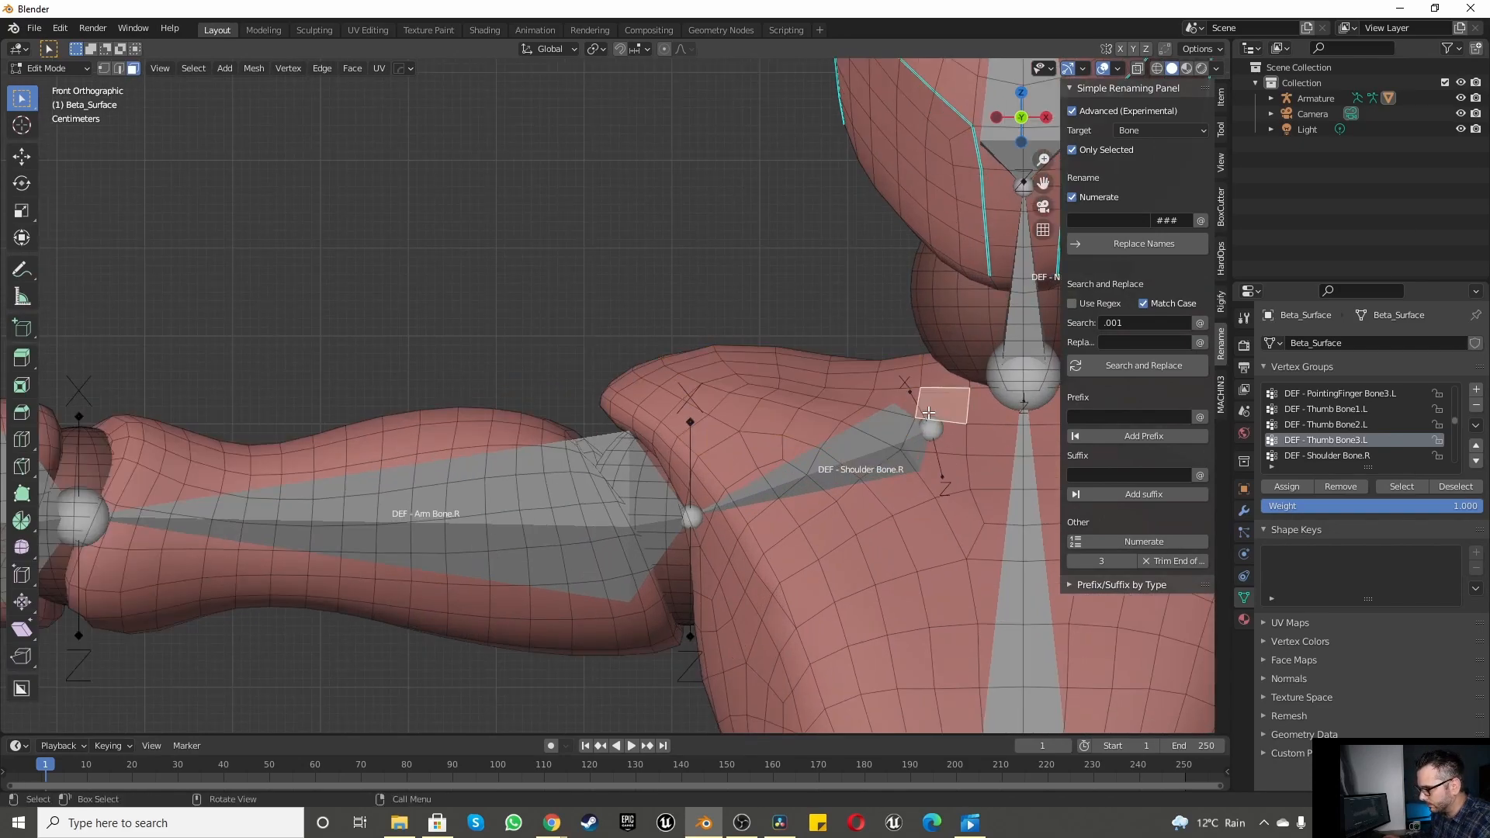
{"action": "left_click_drag", "start_coordinate": [682, 301], "coordinate": [906, 438]}
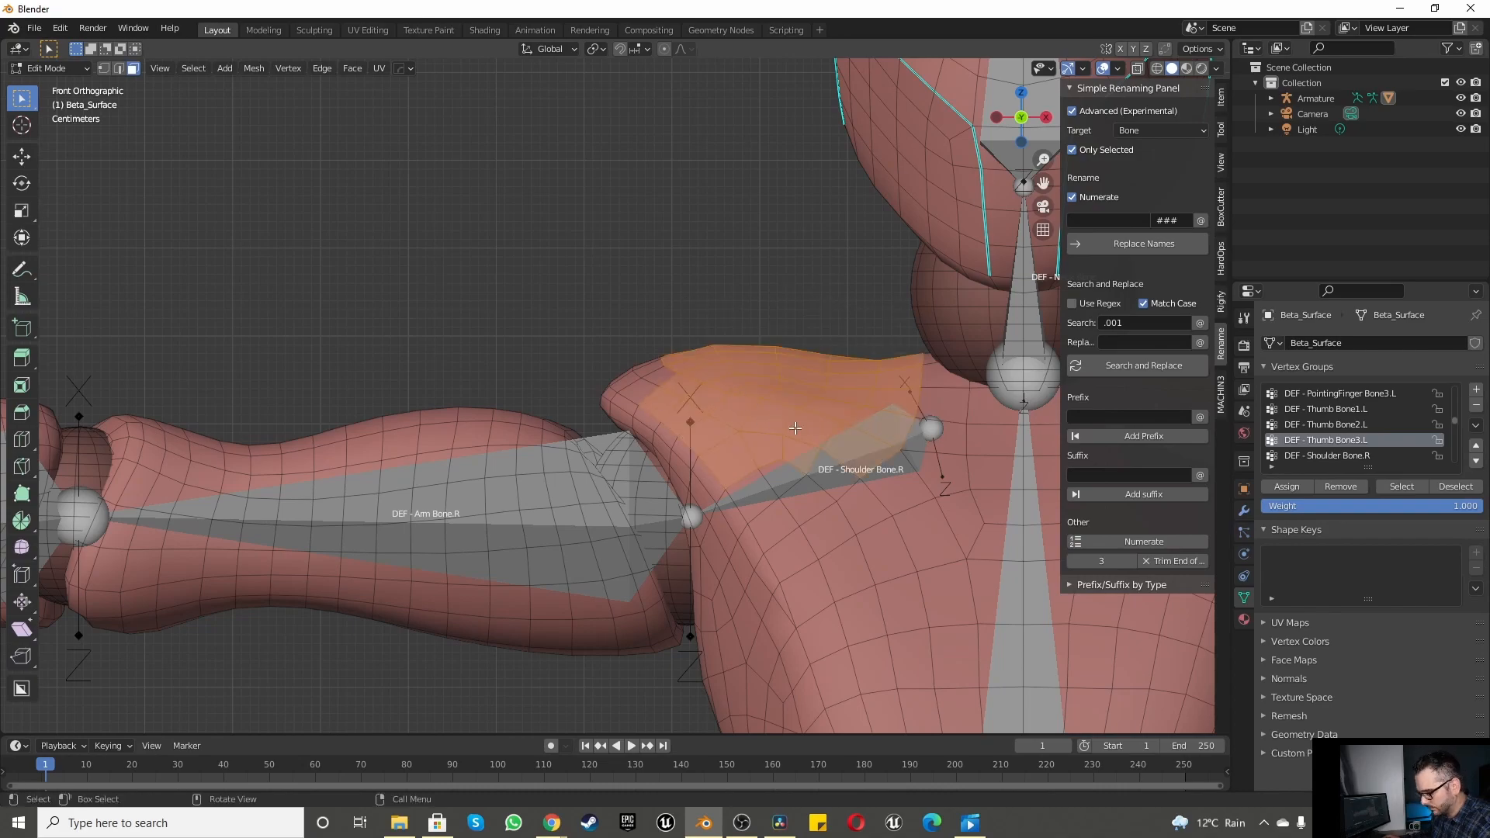
Step: Add the front faces around the inner end and underside of DEF - Shoulder Bone.R and at the shoulder's outer tip to the selection
{"action": "left_click", "coordinate": [922, 411], "text": "shift"}
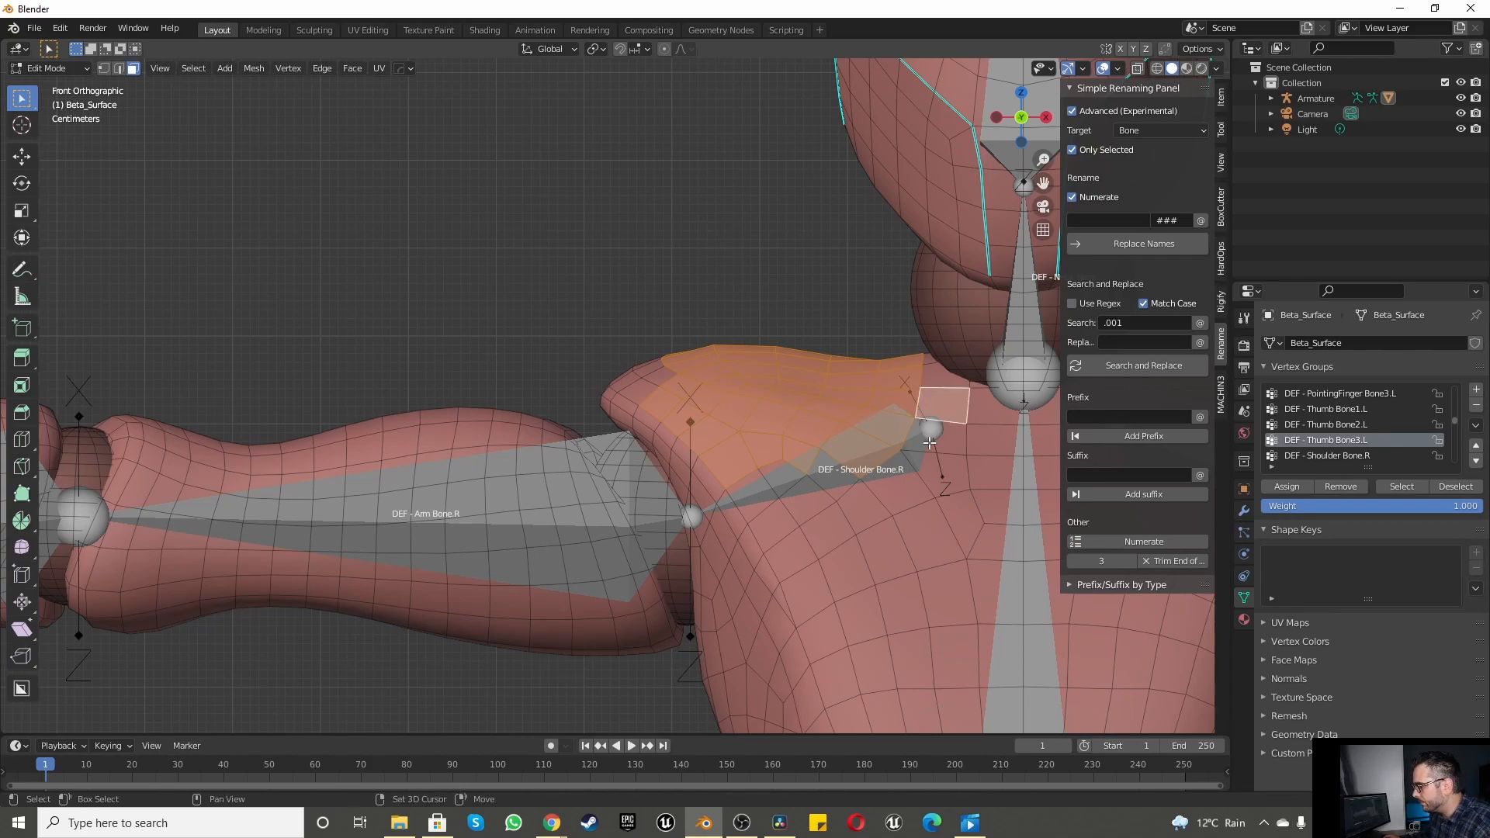
{"action": "left_click", "coordinate": [926, 445], "text": "shift"}
{"action": "left_click", "coordinate": [900, 477], "text": "shift"}
{"action": "left_click", "coordinate": [928, 475], "text": "shift"}
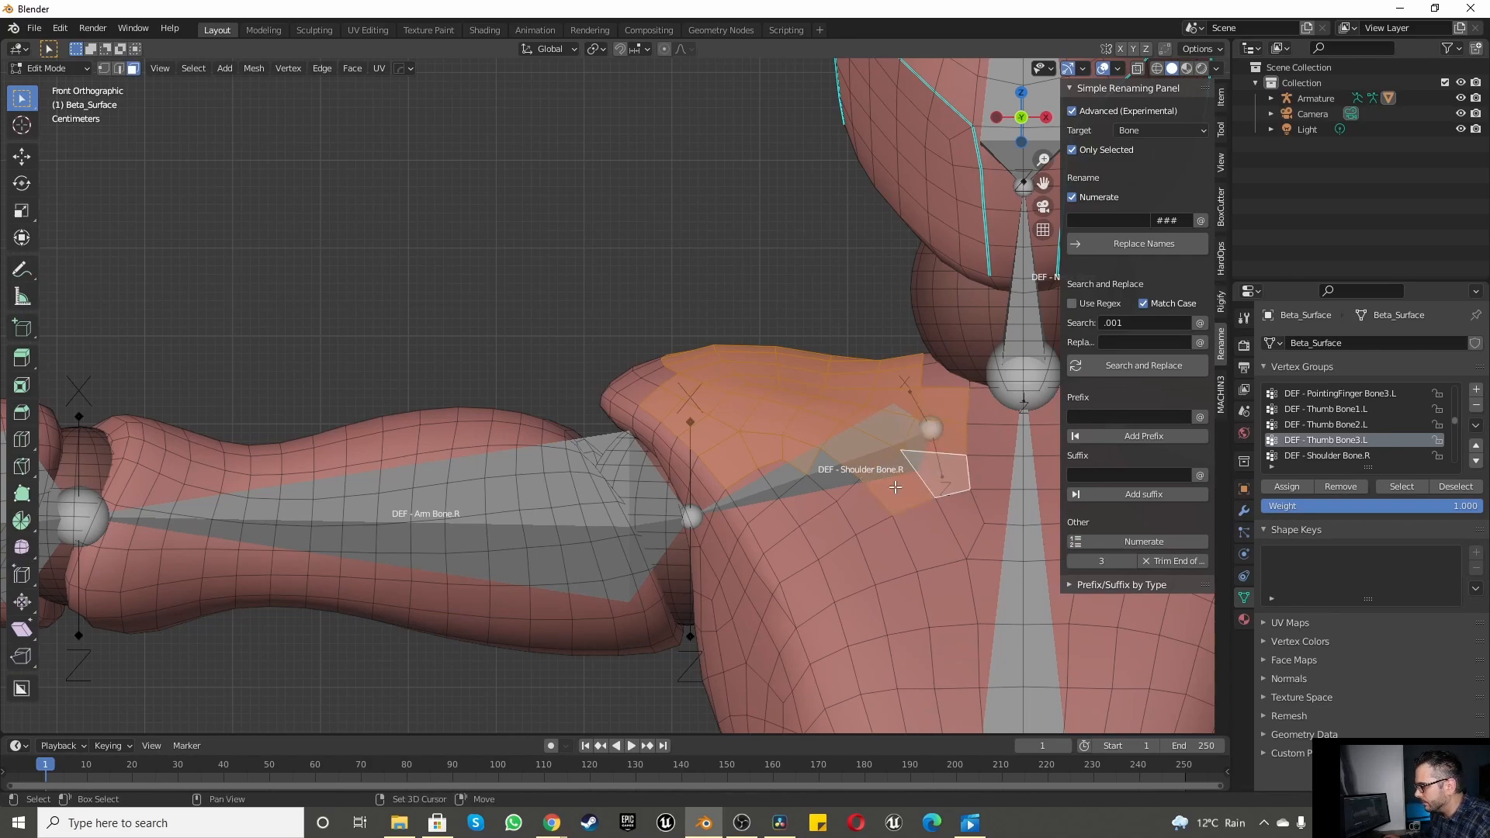
{"action": "left_click", "coordinate": [827, 491], "text": "shift"}
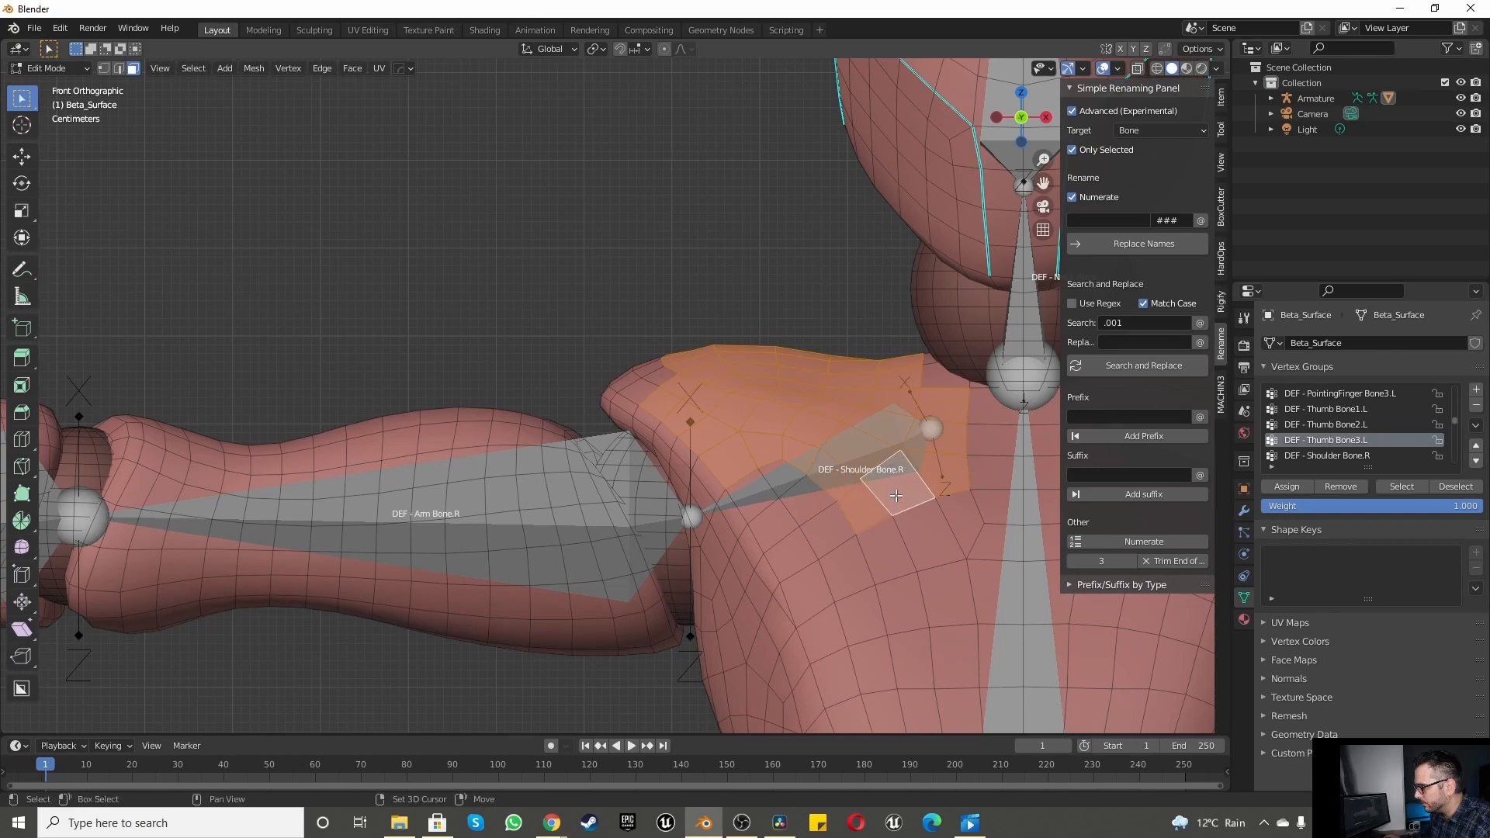
{"action": "left_click", "coordinate": [782, 475], "text": "shift"}
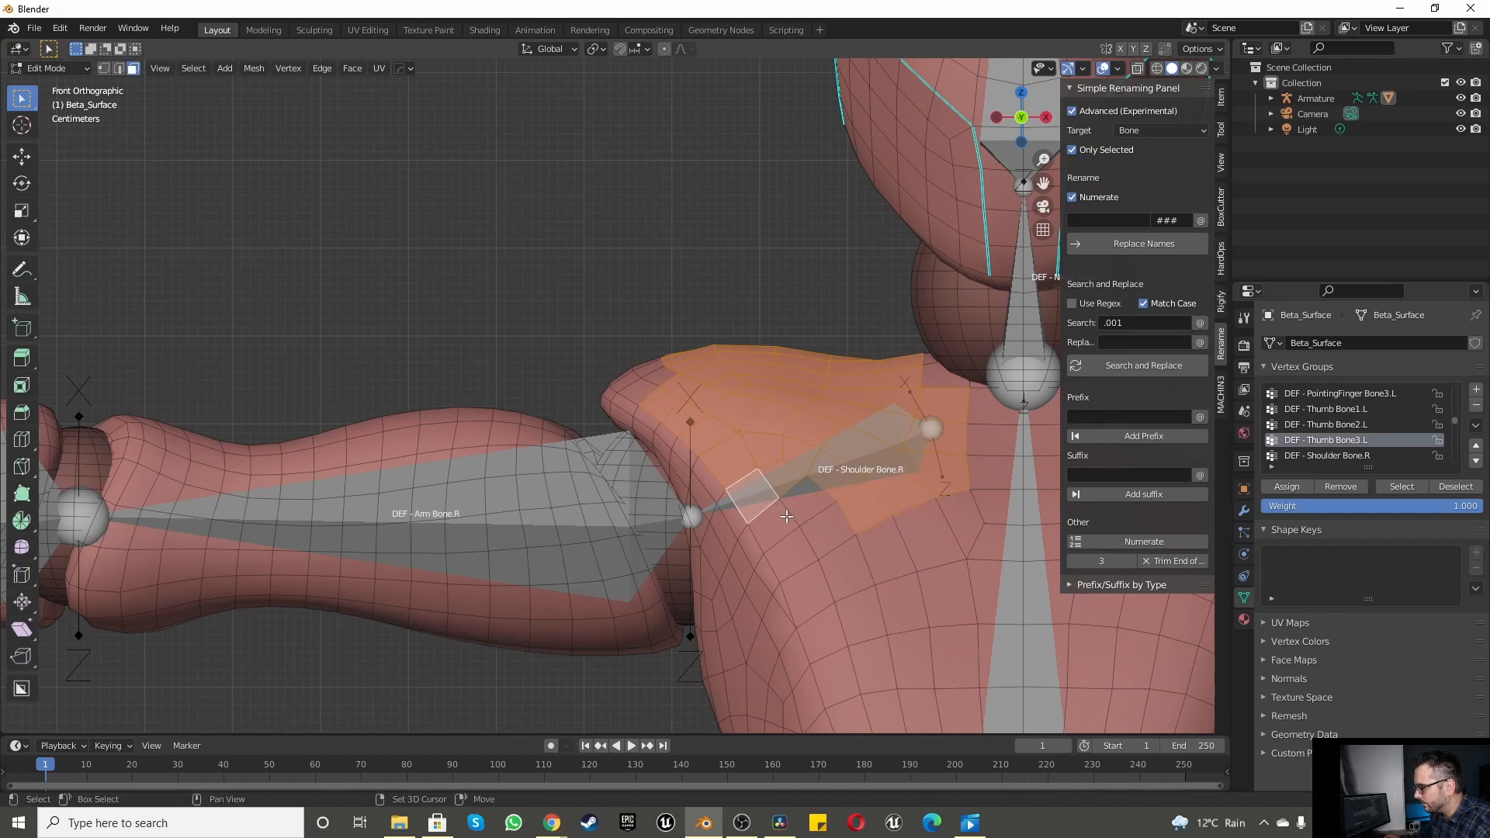
{"action": "left_click", "coordinate": [822, 506], "text": "shift"}
{"action": "left_click", "coordinate": [837, 530], "text": "shift"}
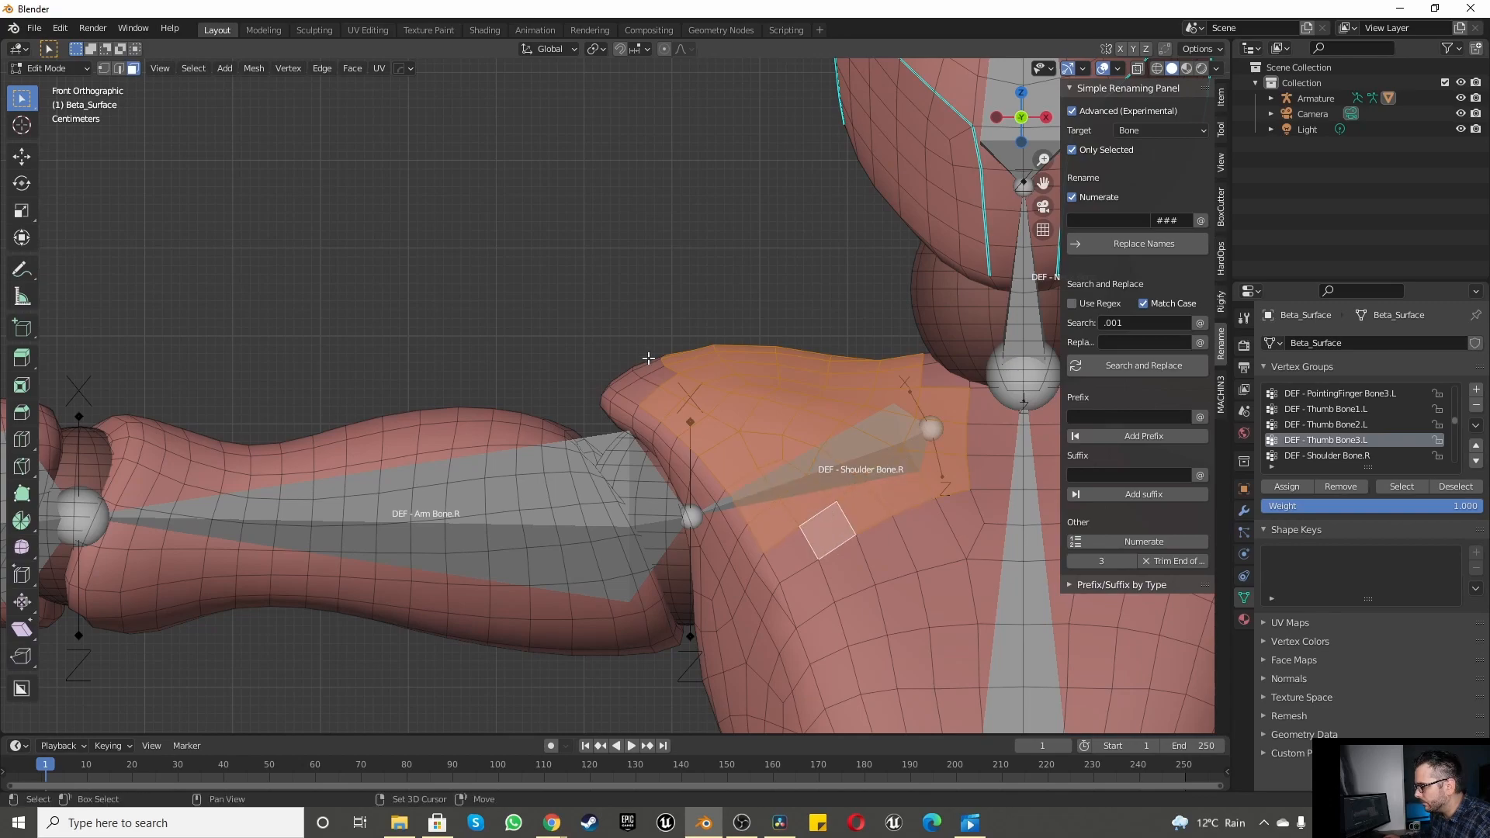
{"action": "left_click", "coordinate": [636, 382], "text": "shift"}
{"action": "left_click", "coordinate": [625, 375], "text": "shift"}
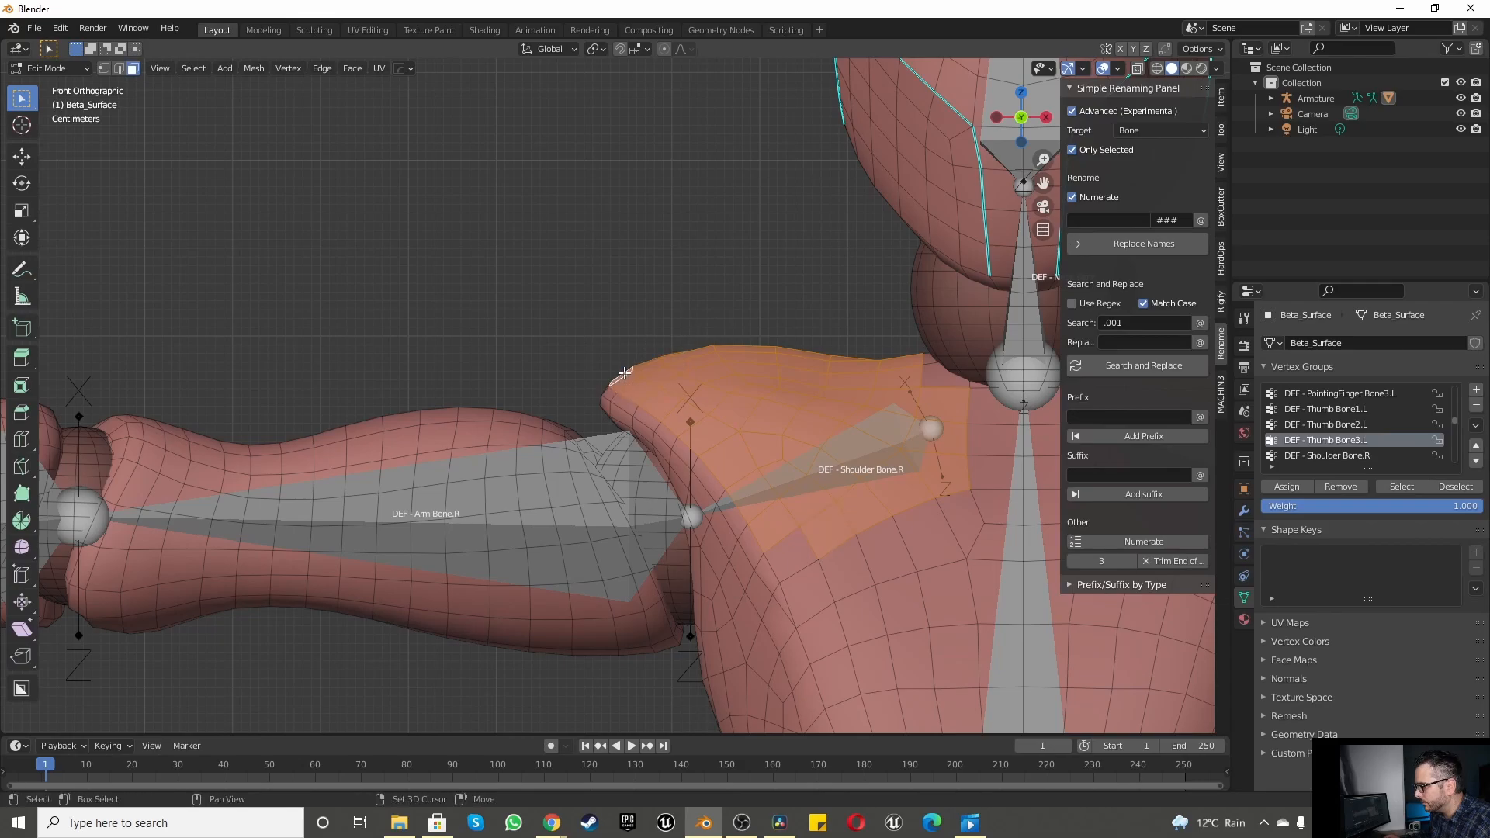
Step: Add the right shoulder's back faces, from beside the neck to the arm socket's edge, to the selection
{"action": "middle_click_drag", "start_coordinate": [644, 343], "coordinate": [559, 342]}
{"action": "scroll", "coordinate": [528, 330], "scroll_direction": "up", "scroll_amount": 6}
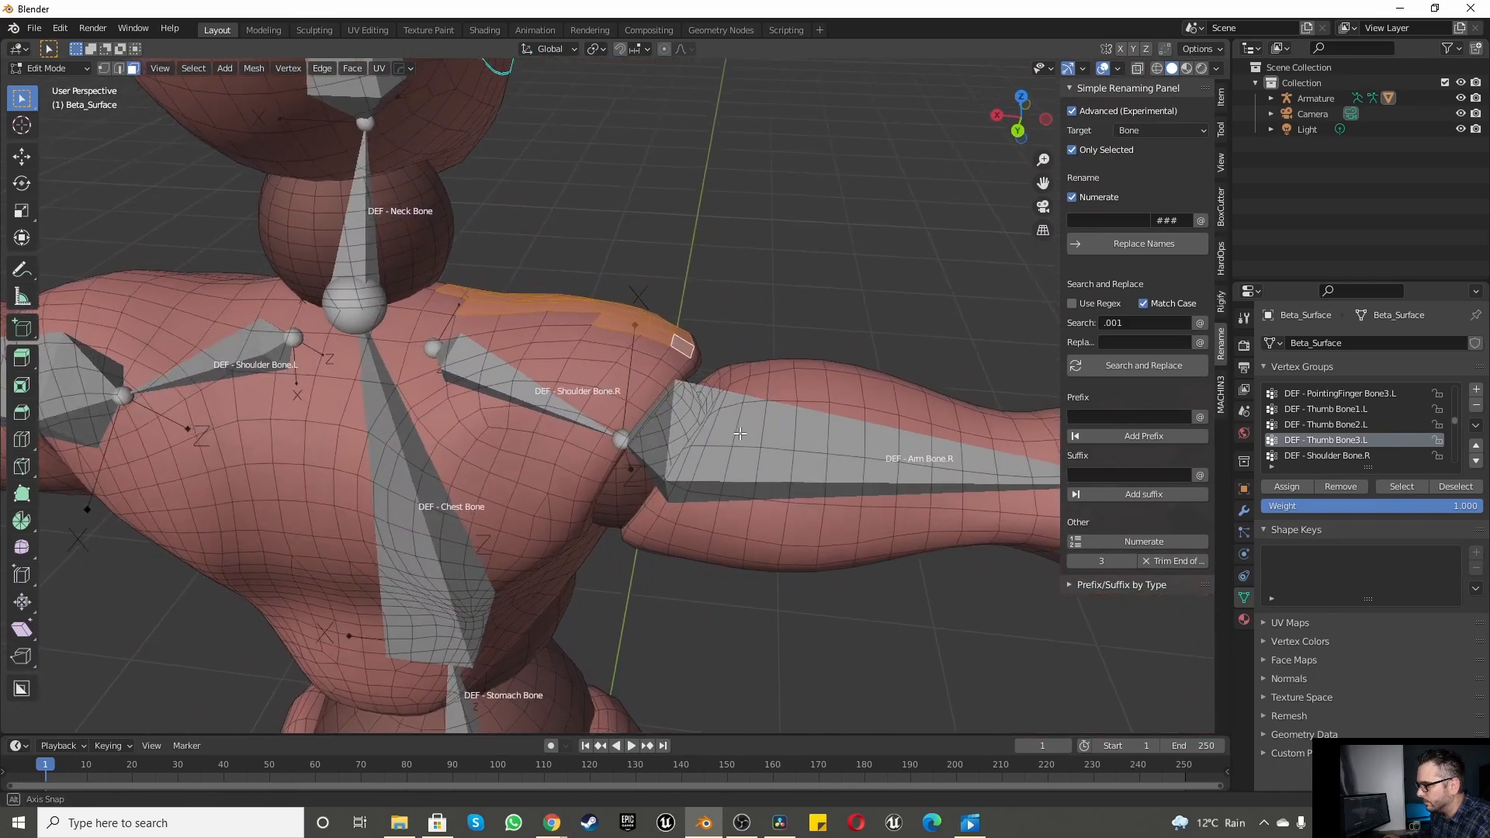
{"action": "left_click_drag", "start_coordinate": [434, 290], "coordinate": [605, 414], "text": "shift"}
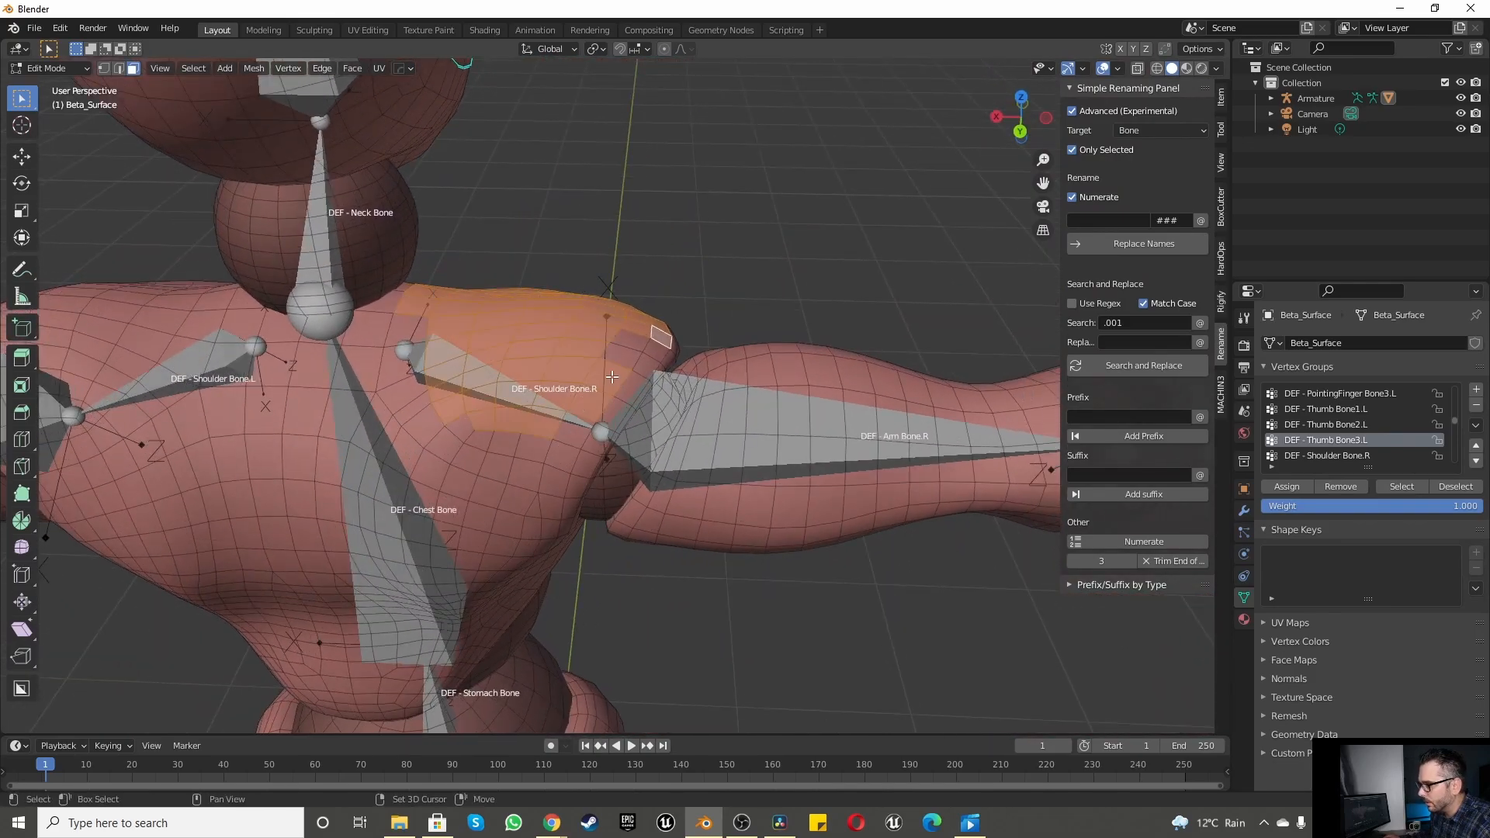
{"action": "left_click", "coordinate": [641, 347], "text": "shift"}
{"action": "left_click", "coordinate": [646, 365], "text": "shift"}
{"action": "left_click", "coordinate": [601, 432], "text": "shift"}
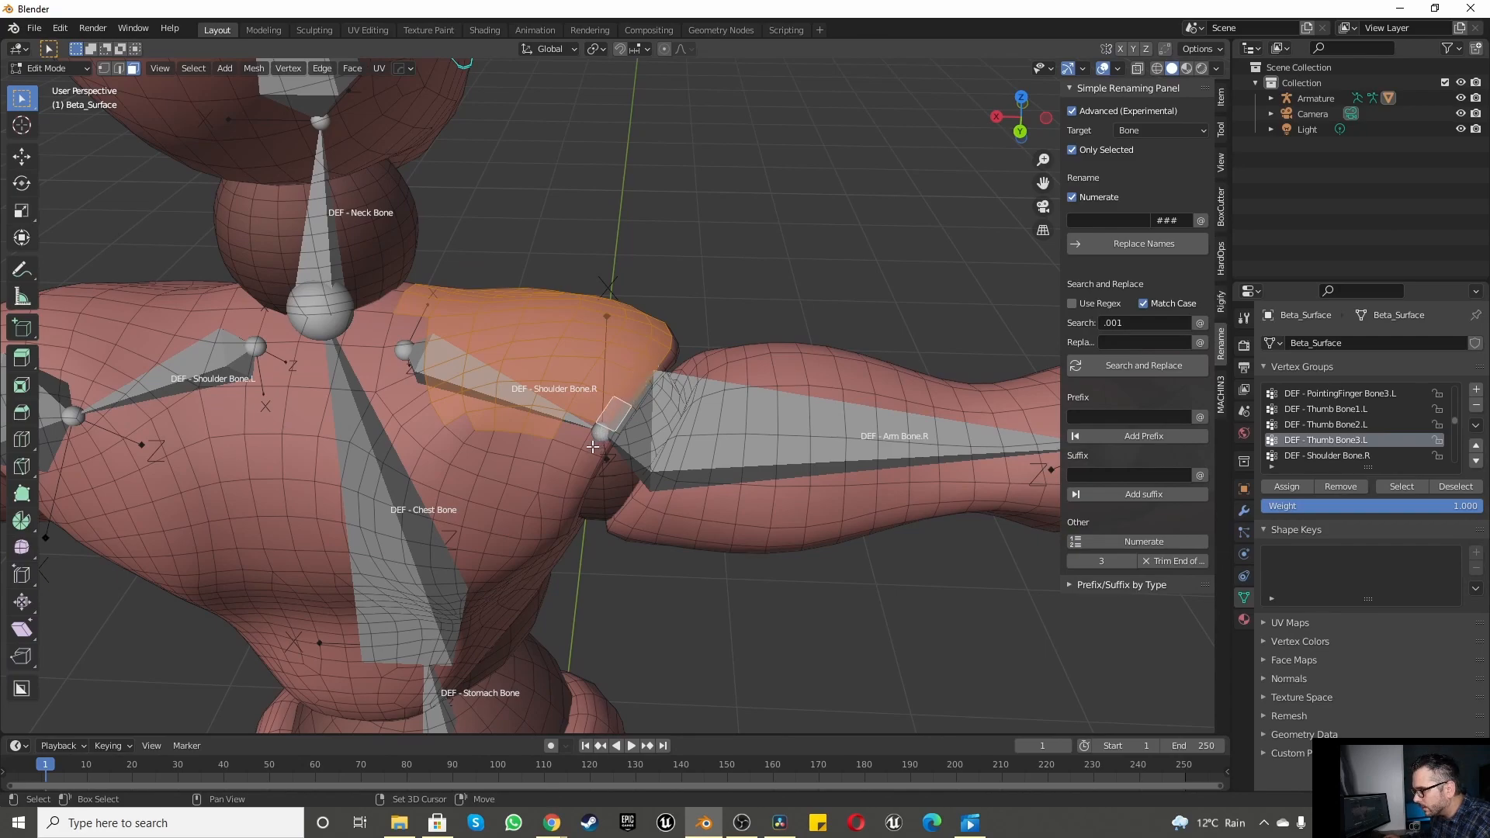
{"action": "left_click", "coordinate": [576, 431], "text": "shift"}
{"action": "left_click", "coordinate": [460, 427], "text": "shift"}
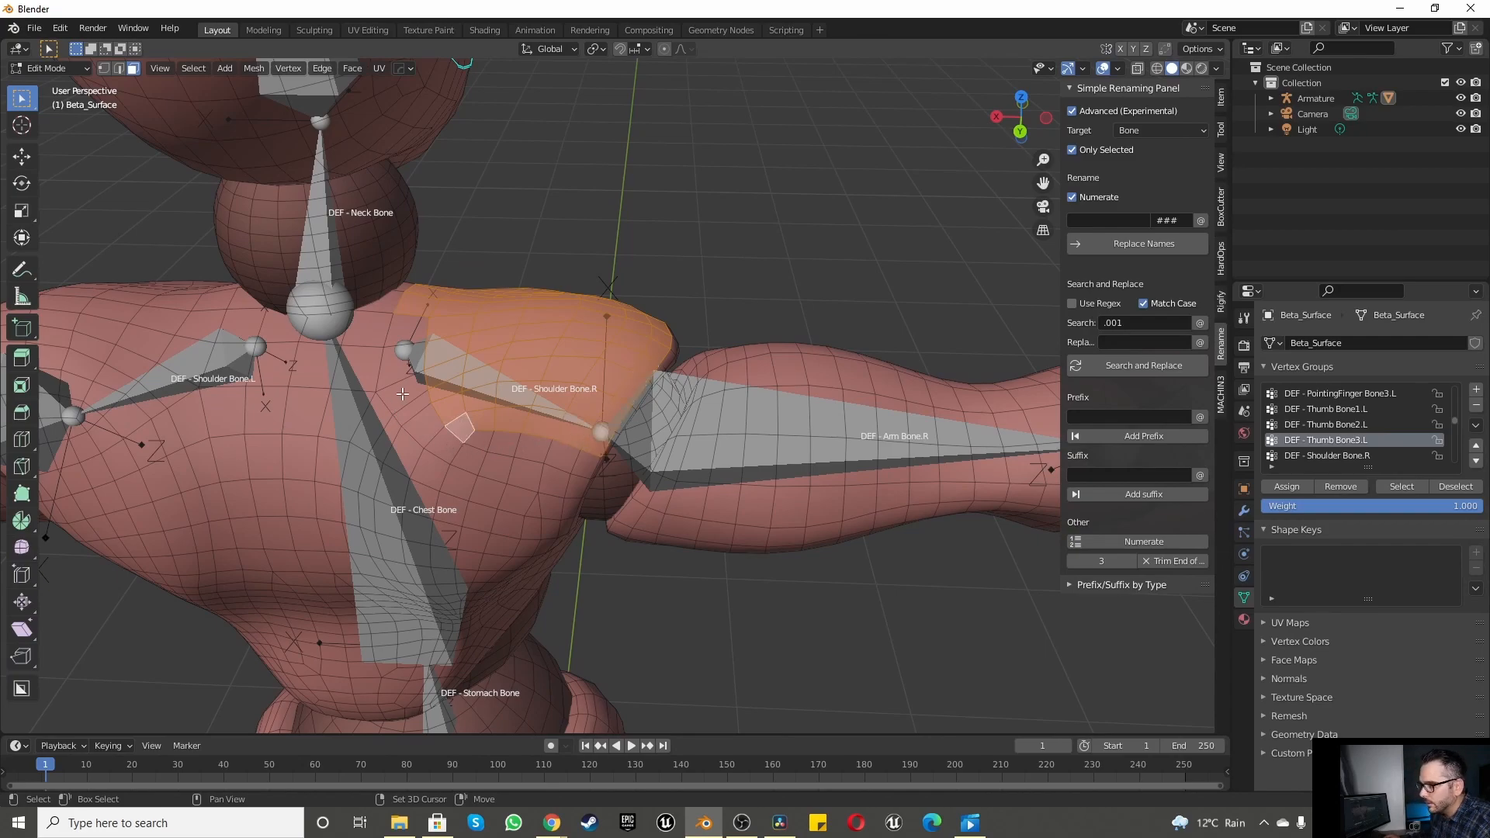
{"action": "left_click_drag", "start_coordinate": [404, 392], "coordinate": [462, 435], "text": "shift"}
{"action": "left_click_drag", "start_coordinate": [396, 326], "coordinate": [584, 473], "text": "shift"}
{"action": "left_click", "coordinate": [577, 488], "text": "shift"}
Step: Inspect the right shoulder selection from several sides, assign it to DEF - Shoulder Bone.R, check the group, and deselect it
{"action": "middle_click_drag", "start_coordinate": [577, 487], "coordinate": [514, 347]}
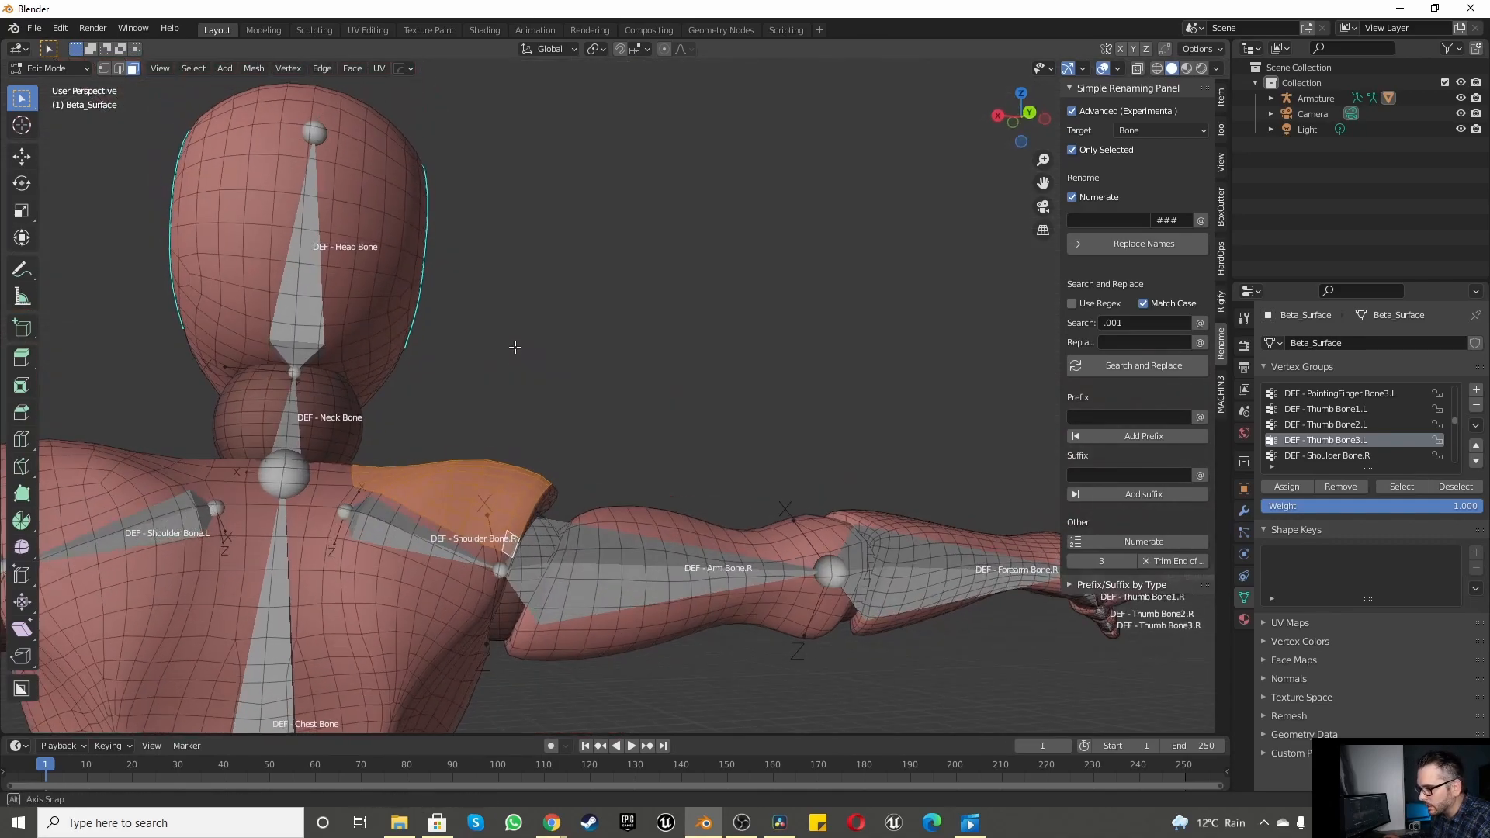
{"action": "scroll", "coordinate": [502, 449], "scroll_direction": "down", "scroll_amount": 2}
{"action": "scroll", "coordinate": [435, 484], "scroll_direction": "up", "scroll_amount": 5}
{"action": "middle_click_drag", "start_coordinate": [434, 483], "coordinate": [381, 553]}
{"action": "scroll", "coordinate": [412, 533], "scroll_direction": "down", "scroll_amount": 3}
{"action": "scroll", "coordinate": [380, 554], "scroll_direction": "down", "scroll_amount": 3}
{"action": "scroll", "coordinate": [380, 553], "scroll_direction": "up", "scroll_amount": 3}
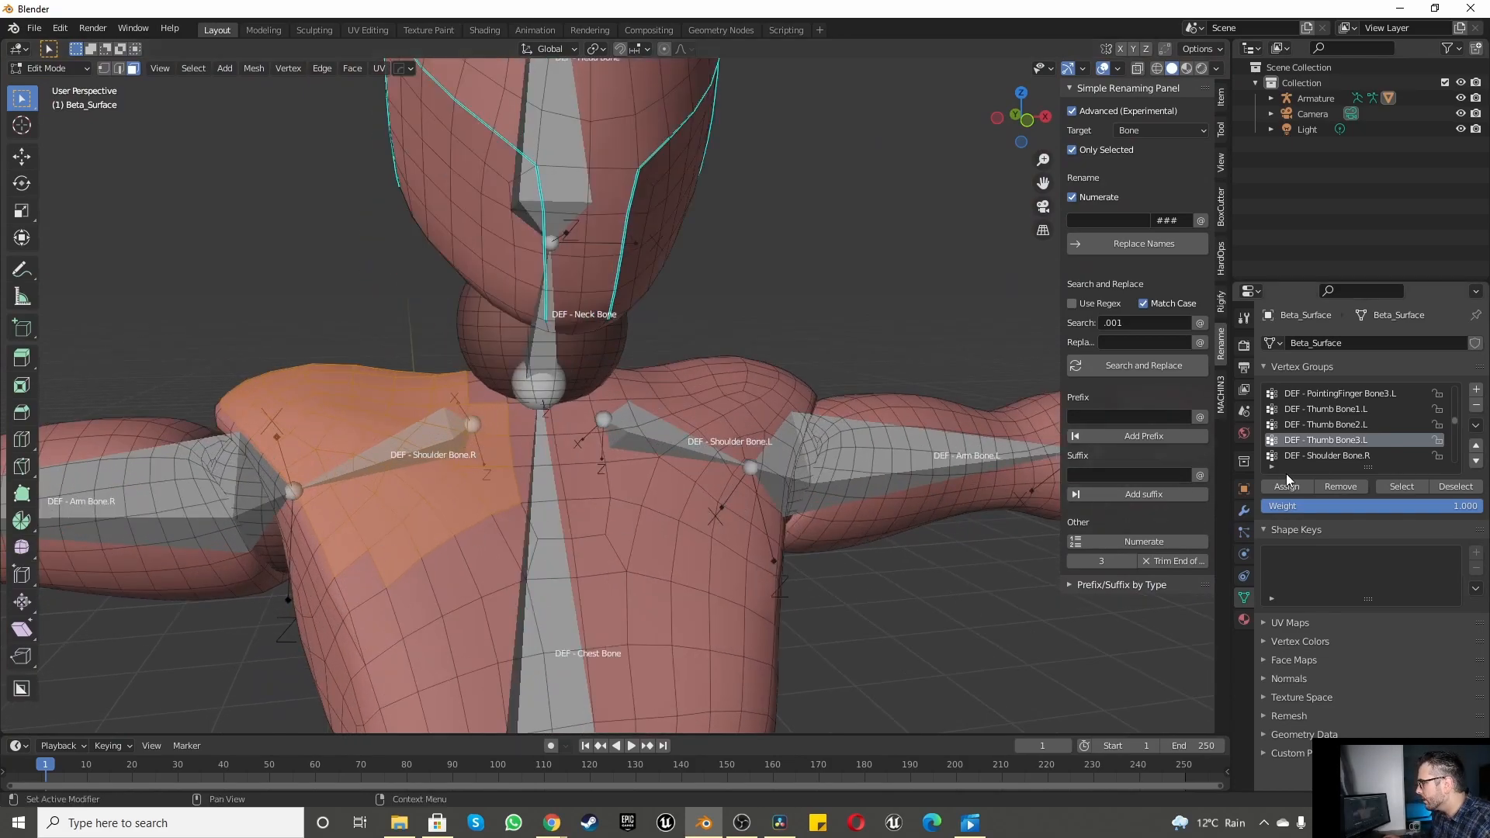
{"action": "left_click", "coordinate": [1333, 457]}
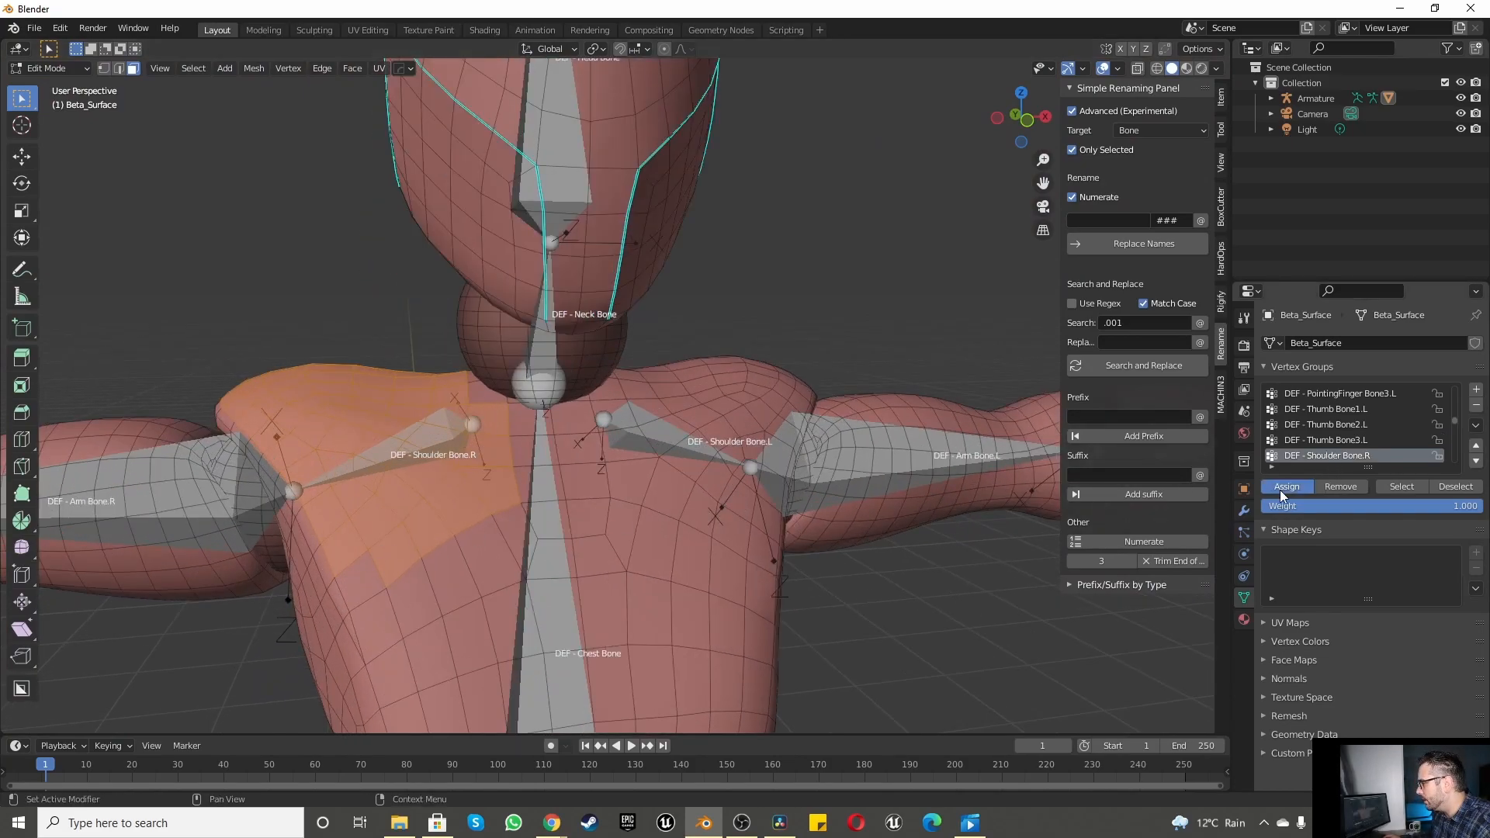
{"action": "left_click", "coordinate": [1434, 486]}
{"action": "left_click", "coordinate": [1404, 487]}
{"action": "left_click", "coordinate": [1441, 487]}
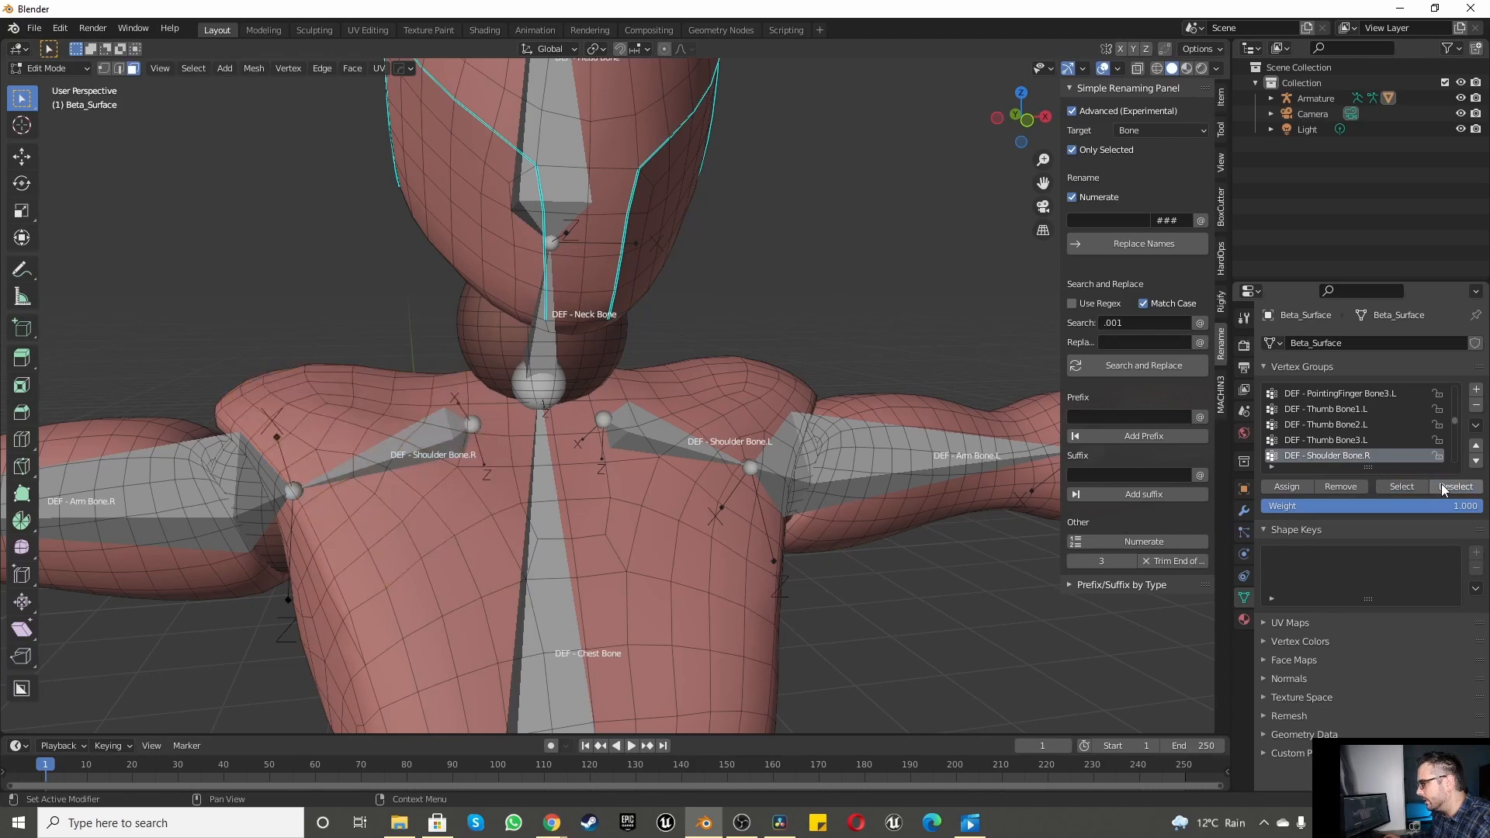
Step: Assign the linked right shoulder joint and upper arm to DEF - Arm Bone.R, check the group, and deselect it
{"action": "scroll", "coordinate": [1381, 425], "scroll_direction": "down", "scroll_amount": 2}
{"action": "left_click", "coordinate": [1336, 440]}
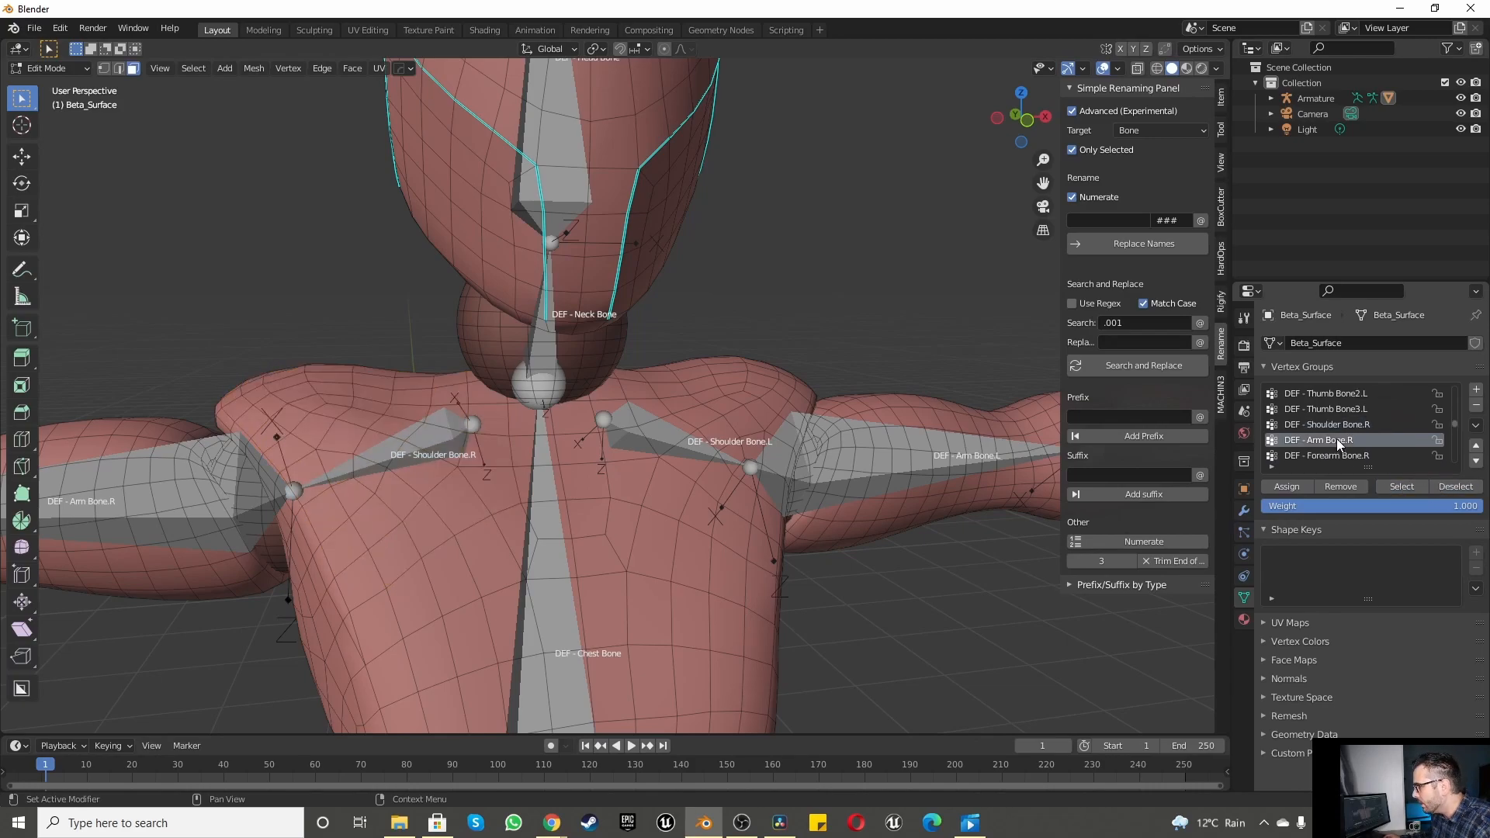
{"action": "scroll", "coordinate": [599, 497], "scroll_direction": "down", "scroll_amount": 4}
{"action": "scroll", "coordinate": [600, 497], "scroll_direction": "up", "scroll_amount": 6}
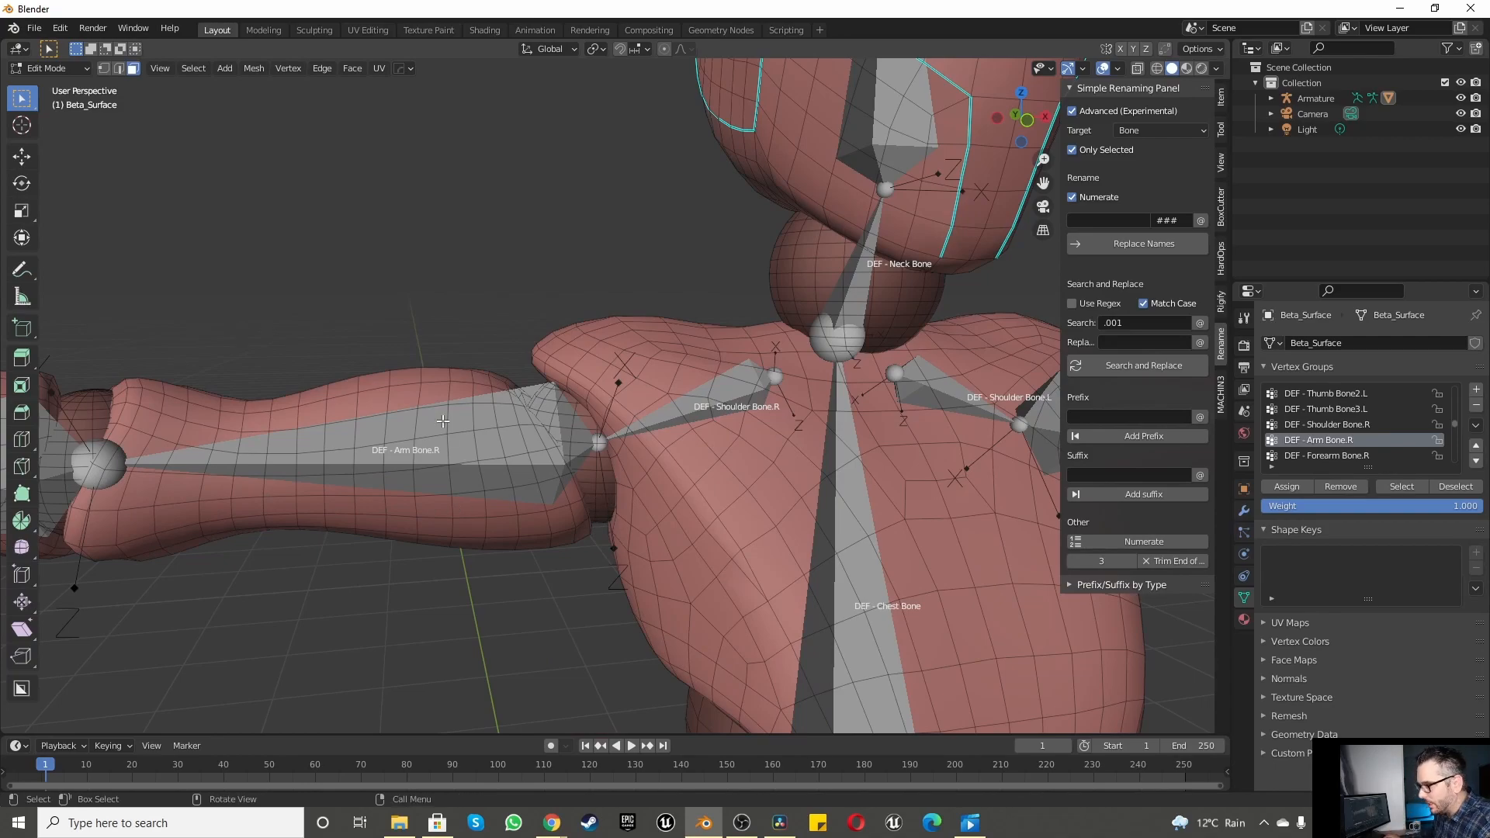
{"action": "key", "text": "l"}
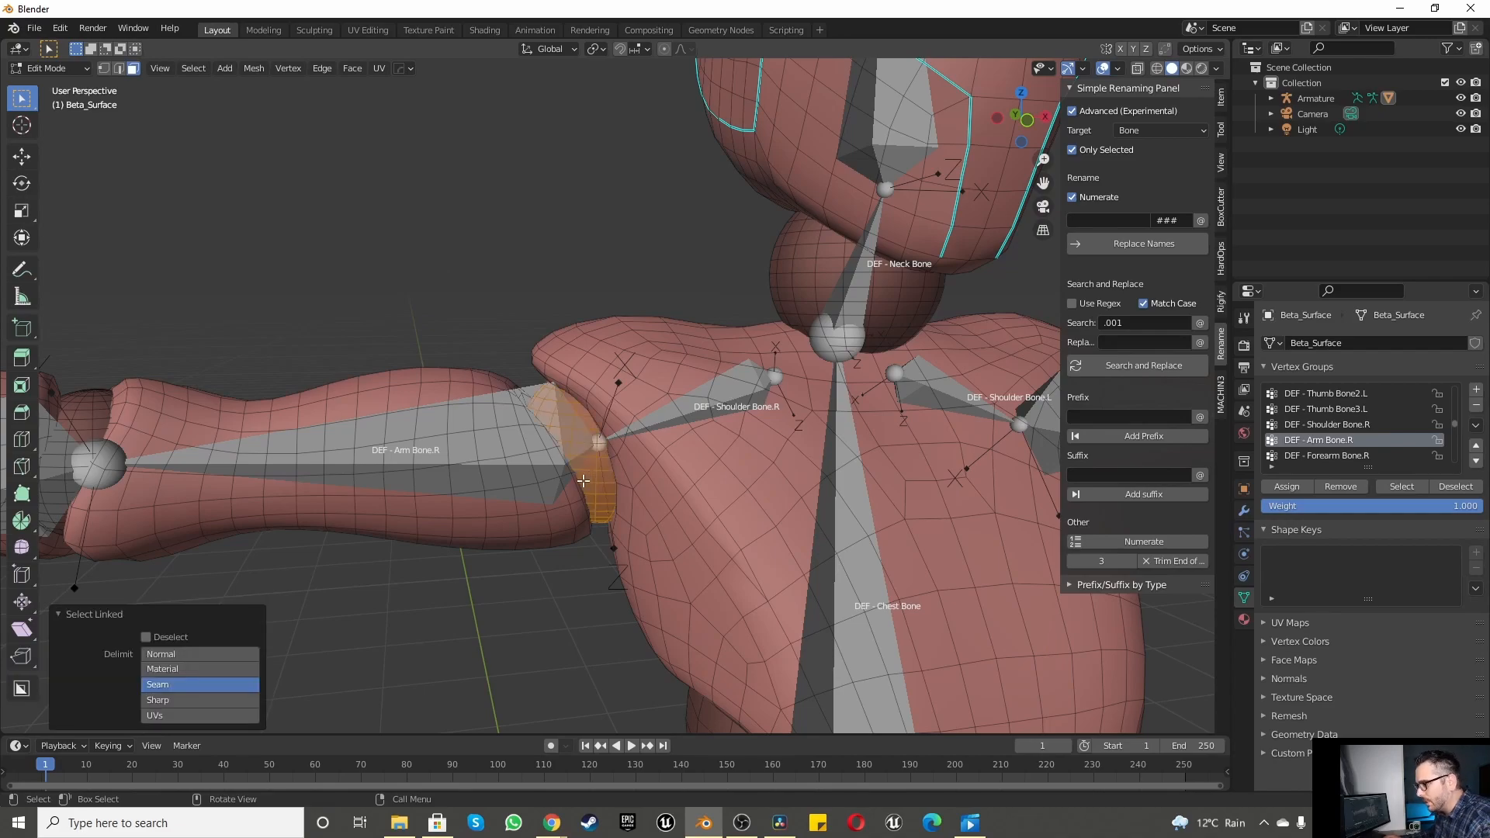
{"action": "key", "text": "l"}
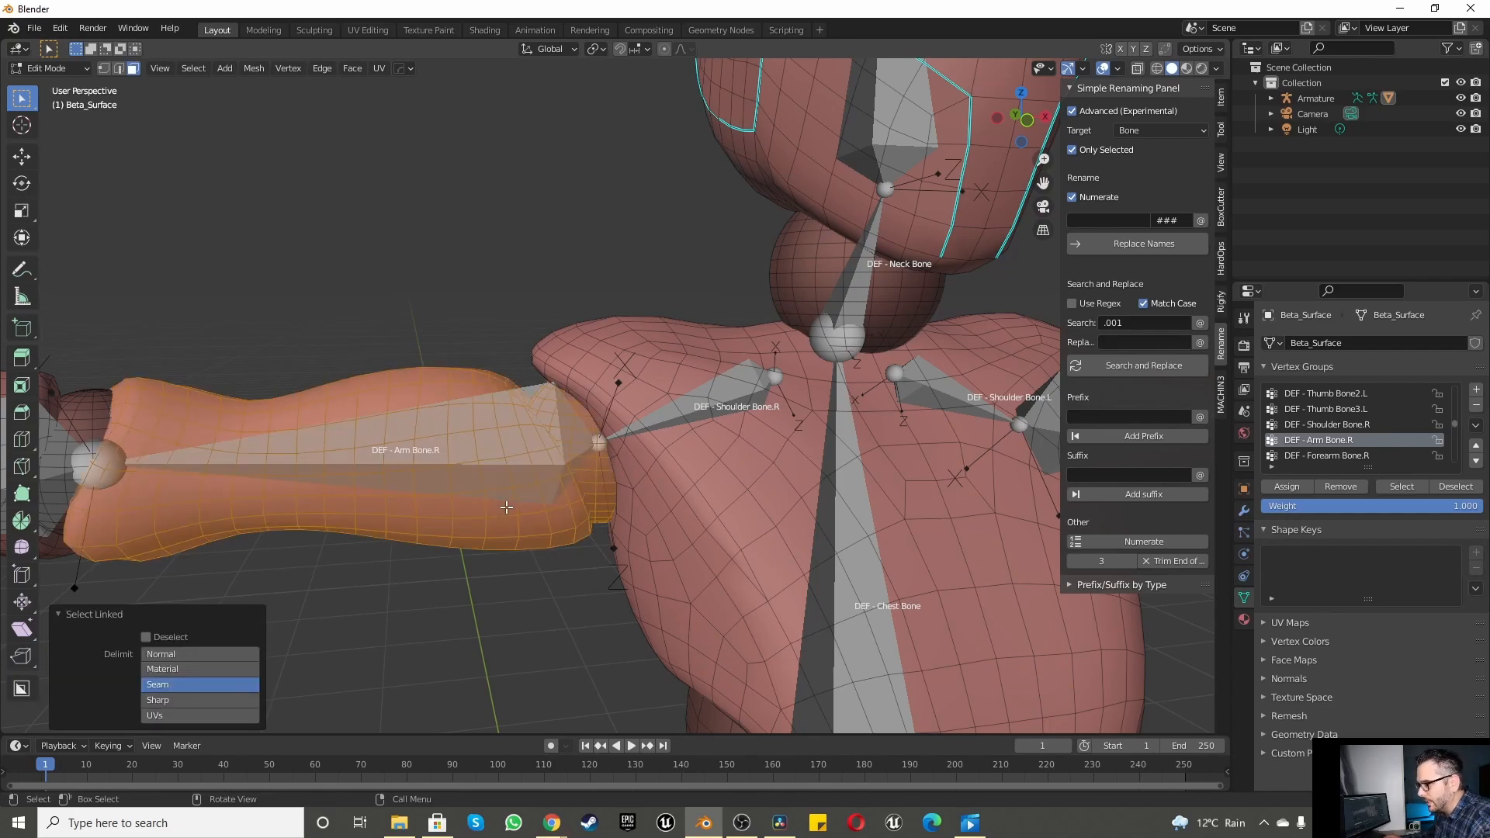
{"action": "left_click", "coordinate": [1297, 486]}
{"action": "left_click", "coordinate": [1446, 487]}
{"action": "left_click", "coordinate": [1407, 487]}
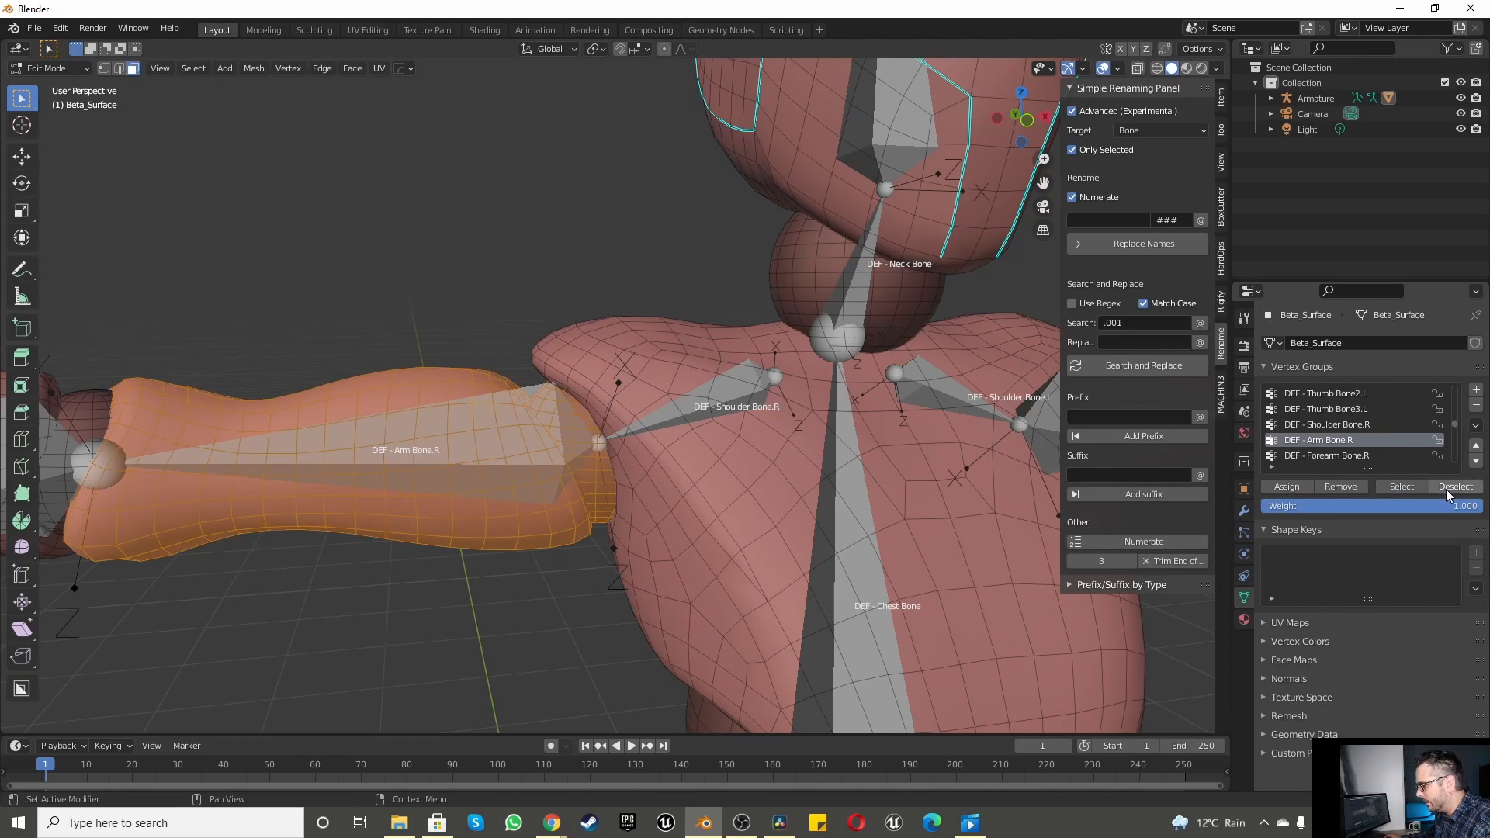
{"action": "left_click", "coordinate": [1446, 489]}
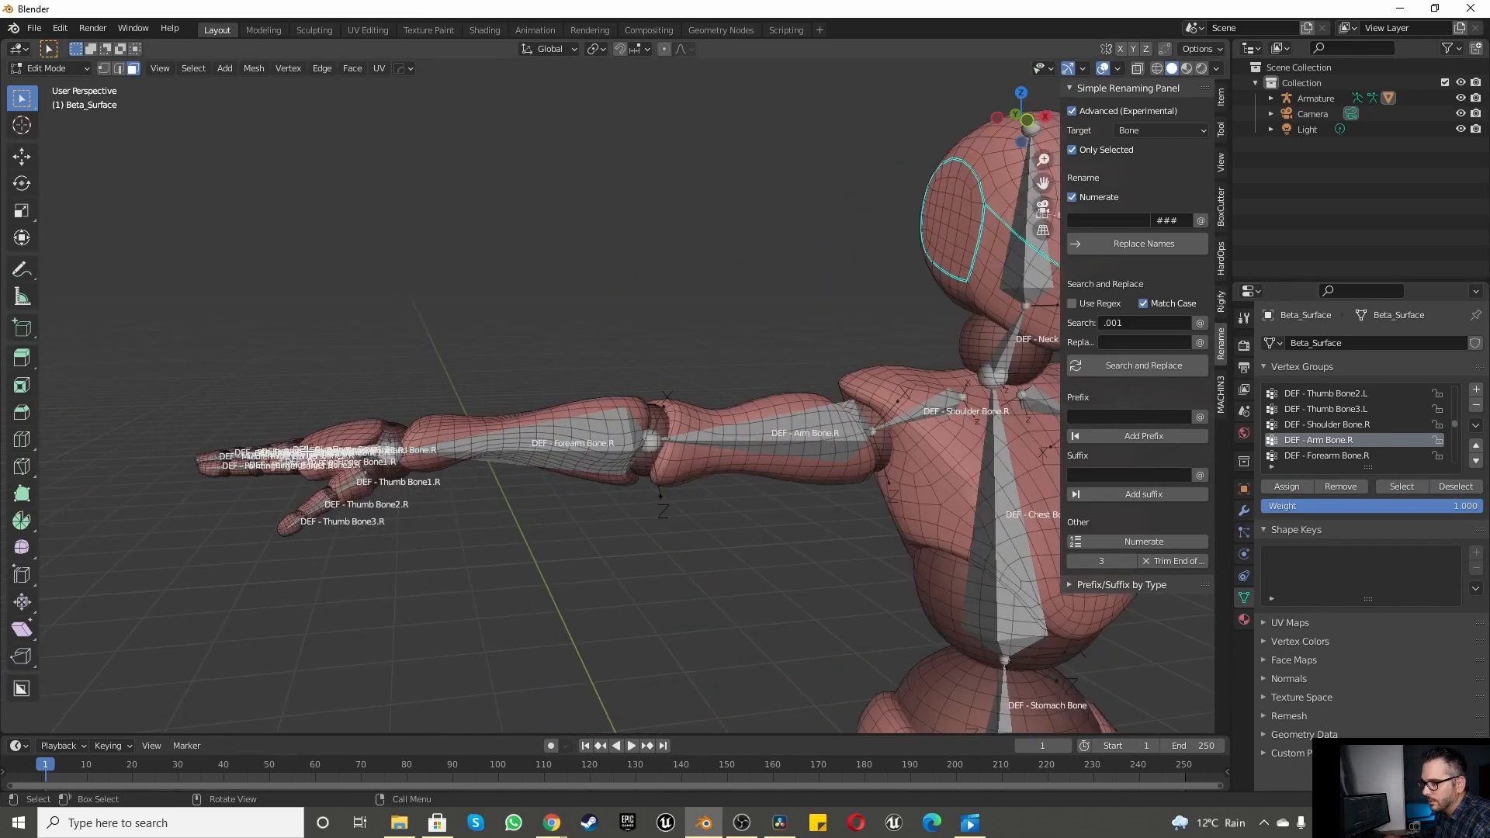
Step: Assign the linked right elbow joint and forearm to DEF - Forearm Bone.R, check the group, and deselect it
{"action": "left_click", "coordinate": [1304, 457]}
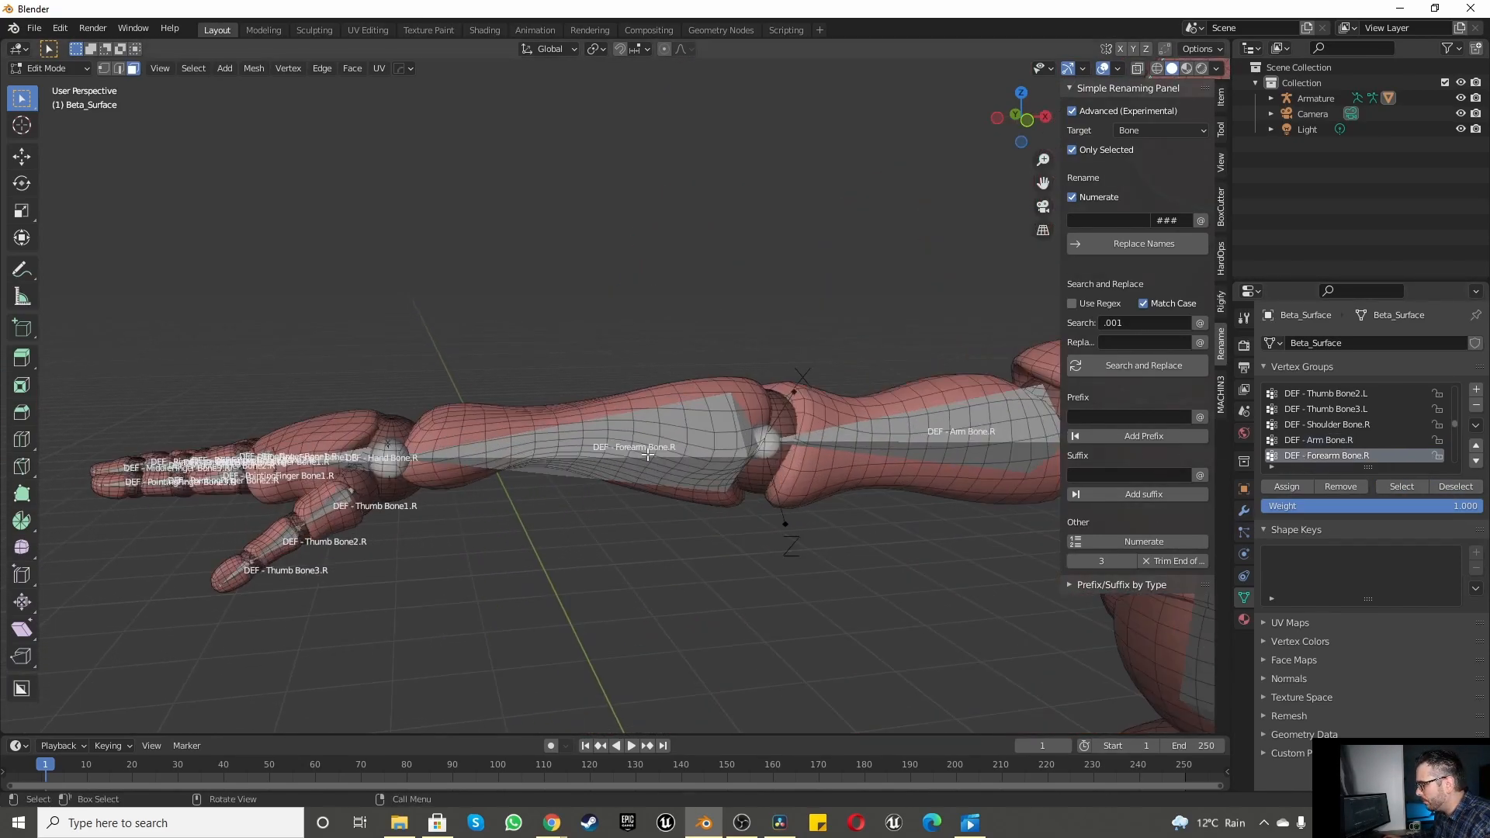
{"action": "key", "text": "l"}
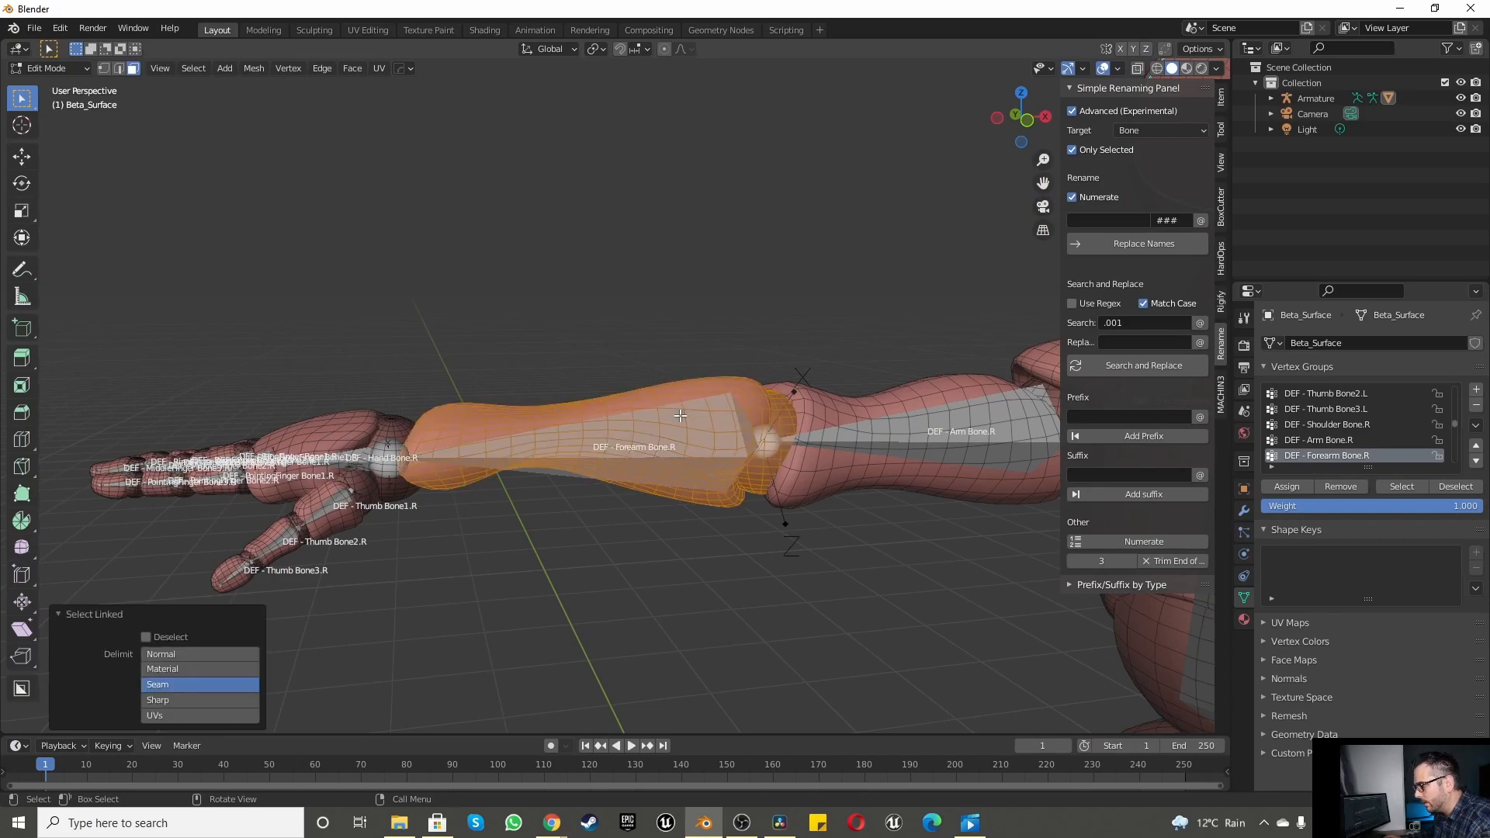
{"action": "scroll", "coordinate": [787, 427], "scroll_direction": "down", "scroll_amount": 5}
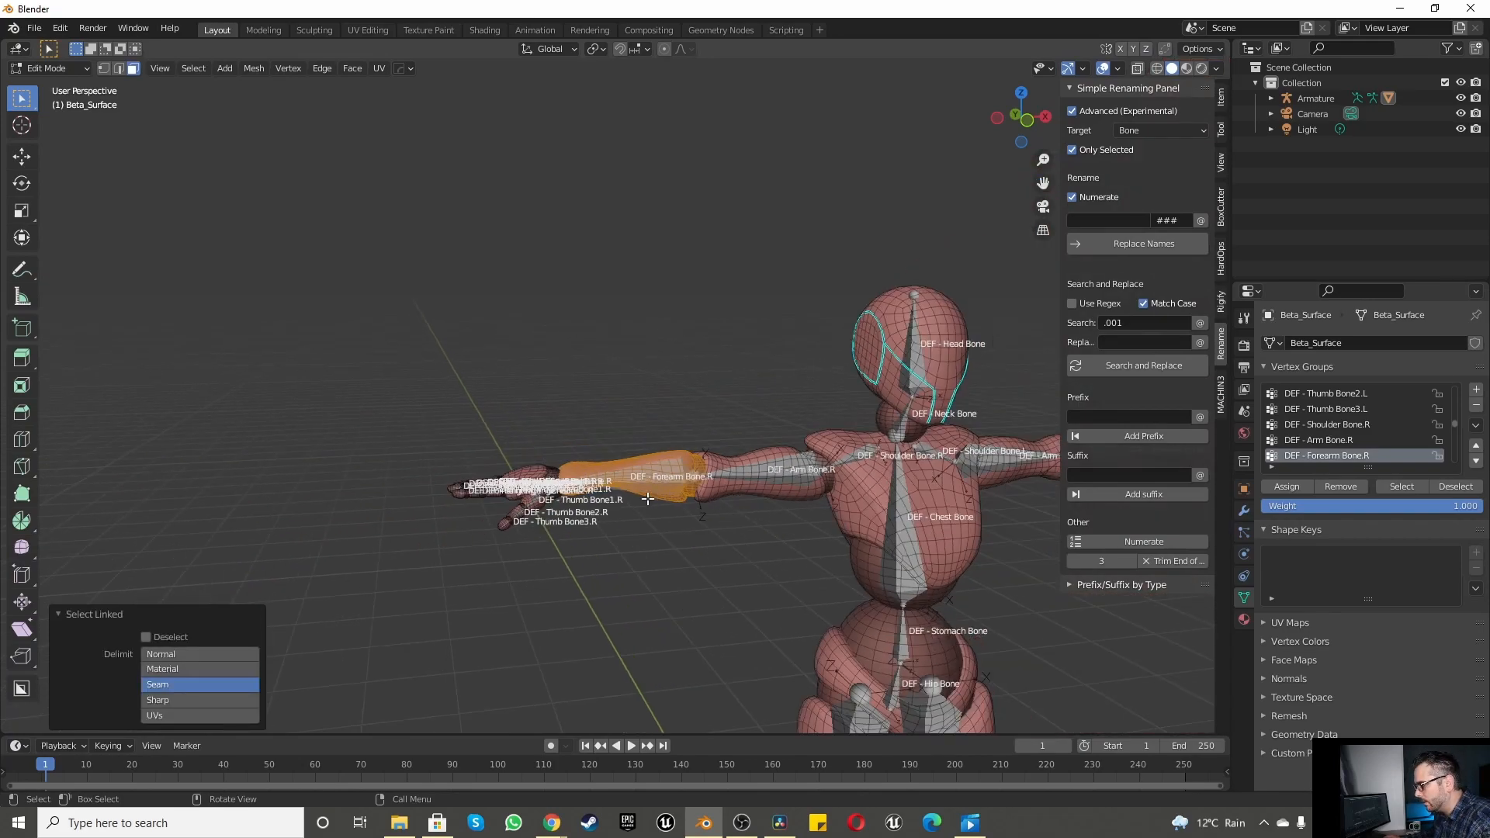
{"action": "left_click", "coordinate": [1287, 487]}
{"action": "left_click", "coordinate": [1455, 487]}
{"action": "left_click", "coordinate": [1397, 486]}
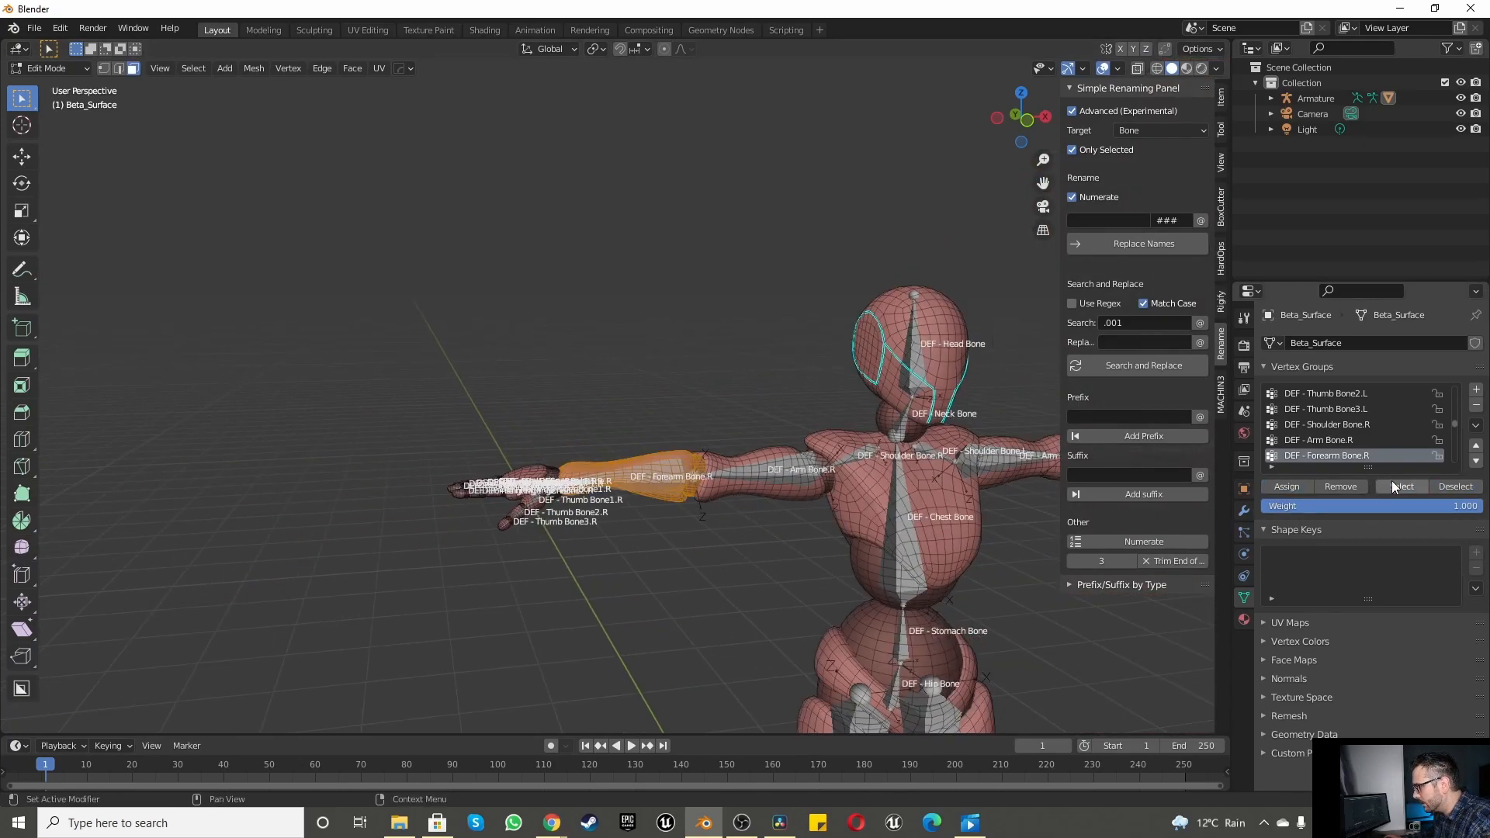
{"action": "left_click", "coordinate": [1441, 489]}
Step: Assign the linked right wrist joint and palm to DEF - Hand Bone.R, check the group, and deselect it
{"action": "scroll", "coordinate": [516, 473], "scroll_direction": "up", "scroll_amount": 4}
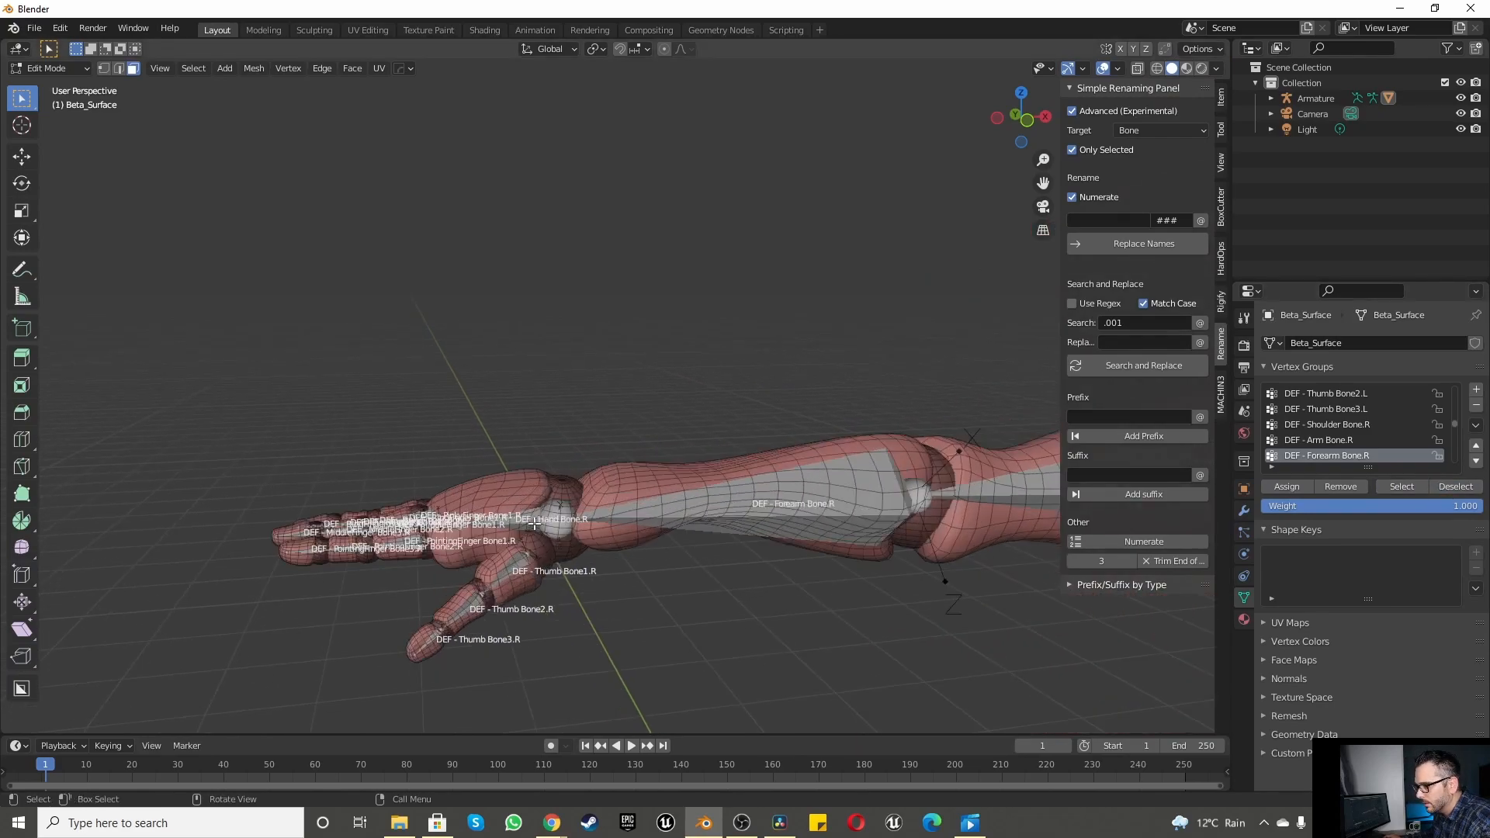
{"action": "scroll", "coordinate": [534, 524], "scroll_direction": "up", "scroll_amount": 2}
{"action": "key", "text": "l"}
{"action": "key", "text": "l"}
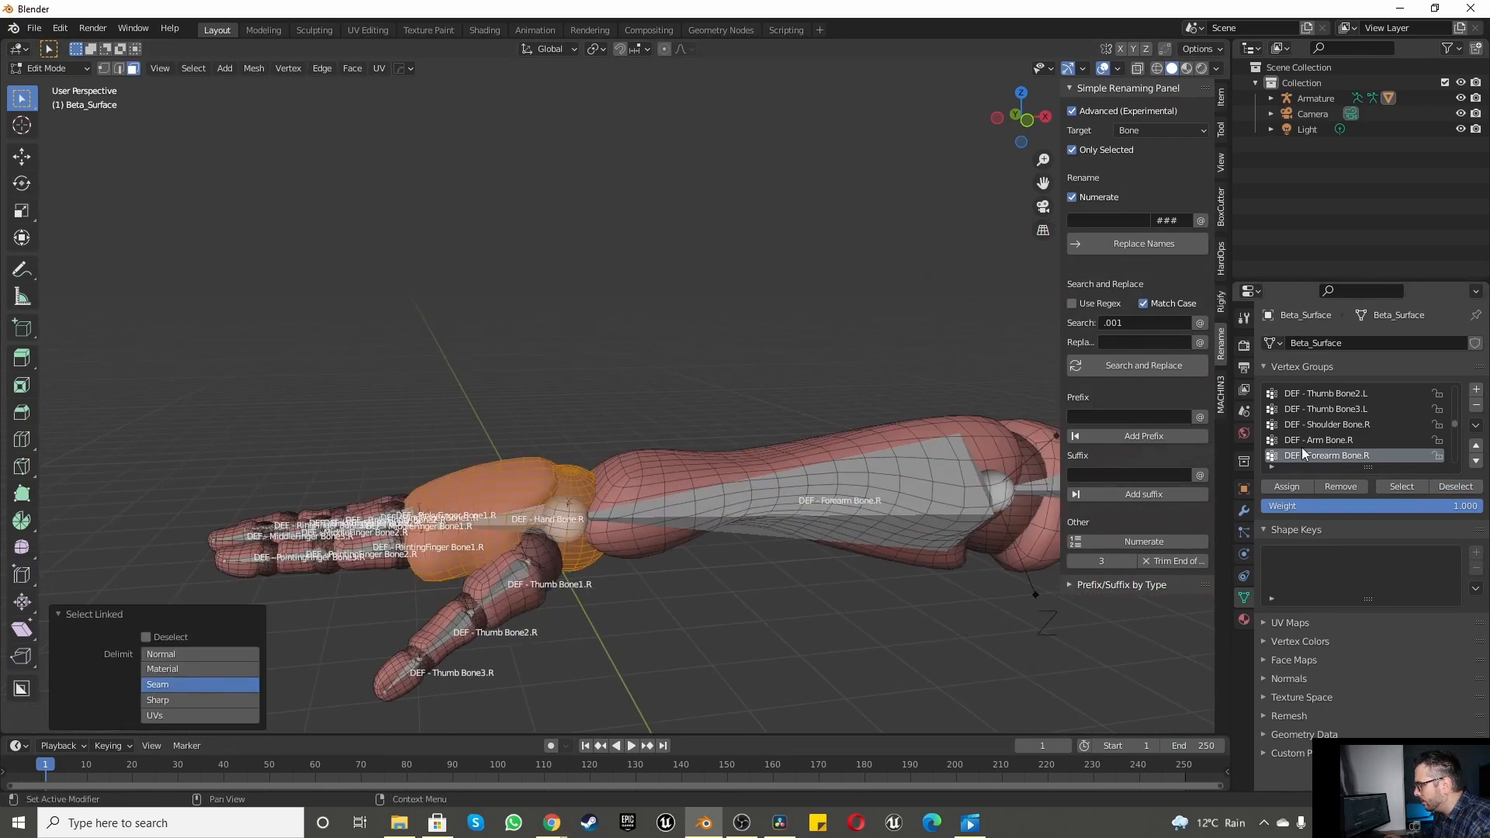
{"action": "scroll", "coordinate": [1317, 445], "scroll_direction": "down", "scroll_amount": 2}
{"action": "left_click", "coordinate": [1319, 440]}
{"action": "left_click", "coordinate": [1412, 485]}
{"action": "left_click", "coordinate": [1440, 486]}
{"action": "left_click", "coordinate": [1402, 486]}
{"action": "left_click", "coordinate": [1441, 485]}
Step: Assign the linked right pinky knuckle joint and base segment to DEF - PinkyFinger Bone1.R, check the group, and deselect it
{"action": "middle_click_drag", "start_coordinate": [373, 512], "coordinate": [413, 551]}
{"action": "key", "text": "KP_7"}
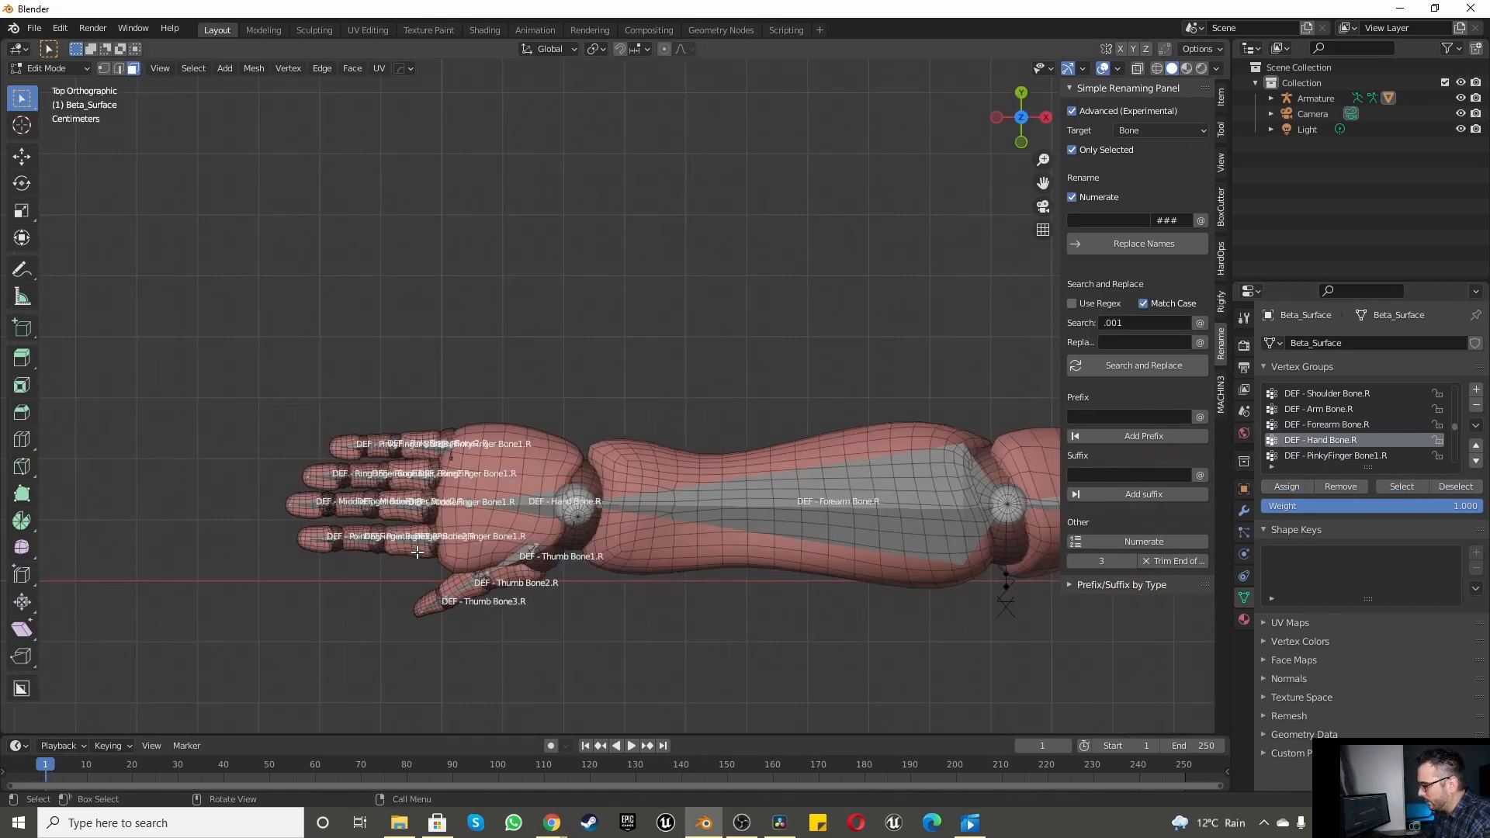
{"action": "scroll", "coordinate": [416, 552], "scroll_direction": "down", "scroll_amount": 1}
{"action": "scroll", "coordinate": [409, 572], "scroll_direction": "up", "scroll_amount": 3}
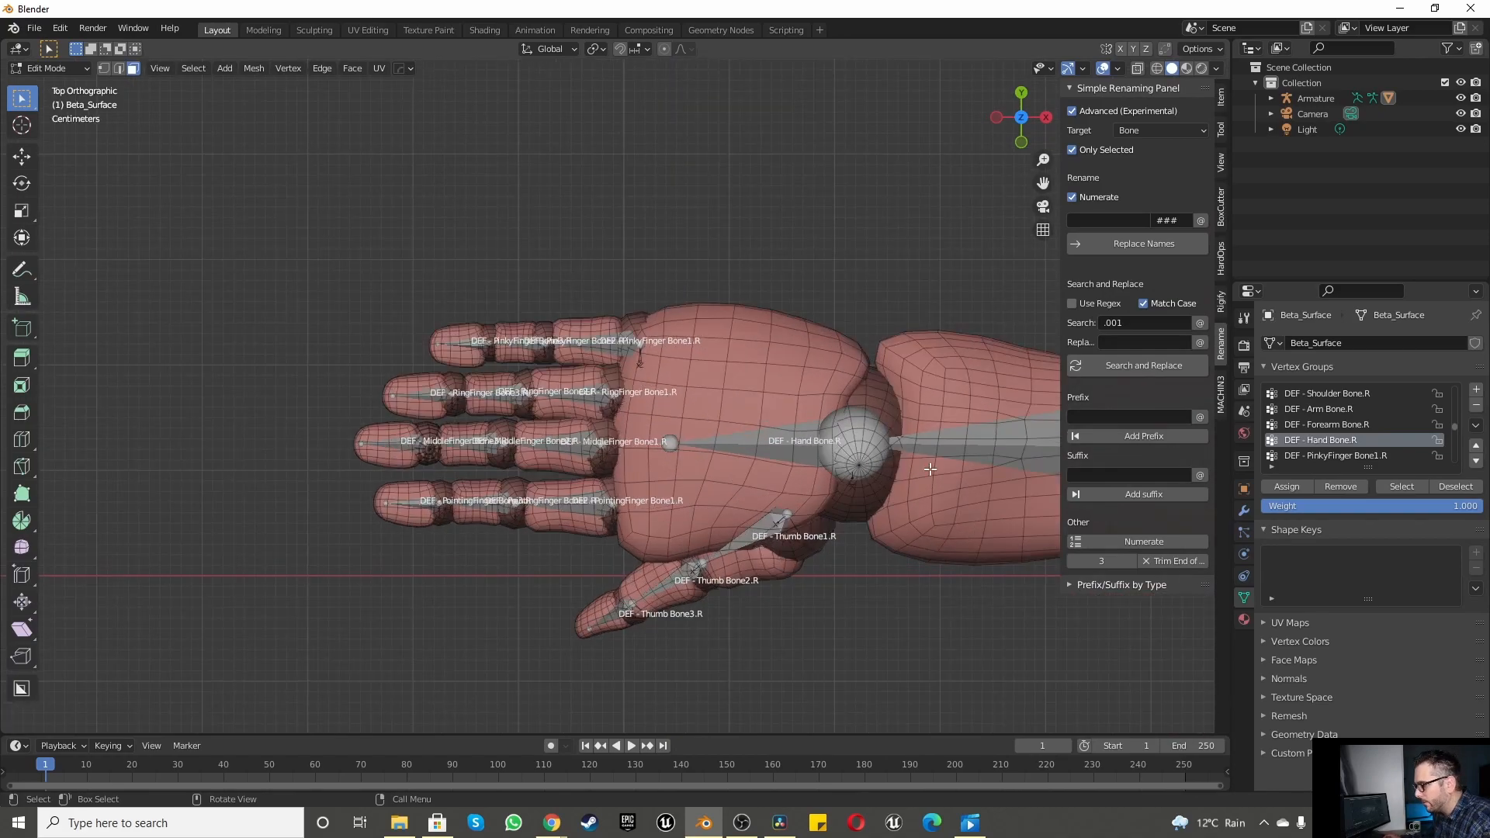
{"action": "left_click", "coordinate": [1353, 457]}
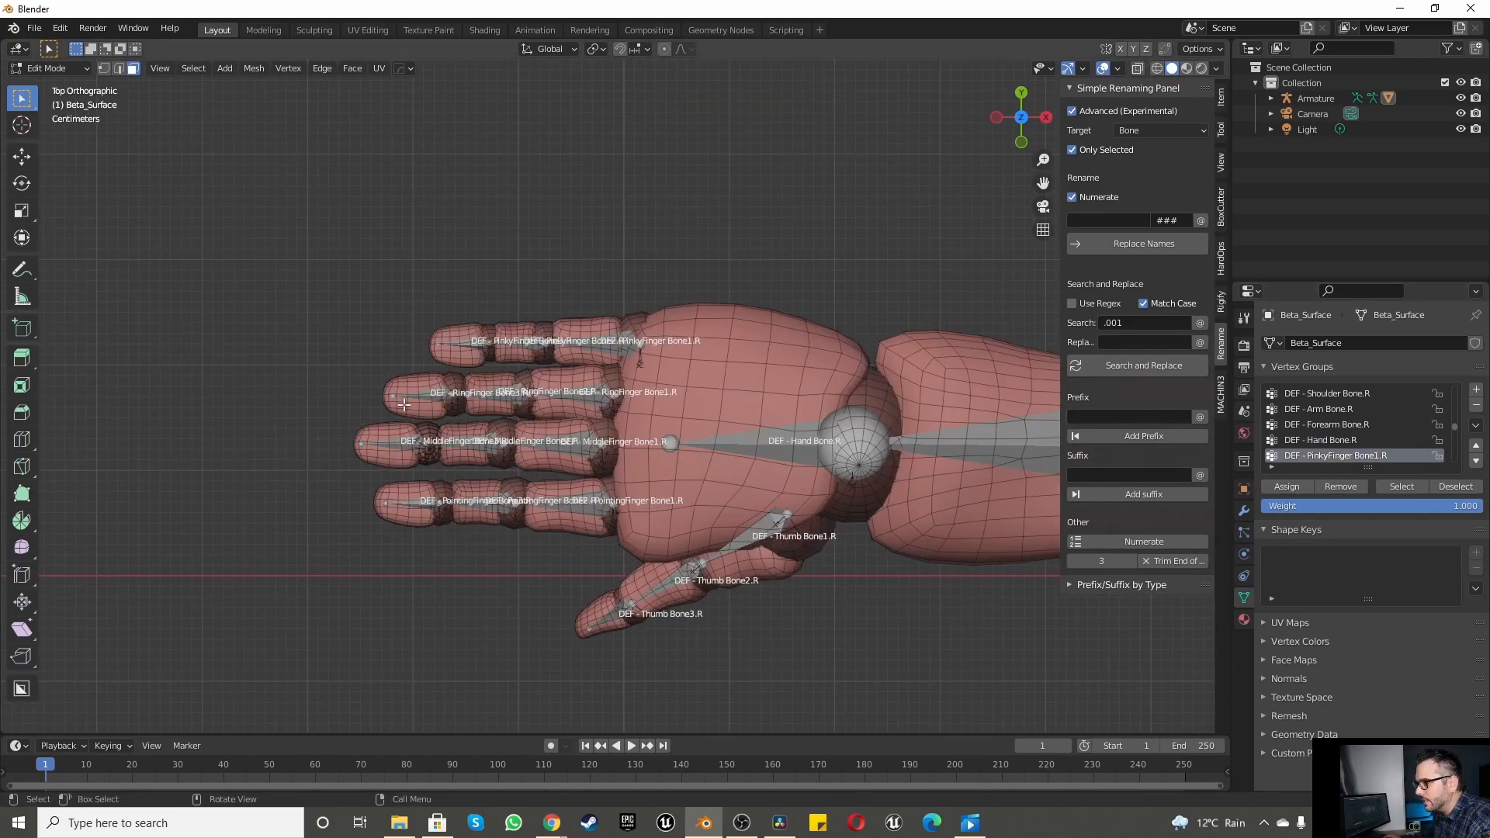
{"action": "key", "text": "l"}
{"action": "key", "text": "l"}
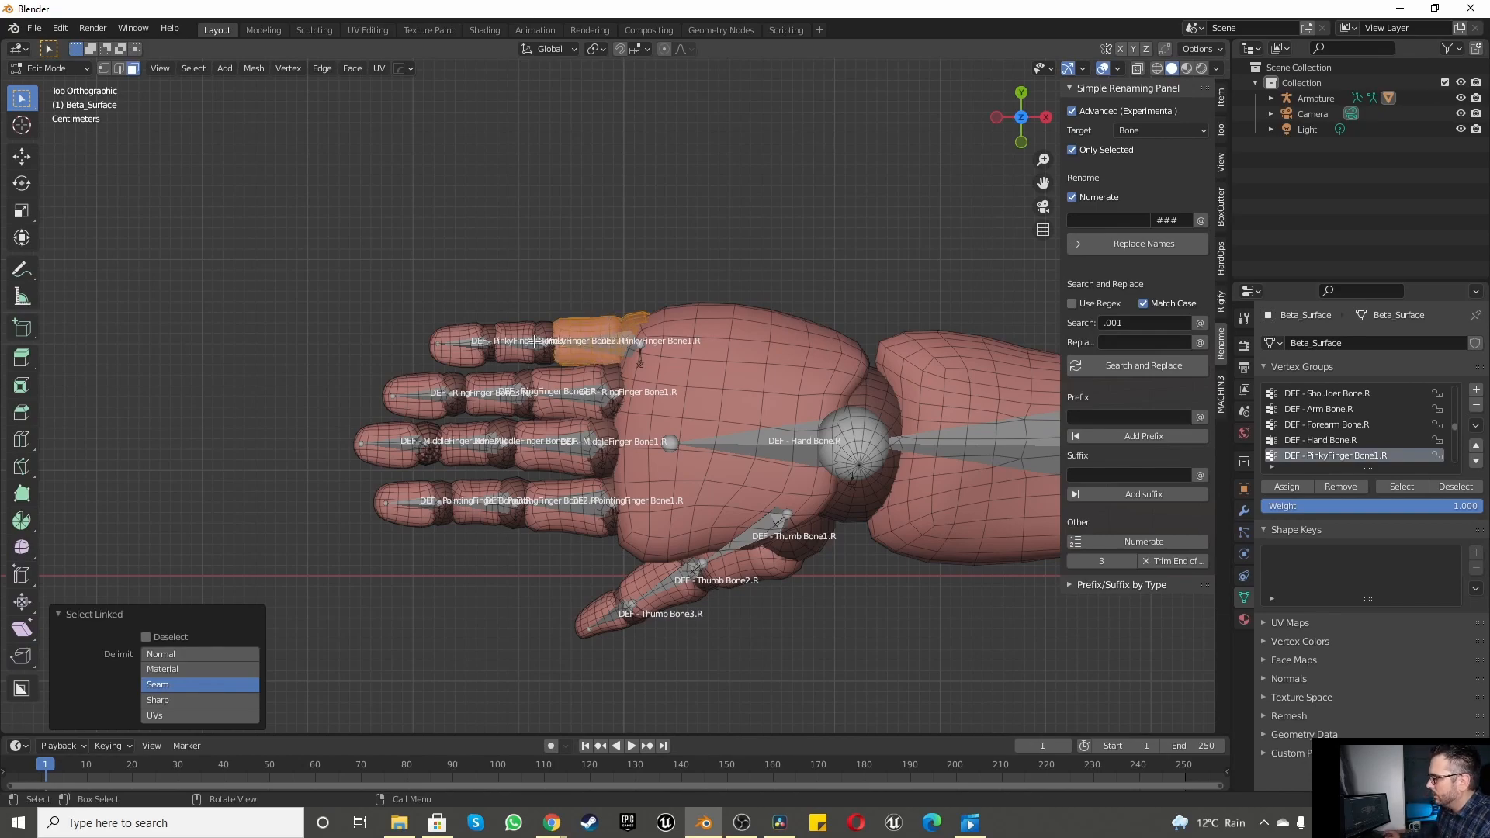
{"action": "left_click", "coordinate": [1280, 484]}
{"action": "left_click", "coordinate": [1449, 486]}
{"action": "left_click", "coordinate": [1396, 483]}
{"action": "left_click", "coordinate": [1445, 486]}
Step: Assign the linked right pinky middle segment and its joint to DEF - PinkyFinger Bone2.R, check the group, and deselect it
{"action": "scroll", "coordinate": [1341, 441], "scroll_direction": "down", "scroll_amount": 1}
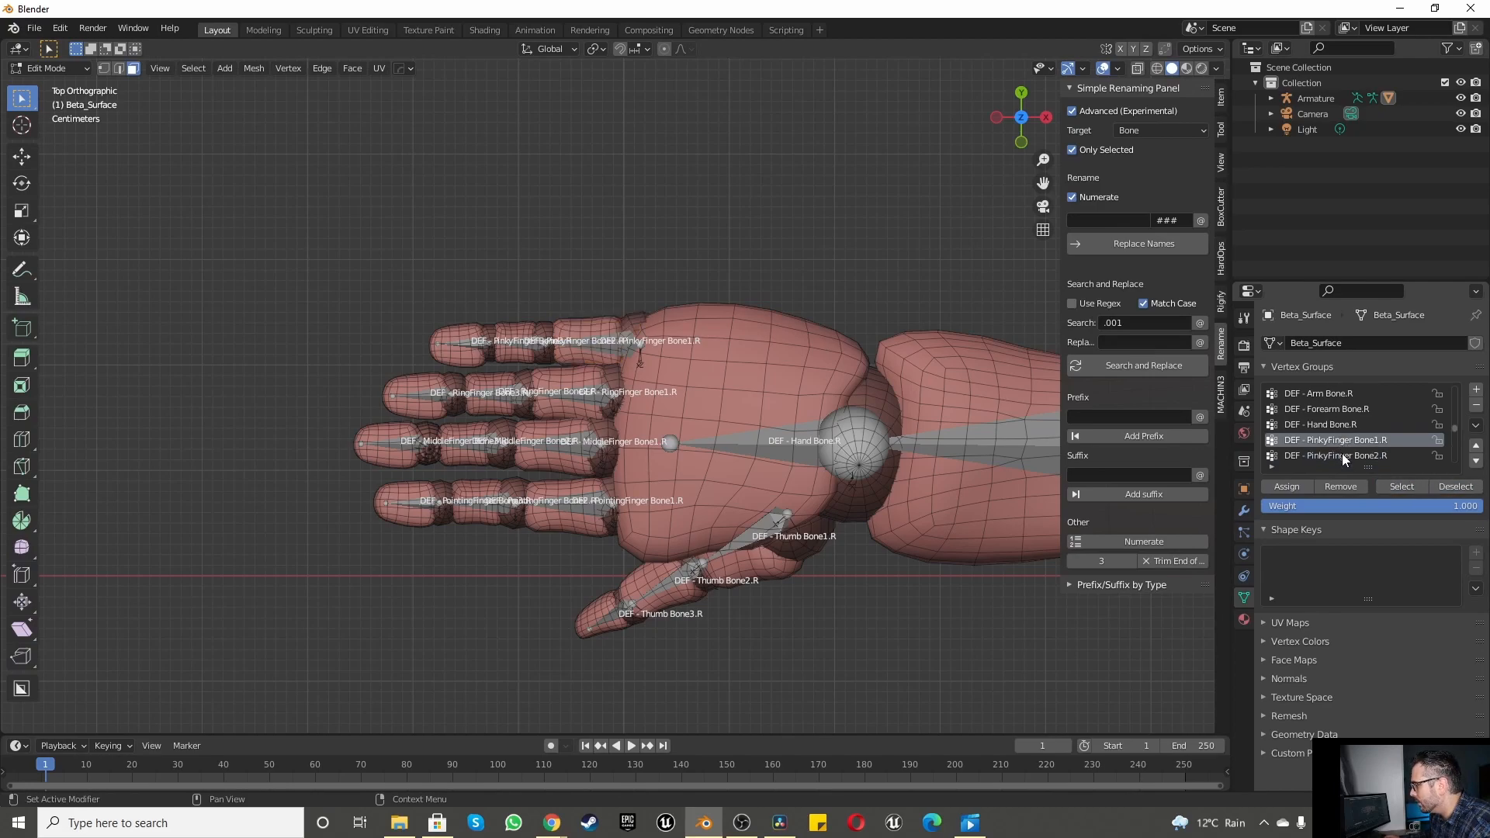
{"action": "left_click", "coordinate": [1342, 455]}
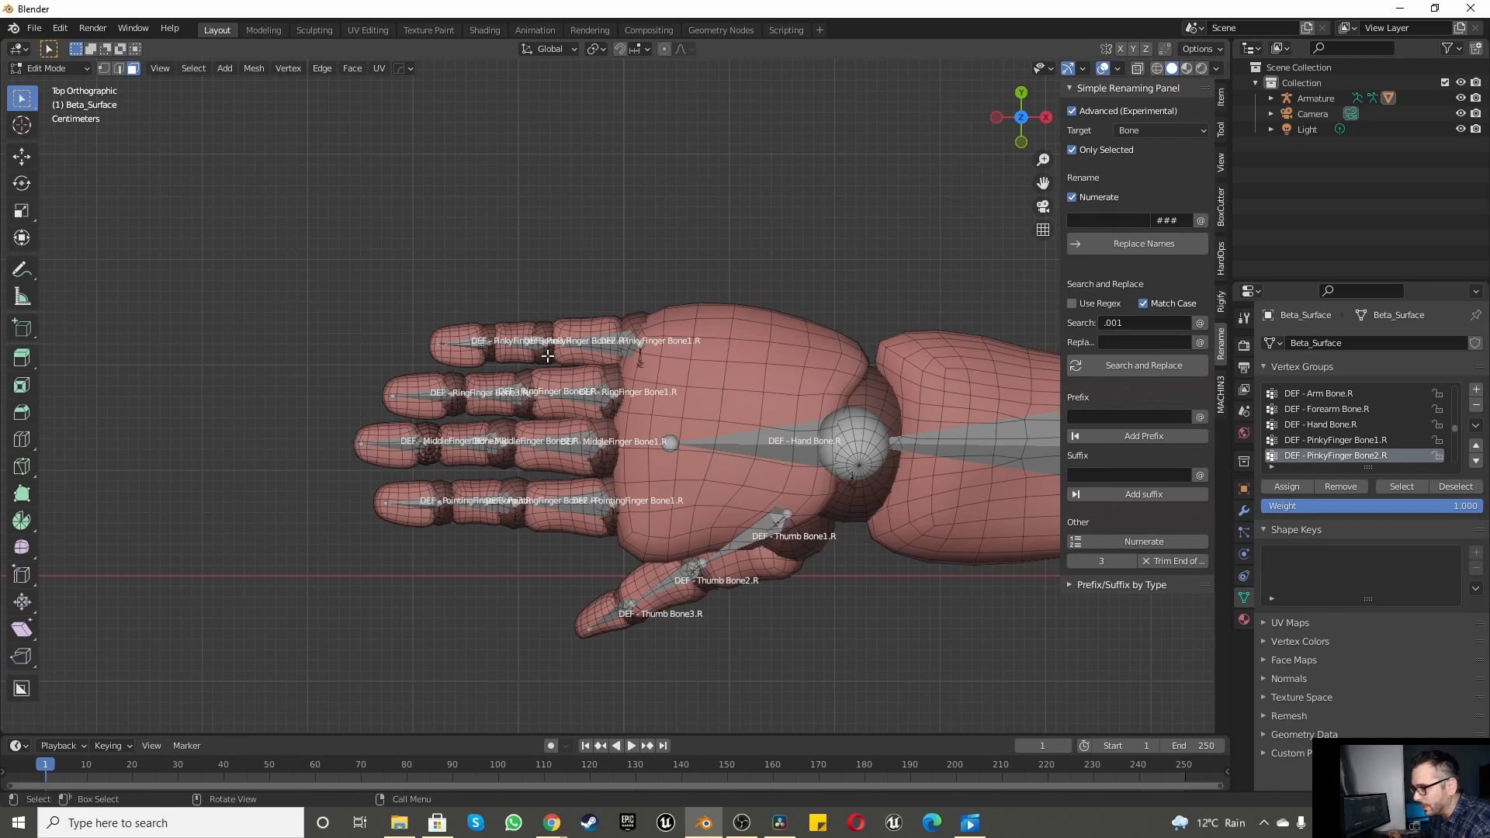
{"action": "key", "text": "l"}
{"action": "key", "text": "l"}
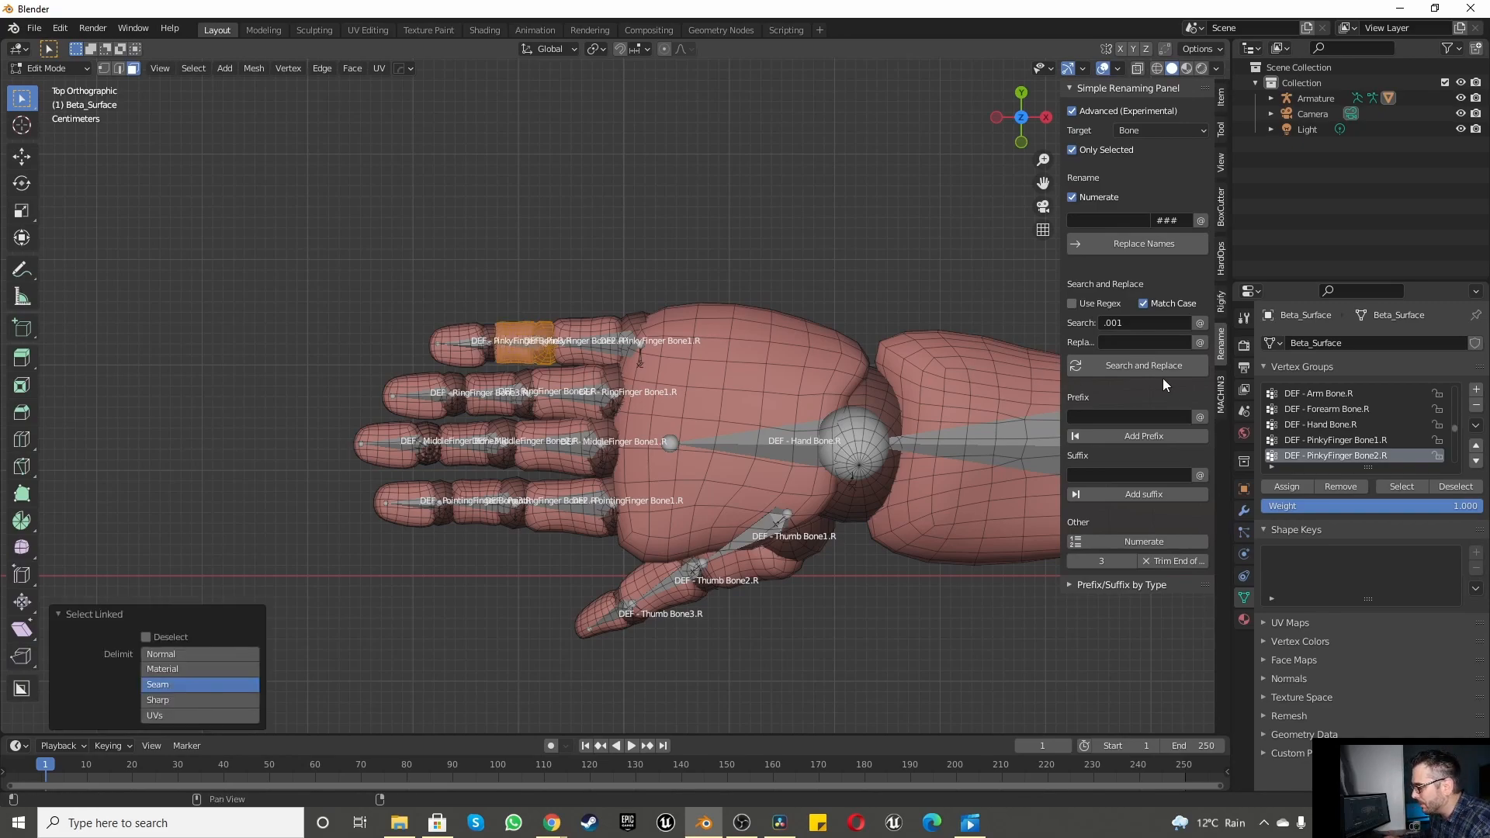
{"action": "left_click", "coordinate": [1293, 484]}
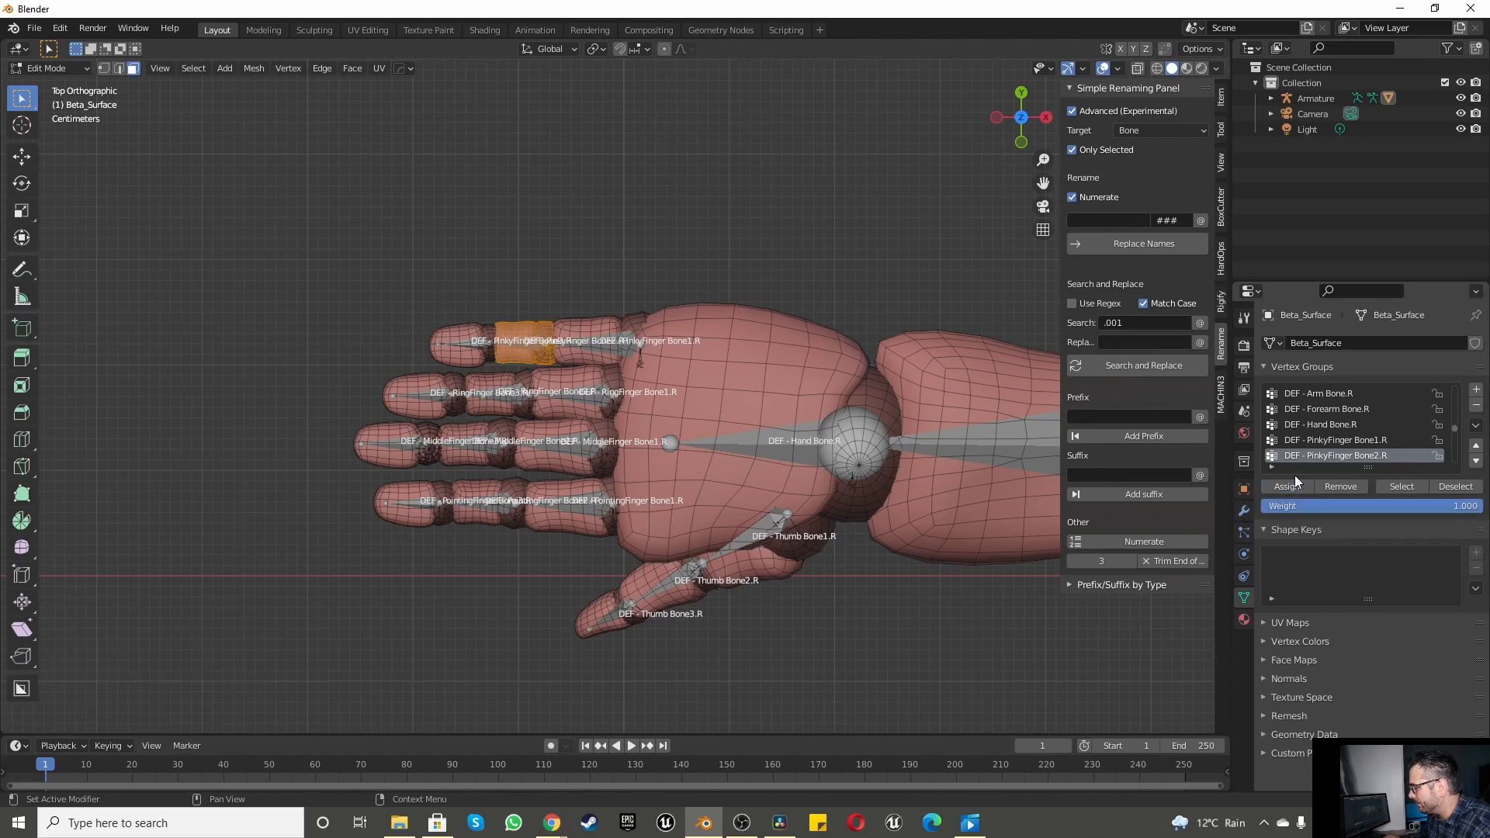
{"action": "left_click", "coordinate": [1444, 487]}
{"action": "left_click", "coordinate": [1410, 487]}
{"action": "left_click", "coordinate": [1447, 482]}
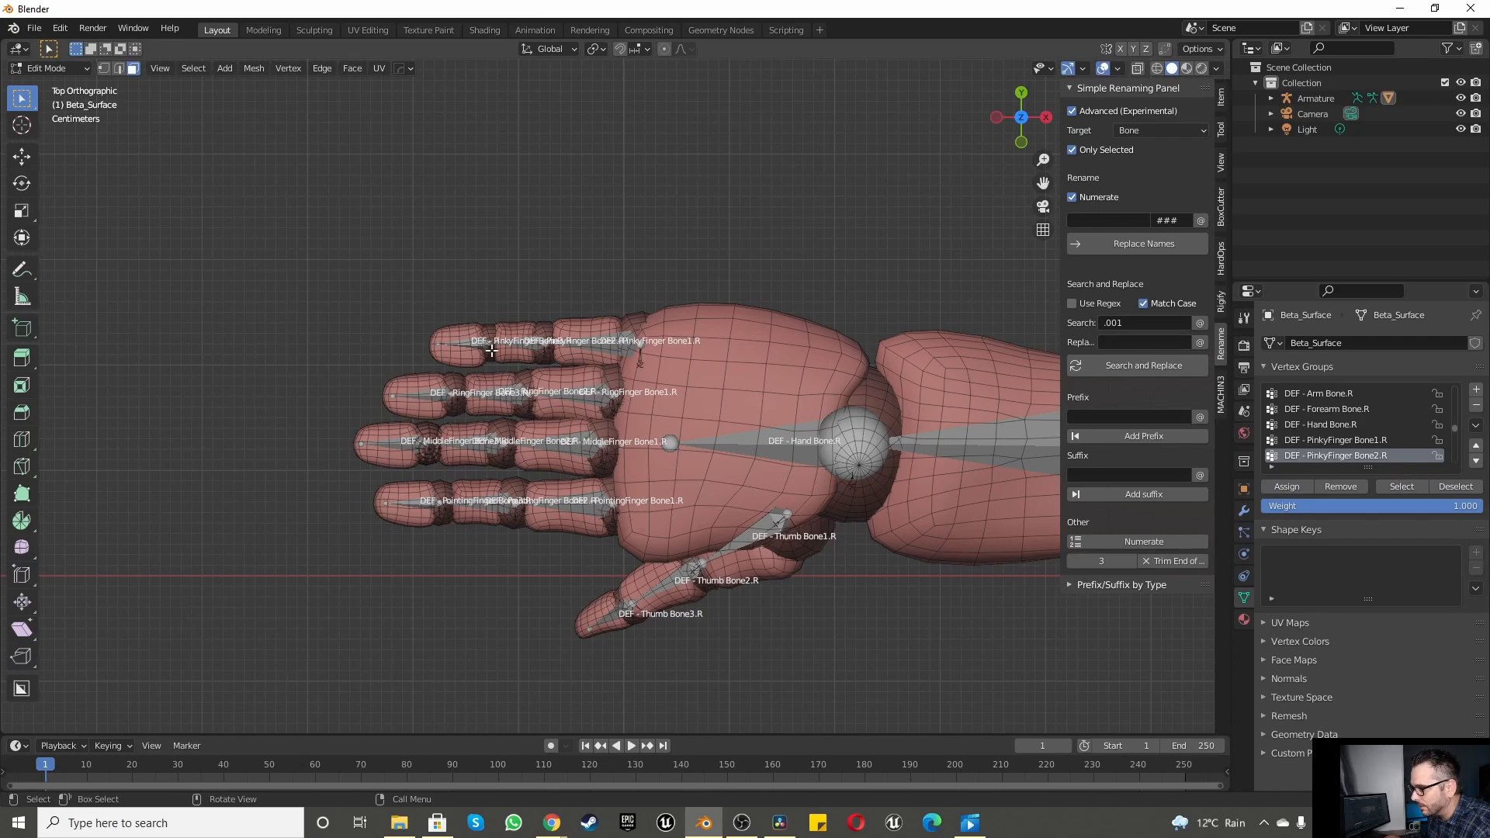
Step: Assign the linked right pinky fingertip and its joint to DEF - PinkyFinger Bone3.R, check the group, and deselect it
{"action": "key", "text": "l"}
{"action": "scroll", "coordinate": [1368, 430], "scroll_direction": "down", "scroll_amount": 2}
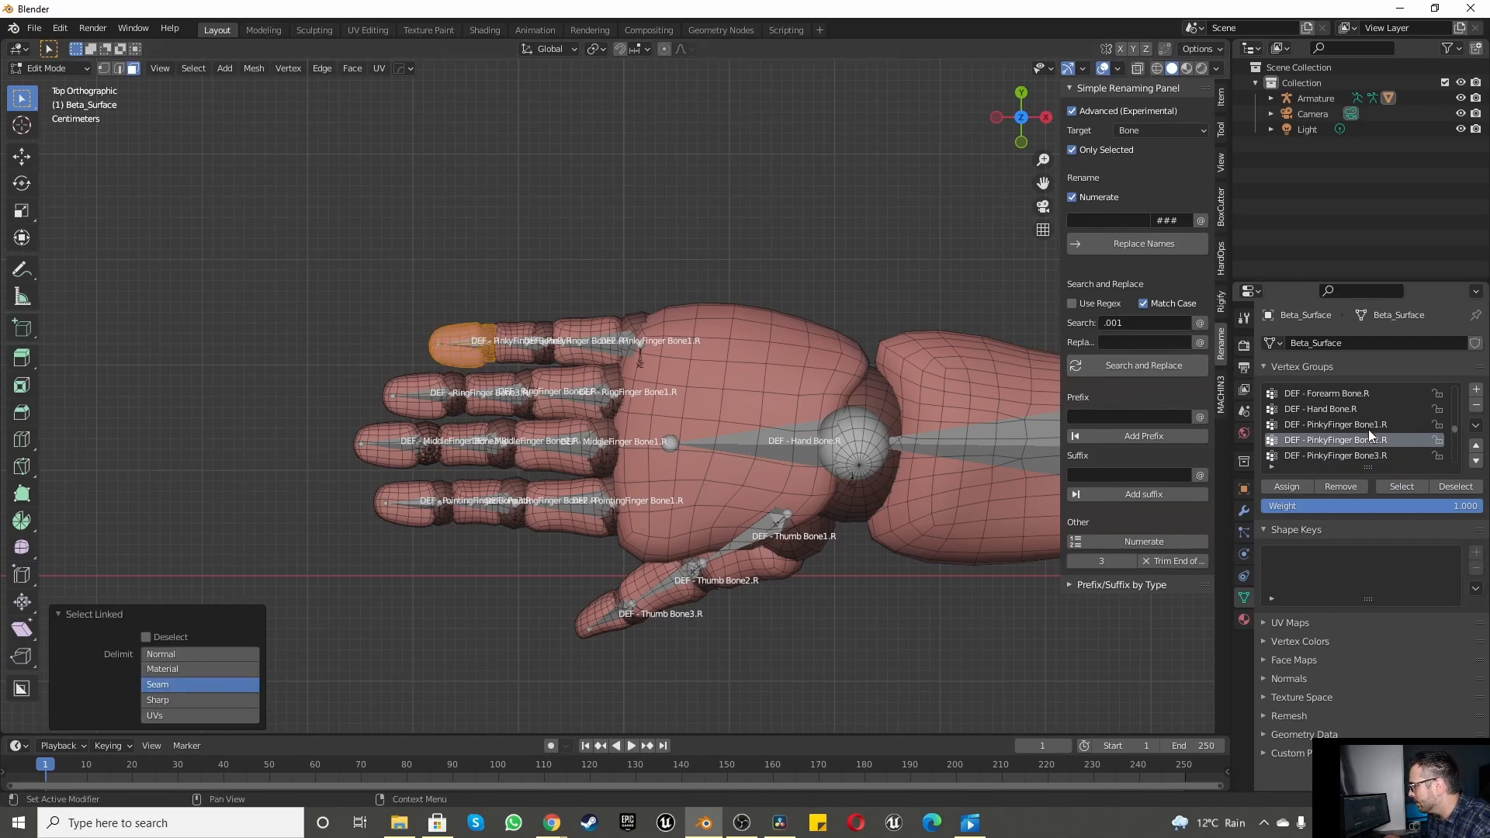
{"action": "left_click", "coordinate": [1369, 442]}
{"action": "left_click", "coordinate": [1285, 487]}
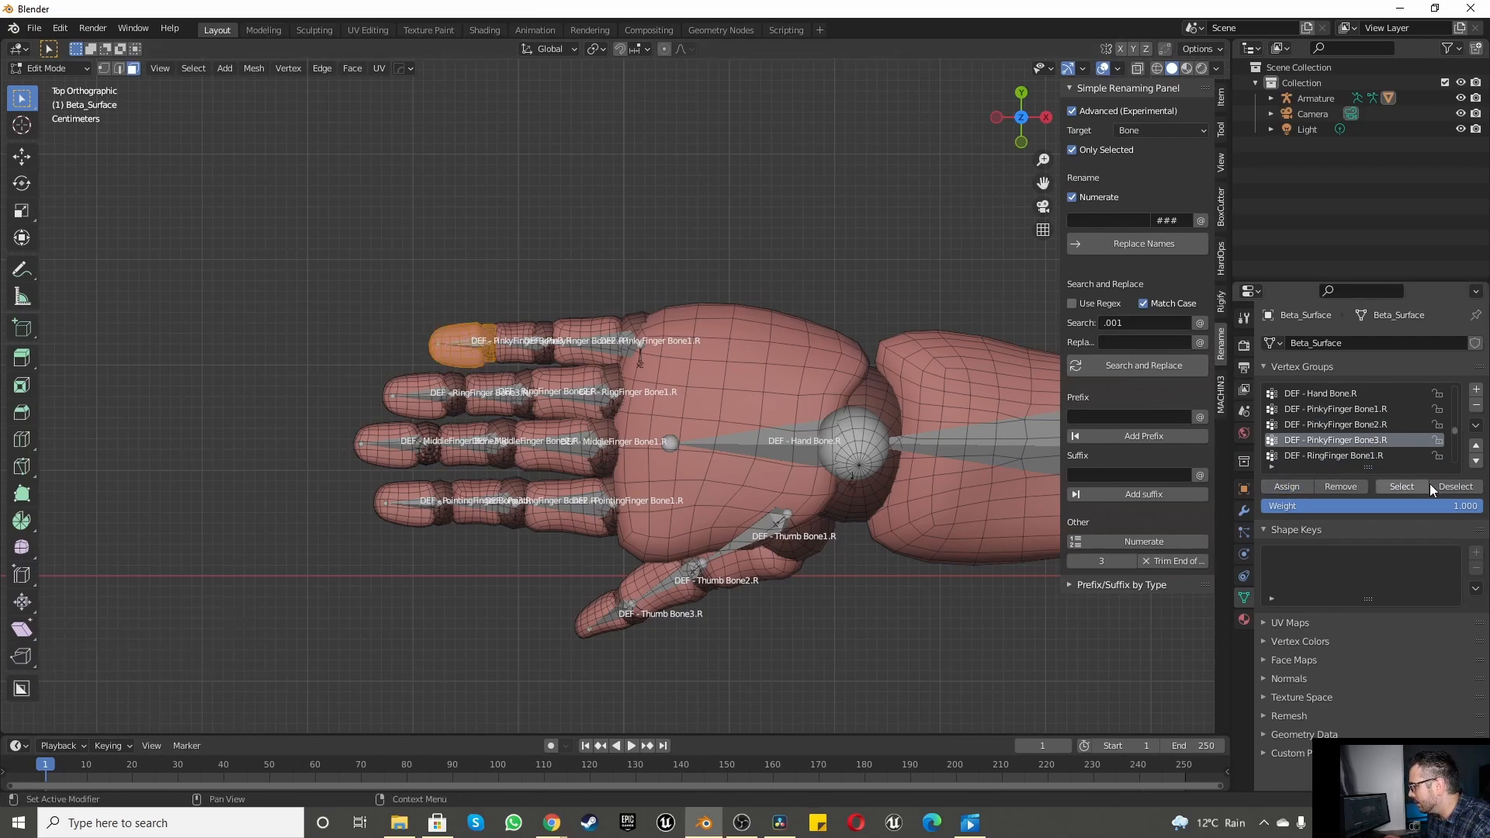
{"action": "left_click", "coordinate": [1442, 486]}
{"action": "left_click", "coordinate": [1408, 487]}
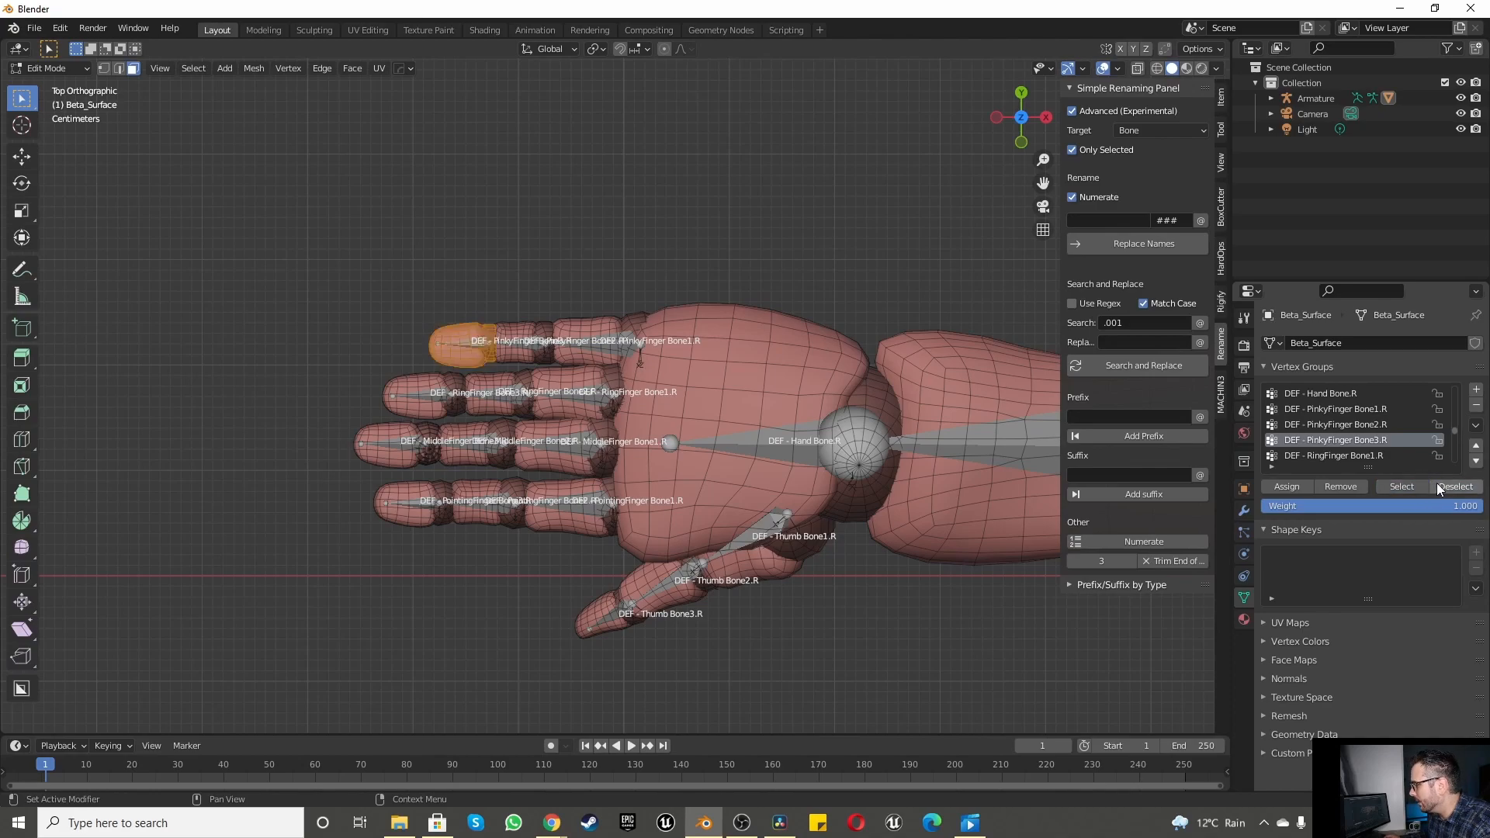
{"action": "left_click", "coordinate": [1440, 482]}
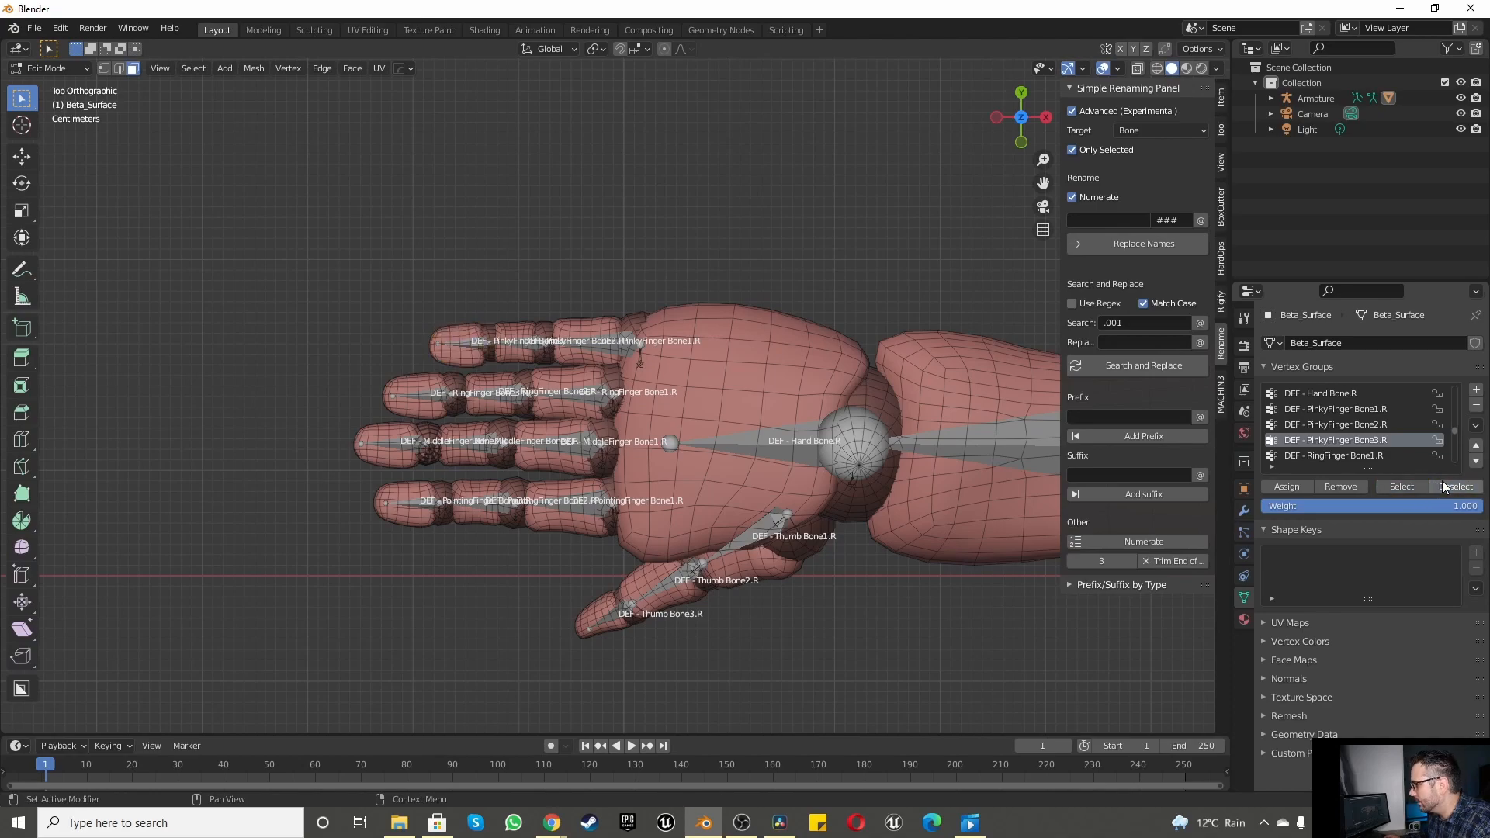
Step: Assign the linked right ring finger knuckle joint and base segment to DEF - RingFinger Bone1.R, check the group, and deselect it
{"action": "left_click", "coordinate": [1322, 455]}
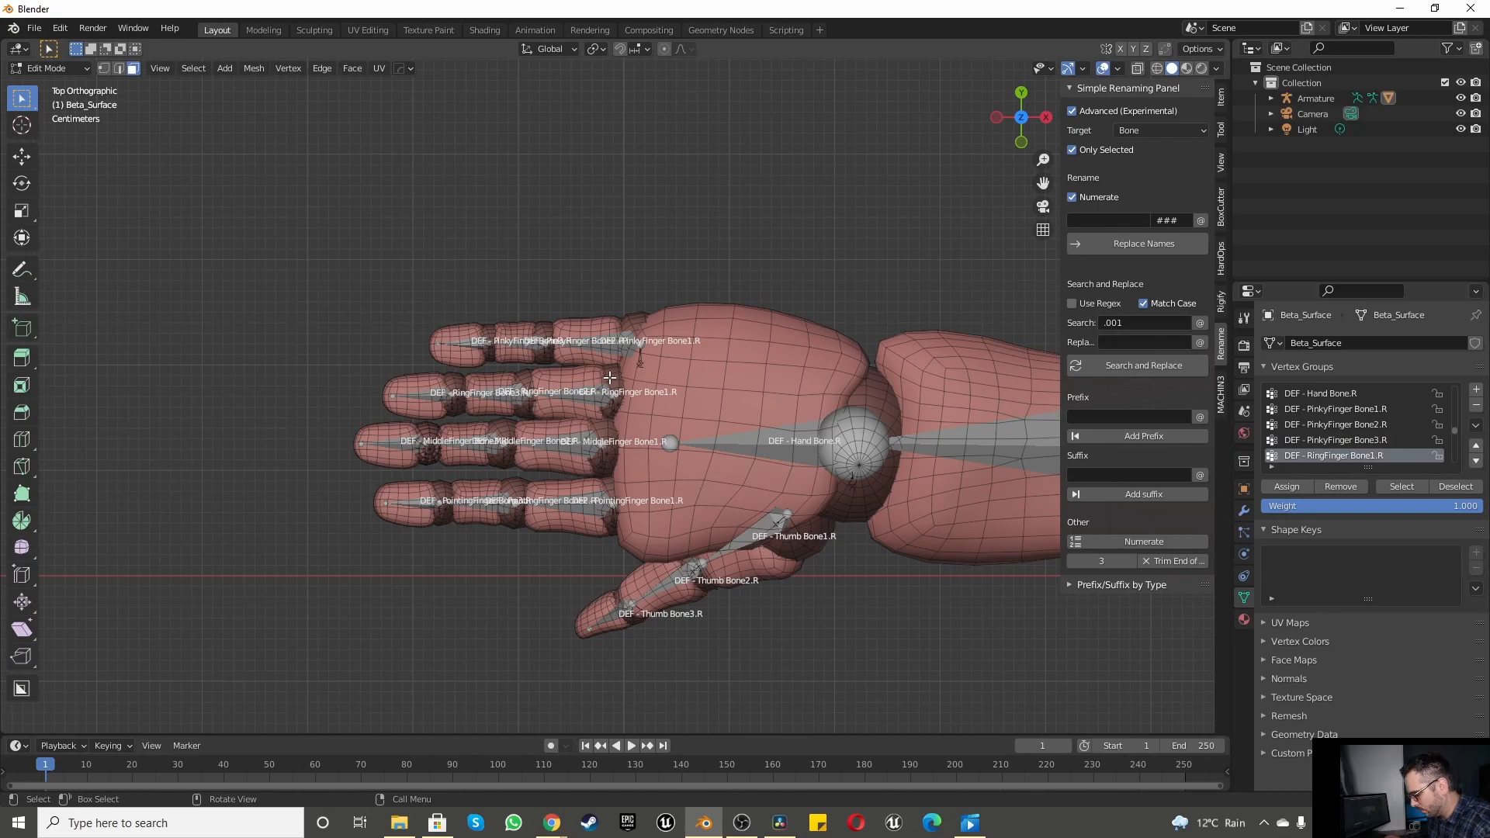
{"action": "key", "text": "l"}
{"action": "key", "text": "l"}
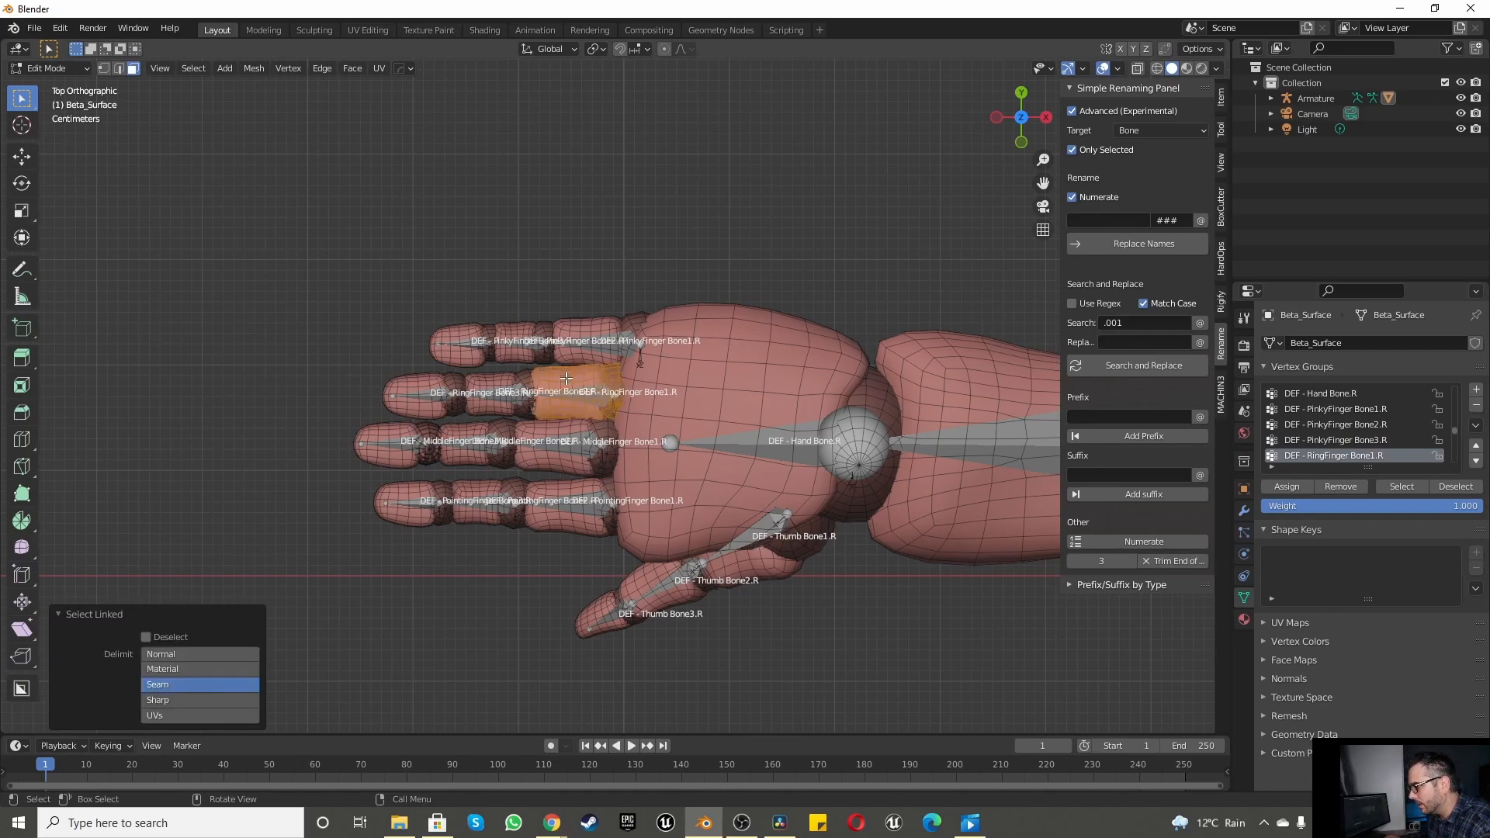
{"action": "left_click", "coordinate": [1402, 486]}
{"action": "left_click", "coordinate": [1455, 487]}
{"action": "left_click", "coordinate": [1403, 485]}
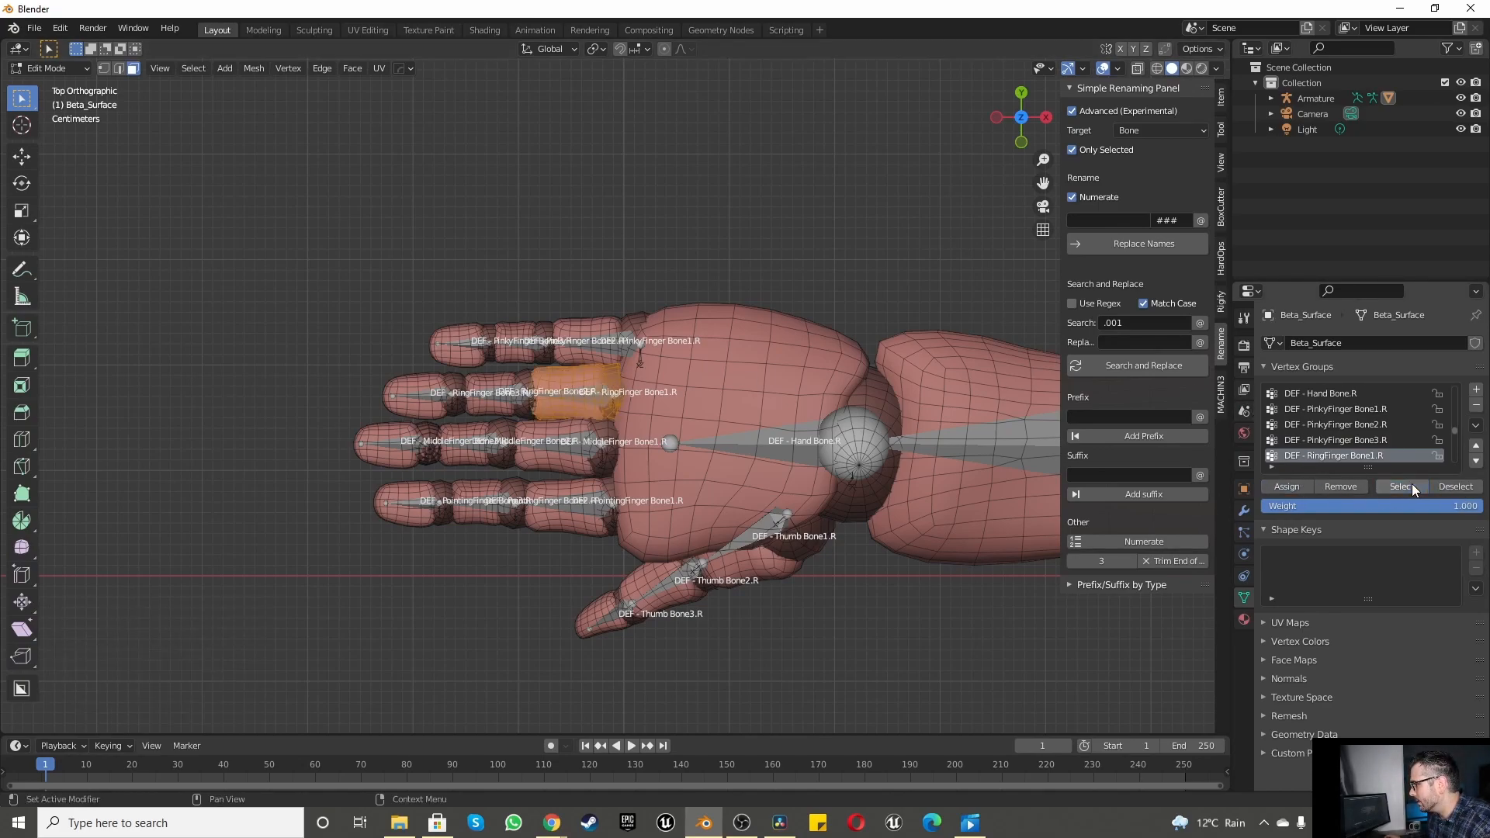
{"action": "left_click", "coordinate": [1451, 485]}
Step: Assign the linked right ring finger middle segment and its joint to DEF - RingFinger Bone2.R, and deselect the group
{"action": "scroll", "coordinate": [1372, 443], "scroll_direction": "down", "scroll_amount": 1}
{"action": "left_click", "coordinate": [1335, 456]}
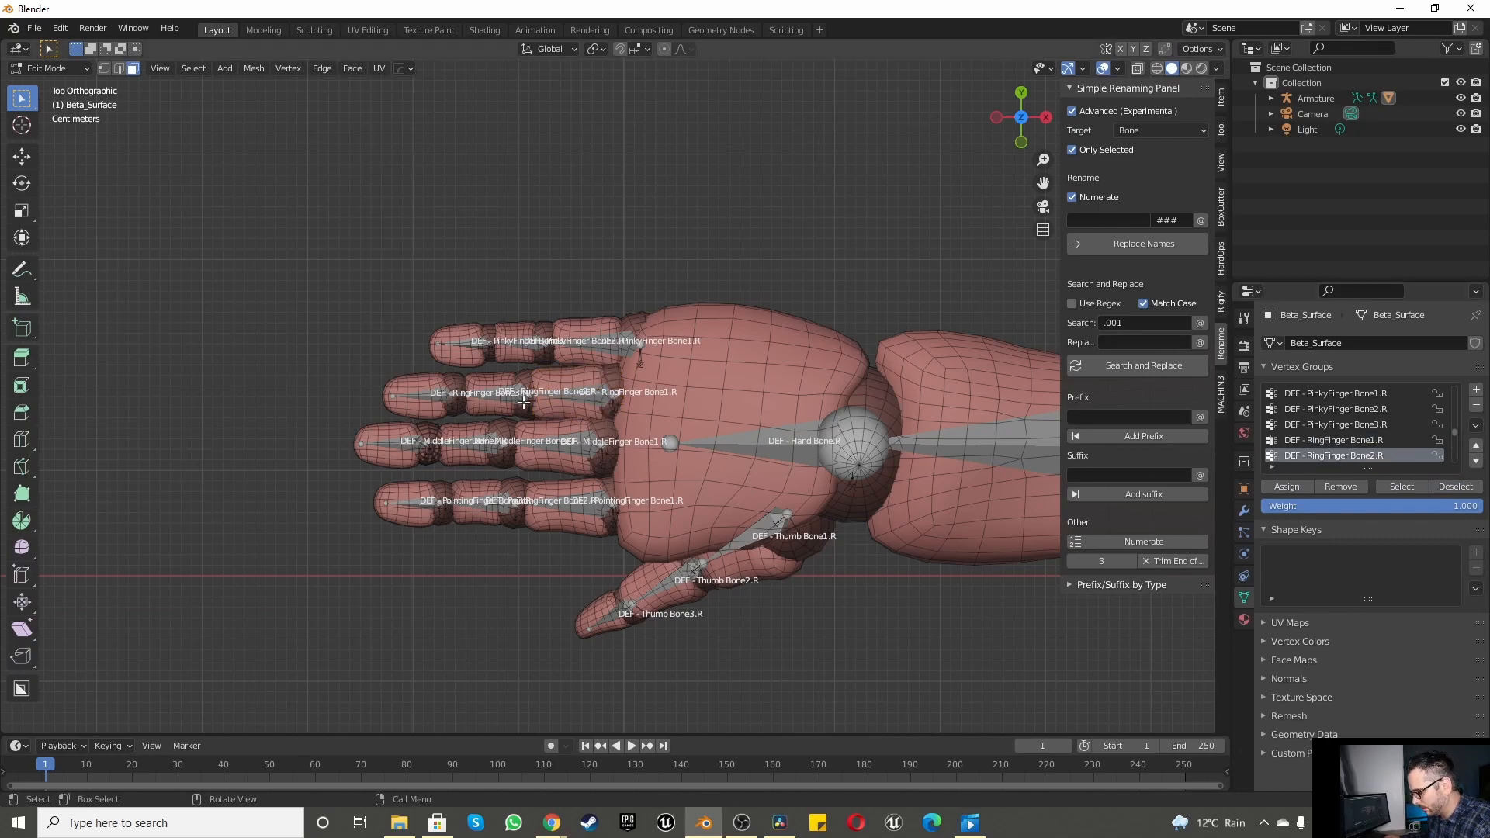
{"action": "key", "text": "l"}
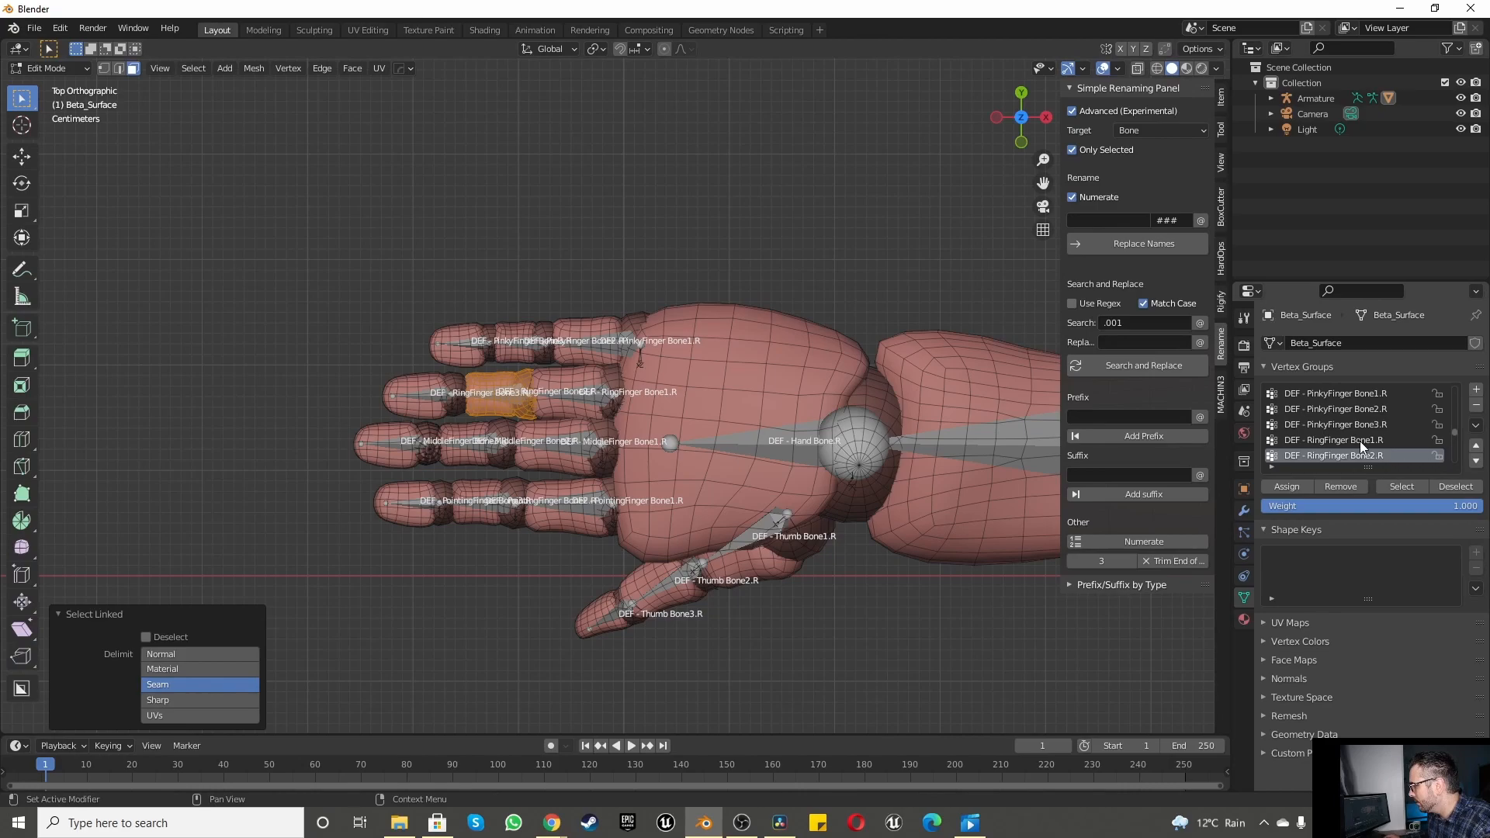
{"action": "left_click", "coordinate": [1286, 486]}
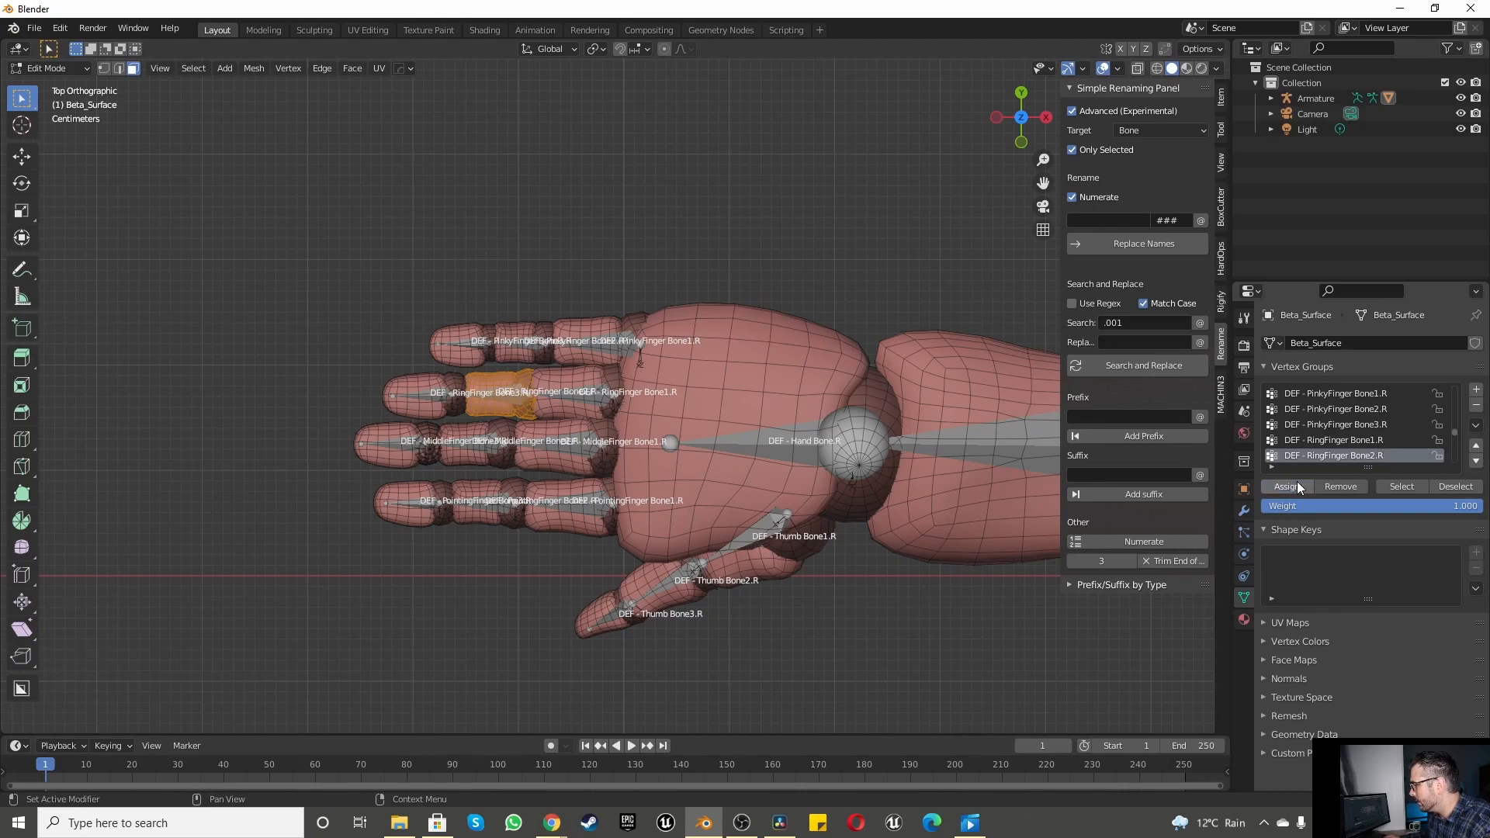
{"action": "left_click", "coordinate": [1447, 486]}
Step: Assign the linked right ring fingertip and its joint to DEF - RingFinger Bone3.R, check the group, and deselect it
{"action": "scroll", "coordinate": [1367, 454], "scroll_direction": "down", "scroll_amount": 1}
{"action": "left_click", "coordinate": [1367, 456]}
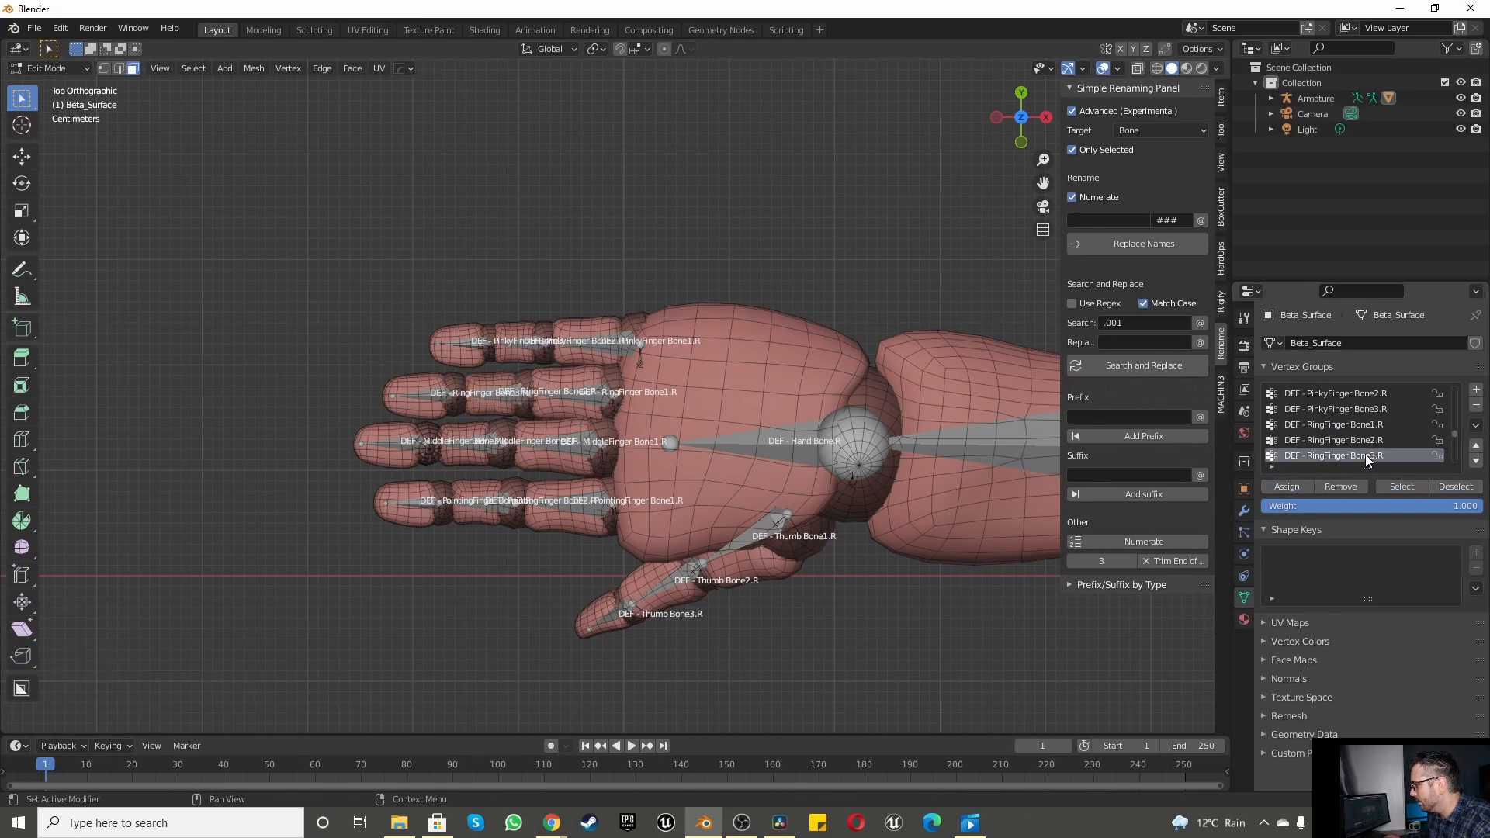
{"action": "key", "text": "l"}
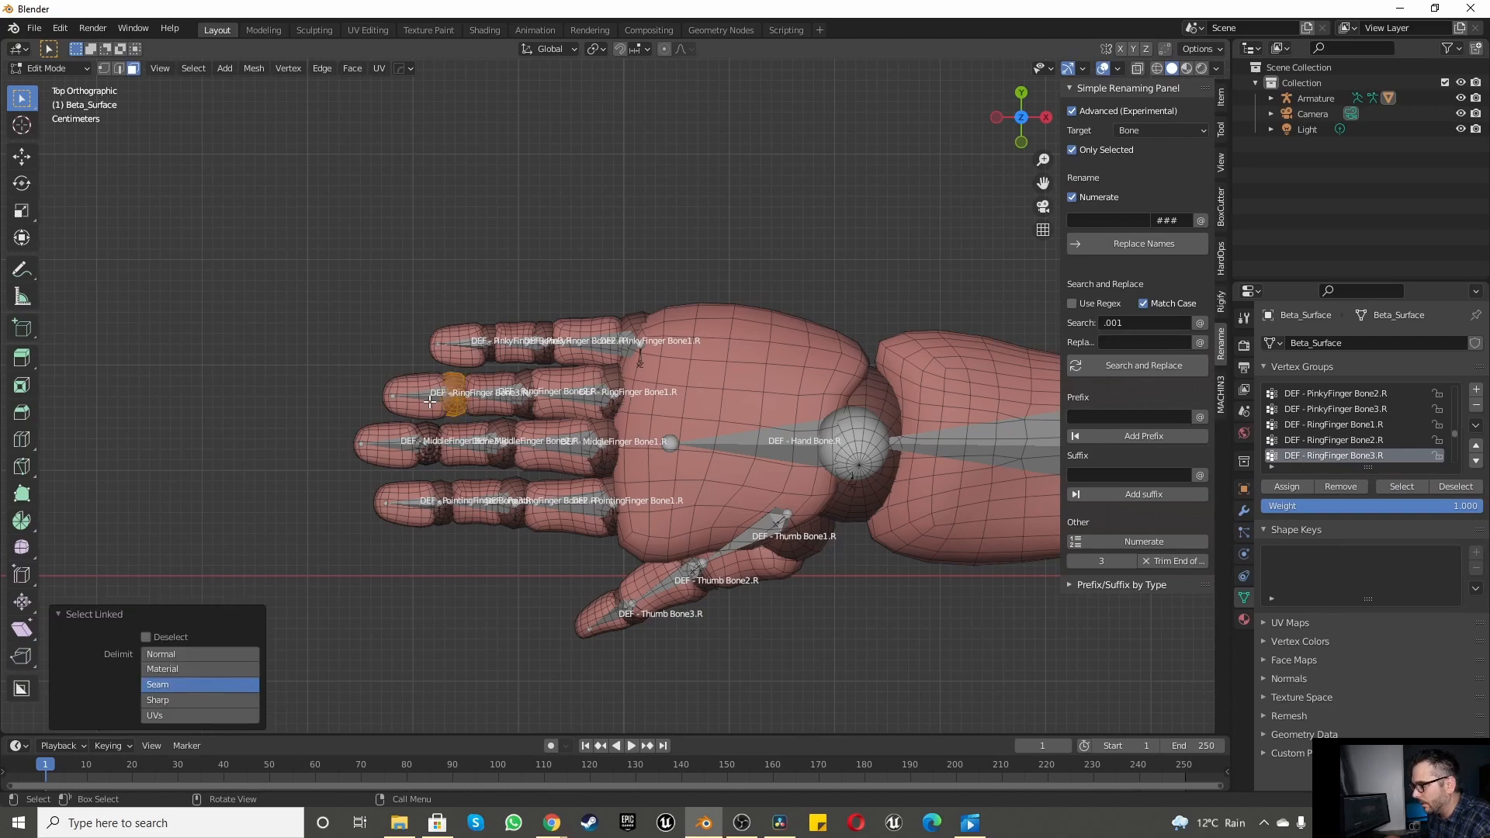
{"action": "left_click", "coordinate": [1291, 487]}
{"action": "left_click", "coordinate": [1443, 486]}
{"action": "left_click", "coordinate": [1391, 486]}
{"action": "left_click", "coordinate": [1446, 486]}
Step: Assign the linked right middle finger knuckle joint and base segment to DEF - MiddleFinger Bone1.R, and deselect the group
{"action": "scroll", "coordinate": [508, 470], "scroll_direction": "up", "scroll_amount": 2}
{"action": "scroll", "coordinate": [1372, 421], "scroll_direction": "down", "scroll_amount": 1}
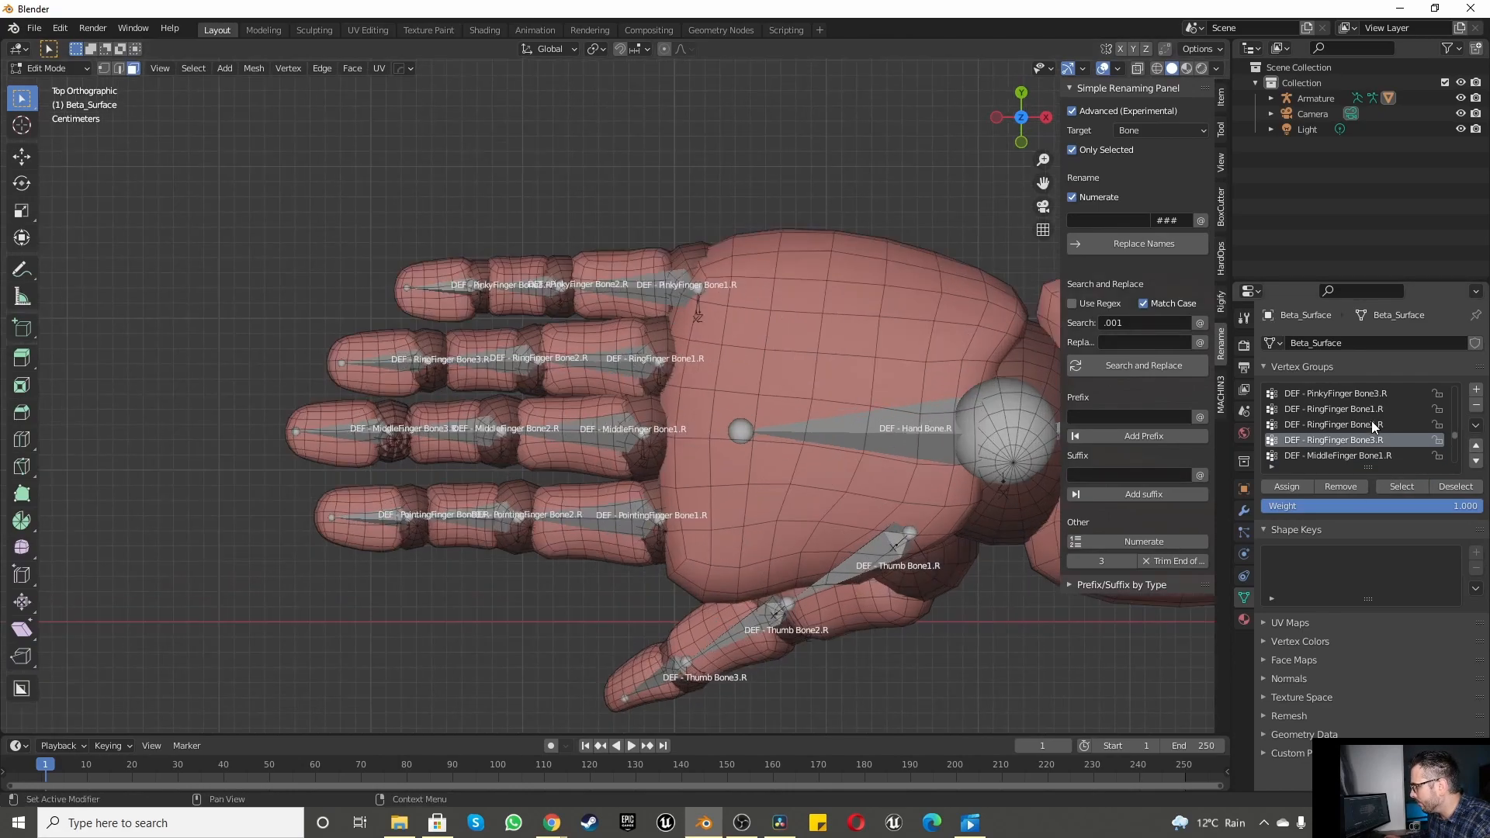
{"action": "left_click", "coordinate": [1333, 455]}
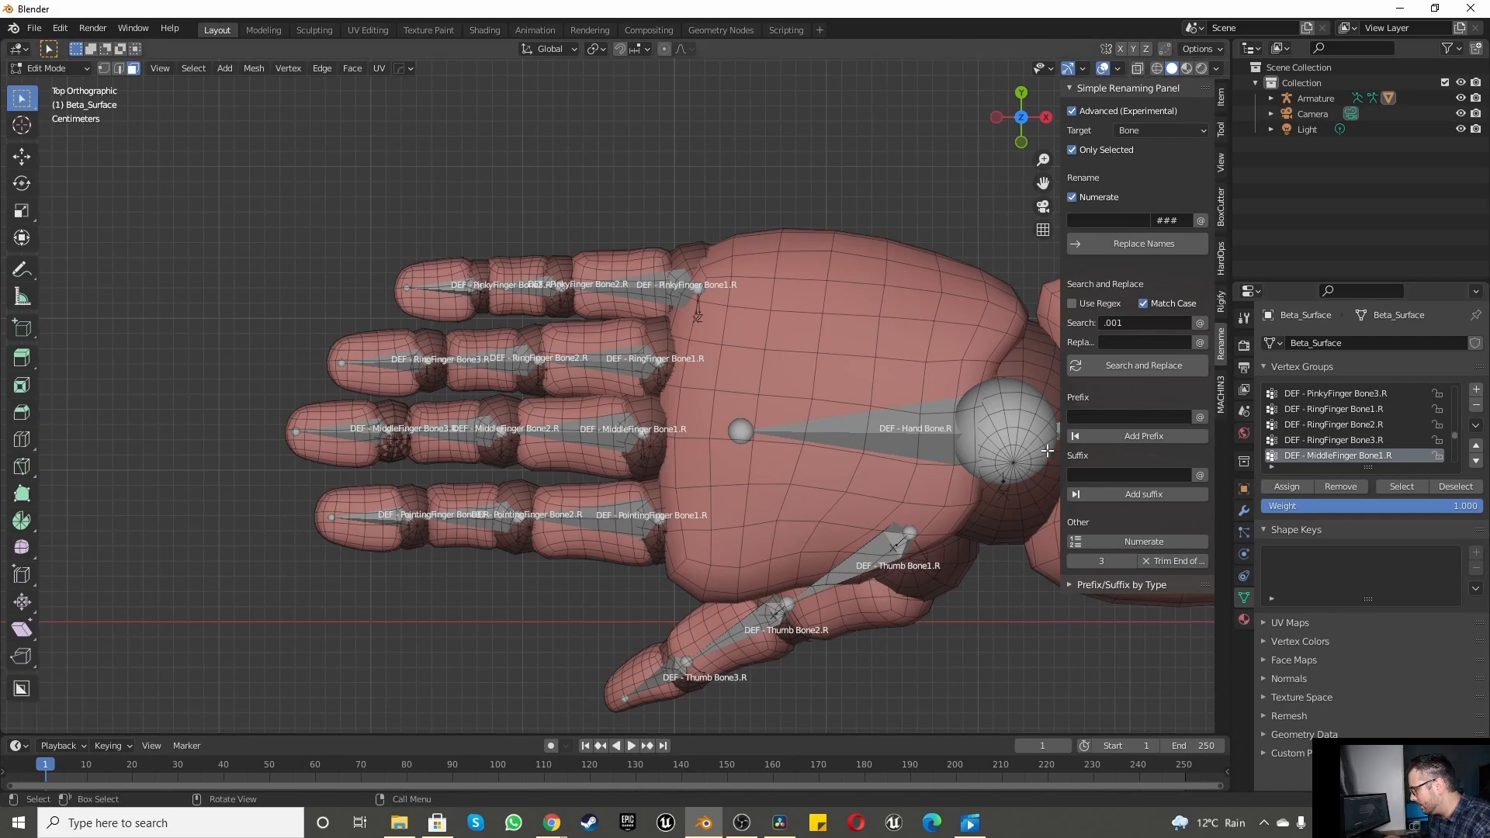
{"action": "key", "text": "l"}
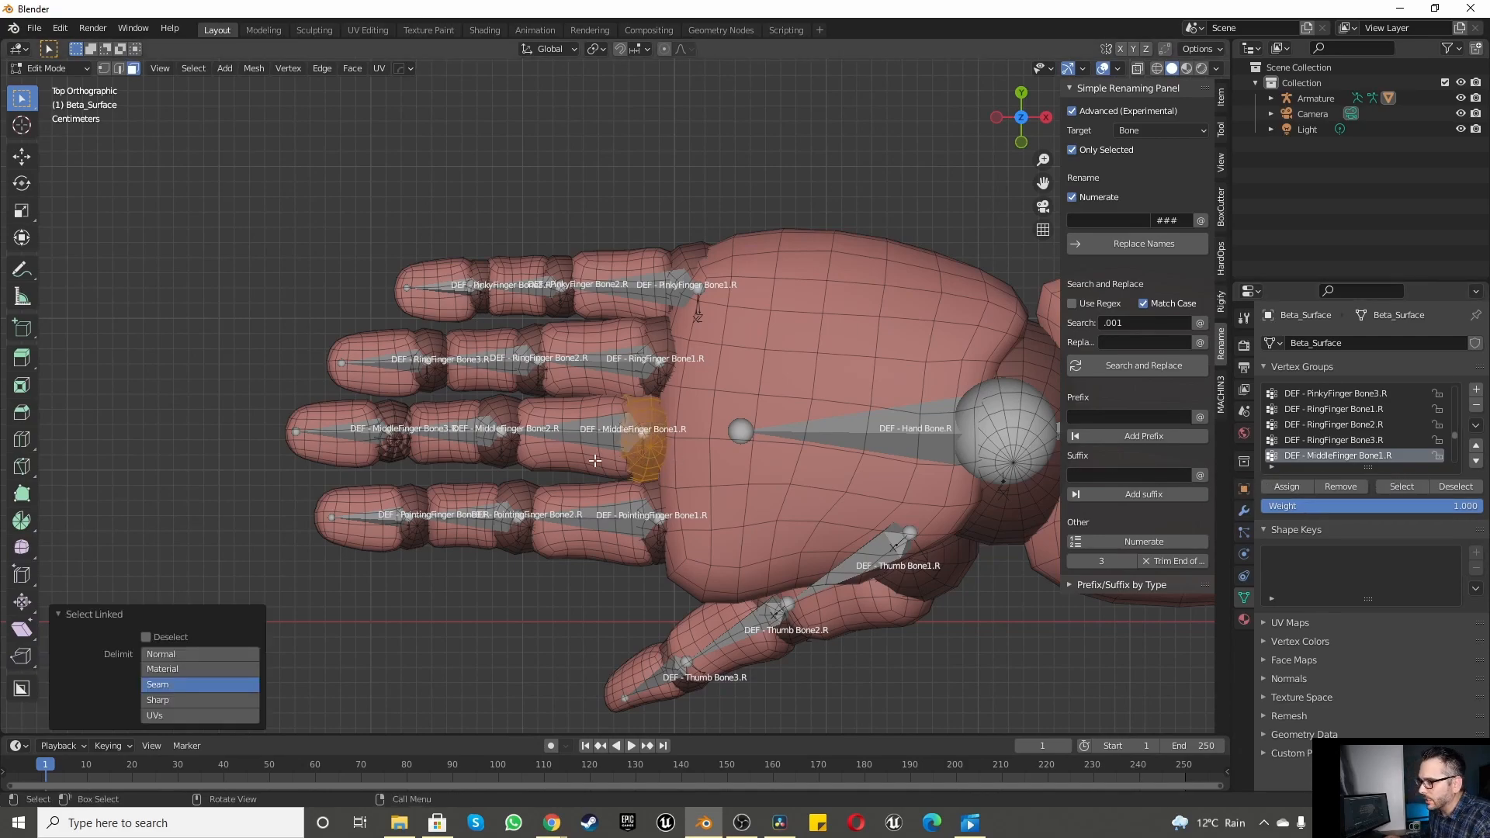
{"action": "key", "text": "l"}
{"action": "left_click", "coordinate": [1274, 486]}
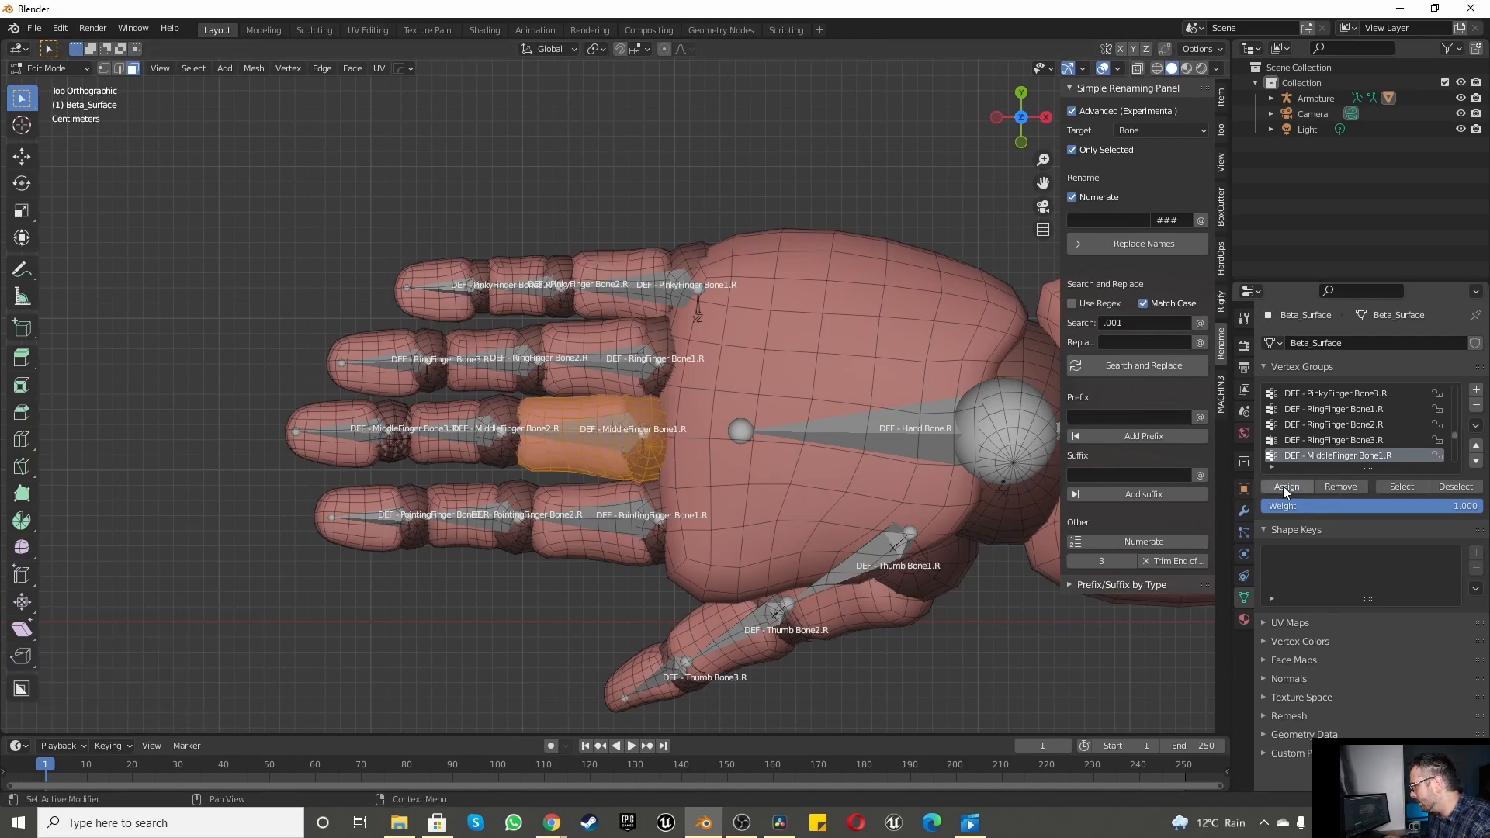
{"action": "left_click", "coordinate": [1436, 486]}
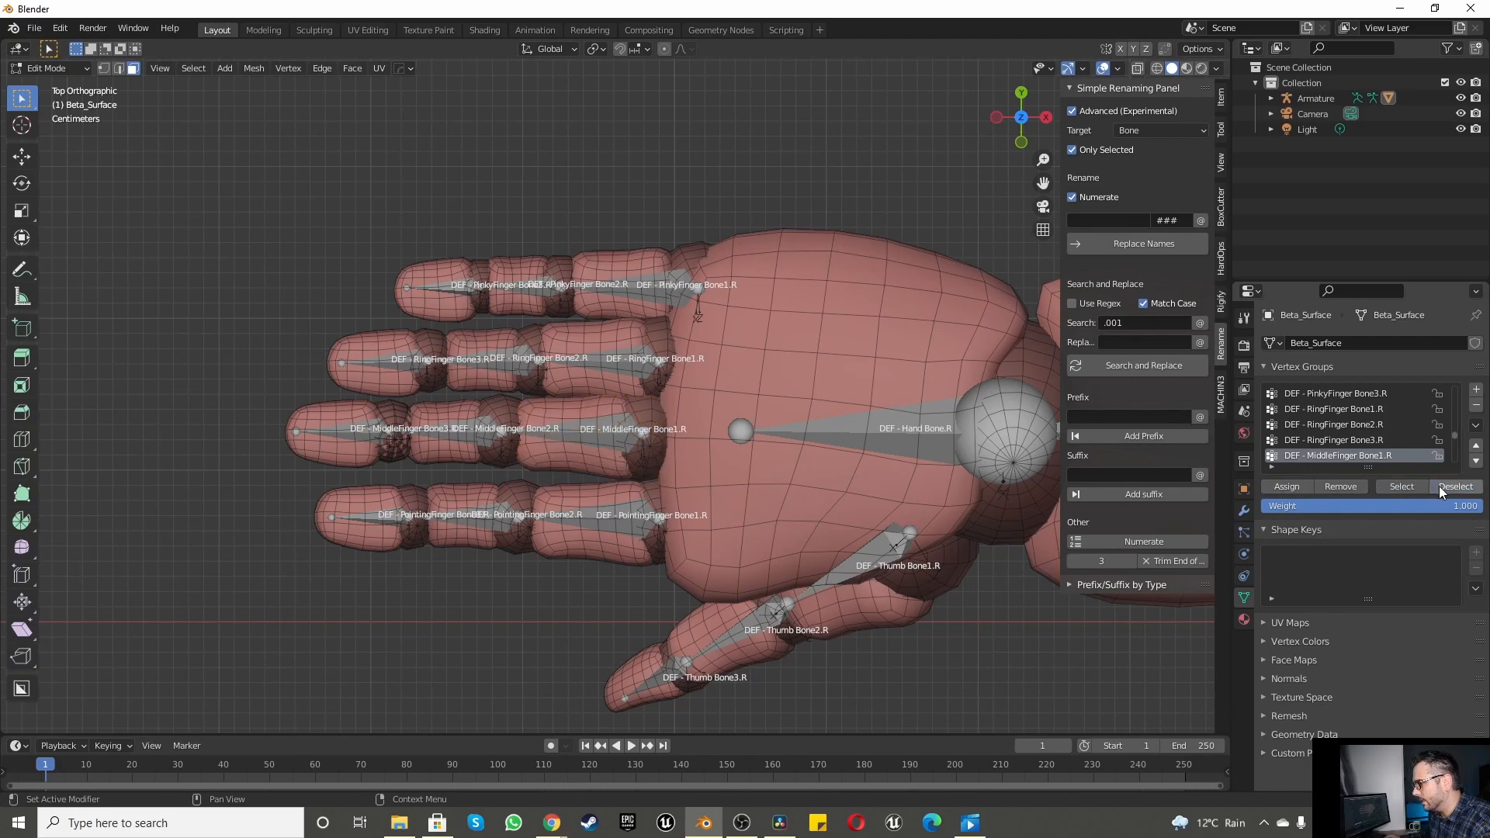
Step: Assign the linked right middle finger middle segment and its joint to DEF - MiddleFinger Bone2.R, check the group, and deselect it
{"action": "scroll", "coordinate": [1363, 449], "scroll_direction": "down", "scroll_amount": 1}
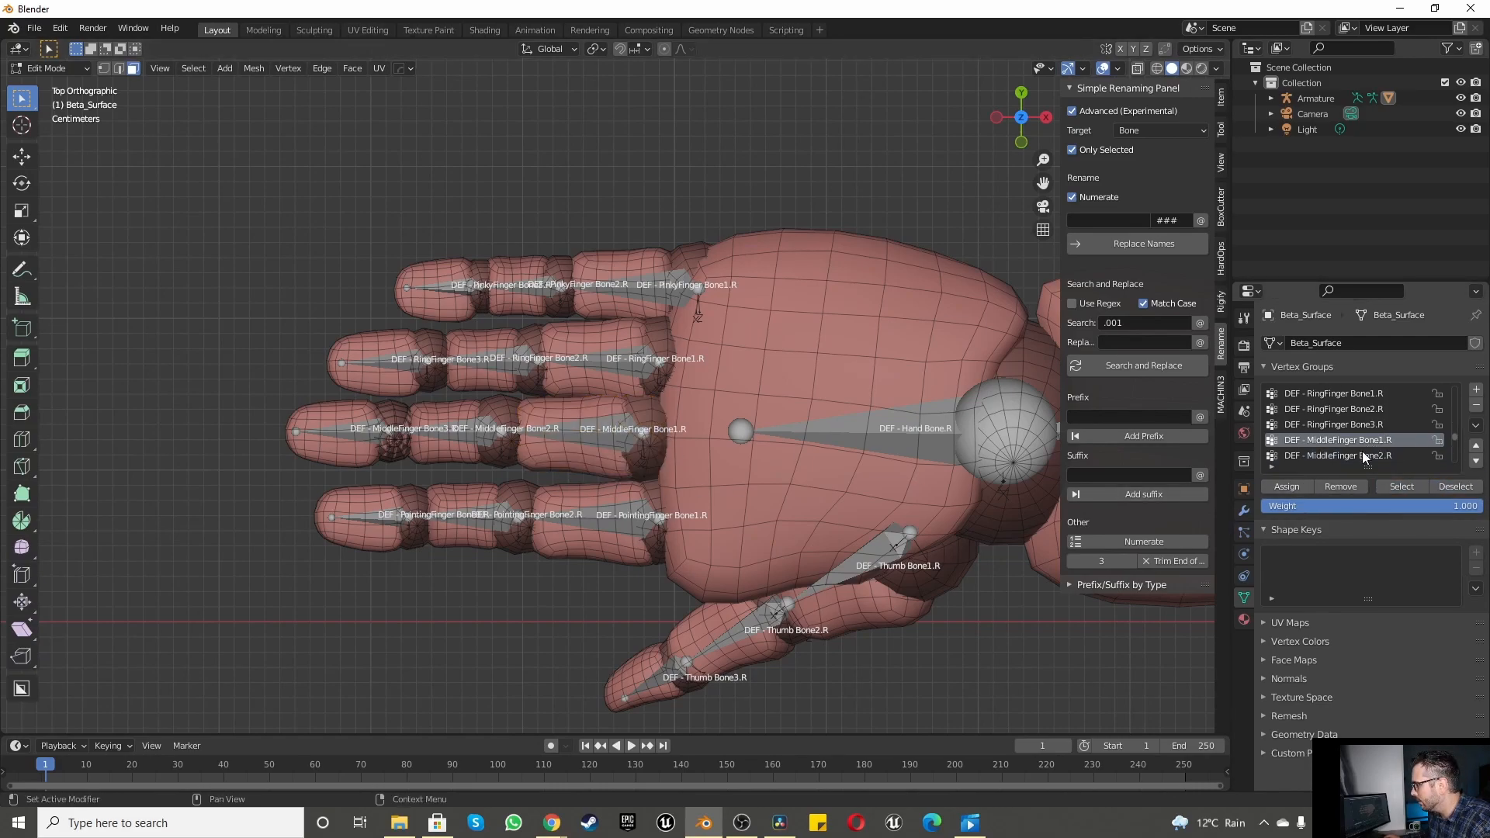
{"action": "left_click", "coordinate": [1331, 456]}
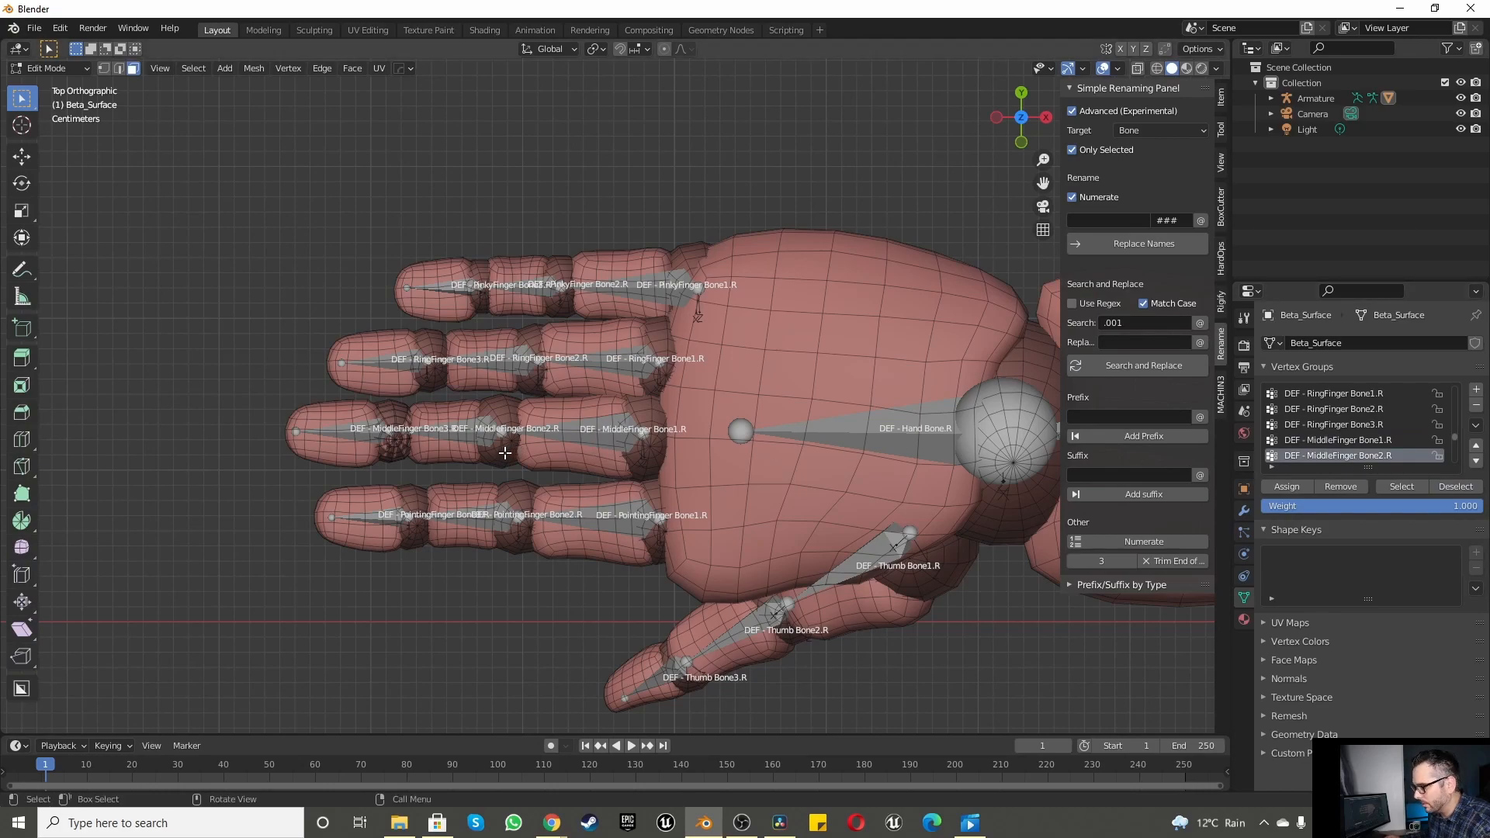
{"action": "key", "text": "l"}
{"action": "key", "text": "l"}
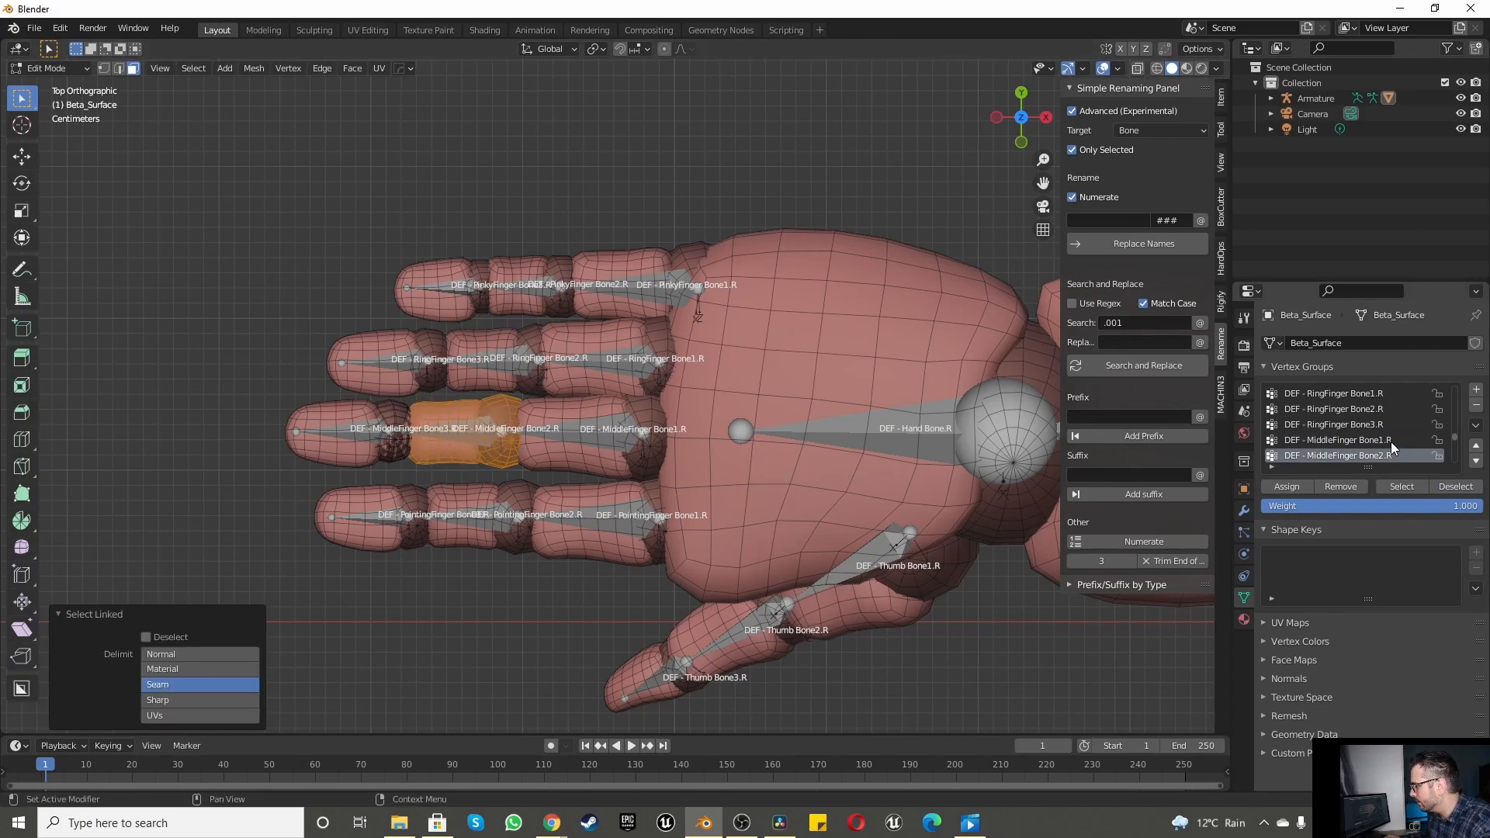
{"action": "left_click", "coordinate": [1266, 486]}
{"action": "left_click", "coordinate": [1442, 492]}
{"action": "left_click", "coordinate": [1400, 487]}
{"action": "left_click", "coordinate": [1447, 485]}
Step: Assign the linked right middle fingertip and its joint to DEF - MiddleFinger Bone3.R, check the group, and deselect it
{"action": "scroll", "coordinate": [1349, 441], "scroll_direction": "down", "scroll_amount": 1}
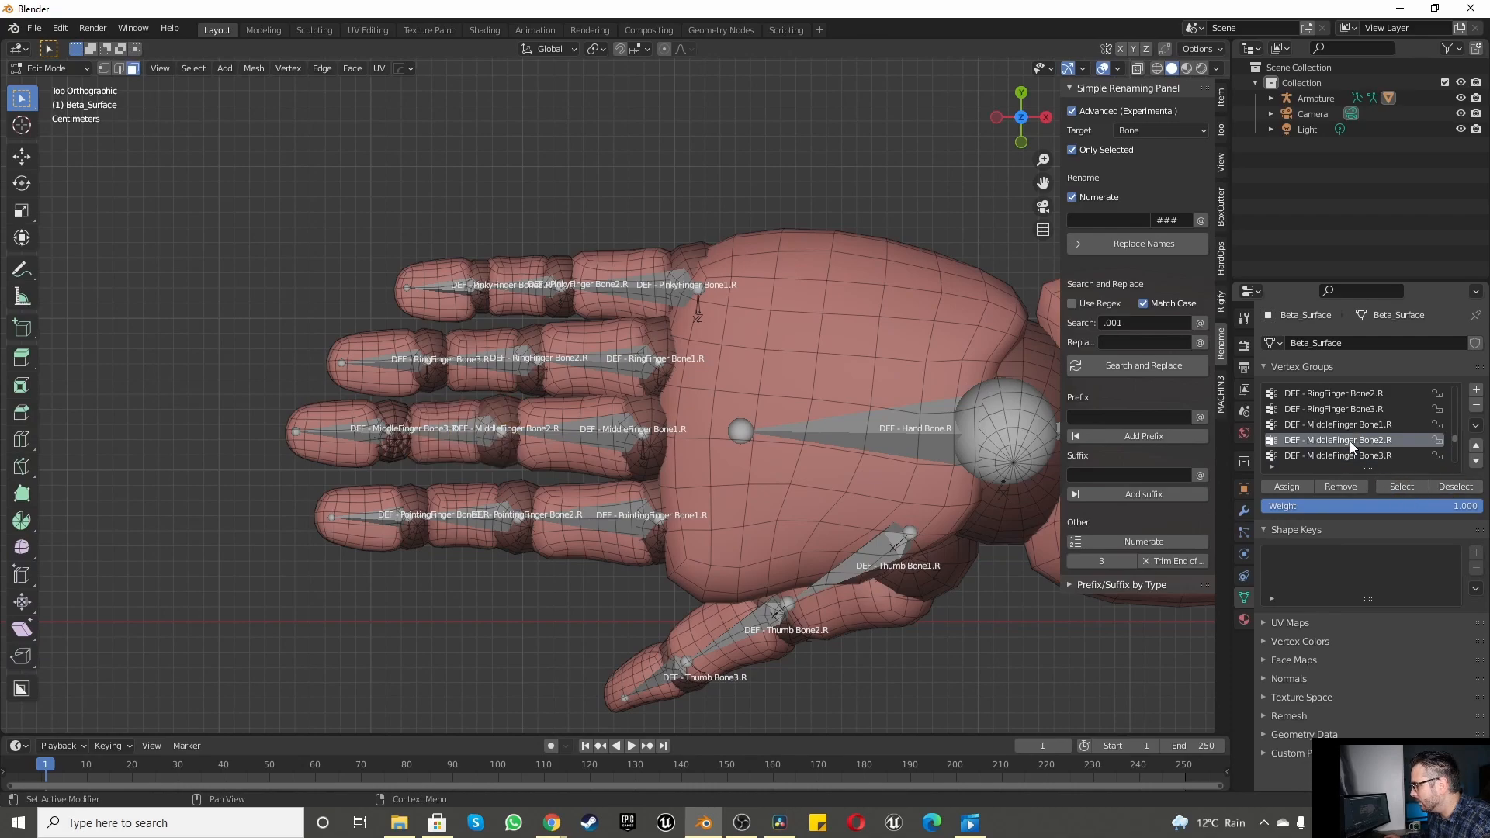
{"action": "left_click", "coordinate": [1346, 455]}
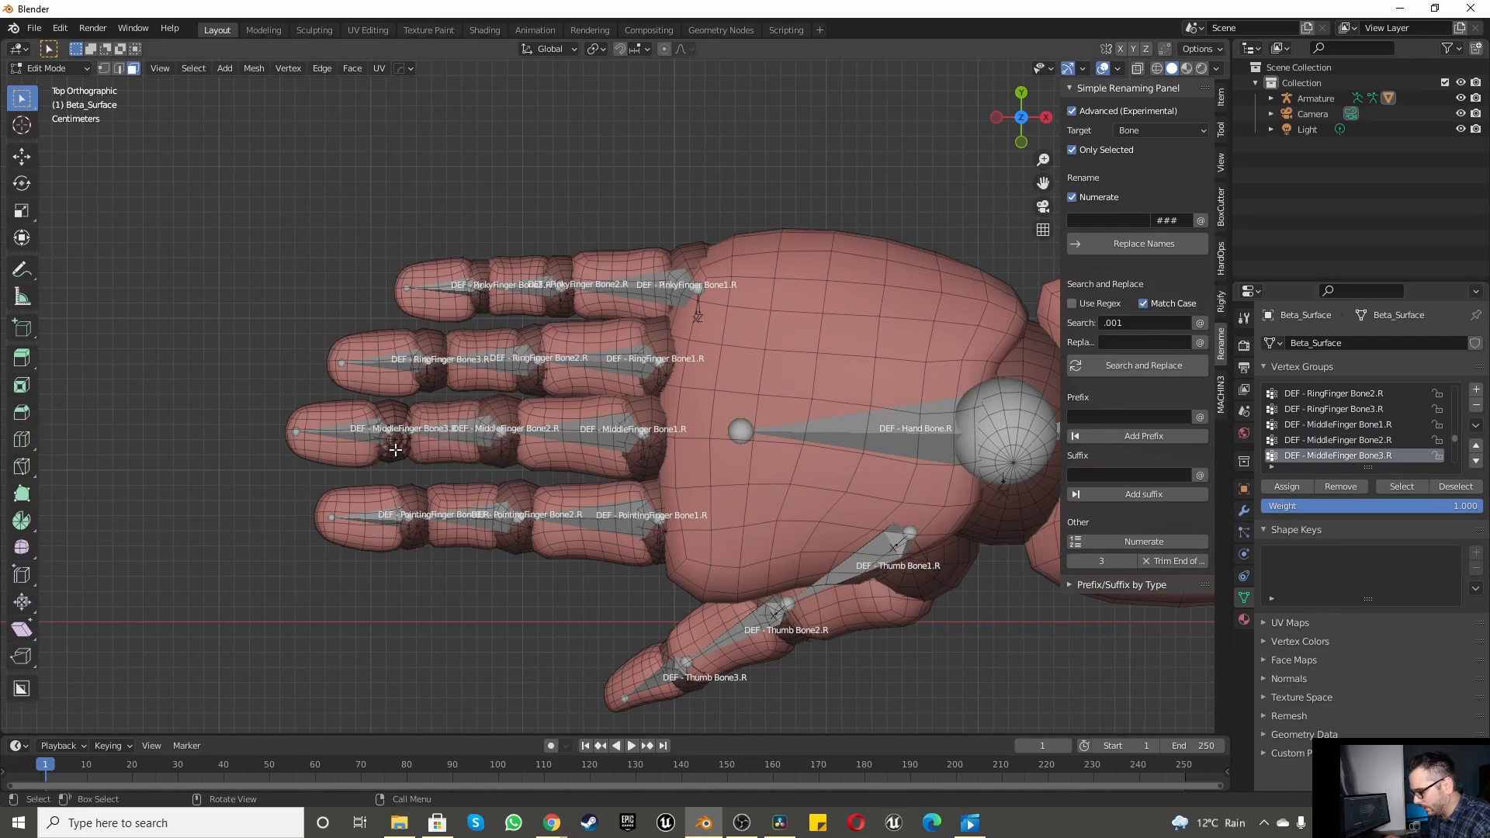
{"action": "key", "text": "l"}
{"action": "key", "text": "l"}
{"action": "left_click", "coordinate": [1275, 489]}
{"action": "left_click", "coordinate": [1463, 489]}
{"action": "left_click", "coordinate": [1393, 486]}
{"action": "left_click", "coordinate": [1443, 485]}
Step: Assign the linked right pointing finger knuckle joint and base segment to DEF - PointingFinger Bone1.R, check the group, and deselect it
{"action": "scroll", "coordinate": [1386, 458], "scroll_direction": "down", "scroll_amount": 1}
{"action": "left_click", "coordinate": [1371, 456]}
{"action": "scroll", "coordinate": [622, 455], "scroll_direction": "down", "scroll_amount": 1}
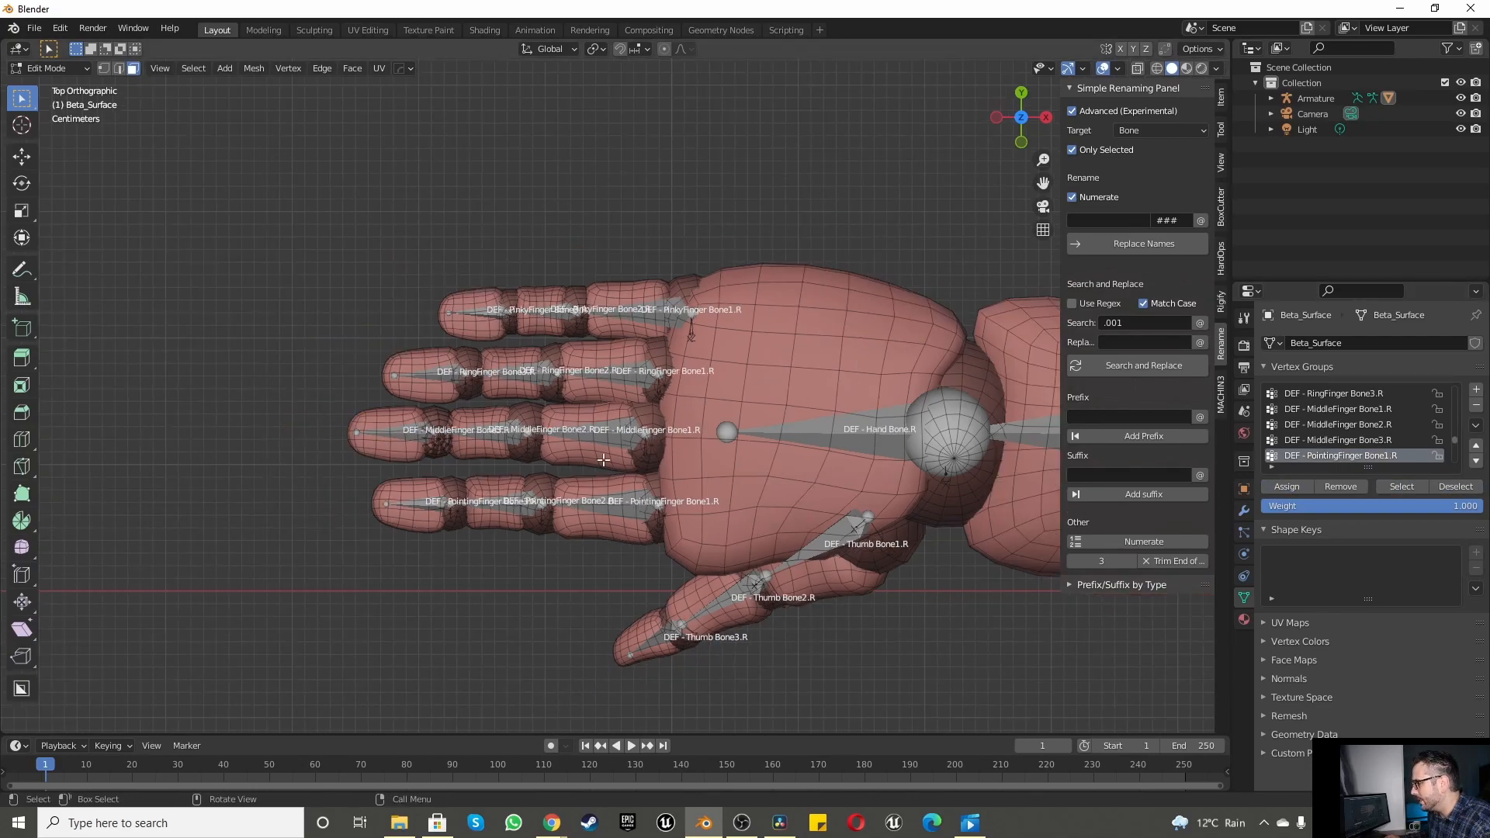
{"action": "scroll", "coordinate": [405, 513], "scroll_direction": "up", "scroll_amount": 2}
{"action": "key", "text": "l"}
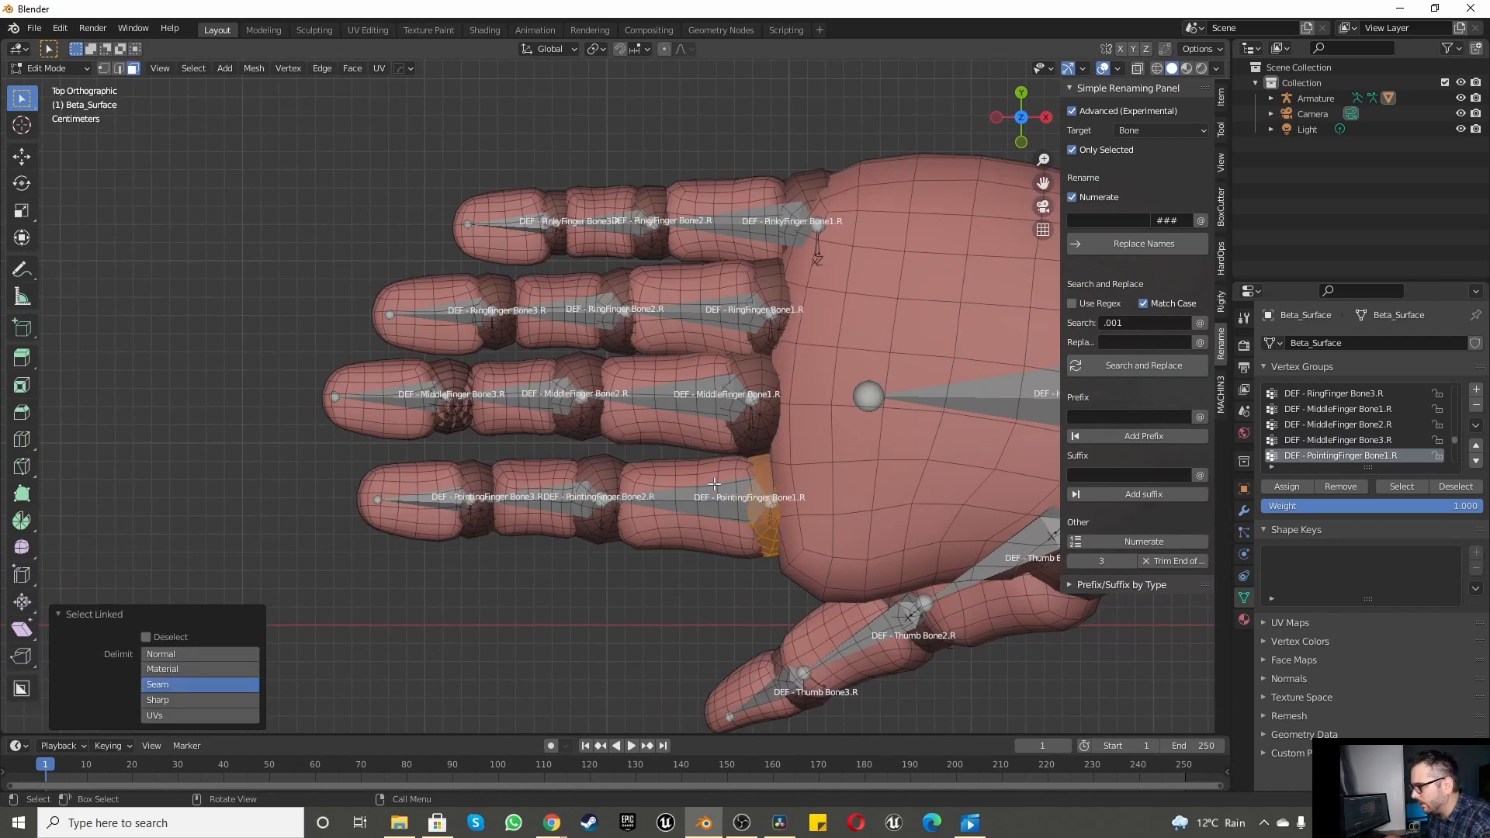
{"action": "left_click", "coordinate": [1423, 491]}
{"action": "left_click", "coordinate": [1455, 486]}
{"action": "left_click", "coordinate": [1402, 487]}
{"action": "left_click", "coordinate": [1455, 487]}
Step: Assign the linked right pointing finger middle segment and its joint to DEF - PointingFinger Bone2.R, check the group, and deselect it
{"action": "scroll", "coordinate": [1335, 450], "scroll_direction": "down", "scroll_amount": 1}
{"action": "left_click", "coordinate": [1342, 455]}
{"action": "key", "text": "l"}
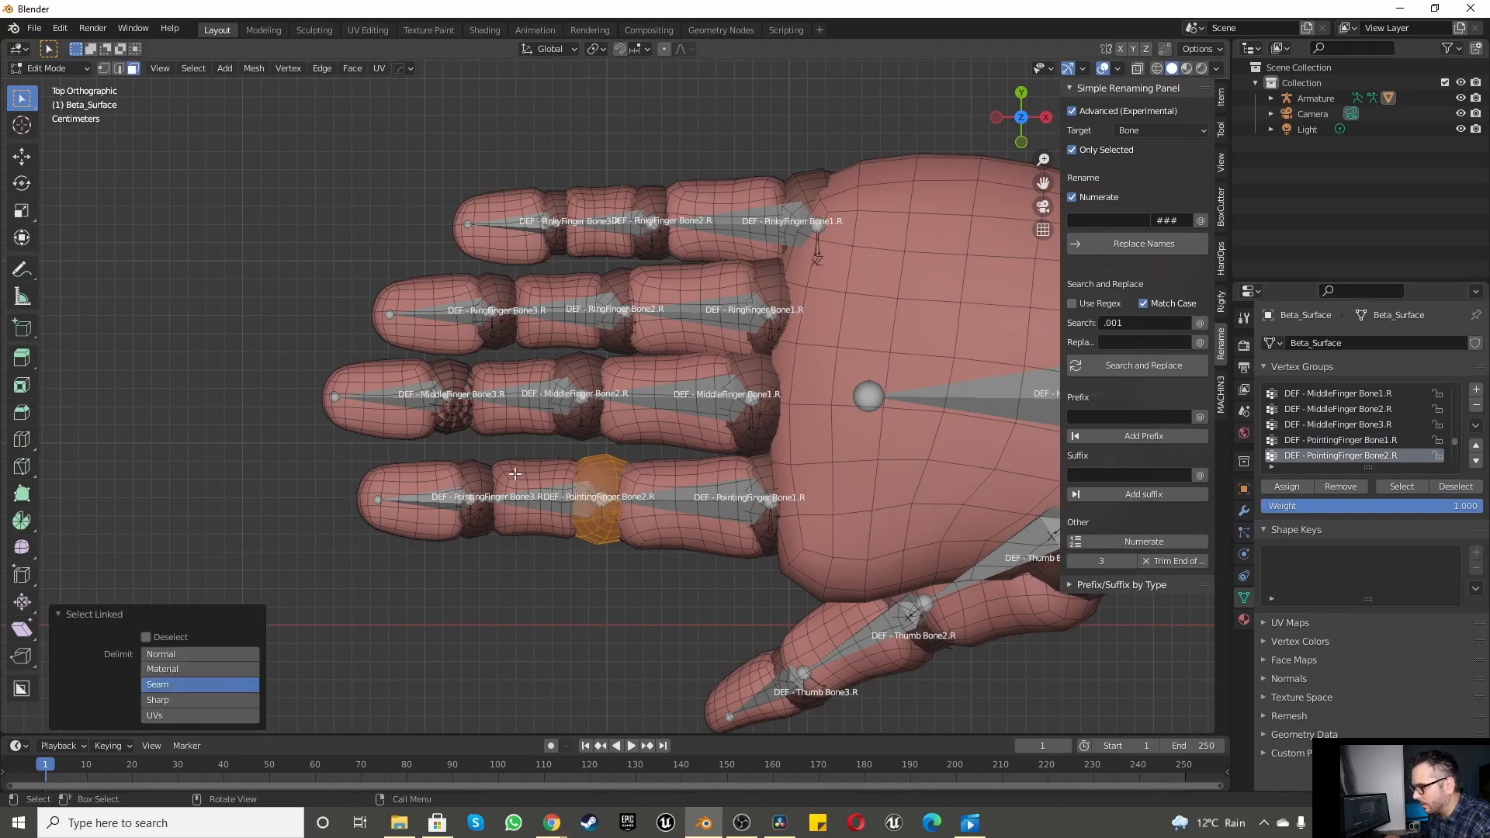
{"action": "key", "text": "l"}
{"action": "left_click", "coordinate": [1286, 487]}
{"action": "left_click", "coordinate": [1455, 486]}
{"action": "left_click", "coordinate": [1402, 487]}
{"action": "left_click", "coordinate": [1455, 487]}
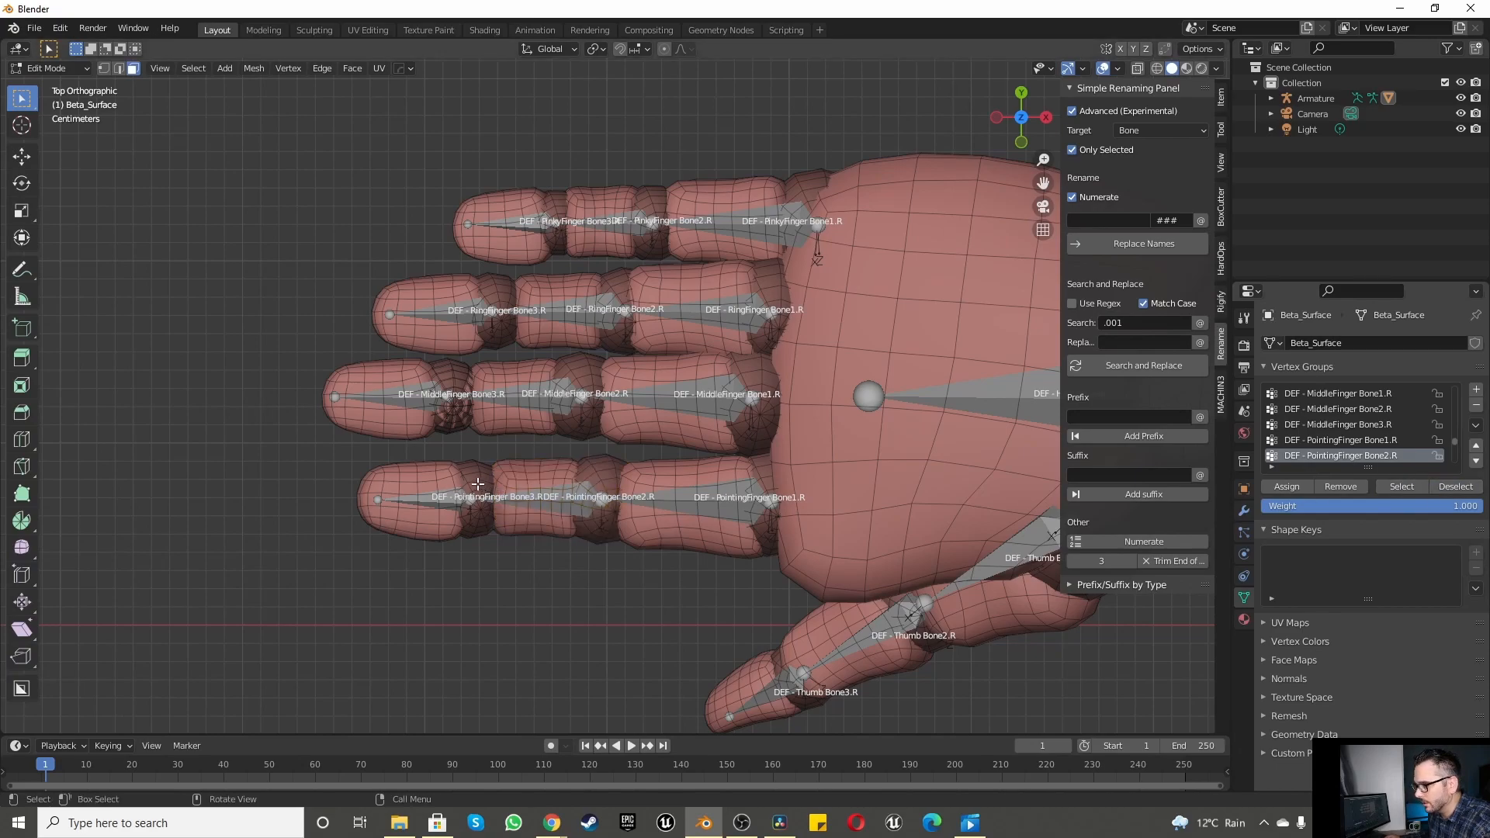
Step: Assign the linked right pointing fingertip and its joint to DEF - PointingFinger Bone3.R, check the group, and deselect it
{"action": "key", "text": "l"}
{"action": "key", "text": "l"}
{"action": "scroll", "coordinate": [1324, 437], "scroll_direction": "down", "scroll_amount": 1}
{"action": "left_click", "coordinate": [1334, 456]}
{"action": "left_click", "coordinate": [1286, 487]}
{"action": "left_click", "coordinate": [1446, 486]}
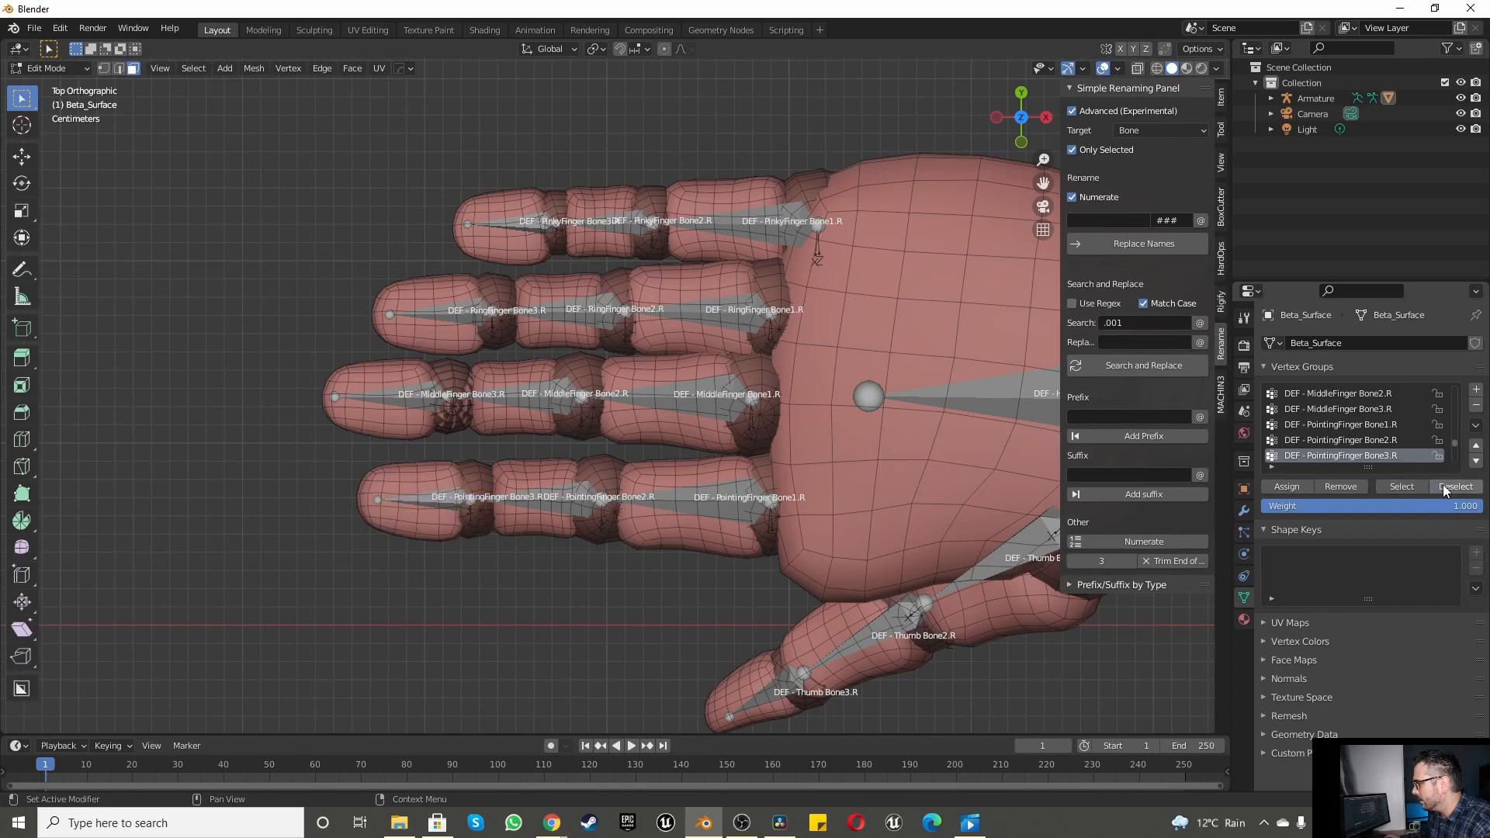
{"action": "left_click", "coordinate": [1404, 486]}
{"action": "left_click", "coordinate": [1442, 487]}
Step: Assign the linked right thumb base segment and its joint to DEF - Thumb Bone1.R, check the group, and deselect it
{"action": "scroll", "coordinate": [1376, 422], "scroll_direction": "down", "scroll_amount": 1}
{"action": "left_click", "coordinate": [1350, 456]}
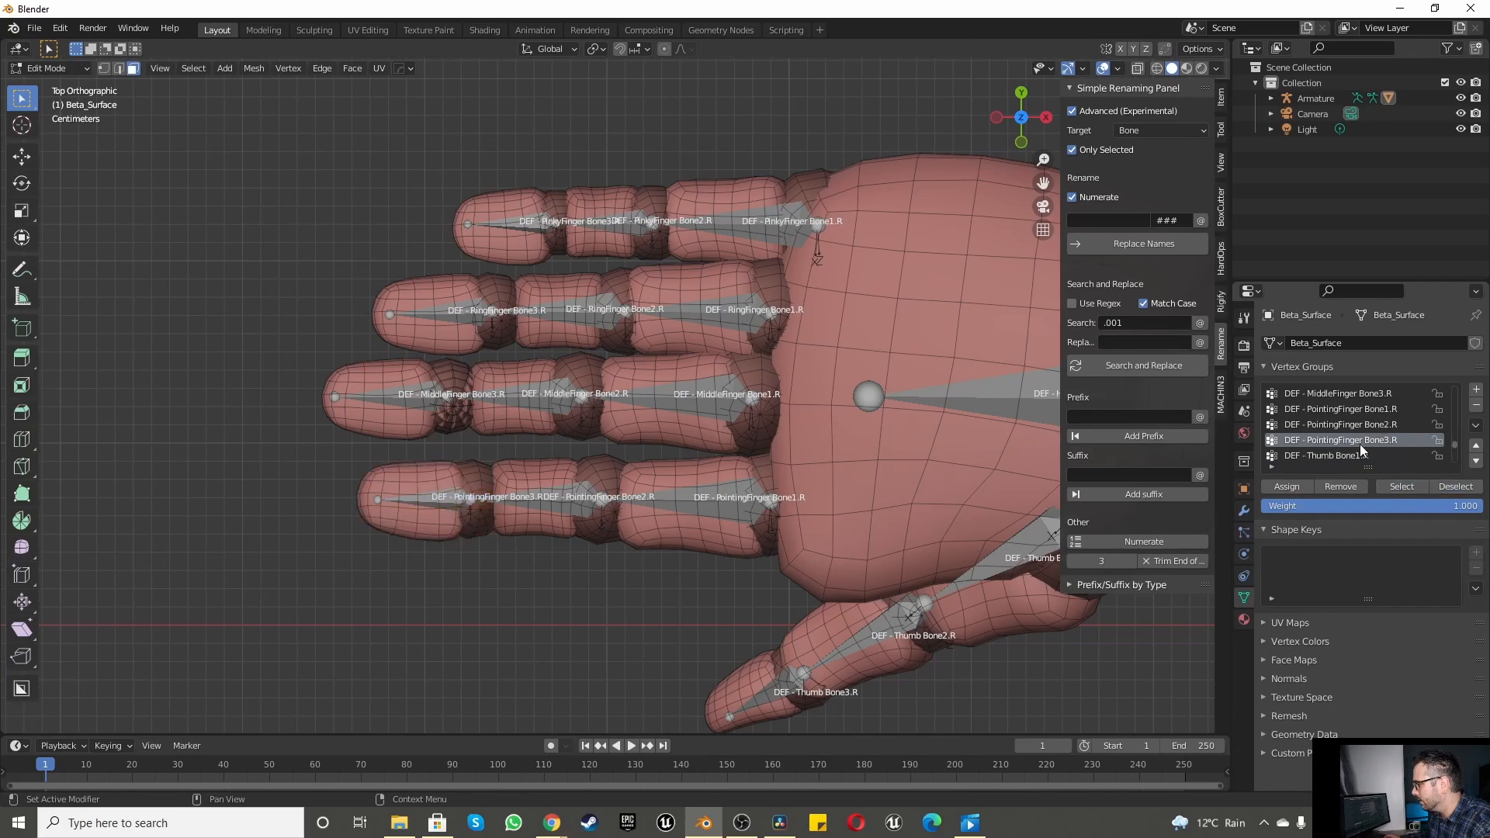
{"action": "scroll", "coordinate": [774, 506], "scroll_direction": "down", "scroll_amount": 2}
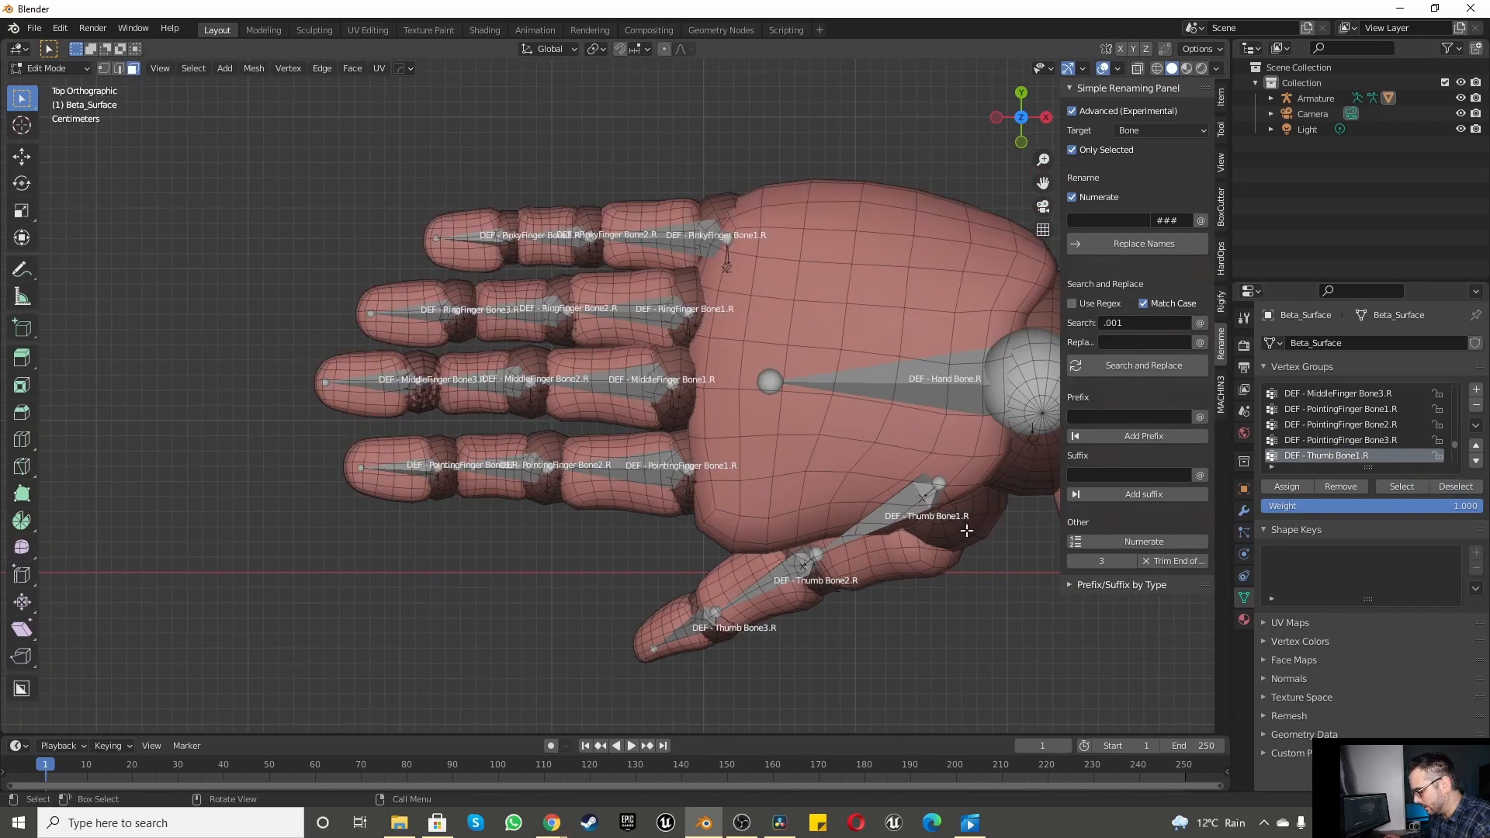
{"action": "key", "text": "l"}
{"action": "key", "text": "l"}
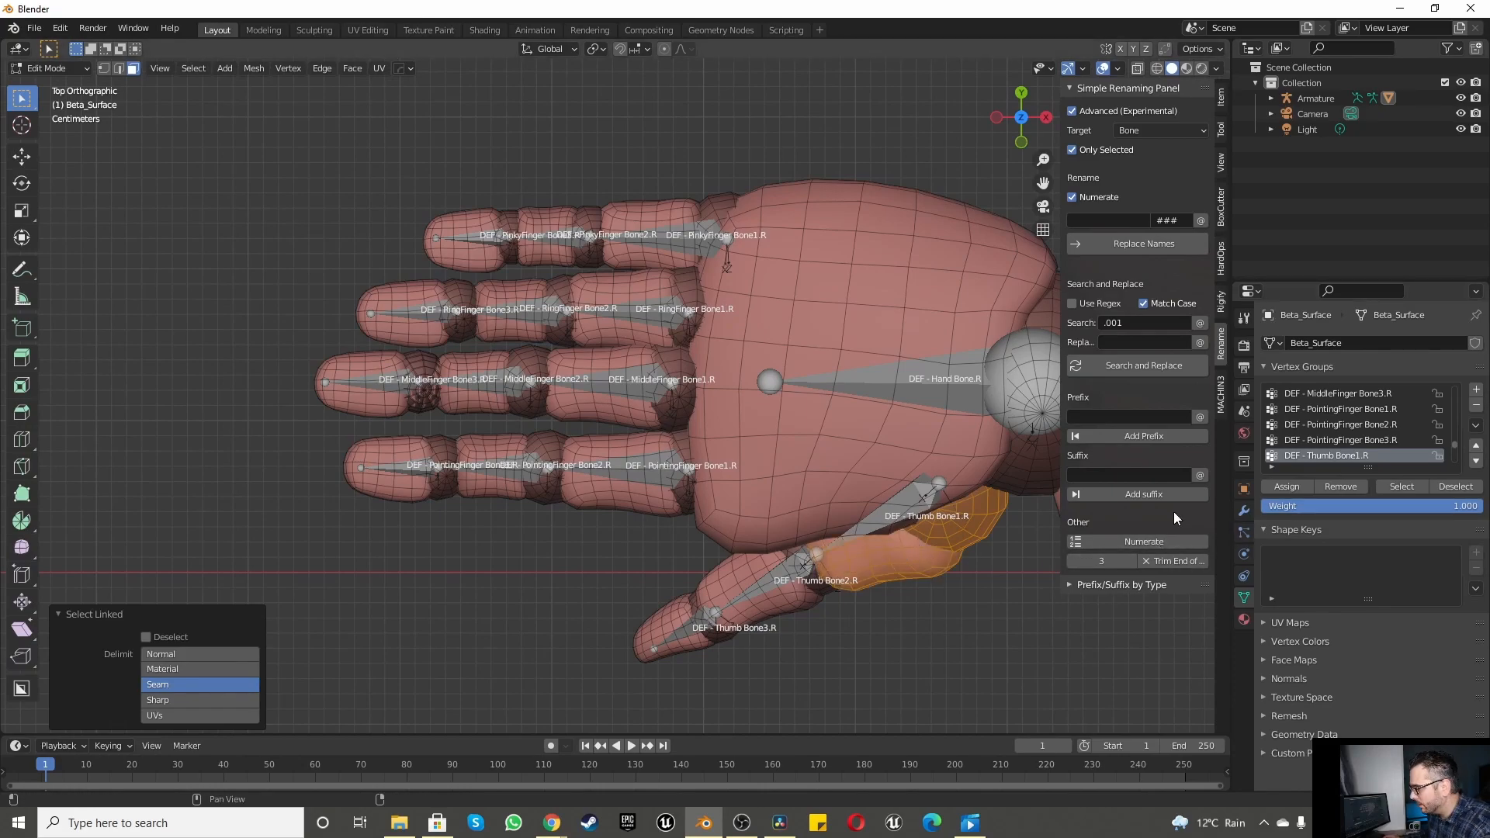
{"action": "left_click", "coordinate": [1287, 489]}
{"action": "left_click", "coordinate": [1457, 489]}
{"action": "left_click", "coordinate": [1415, 486]}
{"action": "left_click", "coordinate": [1445, 487]}
Step: Assign the linked right thumb middle segment and its joint to DEF - Thumb Bone2.R, check the group, and deselect it
{"action": "scroll", "coordinate": [1359, 452], "scroll_direction": "down", "scroll_amount": 1}
{"action": "left_click", "coordinate": [1347, 456]}
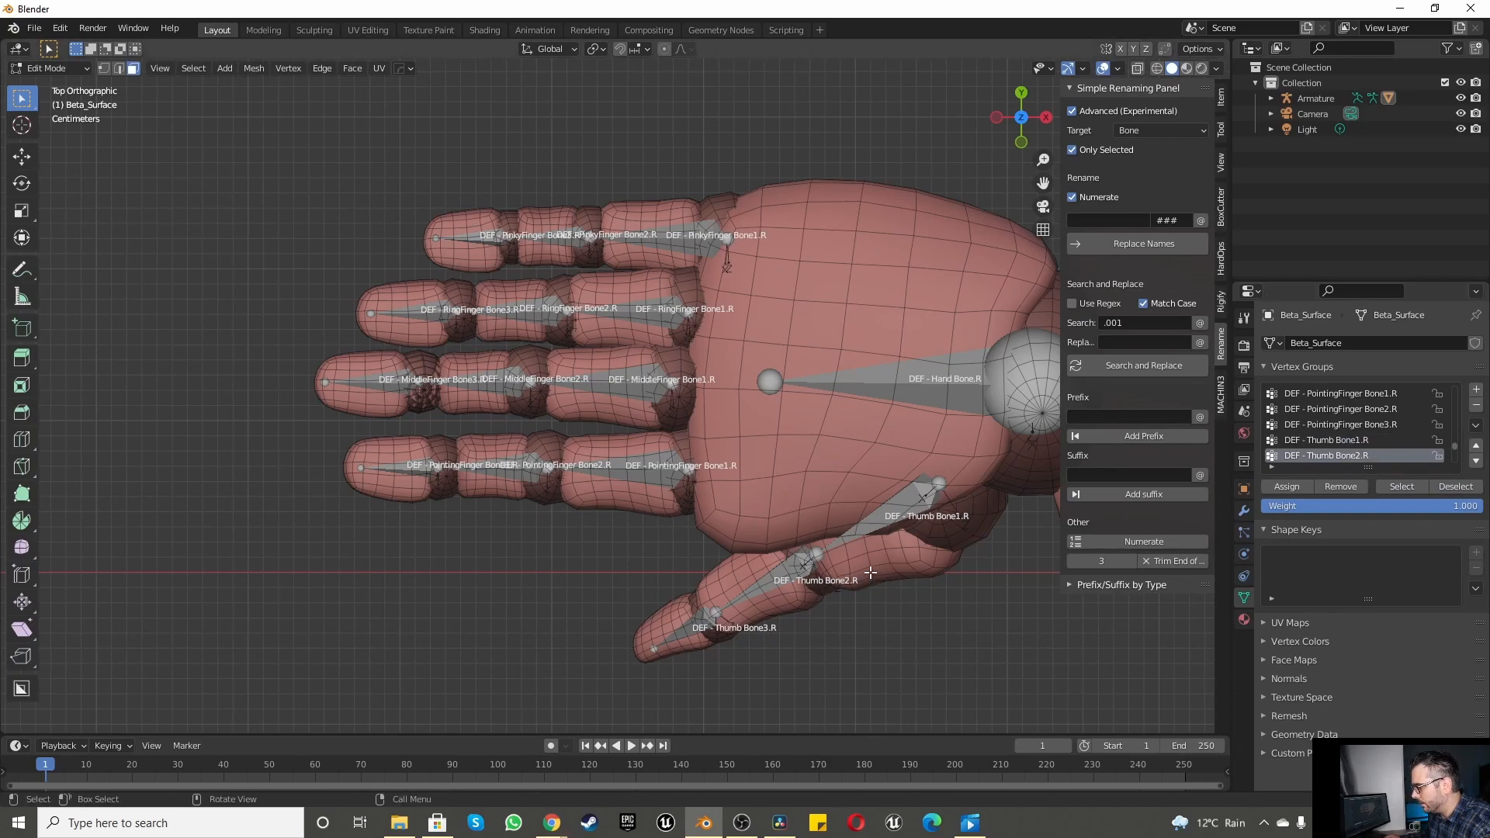
{"action": "key", "text": "l"}
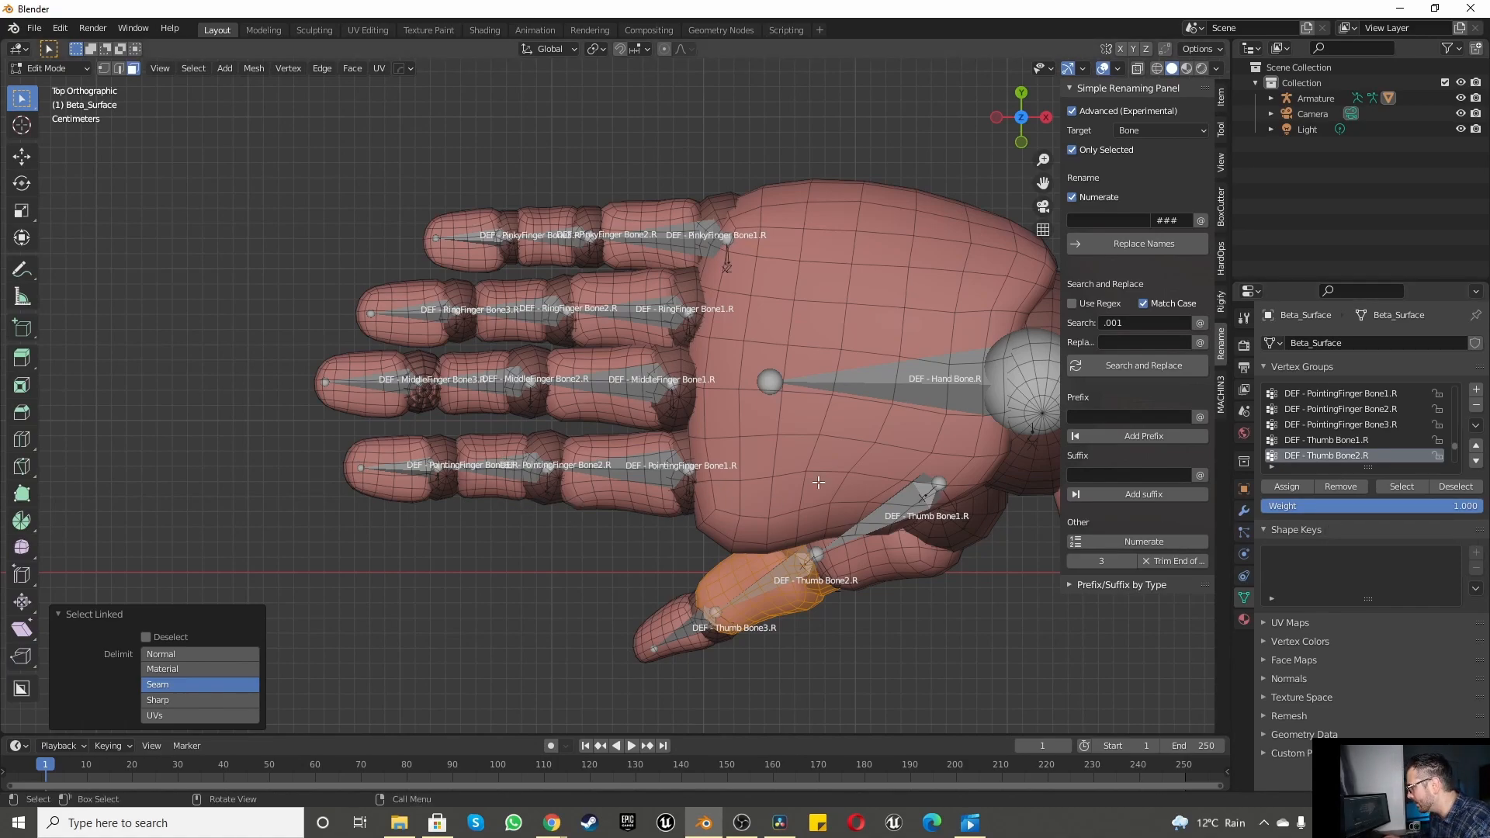
{"action": "left_click", "coordinate": [1293, 490]}
{"action": "left_click", "coordinate": [1442, 491]}
{"action": "left_click", "coordinate": [1402, 488]}
{"action": "left_click", "coordinate": [1454, 487]}
Step: Assign the linked right thumb tip and its joint to DEF - Thumb Bone3.R, check the group, and deselect it
{"action": "scroll", "coordinate": [1297, 457], "scroll_direction": "down", "scroll_amount": 1}
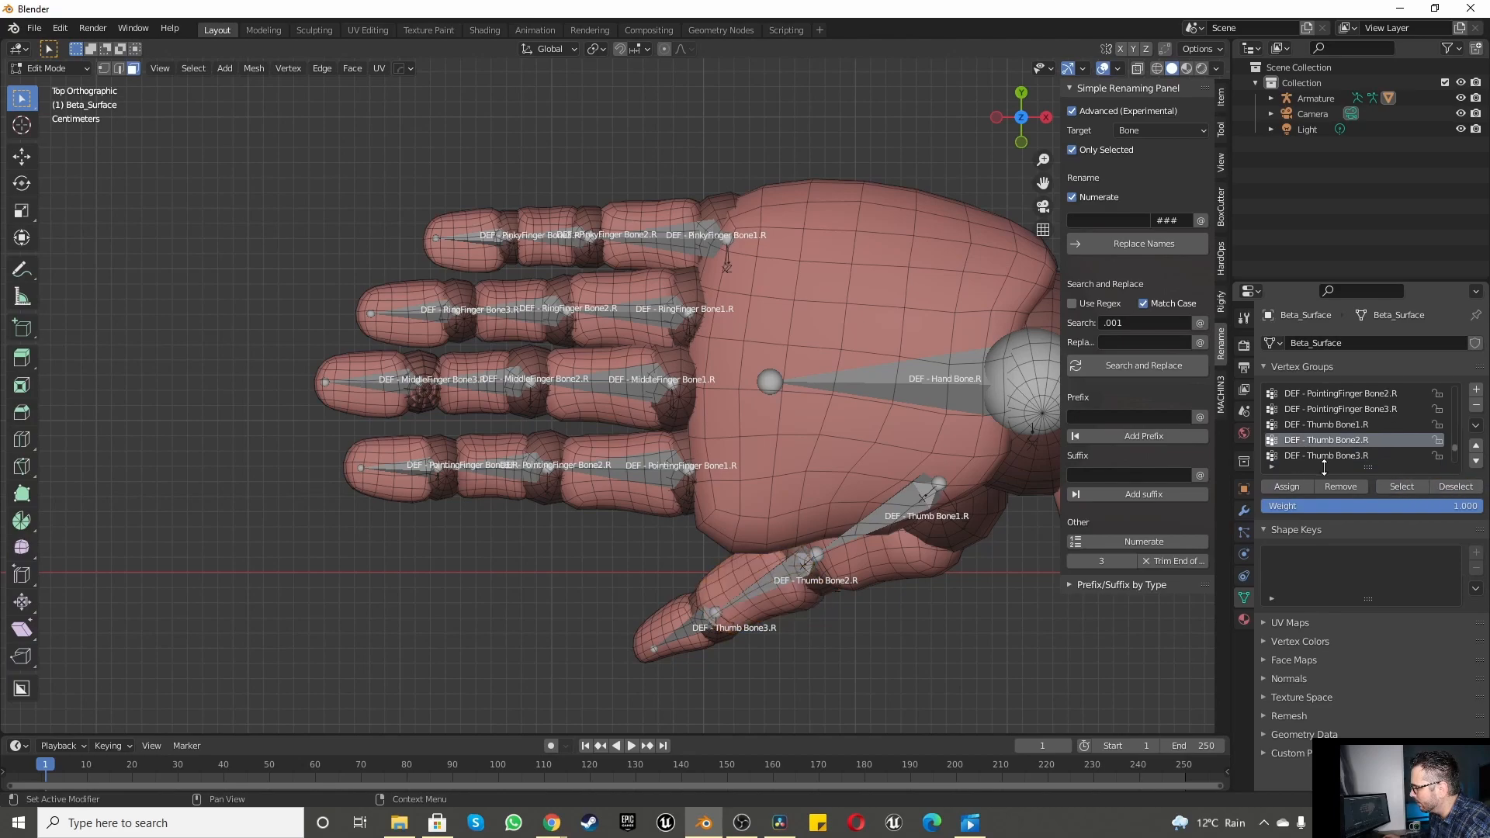
{"action": "left_click", "coordinate": [1327, 455]}
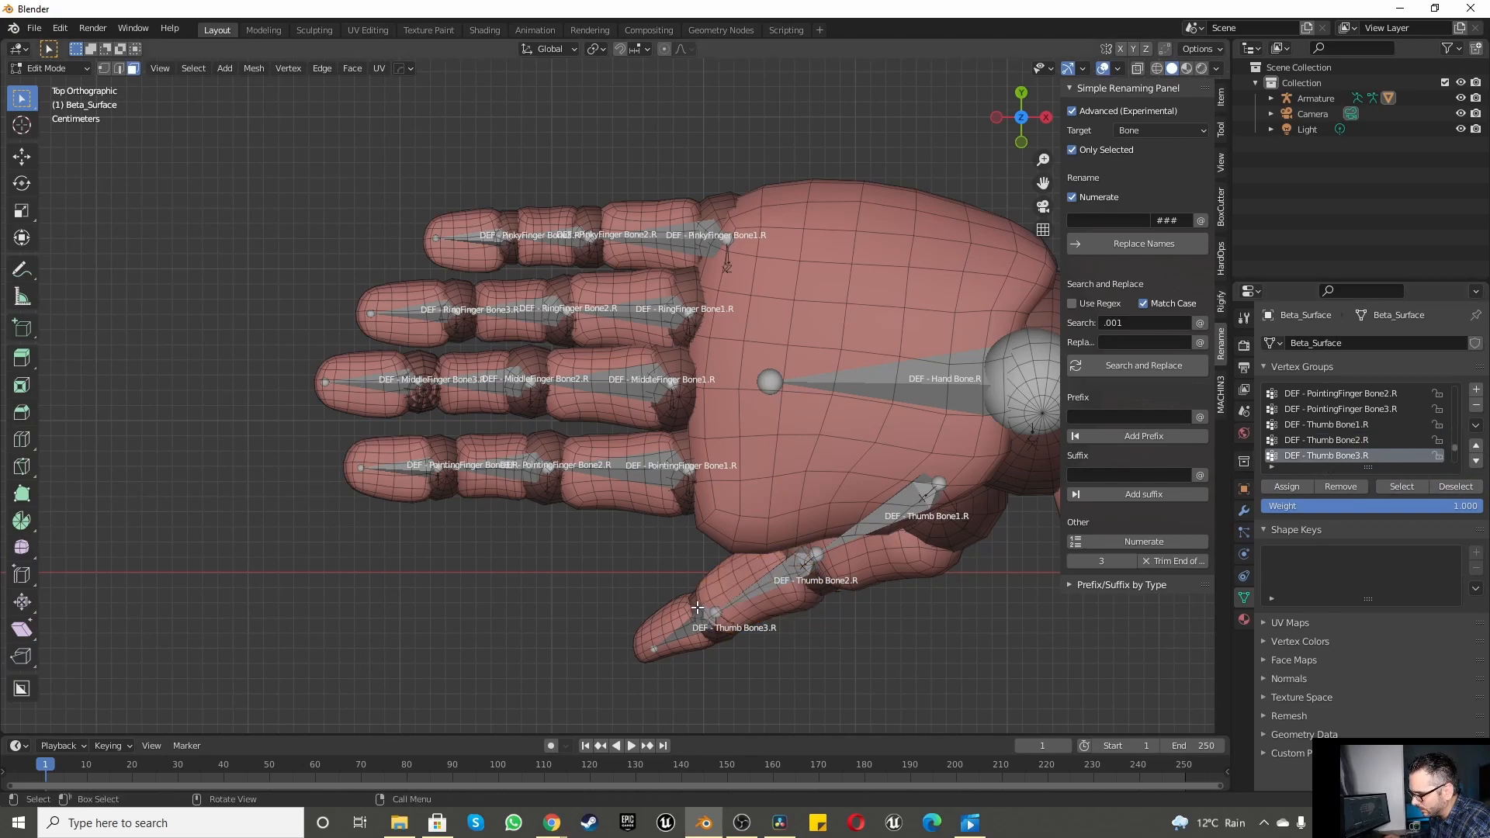
{"action": "key", "text": "l"}
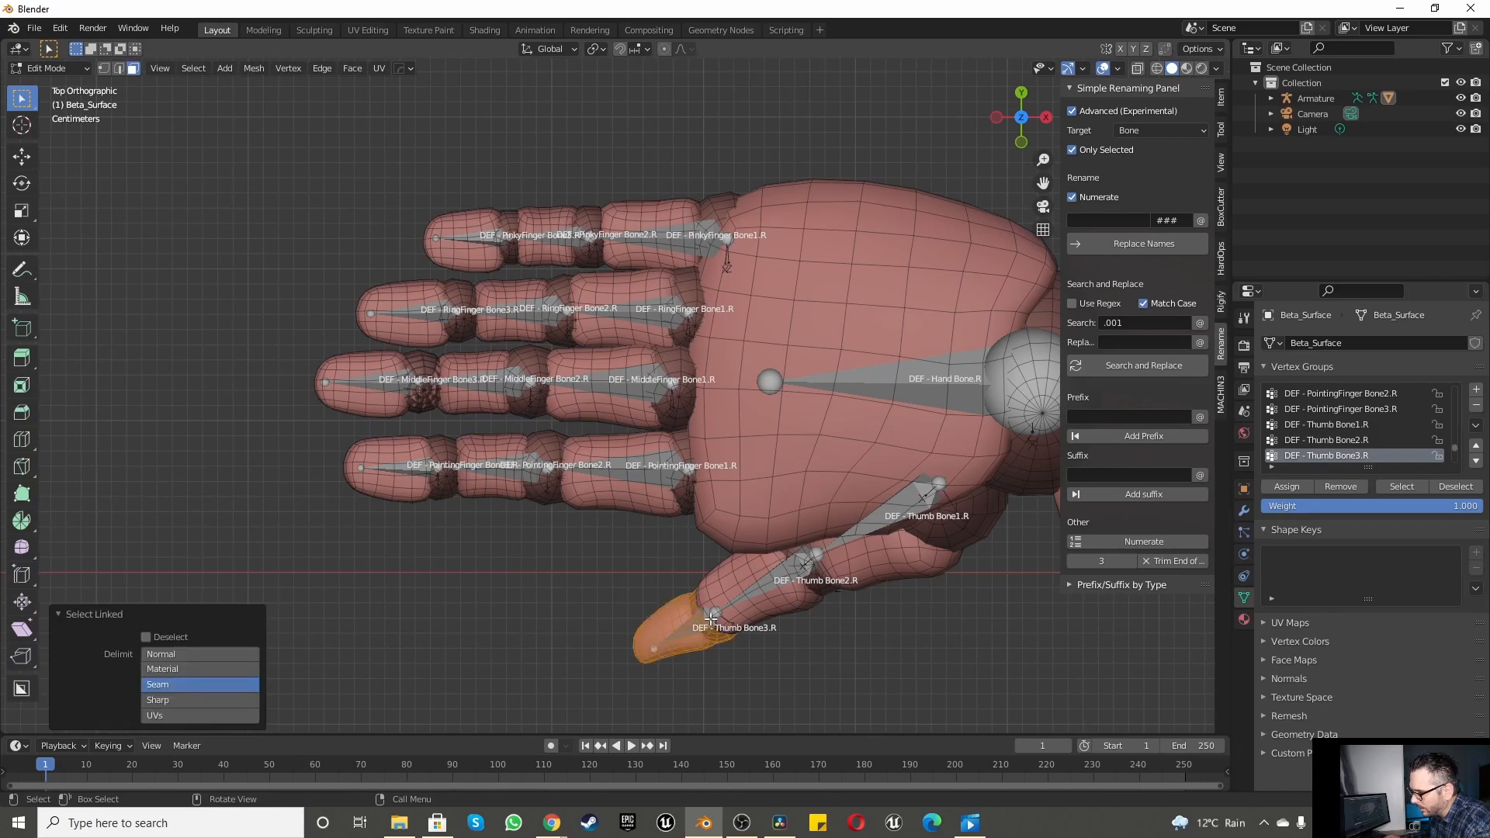
{"action": "left_click", "coordinate": [1286, 486]}
{"action": "left_click", "coordinate": [1459, 488]}
{"action": "left_click", "coordinate": [1400, 487]}
{"action": "left_click", "coordinate": [1445, 488]}
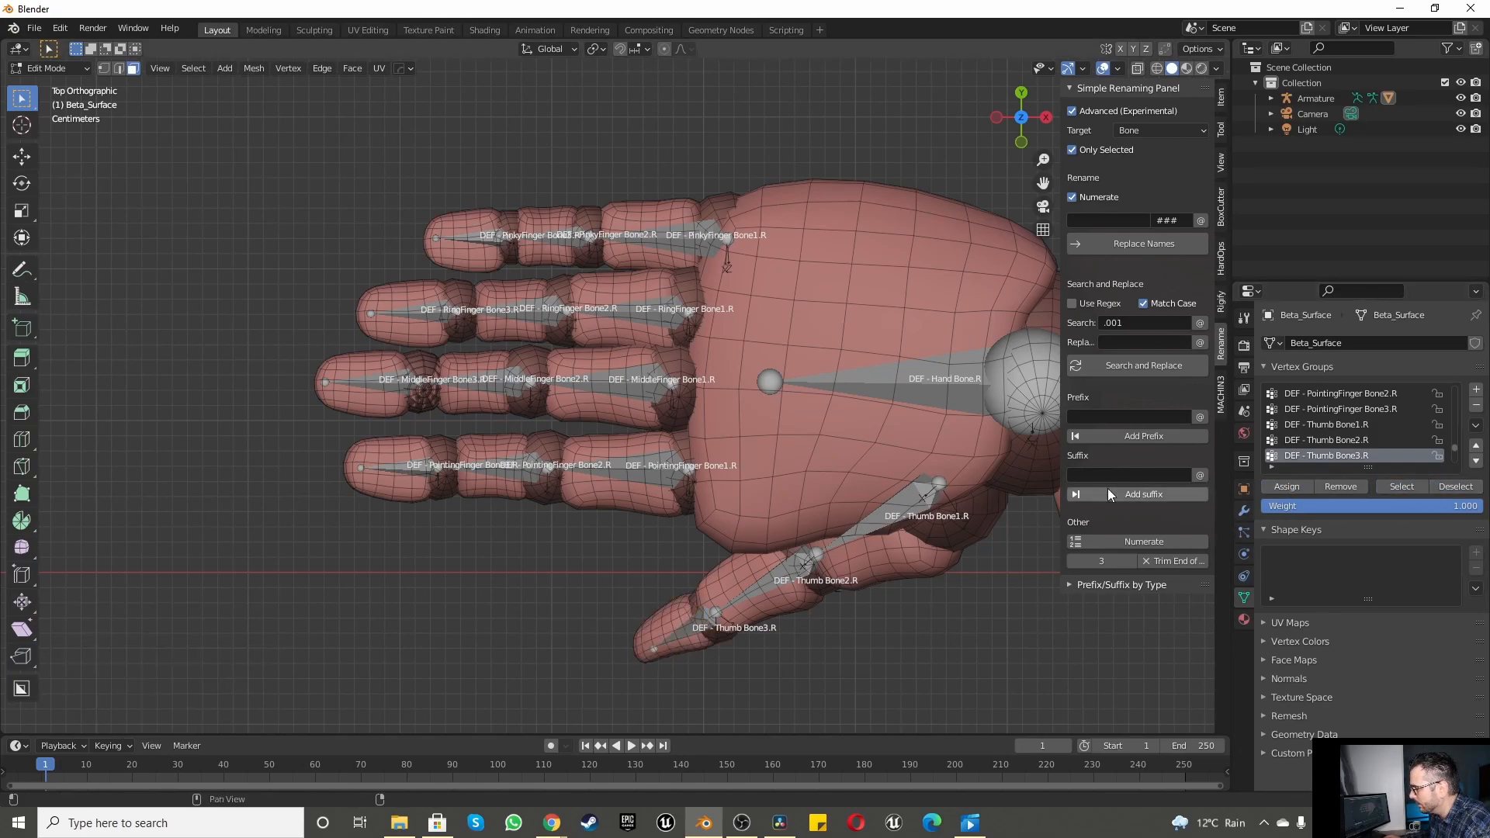
Step: Assign the linked left thigh and its hip joint to DEF - Top Leg Bone.L, check the group, and deselect it
{"action": "scroll", "coordinate": [1362, 440], "scroll_direction": "down", "scroll_amount": 1}
{"action": "left_click", "coordinate": [1355, 457]}
{"action": "scroll", "coordinate": [781, 479], "scroll_direction": "down", "scroll_amount": 3}
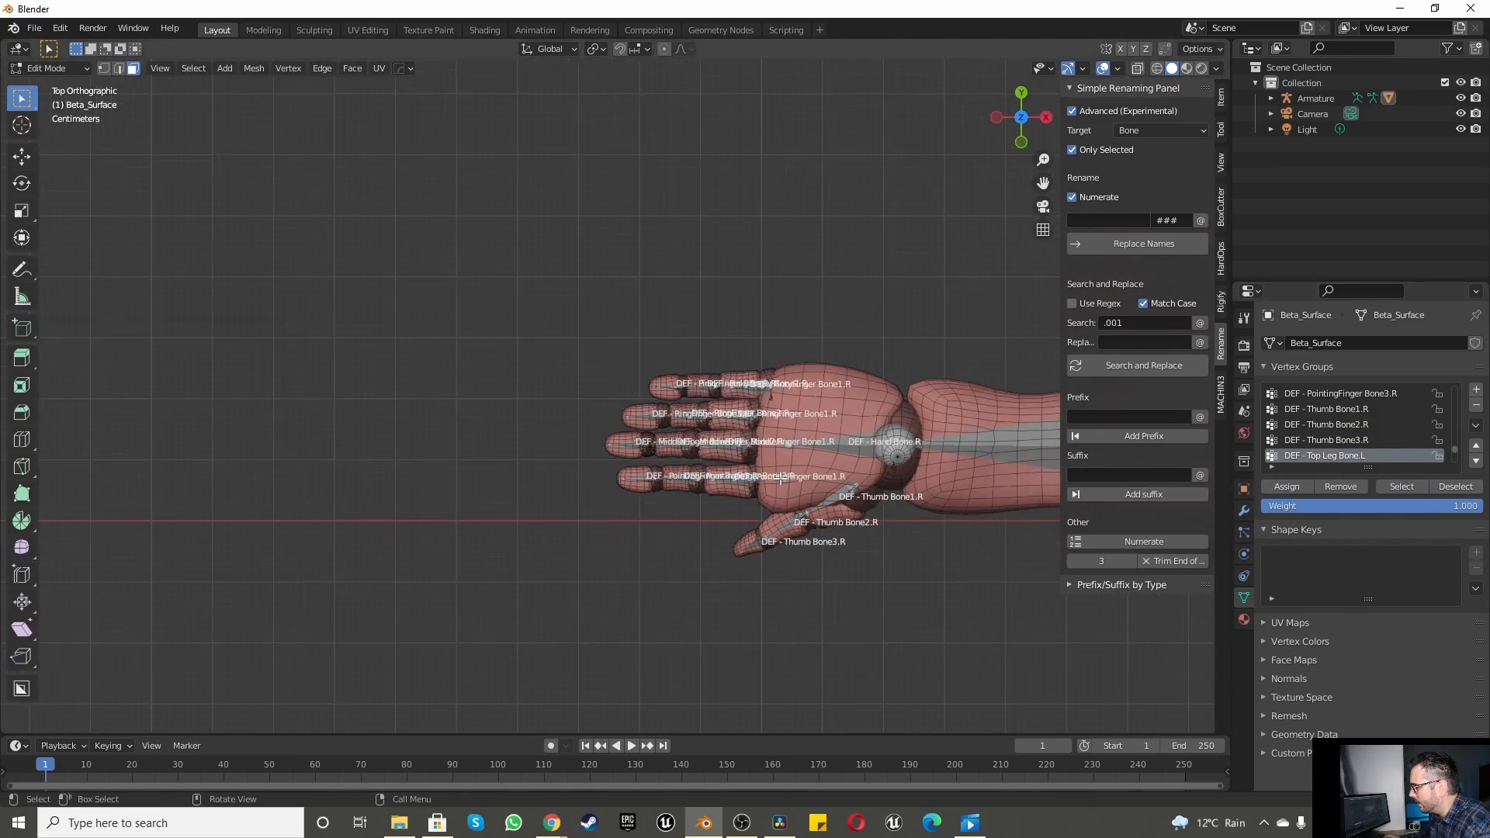
{"action": "key", "text": "KP_1"}
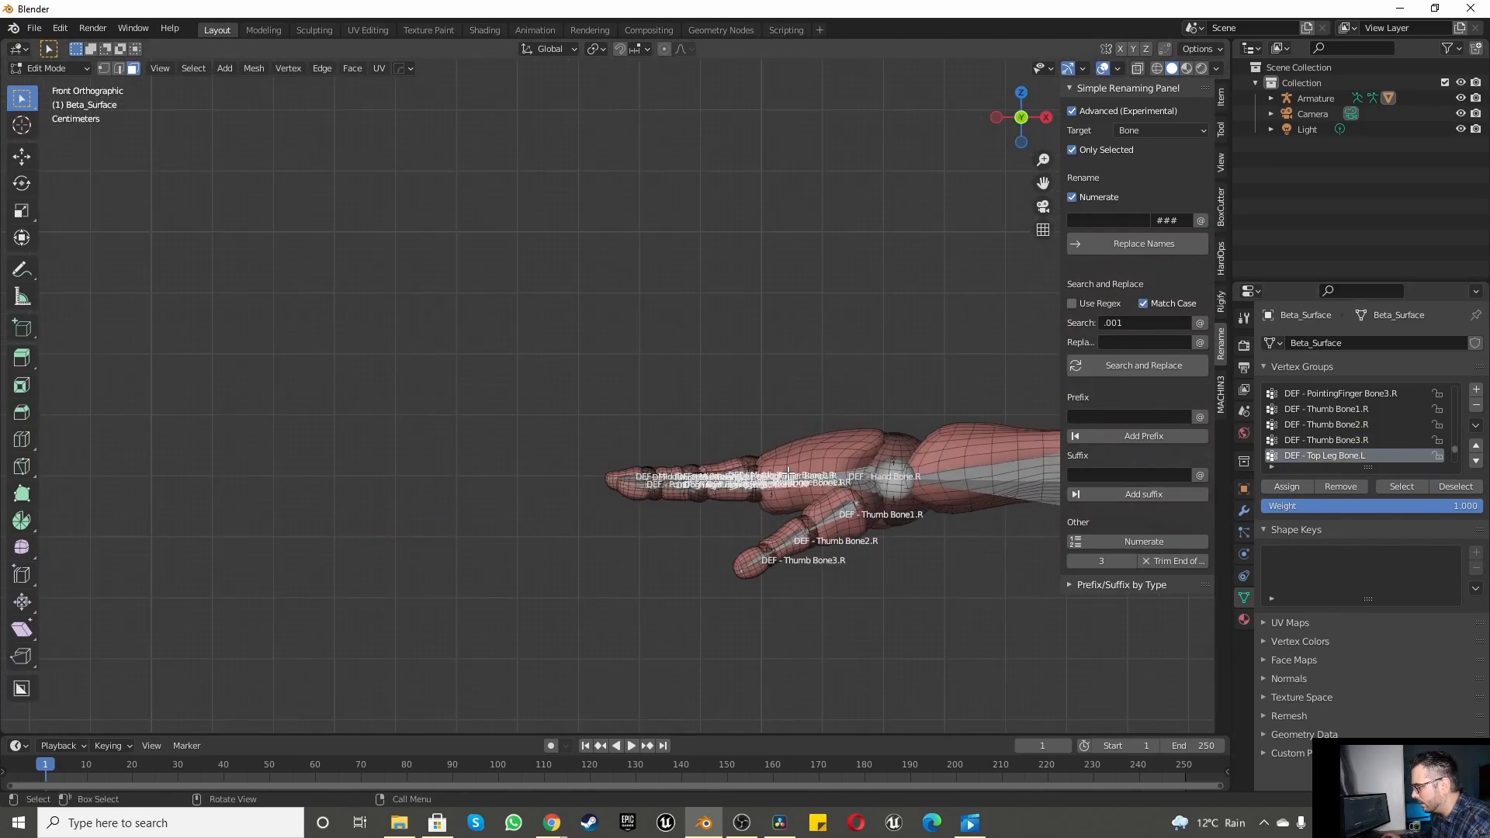
{"action": "scroll", "coordinate": [645, 466], "scroll_direction": "down", "scroll_amount": 6}
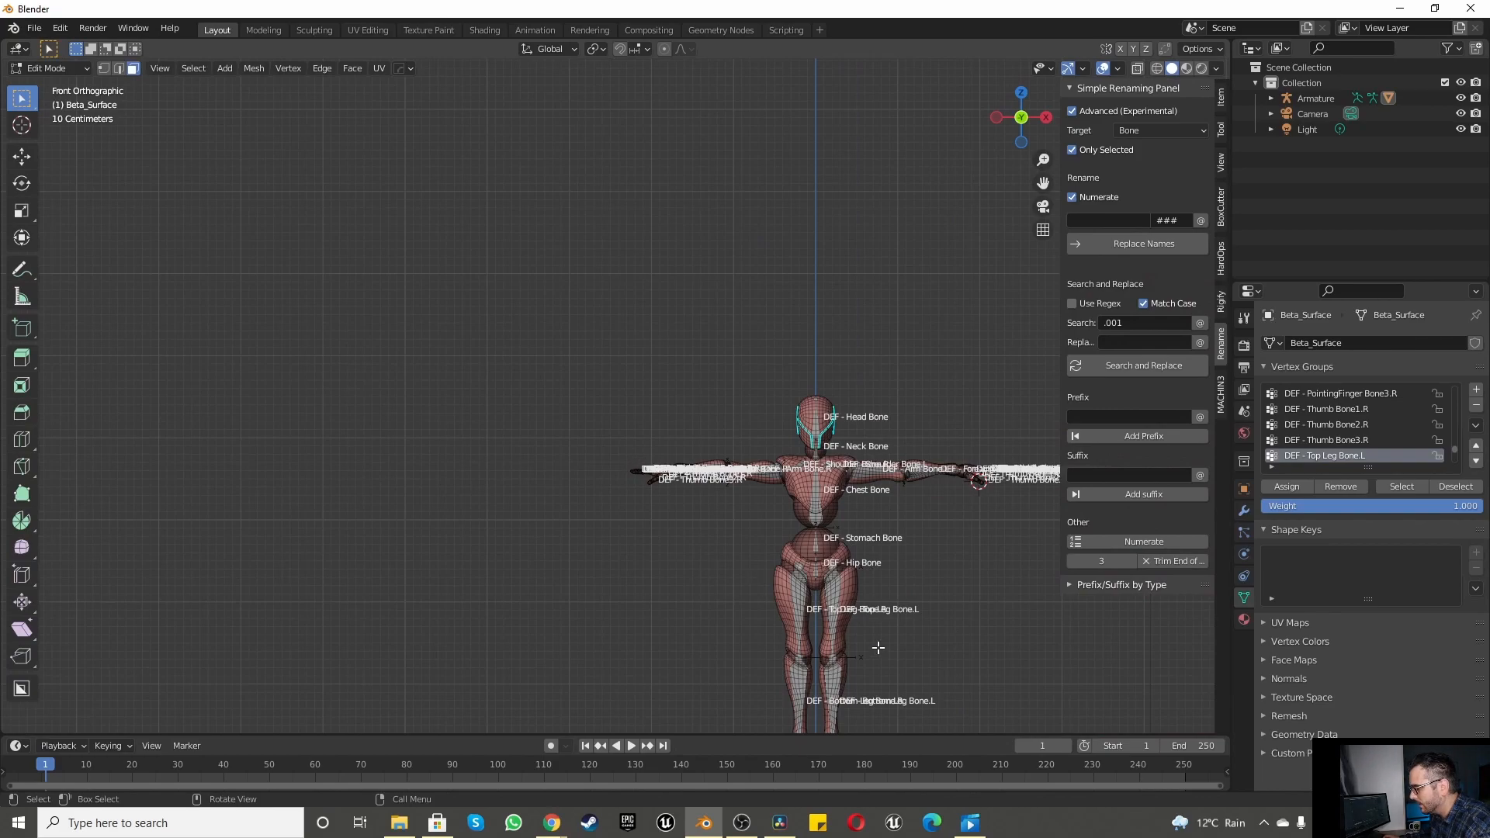
{"action": "scroll", "coordinate": [876, 644], "scroll_direction": "up", "scroll_amount": 6}
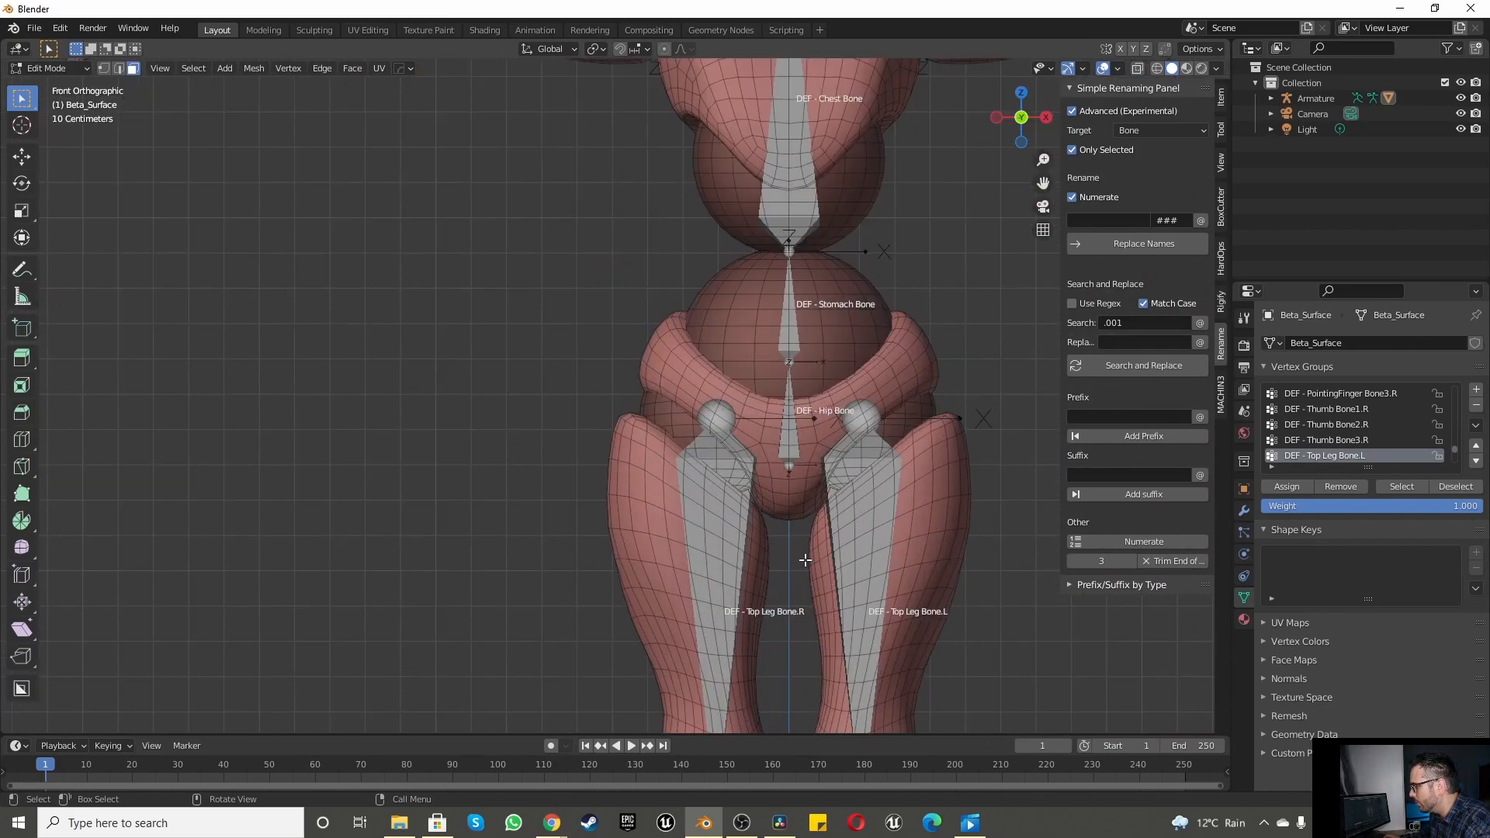
{"action": "middle_click_drag", "start_coordinate": [825, 563], "coordinate": [804, 481], "text": "shift"}
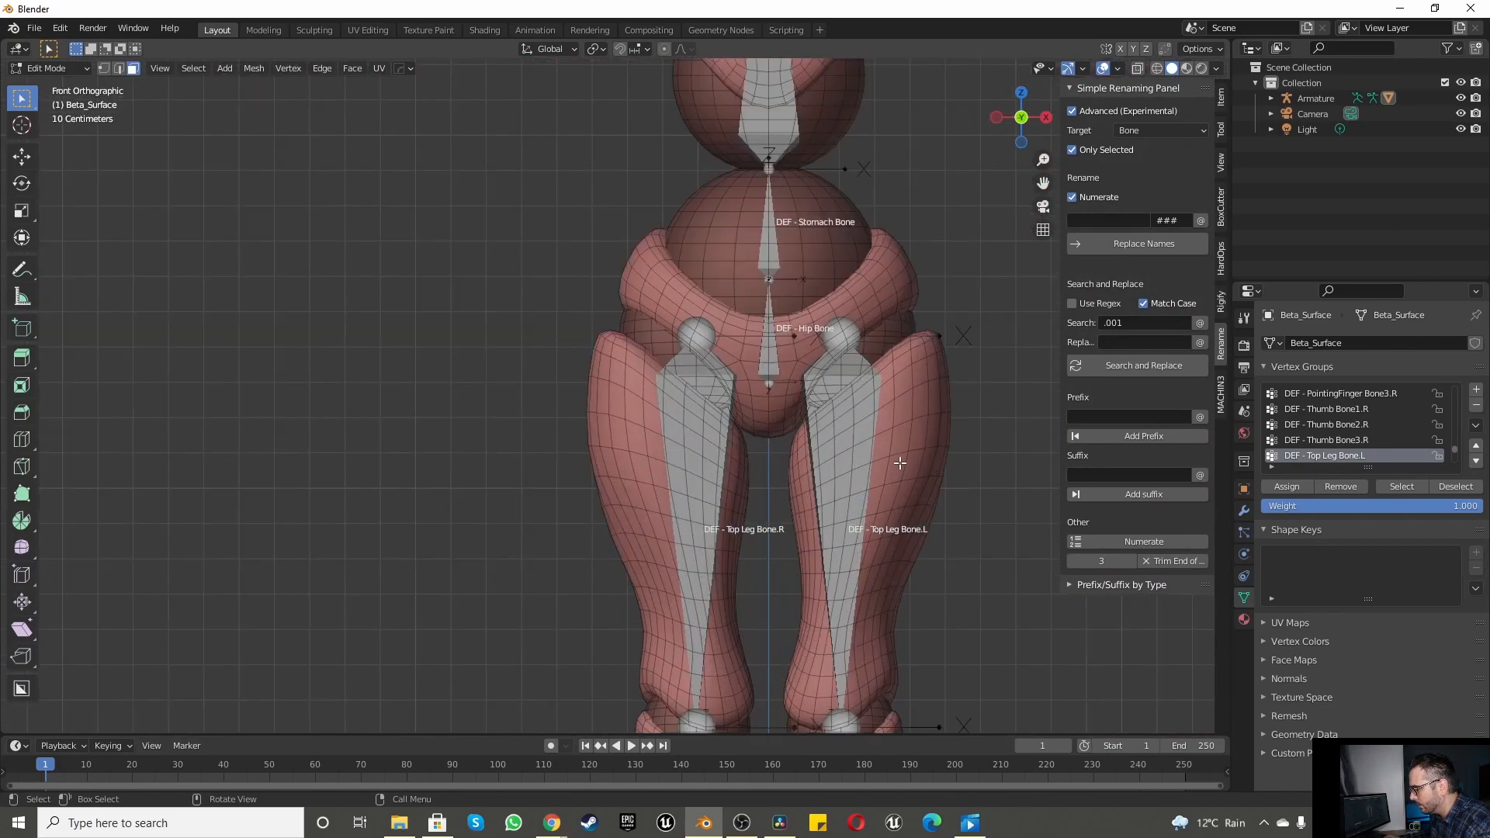
{"action": "key", "text": "l"}
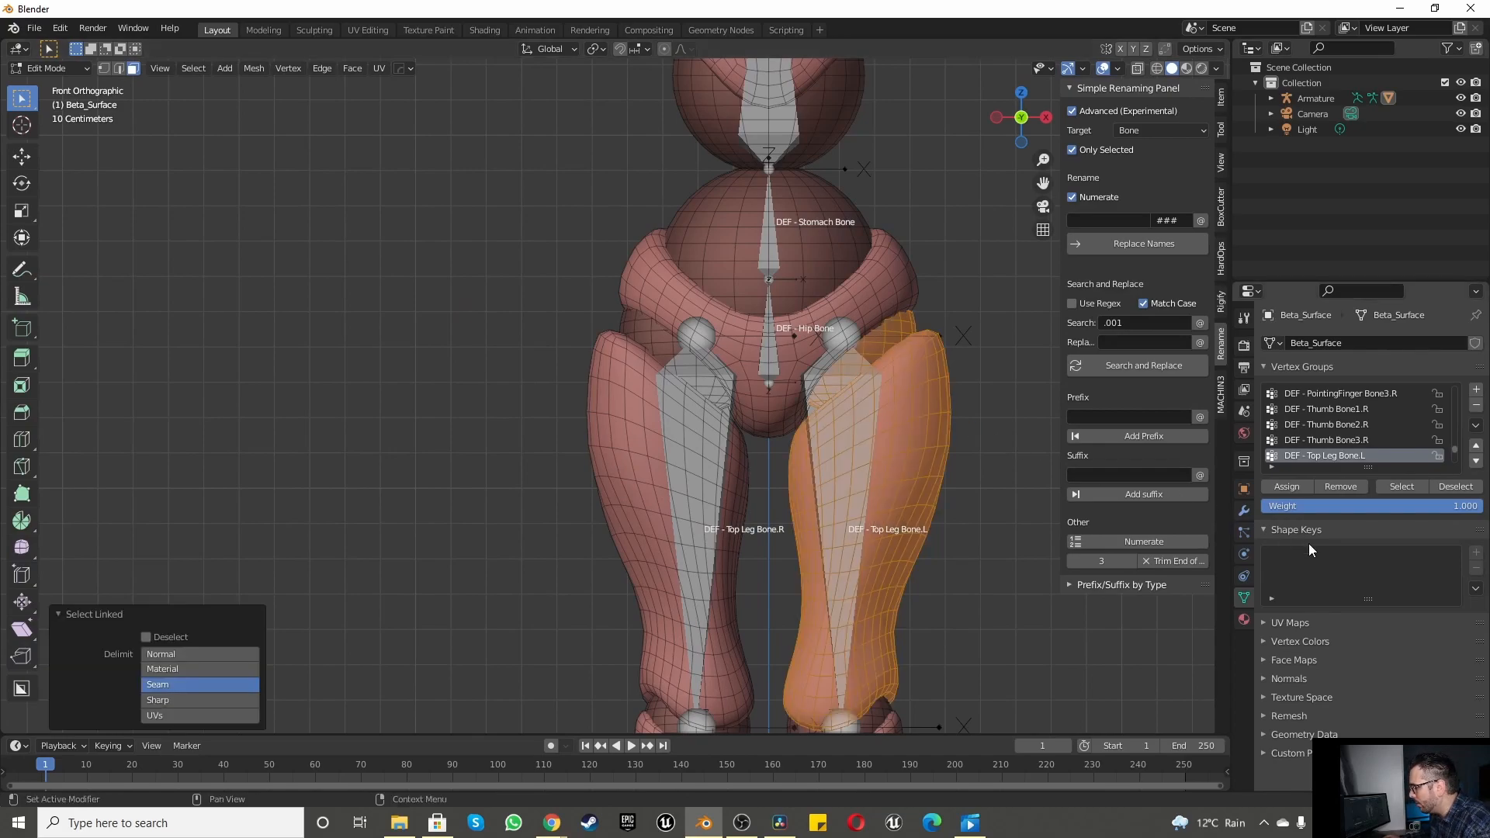
{"action": "left_click", "coordinate": [1292, 490]}
{"action": "left_click", "coordinate": [1431, 488]}
{"action": "left_click", "coordinate": [1423, 485]}
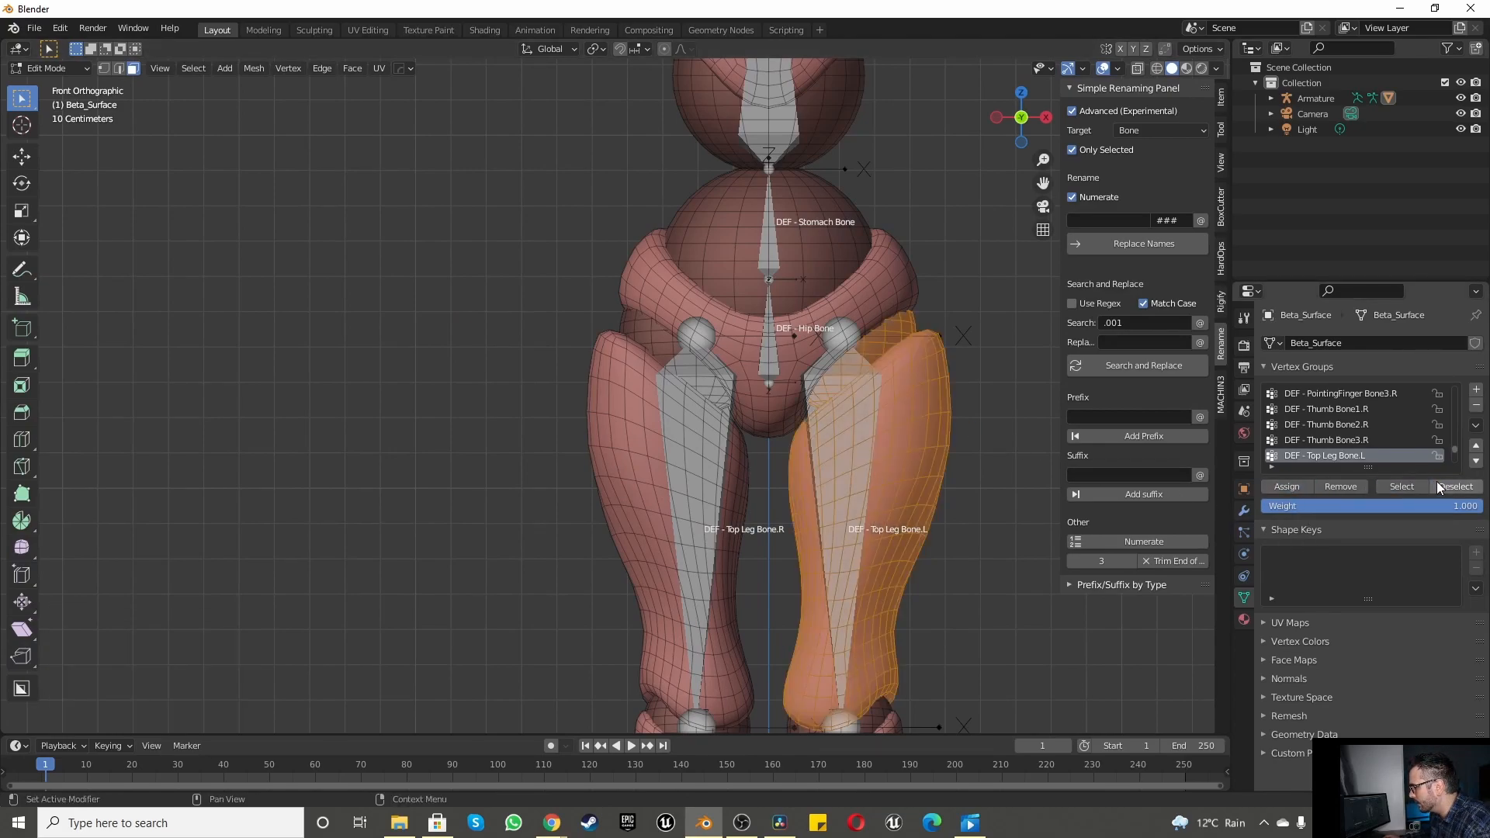
{"action": "left_click", "coordinate": [1436, 481]}
{"action": "key", "text": "Home"}
{"action": "left_click", "coordinate": [1425, 486]}
{"action": "left_click", "coordinate": [1452, 484]}
Step: Assign the linked left knee joint and lower leg to DEF - Bottom Leg Bone.L, check the group, and deselect it
{"action": "scroll", "coordinate": [492, 615], "scroll_direction": "up", "scroll_amount": 4}
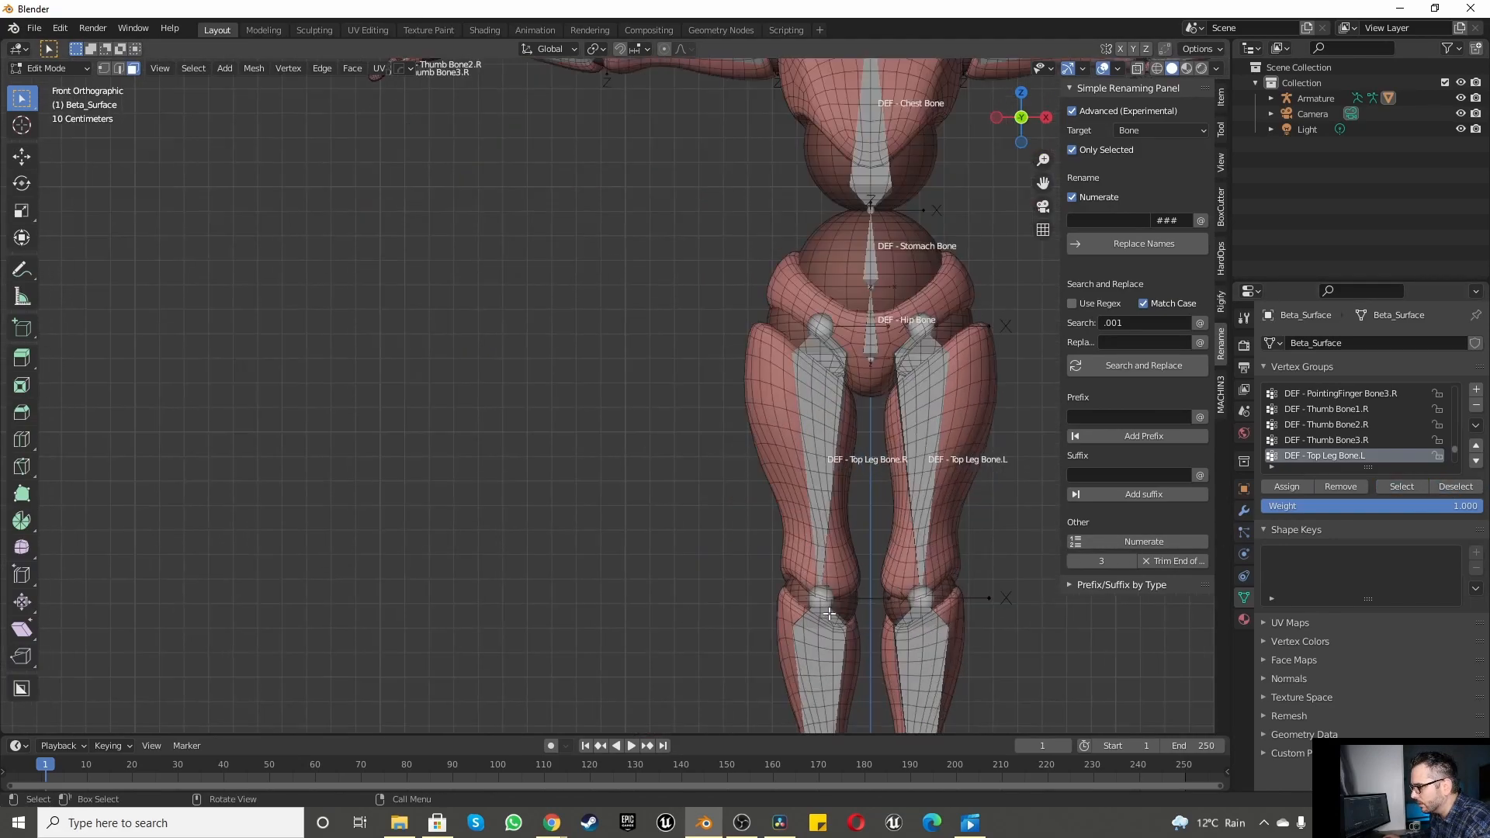
{"action": "scroll", "coordinate": [1318, 459], "scroll_direction": "down", "scroll_amount": 1, "text": "ctrl"}
{"action": "key", "text": "Home"}
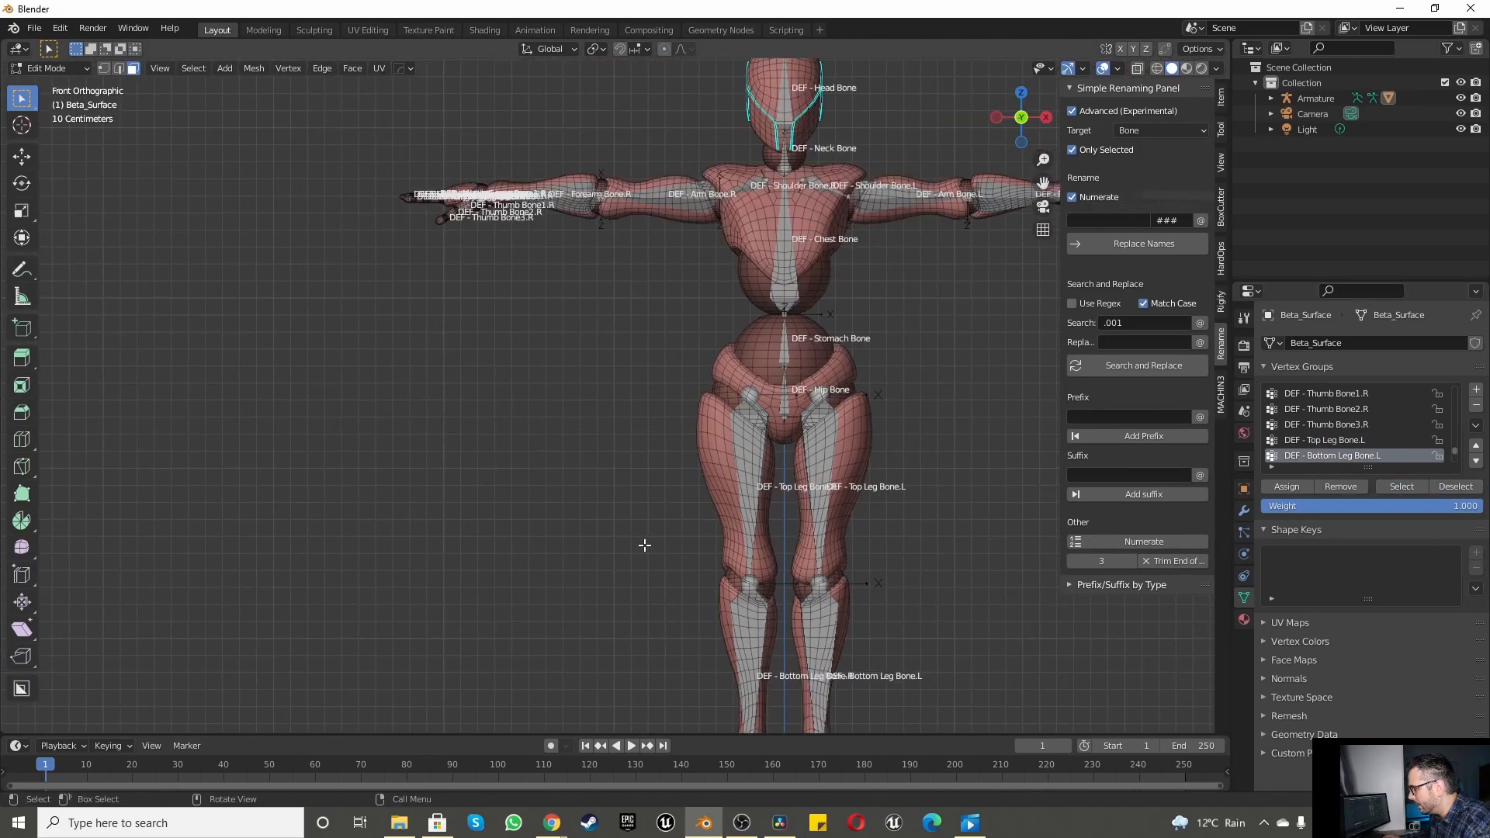
{"action": "scroll", "coordinate": [820, 697], "scroll_direction": "up", "scroll_amount": 4}
{"action": "scroll", "coordinate": [797, 624], "scroll_direction": "up", "scroll_amount": 2}
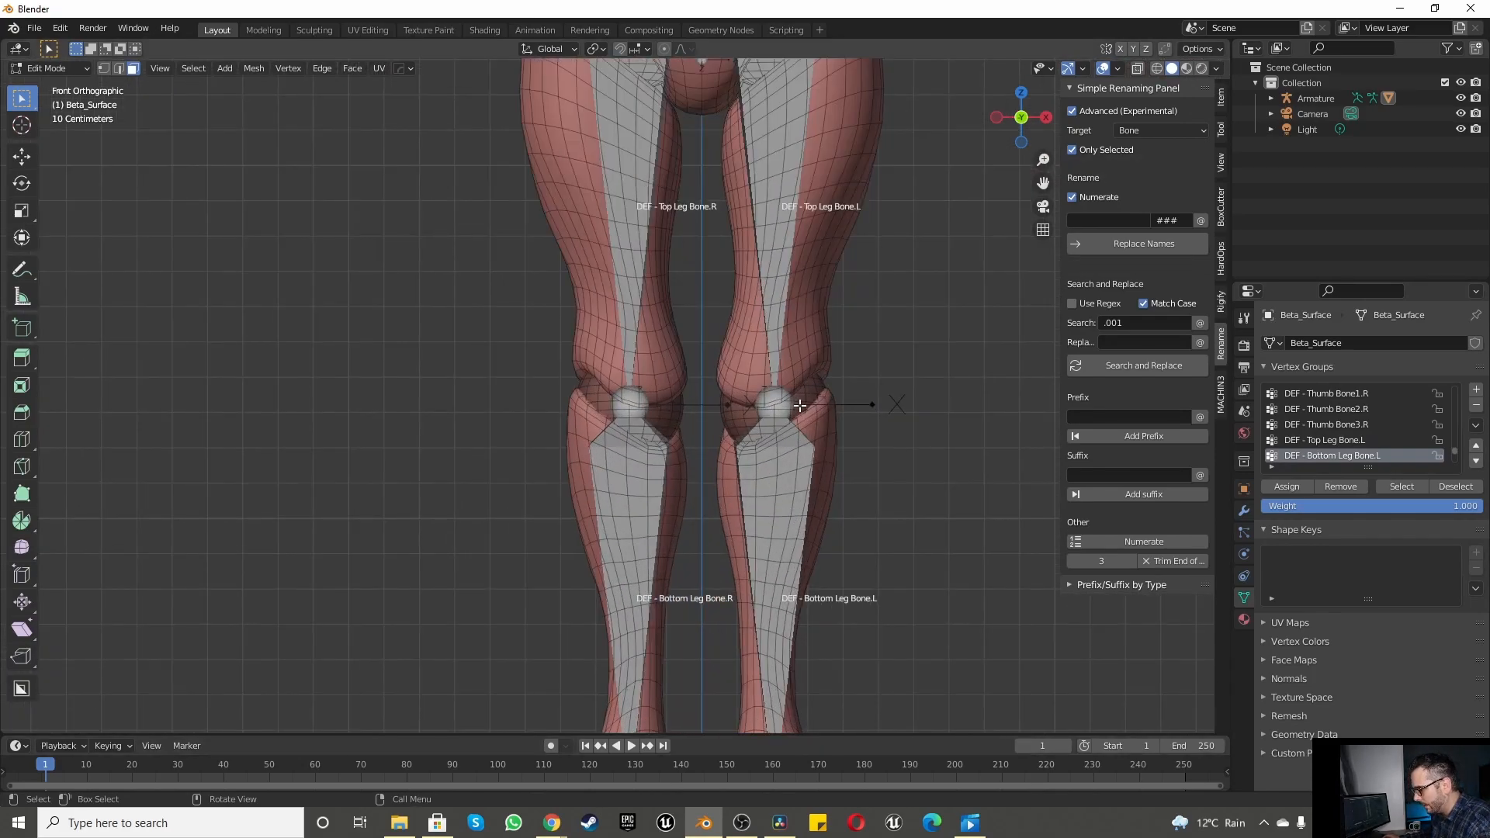
{"action": "key", "text": "l"}
{"action": "key", "text": "l"}
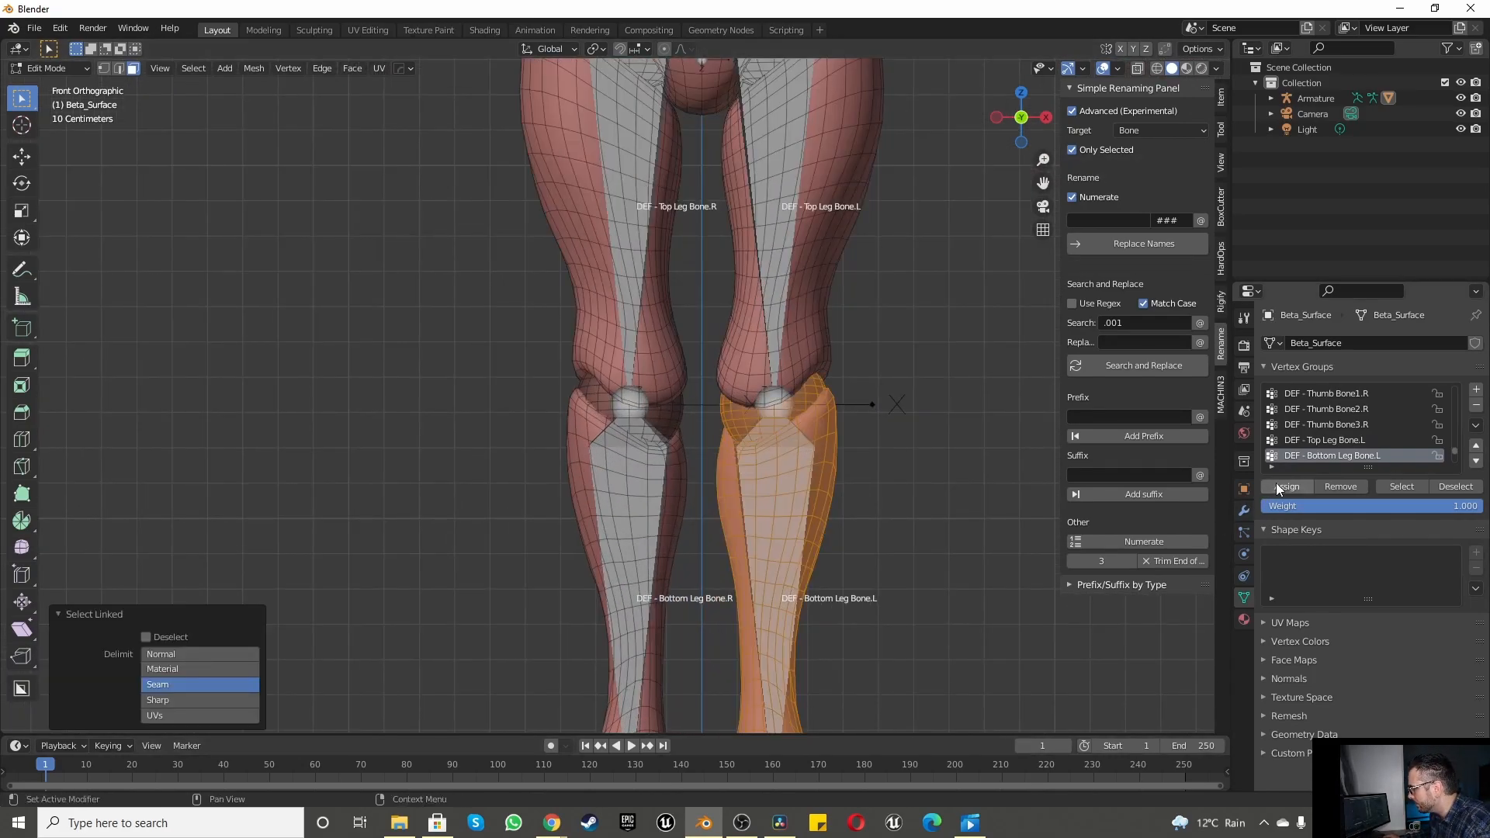
{"action": "left_click", "coordinate": [1402, 487]}
{"action": "left_click", "coordinate": [1433, 486]}
{"action": "left_click", "coordinate": [1423, 484]}
{"action": "left_click", "coordinate": [1445, 484]}
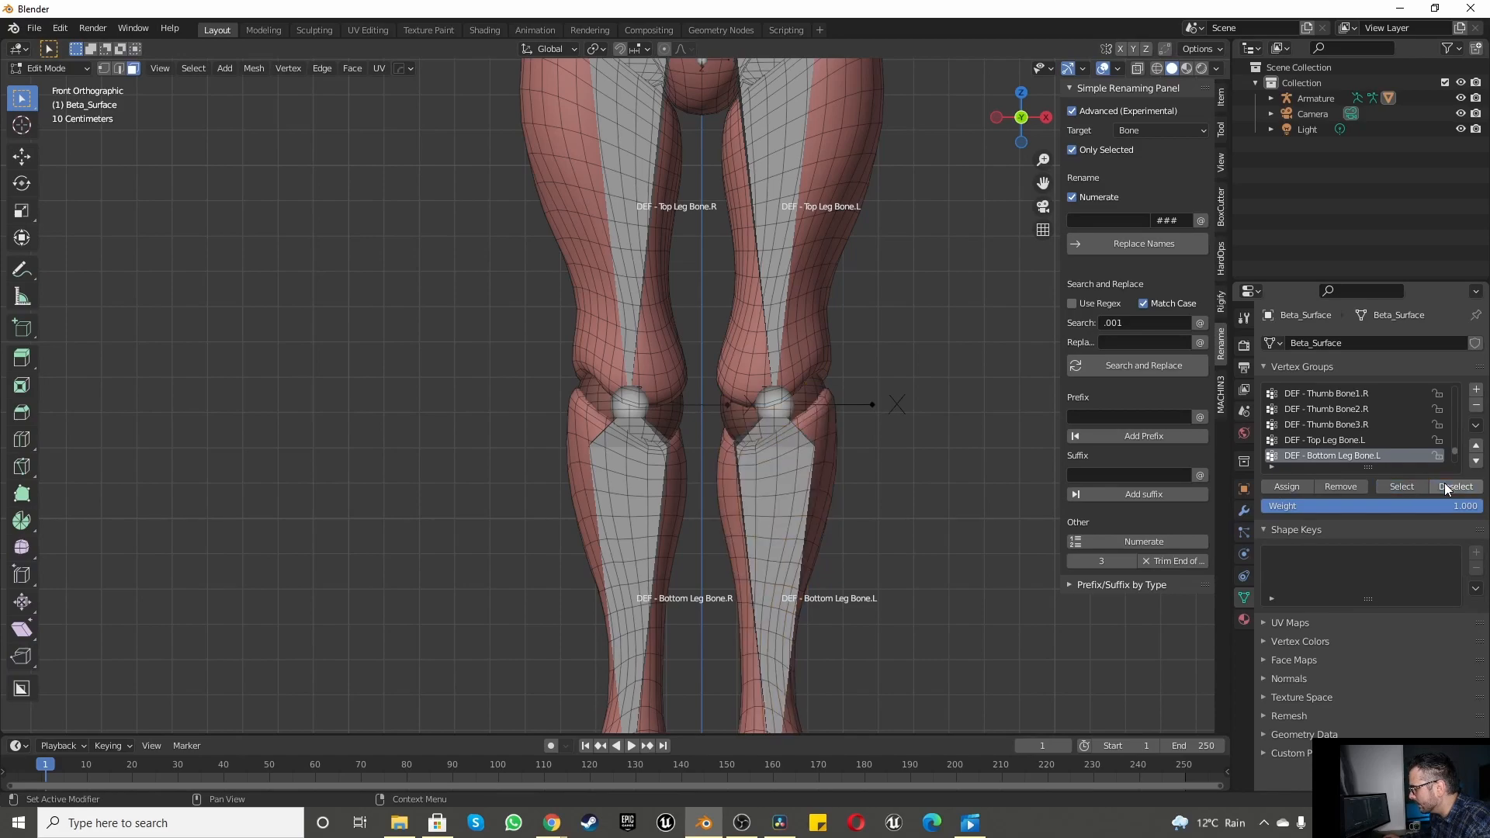
Step: Assign the linked left ankle joint and foot to DEF - Foot Bone.L, check the group, and deselect it
{"action": "scroll", "coordinate": [1375, 437], "scroll_direction": "down", "scroll_amount": 1}
{"action": "left_click", "coordinate": [1352, 457]}
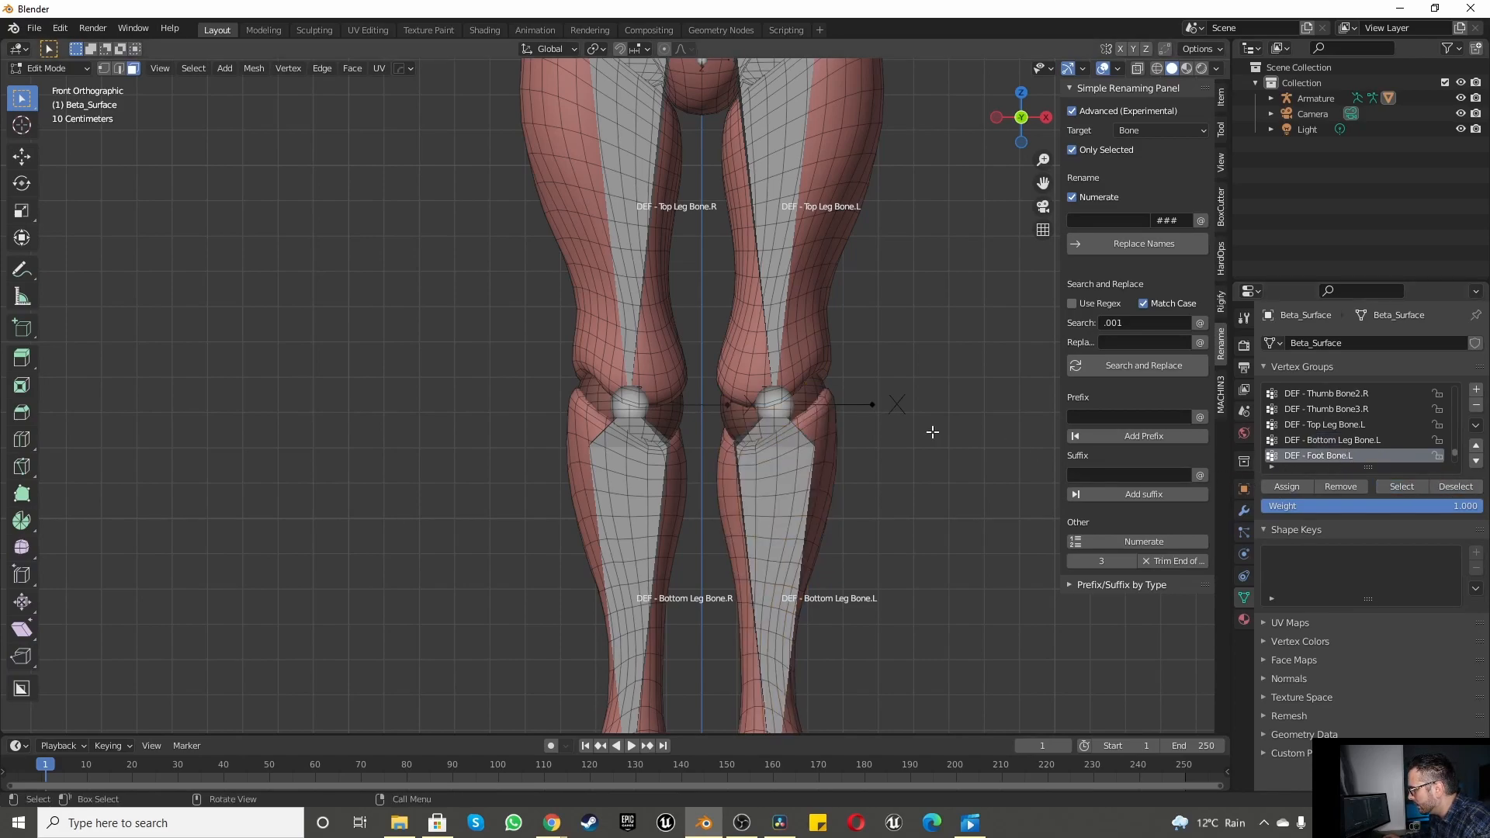
{"action": "scroll", "coordinate": [604, 367], "scroll_direction": "down", "scroll_amount": 1}
{"action": "scroll", "coordinate": [613, 388], "scroll_direction": "down", "scroll_amount": 1}
{"action": "scroll", "coordinate": [691, 638], "scroll_direction": "up", "scroll_amount": 2}
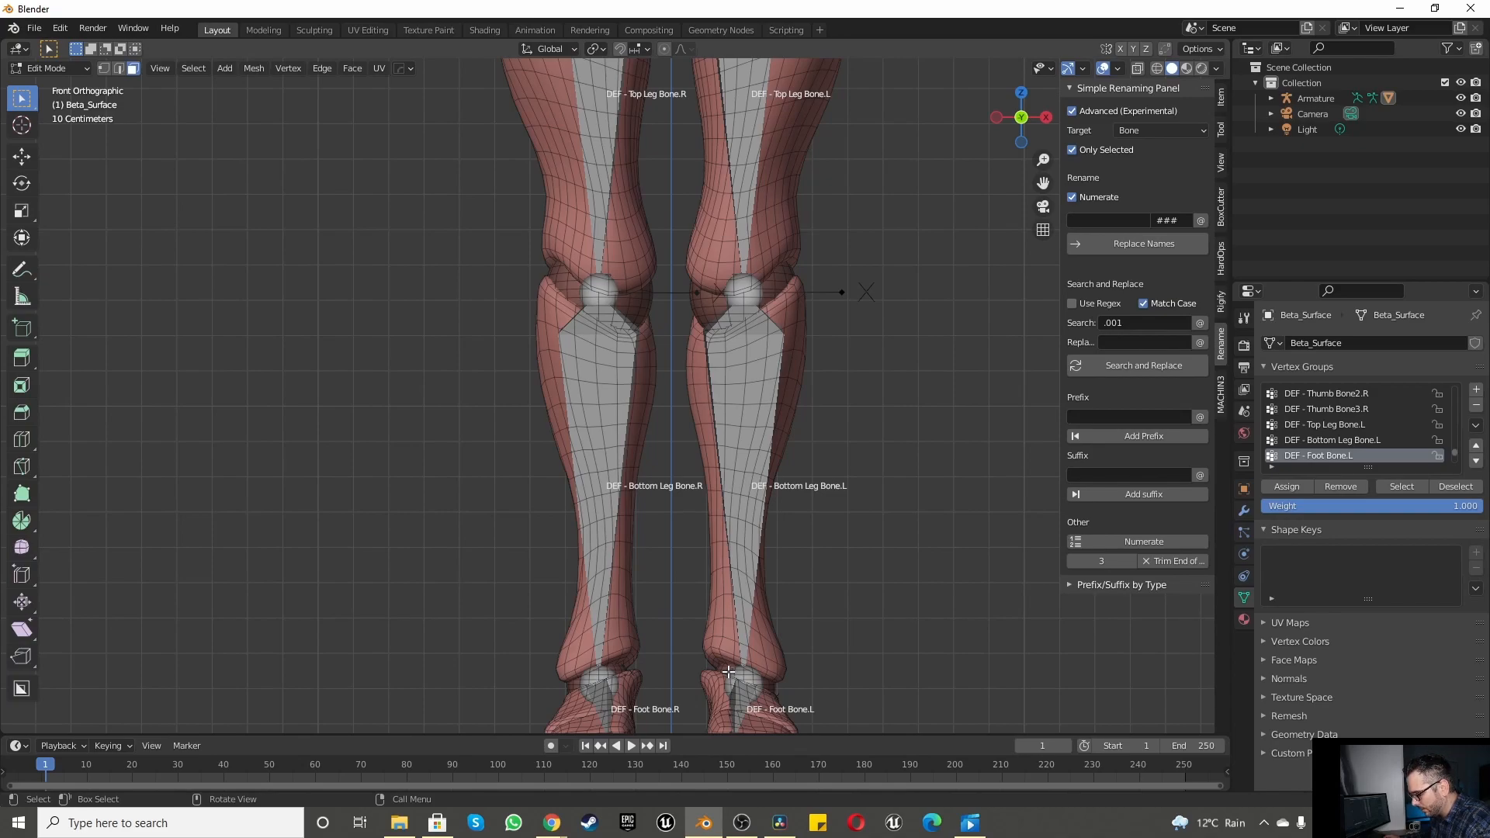
{"action": "key", "text": "l"}
{"action": "key", "text": "l"}
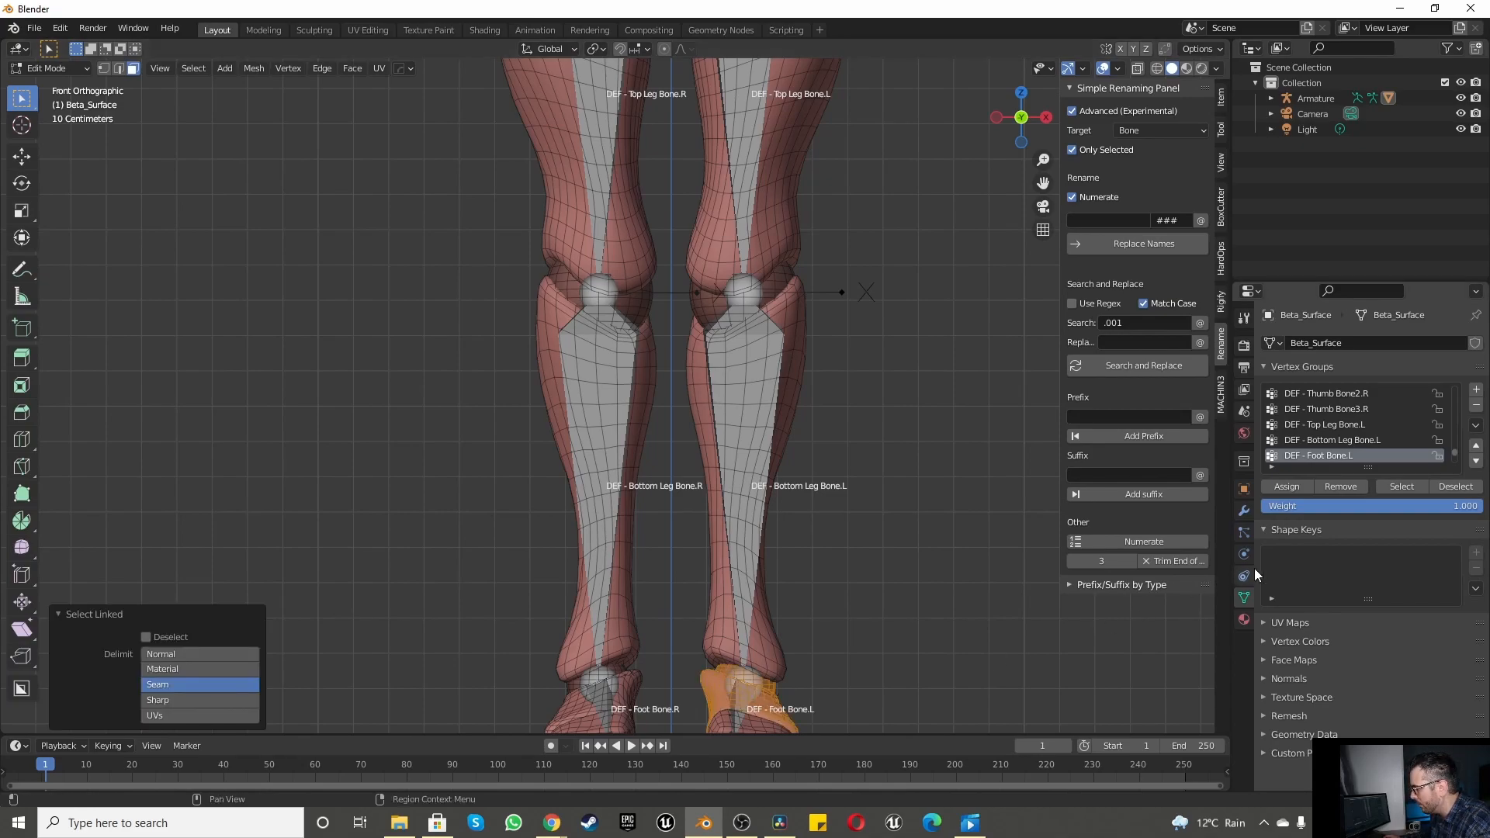
{"action": "left_click", "coordinate": [1290, 489]}
{"action": "left_click", "coordinate": [1436, 487]}
{"action": "left_click", "coordinate": [1403, 487]}
{"action": "left_click", "coordinate": [1445, 486]}
Step: Assign the linked left toe joint and toe section to DEF - Toes Bone.L, check the group, and deselect it
{"action": "scroll", "coordinate": [771, 520], "scroll_direction": "down", "scroll_amount": 4}
{"action": "middle_click_drag", "start_coordinate": [771, 520], "coordinate": [600, 608]}
{"action": "scroll", "coordinate": [538, 713], "scroll_direction": "up", "scroll_amount": 4}
{"action": "scroll", "coordinate": [574, 598], "scroll_direction": "up", "scroll_amount": 3}
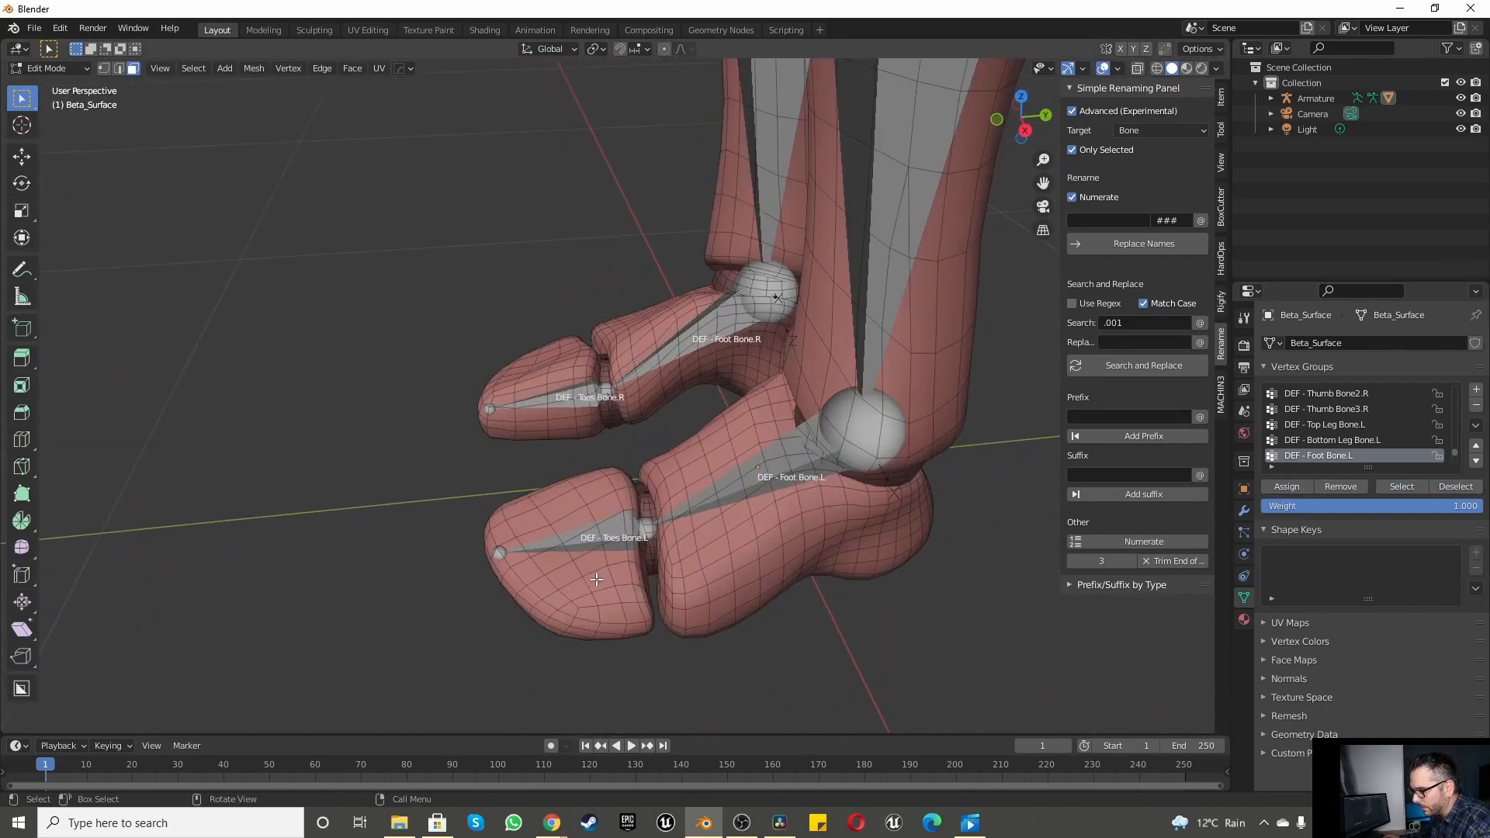
{"action": "scroll", "coordinate": [595, 579], "scroll_direction": "up", "scroll_amount": 1}
{"action": "scroll", "coordinate": [1341, 444], "scroll_direction": "down", "scroll_amount": 1}
{"action": "left_click", "coordinate": [1332, 456]}
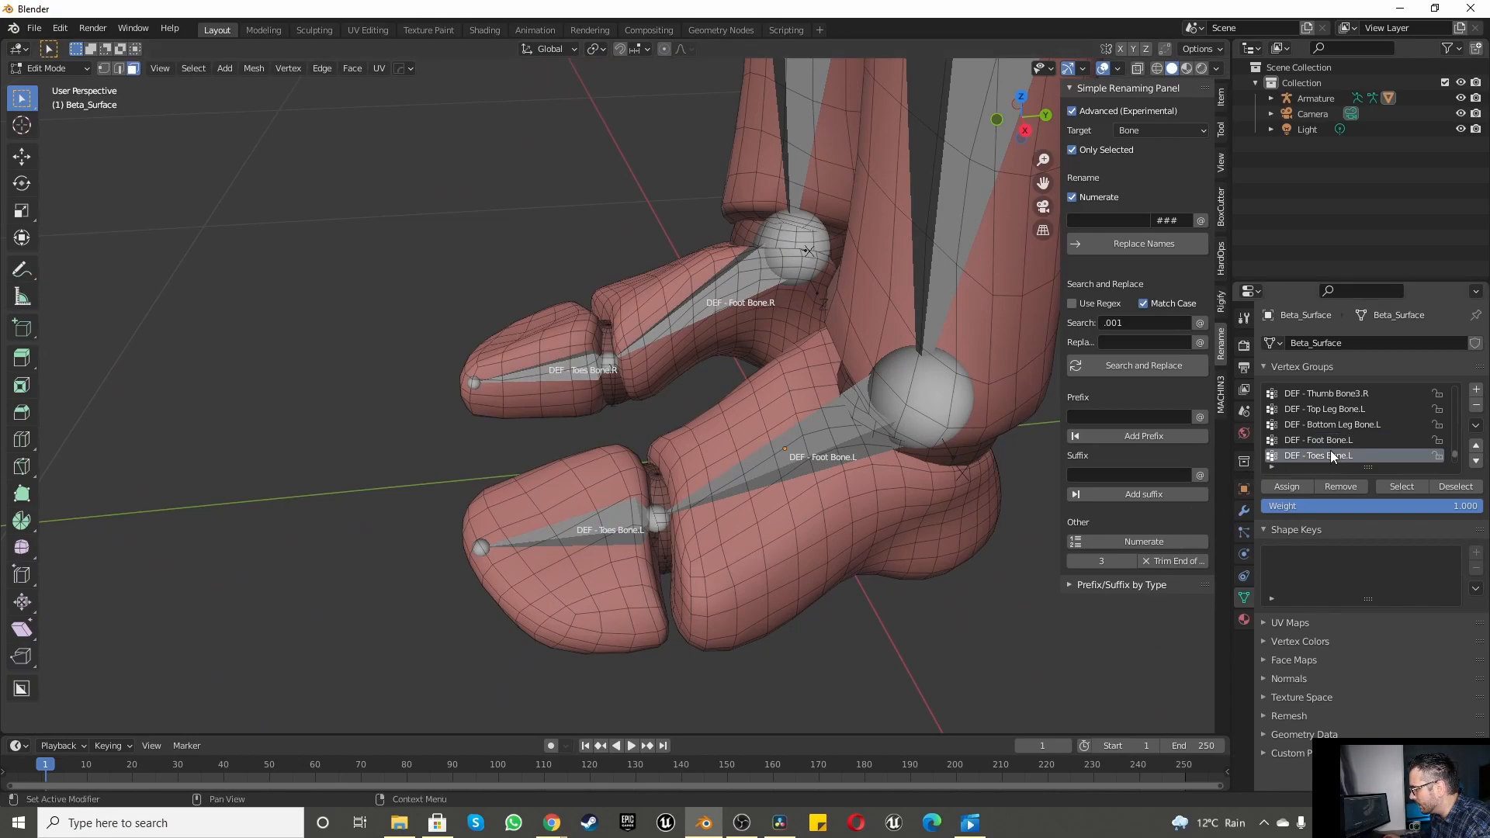
{"action": "key", "text": "l"}
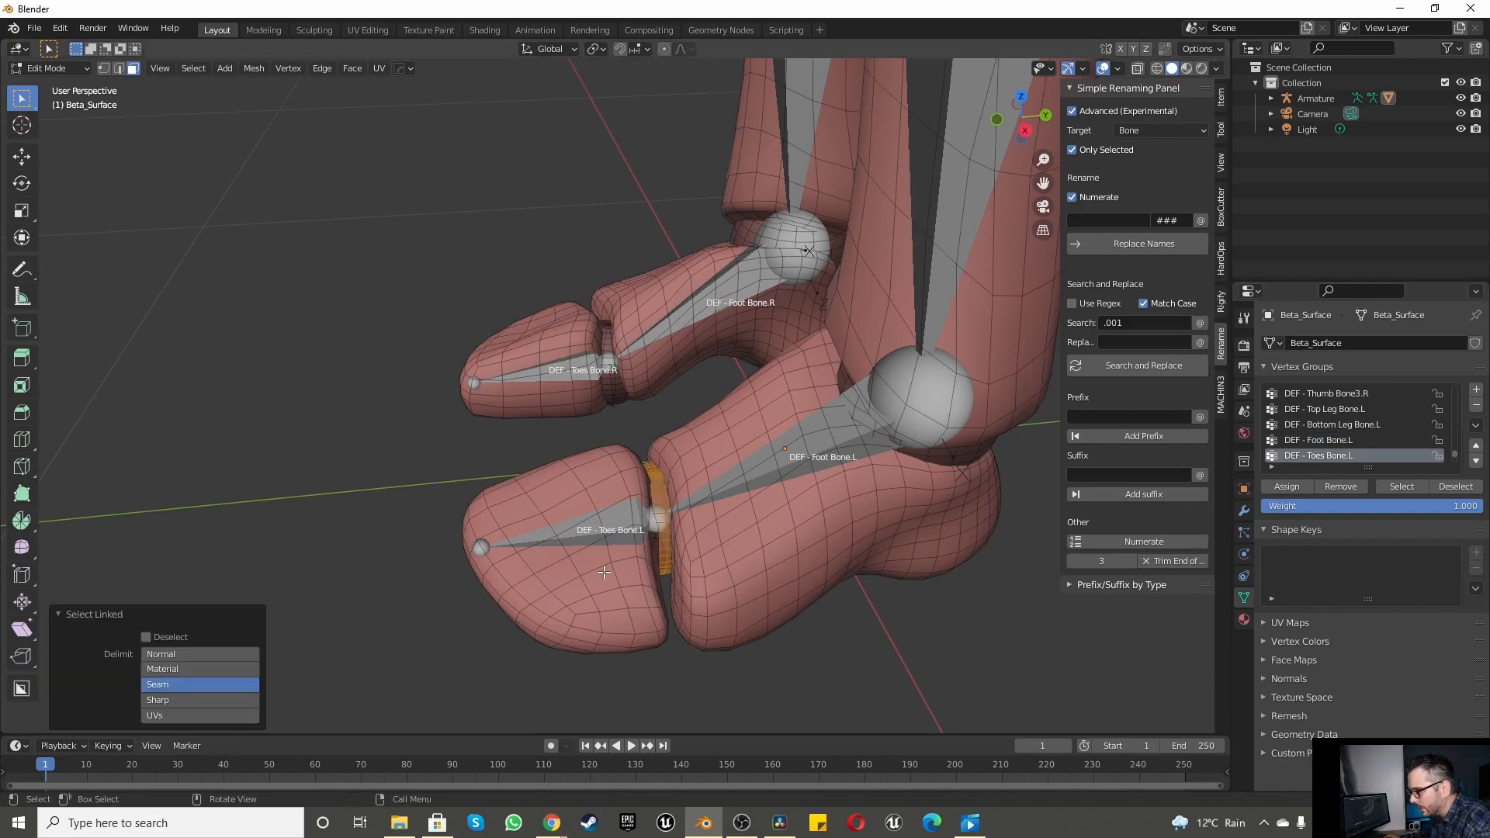
{"action": "key", "text": "l"}
{"action": "left_click", "coordinate": [1299, 487]}
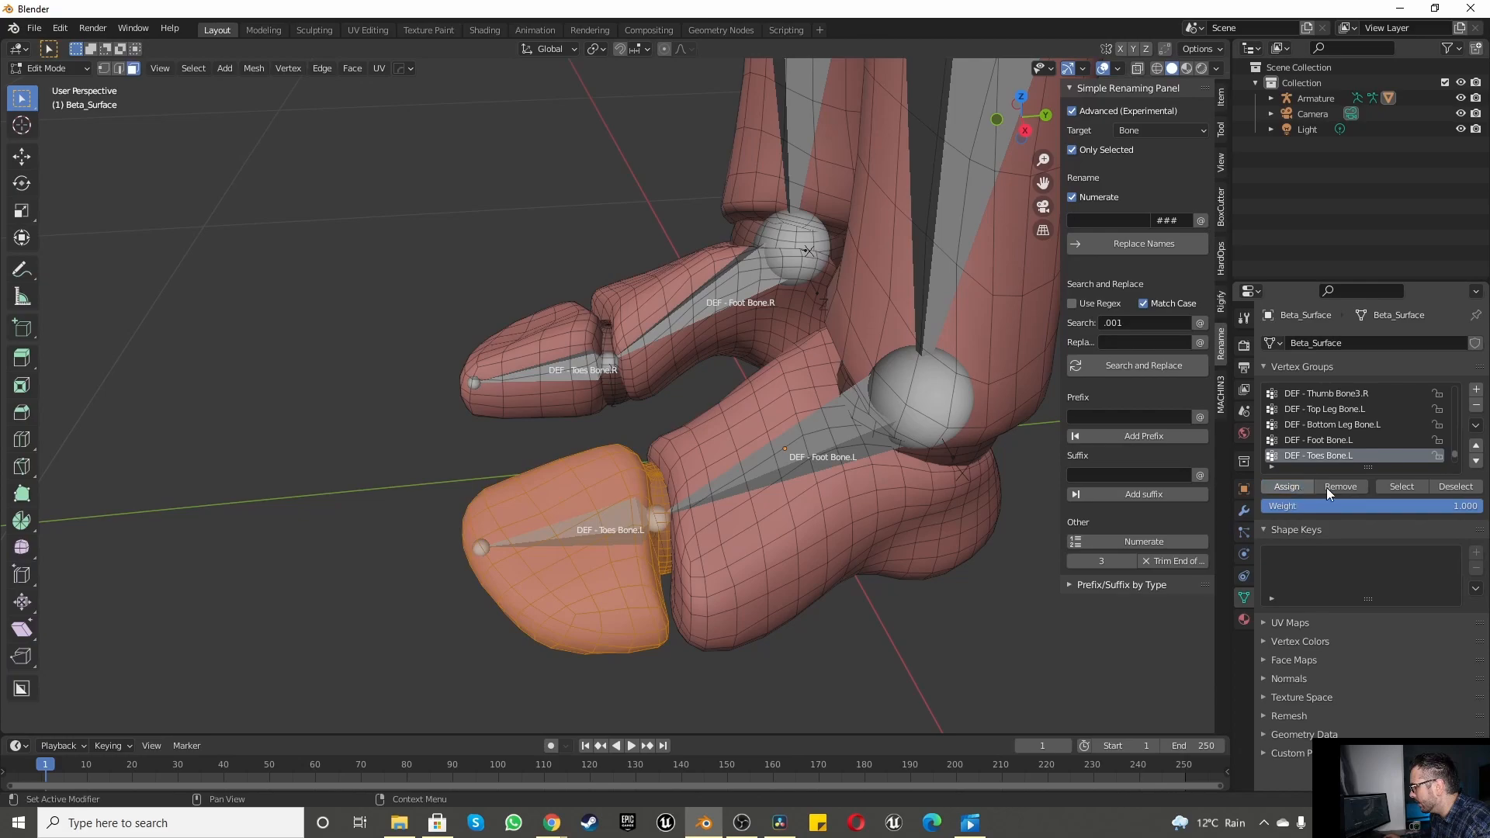
{"action": "left_click", "coordinate": [1435, 485]}
{"action": "left_click", "coordinate": [1413, 486]}
{"action": "left_click", "coordinate": [1447, 489]}
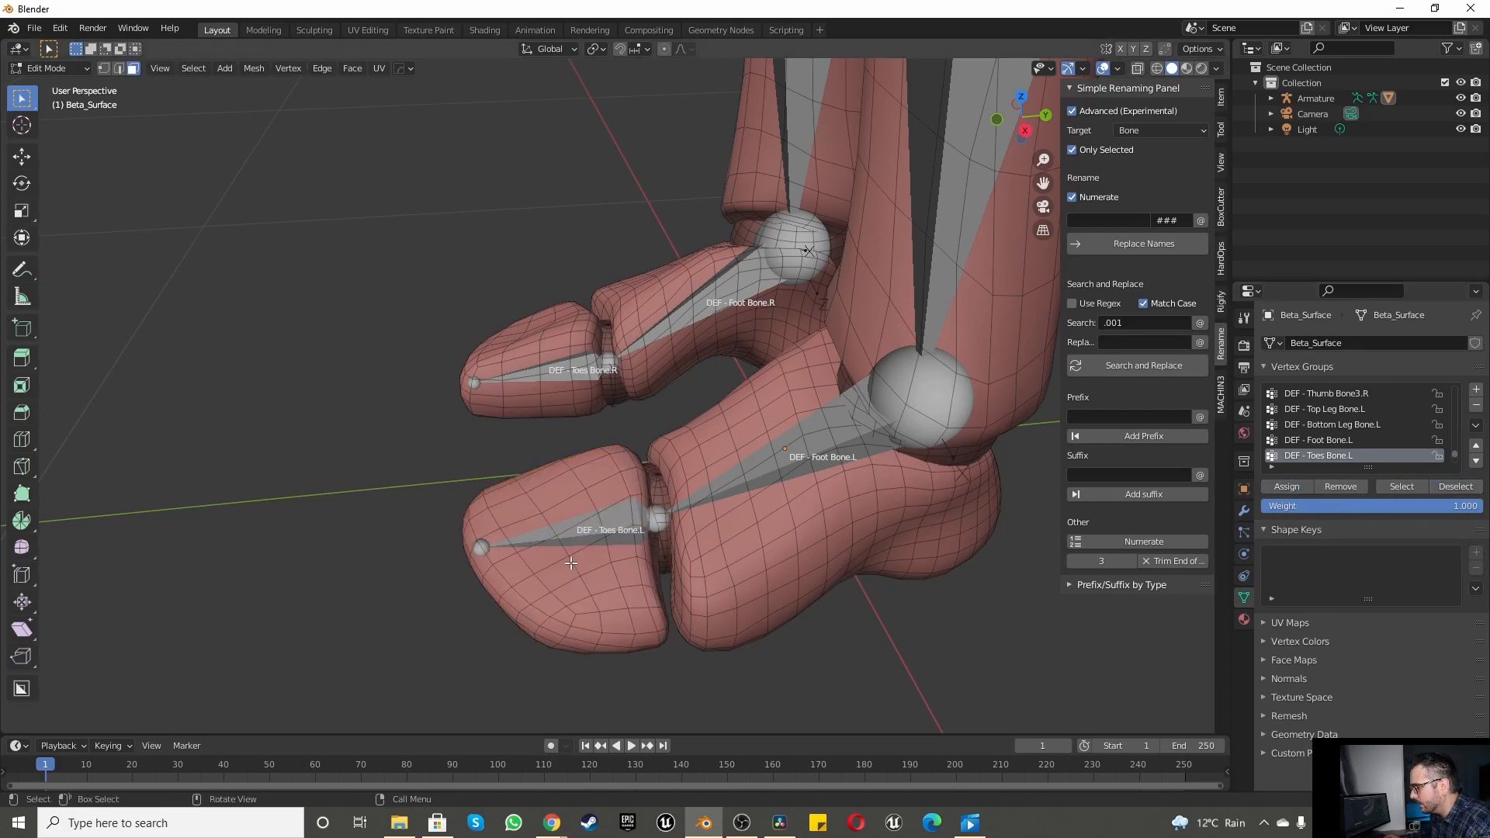
Step: Assign the linked right thigh to DEF - Top Leg Bone.R, check the group, and deselect it
{"action": "scroll", "coordinate": [576, 533], "scroll_direction": "down", "scroll_amount": 5}
{"action": "scroll", "coordinate": [1357, 433], "scroll_direction": "down", "scroll_amount": 1}
{"action": "left_click", "coordinate": [1349, 458]}
{"action": "key", "text": "KP_1"}
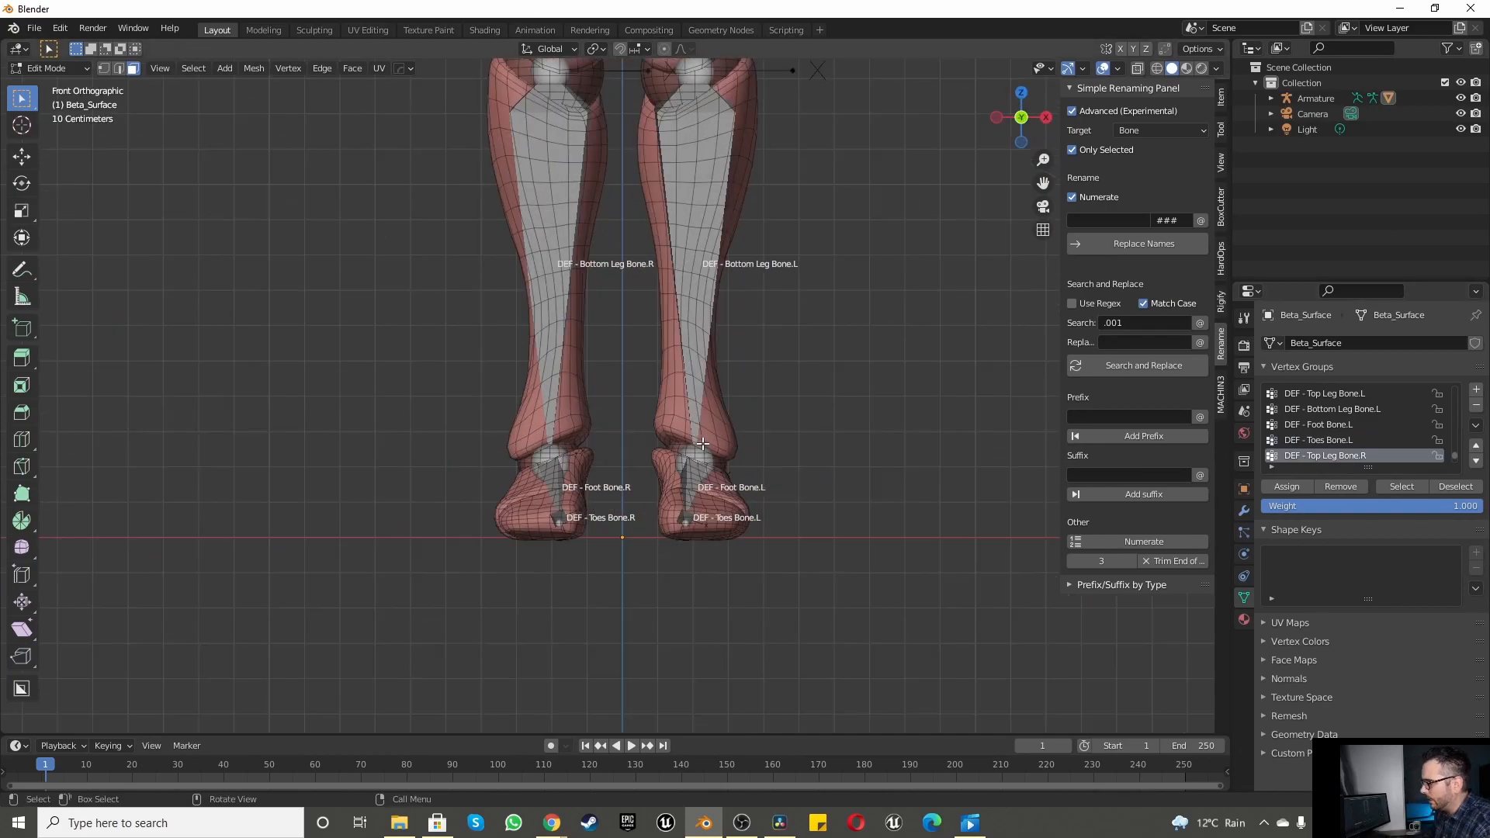
{"action": "scroll", "coordinate": [432, 539], "scroll_direction": "down", "scroll_amount": 4}
{"action": "scroll", "coordinate": [525, 248], "scroll_direction": "up", "scroll_amount": 2}
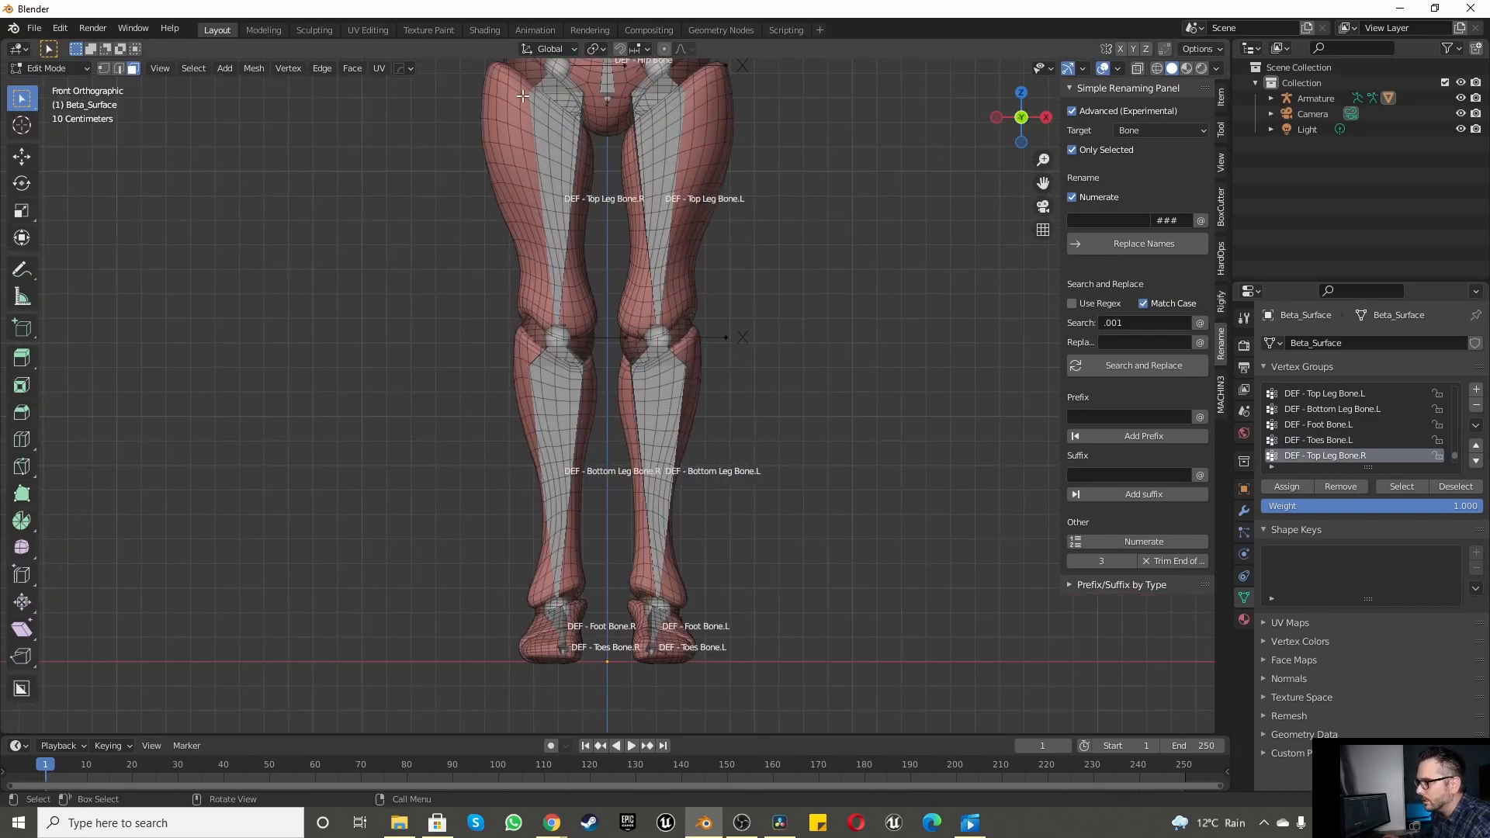
{"action": "key", "text": "l"}
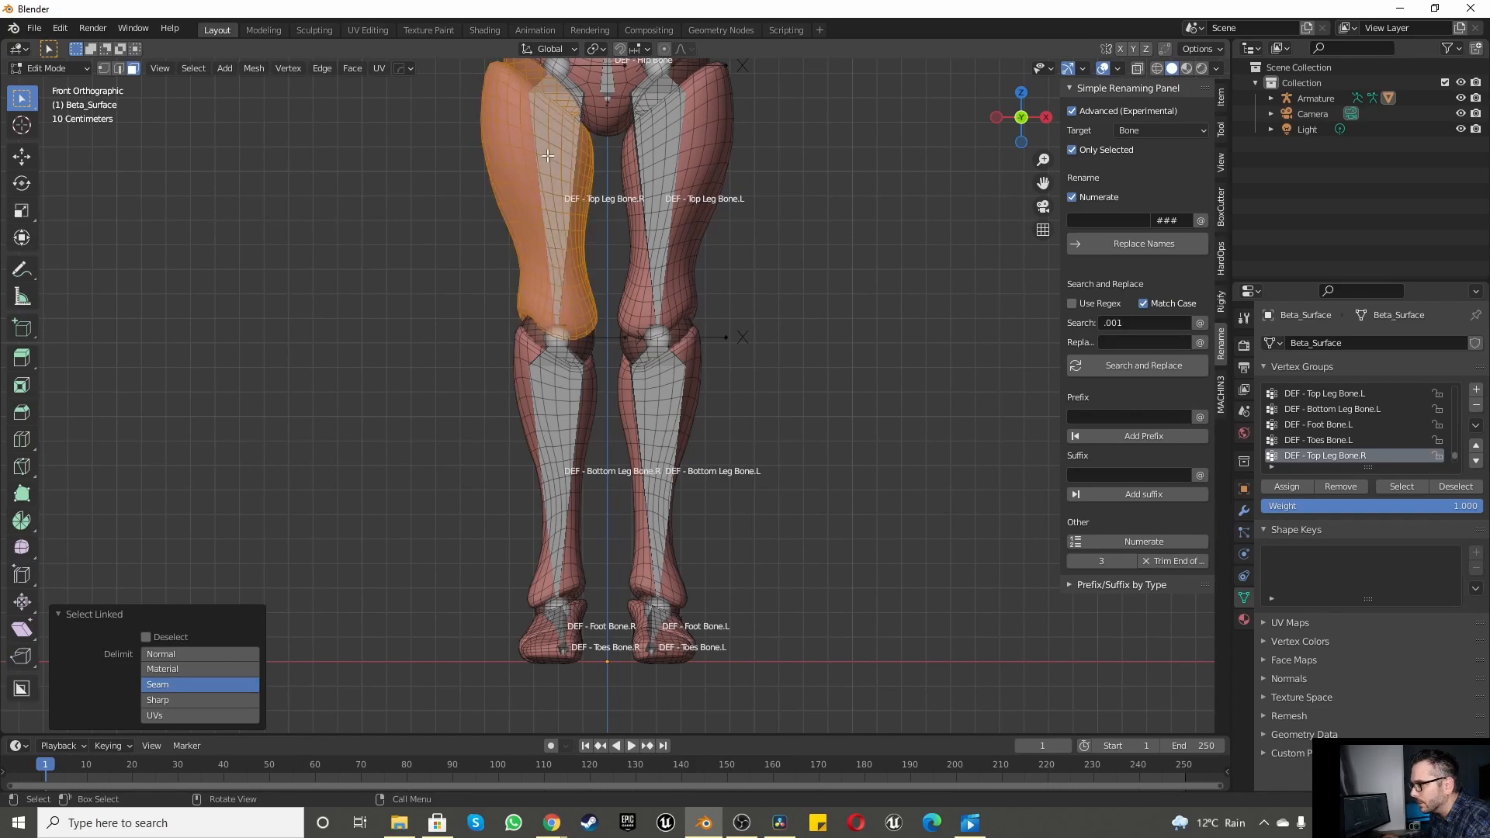
{"action": "left_click", "coordinate": [1285, 487]}
{"action": "left_click", "coordinate": [1467, 487]}
{"action": "left_click", "coordinate": [1411, 485]}
{"action": "left_click", "coordinate": [1456, 486]}
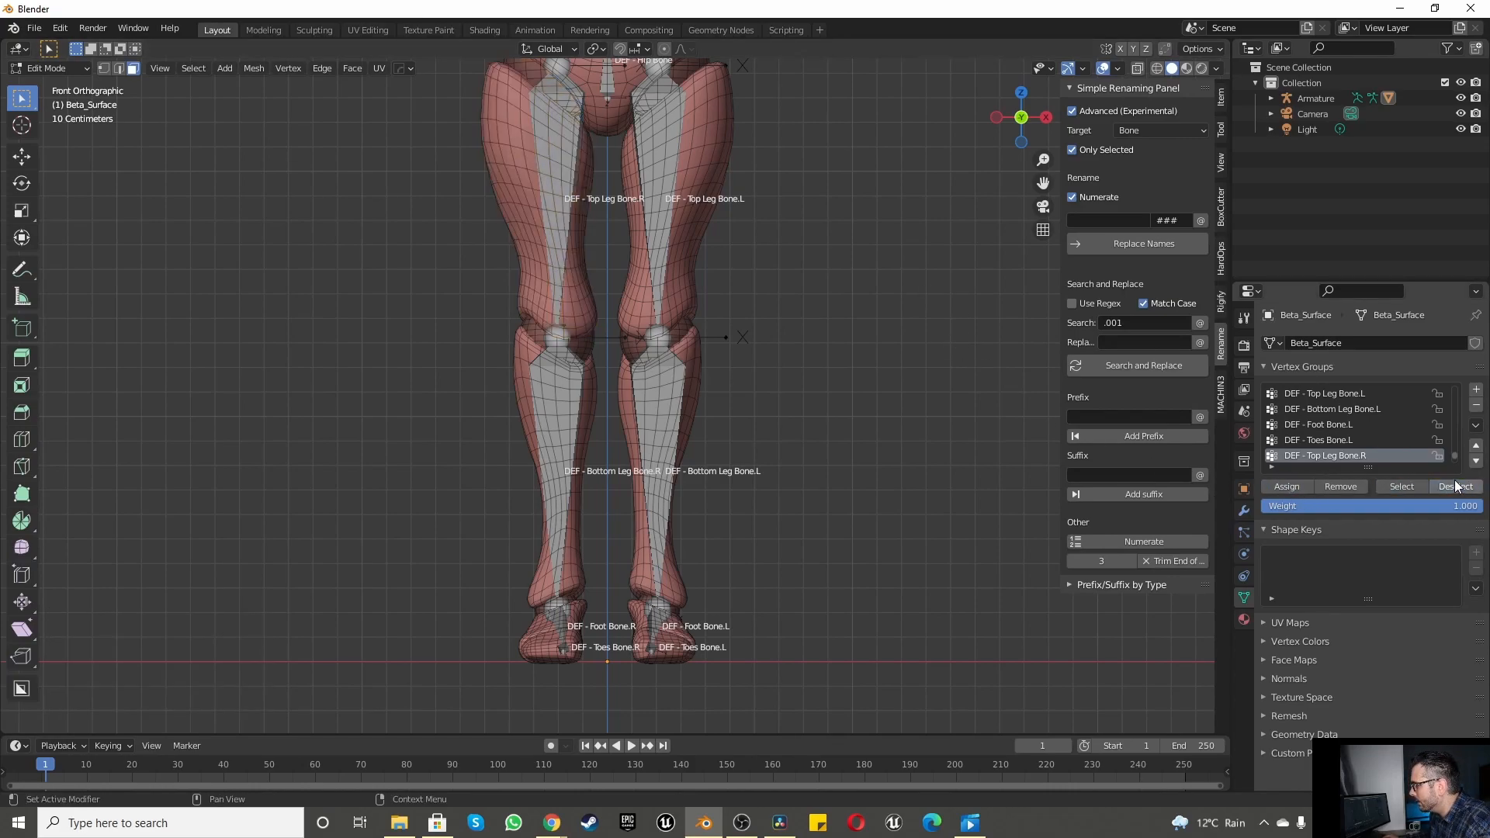
Step: Assign the linked right knee joint and lower leg to DEF - Bottom Leg Bone.R, check the group, and deselect it
{"action": "scroll", "coordinate": [1350, 443], "scroll_direction": "down", "scroll_amount": 1}
{"action": "left_click", "coordinate": [1331, 455]}
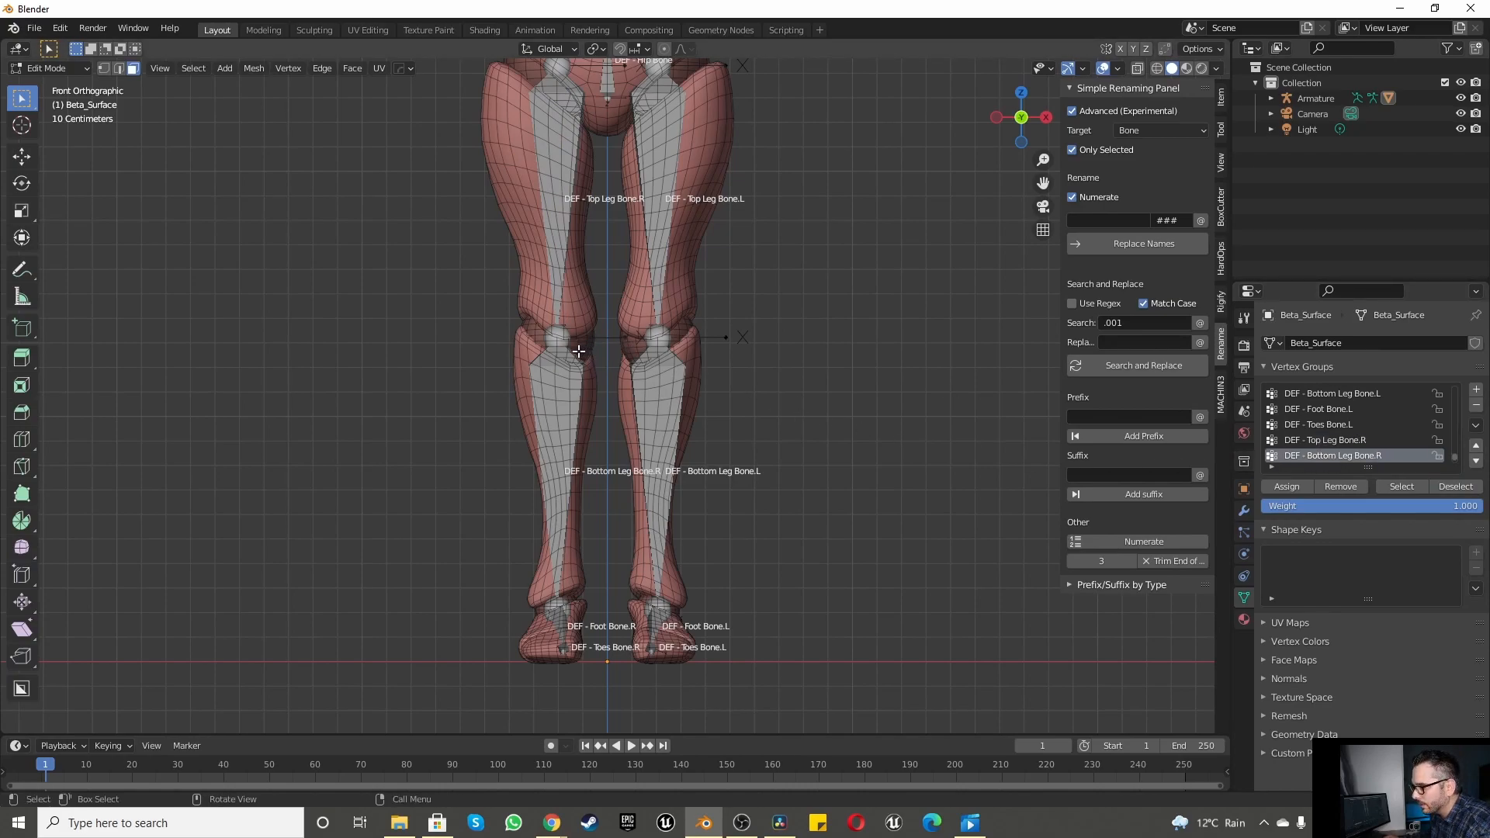
{"action": "key", "text": "l"}
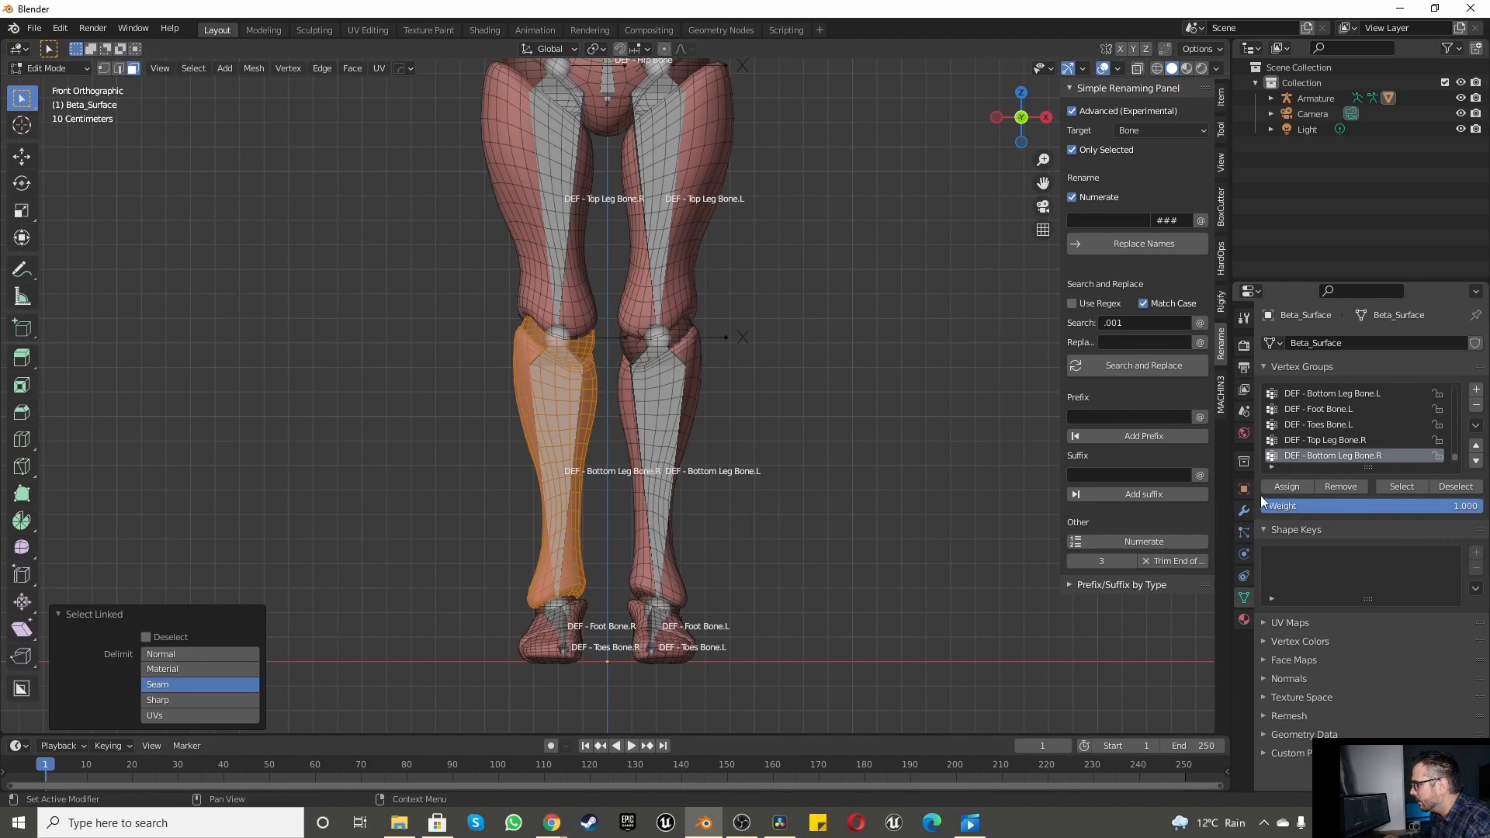
{"action": "left_click", "coordinate": [1285, 486]}
{"action": "left_click", "coordinate": [1454, 485]}
{"action": "left_click", "coordinate": [1405, 486]}
{"action": "left_click", "coordinate": [1452, 484]}
Step: Assign the linked right ankle joint and foot to DEF - Foot Bone.R, check the group, and deselect it
{"action": "scroll", "coordinate": [1320, 444], "scroll_direction": "down", "scroll_amount": 1}
{"action": "left_click", "coordinate": [1320, 457]}
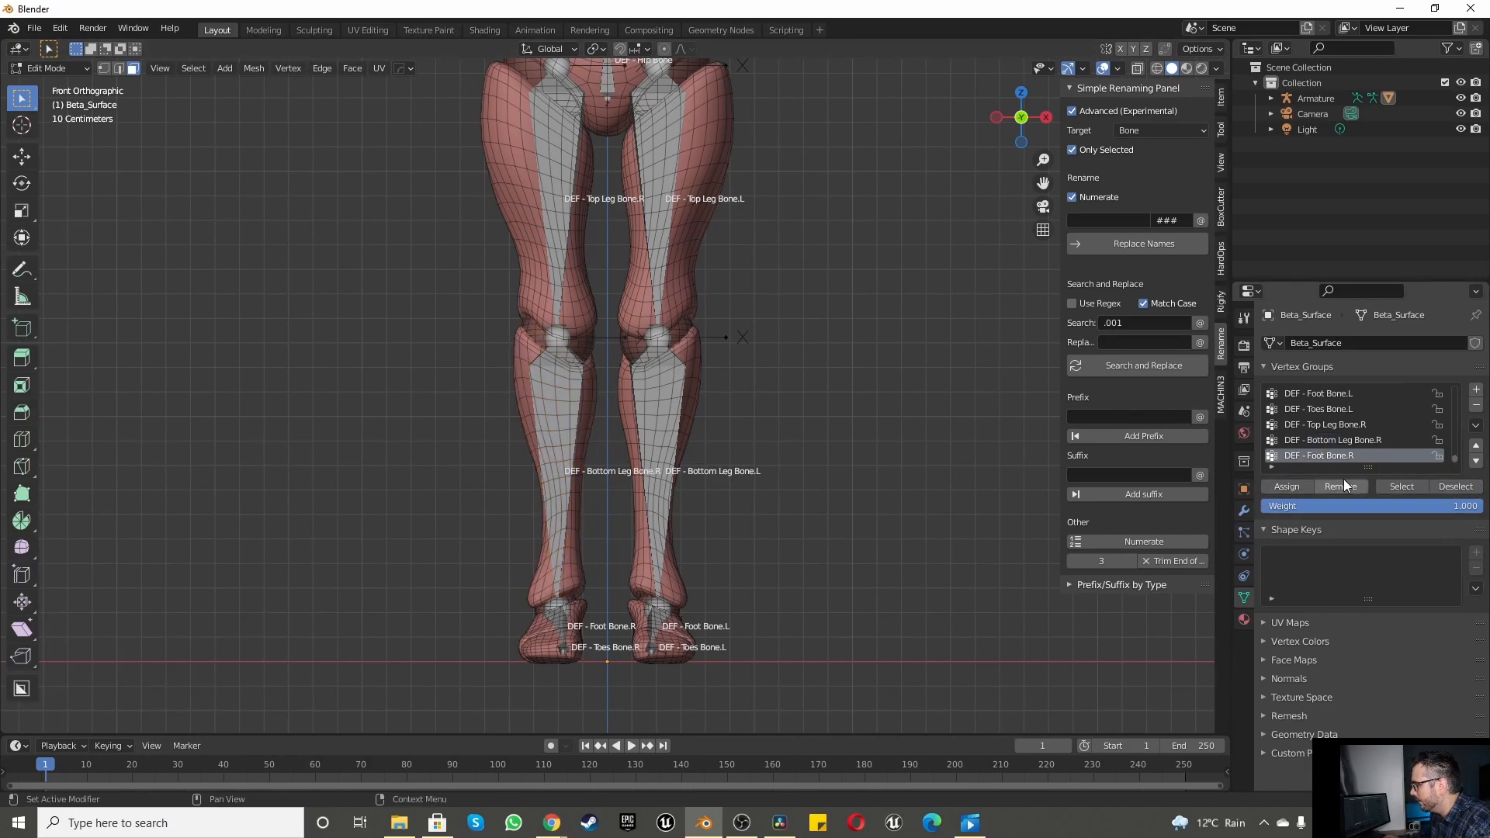
{"action": "scroll", "coordinate": [521, 607], "scroll_direction": "up", "scroll_amount": 3}
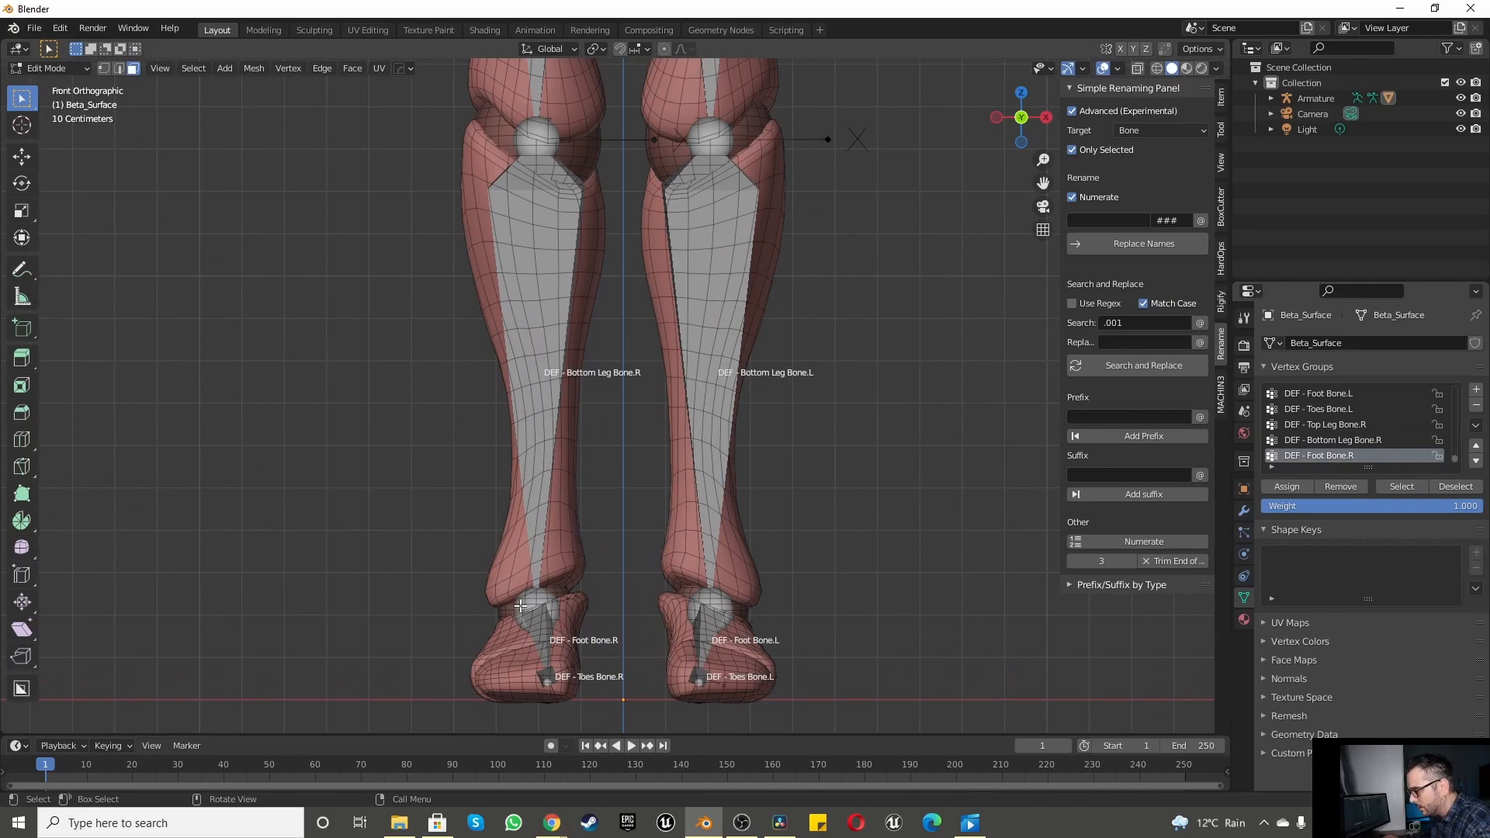
{"action": "key", "text": "l"}
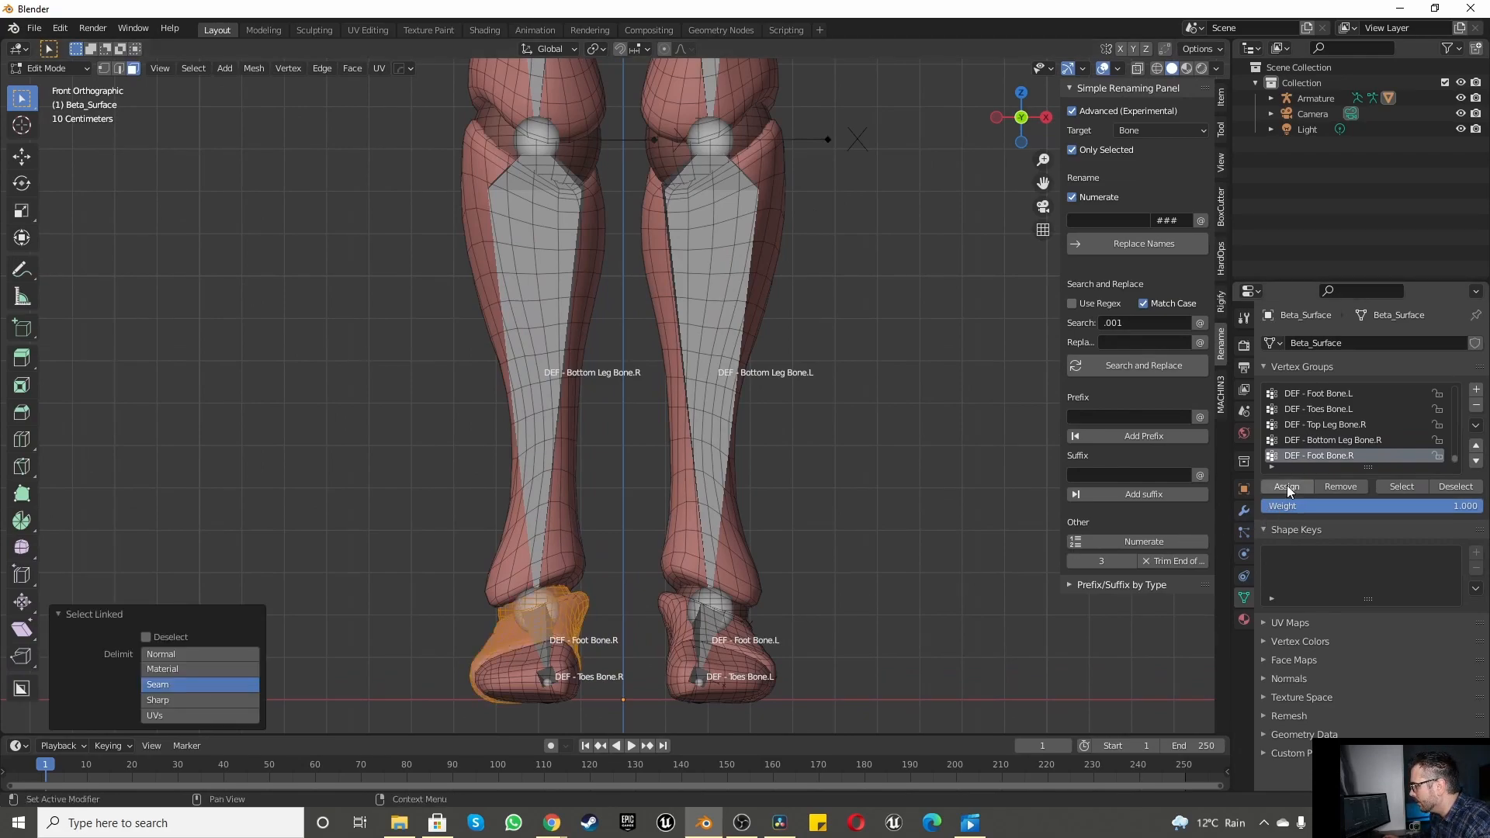
{"action": "left_click", "coordinate": [1287, 485]}
{"action": "left_click", "coordinate": [1450, 485]}
{"action": "left_click", "coordinate": [1408, 486]}
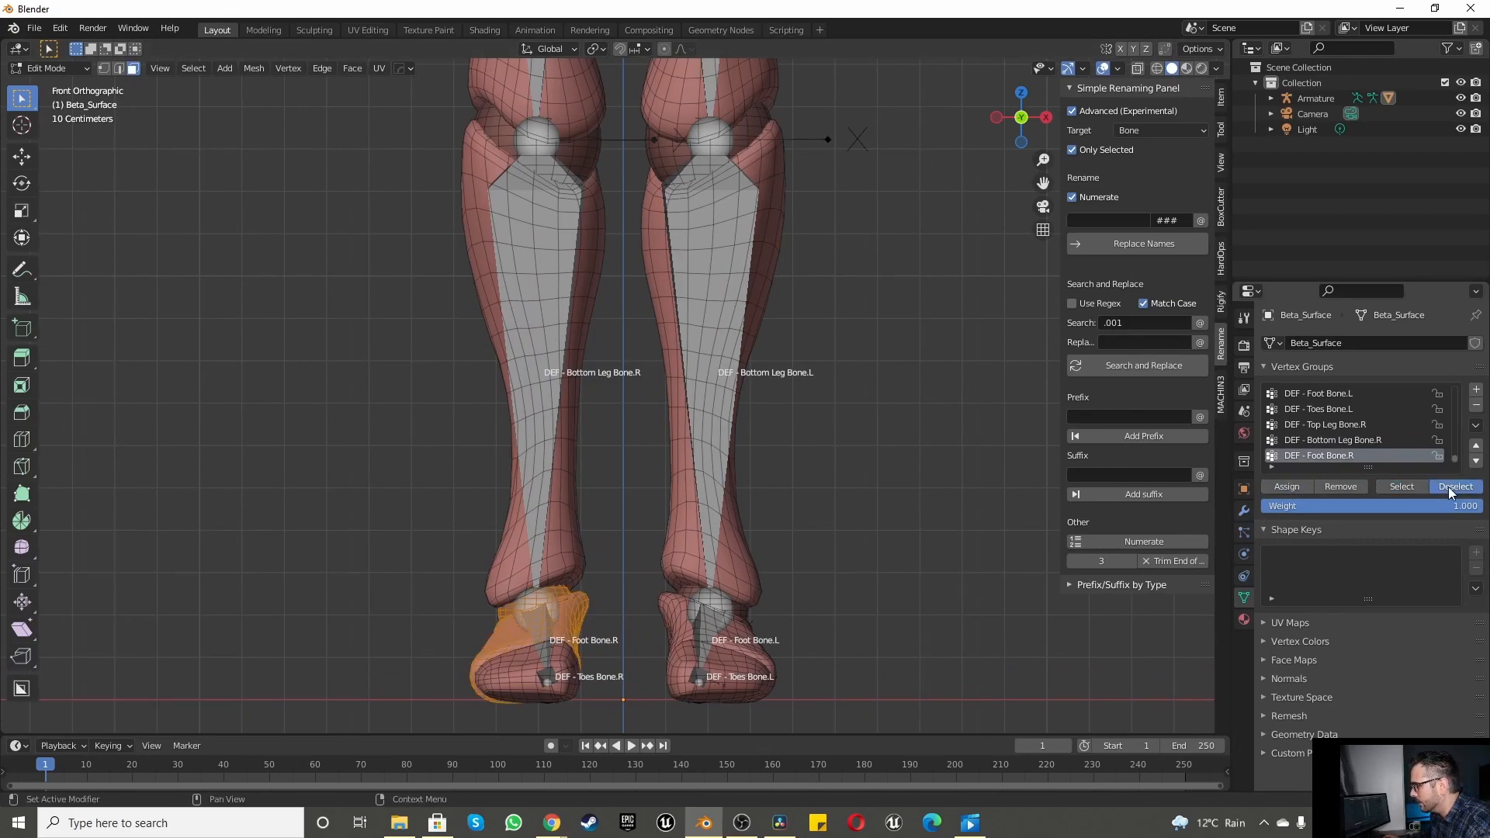
{"action": "left_click", "coordinate": [1449, 488]}
Step: Assign the linked right toe joint and toe section to DEF - Toes Bone.R, check the group, and deselect it
{"action": "scroll", "coordinate": [808, 469], "scroll_direction": "down", "scroll_amount": 2}
{"action": "scroll", "coordinate": [582, 598], "scroll_direction": "up", "scroll_amount": 2}
{"action": "middle_click_drag", "start_coordinate": [582, 599], "coordinate": [693, 609]}
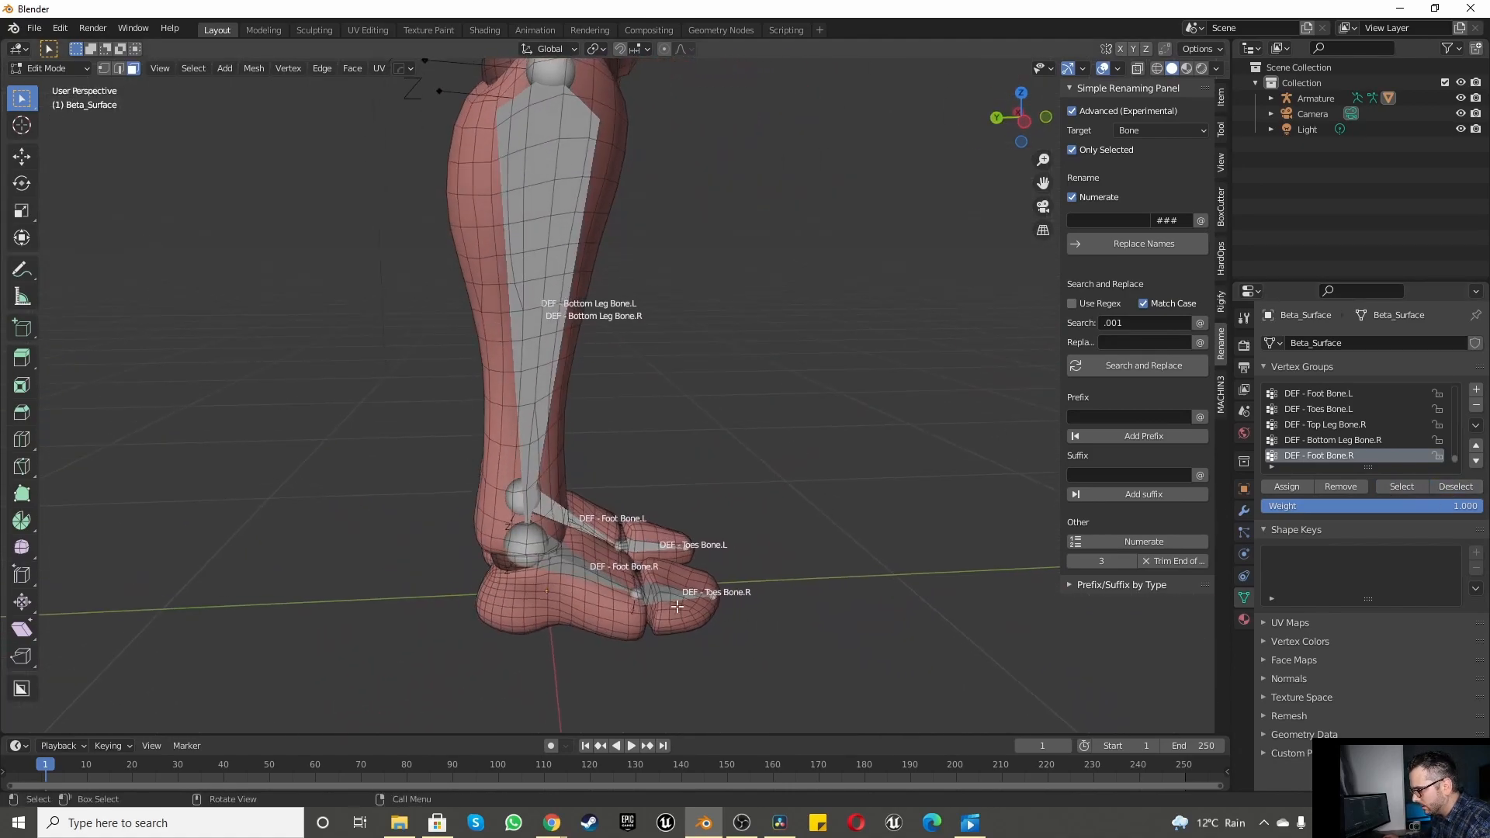
{"action": "scroll", "coordinate": [693, 609], "scroll_direction": "up", "scroll_amount": 5}
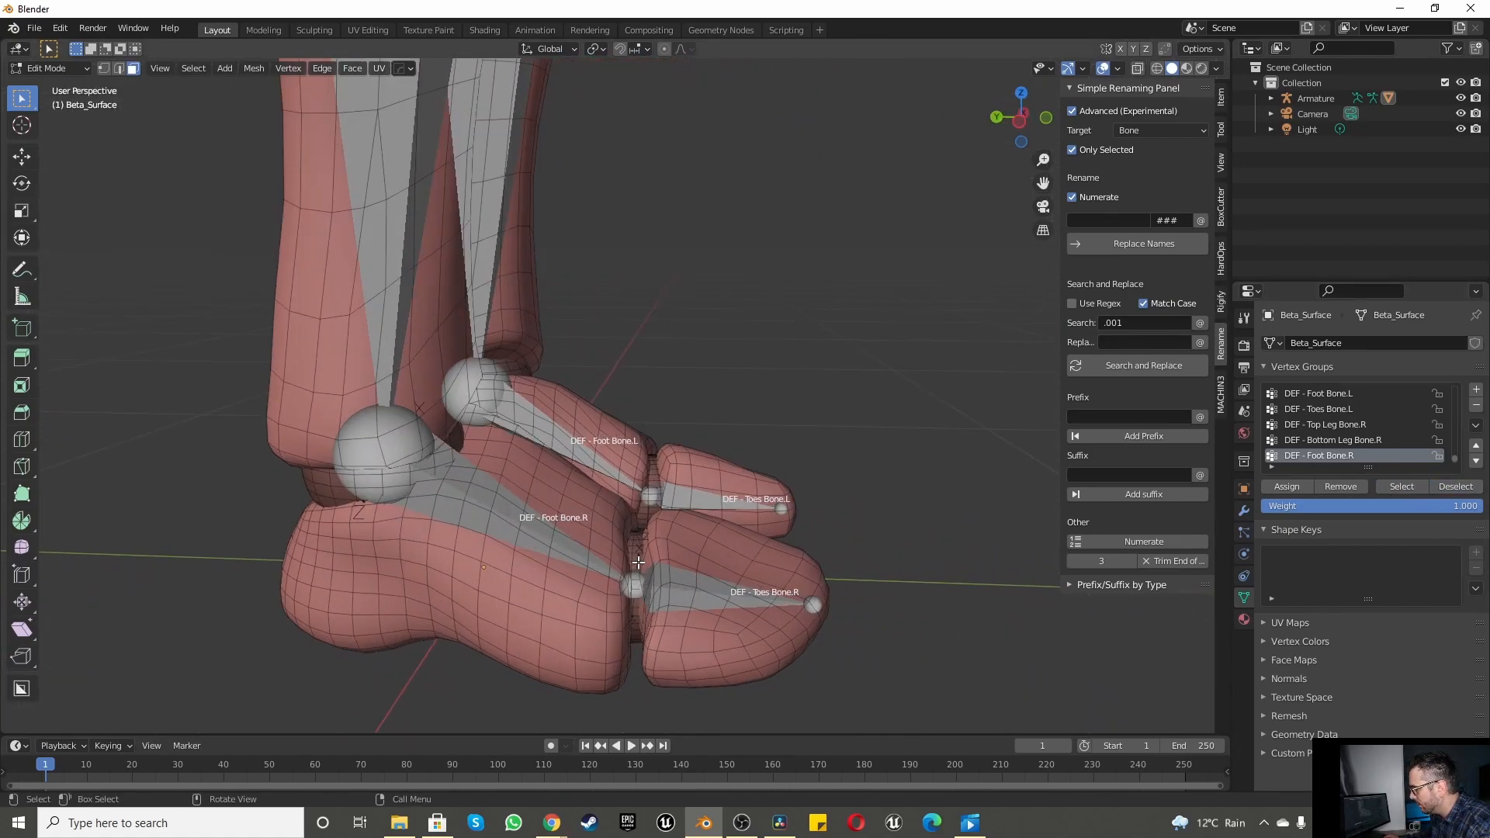
{"action": "left_click", "coordinate": [637, 562]}
{"action": "key", "text": "ctrl+l"}
{"action": "scroll", "coordinate": [1341, 449], "scroll_direction": "down", "scroll_amount": 1}
{"action": "left_click", "coordinate": [1340, 456]}
{"action": "left_click", "coordinate": [1301, 489]}
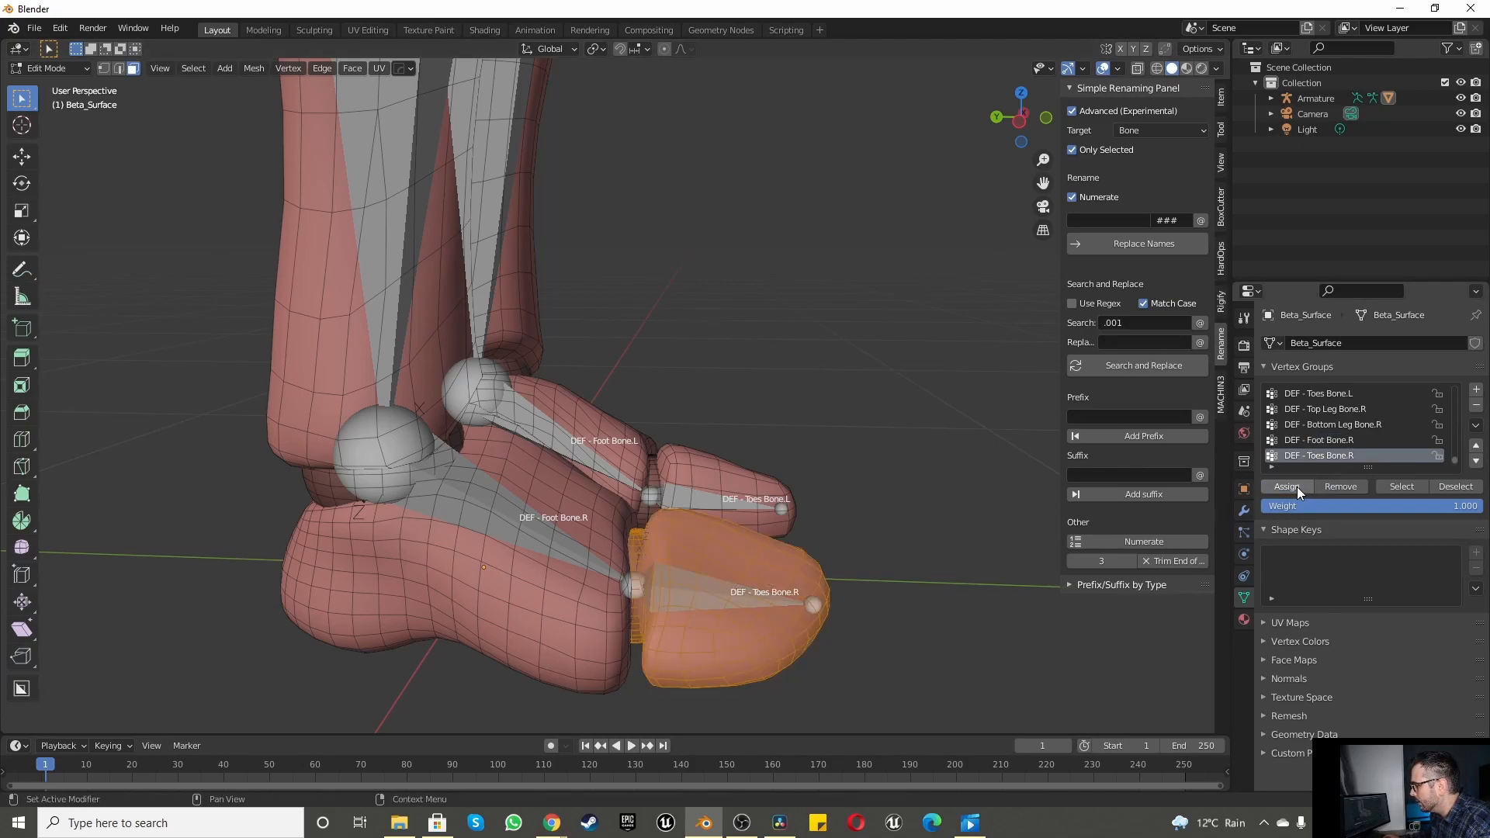
{"action": "left_click", "coordinate": [1460, 486]}
{"action": "left_click", "coordinate": [1418, 485]}
{"action": "left_click", "coordinate": [1445, 486]}
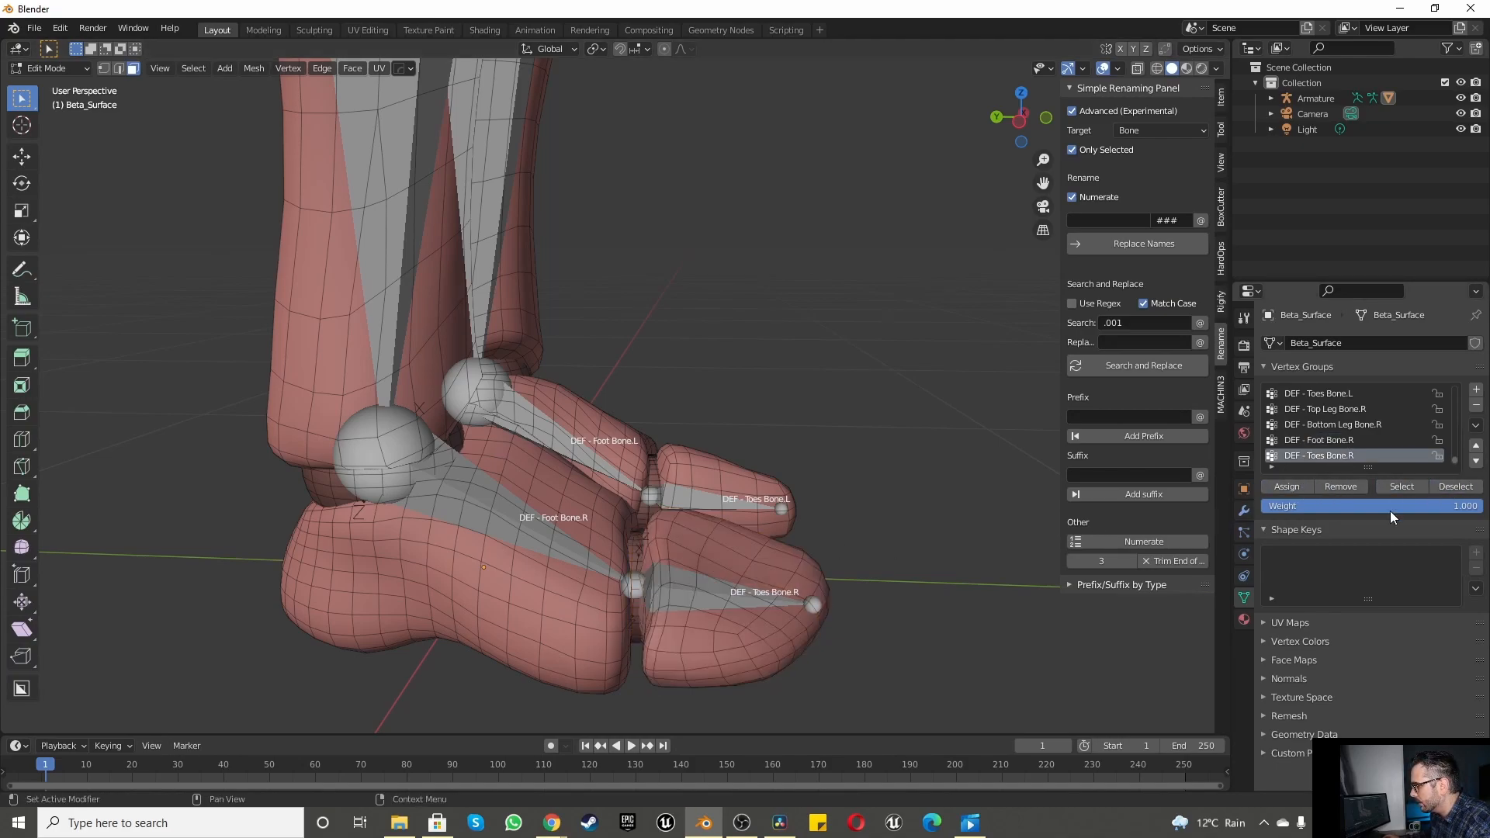
Step: Leave mesh editing in the front view, select the armature, and switch it to Pose Mode
{"action": "scroll", "coordinate": [660, 513], "scroll_direction": "down", "scroll_amount": 8}
{"action": "middle_click_drag", "start_coordinate": [661, 512], "coordinate": [514, 461]}
{"action": "key", "text": "KP_1"}
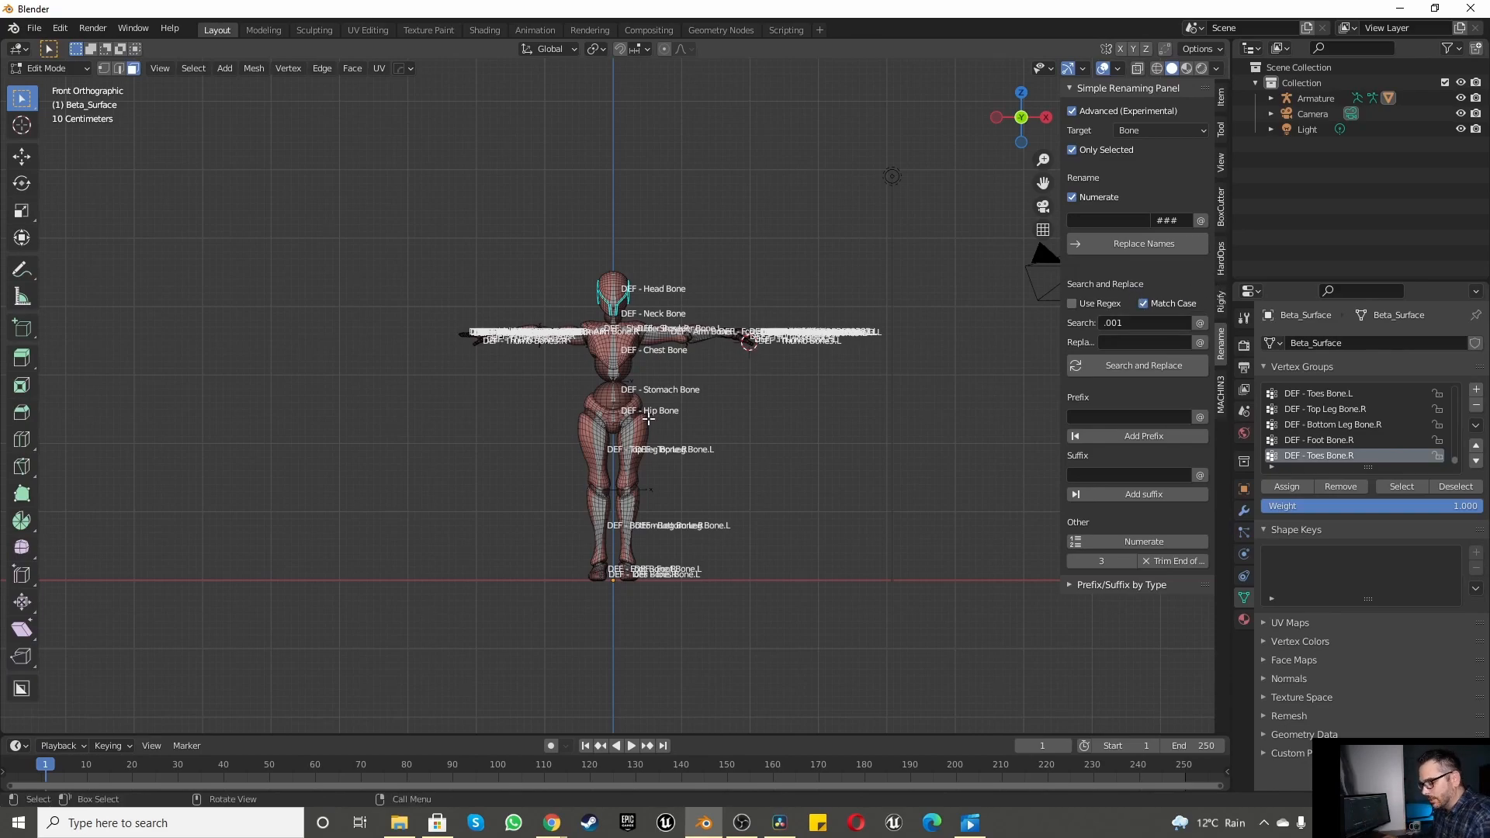
{"action": "key", "text": "Tab"}
{"action": "left_click", "coordinate": [765, 501]}
{"action": "left_click", "coordinate": [605, 447]}
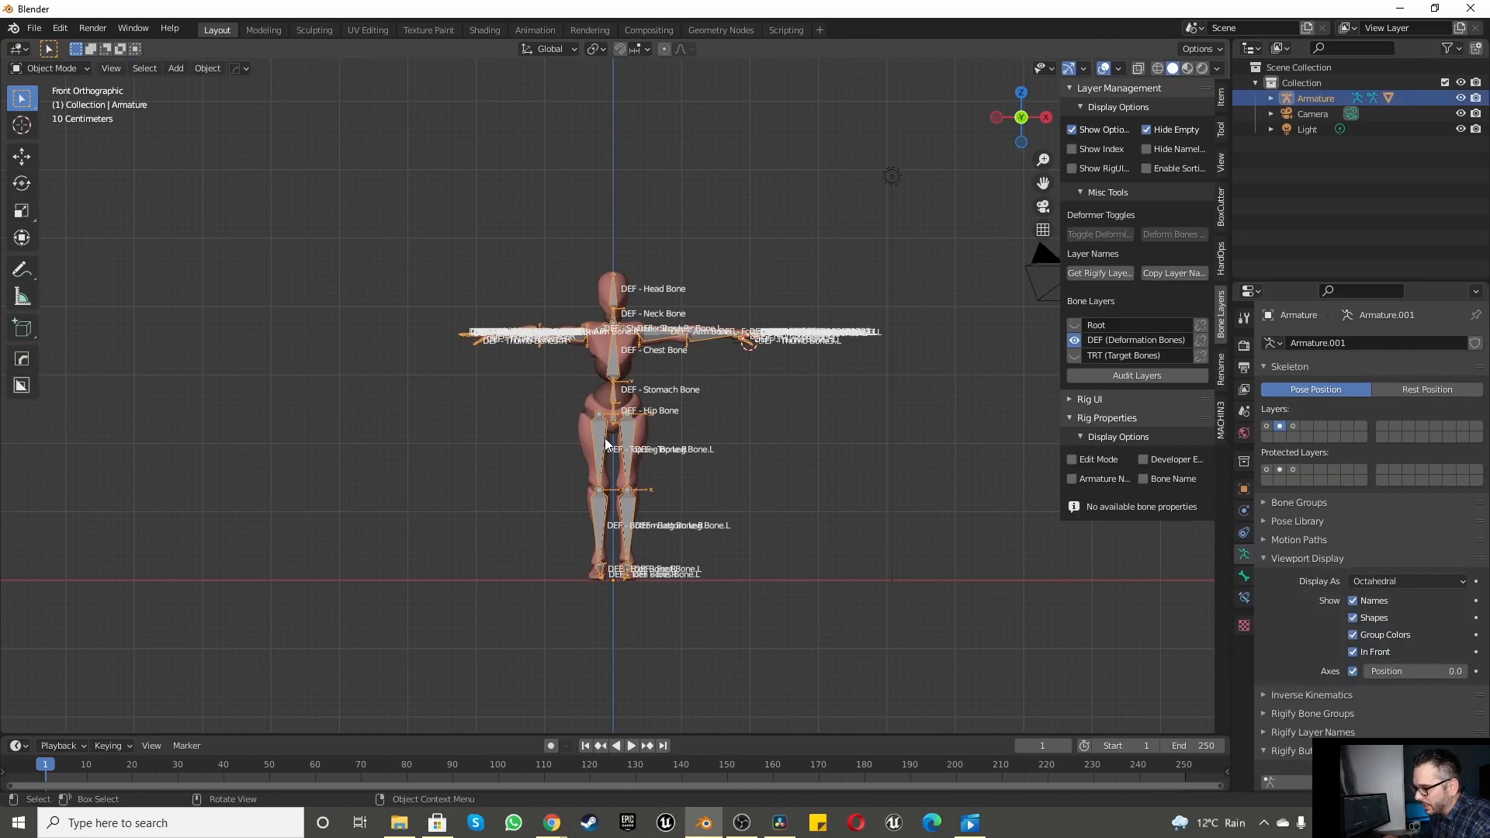
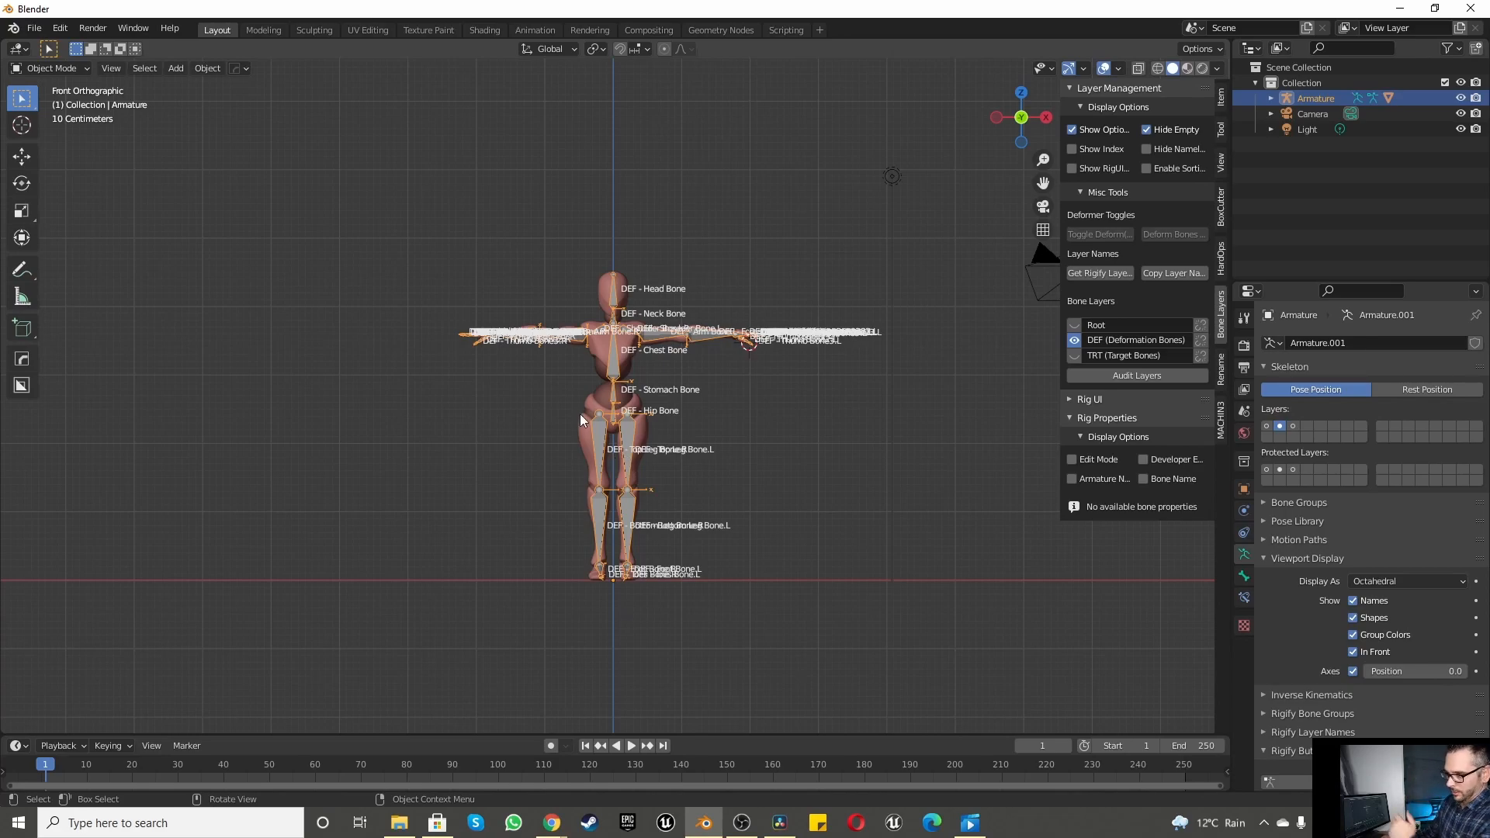
{"action": "left_click", "coordinate": [71, 67]}
{"action": "left_click", "coordinate": [62, 119]}
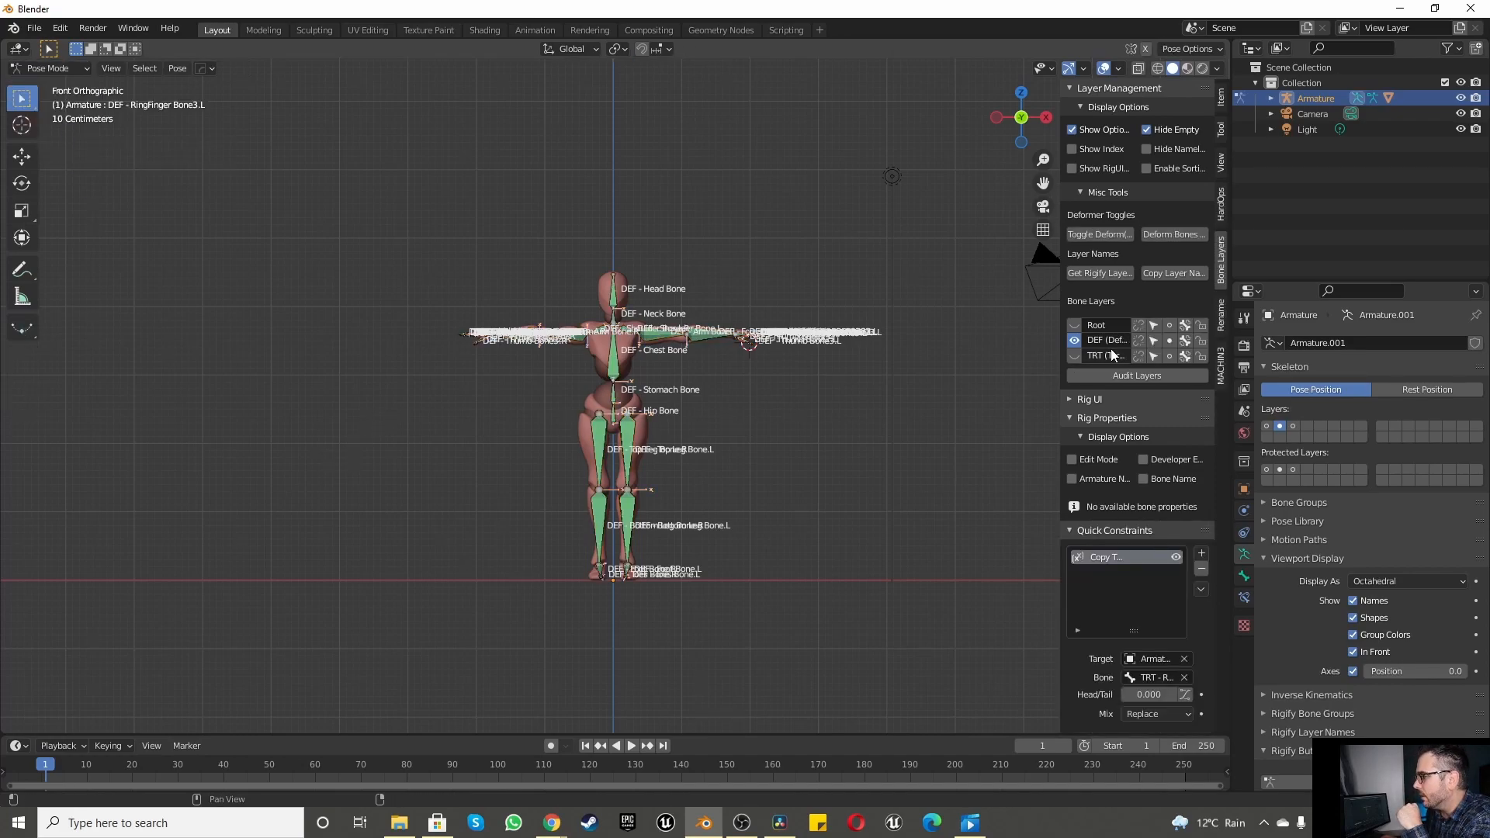
Step: Show the TRT (Target Bones) layer and hide the DEF (Deformation Bones) layer
{"action": "scroll", "coordinate": [667, 413], "scroll_direction": "up", "scroll_amount": 4}
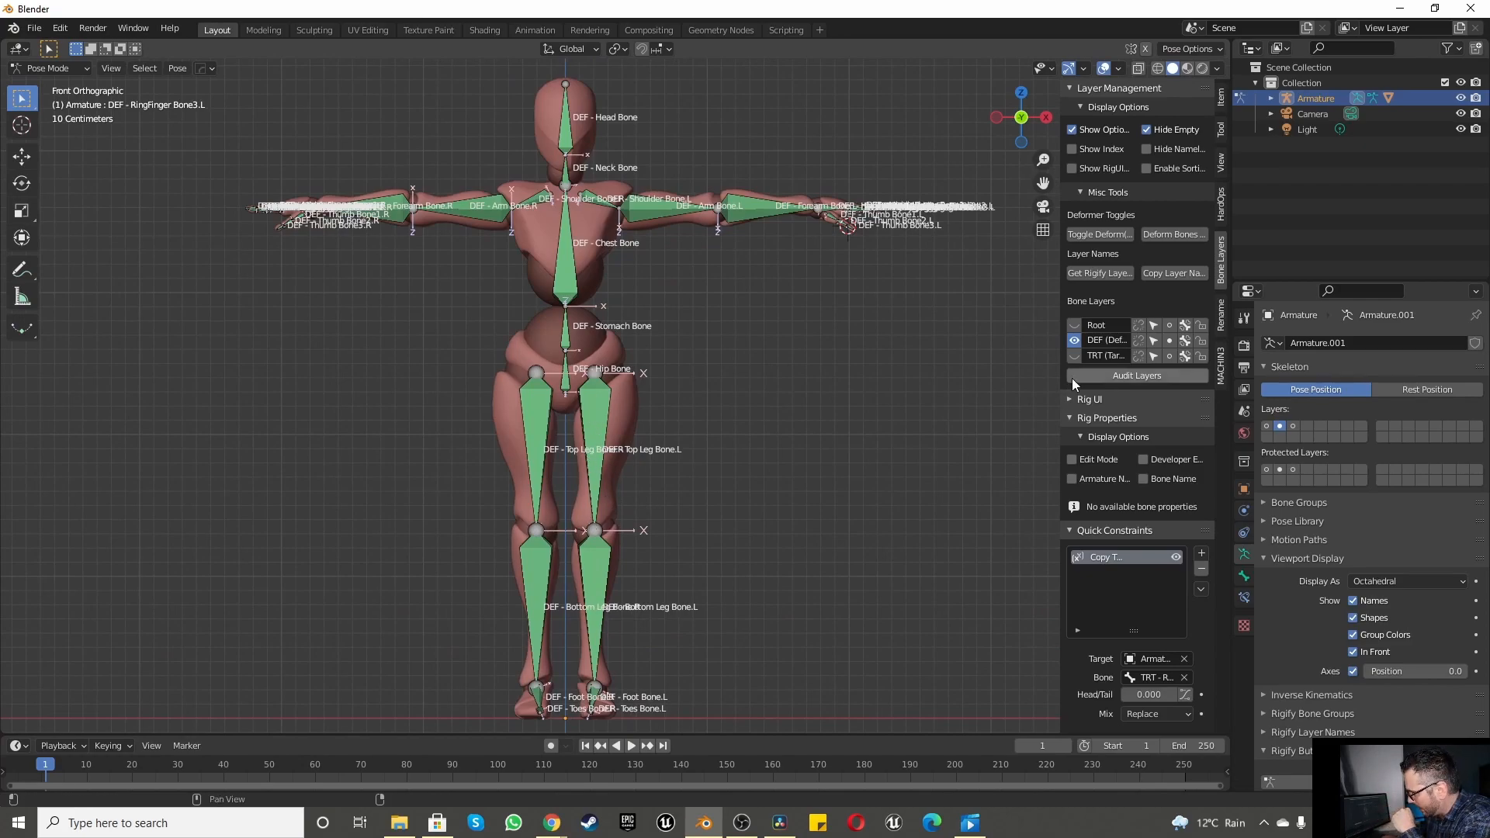
{"action": "left_click", "coordinate": [1073, 355]}
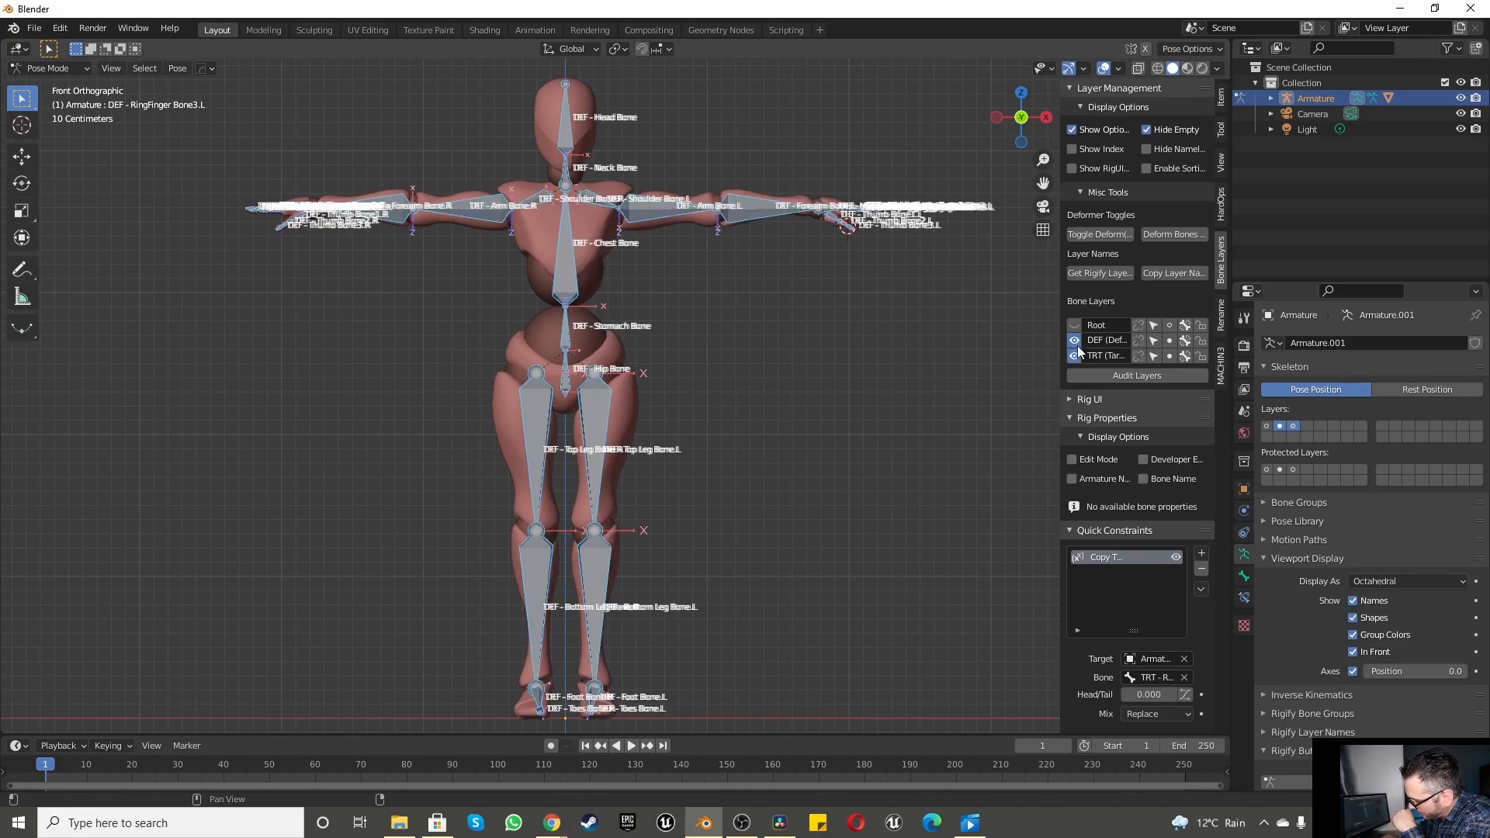
{"action": "scroll", "coordinate": [343, 463], "scroll_direction": "down", "scroll_amount": 5}
{"action": "scroll", "coordinate": [346, 435], "scroll_direction": "up", "scroll_amount": 4}
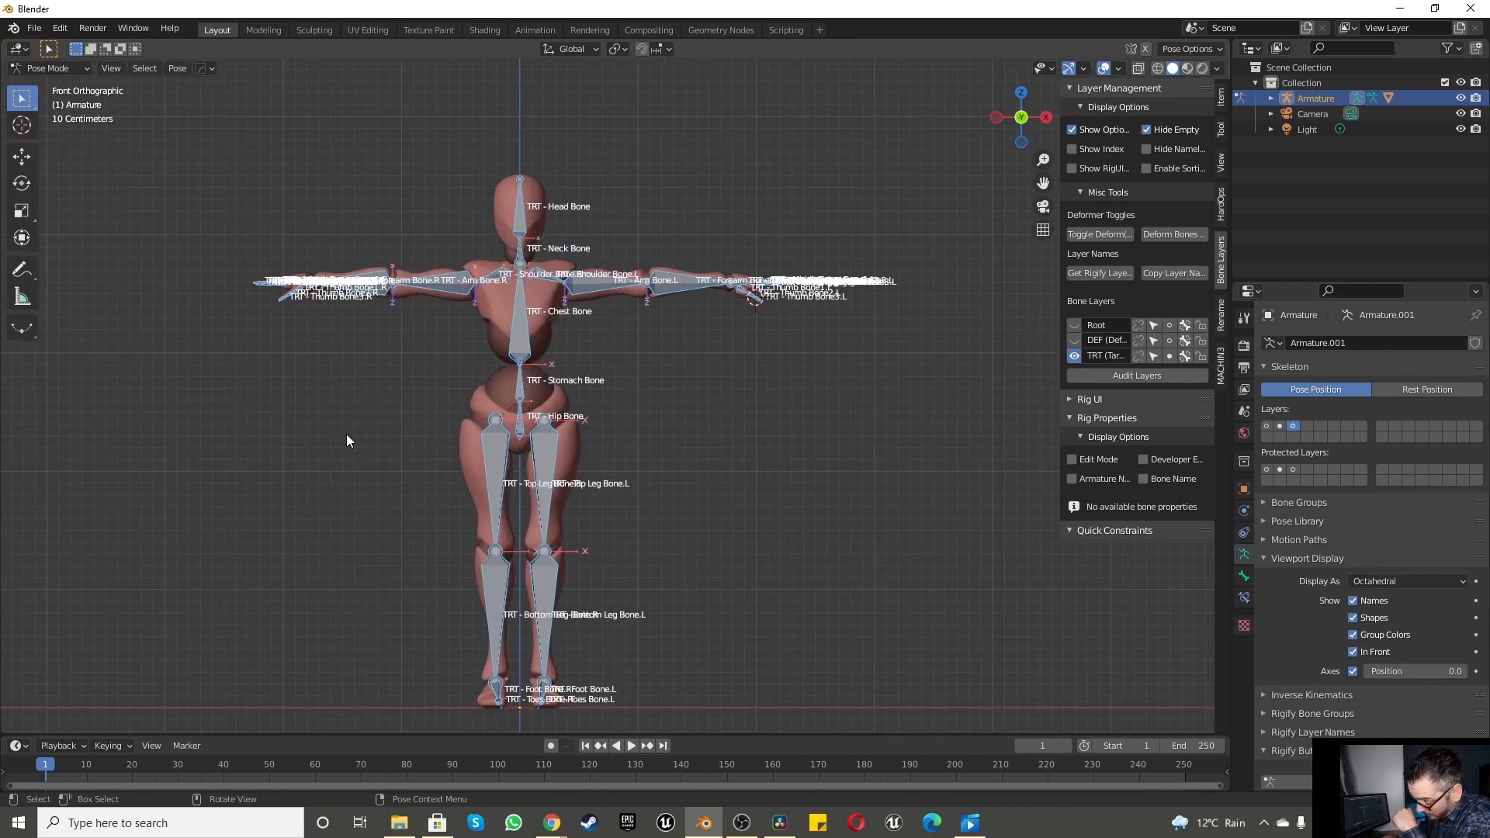
Step: Test the left leg's deformation by rotating TRT - Bottom Leg Bone.L and moving TRT - Top Leg Bone.L, cancelling both transforms
{"action": "scroll", "coordinate": [679, 339], "scroll_direction": "down", "scroll_amount": 2}
{"action": "scroll", "coordinate": [579, 548], "scroll_direction": "up", "scroll_amount": 4}
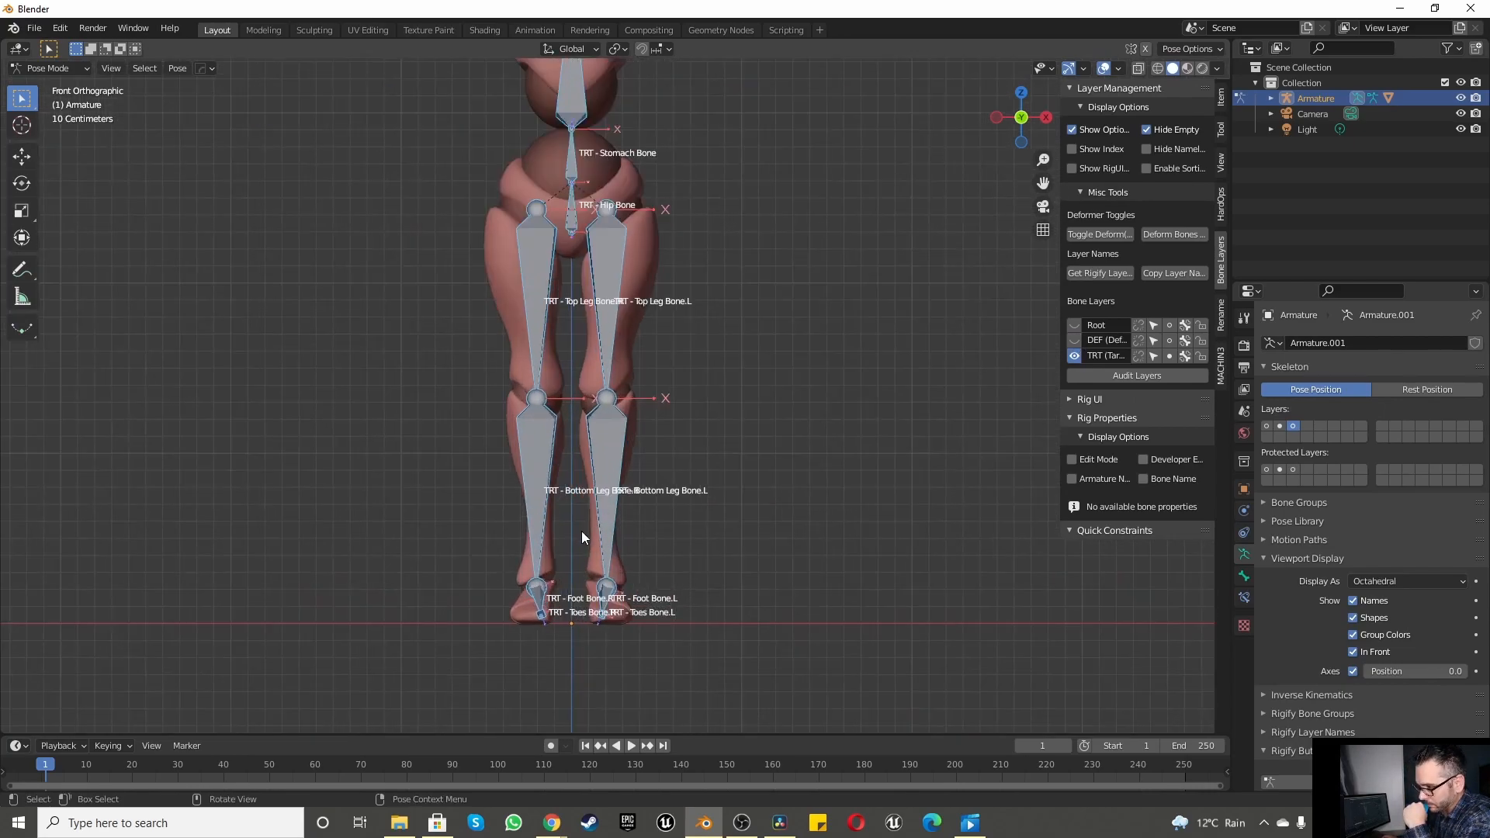
{"action": "left_click", "coordinate": [616, 455]}
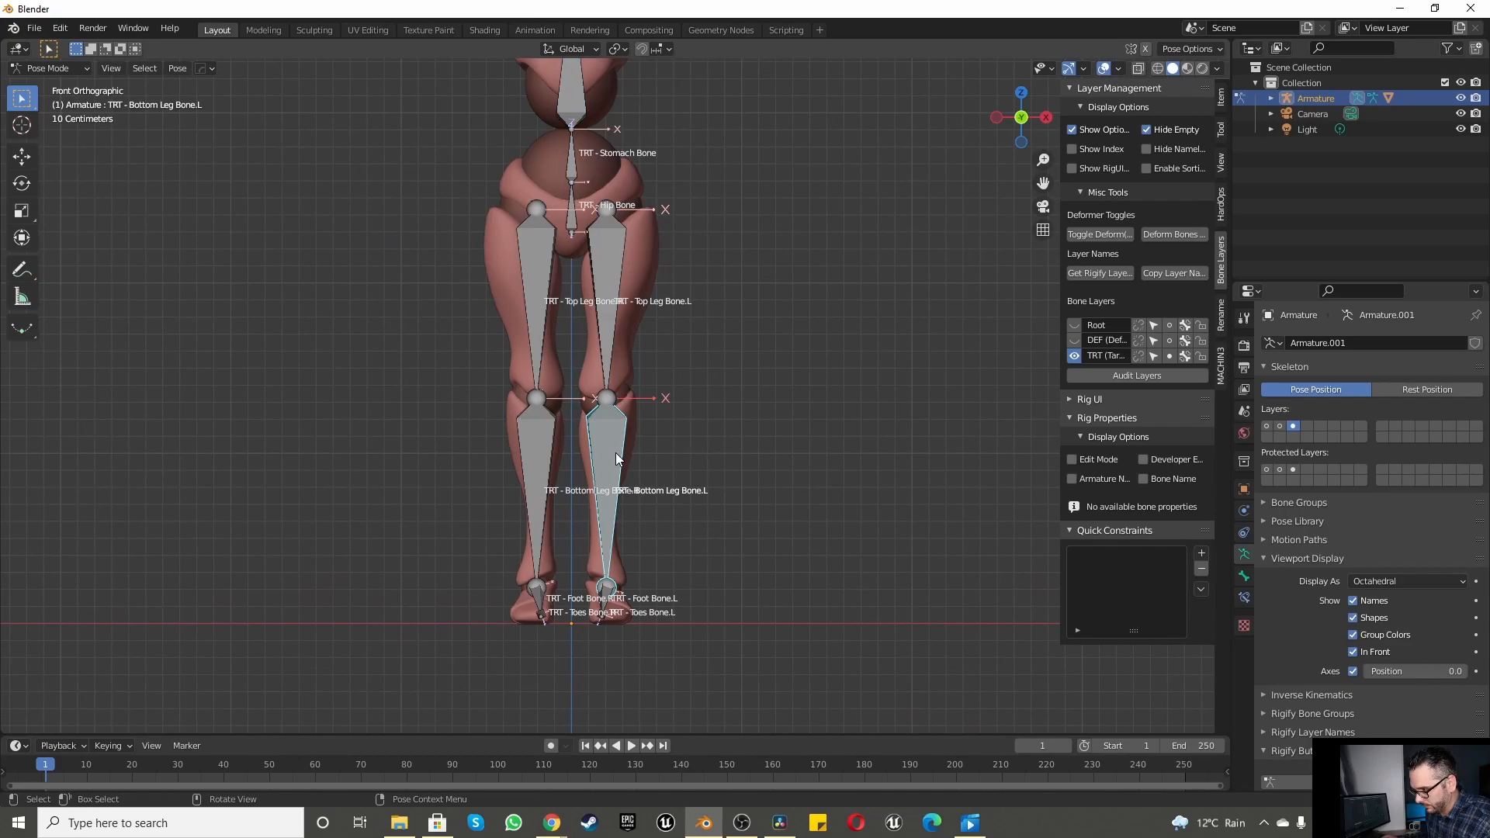
{"action": "key", "text": "r"}
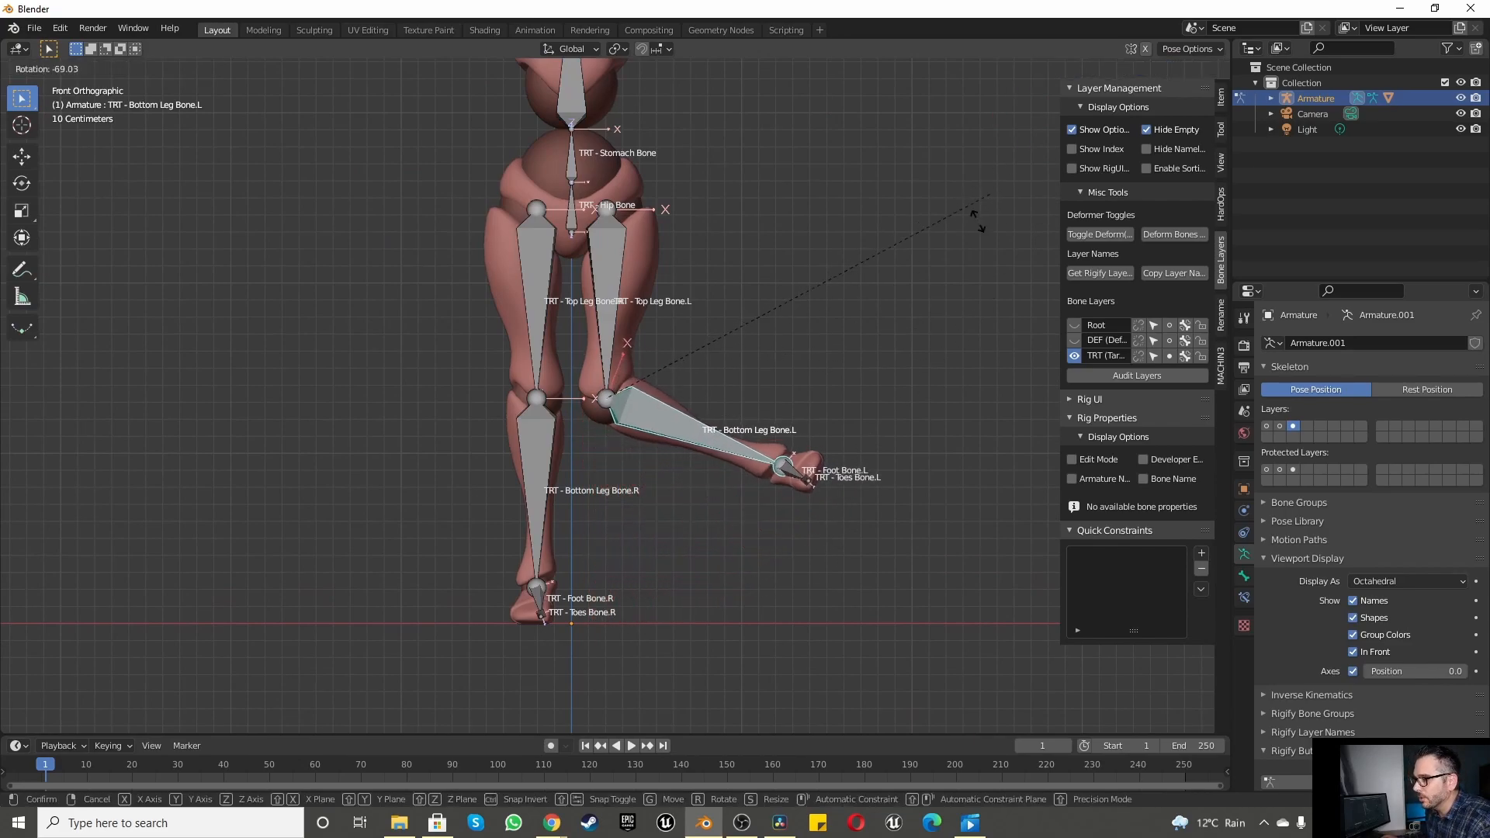
{"action": "key", "text": "Escape"}
{"action": "left_click", "coordinate": [595, 251]}
{"action": "key", "text": "g"}
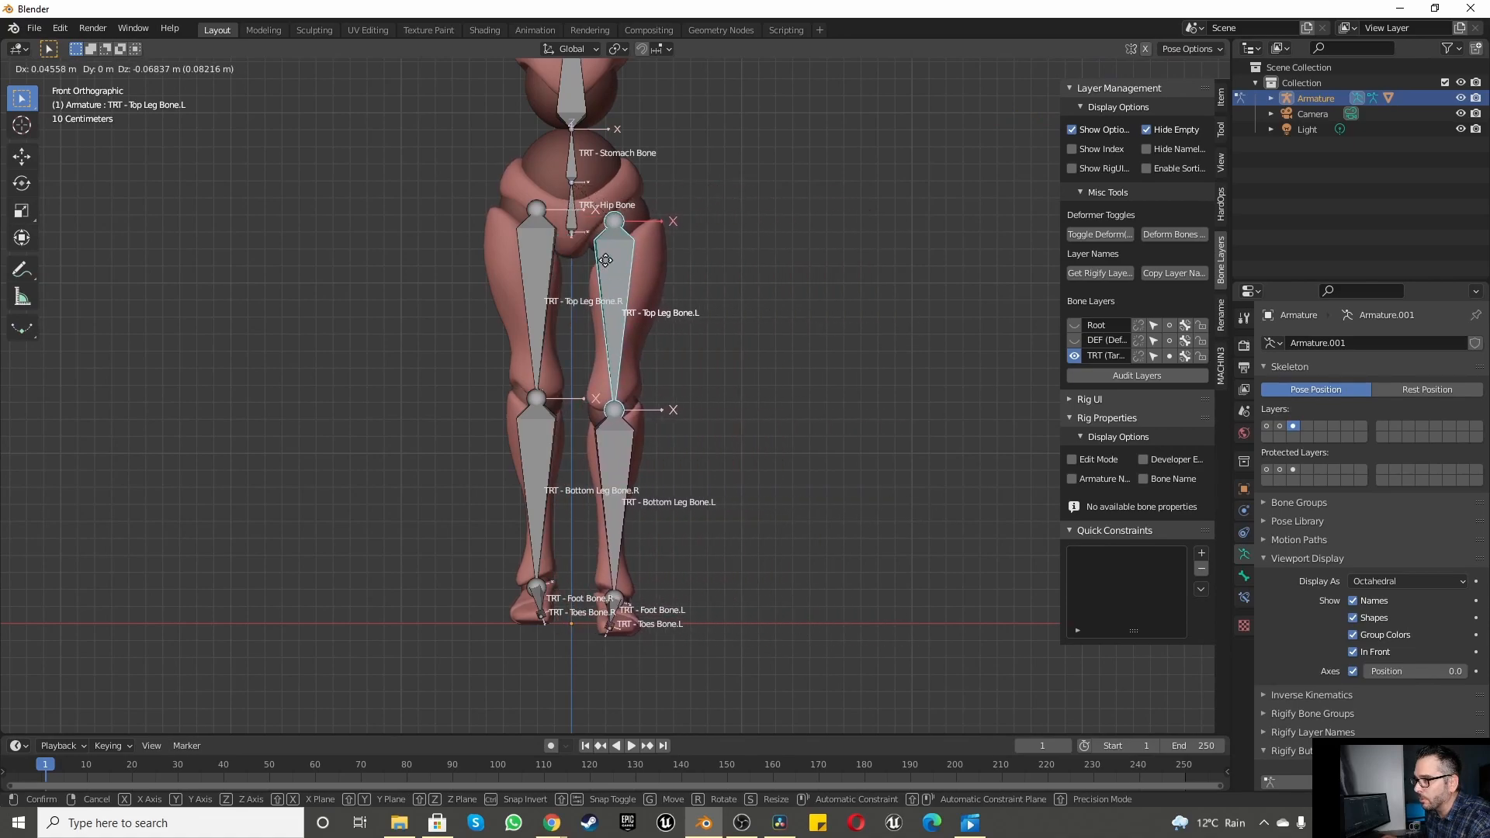
{"action": "key", "text": "Escape"}
Step: Test-rotate TRT - Top Leg Bone.L backward and forward in the right side view, cancelling each rotation
{"action": "scroll", "coordinate": [600, 194], "scroll_direction": "up", "scroll_amount": 3}
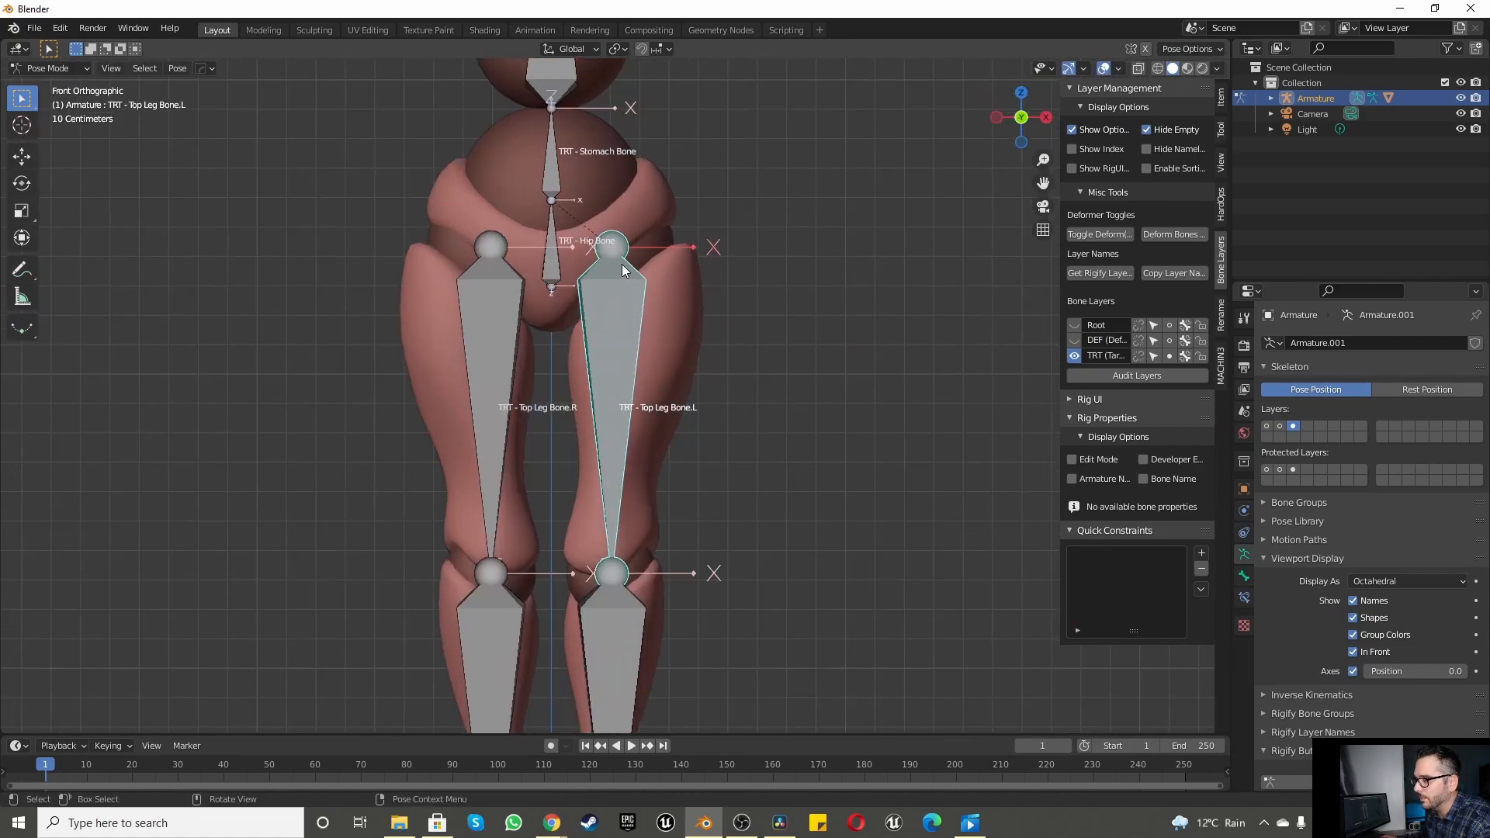
{"action": "scroll", "coordinate": [611, 257], "scroll_direction": "down", "scroll_amount": 4}
{"action": "middle_click_drag", "start_coordinate": [608, 260], "coordinate": [604, 311]}
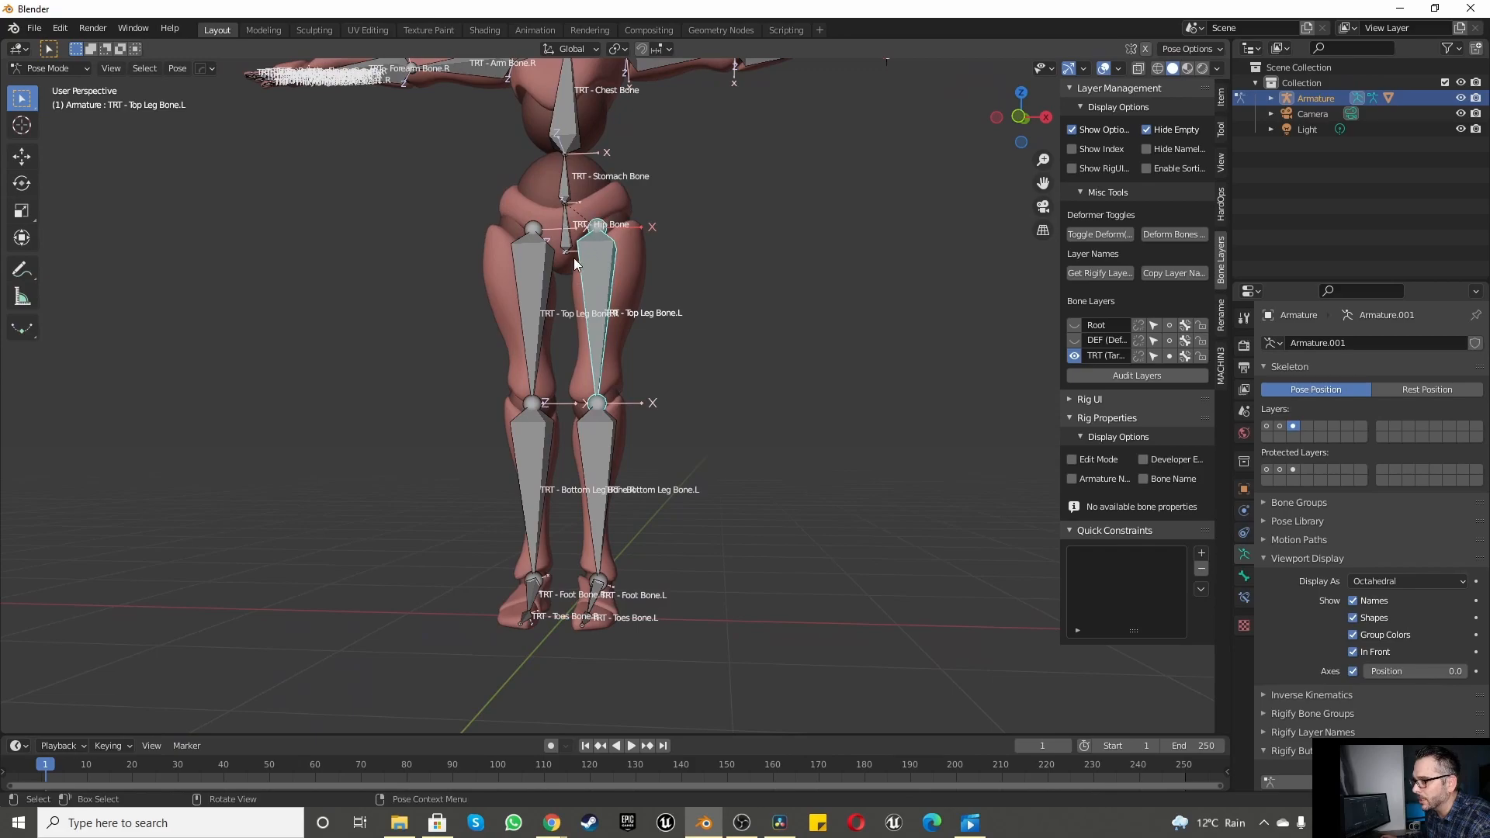
{"action": "scroll", "coordinate": [574, 262], "scroll_direction": "down", "scroll_amount": 3}
{"action": "scroll", "coordinate": [577, 231], "scroll_direction": "up", "scroll_amount": 8}
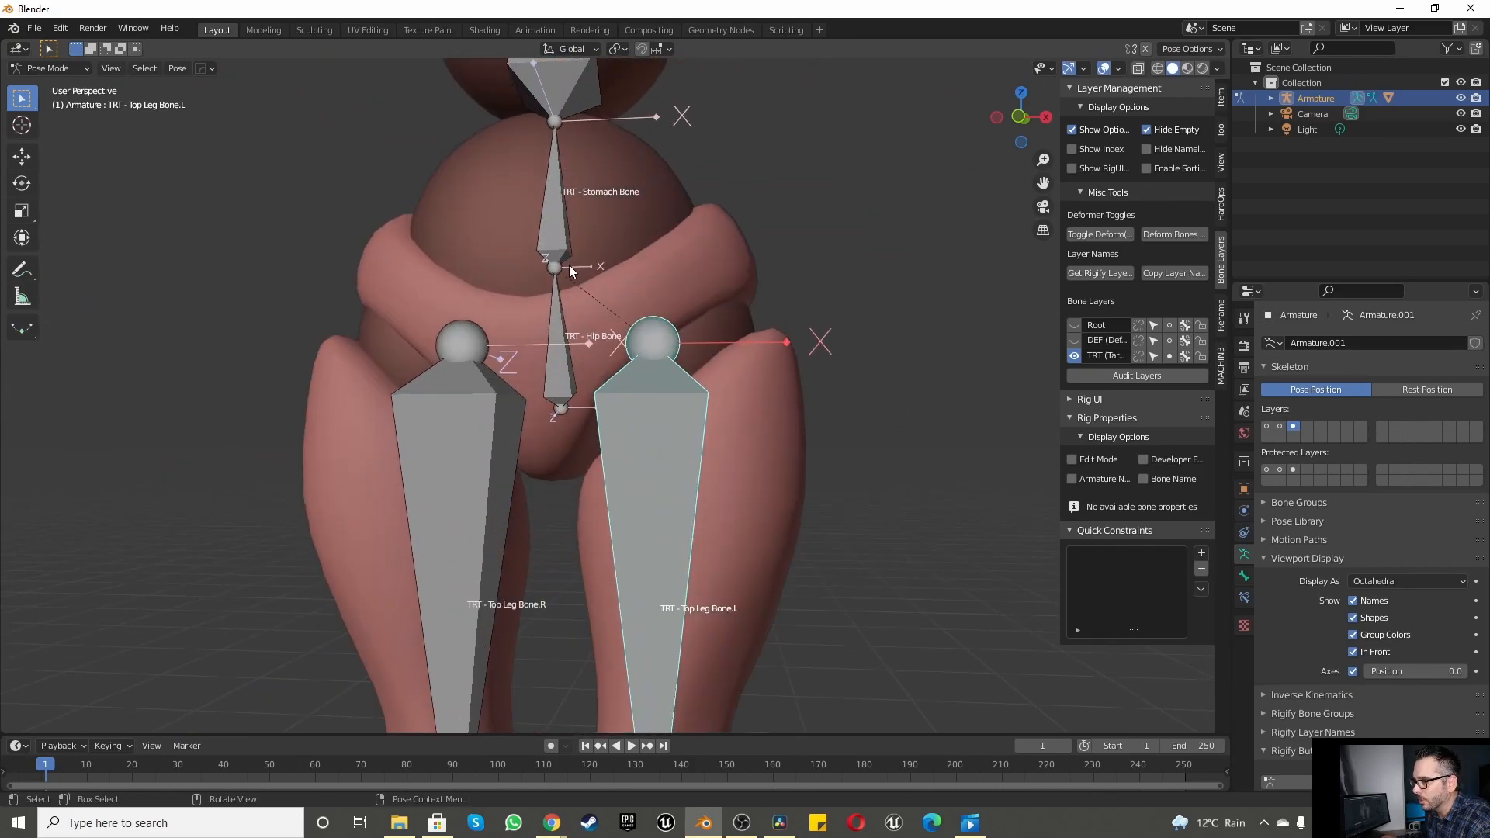
{"action": "scroll", "coordinate": [569, 271], "scroll_direction": "down", "scroll_amount": 5}
{"action": "scroll", "coordinate": [600, 385], "scroll_direction": "up", "scroll_amount": 2}
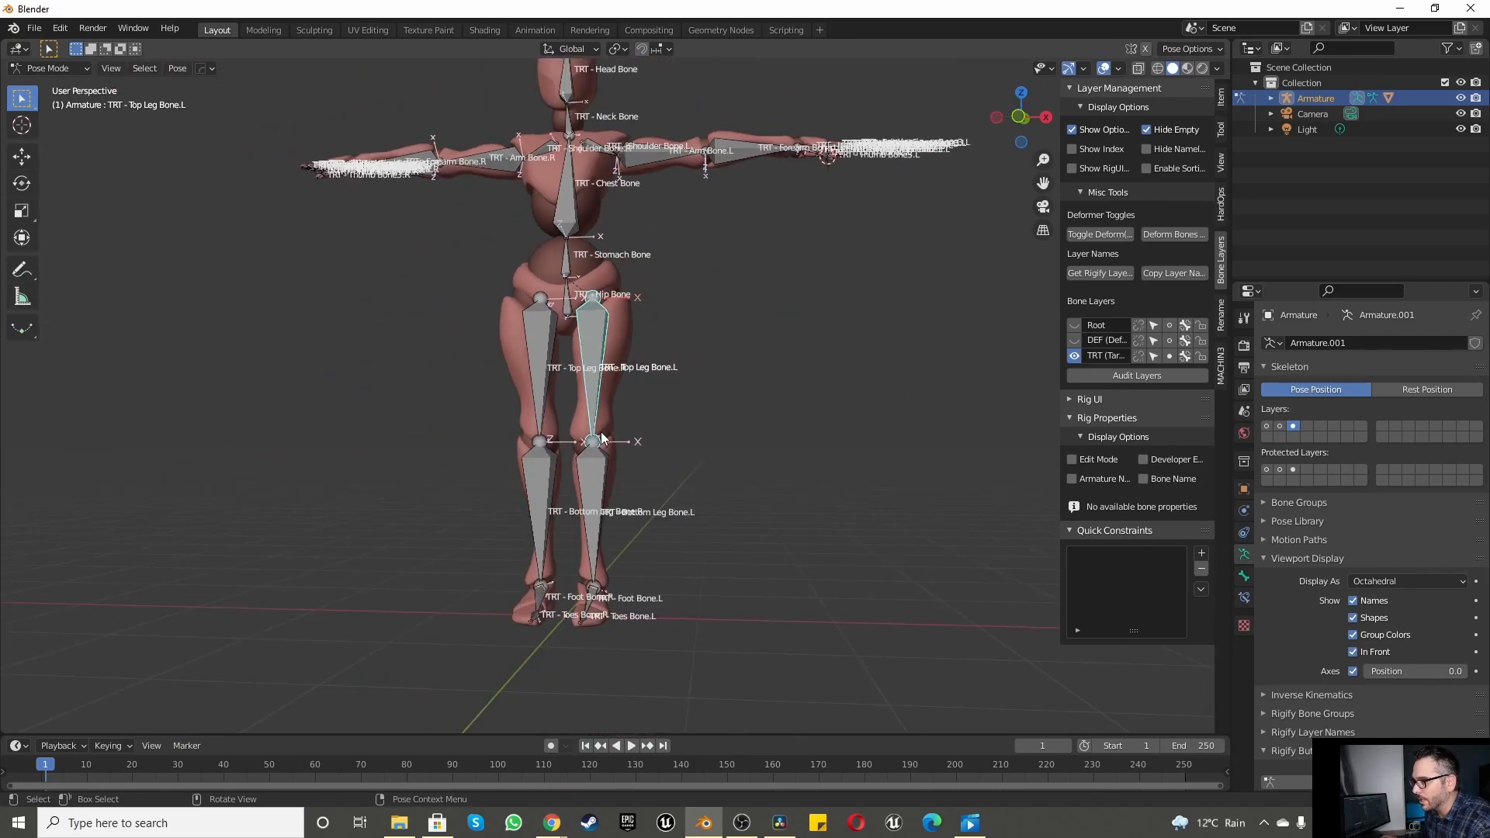
{"action": "key", "text": "KP_3"}
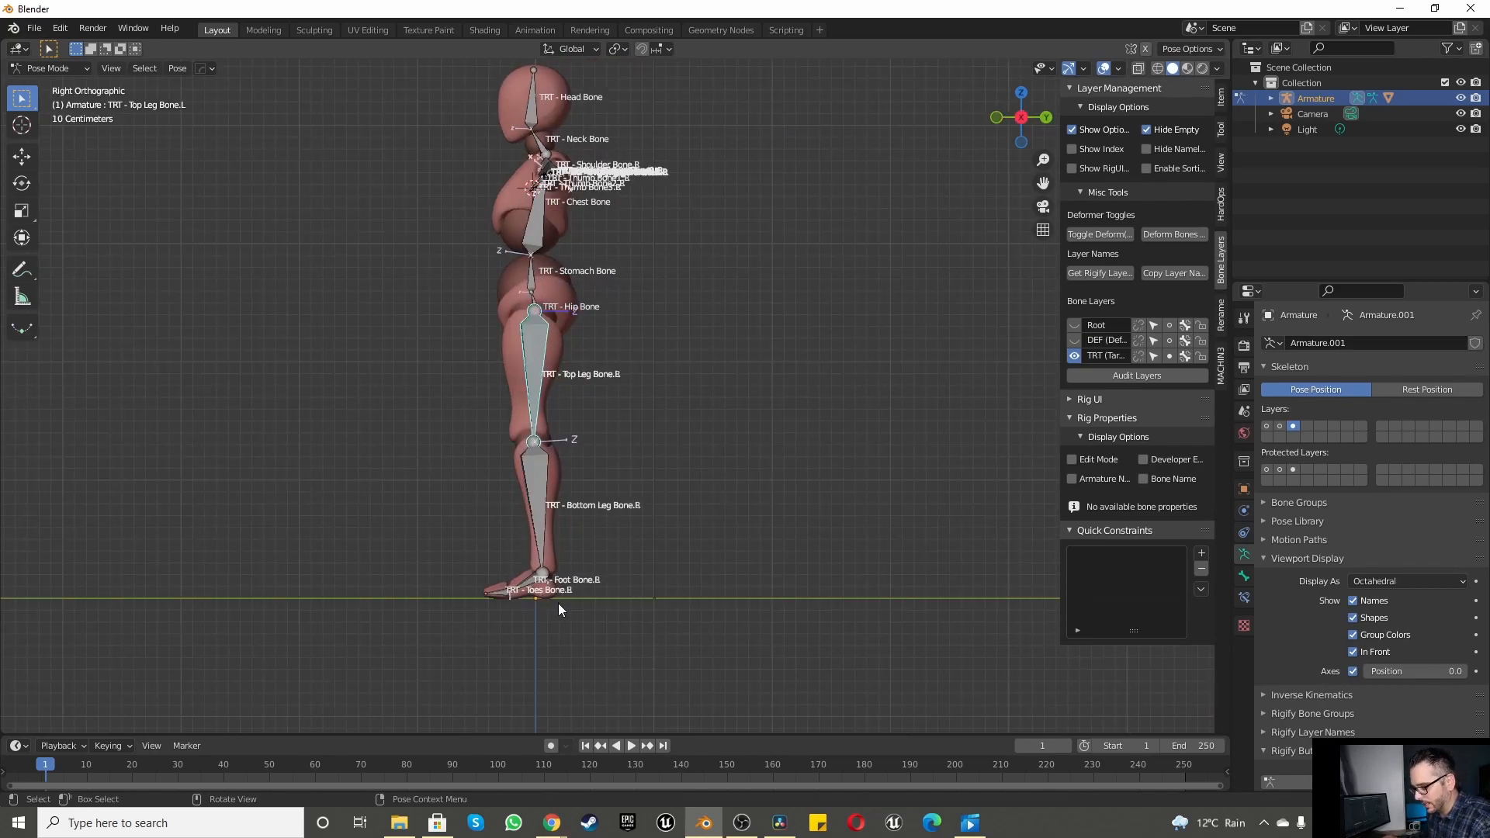
{"action": "key", "text": "r"}
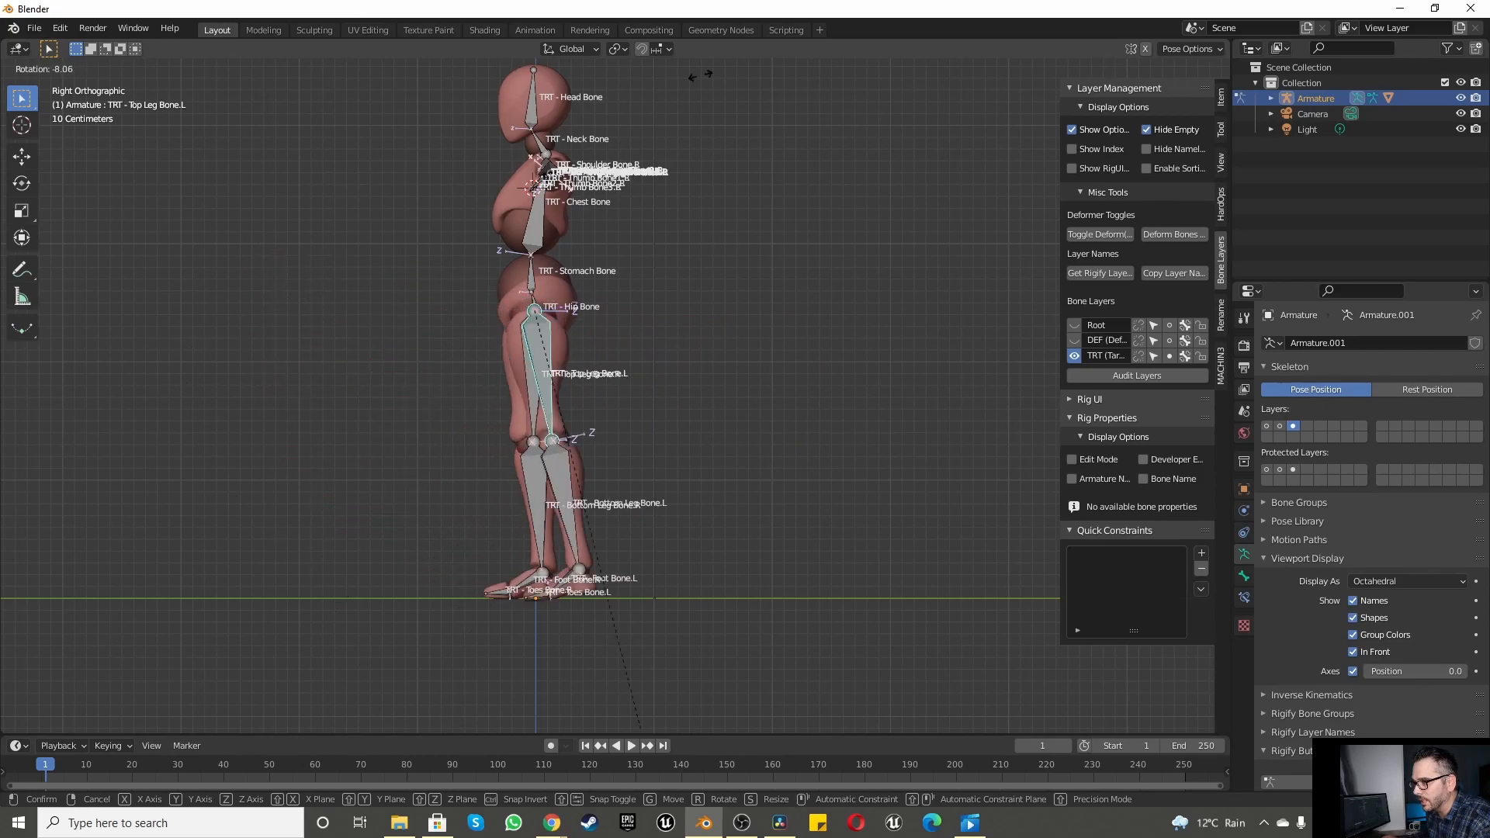
{"action": "key", "text": "Escape"}
{"action": "key", "text": "r"}
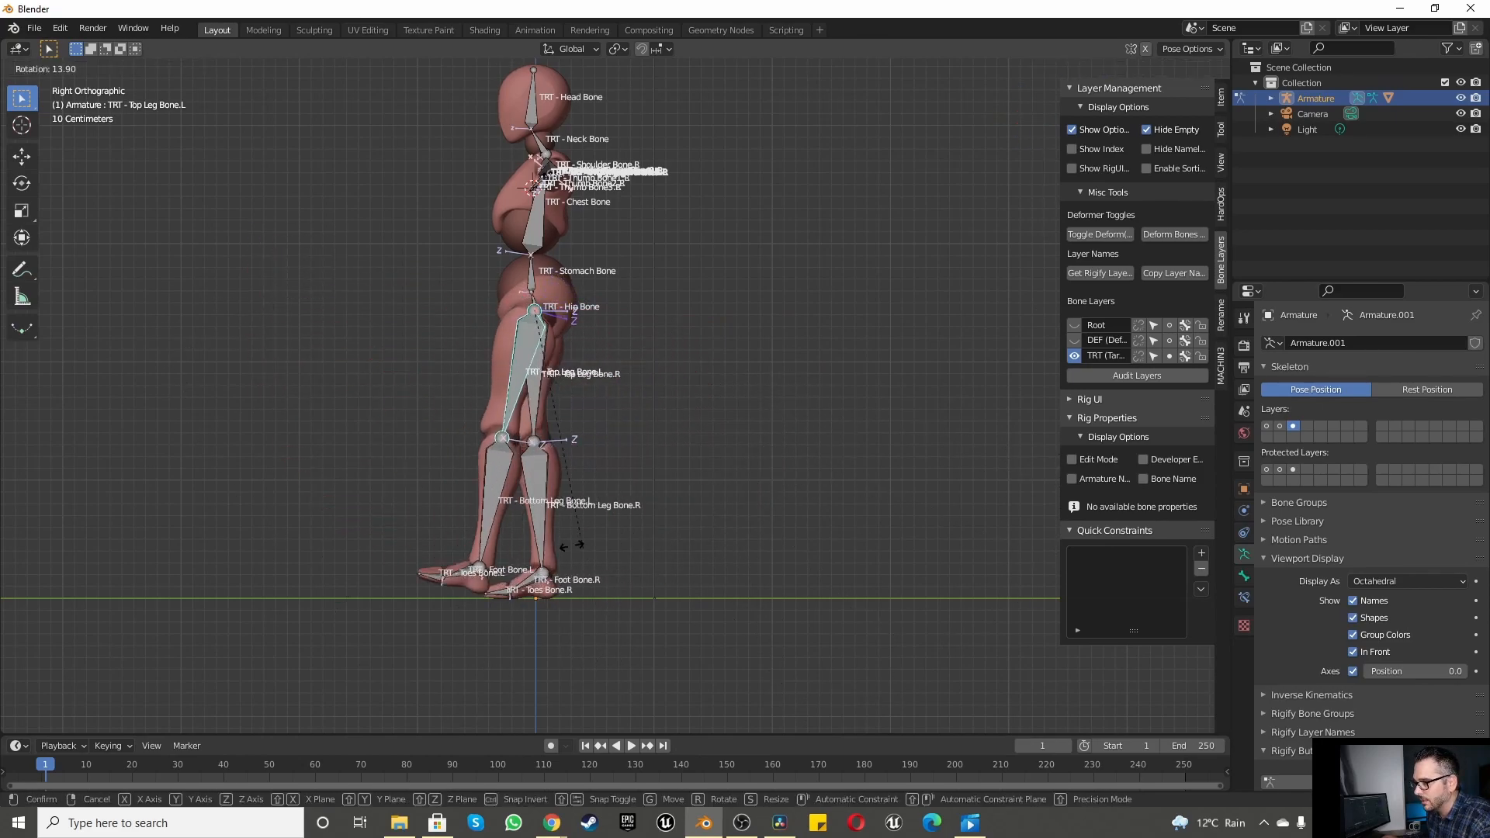
{"action": "key", "text": "Escape"}
Step: Test-rotate TRT - Top Leg Bone.L outward to the side in a perspective view, and cancel the rotation
{"action": "middle_click_drag", "start_coordinate": [544, 574], "coordinate": [665, 546]}
{"action": "key", "text": "r"}
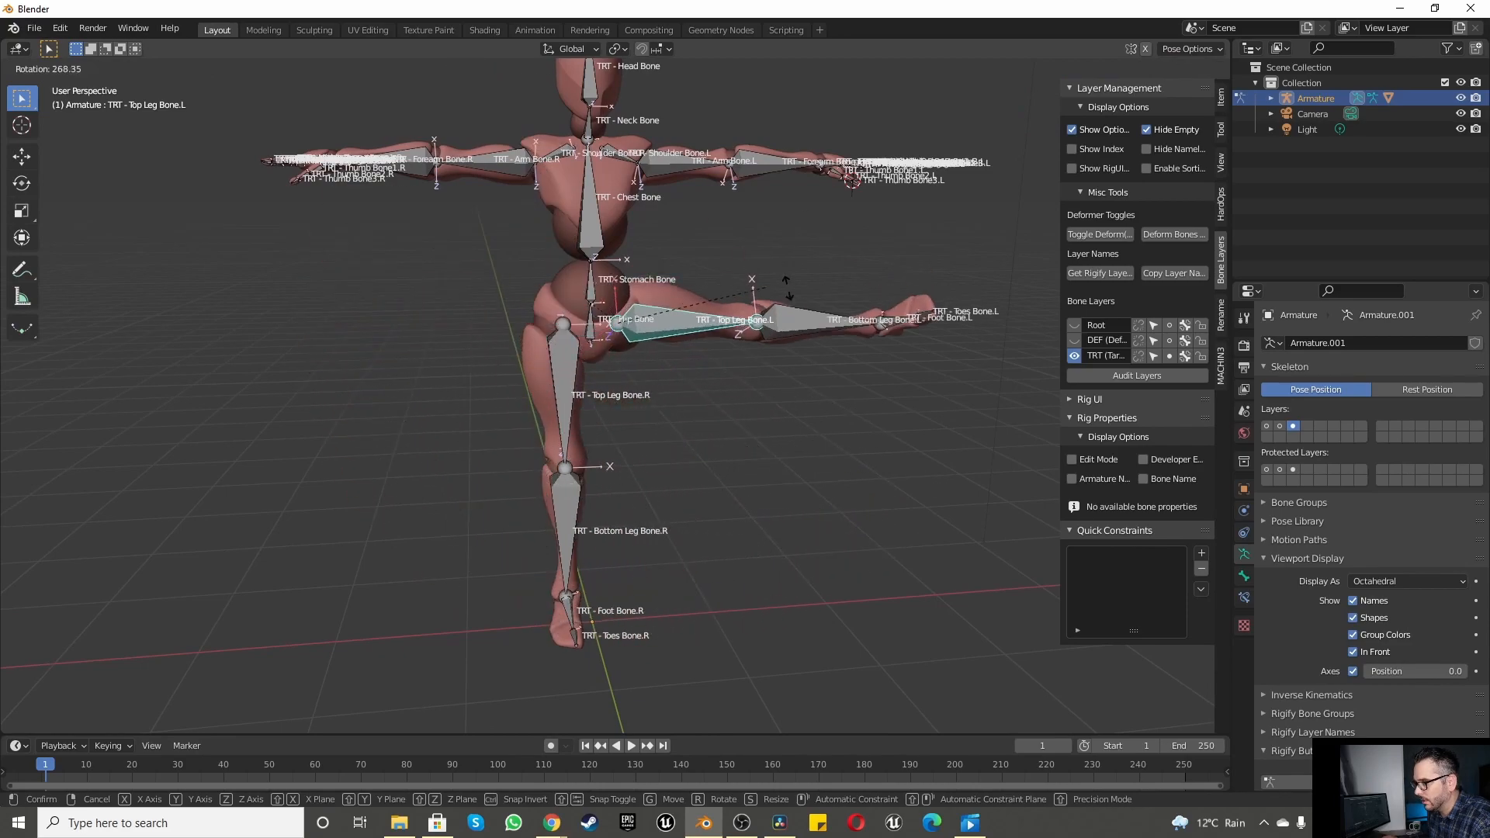
{"action": "key", "text": "Escape"}
Step: Select TRT - Bottom Leg Bone.L, inspect the knees up close, and test-rotate the lower leg before cancelling the rotation
{"action": "scroll", "coordinate": [645, 559], "scroll_direction": "up", "scroll_amount": 4}
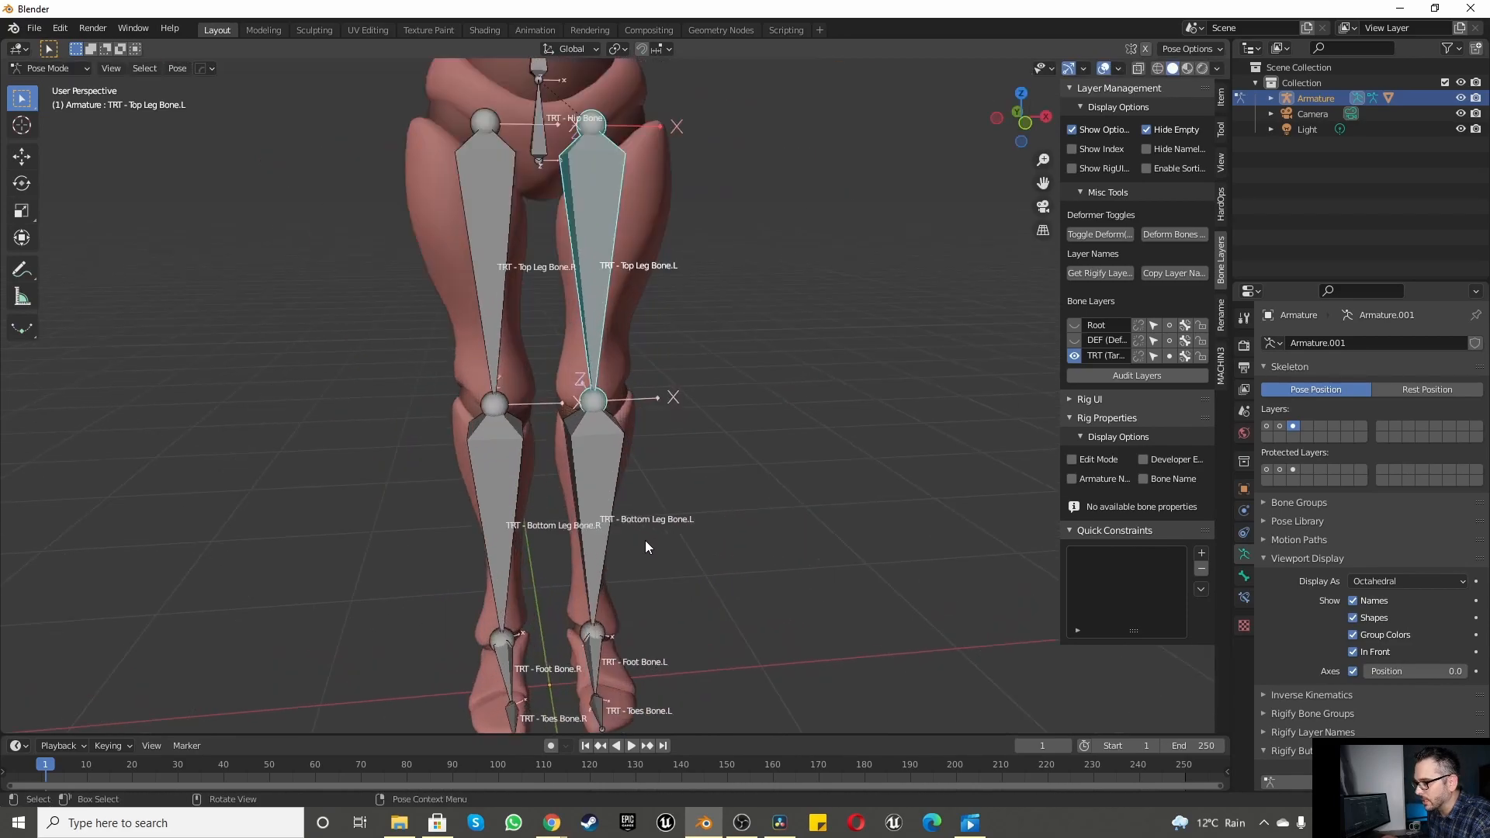
{"action": "left_click", "coordinate": [599, 463]}
{"action": "middle_click_drag", "start_coordinate": [600, 463], "coordinate": [551, 450]}
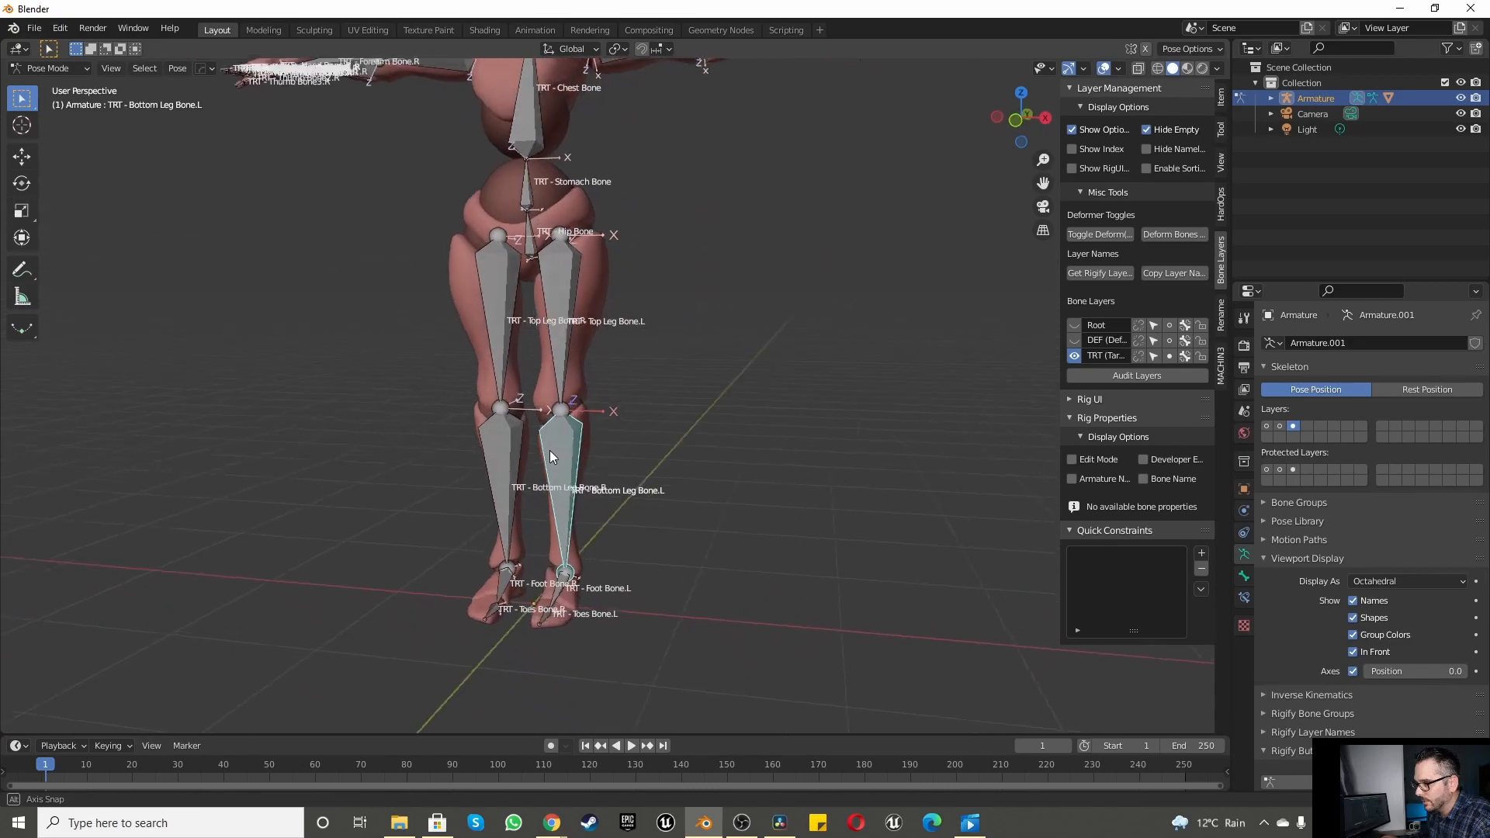
{"action": "scroll", "coordinate": [551, 424], "scroll_direction": "up", "scroll_amount": 3}
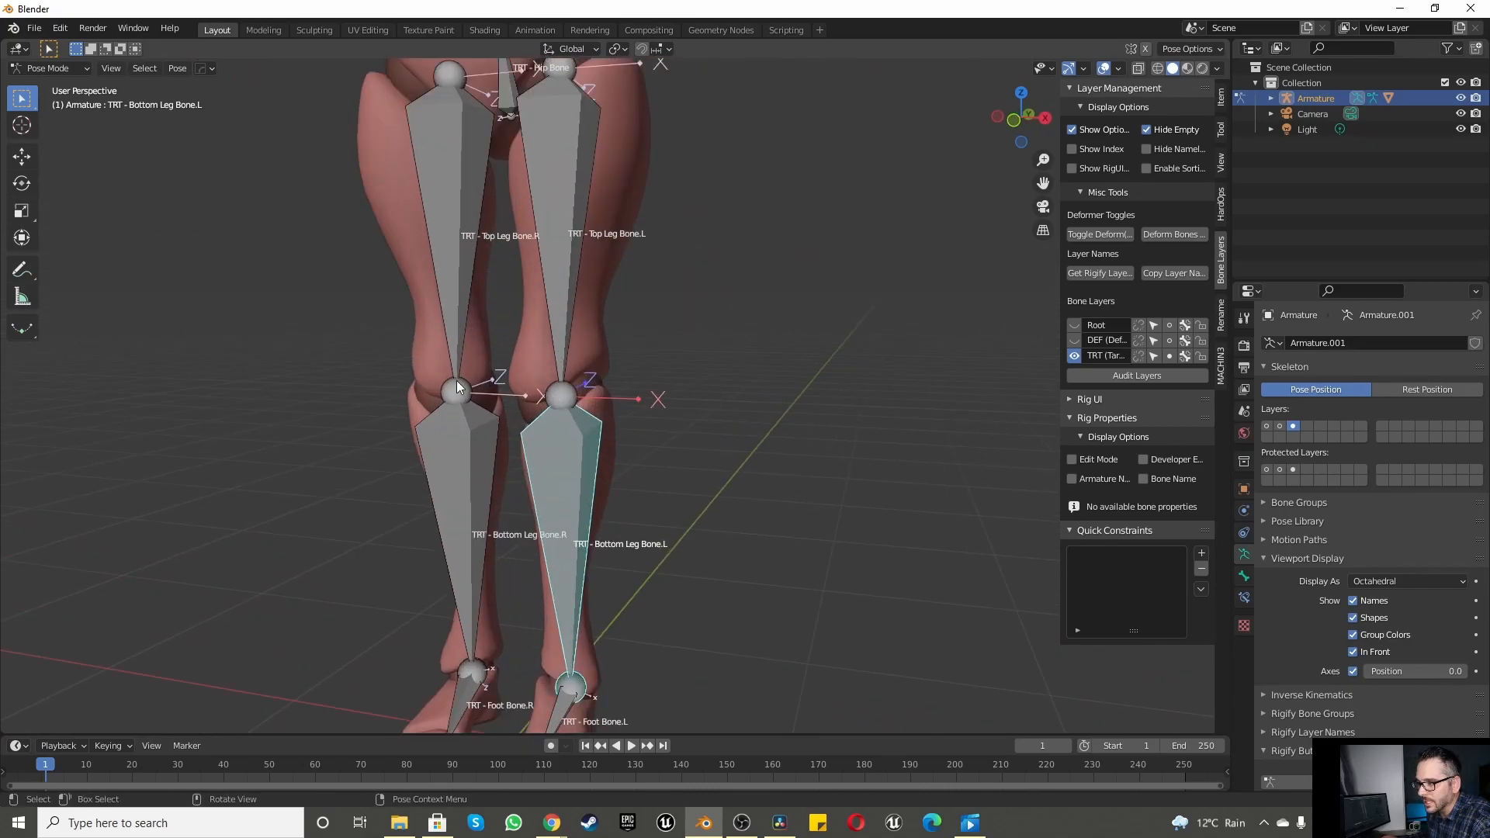
{"action": "scroll", "coordinate": [476, 504], "scroll_direction": "down", "scroll_amount": 6}
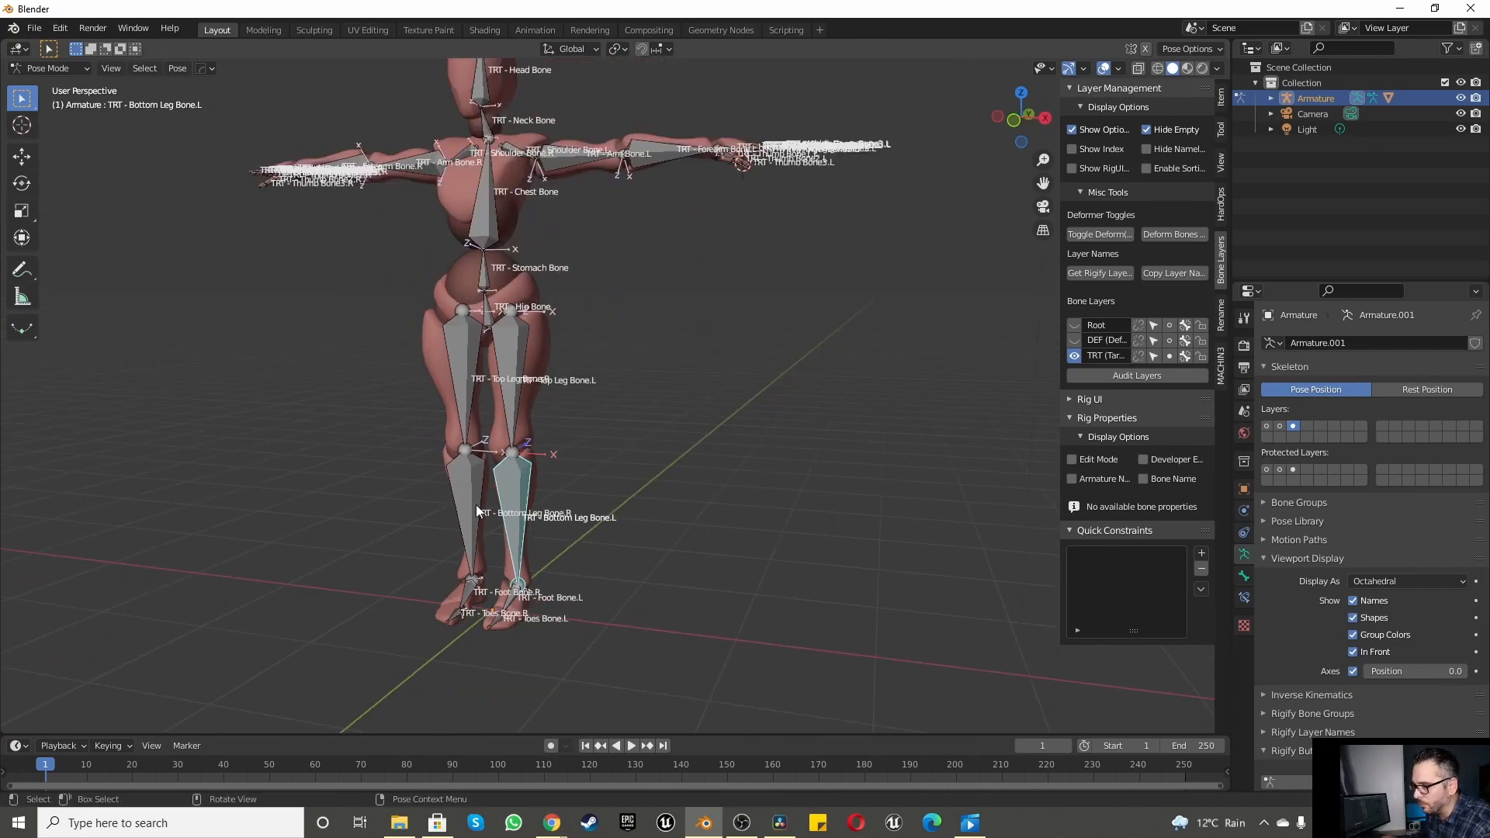
{"action": "scroll", "coordinate": [483, 511], "scroll_direction": "up", "scroll_amount": 7}
{"action": "key", "text": "r"}
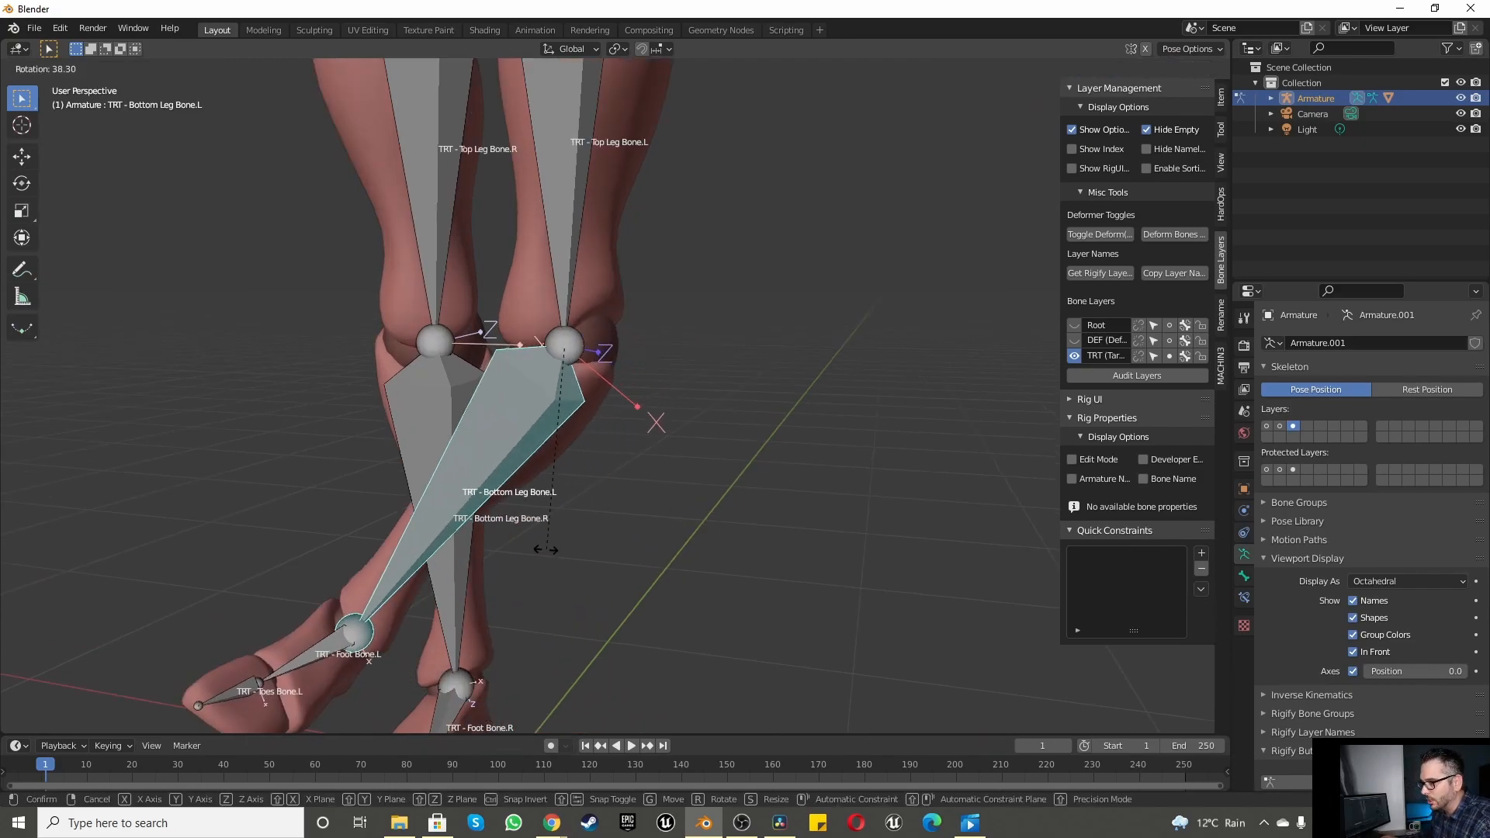
{"action": "key", "text": "Escape"}
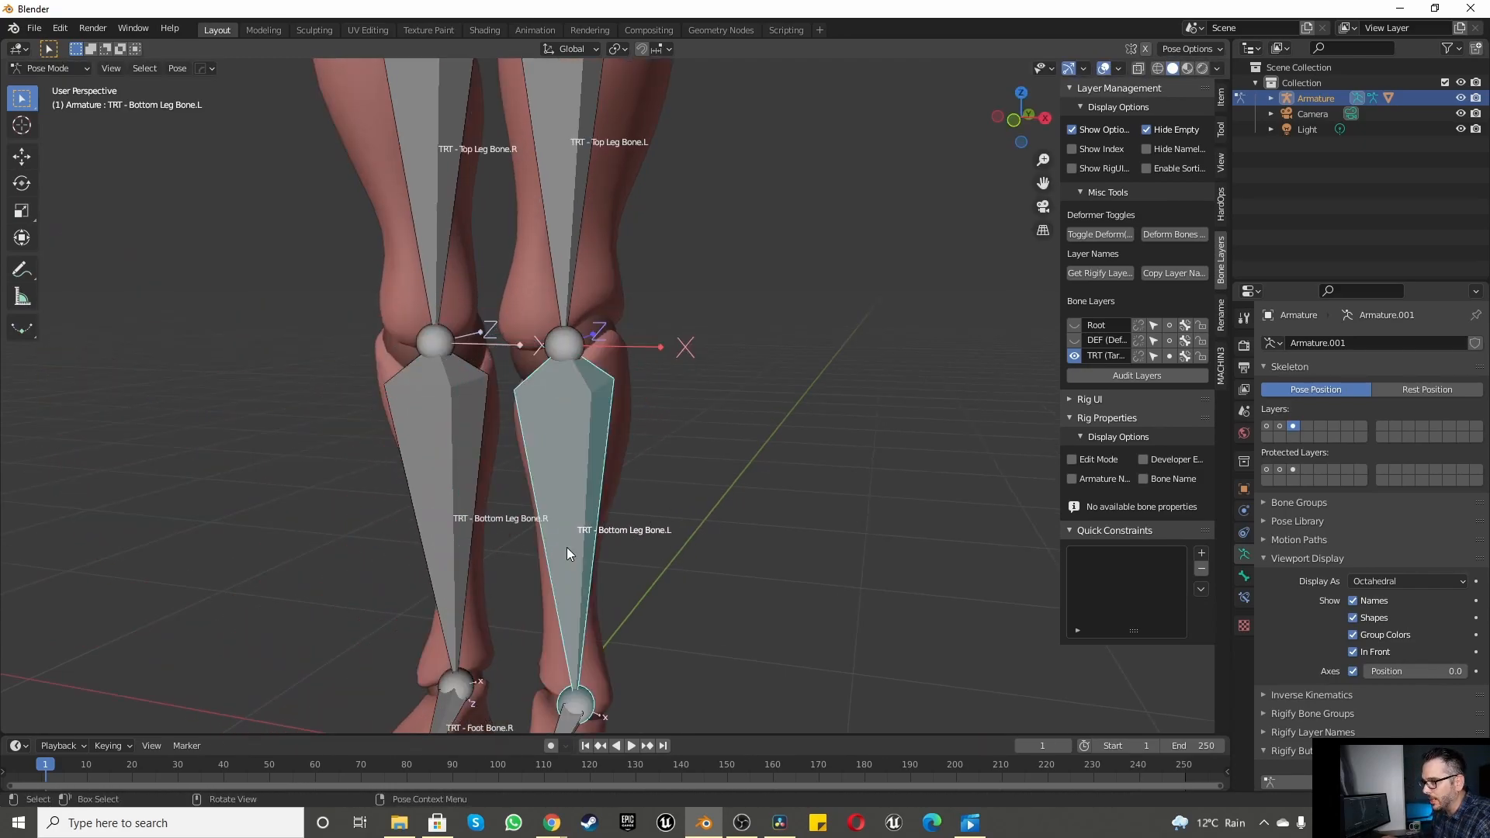
Step: Select TRT - Top Leg Bone.L and test-rotate it in the perspective view to check the hip, cancelling each rotation
{"action": "scroll", "coordinate": [592, 353], "scroll_direction": "down", "scroll_amount": 5}
{"action": "scroll", "coordinate": [553, 298], "scroll_direction": "up", "scroll_amount": 6}
{"action": "left_click", "coordinate": [542, 358]}
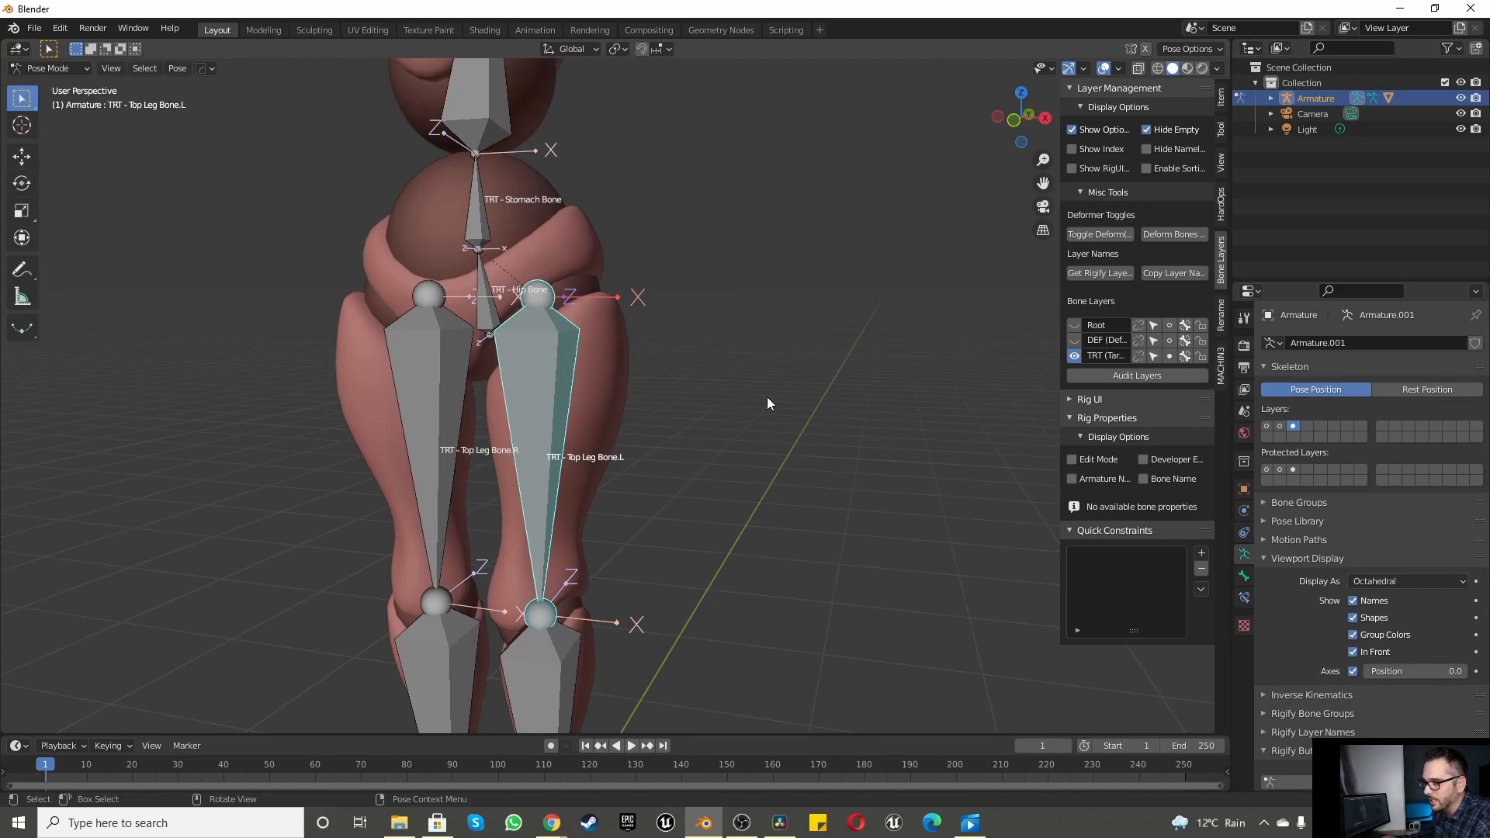
{"action": "key", "text": "r"}
{"action": "key", "text": "Escape"}
{"action": "scroll", "coordinate": [756, 443], "scroll_direction": "down", "scroll_amount": 5}
{"action": "scroll", "coordinate": [708, 432], "scroll_direction": "up", "scroll_amount": 5}
{"action": "middle_click_drag", "start_coordinate": [689, 452], "coordinate": [730, 465]}
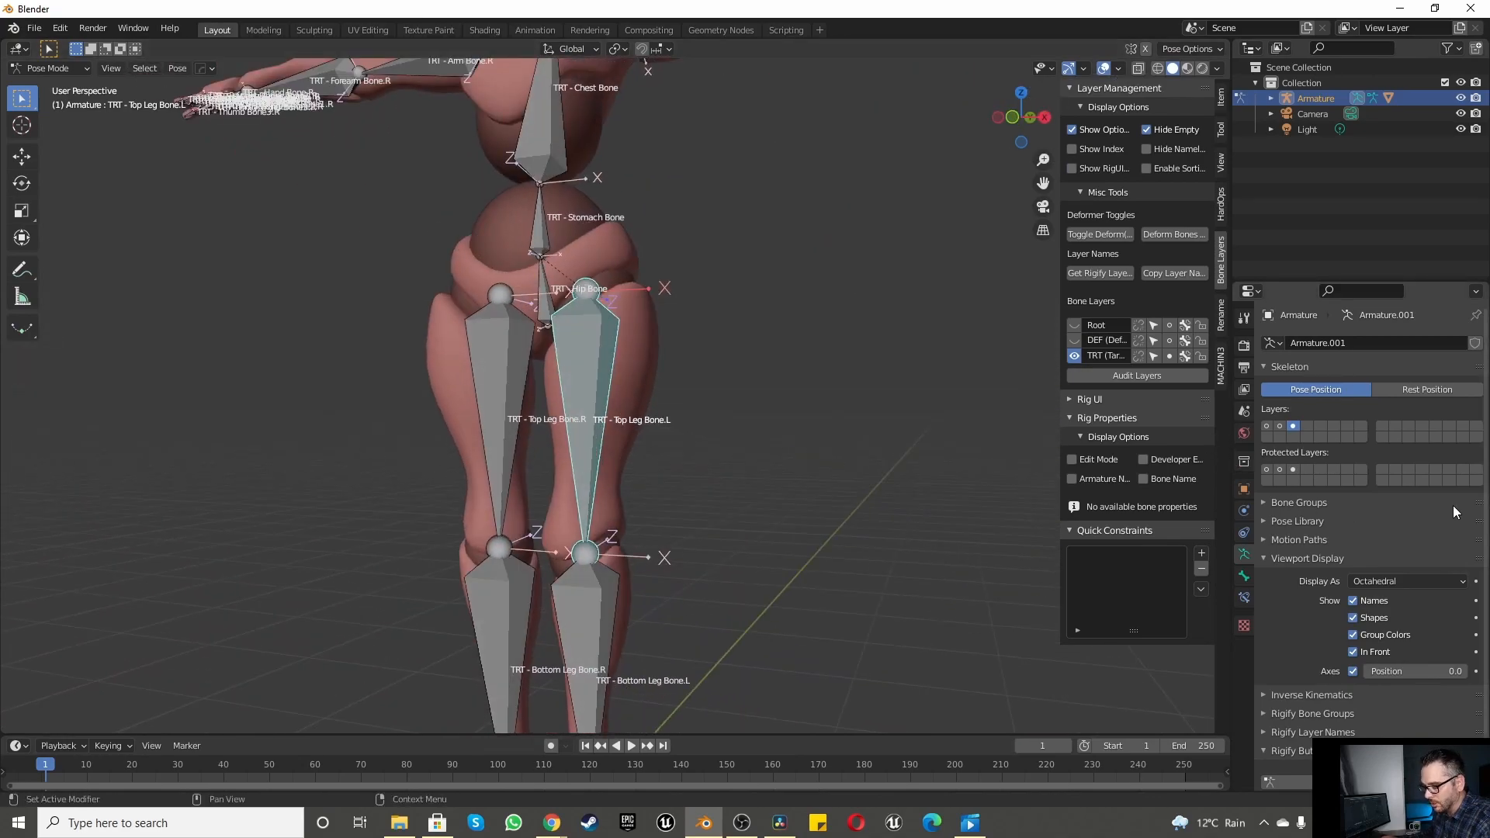
{"action": "key", "text": "r"}
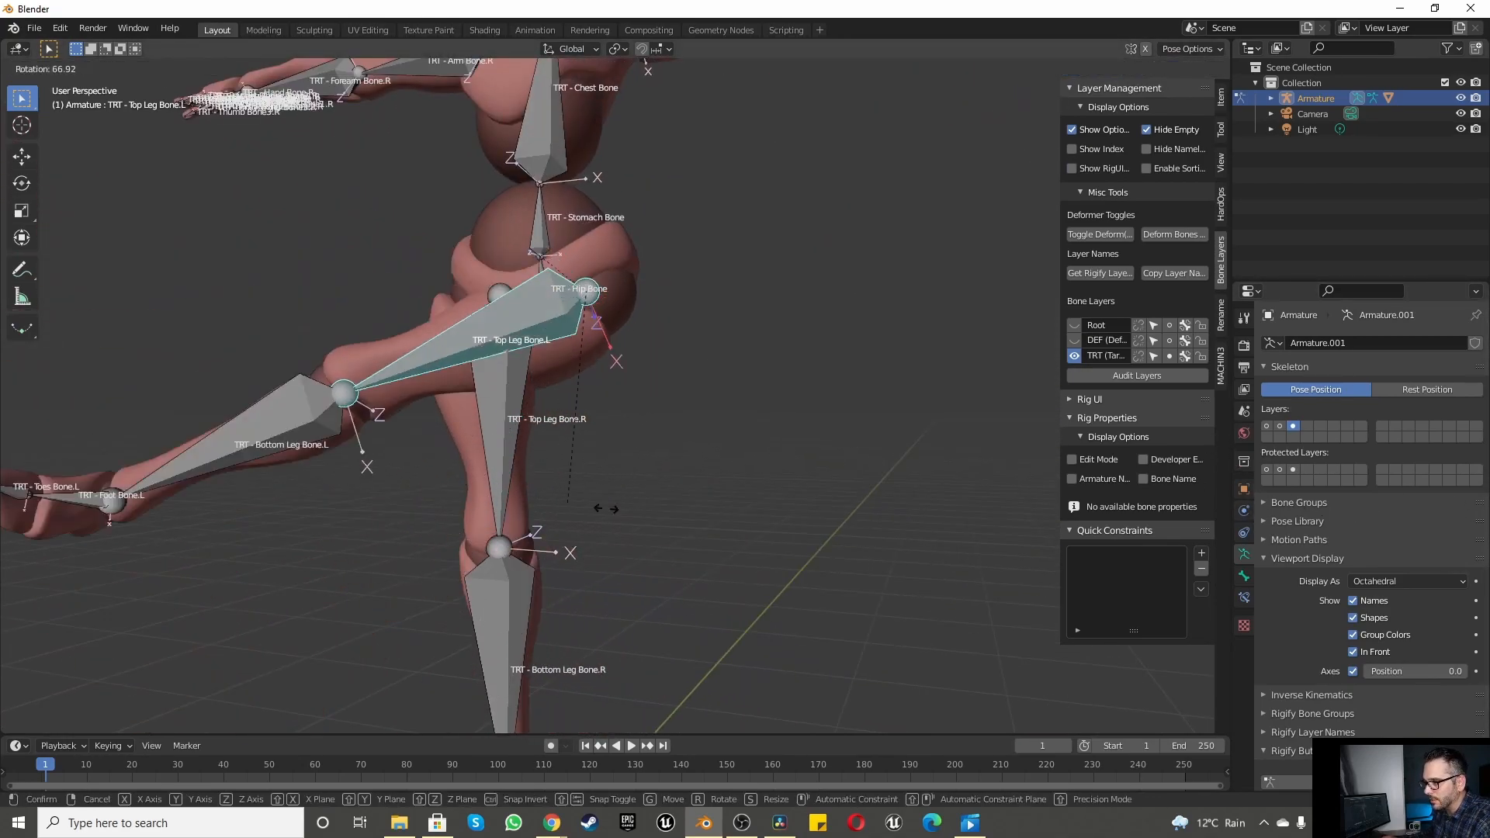
{"action": "key", "text": "Escape"}
Step: Select TRT - Arm Bone.R and examine the right arm from a closer perspective angle
{"action": "scroll", "coordinate": [924, 436], "scroll_direction": "down", "scroll_amount": 5}
{"action": "middle_click_drag", "start_coordinate": [893, 443], "coordinate": [798, 466]}
{"action": "scroll", "coordinate": [797, 466], "scroll_direction": "up", "scroll_amount": 4}
{"action": "left_click", "coordinate": [595, 303]}
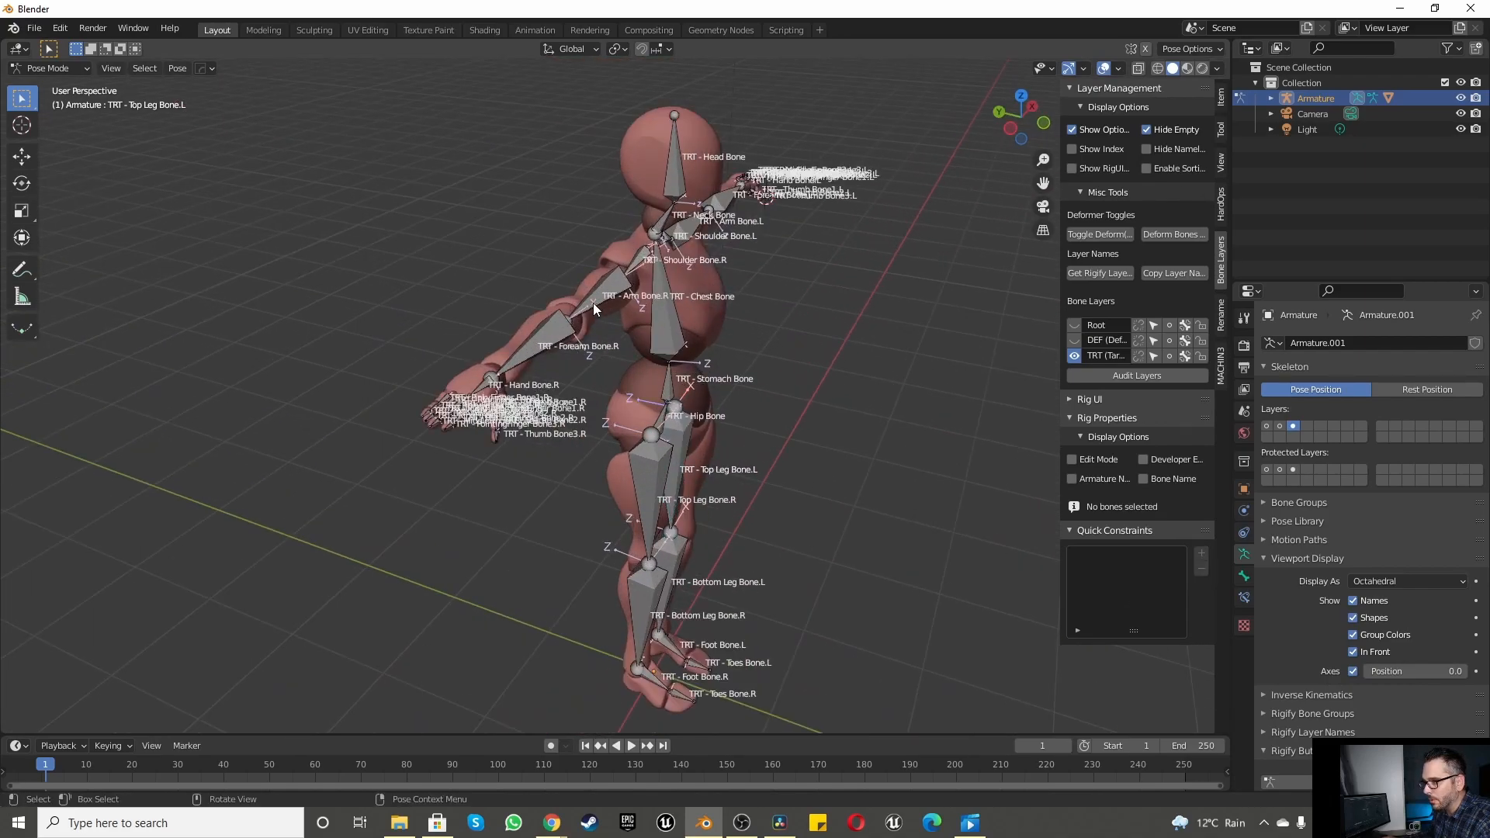
{"action": "scroll", "coordinate": [592, 296], "scroll_direction": "down", "scroll_amount": 3}
{"action": "scroll", "coordinate": [551, 337], "scroll_direction": "up", "scroll_amount": 5}
{"action": "middle_click_drag", "start_coordinate": [552, 336], "coordinate": [498, 373]}
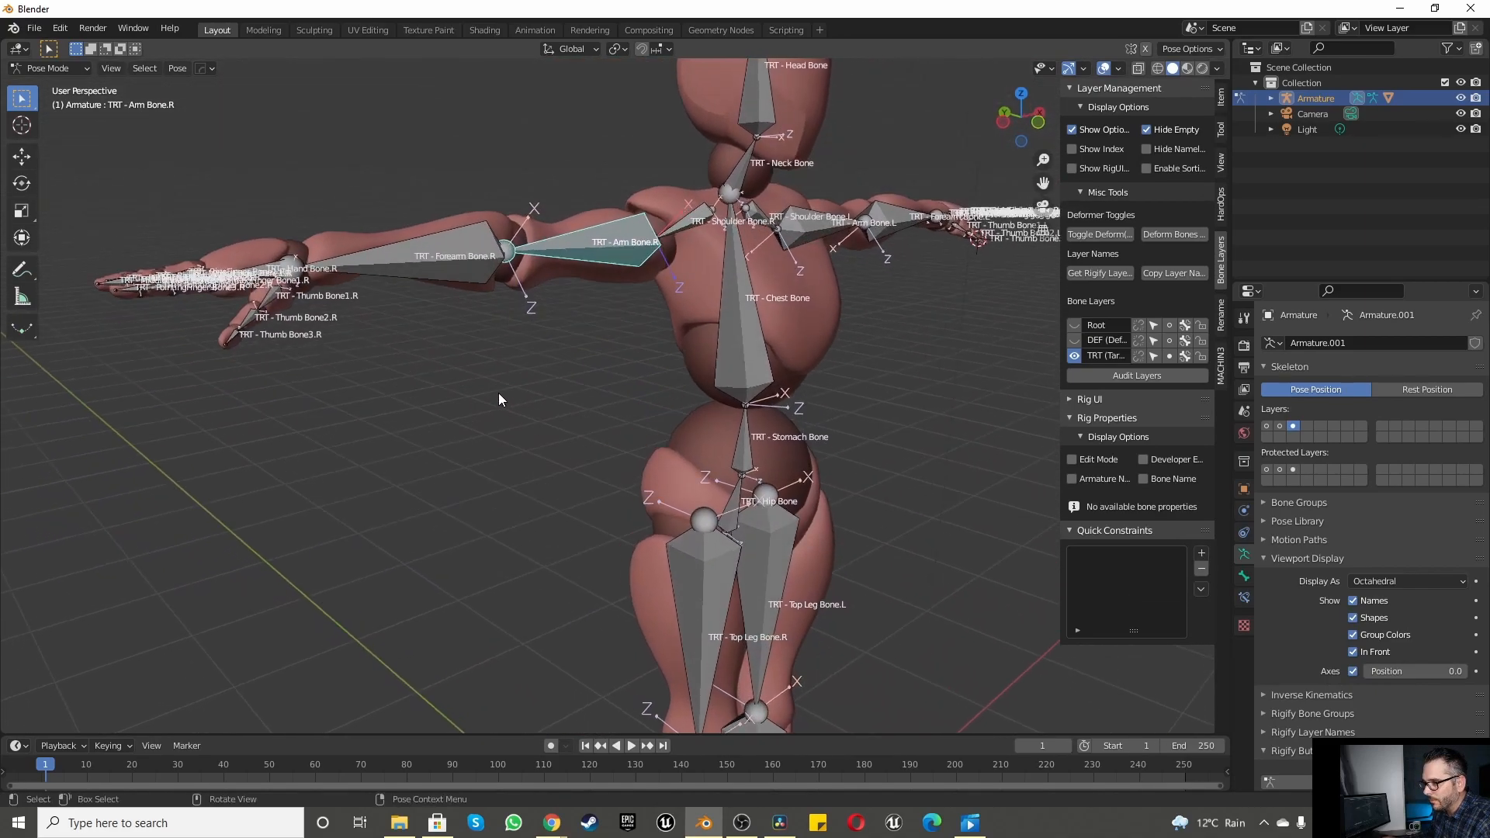
Step: Select TRT - Forearm Bone.R and test-rotate it freely and about the global Z and X axes, discarding the rotations
{"action": "scroll", "coordinate": [492, 385], "scroll_direction": "down", "scroll_amount": 5}
{"action": "scroll", "coordinate": [452, 498], "scroll_direction": "up", "scroll_amount": 7}
{"action": "left_click", "coordinate": [452, 496]}
{"action": "scroll", "coordinate": [452, 498], "scroll_direction": "down", "scroll_amount": 8}
{"action": "key", "text": "r"}
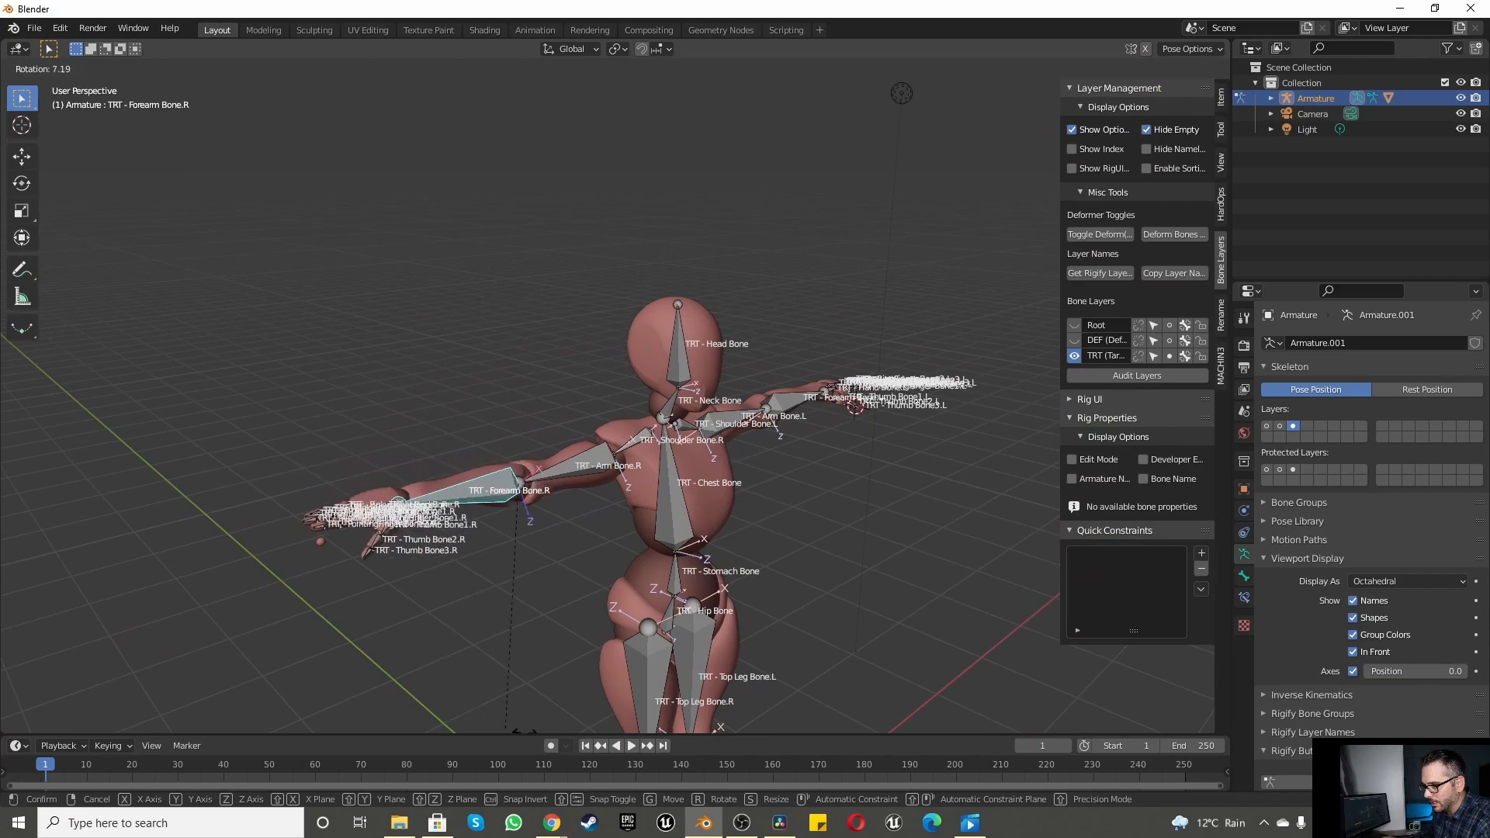
{"action": "left_click", "coordinate": [652, 464]}
{"action": "key", "text": "r"}
{"action": "key", "text": "z"}
{"action": "key", "text": "x"}
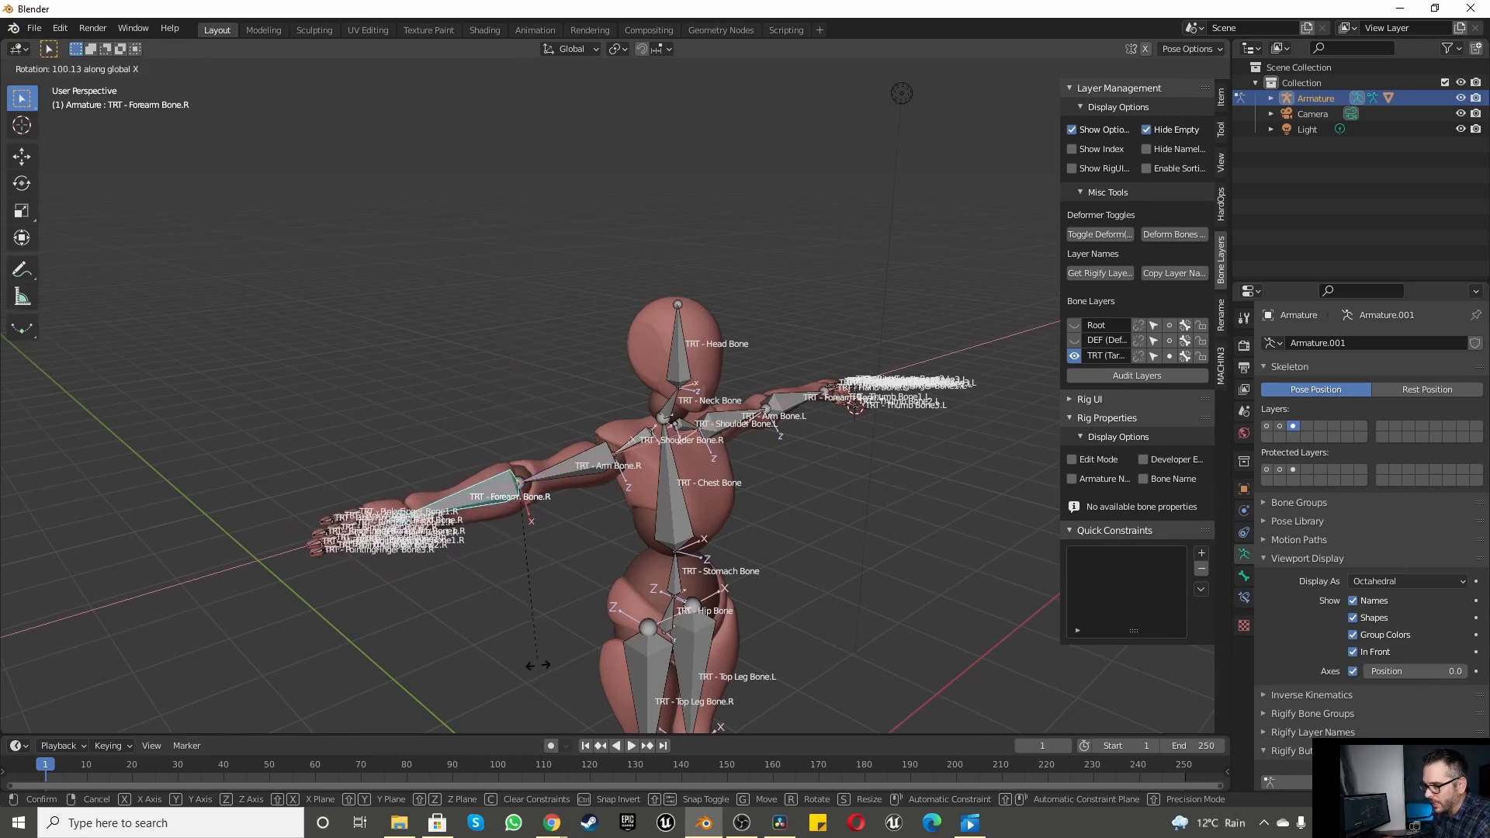
{"action": "left_click", "coordinate": [564, 583]}
{"action": "scroll", "coordinate": [486, 558], "scroll_direction": "down", "scroll_amount": 2}
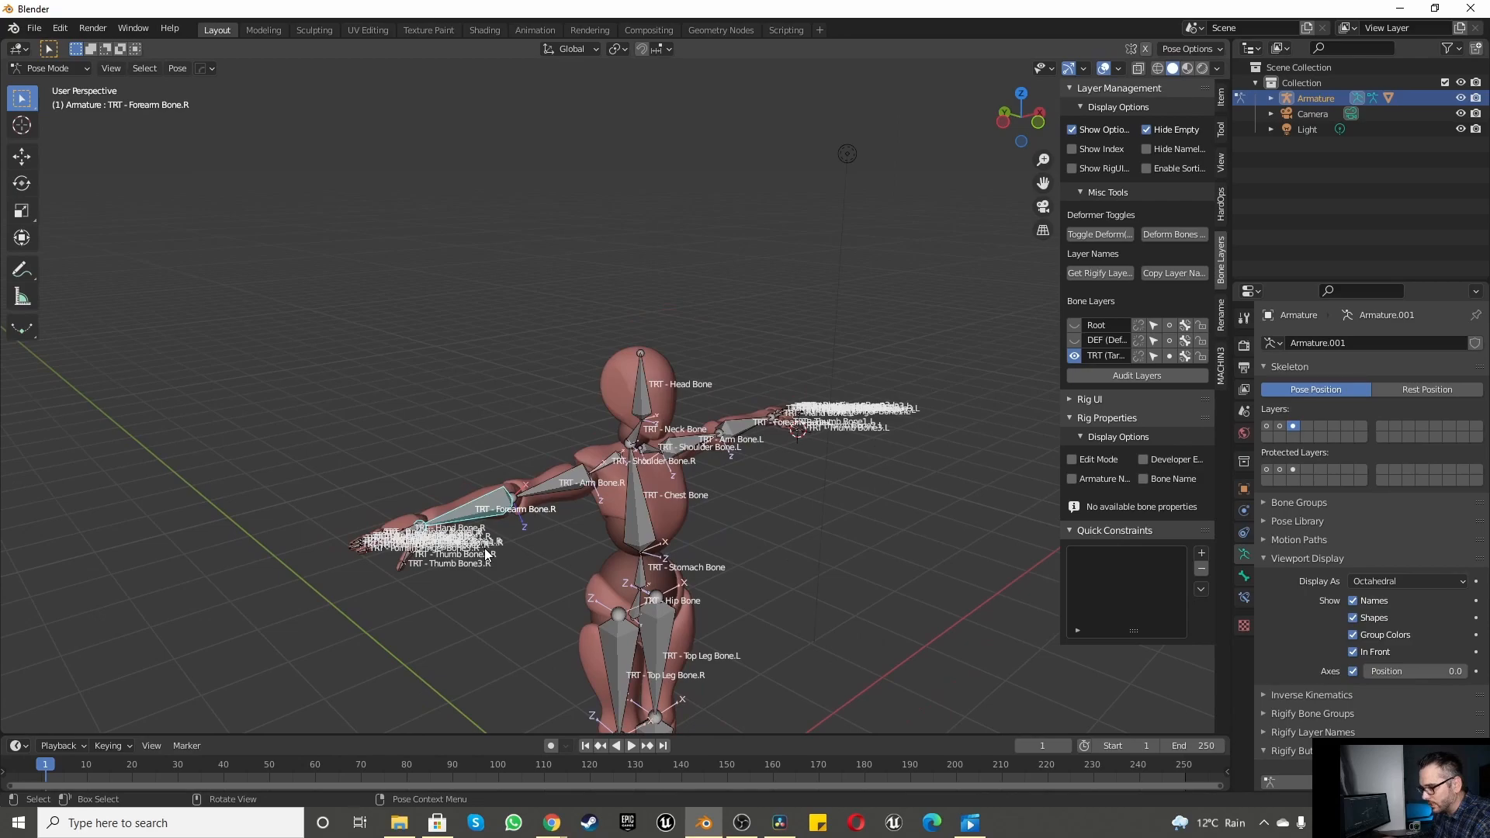
Step: Rotate TRT - Forearm Bone.R about 89° in the top view to bend the right elbow forward
{"action": "key", "text": "KP_7"}
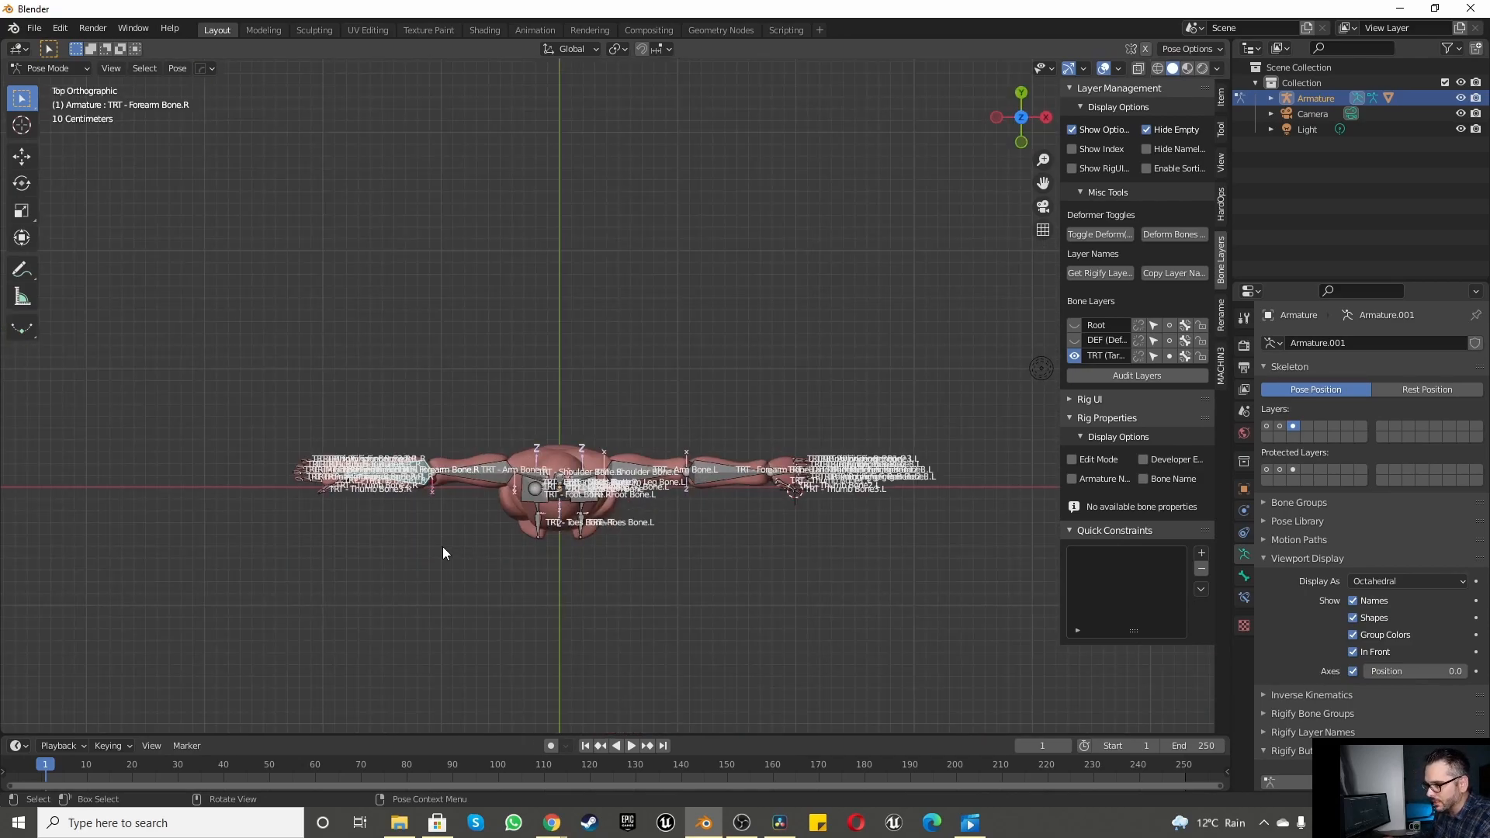
{"action": "scroll", "coordinate": [384, 507], "scroll_direction": "up", "scroll_amount": 3}
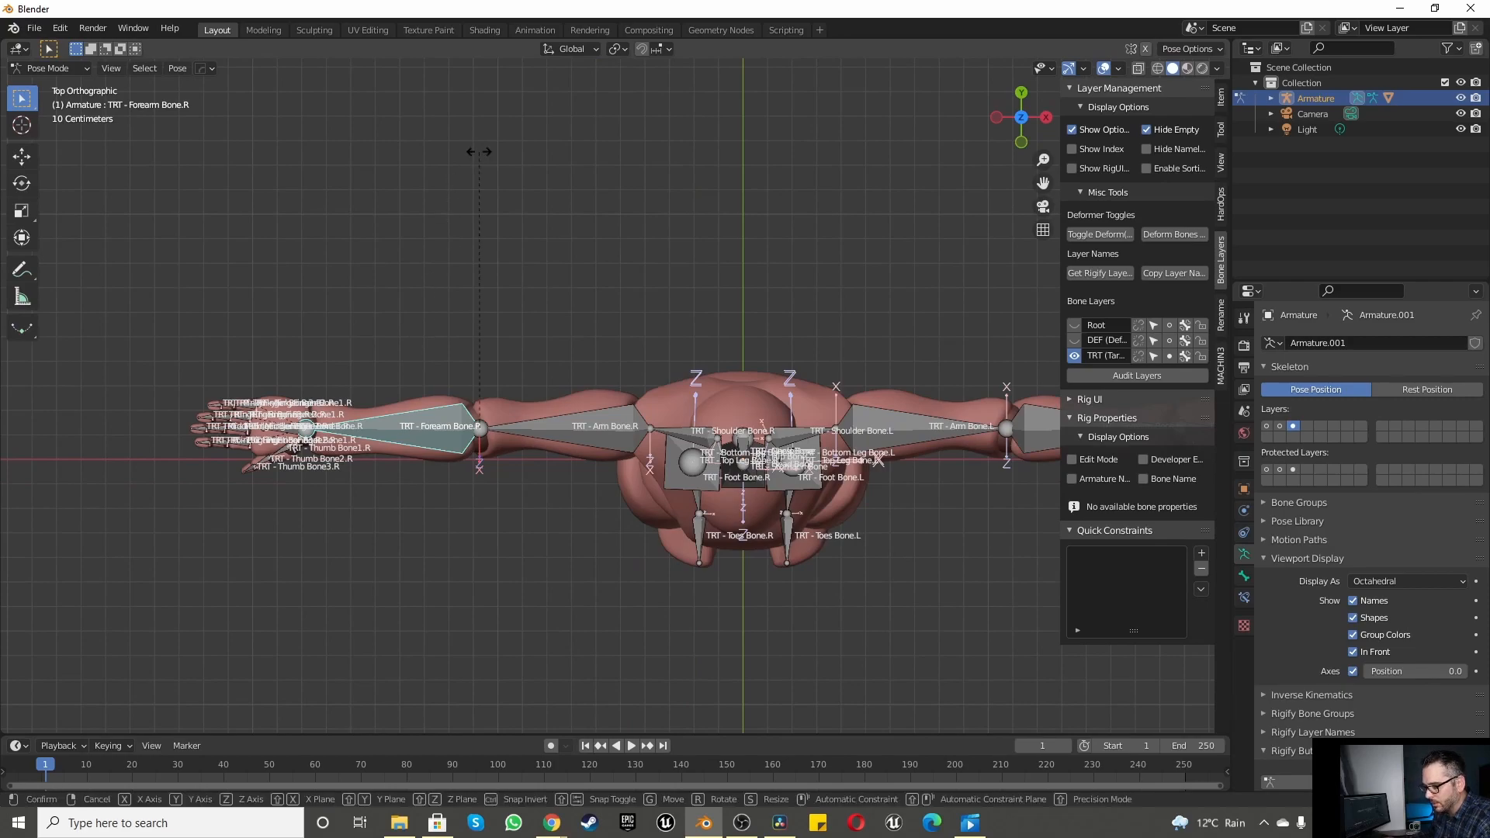
{"action": "key", "text": "r"}
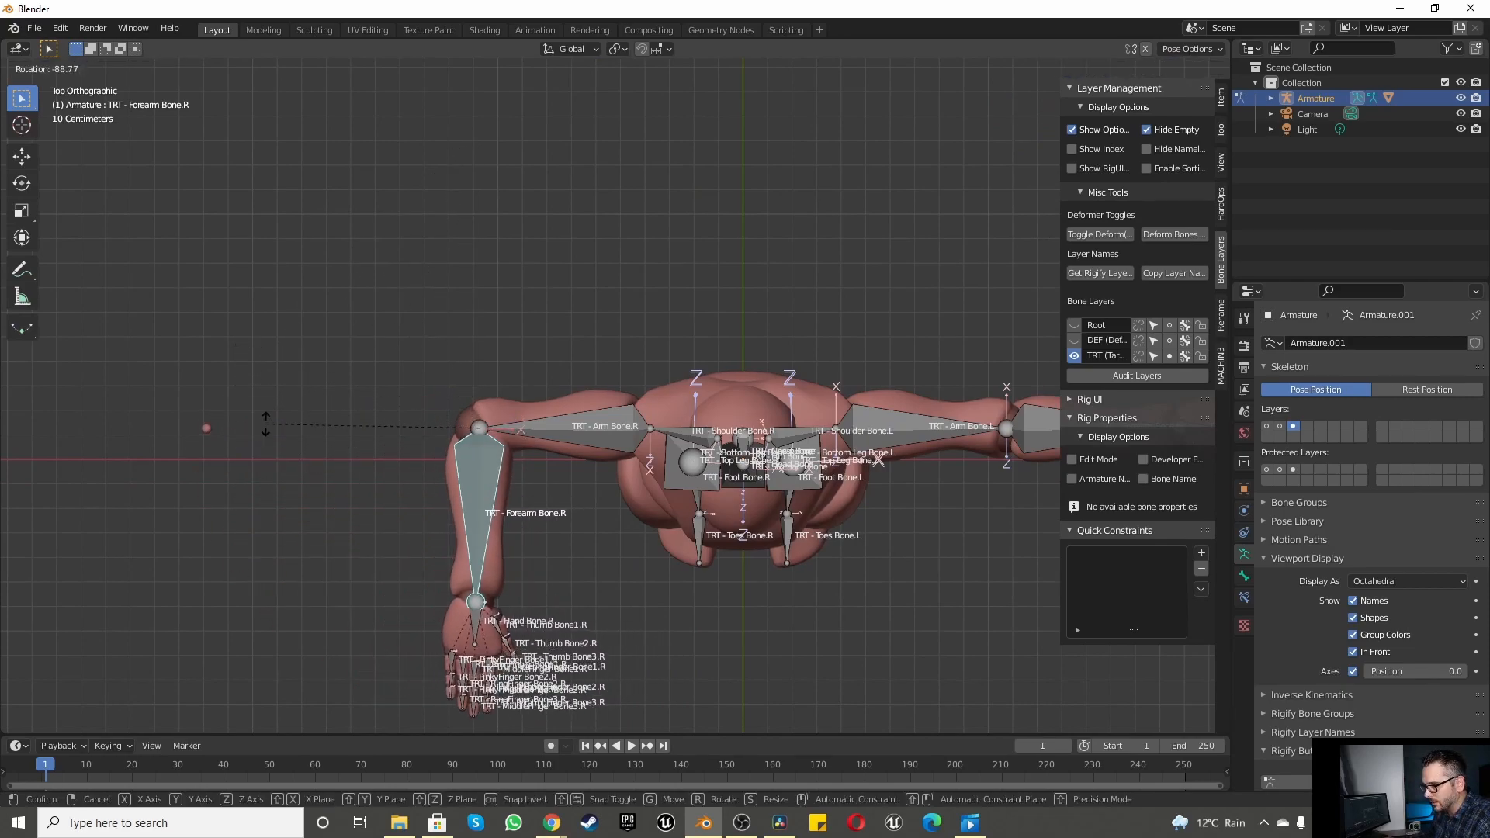
{"action": "left_click", "coordinate": [267, 427]}
Step: Raise the right arm by rotating TRT - Arm Bone.R 34.2° in the front view
{"action": "left_click", "coordinate": [530, 434]}
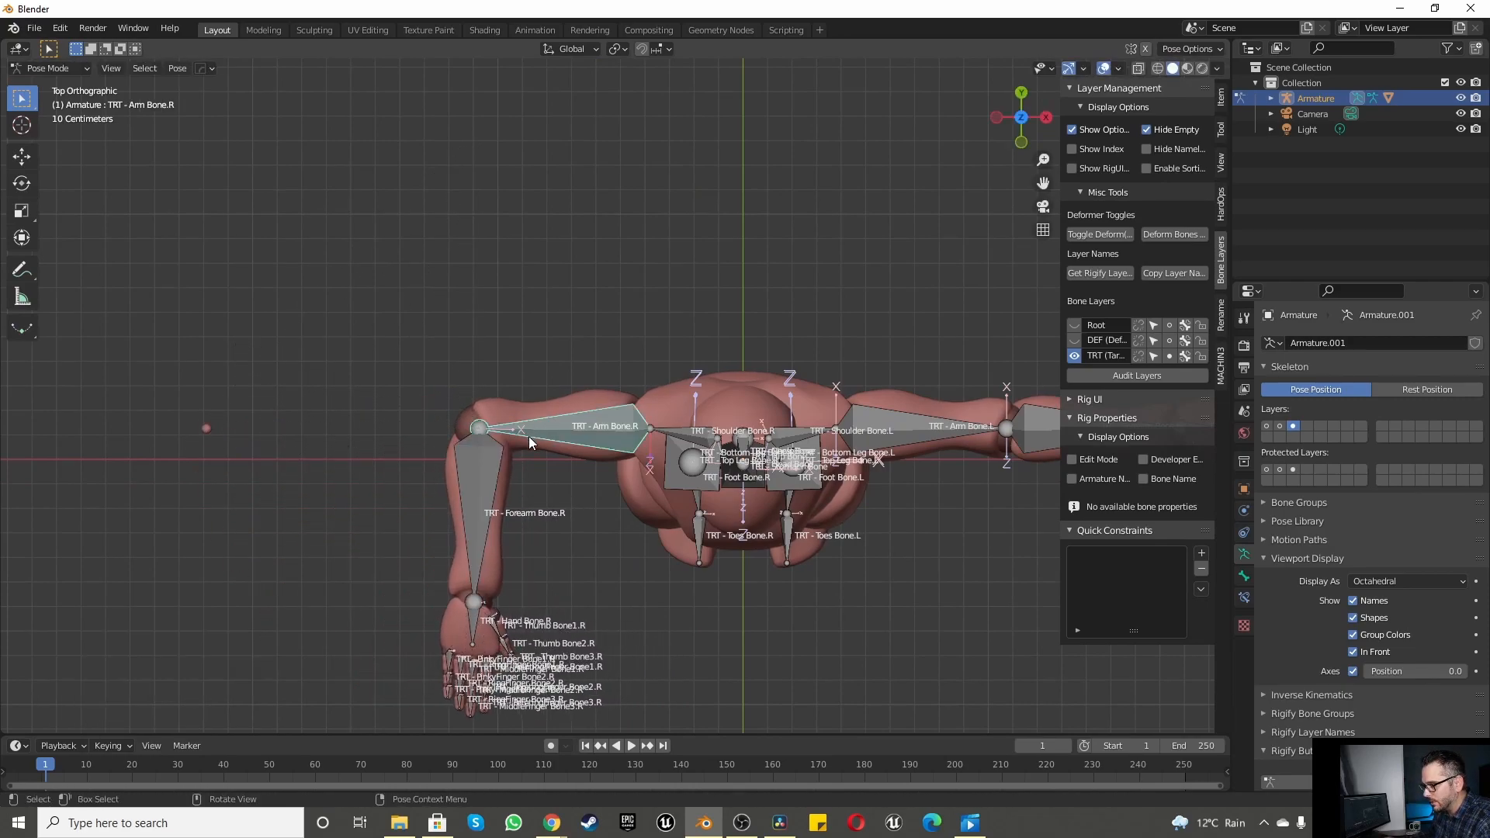
{"action": "key", "text": "KP_1"}
{"action": "key", "text": "r"}
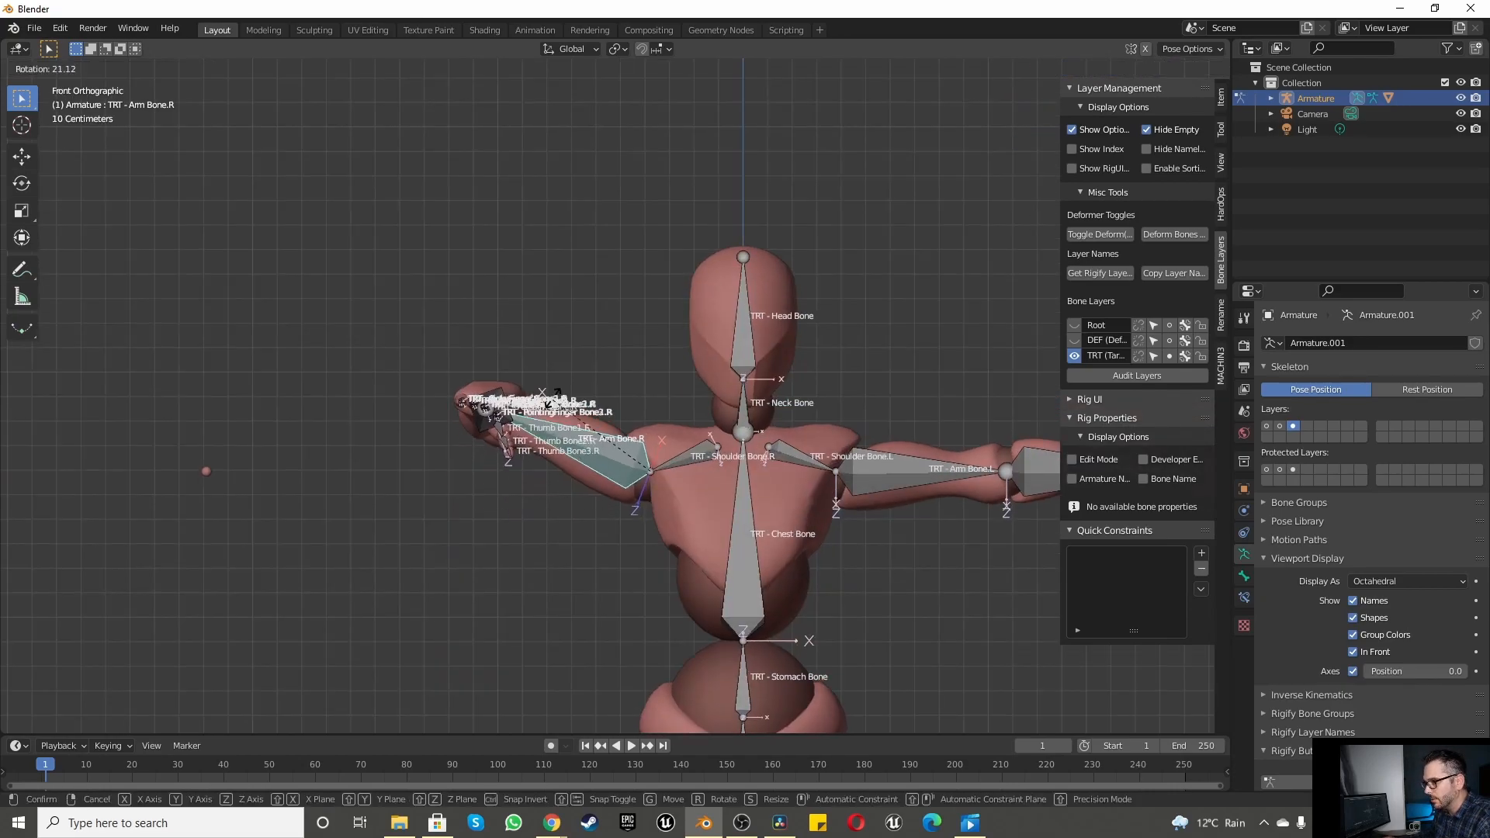
{"action": "left_click", "coordinate": [562, 368]}
{"action": "scroll", "coordinate": [523, 437], "scroll_direction": "down", "scroll_amount": 4}
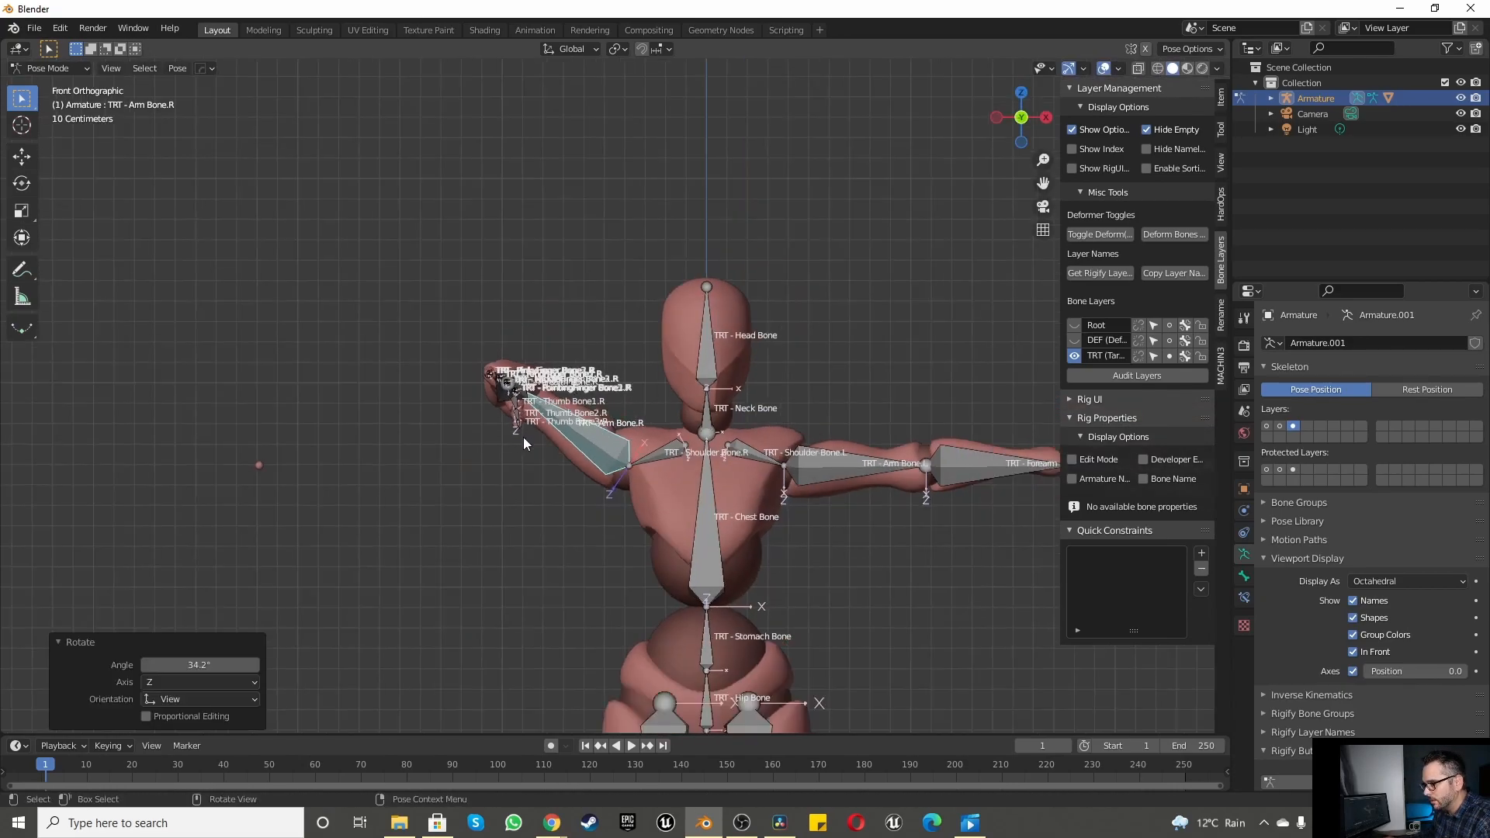
Step: Lower the left arm by rotating TRT - Arm Bone.L 55.1° in the front view
{"action": "scroll", "coordinate": [756, 473], "scroll_direction": "up", "scroll_amount": 4}
{"action": "left_click", "coordinate": [656, 407]}
{"action": "key", "text": "r"}
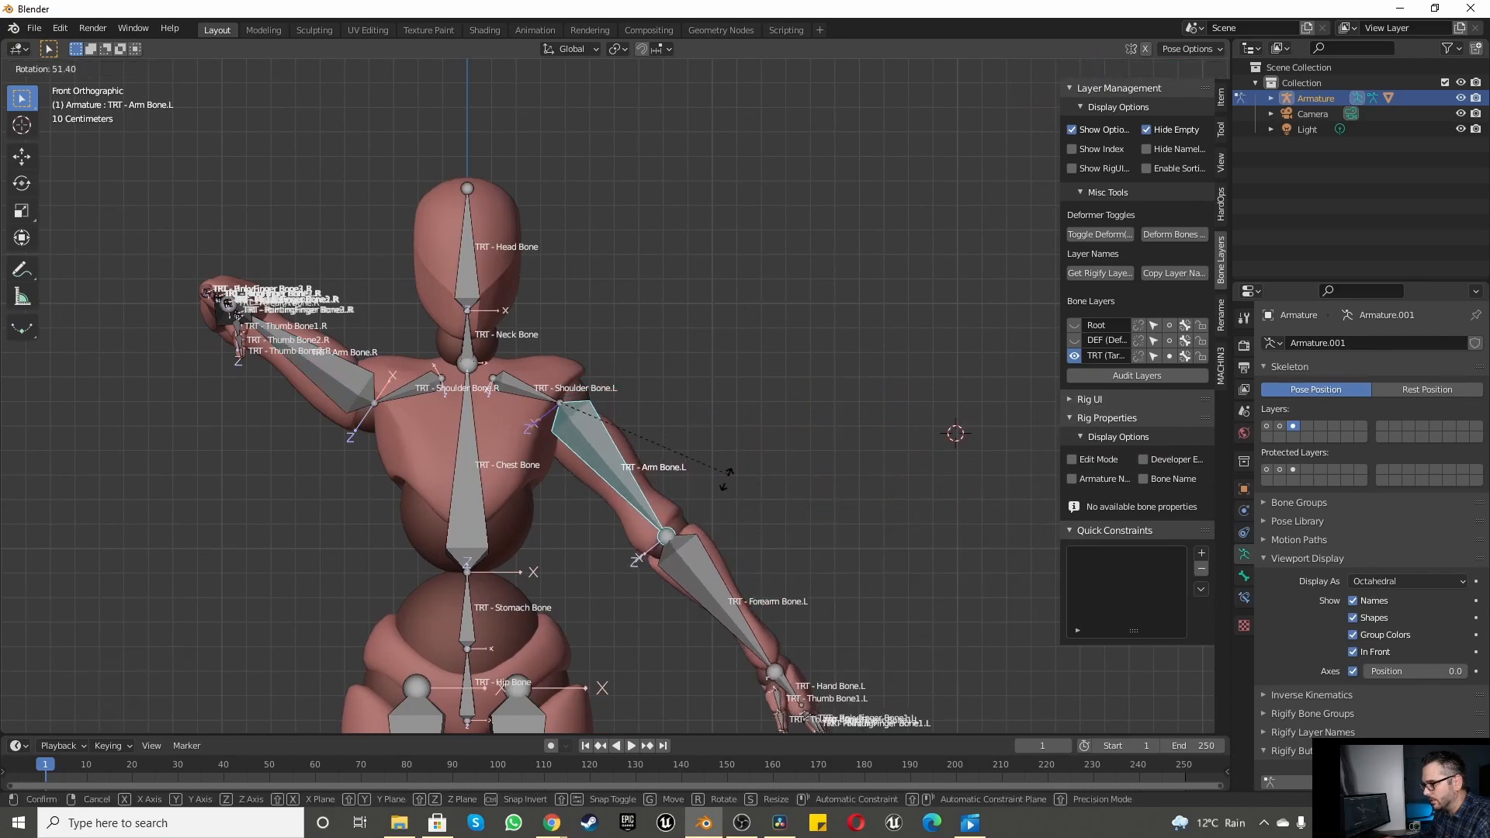
{"action": "left_click", "coordinate": [716, 509]}
{"action": "scroll", "coordinate": [694, 572], "scroll_direction": "down", "scroll_amount": 2}
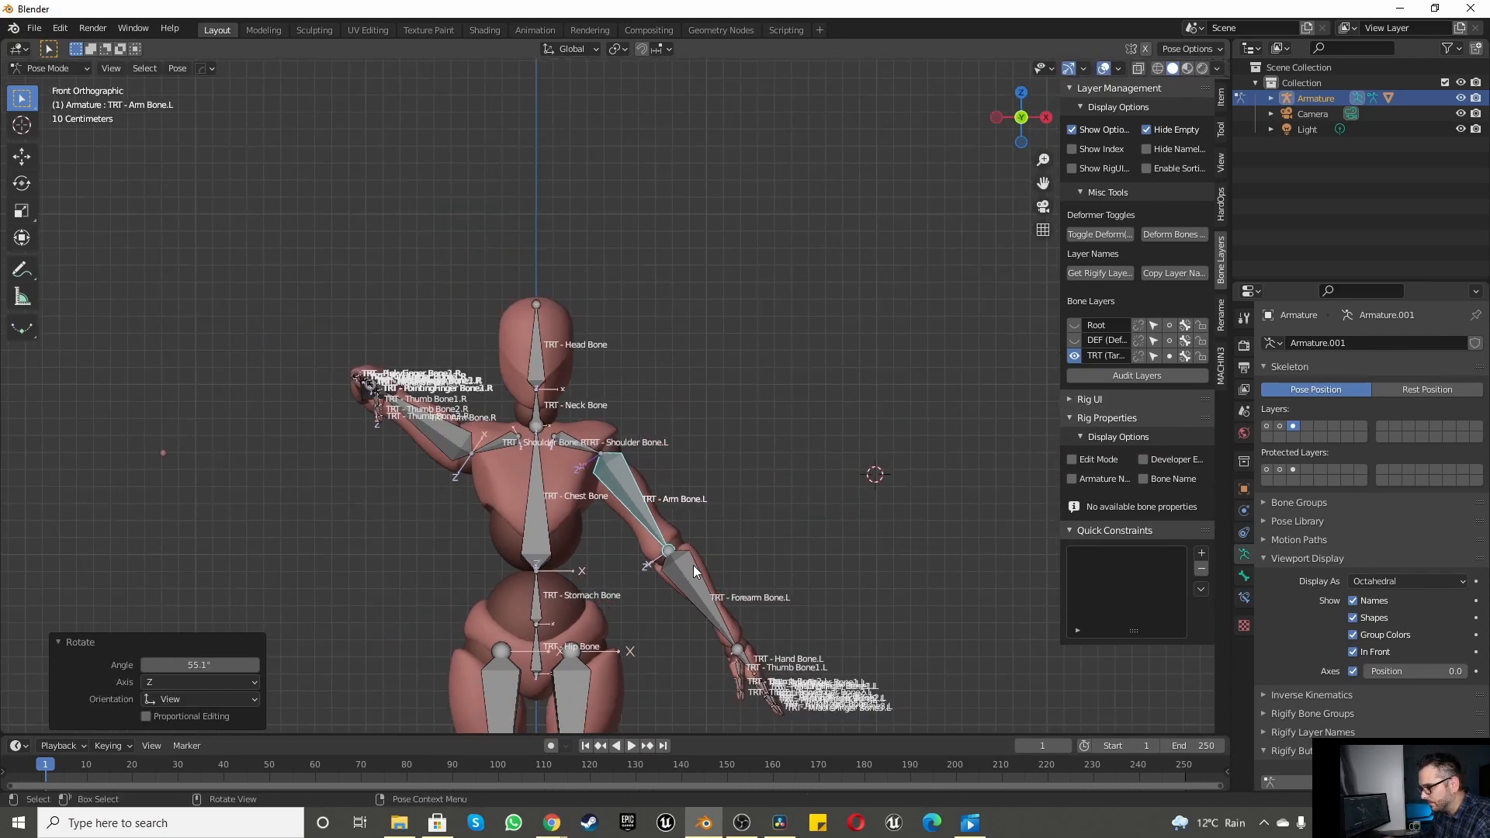
Step: Bend the left elbow by rotating TRT - Forearm Bone.L 110° in the right side view
{"action": "left_click", "coordinate": [697, 582]}
{"action": "key", "text": "KP_3"}
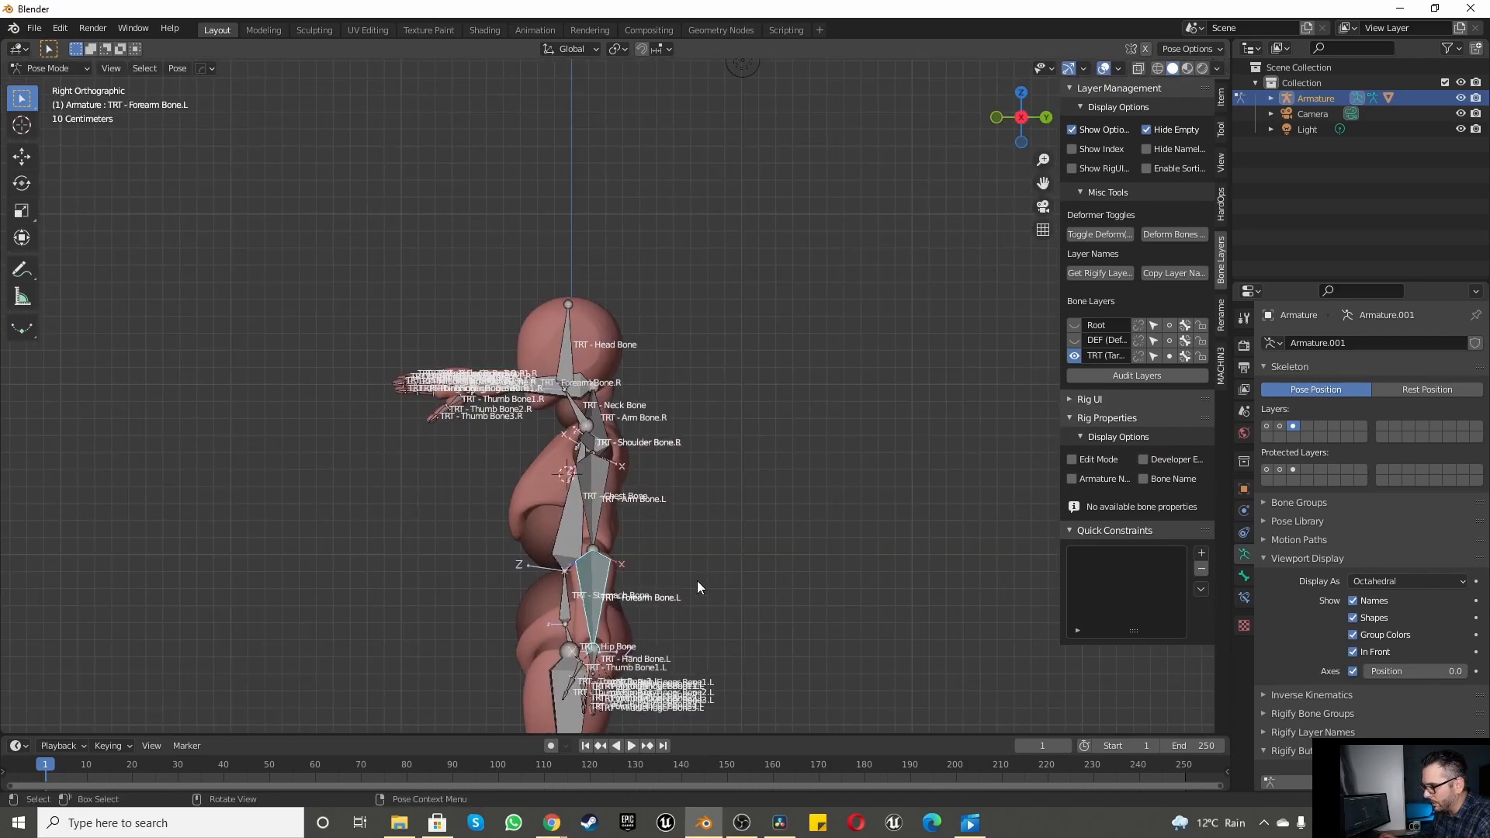
{"action": "key", "text": "r"}
{"action": "left_click", "coordinate": [443, 659]}
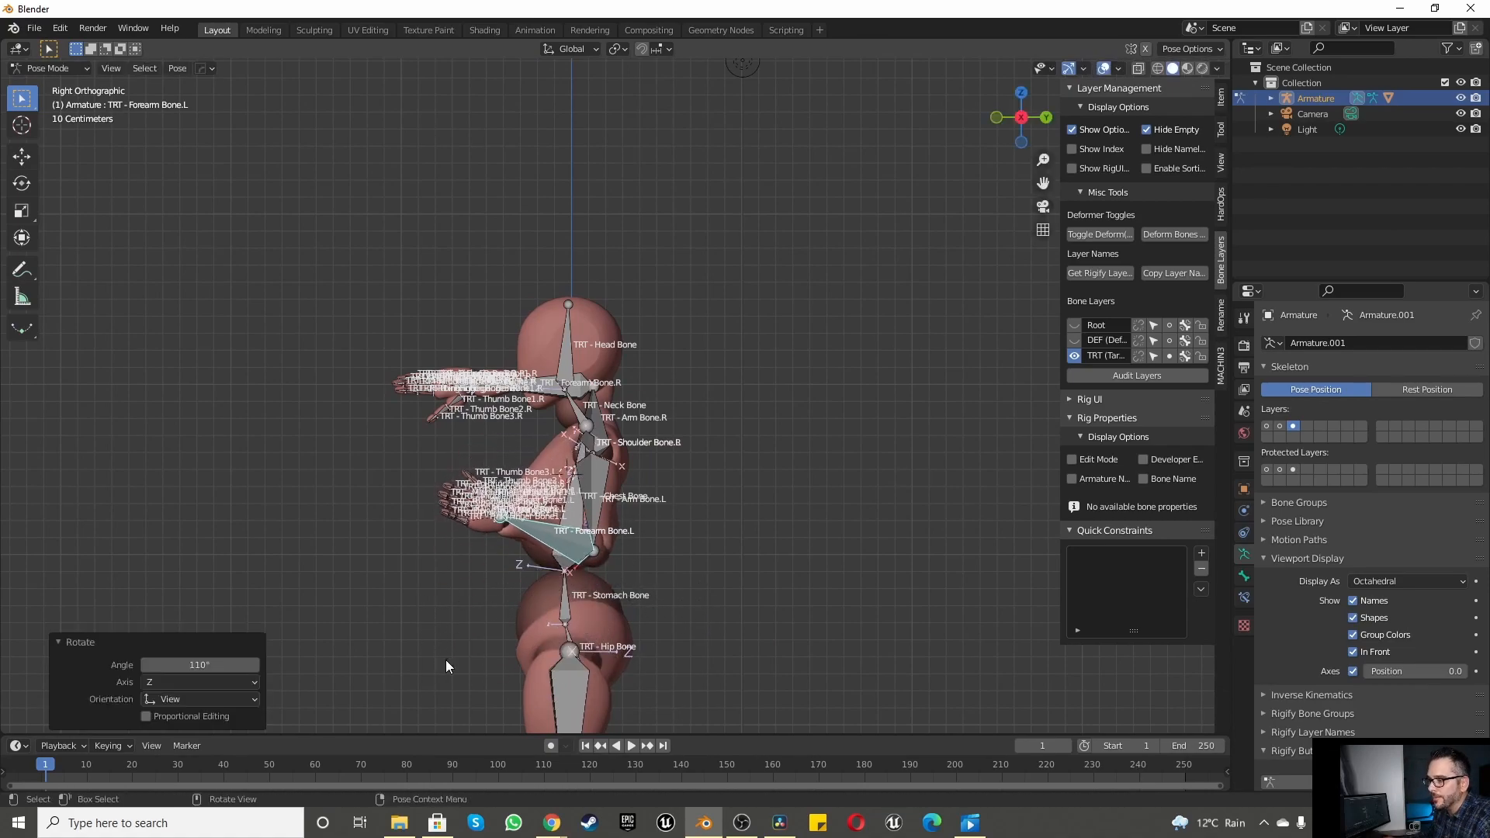
Step: Lift the left thigh forward by rotating TRT - Top Leg Bone.L 73.6° in the right side view
{"action": "scroll", "coordinate": [419, 479], "scroll_direction": "down", "scroll_amount": 2}
{"action": "scroll", "coordinate": [427, 445], "scroll_direction": "up", "scroll_amount": 2}
{"action": "scroll", "coordinate": [426, 469], "scroll_direction": "down", "scroll_amount": 3}
{"action": "scroll", "coordinate": [446, 606], "scroll_direction": "down", "scroll_amount": 1}
{"action": "scroll", "coordinate": [450, 654], "scroll_direction": "up", "scroll_amount": 5}
{"action": "left_click", "coordinate": [461, 413]}
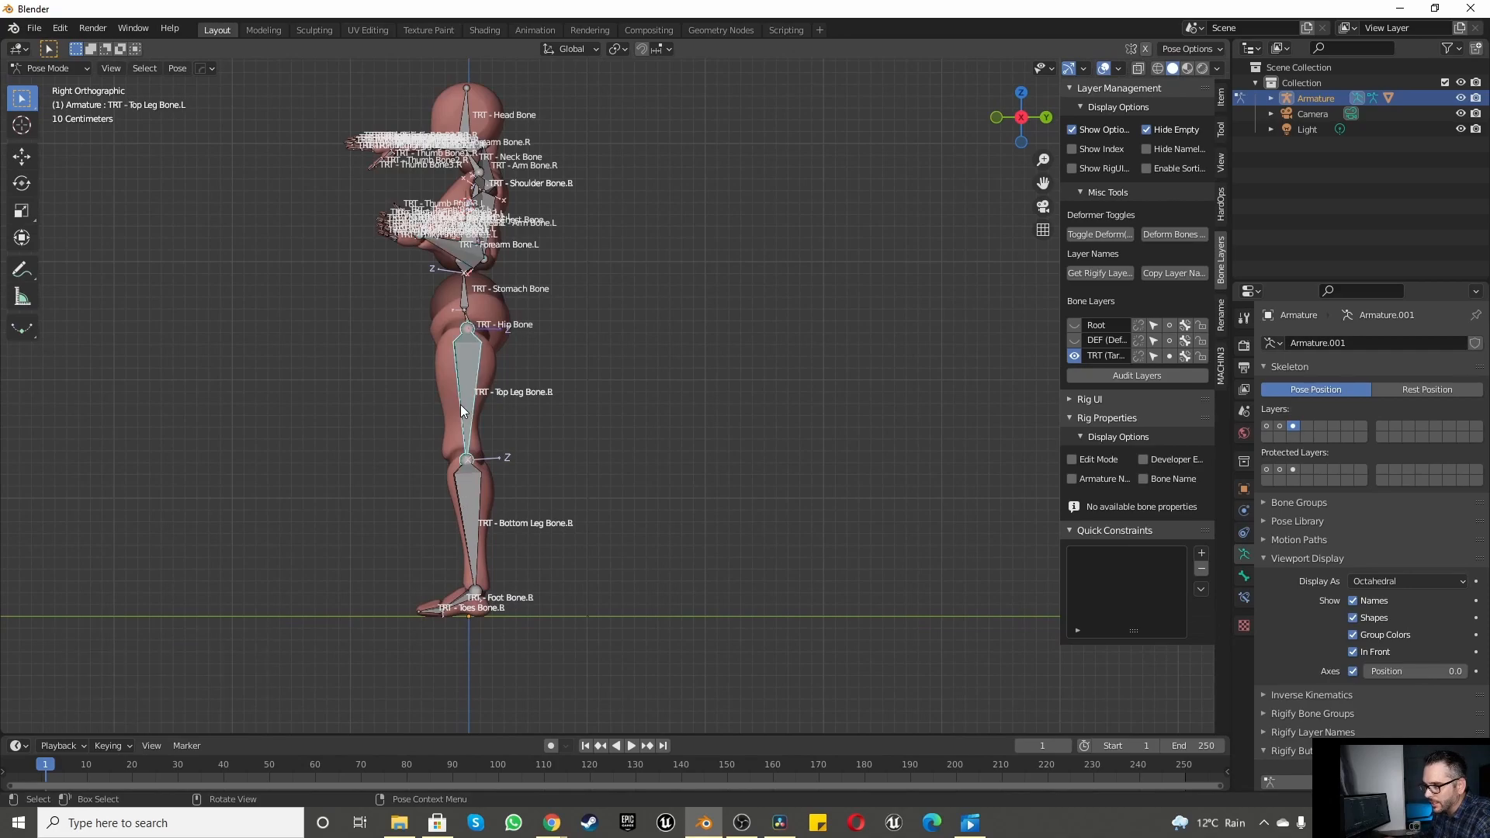
{"action": "key", "text": "r"}
{"action": "left_click", "coordinate": [401, 404]}
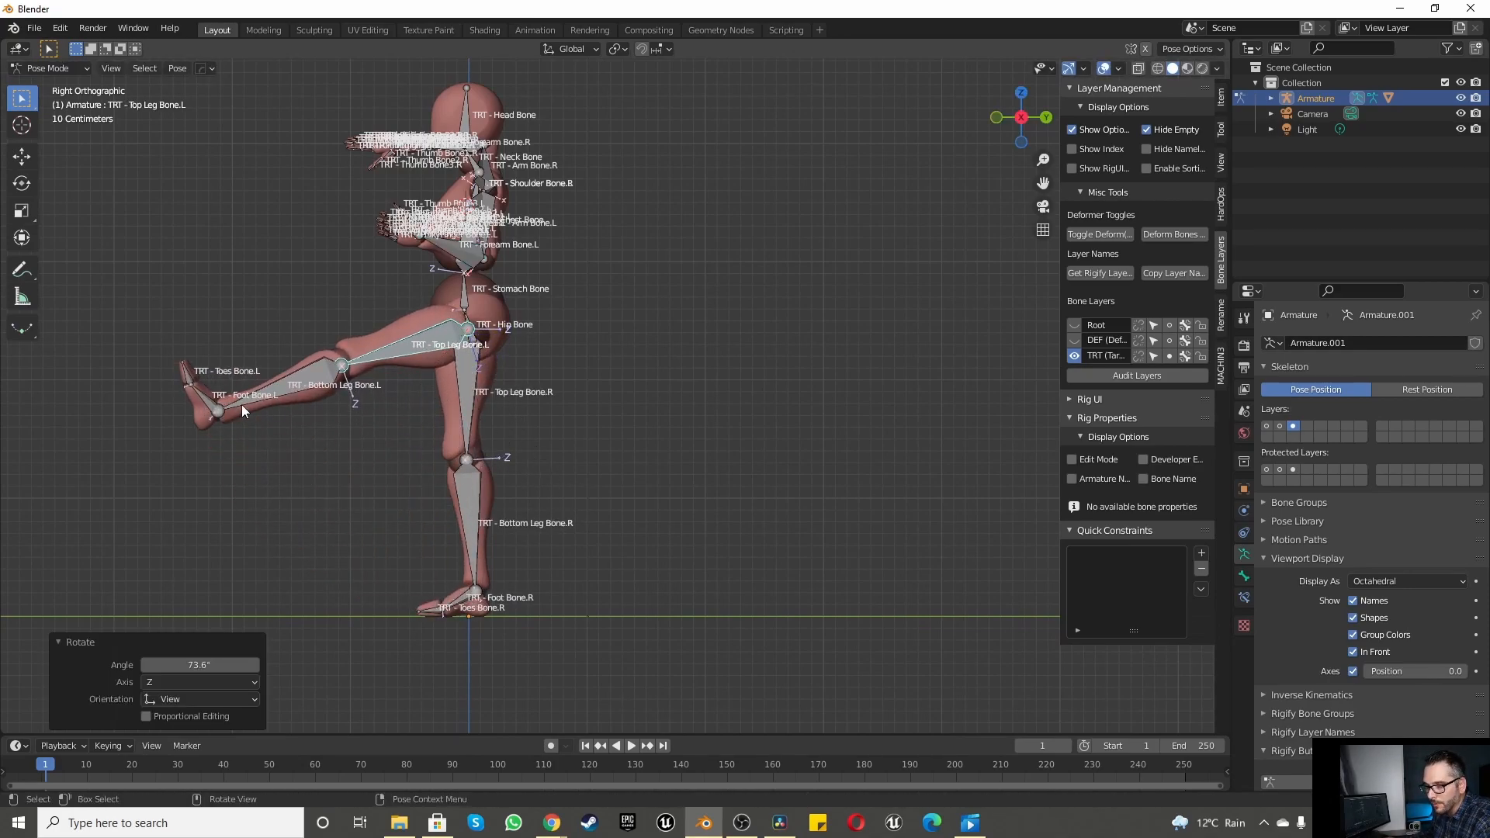
Step: Bend the left knee by rotating TRT - Bottom Leg Bone.L about -77° so the shin hangs down
{"action": "scroll", "coordinate": [234, 407], "scroll_direction": "up", "scroll_amount": 4}
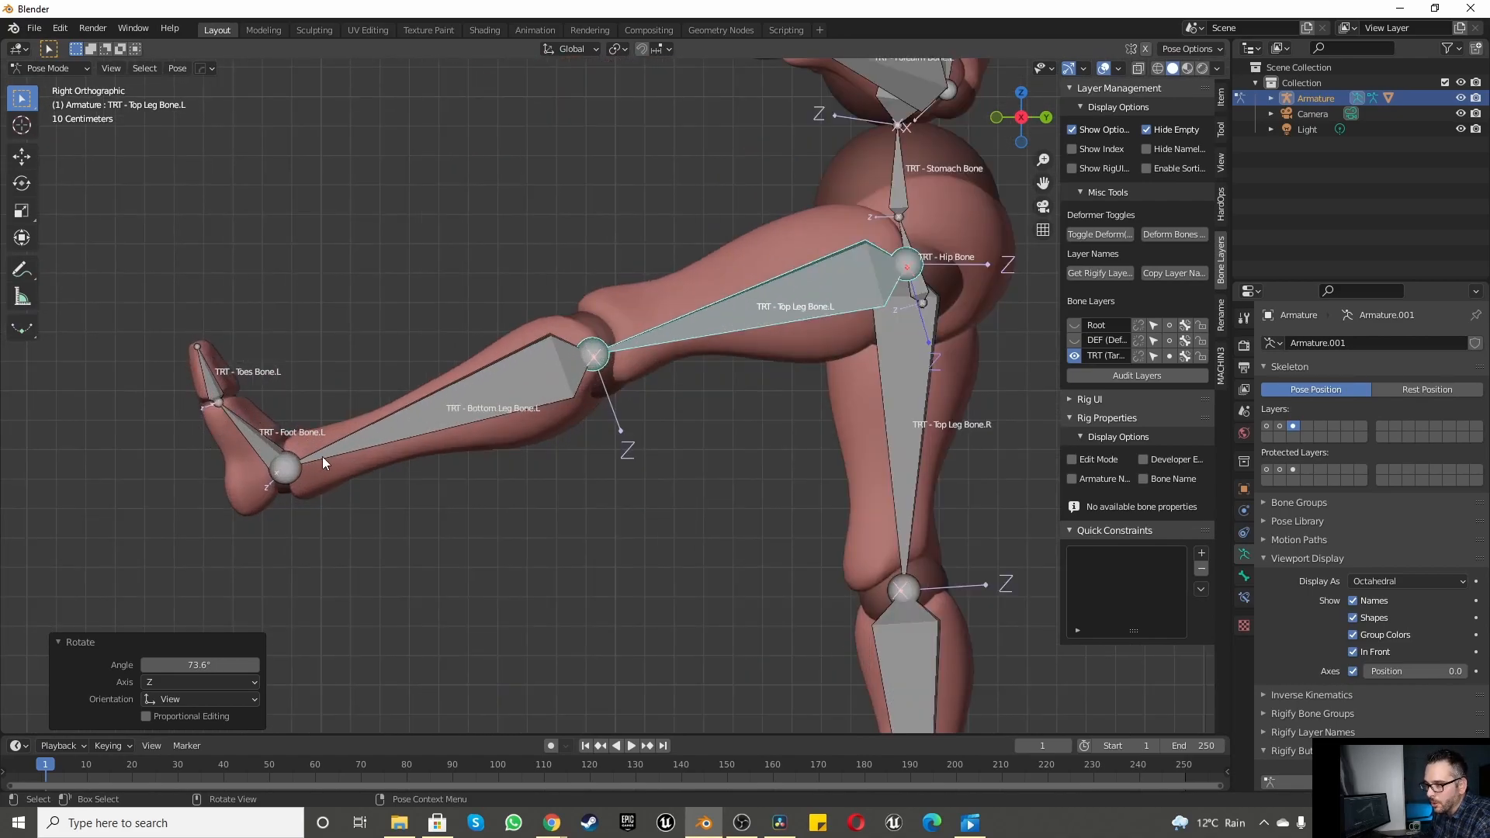
{"action": "left_click", "coordinate": [244, 435]}
{"action": "scroll", "coordinate": [249, 389], "scroll_direction": "down", "scroll_amount": 1}
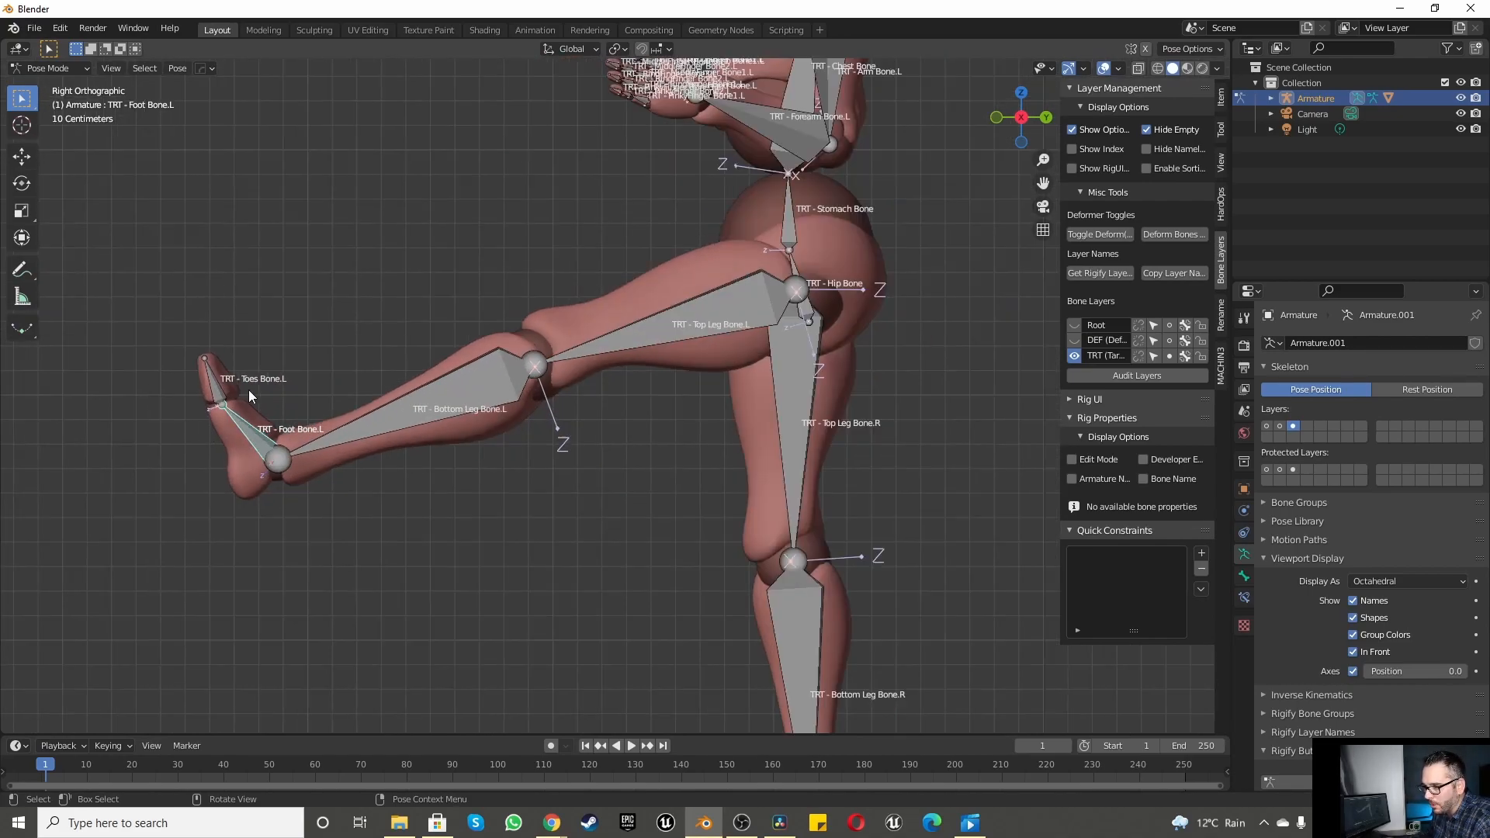
{"action": "left_click", "coordinate": [366, 420]}
{"action": "key", "text": "r"}
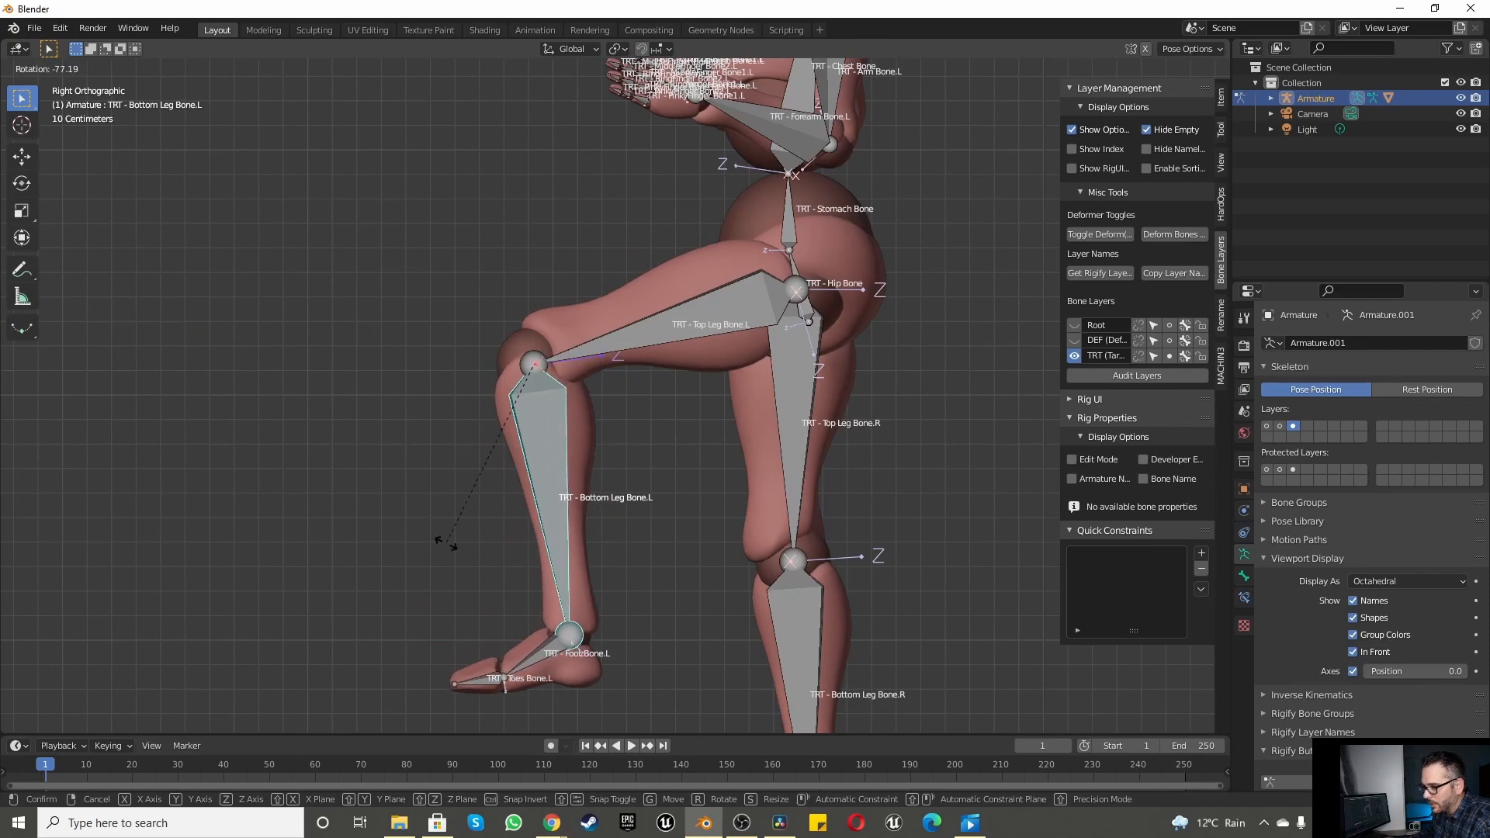
{"action": "left_click", "coordinate": [446, 542]}
Step: Rotate TRT - Toes Bone.L about -26° to point the left toes downward
{"action": "left_click", "coordinate": [463, 676]}
{"action": "key", "text": "r"}
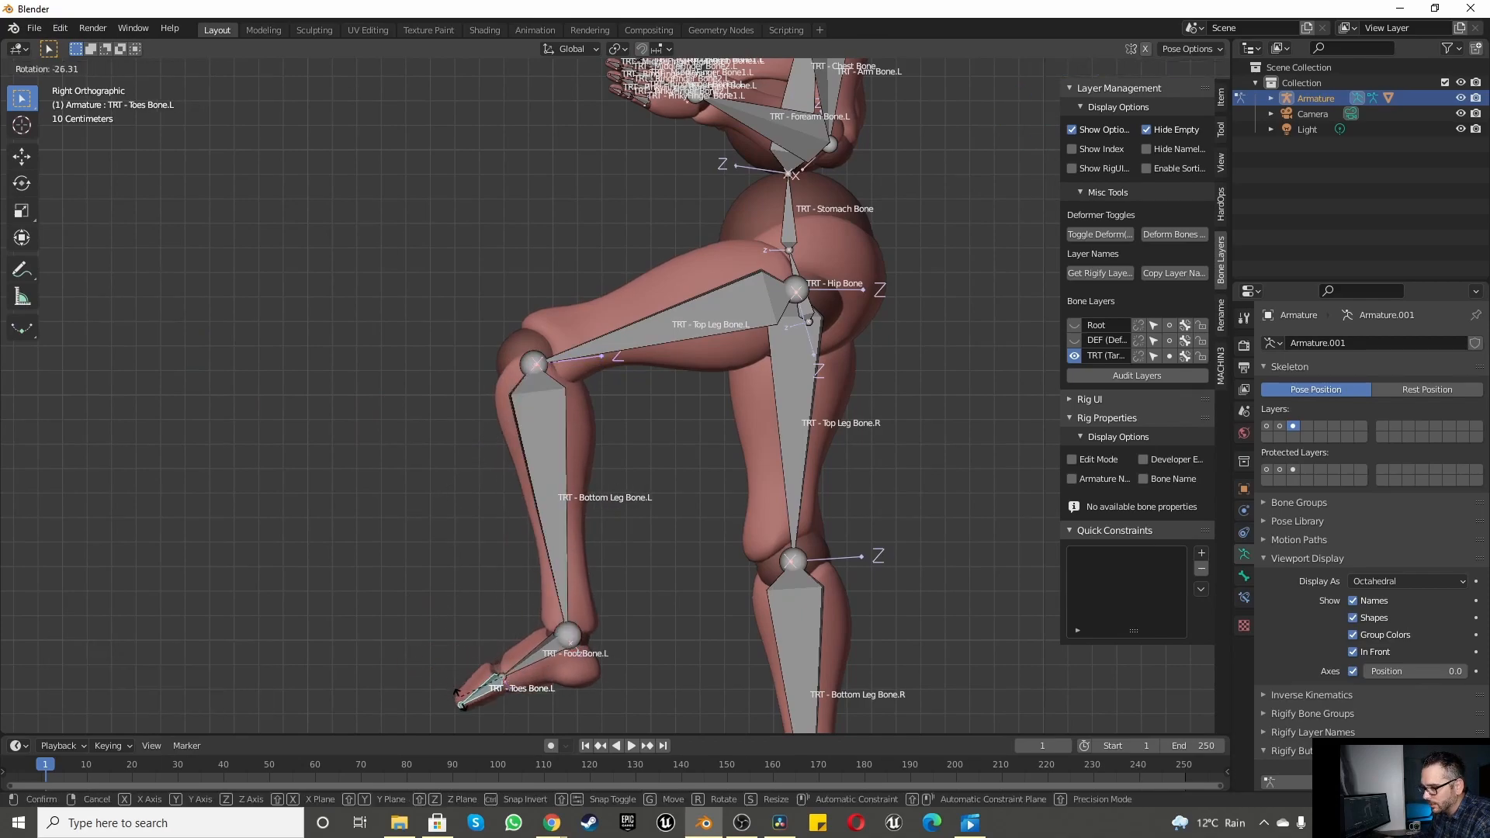
{"action": "left_click", "coordinate": [456, 698]}
{"action": "middle_click_drag", "start_coordinate": [408, 606], "coordinate": [556, 512]}
{"action": "left_click", "coordinate": [579, 561]}
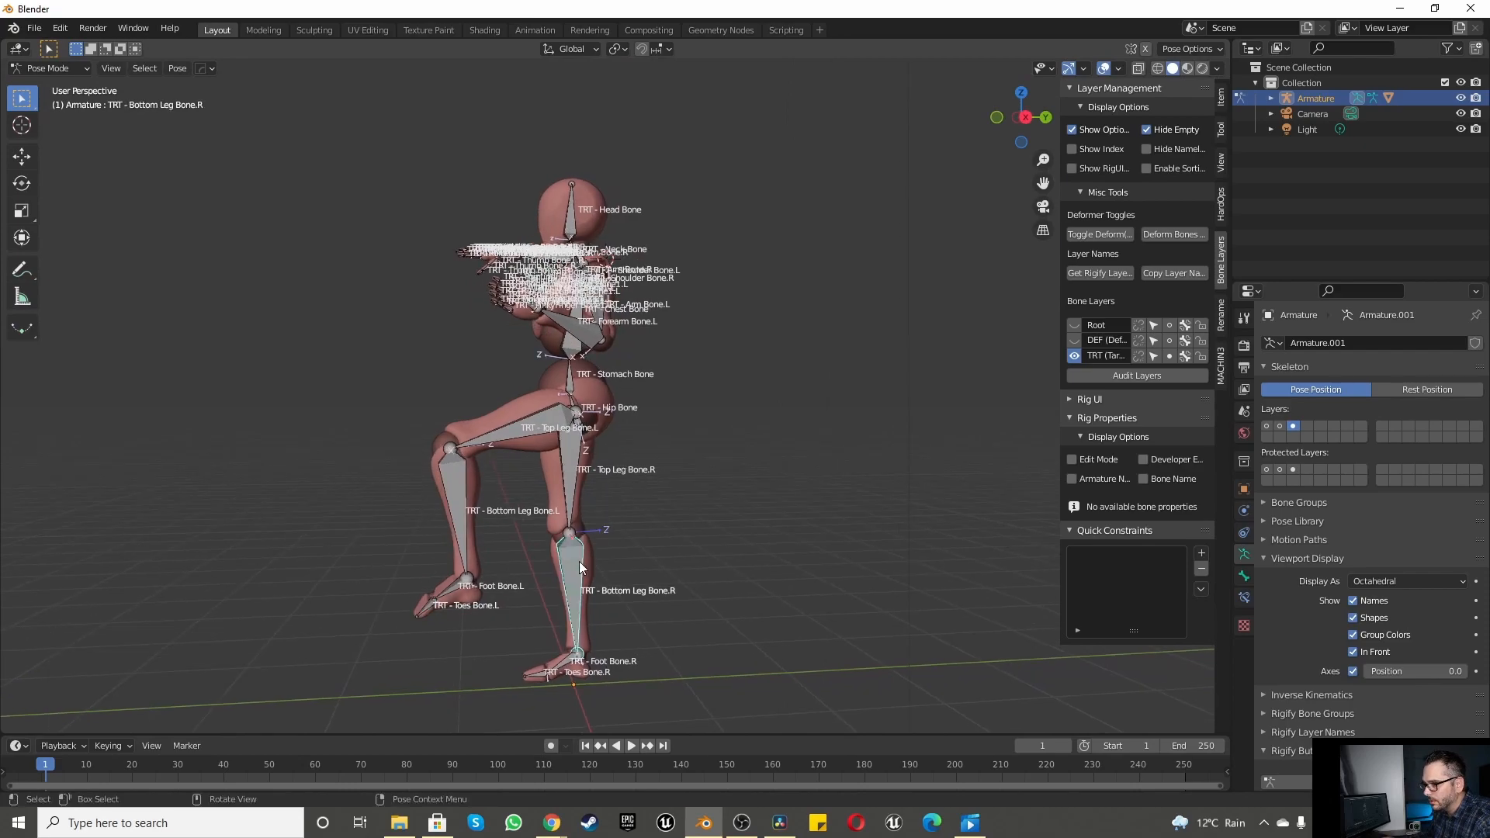
{"action": "key", "text": "r"}
{"action": "right_click", "coordinate": [609, 558]}
Step: Swing the right thigh forward by rotating TRT - Top Leg Bone.R about 25°
{"action": "left_click", "coordinate": [569, 487]}
{"action": "key", "text": "r"}
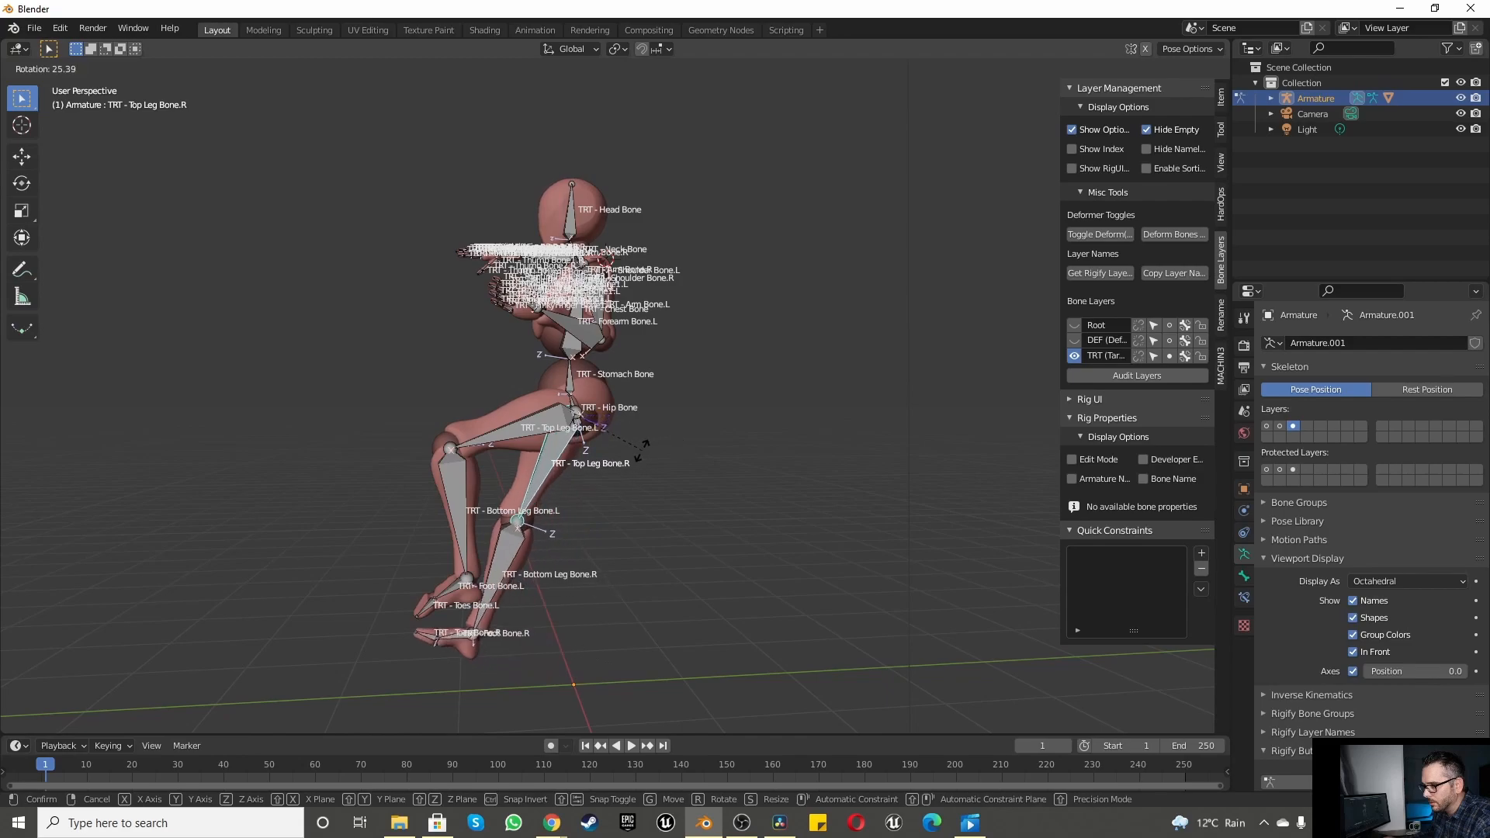
{"action": "left_click", "coordinate": [570, 544]}
Step: Bend the right knee by rotating TRT - Bottom Leg Bone.R about -25° in the right side view
{"action": "left_click", "coordinate": [503, 561]}
{"action": "key", "text": "KP_3"}
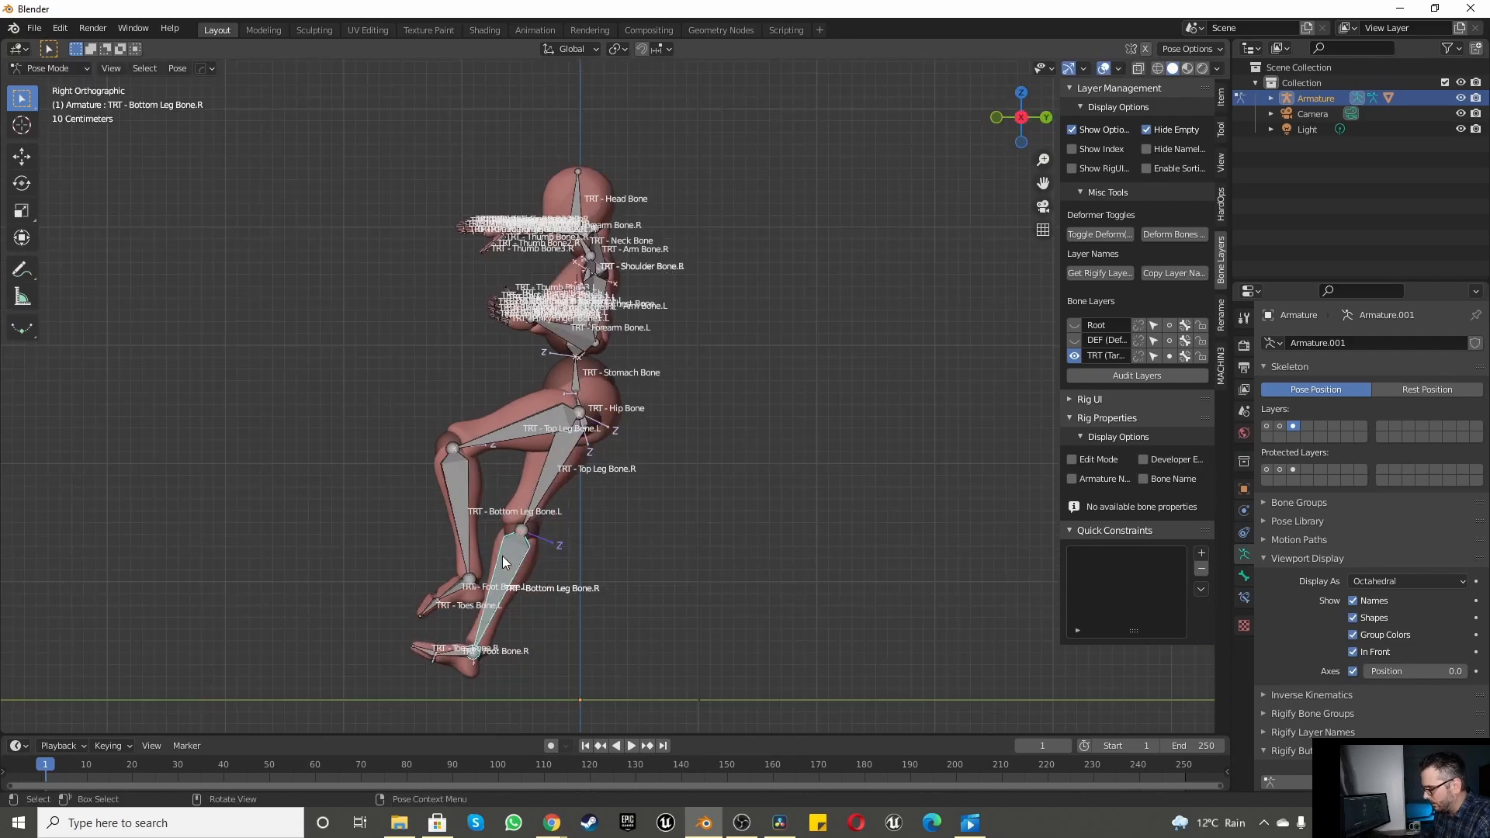
{"action": "key", "text": "r"}
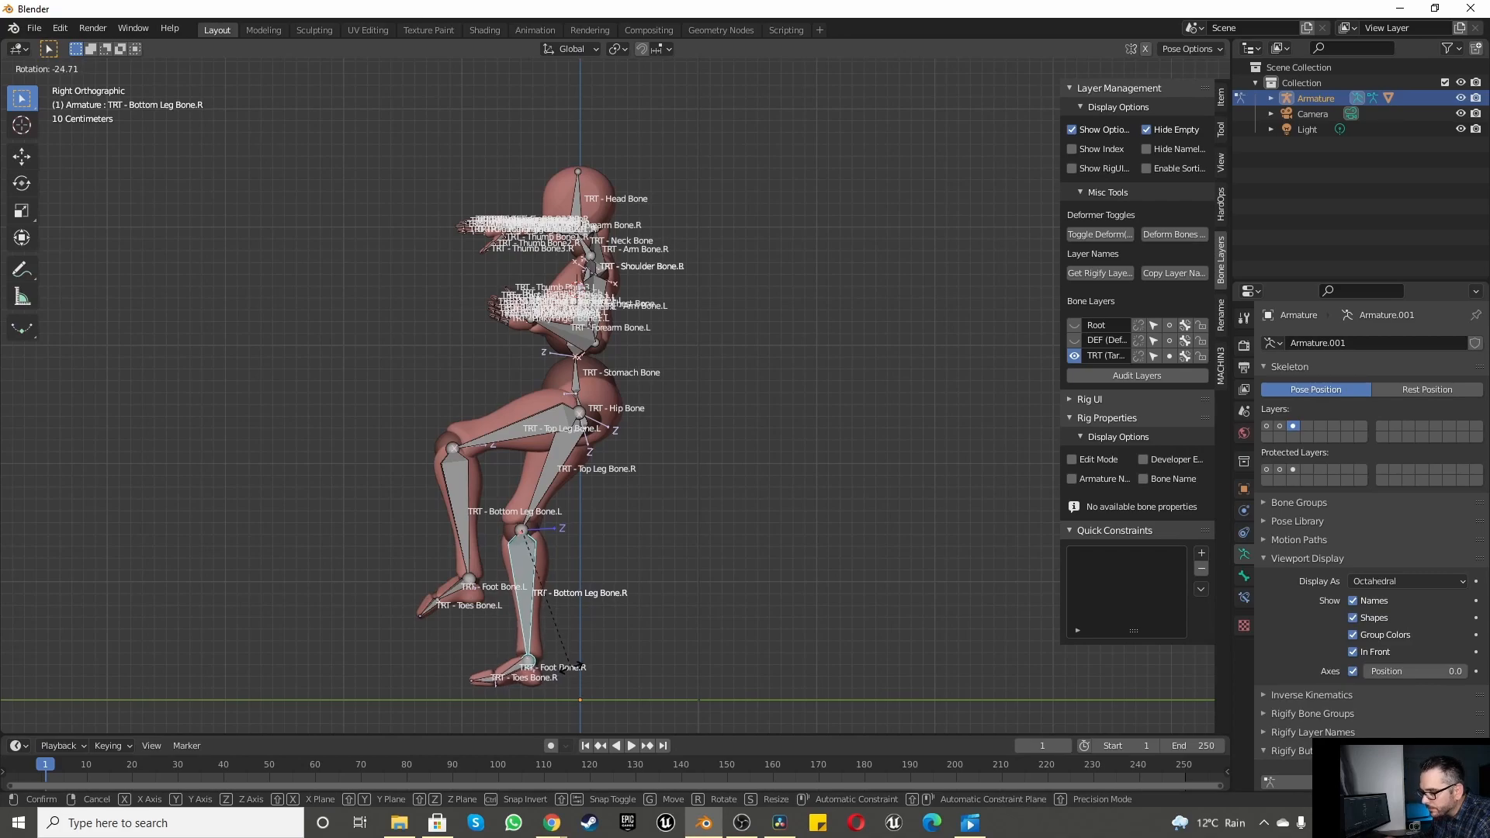
{"action": "left_click", "coordinate": [515, 458]}
Step: Tilt the head by rotating TRT - Head Bone 14.3° about the global X axis
{"action": "middle_click_drag", "start_coordinate": [515, 458], "coordinate": [583, 270]}
{"action": "left_click", "coordinate": [554, 316]}
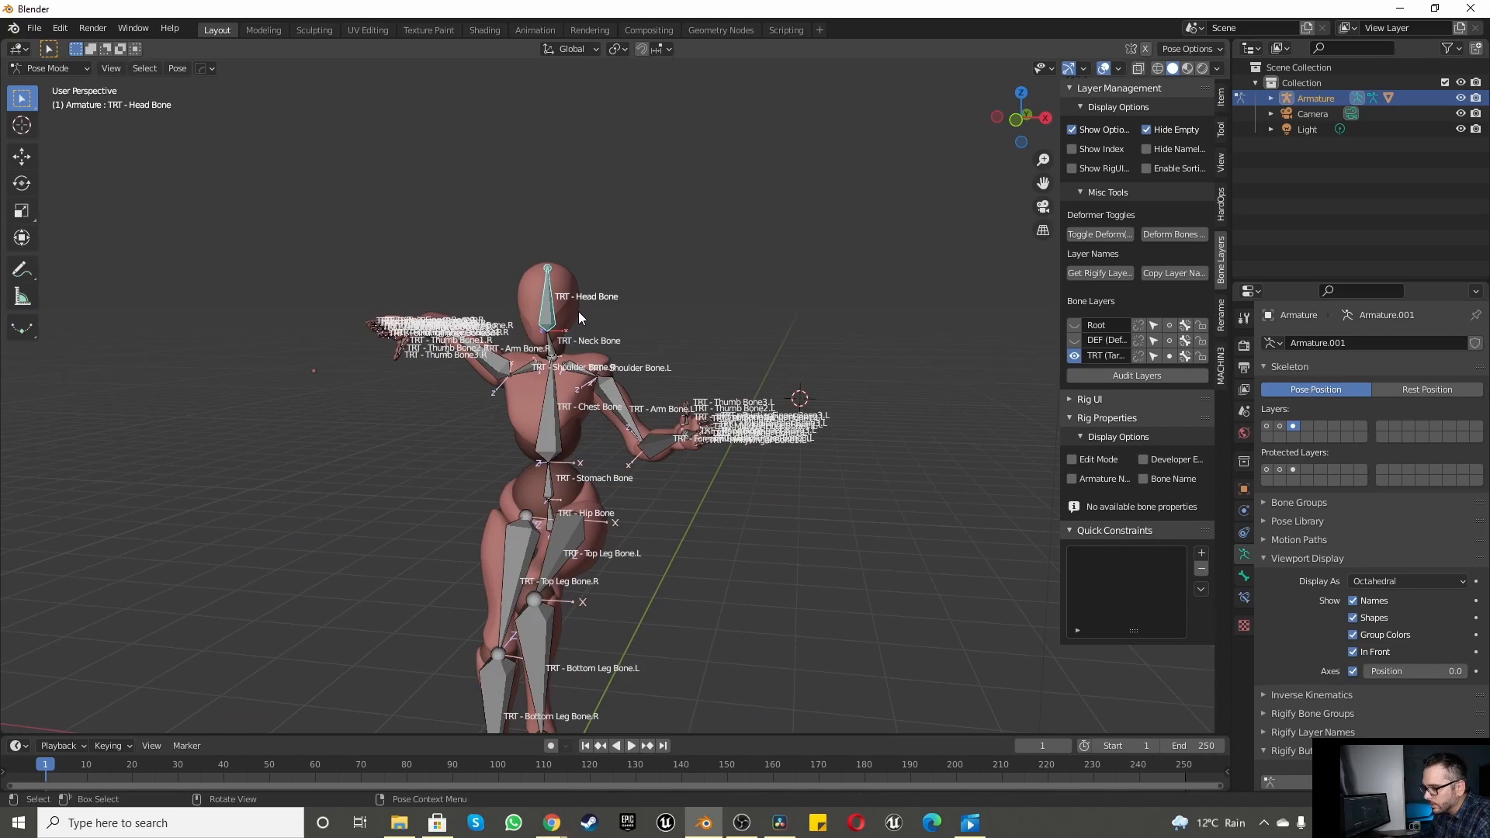
{"action": "key", "text": "r"}
{"action": "key", "text": "x"}
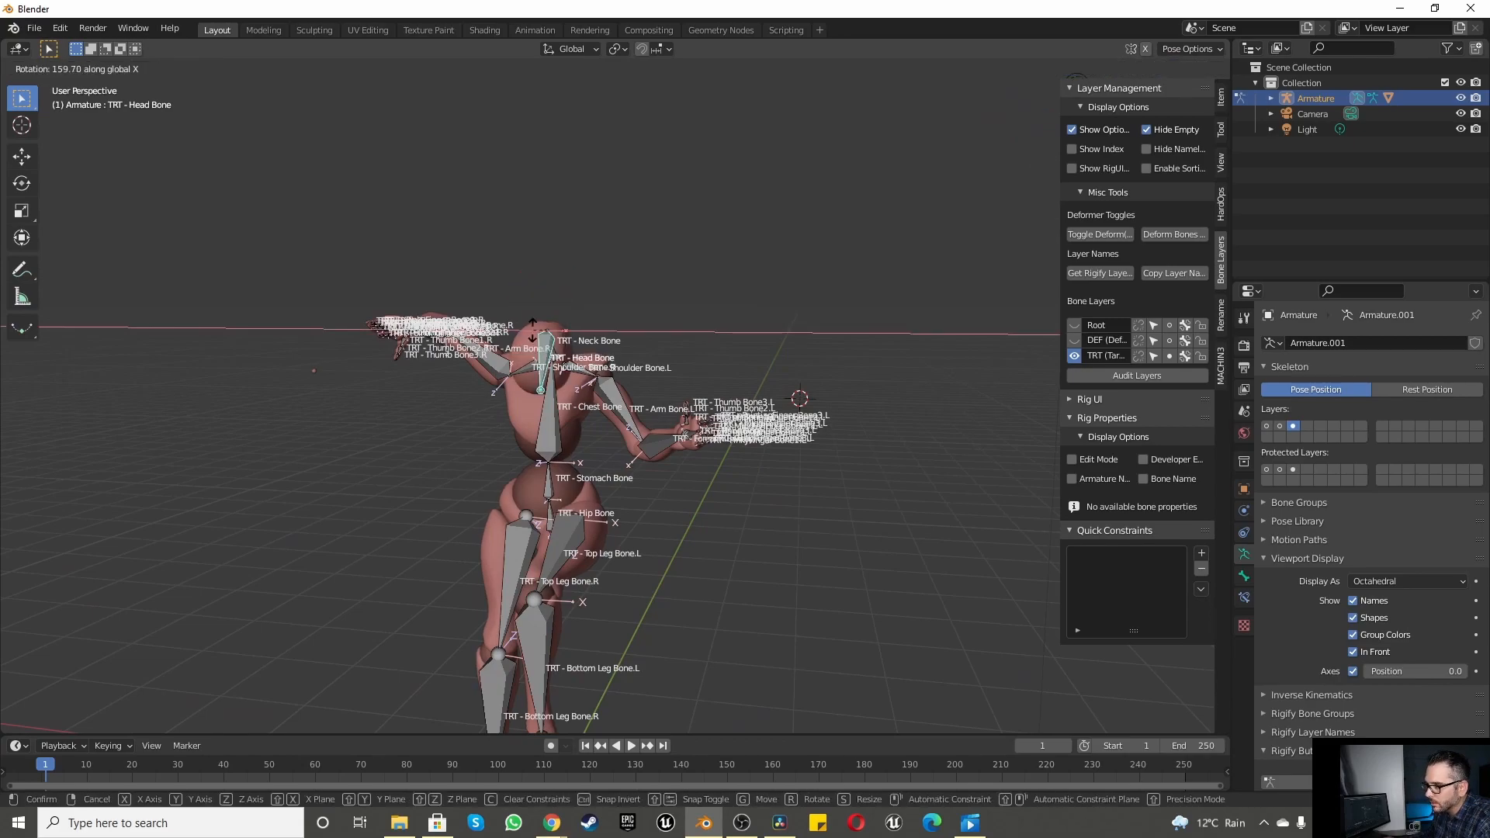
{"action": "left_click", "coordinate": [680, 241]}
Step: Turn the head by rotating TRT - Head Bone 30.9° about the global Z axis
{"action": "key", "text": "r"}
{"action": "key", "text": "y"}
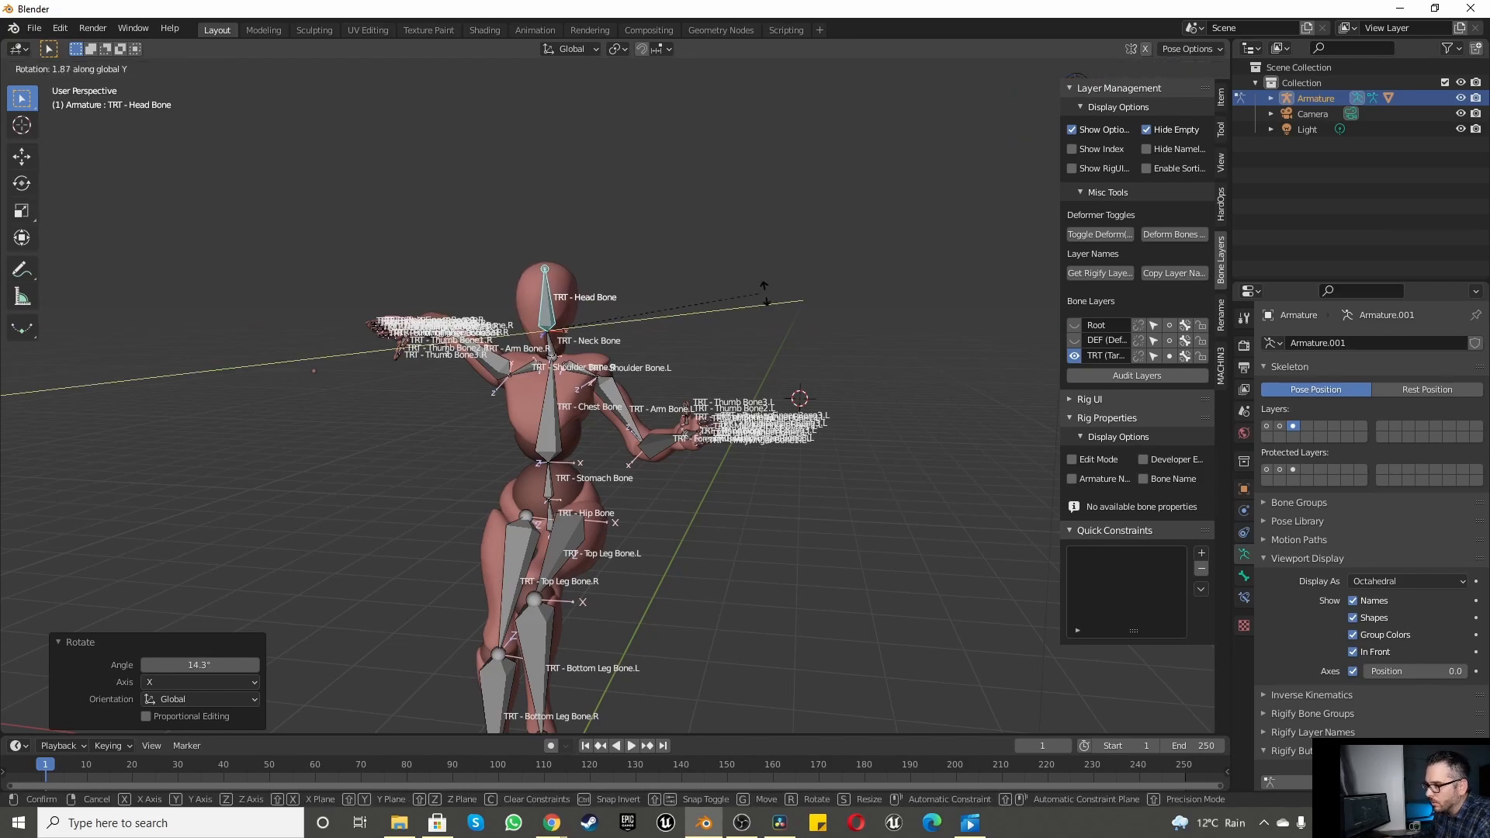
{"action": "key", "text": "z"}
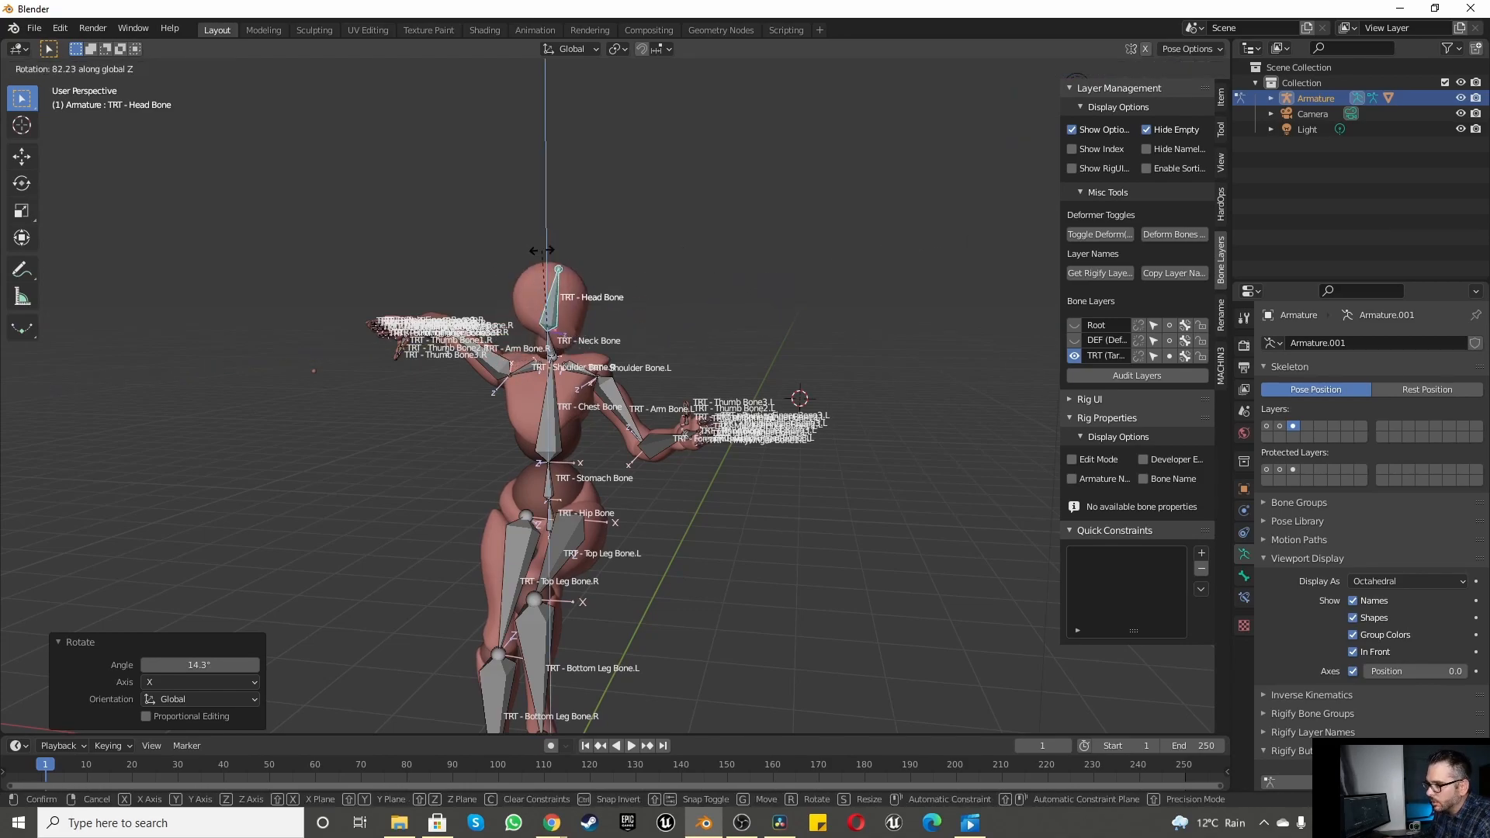
{"action": "left_click", "coordinate": [637, 248]}
Step: Turn off Axes, In Front, Group Colors, Shapes and Names in the armature's viewport display to show the posed mesh unobstructed
{"action": "scroll", "coordinate": [893, 354], "scroll_direction": "down", "scroll_amount": 5}
{"action": "middle_click_drag", "start_coordinate": [894, 355], "coordinate": [897, 295], "text": "shift"}
{"action": "scroll", "coordinate": [897, 296], "scroll_direction": "up", "scroll_amount": 5}
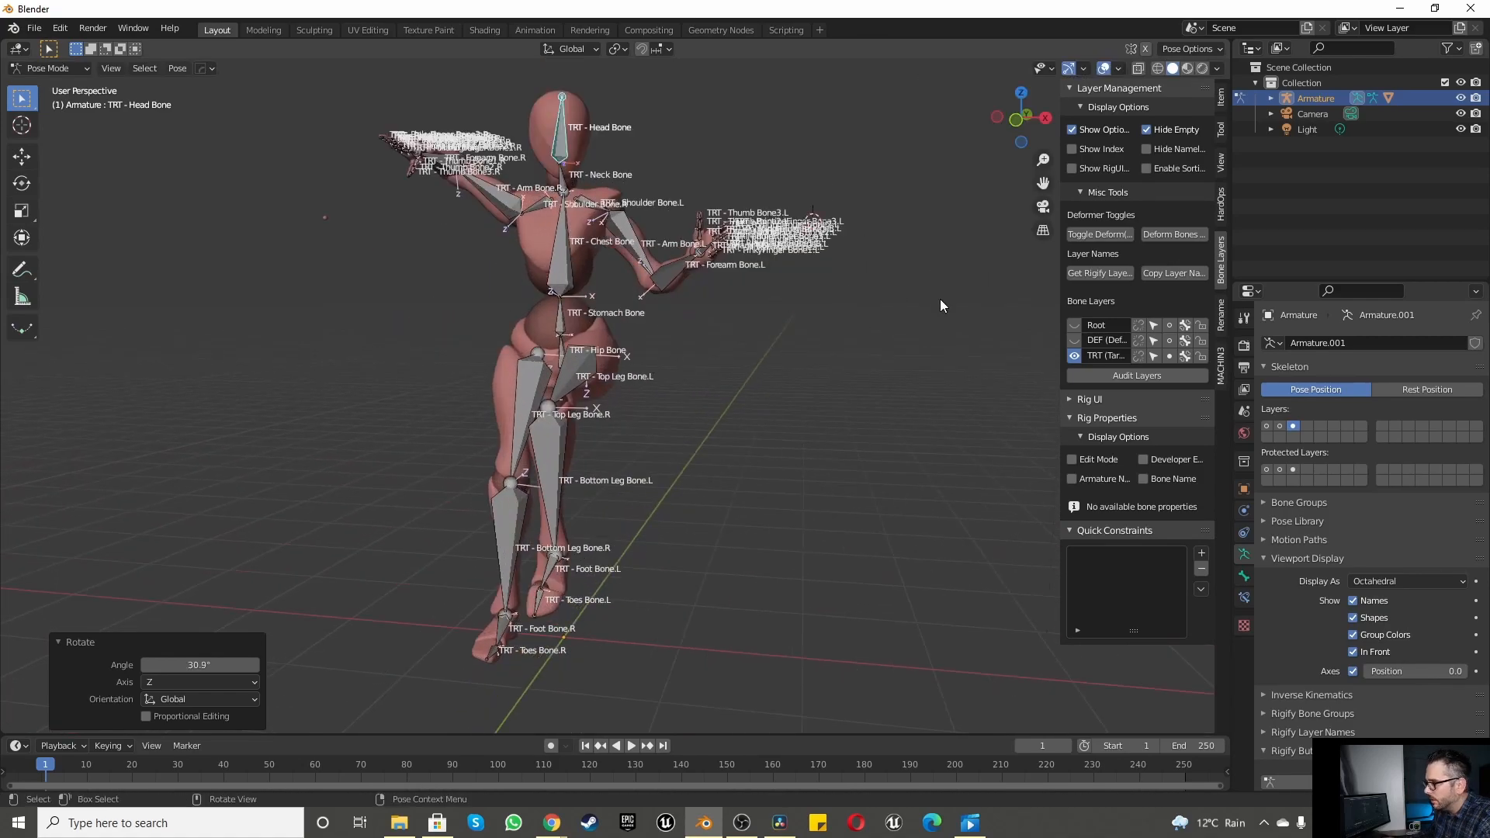
{"action": "left_click_drag", "start_coordinate": [1355, 671], "coordinate": [1353, 653]}
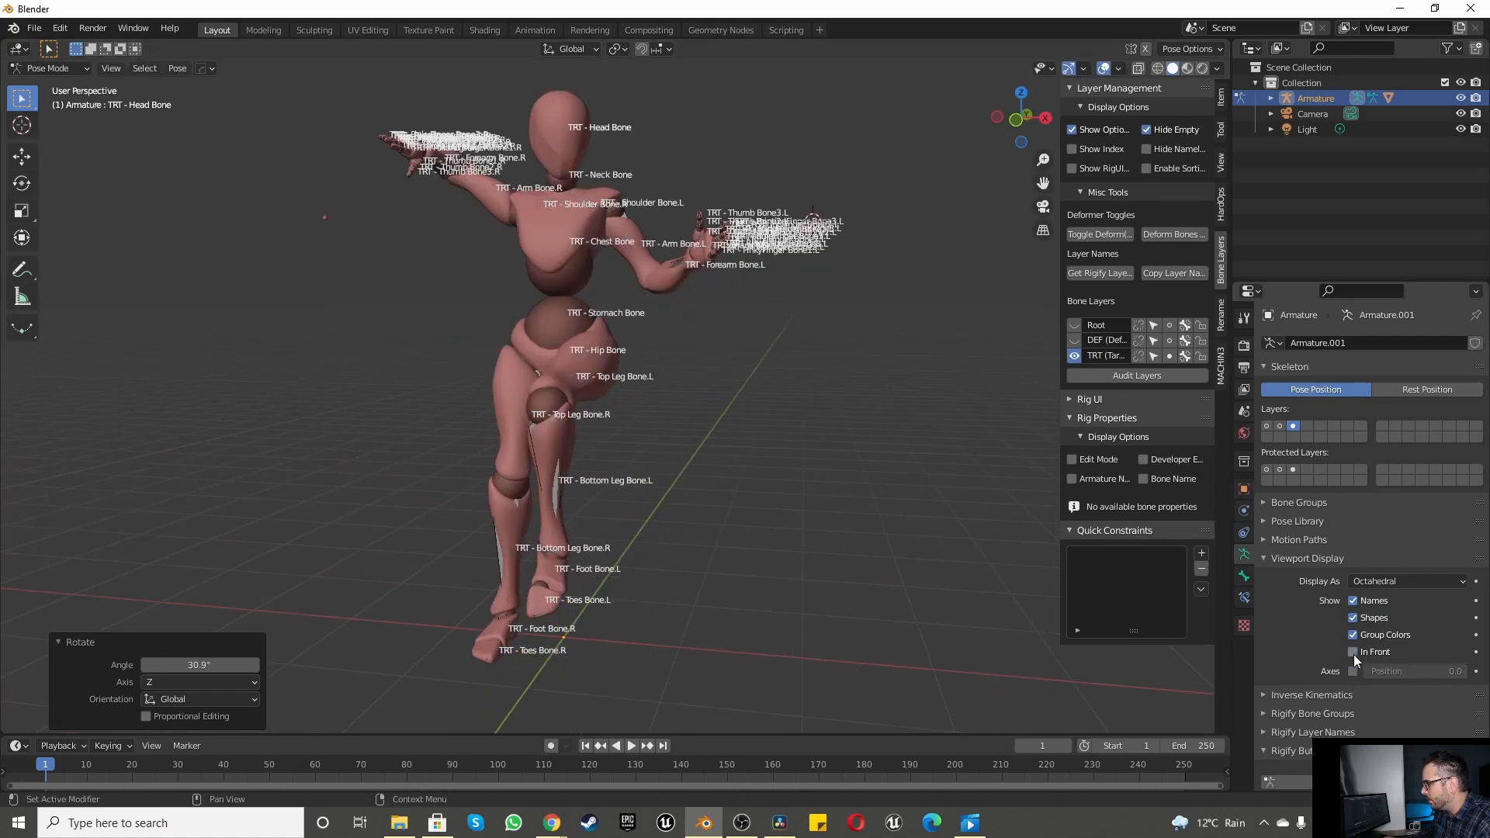
{"action": "left_click", "coordinate": [1353, 602]}
{"action": "scroll", "coordinate": [793, 380], "scroll_direction": "down", "scroll_amount": 2}
{"action": "scroll", "coordinate": [681, 365], "scroll_direction": "up", "scroll_amount": 2}
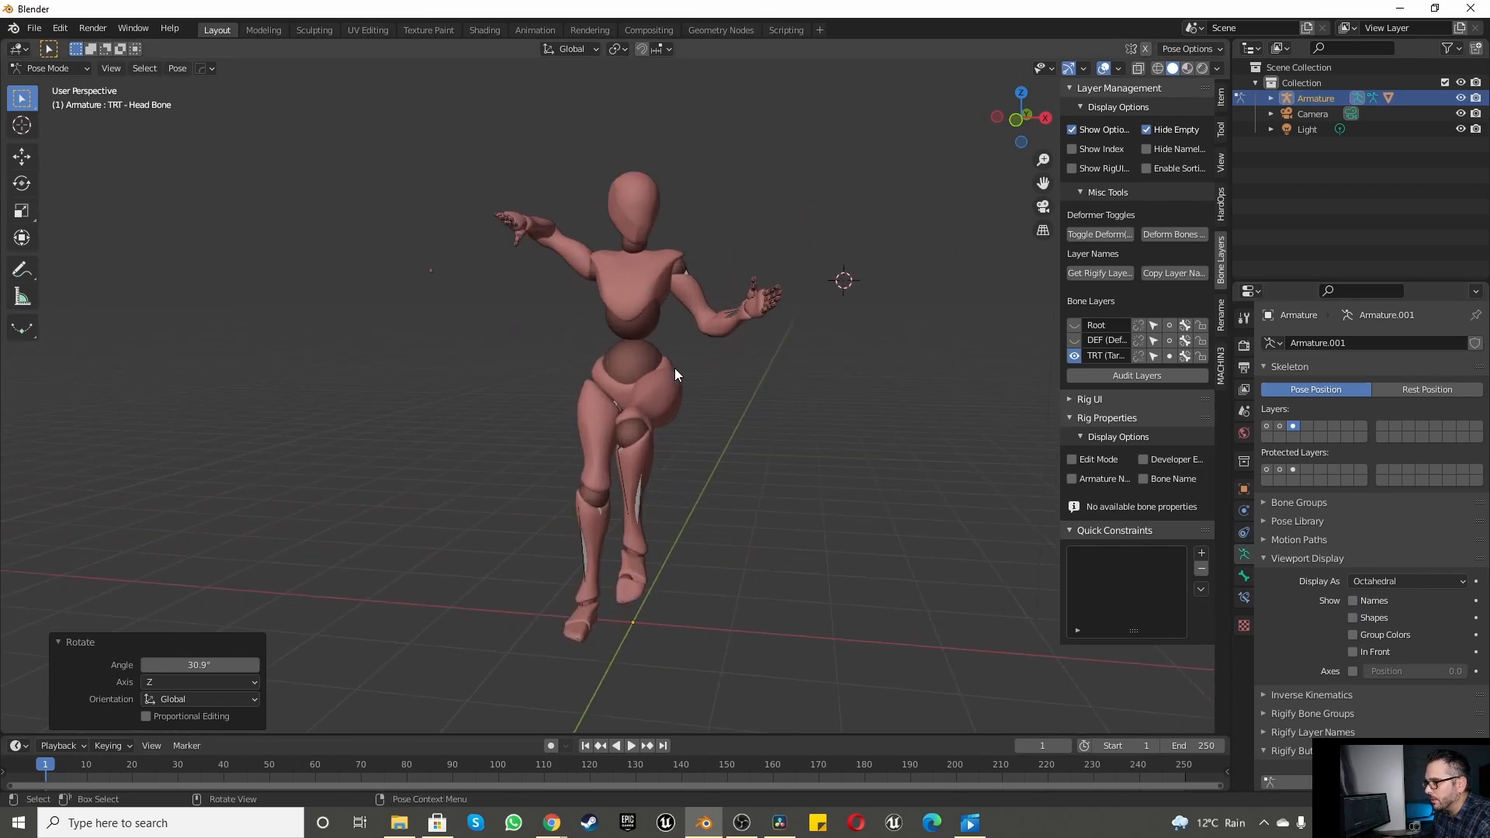
Step: Switch to Object Mode, hide the Armature and view the posed mesh from another angle
{"action": "middle_click_drag", "start_coordinate": [673, 381], "coordinate": [702, 375]}
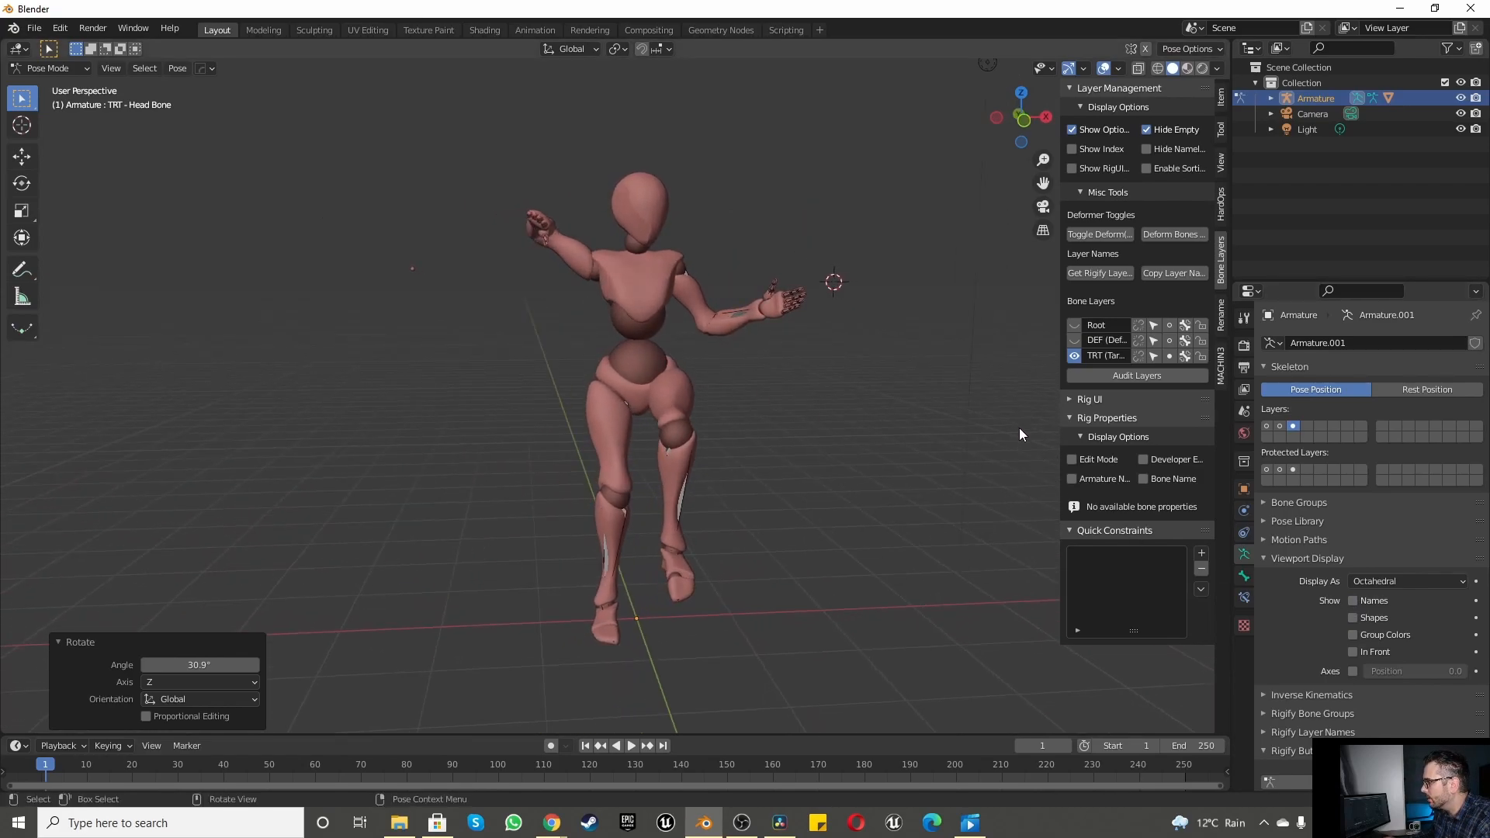
{"action": "scroll", "coordinate": [601, 269], "scroll_direction": "down", "scroll_amount": 3}
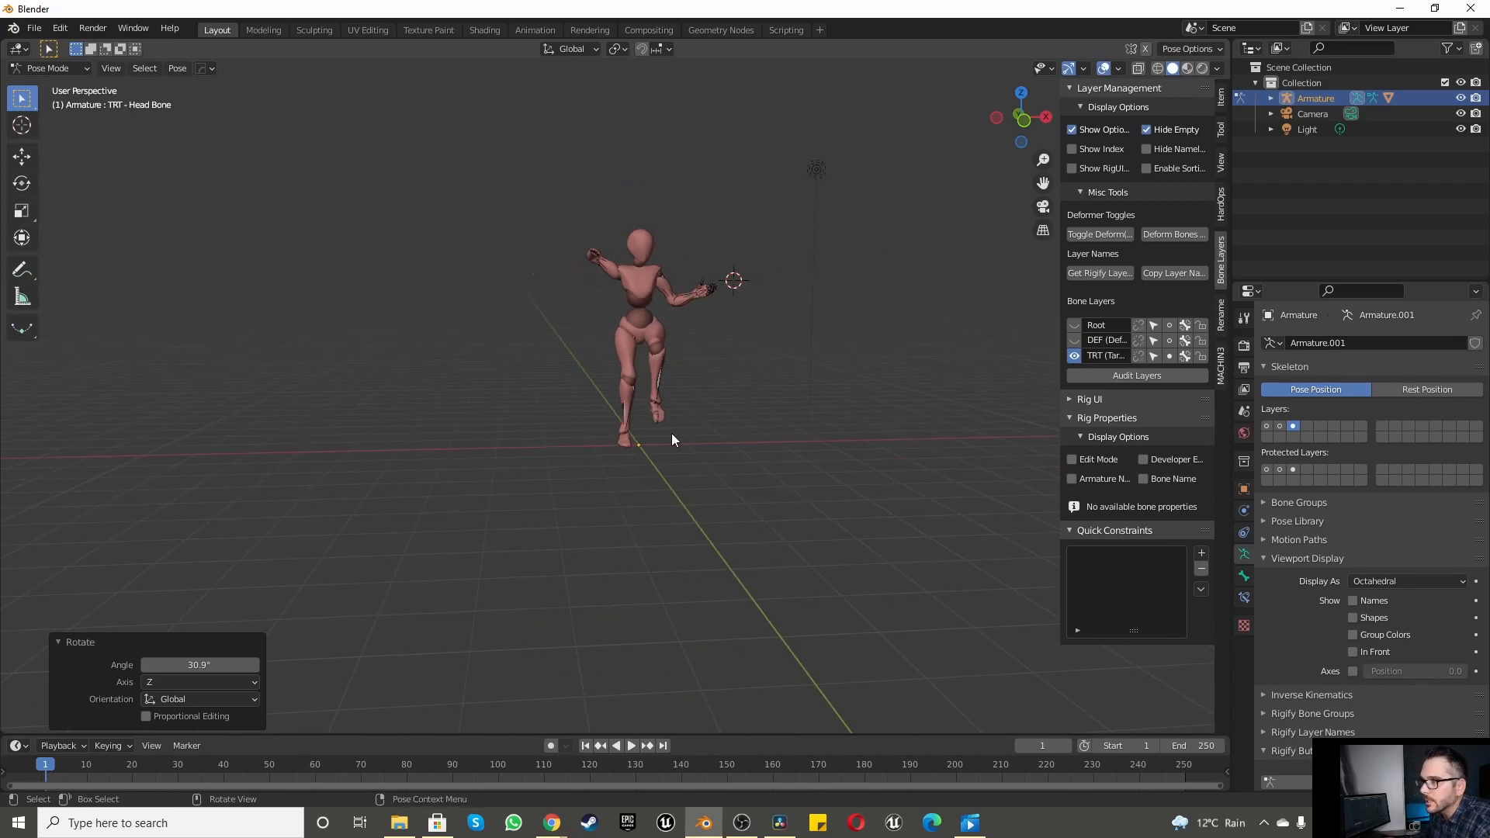
{"action": "left_click", "coordinate": [52, 66]}
{"action": "left_click", "coordinate": [54, 83]}
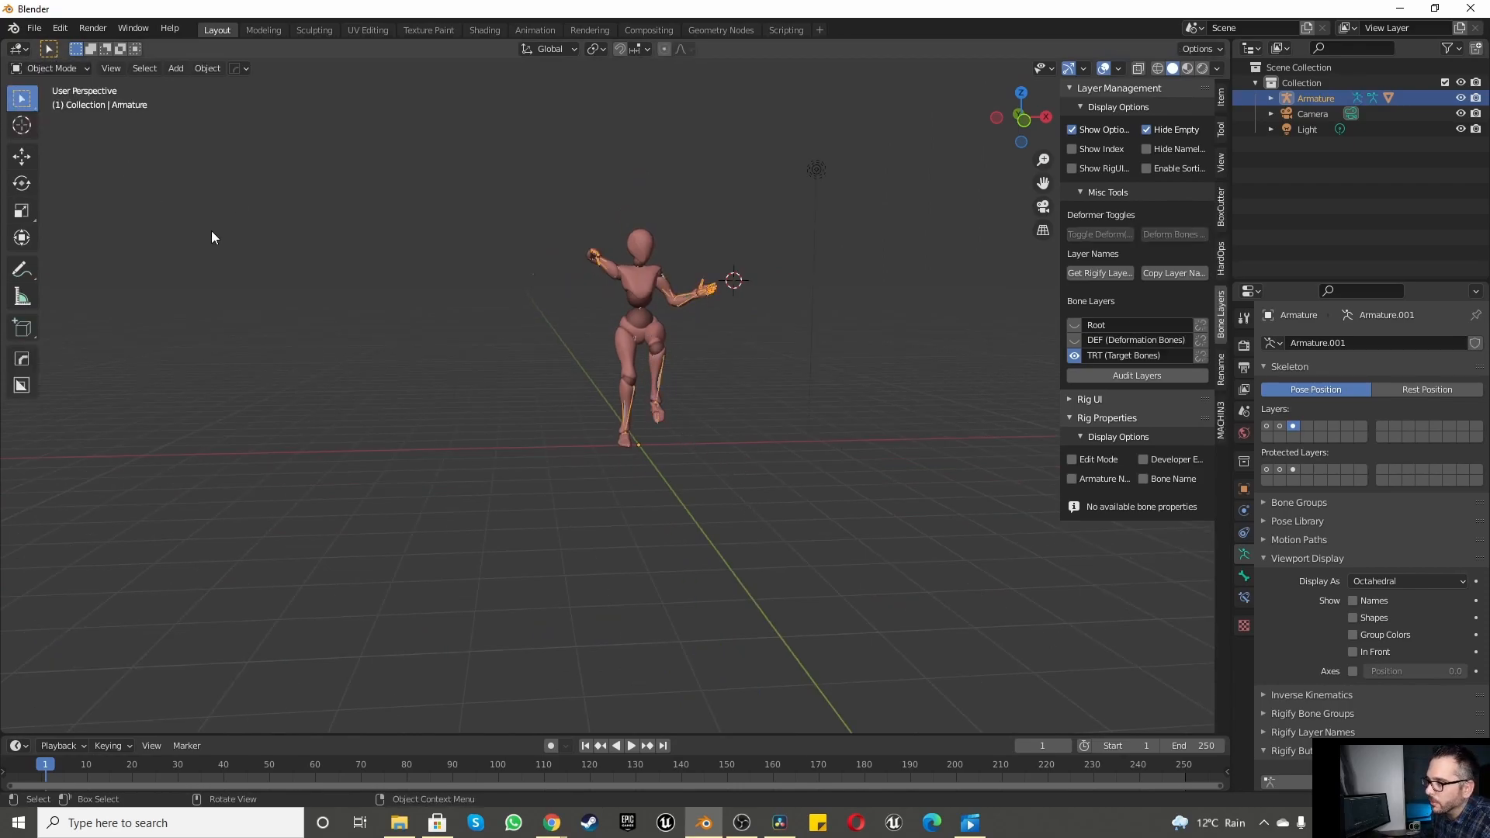
{"action": "left_click", "coordinate": [1460, 99]}
{"action": "middle_click_drag", "start_coordinate": [735, 354], "coordinate": [570, 339]}
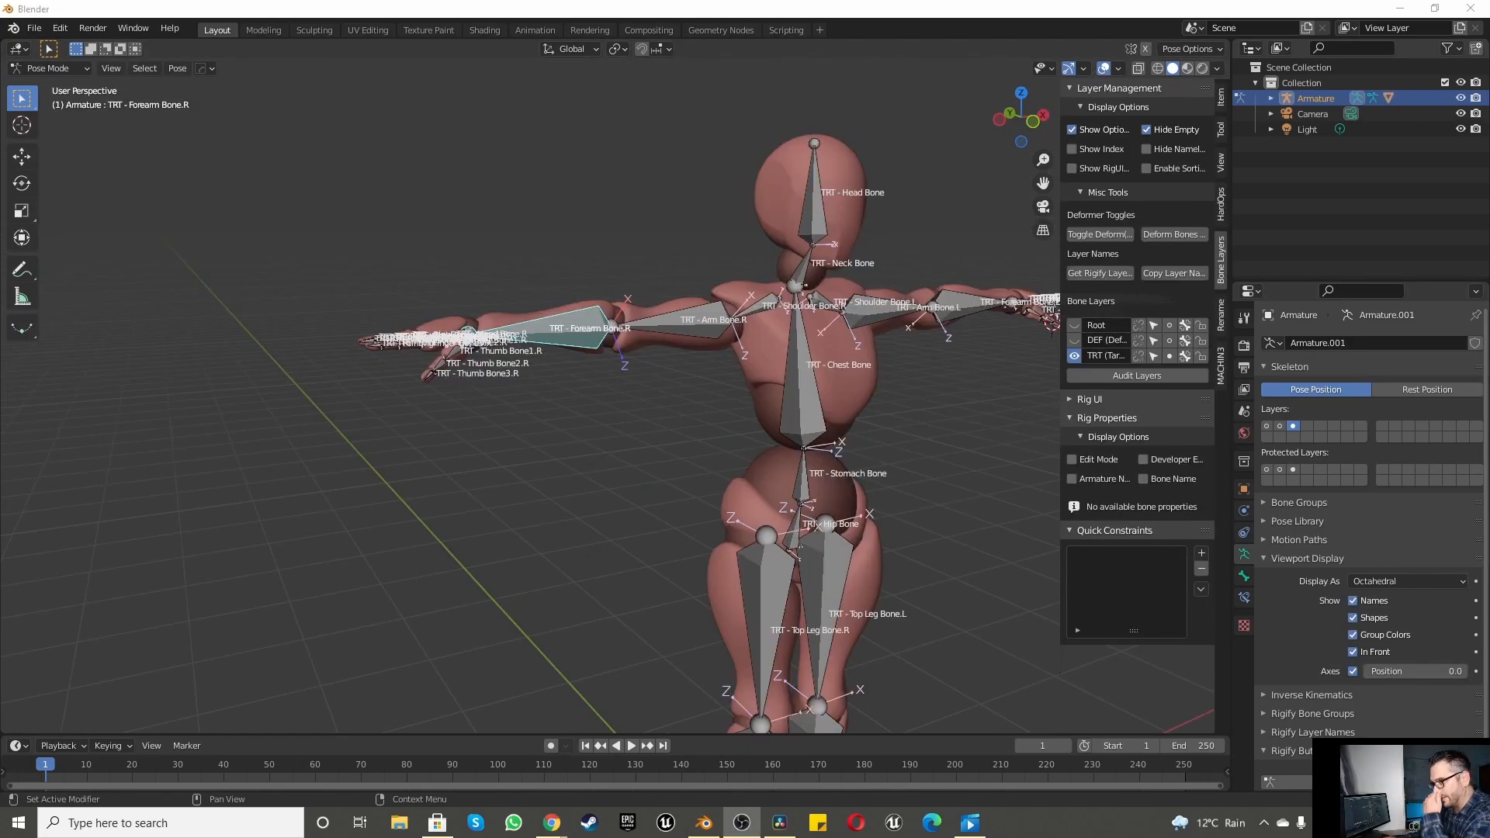
Step: Try rotating TRT - Forearm Bone.R by -13°, check the right hand mesh, and undo the rotation
{"action": "left_click", "coordinate": [409, 462]}
{"action": "scroll", "coordinate": [498, 405], "scroll_direction": "down", "scroll_amount": 3}
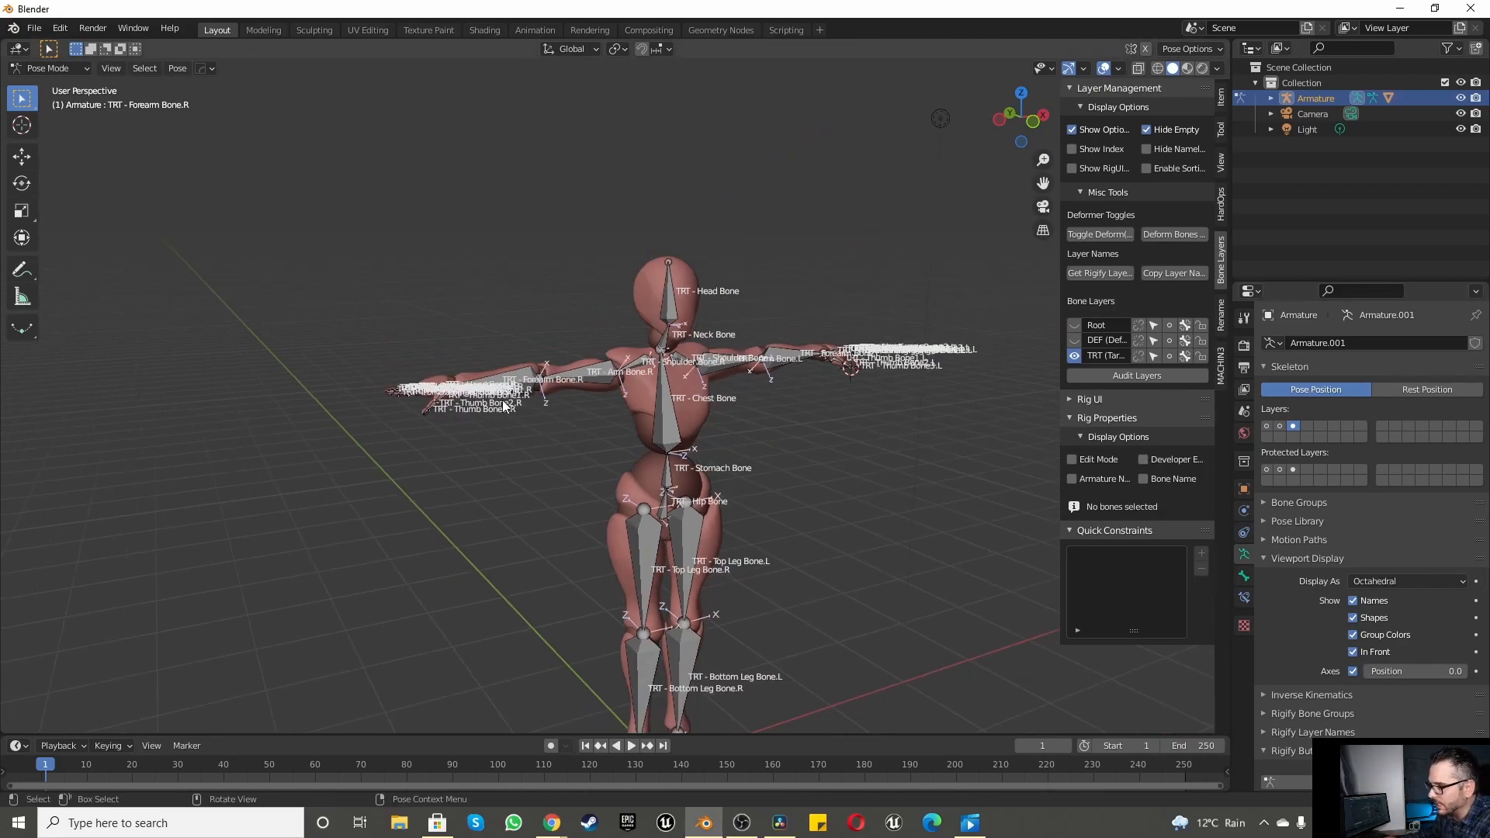
{"action": "scroll", "coordinate": [499, 405], "scroll_direction": "up", "scroll_amount": 3}
{"action": "left_click", "coordinate": [502, 376]}
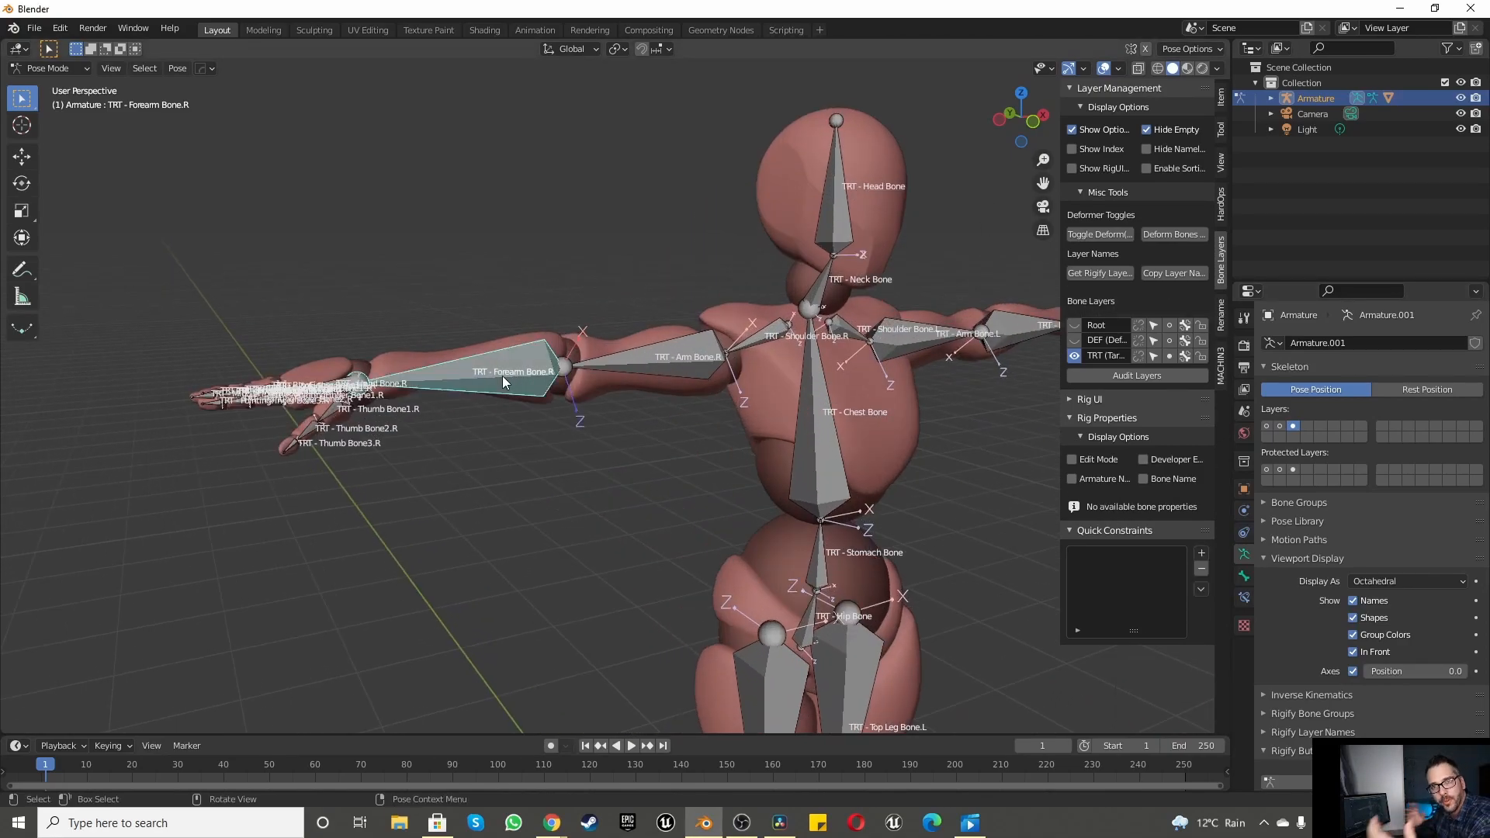
{"action": "key", "text": "r"}
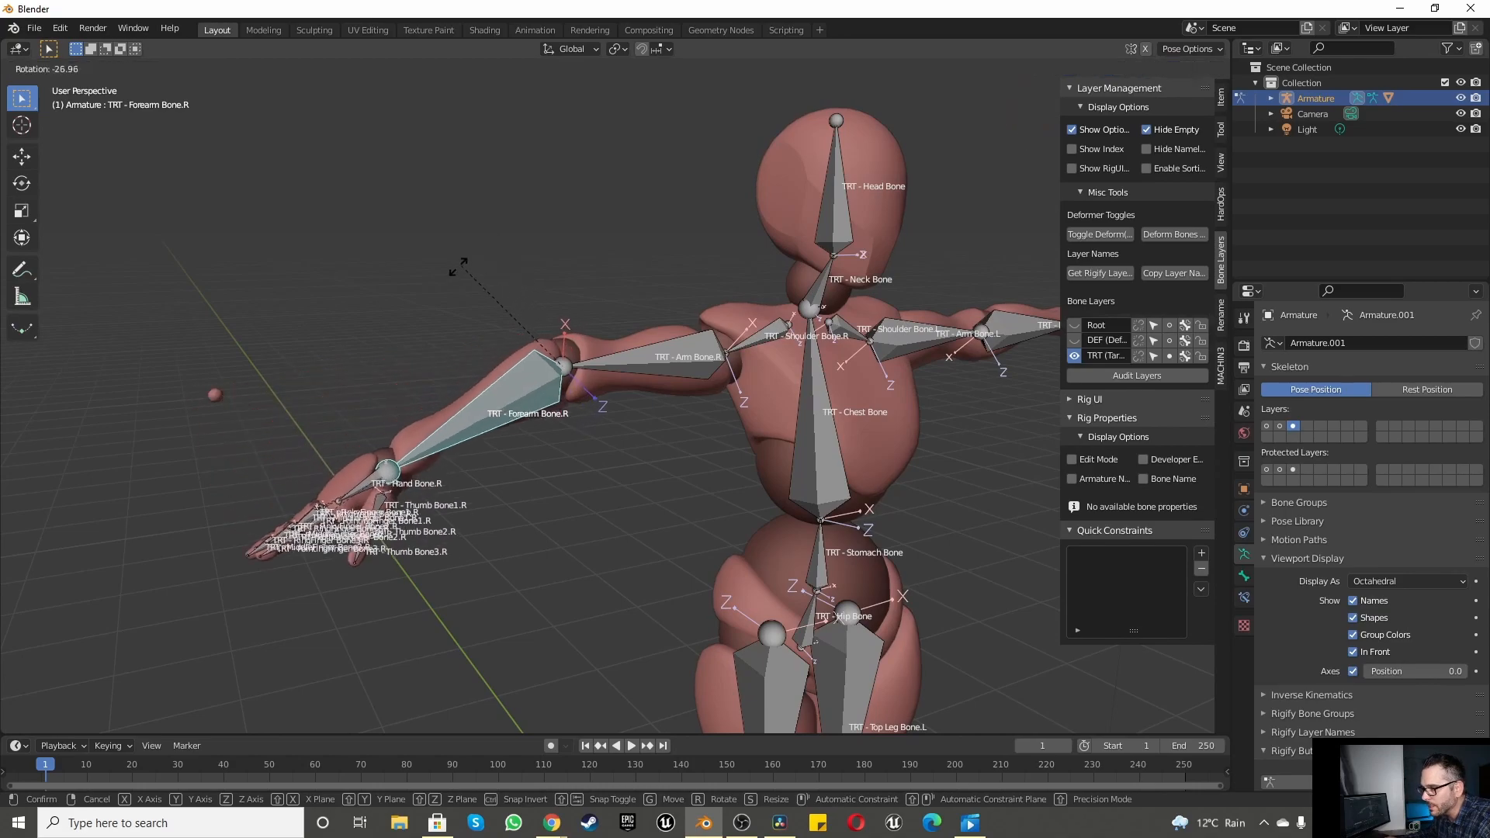
{"action": "left_click", "coordinate": [465, 219]}
{"action": "scroll", "coordinate": [128, 370], "scroll_direction": "up", "scroll_amount": 3}
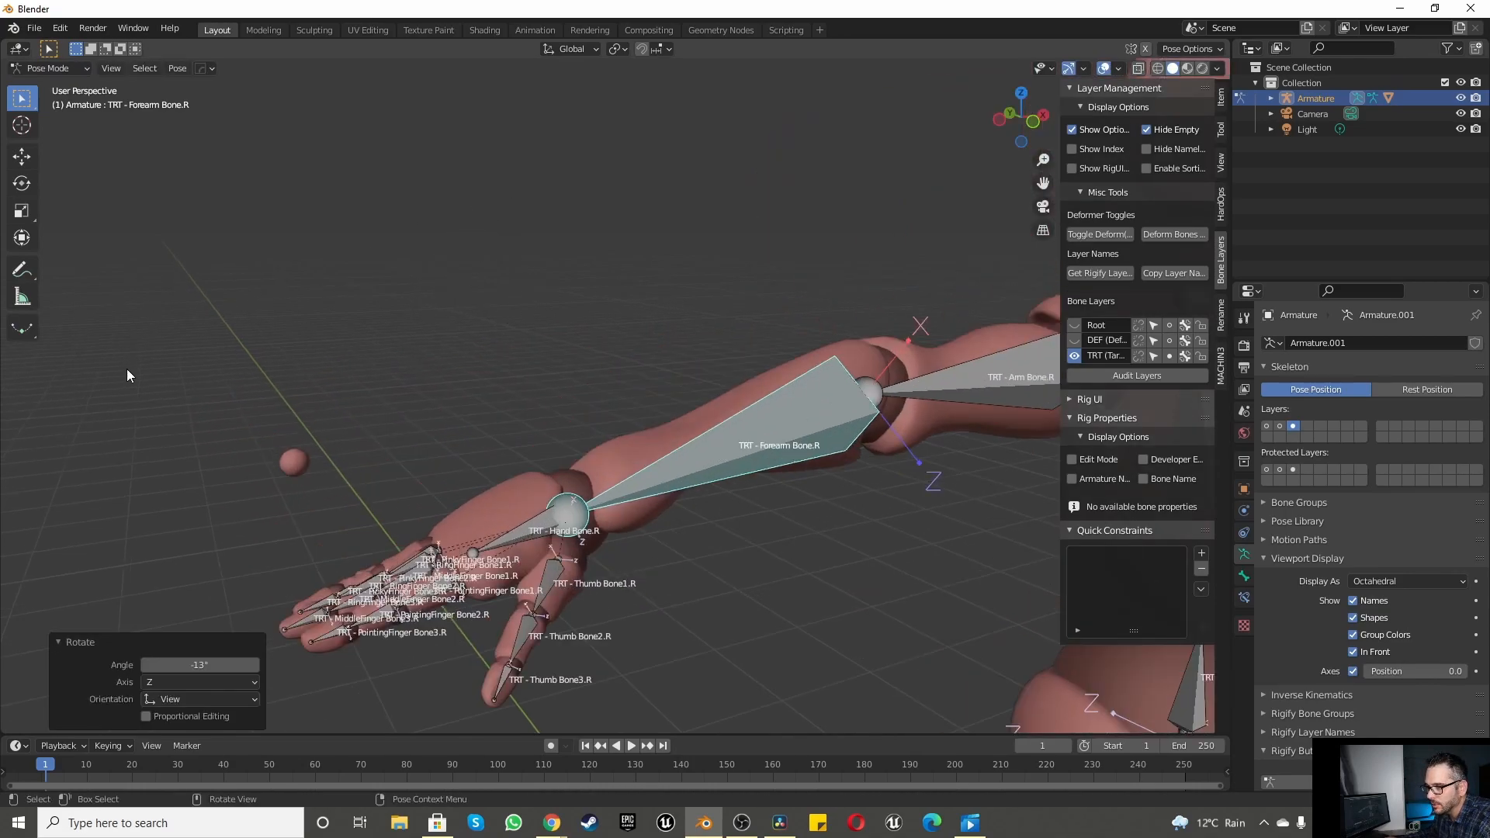
{"action": "key", "text": "ctrl+z"}
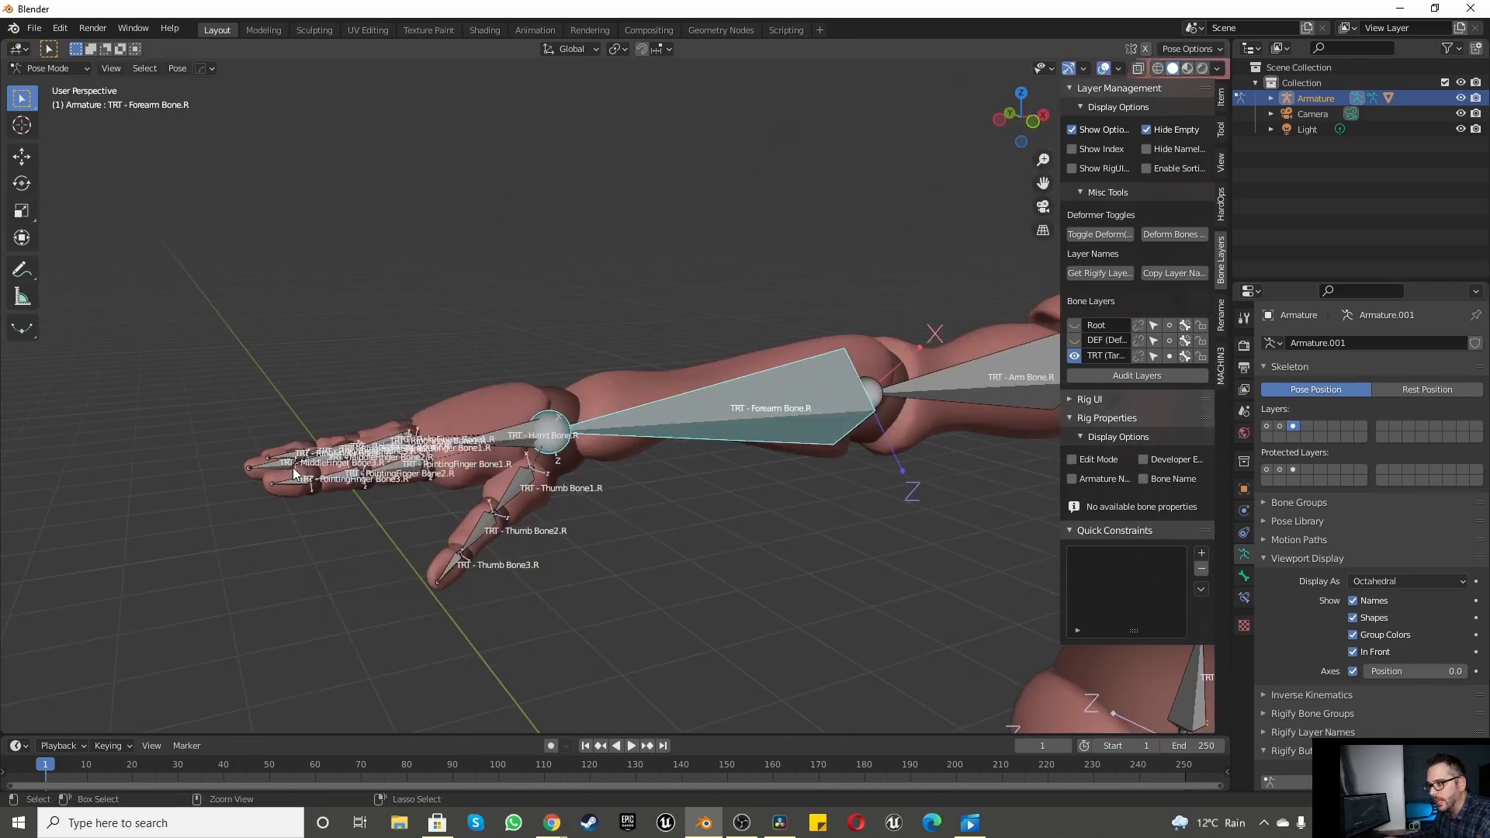
{"action": "key", "text": "ctrl+z"}
Step: In top view, rotate TRT - Forearm Bone.R about -7° to separate the unassigned sphere from the right hand's fingers
{"action": "key", "text": "KP_7"}
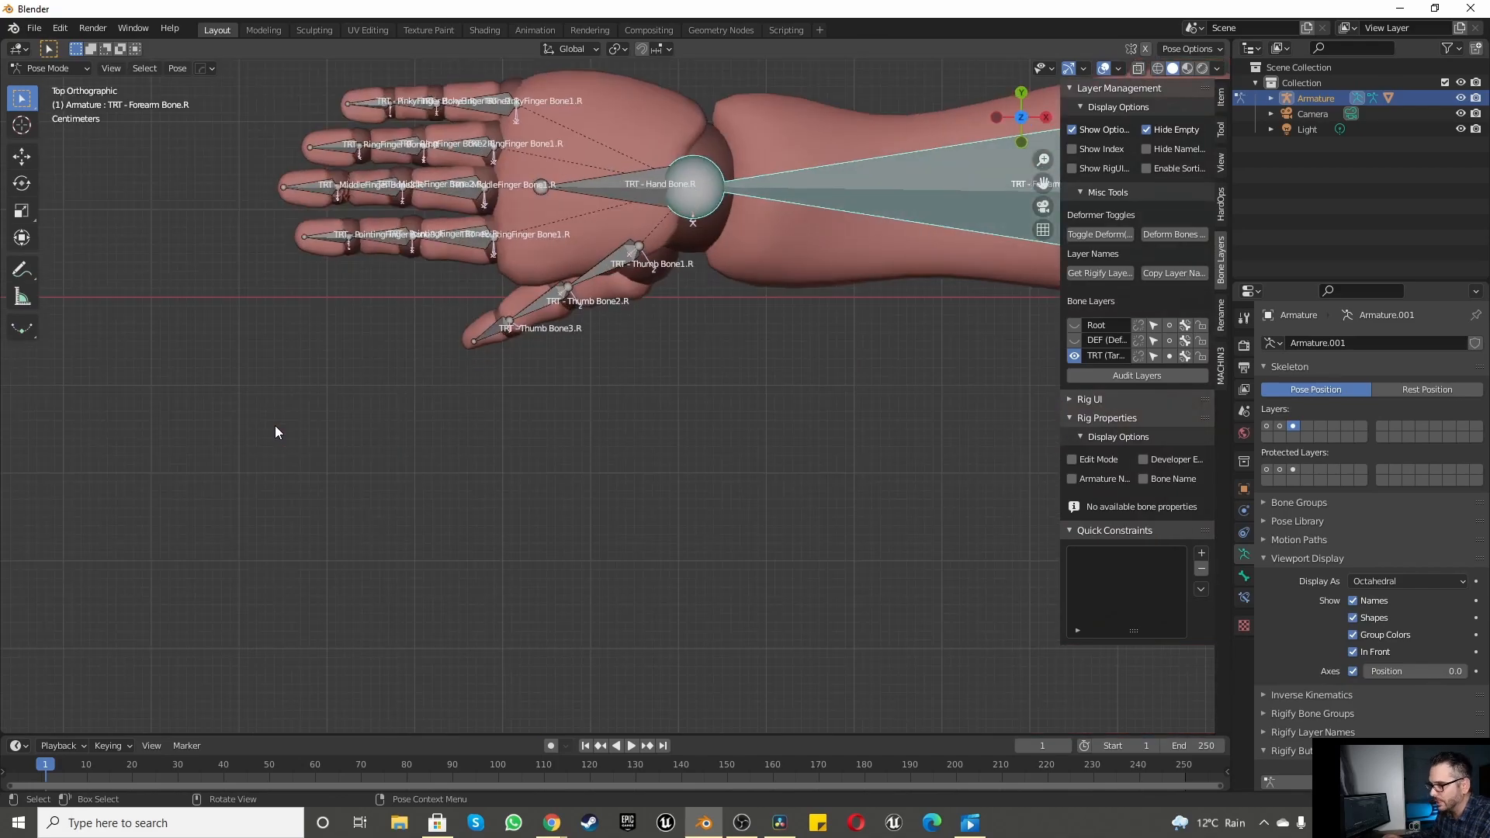
{"action": "scroll", "coordinate": [301, 289], "scroll_direction": "up", "scroll_amount": 2}
{"action": "scroll", "coordinate": [396, 280], "scroll_direction": "up", "scroll_amount": 5}
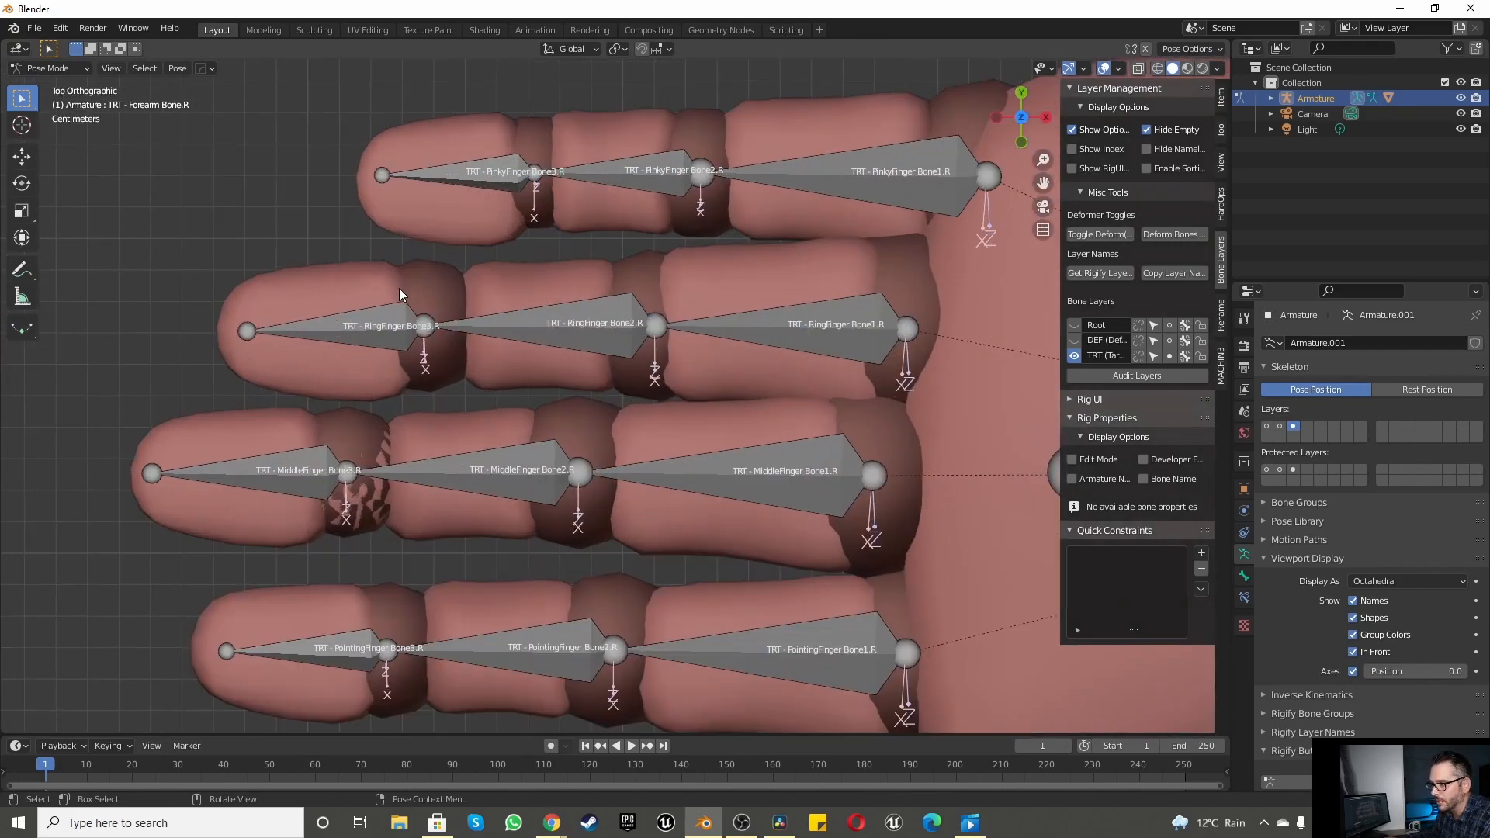
{"action": "key", "text": "r"}
{"action": "right_click", "coordinate": [503, 291]}
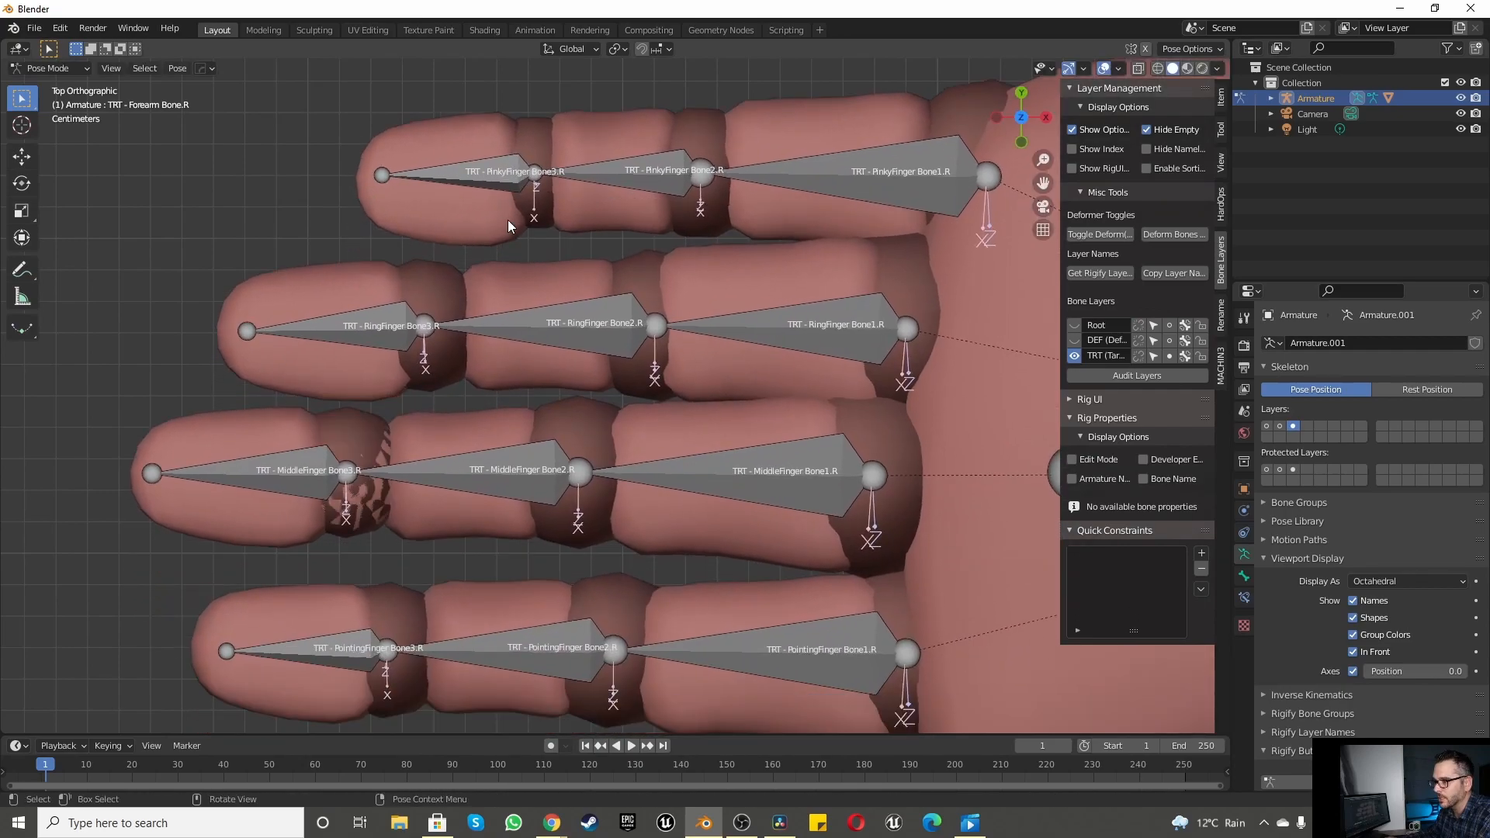
{"action": "key", "text": "r"}
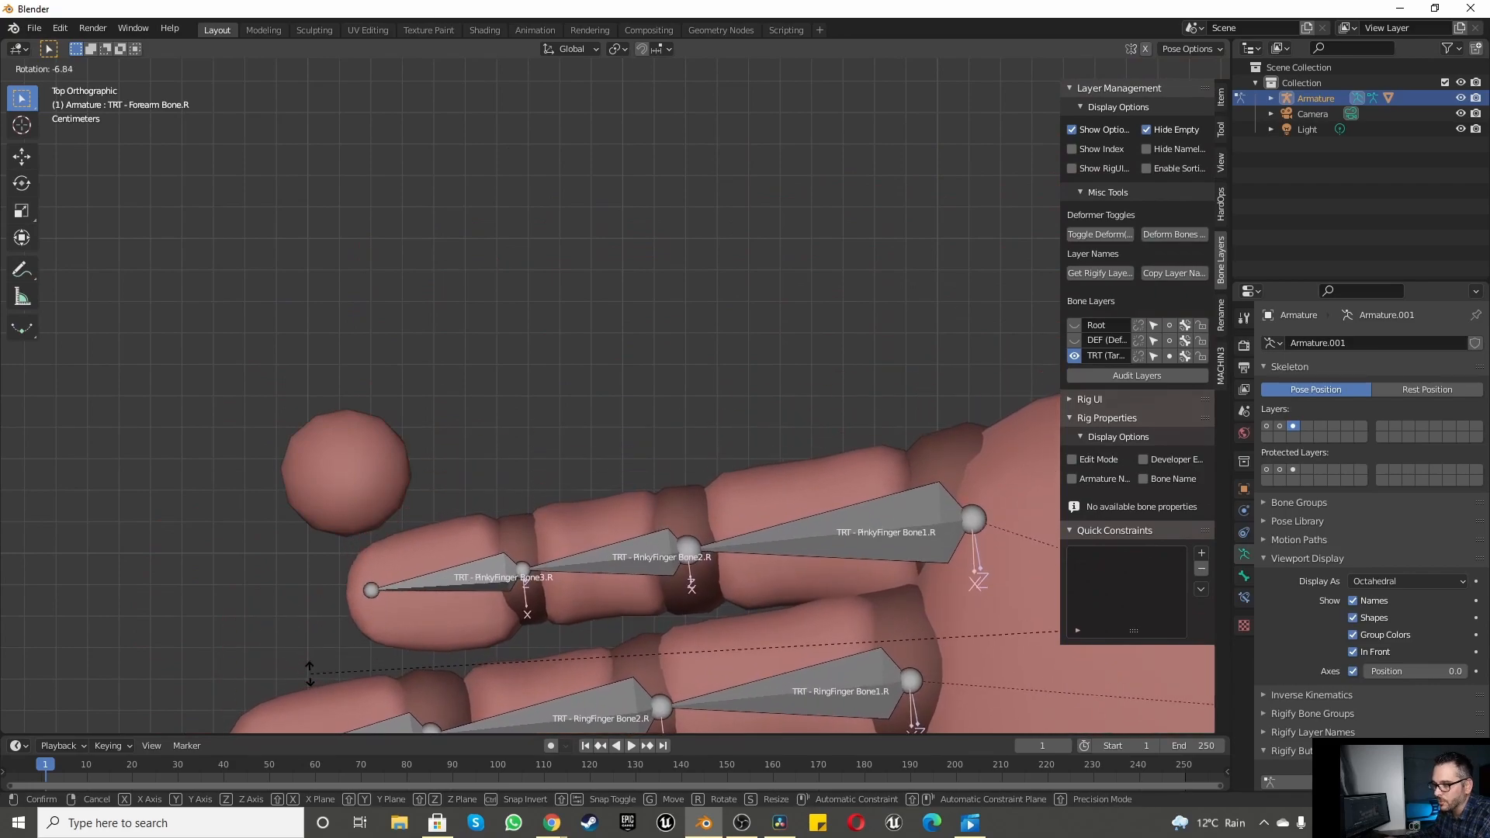
{"action": "left_click", "coordinate": [308, 673]}
{"action": "left_click", "coordinate": [347, 466]}
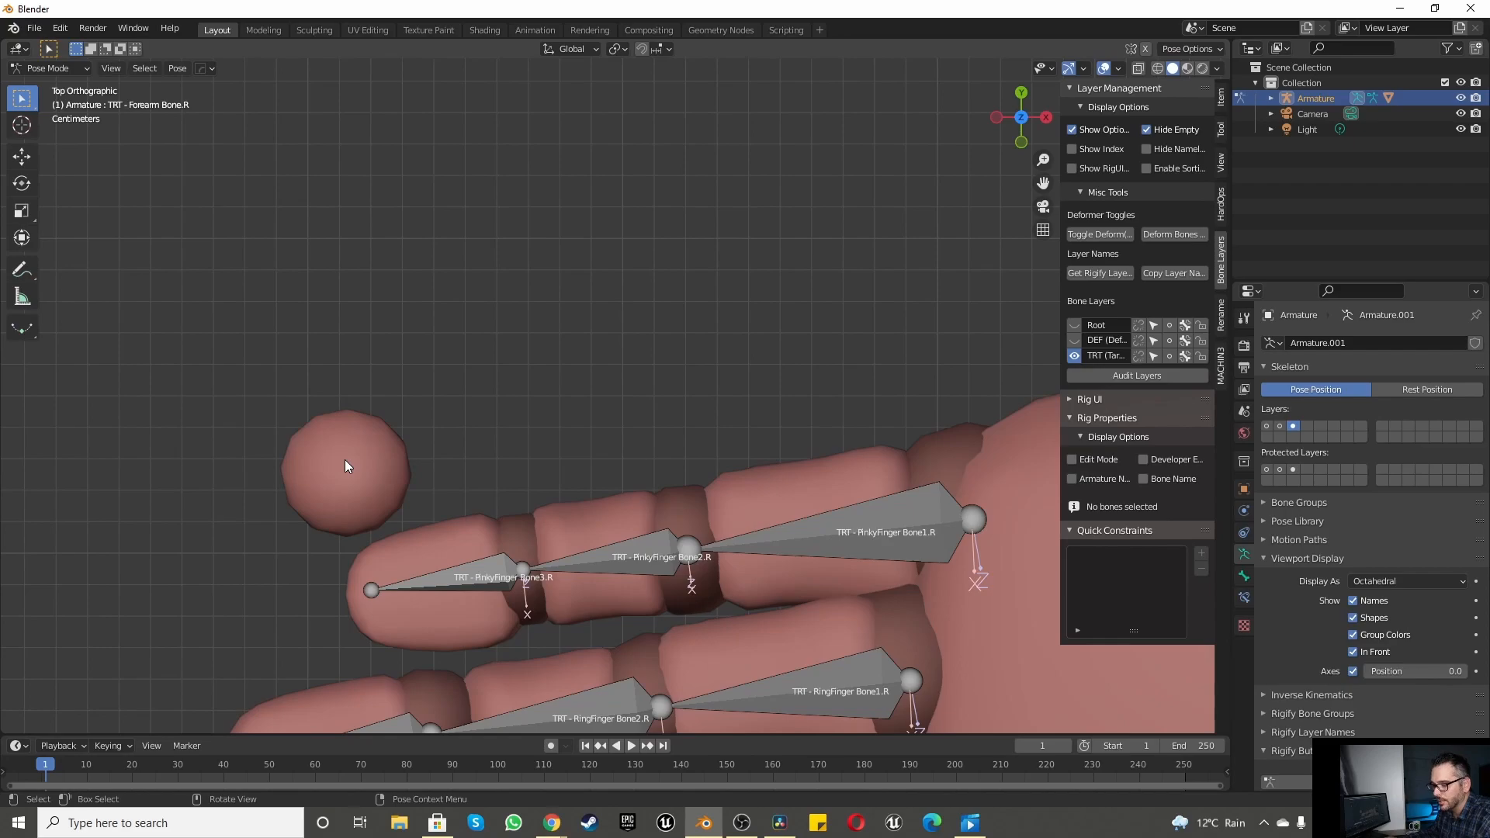
Step: Compare the right hand in Edit, Pose and Object Mode to find which finger joint the stray sphere belongs to
{"action": "key", "text": "Tab"}
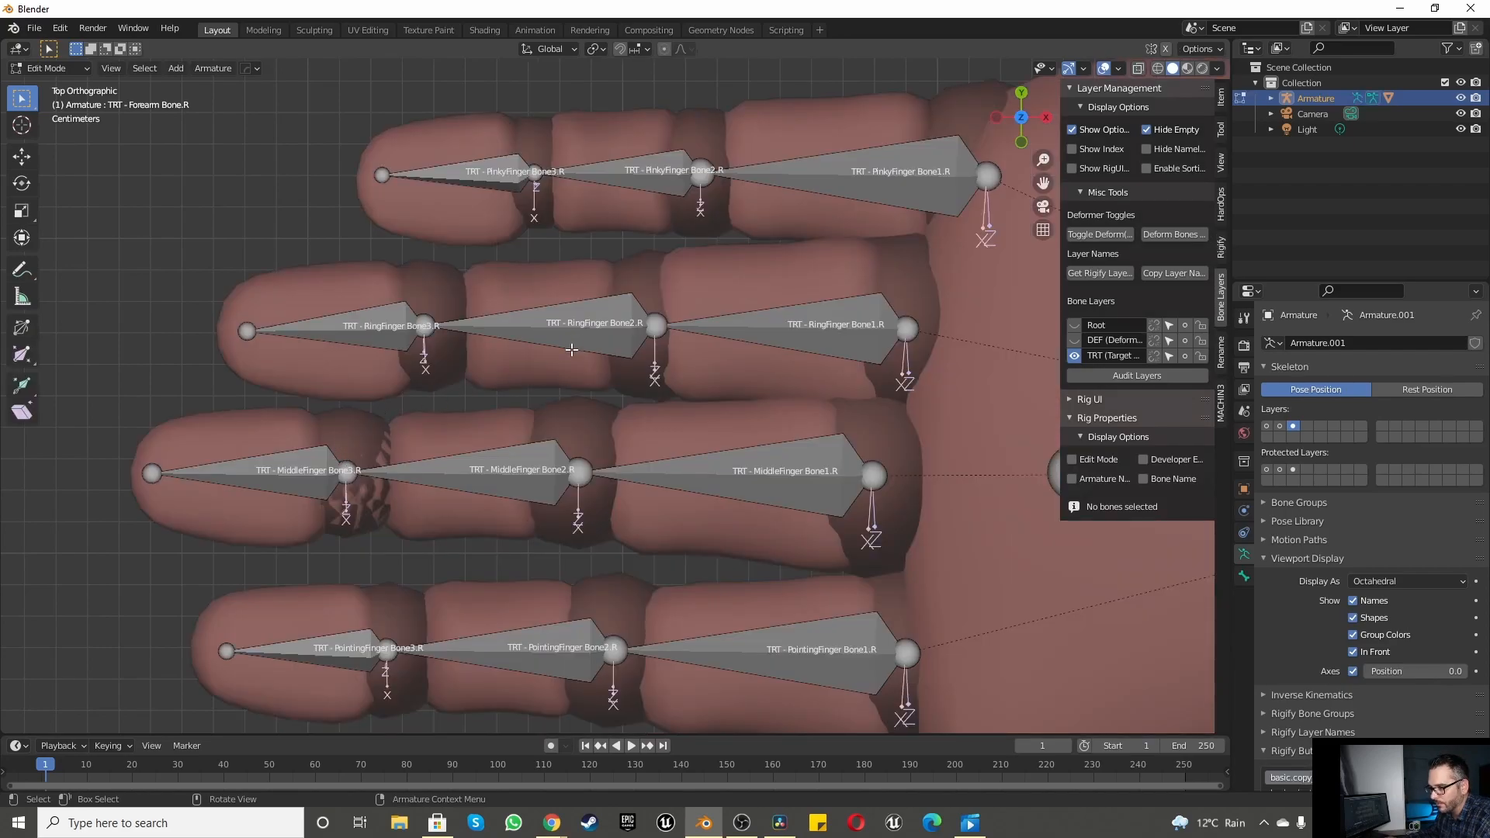
{"action": "scroll", "coordinate": [570, 352], "scroll_direction": "down", "scroll_amount": 6}
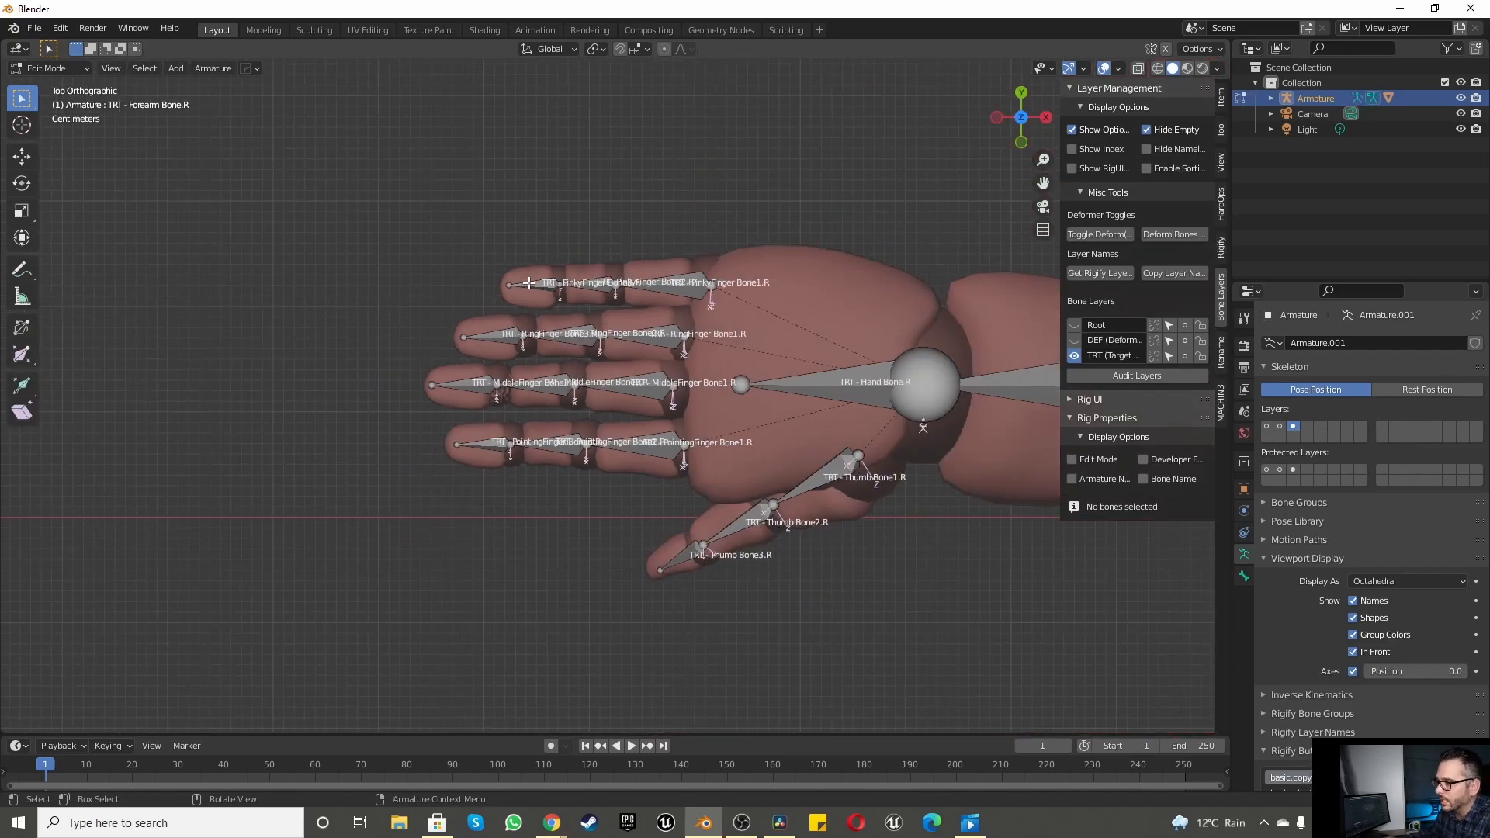
{"action": "scroll", "coordinate": [513, 279], "scroll_direction": "down", "scroll_amount": 2}
{"action": "scroll", "coordinate": [500, 279], "scroll_direction": "up", "scroll_amount": 2}
{"action": "key", "text": "ctrl+Tab"}
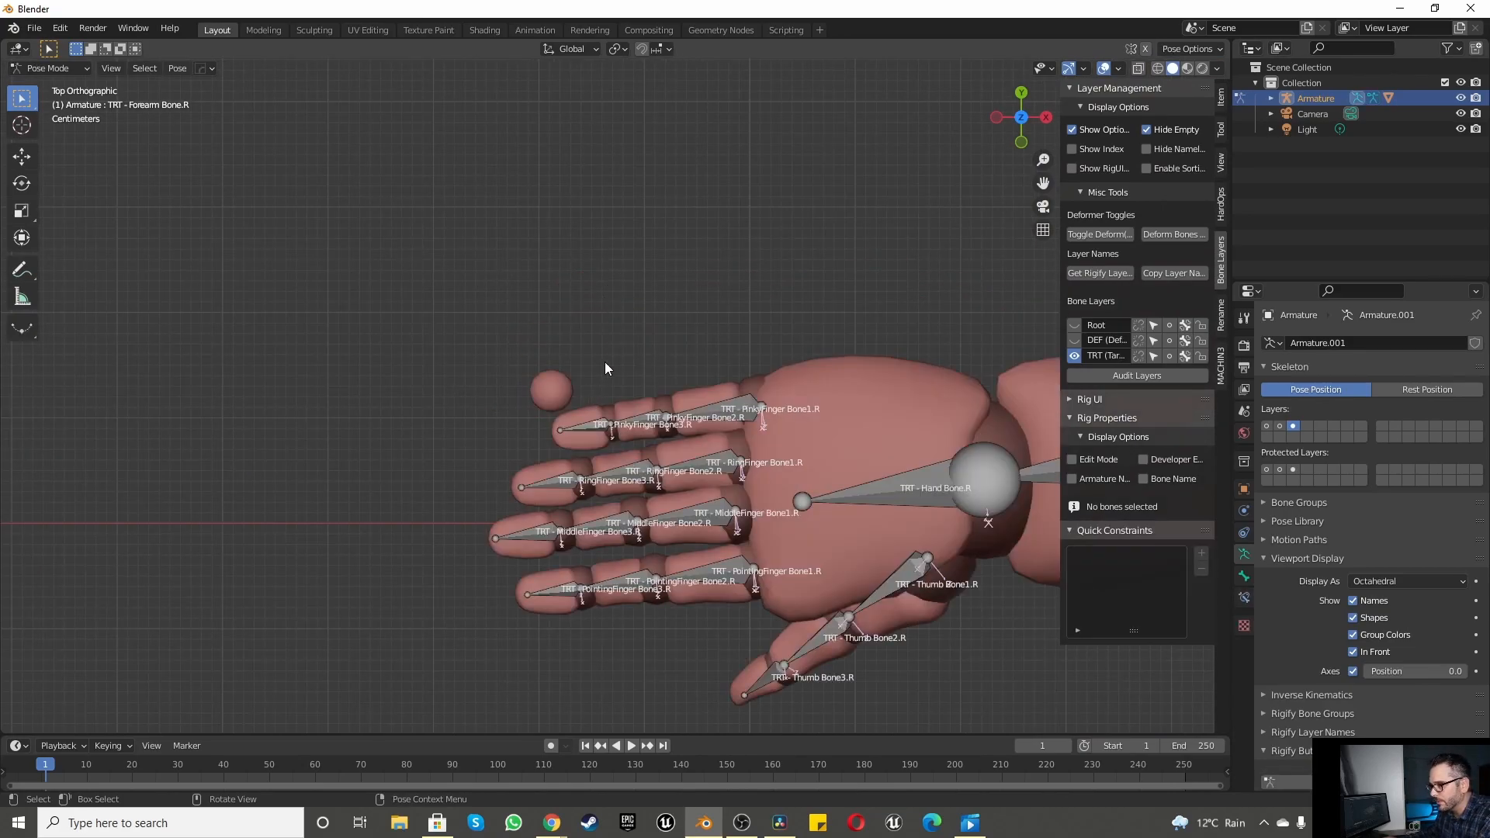
{"action": "scroll", "coordinate": [656, 227], "scroll_direction": "down", "scroll_amount": 1}
{"action": "key", "text": "Tab"}
{"action": "left_click", "coordinate": [84, 68]}
{"action": "left_click", "coordinate": [73, 84]}
{"action": "scroll", "coordinate": [400, 239], "scroll_direction": "down", "scroll_amount": 2}
{"action": "scroll", "coordinate": [422, 299], "scroll_direction": "up", "scroll_amount": 3}
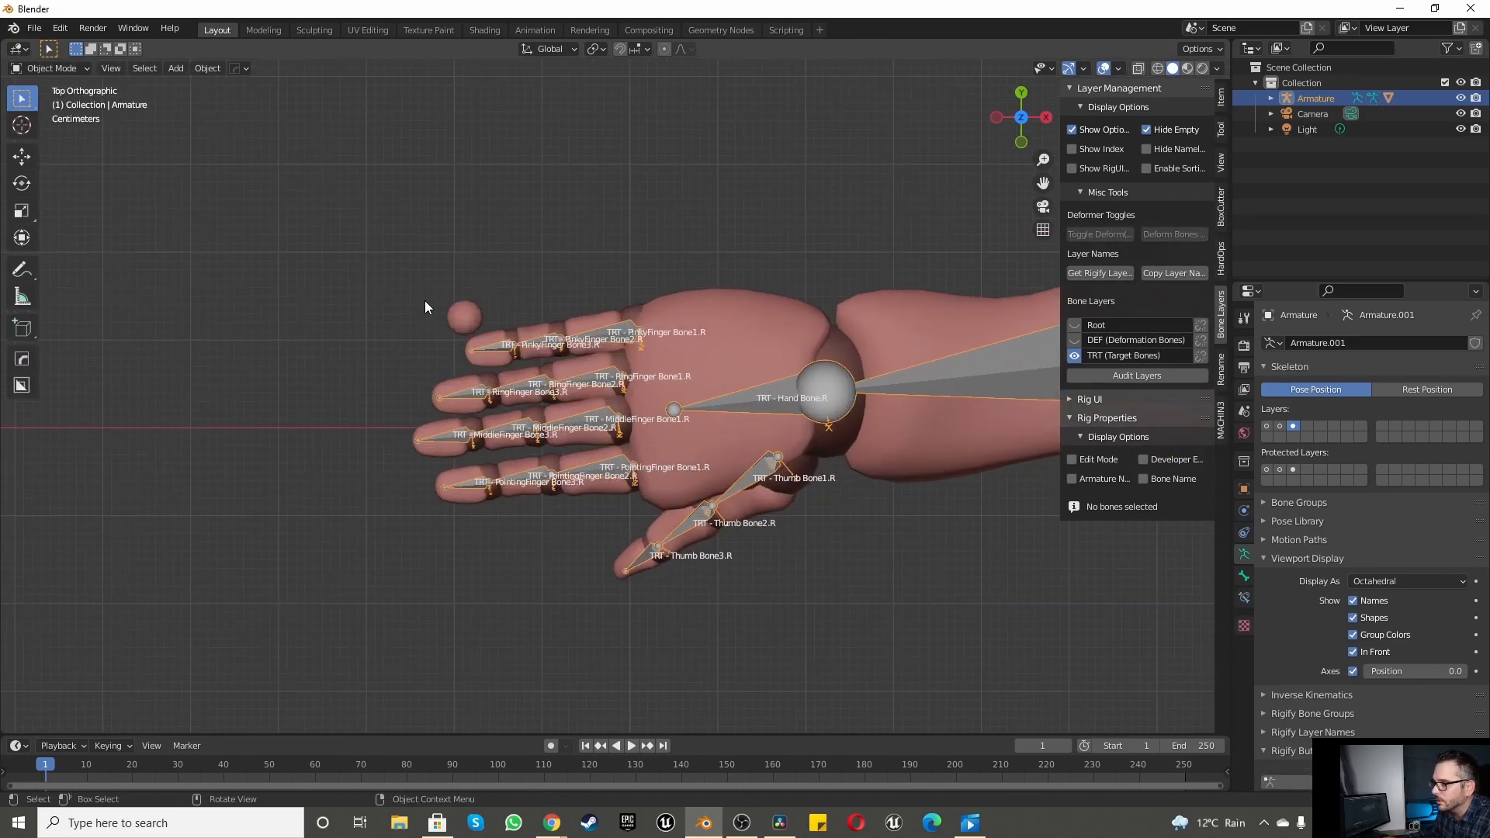
Step: Enter Edit Mode on Beta_Surface and hide one of the overlapping spheres at the right middle finger's outermost joint
{"action": "left_click", "coordinate": [765, 338]}
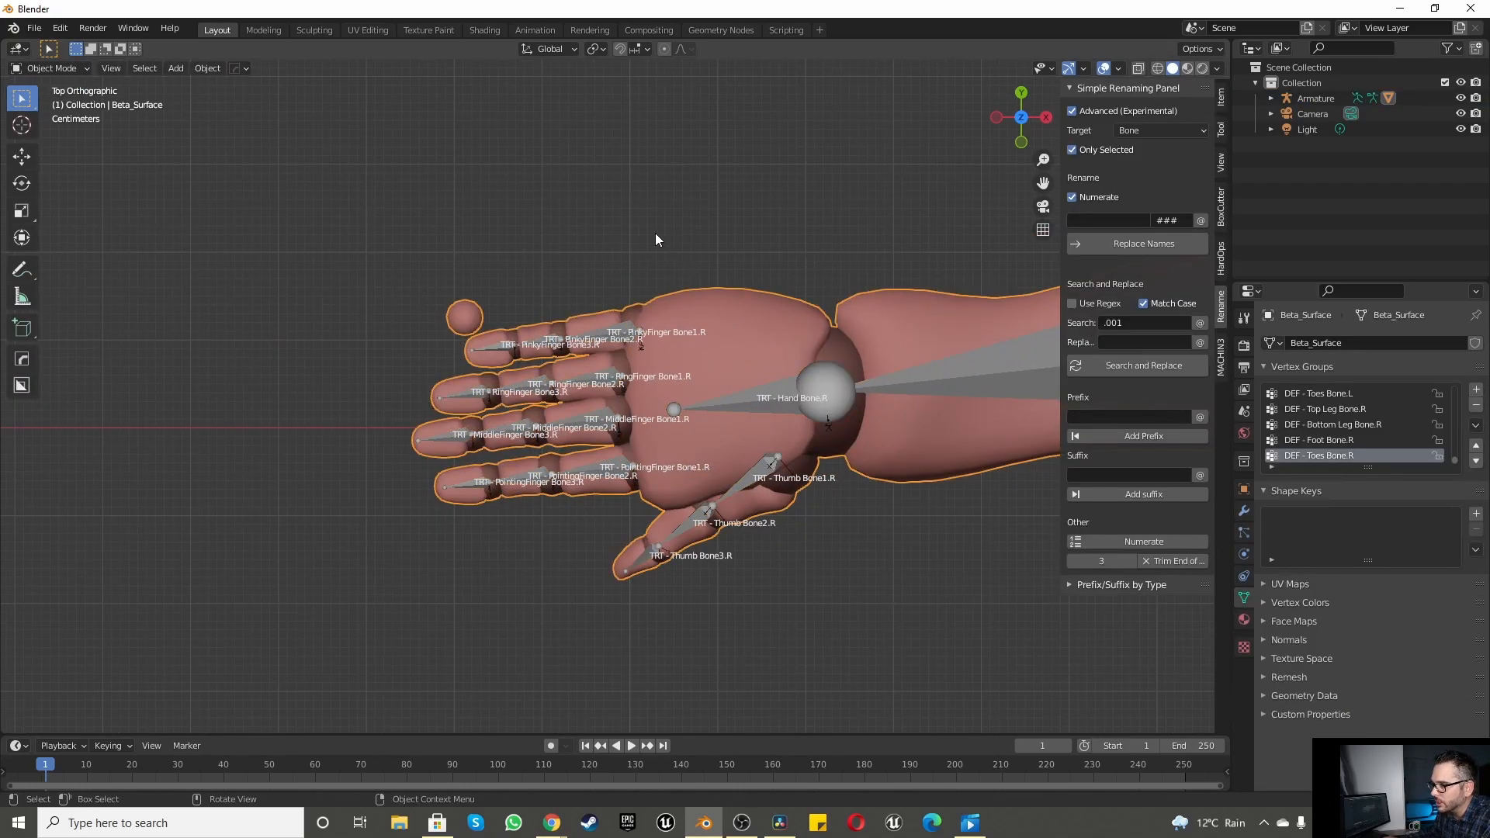
{"action": "key", "text": "Tab"}
{"action": "scroll", "coordinate": [442, 241], "scroll_direction": "up", "scroll_amount": 1}
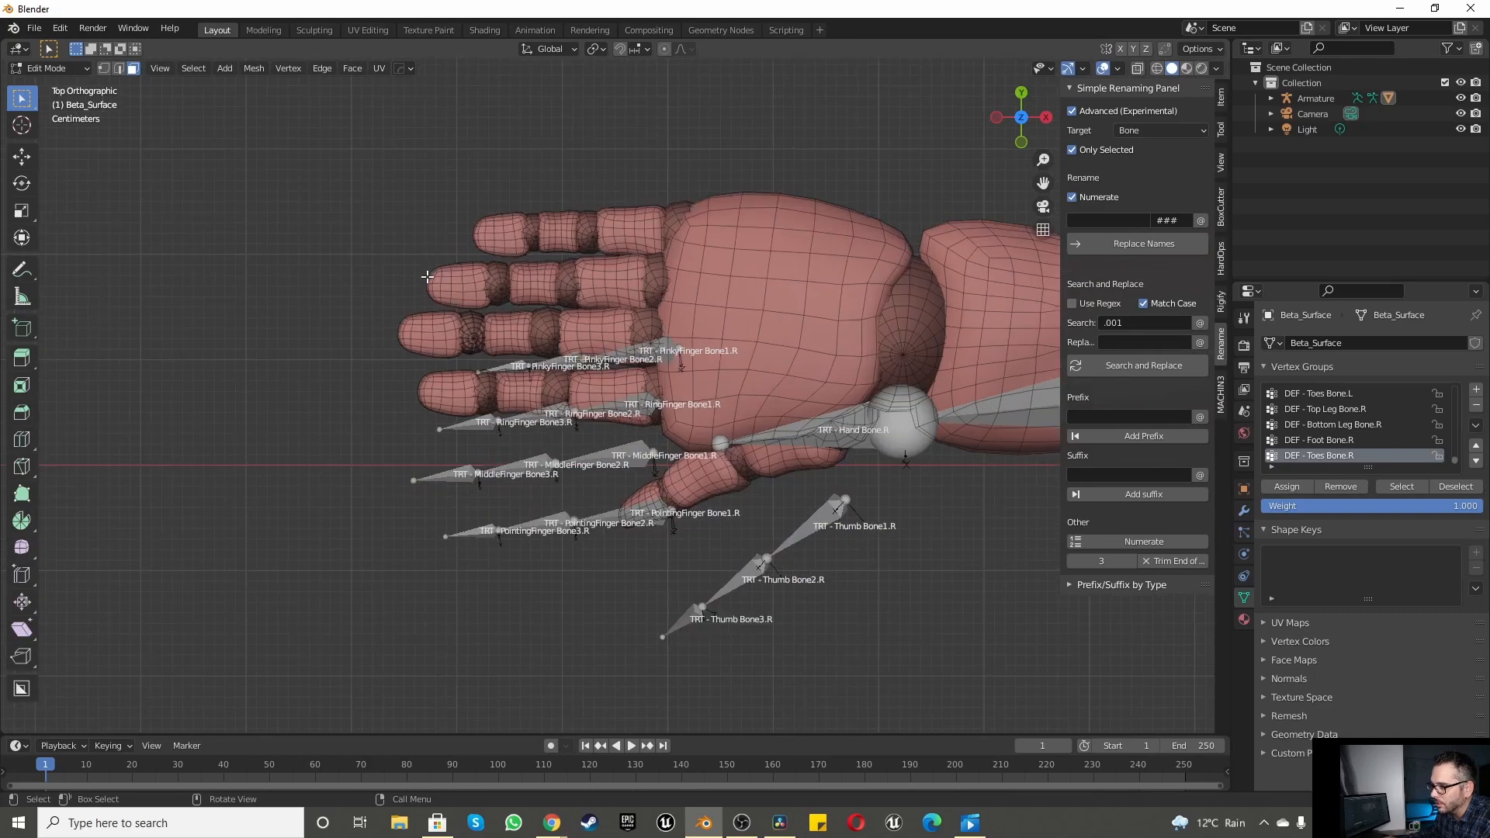
{"action": "scroll", "coordinate": [471, 349], "scroll_direction": "up", "scroll_amount": 3}
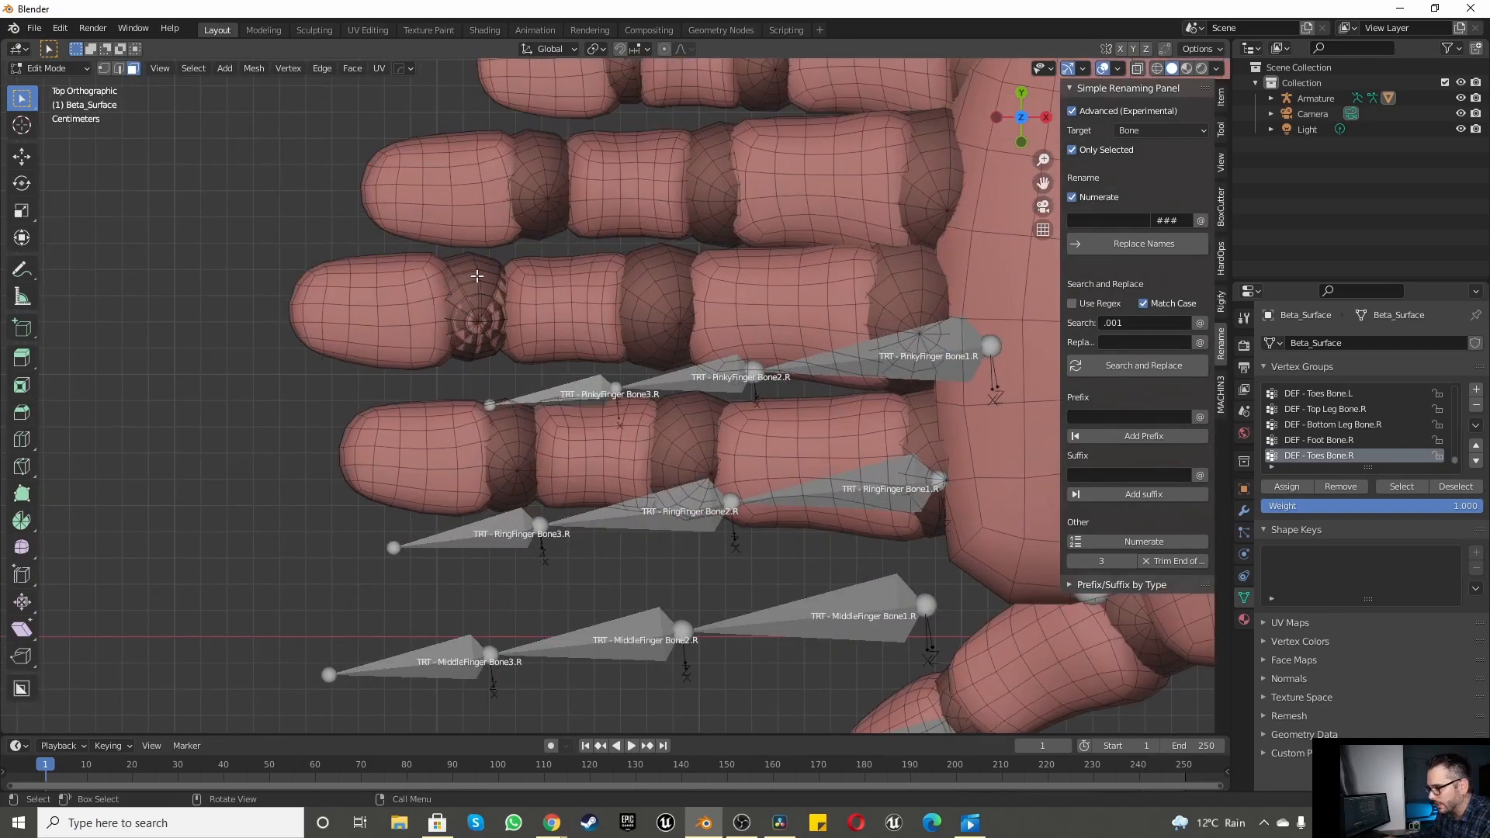
{"action": "key", "text": "l"}
{"action": "key", "text": "h"}
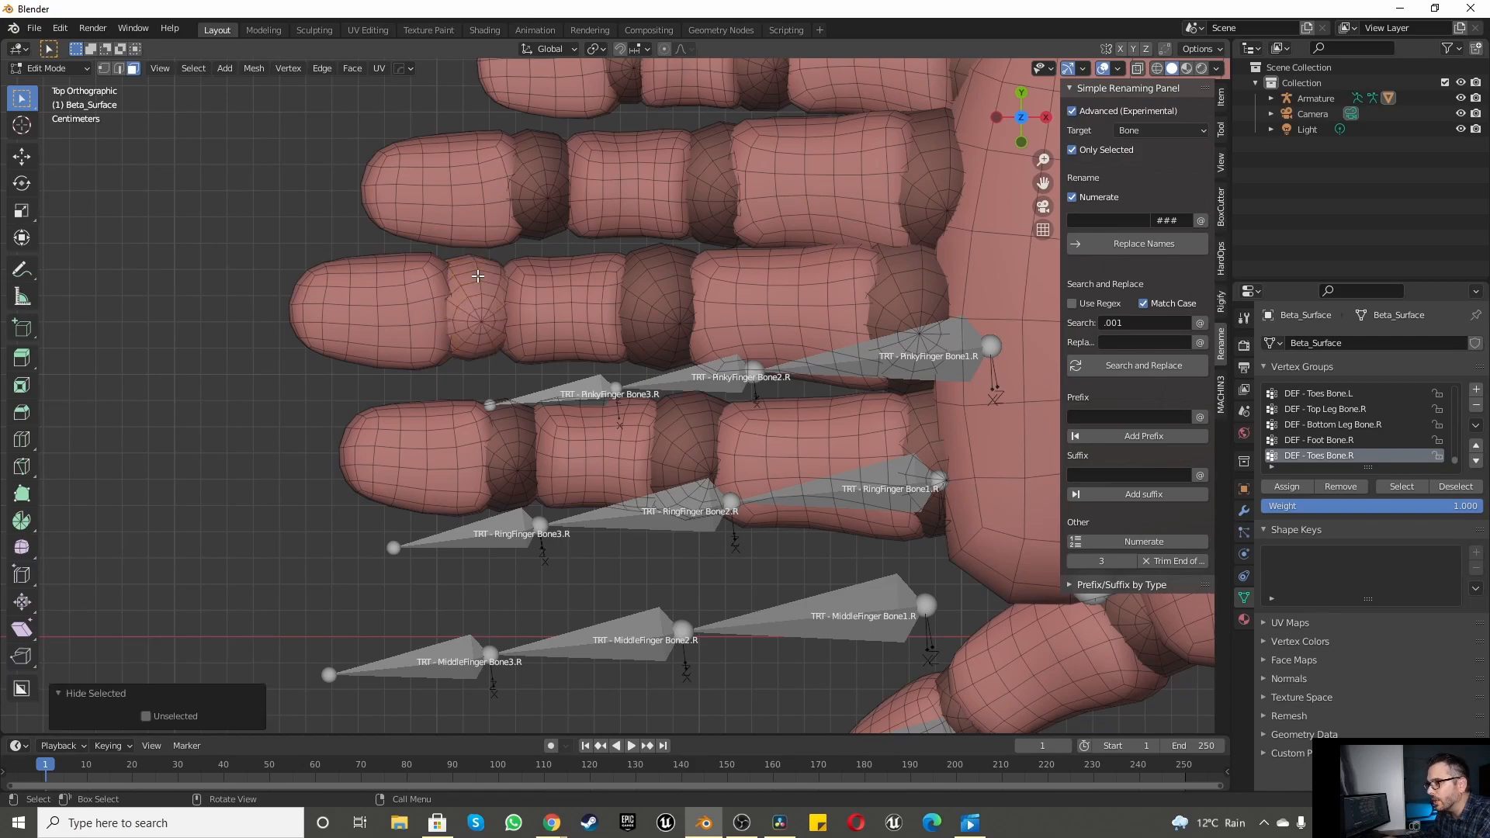
Step: Delete the faces of the remaining duplicate joint sphere, then unhide the hidden geometry and deselect everything
{"action": "key", "text": "l"}
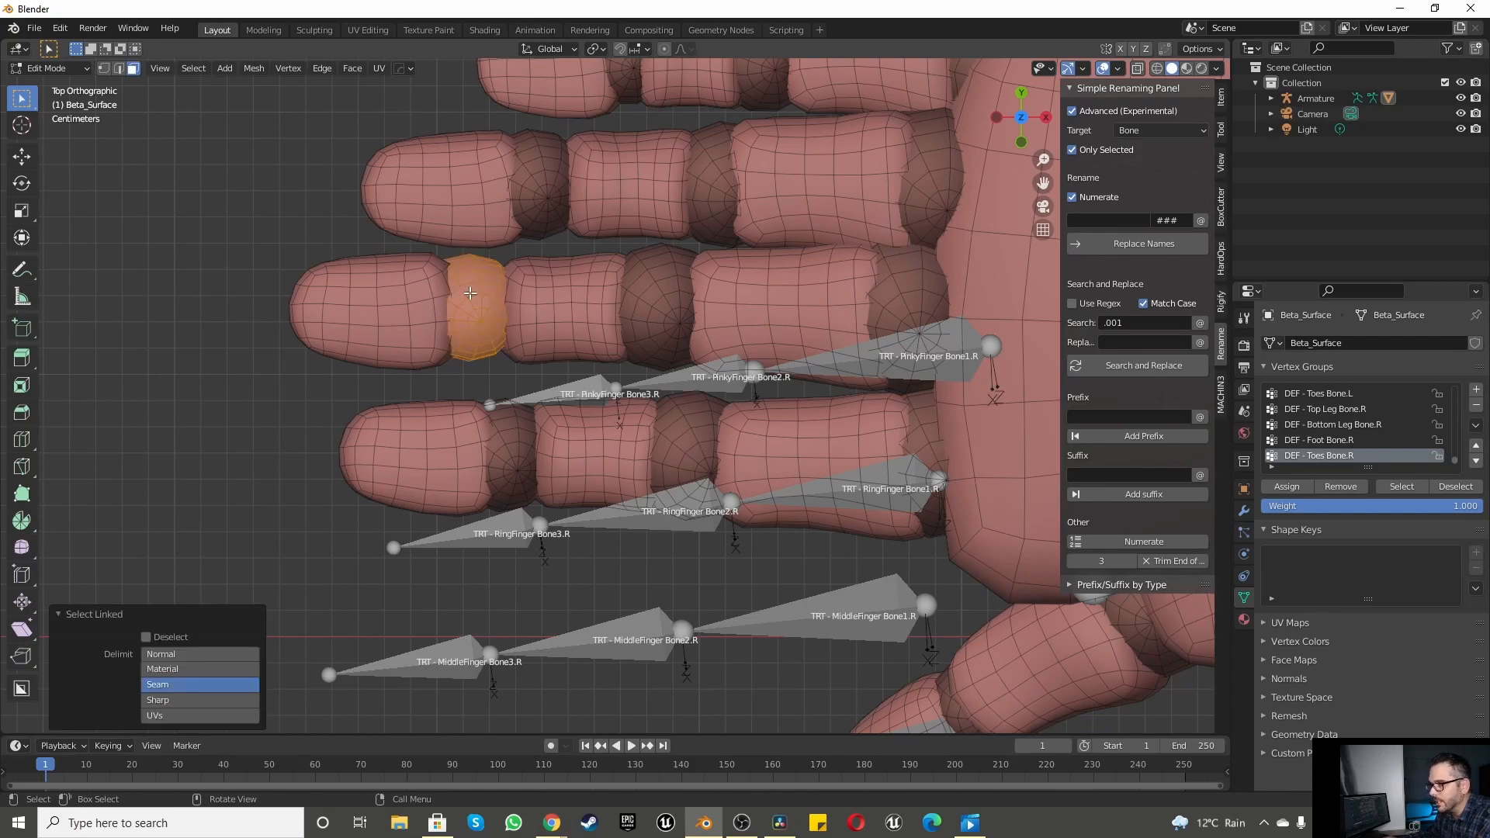
{"action": "key", "text": "x"}
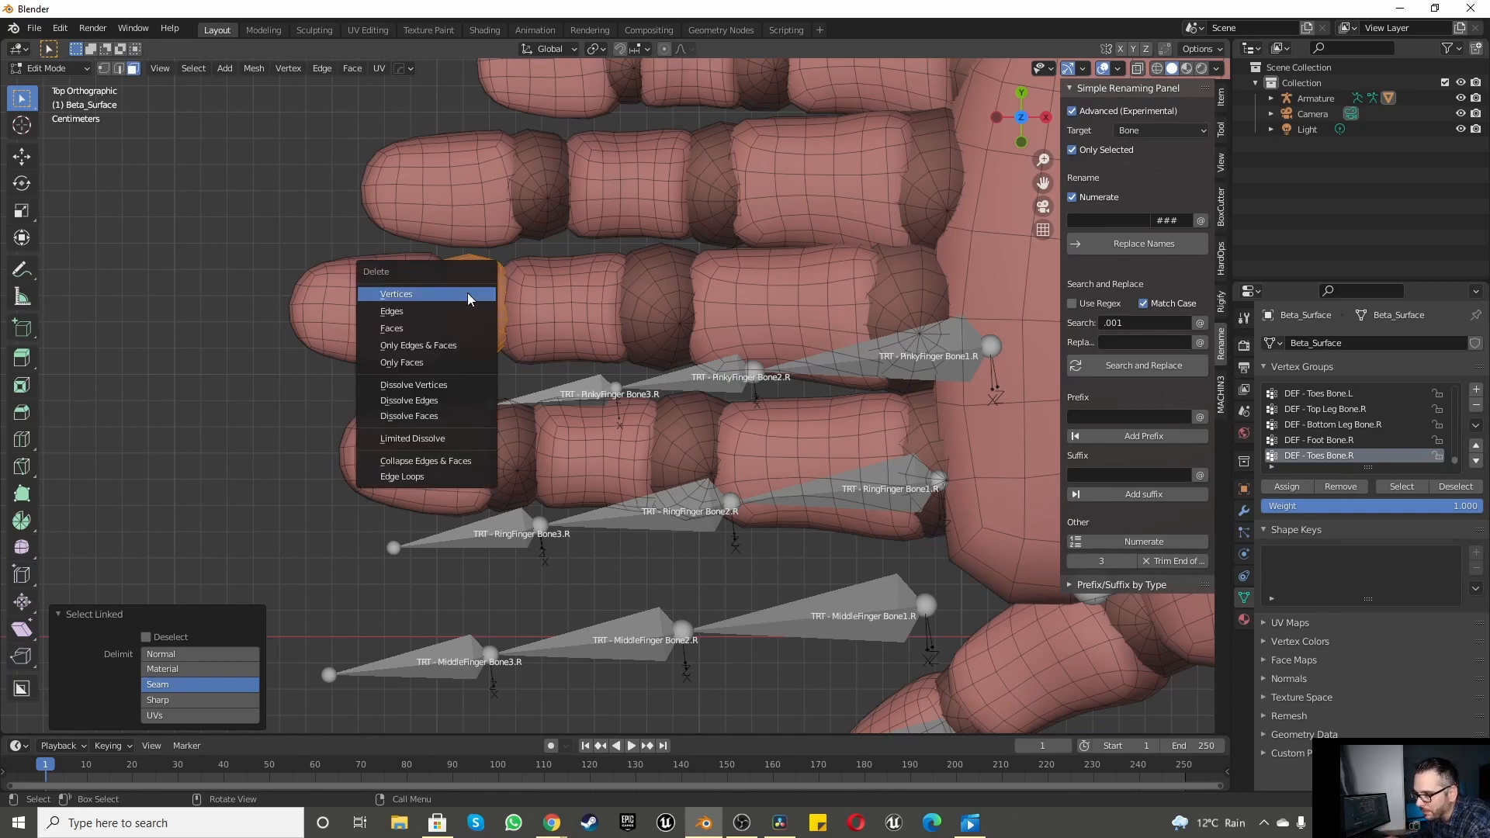
{"action": "left_click", "coordinate": [462, 328]}
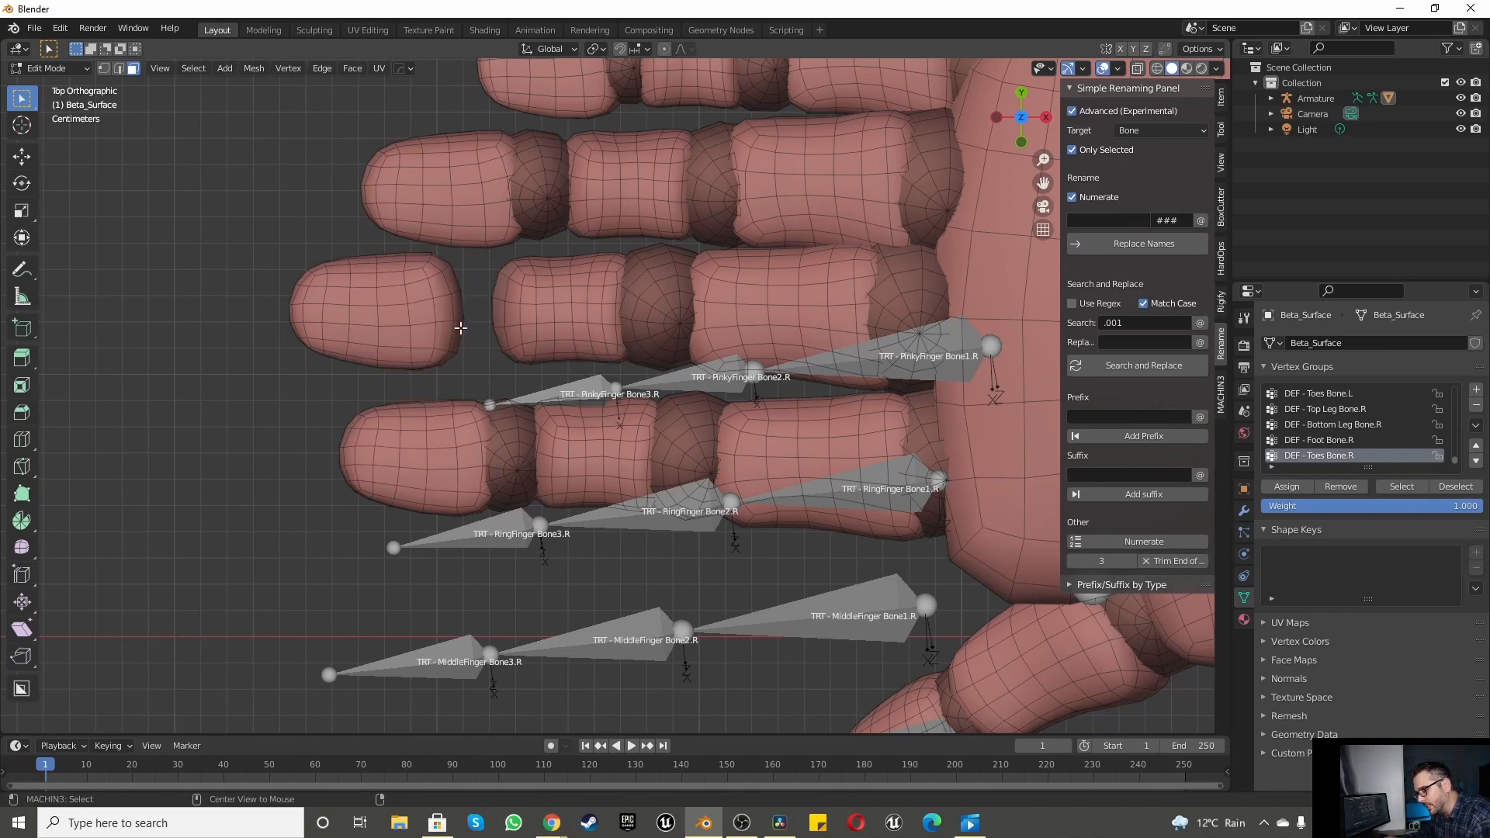
{"action": "key", "text": "alt+h"}
{"action": "key", "text": "alt+a"}
Step: Leave mesh editing, select the Armature and switch it to Pose Mode
{"action": "scroll", "coordinate": [250, 402], "scroll_direction": "down", "scroll_amount": 10}
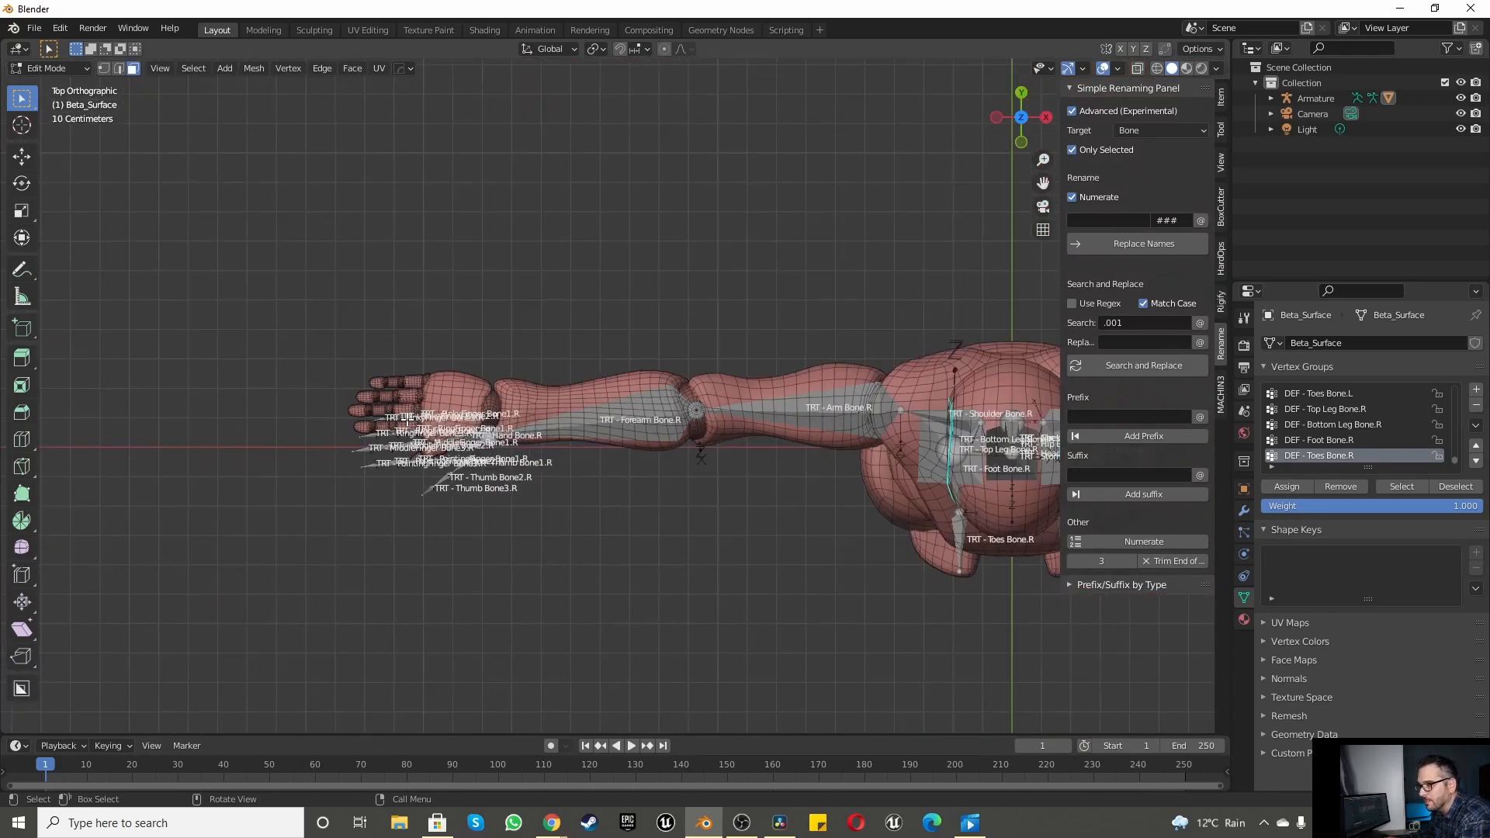
{"action": "scroll", "coordinate": [417, 398], "scroll_direction": "up", "scroll_amount": 7}
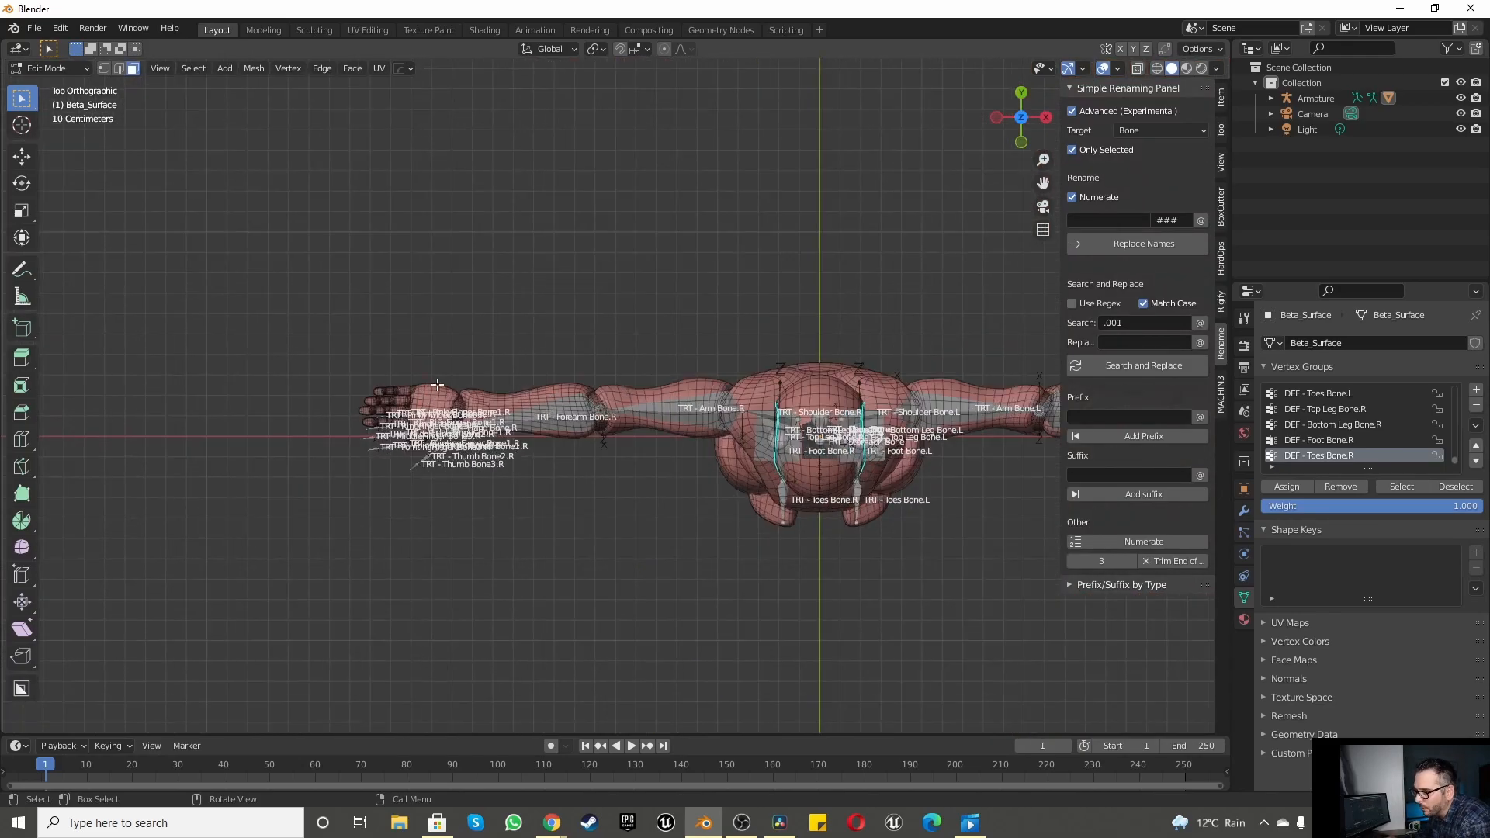
{"action": "scroll", "coordinate": [544, 433], "scroll_direction": "down", "scroll_amount": 4}
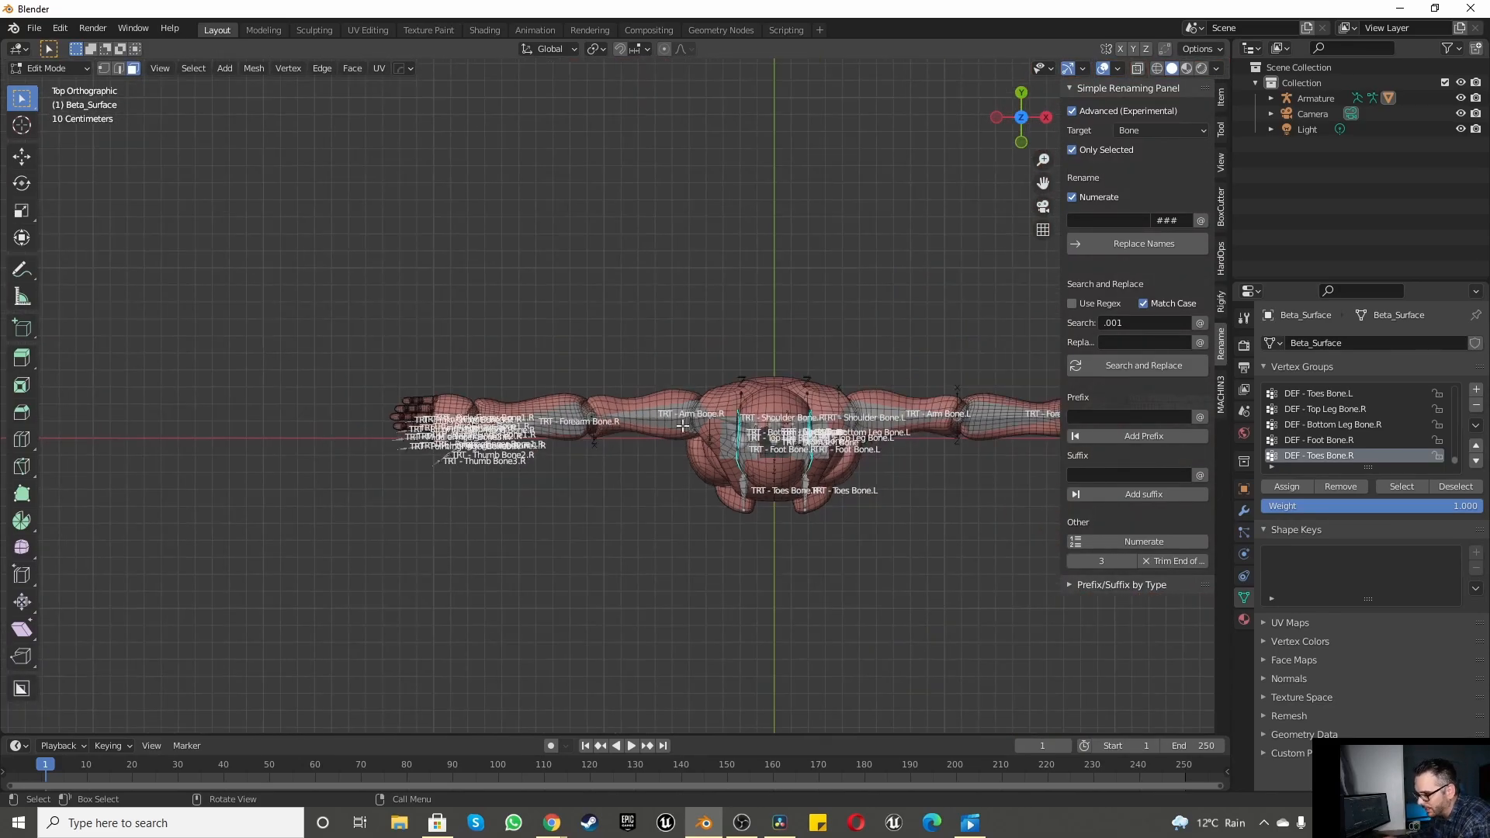
{"action": "scroll", "coordinate": [860, 485], "scroll_direction": "up", "scroll_amount": 2}
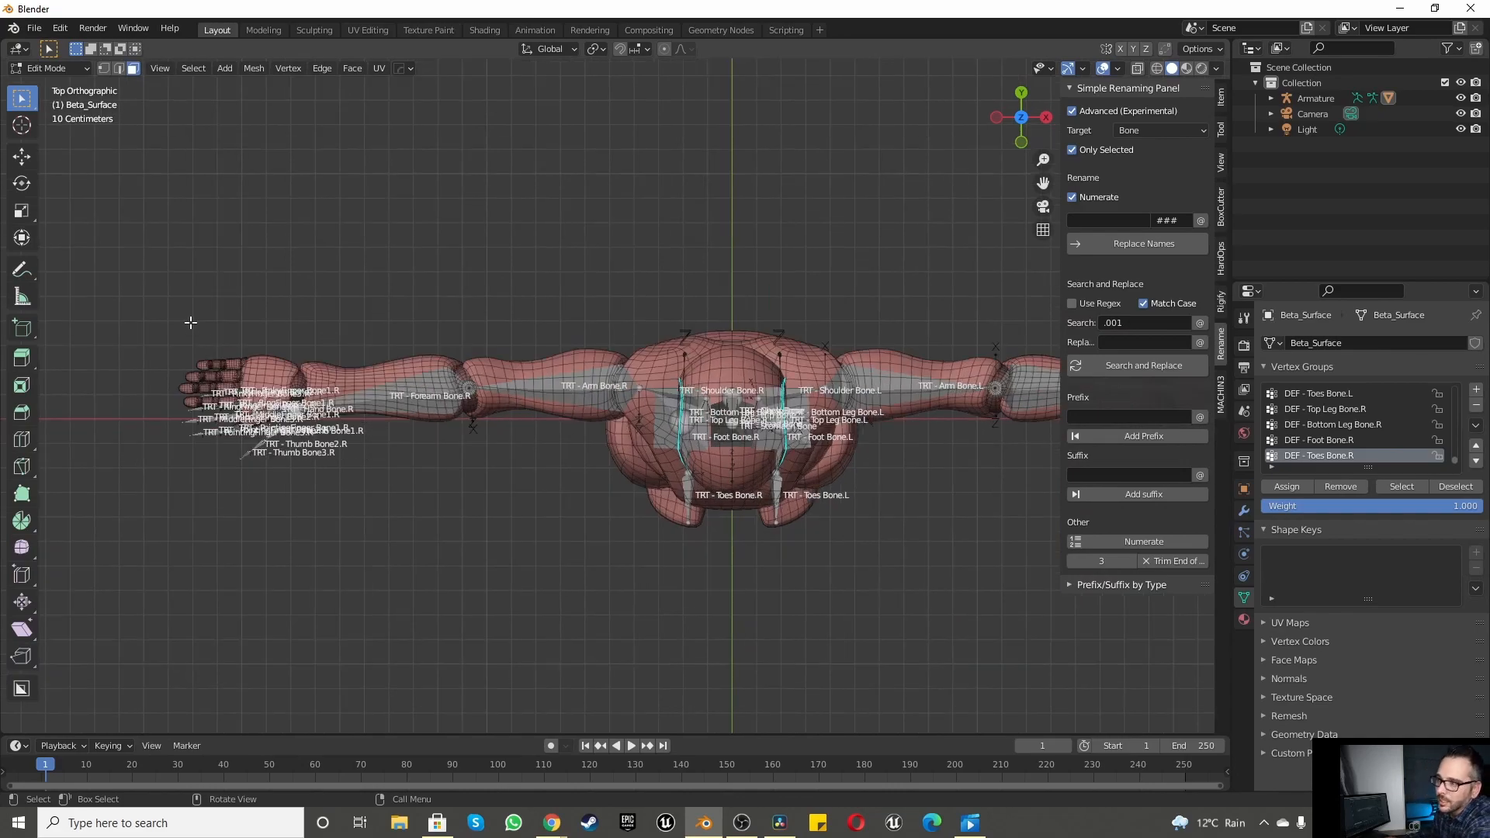
{"action": "key", "text": "Tab"}
{"action": "scroll", "coordinate": [391, 296], "scroll_direction": "down", "scroll_amount": 4}
{"action": "scroll", "coordinate": [335, 323], "scroll_direction": "up", "scroll_amount": 6}
{"action": "left_click", "coordinate": [60, 66]}
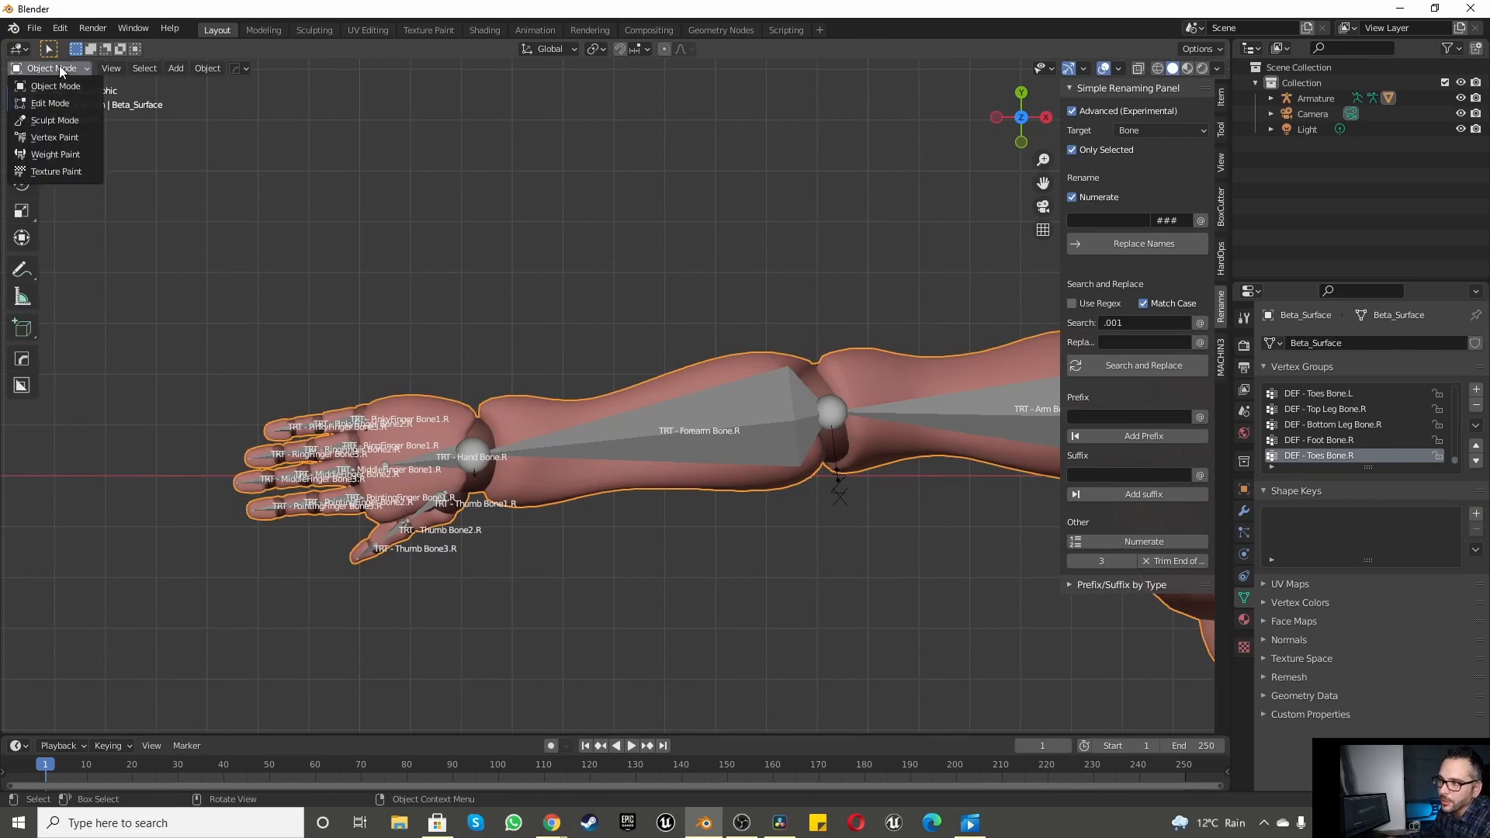
{"action": "left_click", "coordinate": [653, 461]}
{"action": "key", "text": "Tab"}
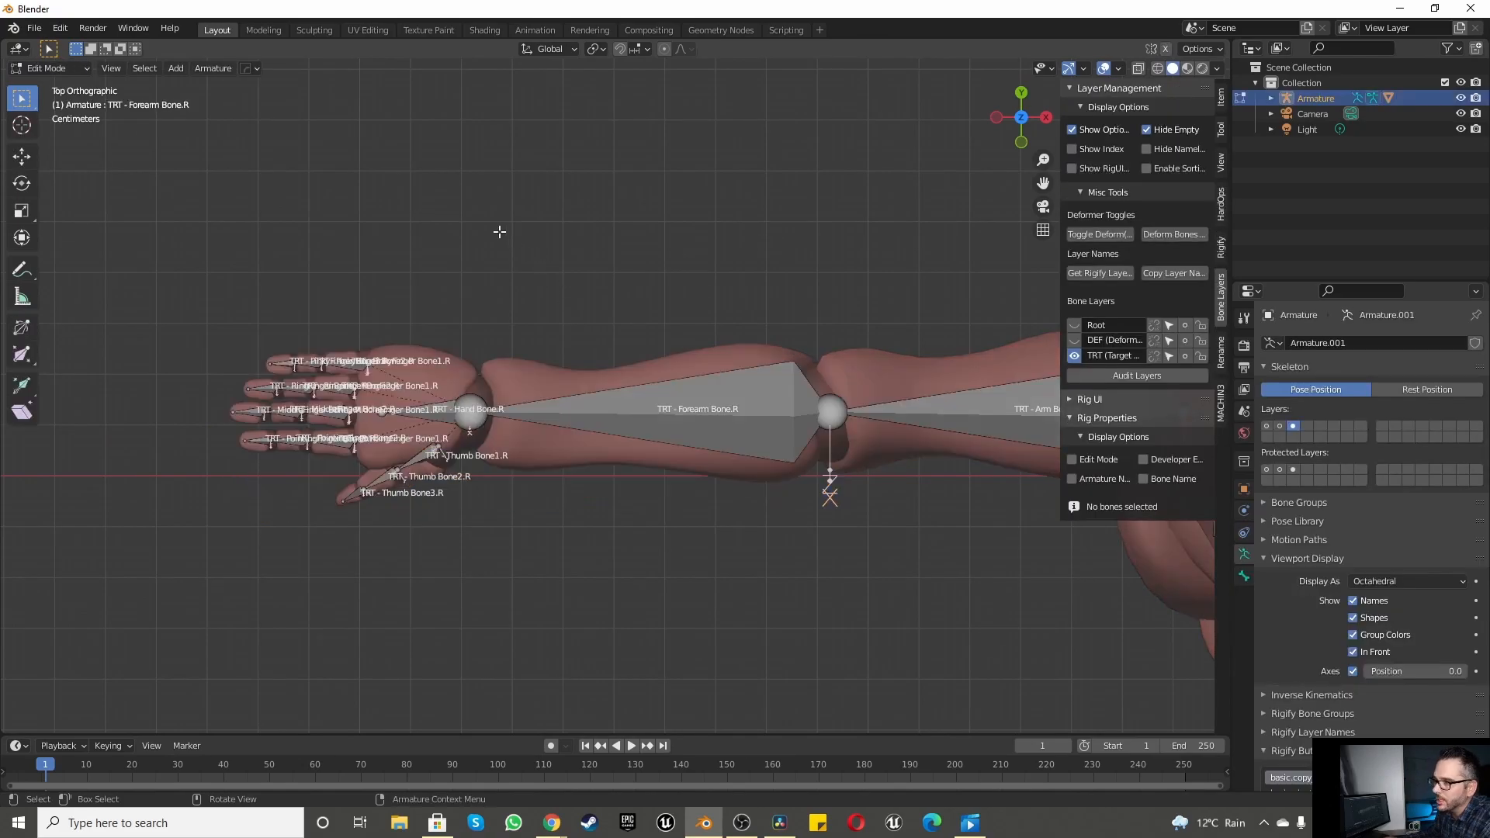
{"action": "left_click", "coordinate": [71, 70]}
{"action": "left_click", "coordinate": [61, 112]}
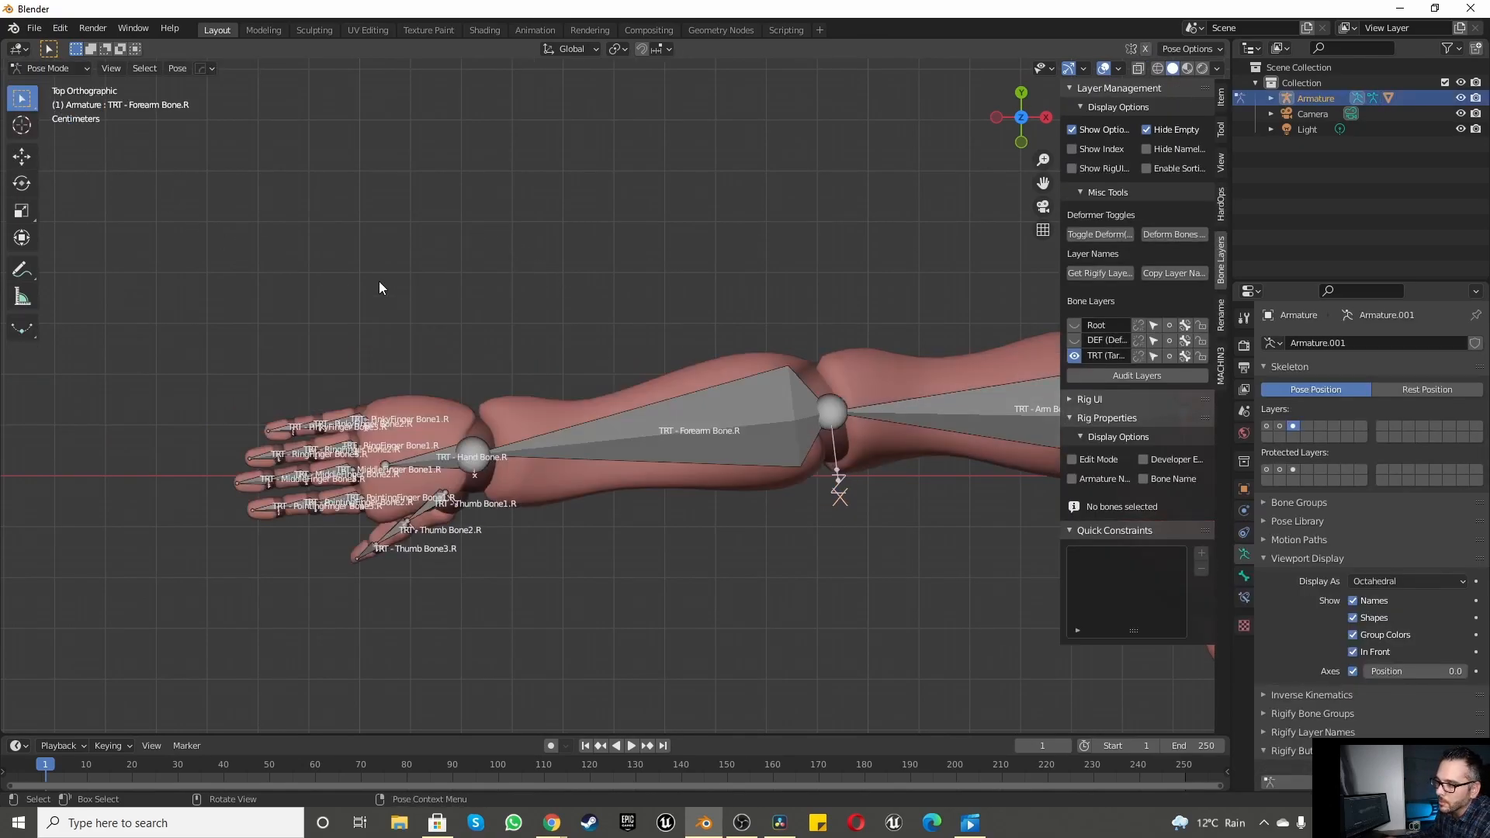
Step: Bend the right elbow by rotating TRT - Forearm Bone.R -80.8° in the top view
{"action": "scroll", "coordinate": [672, 421], "scroll_direction": "down", "scroll_amount": 6}
{"action": "left_click", "coordinate": [688, 435]}
{"action": "key", "text": "r"}
{"action": "left_click", "coordinate": [528, 418]}
Step: Bend the left elbow toward the character's front by rotating TRT - Forearm Bone.L in the top view
{"action": "middle_click_drag", "start_coordinate": [632, 424], "coordinate": [1001, 455], "text": "shift"}
{"action": "scroll", "coordinate": [724, 385], "scroll_direction": "up", "scroll_amount": 3}
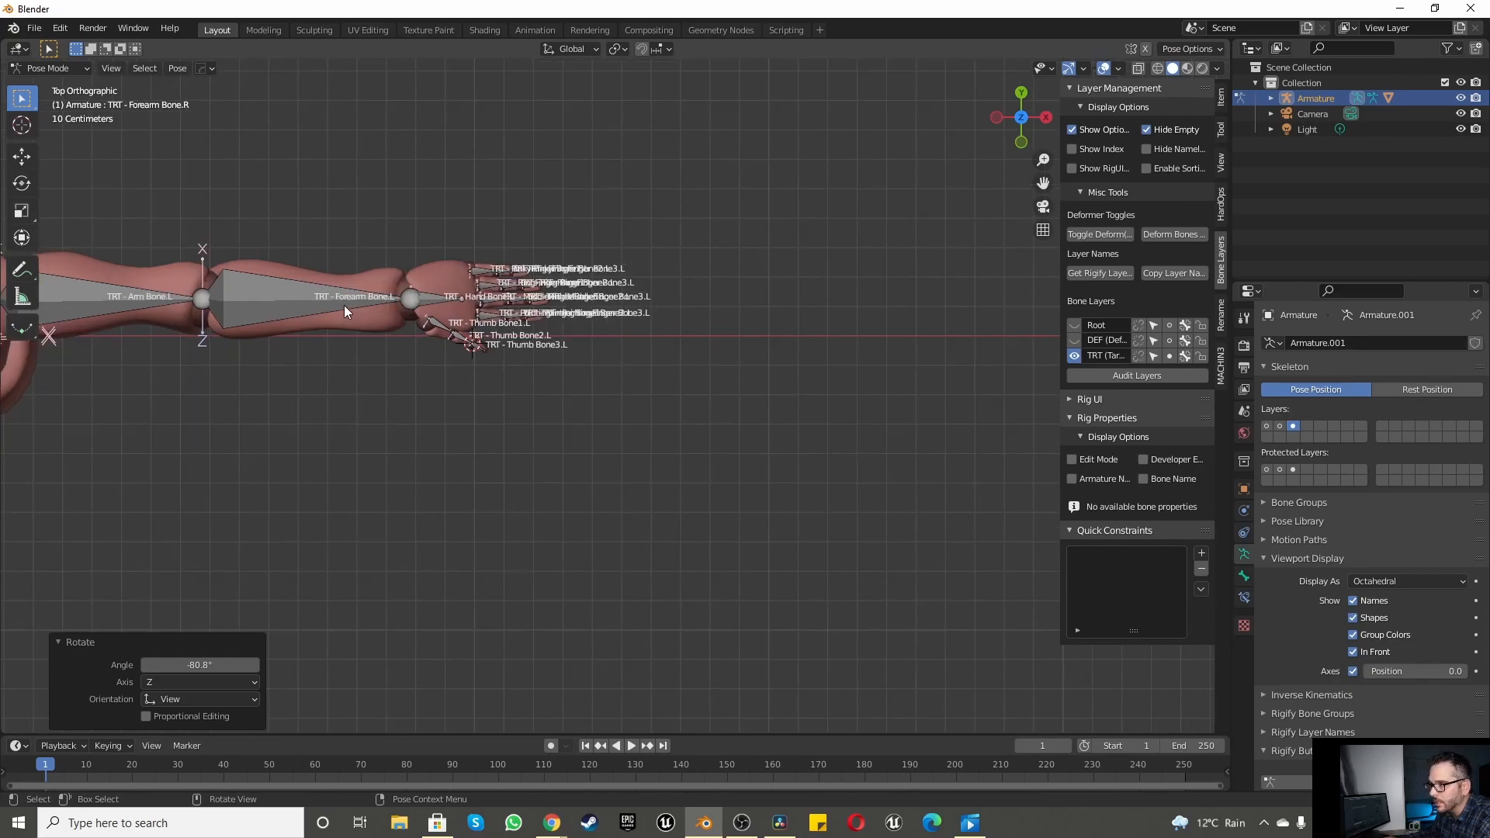
{"action": "left_click", "coordinate": [344, 305]}
{"action": "key", "text": "r"}
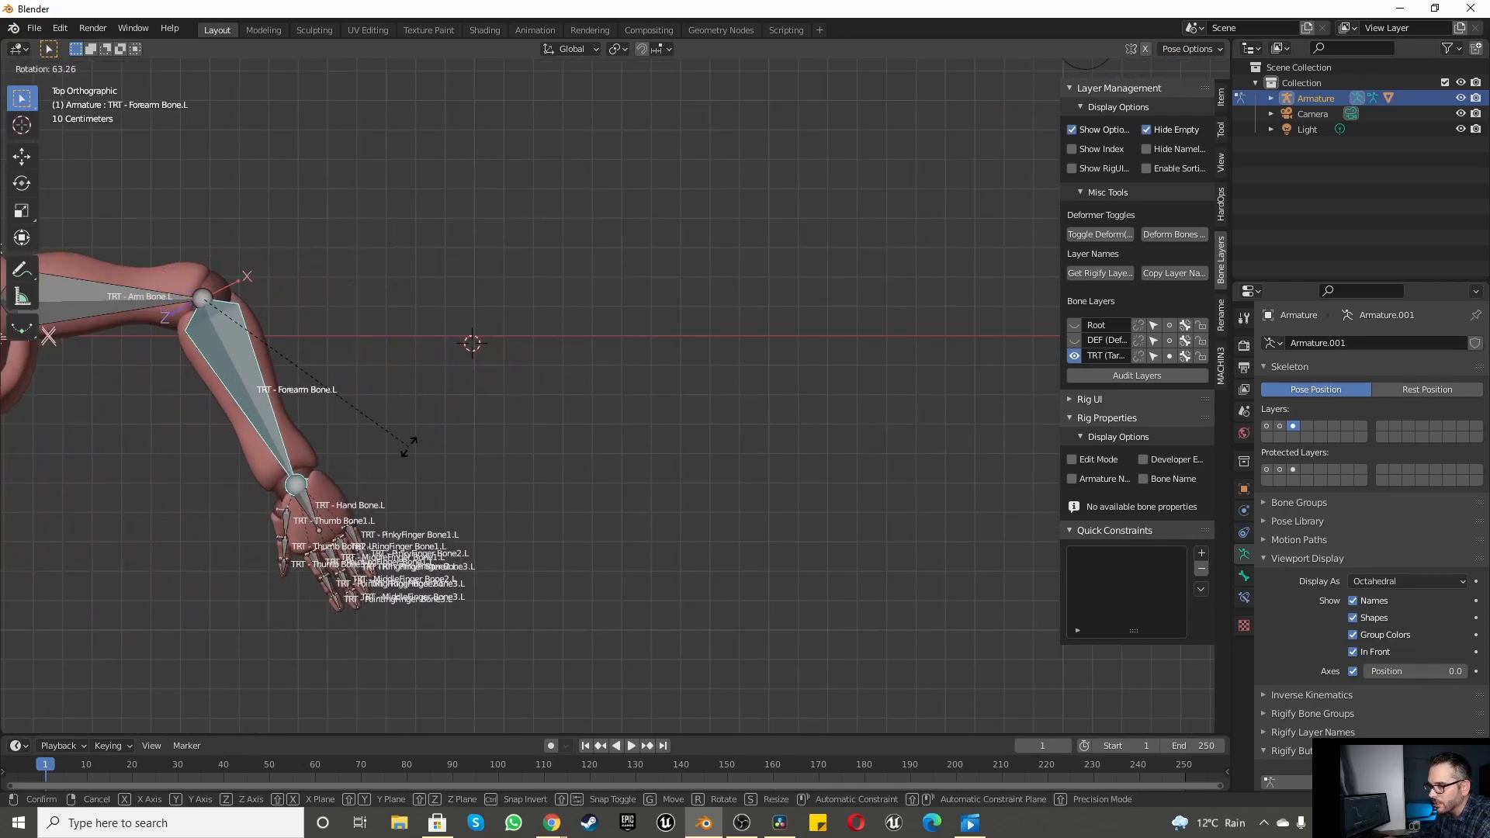
{"action": "left_click", "coordinate": [294, 492]}
Step: Lower the left arm by rotating TRT - Arm Bone.L 58.2° in a perspective view from the front
{"action": "middle_click_drag", "start_coordinate": [295, 492], "coordinate": [284, 280]}
{"action": "left_click", "coordinate": [170, 350]}
{"action": "key", "text": "r"}
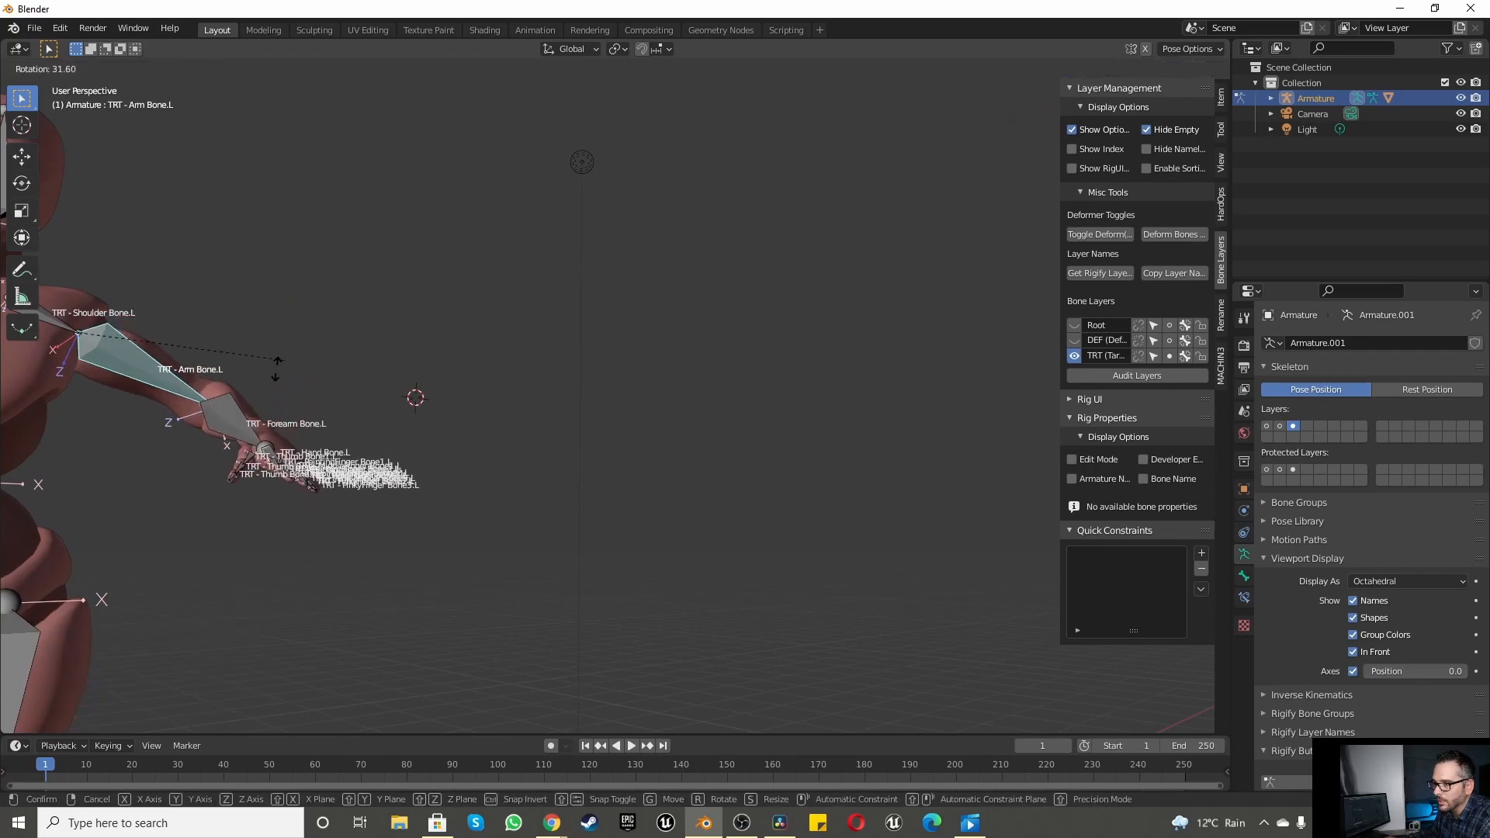
{"action": "left_click", "coordinate": [226, 432]}
{"action": "middle_click_drag", "start_coordinate": [225, 432], "coordinate": [81, 169]}
Step: Return to Object Mode and turn off the armature's Axes, In Front, Group Colors, Shapes and Names to inspect the posed mesh
{"action": "left_click", "coordinate": [47, 69]}
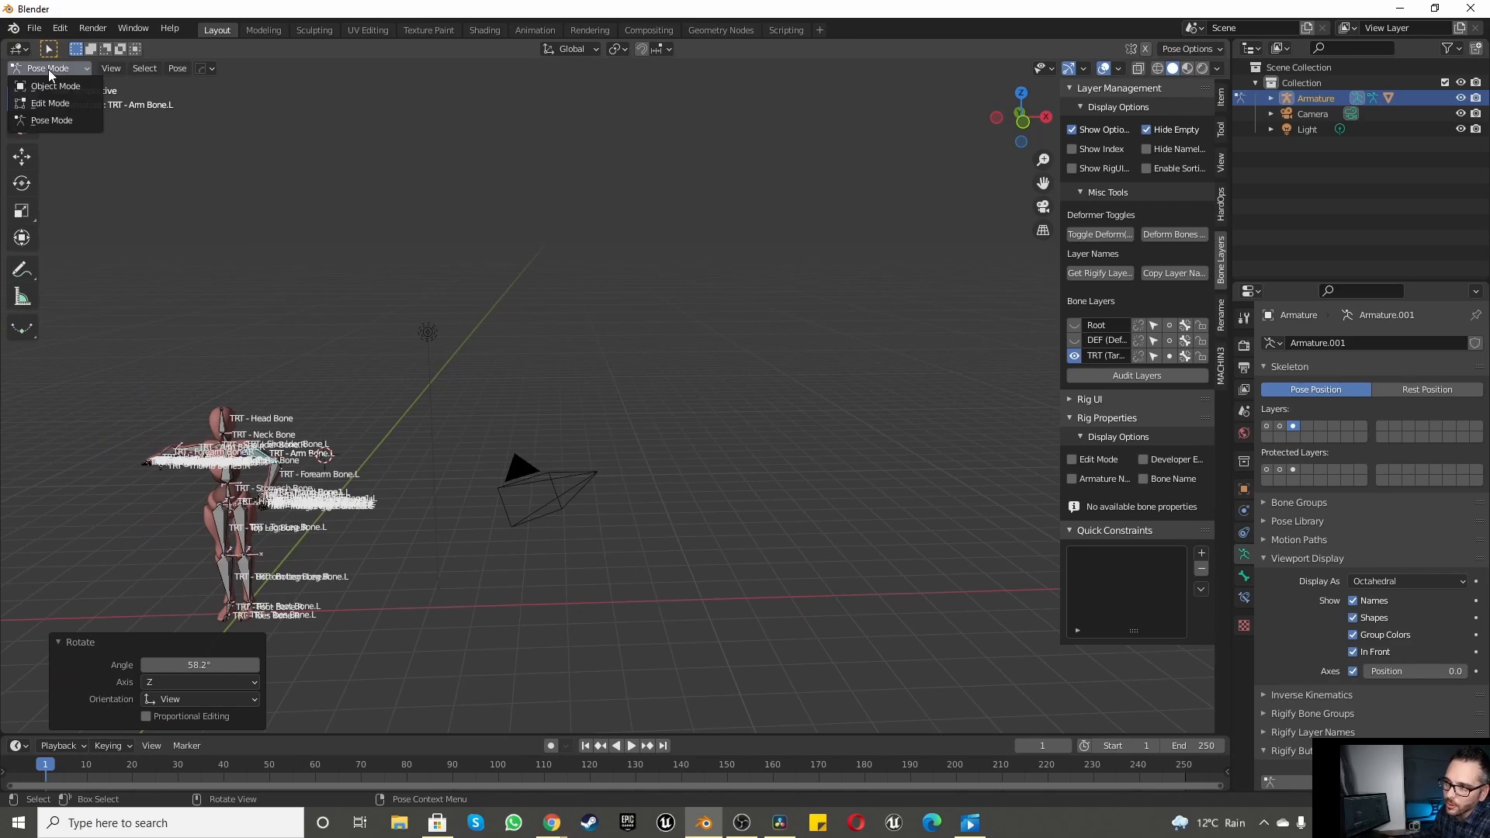
{"action": "left_click", "coordinate": [55, 82]}
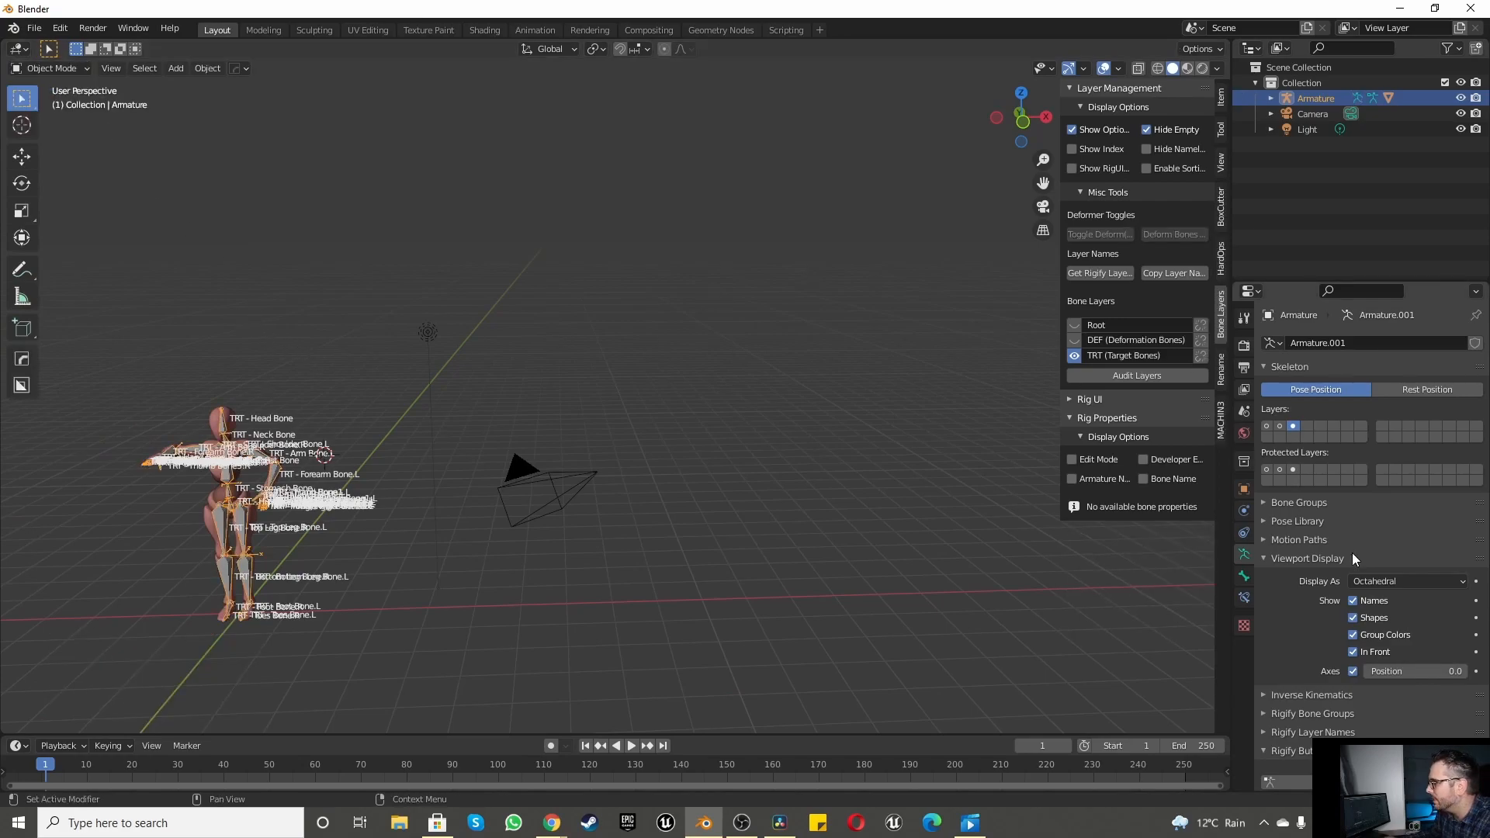
{"action": "left_click", "coordinate": [1353, 672]}
{"action": "left_click", "coordinate": [1353, 652]}
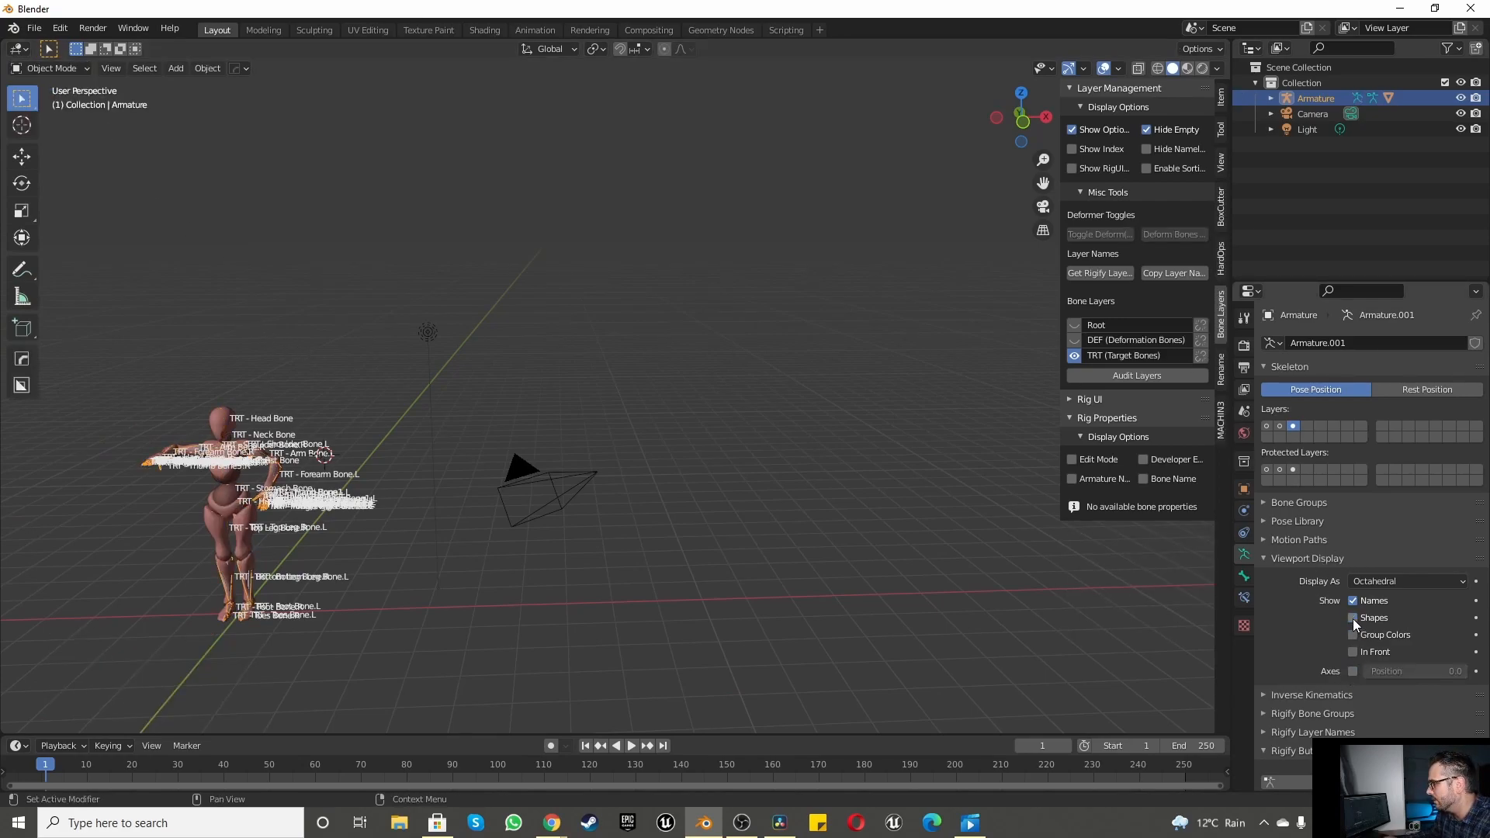
{"action": "left_click", "coordinate": [1354, 603]}
{"action": "middle_click_drag", "start_coordinate": [1009, 574], "coordinate": [313, 473]}
{"action": "scroll", "coordinate": [555, 346], "scroll_direction": "up", "scroll_amount": 4}
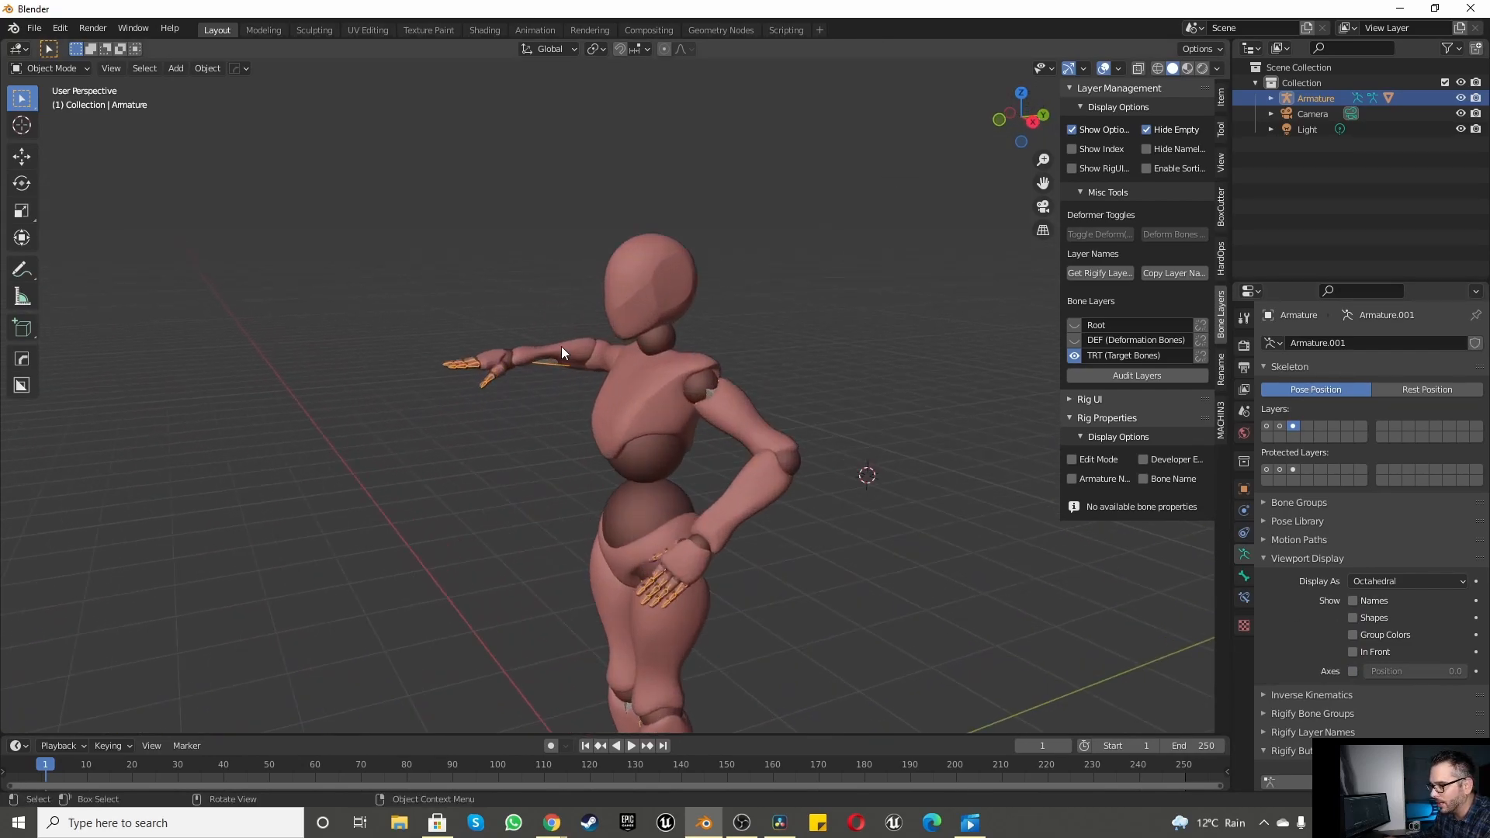